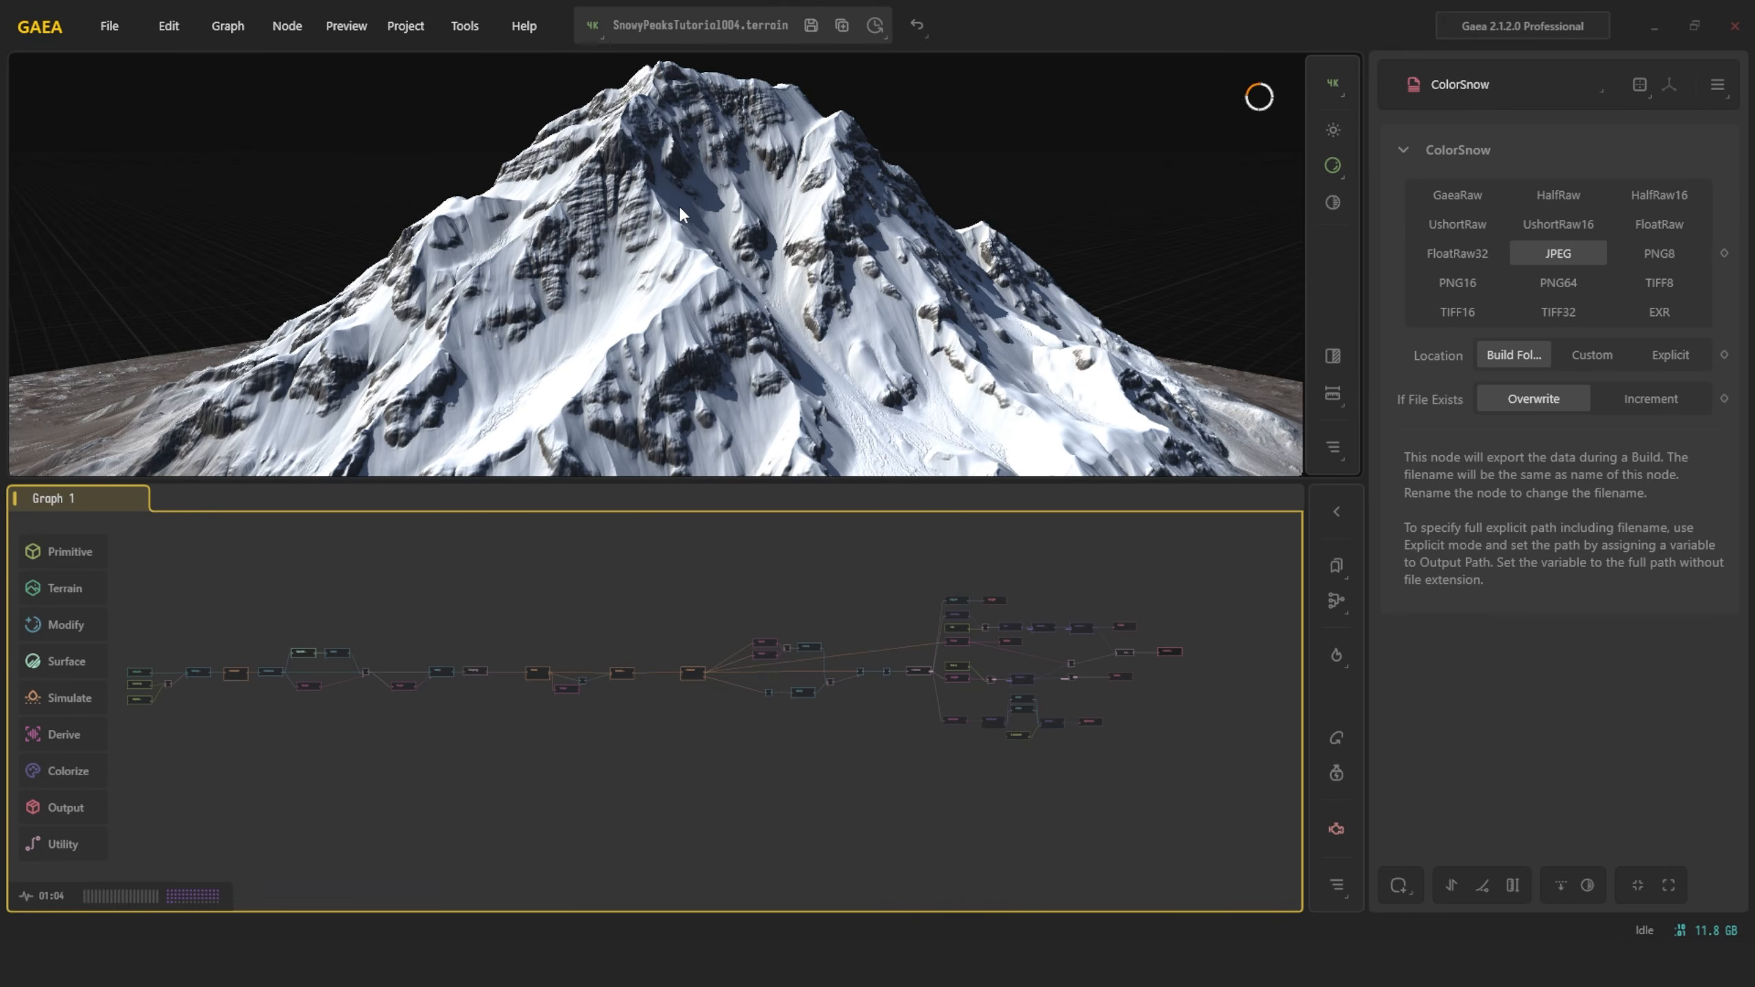
Examine the finished snow-covered mountain up close and the overall node graph that builds it
left_click_drag(680, 211, 714, 226)
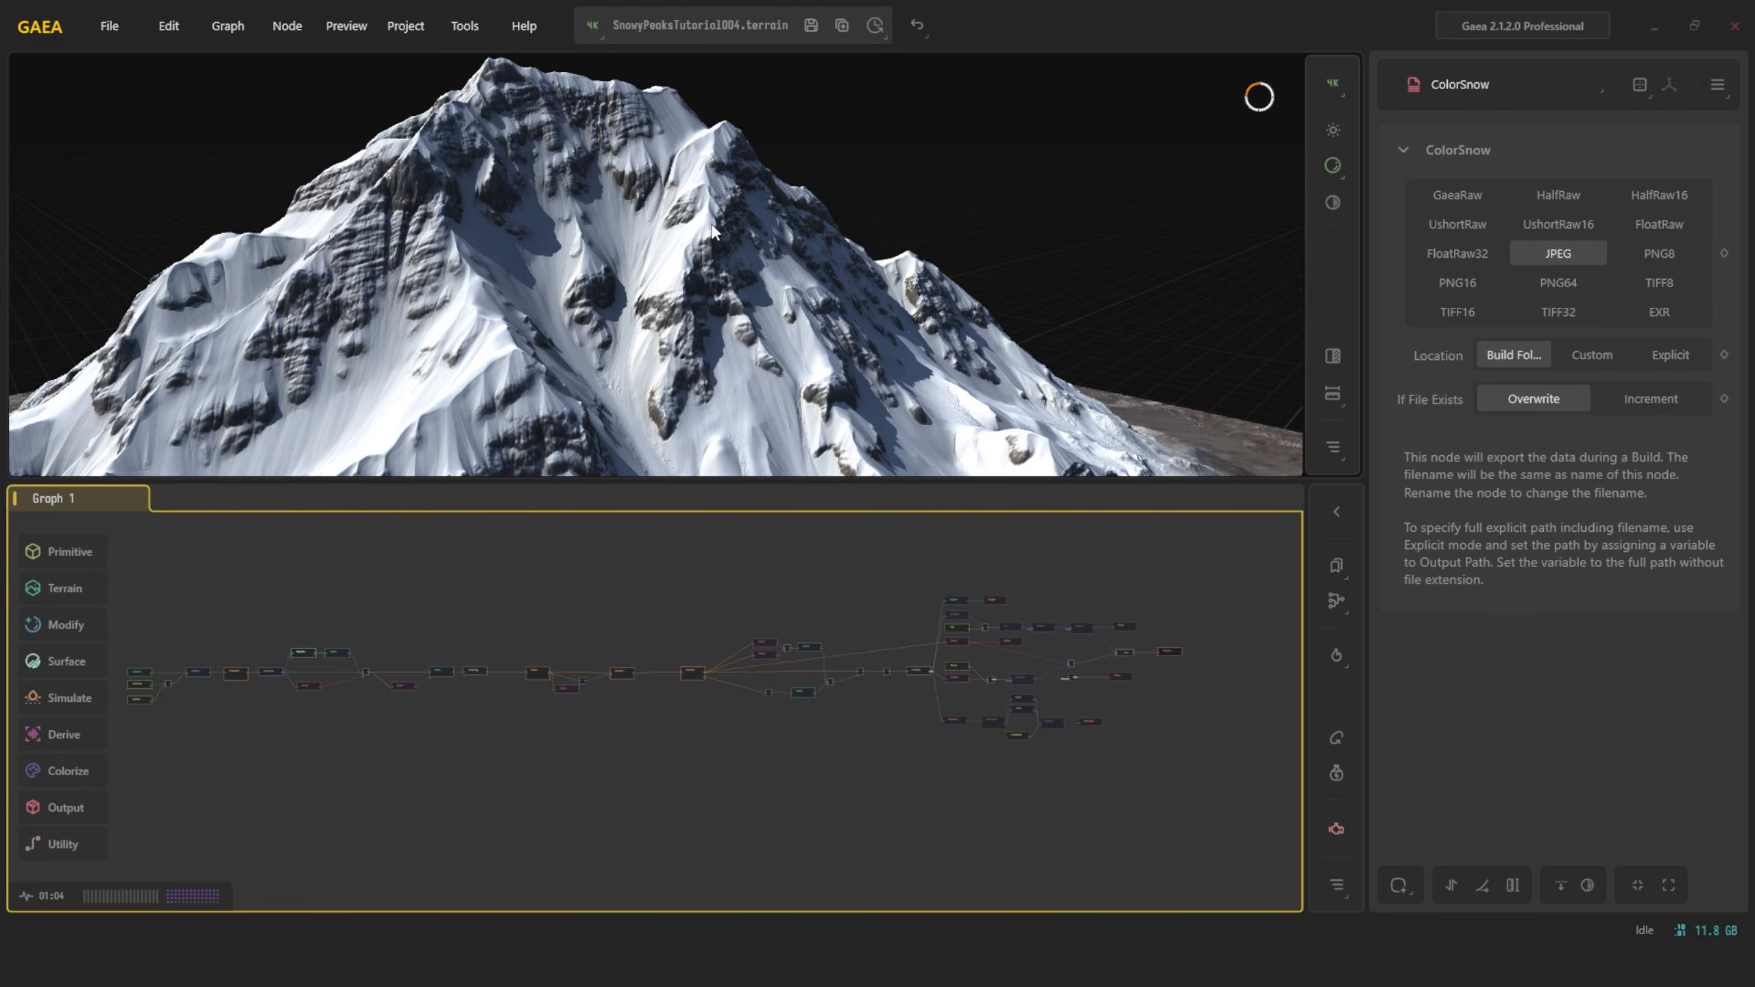
scroll(585, 189, "up", 3)
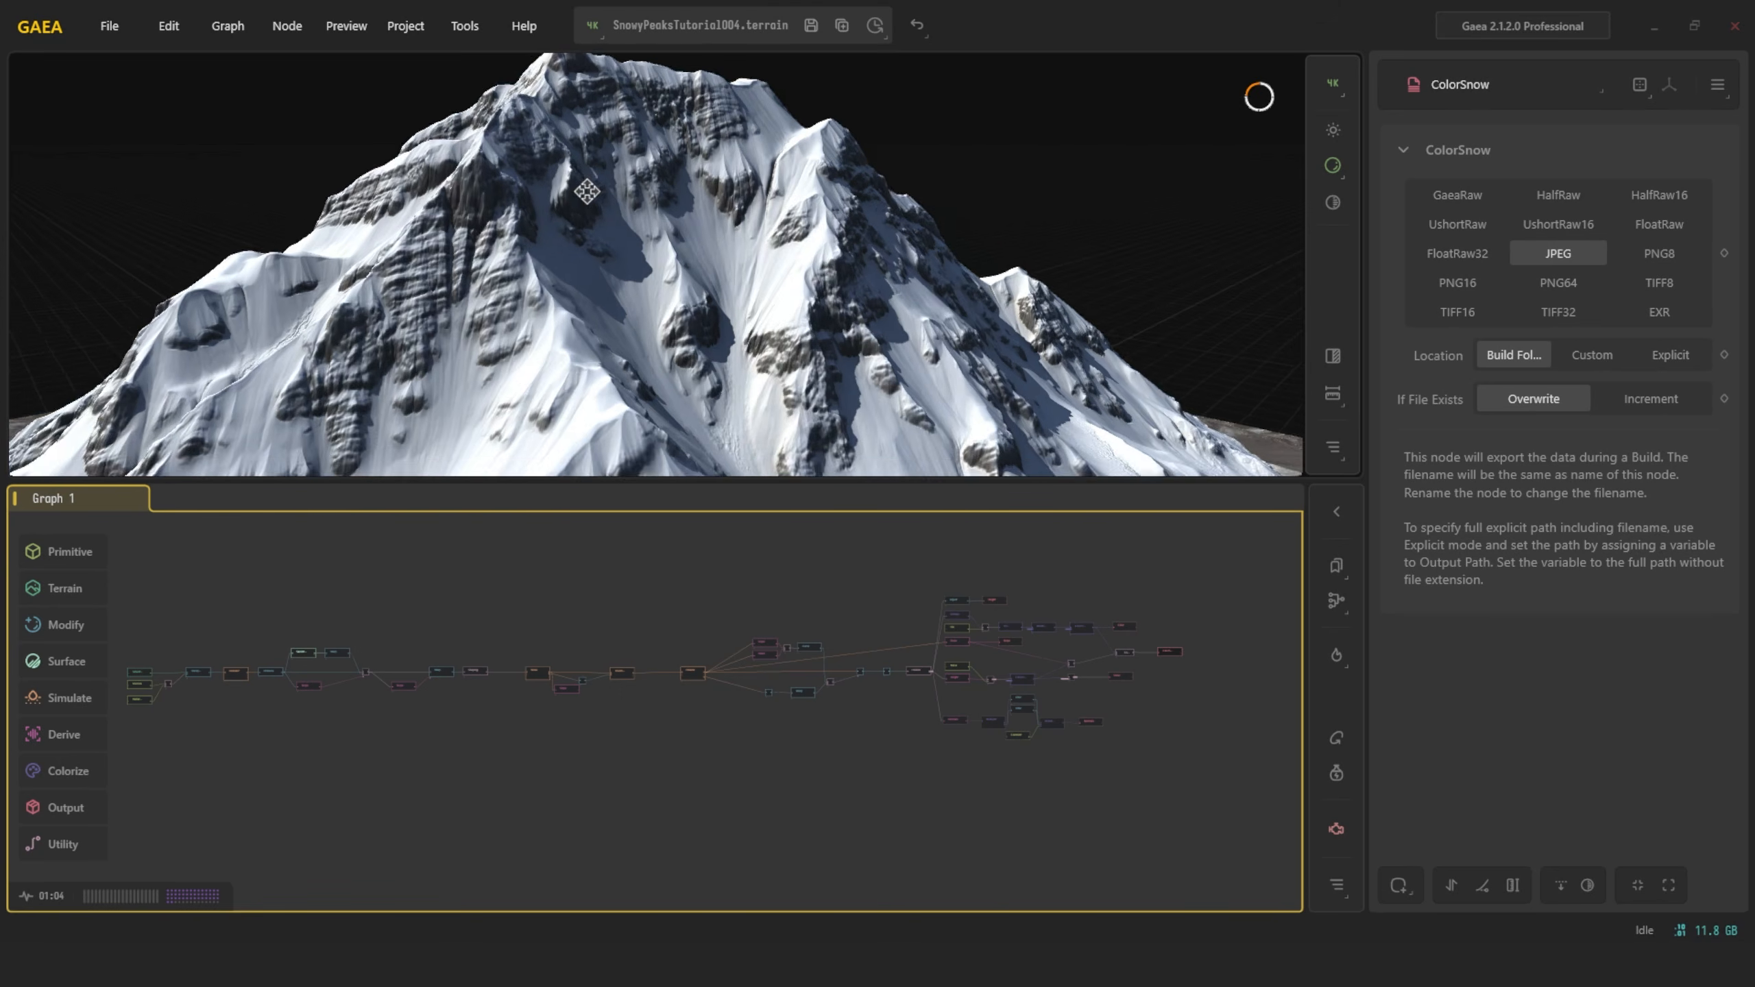
left_click_drag(585, 189, 589, 192)
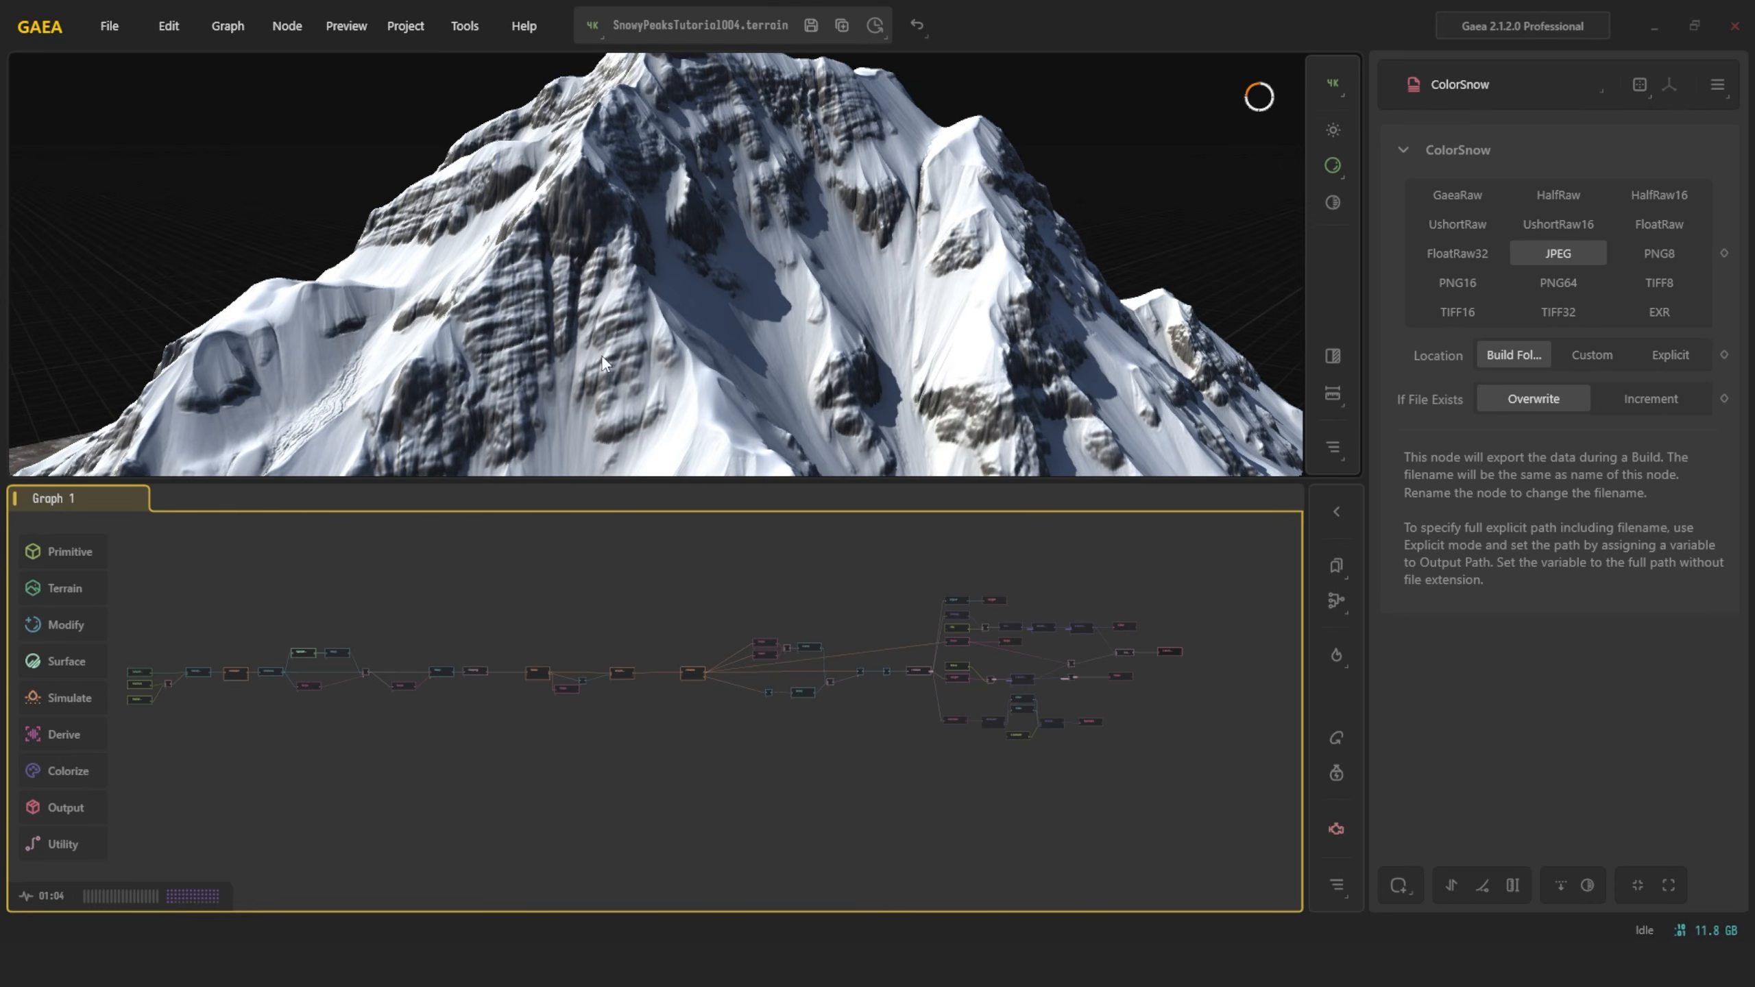
scroll(602, 357, "down", 4)
middle_click_drag(602, 351, 718, 289)
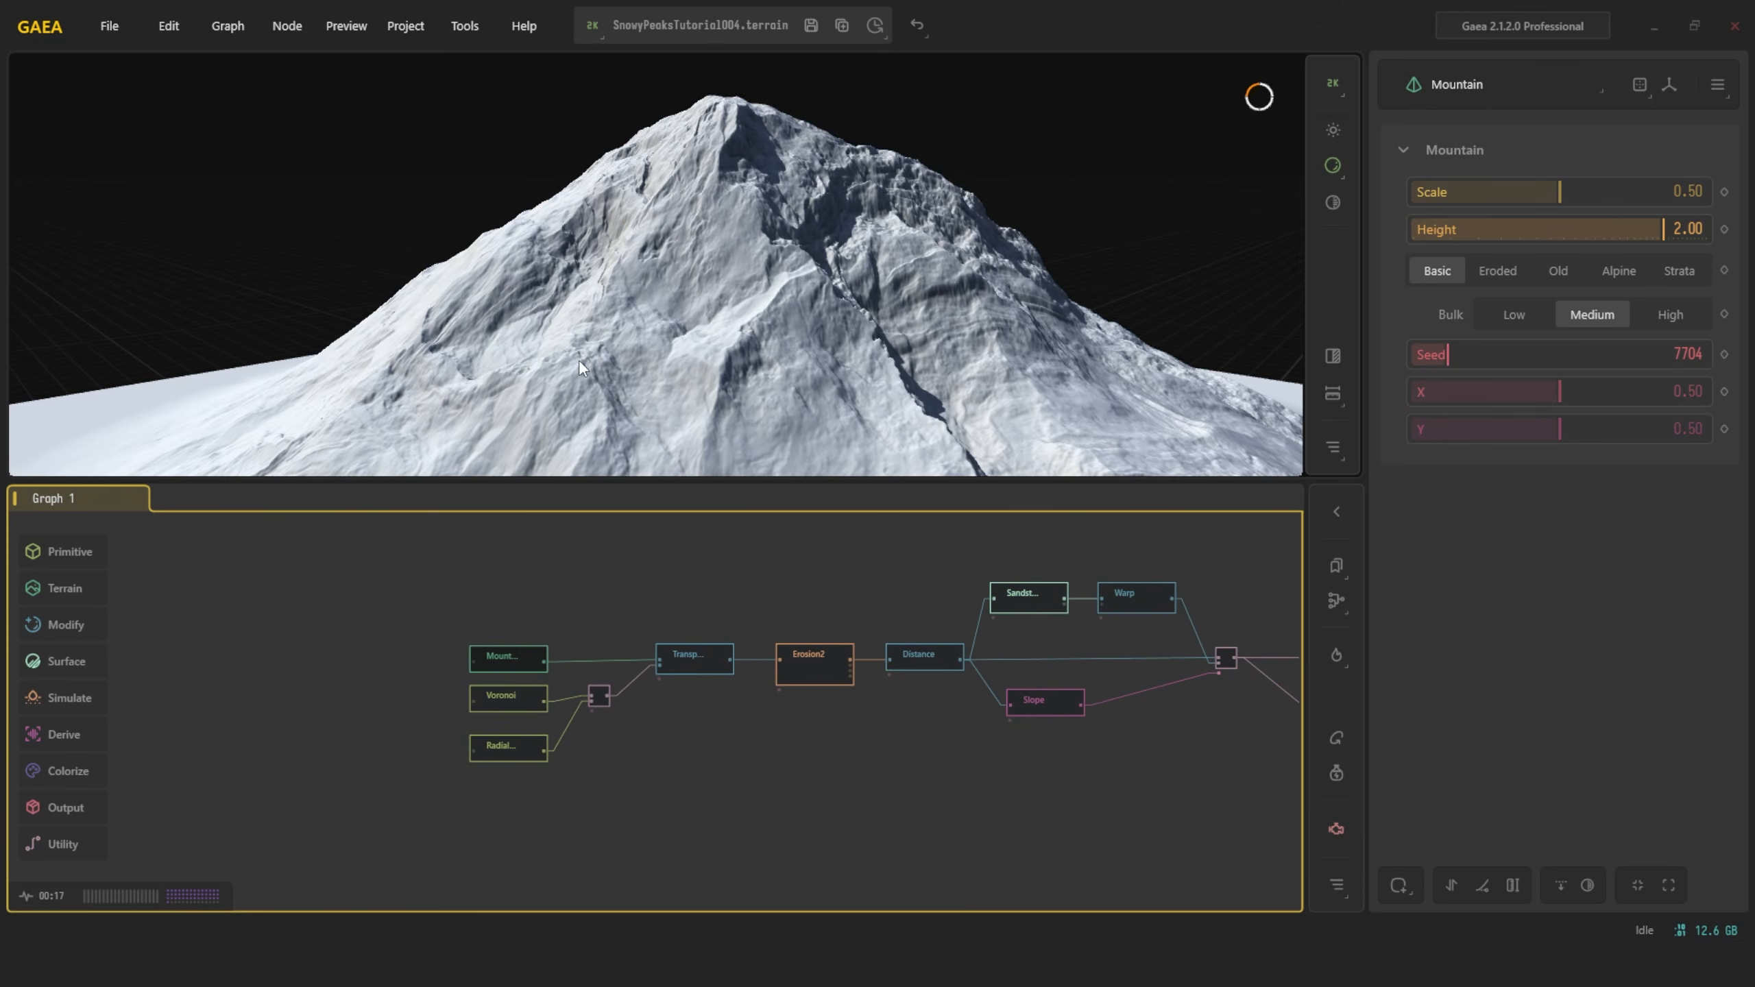
Preview the Voronoi node's terrain and inspect its whole shape from several angles
scroll(543, 613, "up", 2)
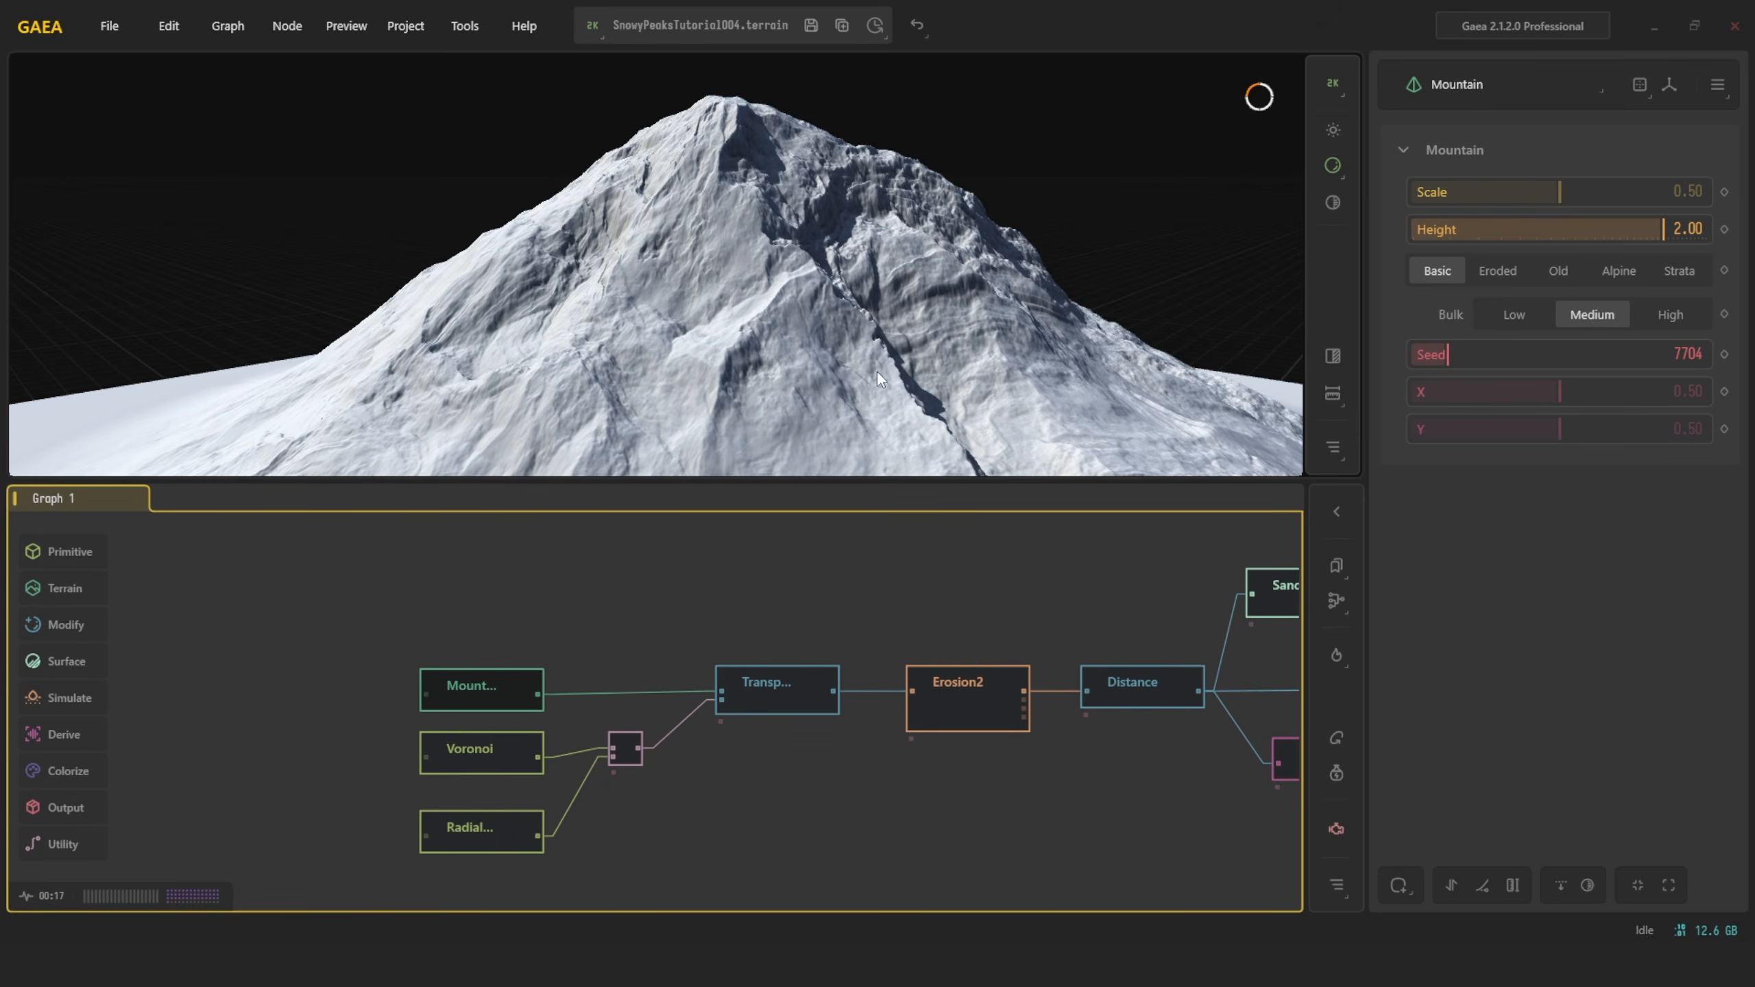
left_click(482, 751)
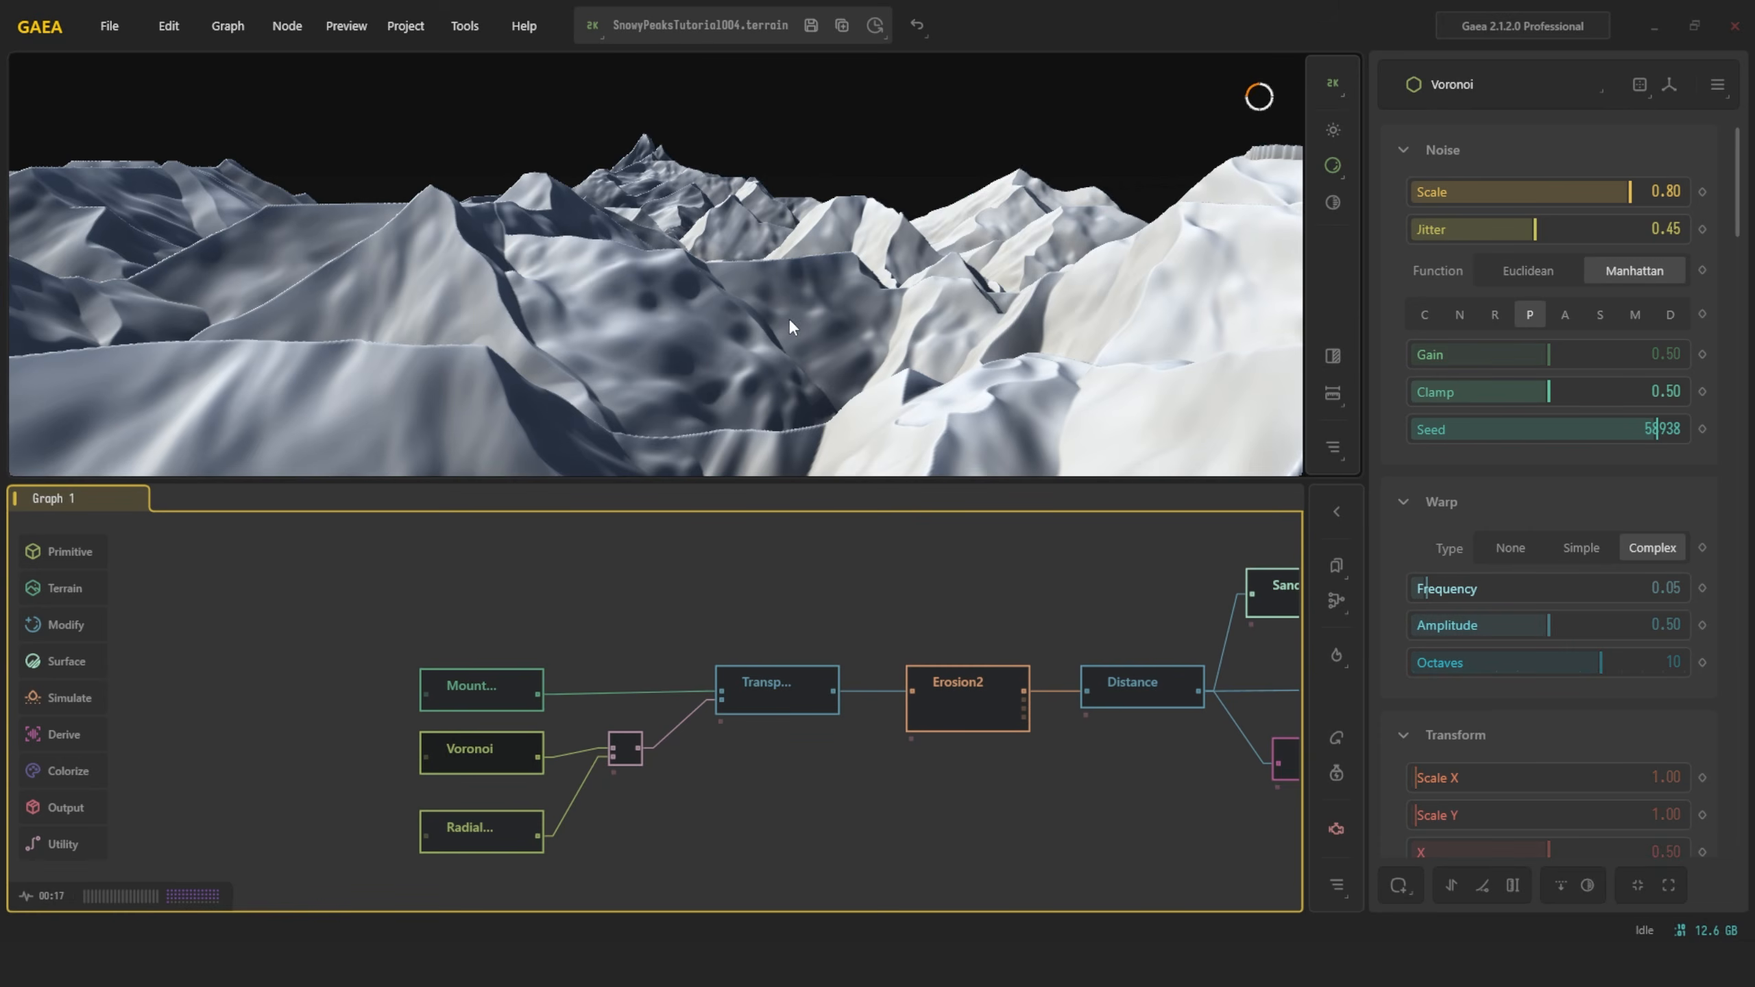
scroll(764, 329, "down", 10)
left_click_drag(764, 329, 761, 403, "alt")
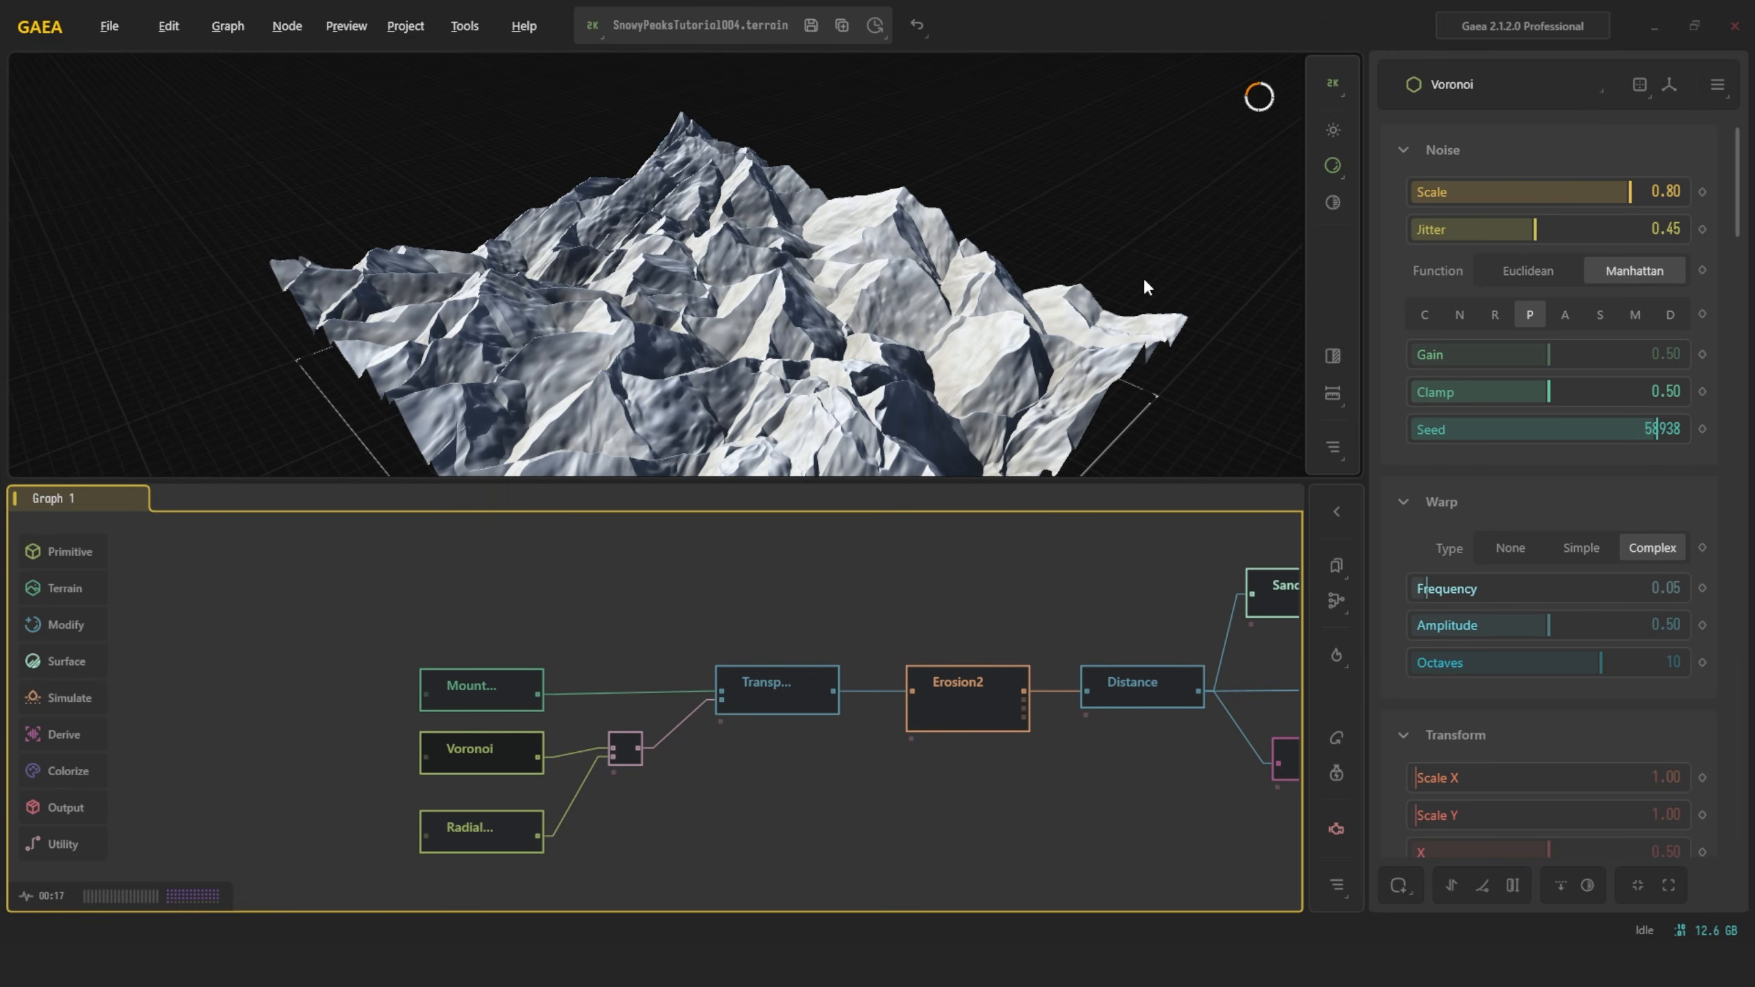
mouse_move(821, 313)
left_mouse_down()
mouse_move(779, 264)
mouse_move(820, 284)
left_mouse_up()
scroll(779, 263, "up", 4)
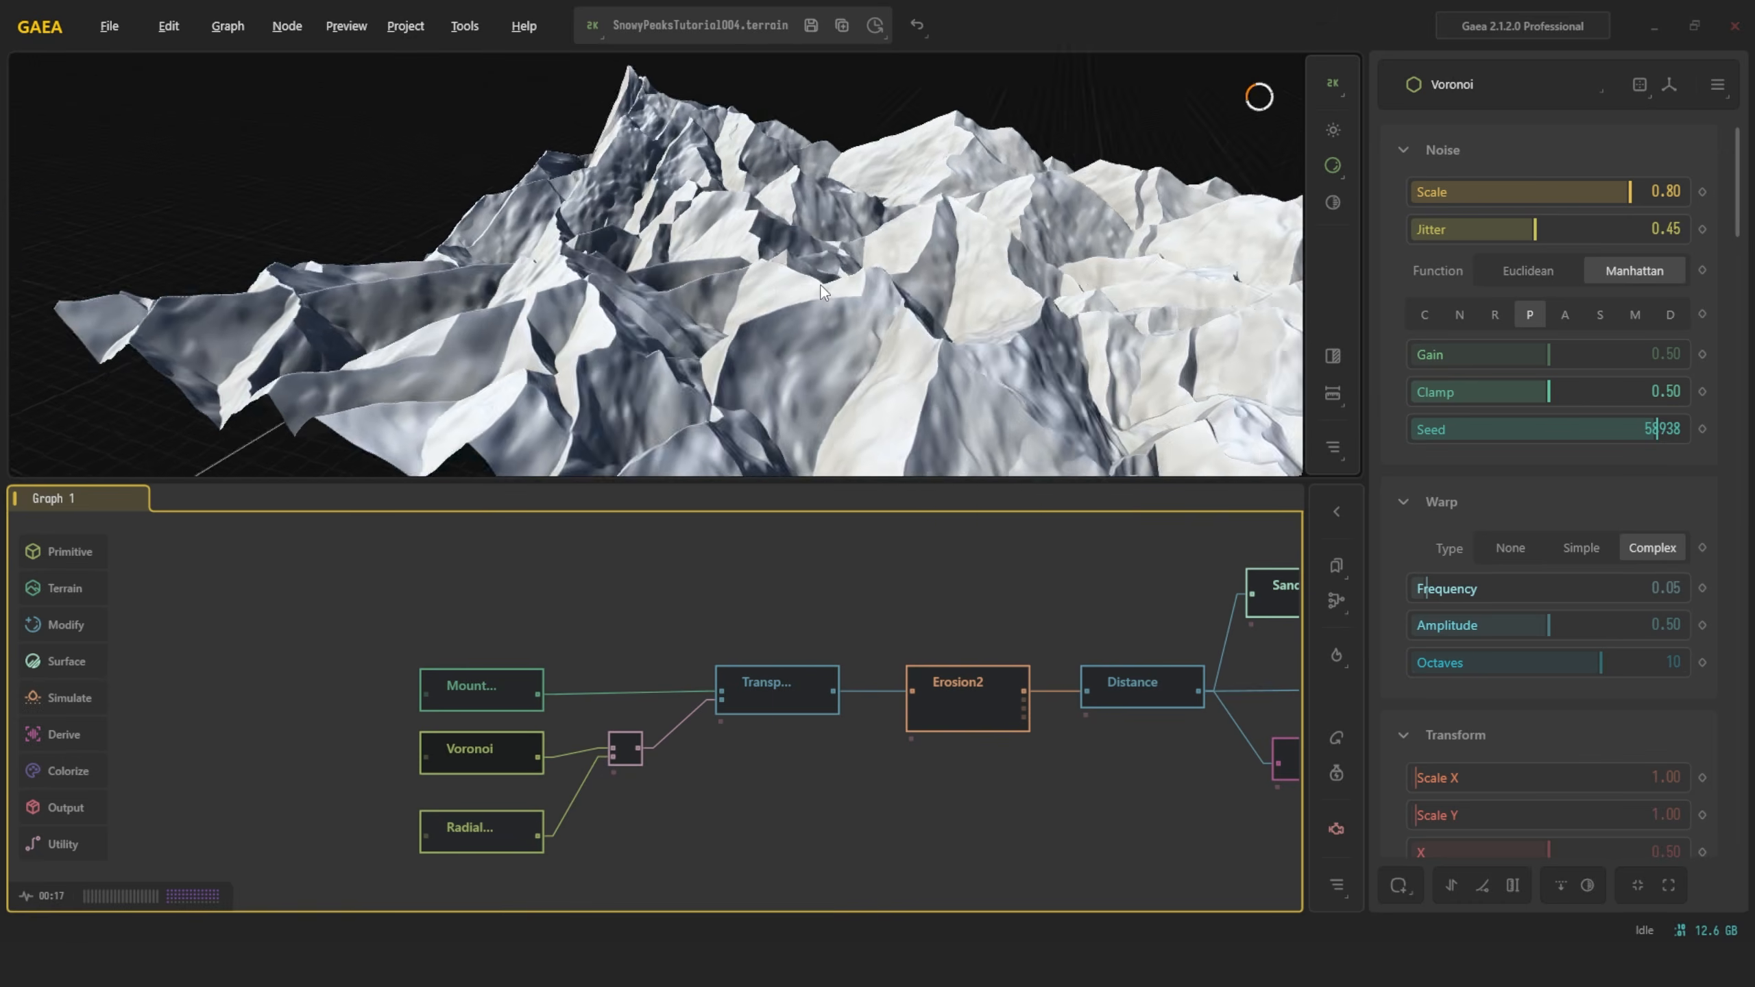
Try the Euclidean function on the Voronoi node, compare the terrain shapes, and restore Manhattan
left_click(1527, 271)
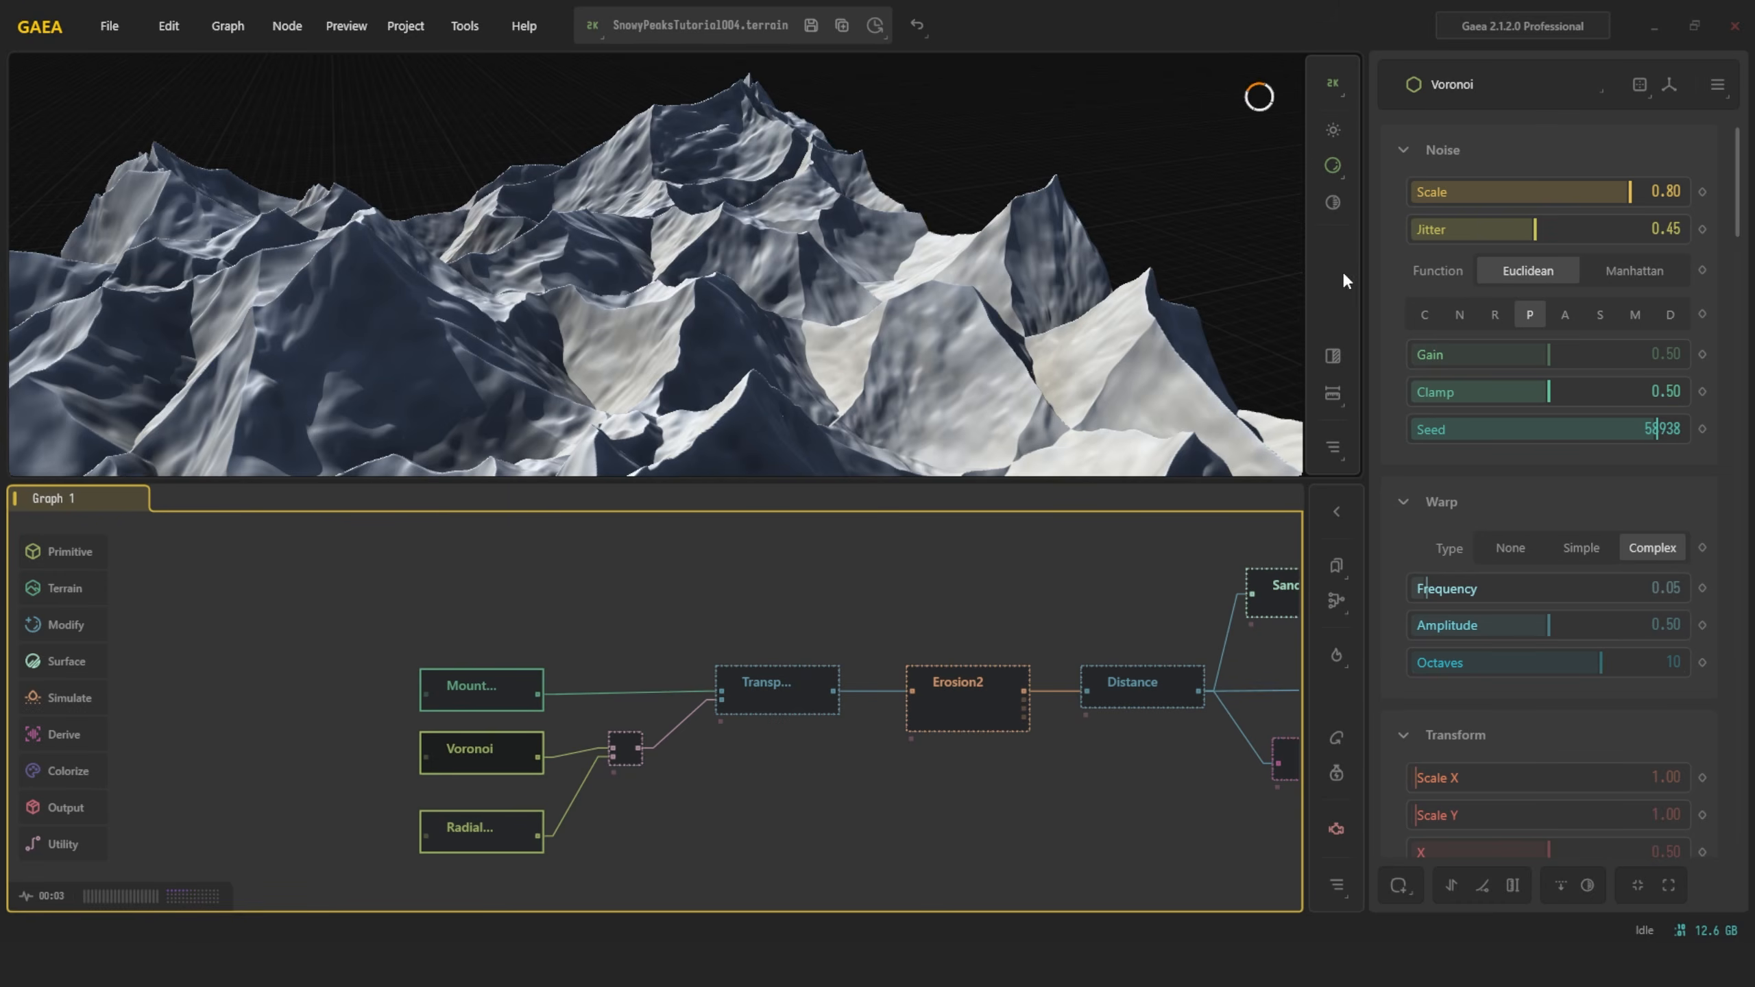
left_click_drag(735, 293, 779, 255)
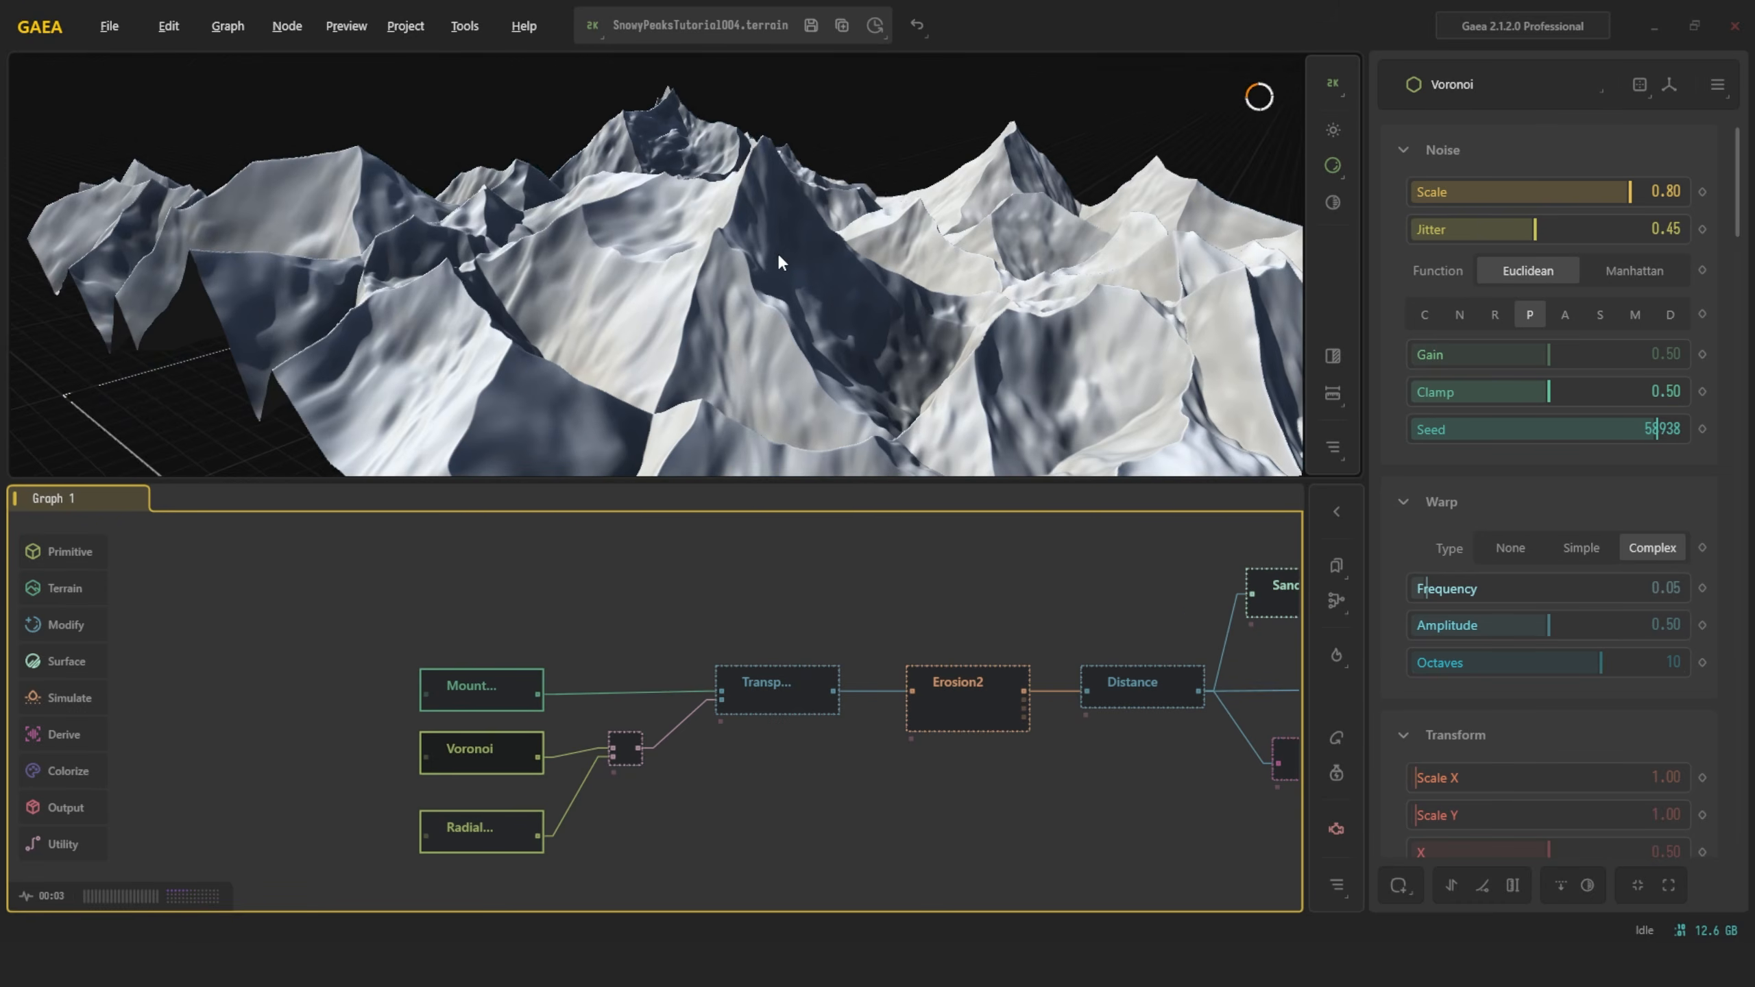
left_click_drag(761, 152, 675, 308)
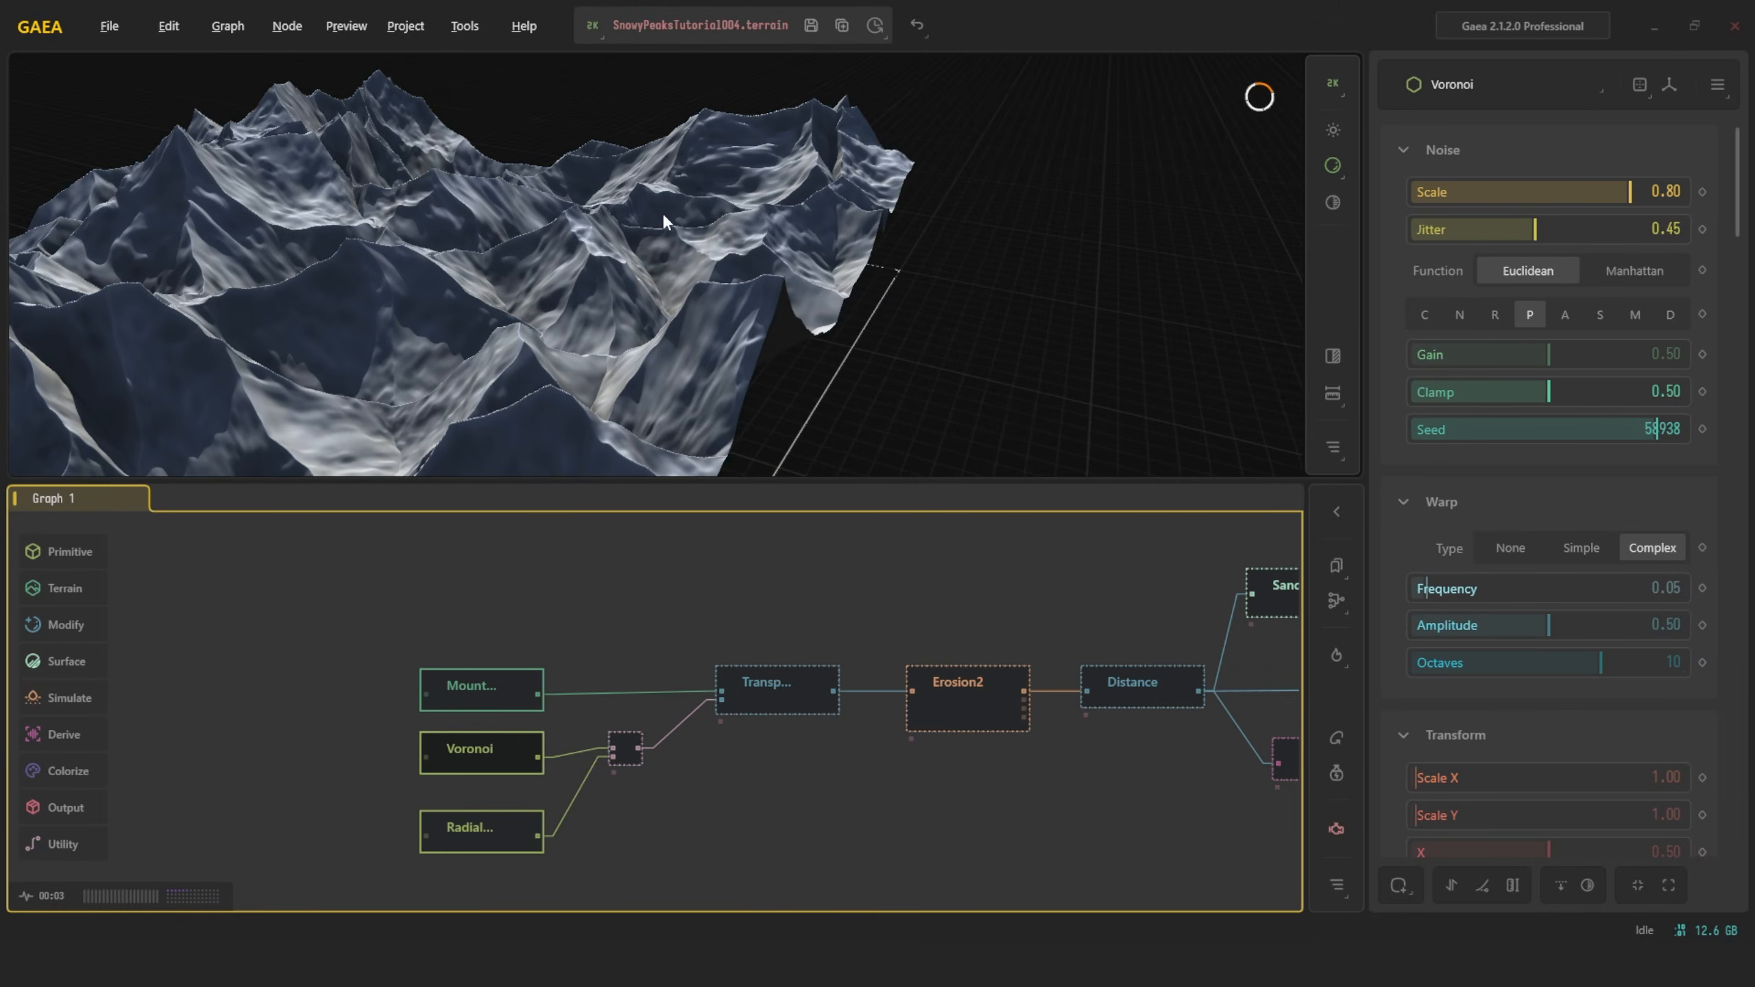
left_click(1633, 270)
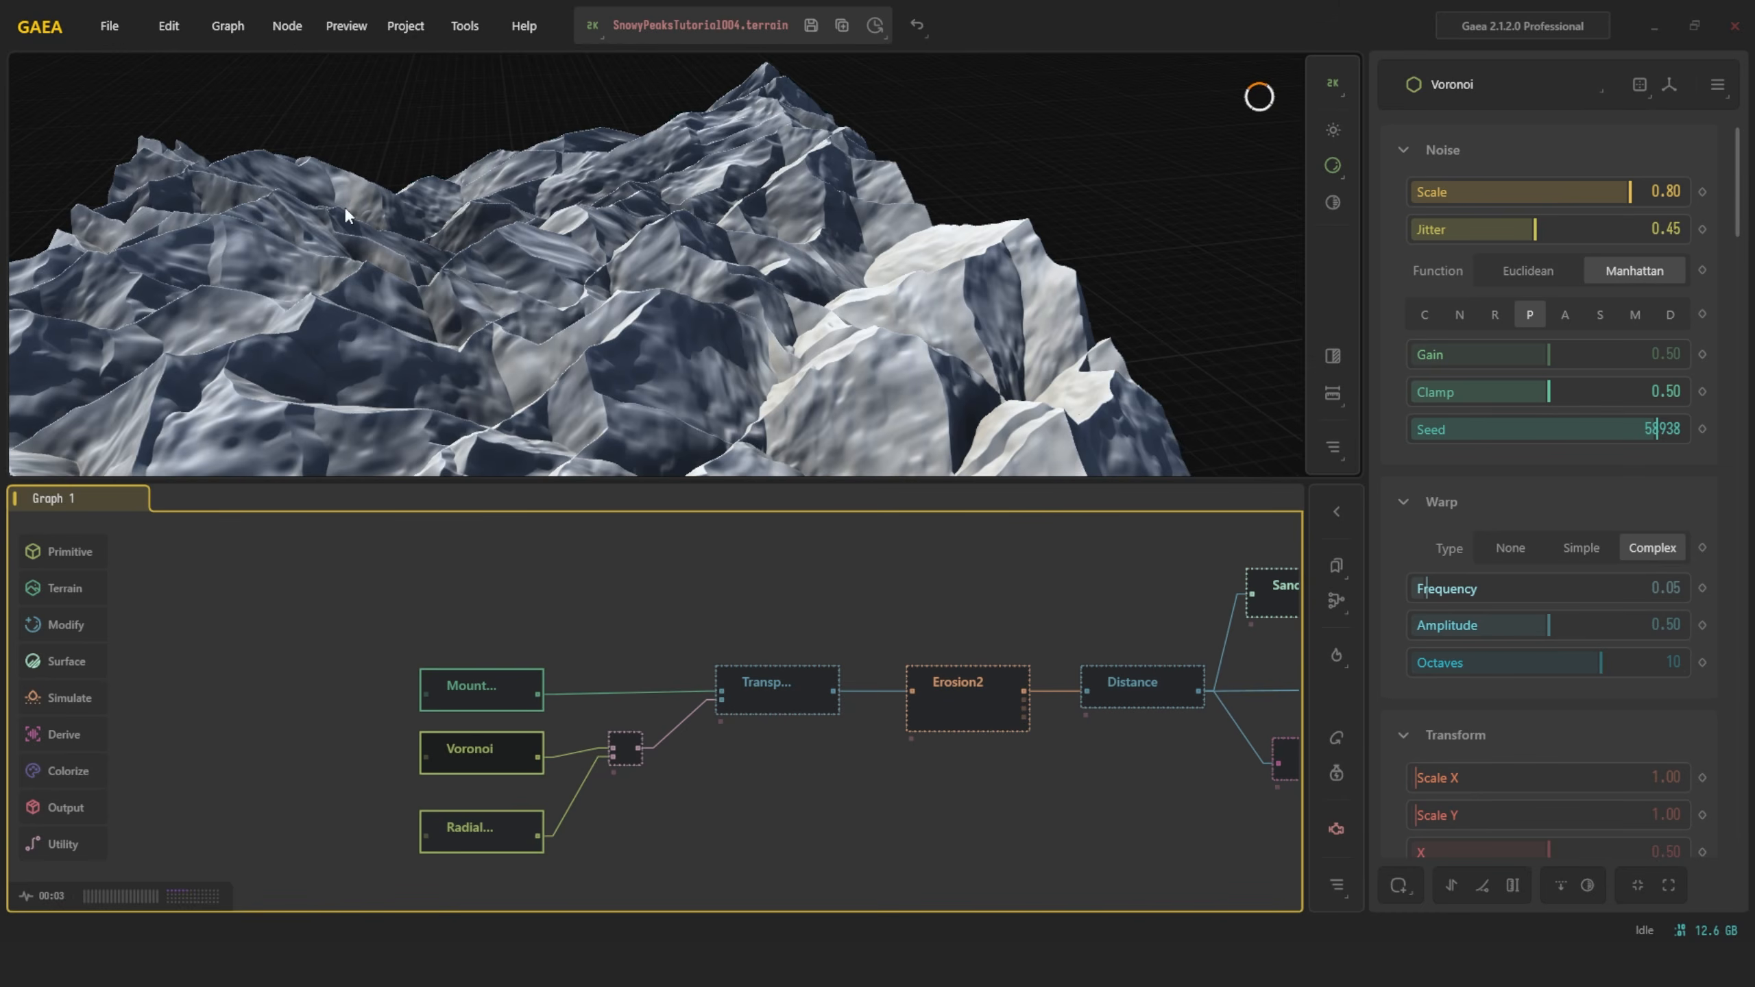
left_click_drag(552, 230, 786, 183)
left_click_drag(1018, 286, 863, 249)
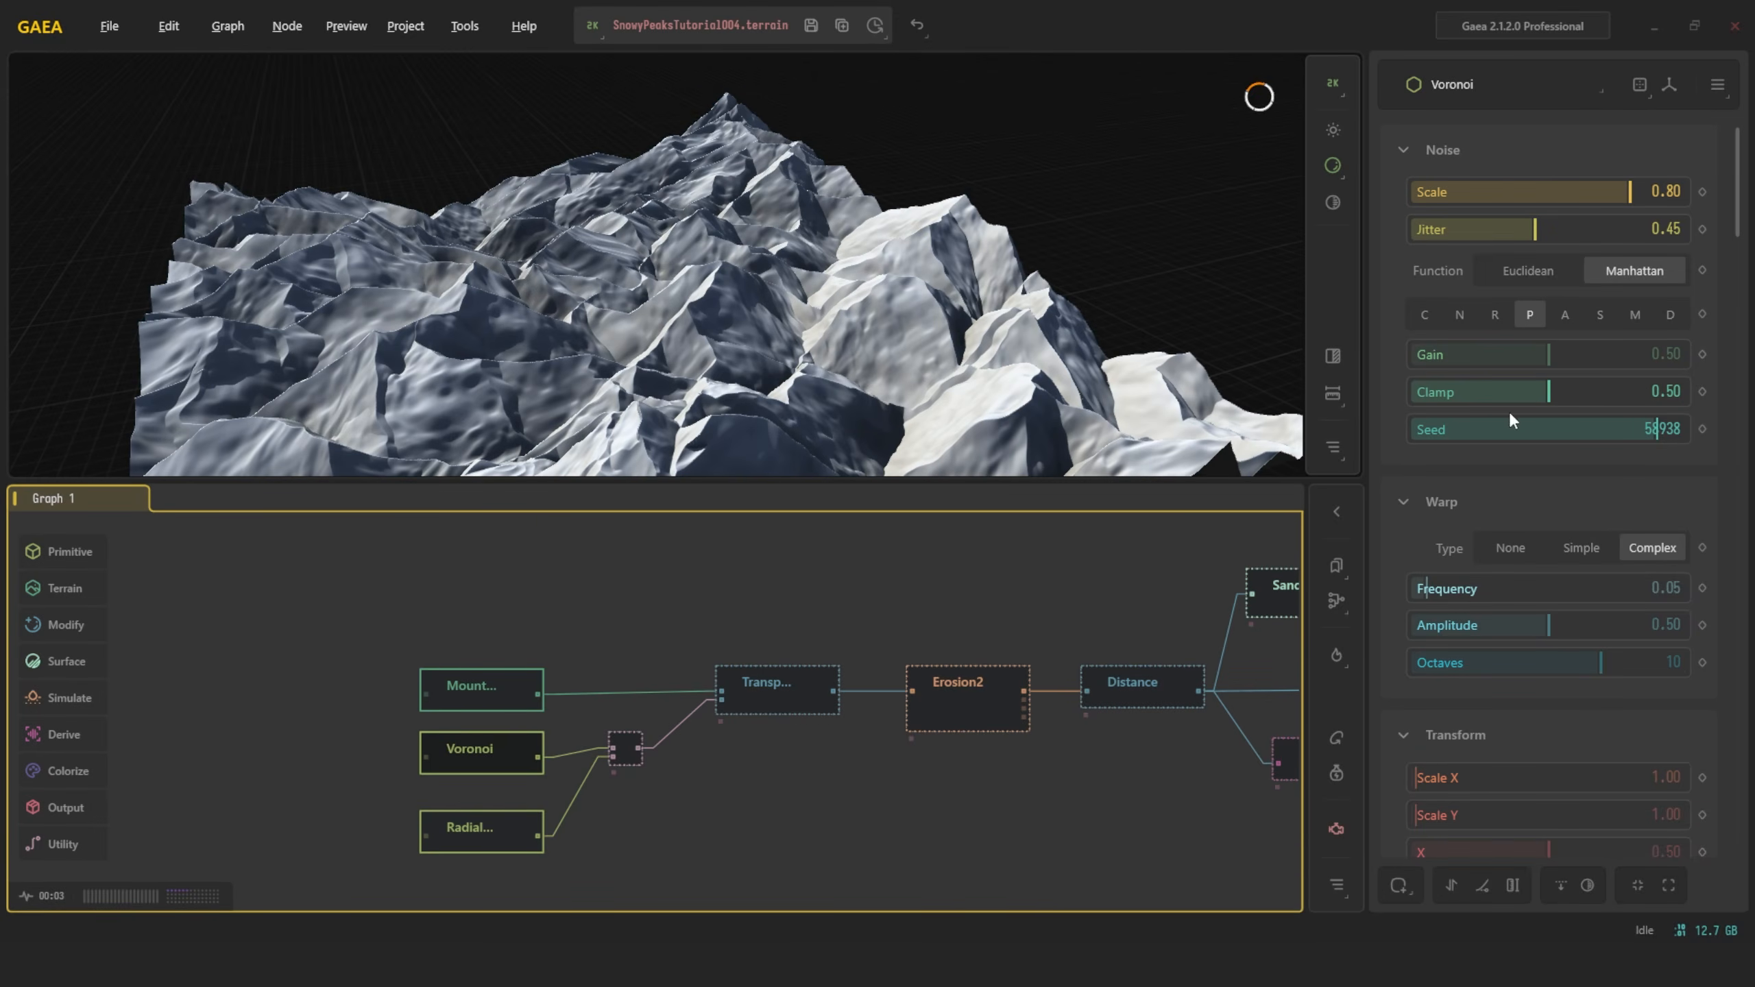
Review the Voronoi node's Noise, Warp and Transform settings against its terrain
scroll(1451, 551, "down", 2)
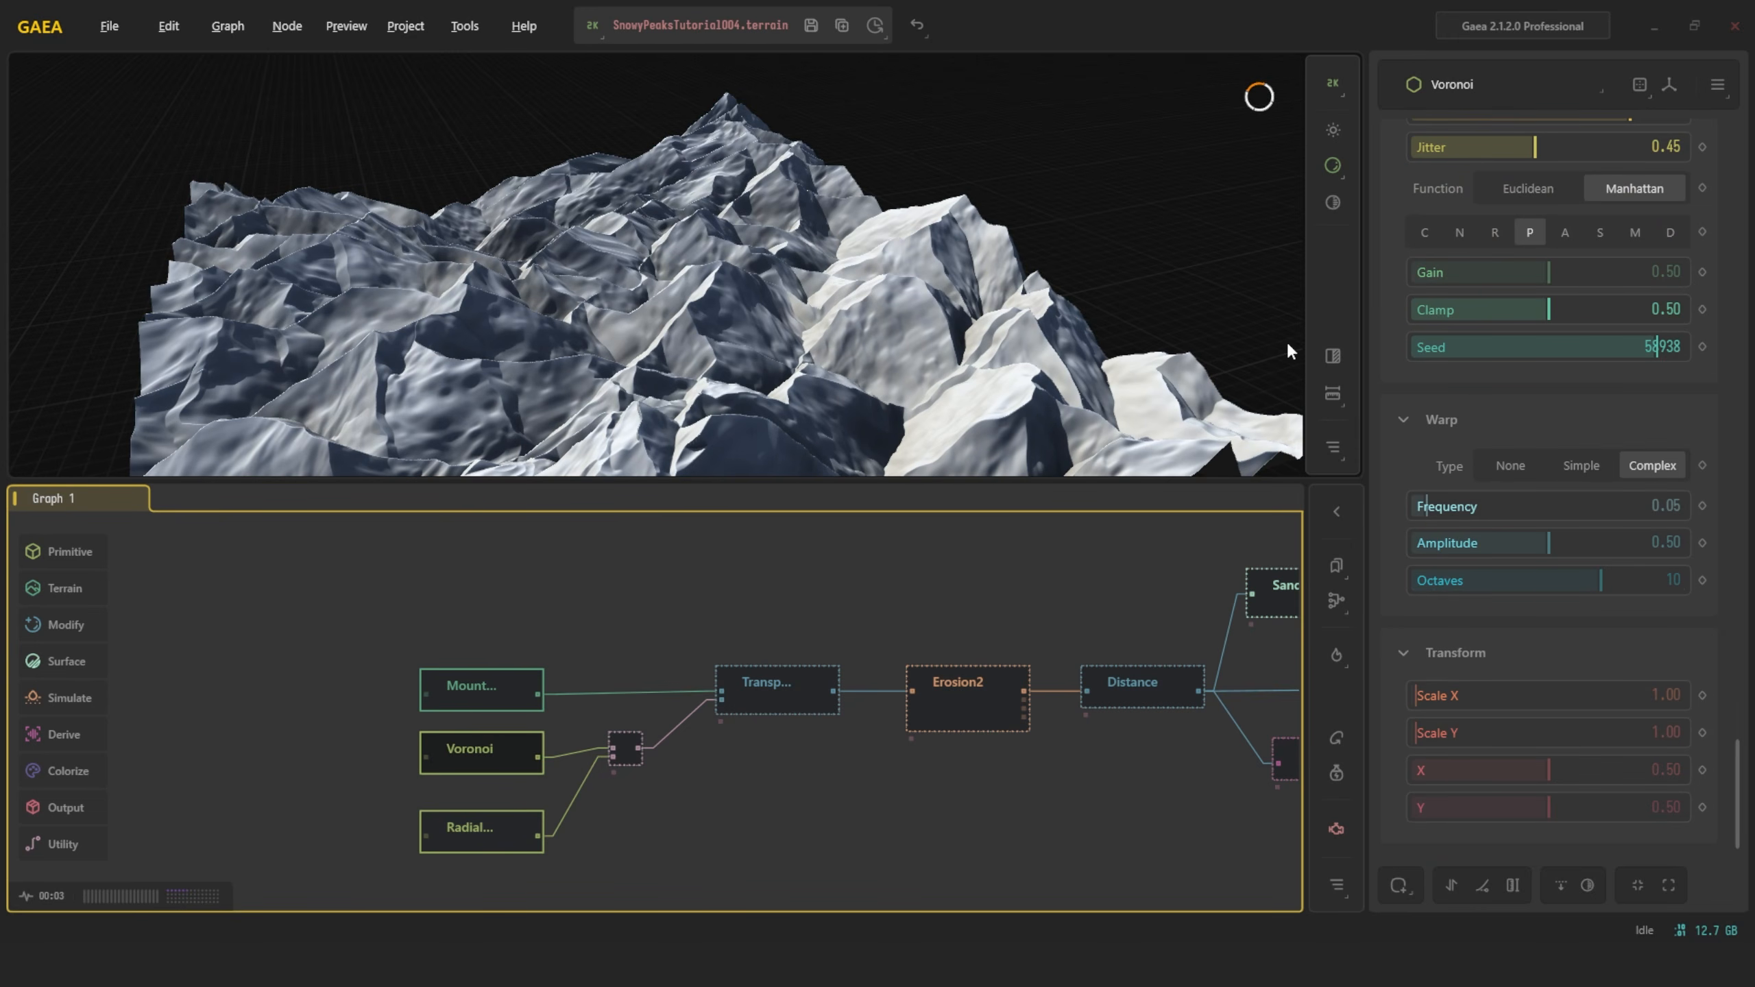
scroll(1591, 198, "up", 2)
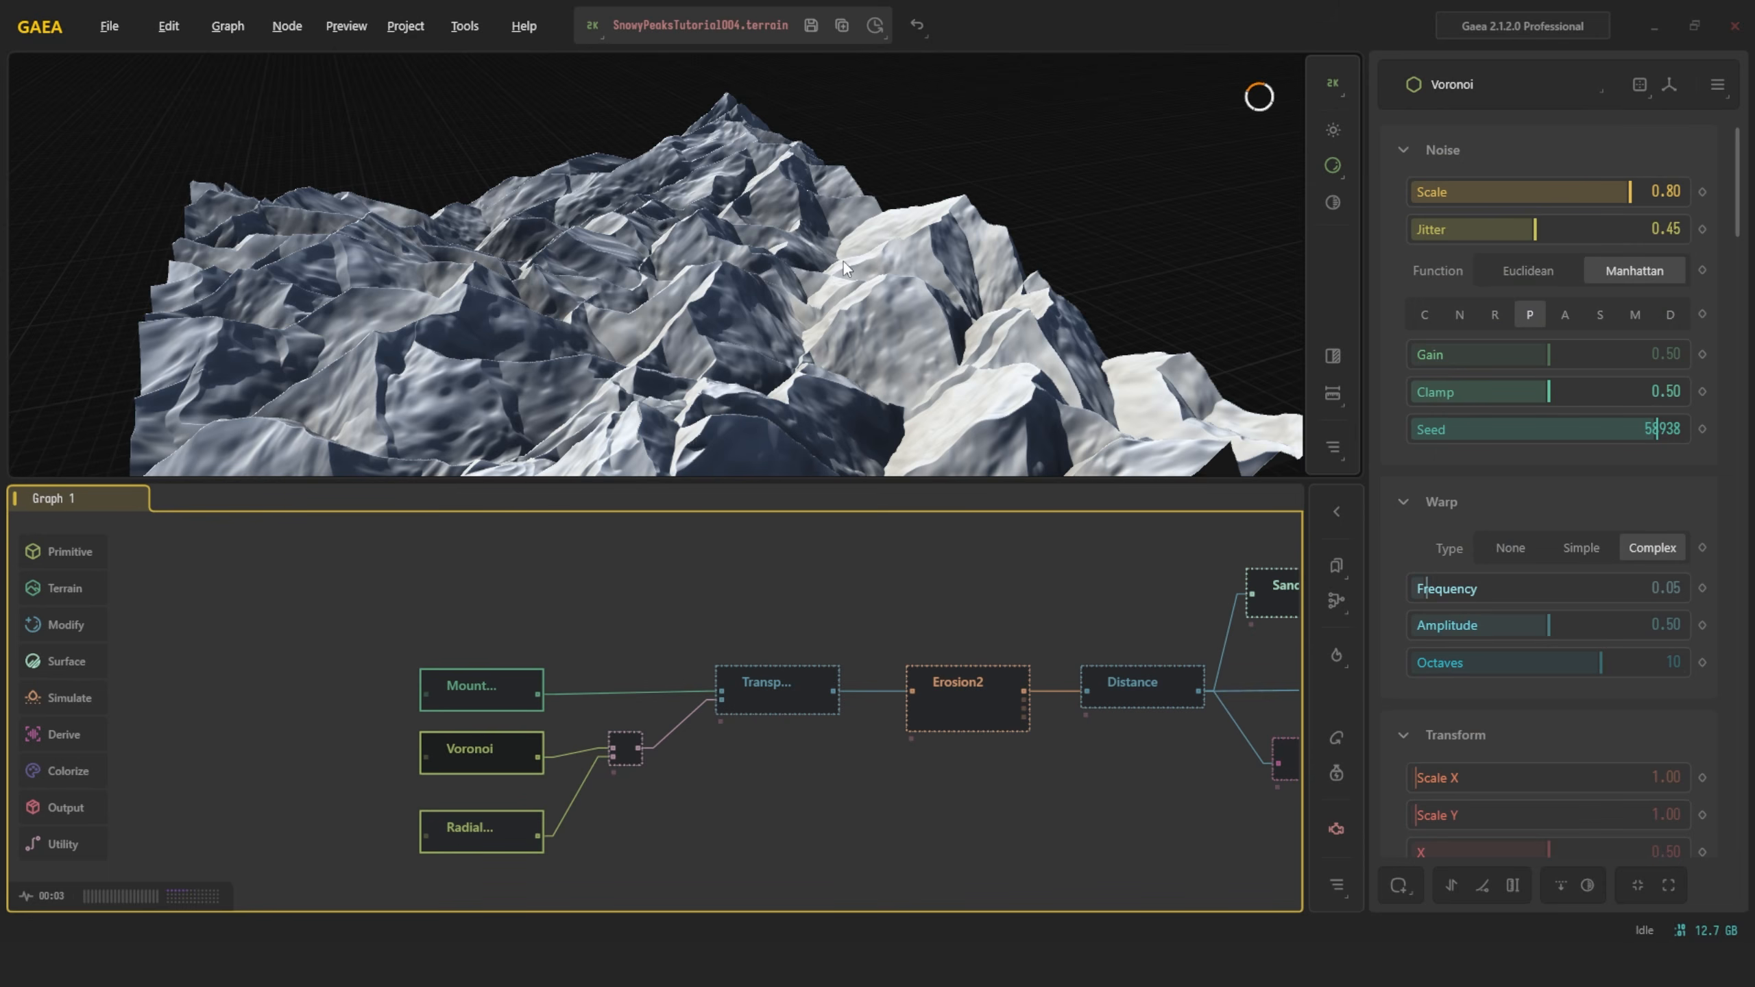
left_click_drag(578, 340, 765, 292)
scroll(1458, 366, "down", 2)
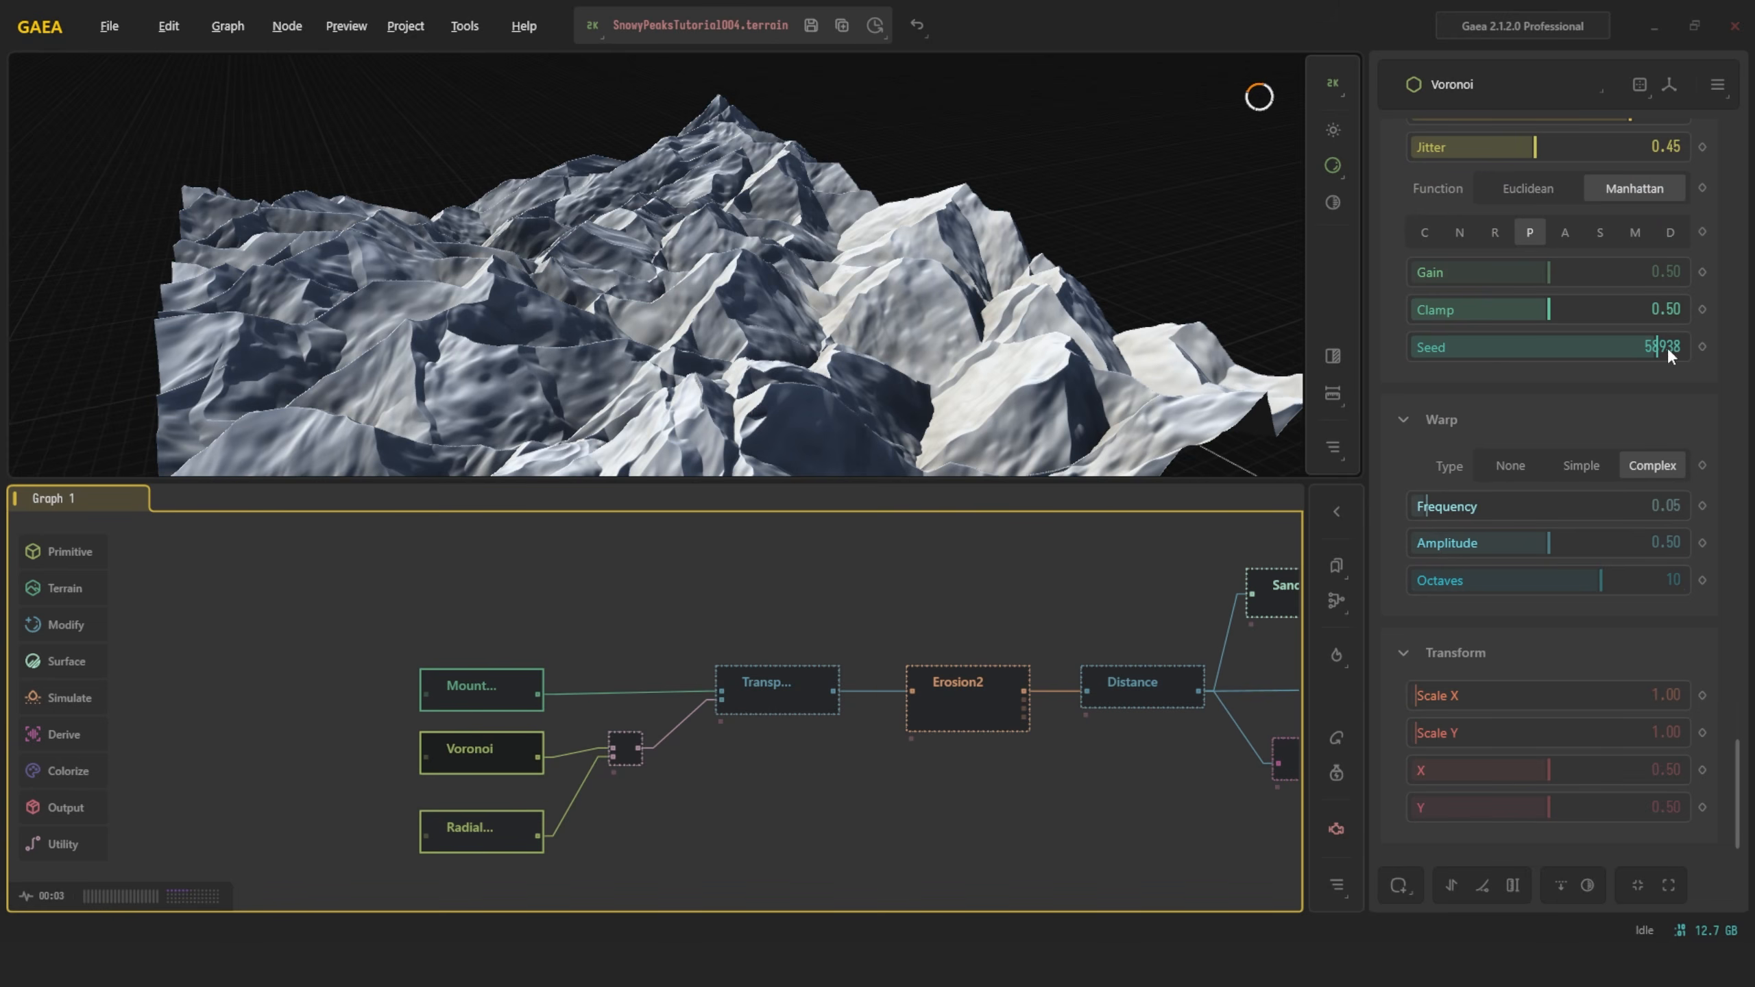
Inspect the RadialGradient node and the Combine node that multiplies it with the Voronoi terrain
scroll(694, 742, "up", 5)
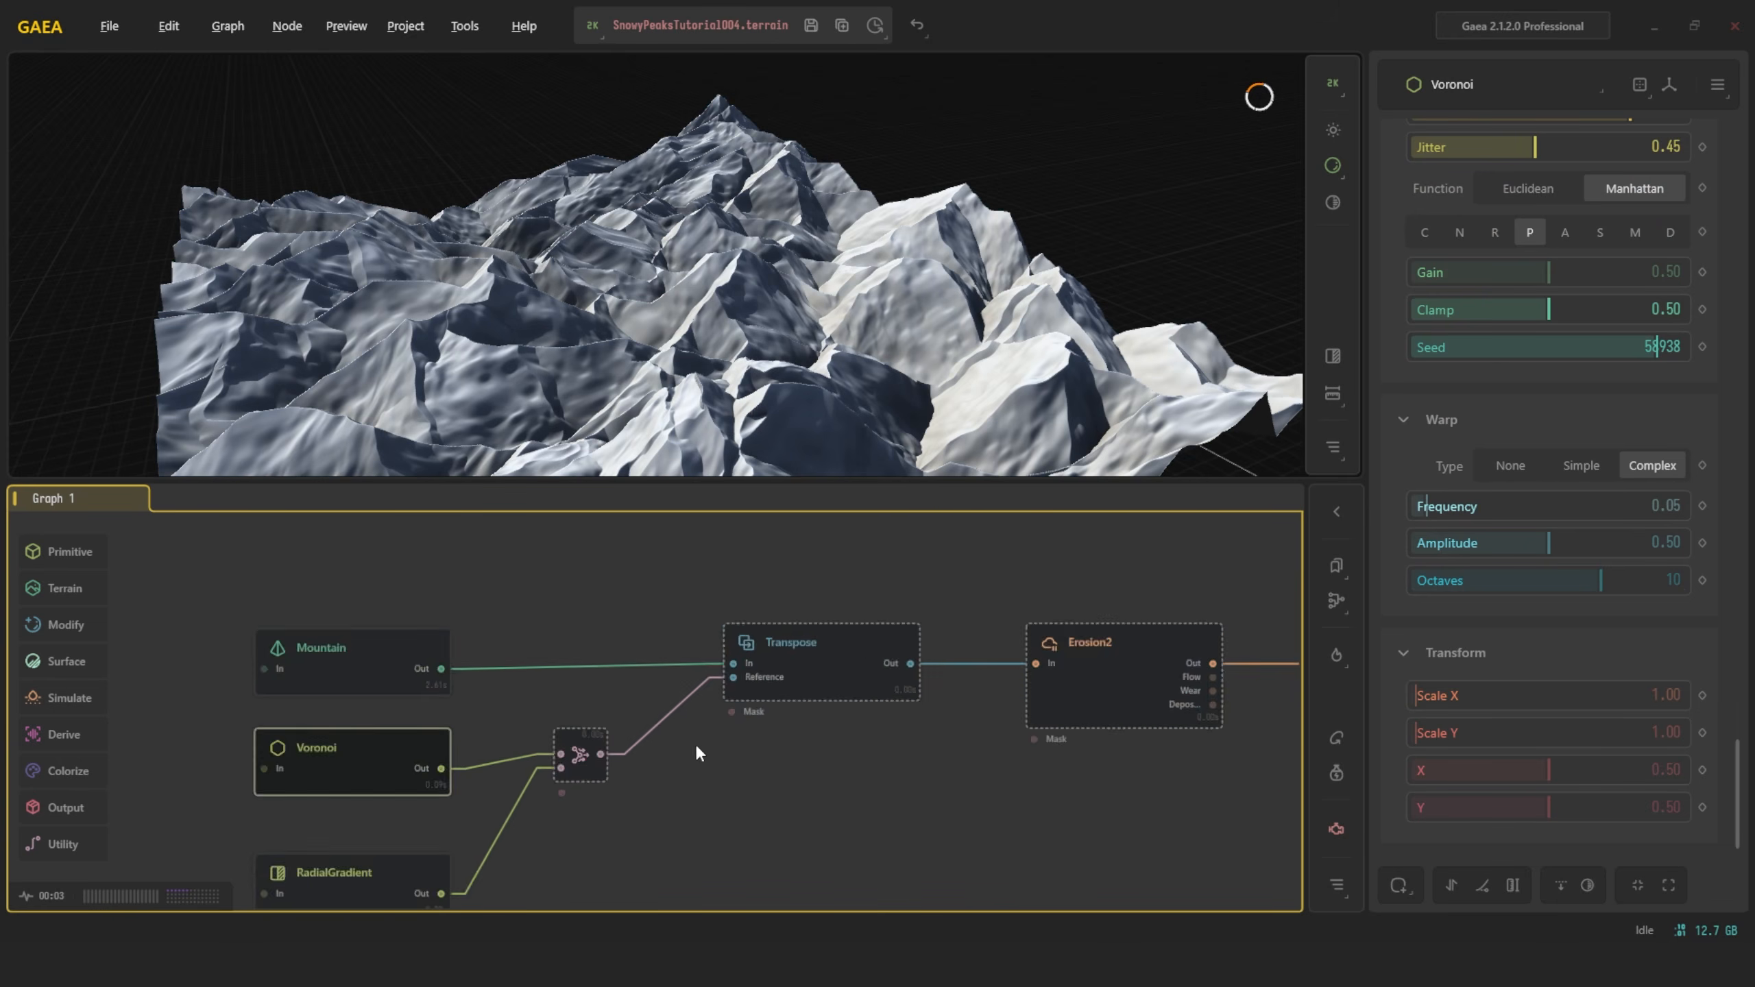
middle_click_drag(746, 735, 904, 656)
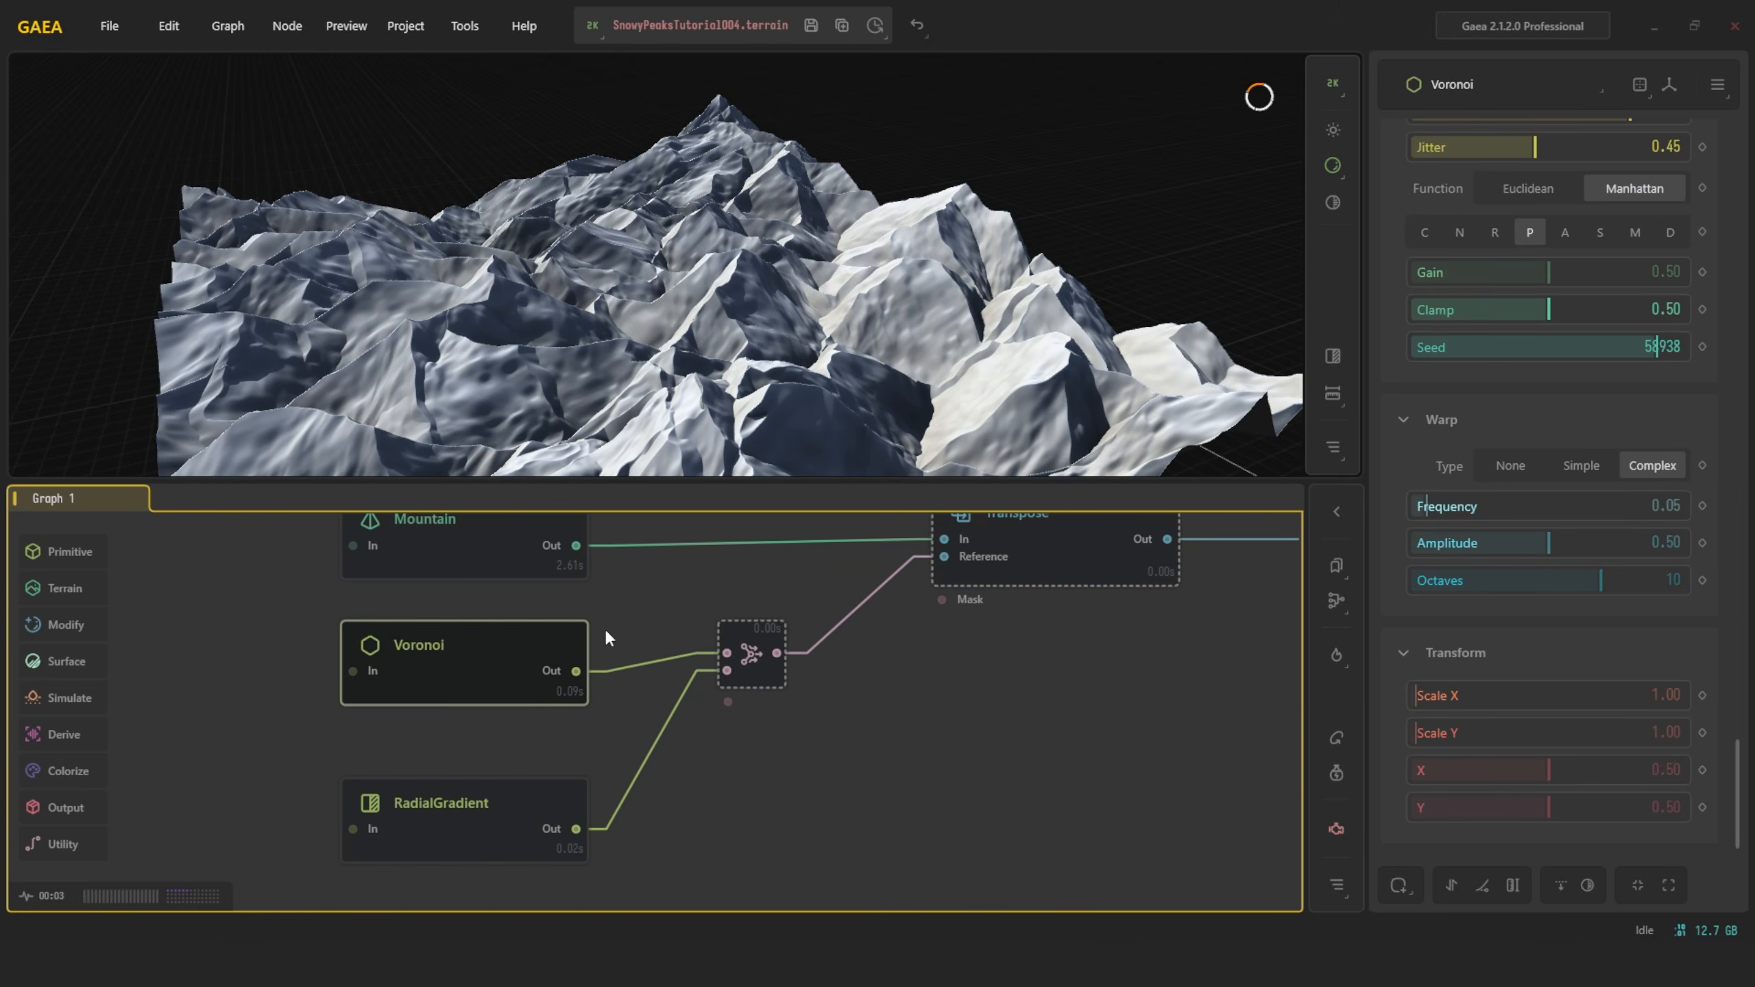
left_click(532, 802)
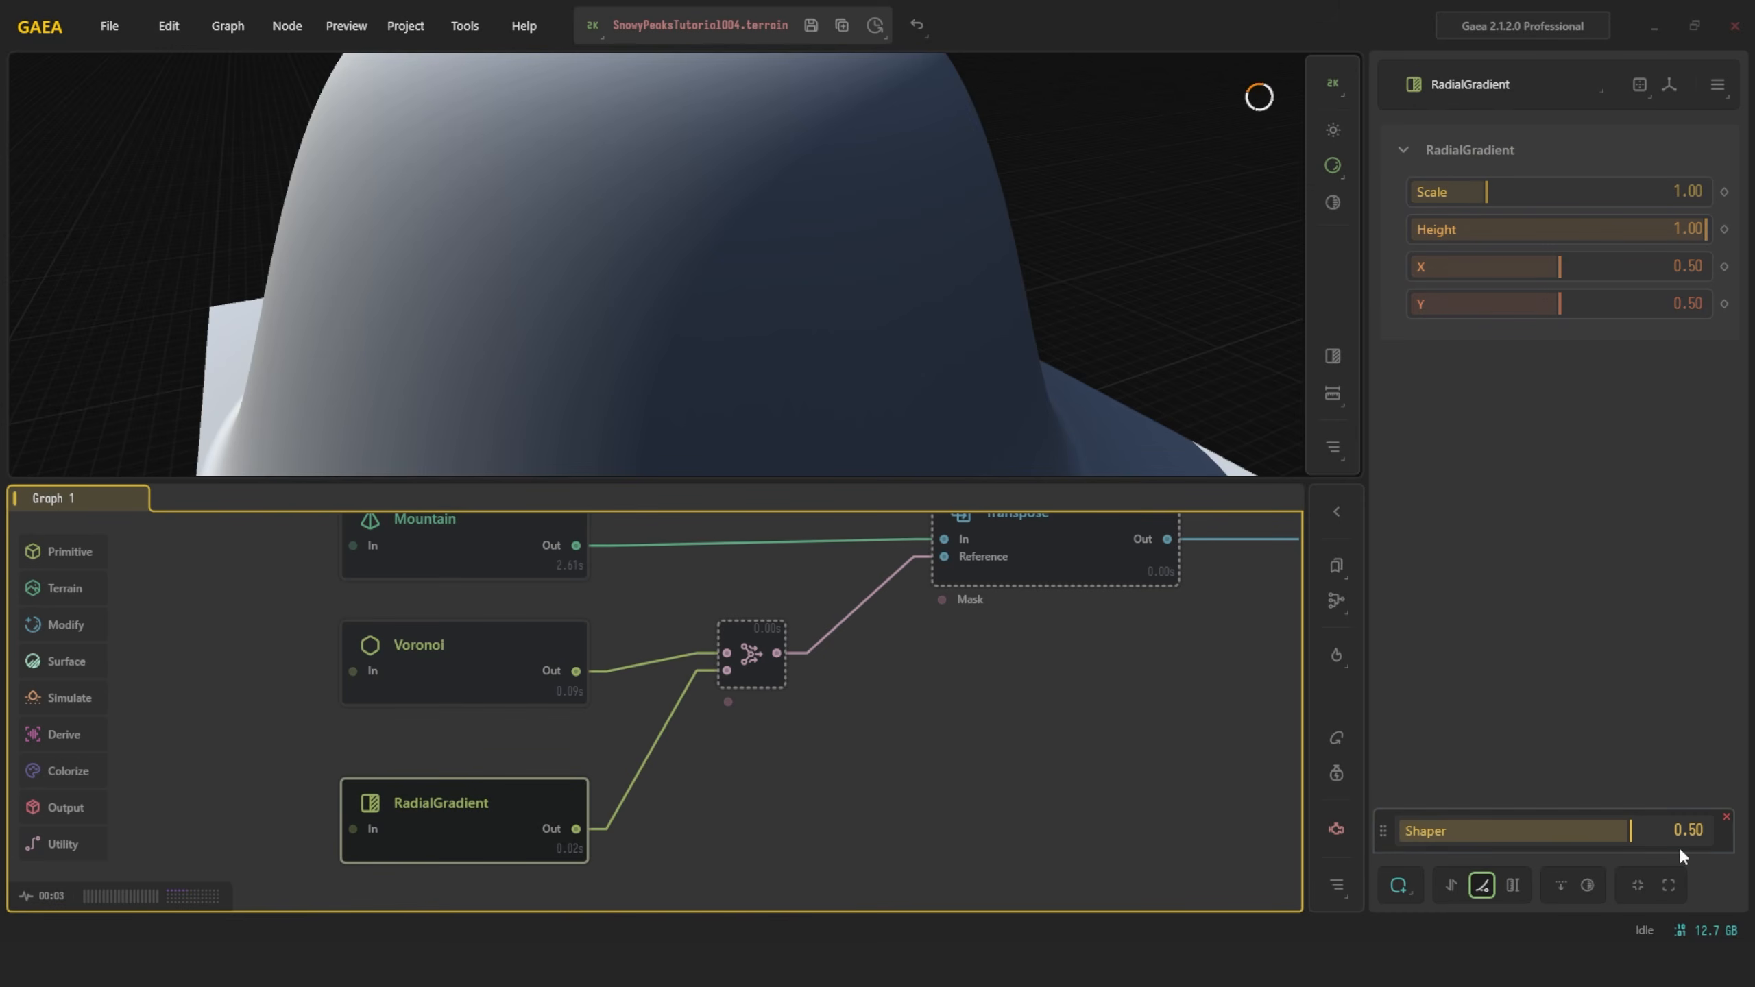
left_click(757, 650)
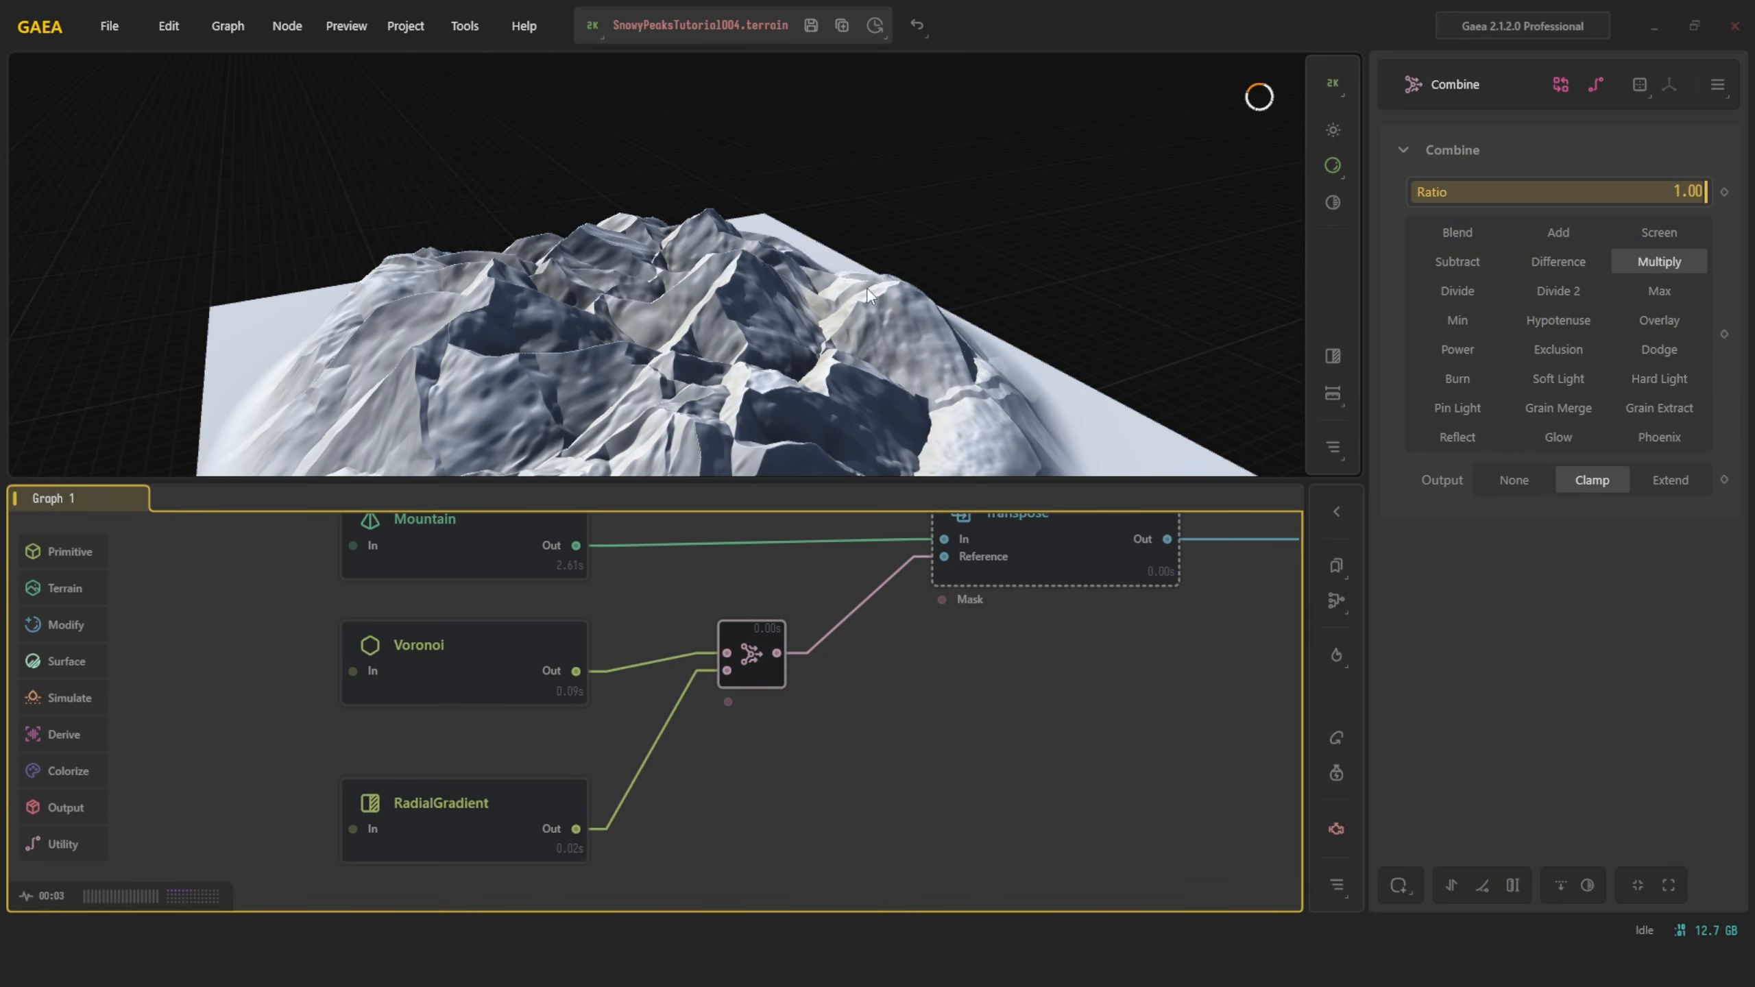
left_click_drag(869, 373, 637, 479, "alt")
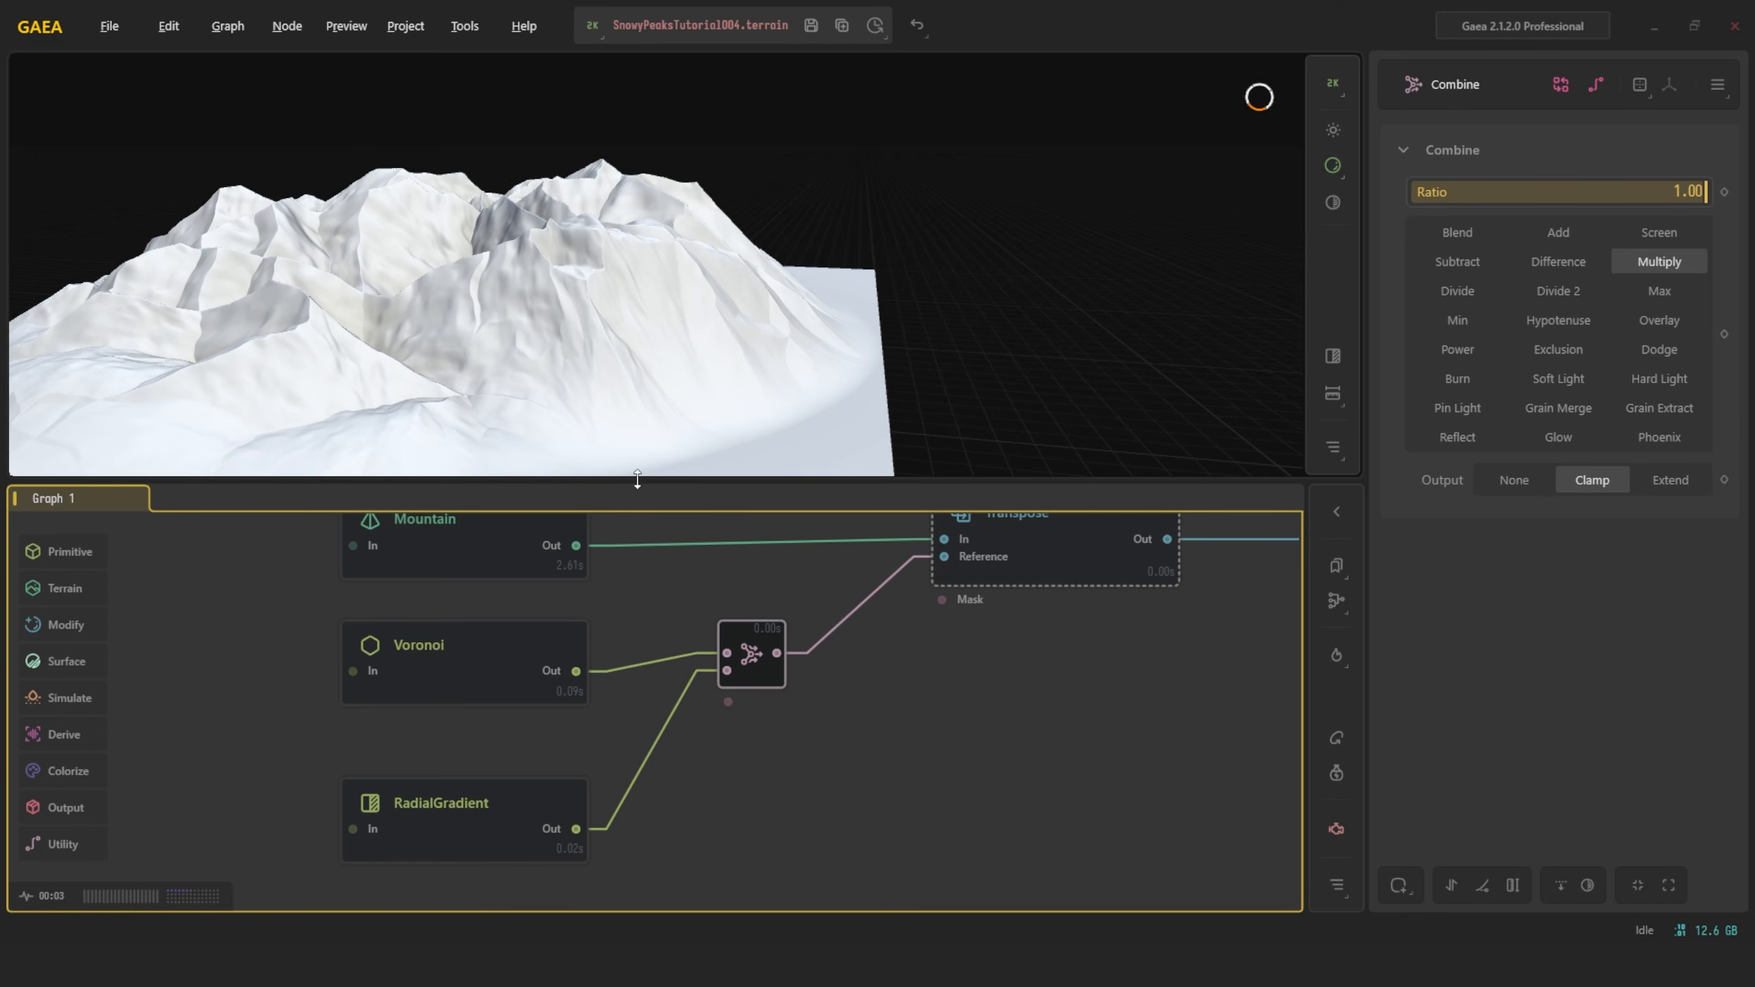
left_click(551, 813)
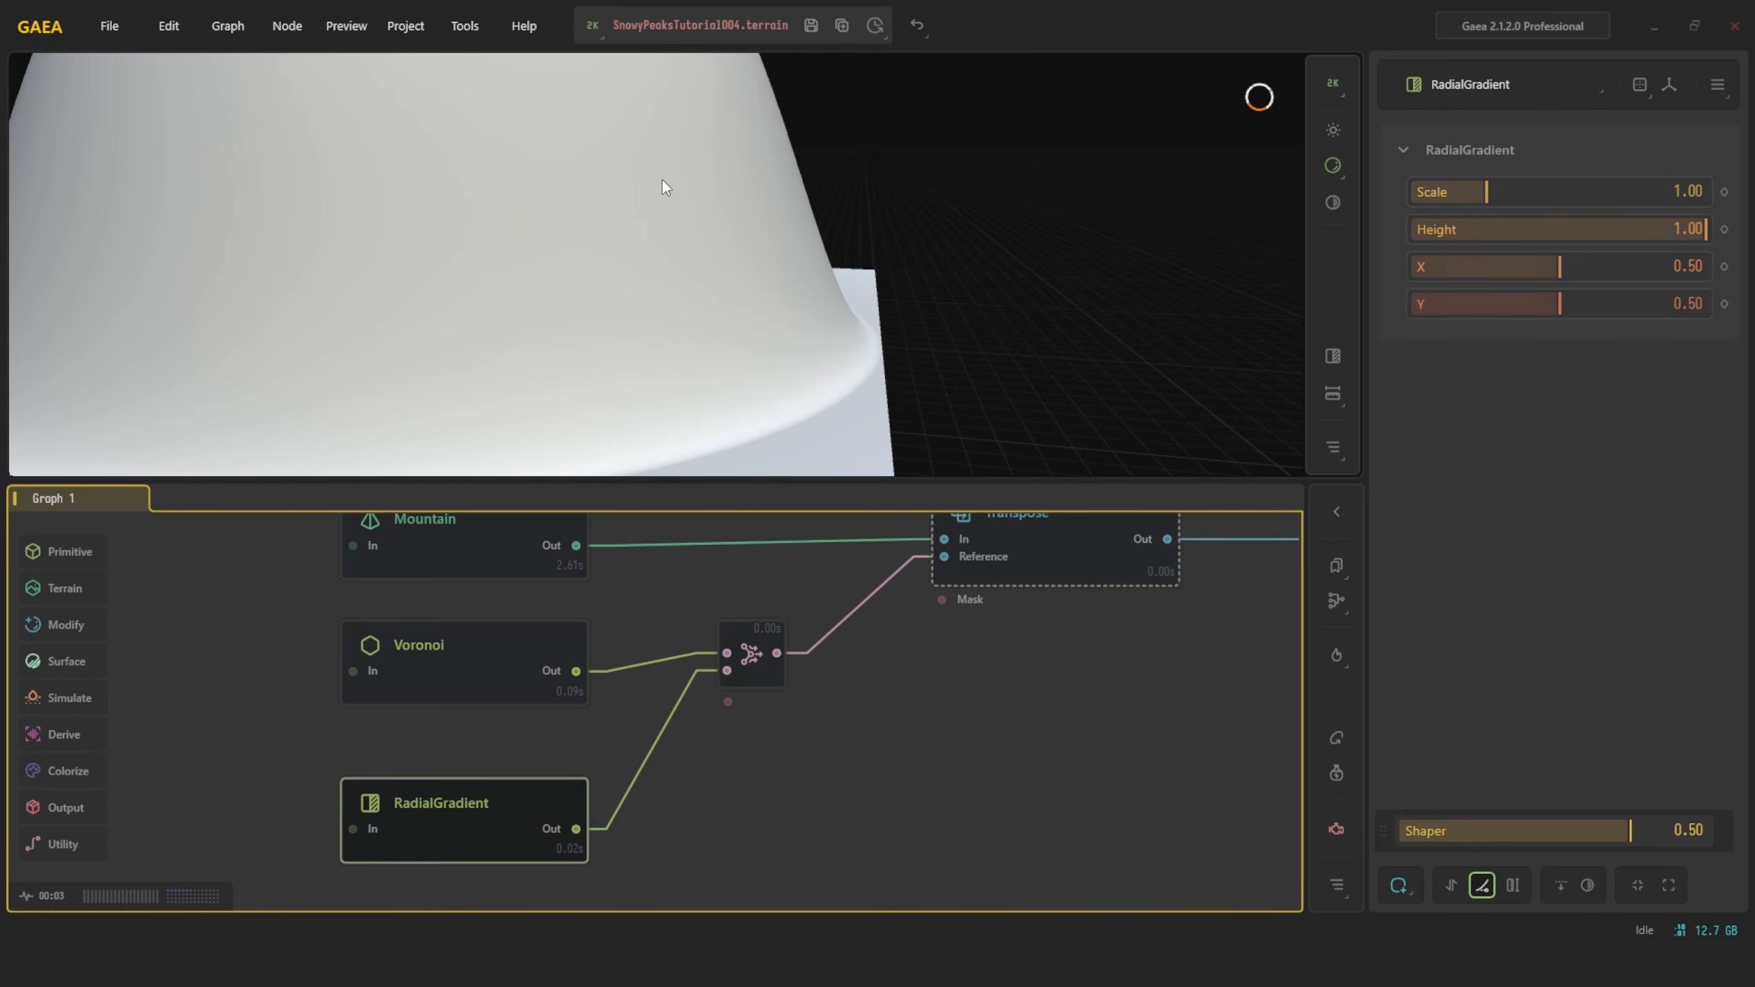
Keep the Combine result in the preview, test the RadialGradient's Shaper at 1.00 and 0.36, and restore it to 0.5
left_click(763, 678)
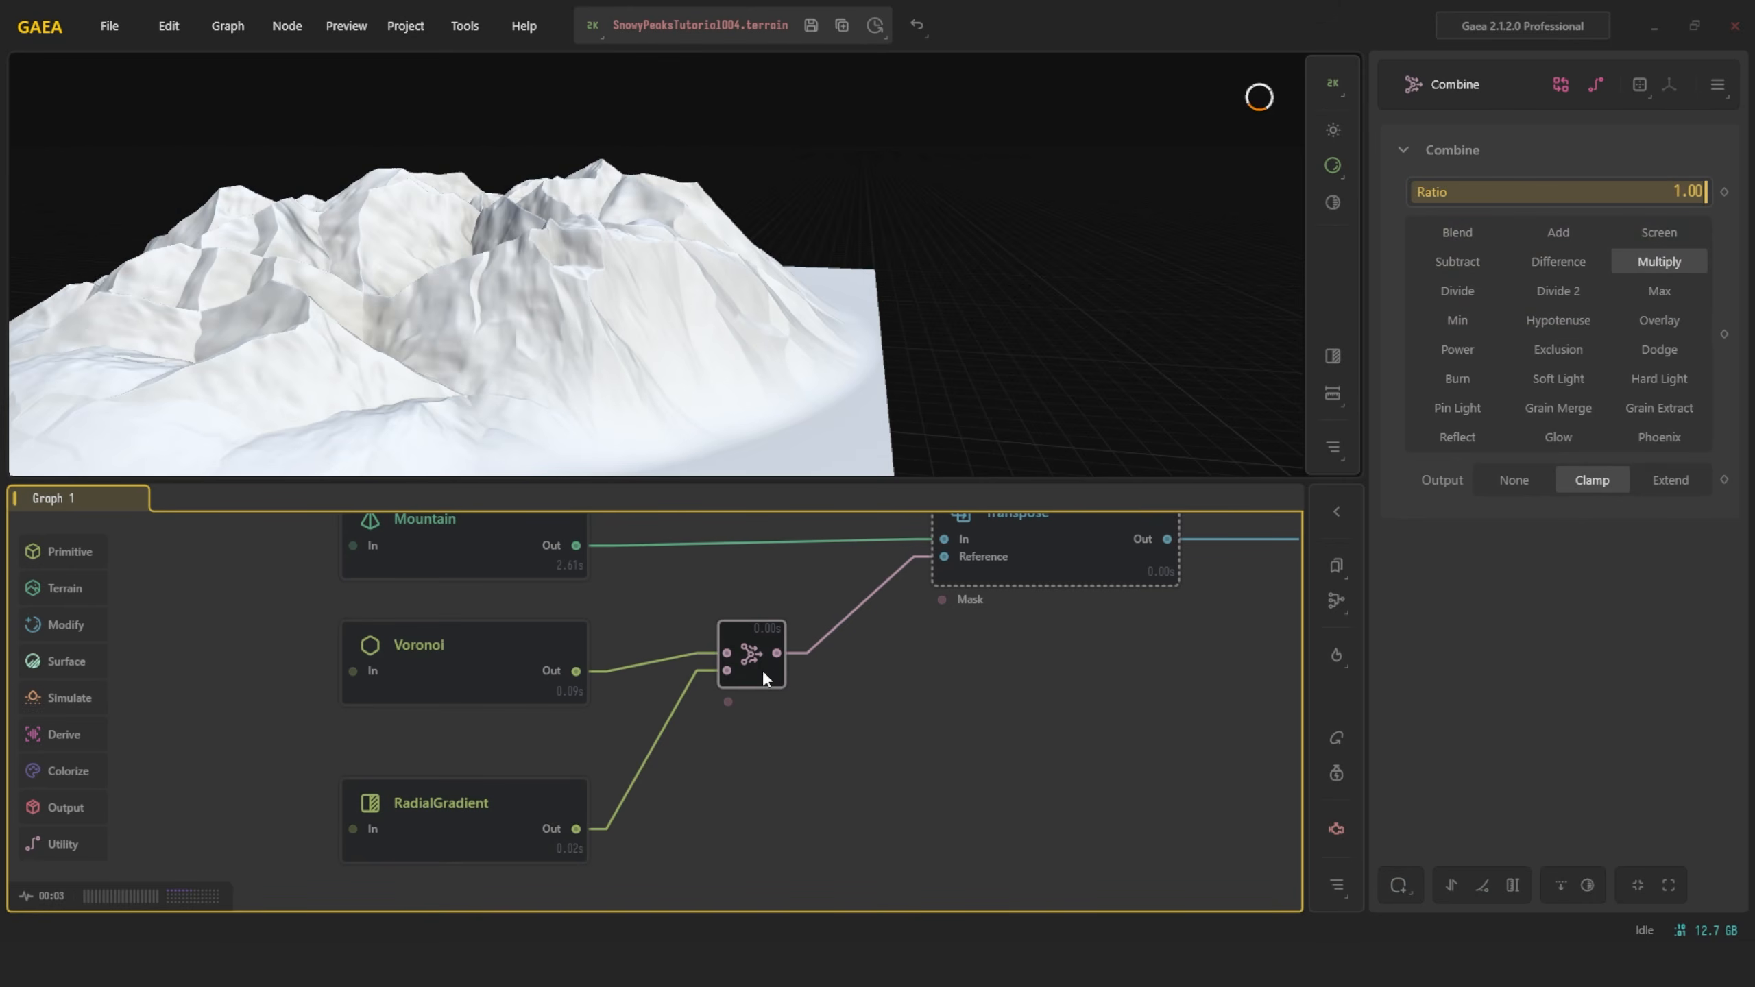
left_click(494, 839)
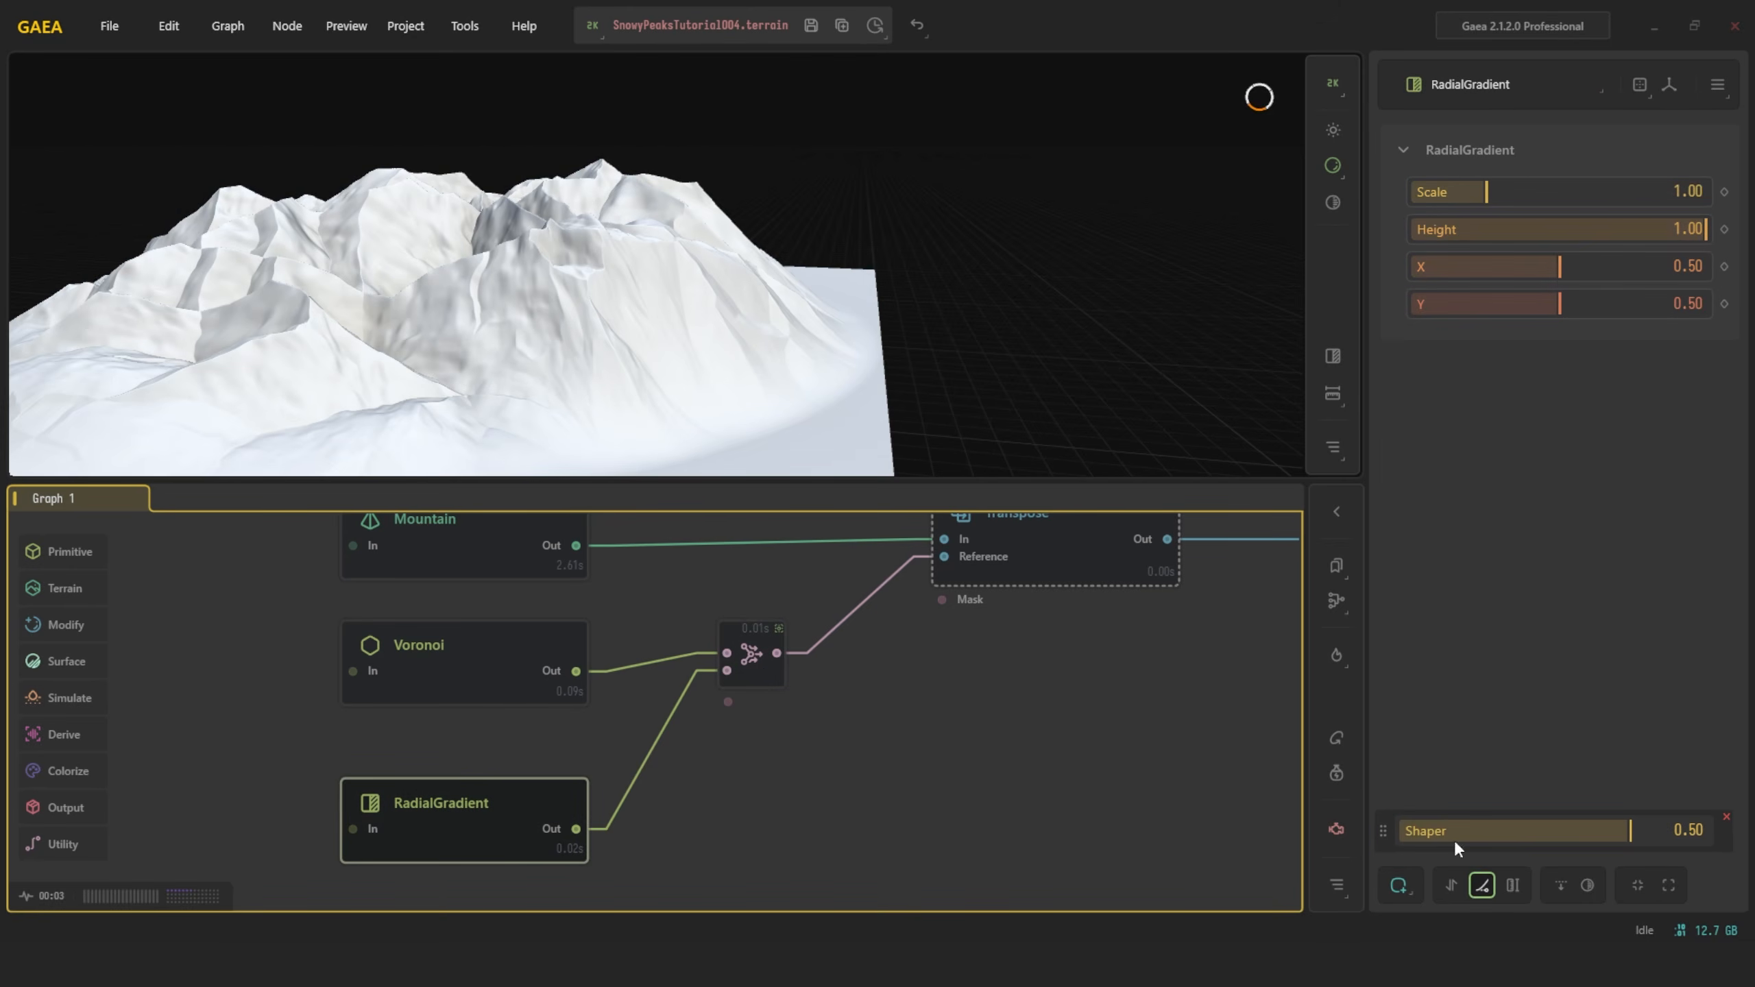
left_click_drag(1651, 831, 1712, 835)
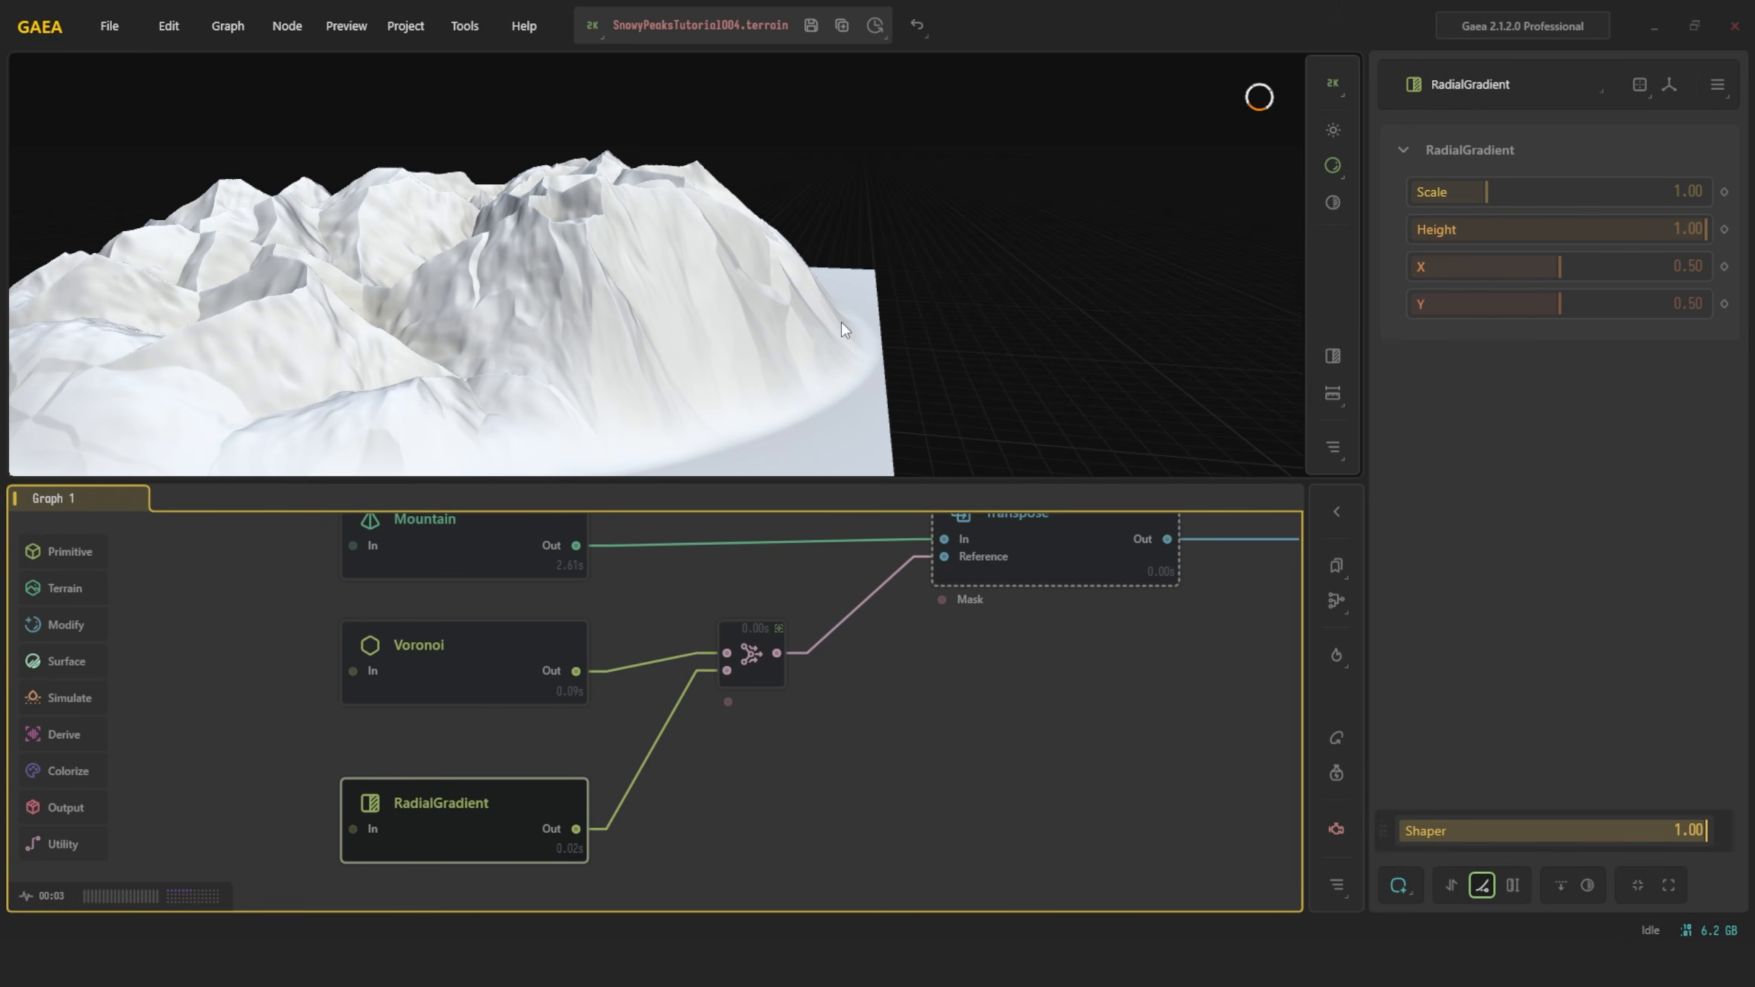
left_click_drag(1701, 832, 1607, 833)
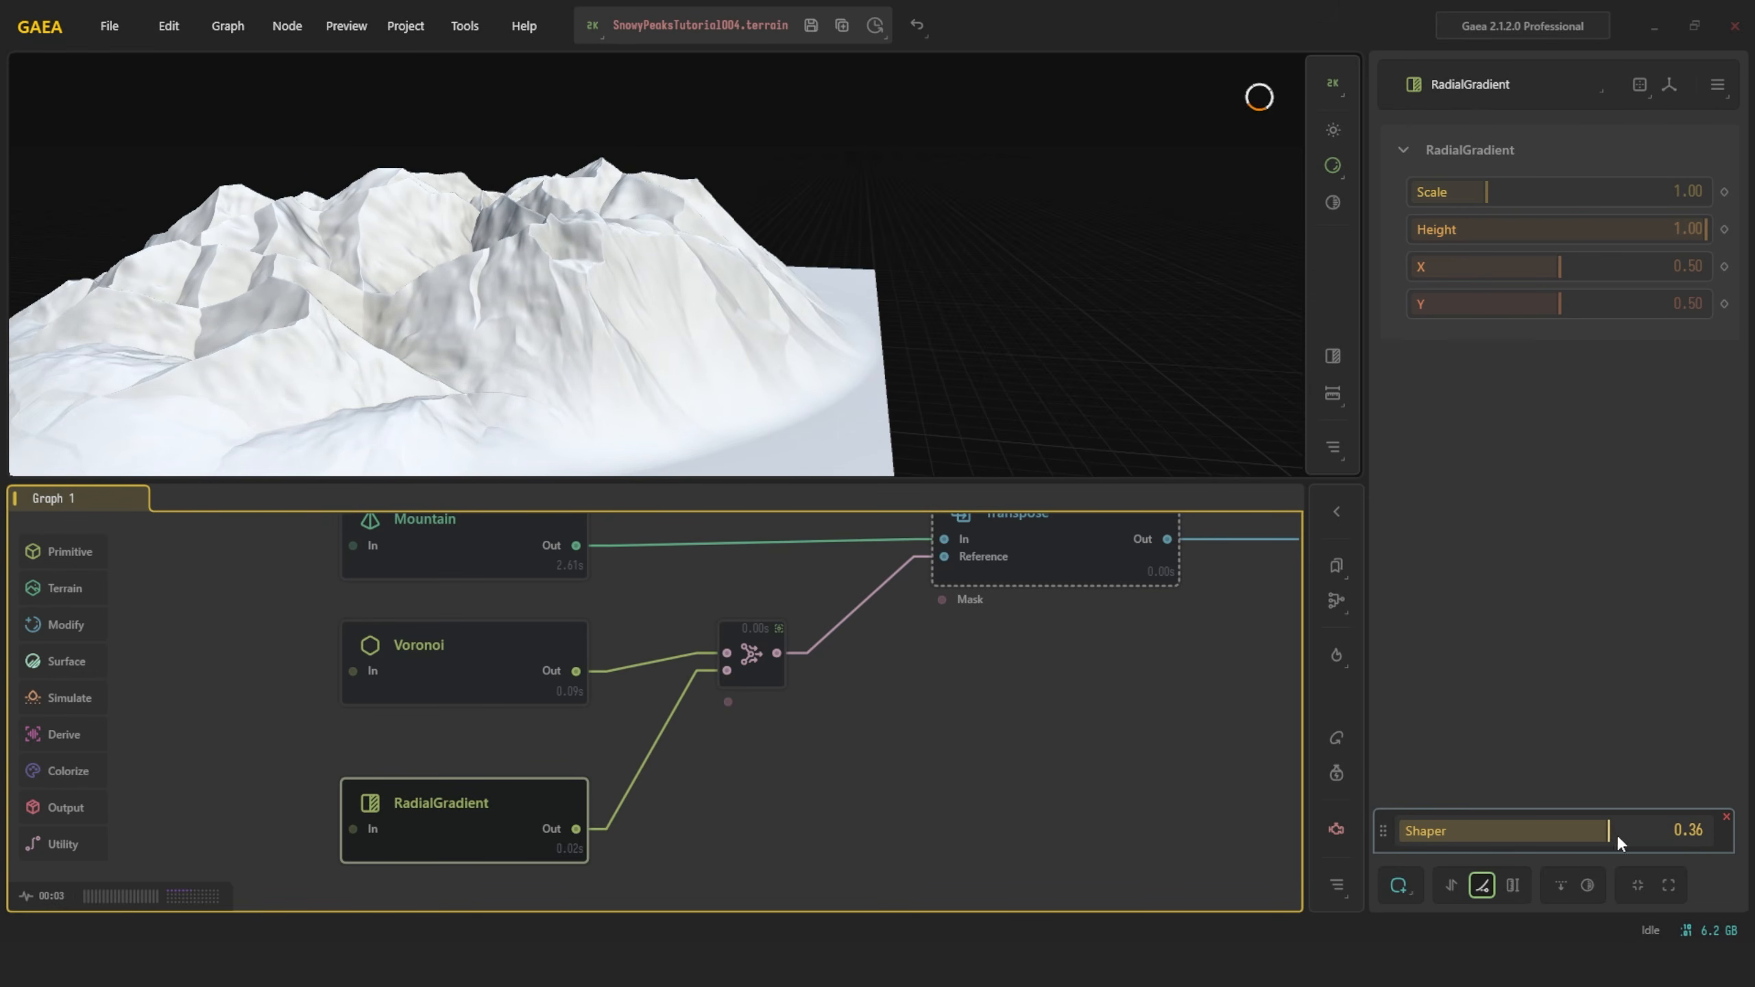
double_click(1684, 834)
type("0.5")
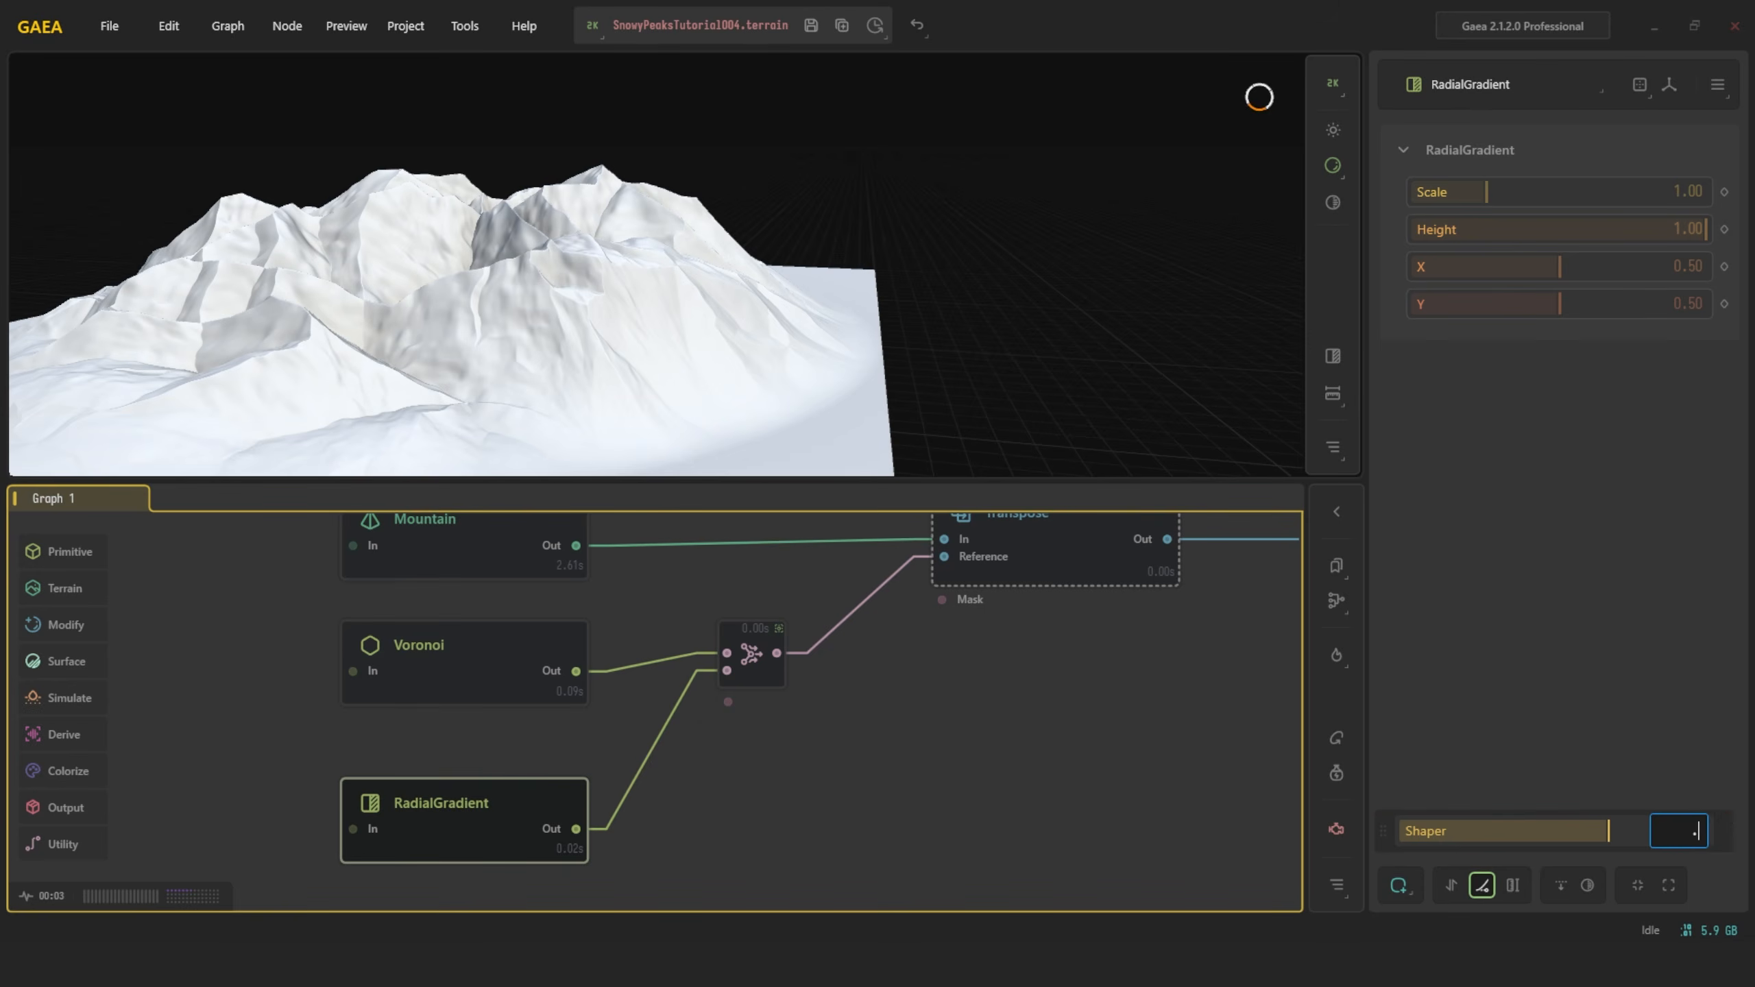
key("Return")
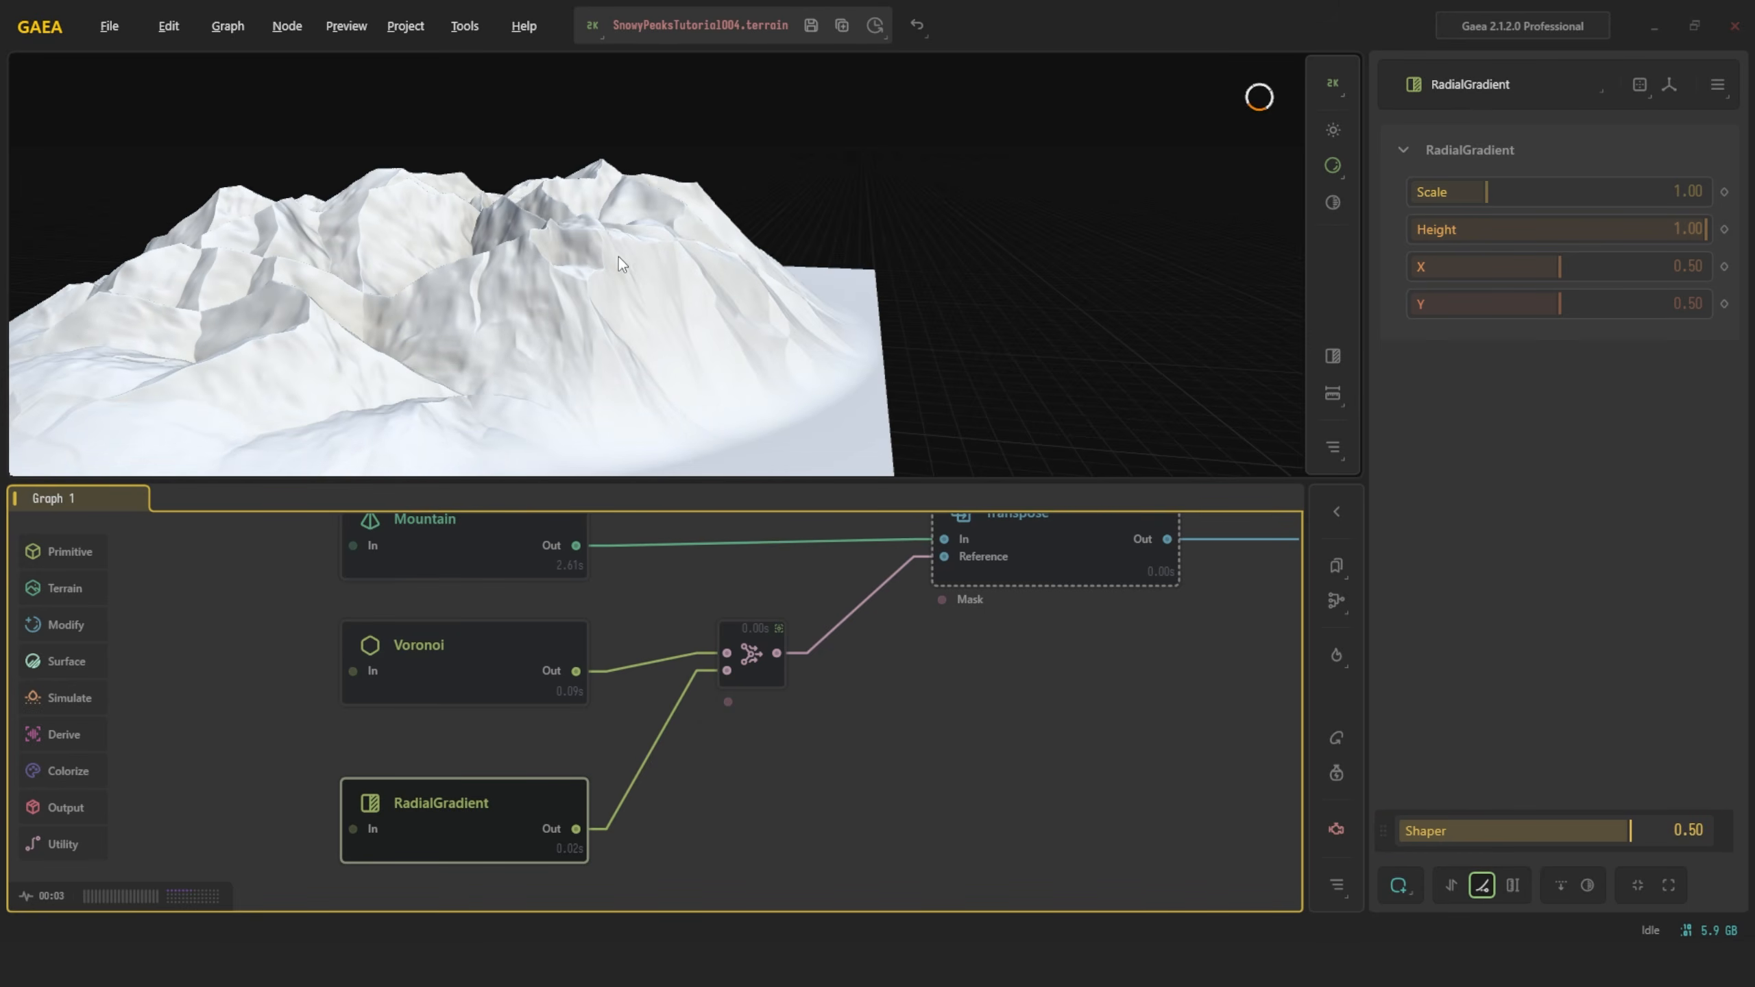
Examine the combined Voronoi and RadialGradient terrain from the side and from above with the Combine node selected
left_click_drag(618, 257, 601, 247)
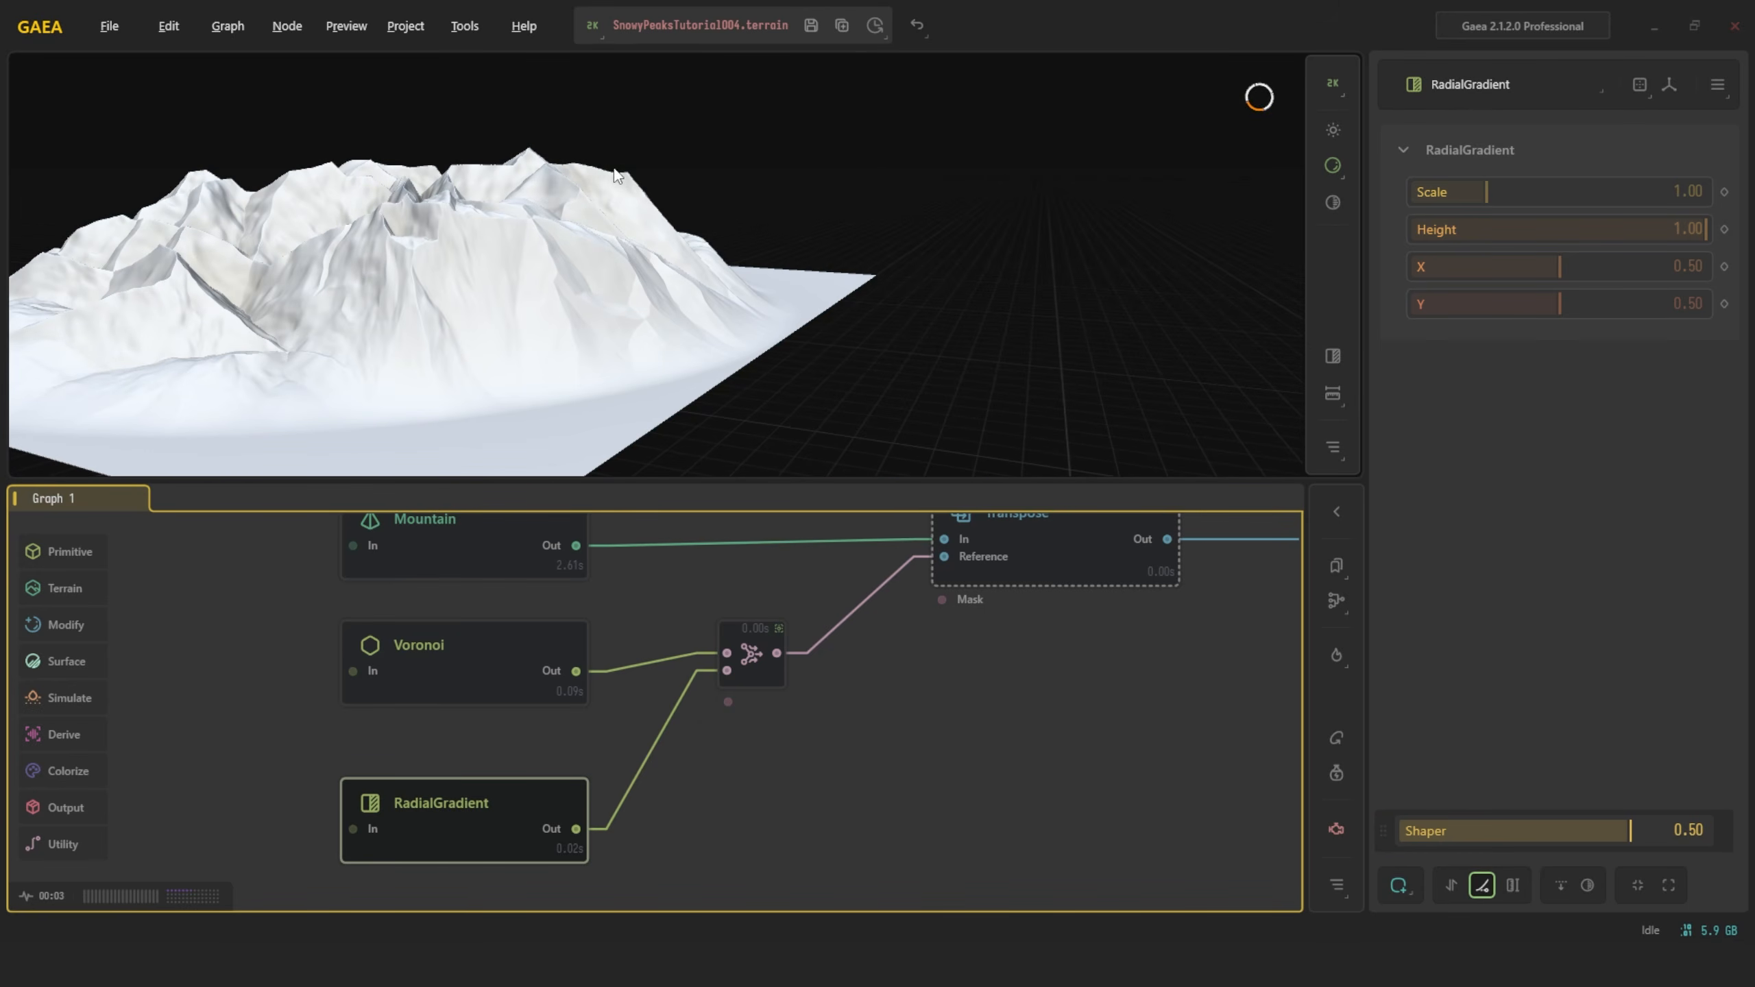
left_click_drag(754, 313, 617, 324)
left_click(753, 660)
middle_click_drag(931, 647, 929, 696)
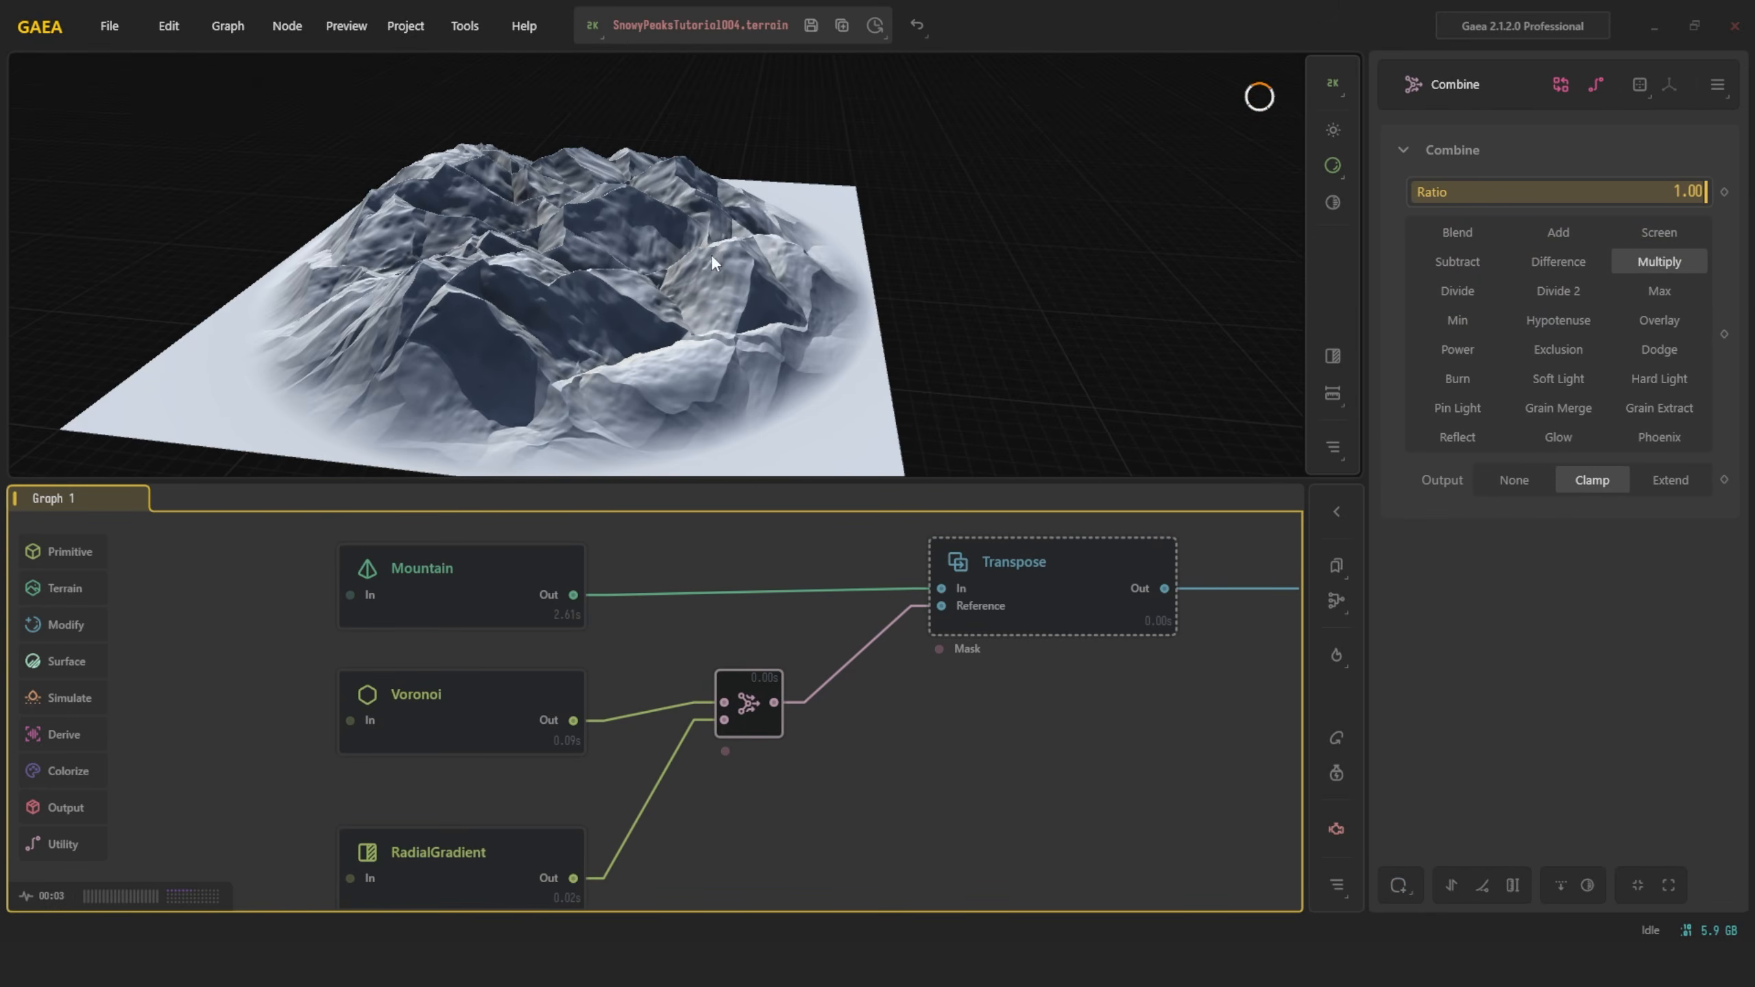
left_click_drag(613, 267, 828, 435)
Preview the Transpose node and examine from several angles how it merges the Mountain with the combined Voronoi reference
left_click(1005, 582)
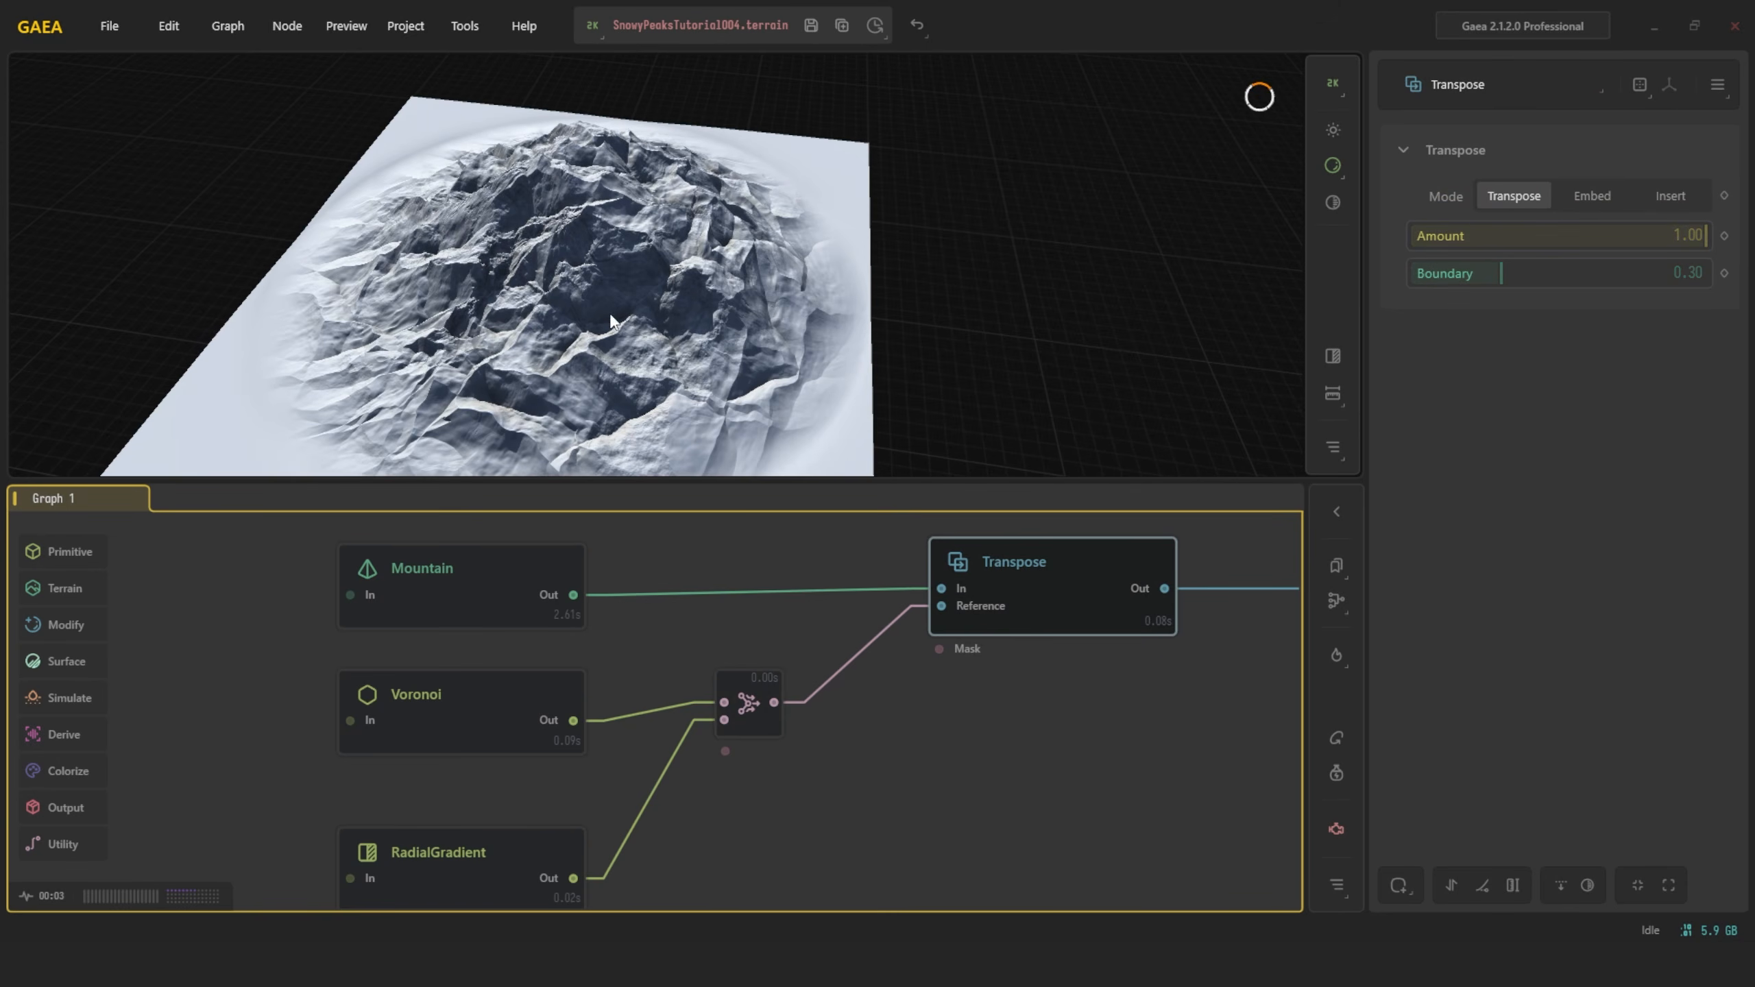
left_click_drag(618, 292, 711, 232)
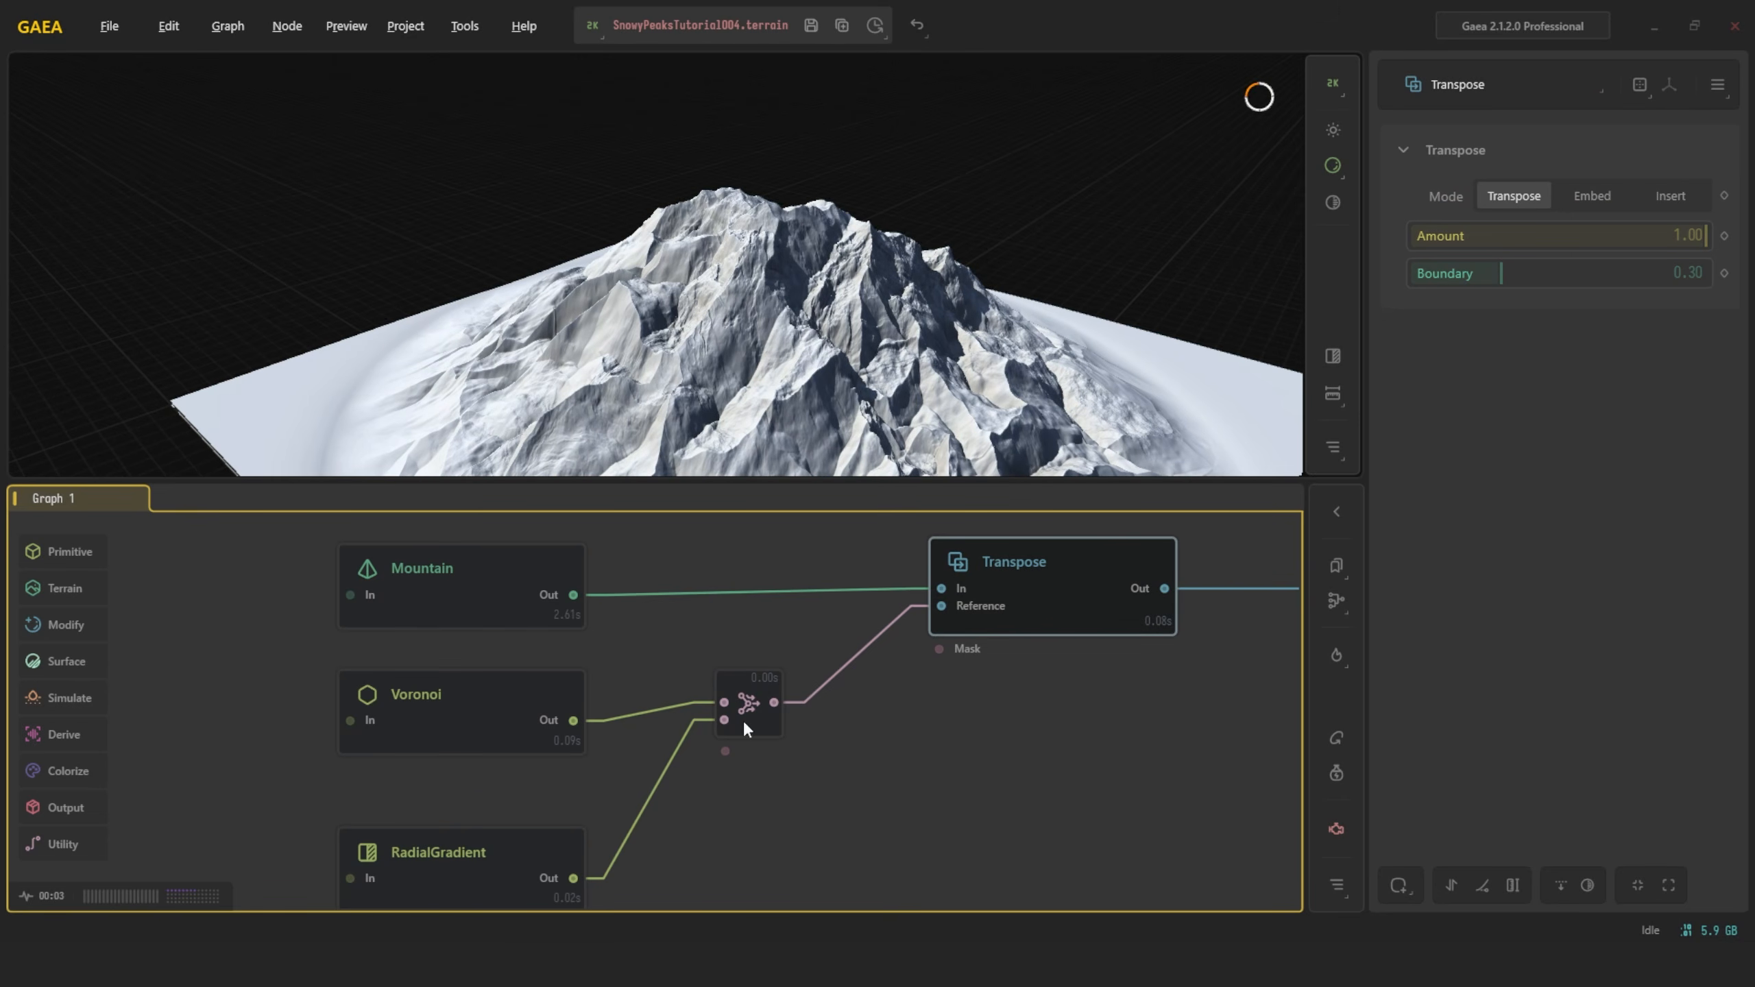
scroll(728, 722, "up", 5)
scroll(809, 634, "down", 6)
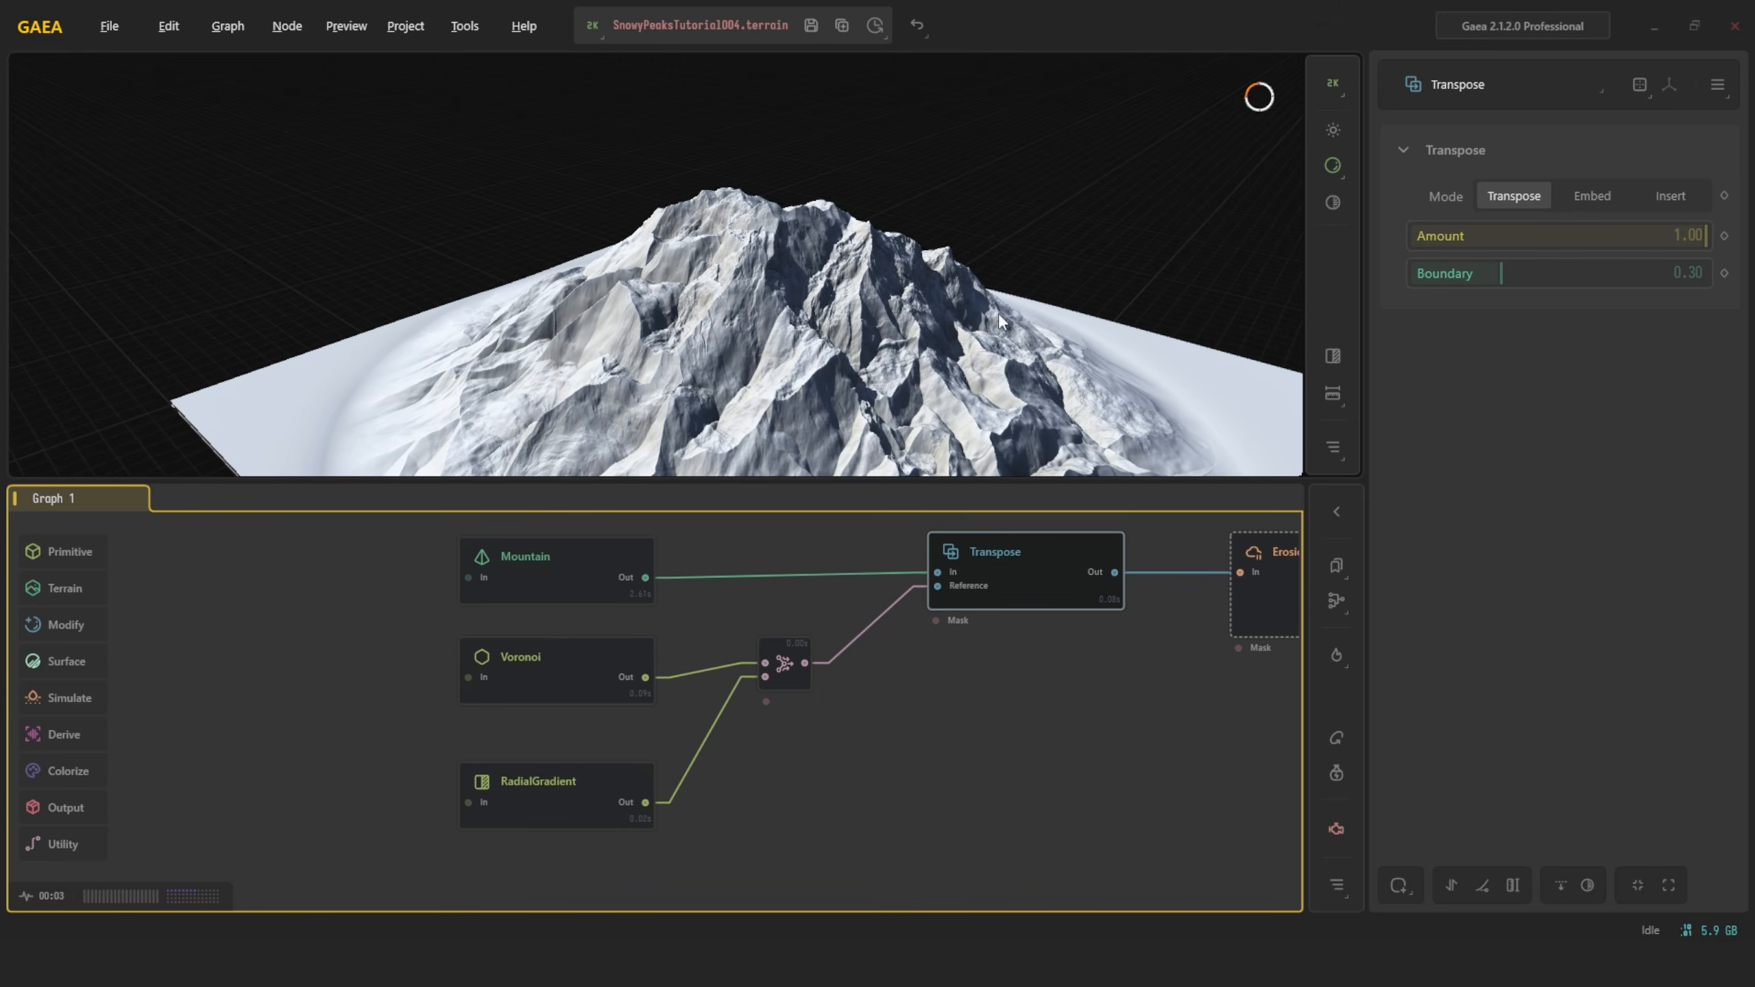
left_click_drag(981, 304, 762, 231)
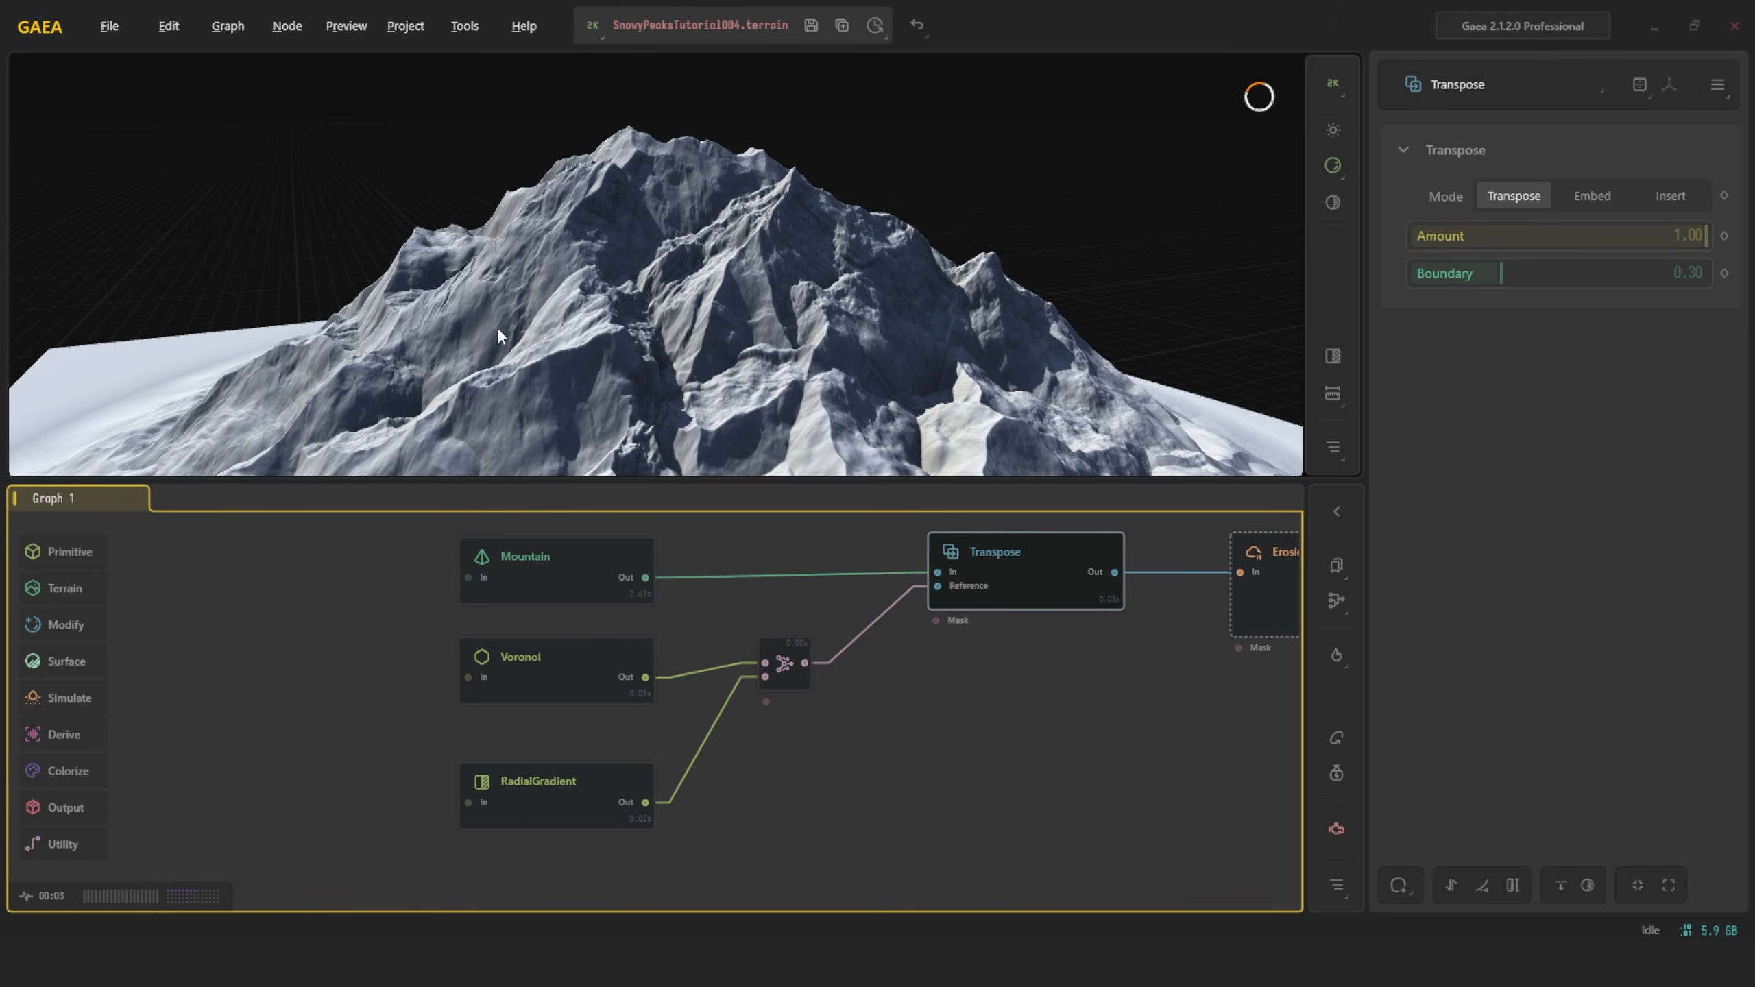
left_click_drag(826, 291, 856, 313)
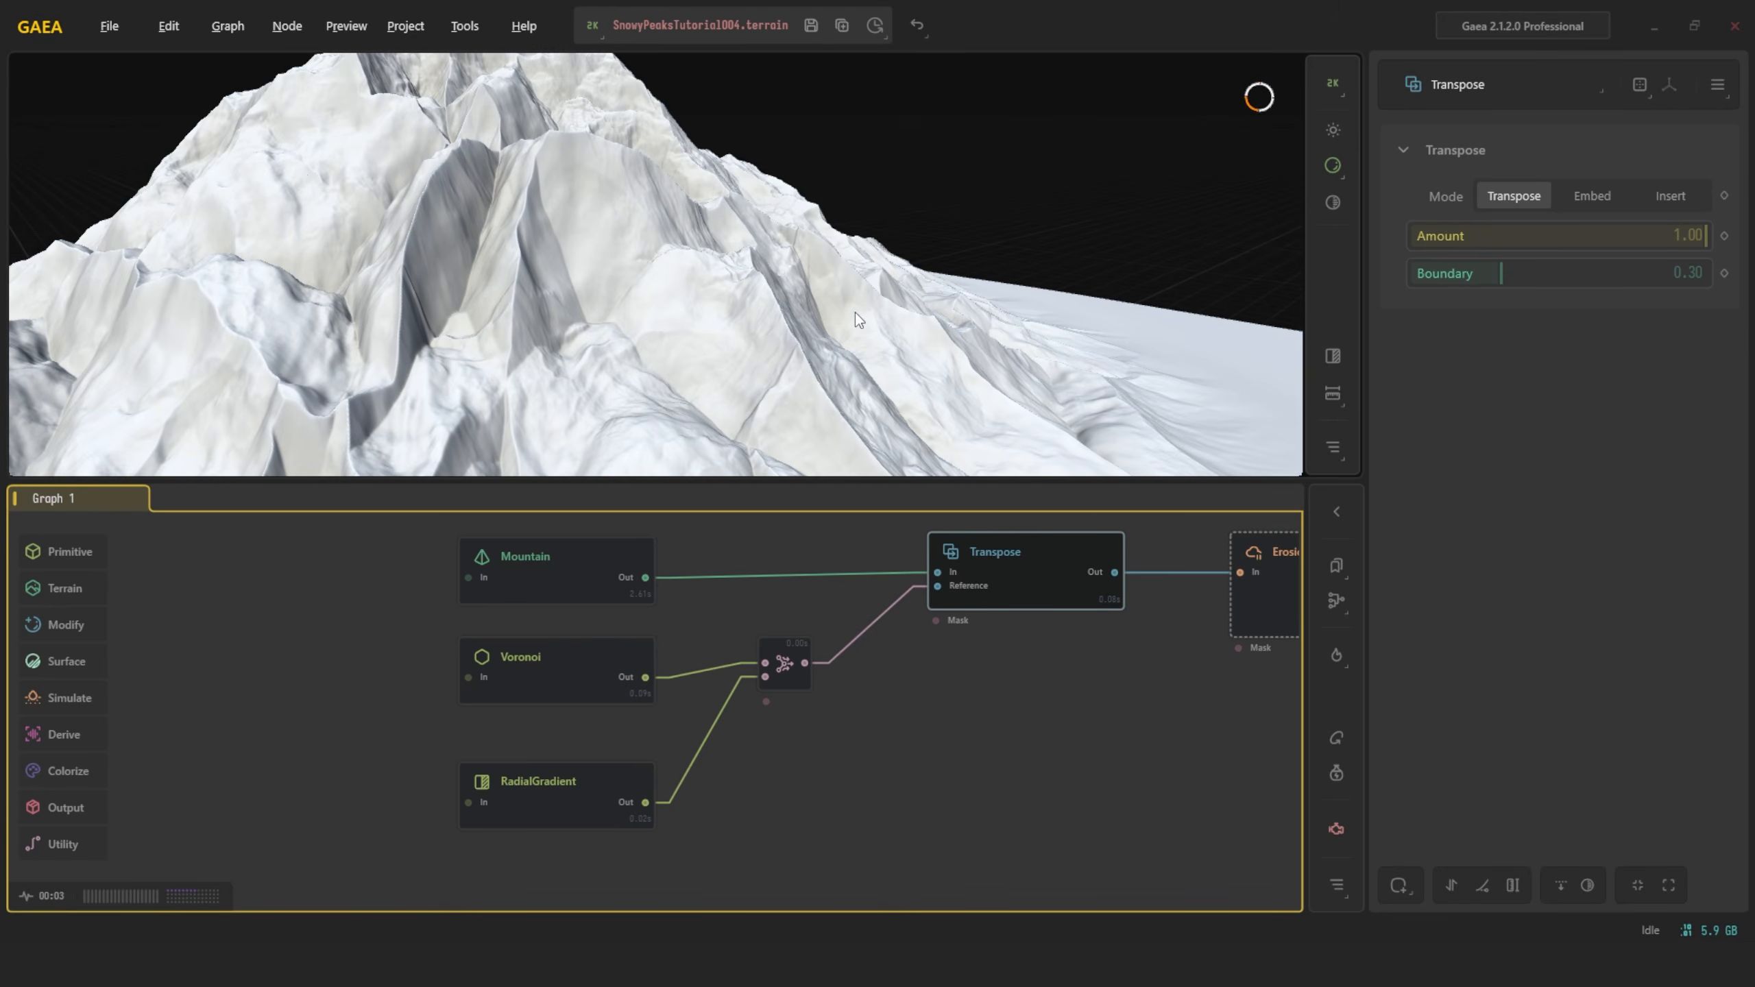
Examine the transposed mountain up close, from farther away and from its shaded side
left_click_drag(384, 178, 472, 241)
left_click_drag(923, 270, 864, 250)
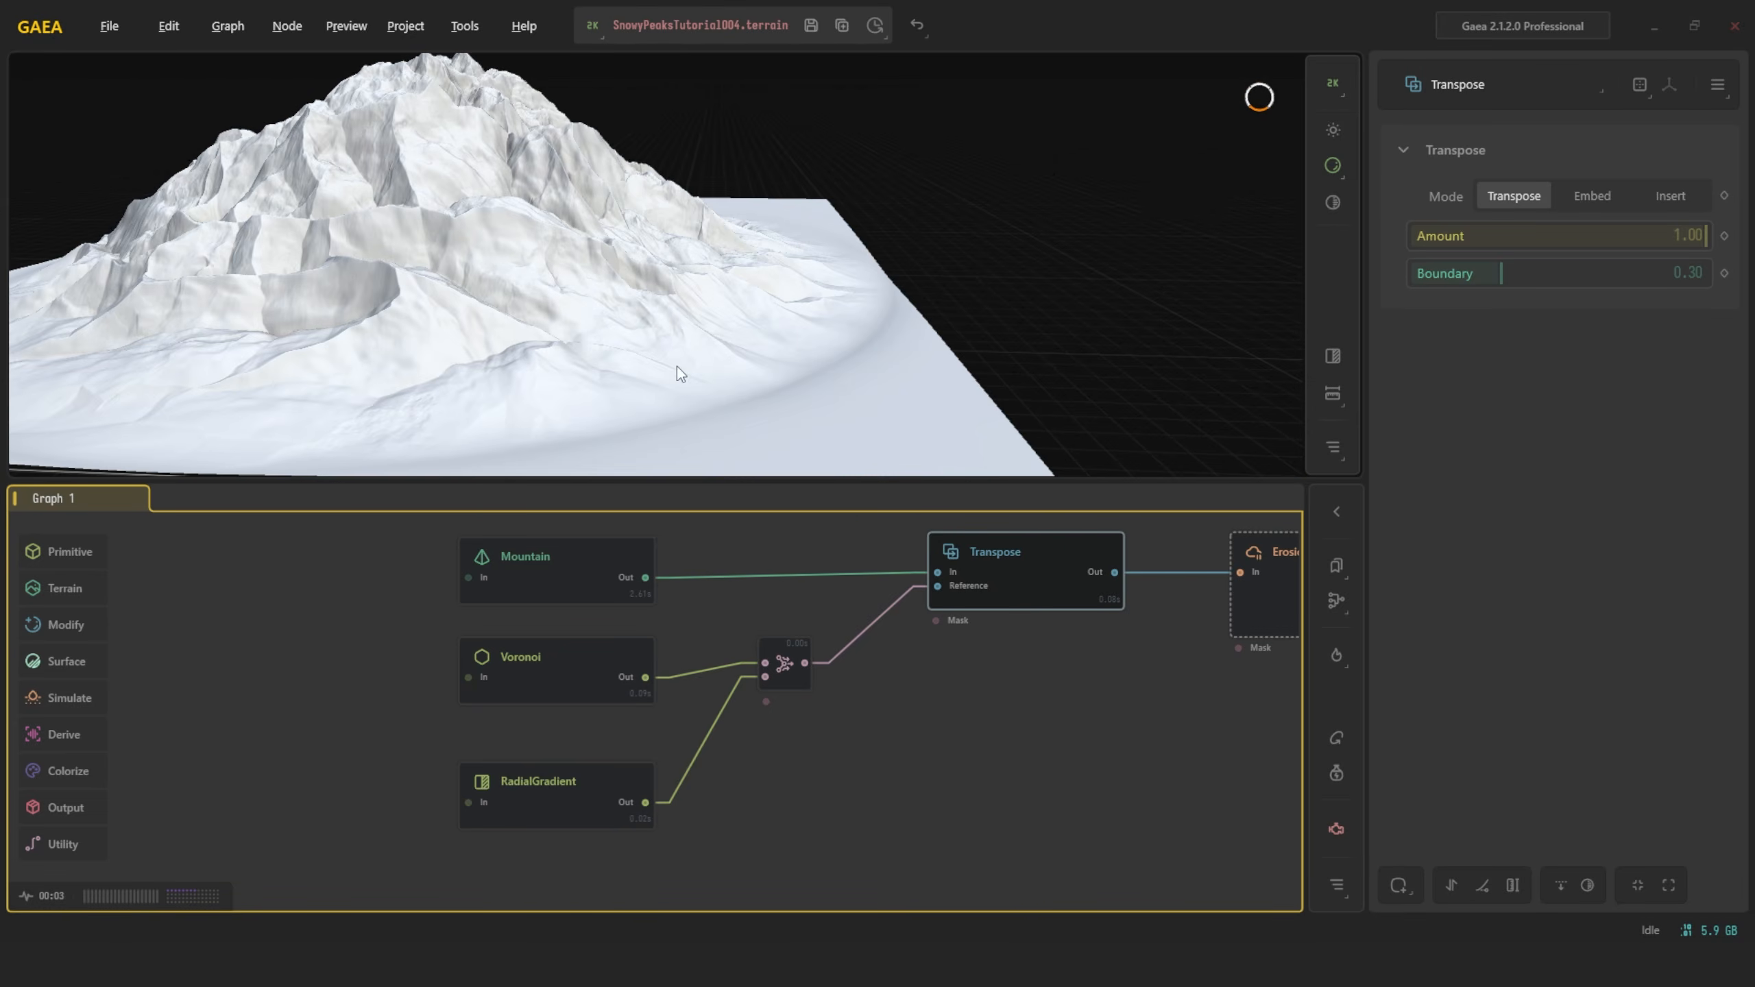
left_click_drag(678, 368, 666, 309)
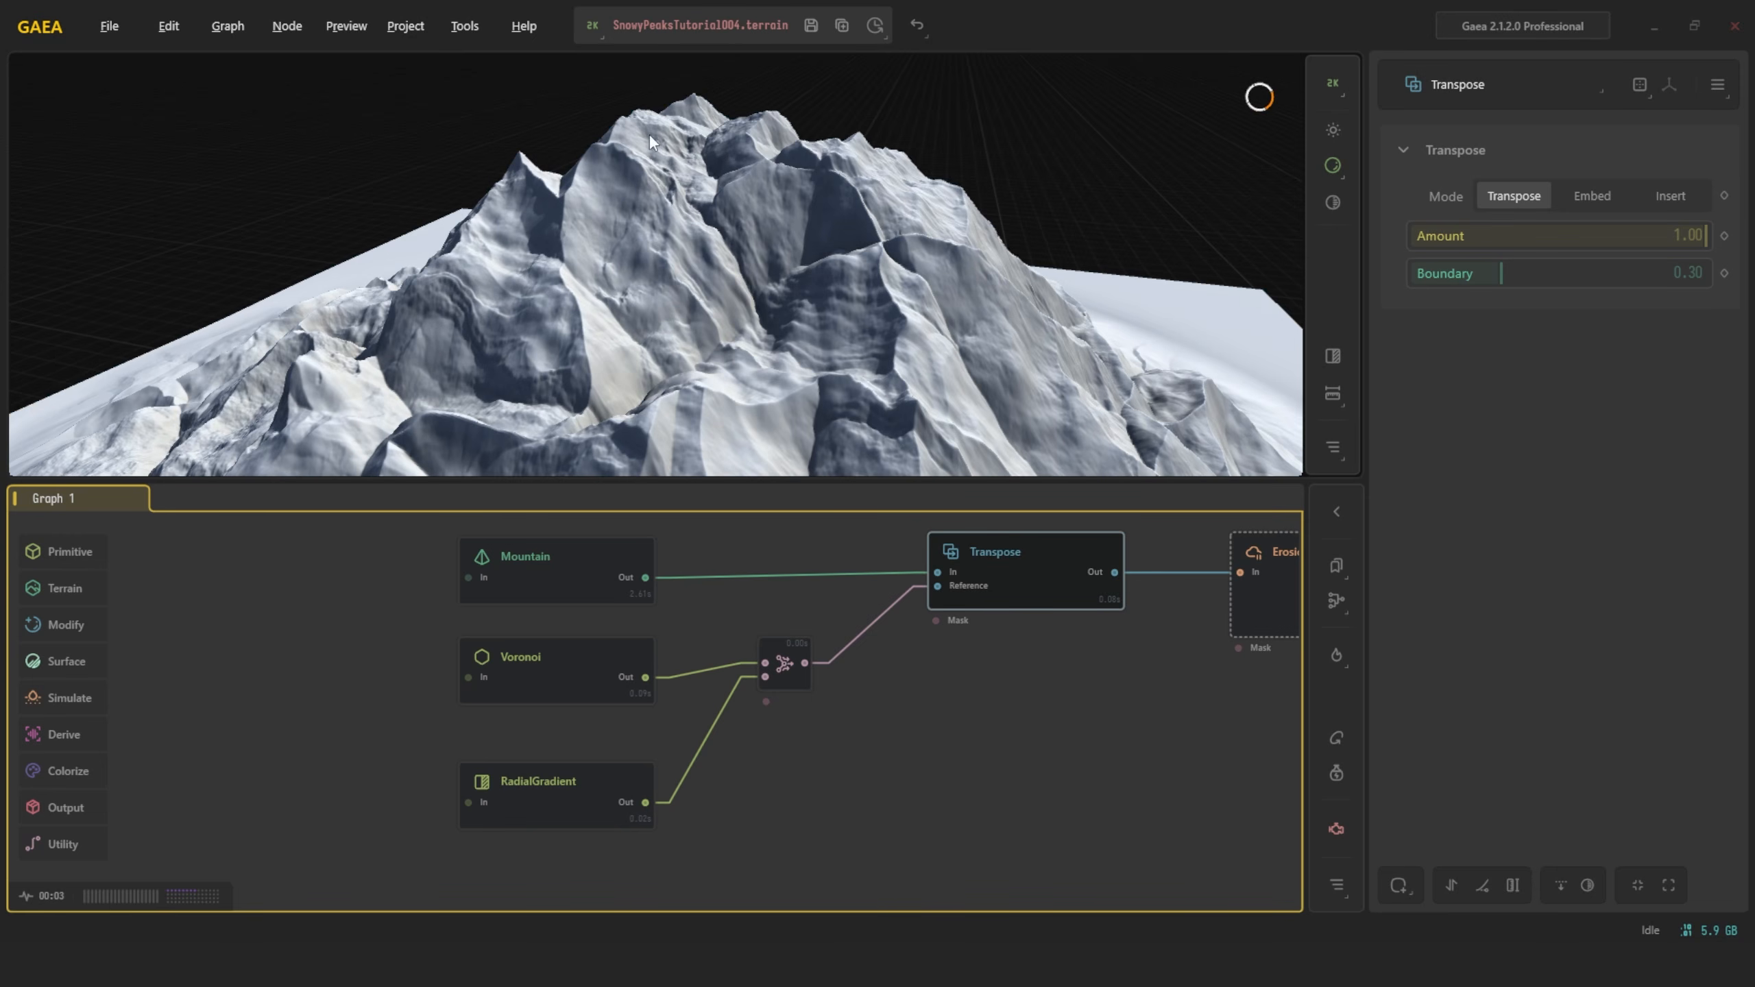
left_click_drag(688, 282, 854, 224)
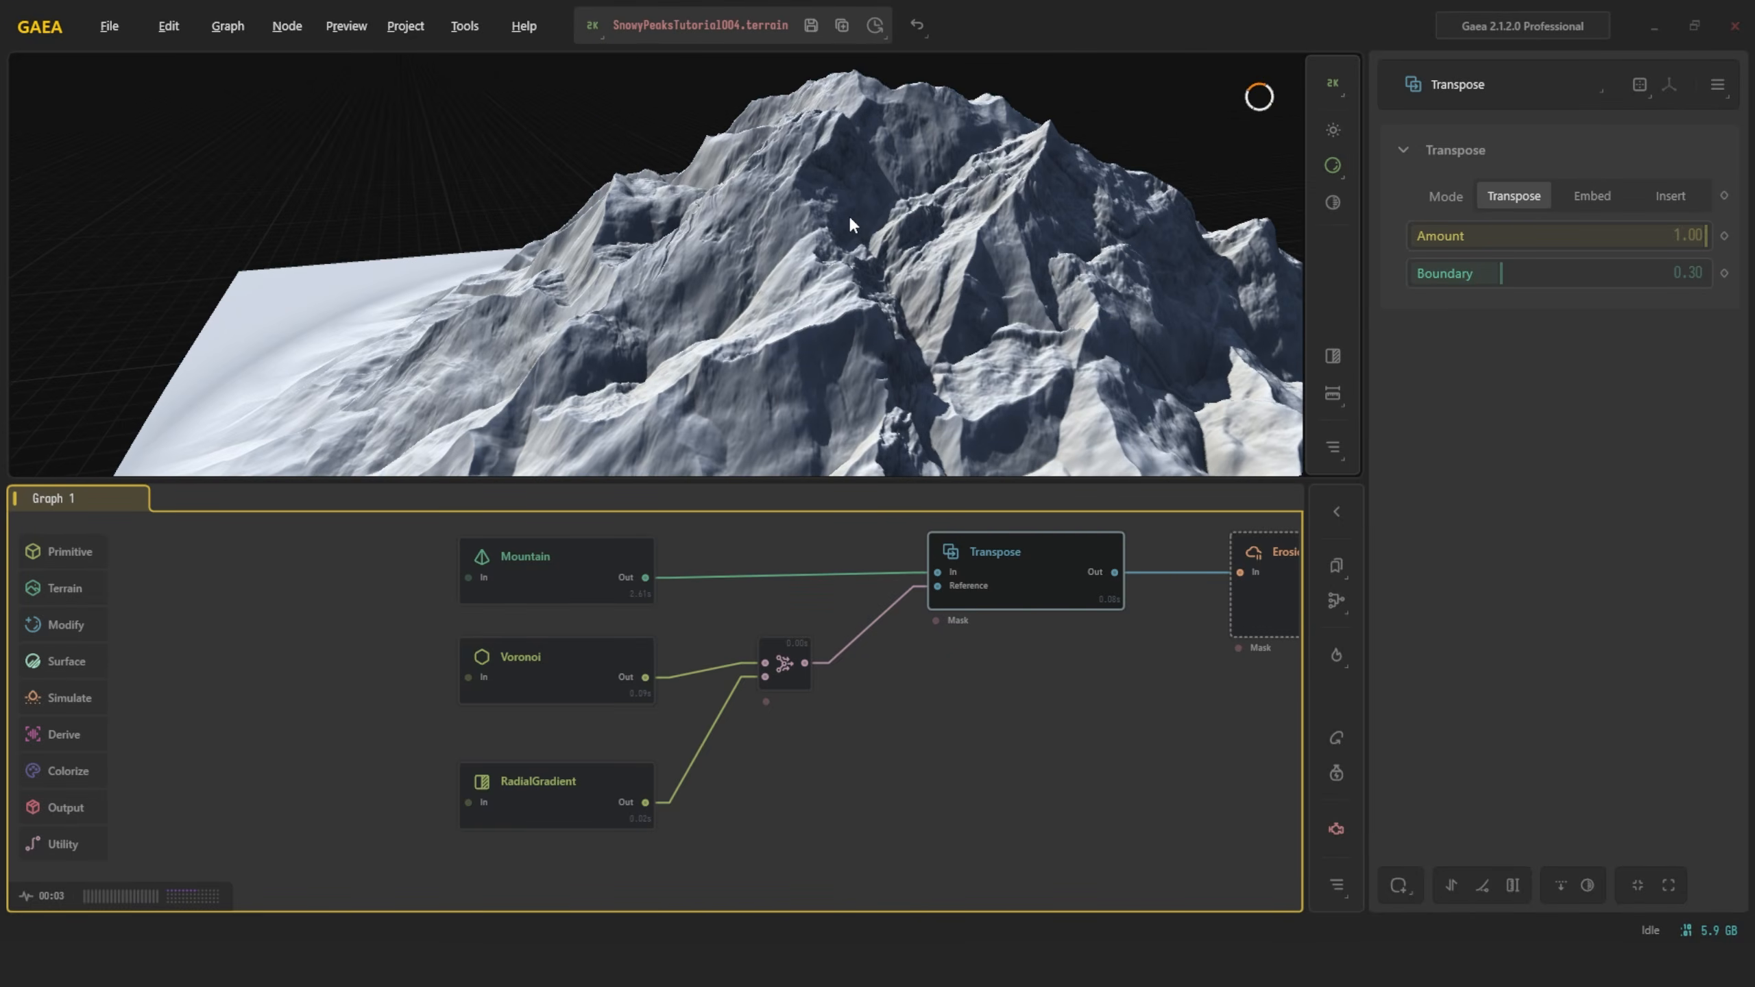
Preview the Erosion2 node that follows Transpose and examine the eroded mountain and the node's place in the graph
middle_click_drag(962, 670, 692, 722)
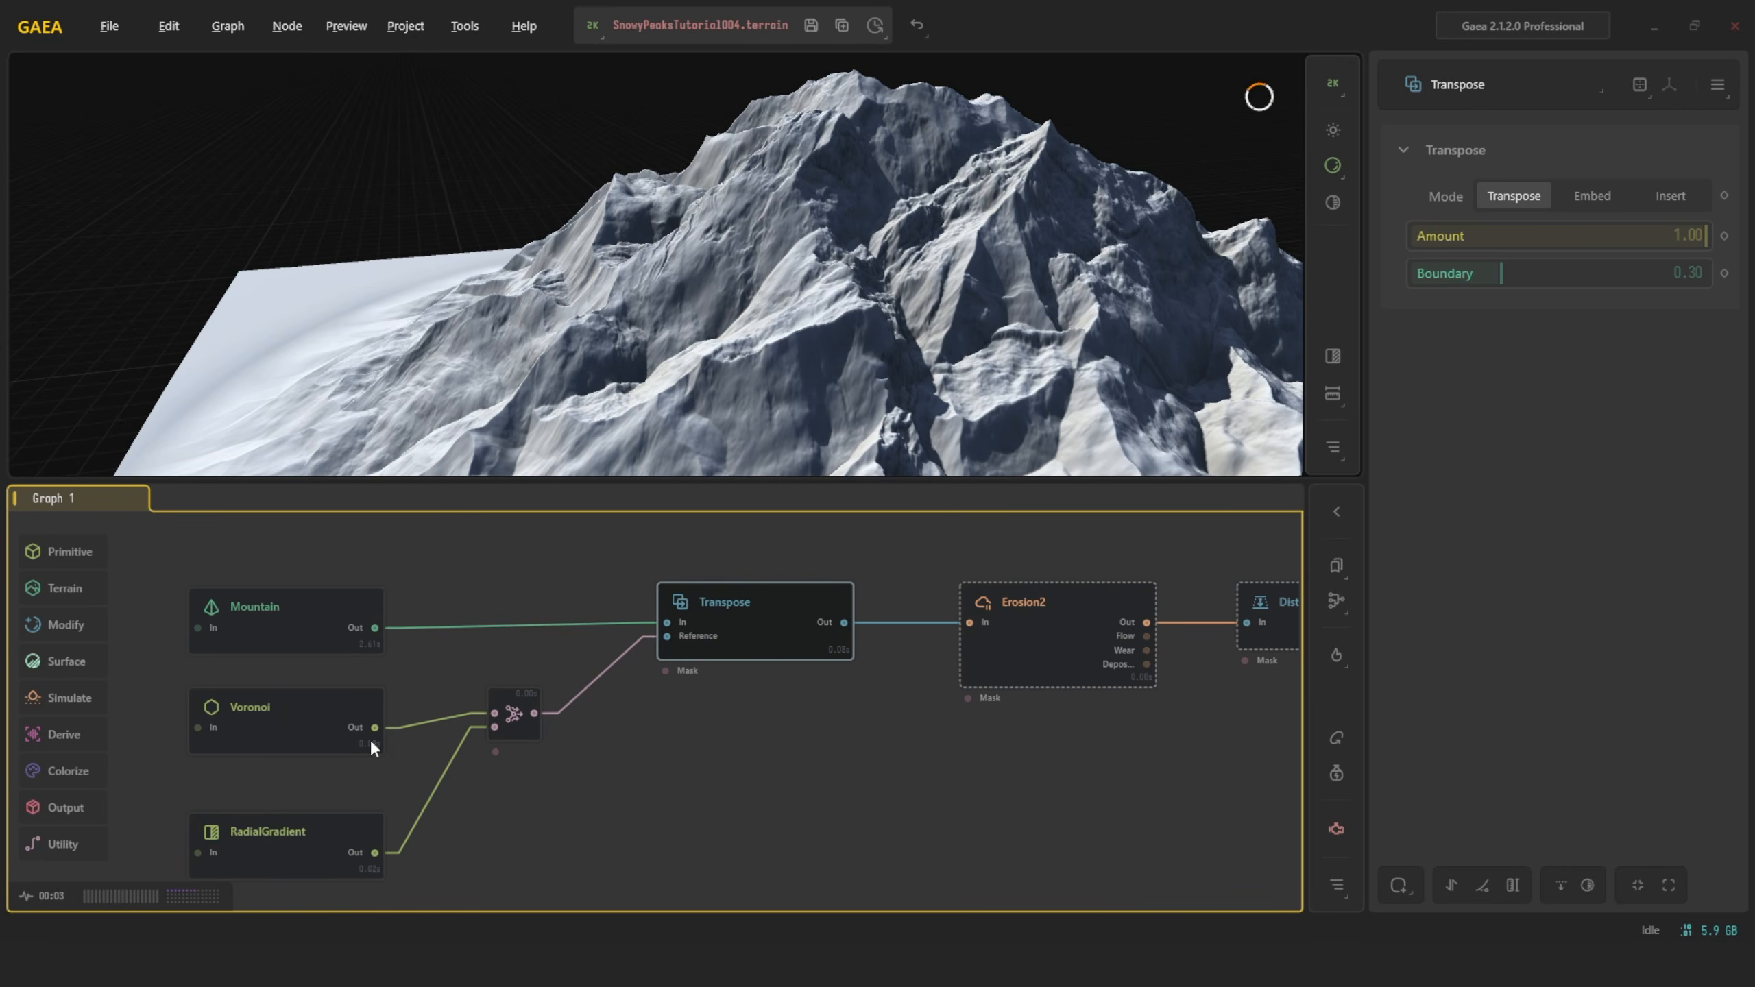
middle_click_drag(957, 684, 591, 720)
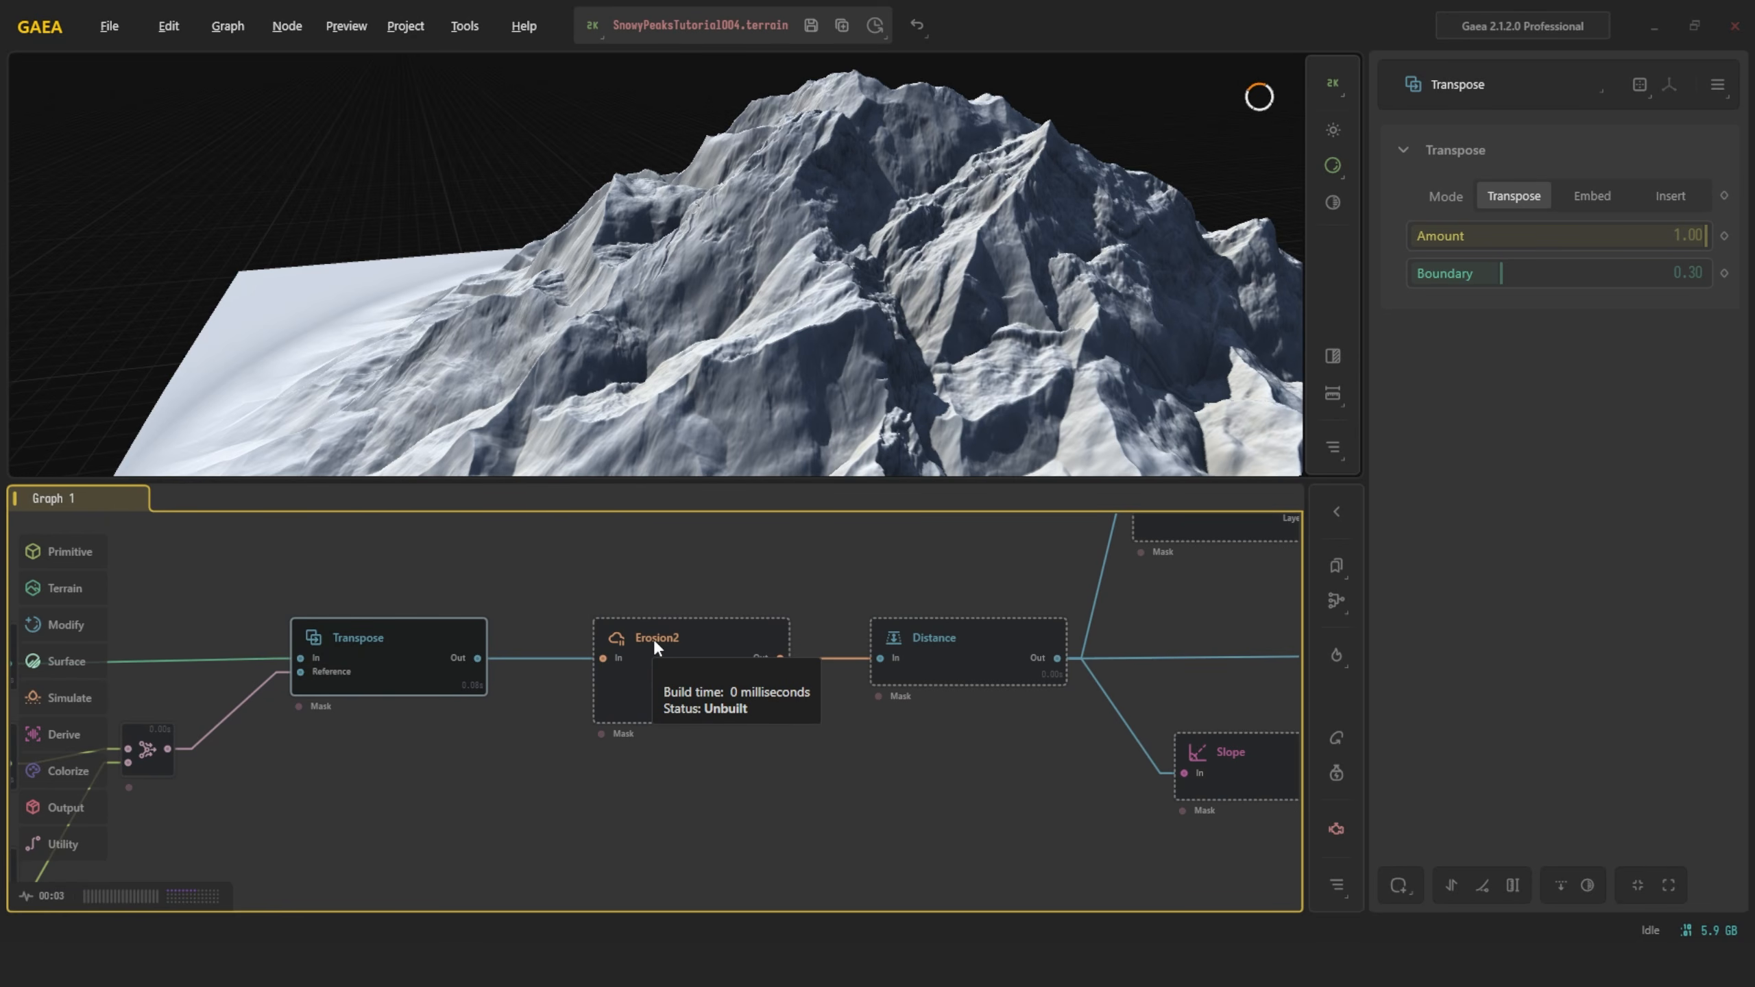
left_click(690, 669)
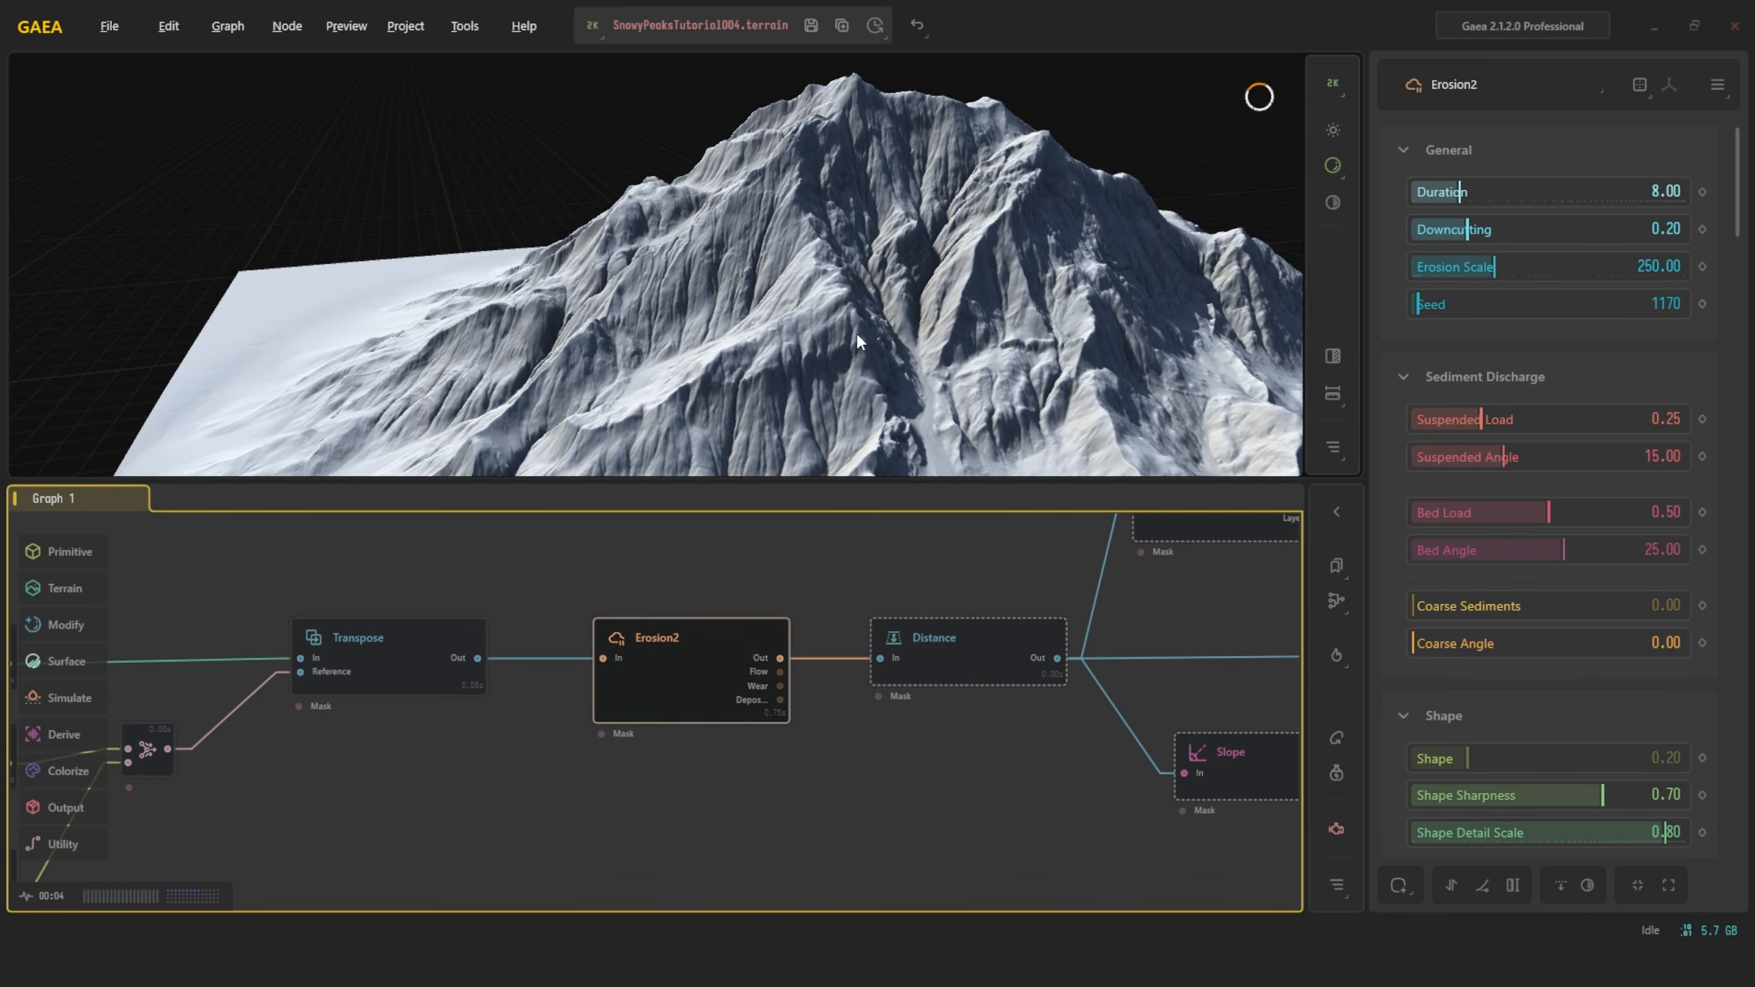
left_click_drag(863, 332, 902, 340)
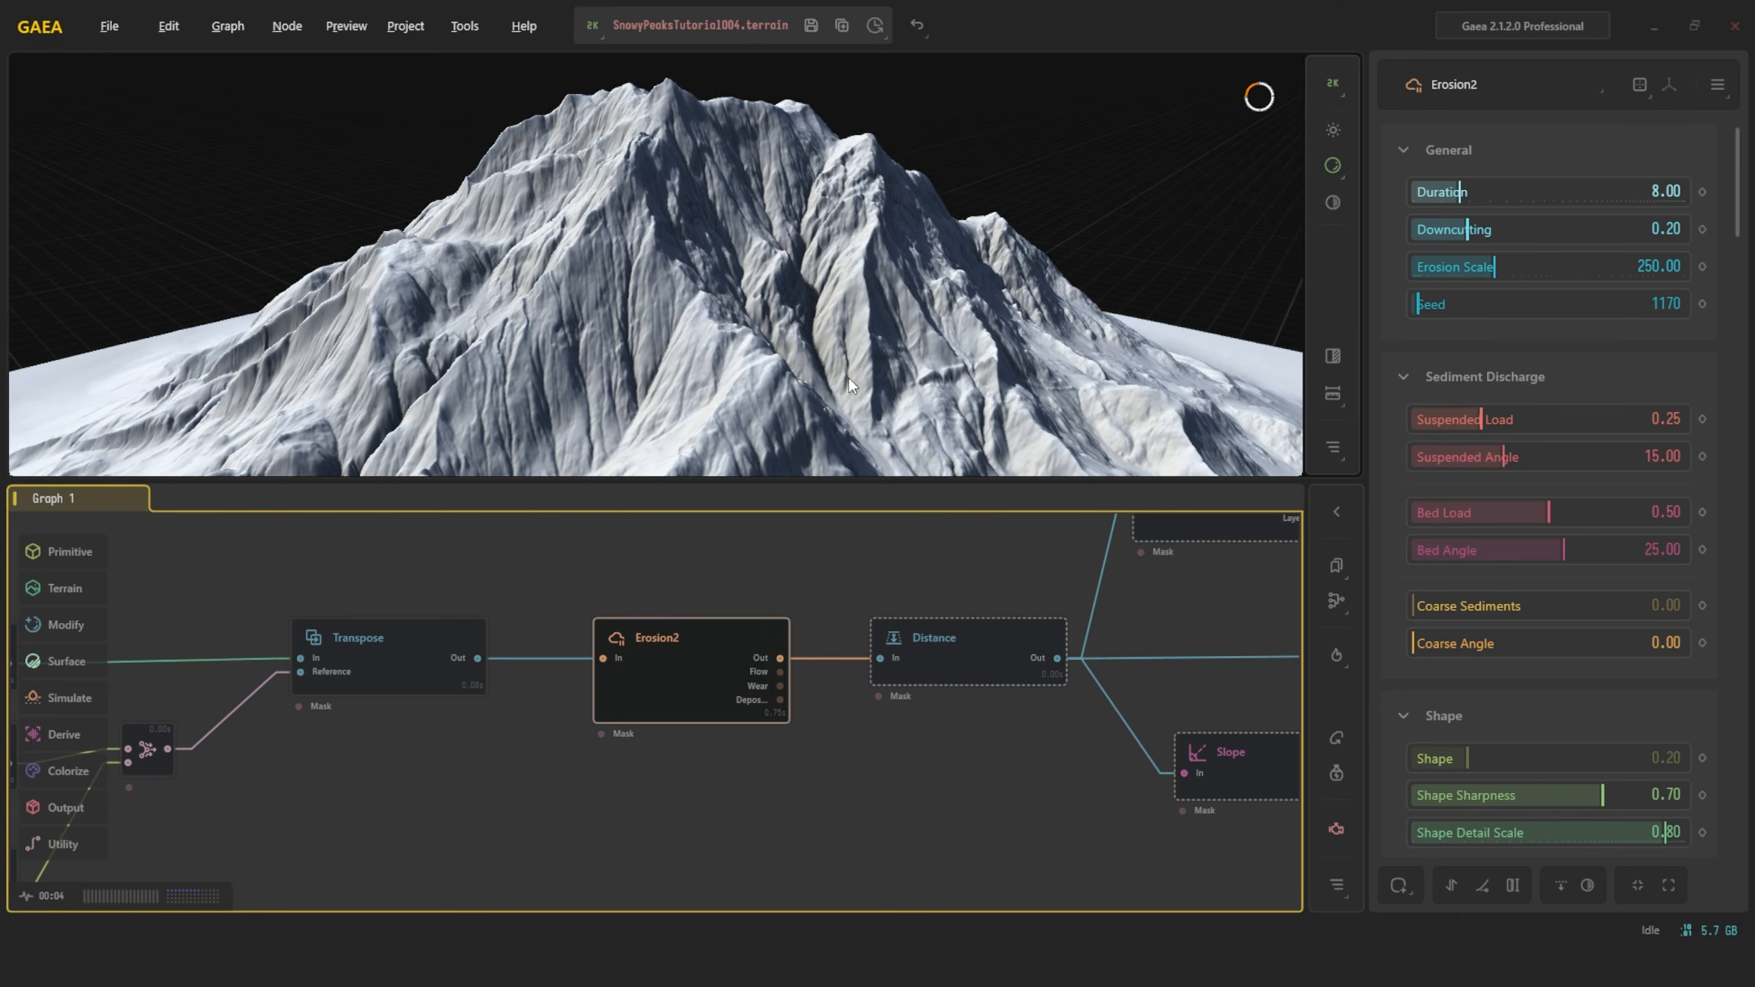
scroll(845, 702, "down", 3)
middle_click_drag(964, 695, 718, 663)
scroll(717, 663, "down", 1)
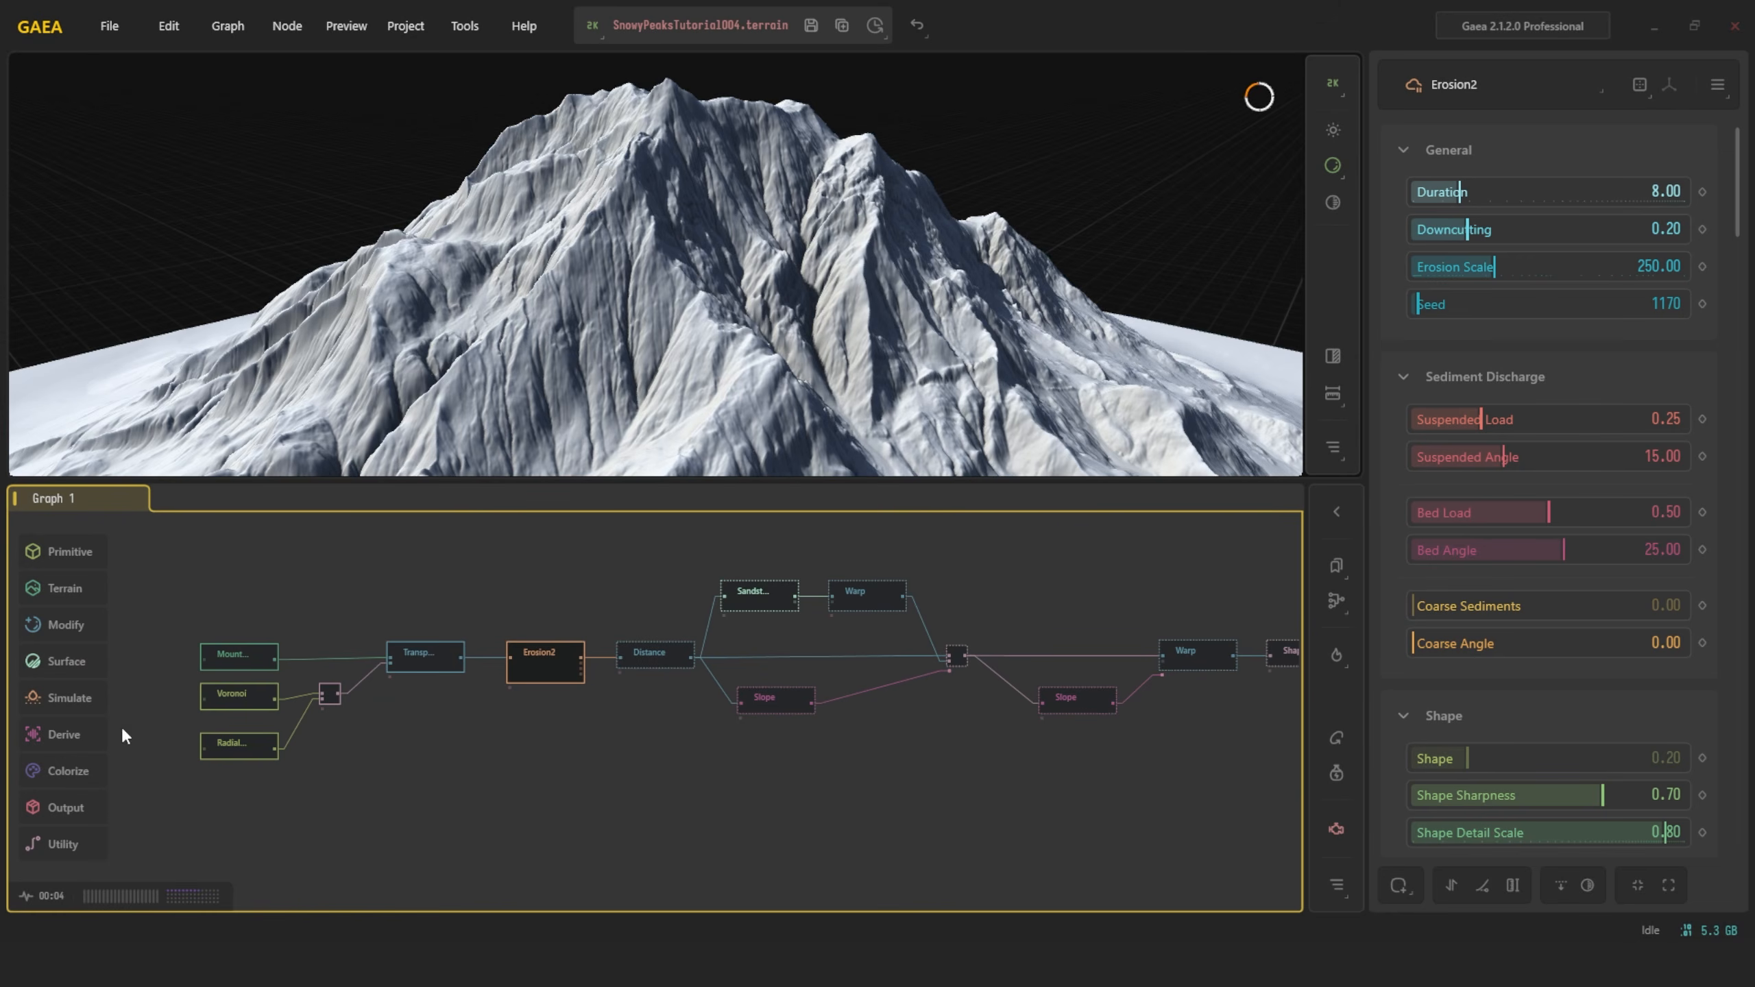
scroll(490, 657, "up", 1)
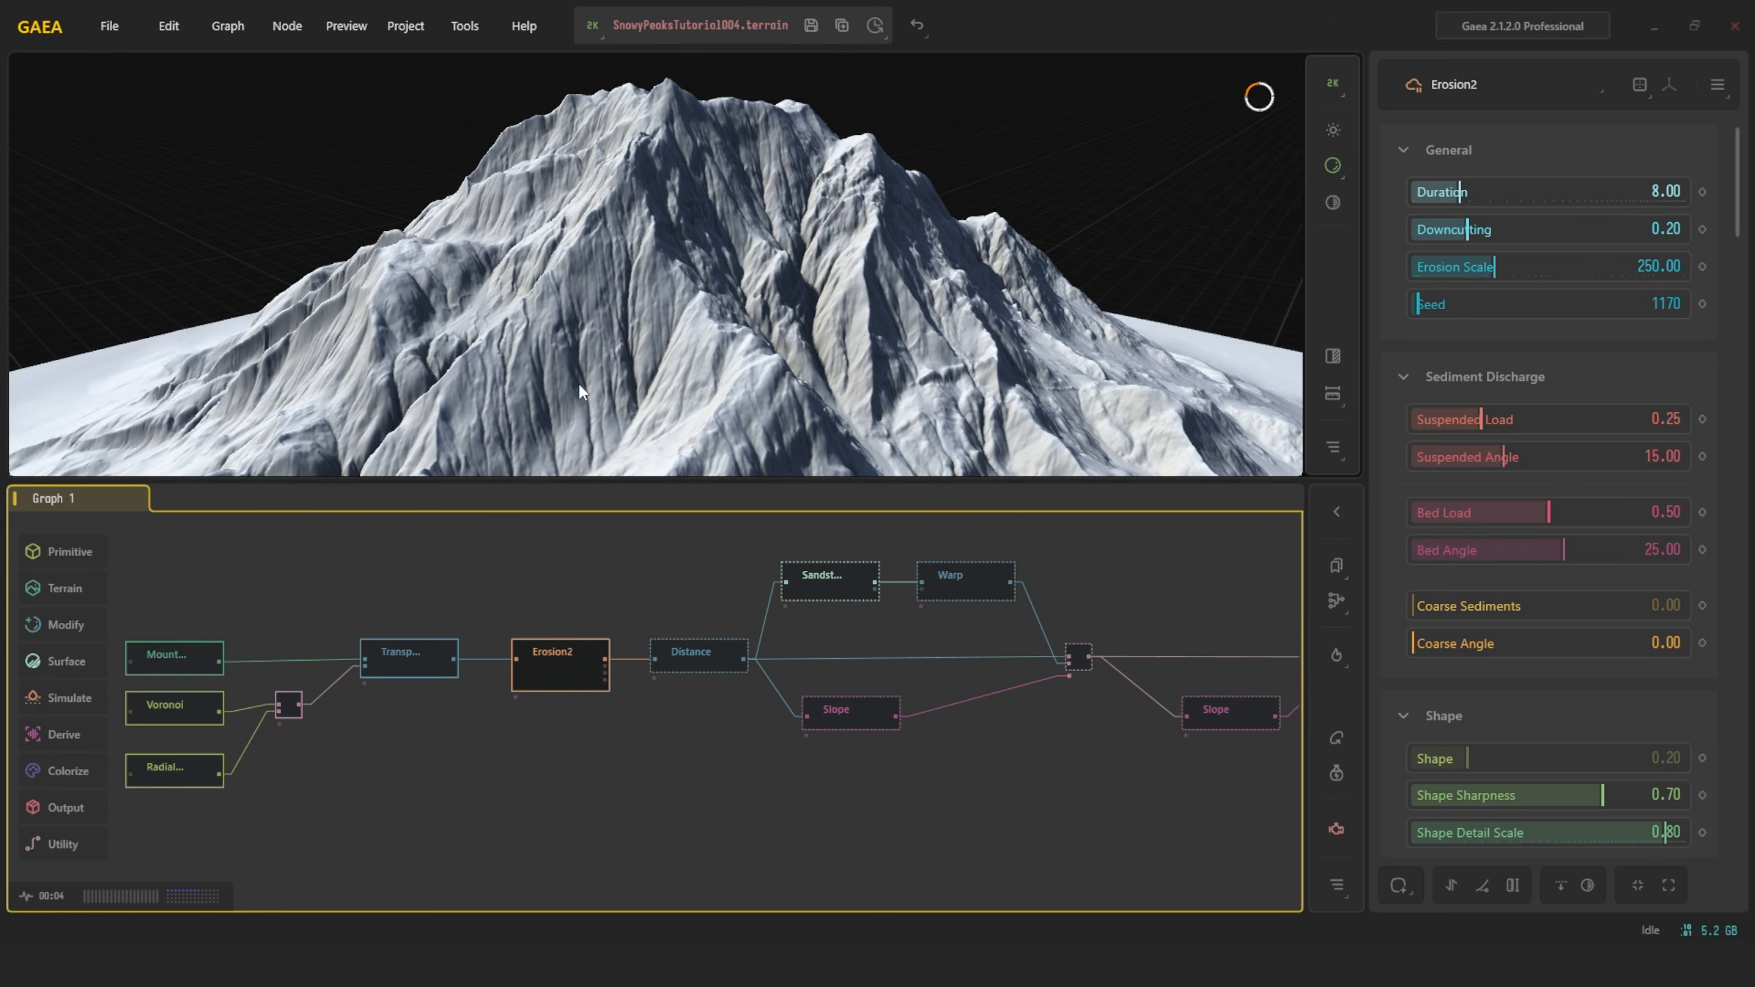
Compare the Transpose preview with the Erosion2 preview and inspect the eroded slopes from several angles and up close
left_click(417, 670)
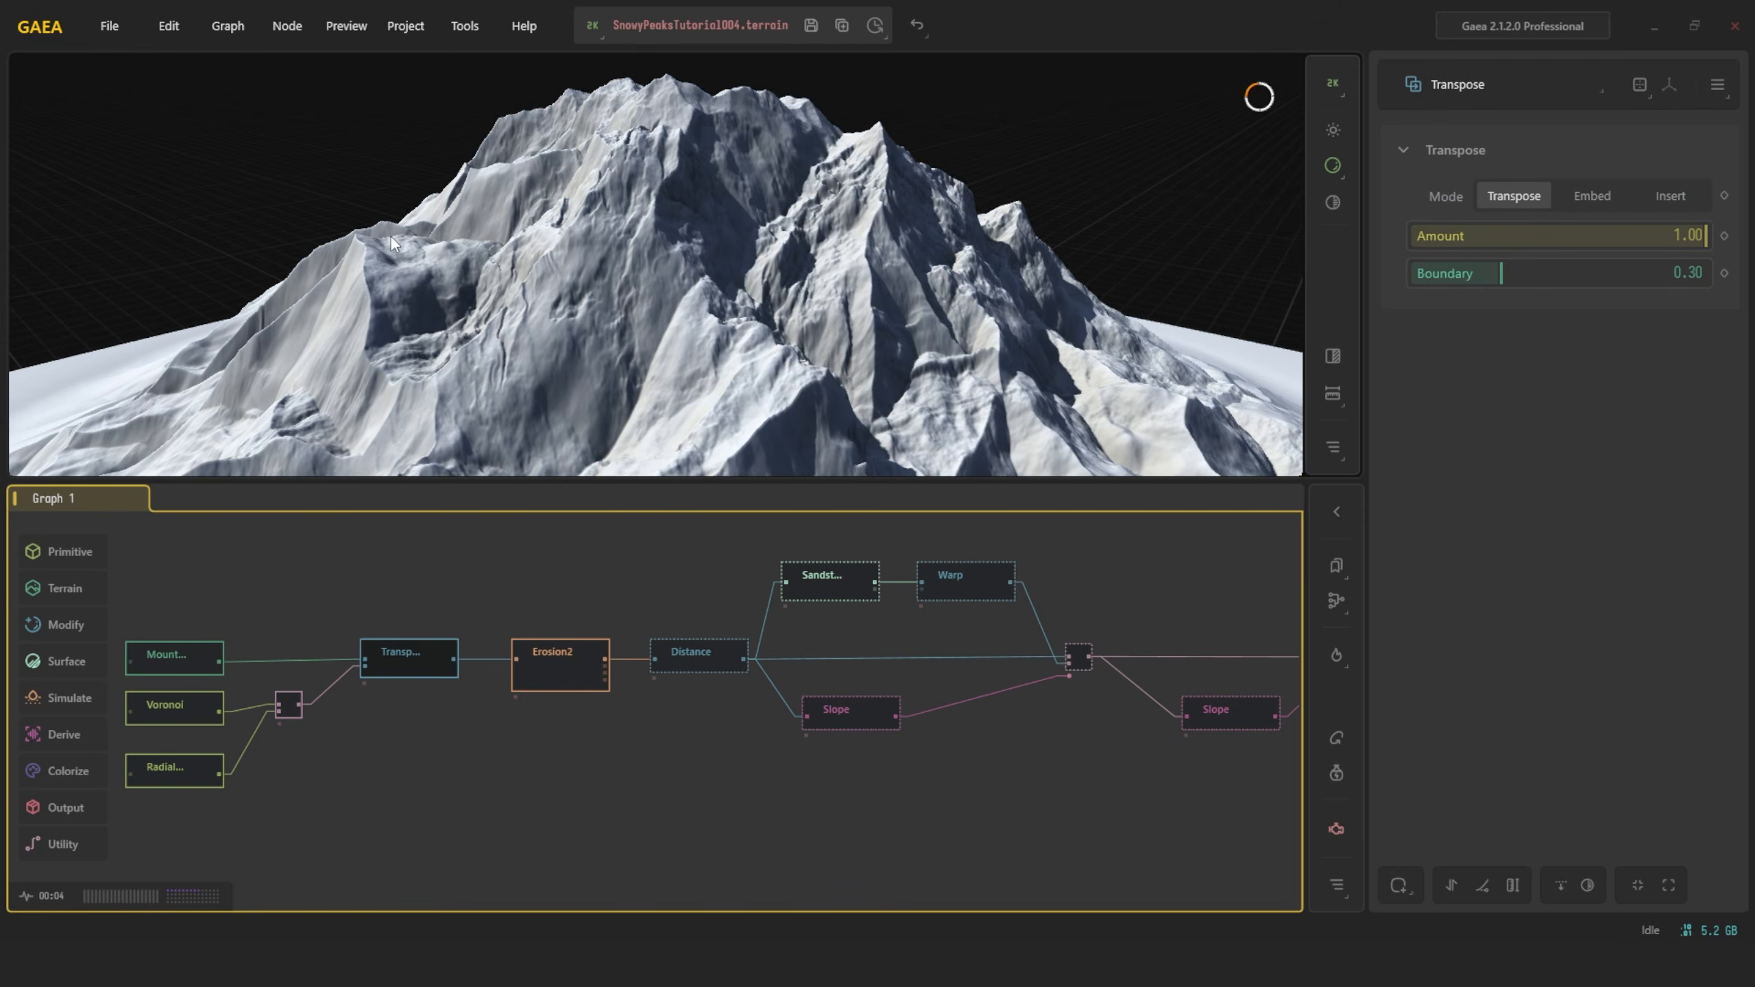
left_click(573, 681)
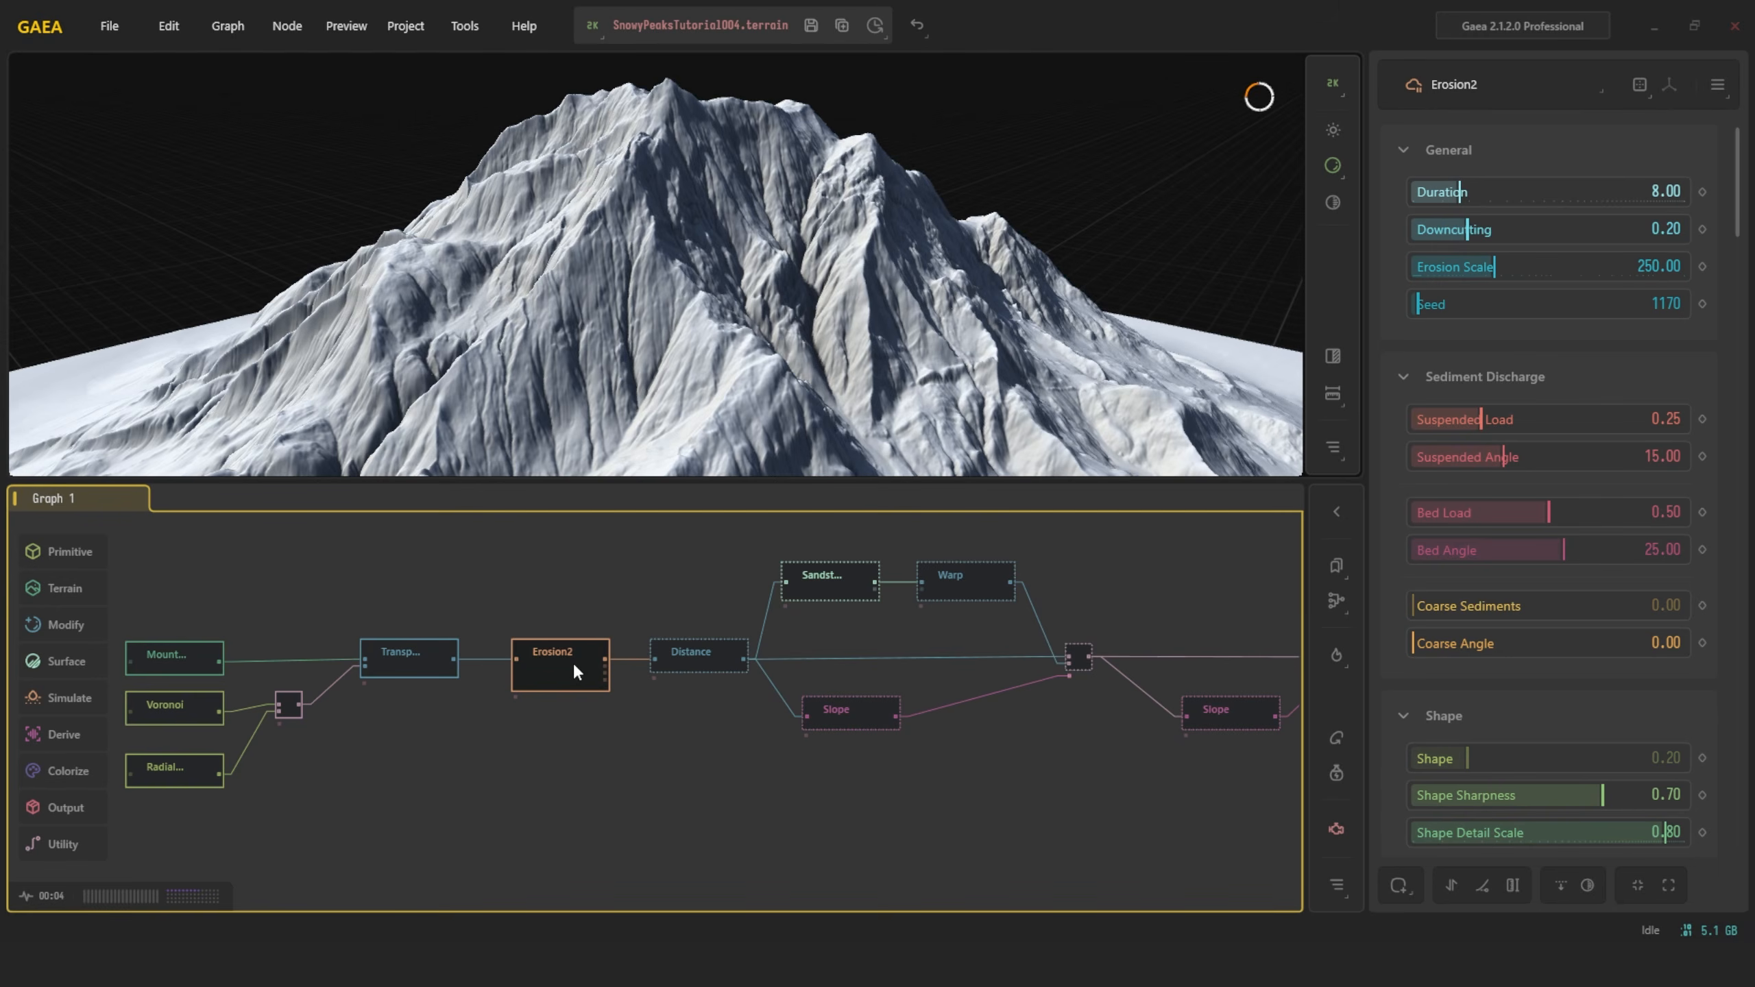
left_click_drag(639, 276, 746, 248, "alt")
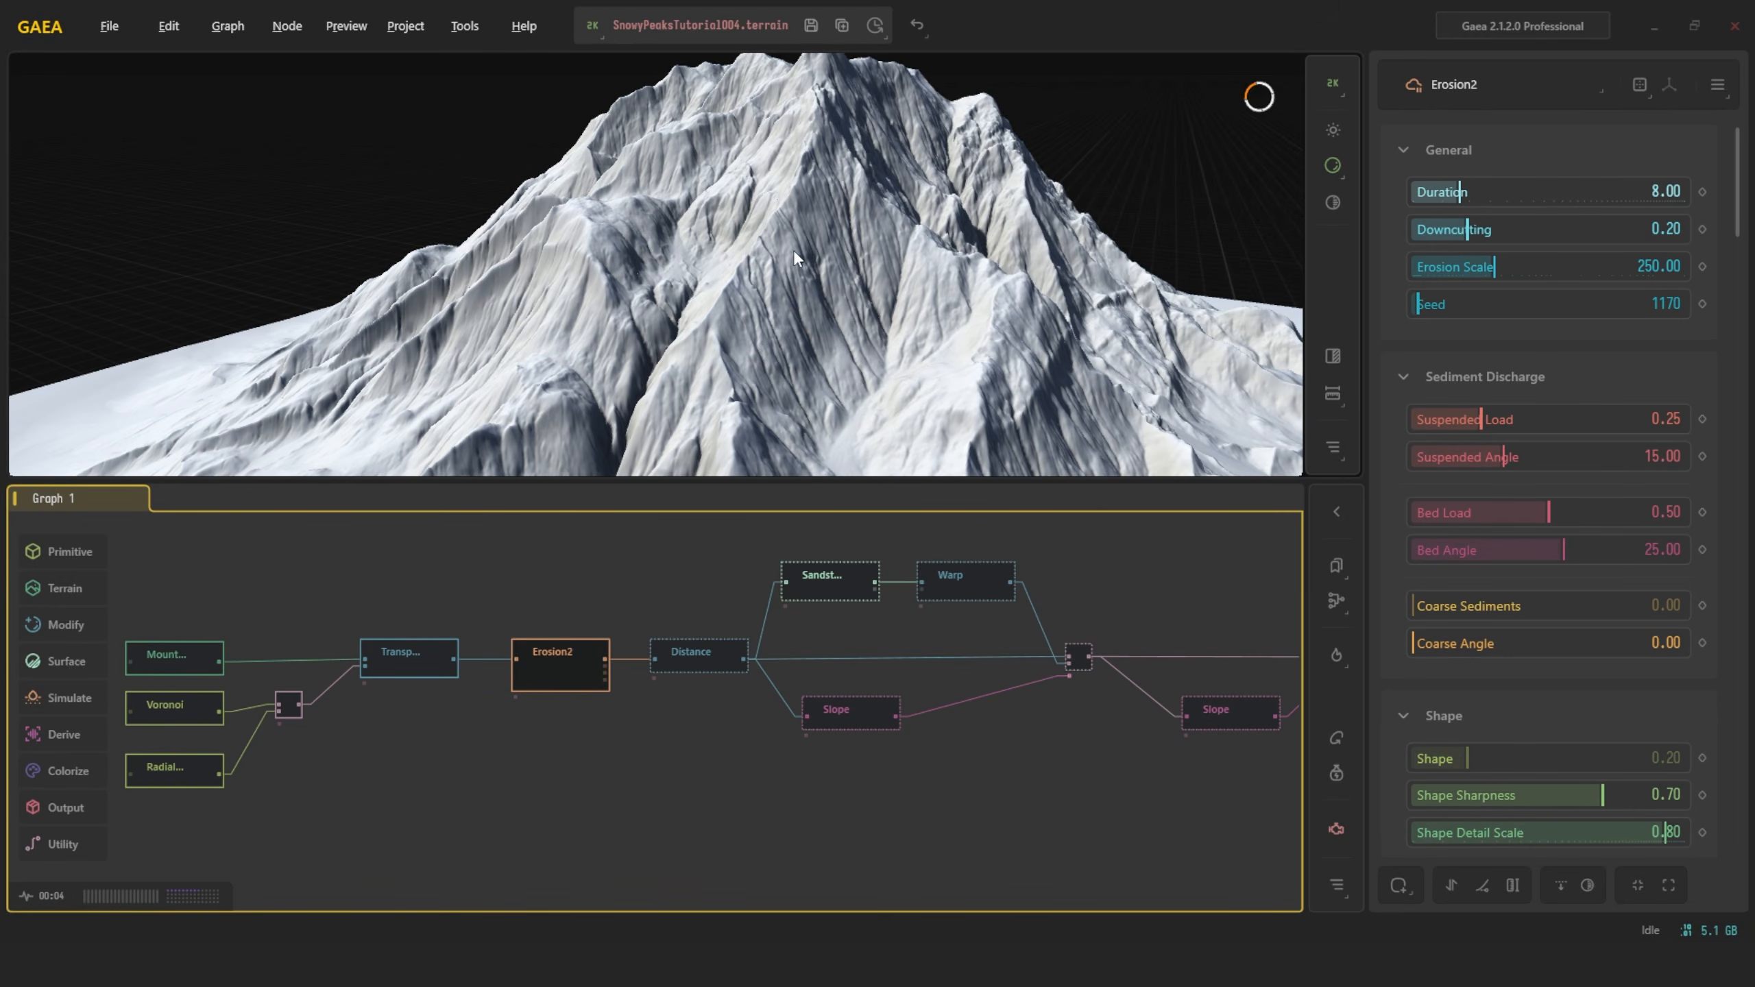
left_click_drag(796, 255, 788, 260, "alt")
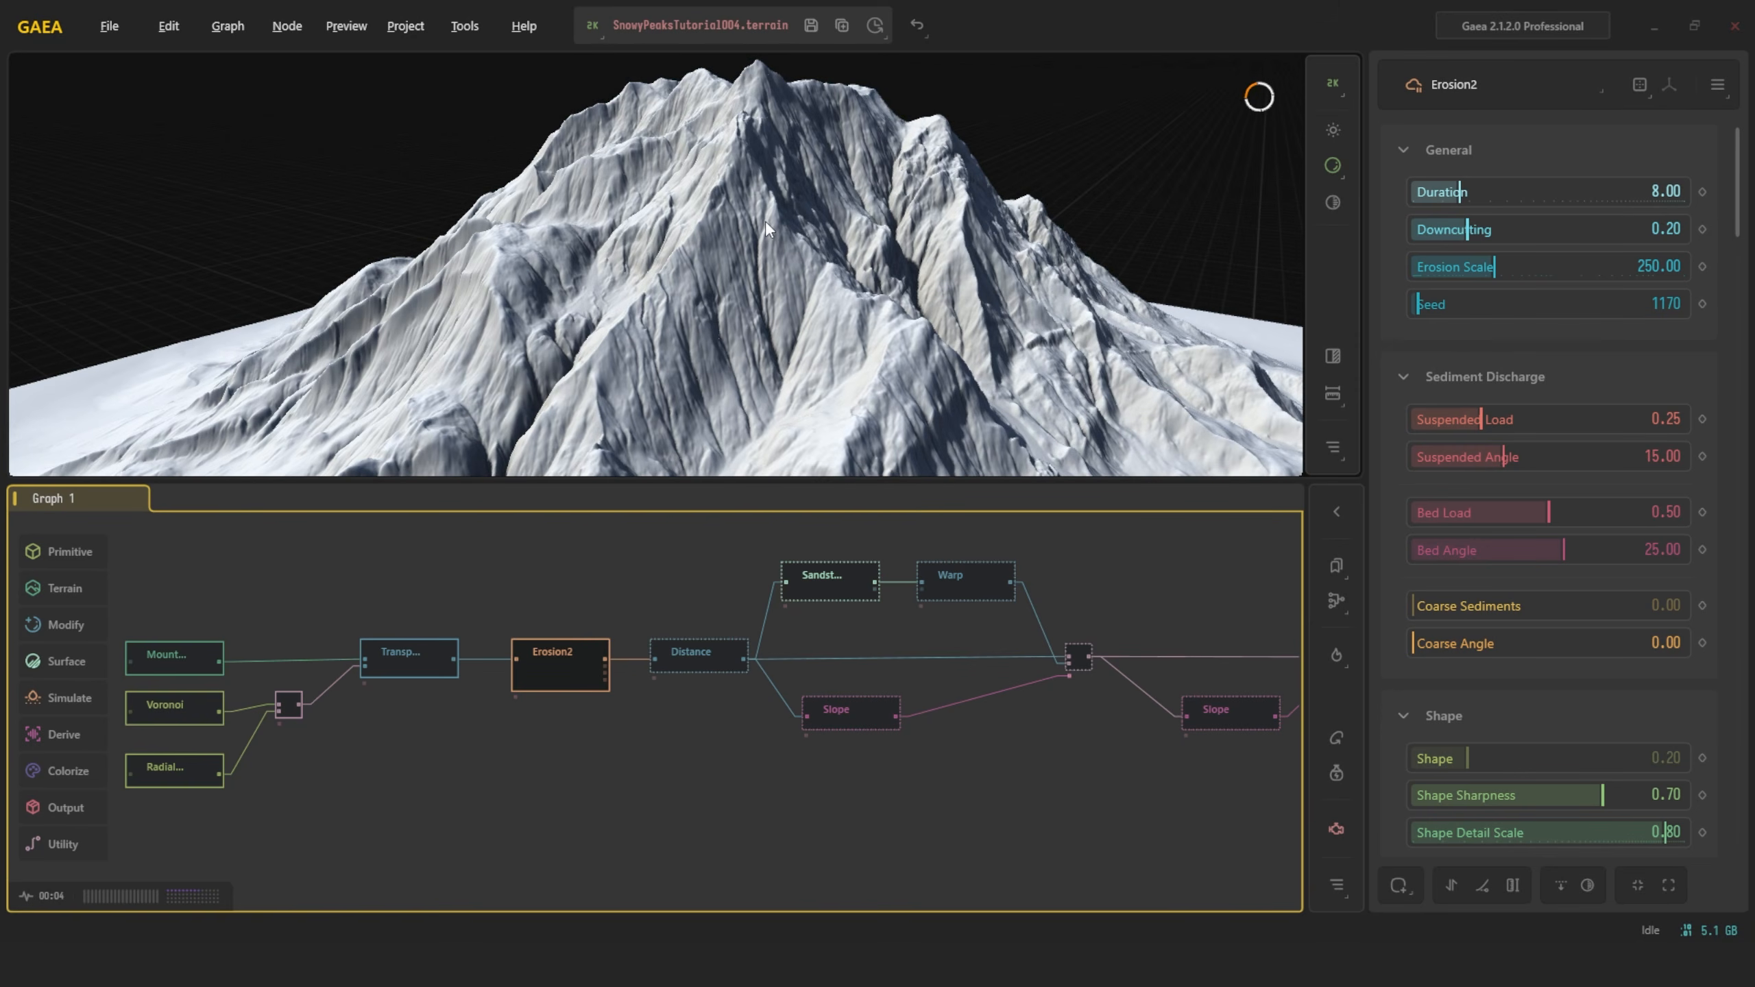
scroll(1018, 541, "down", 3)
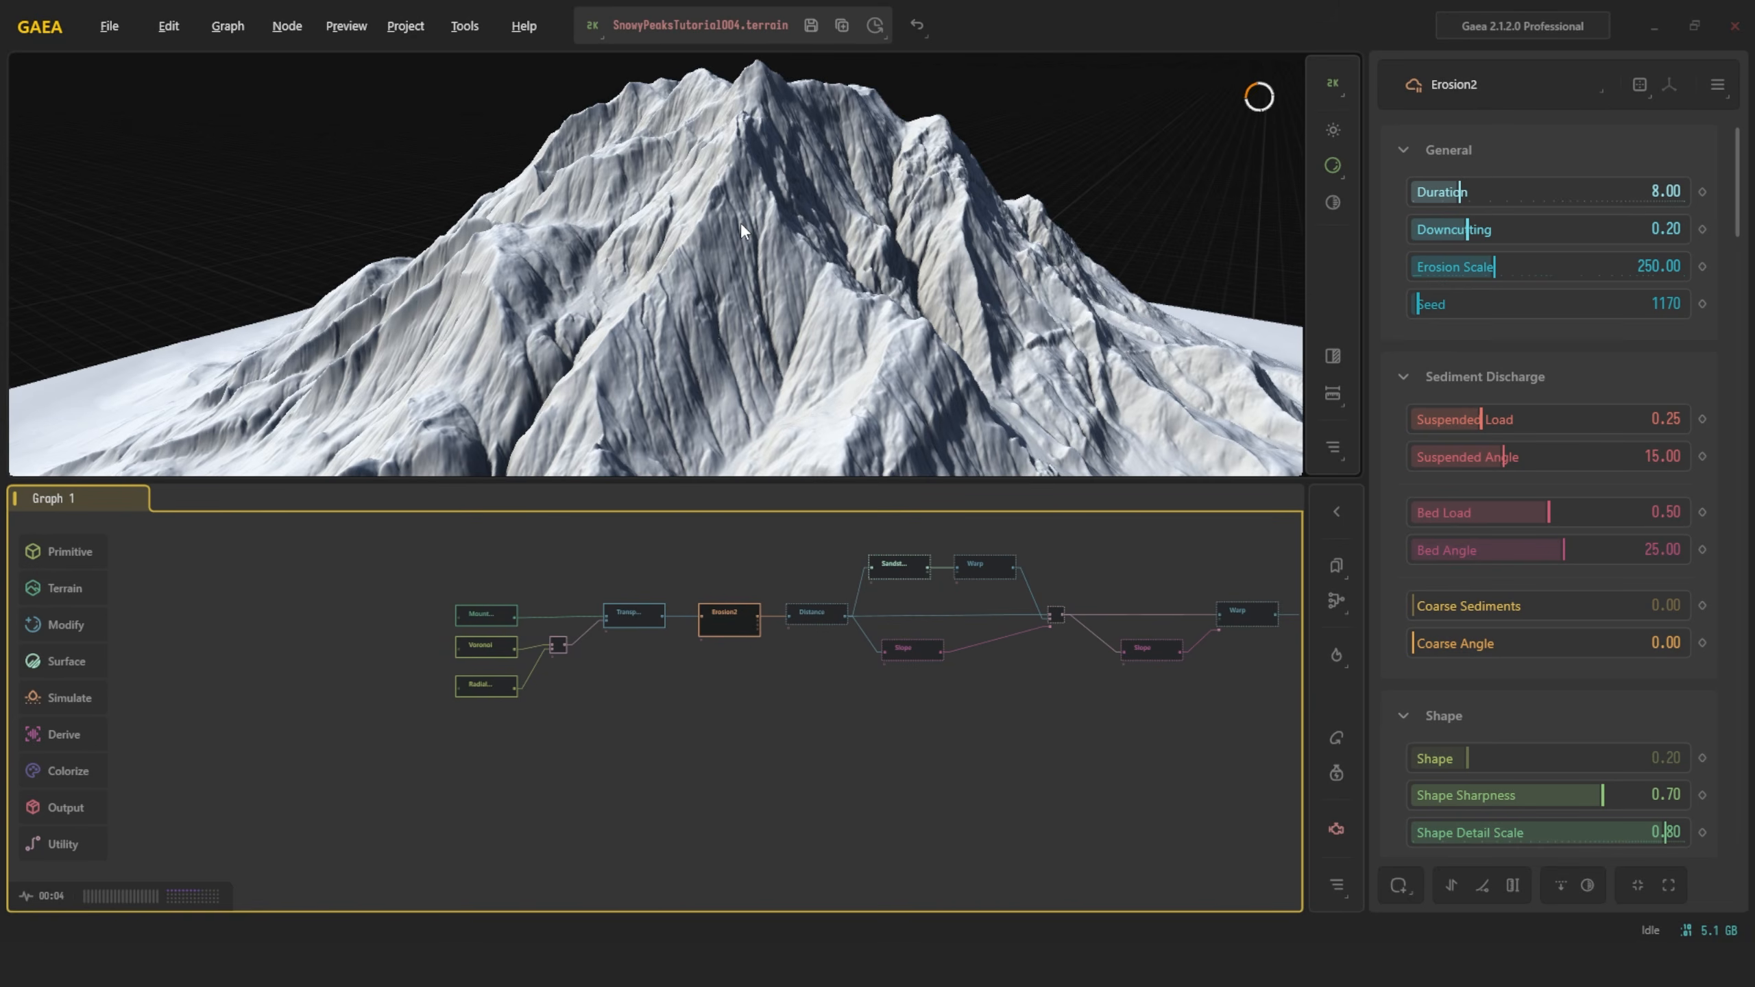
mouse_move(741, 223)
left_mouse_down()
mouse_move(788, 244)
mouse_move(751, 233)
left_mouse_up()
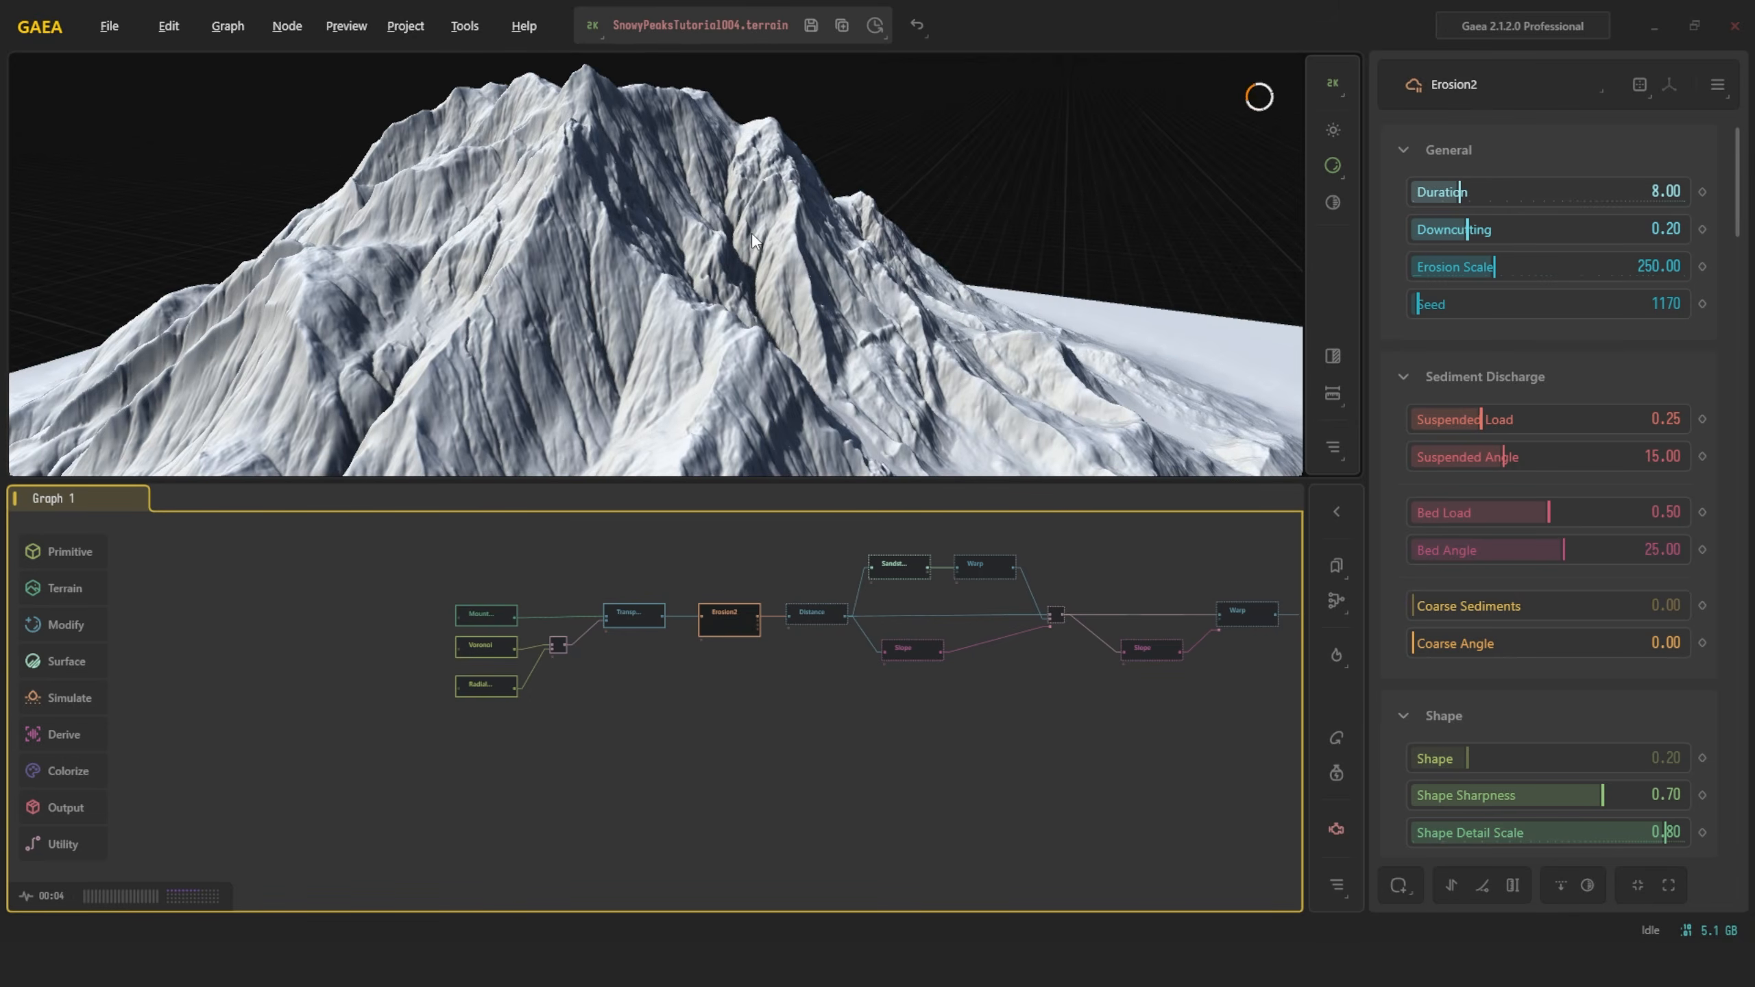
scroll(752, 233, "up", 6)
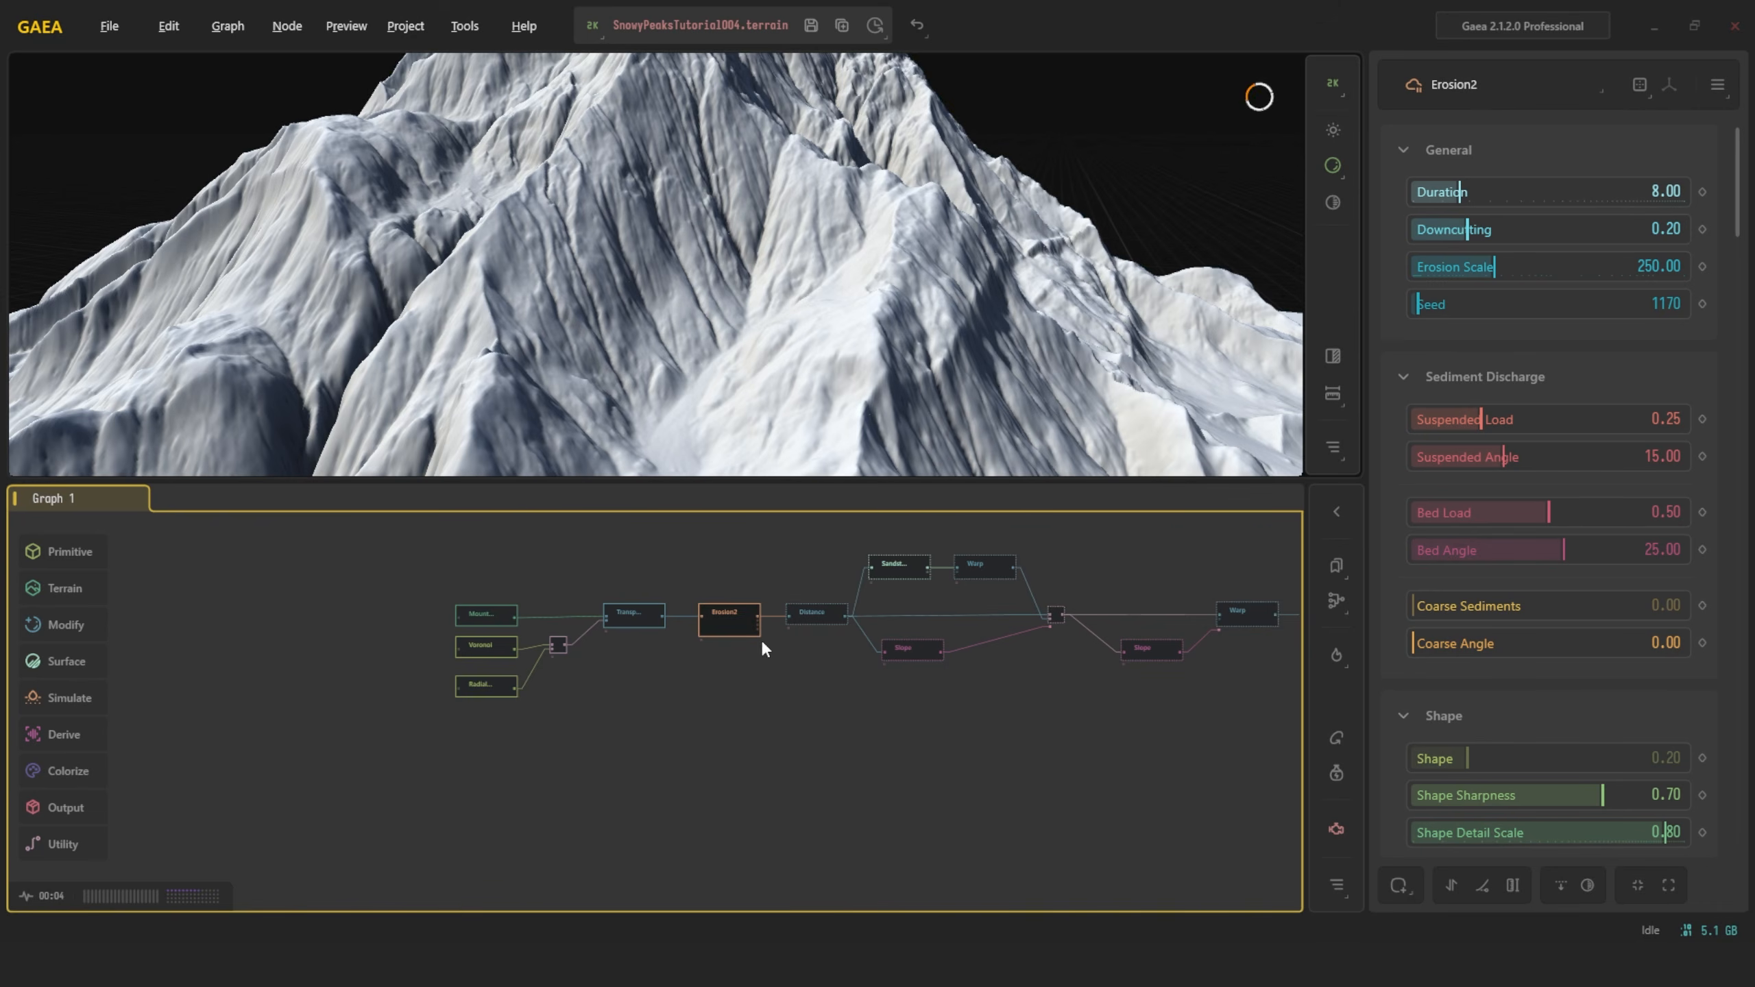
Add a second Erosion2 node with default settings below the existing one, fed by the Transpose output
scroll(762, 646, "up", 3)
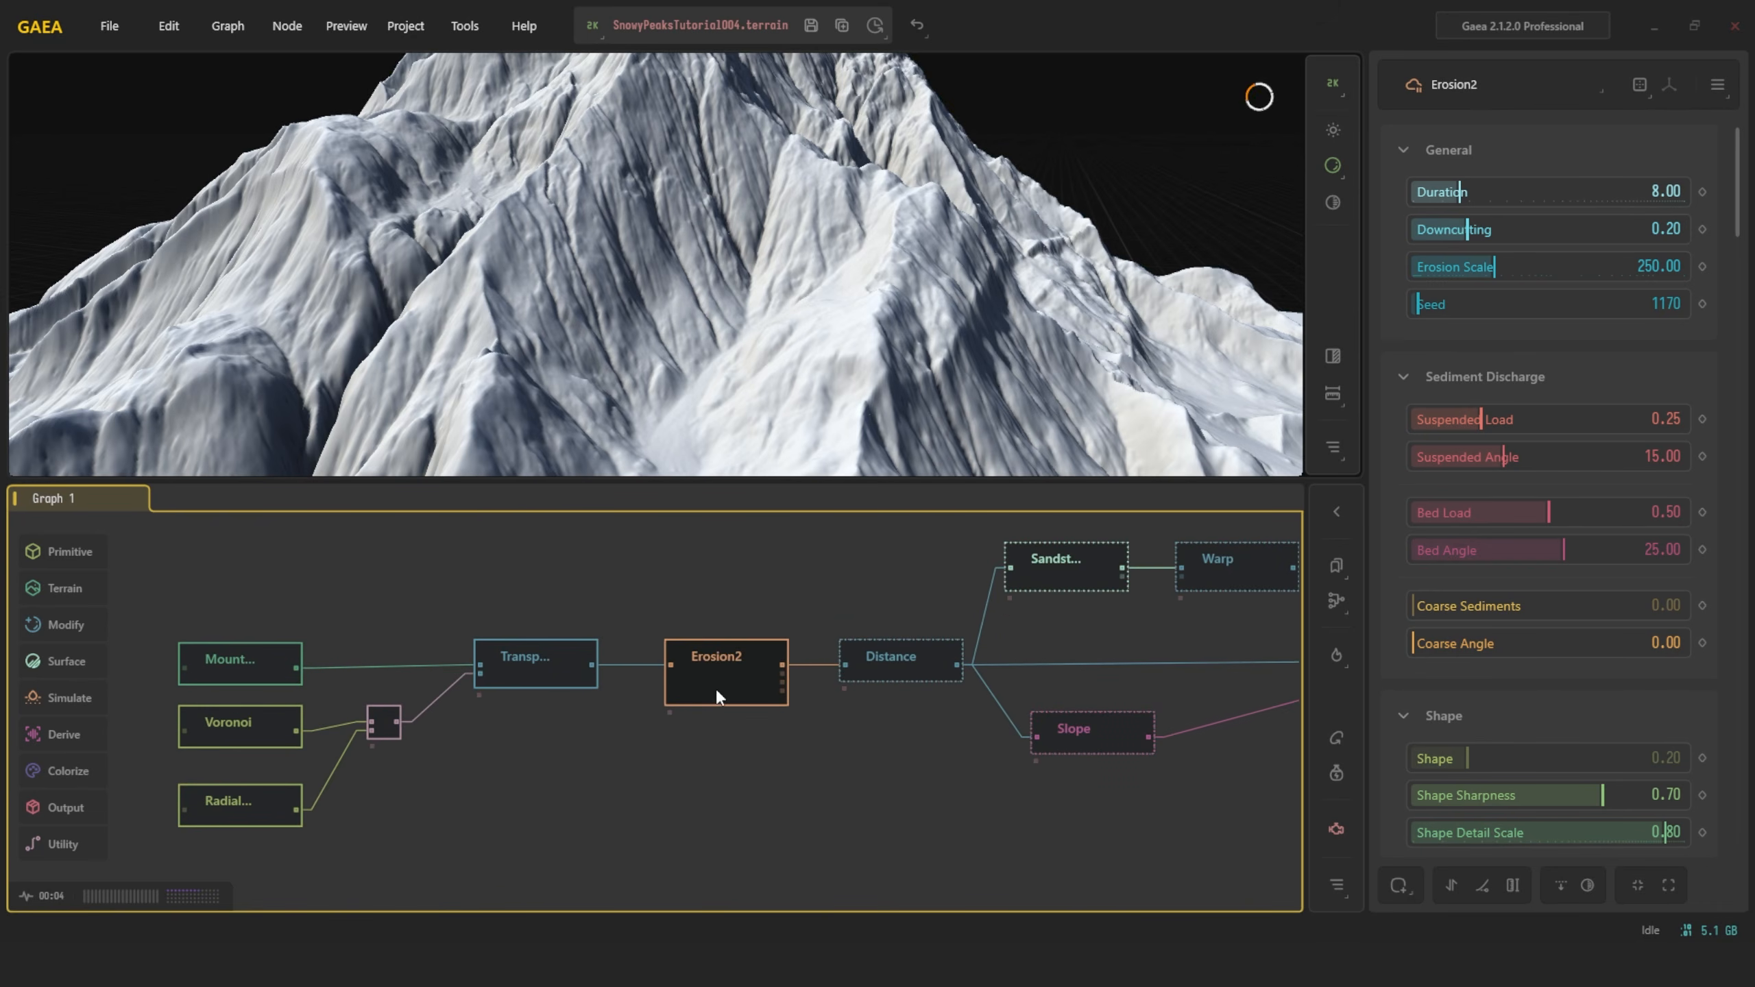
middle_click_drag(677, 770, 664, 720)
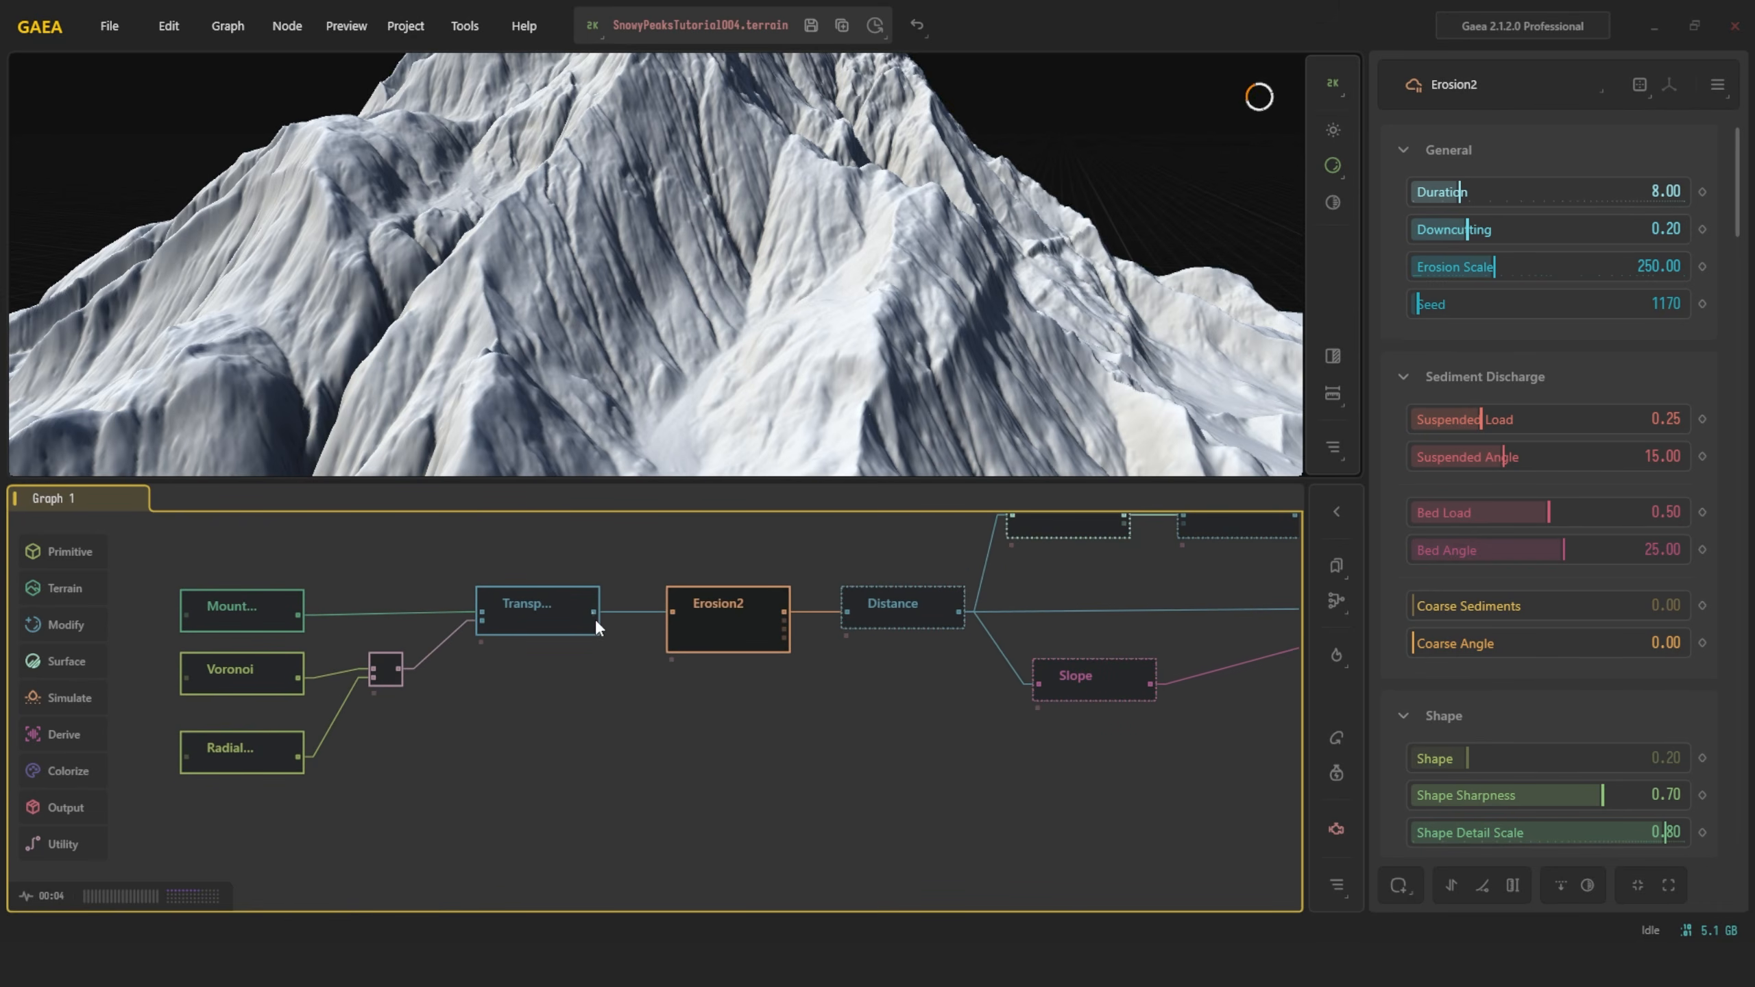
left_click_drag(595, 615, 662, 747)
left_click(728, 817)
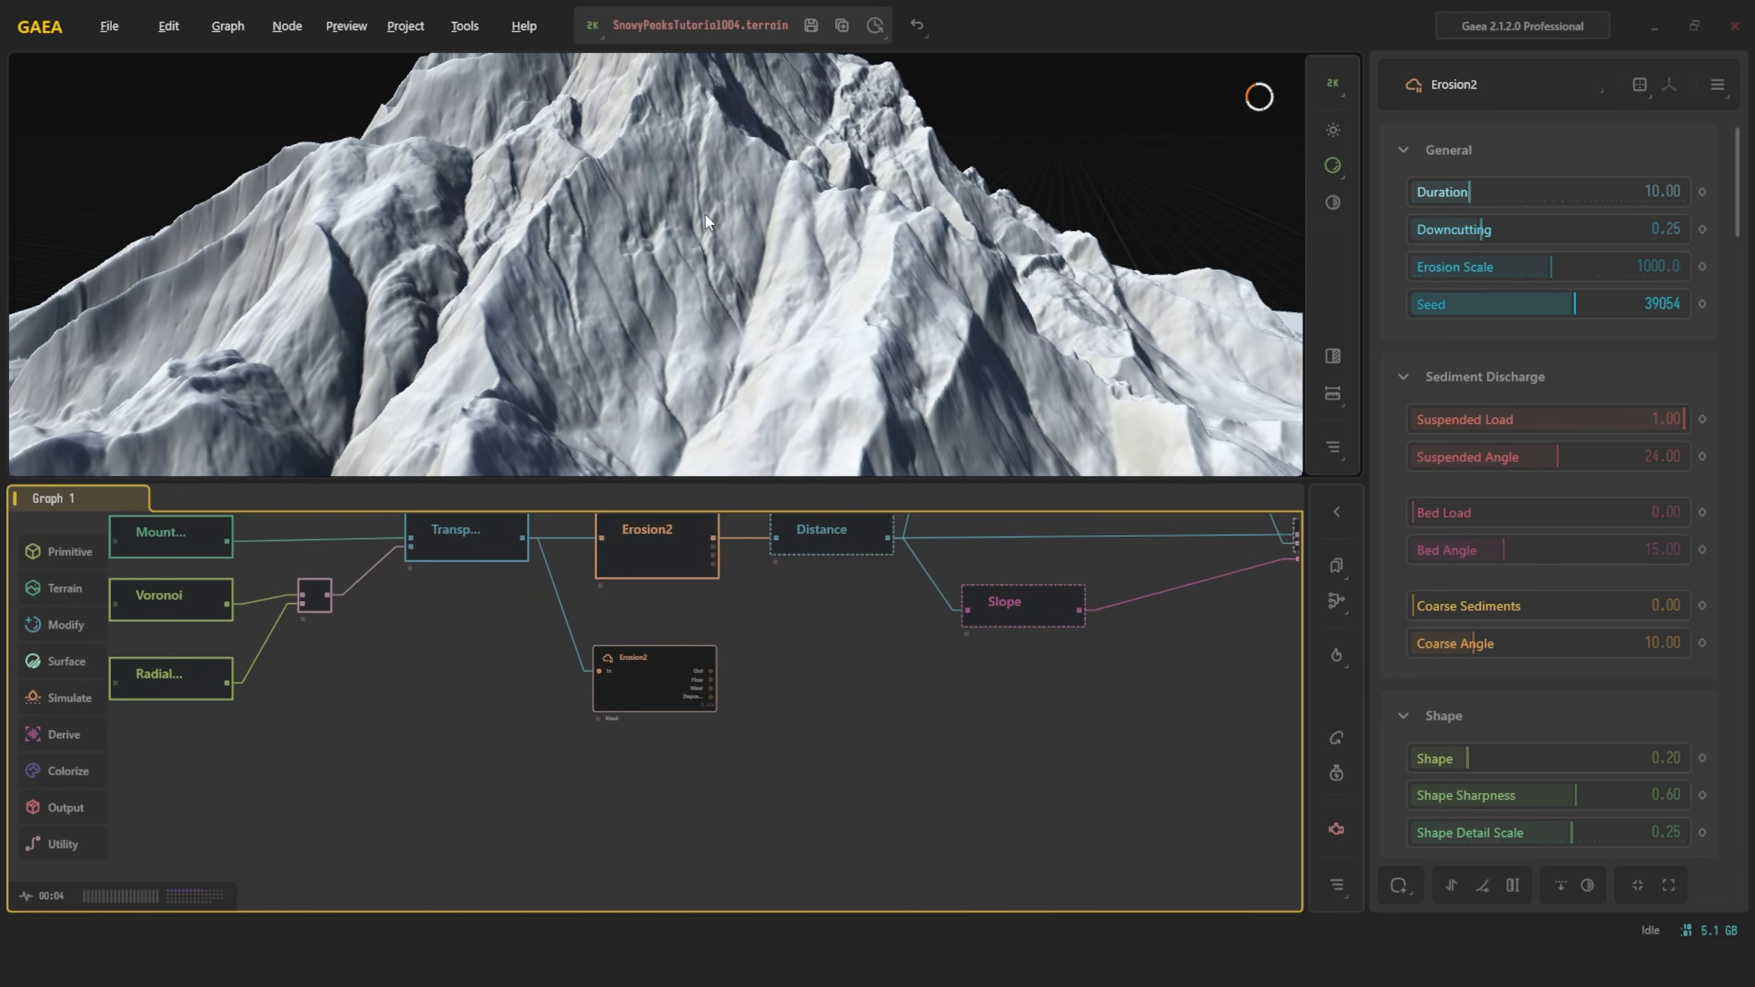
Test the new Erosion2 node's Duration at 77.46 and 8.86, and restore it to 10
scroll(705, 213, "down", 5)
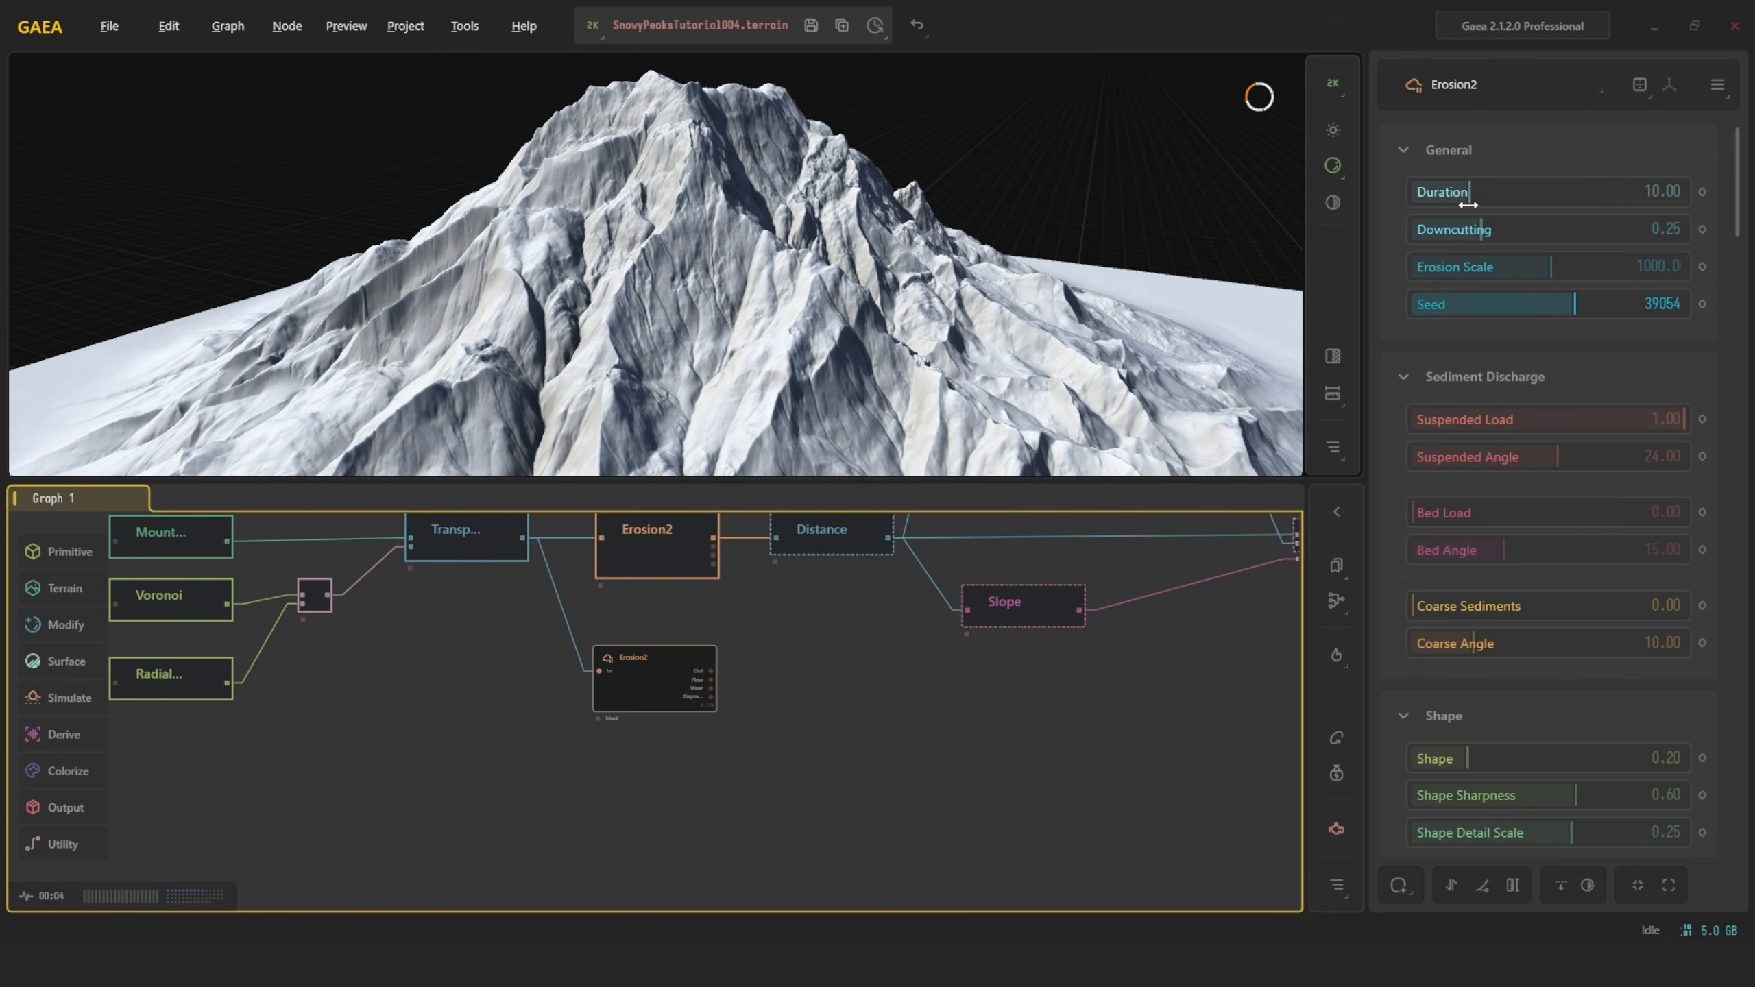
left_click_drag(1462, 186, 1604, 191)
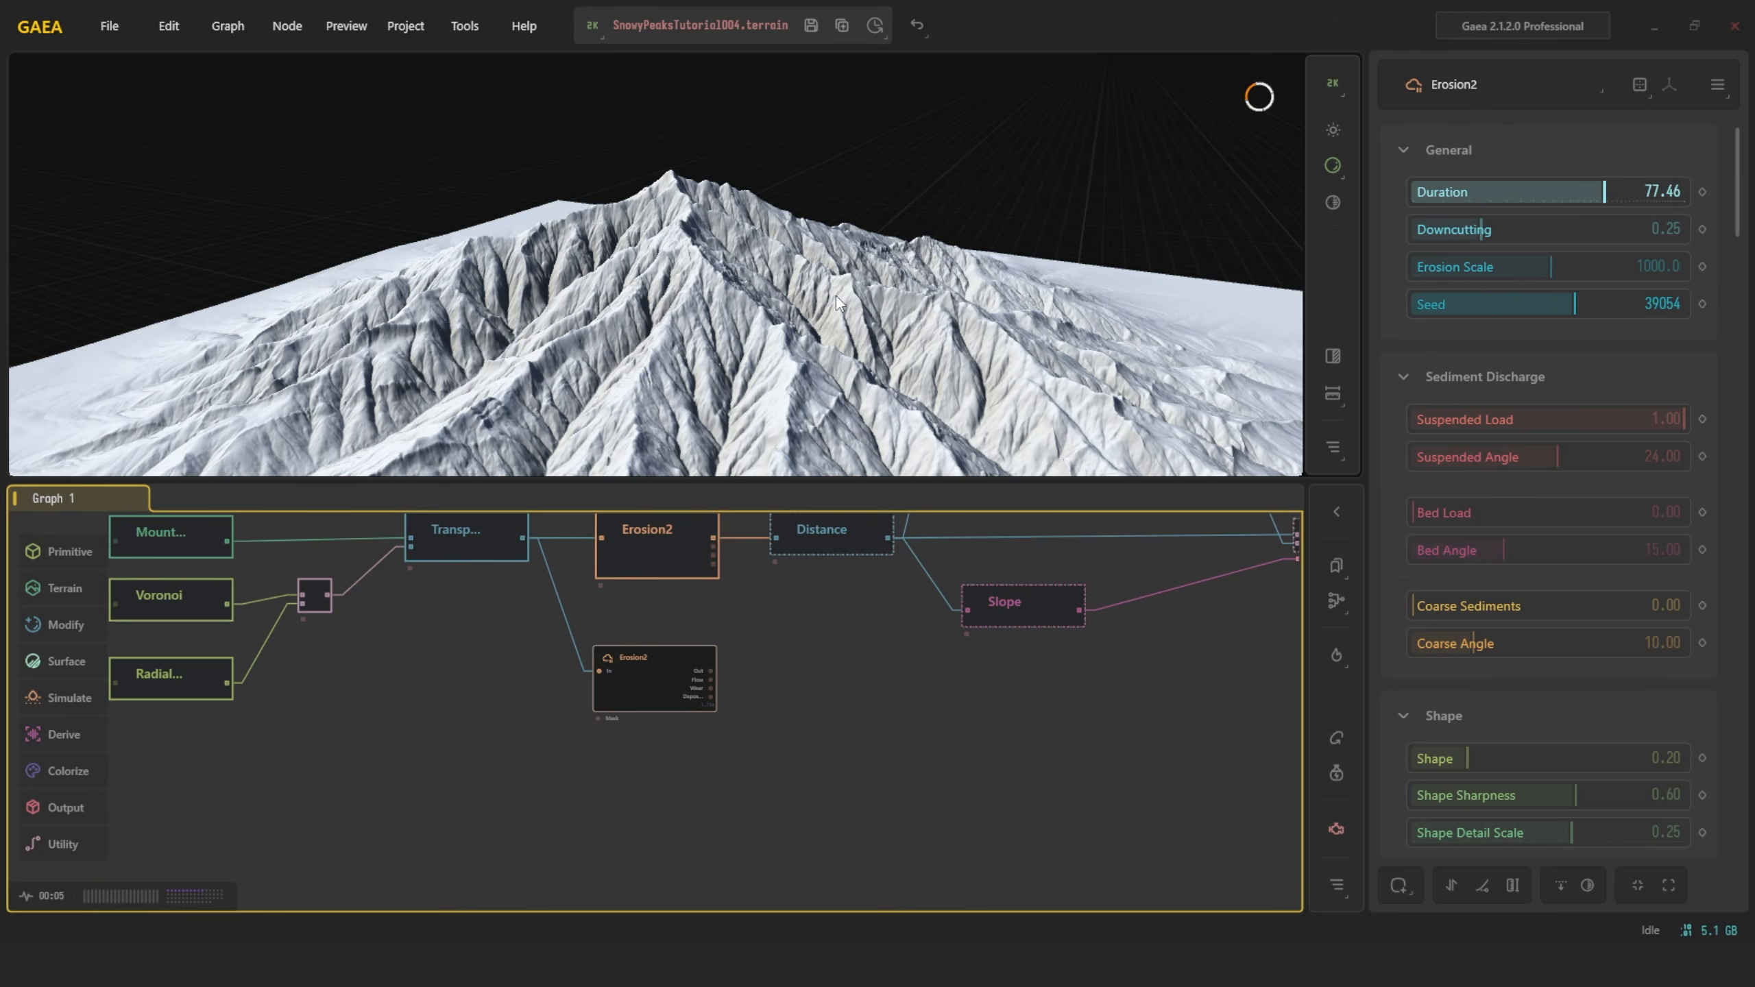
key("alt")
scroll(821, 275, "up", 2)
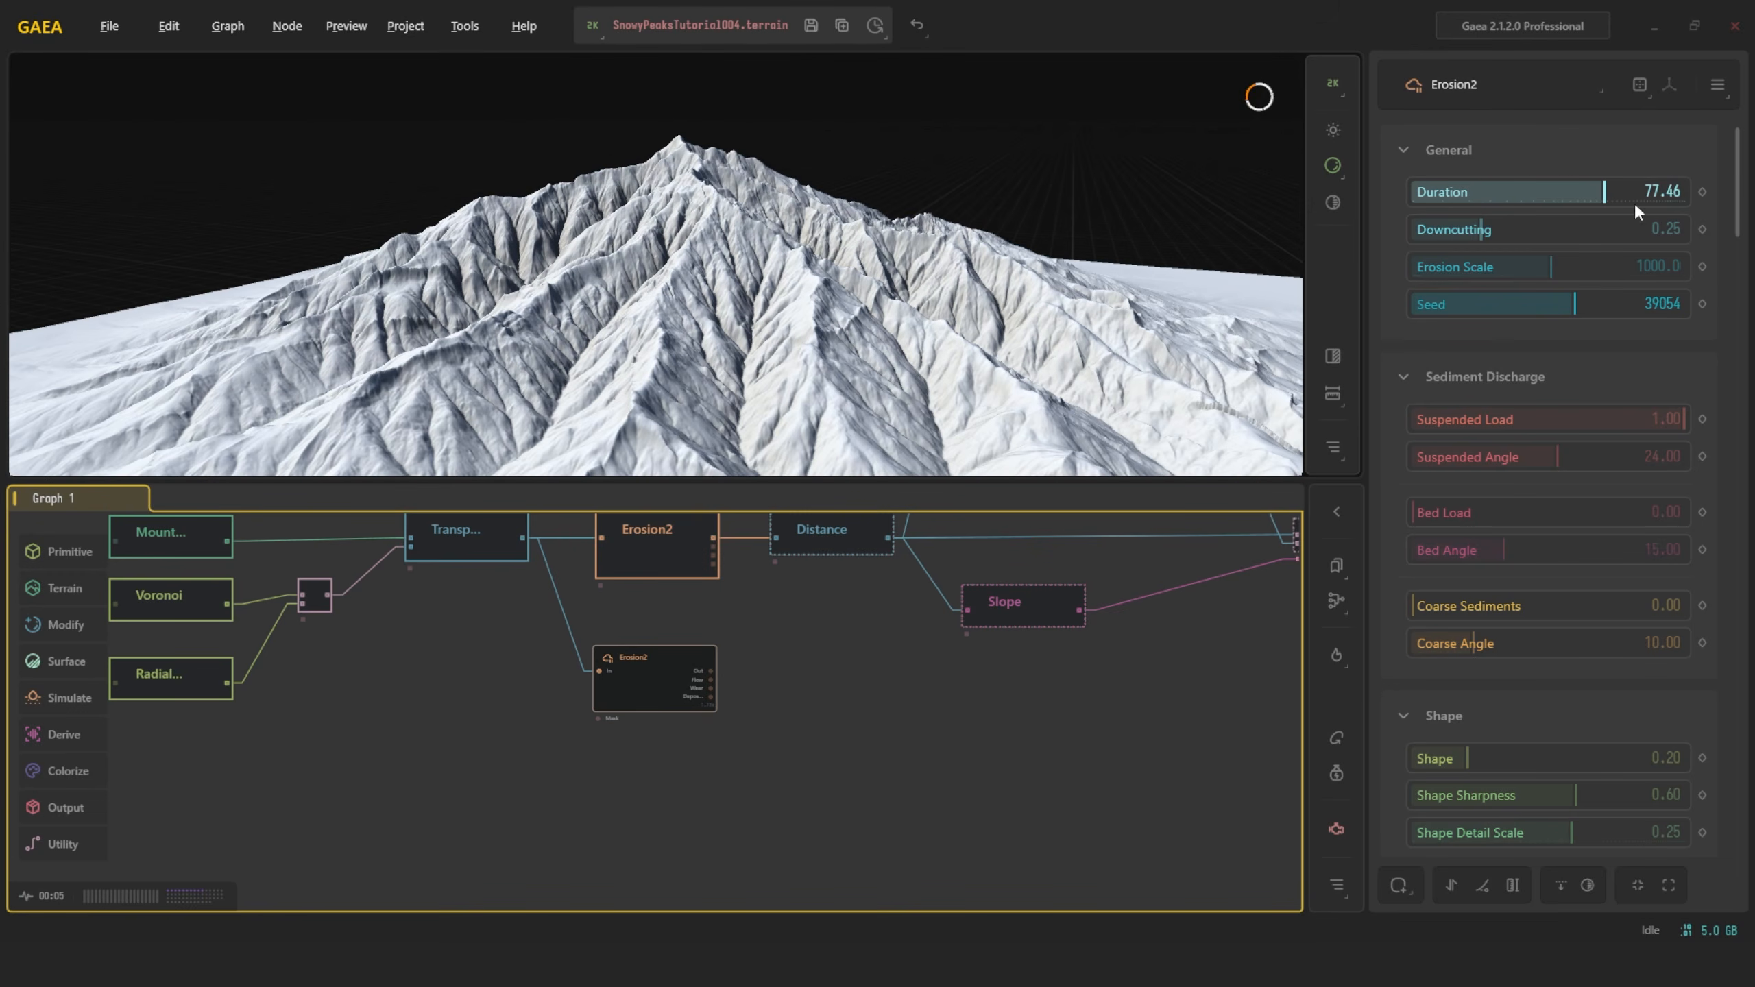
left_click_drag(1606, 191, 1462, 190)
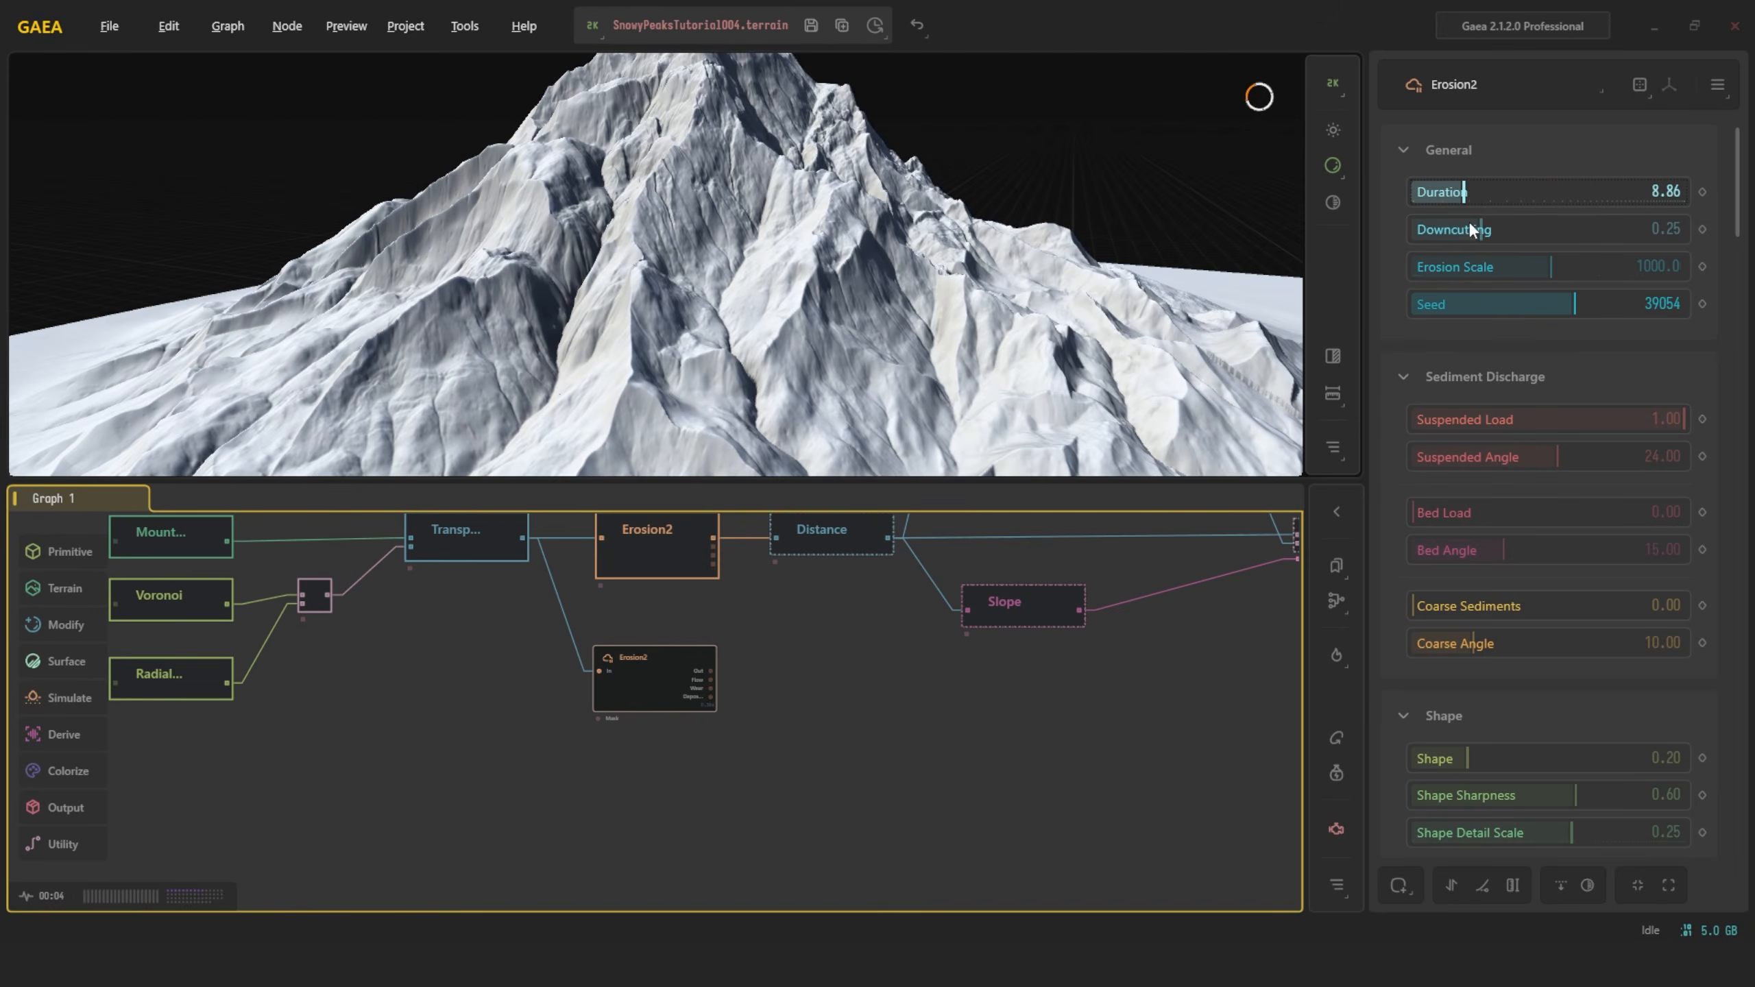
double_click(1619, 199)
type("10")
key("Return")
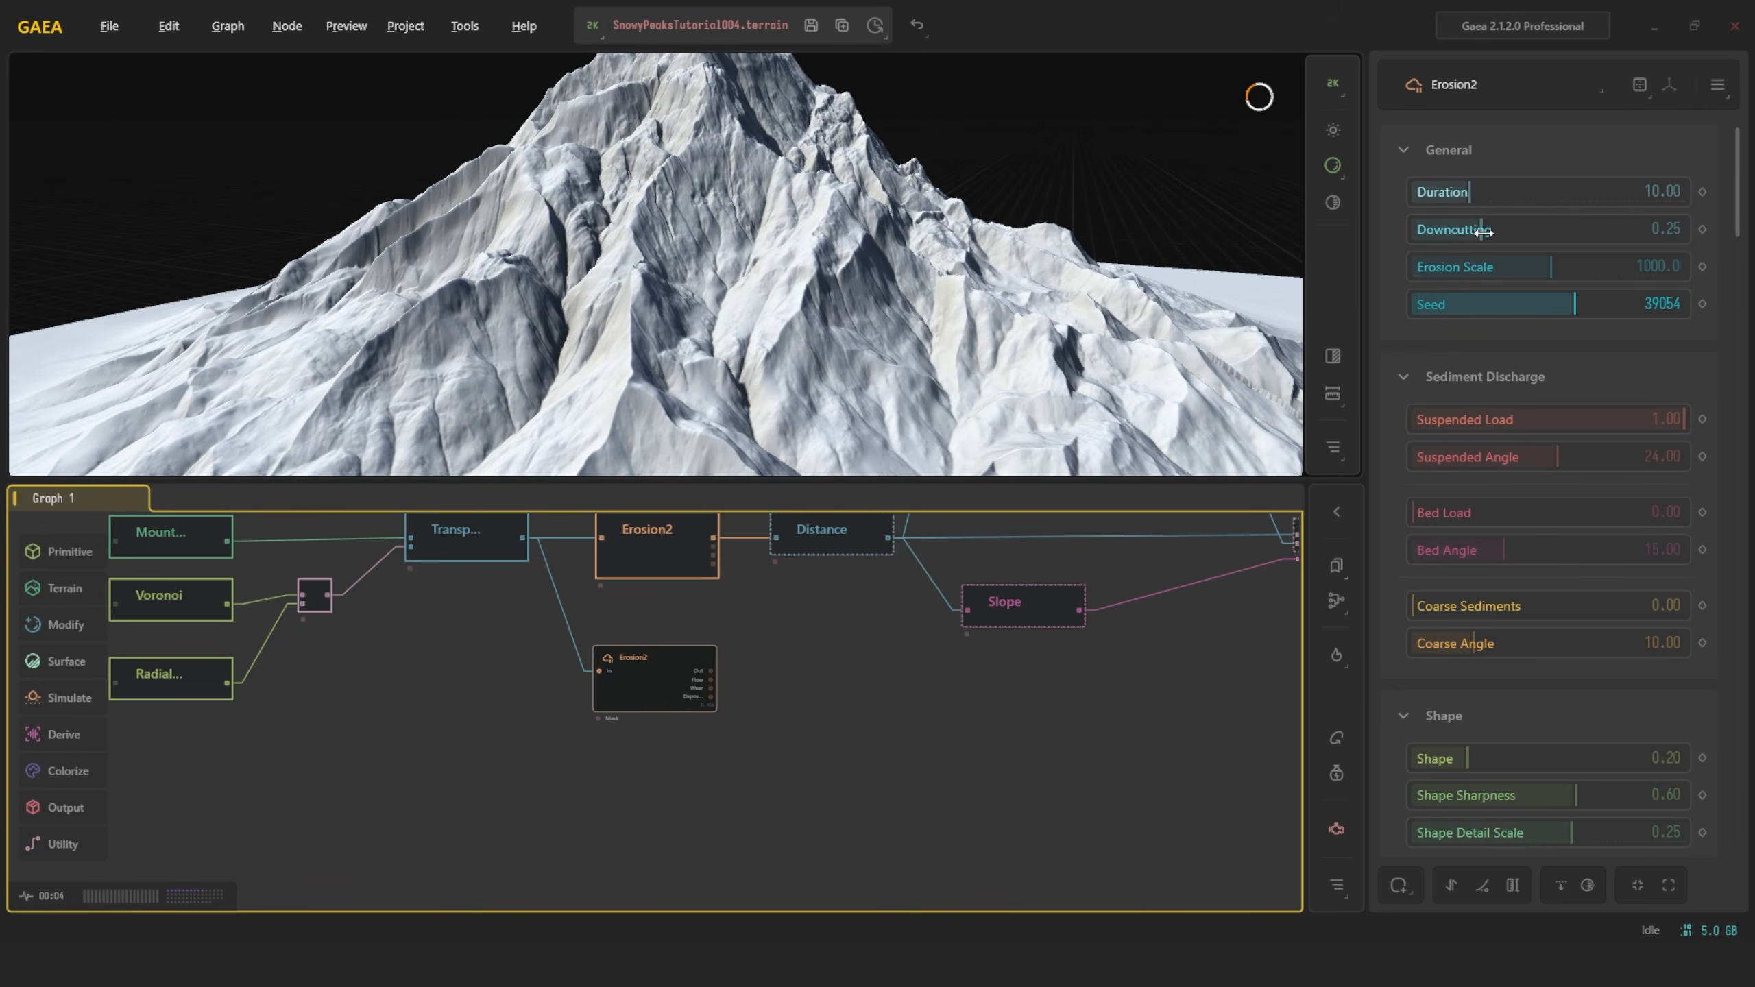
Try the new Erosion2 node's Erosion Scale at 373.04, 302.80, 256.36 and 205.55, inspecting the slopes from several angles
mouse_move(1484, 233)
left_mouse_down()
mouse_move(1641, 231)
mouse_move(1454, 230)
mouse_move(1481, 231)
left_mouse_up()
left_click_drag(870, 237, 852, 274)
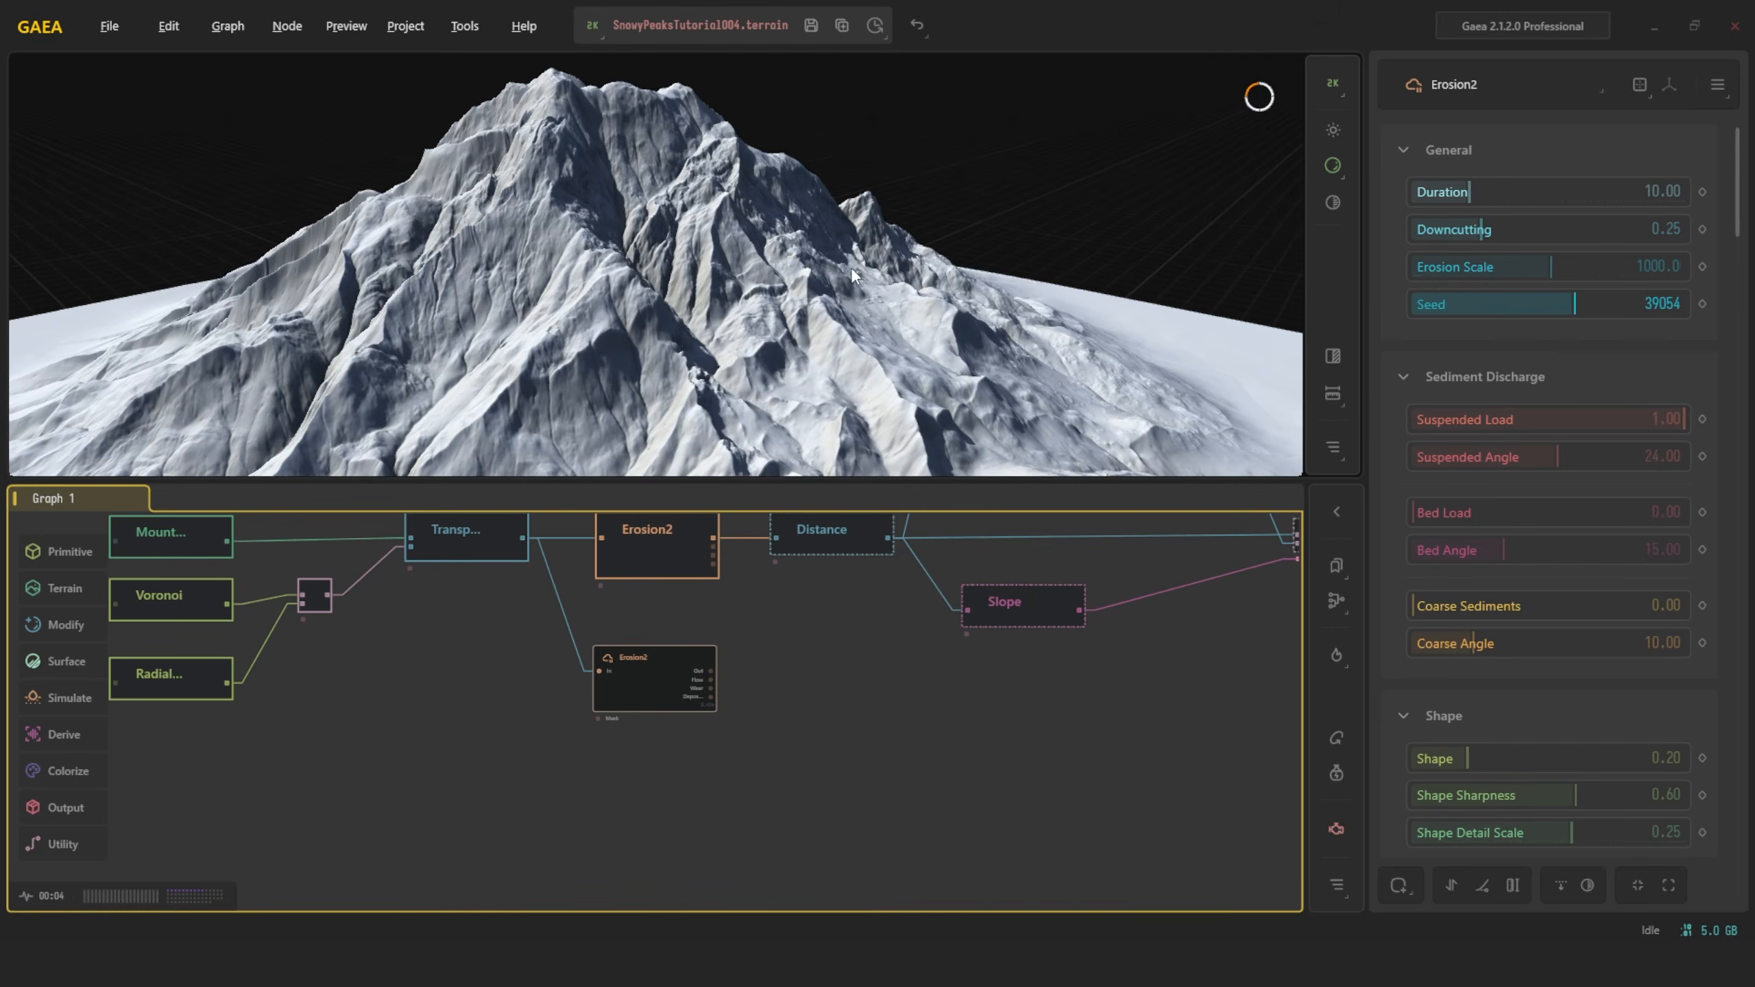
middle_click_drag(852, 268, 857, 270)
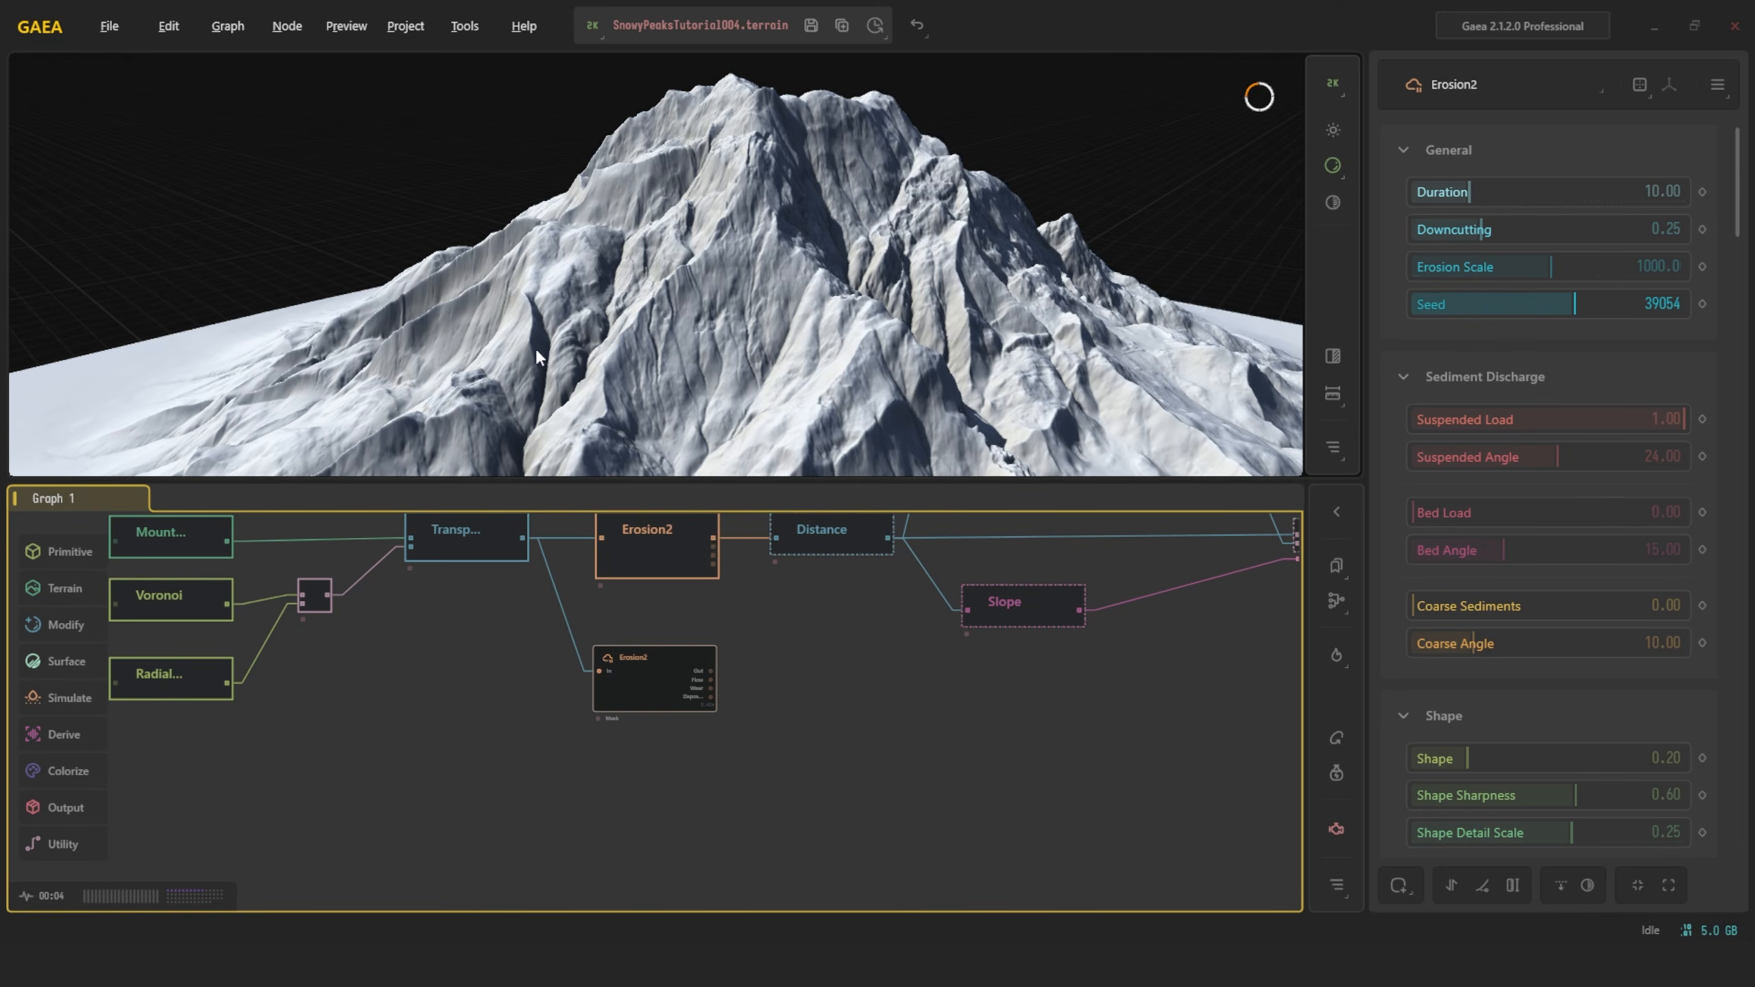
left_click_drag(565, 349, 739, 286)
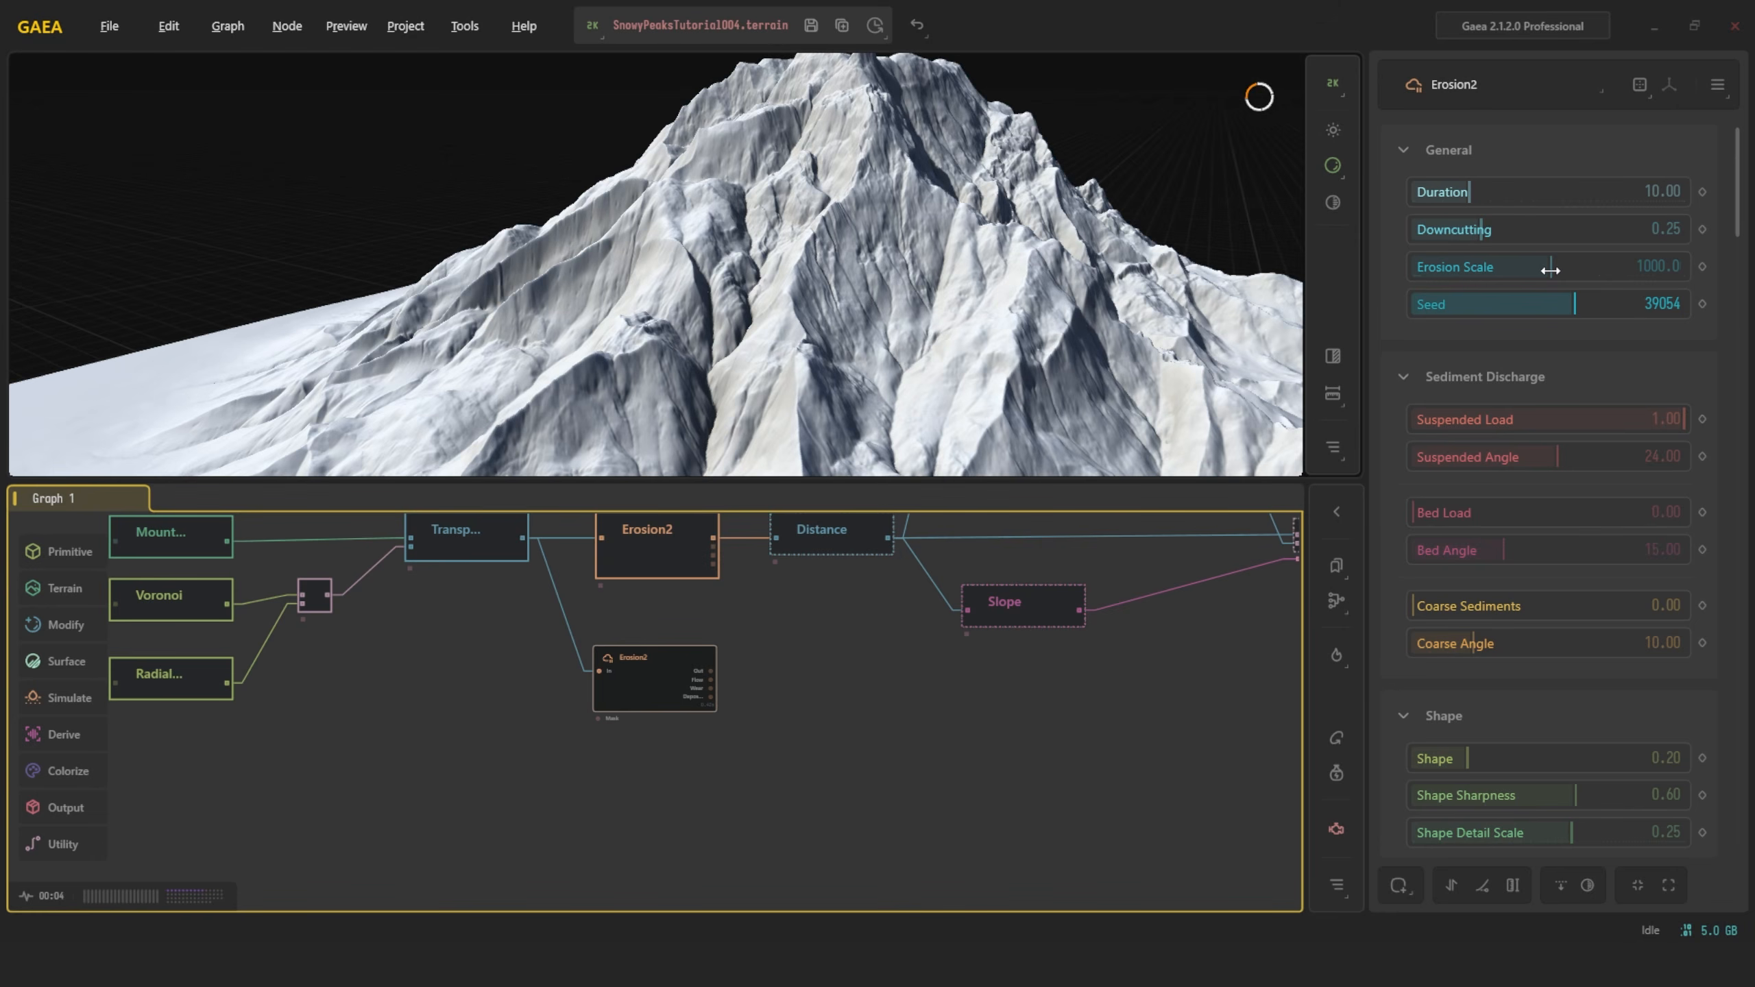
left_click_drag(1553, 269, 1510, 267)
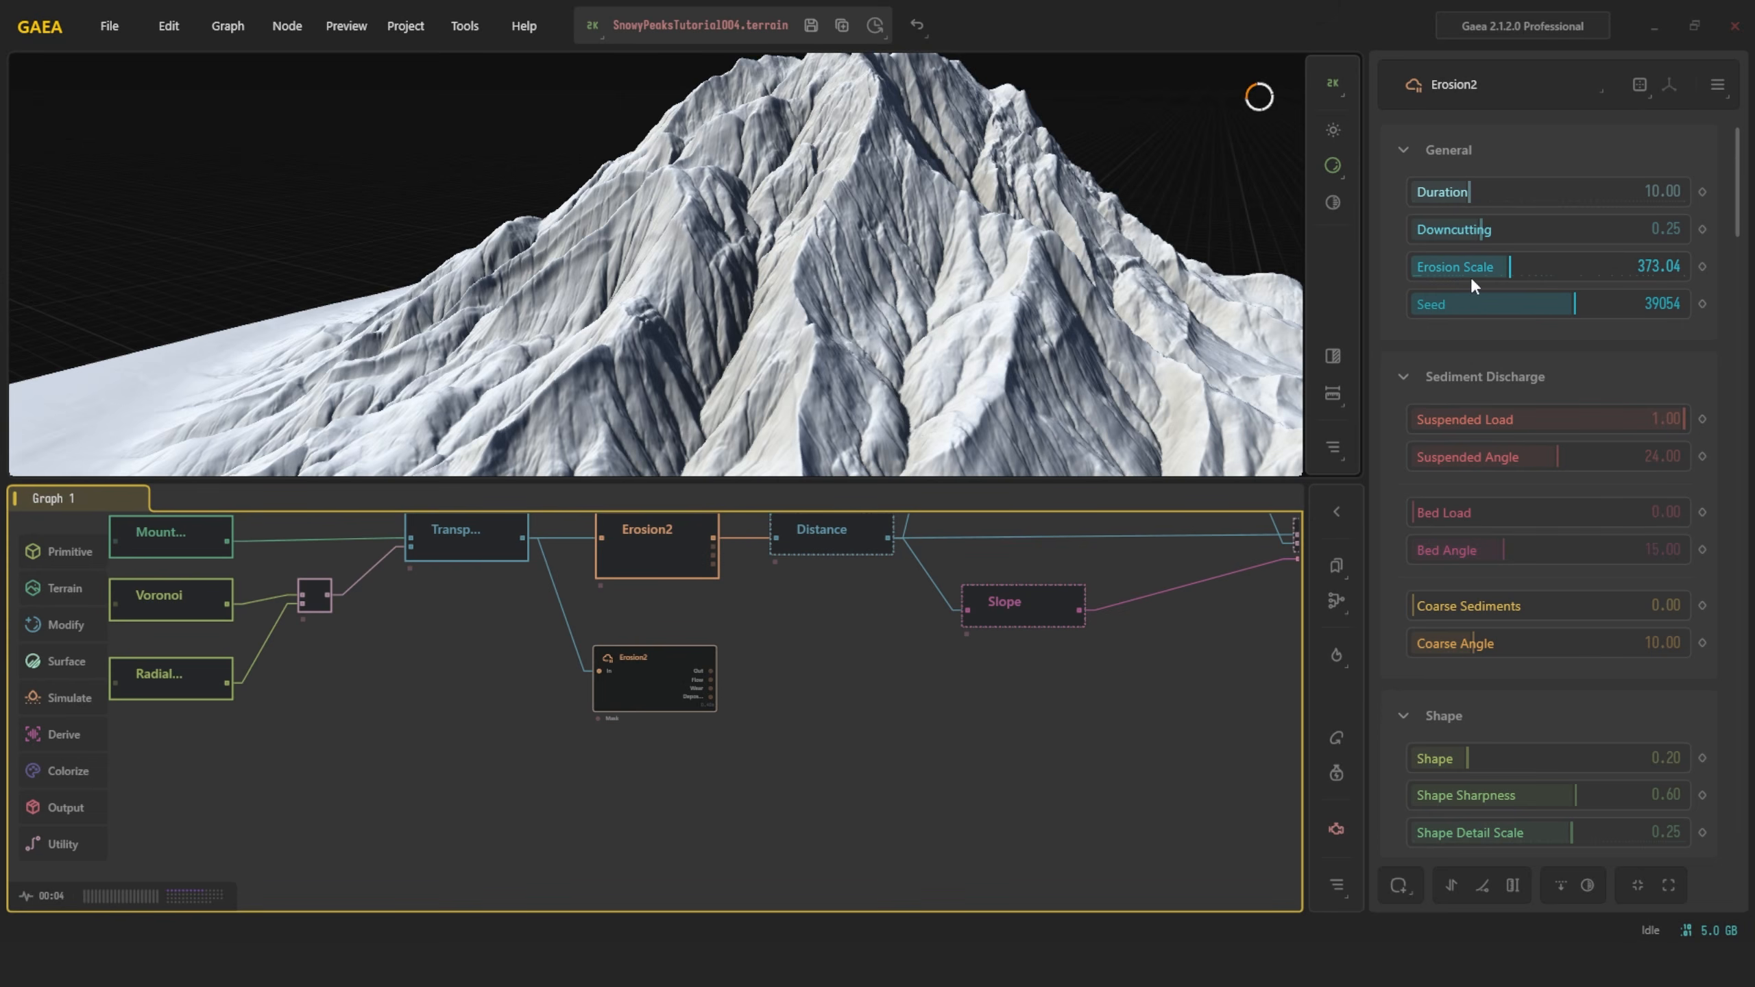
mouse_move(1510, 265)
left_mouse_down()
mouse_move(1450, 264)
mouse_move(1504, 269)
left_mouse_up()
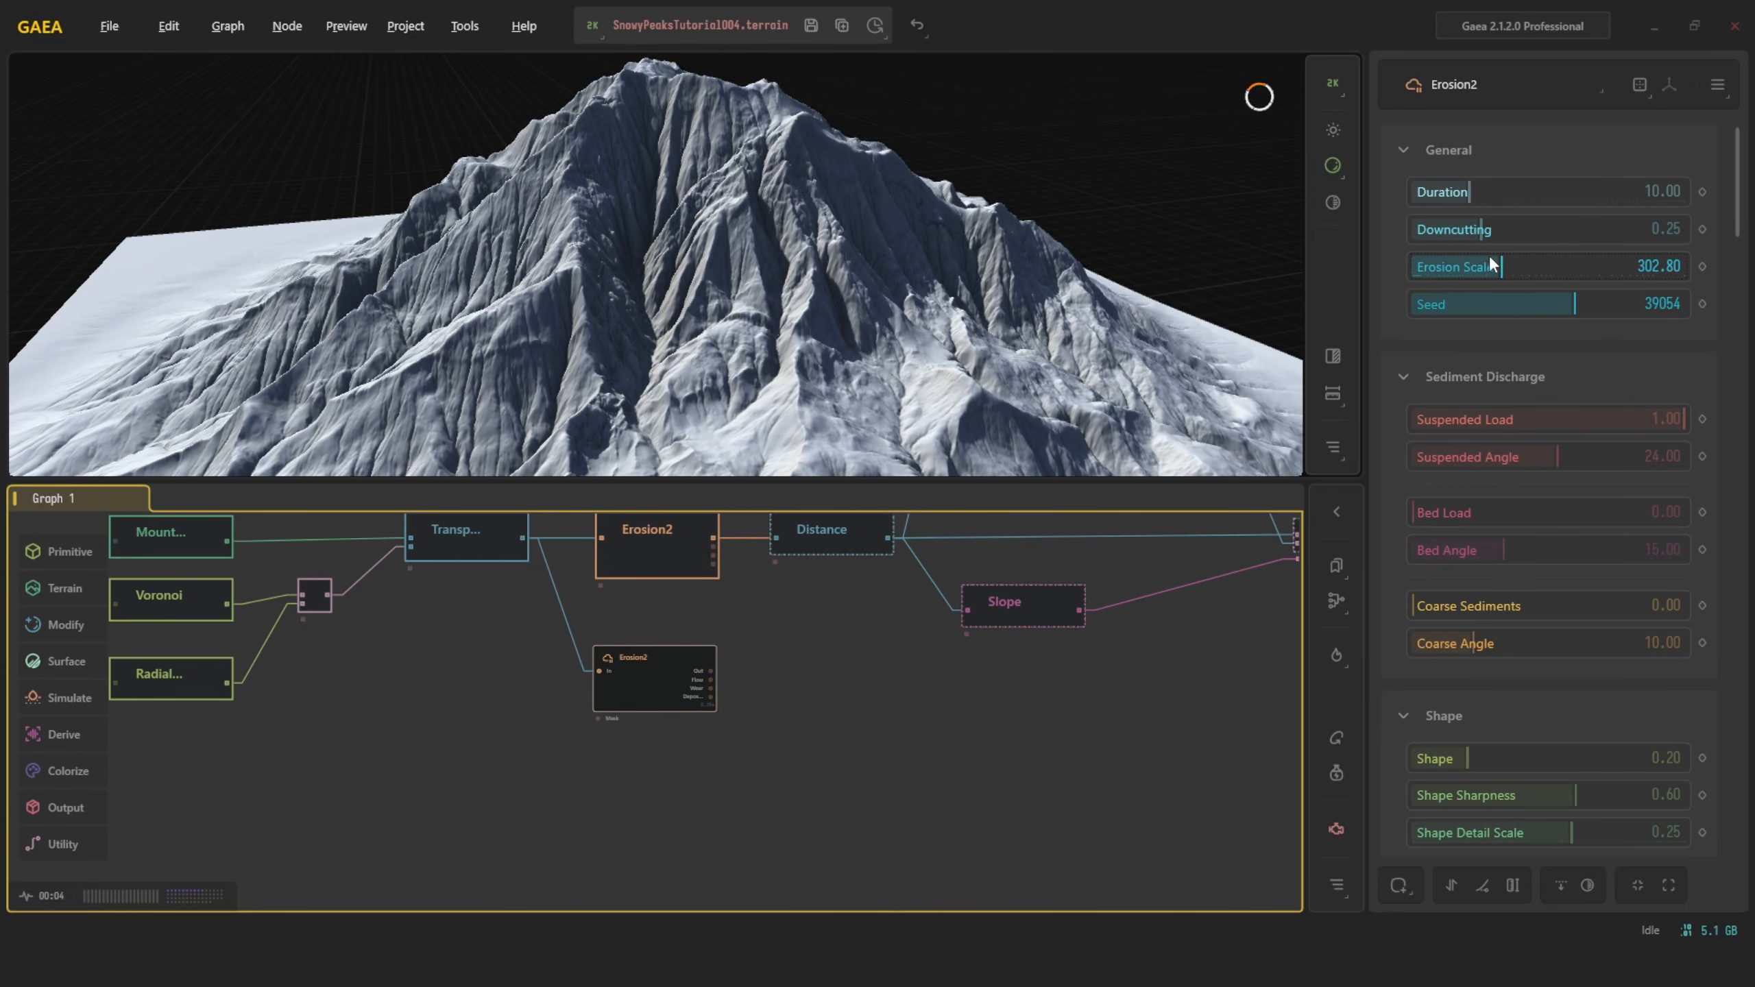
left_click_drag(1508, 266, 1496, 266)
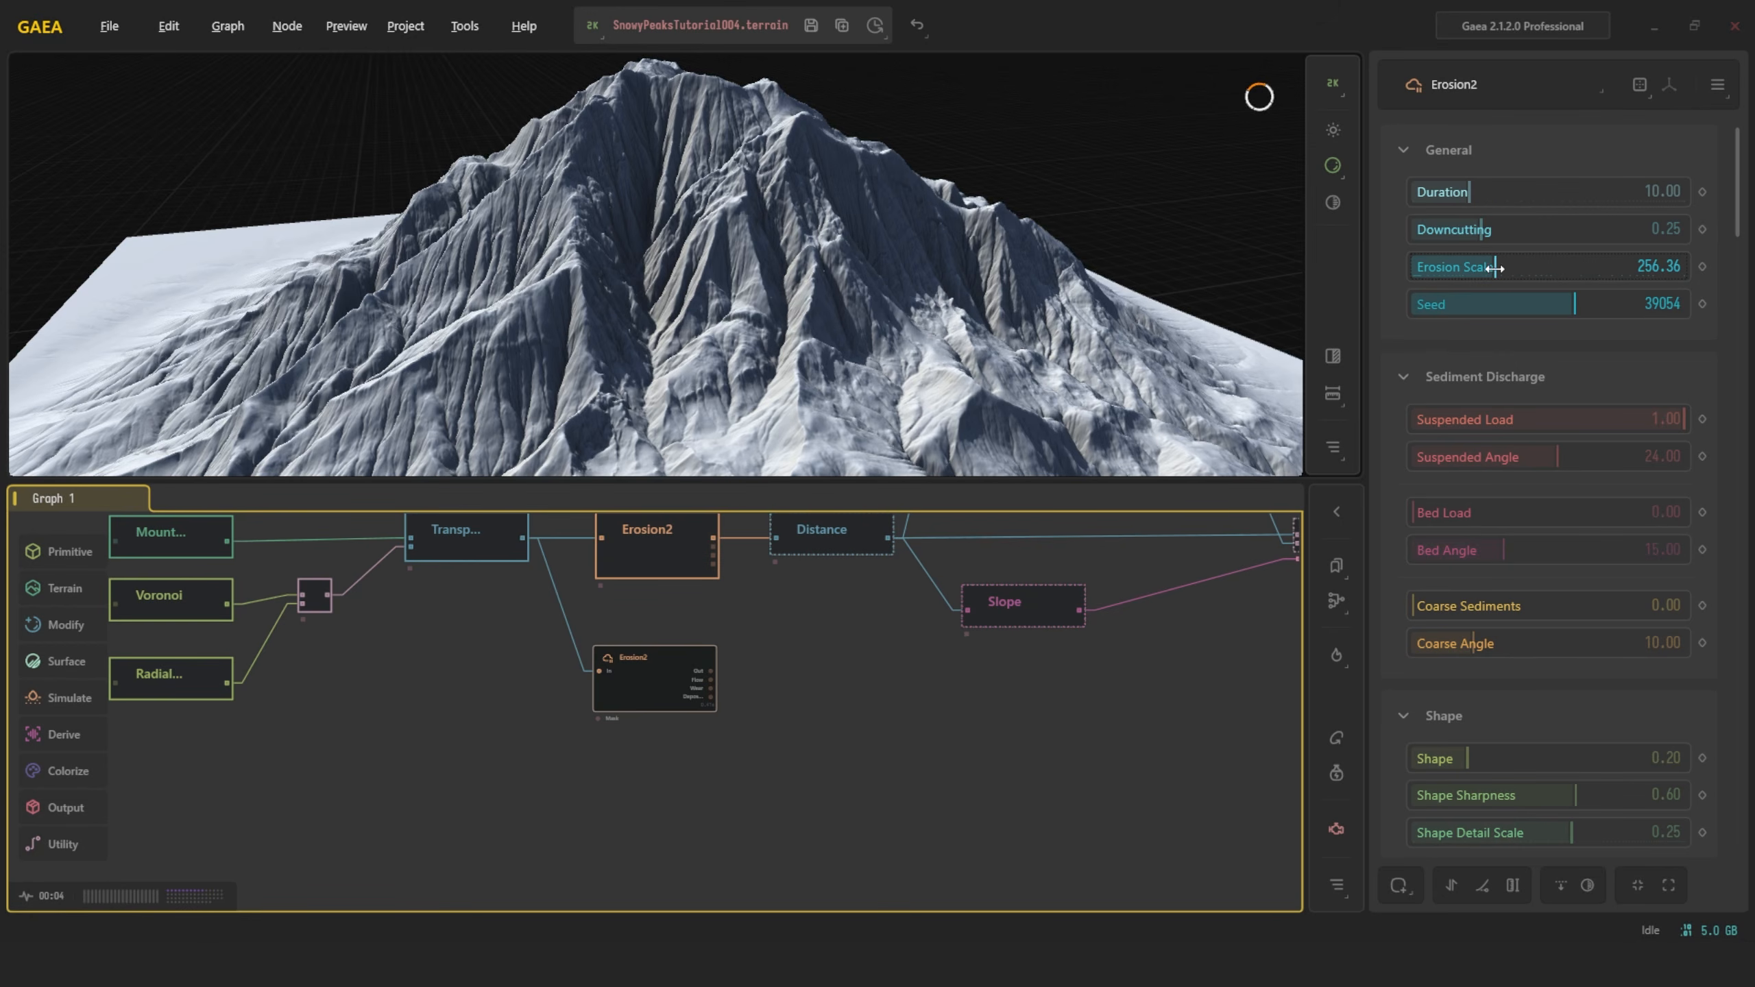
left_click_drag(1495, 267, 1487, 267)
scroll(691, 259, "up", 5)
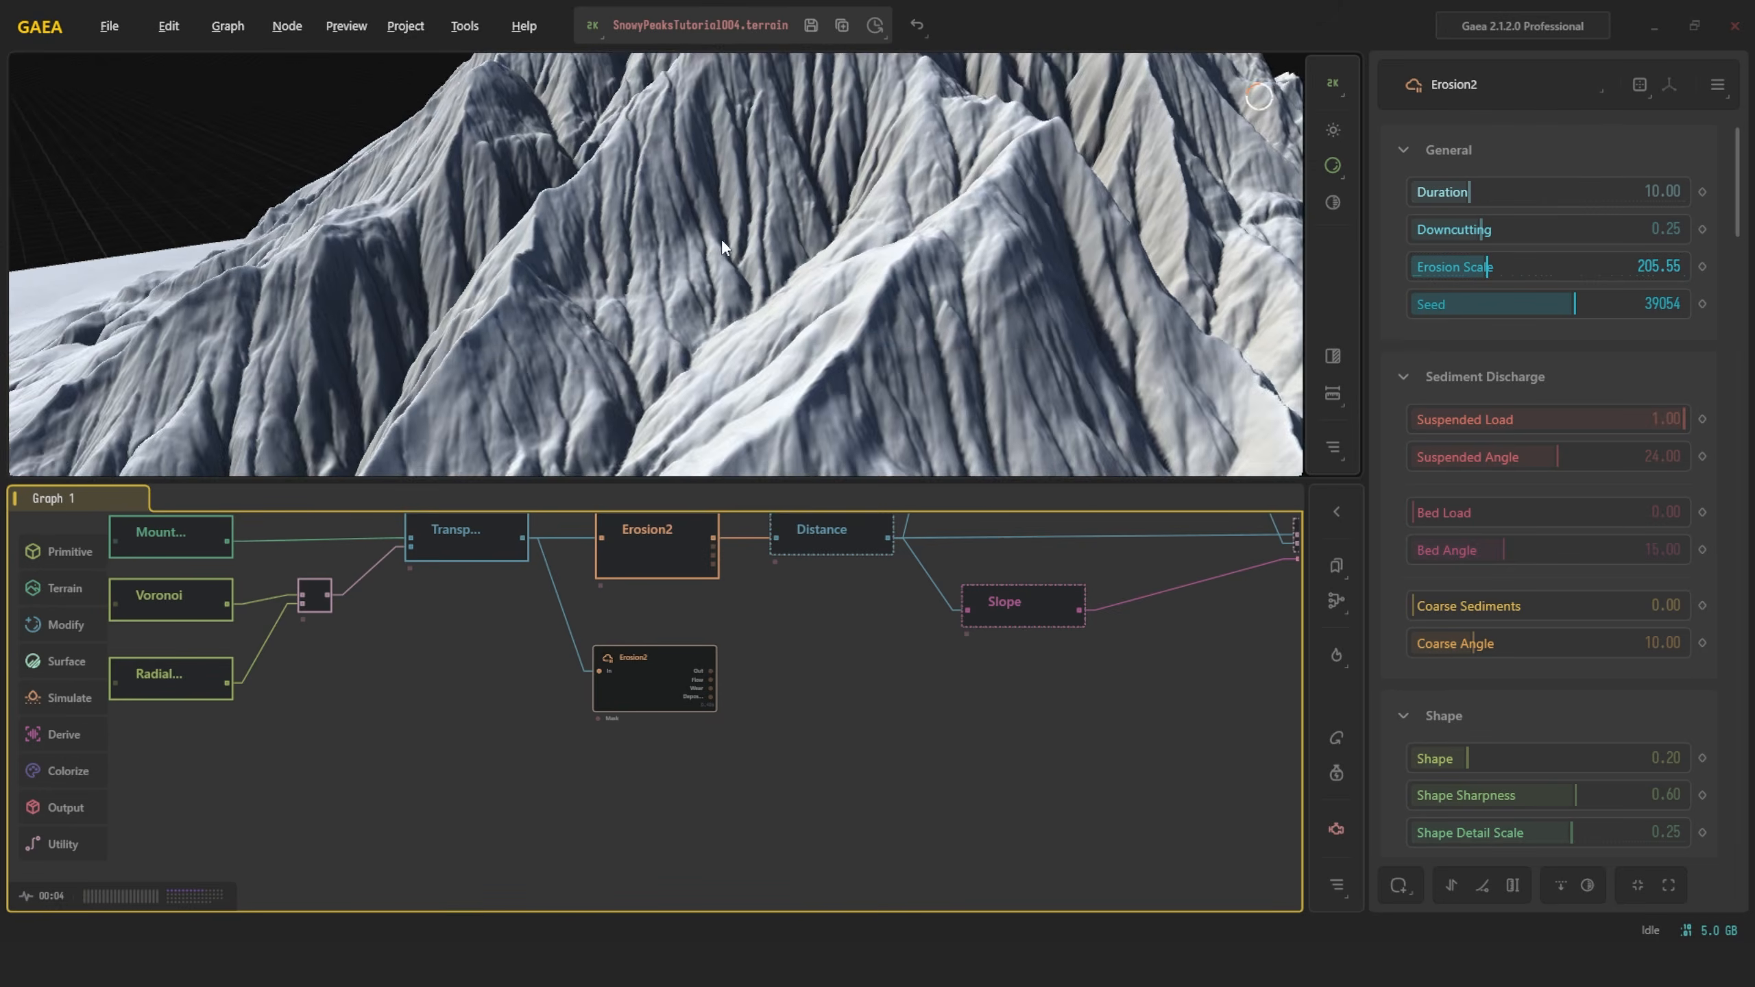
scroll(721, 251, "down", 5)
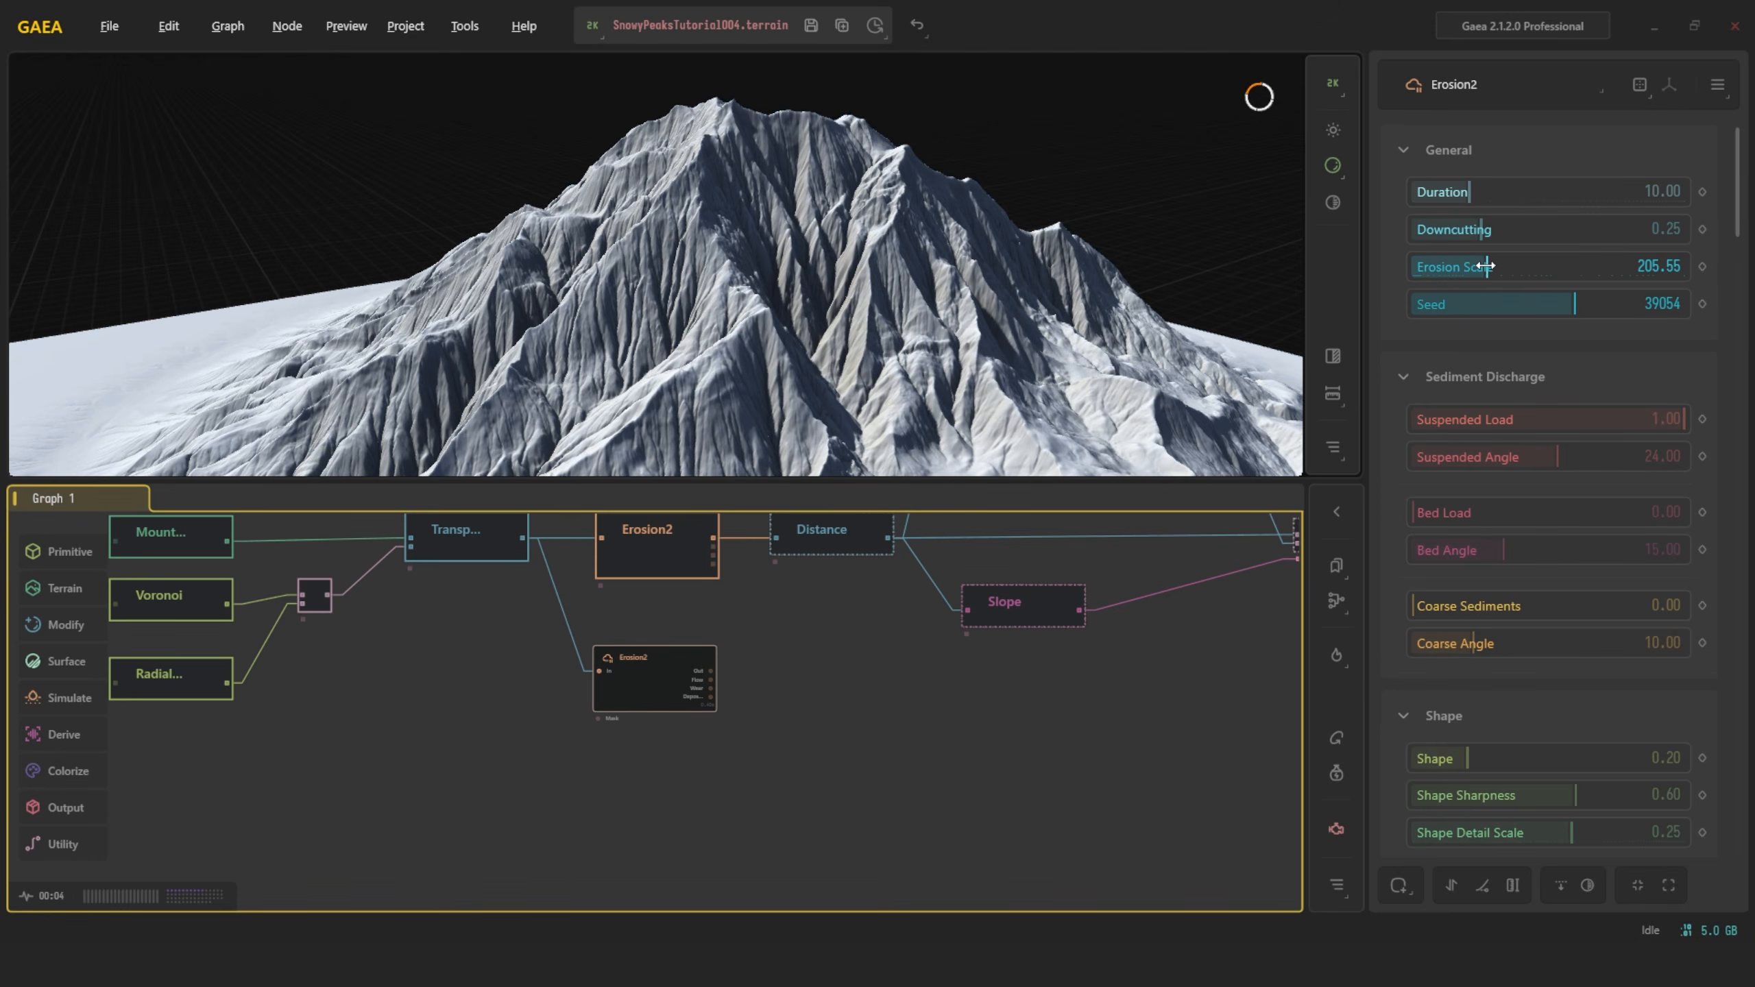
Test Erosion Scale at 81.66 and Downcutting at 0.09, and set them to 288.85 and 0.25 on the new Erosion2 node
left_click_drag(1486, 266, 1442, 229)
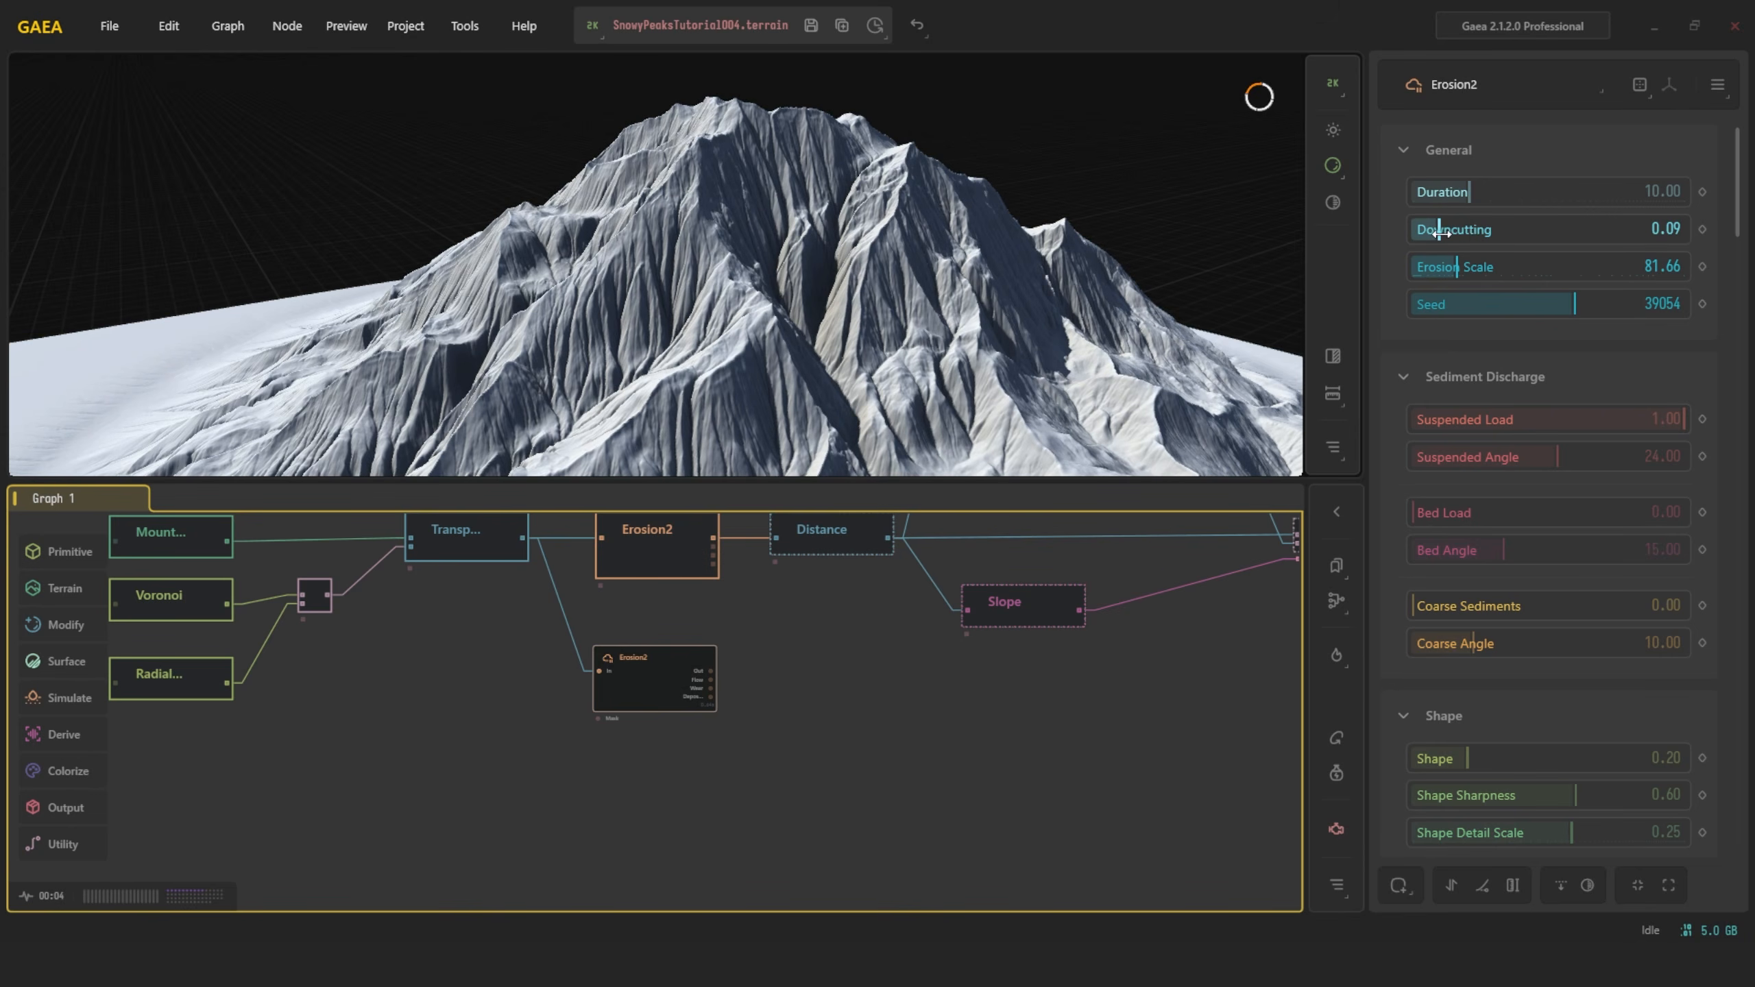
left_click_drag(1465, 229, 1500, 269)
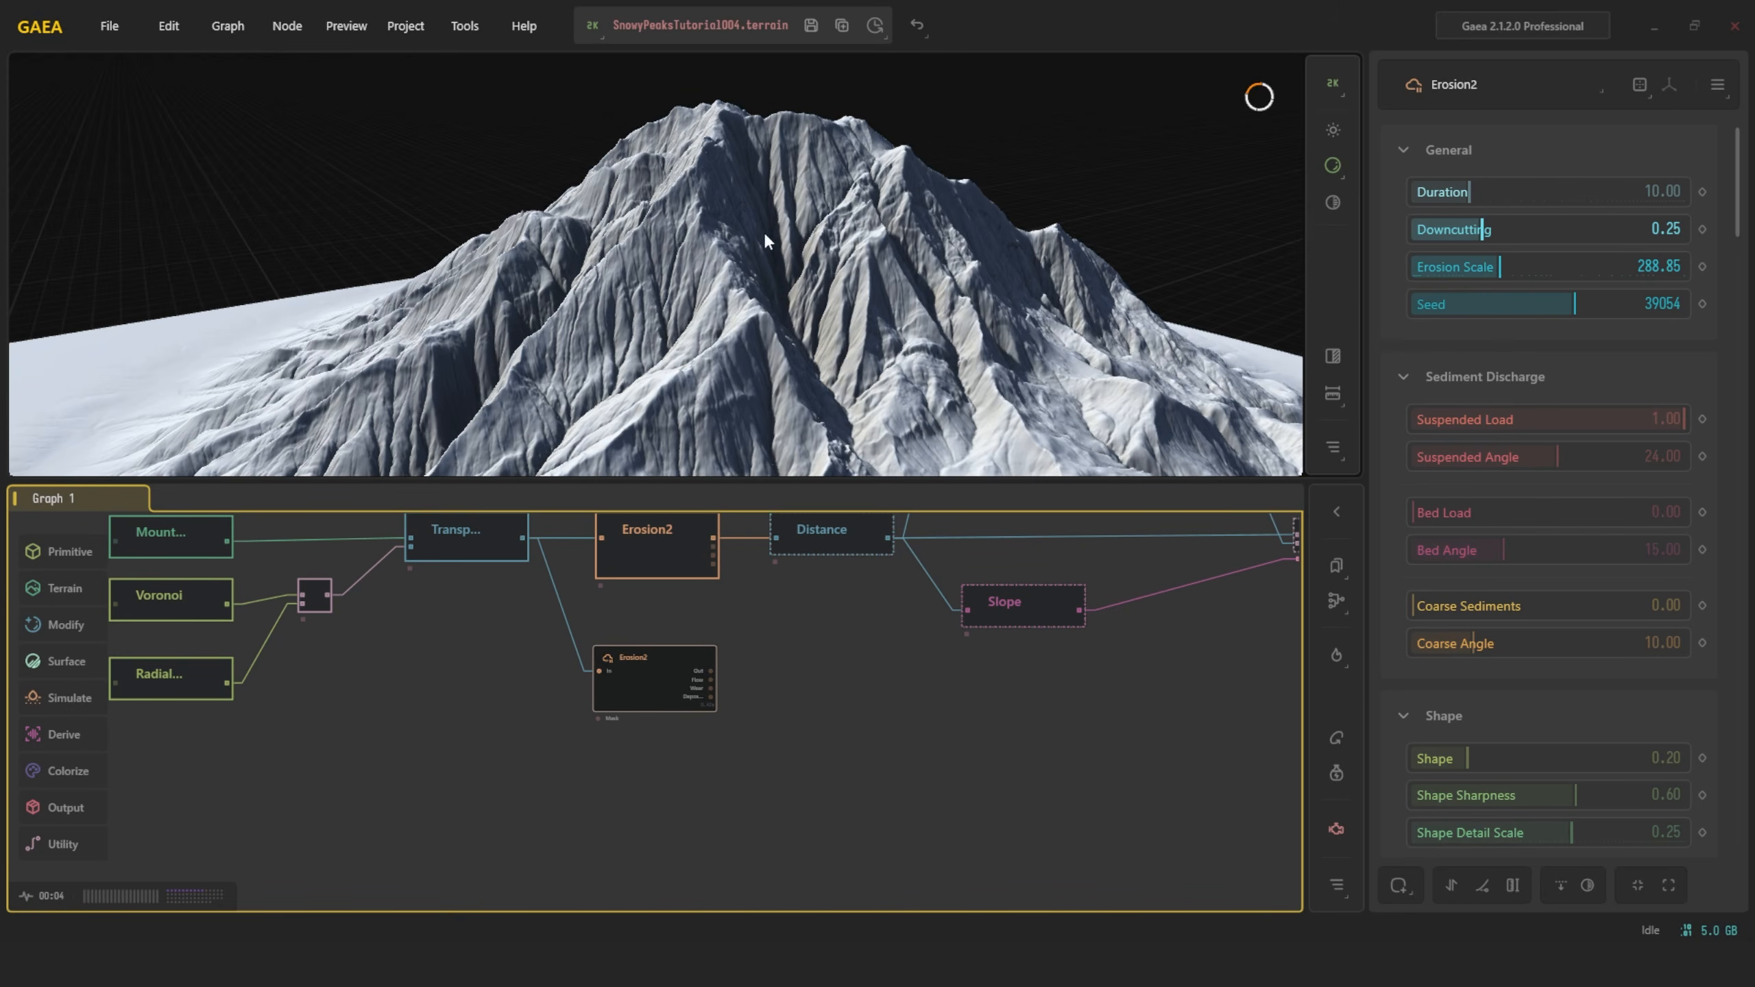
mouse_move(893, 236)
left_mouse_down()
mouse_move(924, 191)
mouse_move(969, 212)
mouse_move(911, 209)
mouse_move(926, 210)
left_mouse_up()
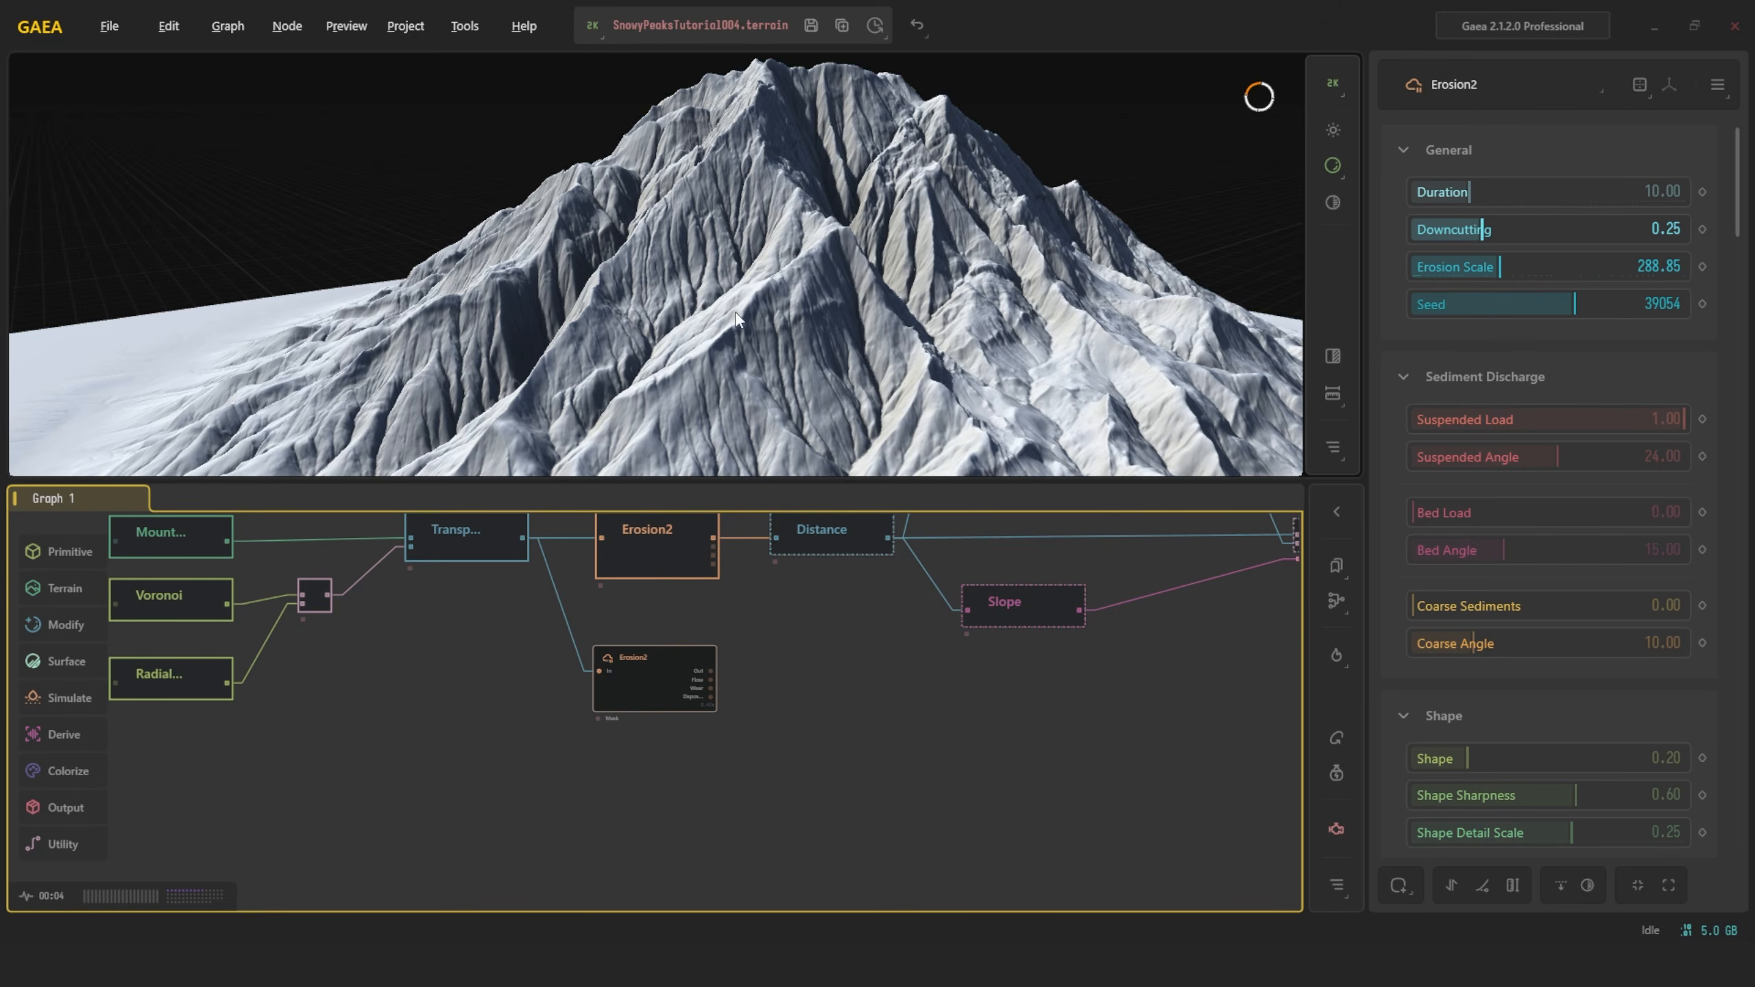
Test the new Erosion2 node's Suspended Load at 0.08 on a close view of the slopes, and restore it to 1
left_click_drag(735, 297, 745, 324)
scroll(744, 320, "up", 5)
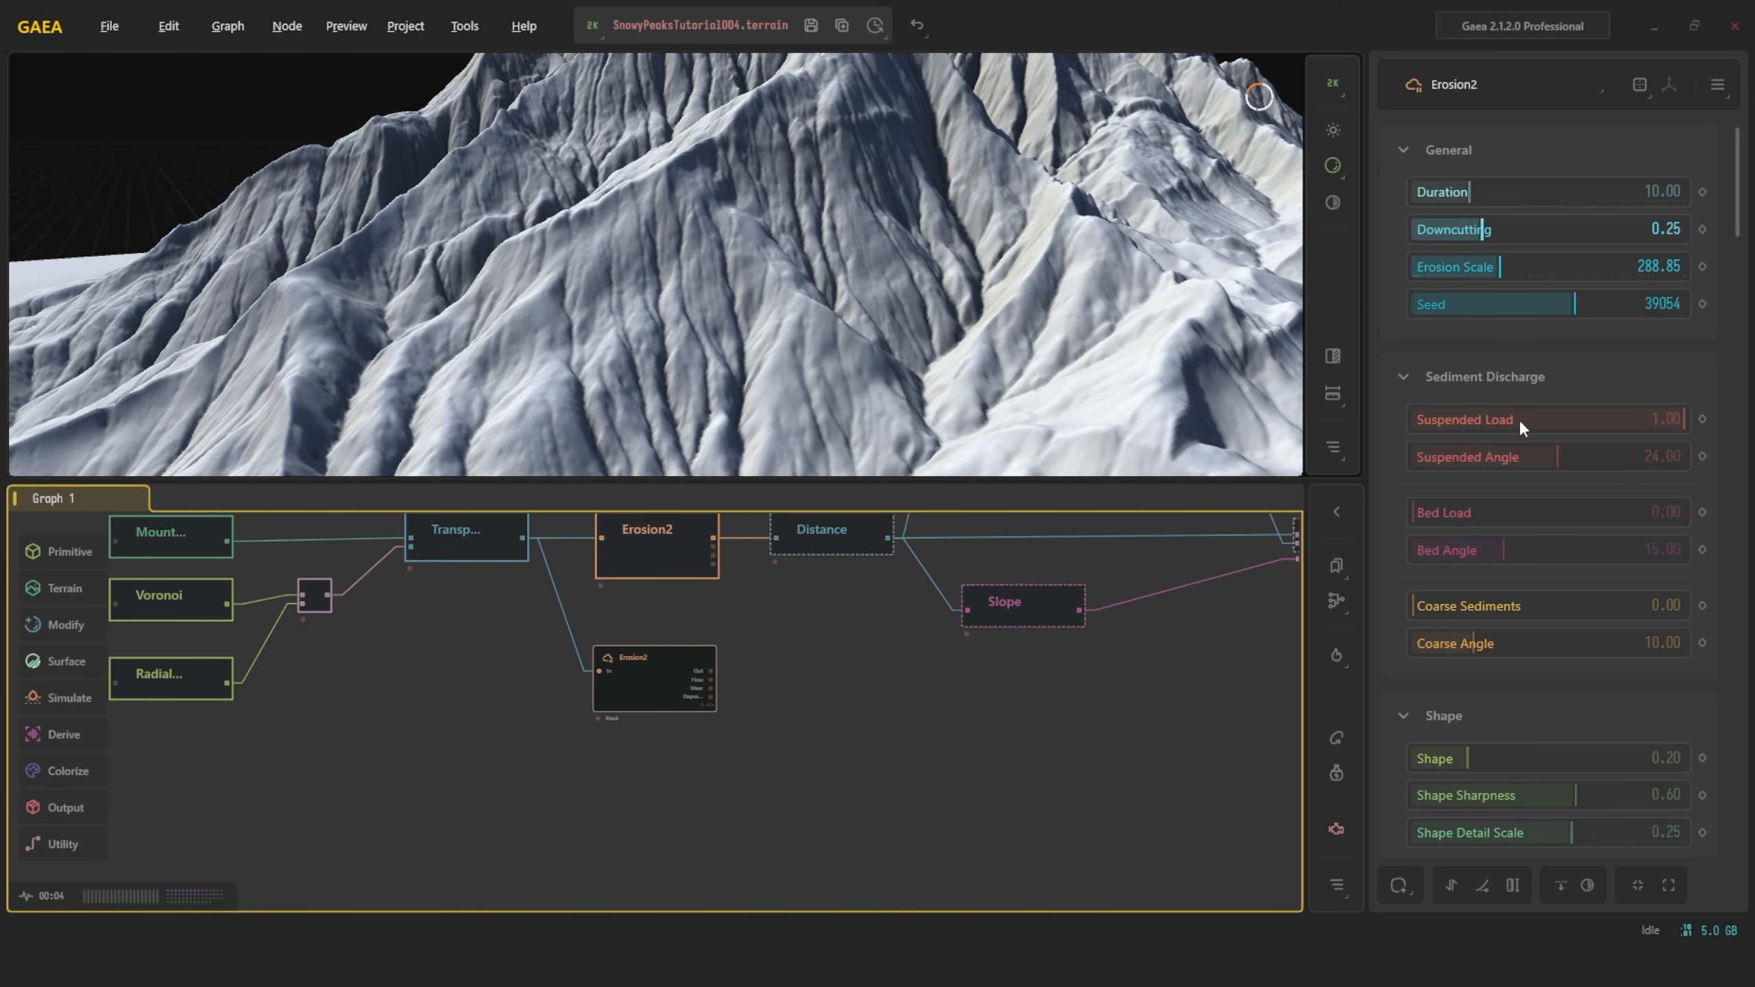
left_click_drag(1519, 420, 1464, 419)
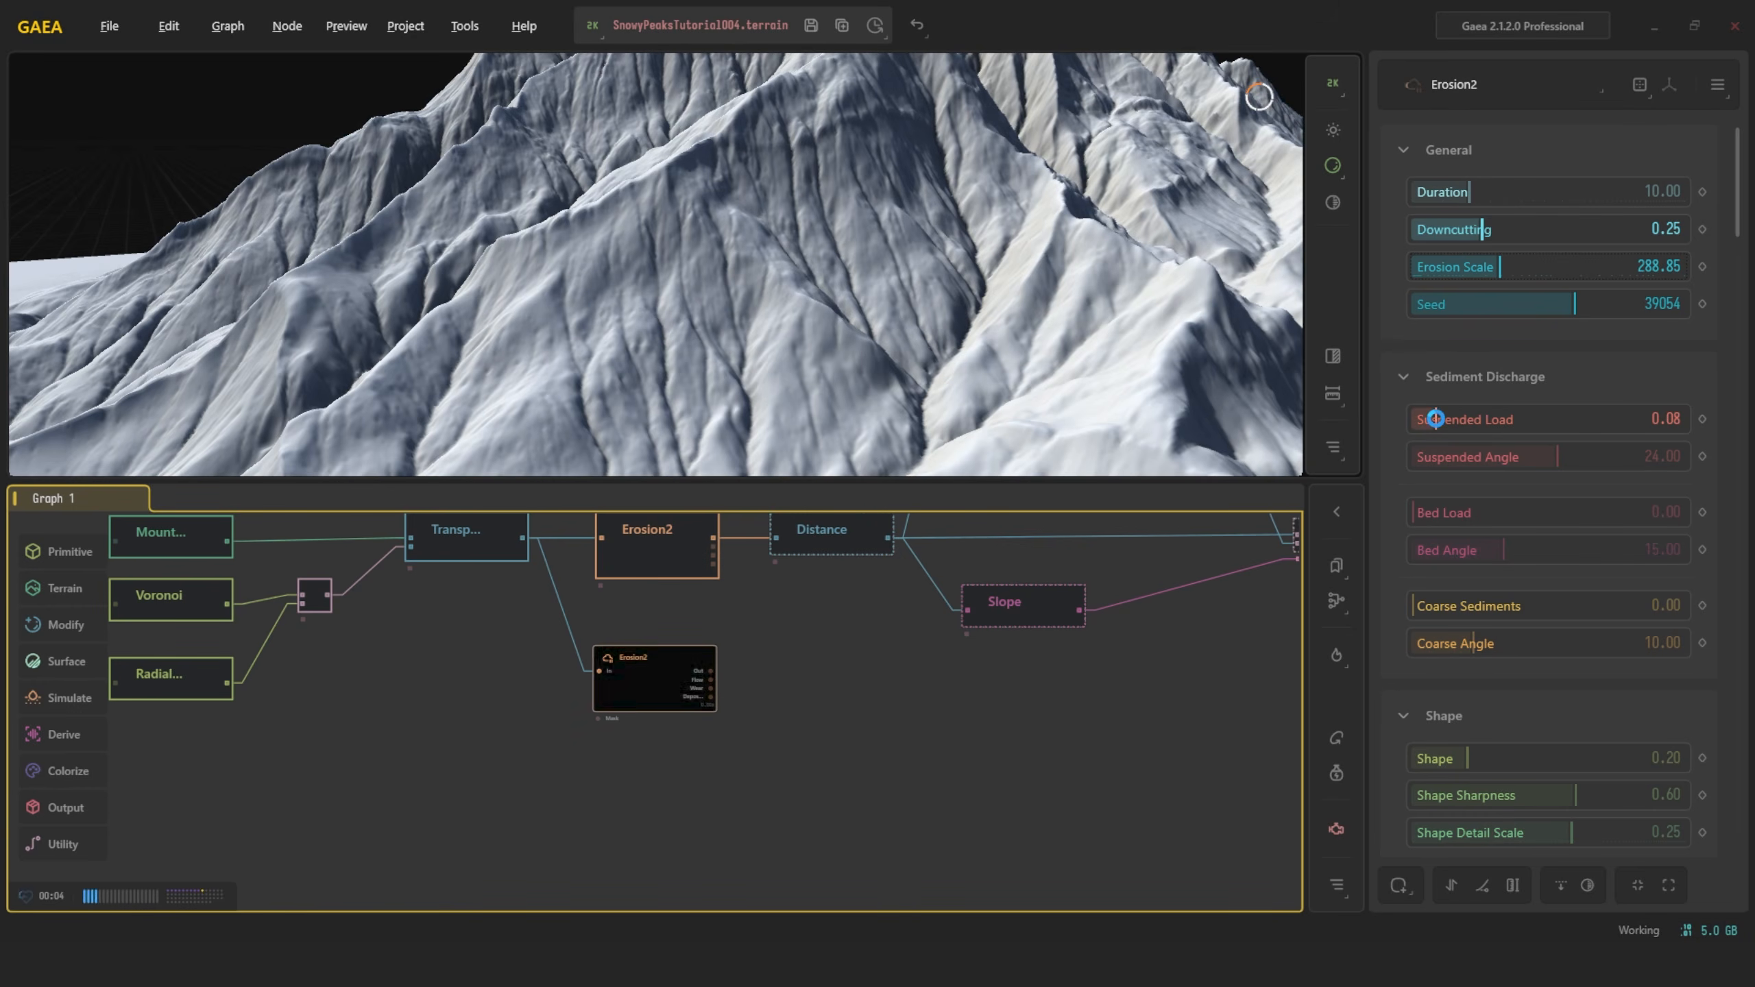
left_click_drag(1550, 425, 1685, 420)
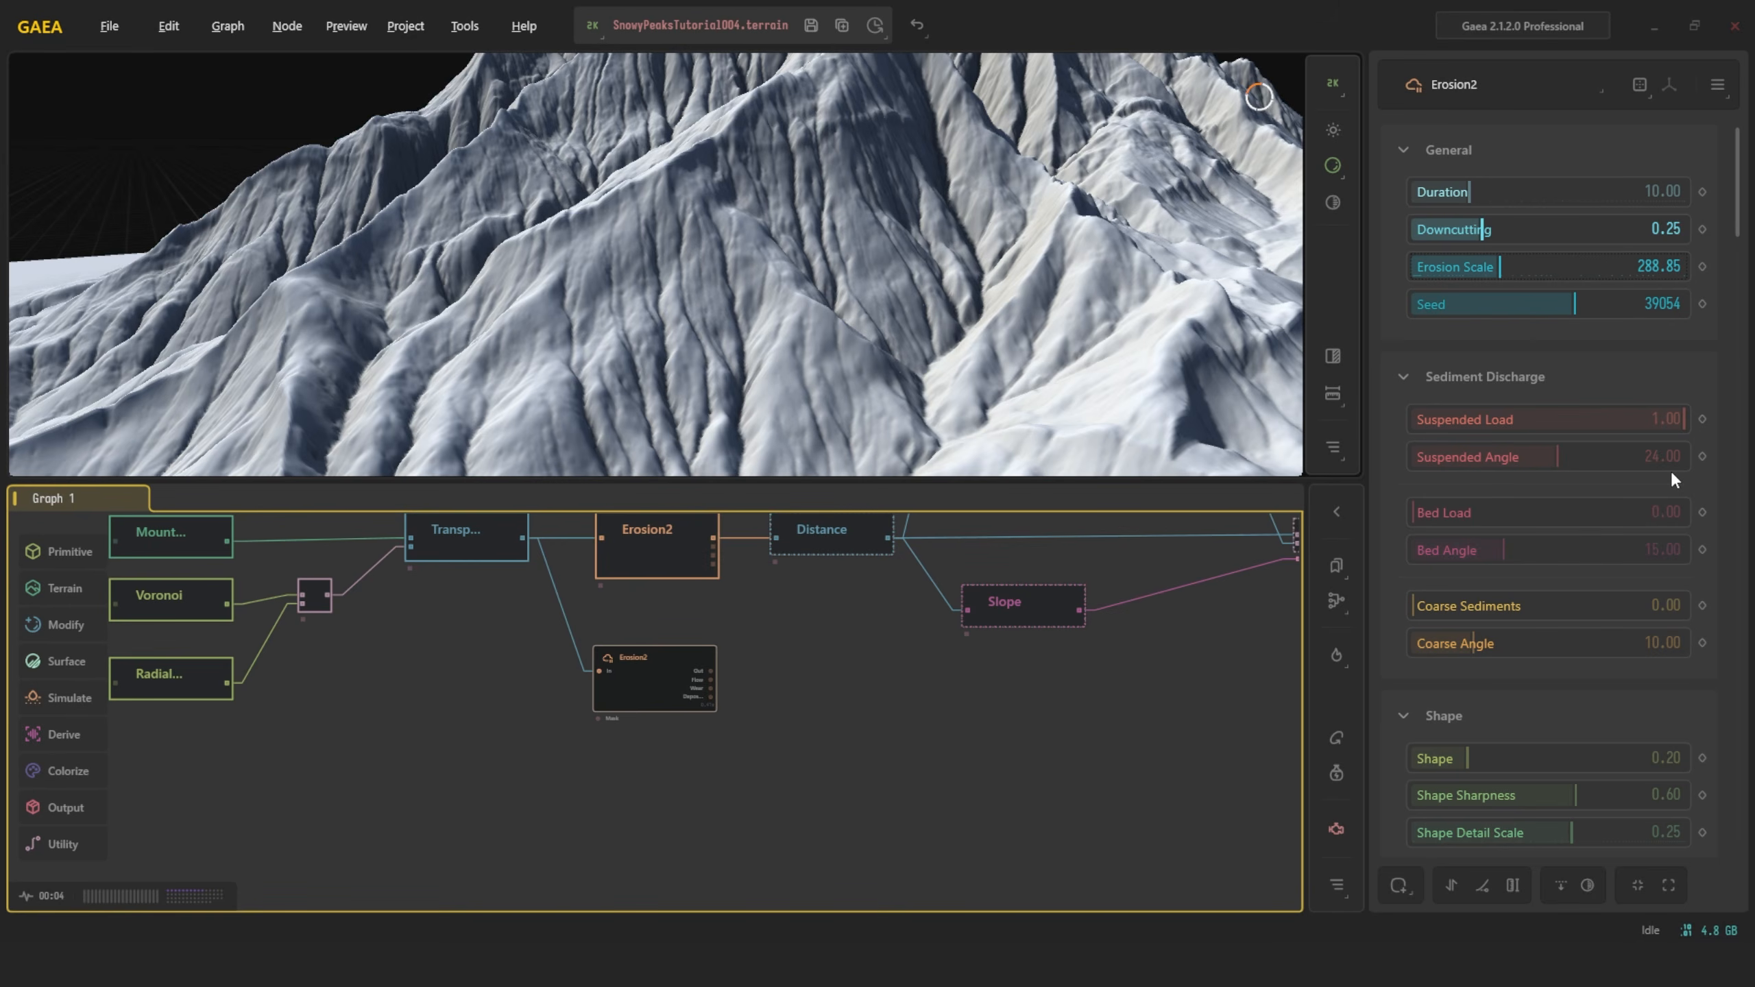
Try Suspended Angle at 4.68, 40.35, 1.03, 43.09 and 44.45, comparing the sediment on the slopes
left_click(1442, 458)
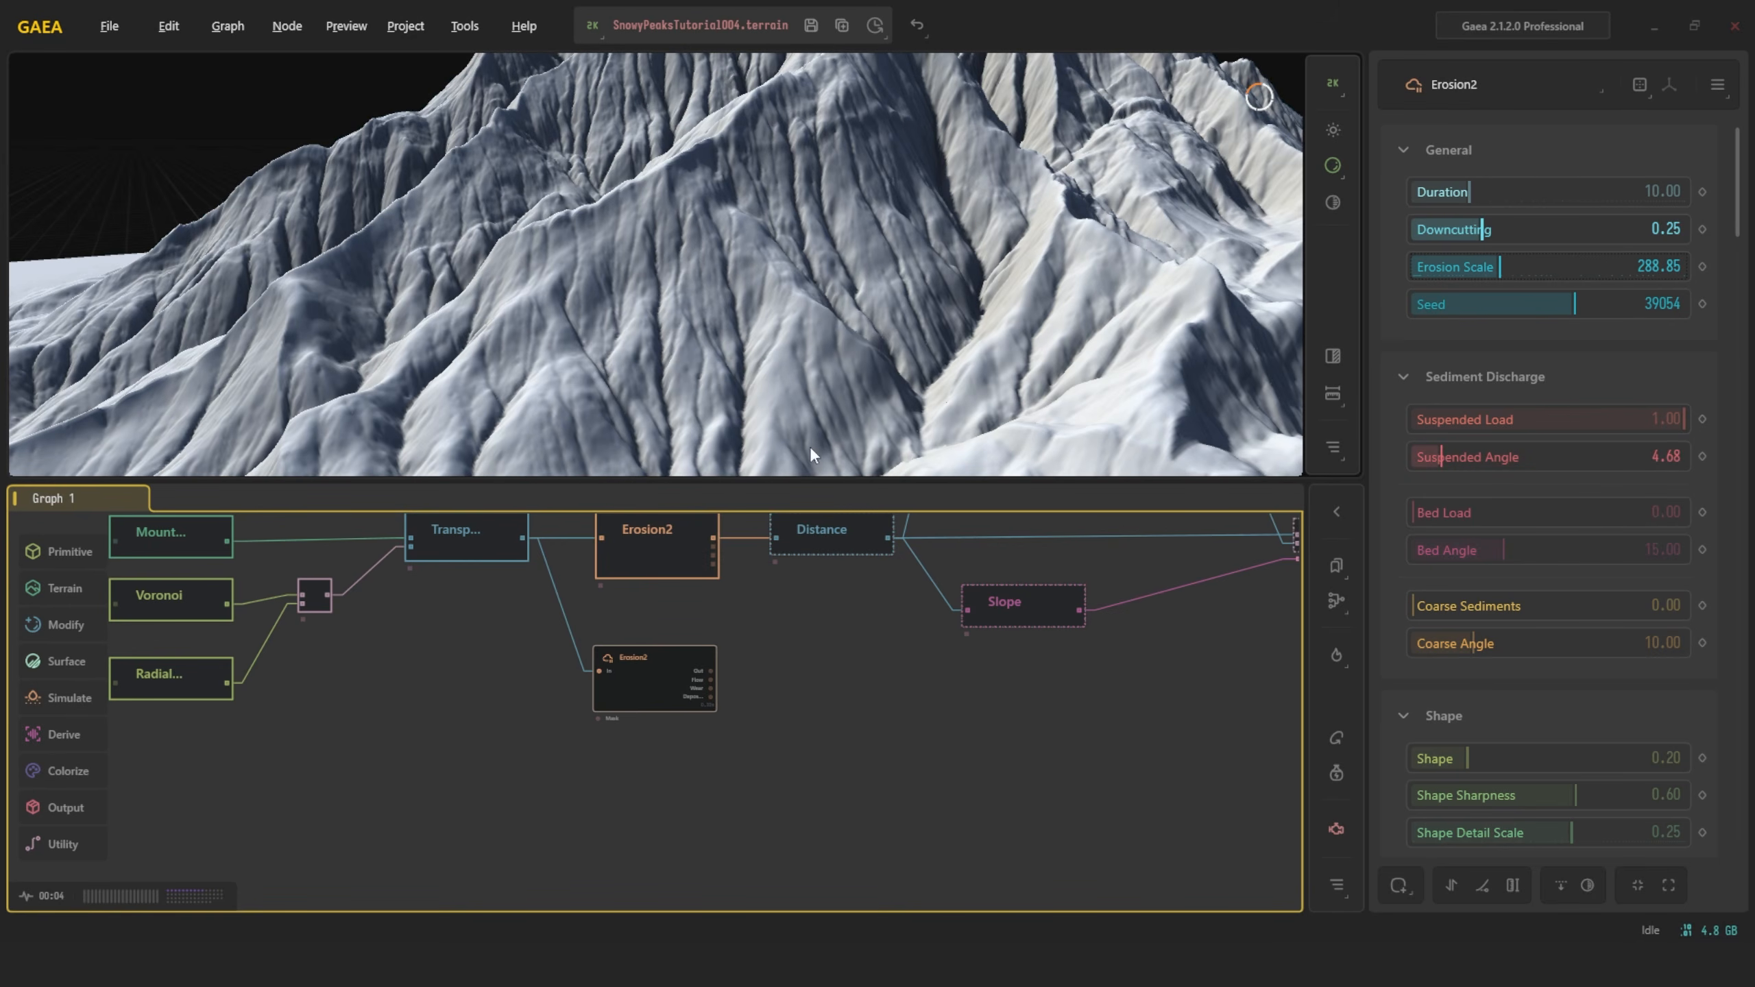
left_click_drag(786, 154, 788, 192)
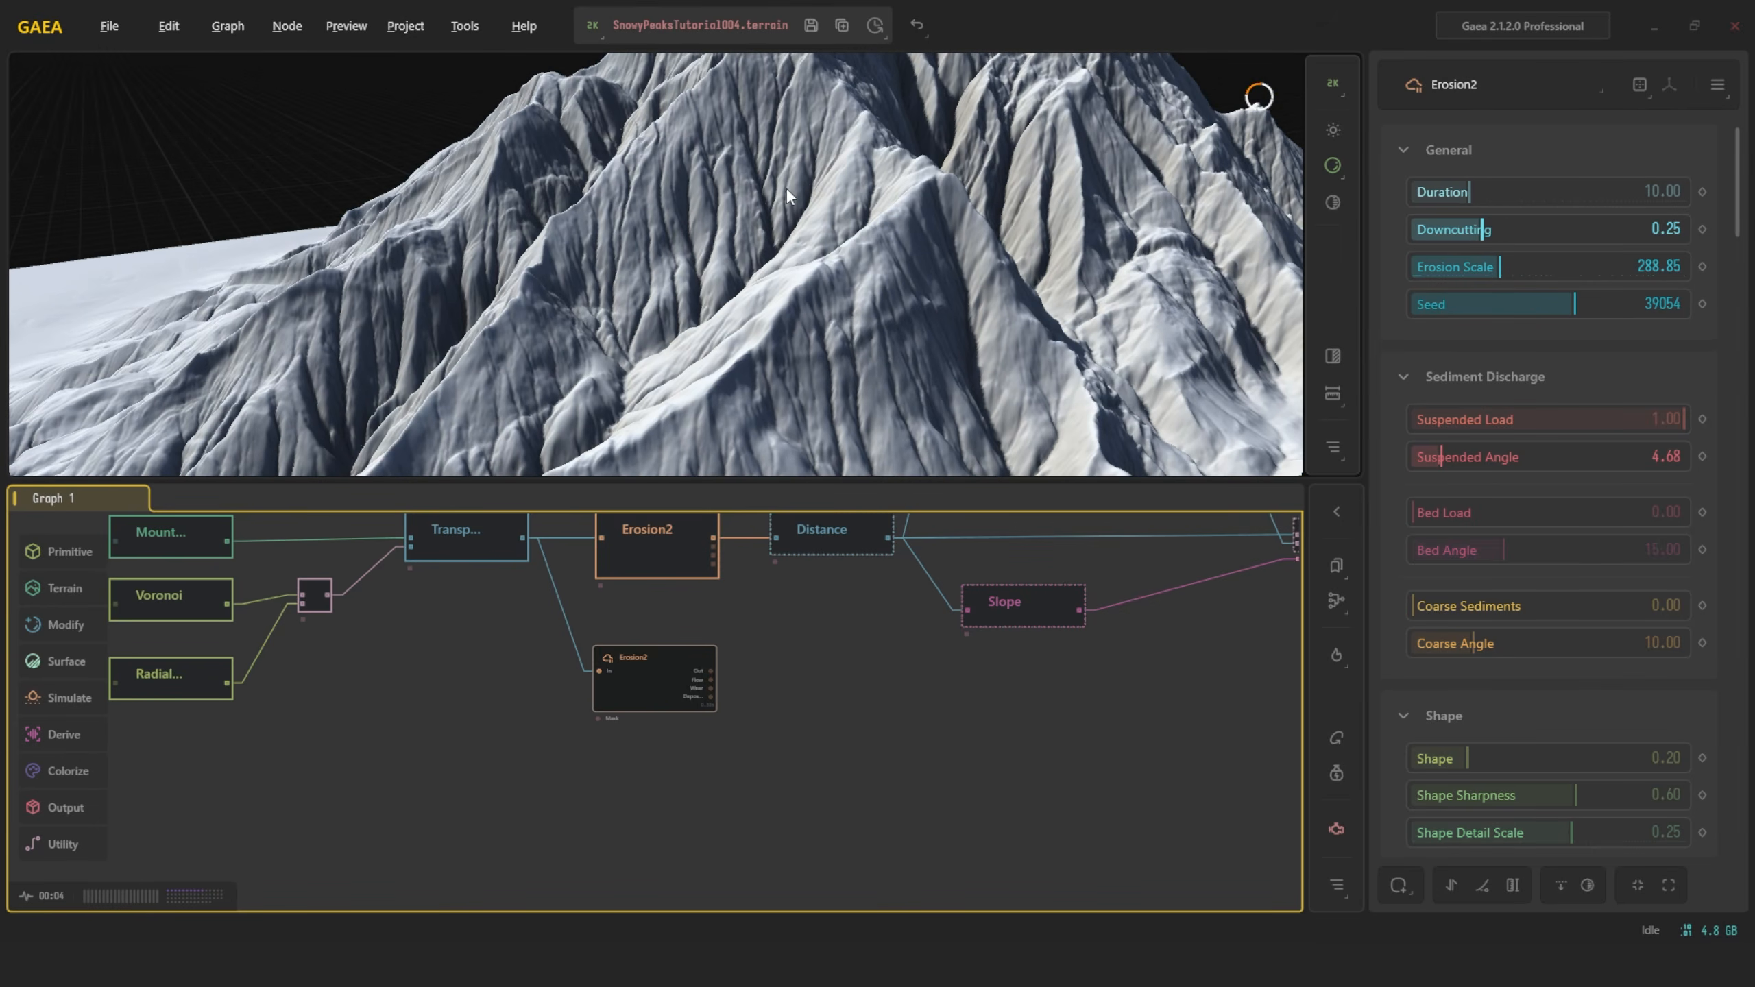
left_click(1656, 457)
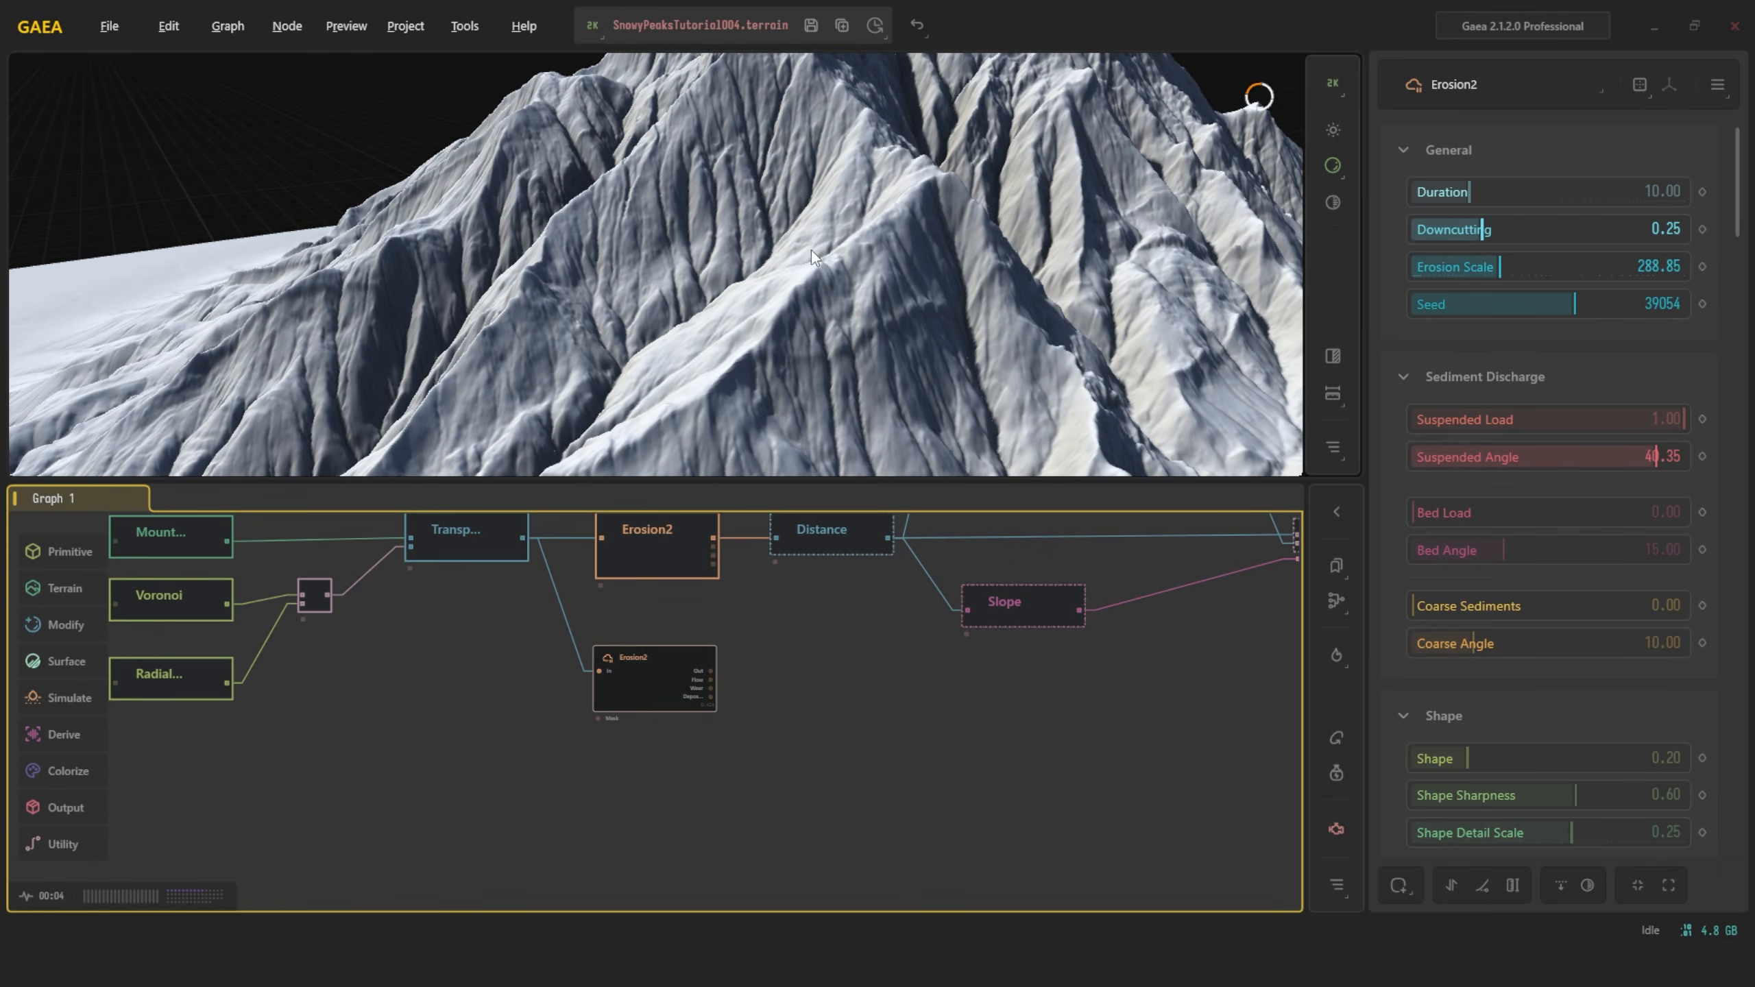
left_click_drag(812, 249, 713, 334)
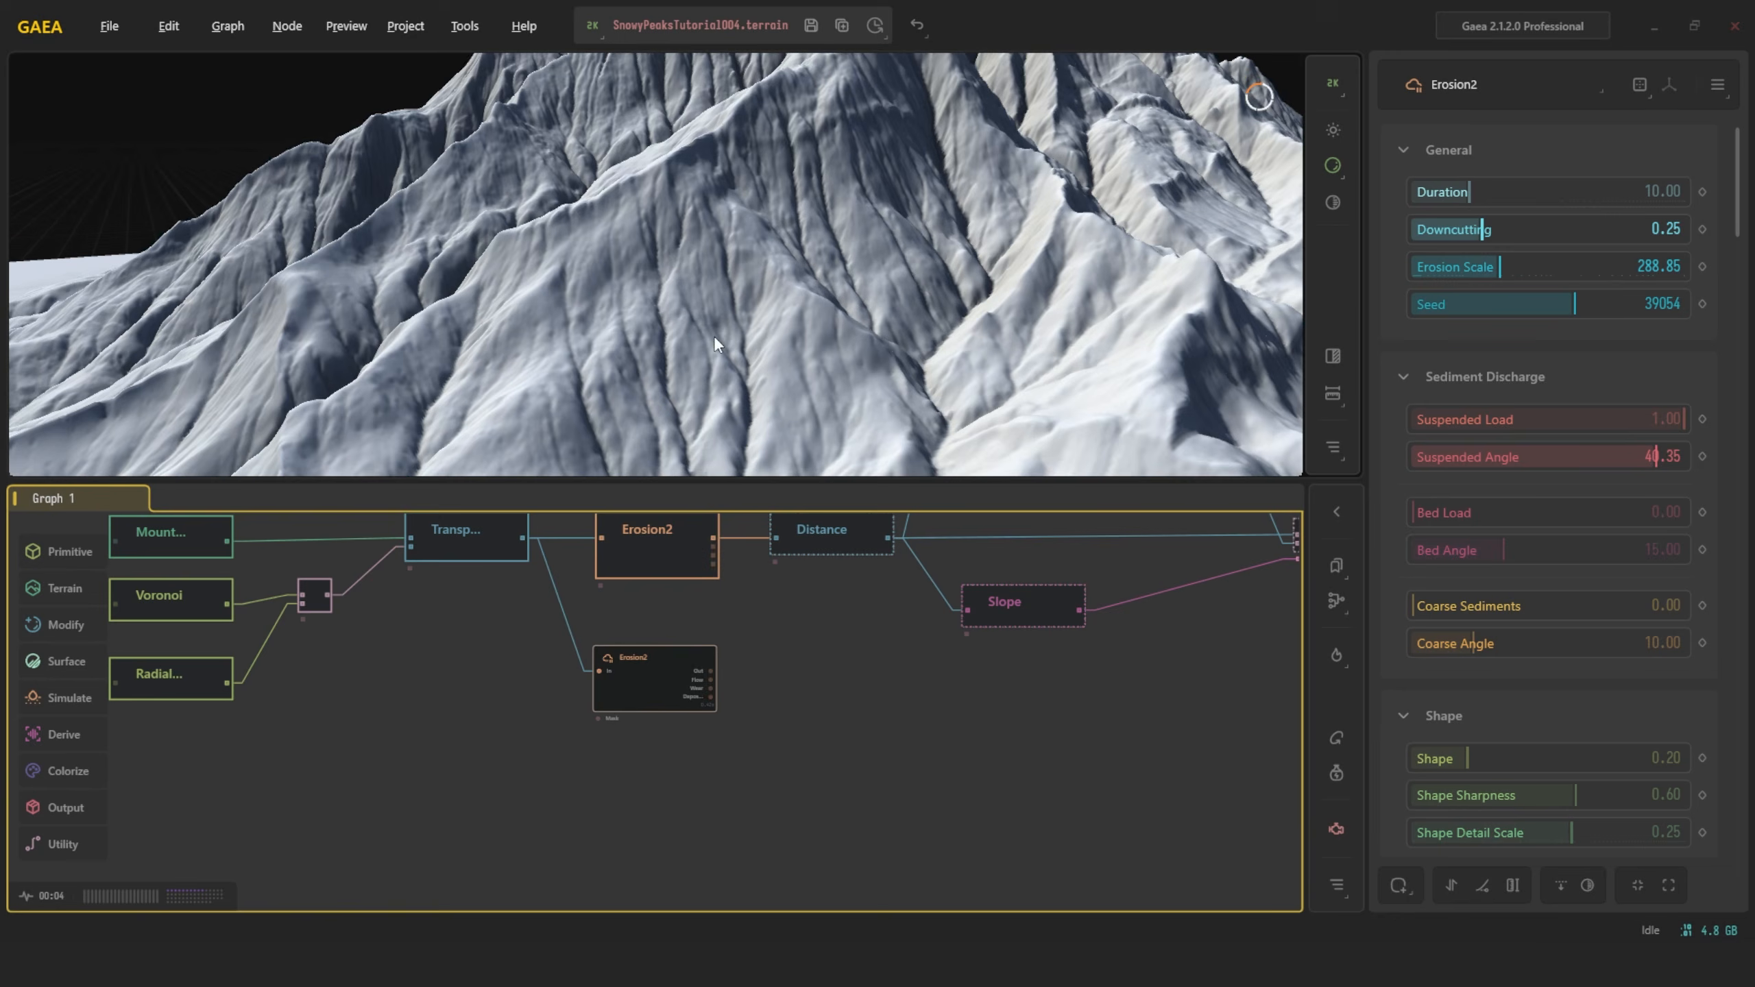
left_click(1418, 465)
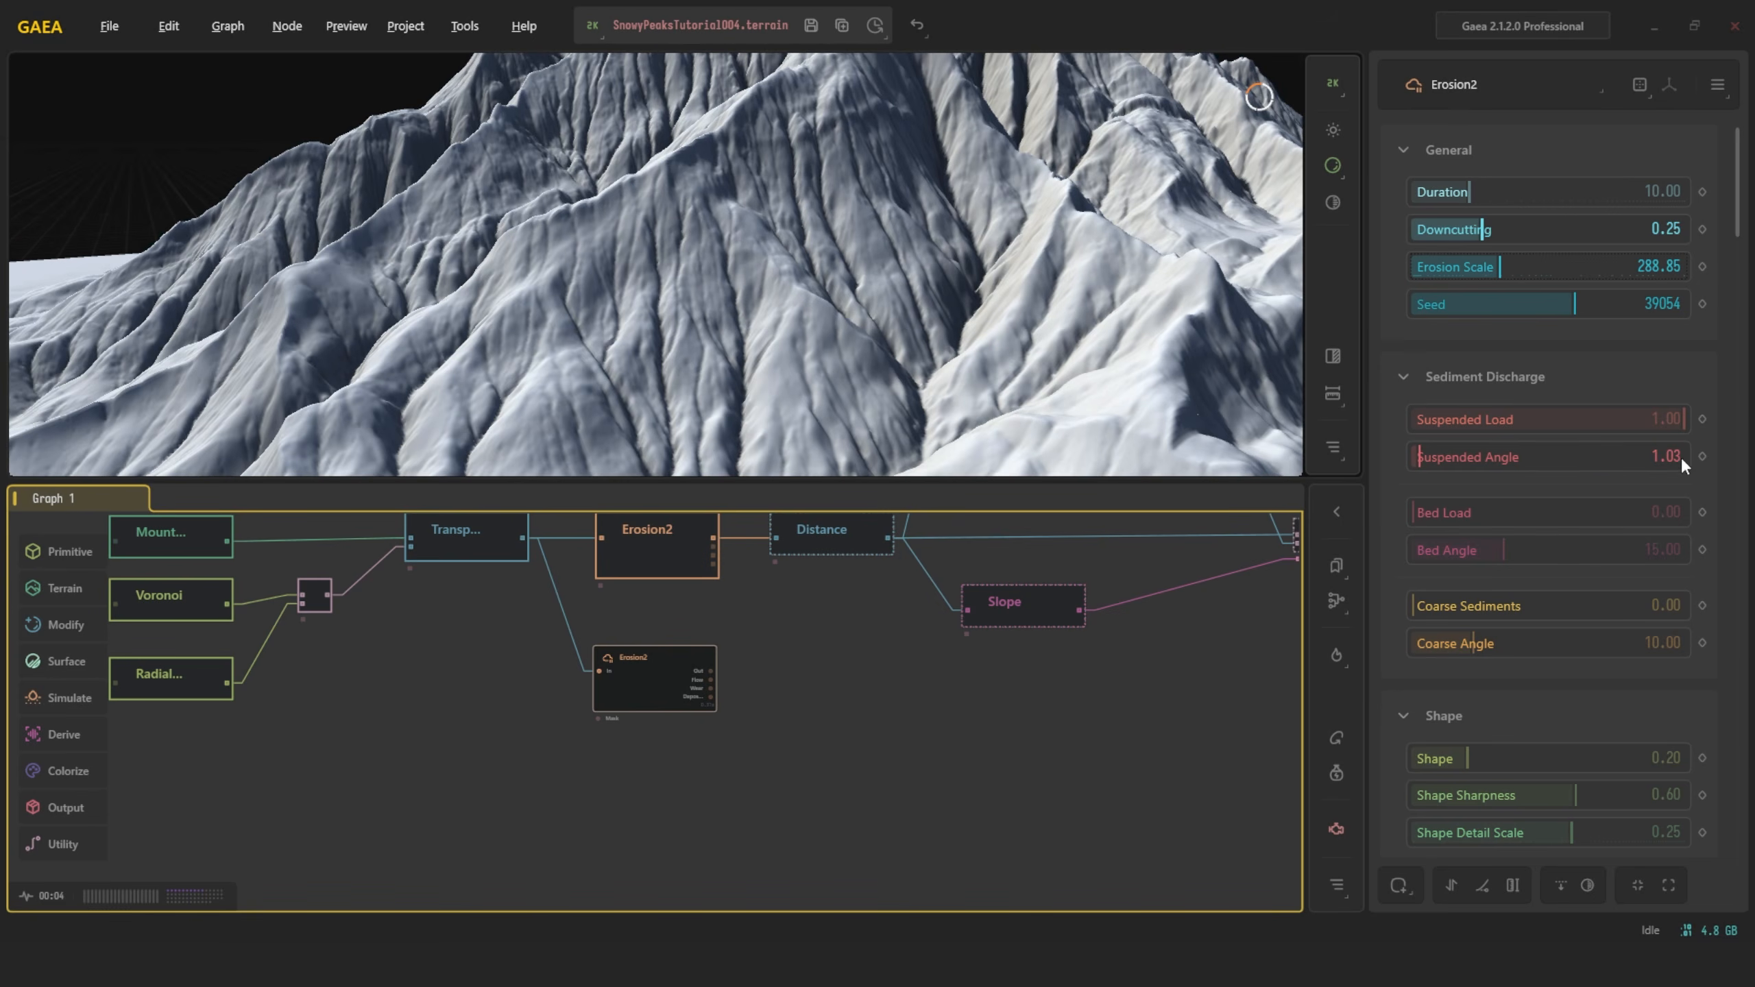
left_click(1673, 457)
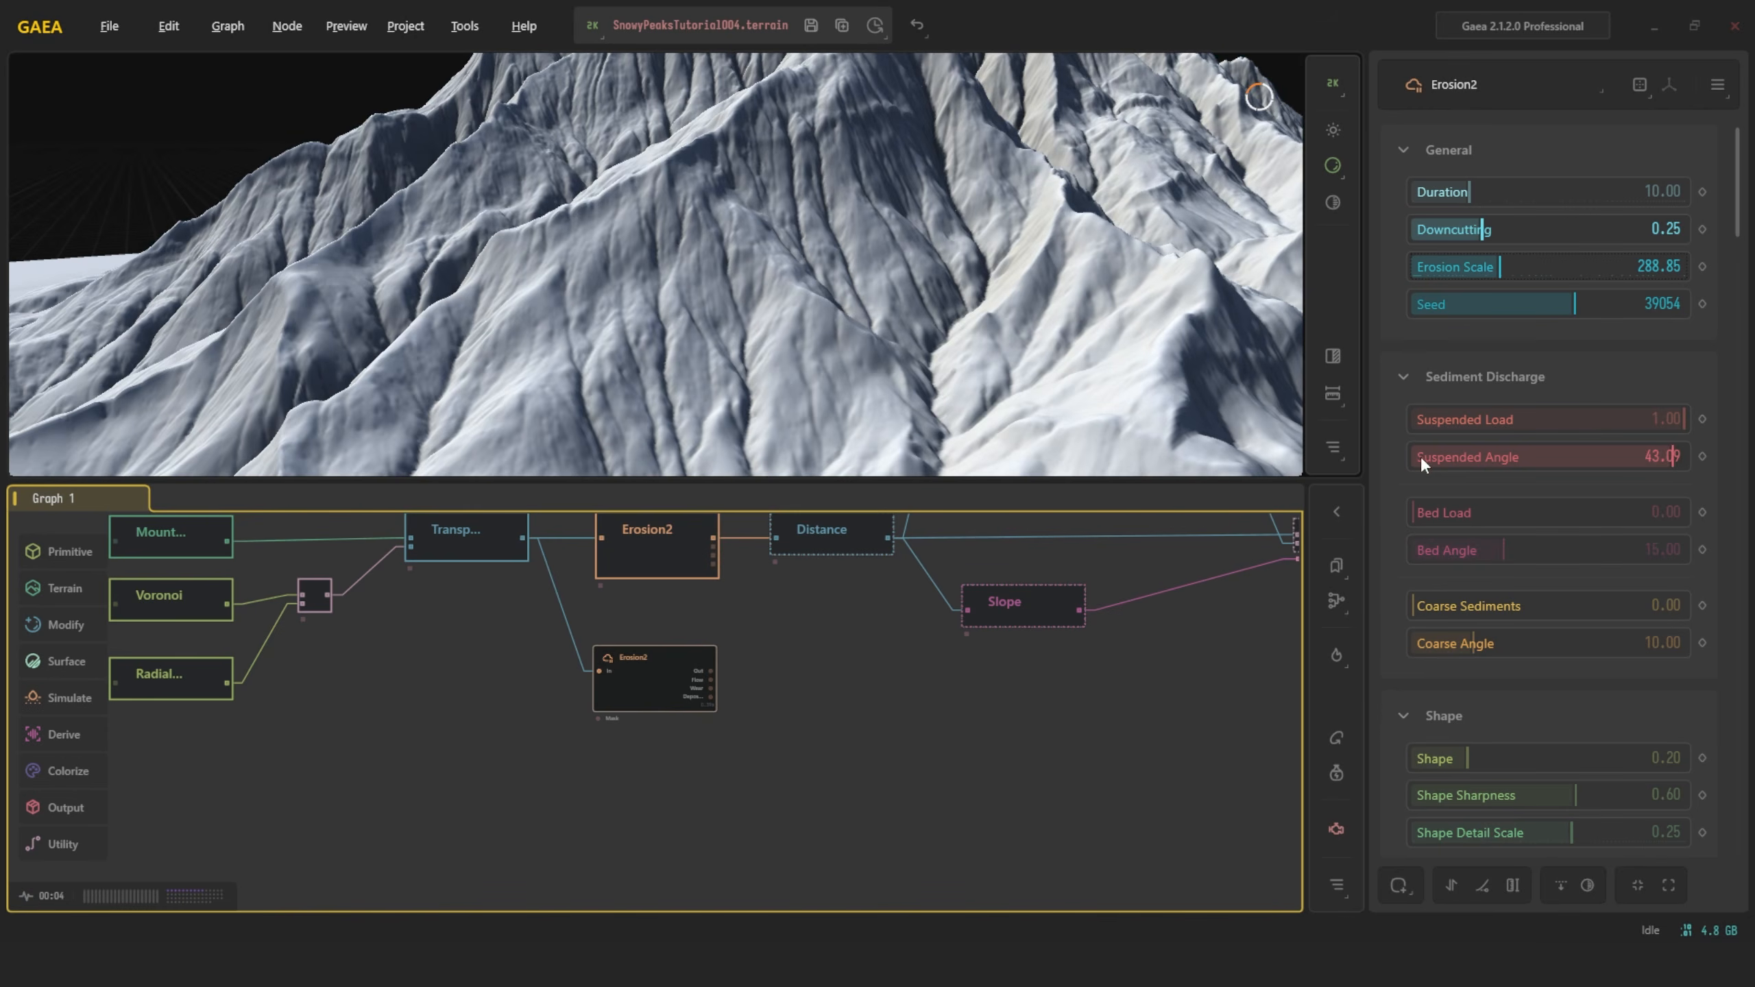
left_click(1419, 458)
left_click(1682, 457)
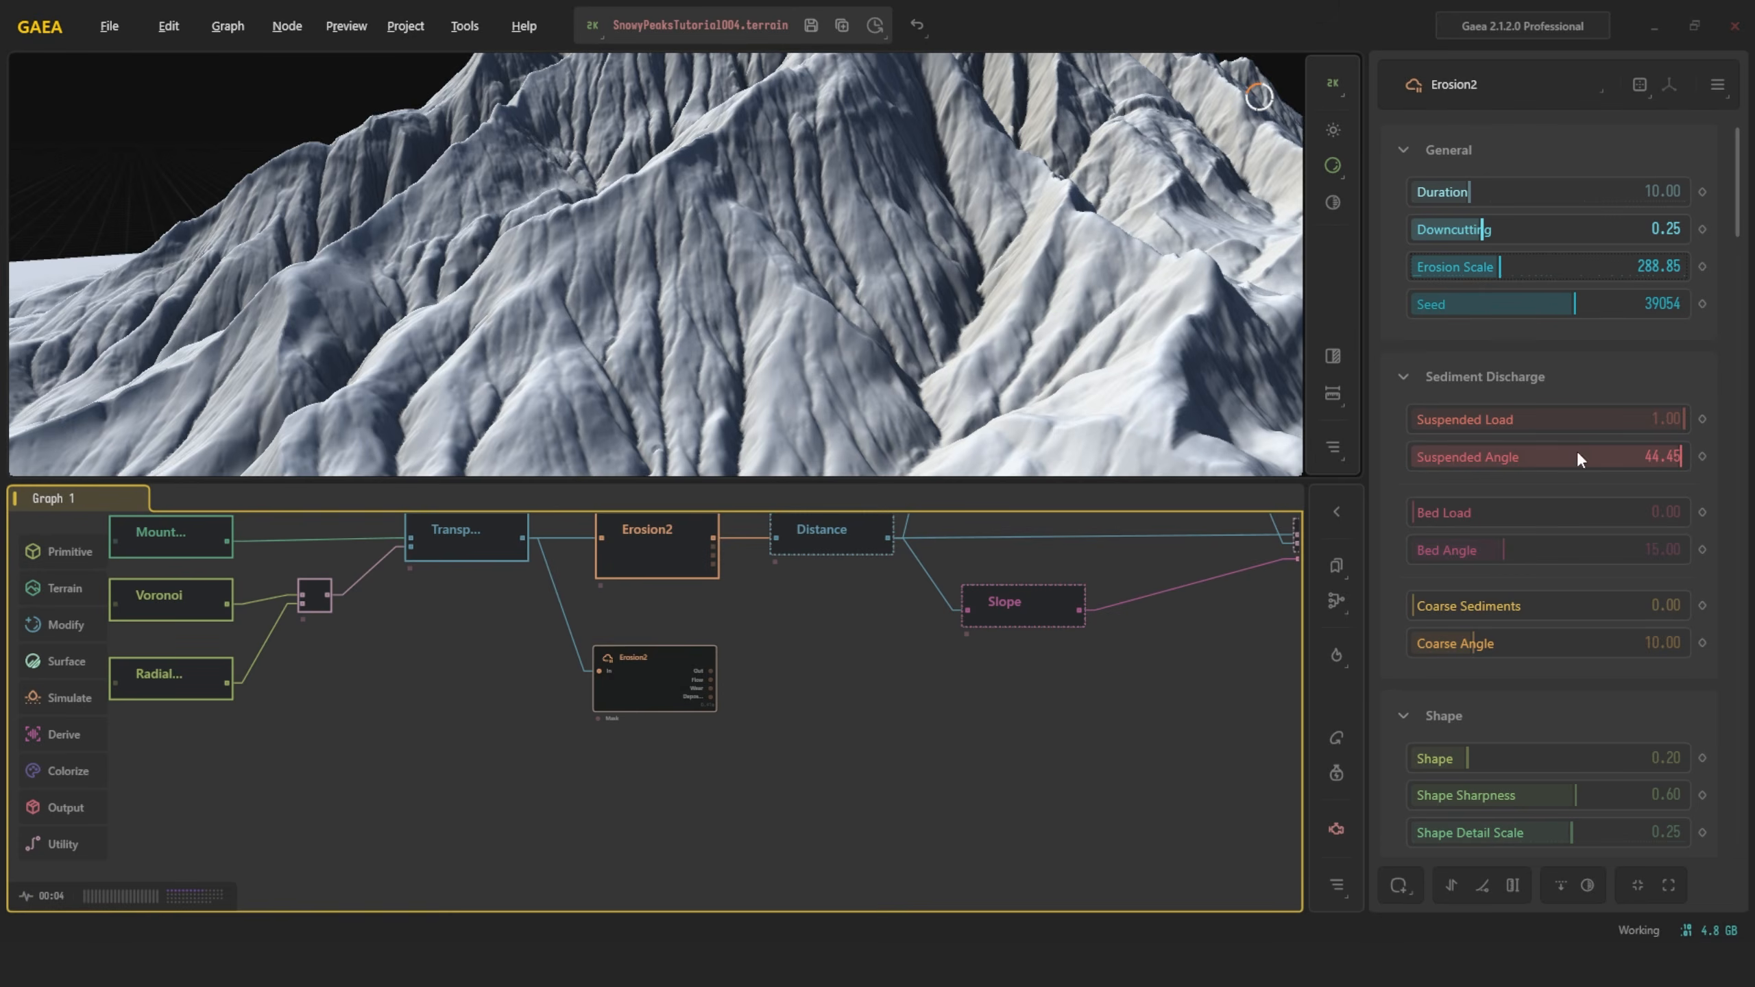
Set the new Erosion2 node's Suspended Angle to 45 and Suspended Load to 0
left_click(1685, 455)
left_click_drag(1684, 423, 1221, 388)
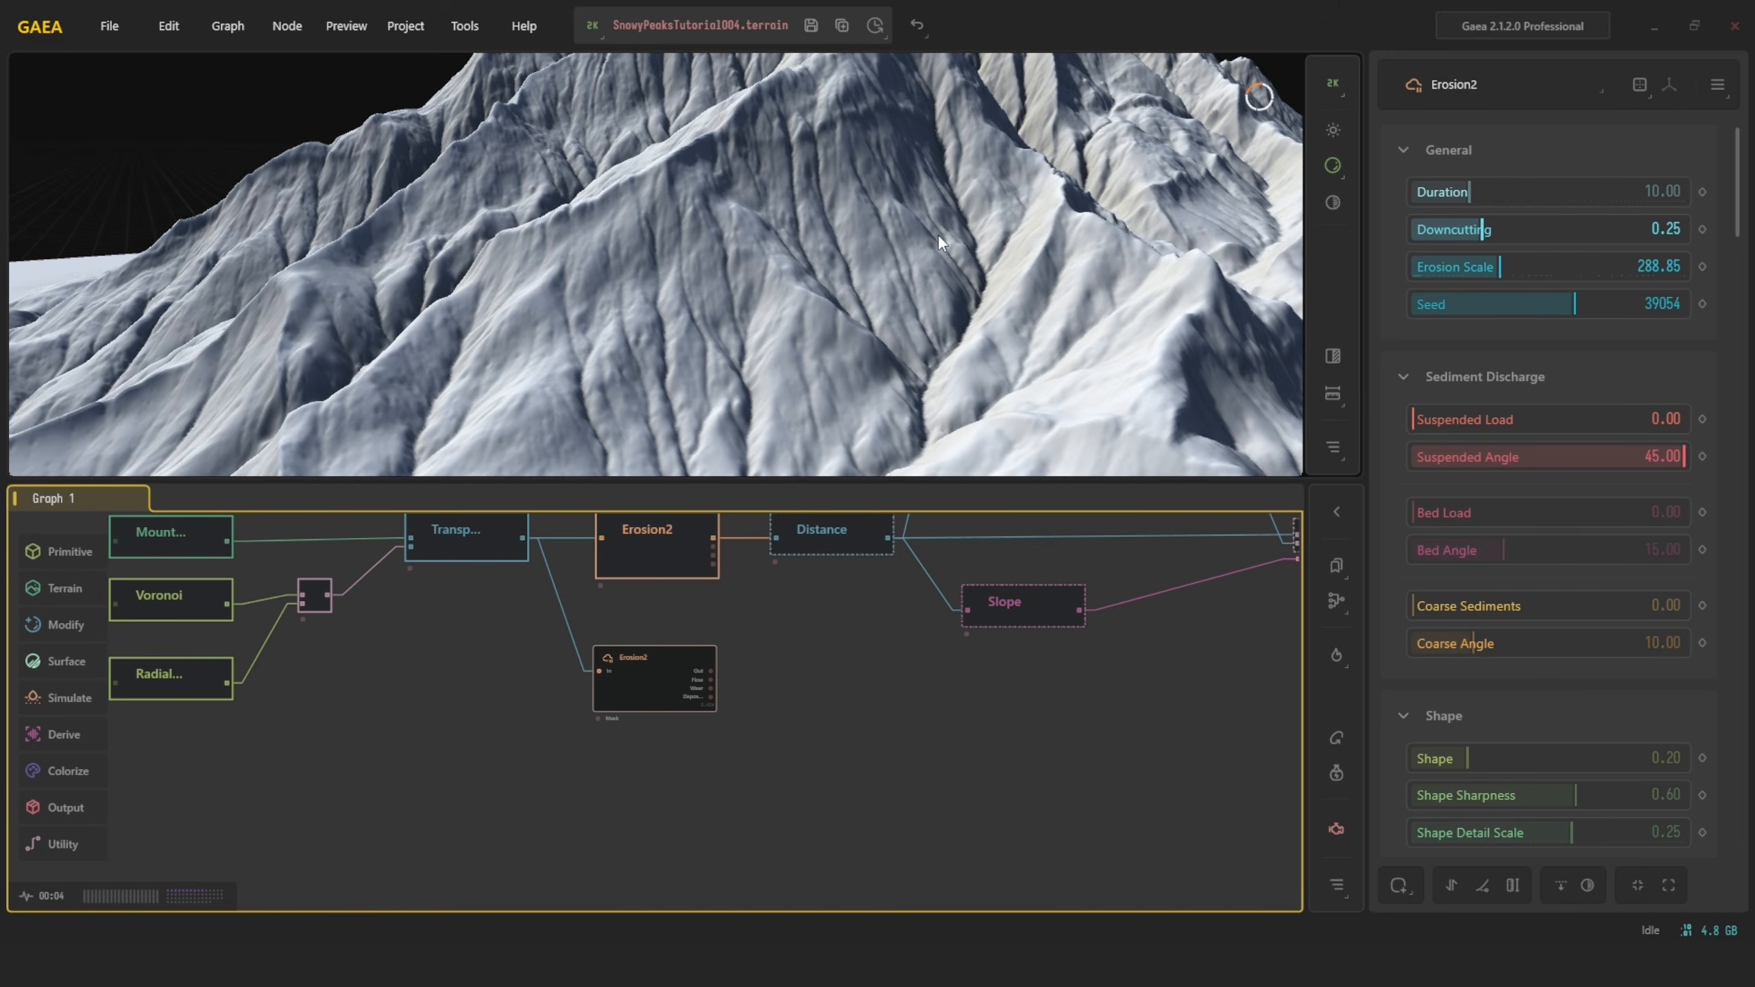
left_click_drag(943, 253, 1011, 295)
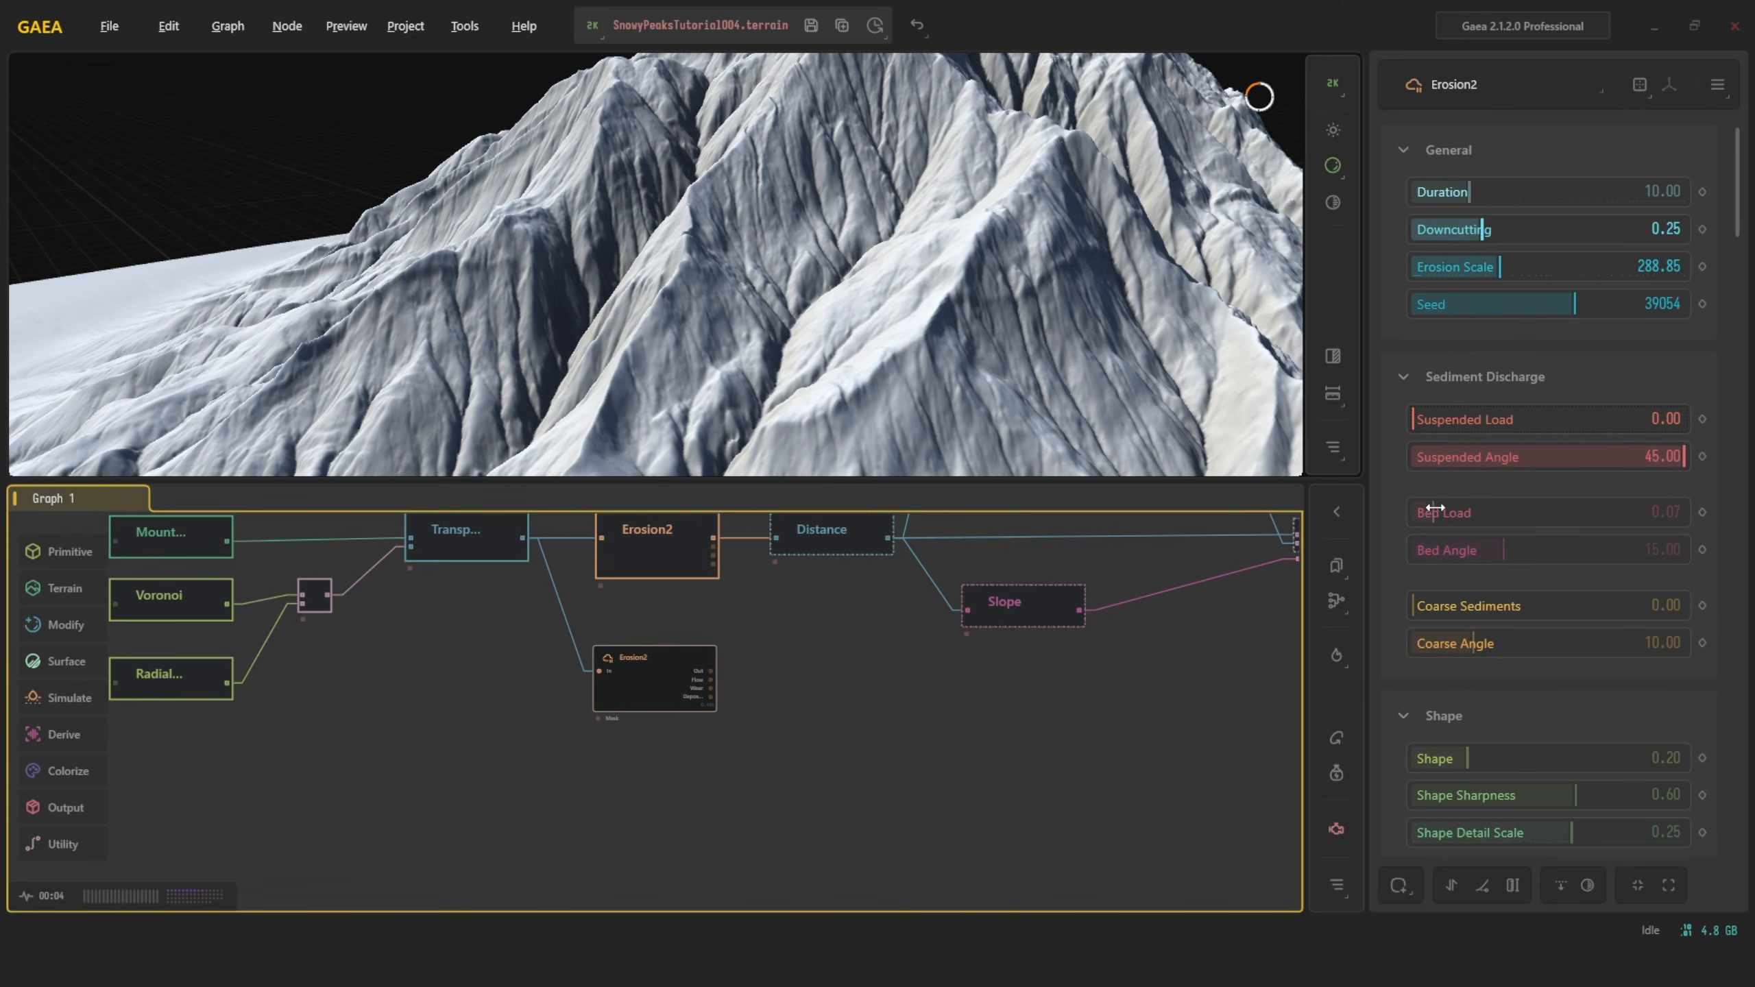
Try Bed Load at 1 on the new Erosion2 node, inspecting the deposits around the mountain's base
left_click_drag(1435, 508, 1708, 505)
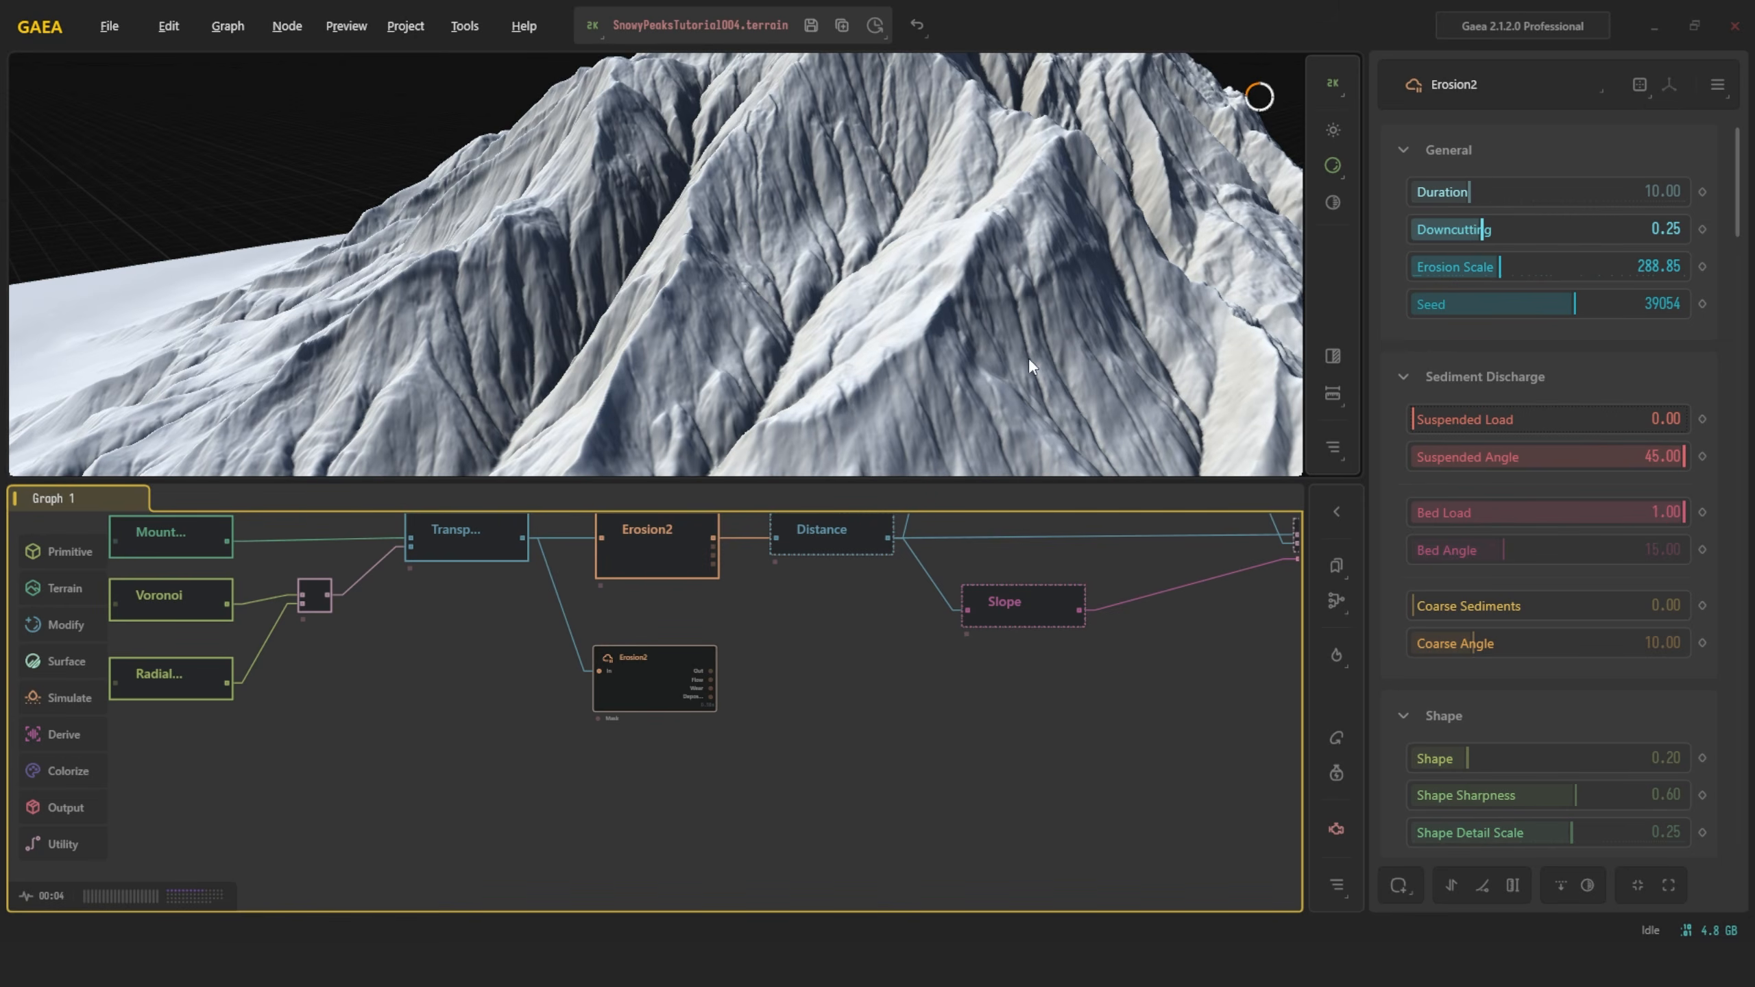
left_click_drag(1019, 356, 977, 297)
scroll(944, 367, "down", 6)
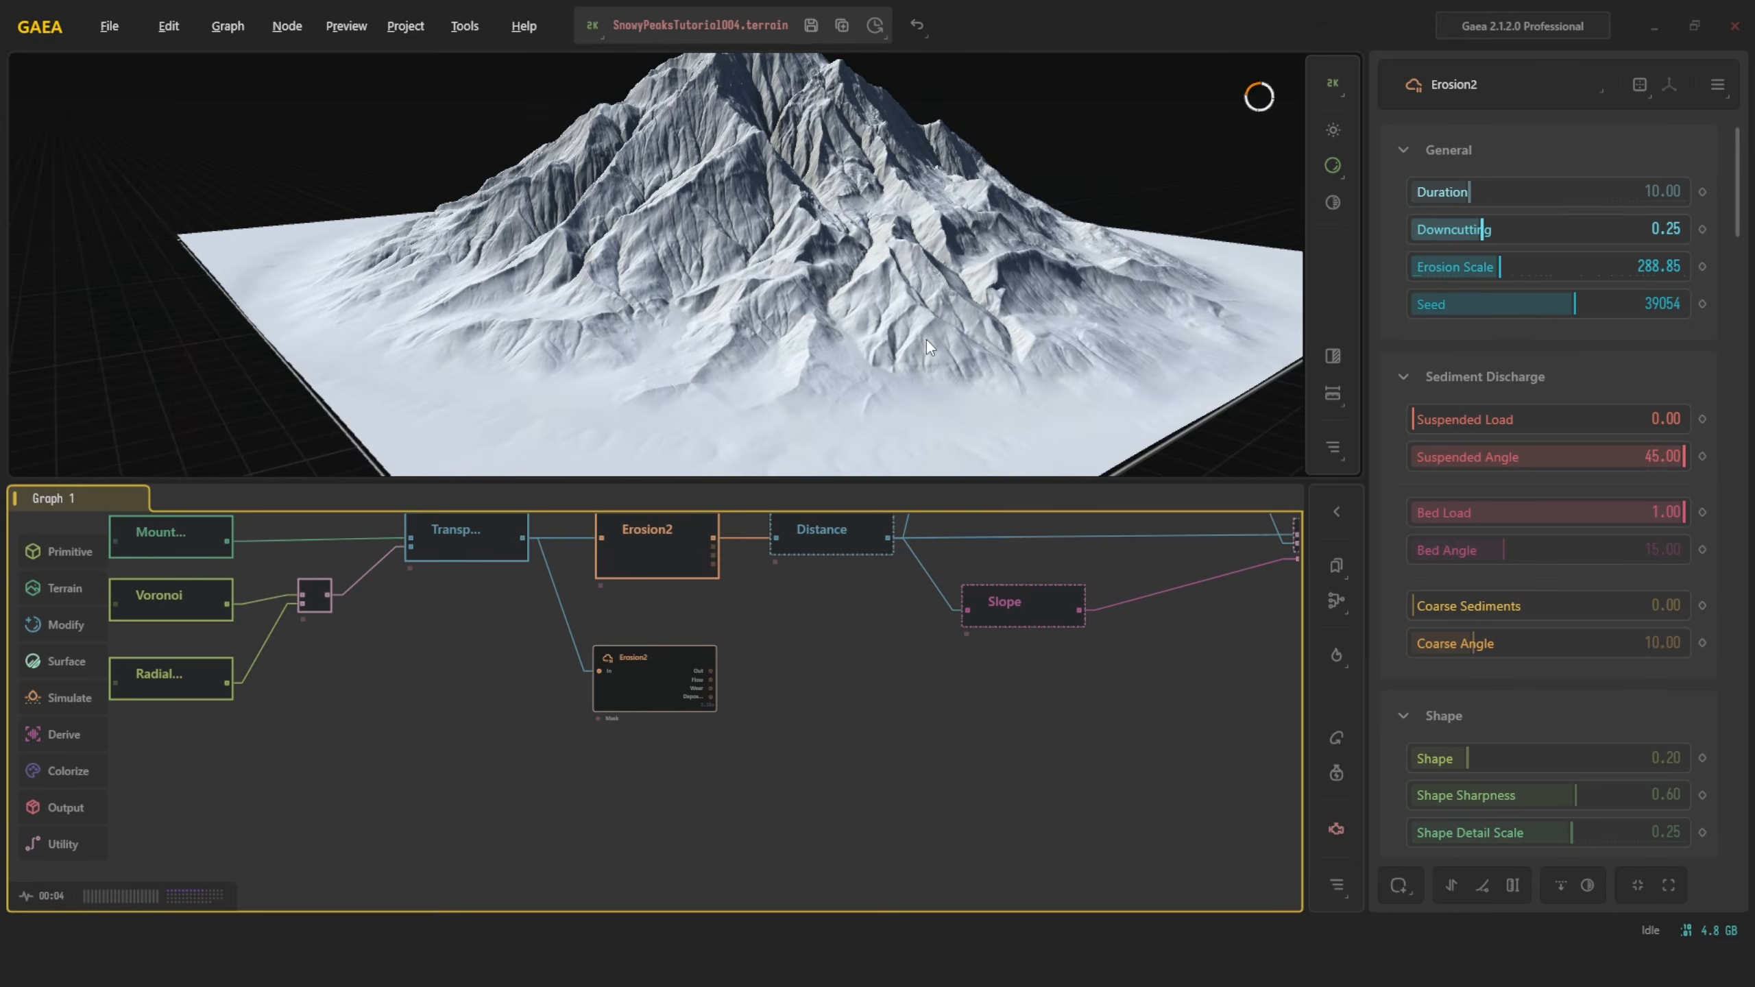
scroll(945, 339, "up", 3)
mouse_move(1625, 517)
left_mouse_down()
mouse_move(1410, 515)
mouse_move(1618, 493)
left_mouse_up()
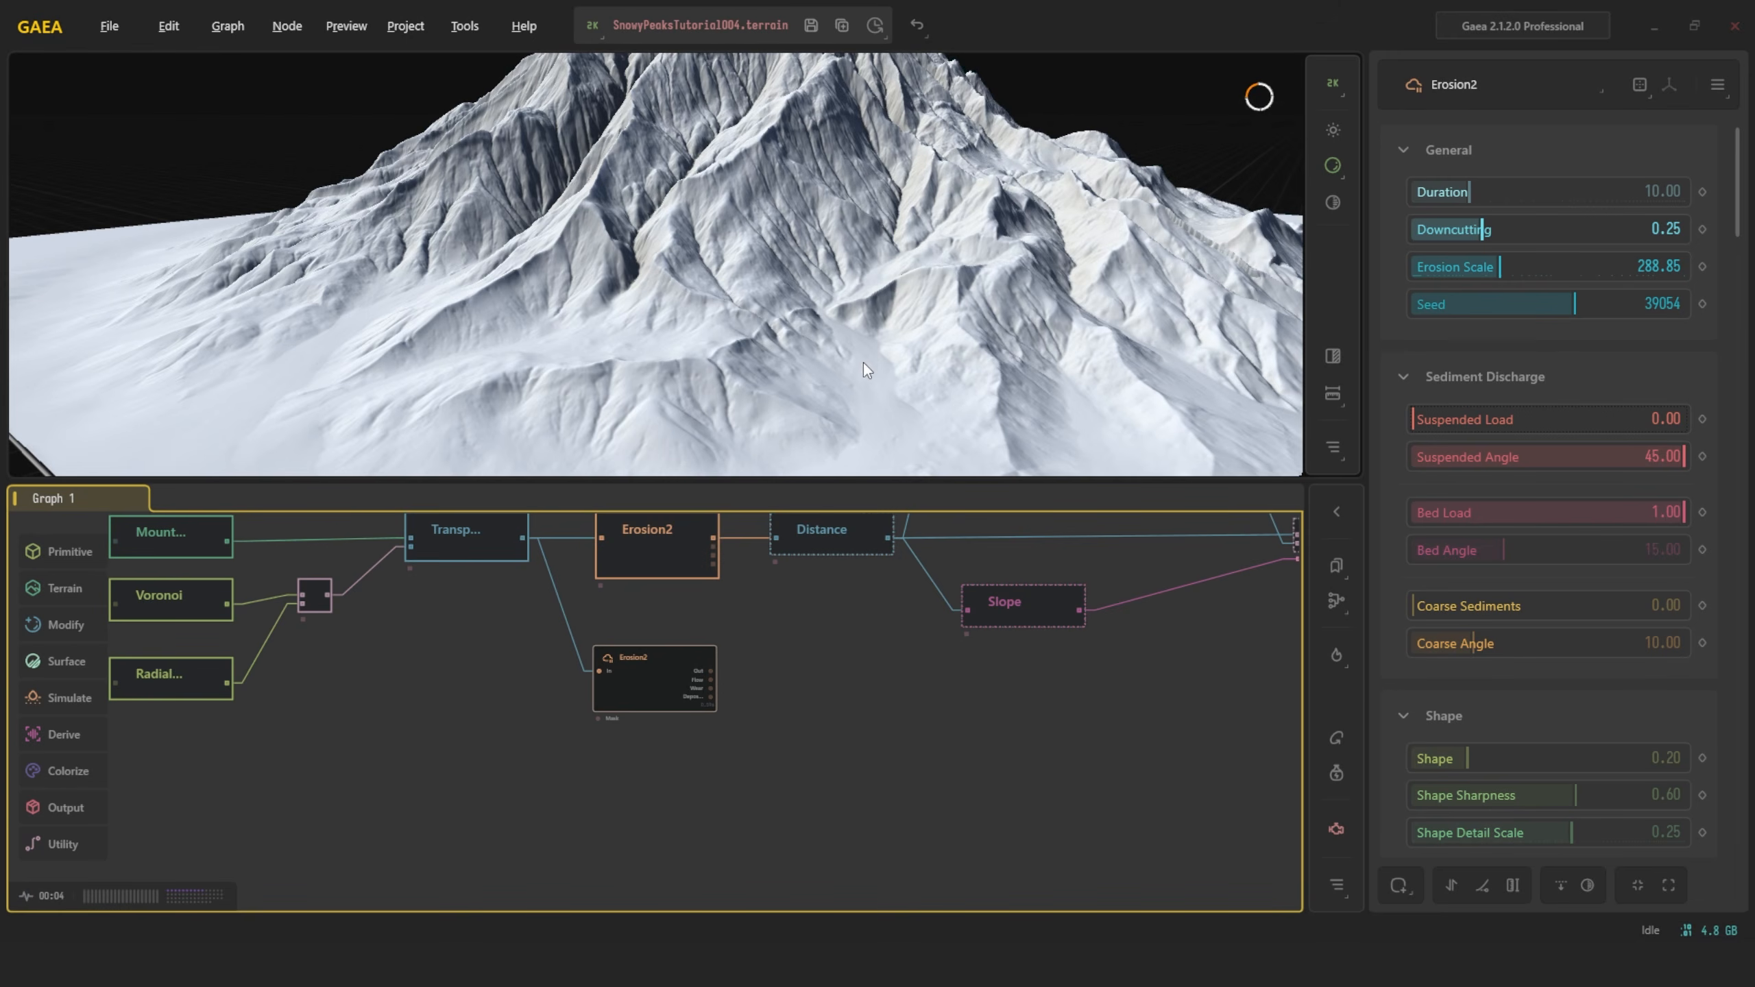
Test Bed Angle at 30.94, and set Bed Angle to 19.71 and Bed Load to 0
left_click_drag(1495, 549, 1599, 550)
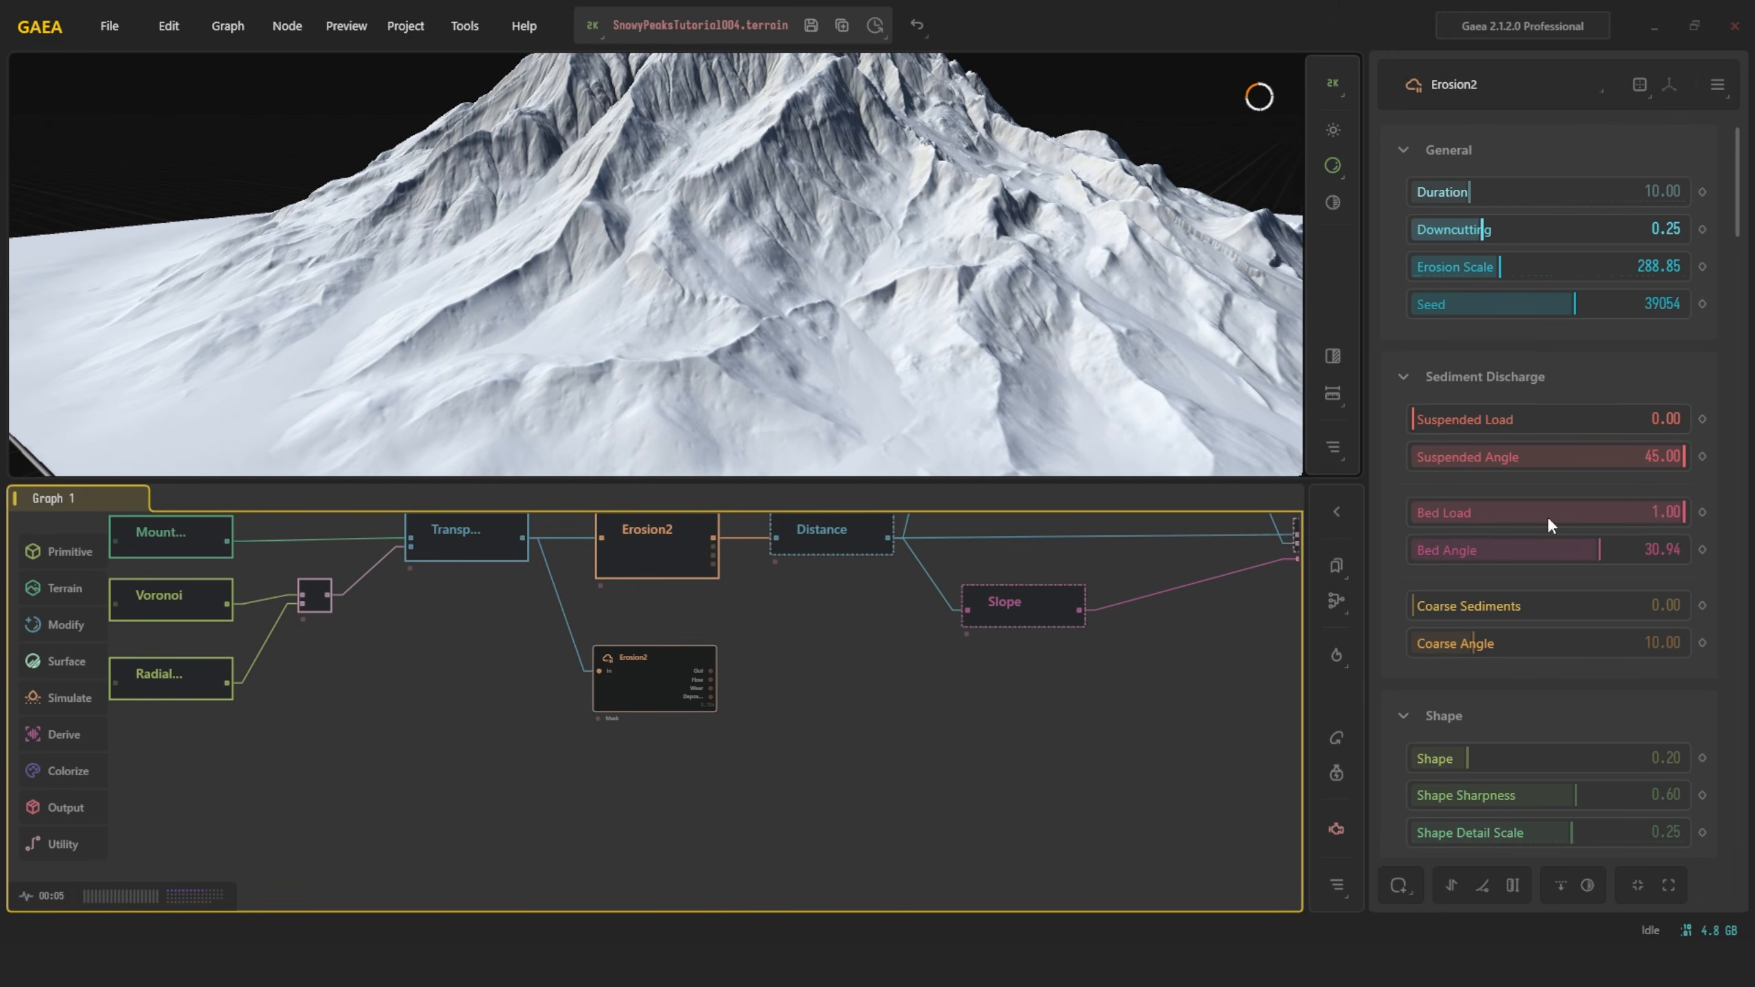
left_click_drag(828, 259, 921, 302)
scroll(771, 266, "up", 3)
scroll(885, 322, "down", 4)
scroll(809, 318, "up", 4)
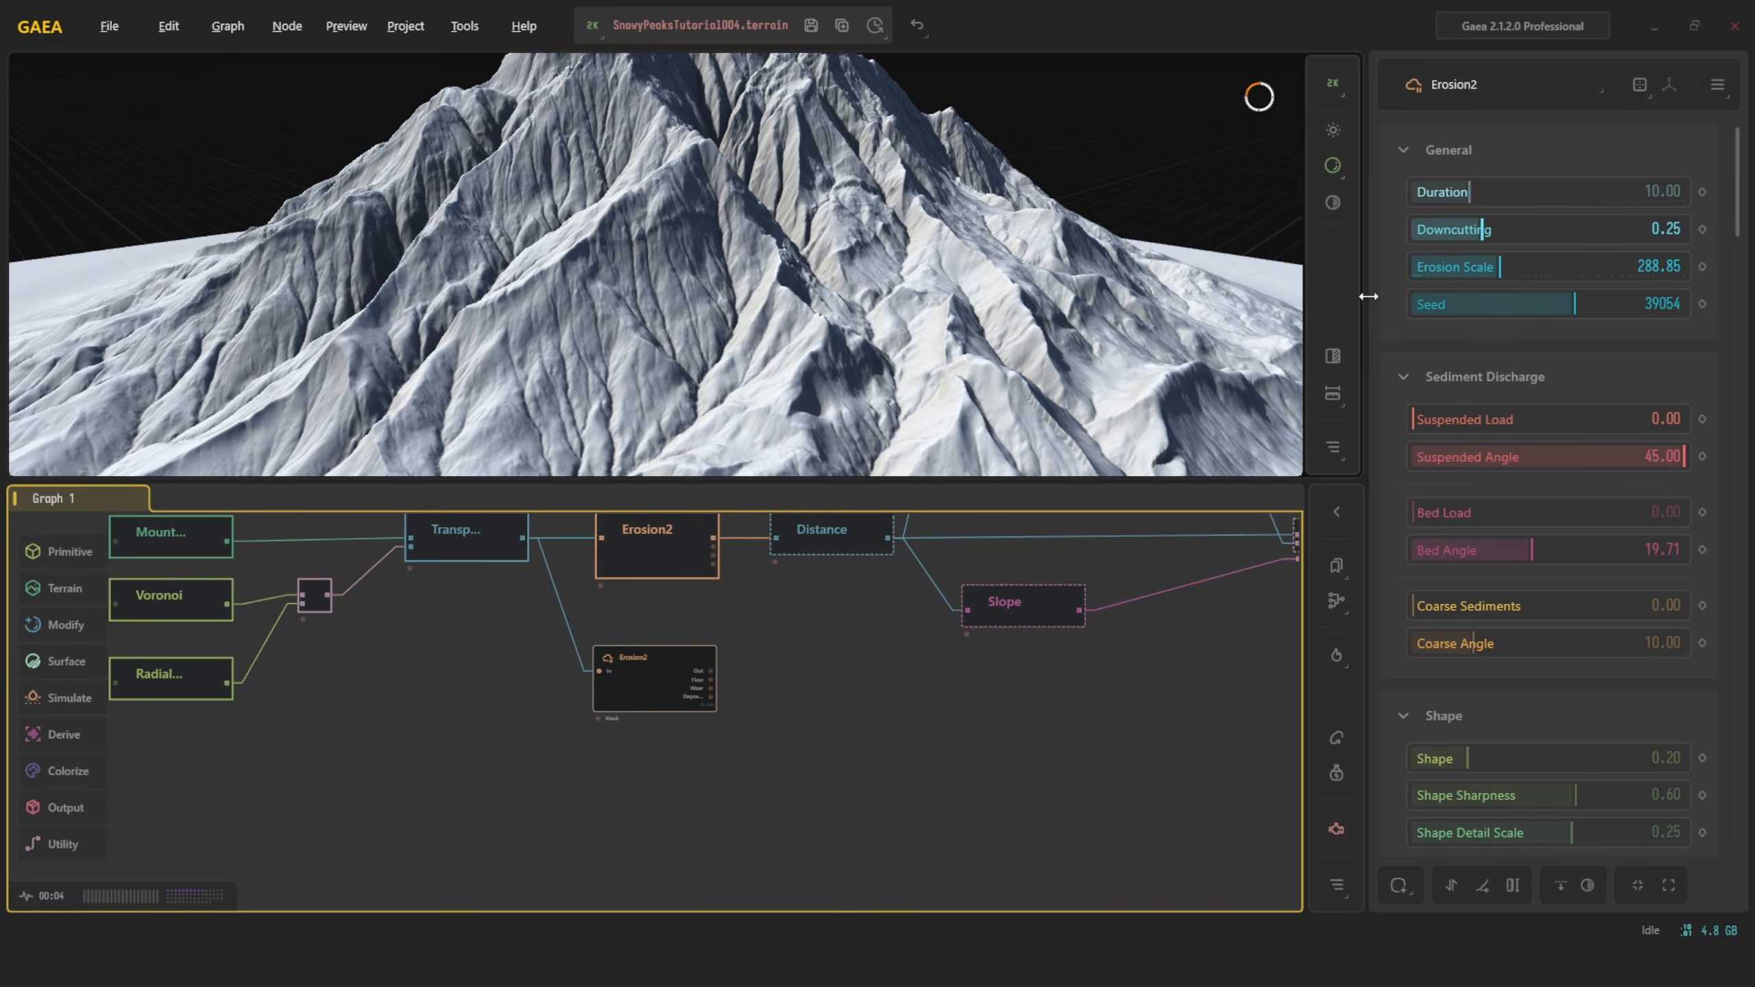
Set Coarse Sediments to 1 and try Coarse Angle at 23.50 and 38.38, inspecting the deposits from several angles
left_click_drag(1421, 594, 1686, 605)
mouse_move(810, 345)
left_mouse_down()
mouse_move(841, 277)
mouse_move(788, 339)
mouse_move(804, 331)
left_mouse_up()
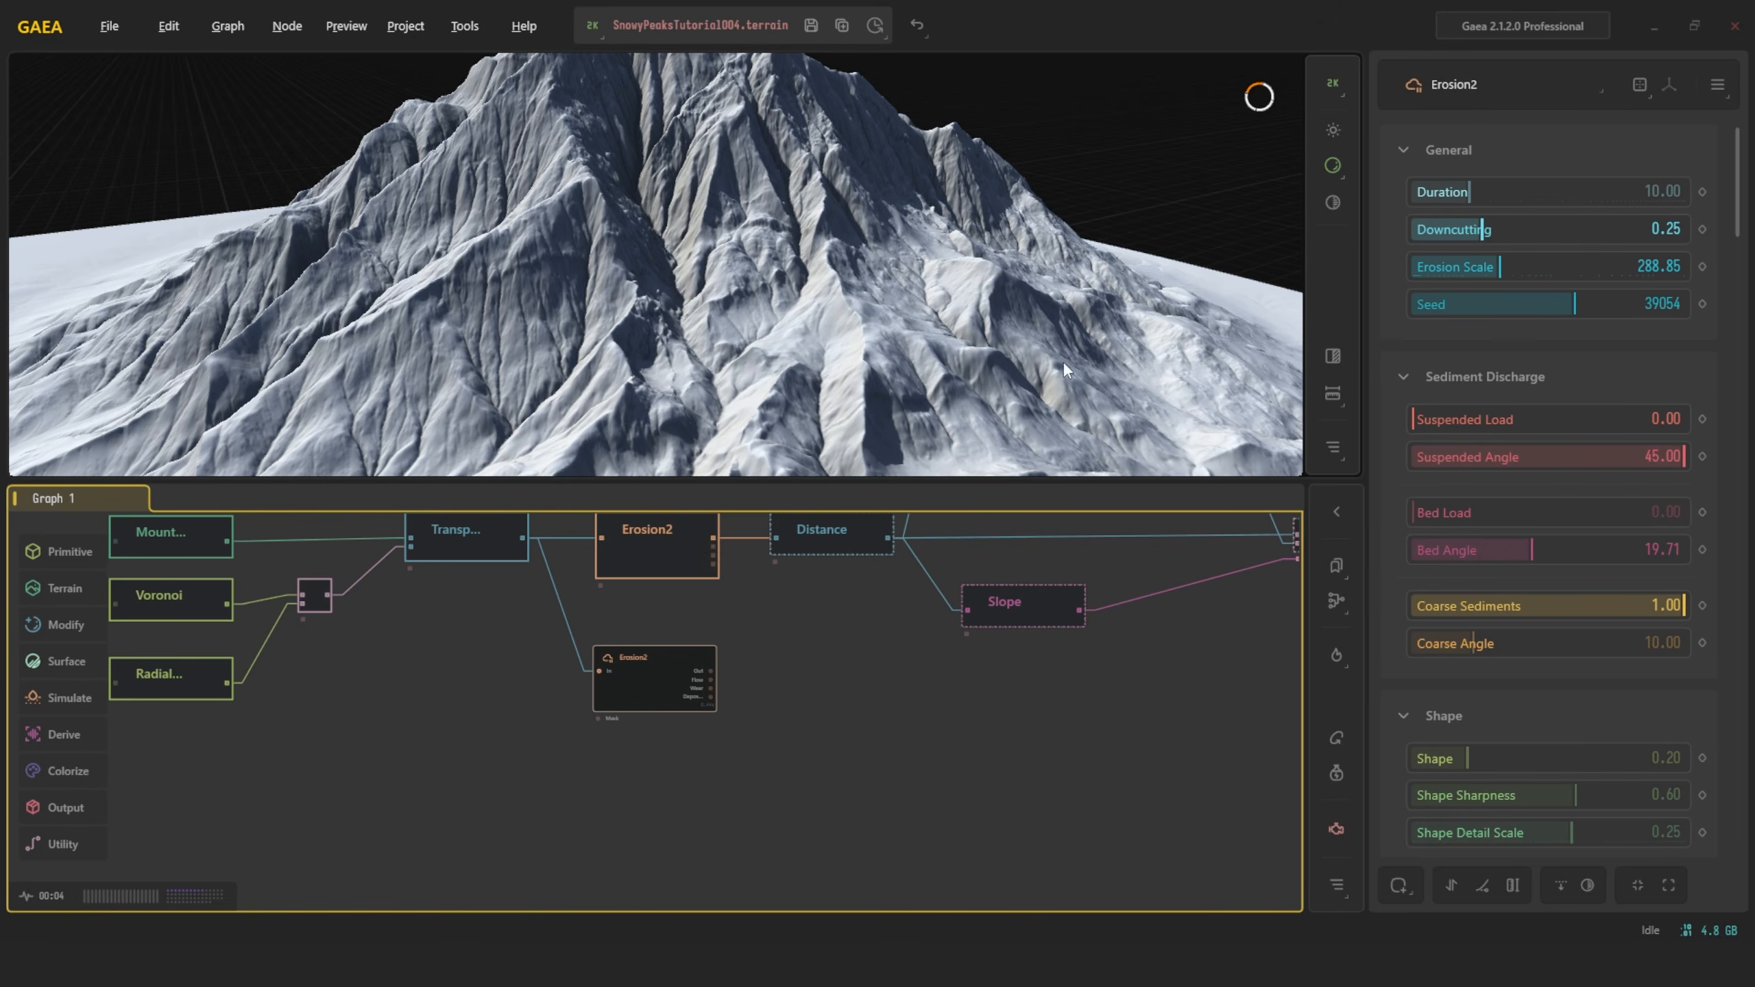
left_click_drag(1505, 641, 1555, 641)
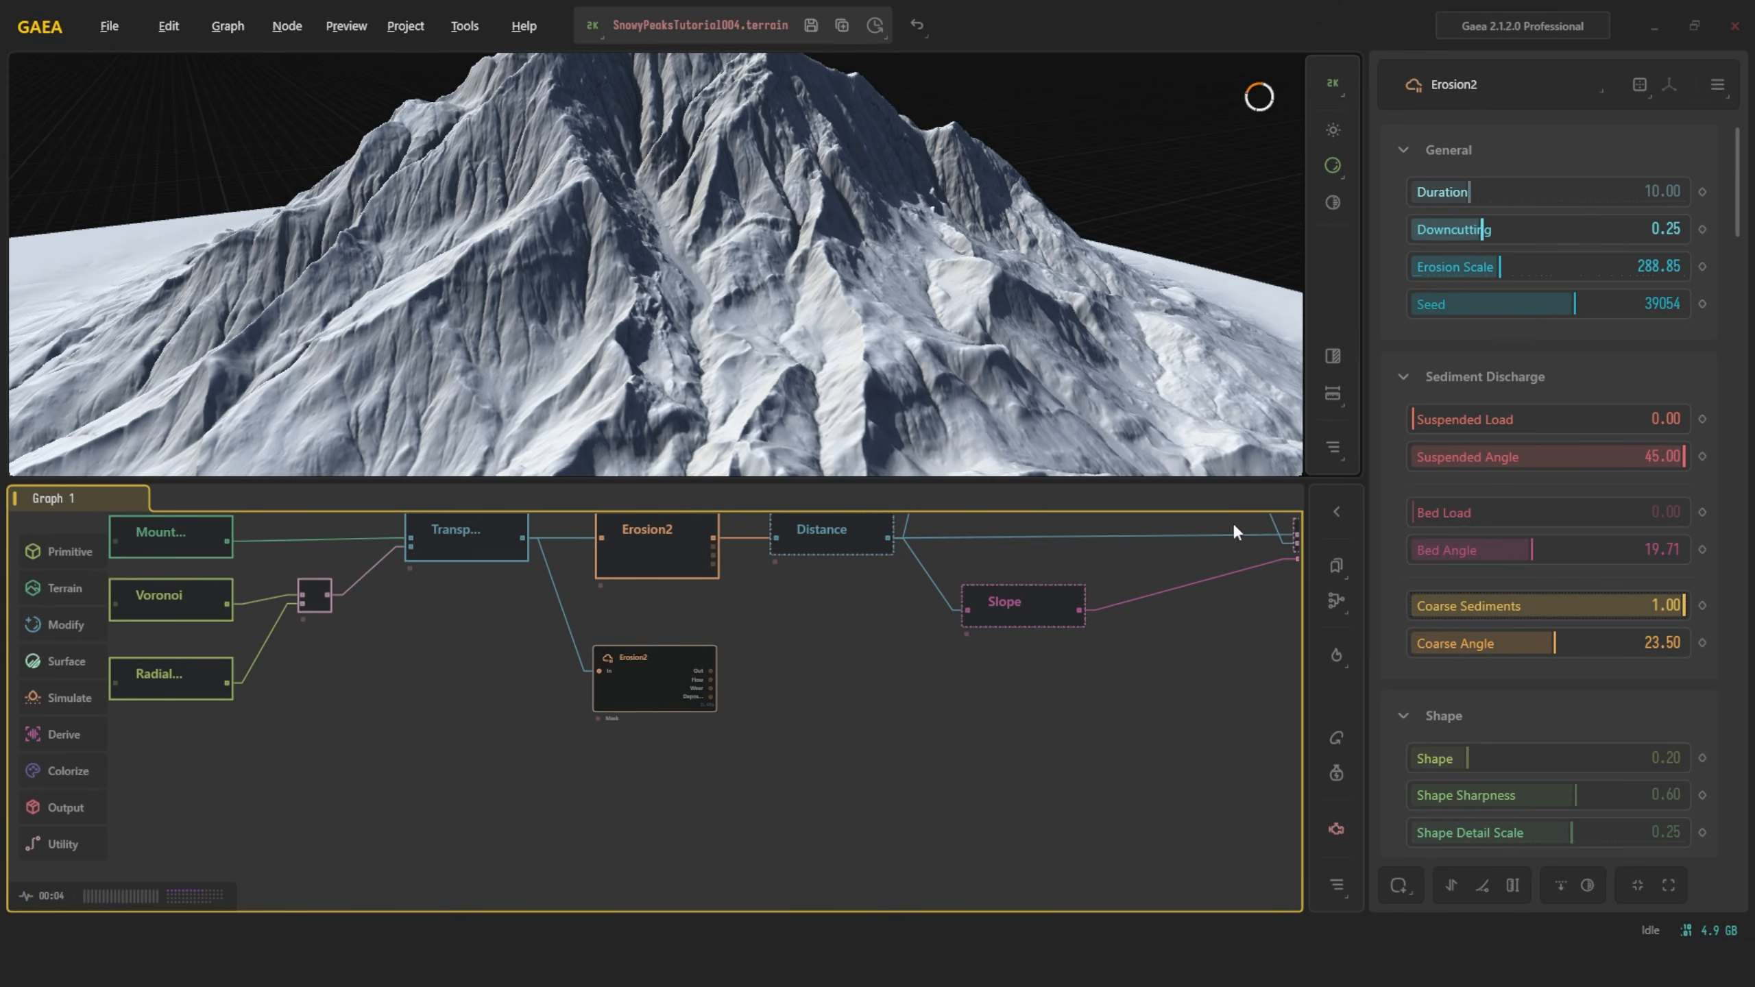
left_click_drag(1556, 641, 1645, 642)
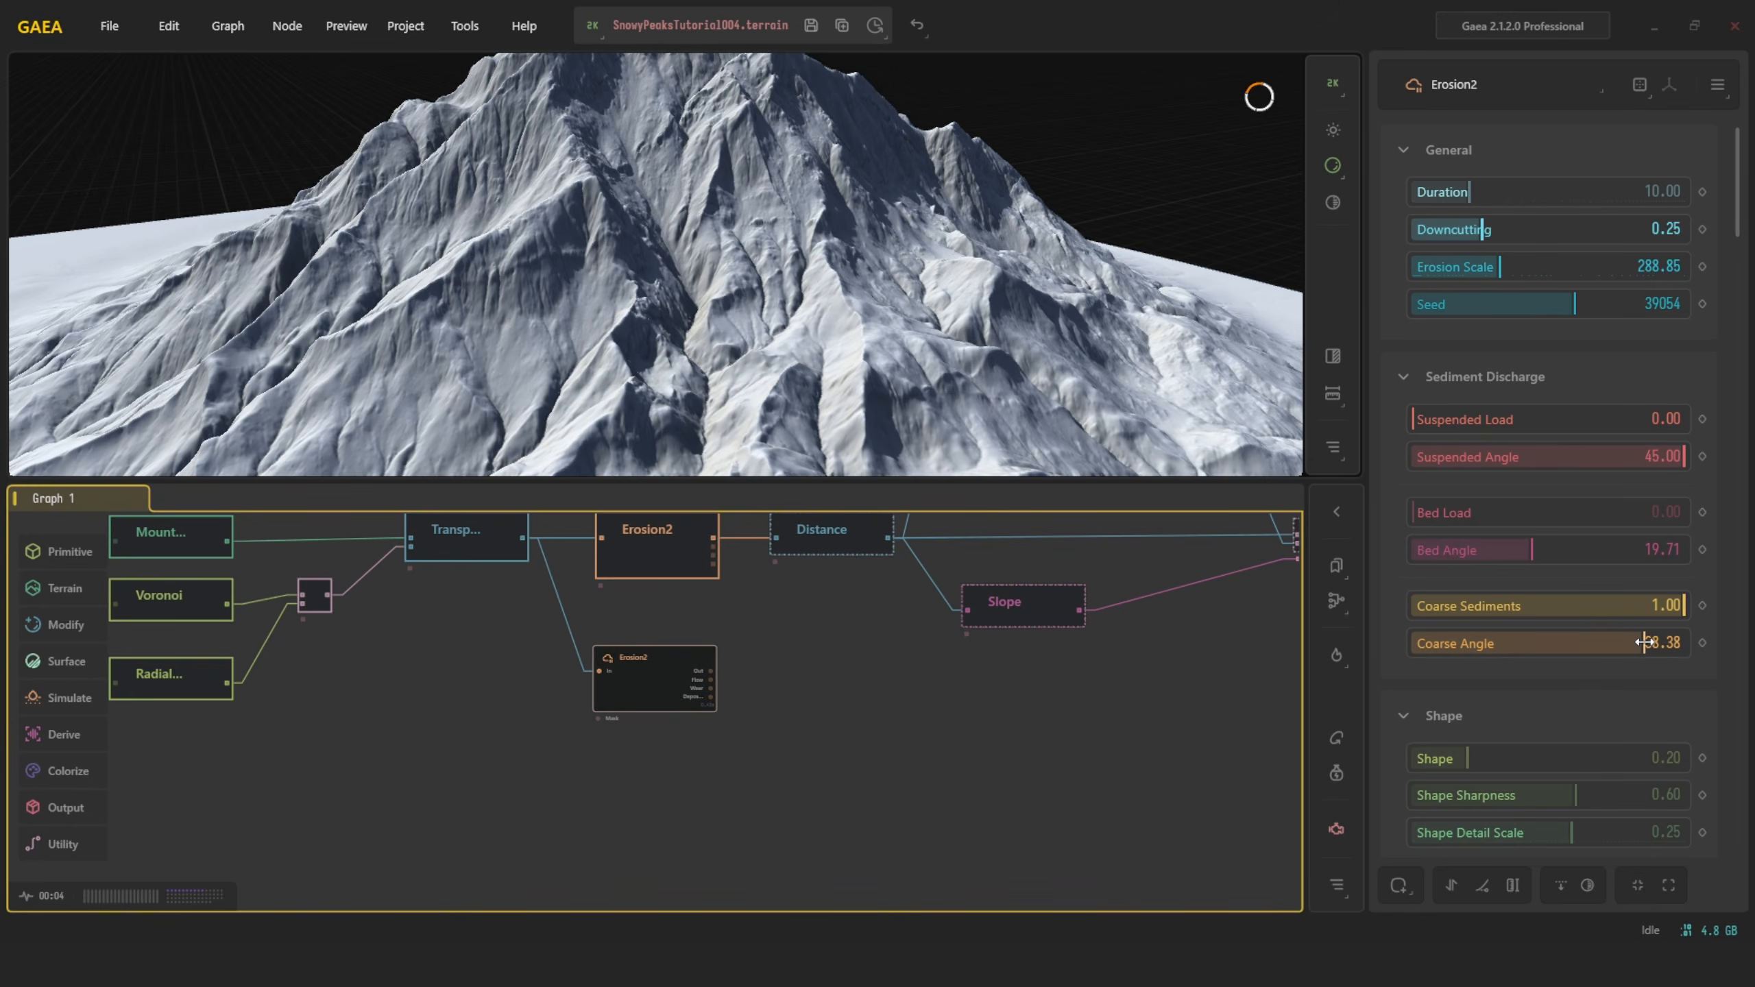
left_click_drag(807, 303, 805, 206)
scroll(805, 207, "down", 4)
scroll(721, 378, "up", 4)
left_click_drag(774, 291, 736, 269)
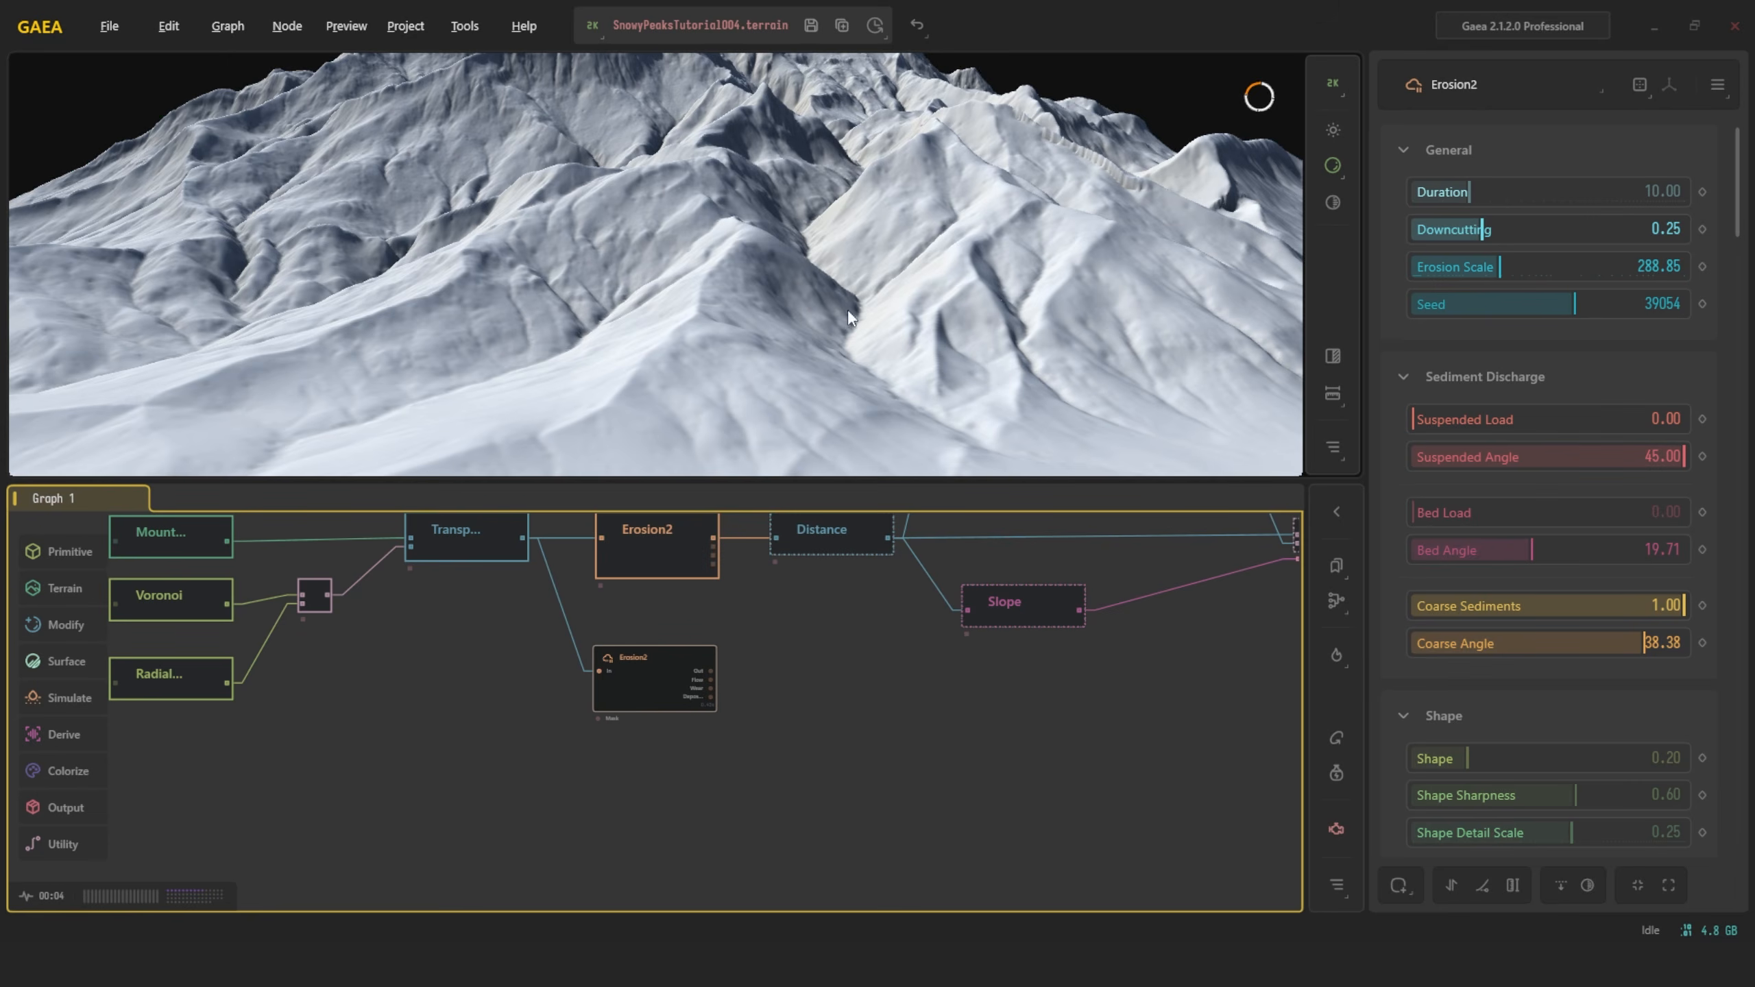
left_click_drag(847, 310, 869, 343)
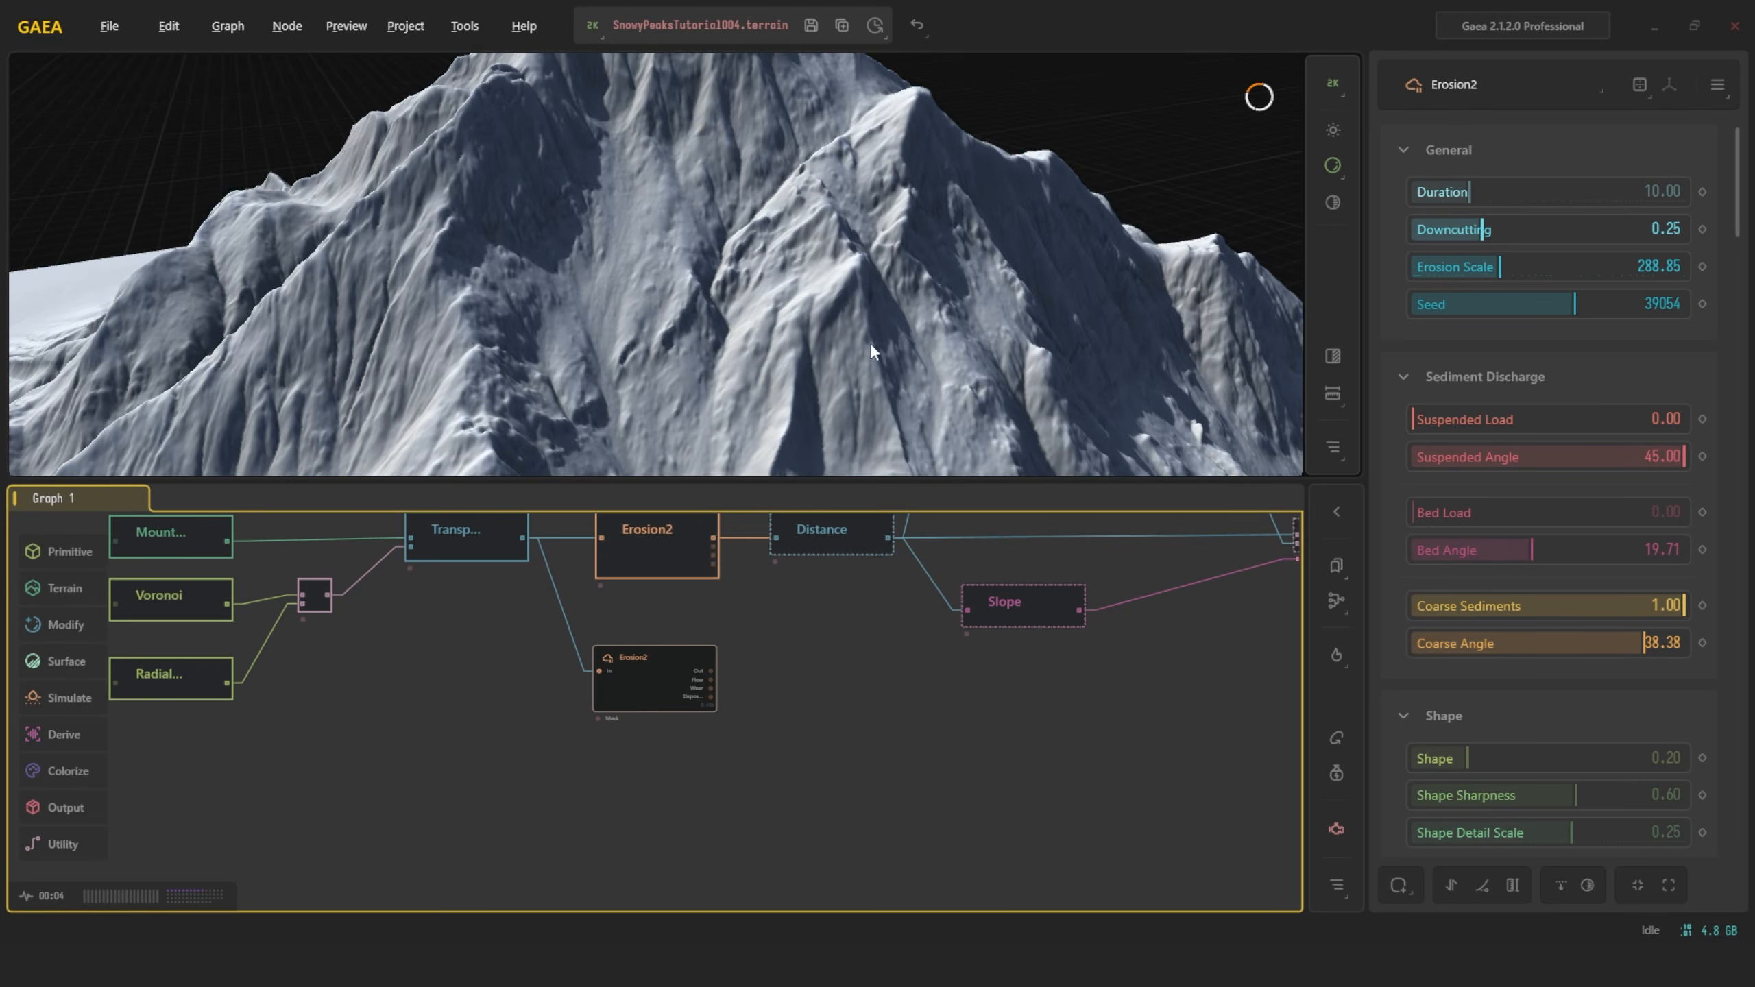
left_click_drag(793, 356, 744, 321)
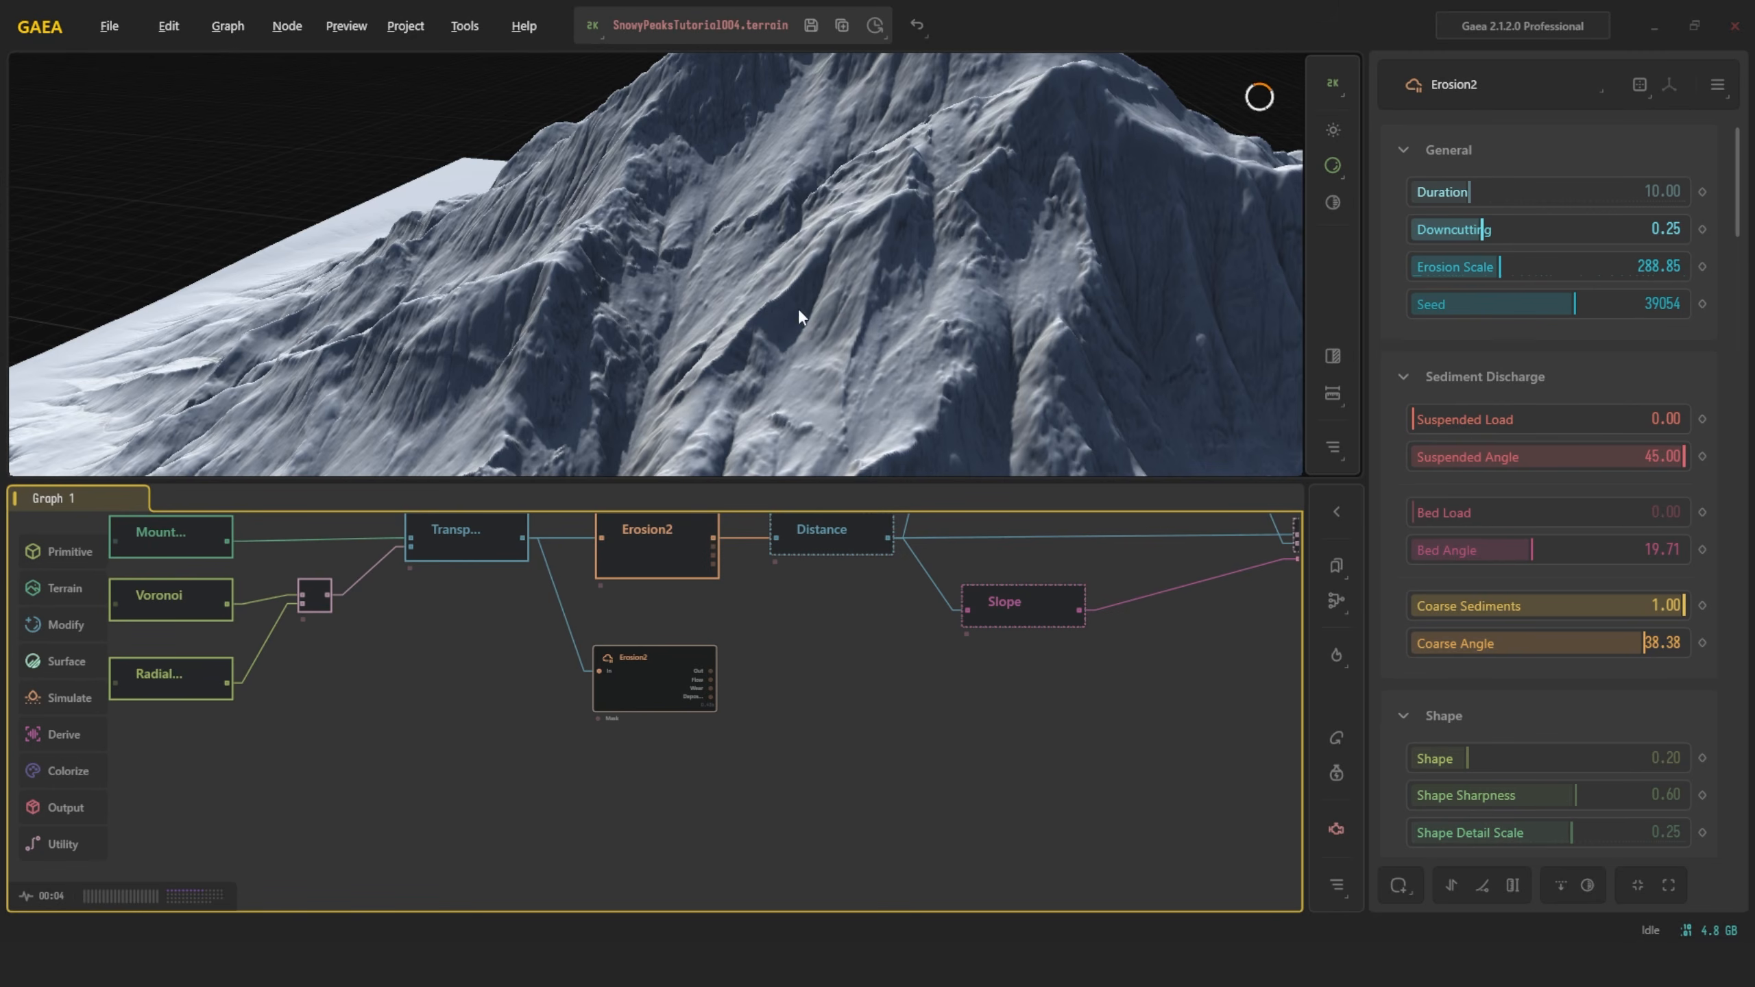
Set Coarse Angle to 27.90 and examine the coarse deposits in the gullies near and far
left_click_drag(1639, 642, 1582, 638)
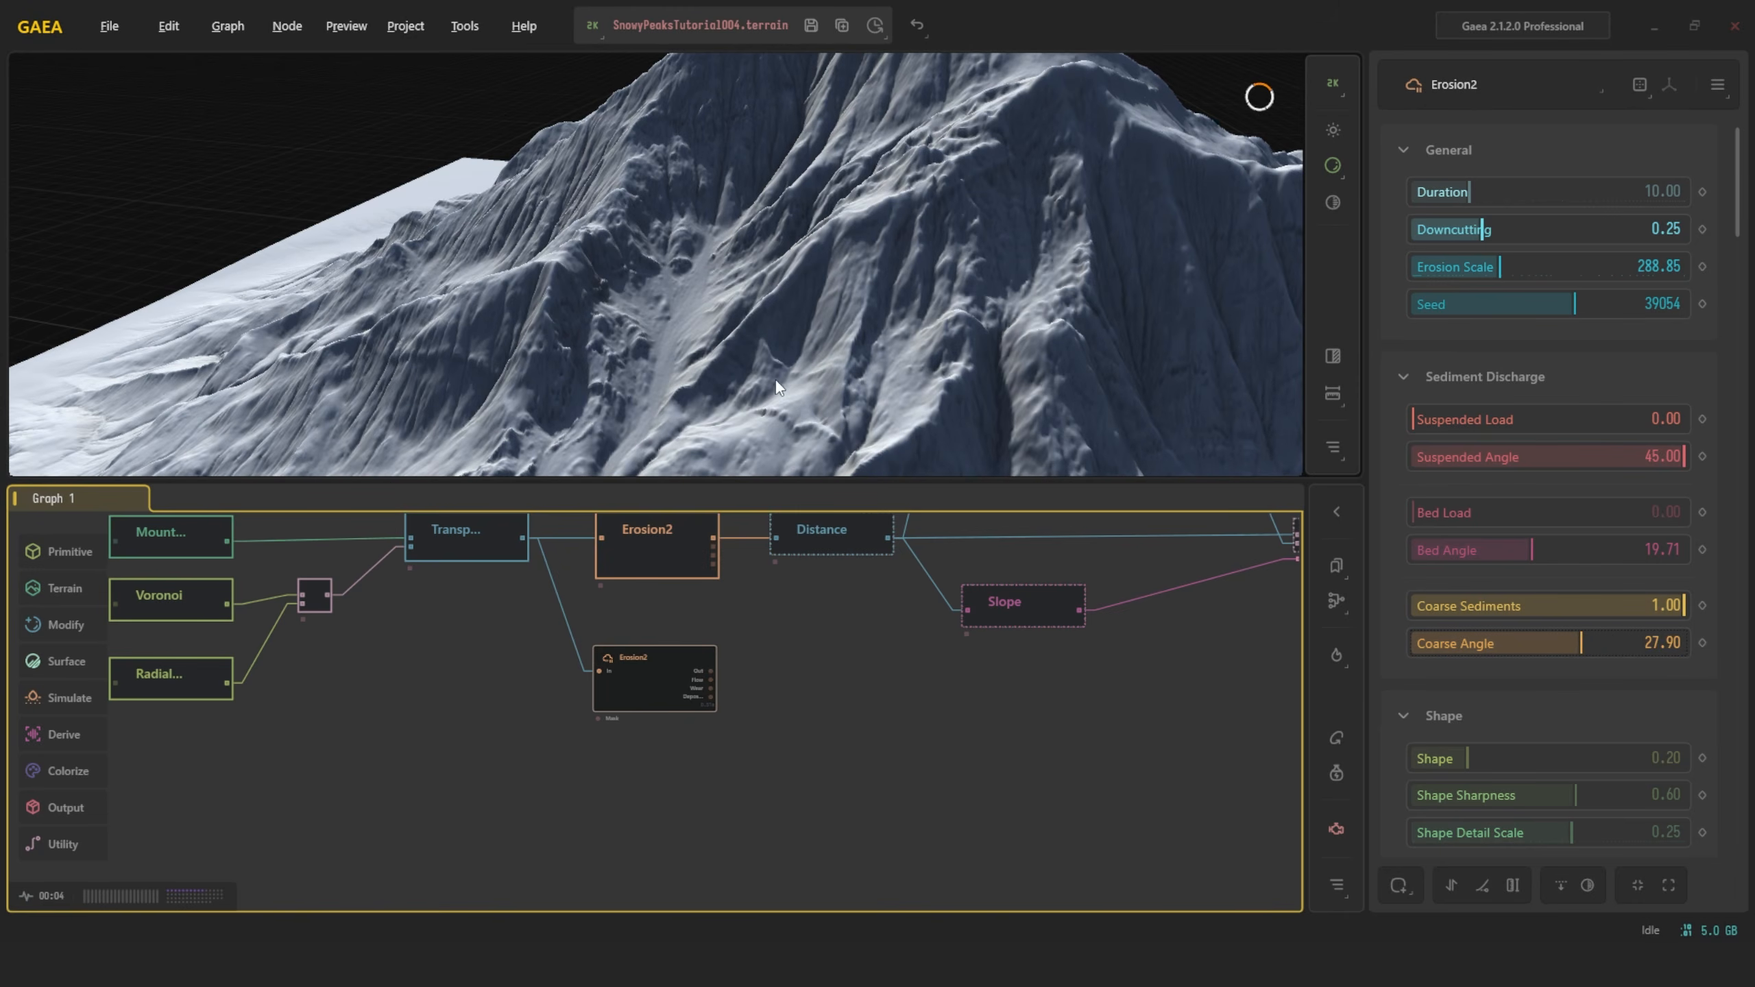
left_click_drag(775, 379, 639, 241)
scroll(853, 290, "up", 3)
scroll(713, 246, "down", 4)
scroll(726, 236, "up", 4)
scroll(801, 225, "down", 3)
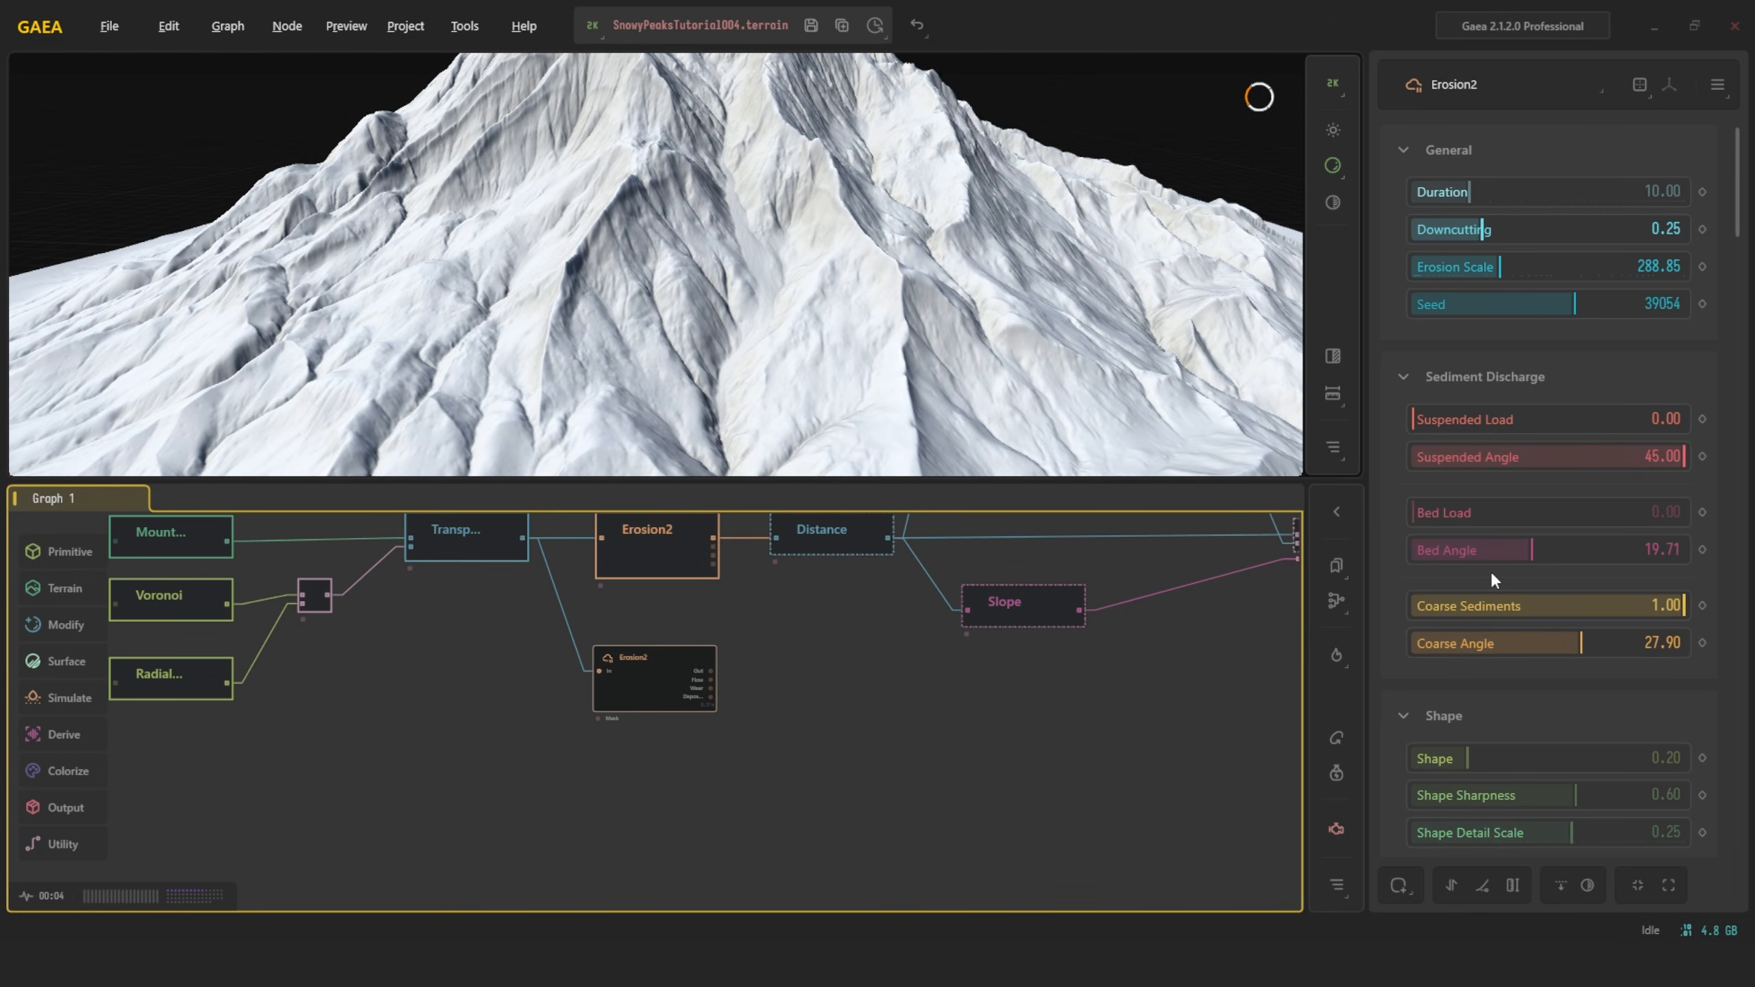
Set Bed Load to 0.58 and inspect how it combines with the coarse sediments across the mountain
left_click(1571, 515)
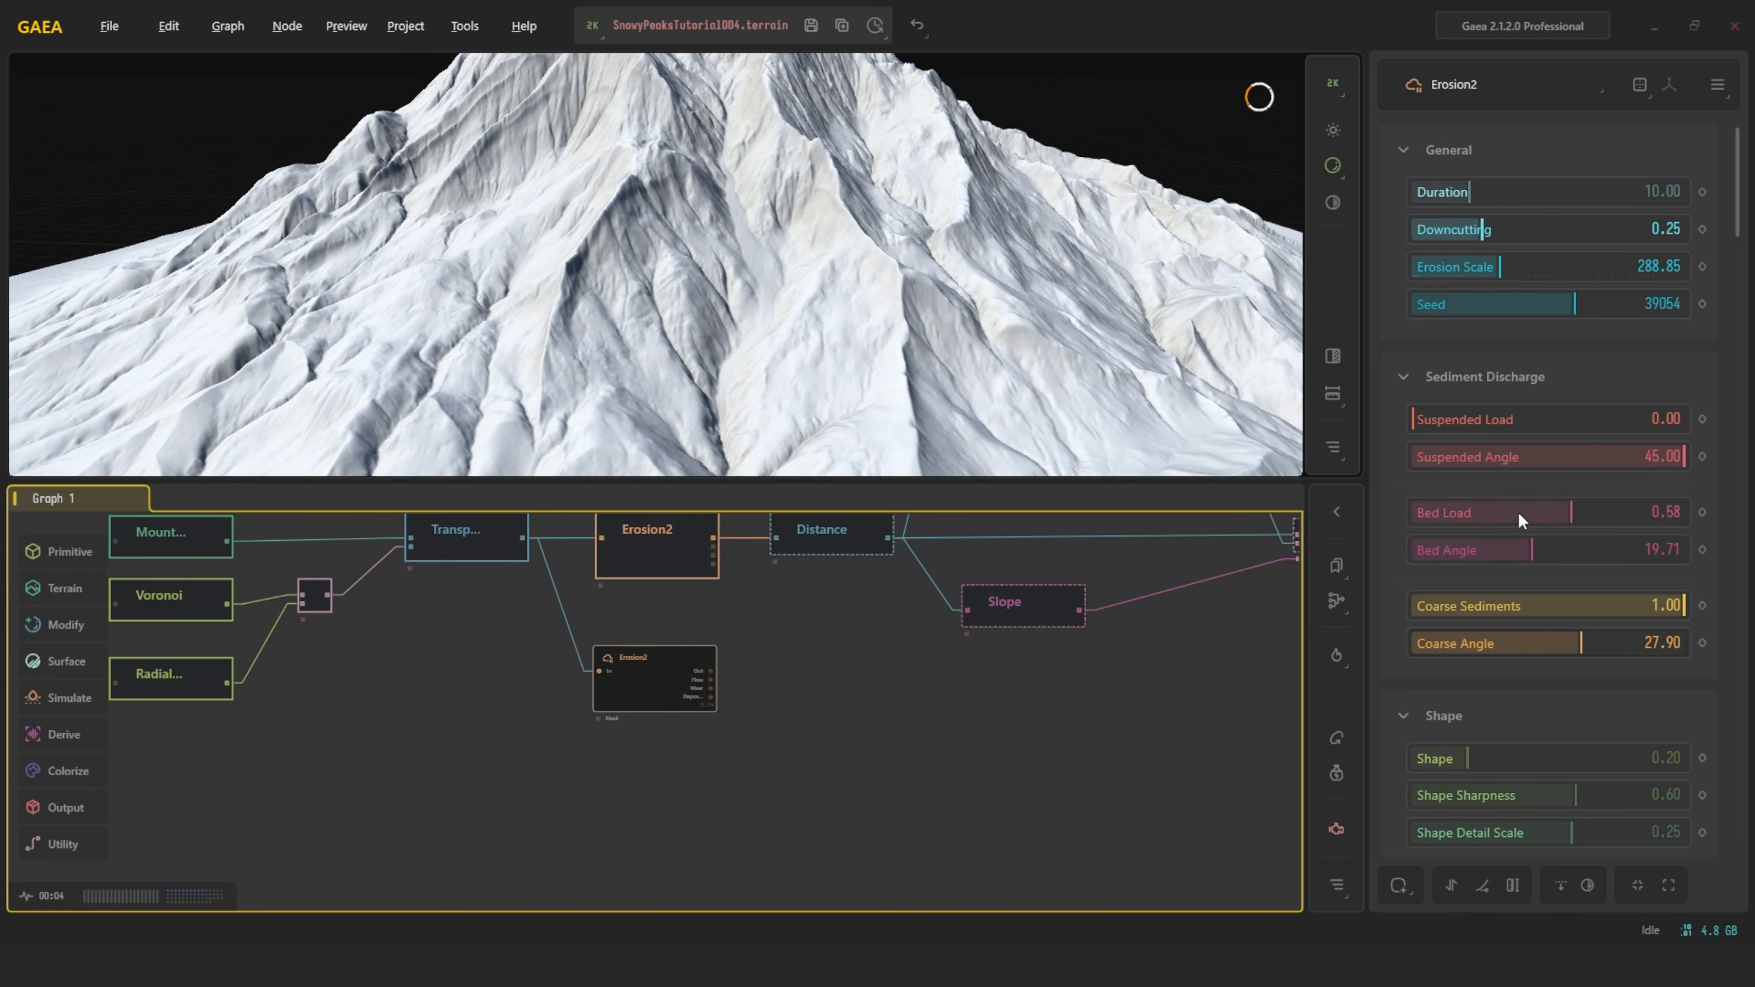
scroll(888, 388, "down", 3)
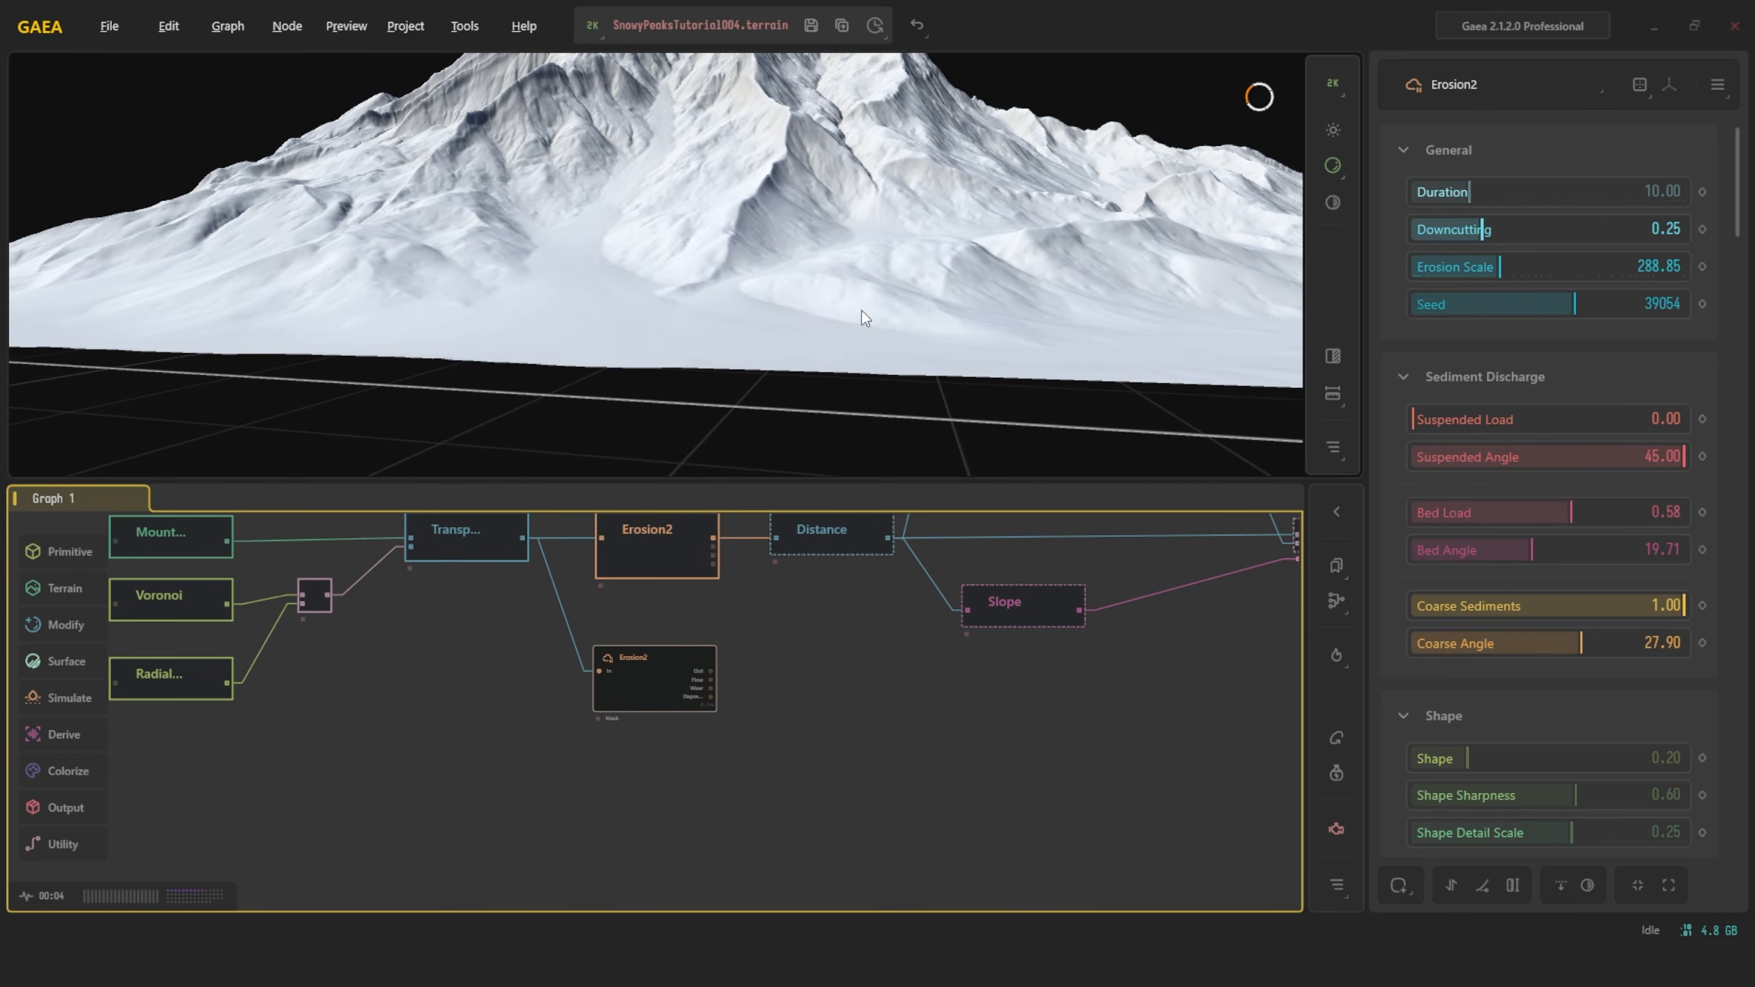
left_click_drag(619, 282, 719, 305)
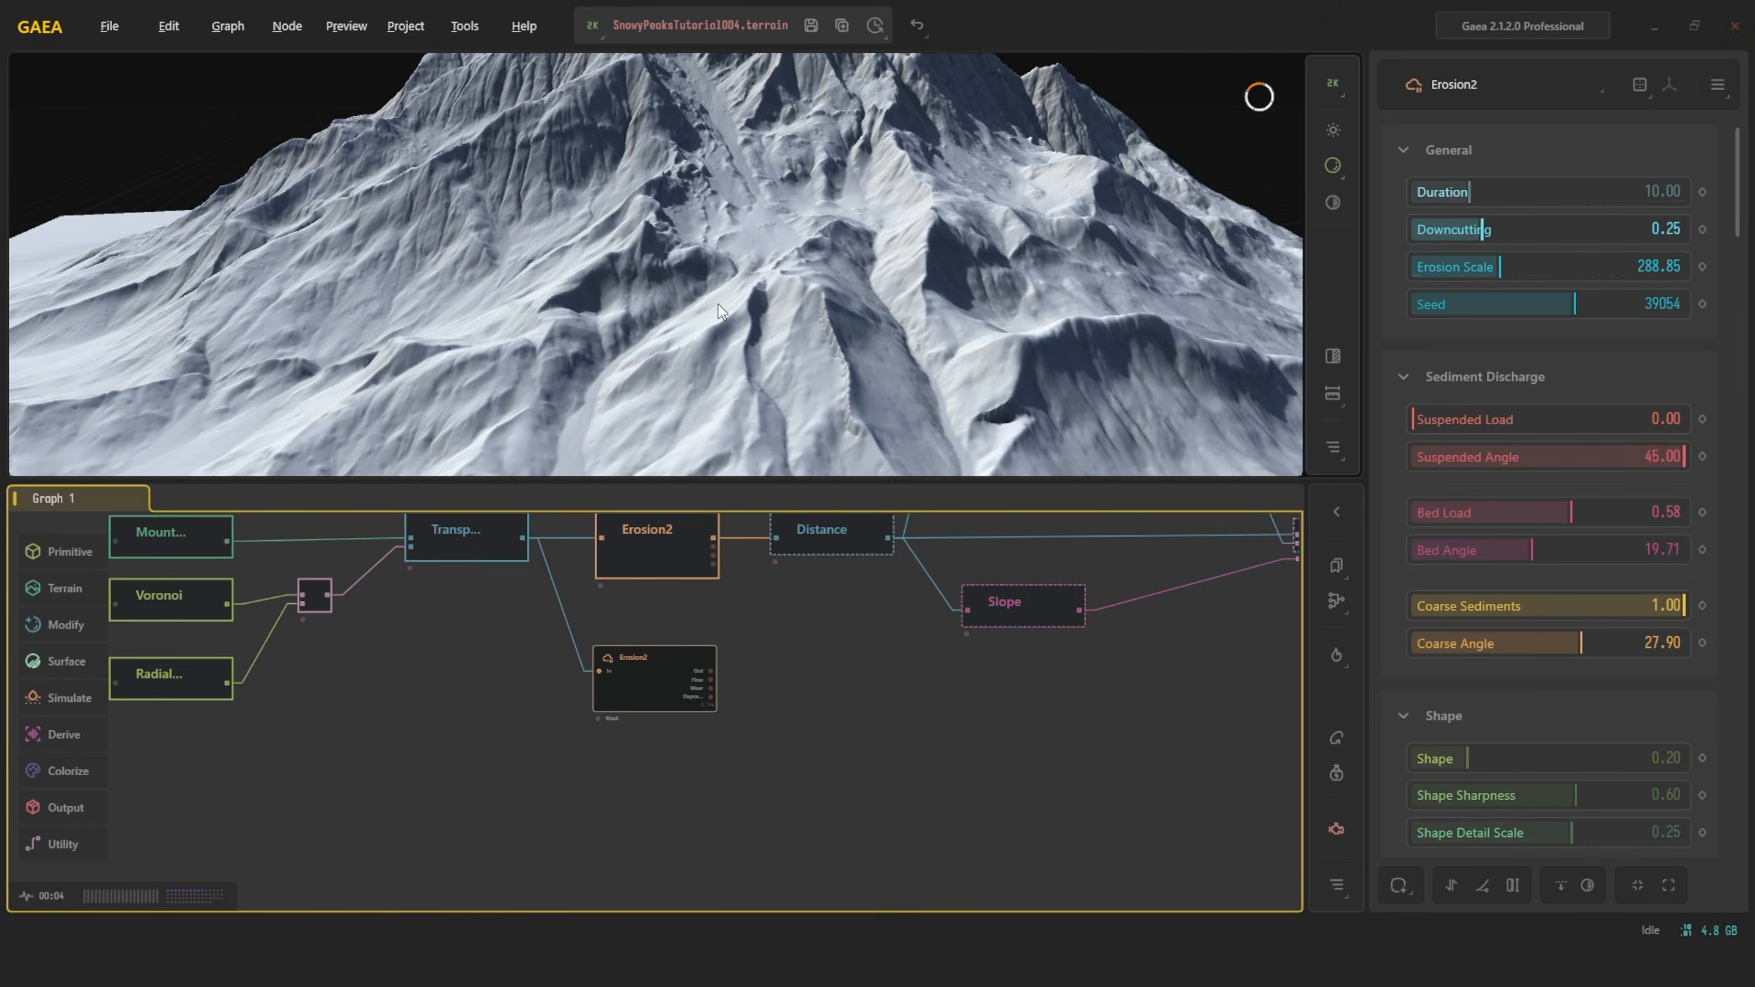
scroll(718, 305, "down", 2)
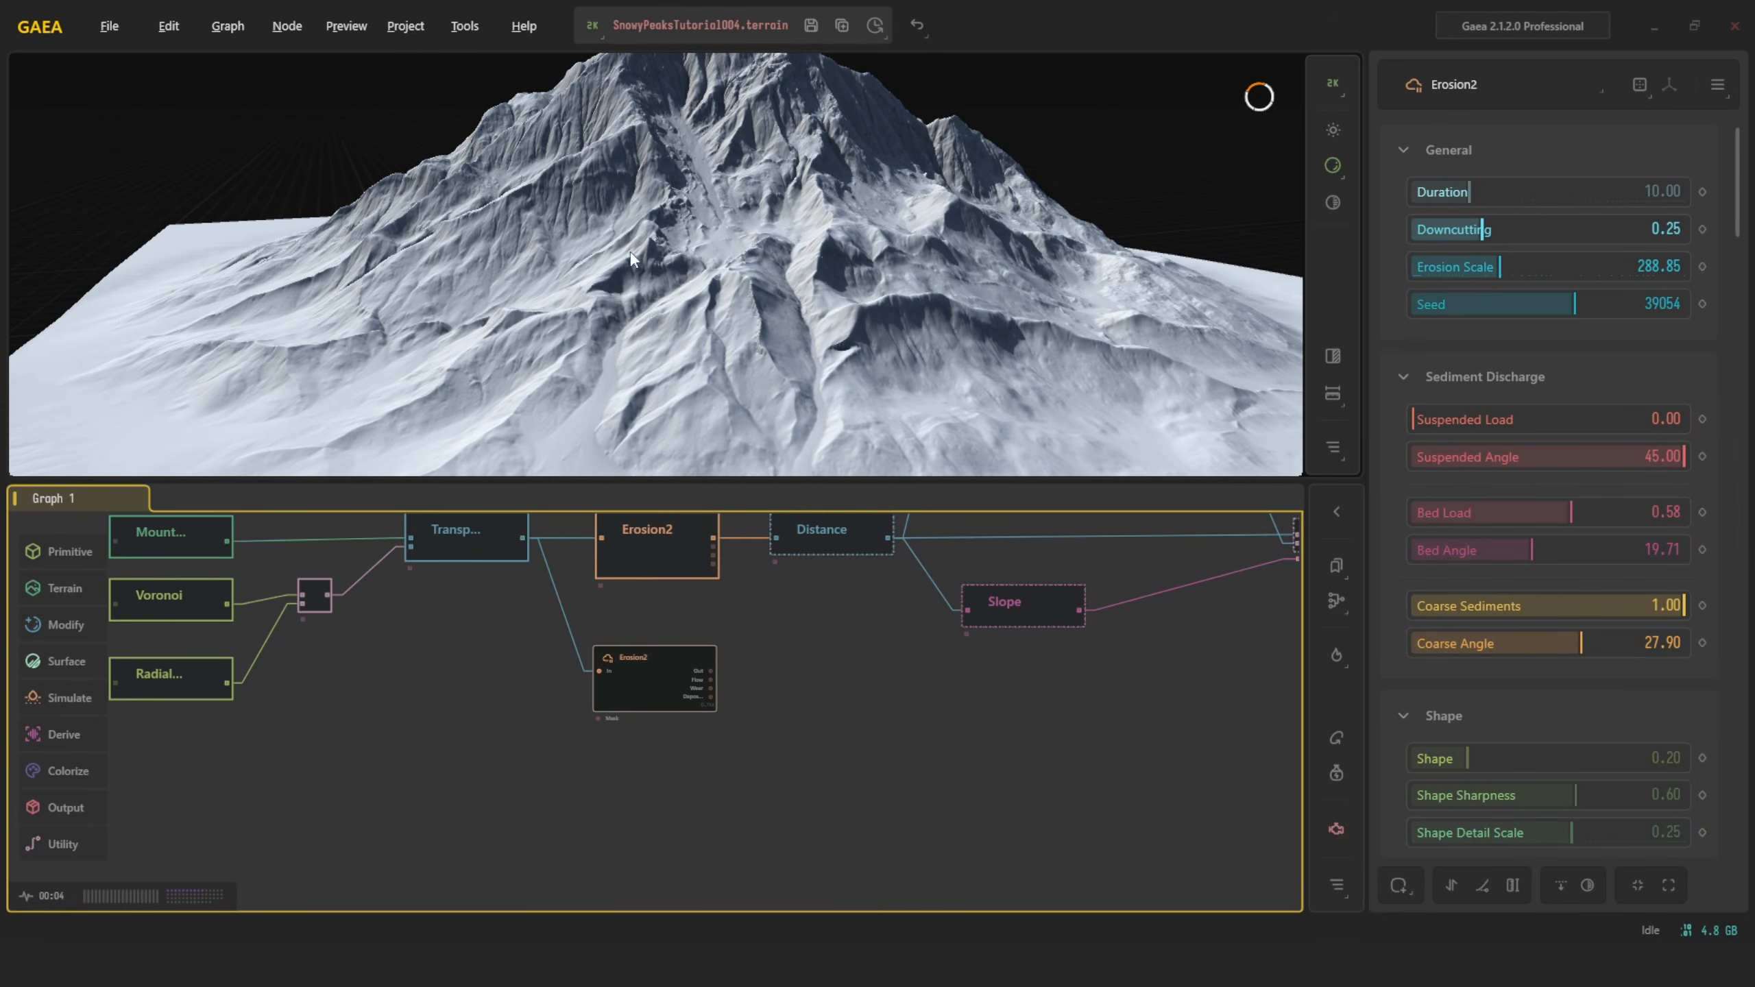
scroll(747, 201, "up", 5)
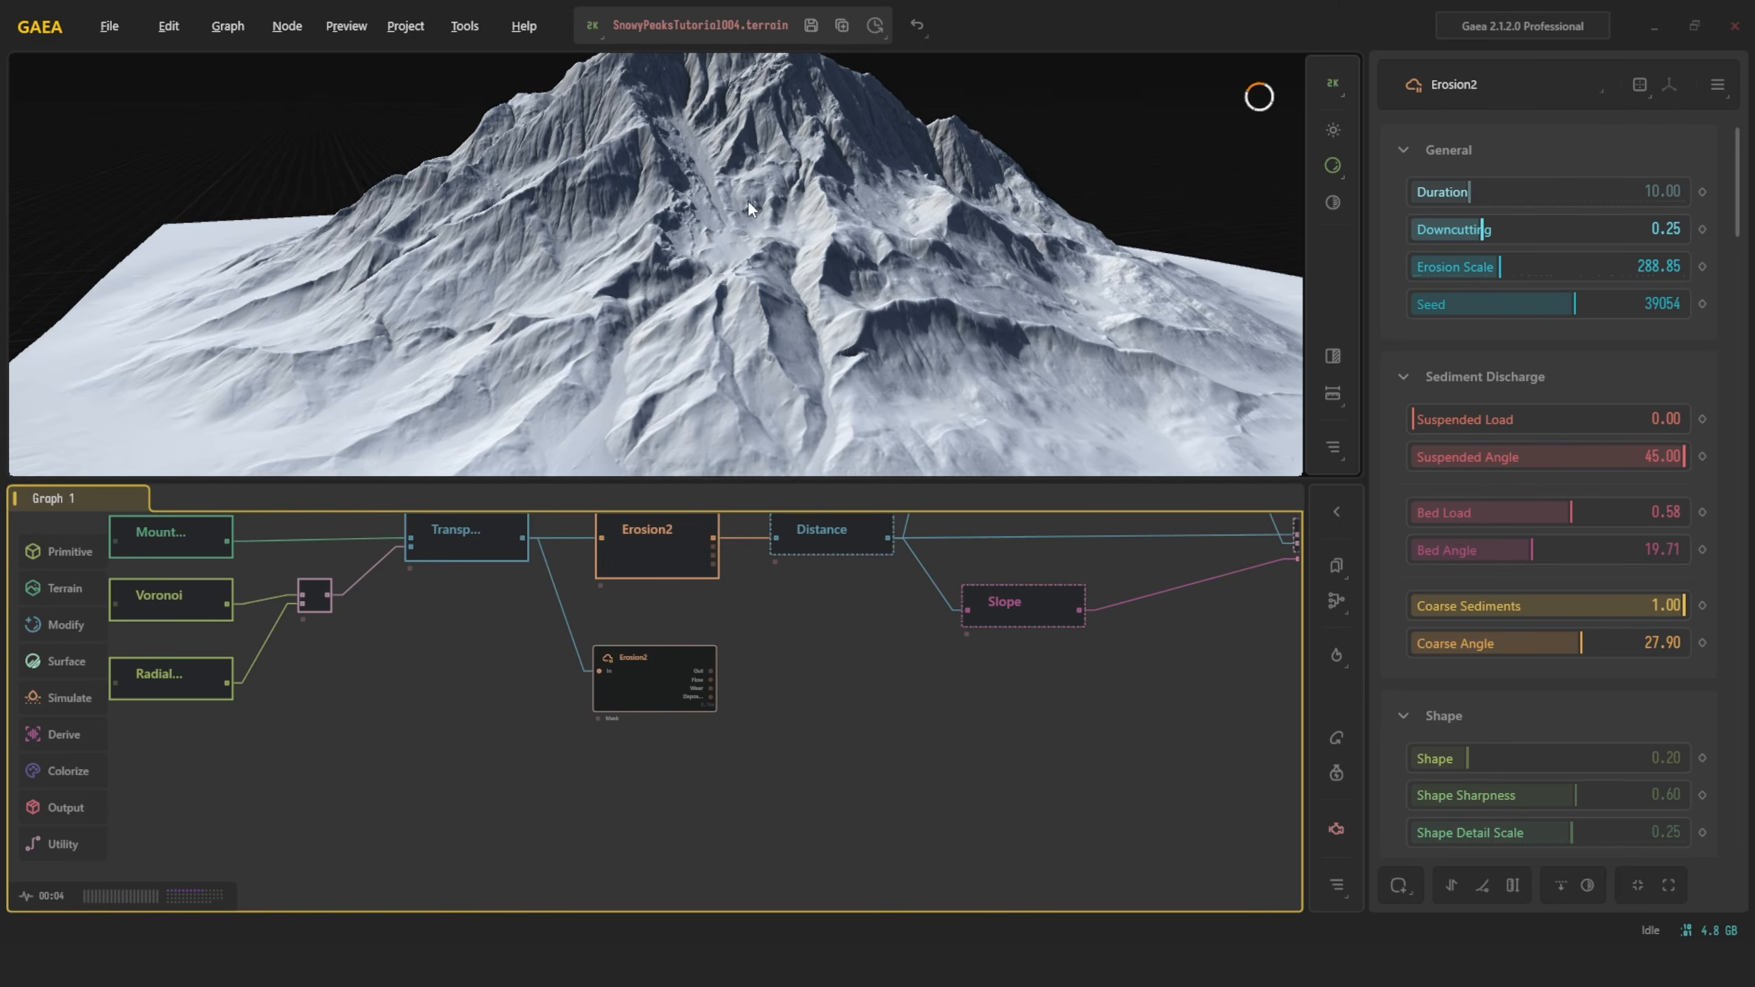
scroll(739, 239, "up", 4)
left_click_drag(739, 239, 738, 210)
scroll(738, 210, "down", 2)
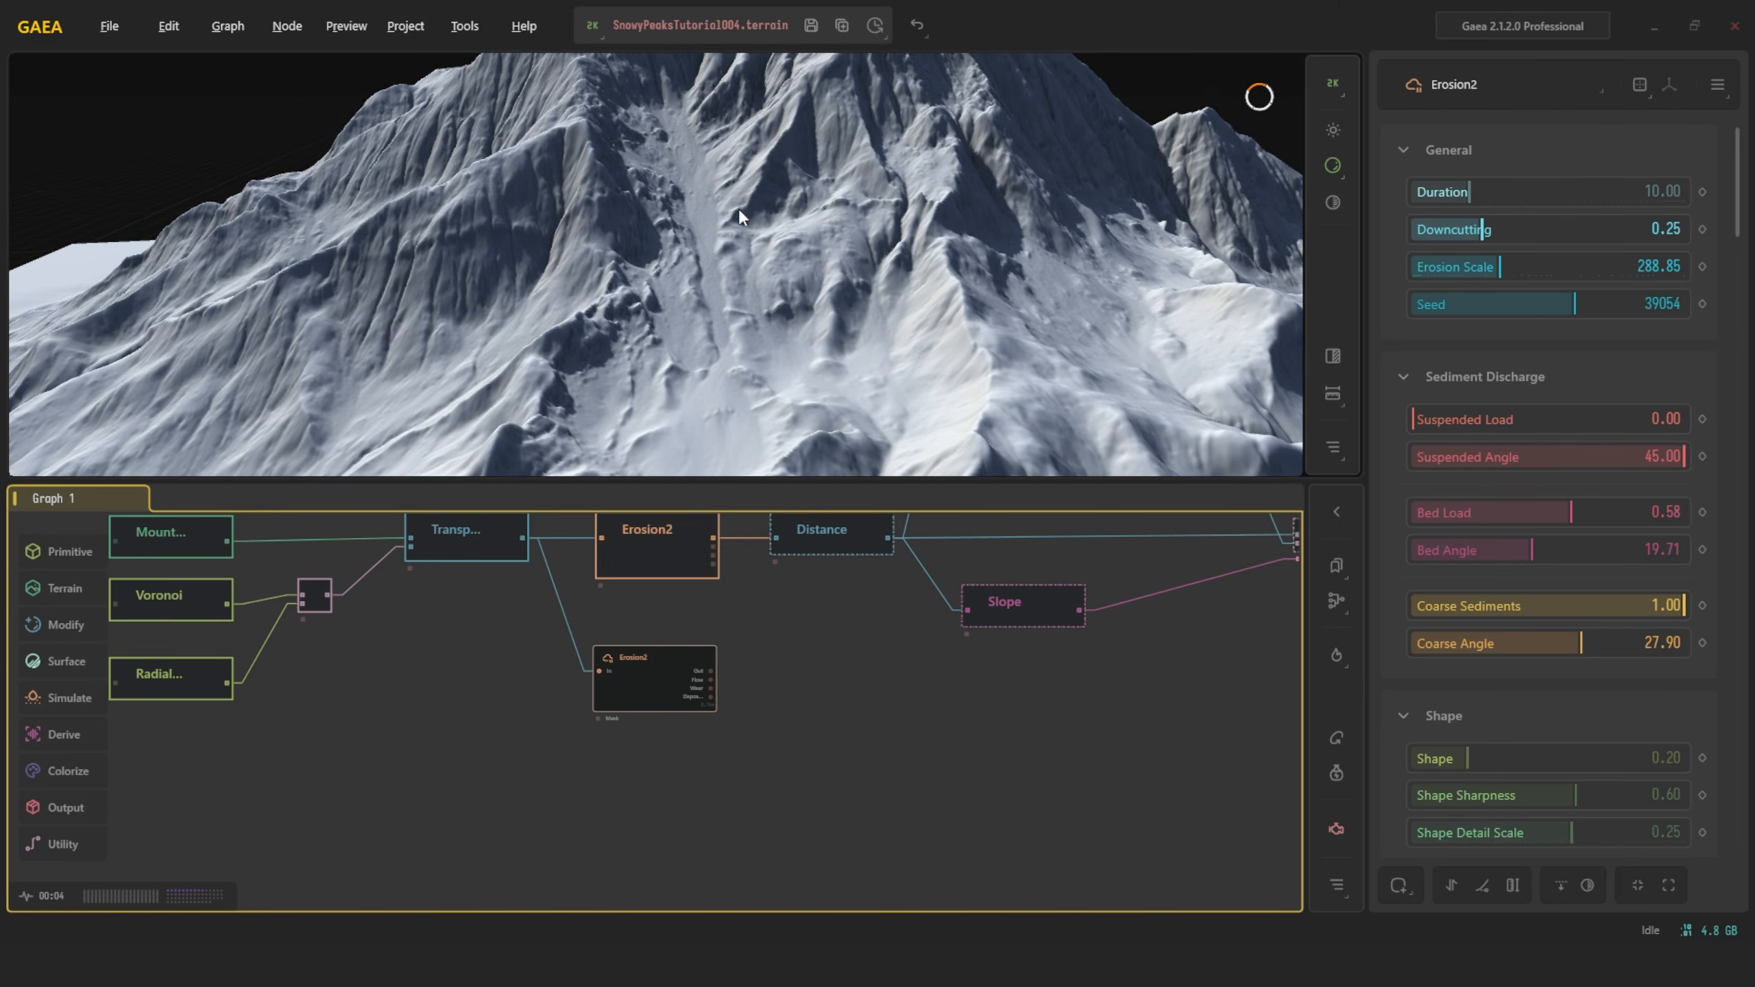
Test Coarse Angle at 35.50 and 37.47, set it to 29.73, and review the whole mountain
left_click_drag(1581, 646, 1628, 648)
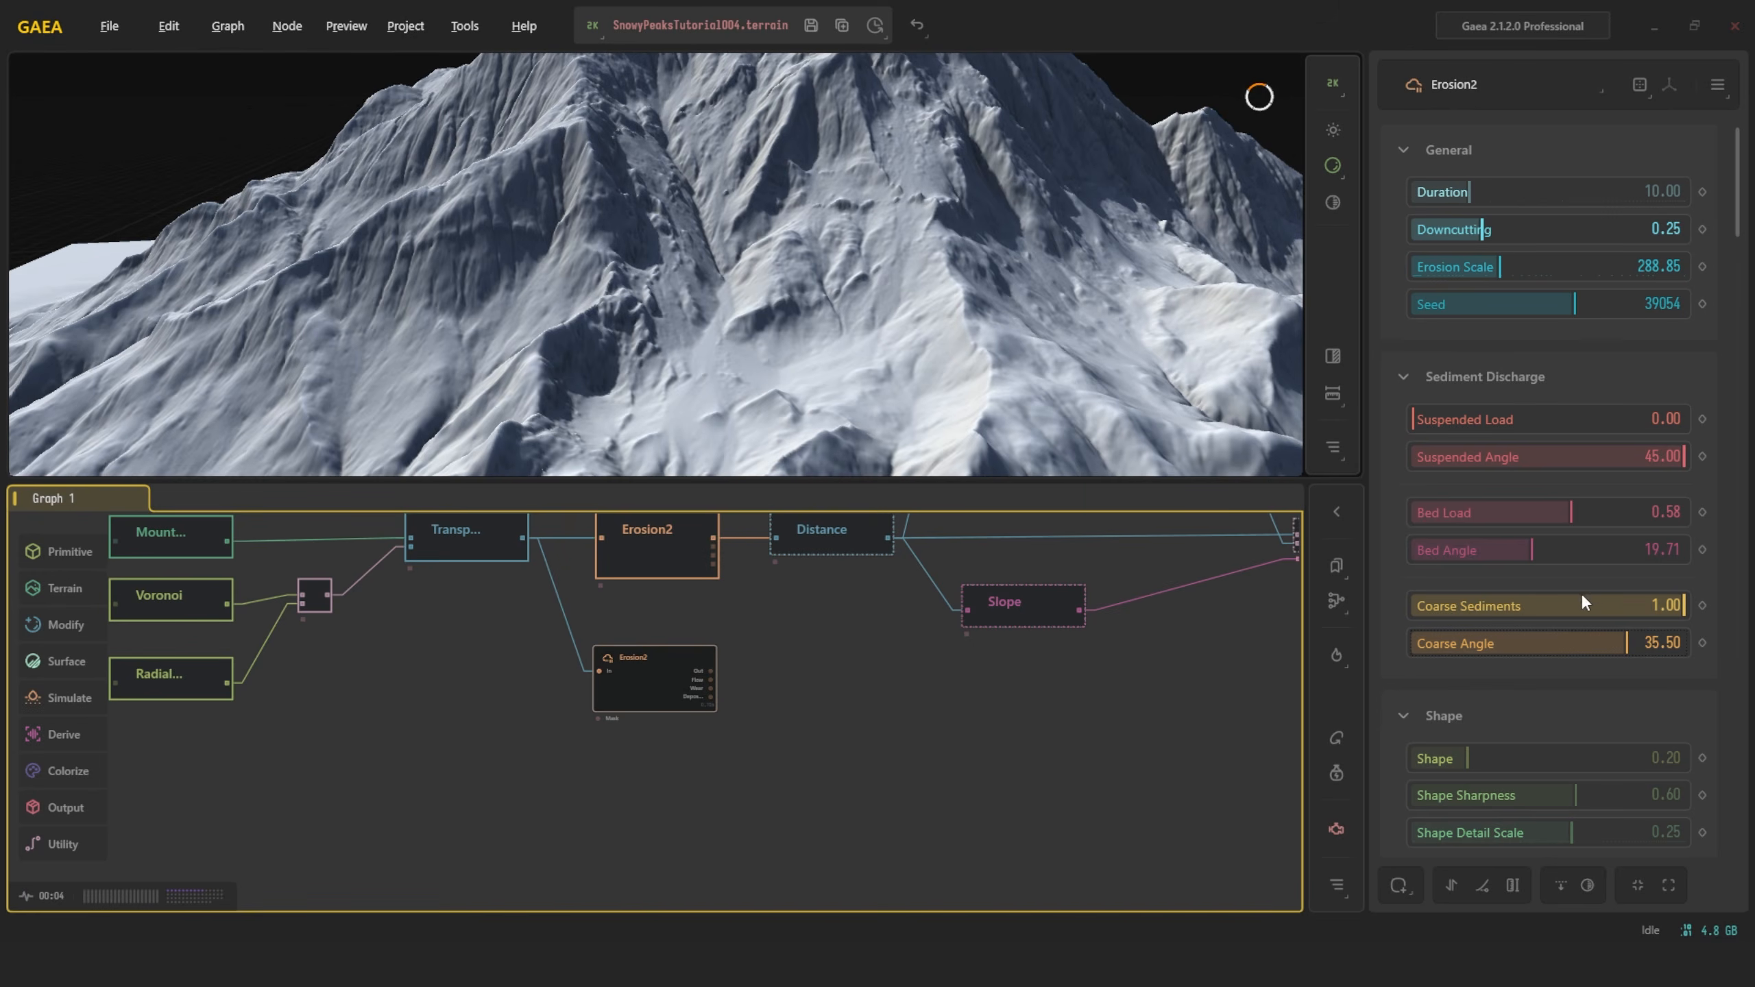
left_click_drag(1628, 643, 1639, 641)
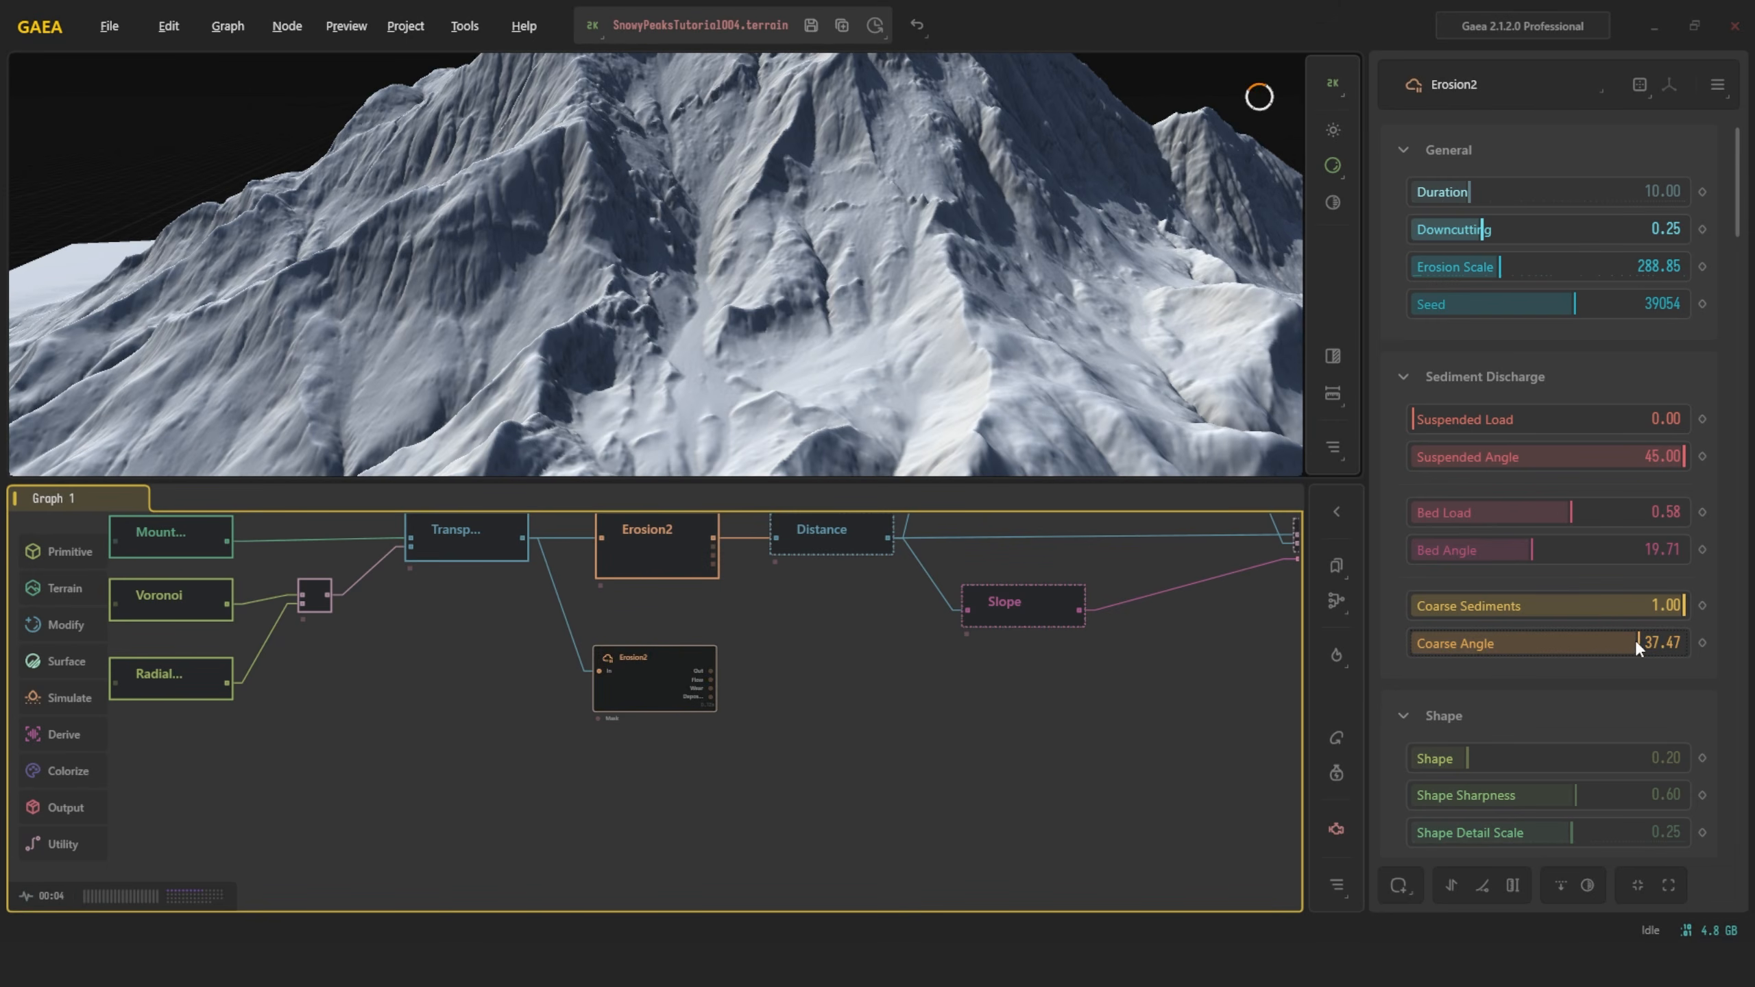
left_click_drag(1642, 647, 1591, 649)
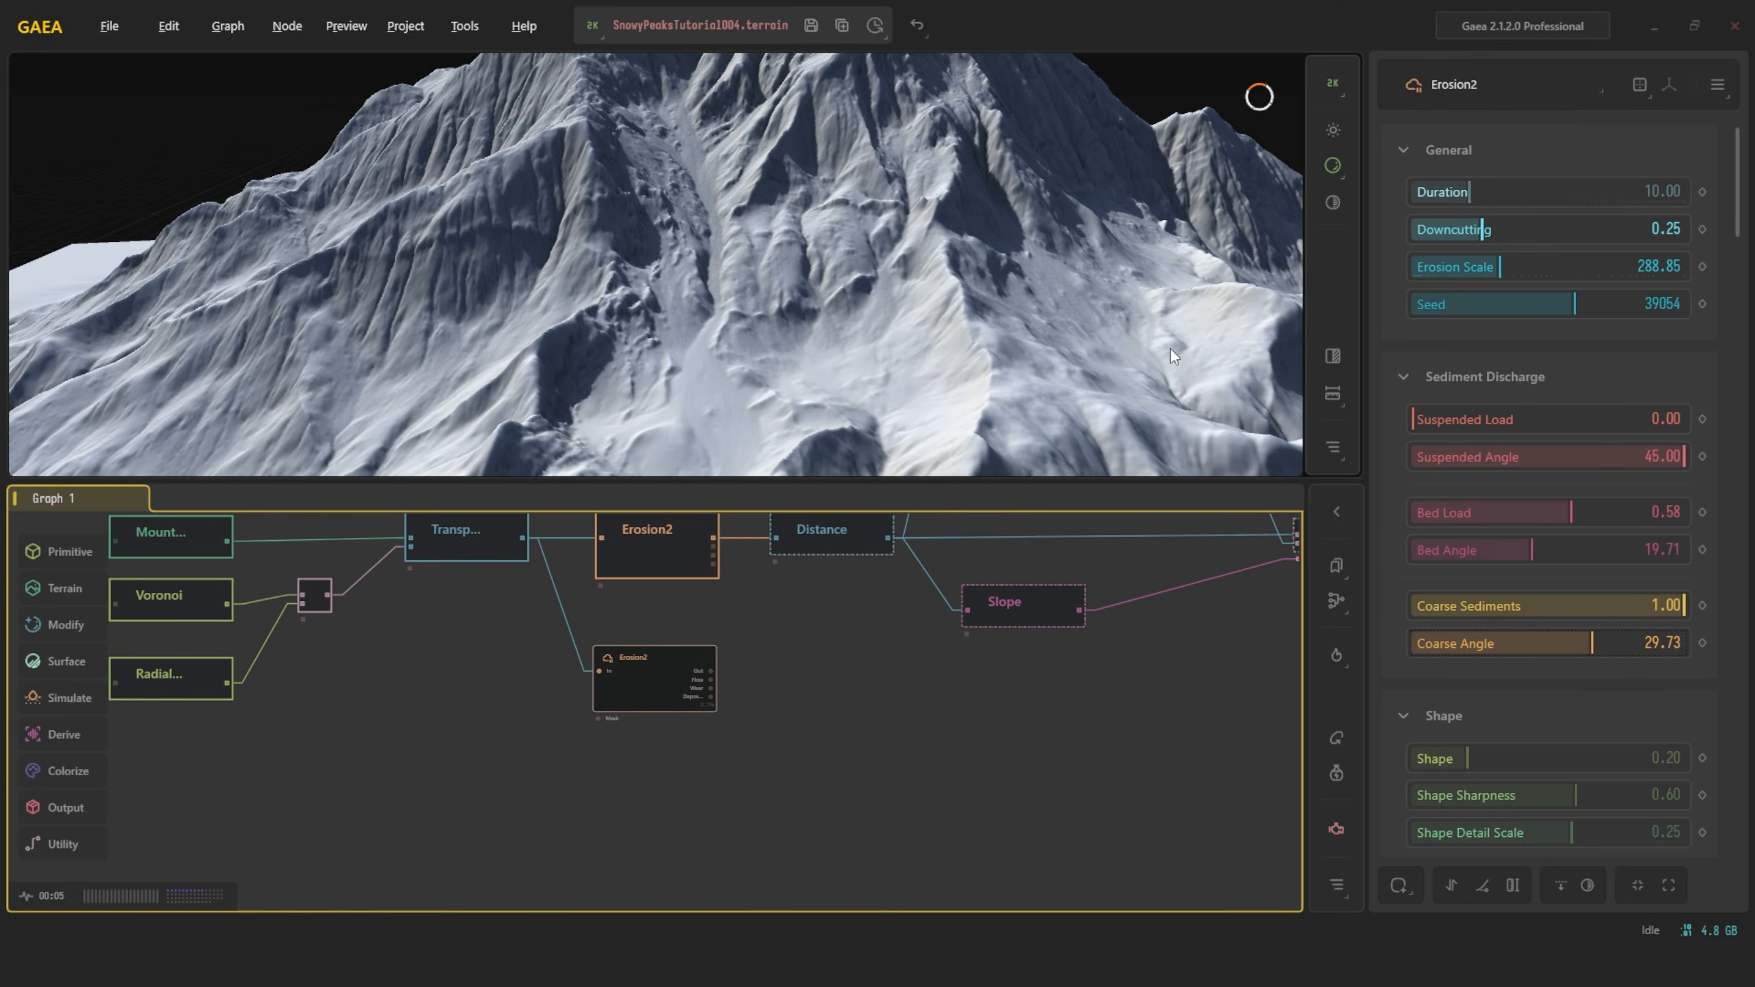
left_click_drag(875, 209, 568, 259)
left_click_drag(671, 195, 1197, 265)
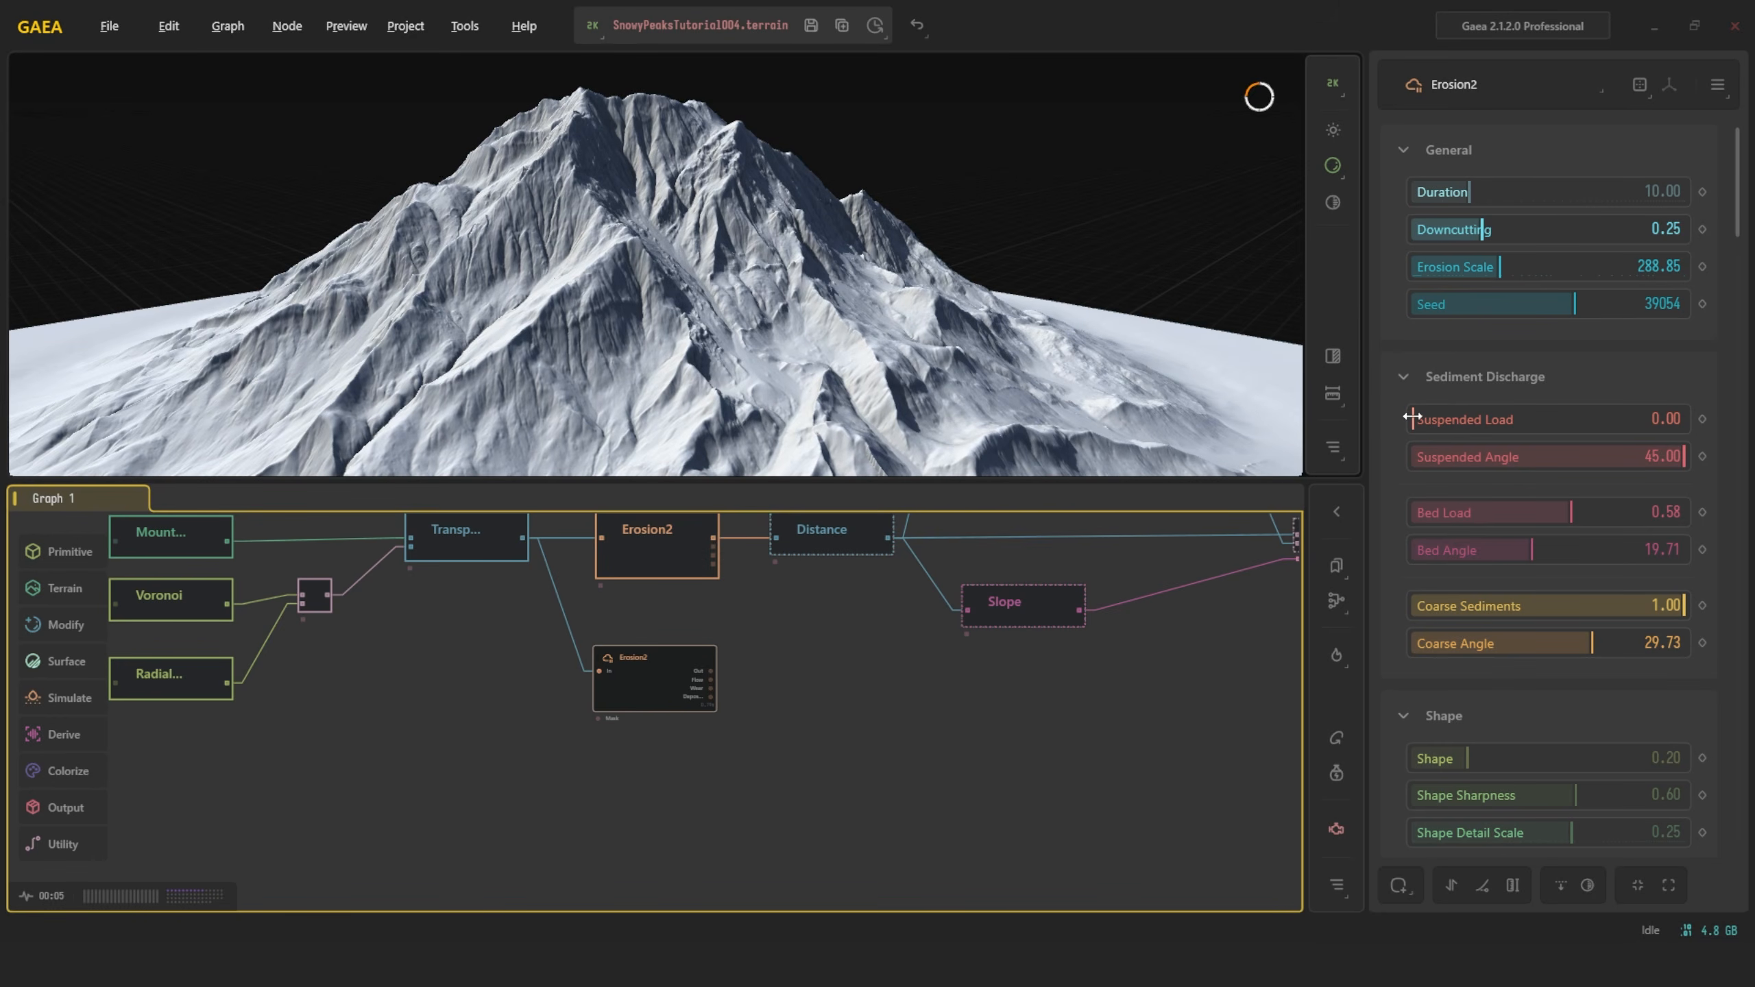
Set Suspended Load and Bed Load to 1, and test Suspended Load at 0.31 with Coarse Sediments at 0.33
left_click_drag(1412, 417, 1677, 414)
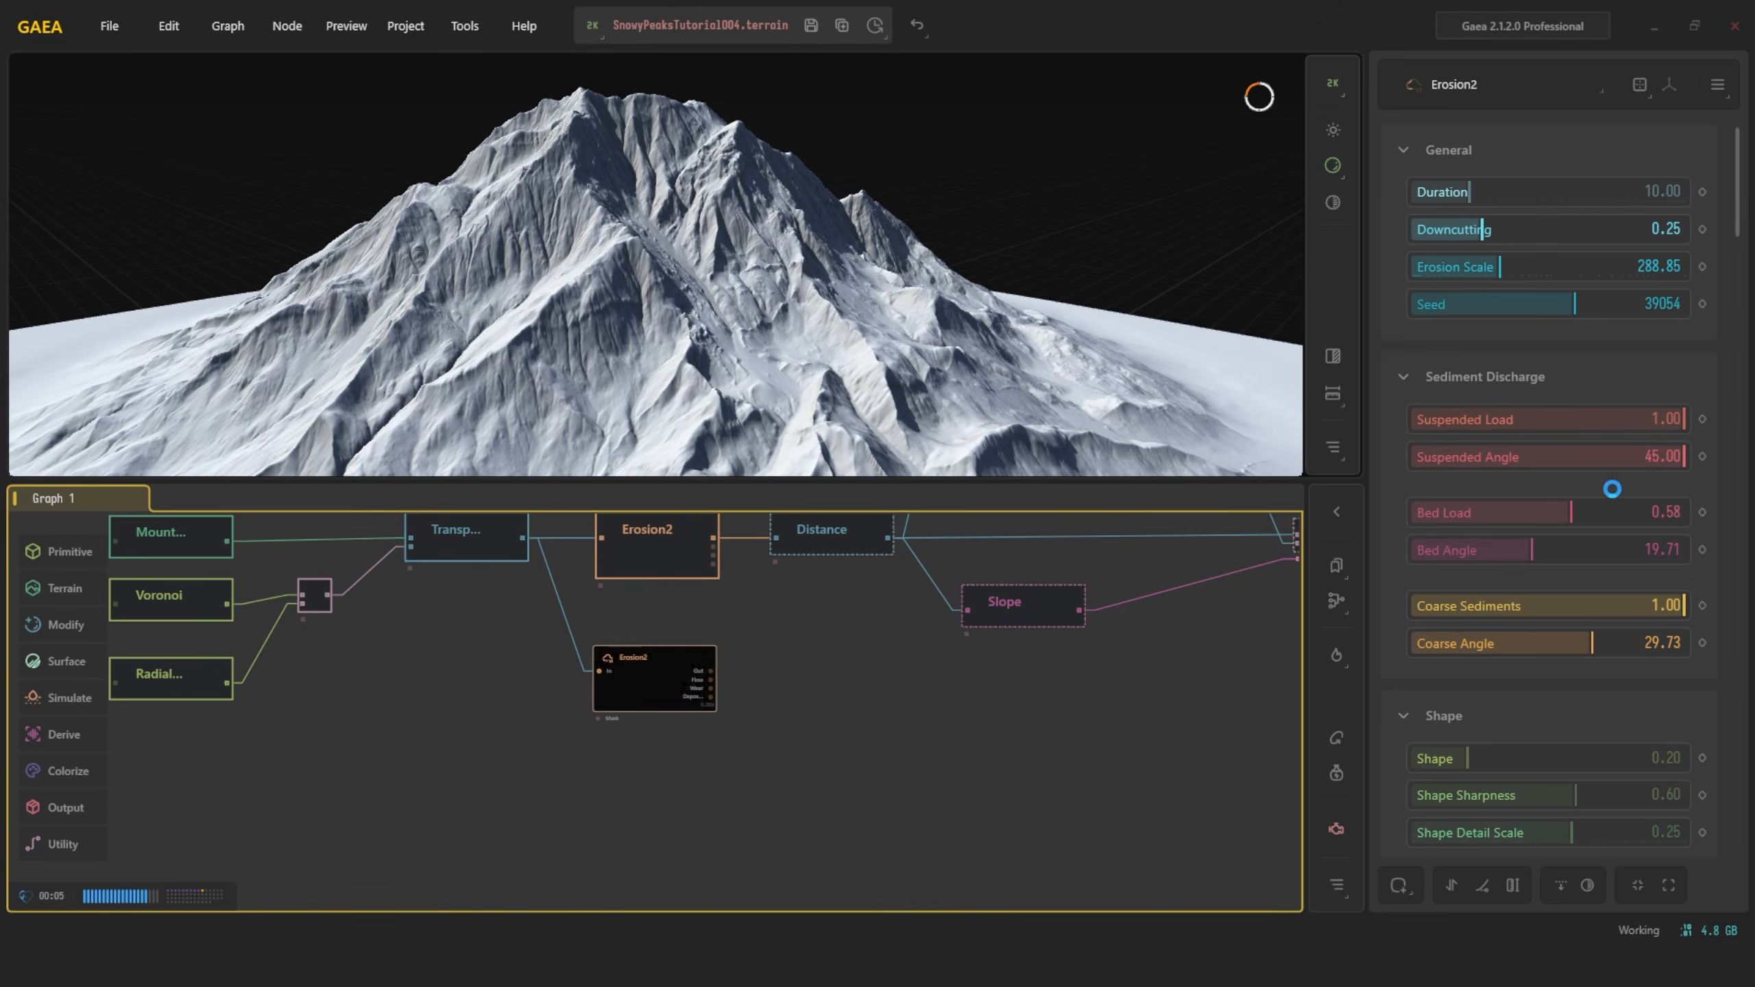
left_click_drag(1566, 514, 1686, 512)
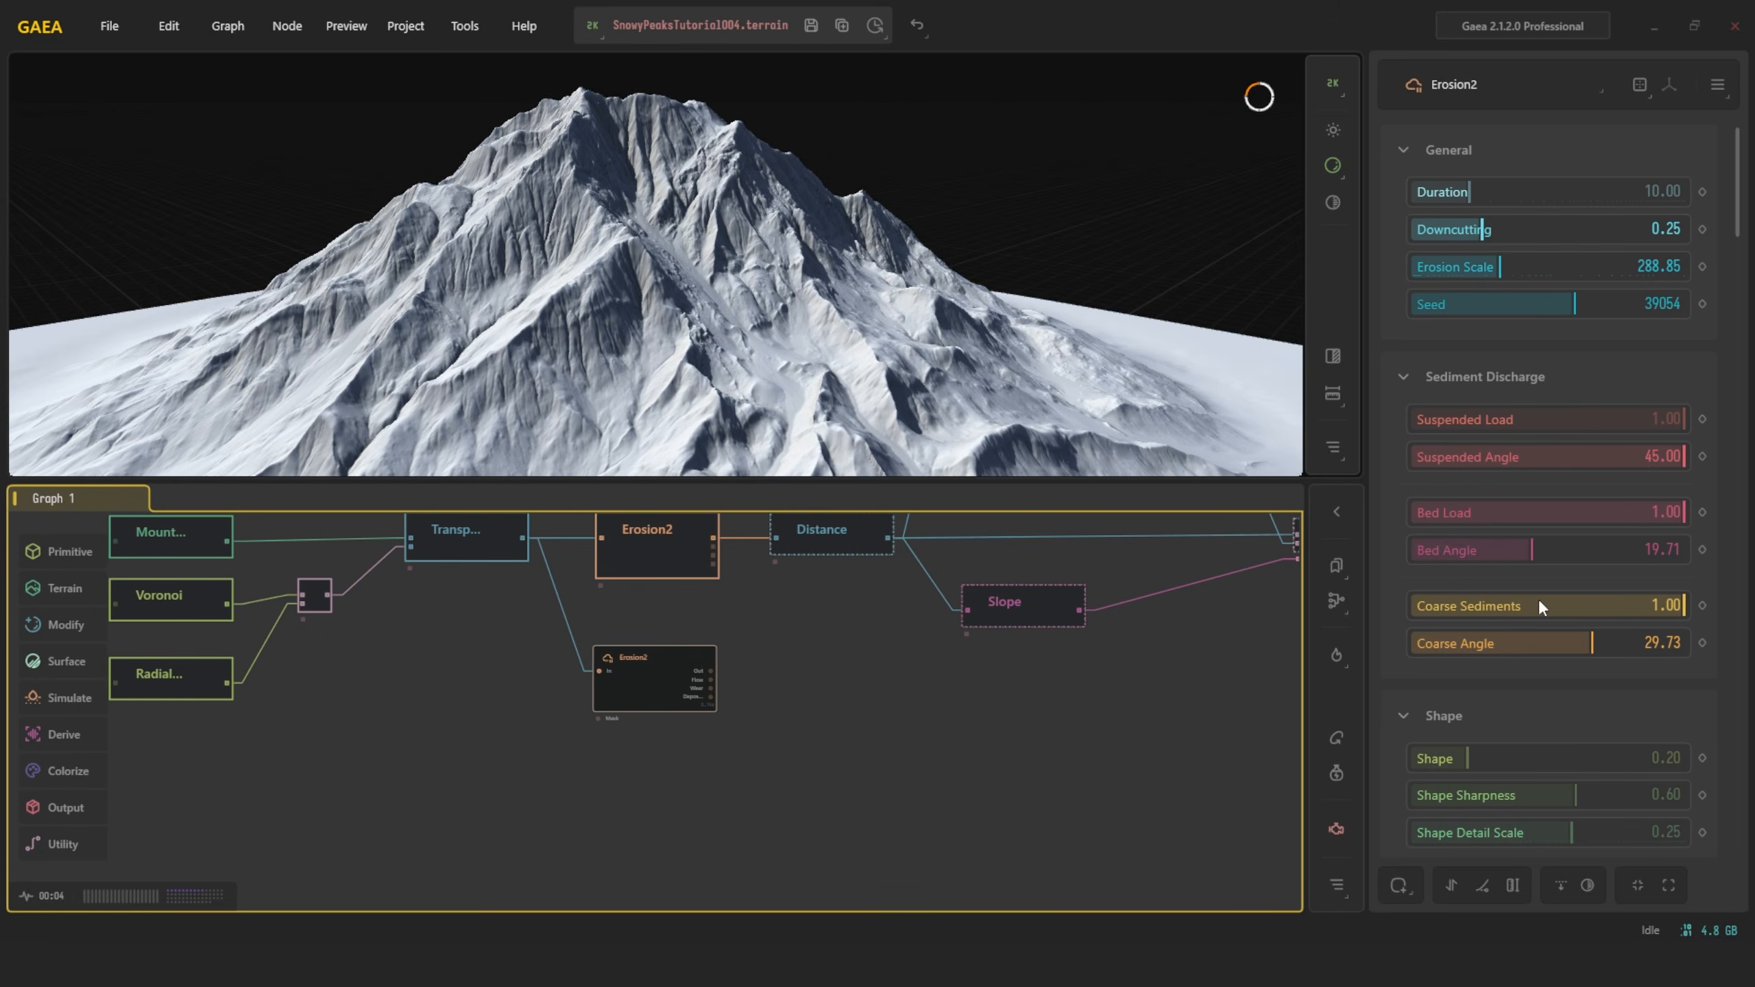
left_click(1498, 419)
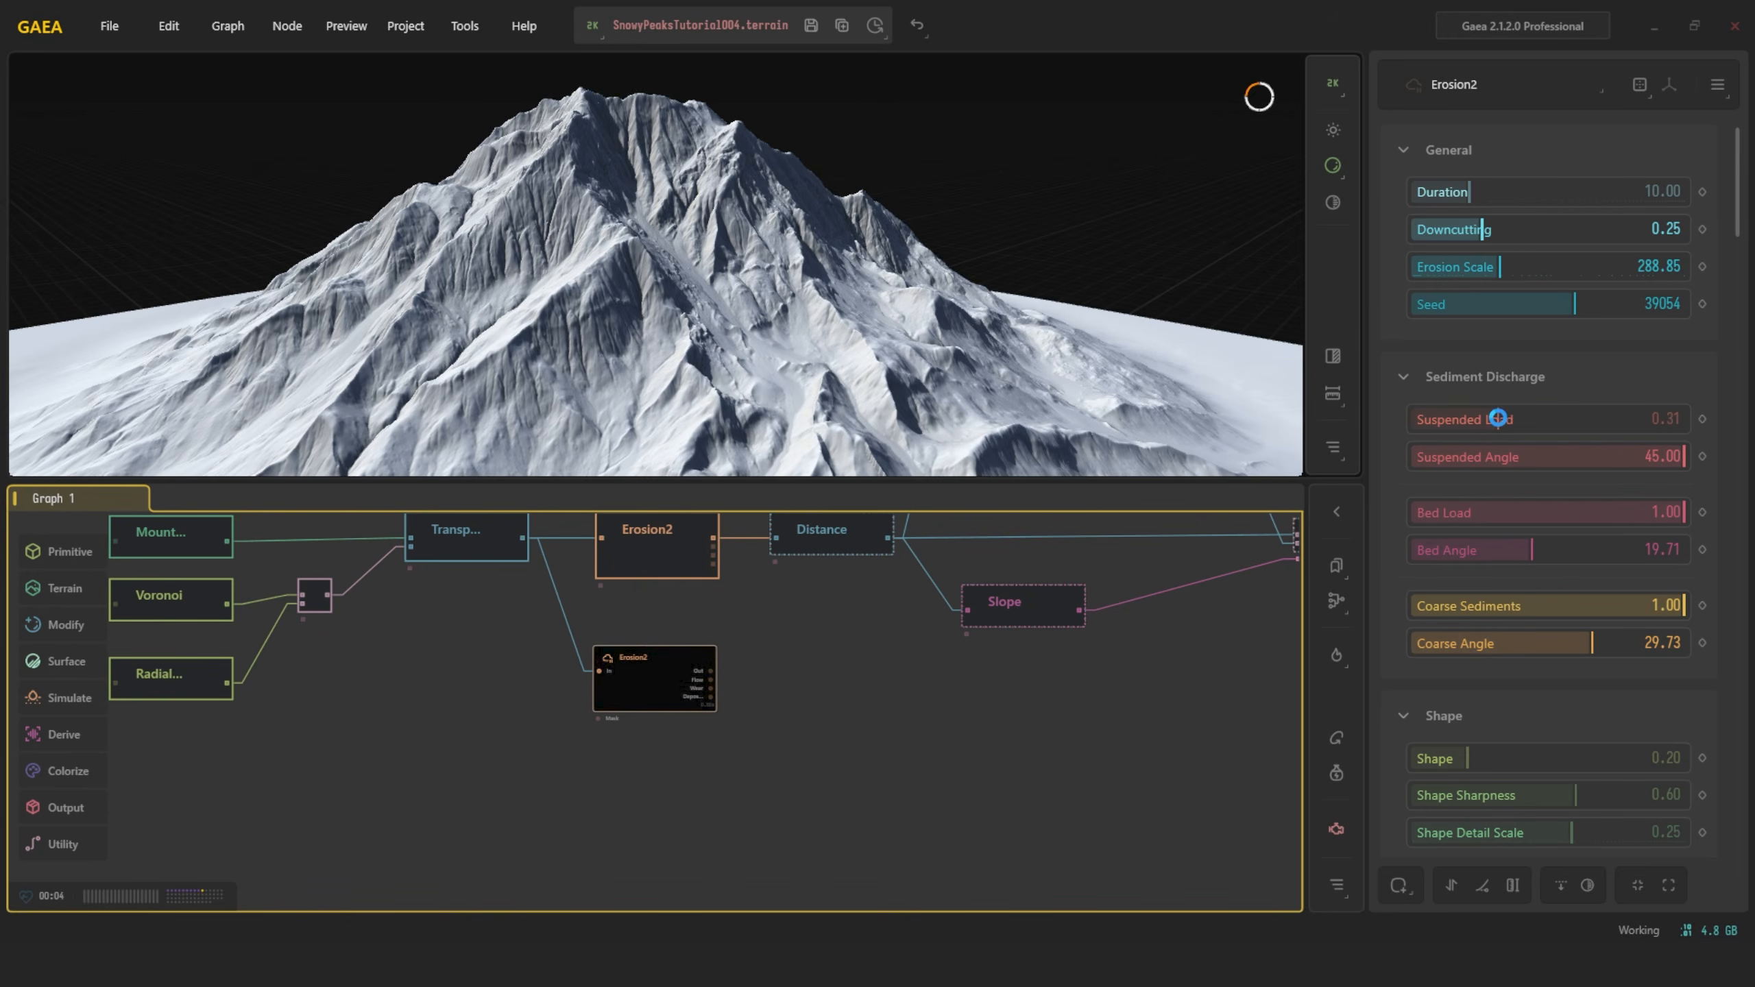
left_click(1503, 605)
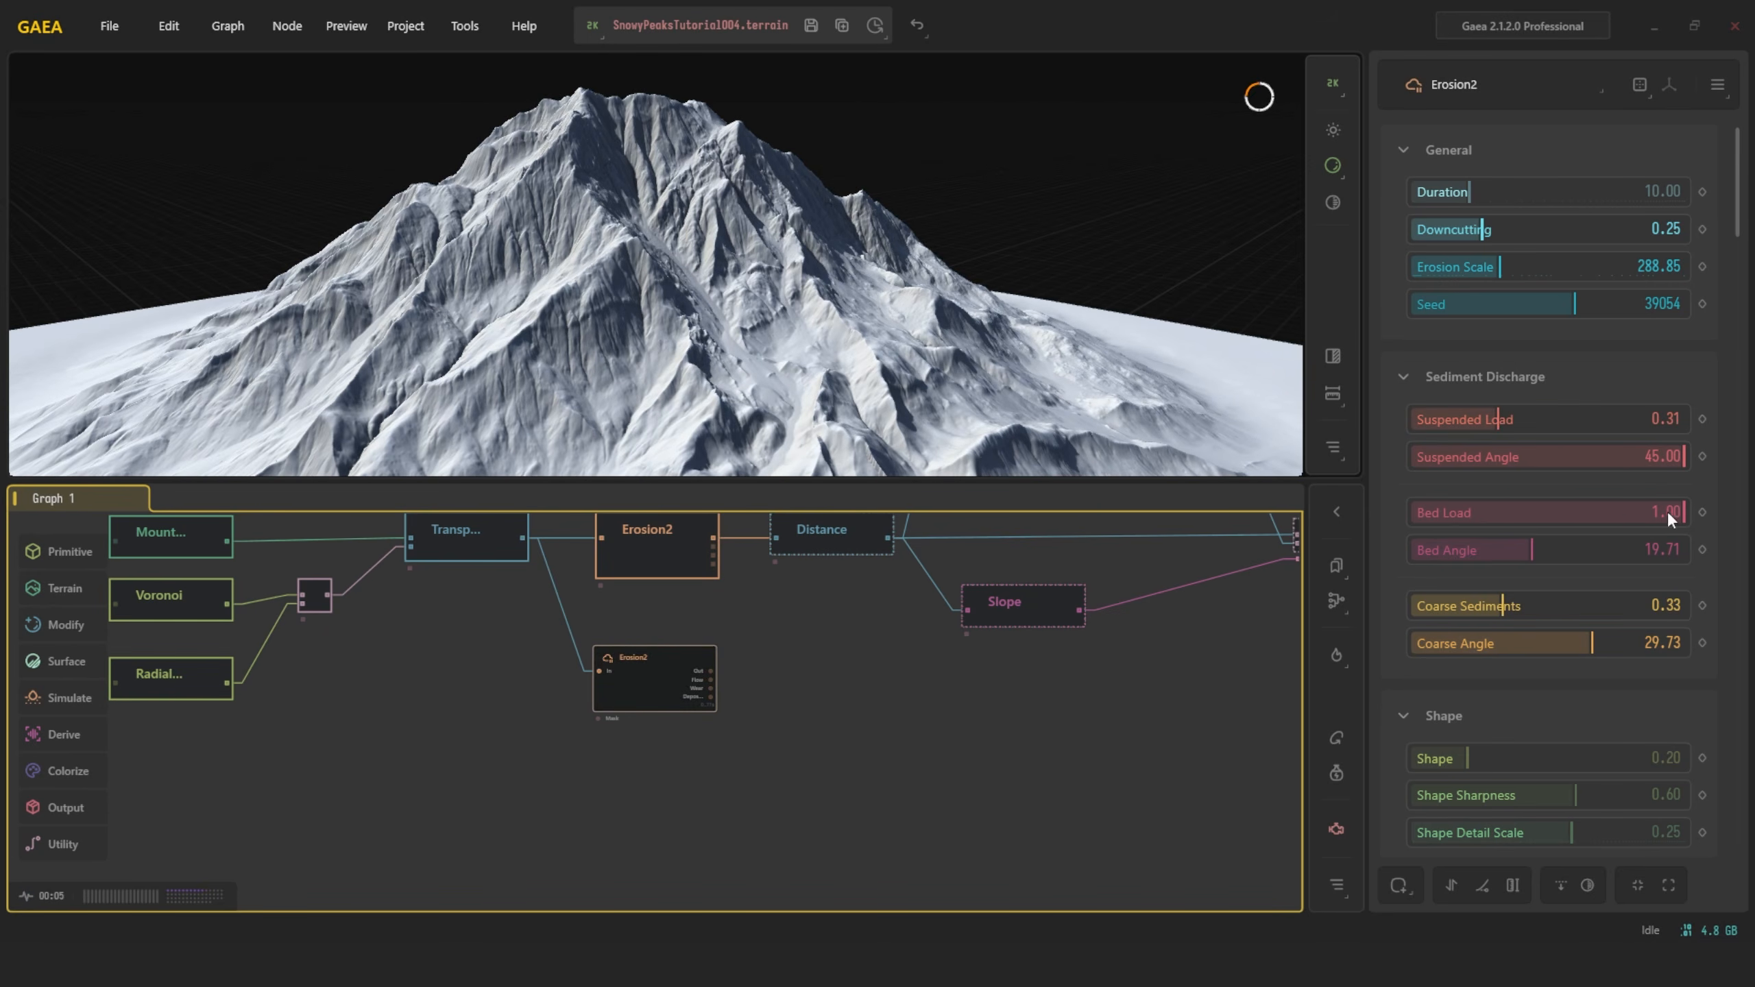
left_click_drag(670, 293, 1184, 432)
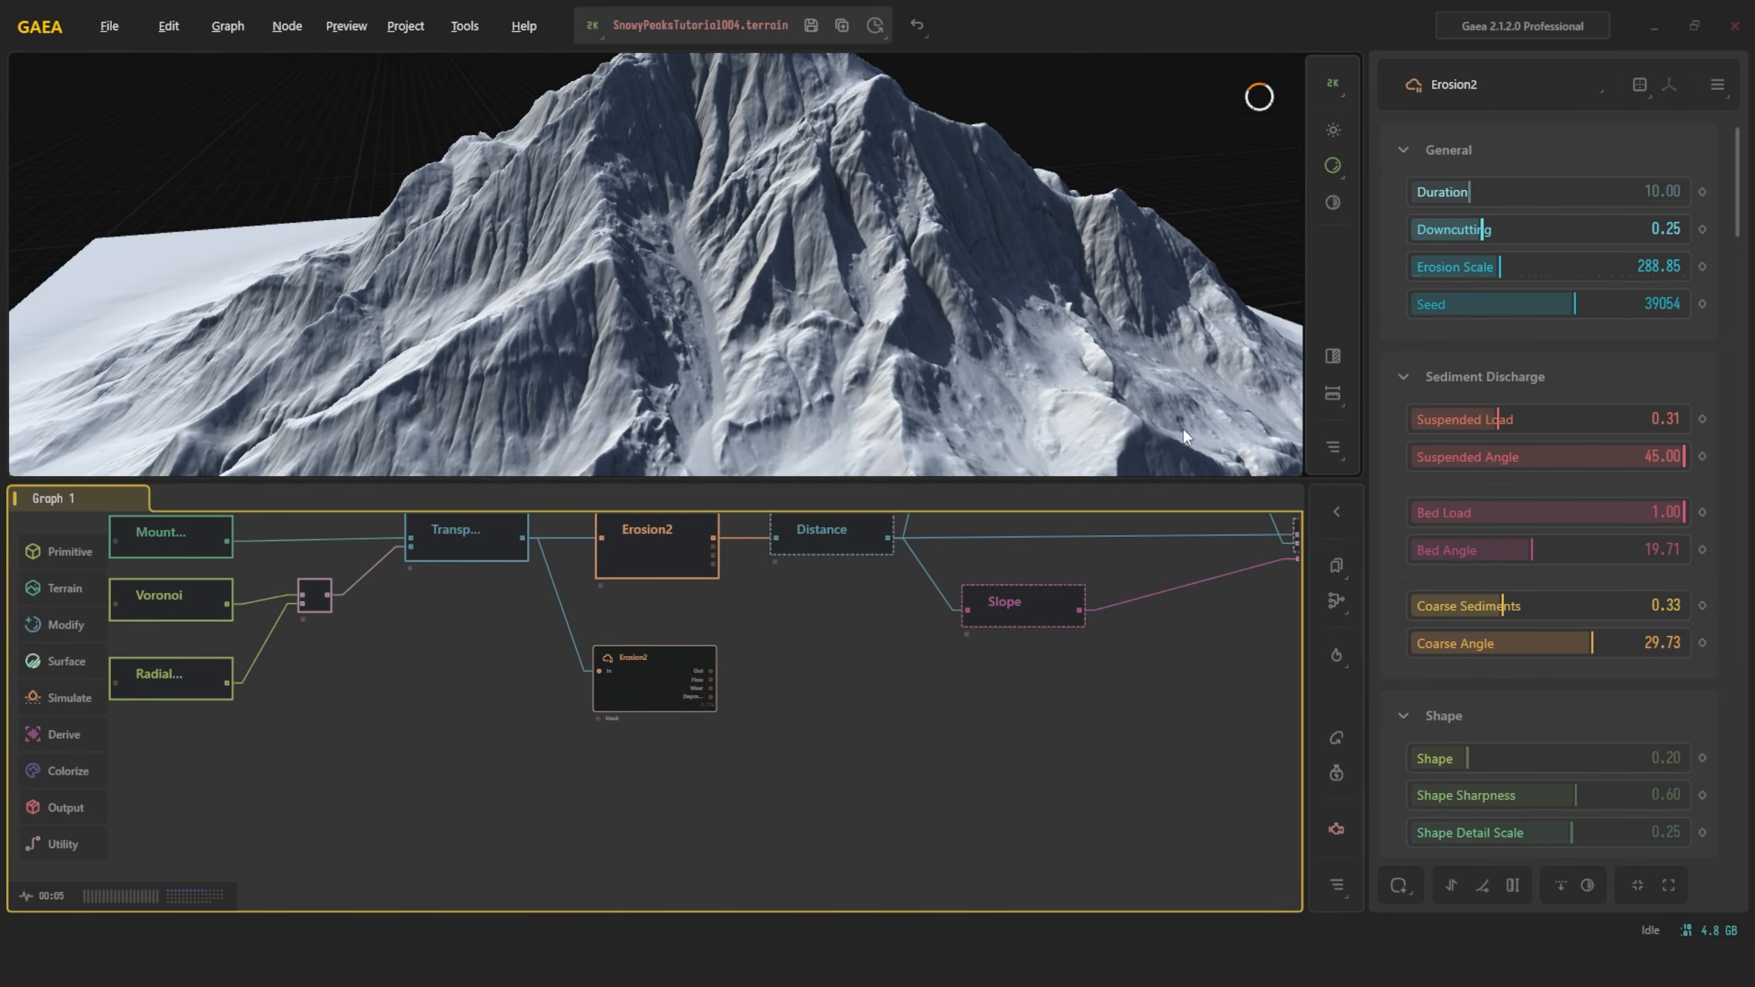
Set Coarse Sediments and Suspended Load to 1 and inspect the deposits around the mountain near and far
left_click_drag(1514, 616, 1686, 607)
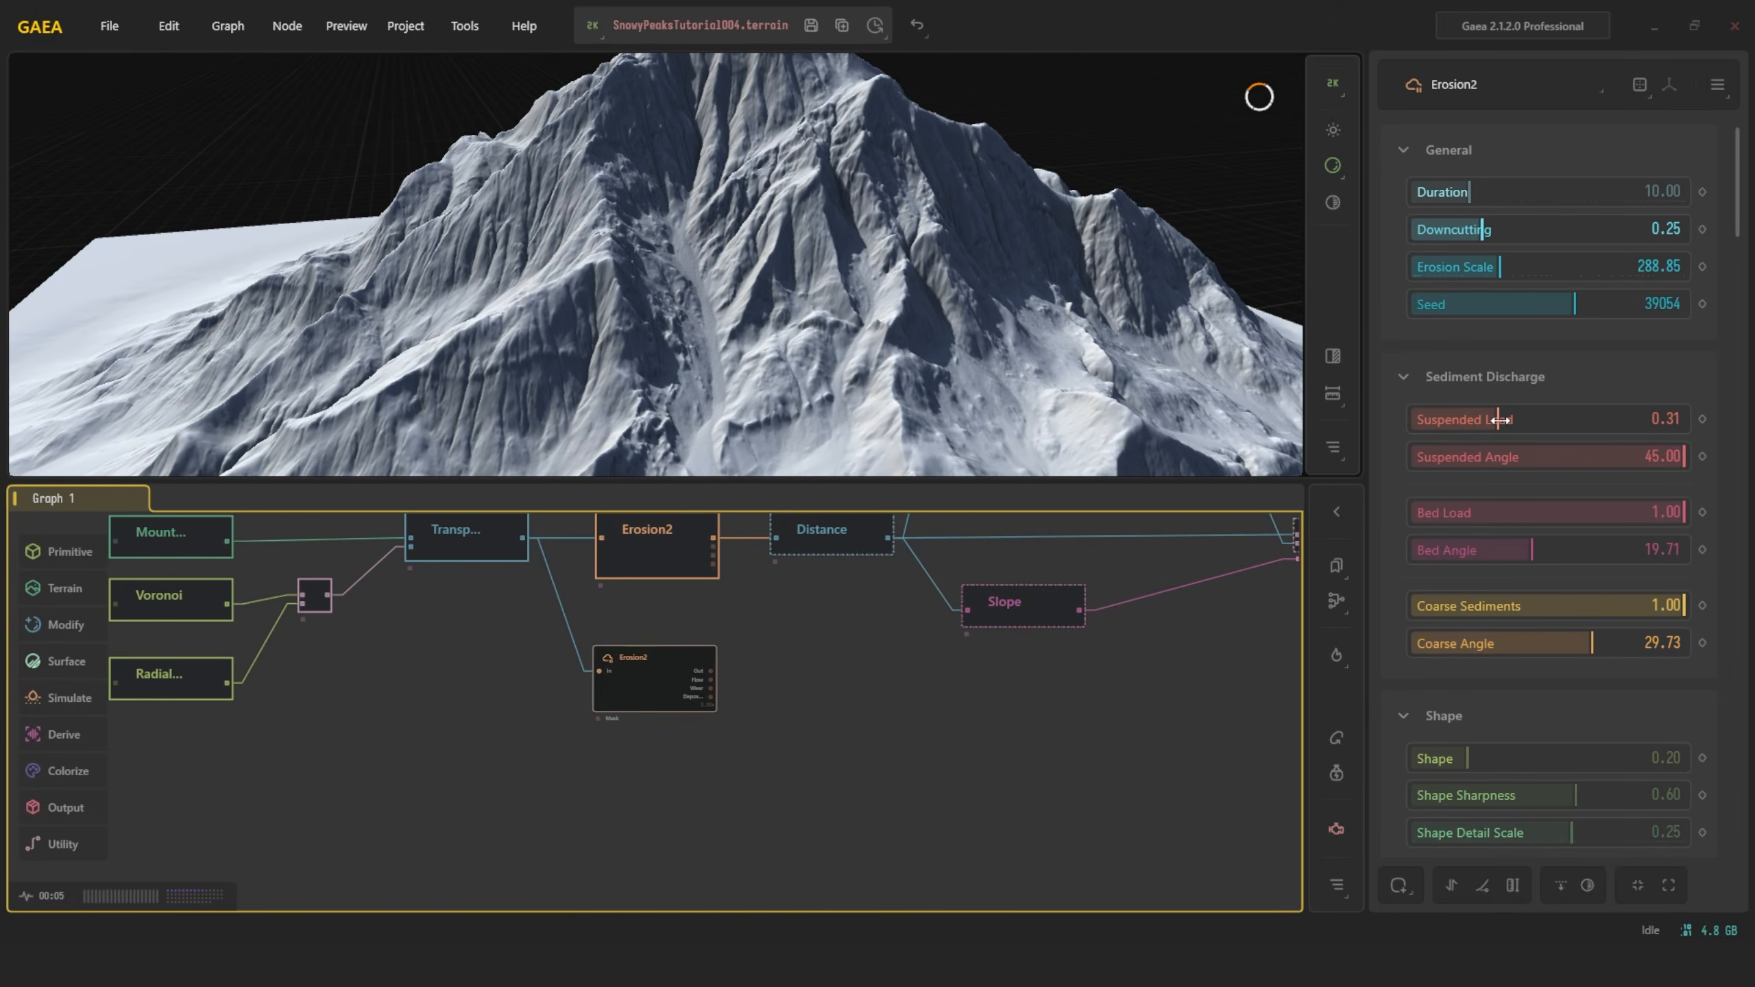
left_click_drag(1482, 418, 1686, 419)
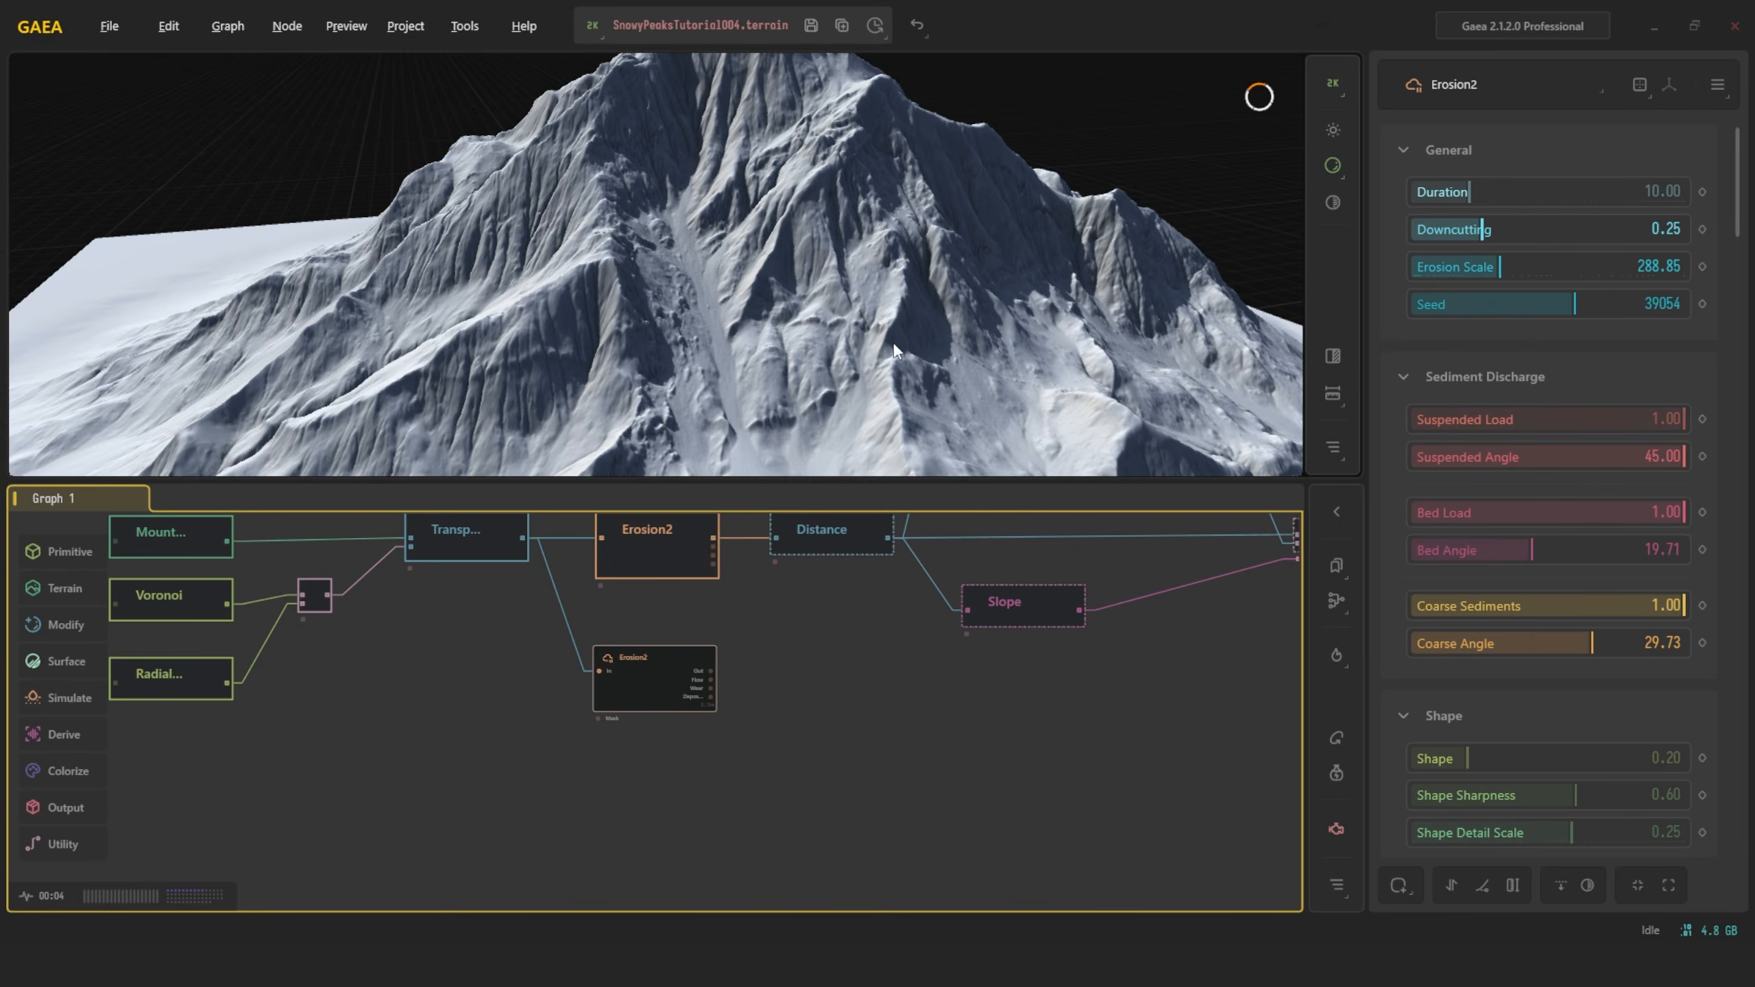
left_click_drag(894, 343, 946, 232)
scroll(927, 245, "down", 4)
scroll(947, 231, "up", 4)
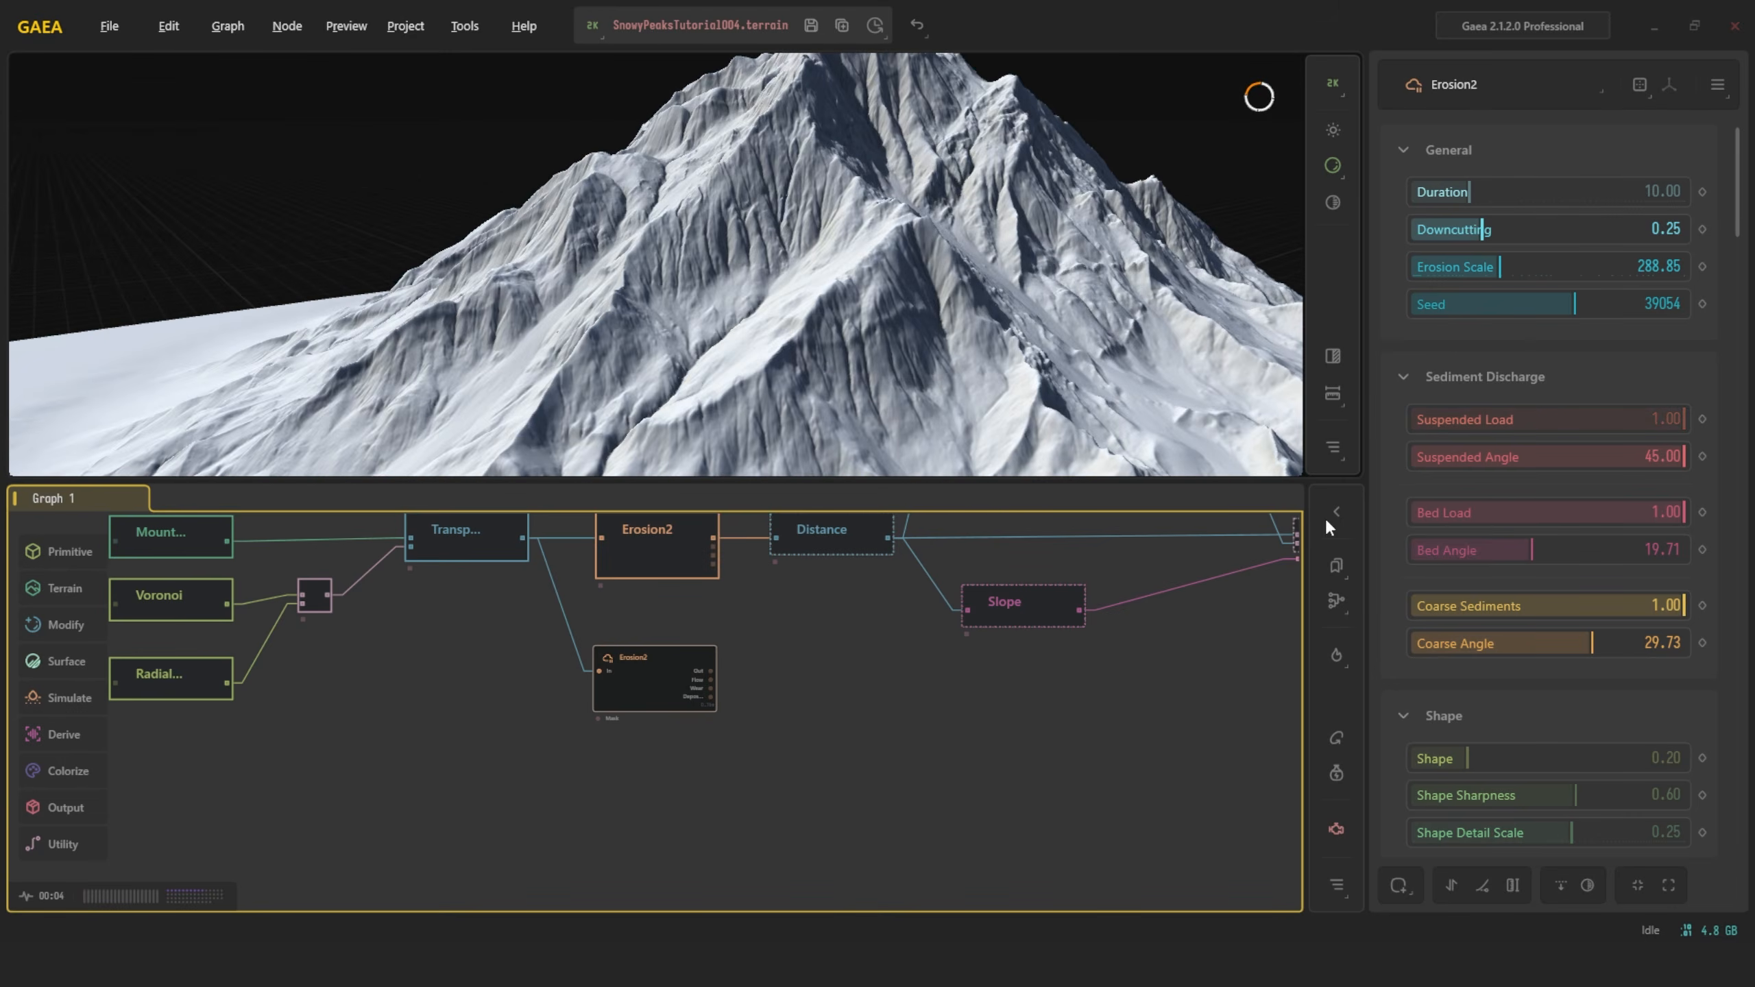
Try Shape at 0 with Shape Sharpness and Shape Detail Scale both at 1, and inspect the mountain
scroll(1479, 708, "down", 1)
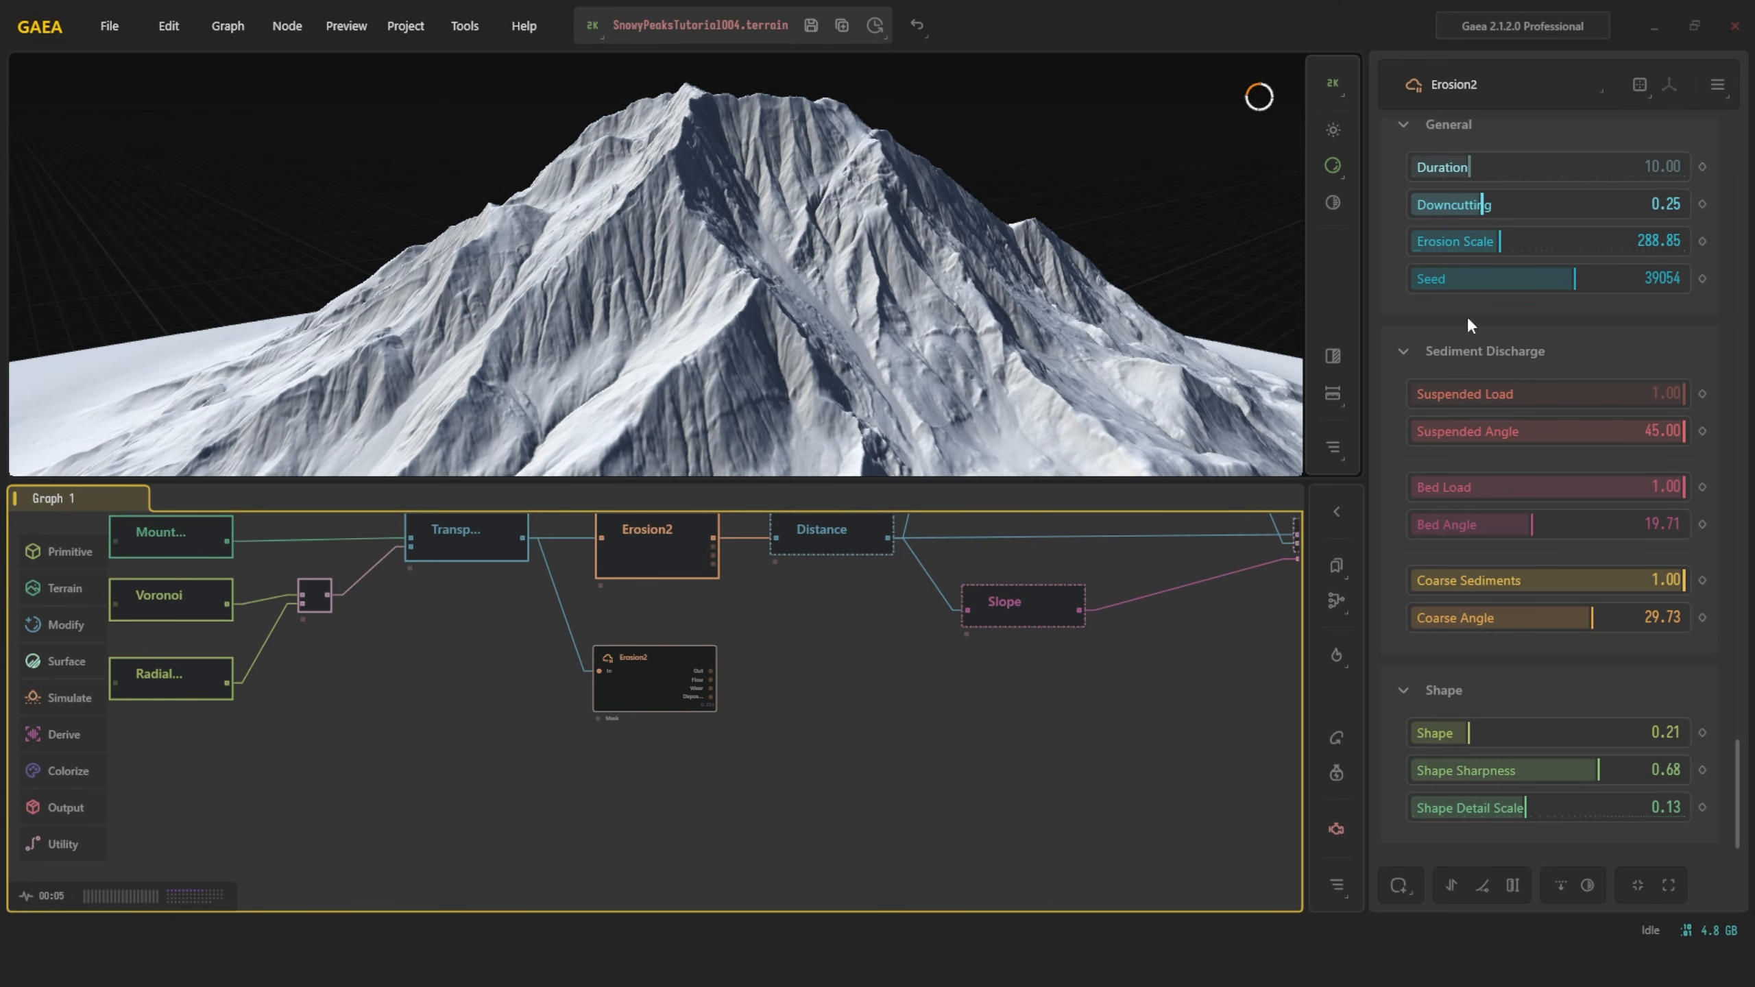
left_click_drag(856, 301, 898, 321)
scroll(898, 320, "up", 5)
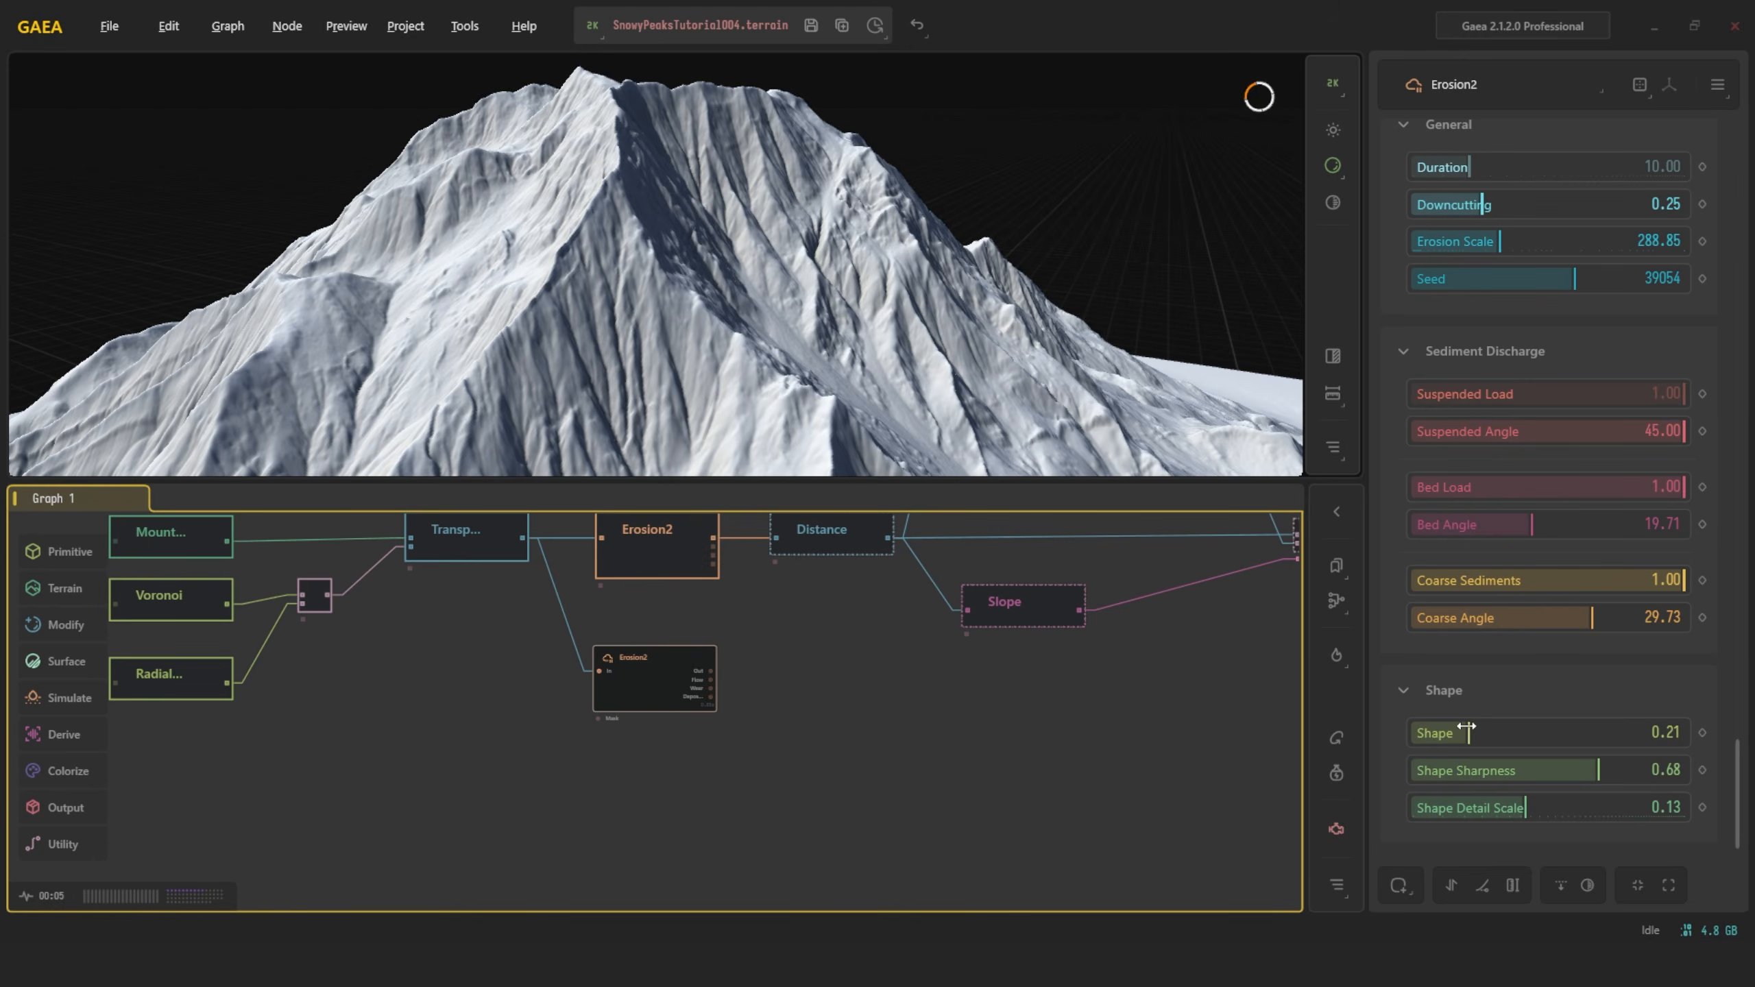
left_click_drag(1466, 732, 1251, 698)
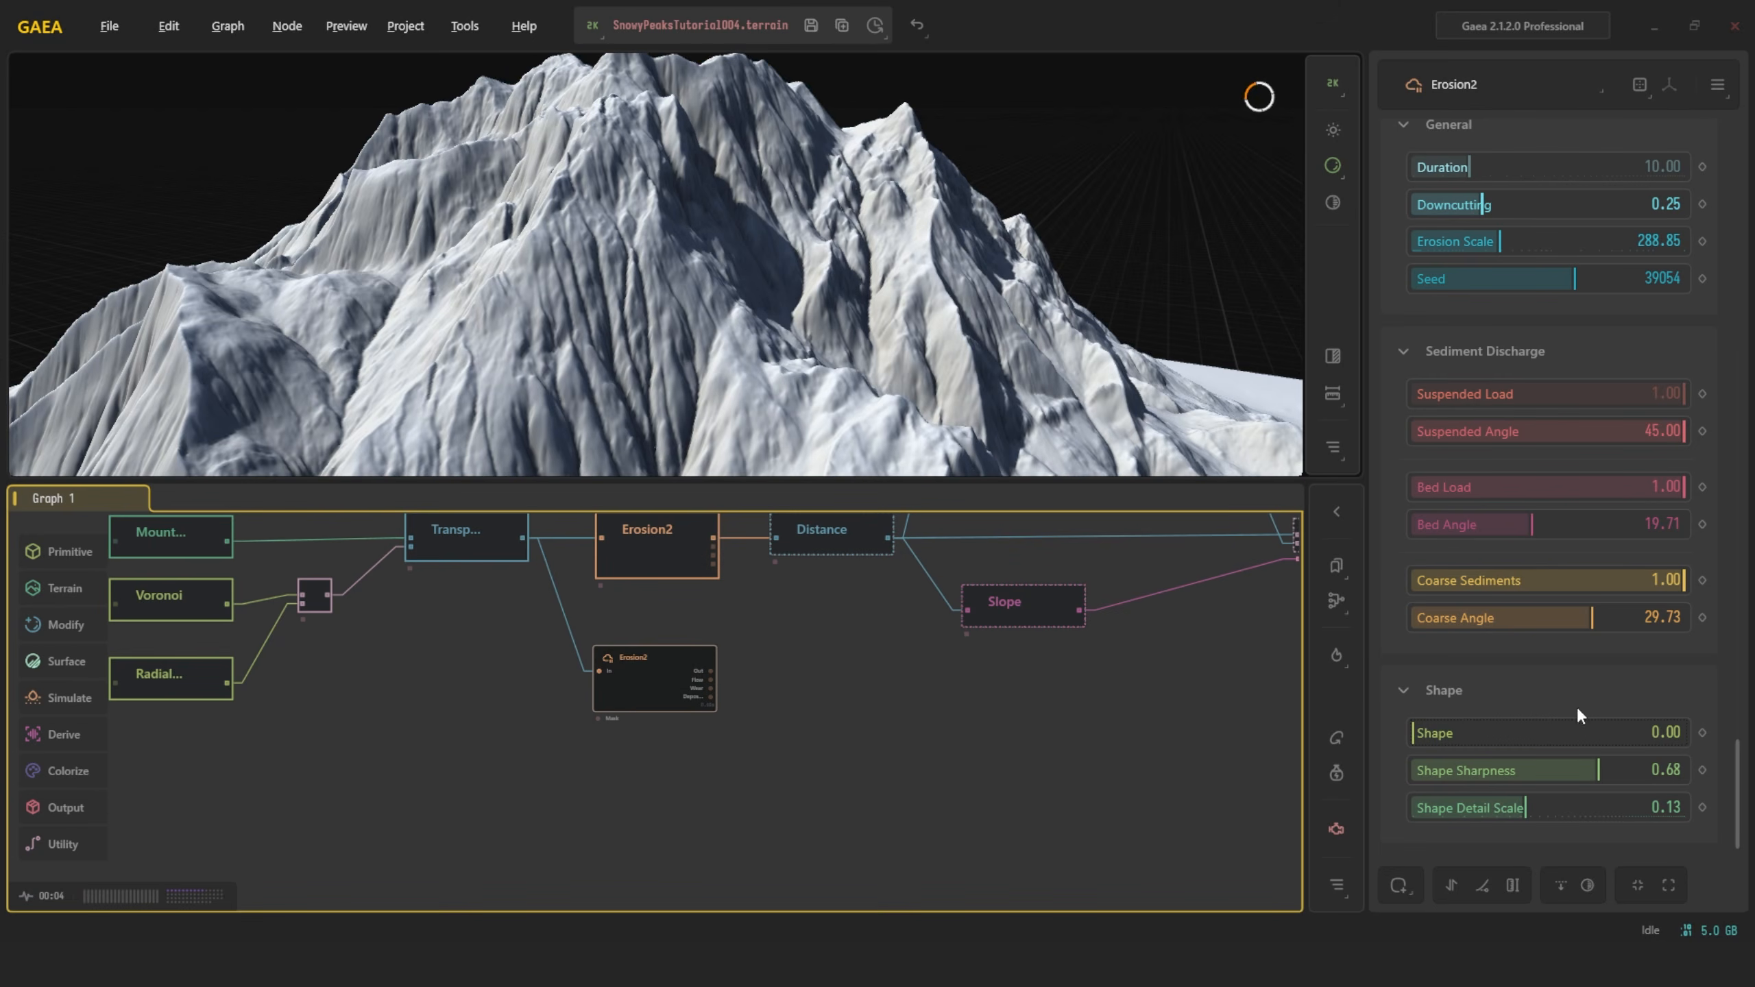
left_click_drag(1597, 771, 1689, 771)
left_click_drag(1526, 806, 1690, 807)
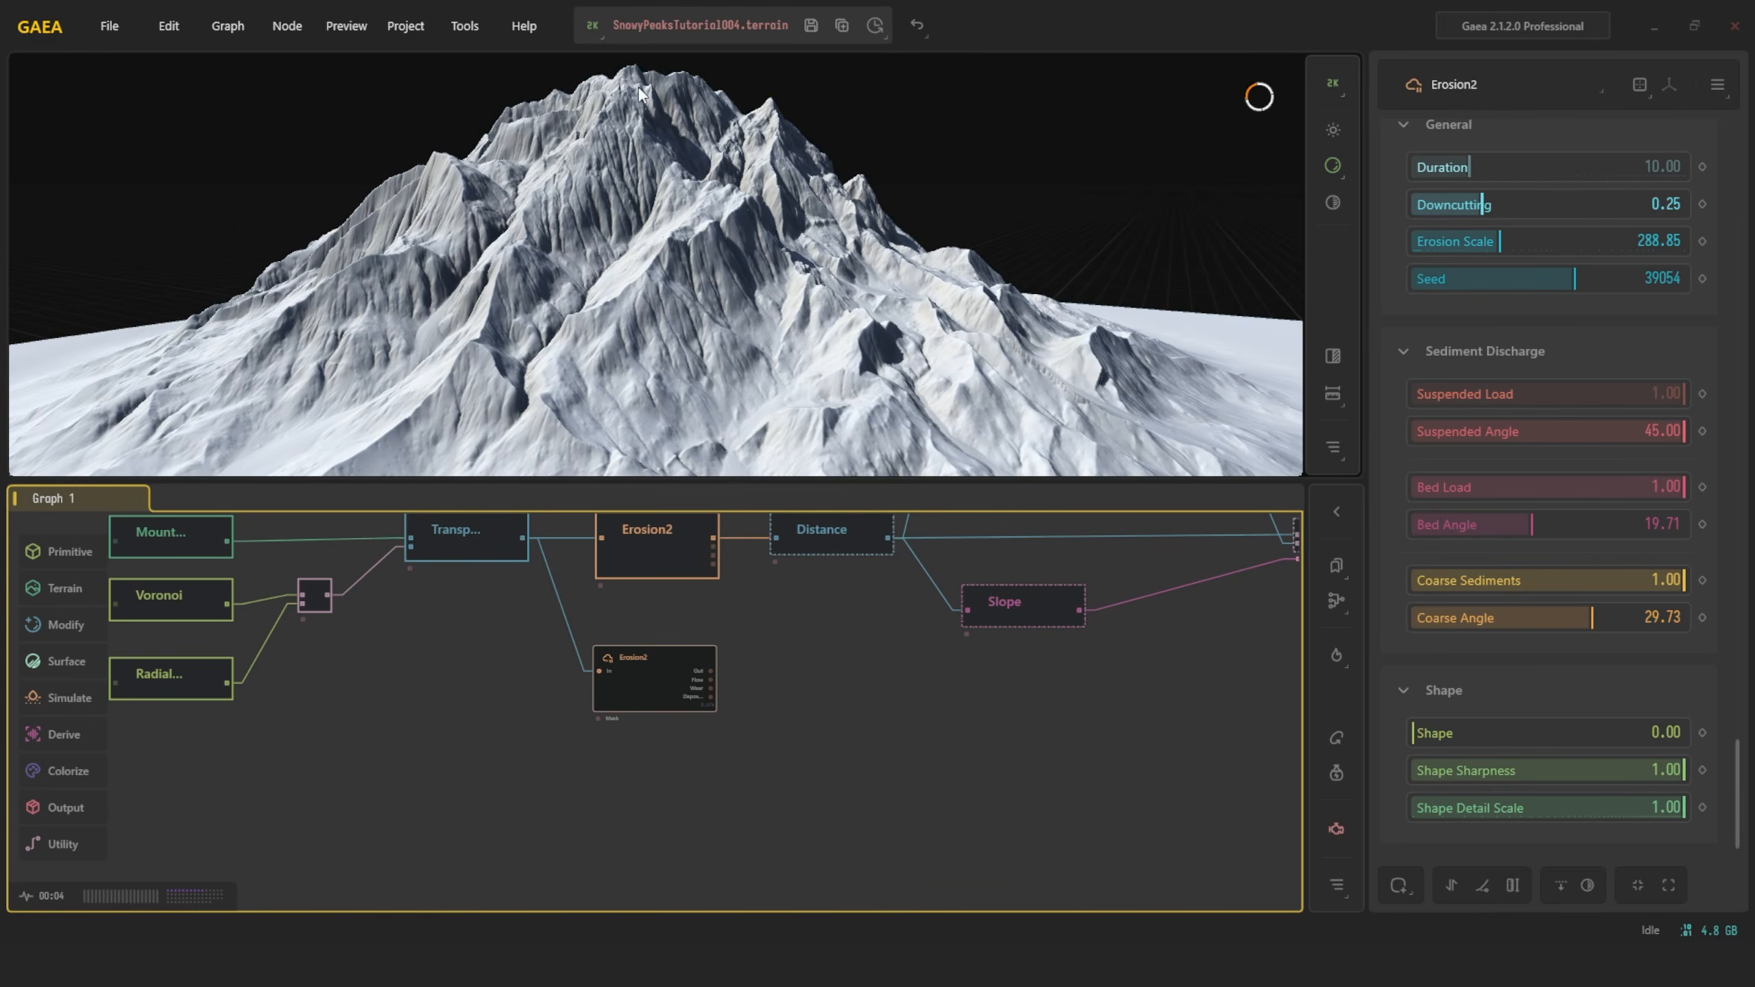
left_click_drag(608, 187, 812, 244)
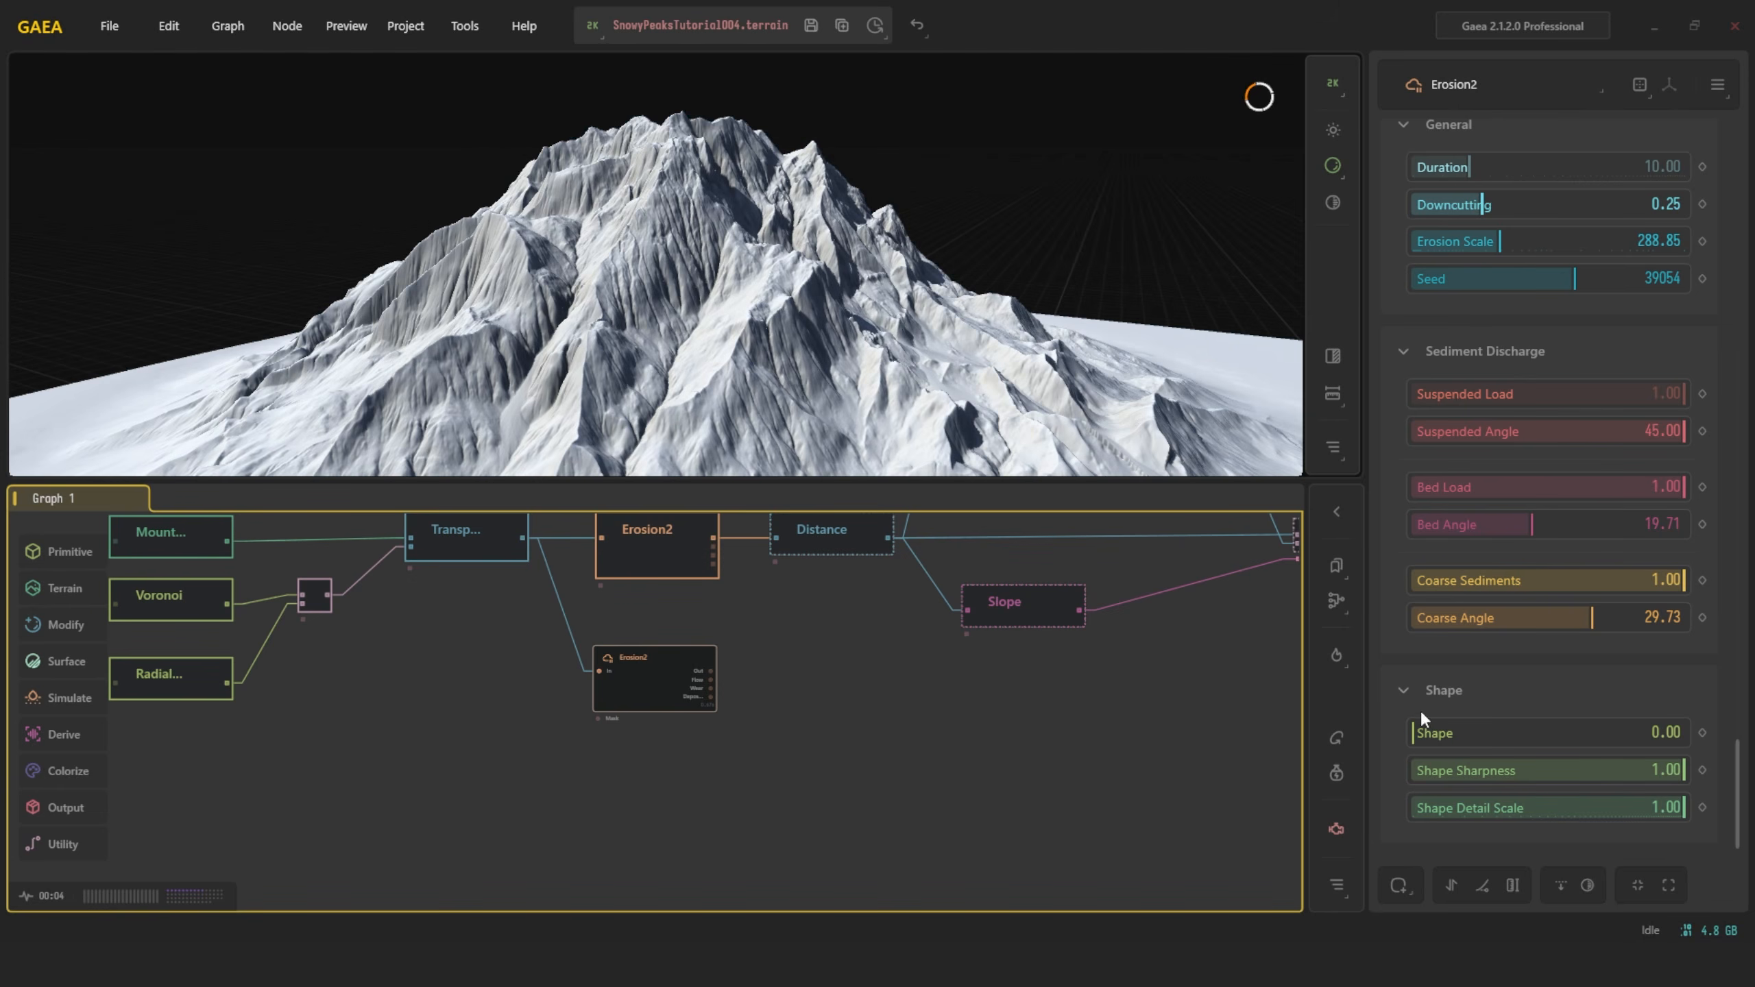
Test Shape at 0.97, set it to 0.50, and view the mountain from another angle
left_click_drag(1413, 731, 1555, 733)
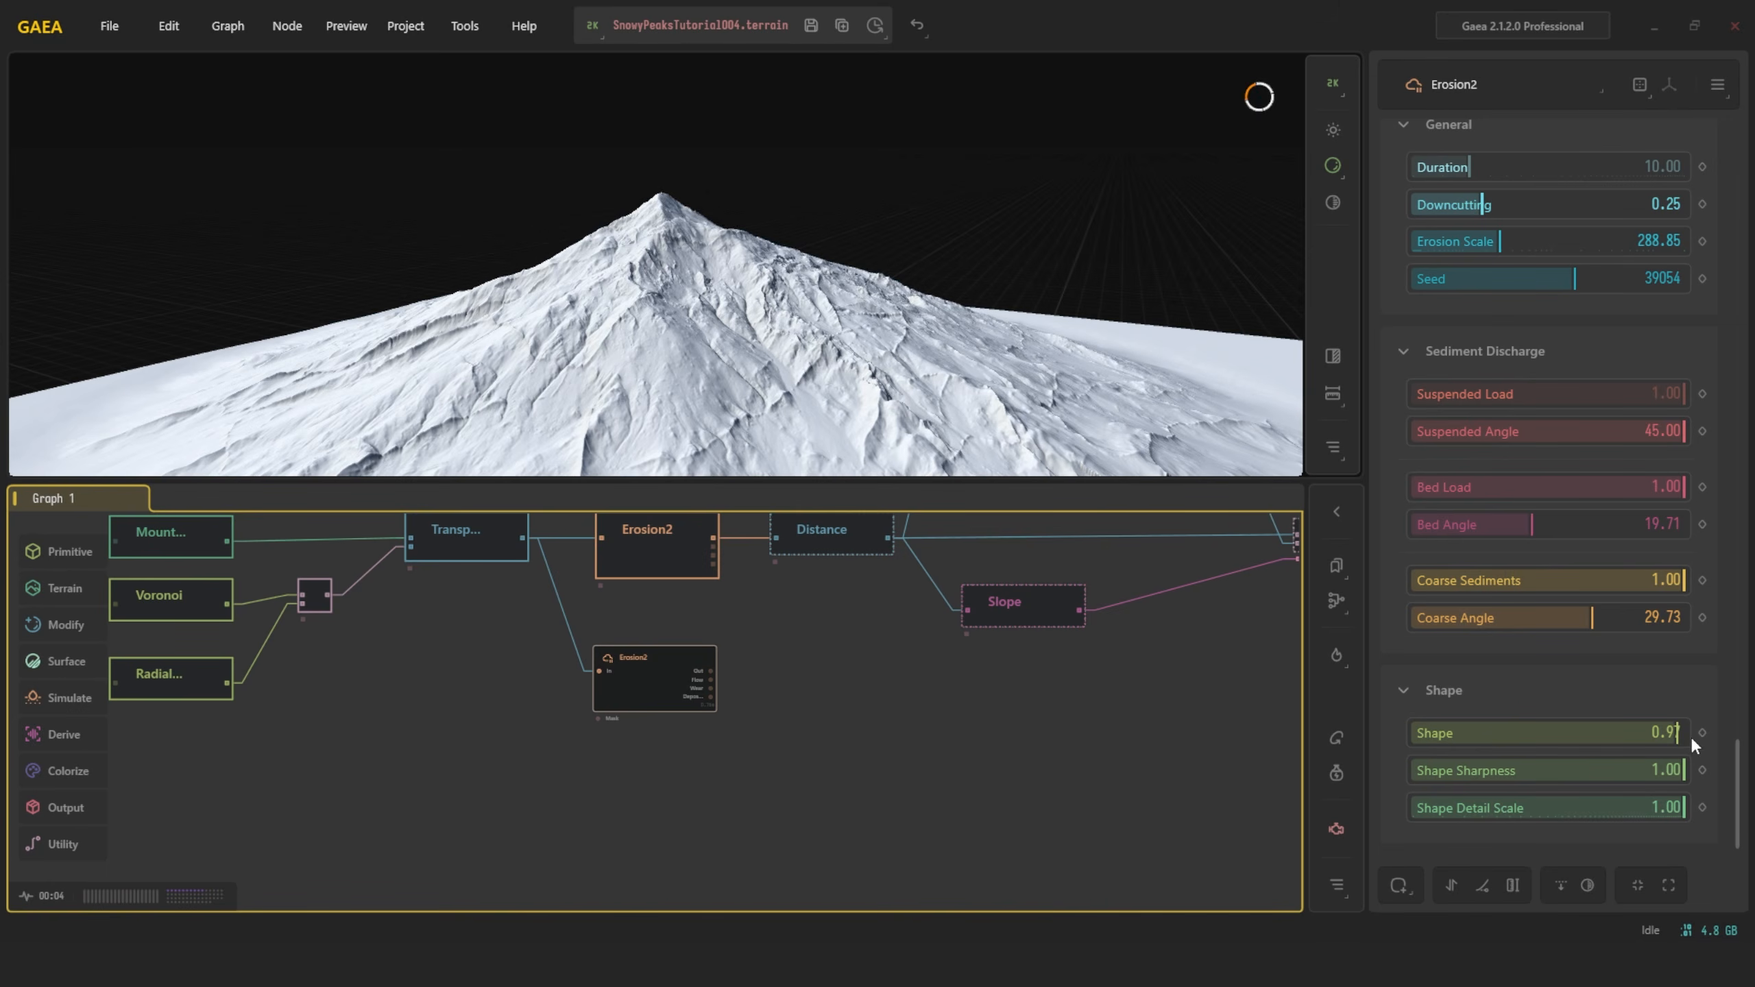
left_click_drag(1675, 736, 1560, 734)
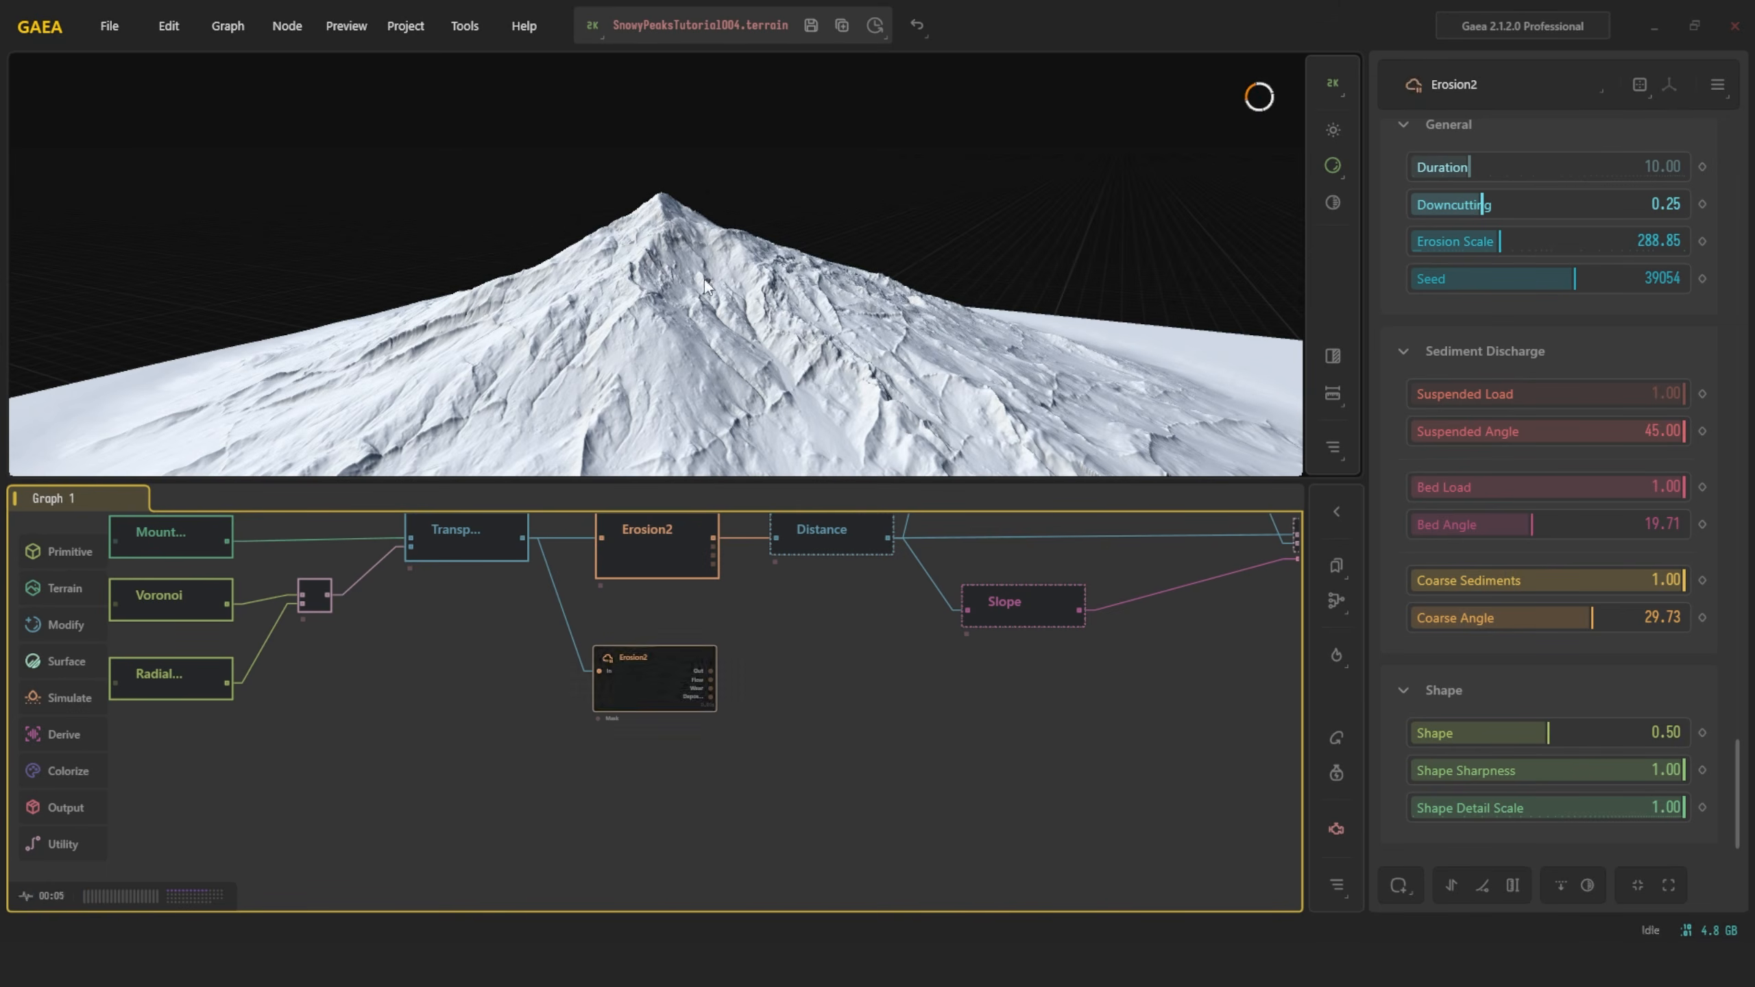
left_click_drag(774, 345, 639, 356)
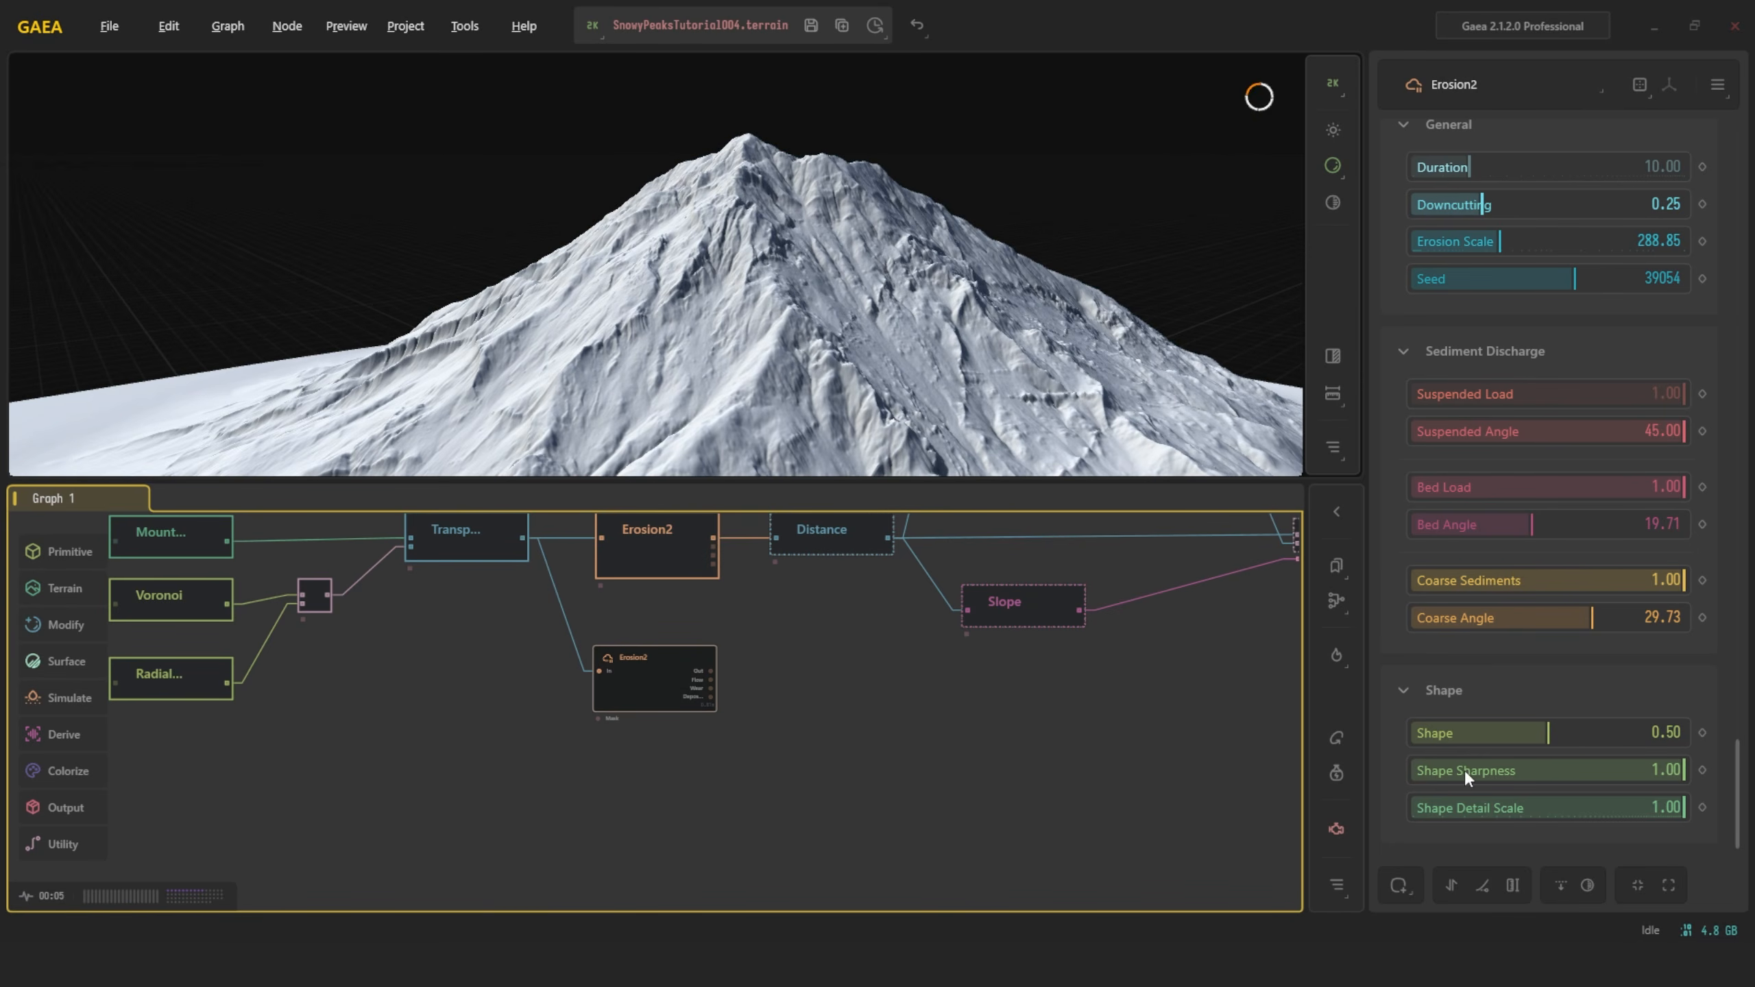
Try Shape Sharpness at 0.11 and compare the eroded mountain with the Transpose node's output
left_click_drag(1682, 770, 1442, 768)
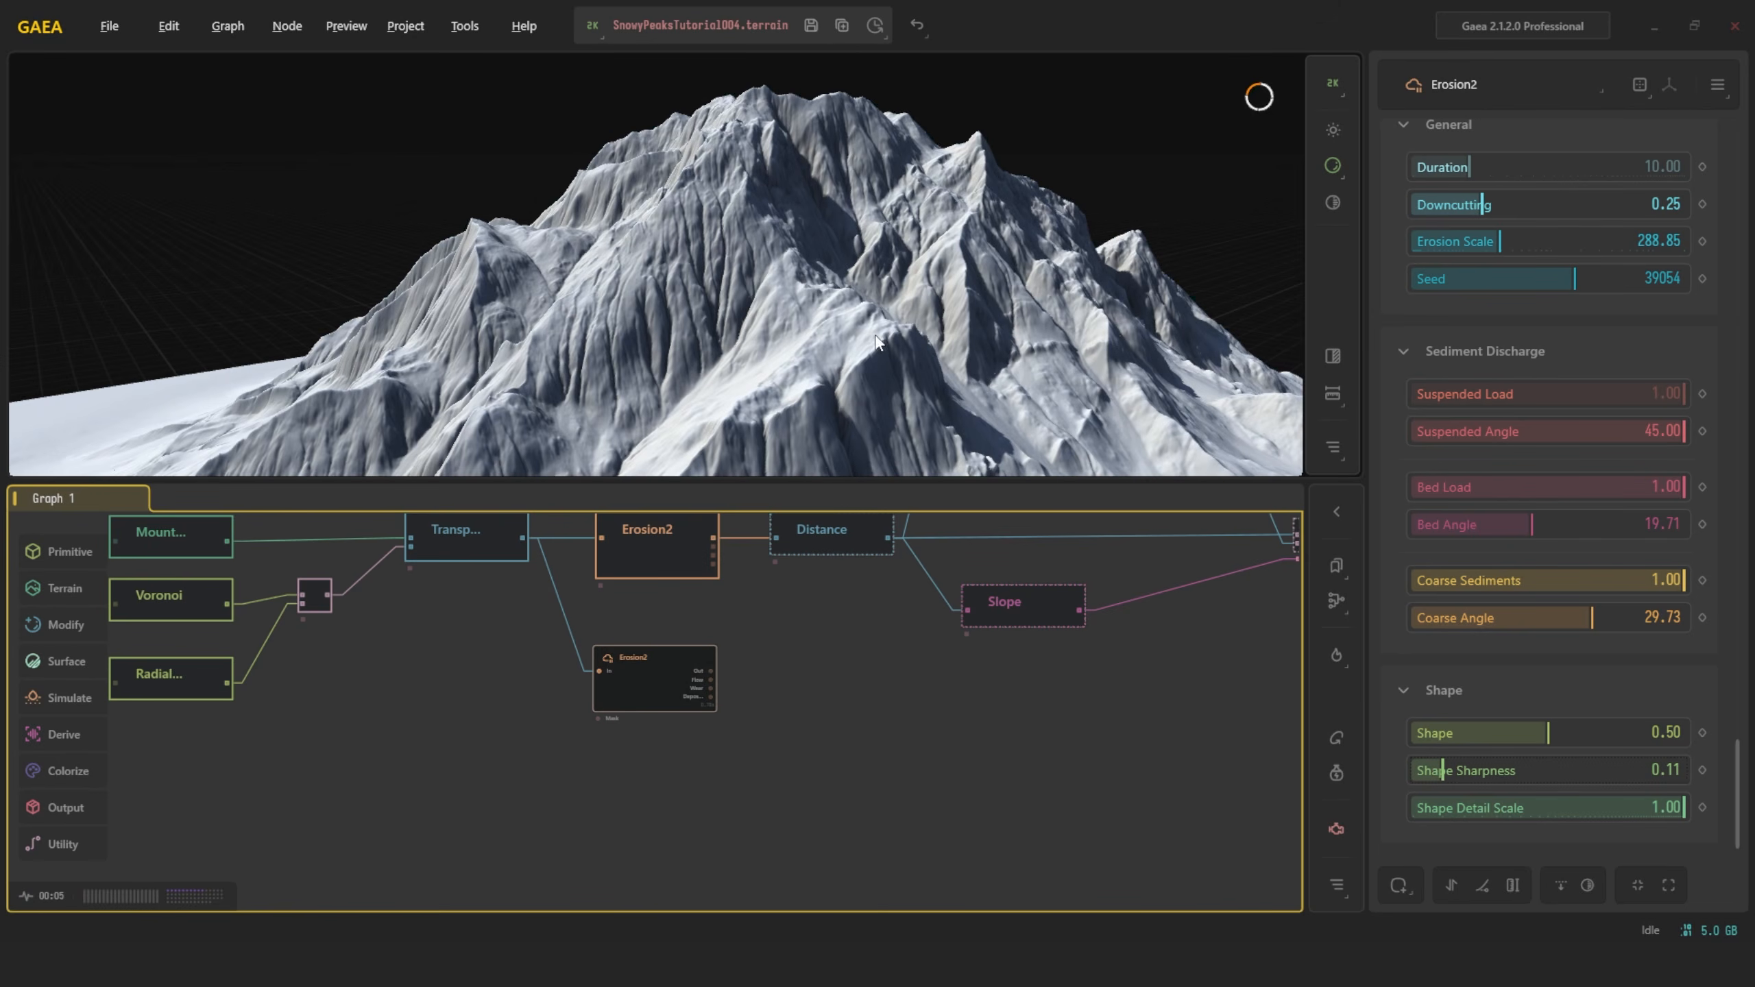
scroll(876, 325, "down", 5)
scroll(890, 346, "up", 6)
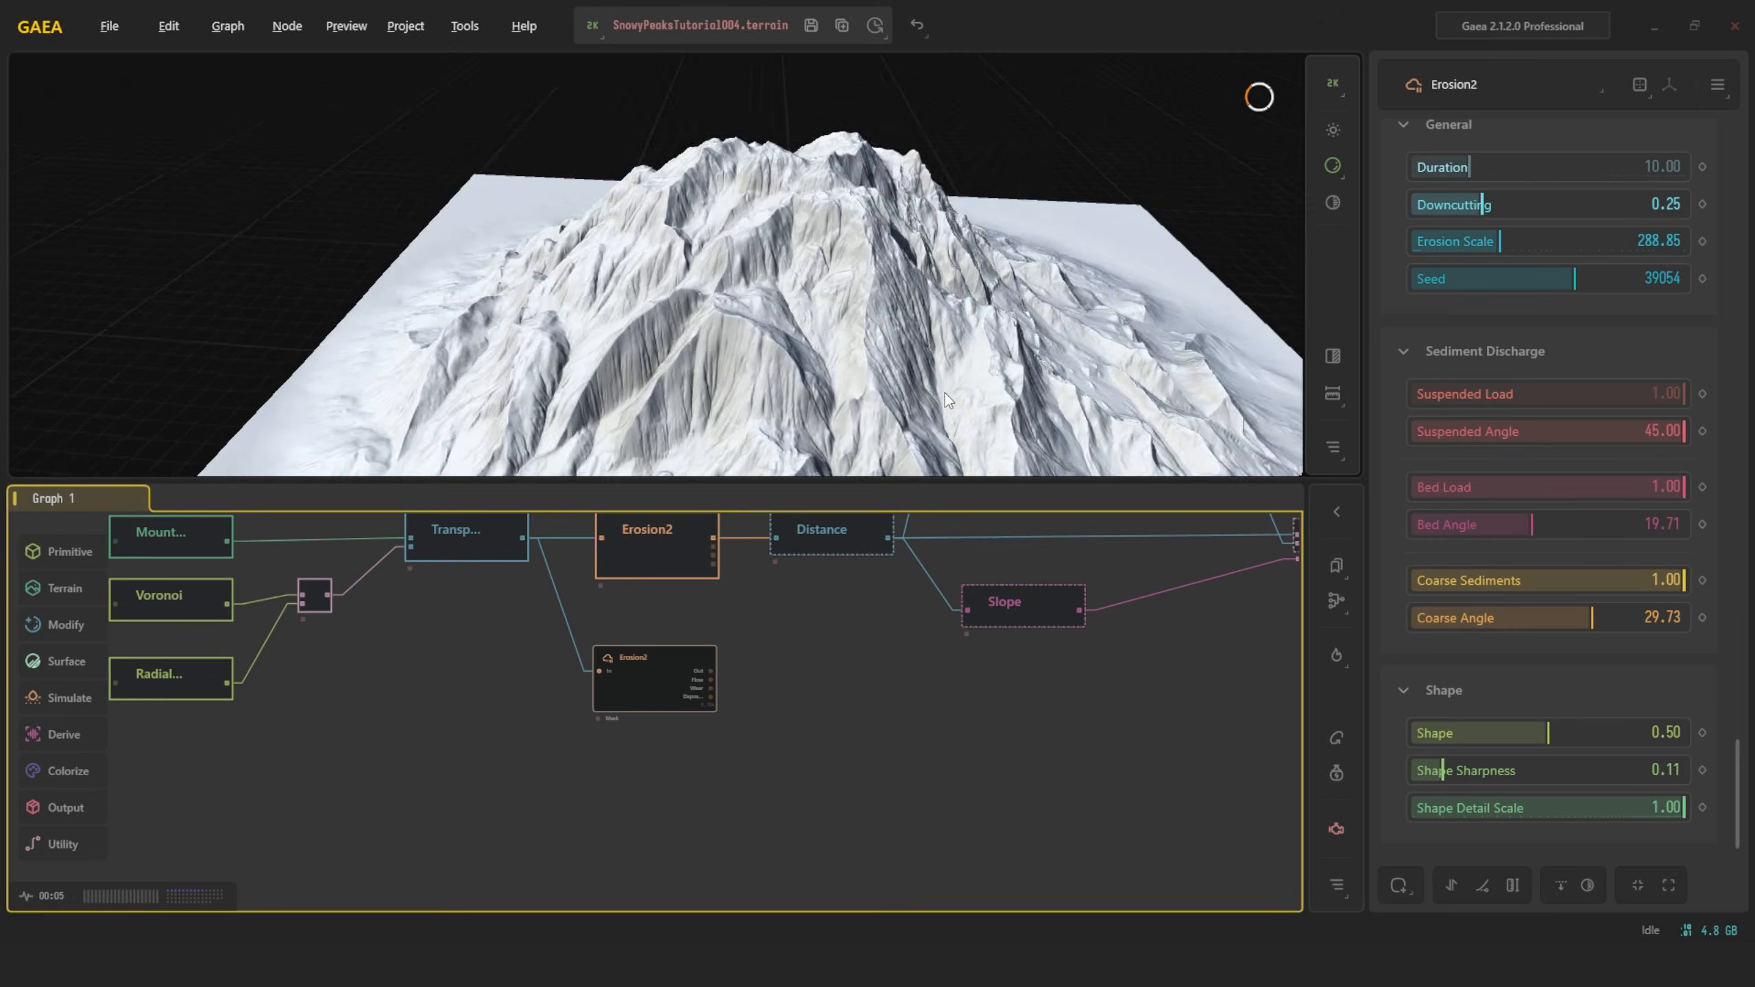
left_click(464, 550)
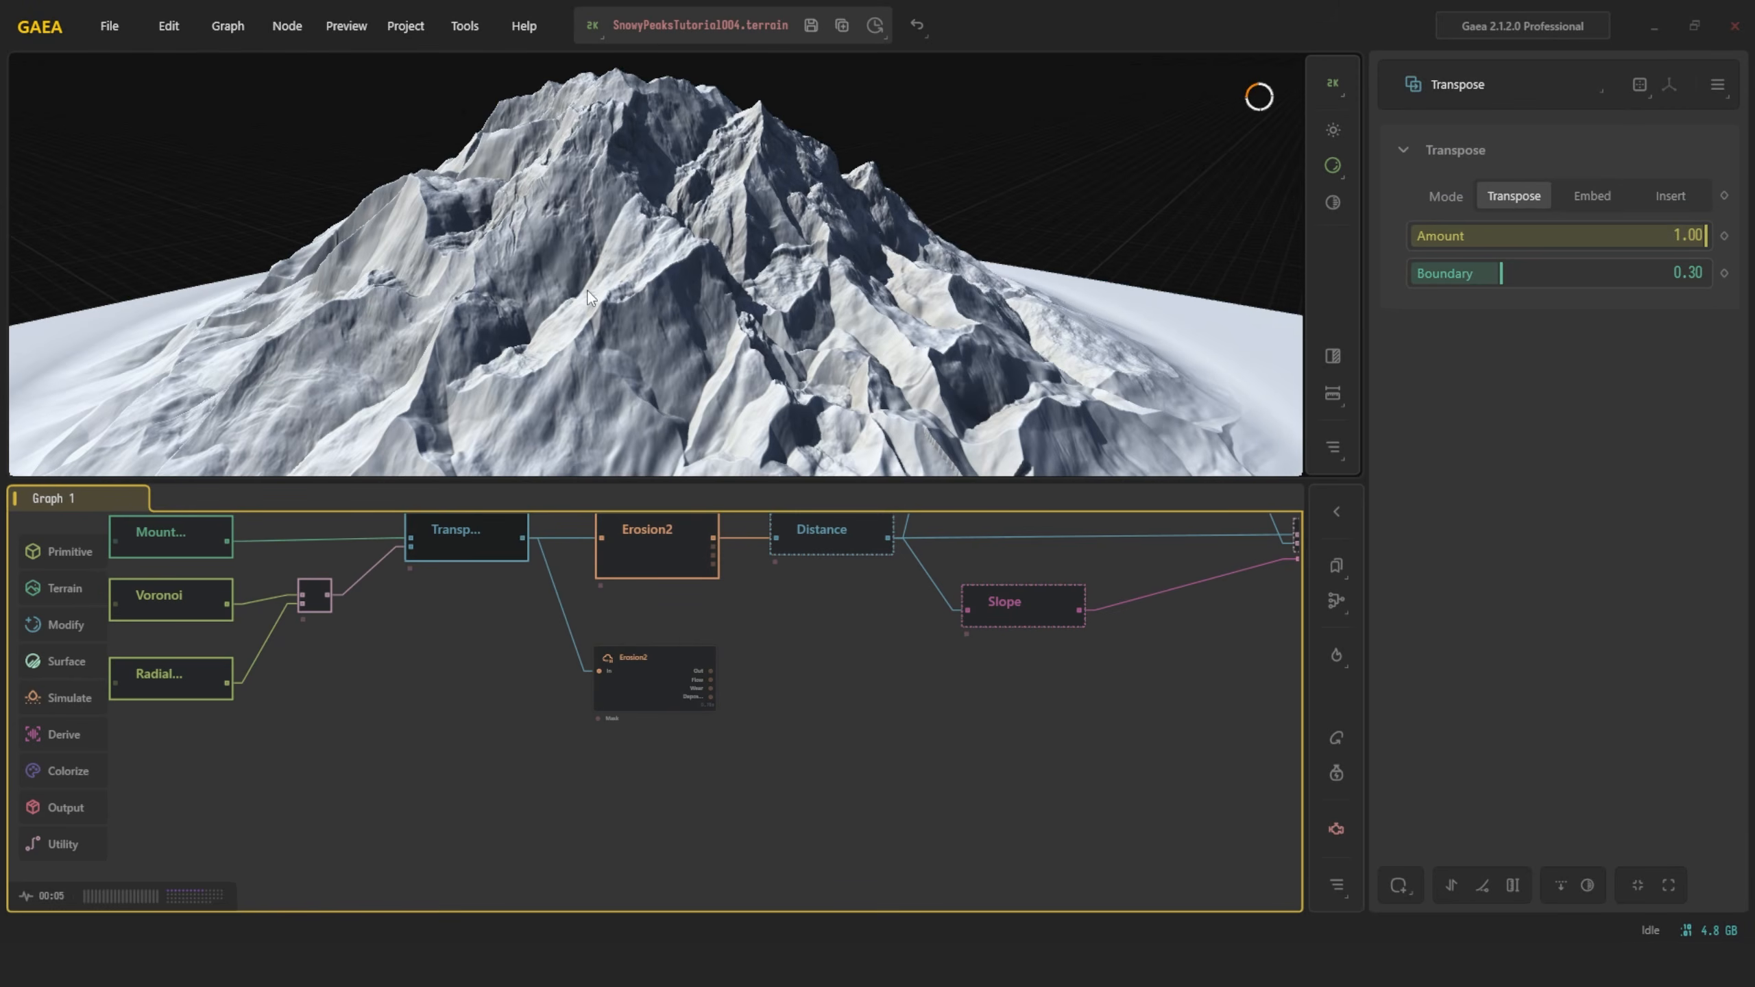
left_click(678, 683)
Test the Erosion2 node's Shape Sharpness at 0.22 and 1, and bring it to 0.50
left_click(1474, 770)
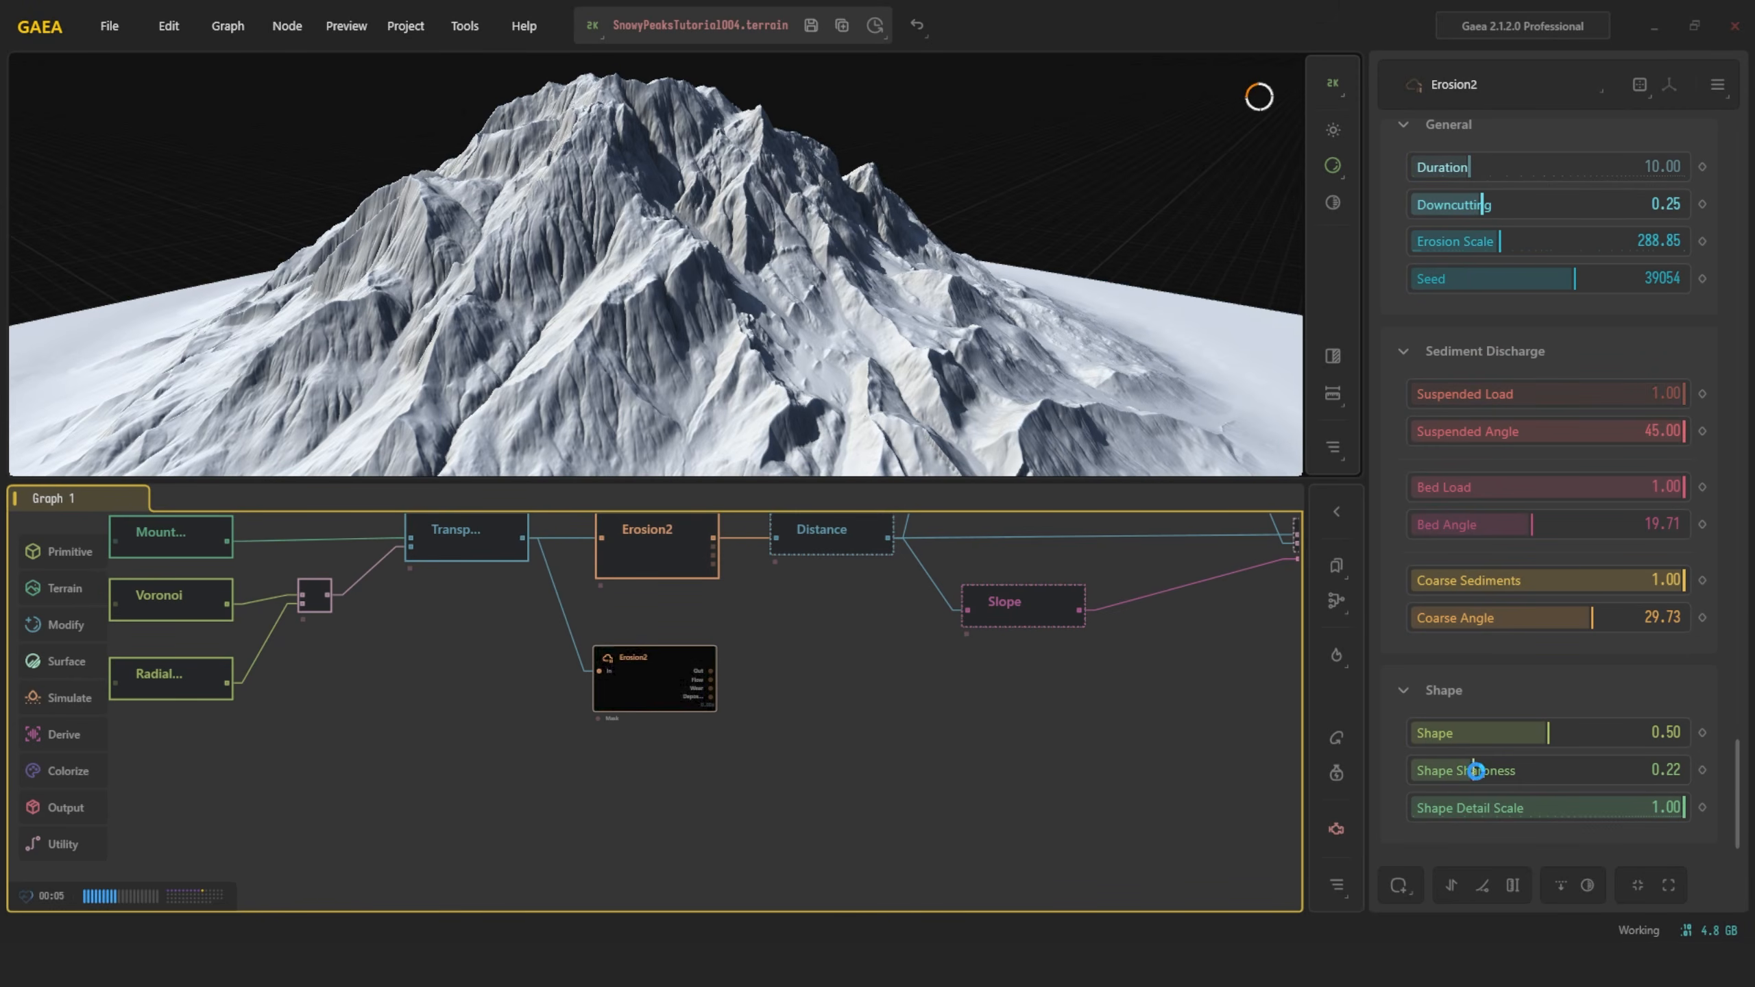
left_click_drag(1475, 770, 1738, 782)
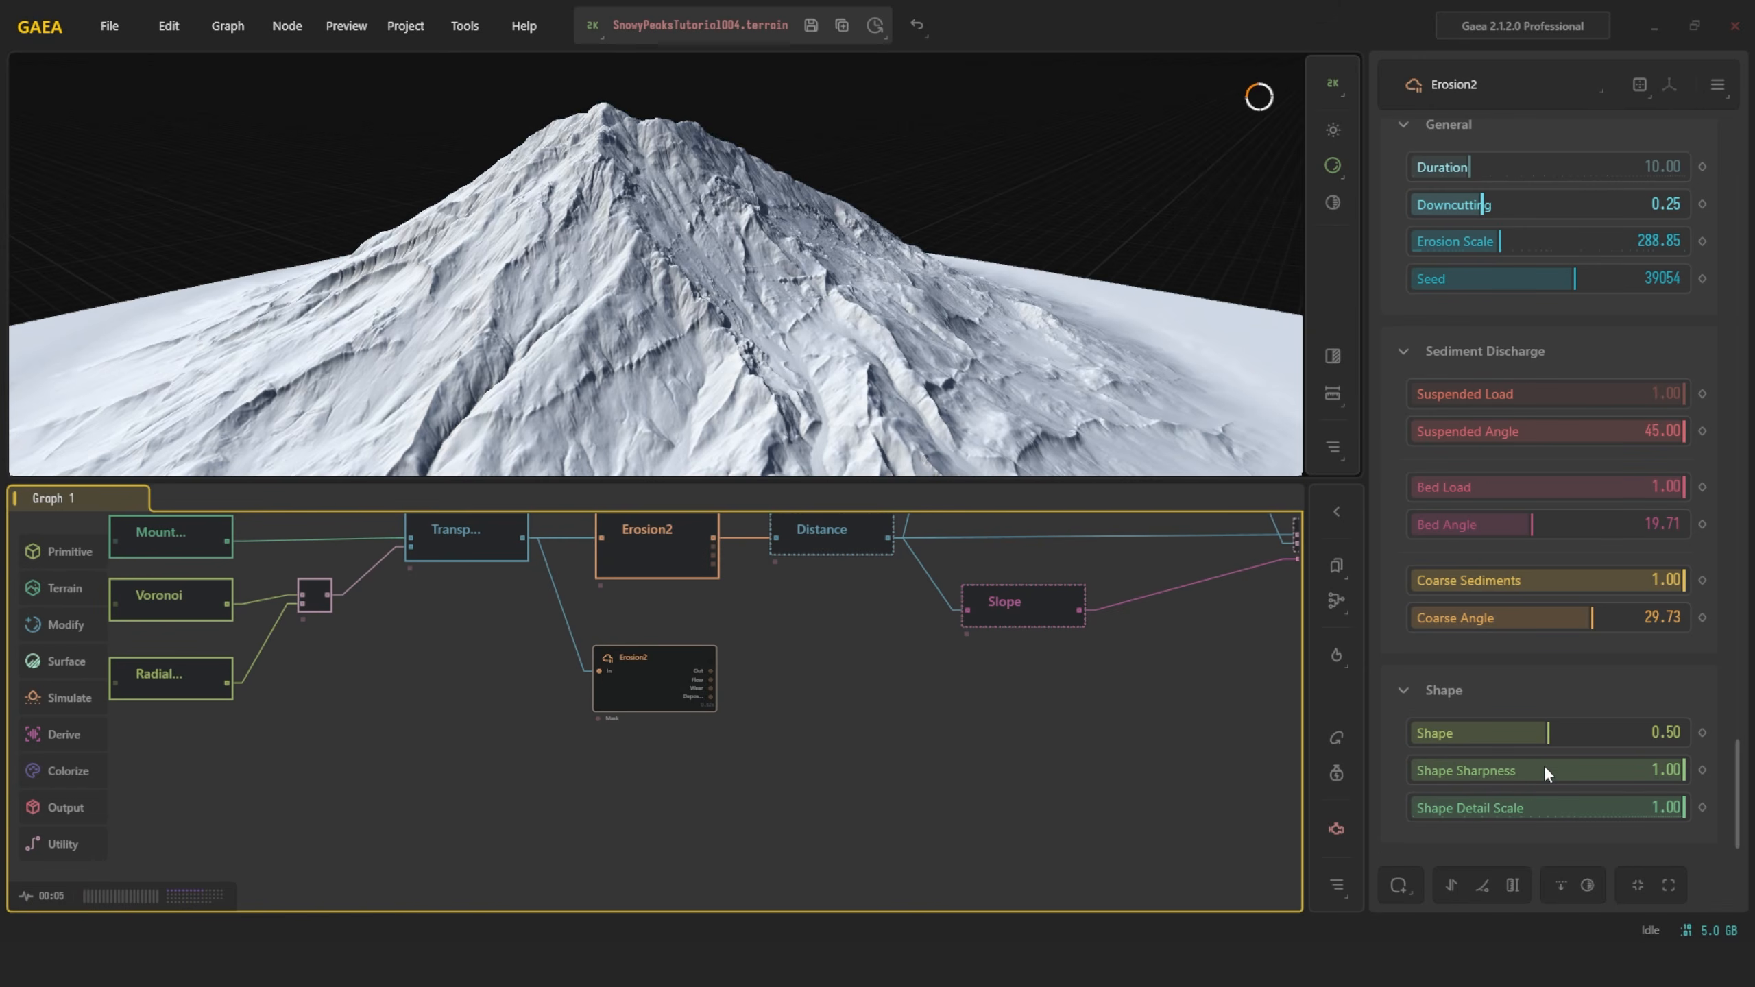
left_click_drag(1547, 766, 1549, 767)
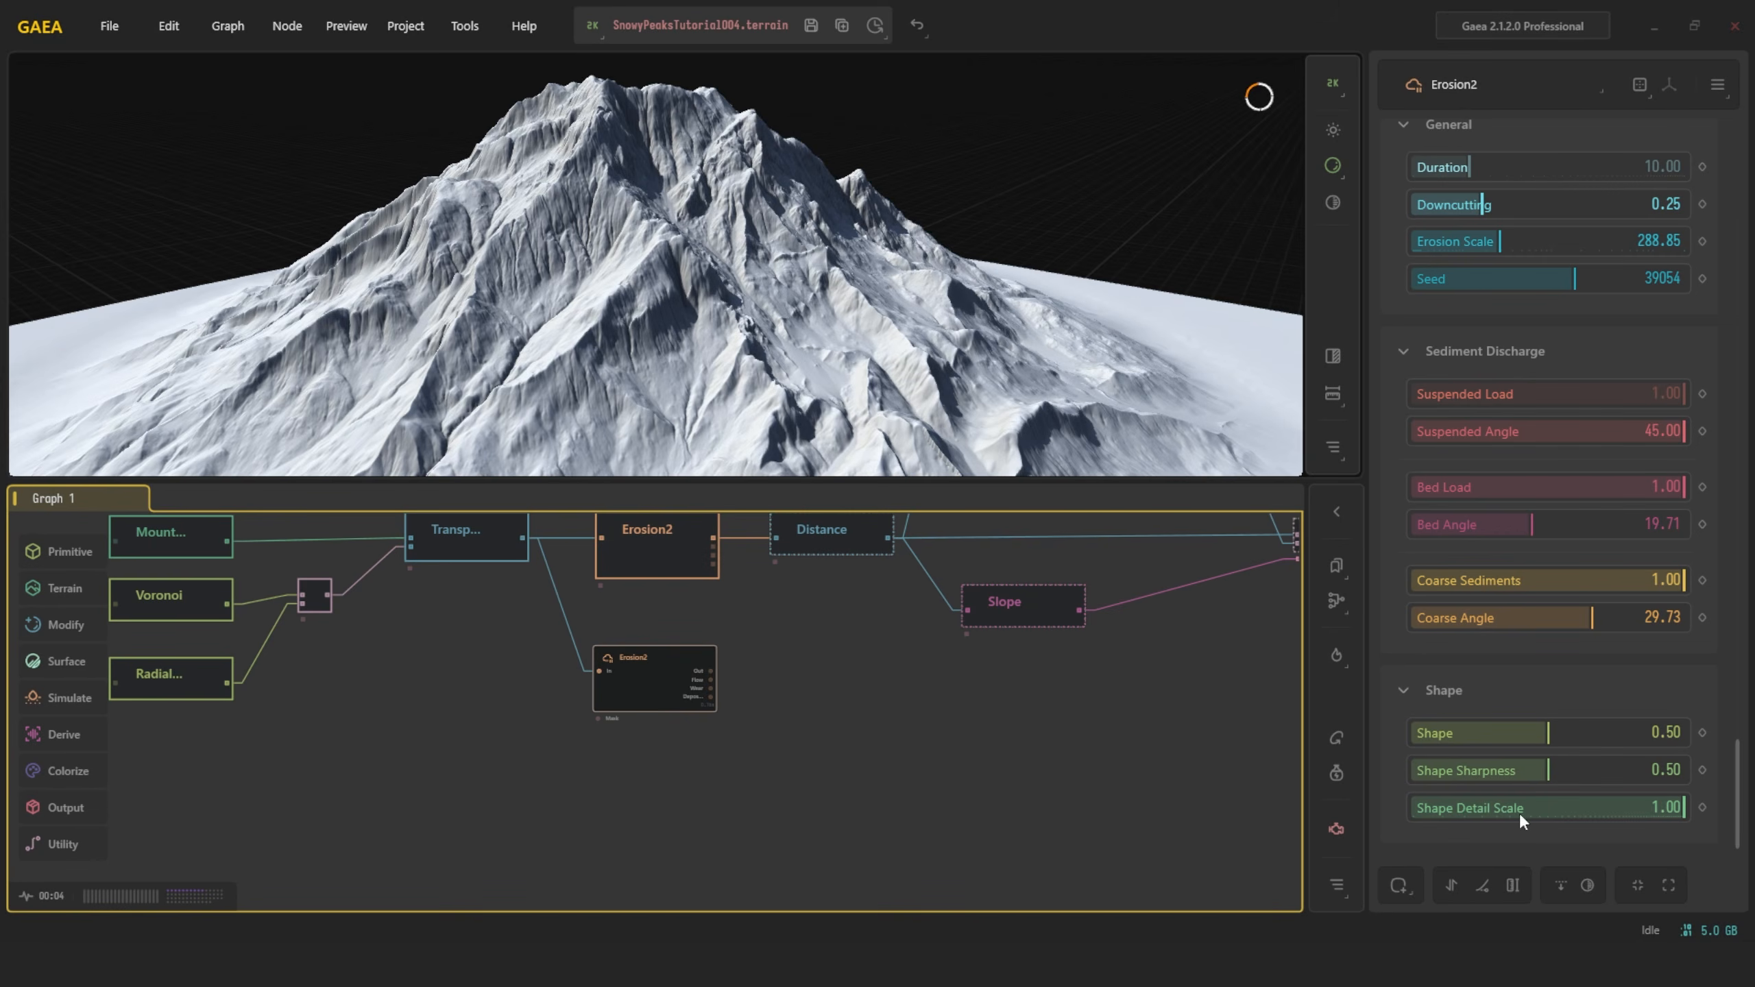
Try Shape Detail Scale at 0.02 and 0.76, inspecting the ridges from different angles for each value
left_click_drag(1450, 806, 1443, 807)
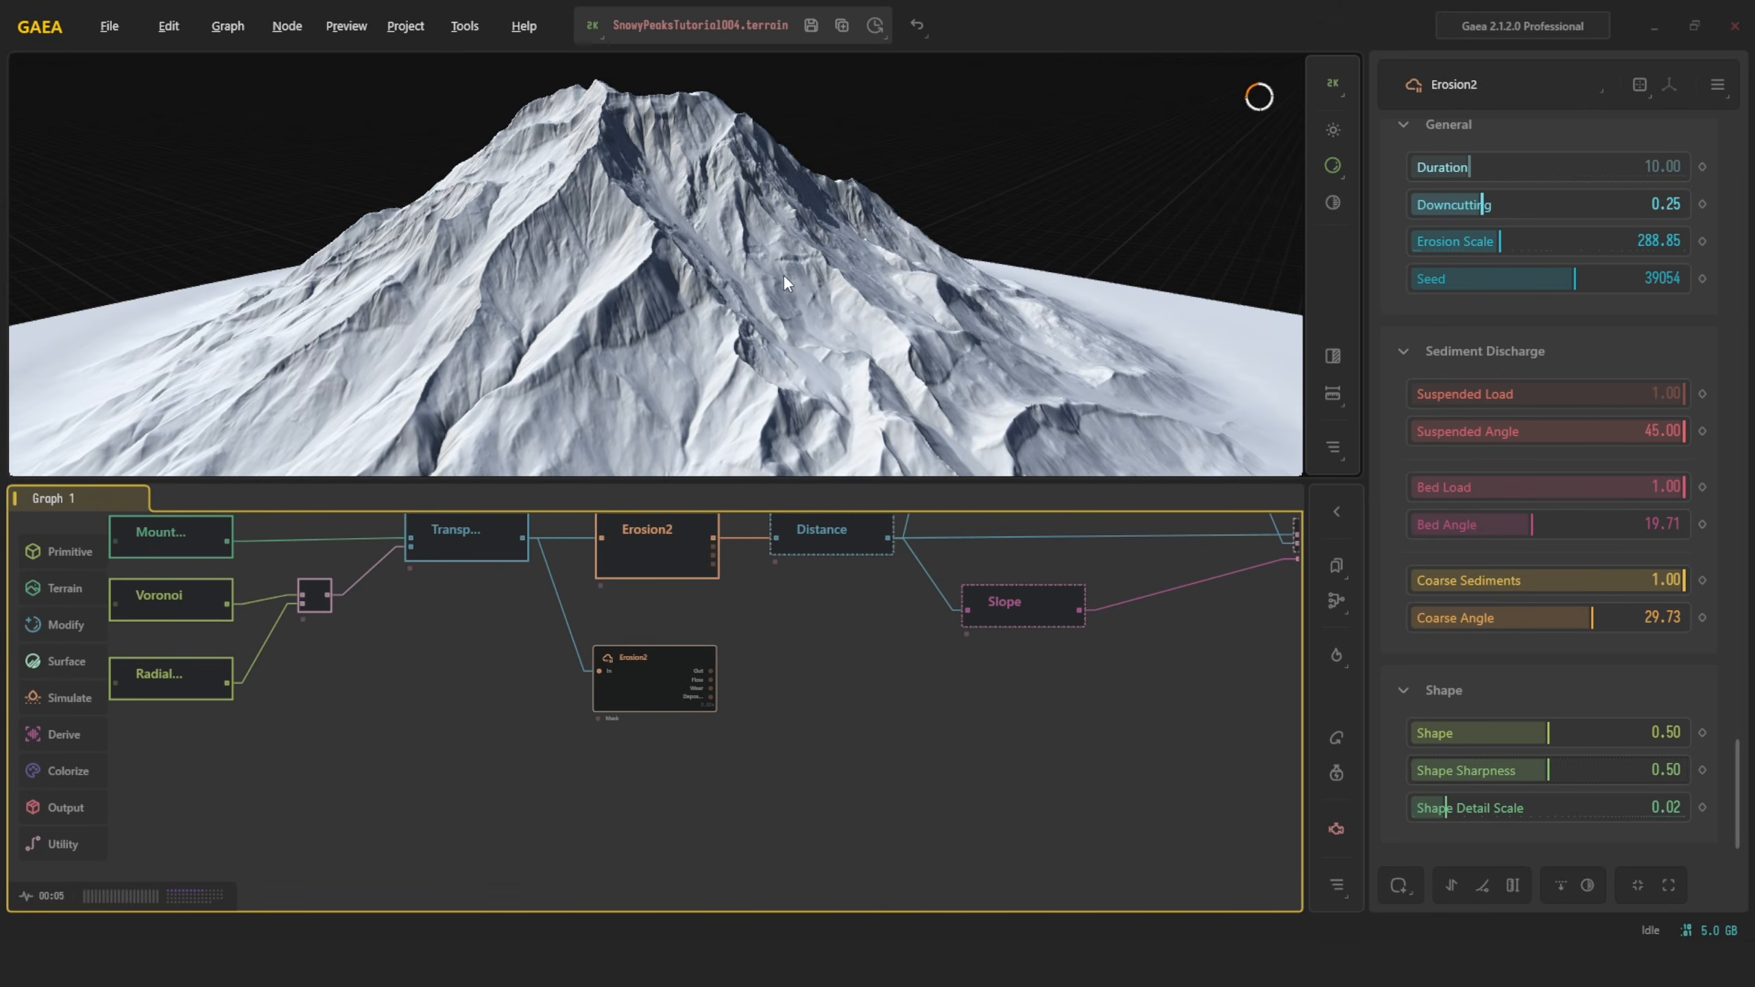
left_click_drag(783, 275, 1145, 449, "alt")
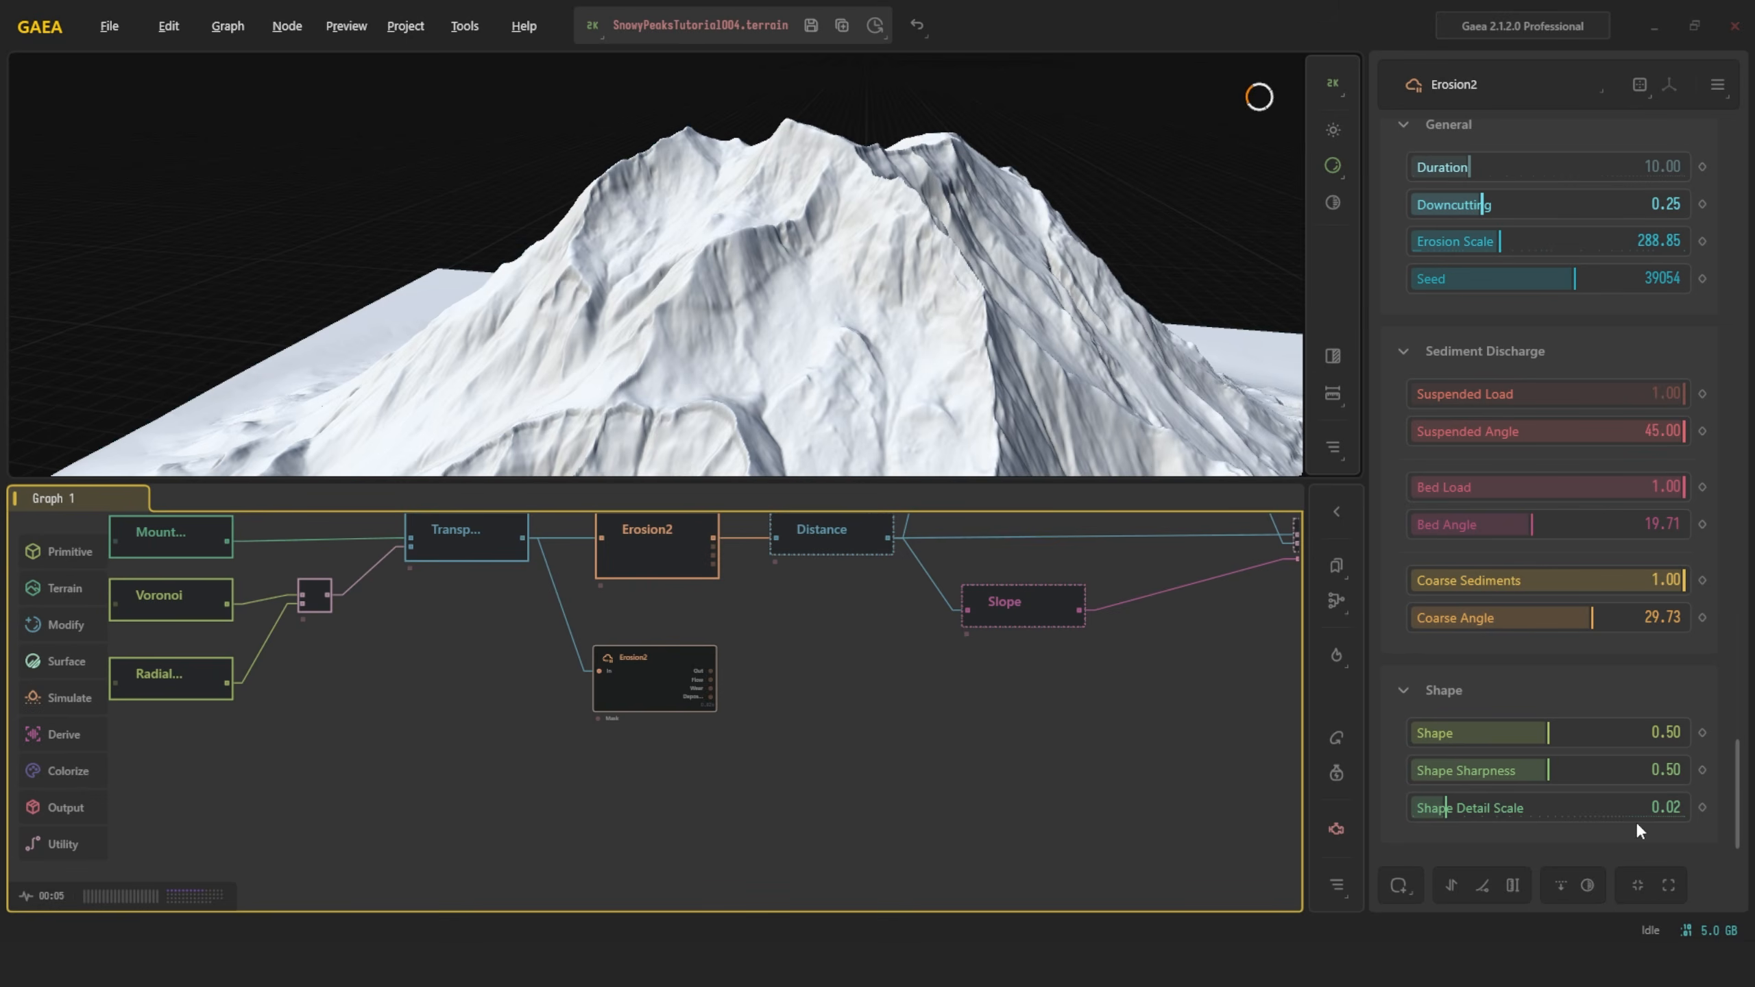
left_click(1659, 807)
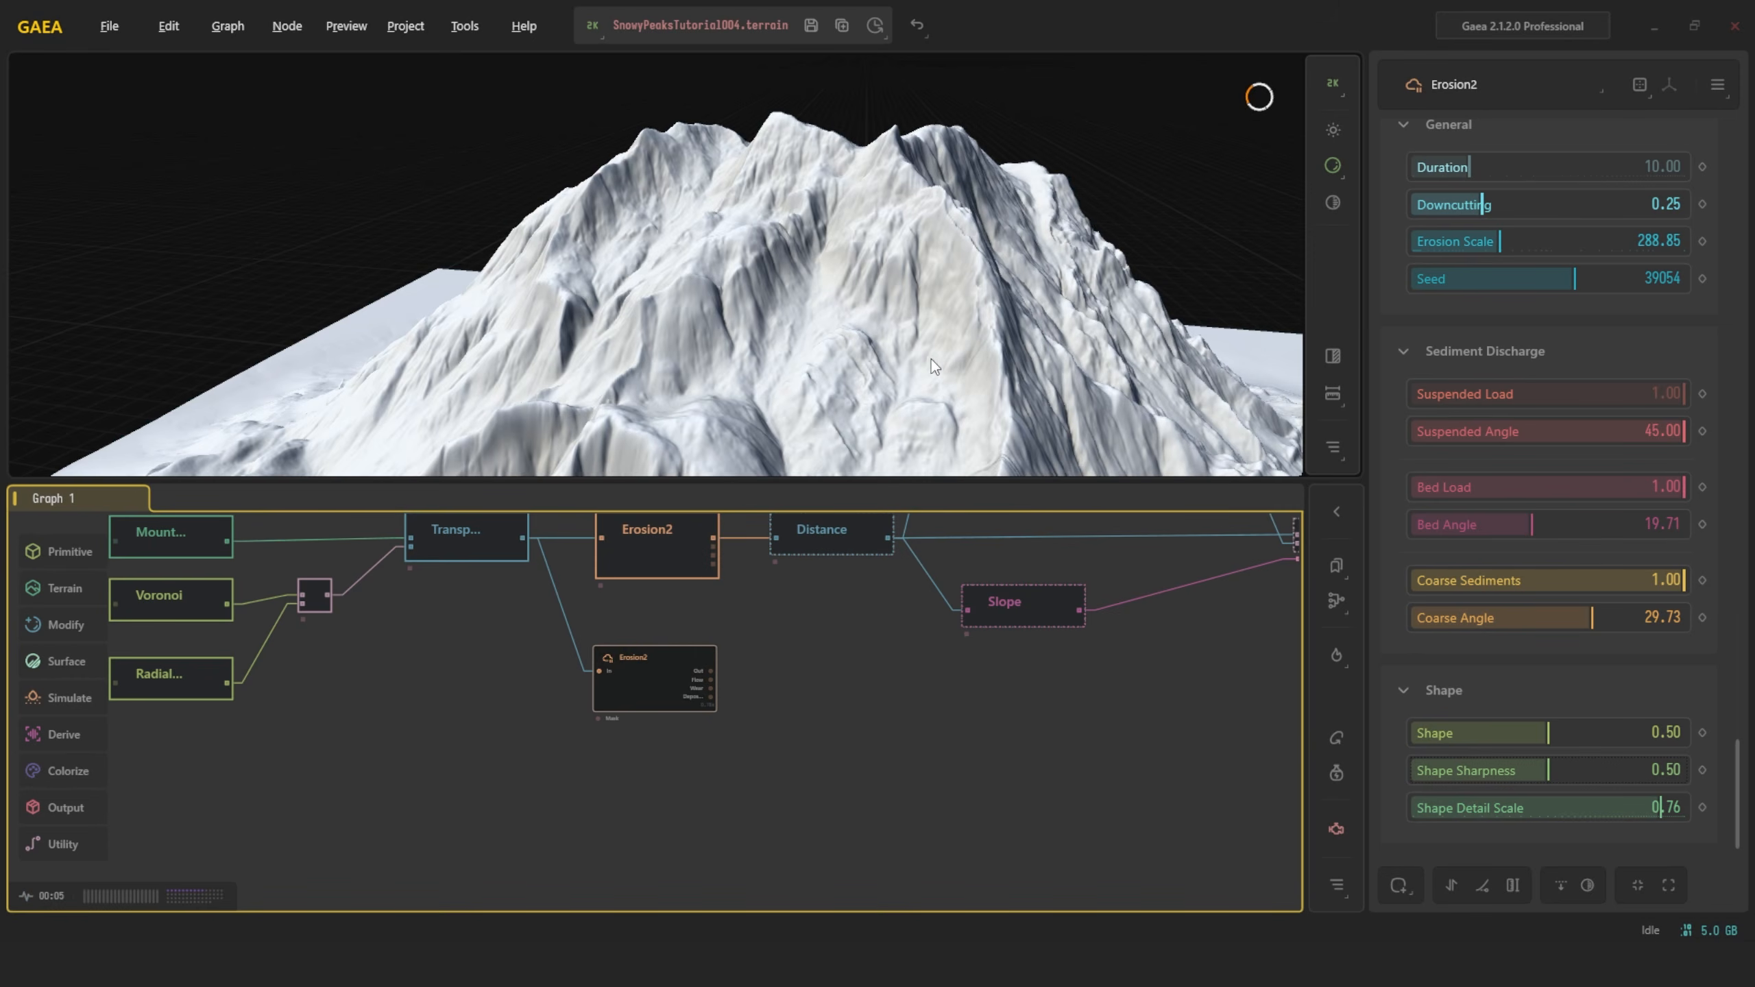
left_click_drag(931, 360, 879, 291, "alt")
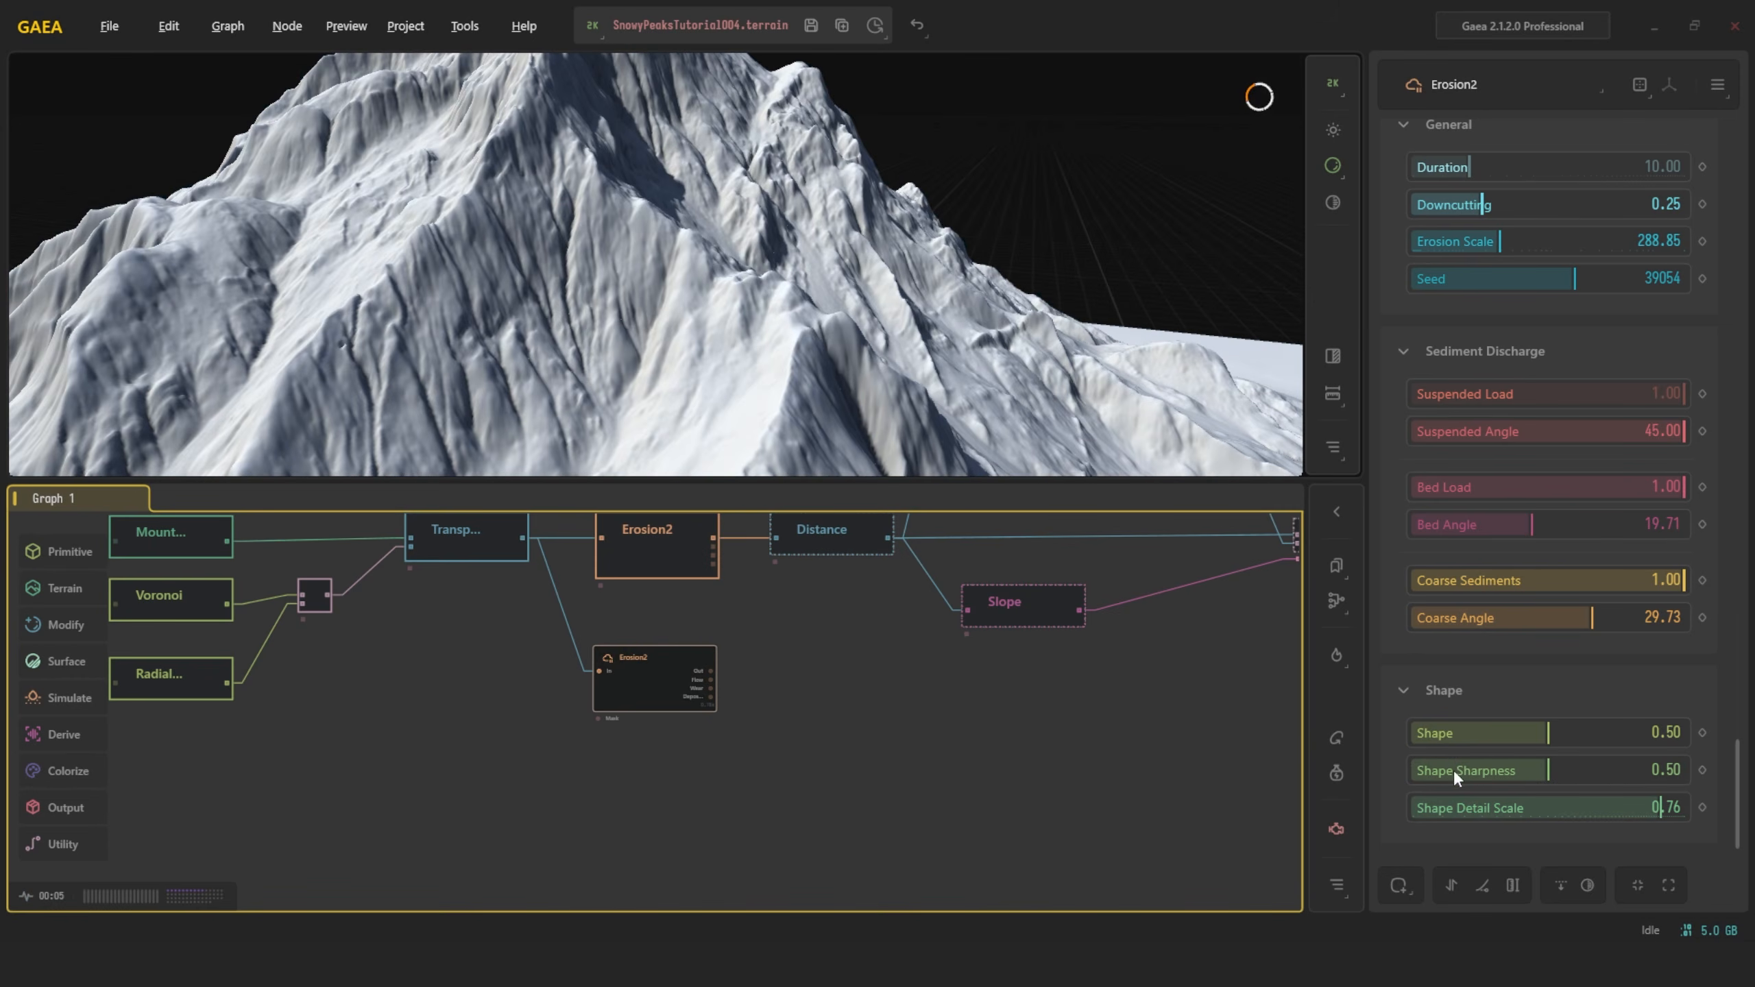
Test Shape Sharpness at 0.10 and 0.90, and lower Shape Detail Scale to 0.03 and finally 0
left_click_drag(1451, 769, 1441, 772)
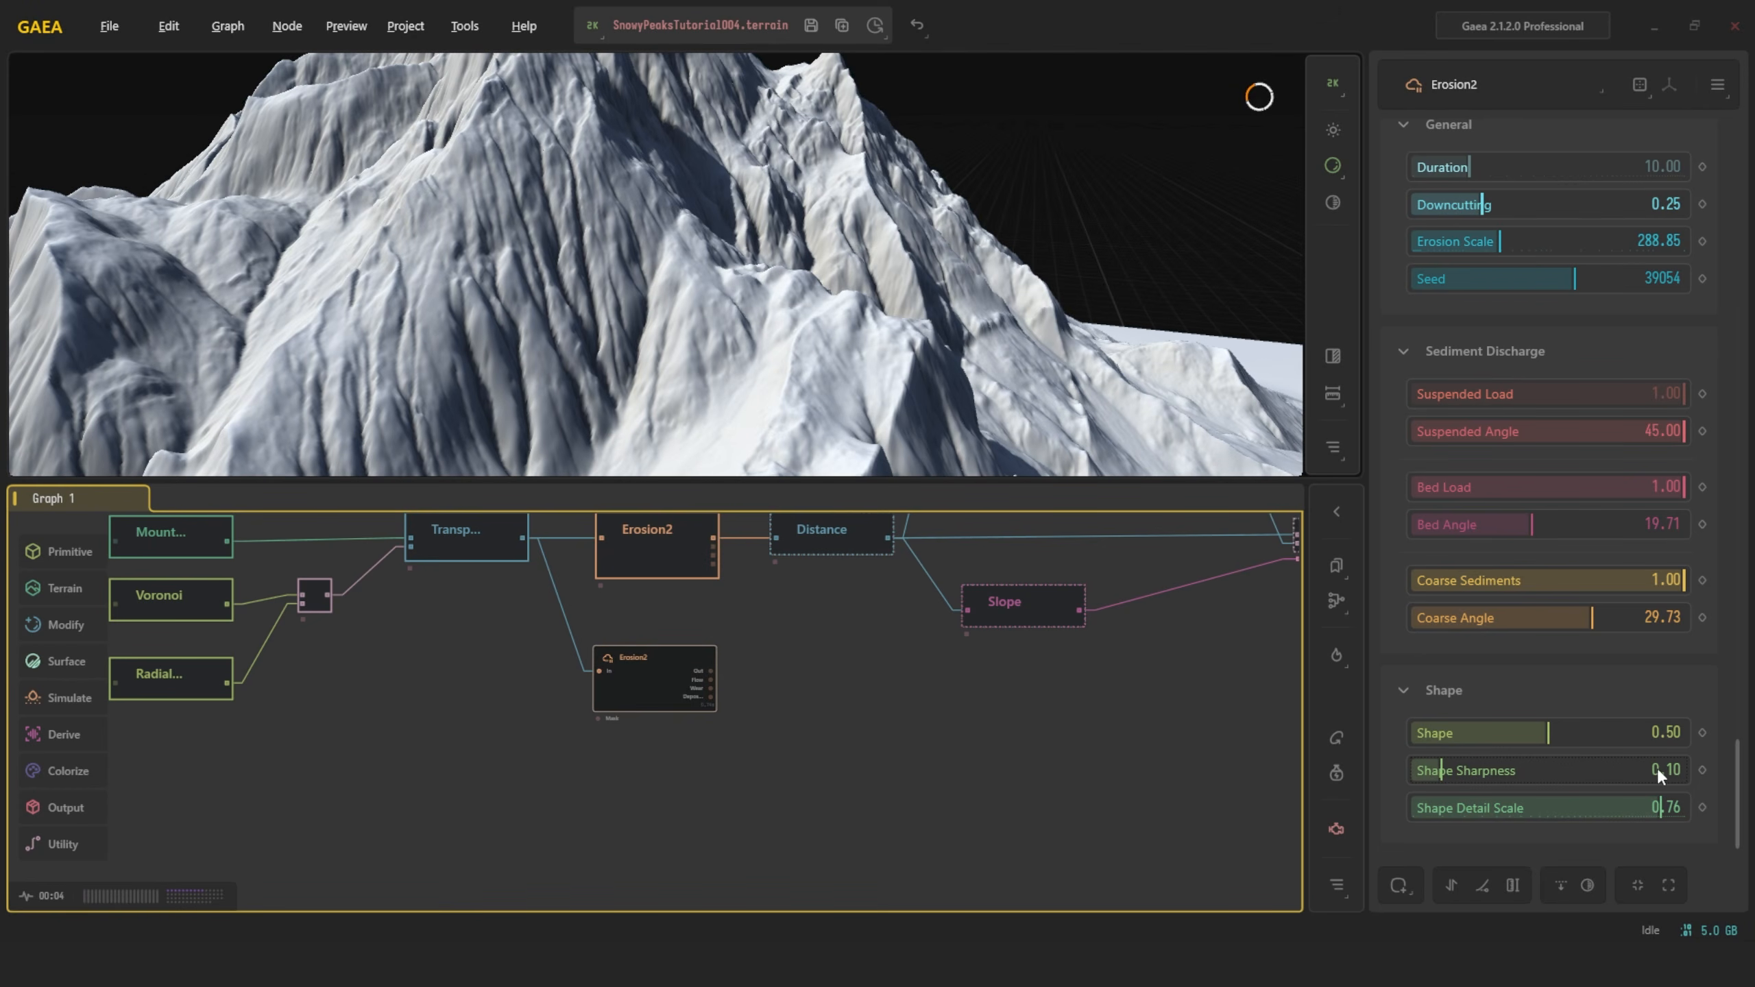
left_click(1659, 772)
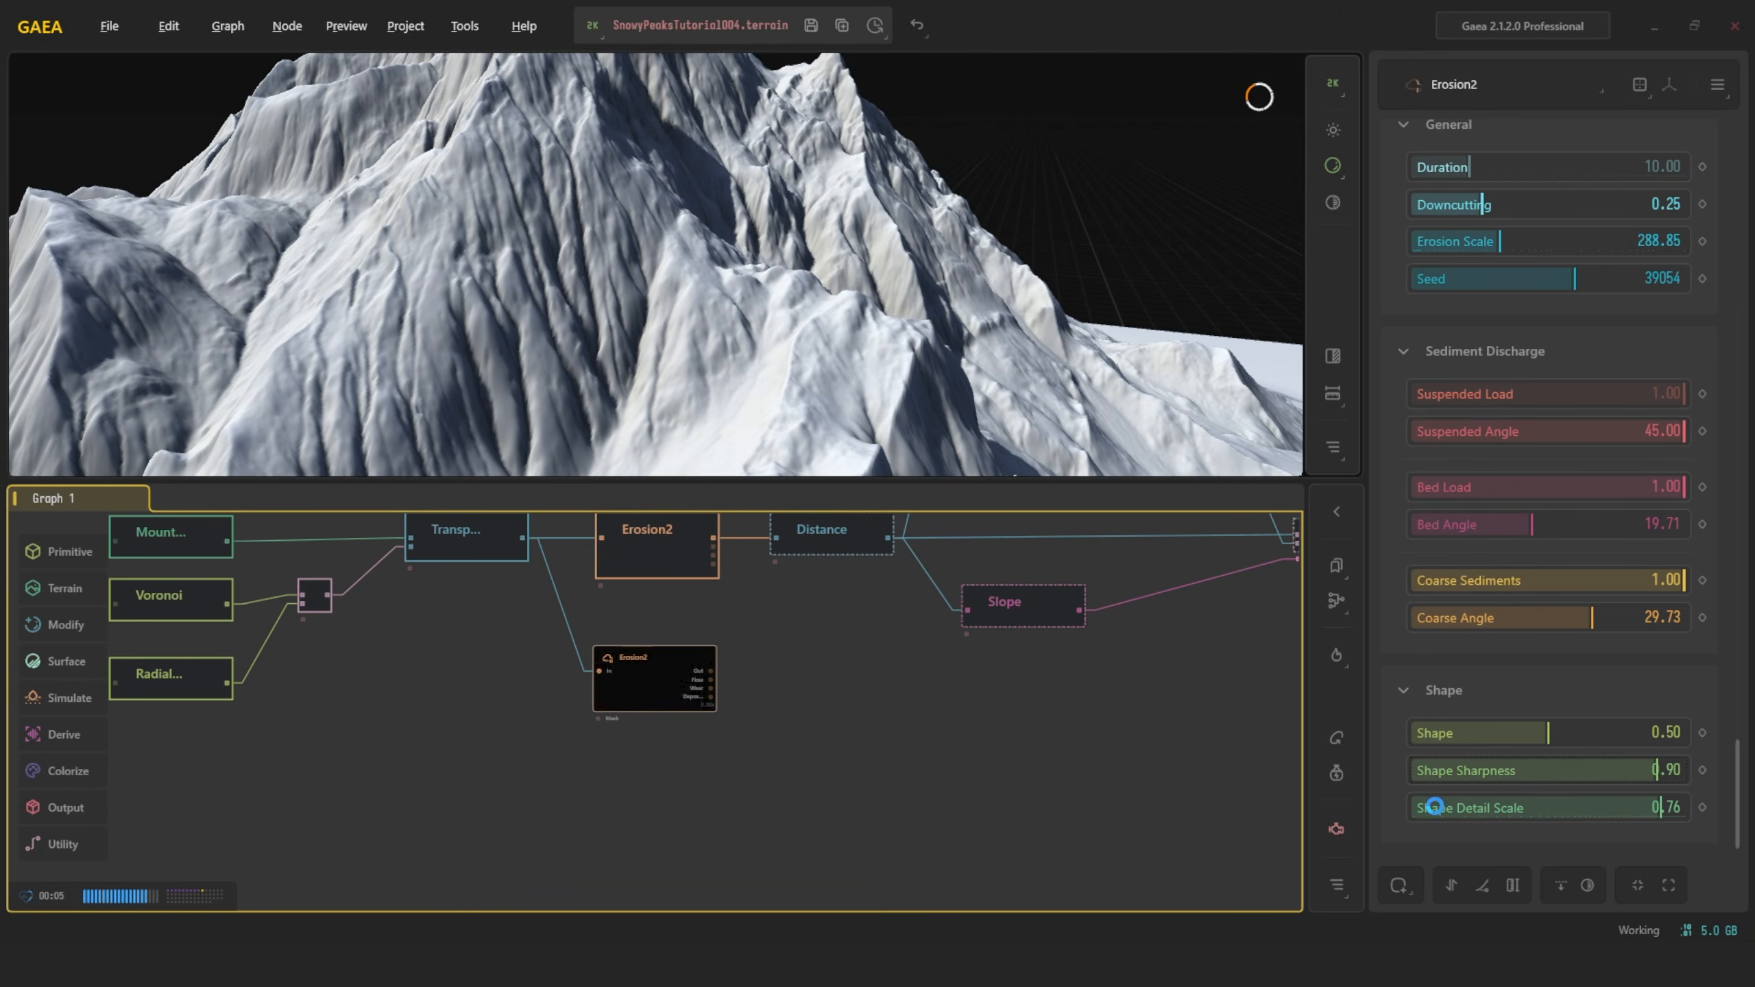
left_click(1457, 810)
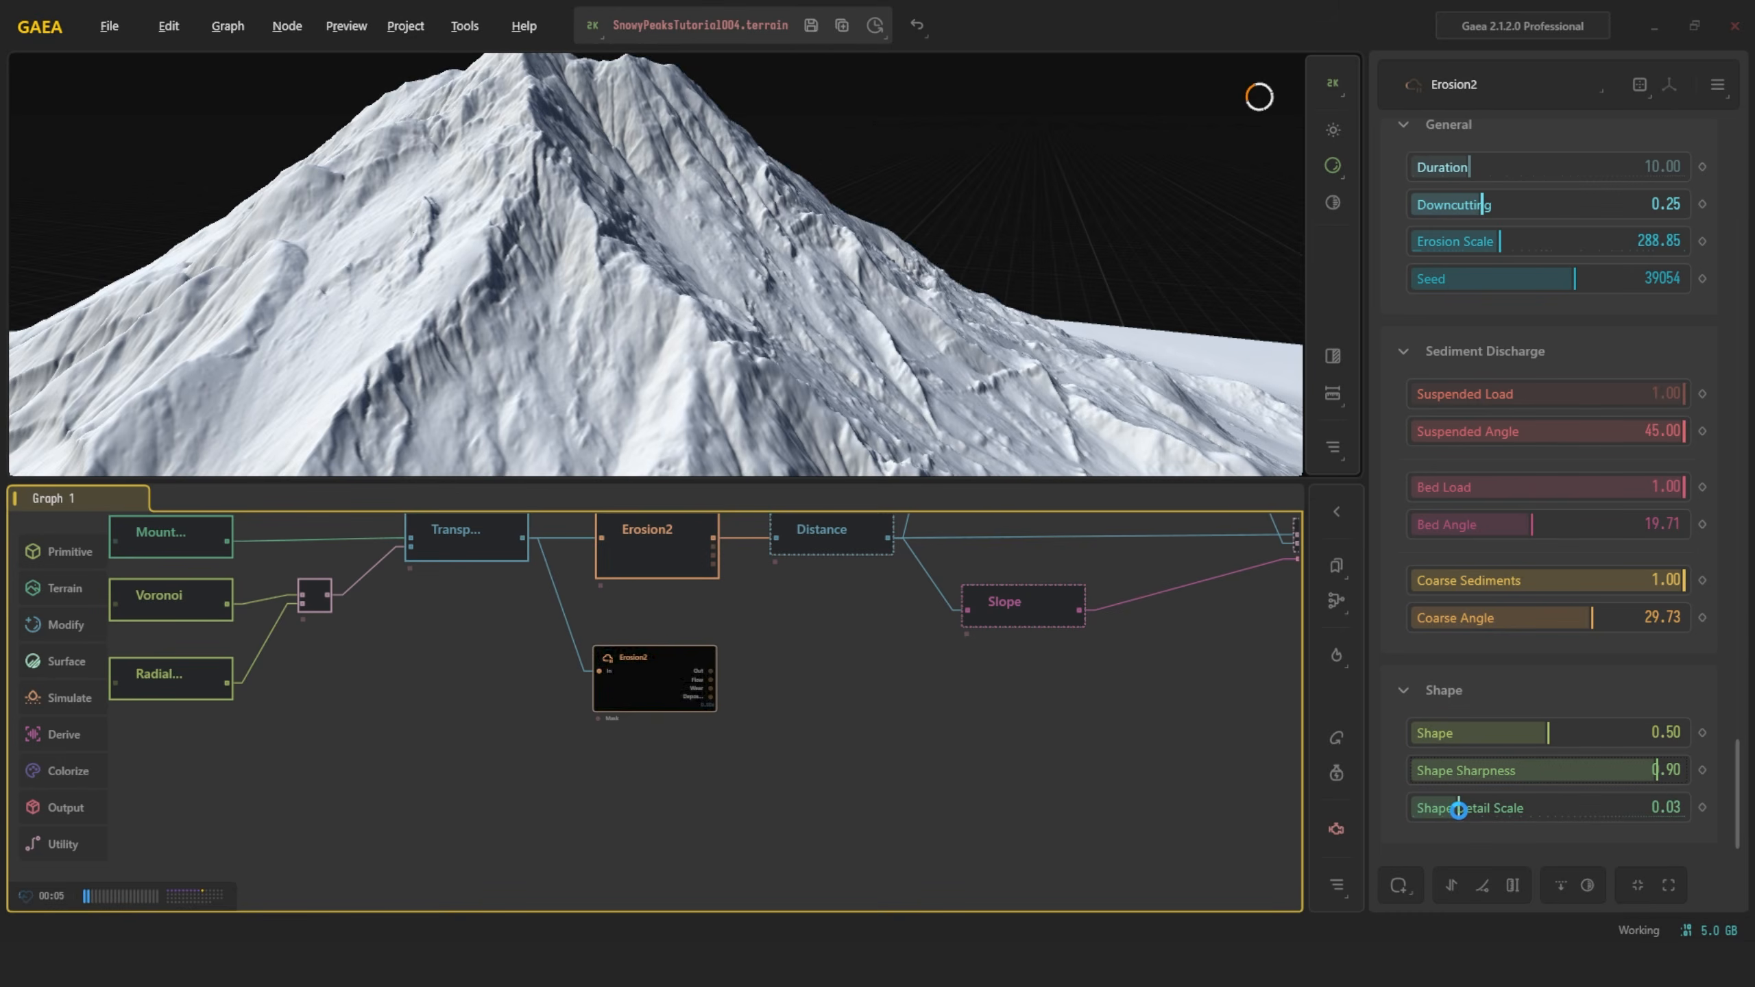
left_click_drag(1459, 809, 1410, 809)
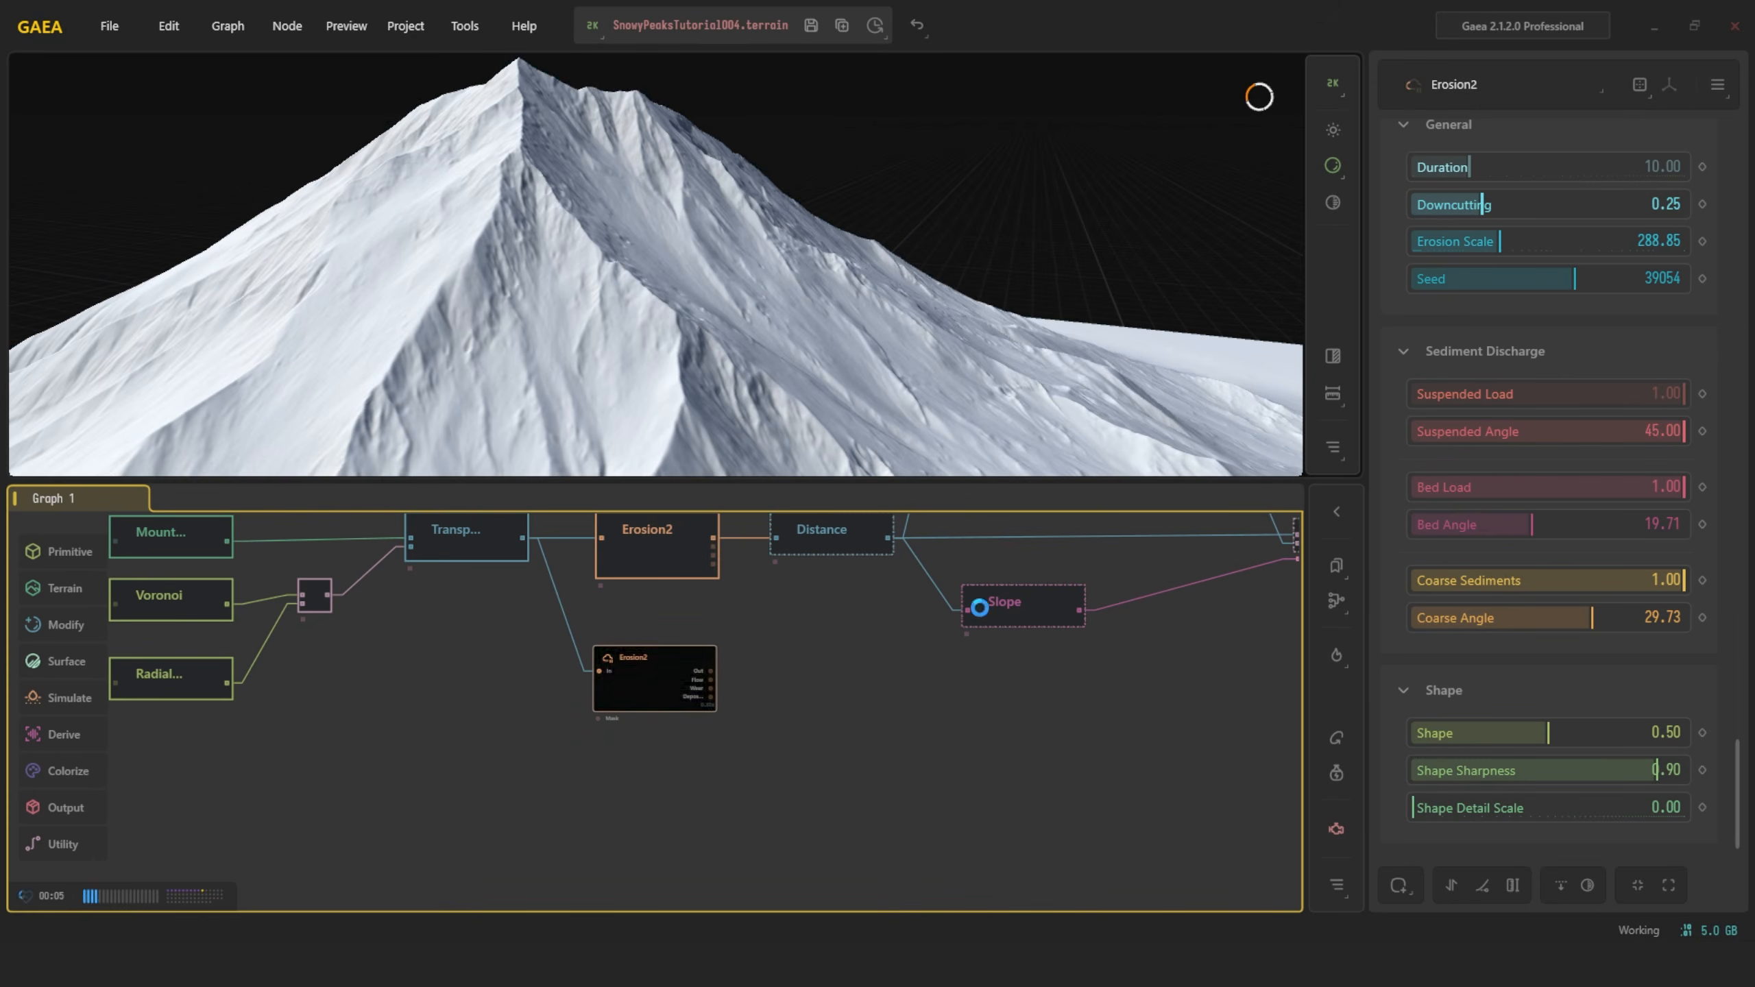
left_click_drag(664, 294, 624, 307)
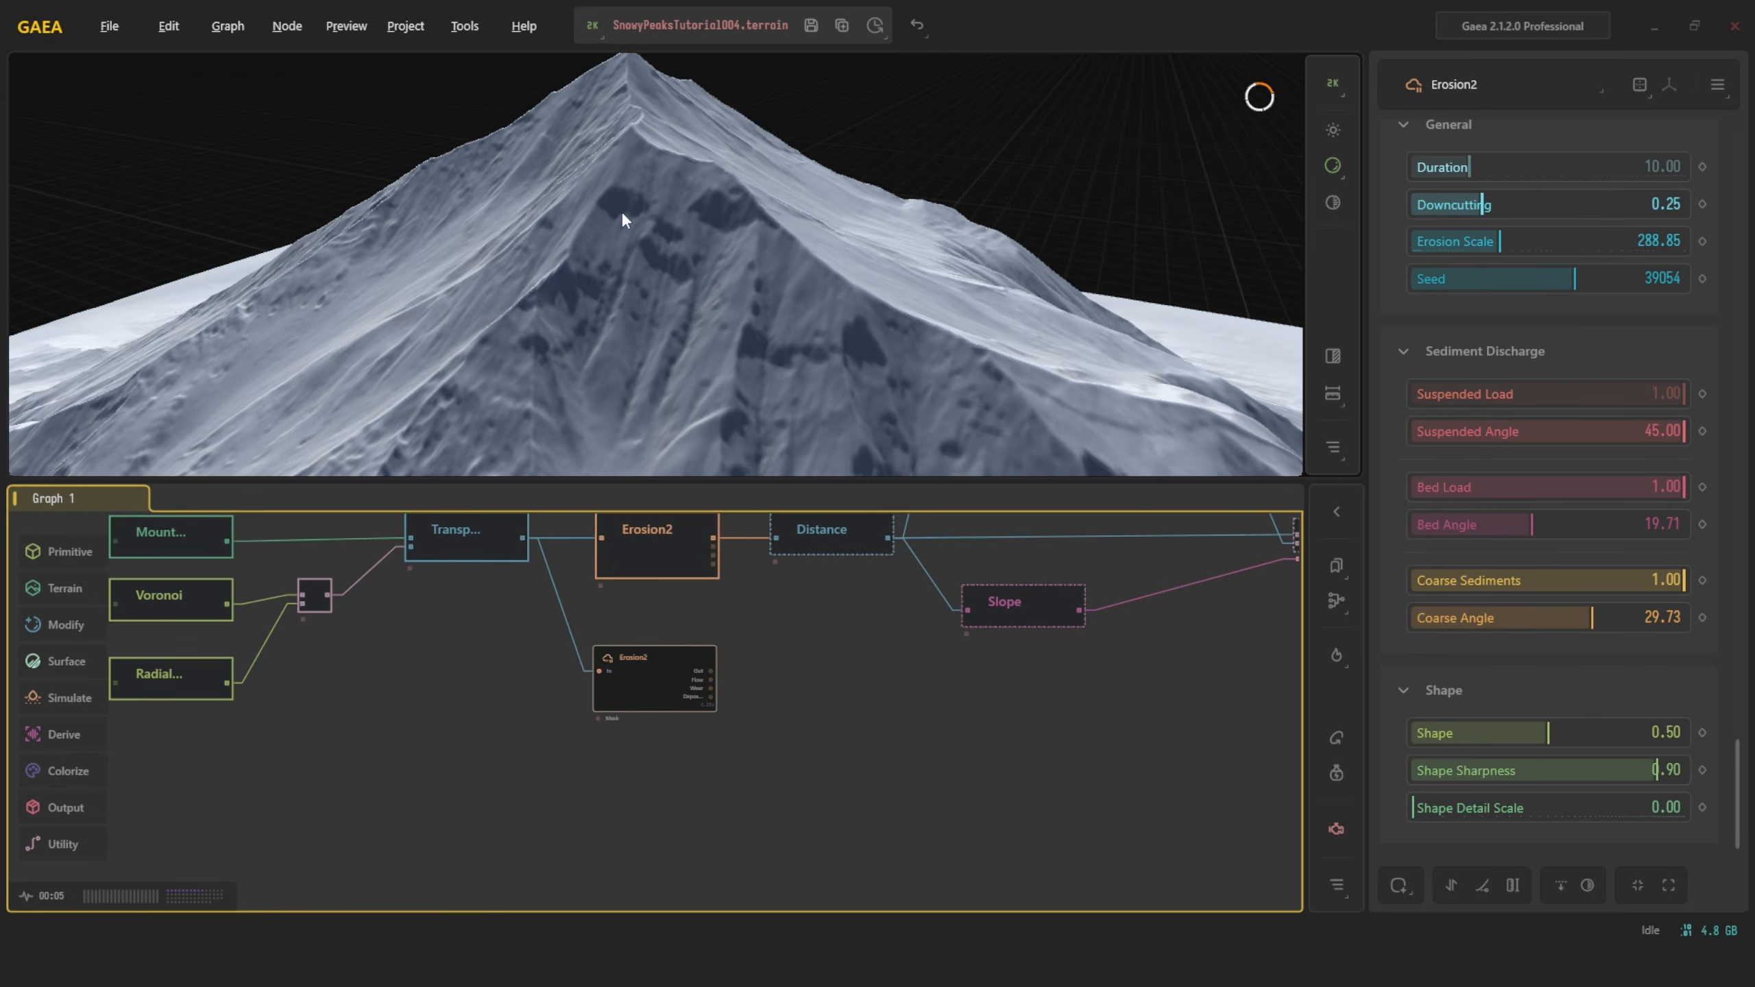
Test Shape Sharpness at 1, set it to 0.80, and inspect the mountain from several angles and distances
left_click_drag(1656, 770, 1690, 770)
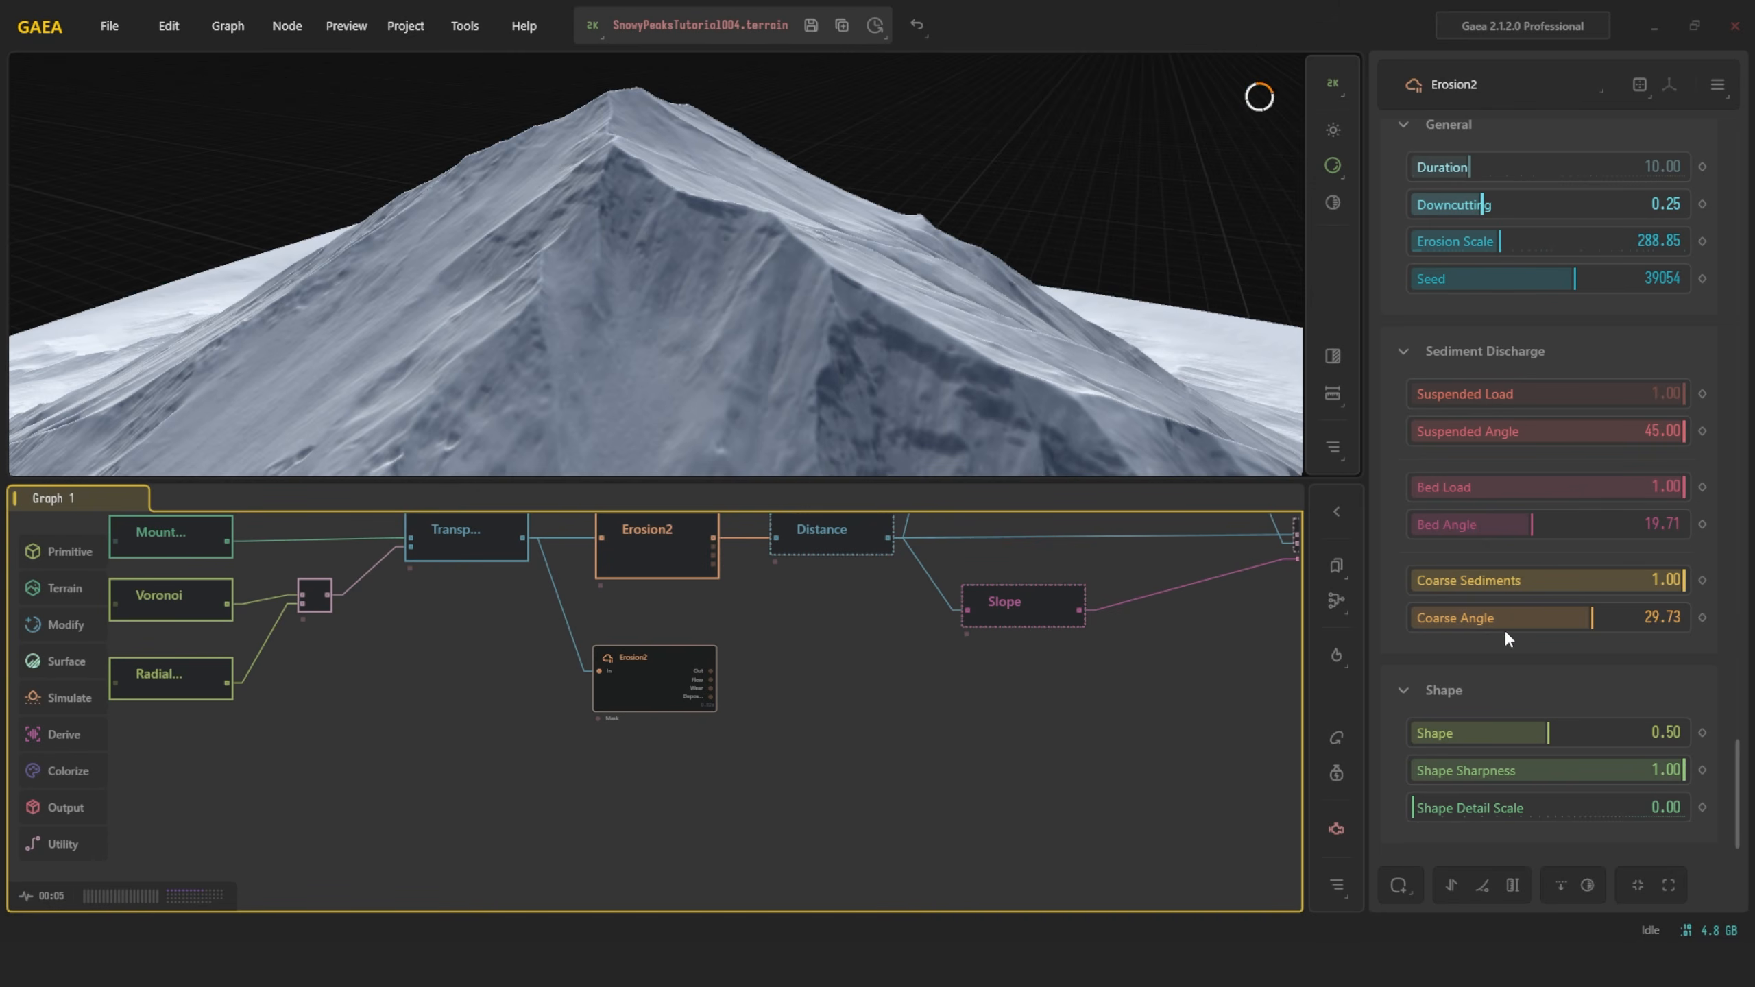
left_click(1629, 770)
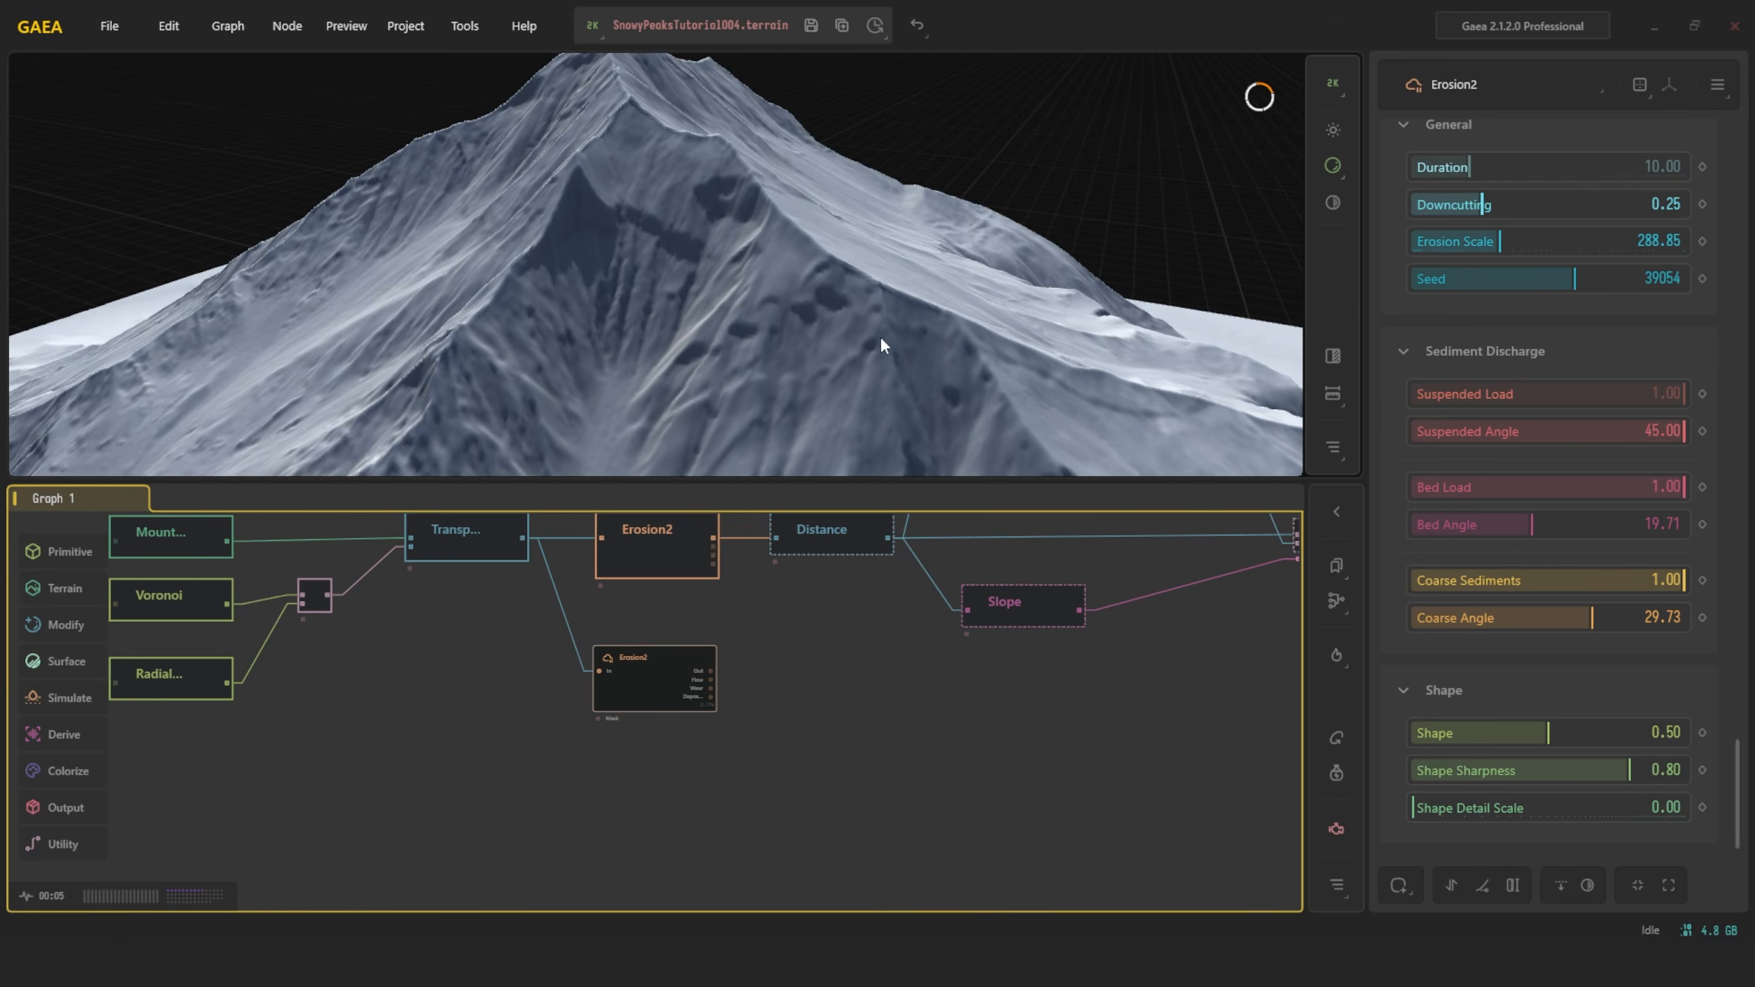
left_click_drag(880, 336, 853, 342, "alt")
scroll(889, 293, "up", 3)
scroll(889, 287, "down", 4)
left_click_drag(889, 287, 837, 310, "alt")
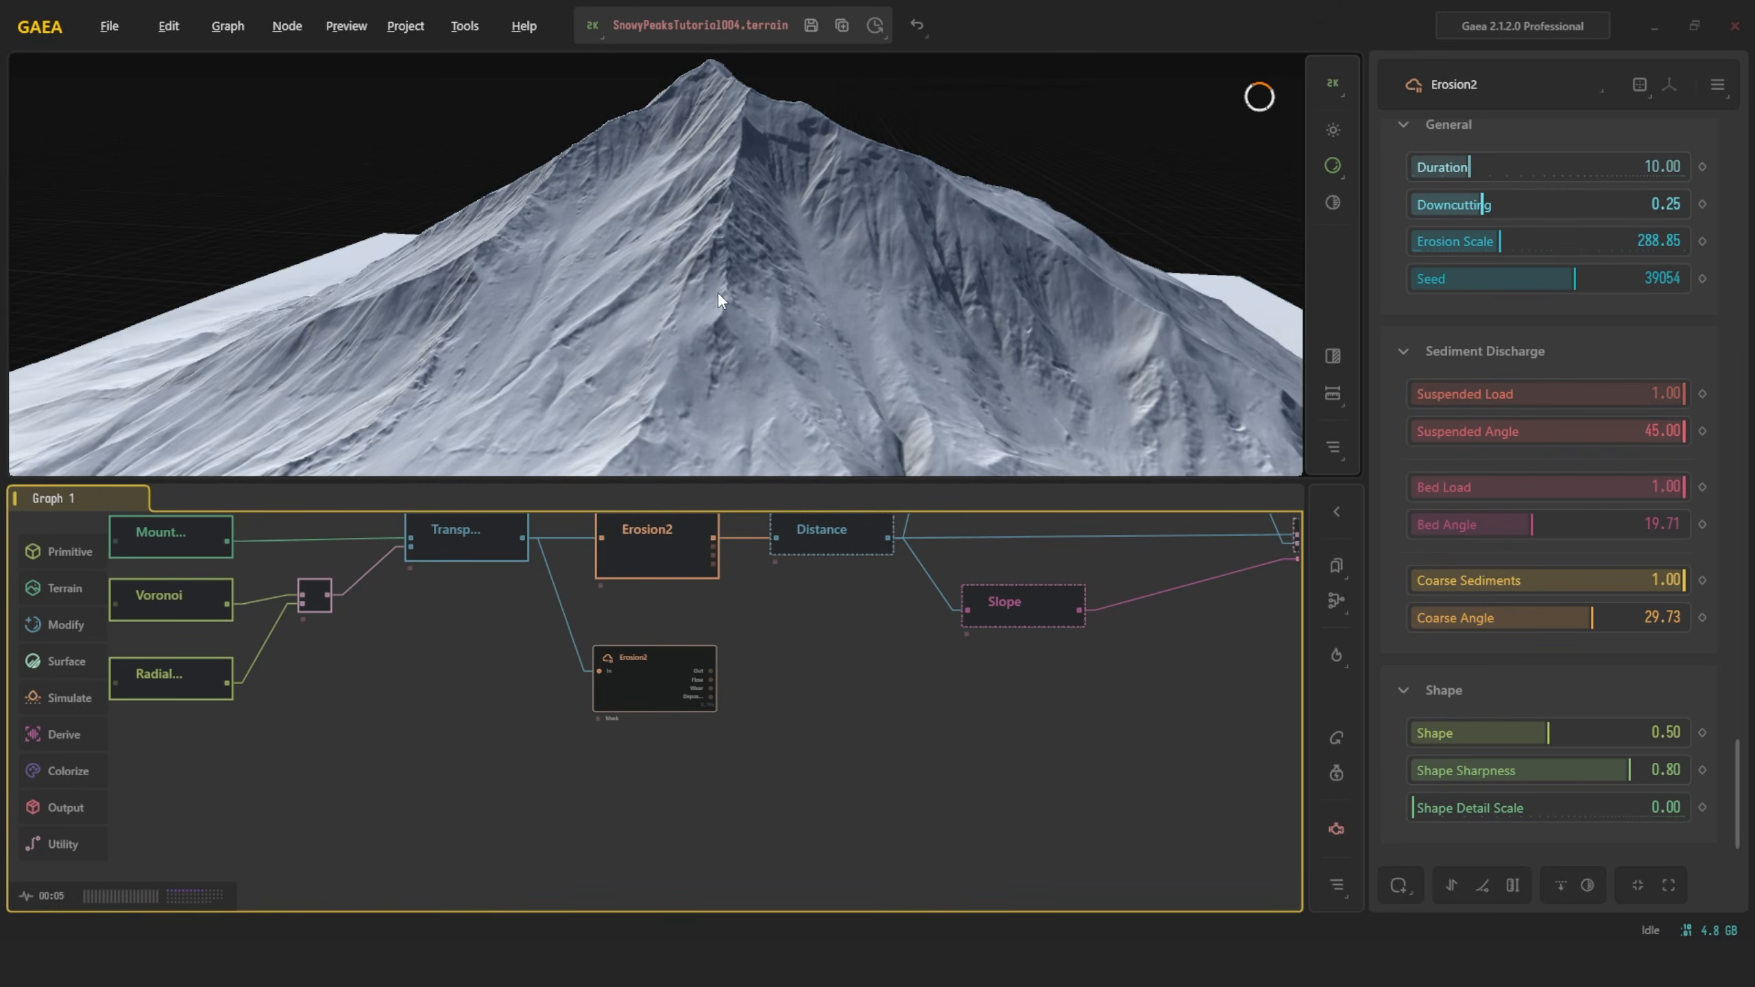
mouse_move(719, 294)
left_mouse_down("alt")
mouse_move(761, 328)
mouse_move(944, 312)
mouse_move(1000, 285)
mouse_move(1009, 299)
mouse_move(952, 258)
mouse_move(940, 269)
left_mouse_up("alt")
scroll(999, 297, "up", 5)
scroll(1007, 295, "down", 5)
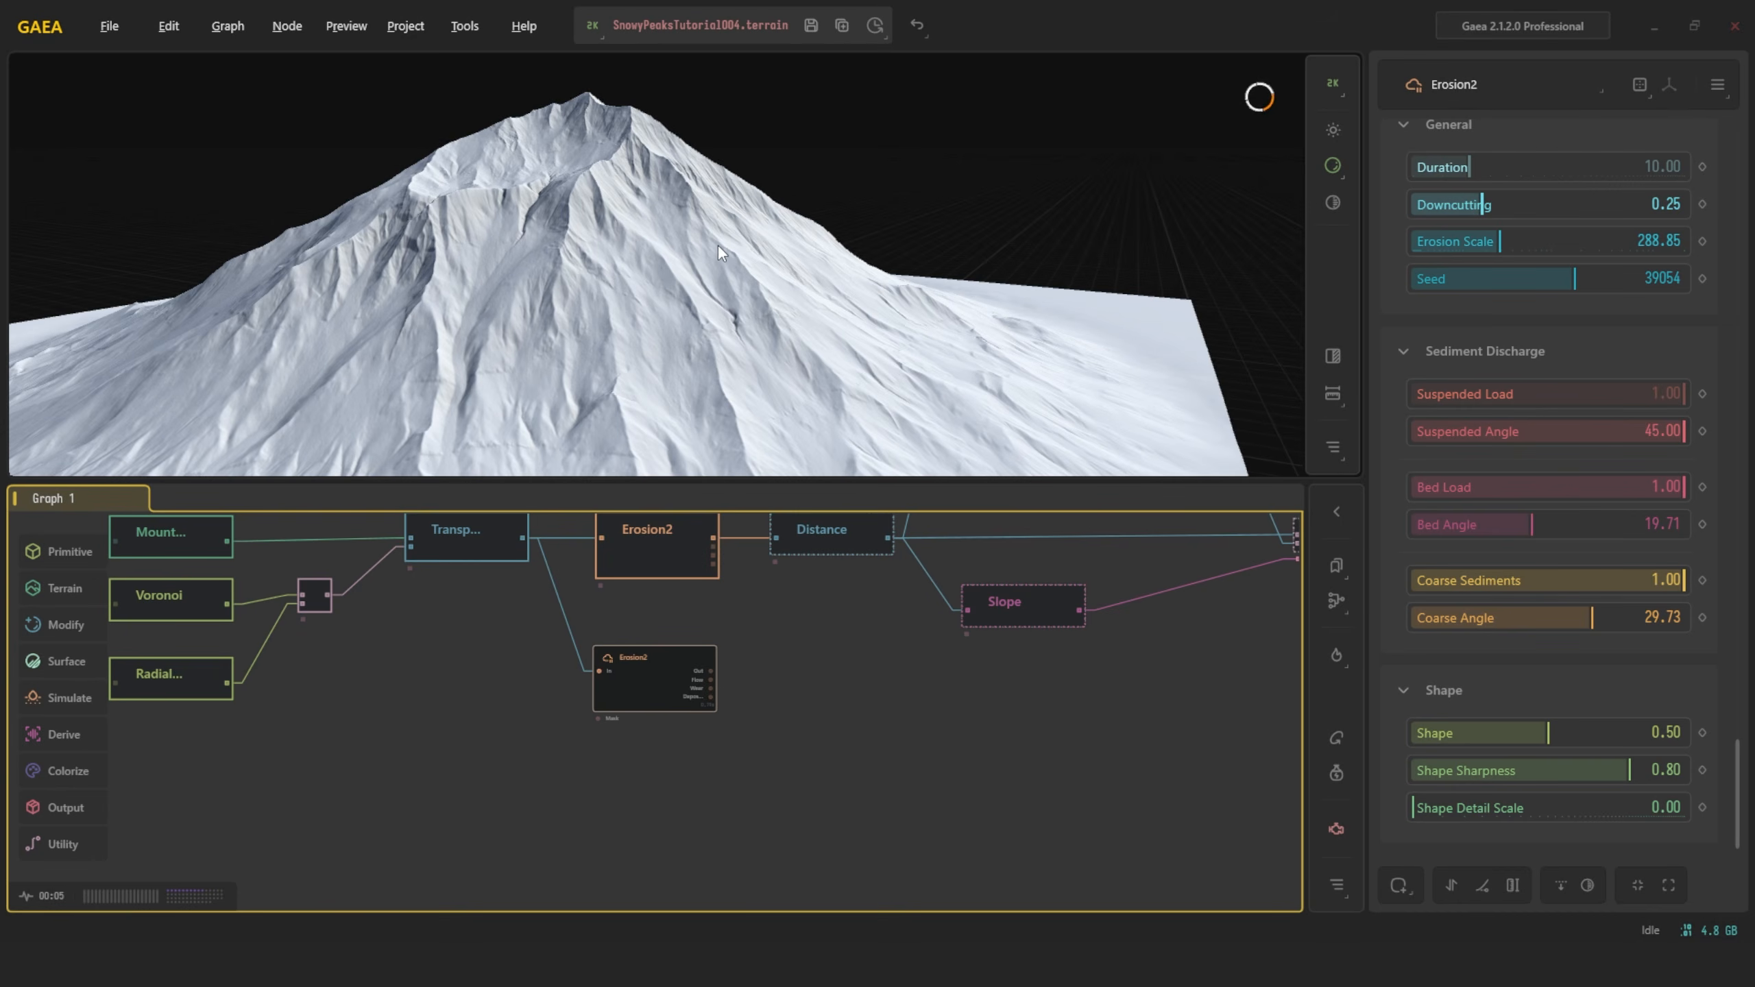
Test the Erosion2 node's Shape at 0.83 and inspect the mountain from several angles and distances
scroll(698, 242, "up", 5)
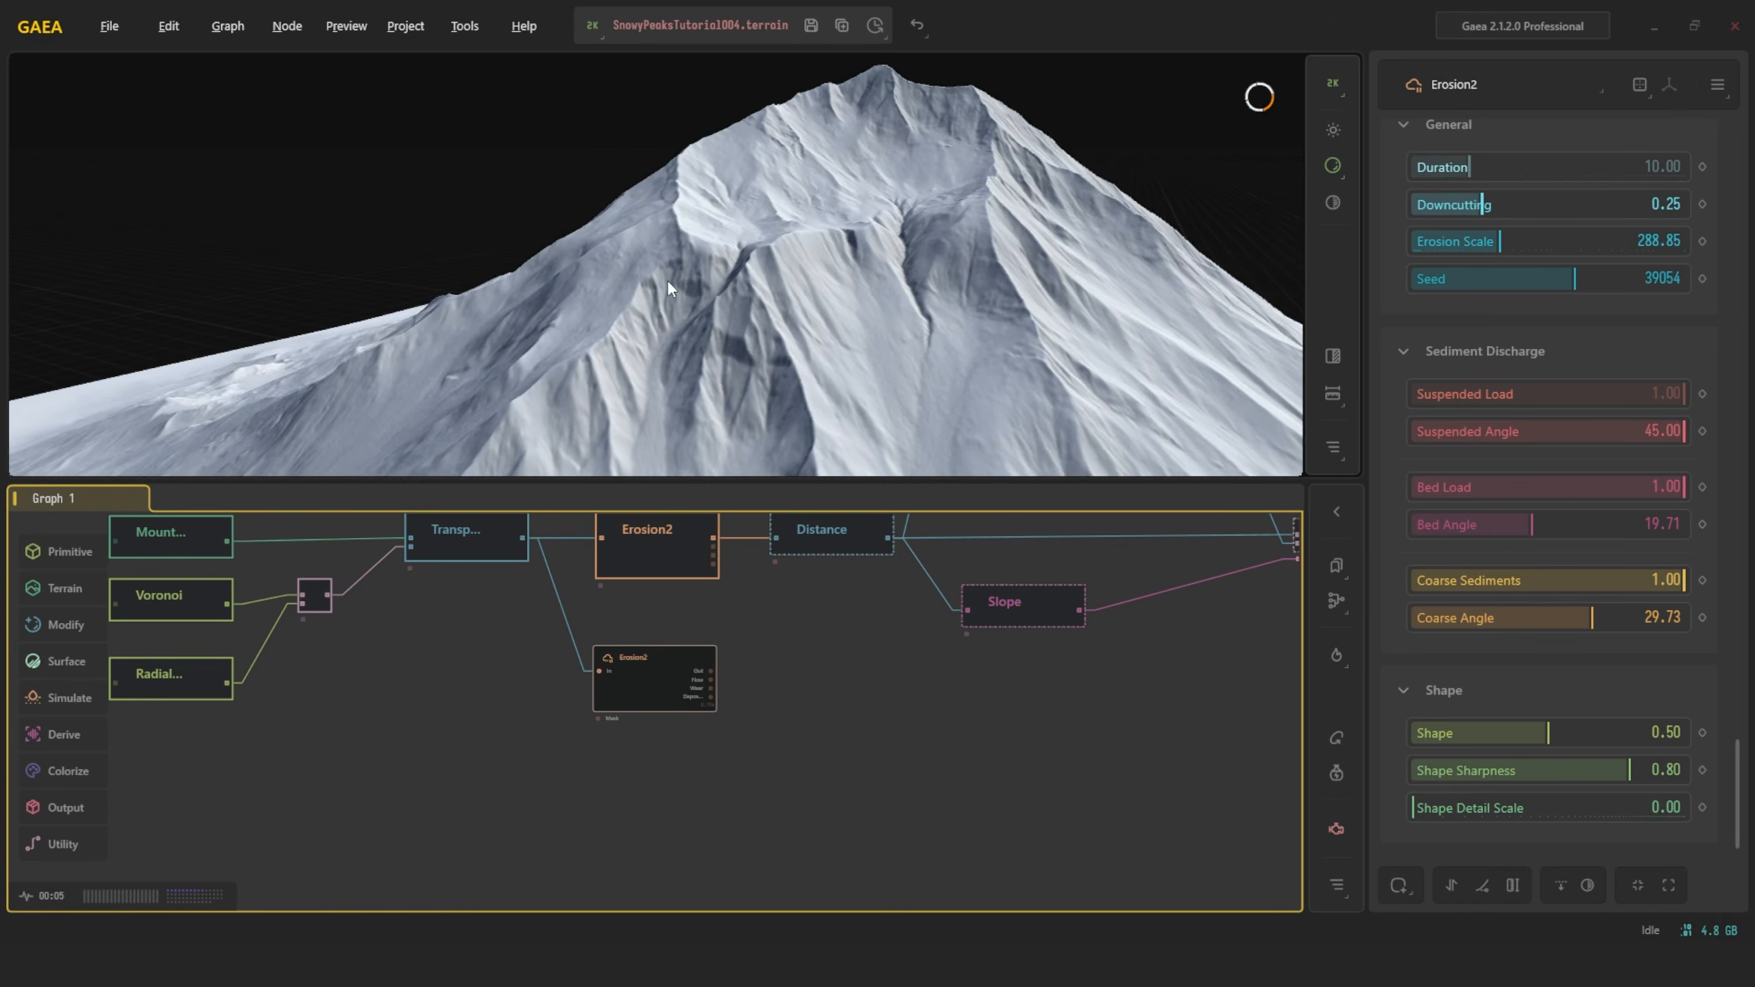
left_click_drag(667, 264, 657, 255)
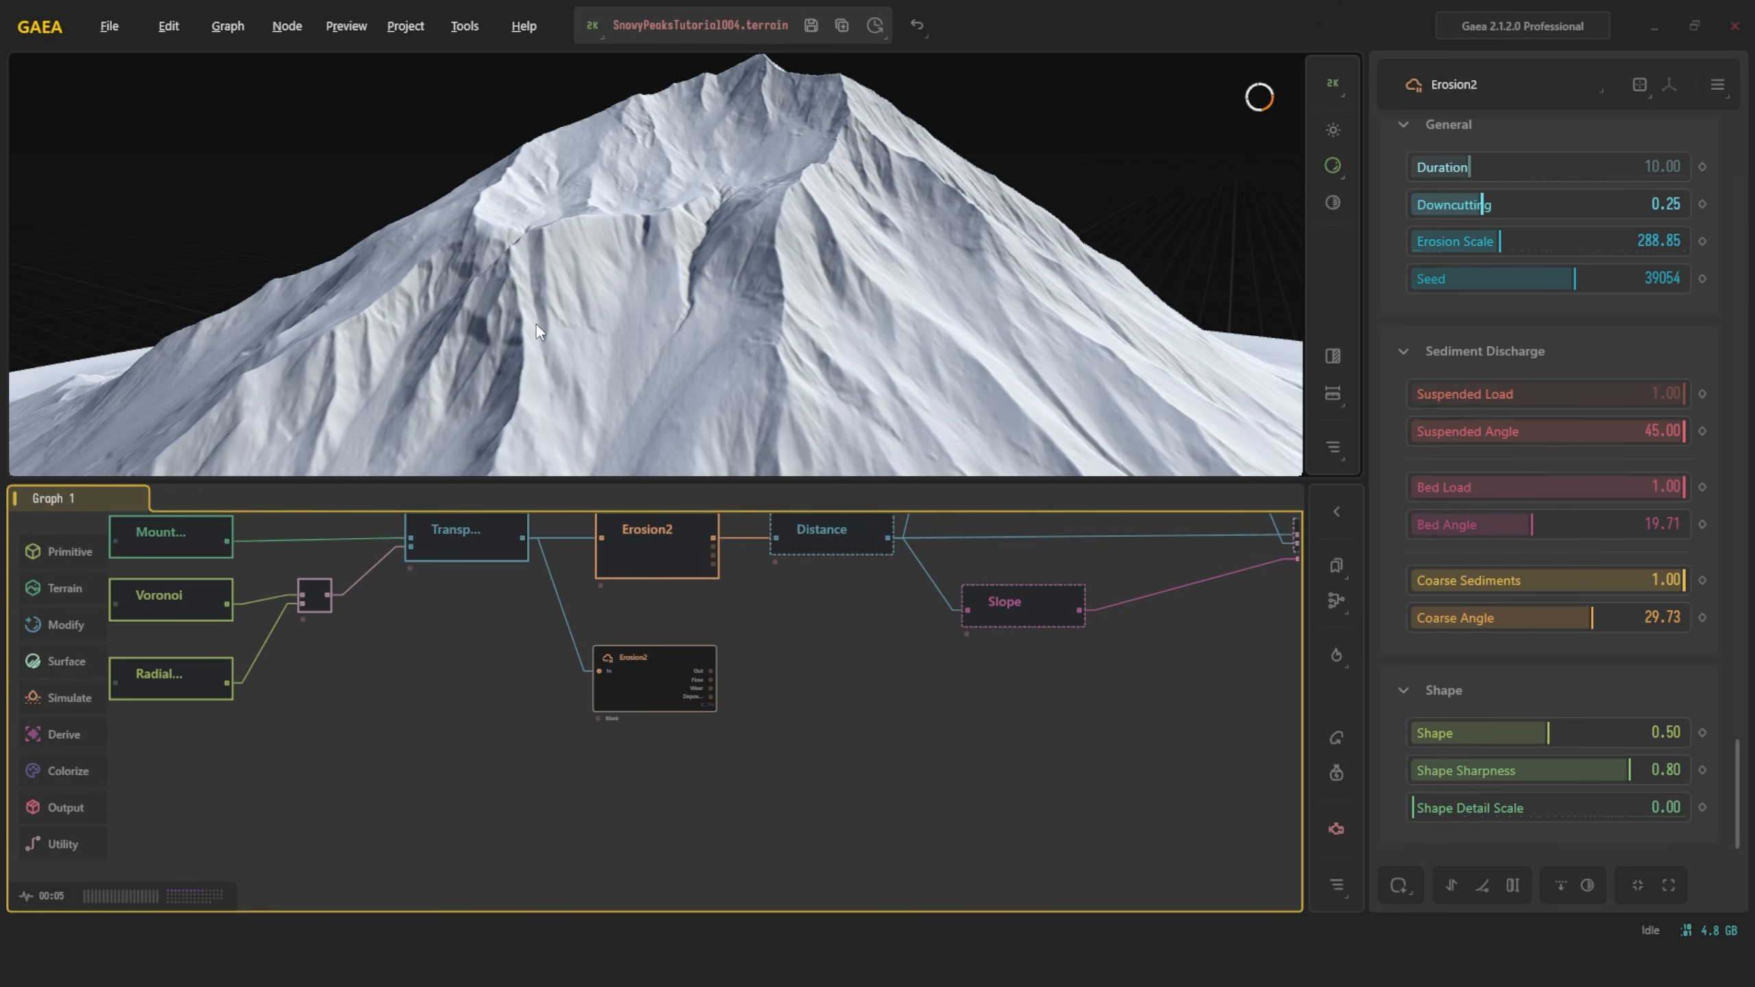
scroll(673, 248, "down", 5)
left_click_drag(674, 248, 838, 275)
scroll(625, 249, "up", 5)
scroll(752, 273, "up", 2)
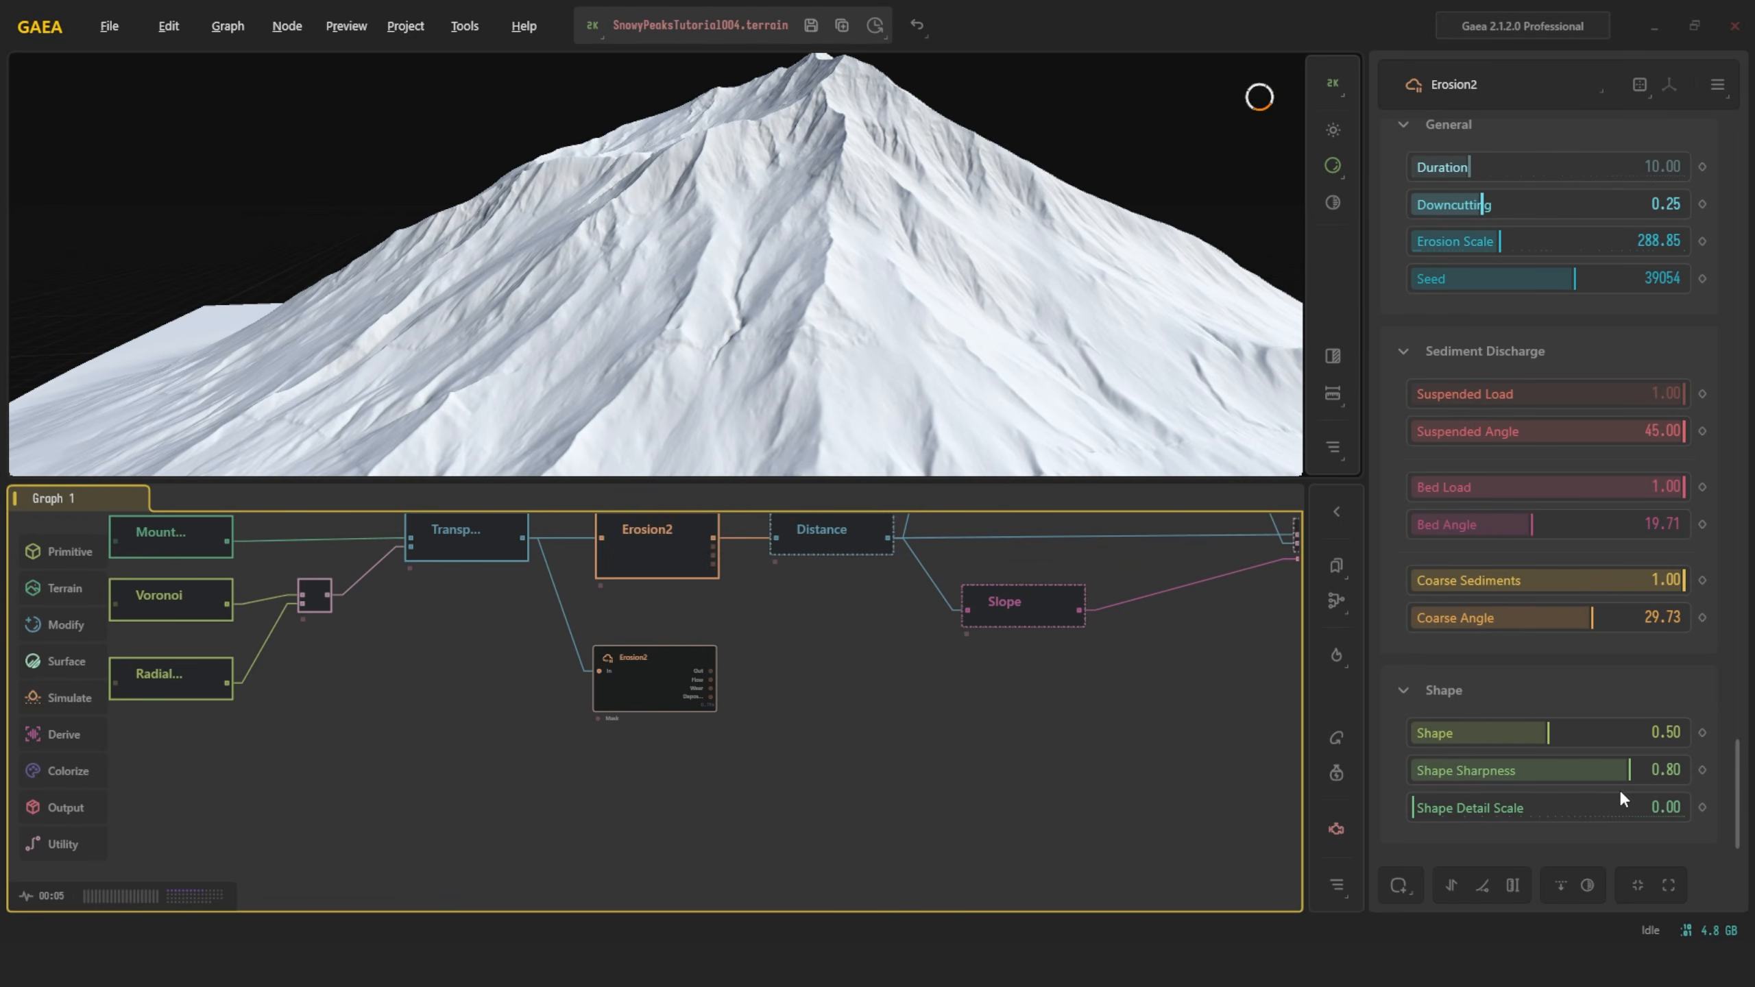
left_click_drag(1632, 733, 1639, 732)
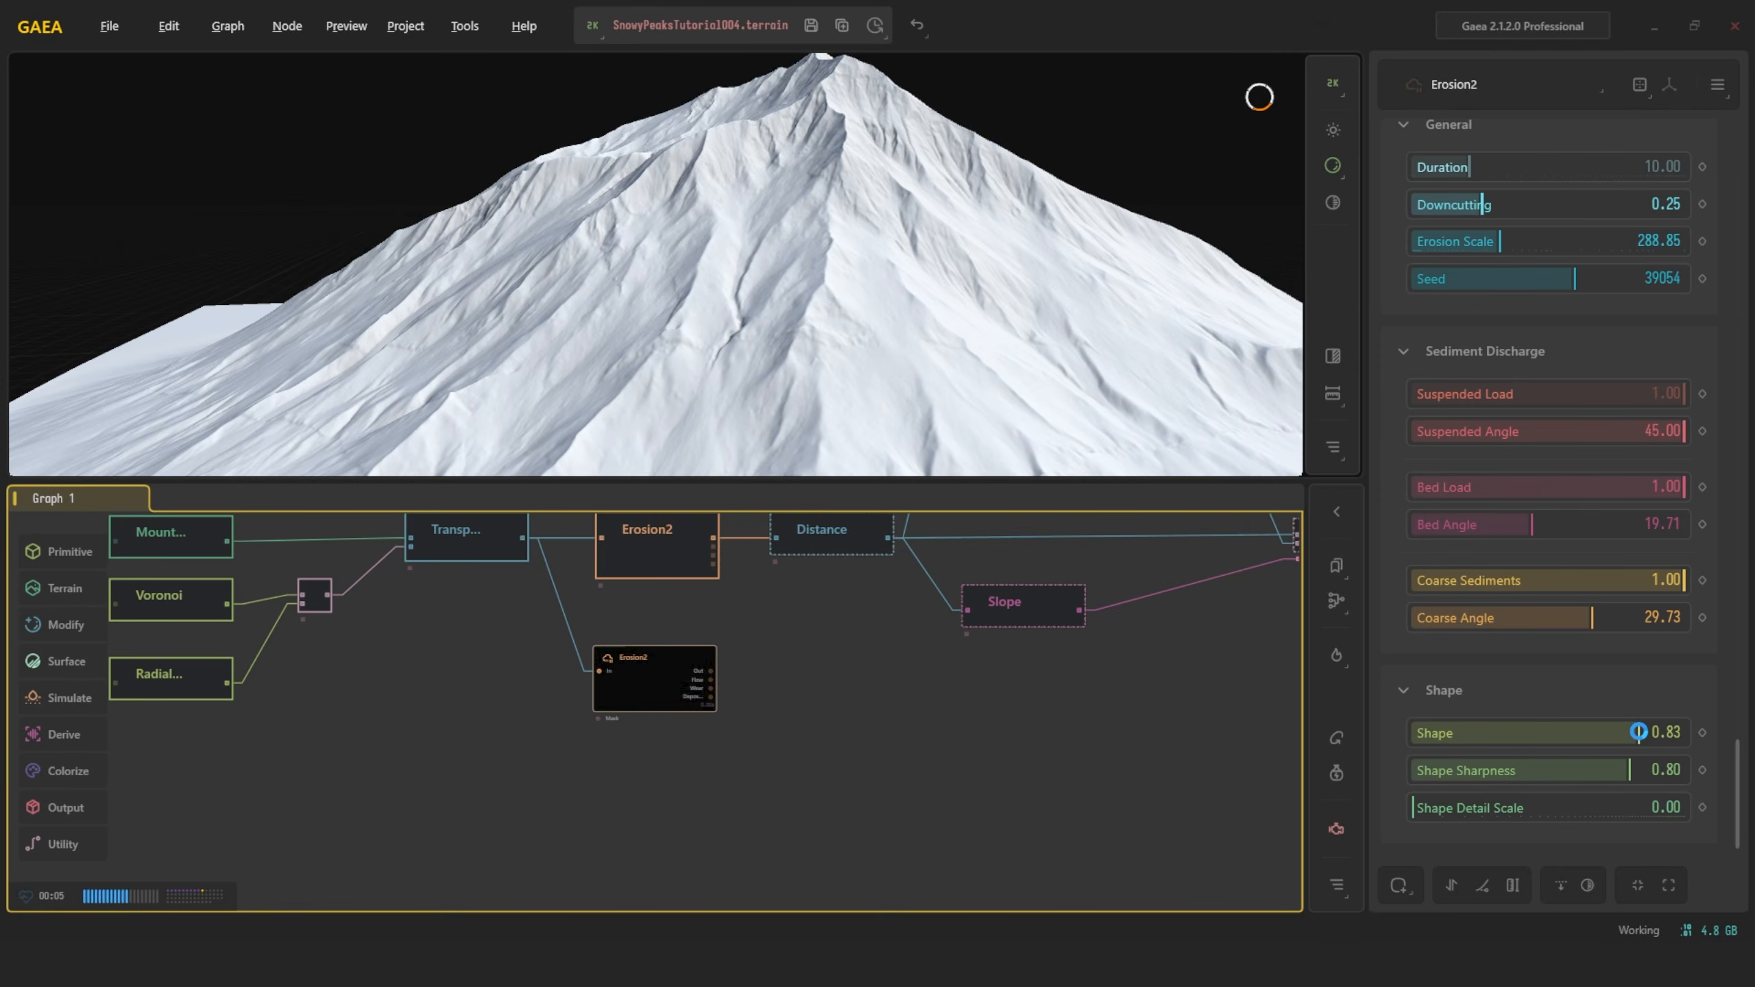
scroll(755, 218, "down", 3)
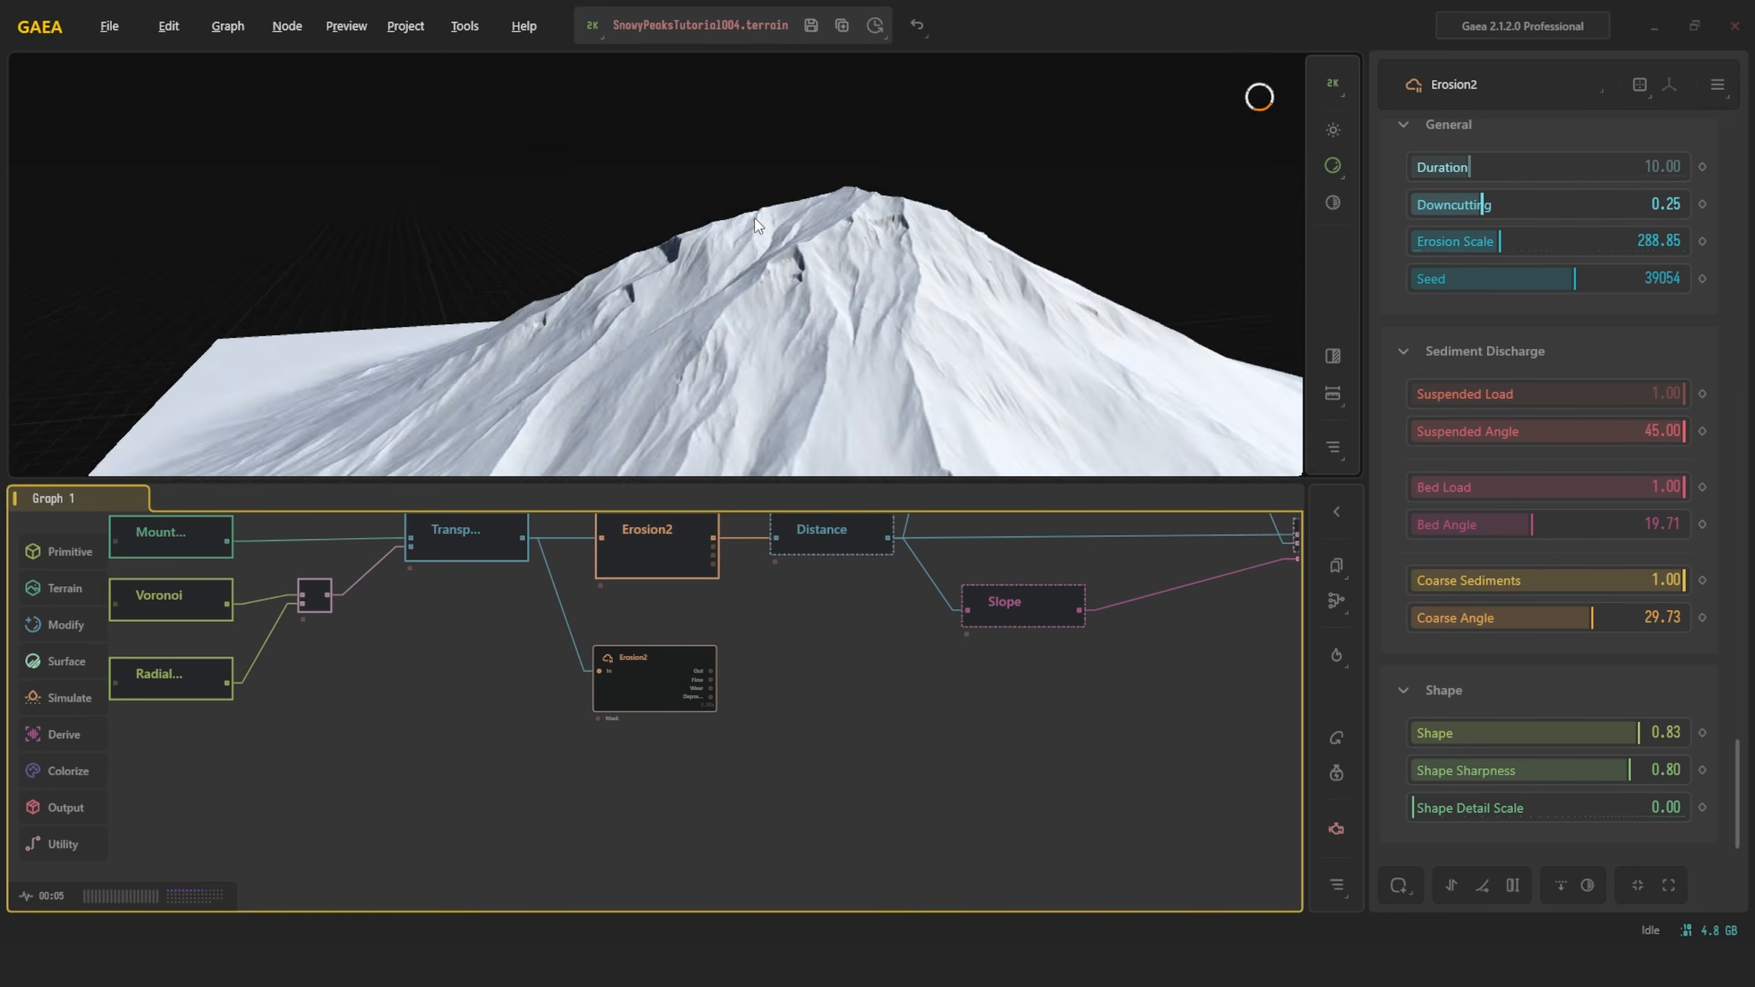
left_click_drag(755, 218, 957, 305)
scroll(895, 299, "up", 2)
scroll(896, 298, "down", 3)
scroll(957, 305, "up", 5)
Test the Erosion2 node's Shape at 0.29 and Erosion Scale at 154.80, inspecting the ridges for each
left_click_drag(1573, 733, 1493, 727)
scroll(829, 381, "down", 3)
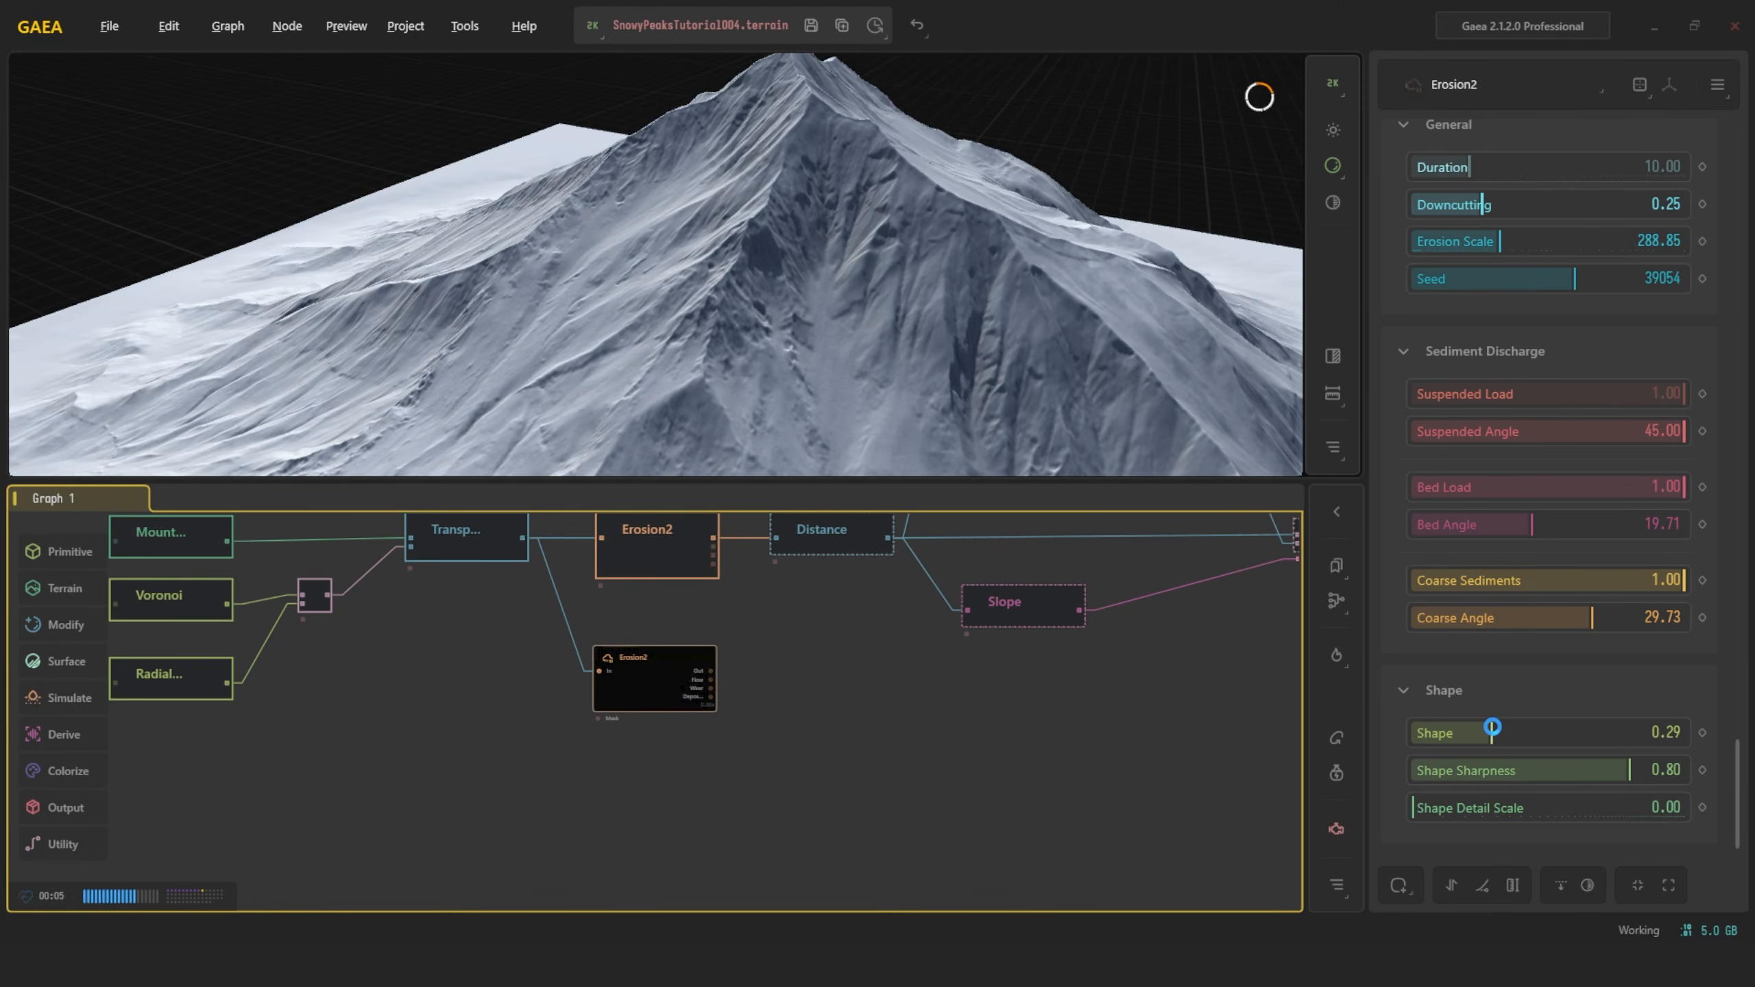
scroll(1062, 322, "up", 3)
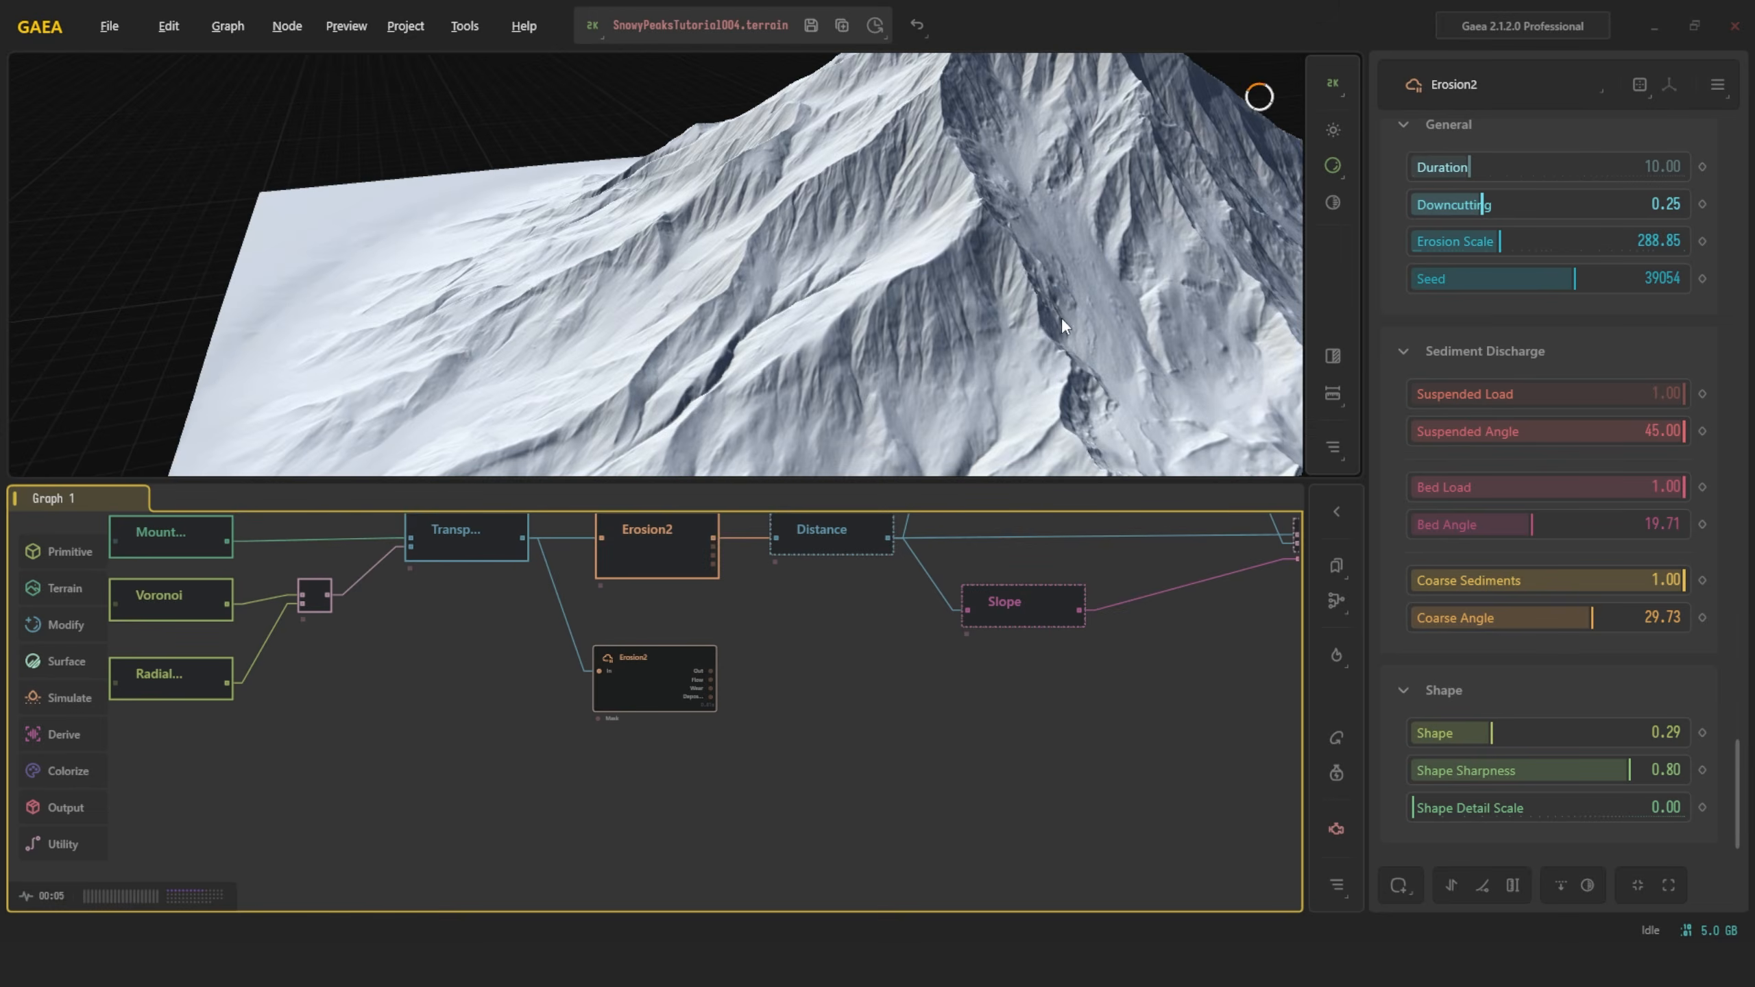
scroll(1061, 317, "down", 3)
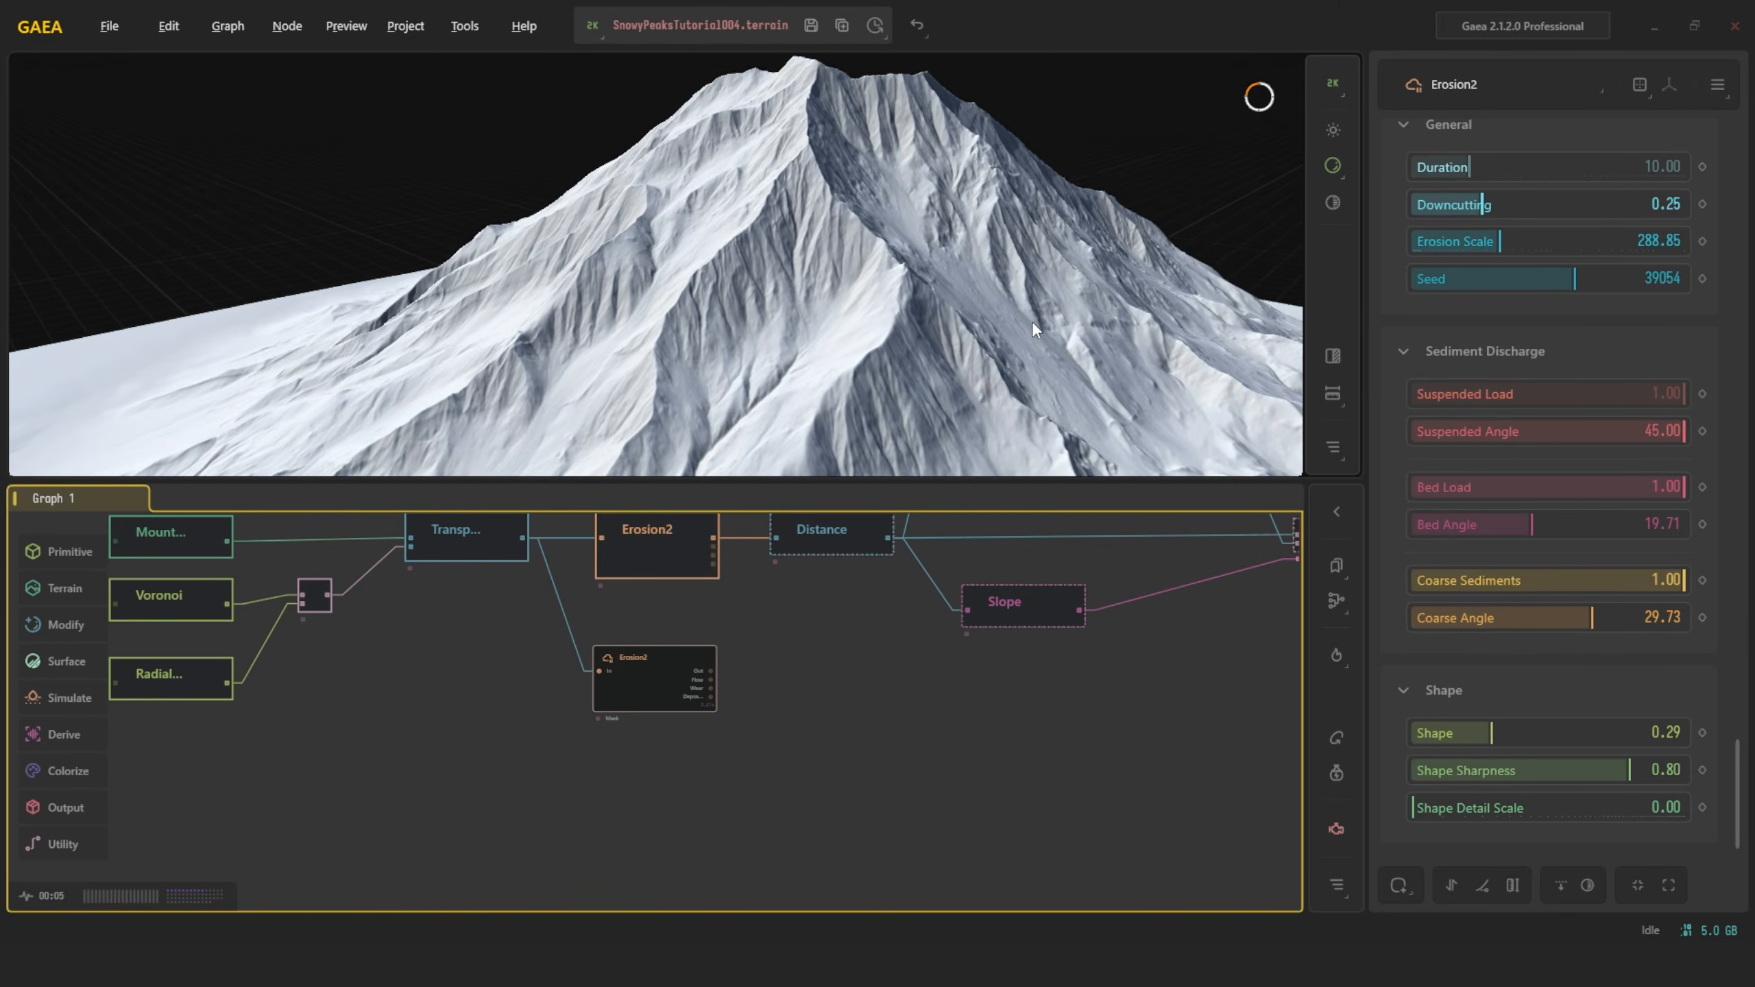
left_click_drag(1498, 241, 1475, 240)
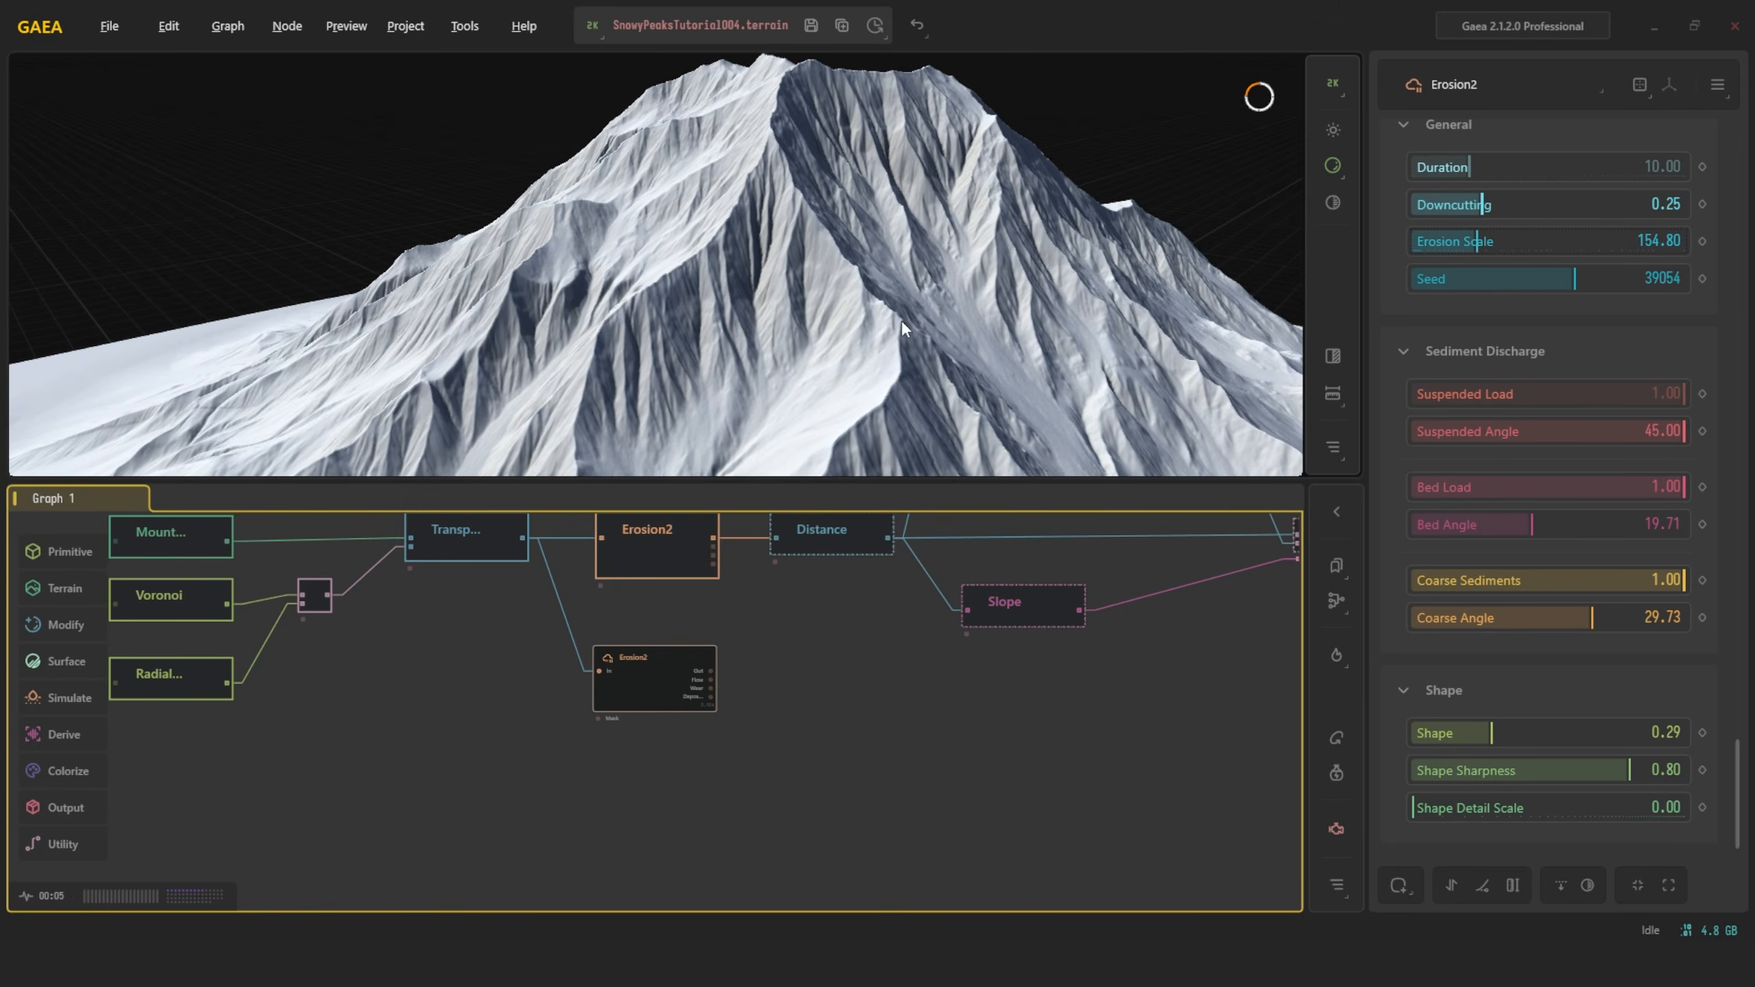
mouse_move(901, 319)
left_mouse_down()
mouse_move(816, 282)
mouse_move(812, 260)
mouse_move(813, 309)
mouse_move(775, 294)
mouse_move(1028, 291)
mouse_move(960, 286)
mouse_move(902, 352)
left_mouse_up()
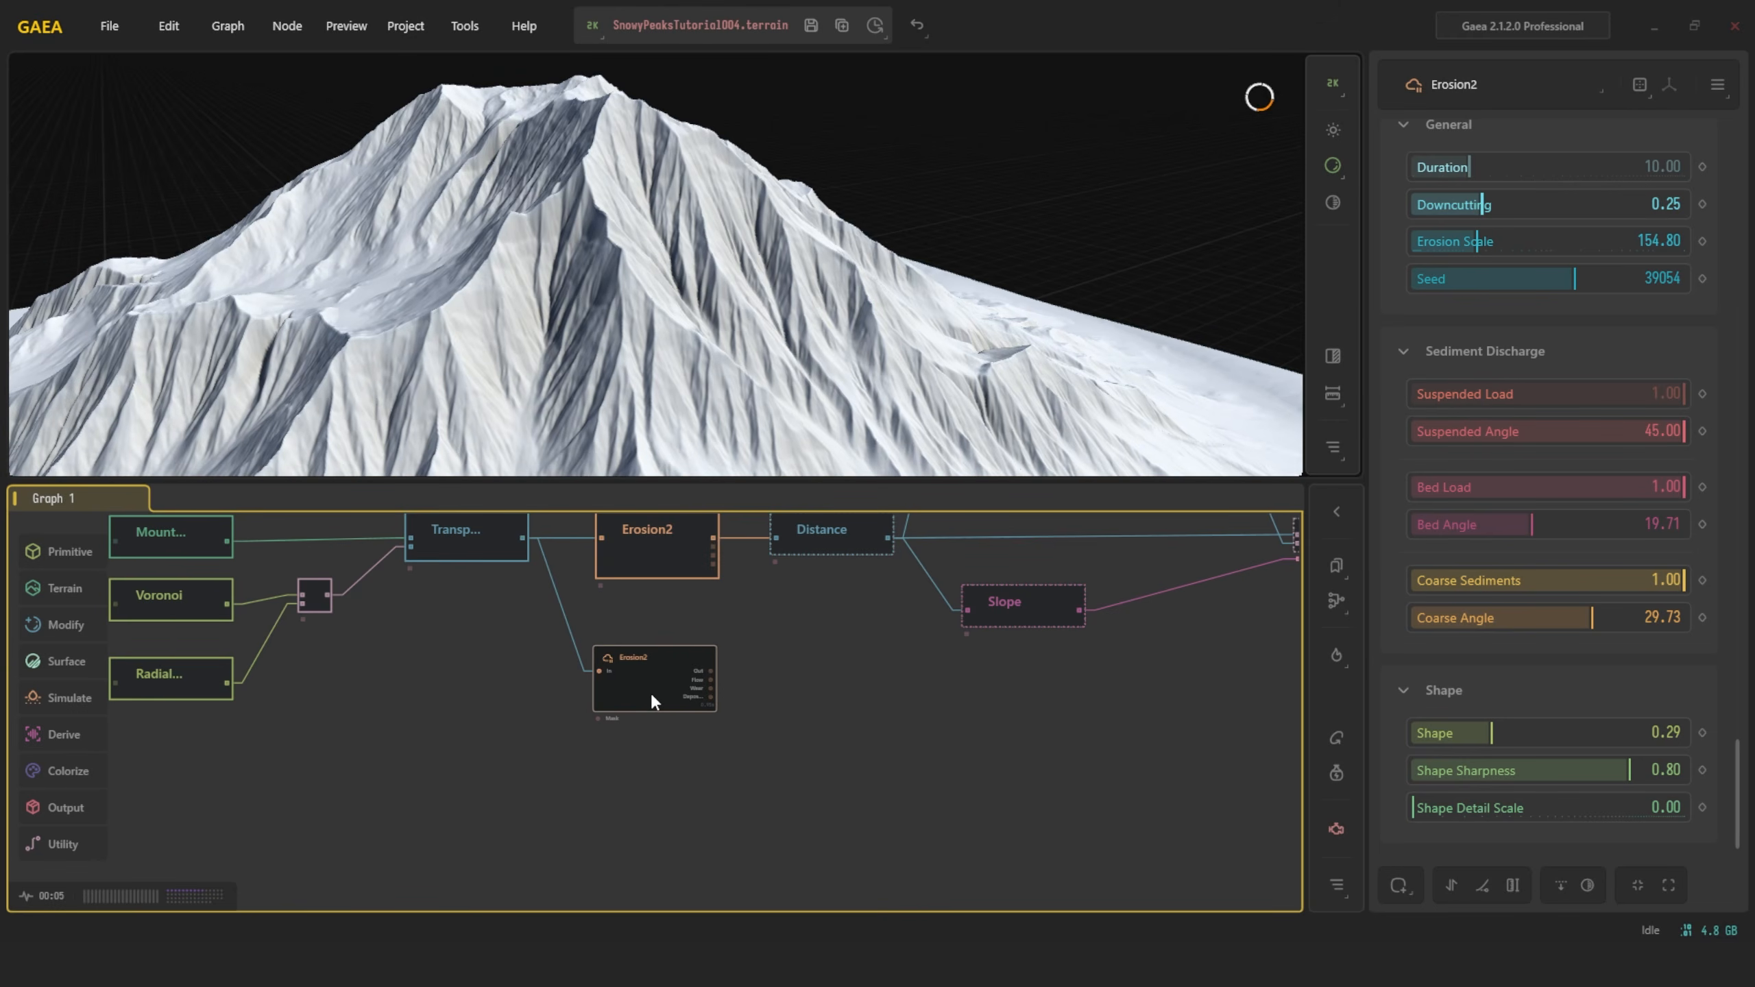
Delete the test Erosion2 node and preview the graph's original Erosion2 node
key("Delete")
left_click(657, 558)
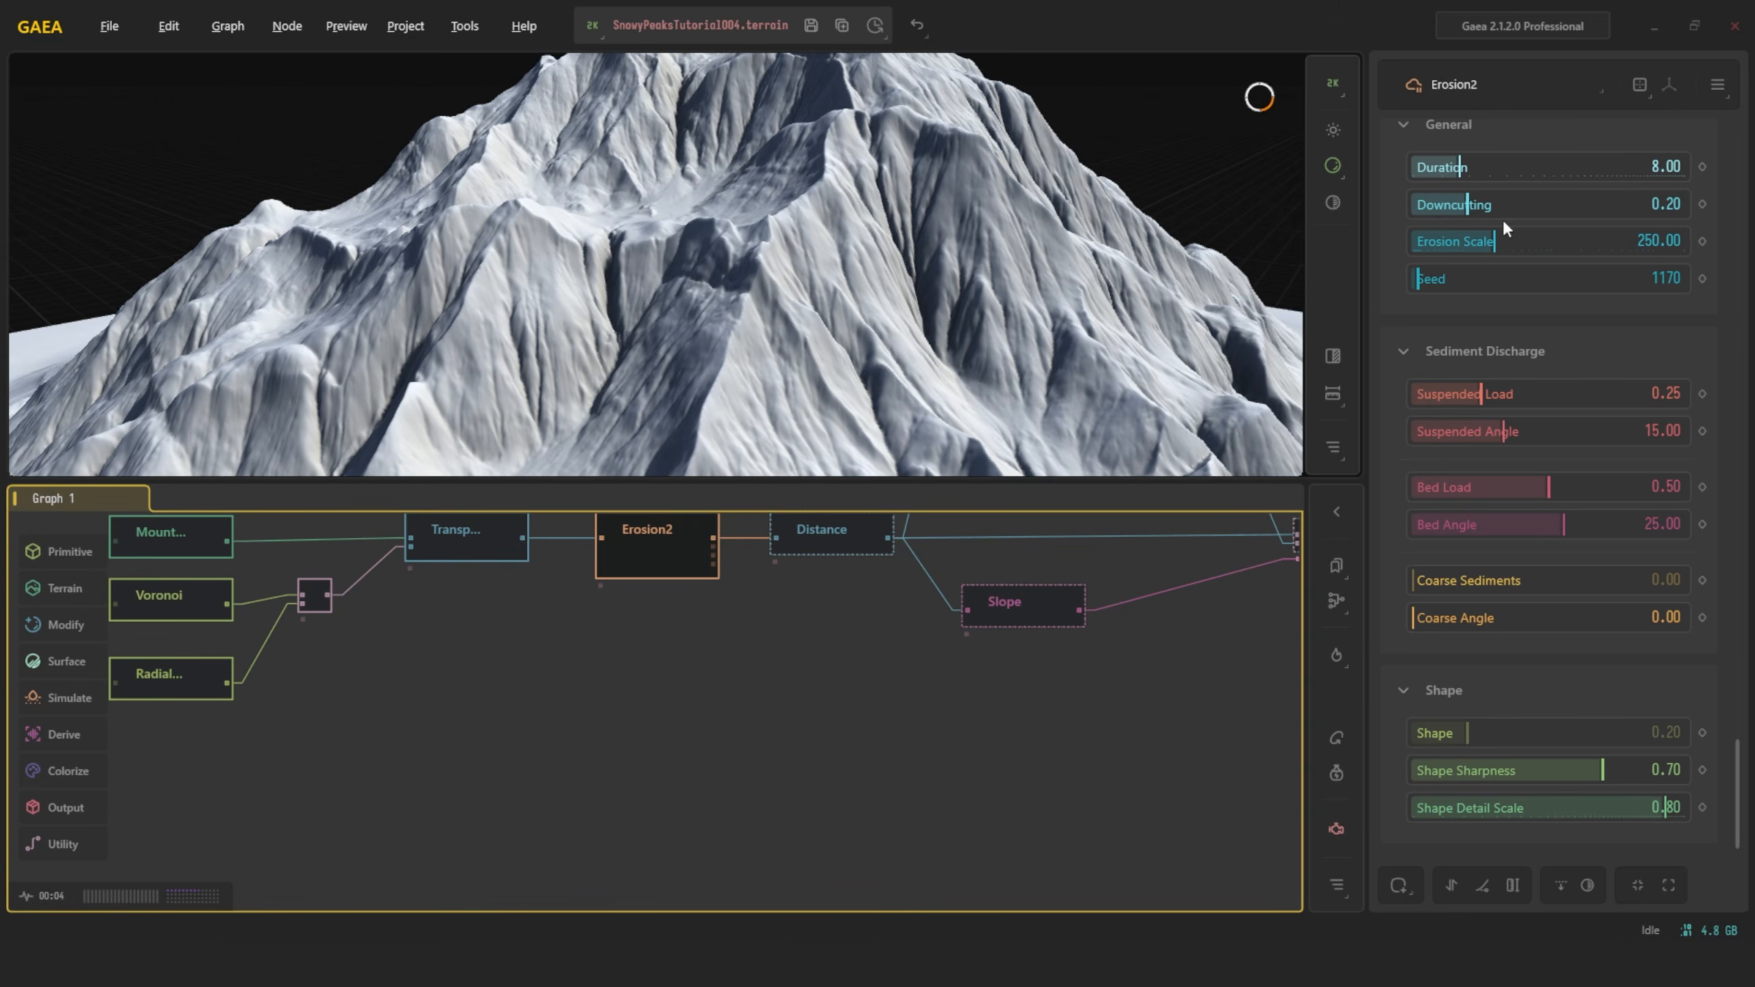
scroll(802, 270, "down", 5)
left_click_drag(802, 270, 768, 290)
scroll(765, 294, "up", 5)
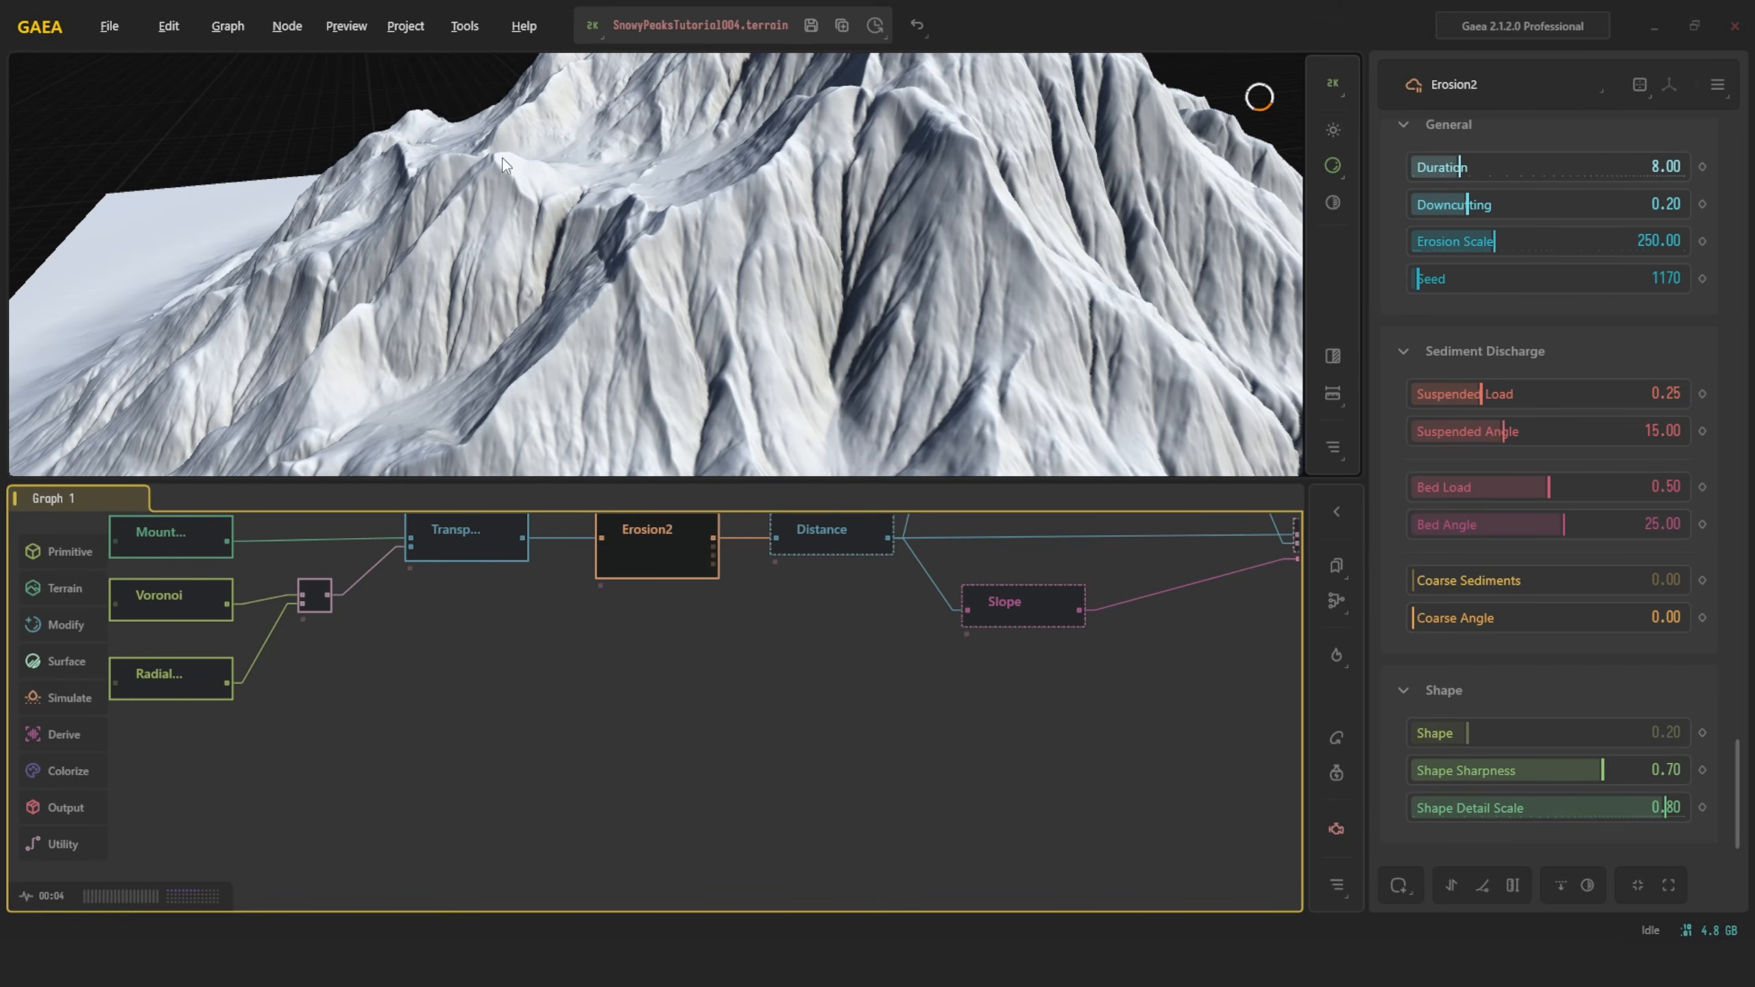
left_click_drag(1067, 265, 1017, 268)
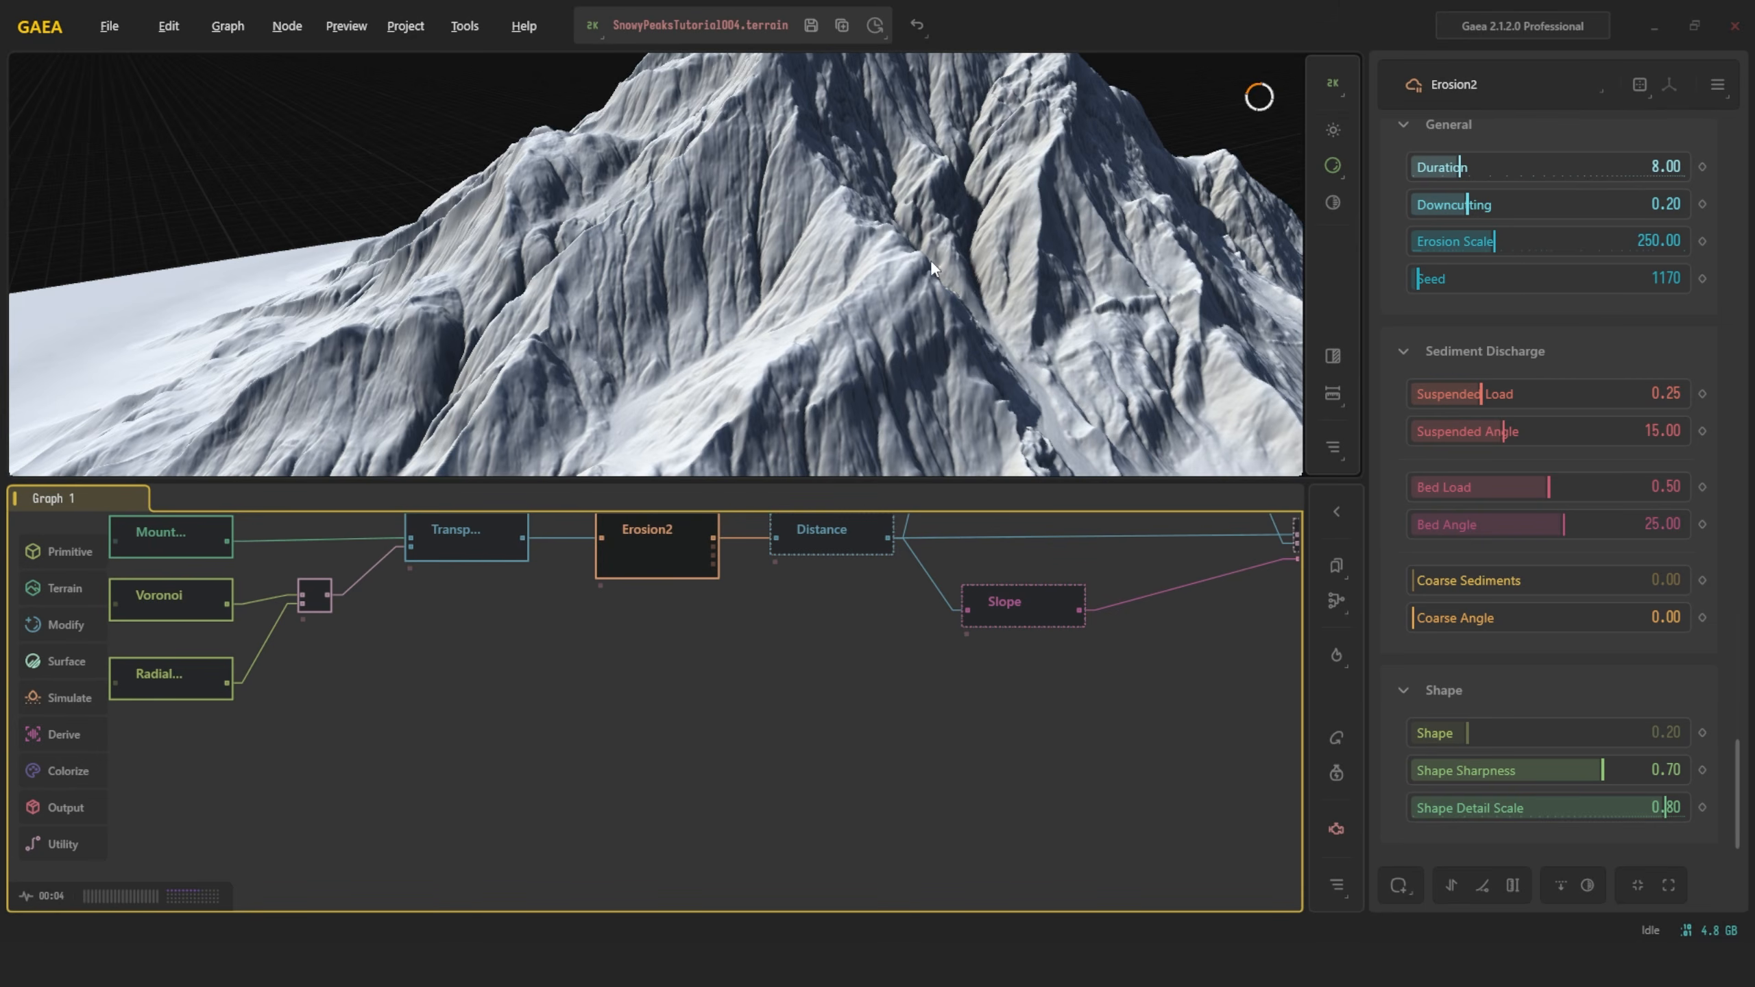
Examine the original Erosion2 node's ridges and valleys up close and from different angles alongside its settings
scroll(939, 263, "down", 3)
left_click_drag(938, 263, 922, 252)
scroll(922, 253, "up", 5)
middle_click_drag(922, 252, 912, 233)
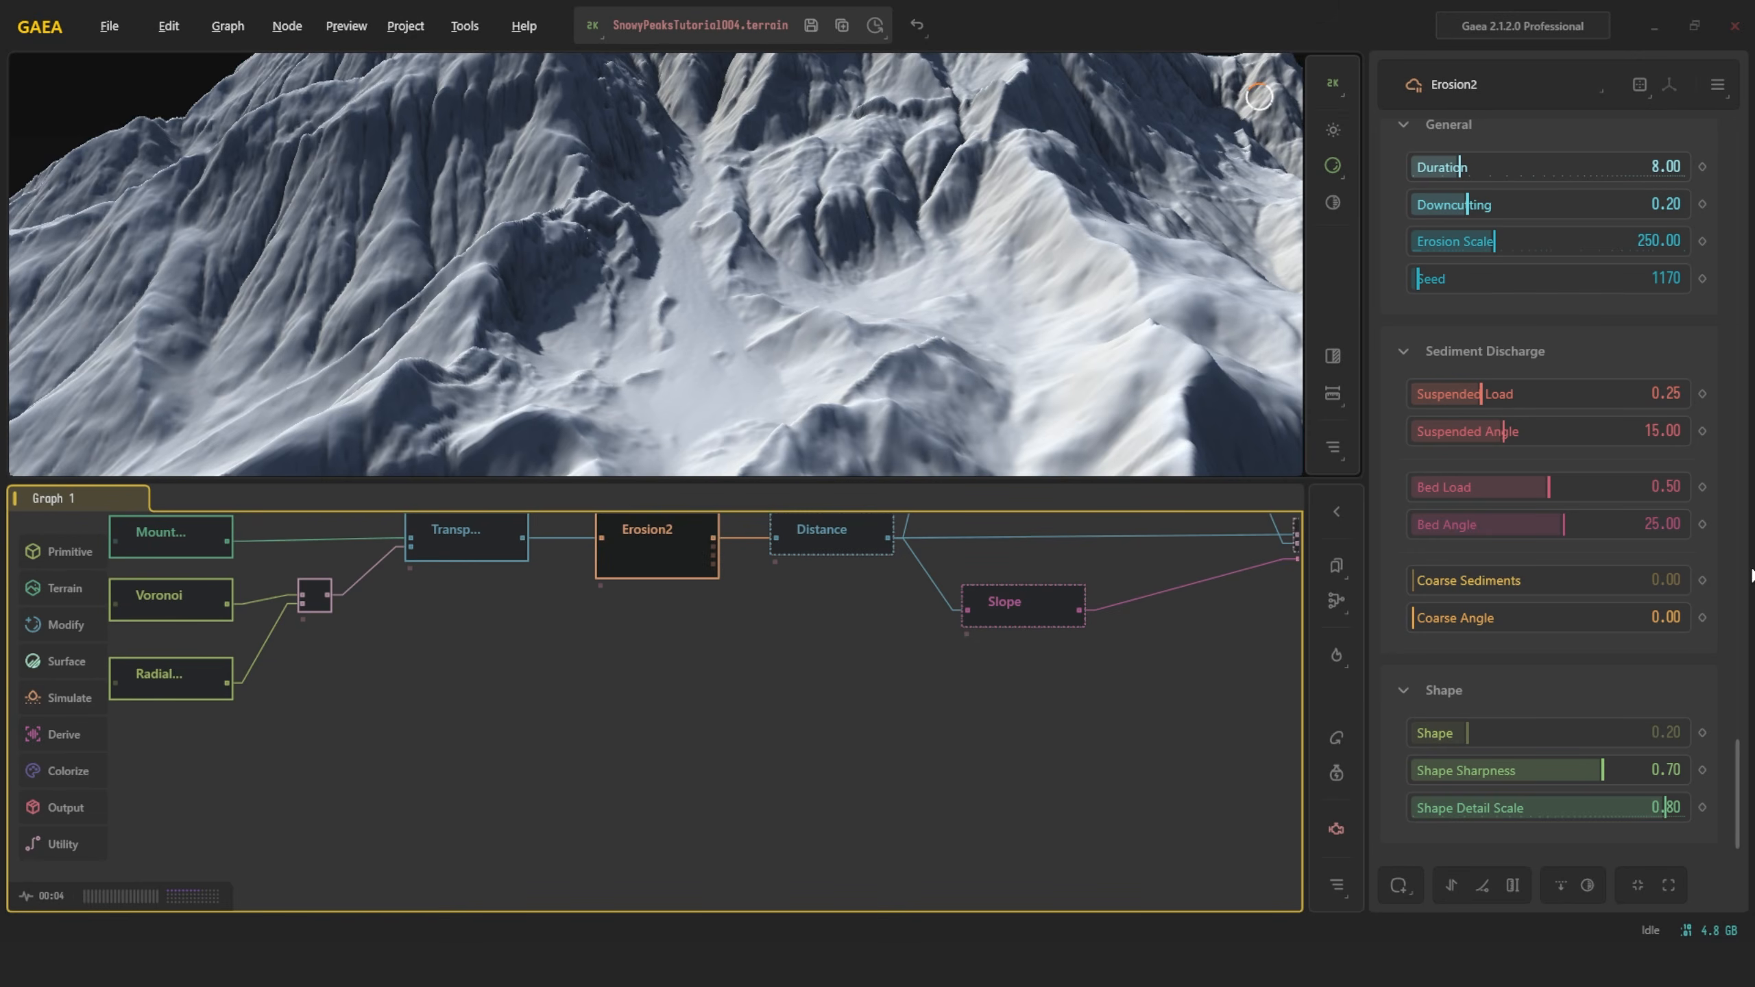
scroll(719, 228, "down", 5)
left_click_drag(719, 228, 768, 270)
scroll(763, 270, "up", 3)
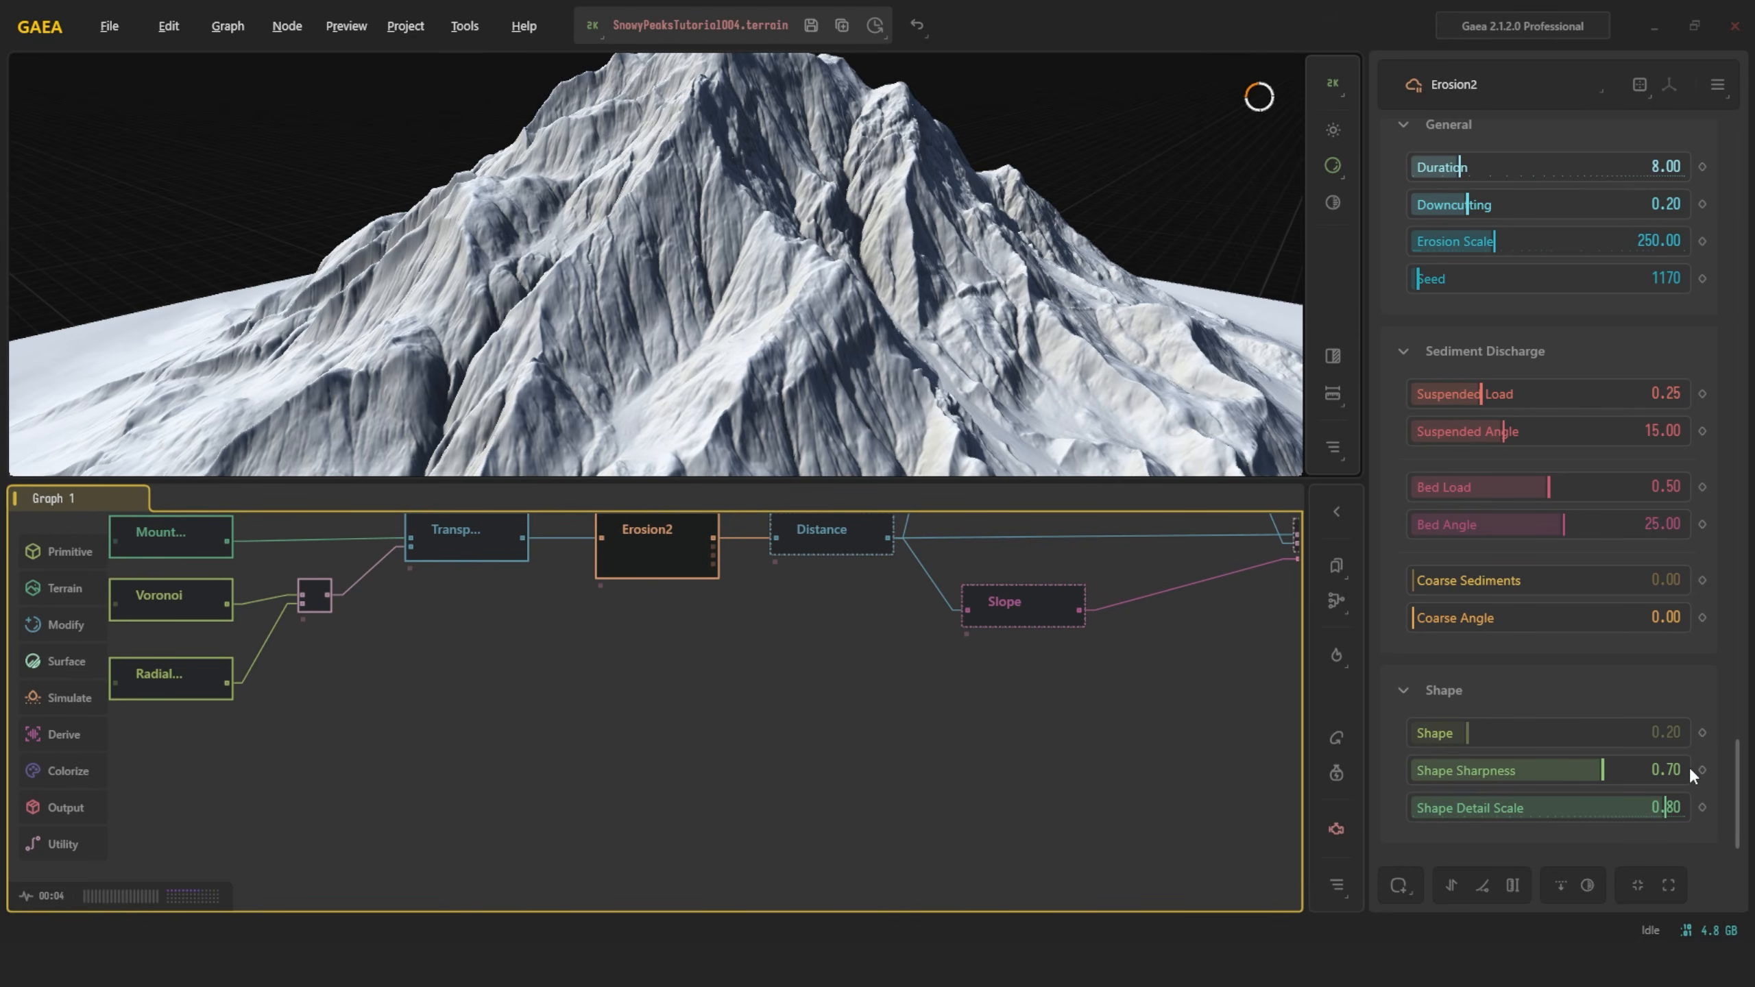
middle_click_drag(991, 618, 960, 697)
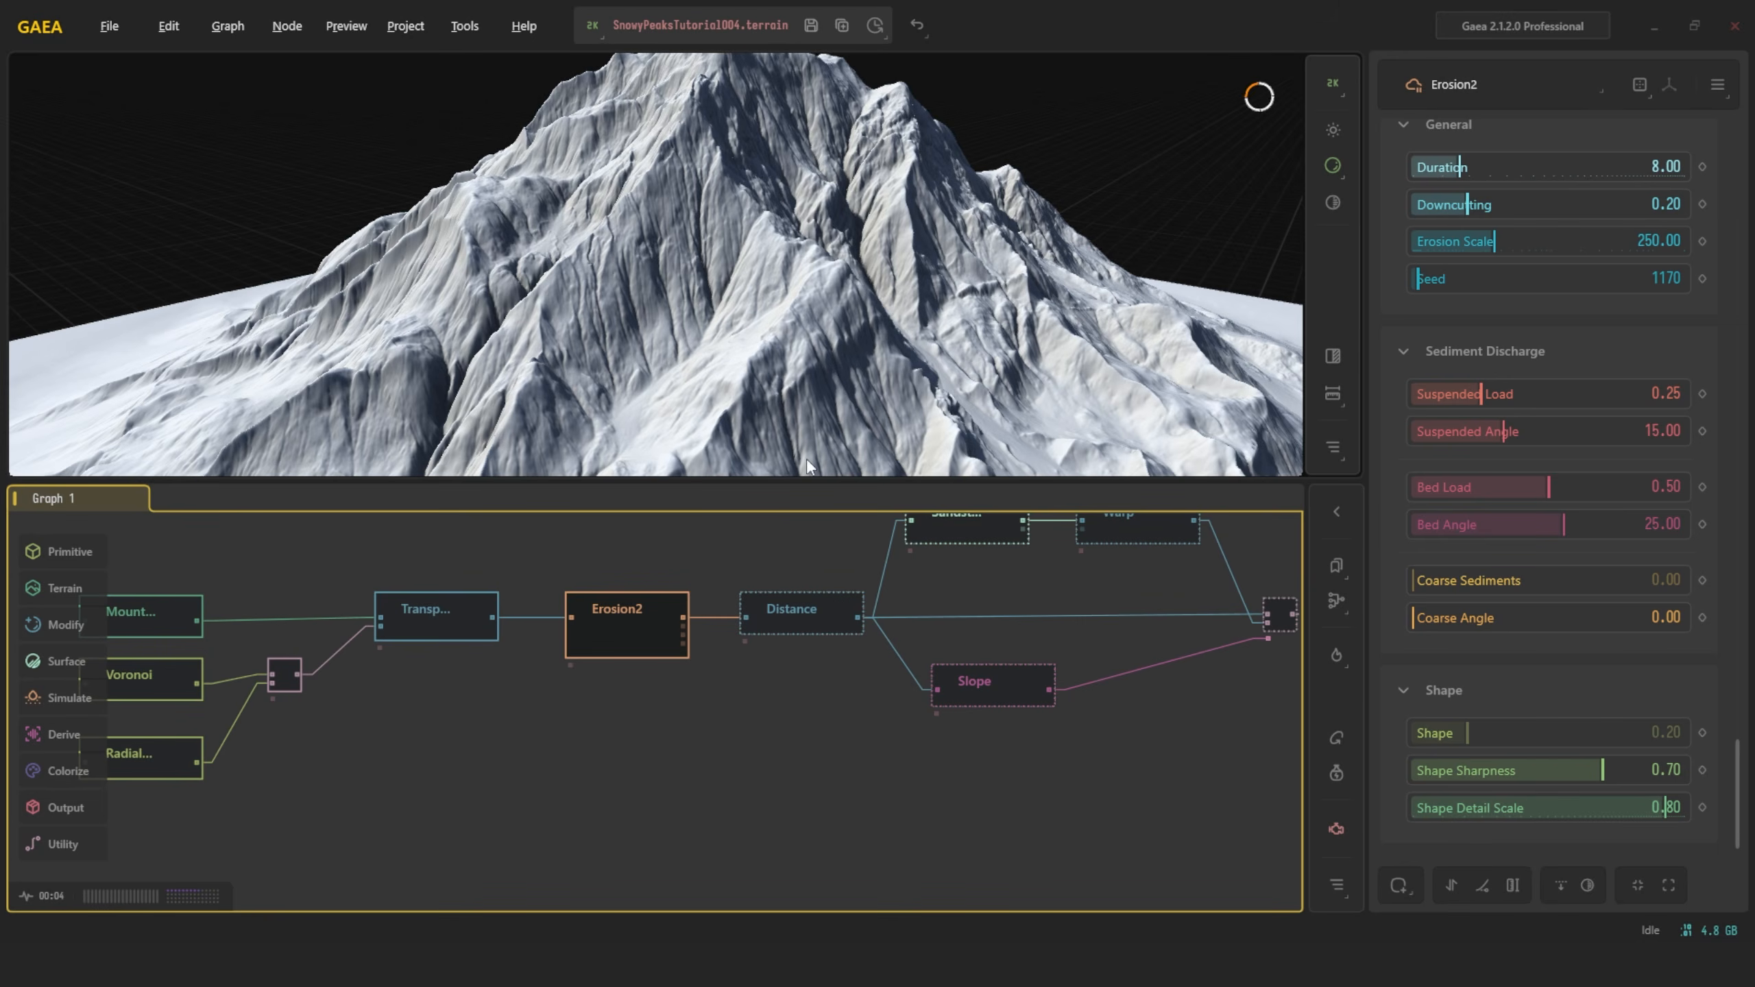
left_click_drag(828, 287, 836, 347)
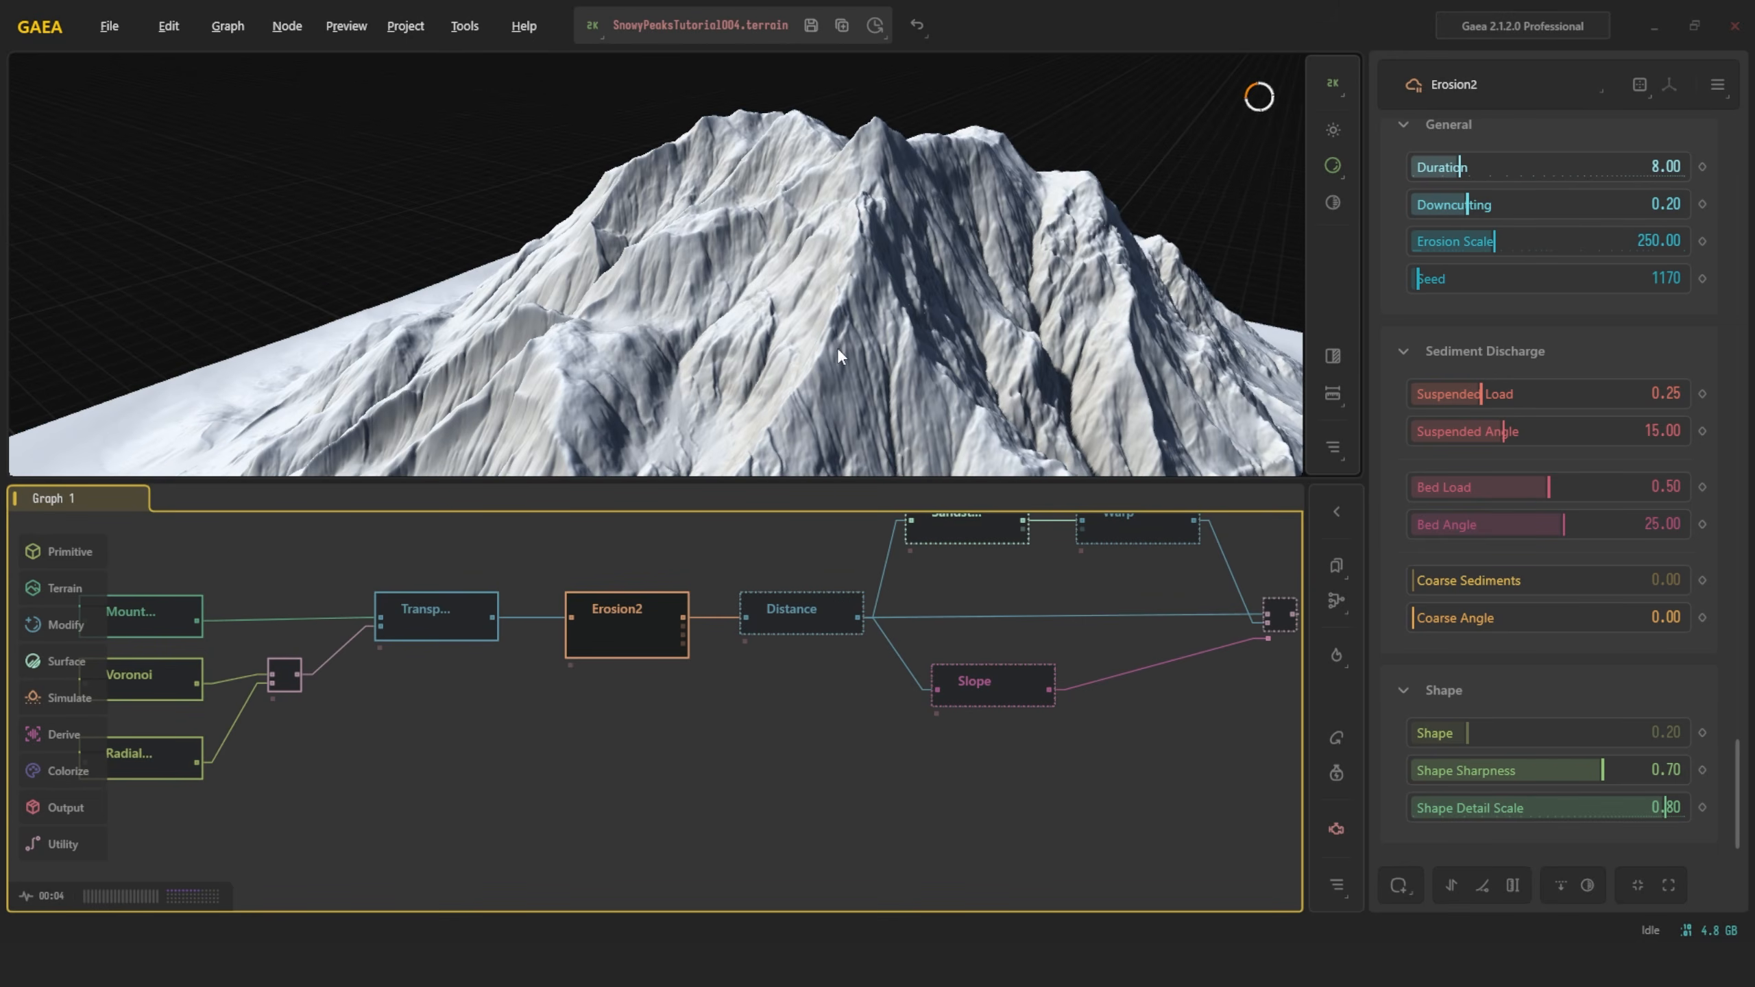
Compare the terrain entering the original Erosion2 node with its eroded output
left_click(448, 622)
left_click(645, 618)
scroll(801, 359, "up", 5)
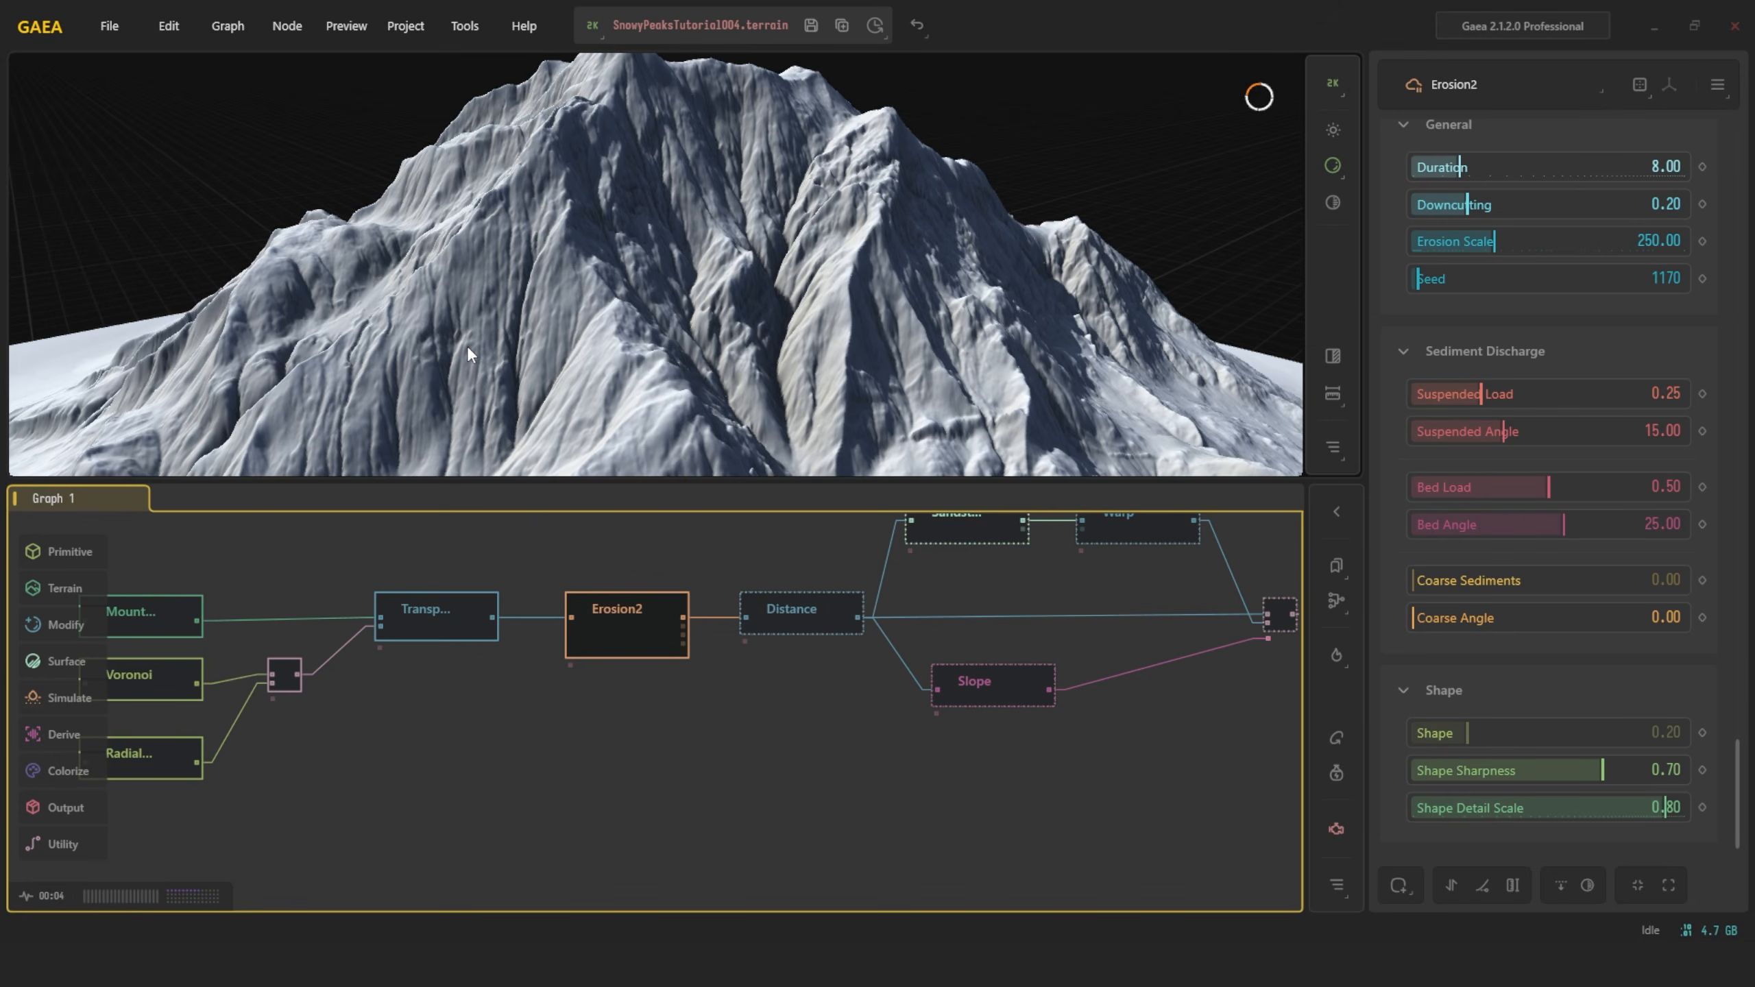
Compare the Distance node's output with the Erosion2 node's, inspecting the mountain flanks up close
left_click(818, 605)
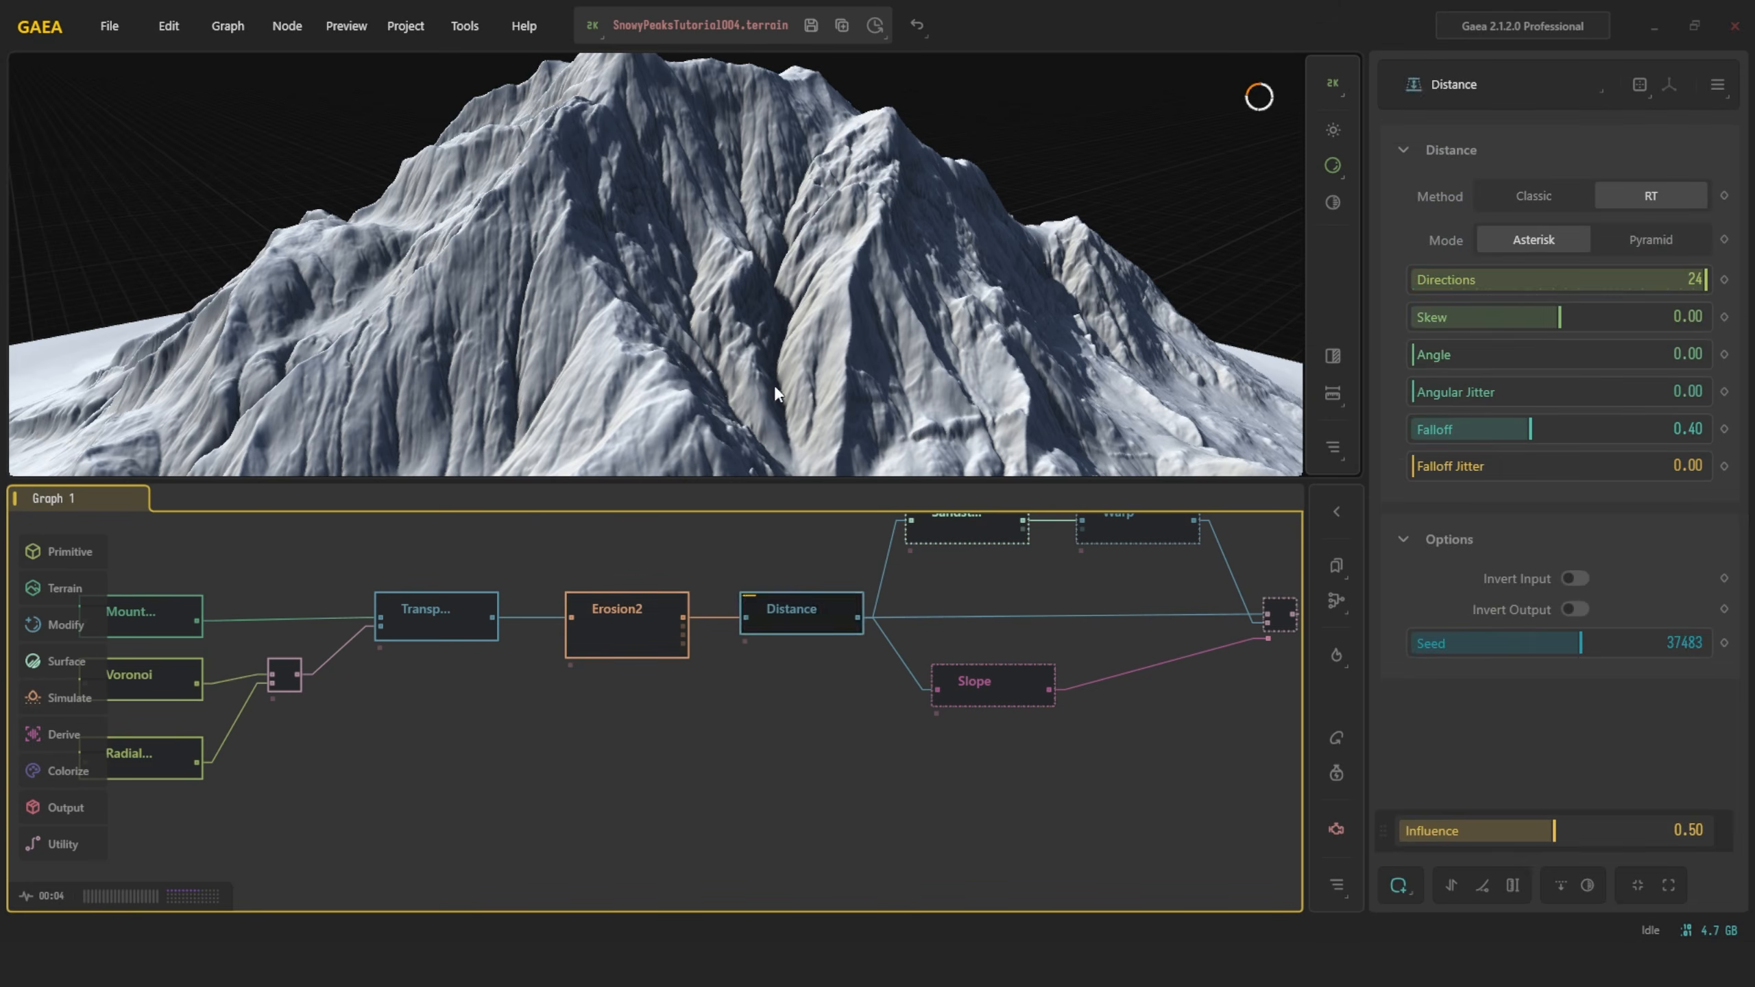
left_click_drag(852, 363, 777, 473, "alt")
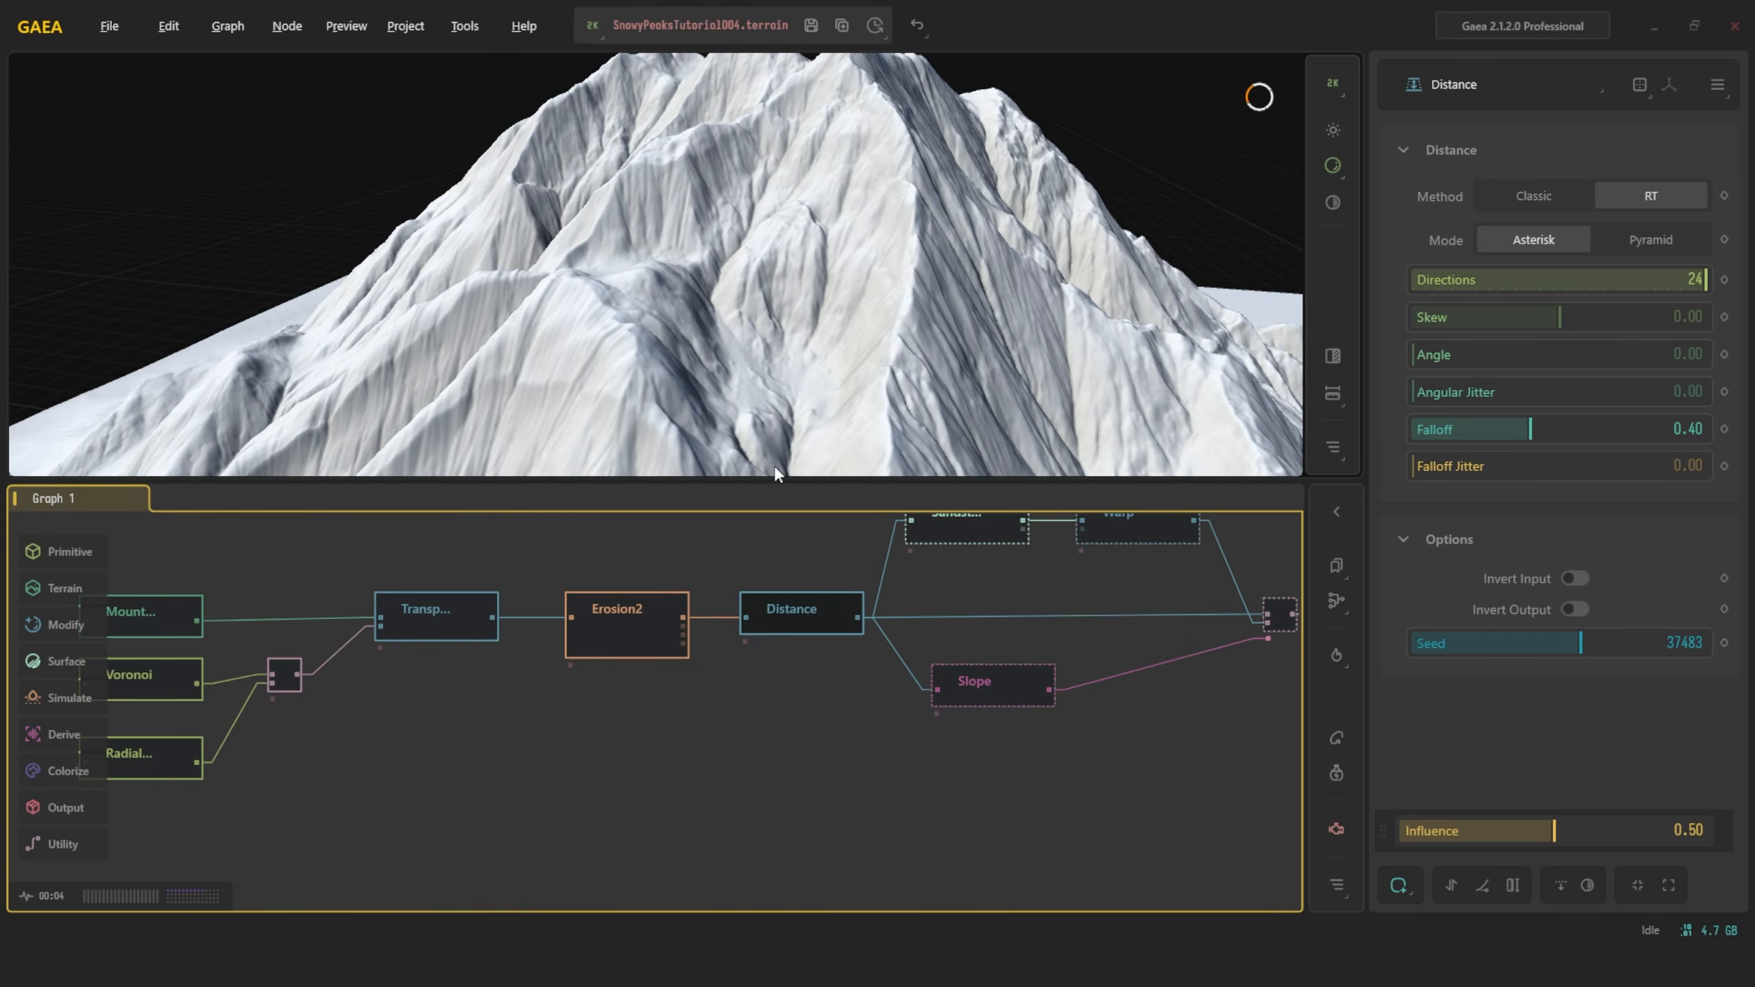
left_click(629, 624)
left_click_drag(782, 355, 810, 317, "alt")
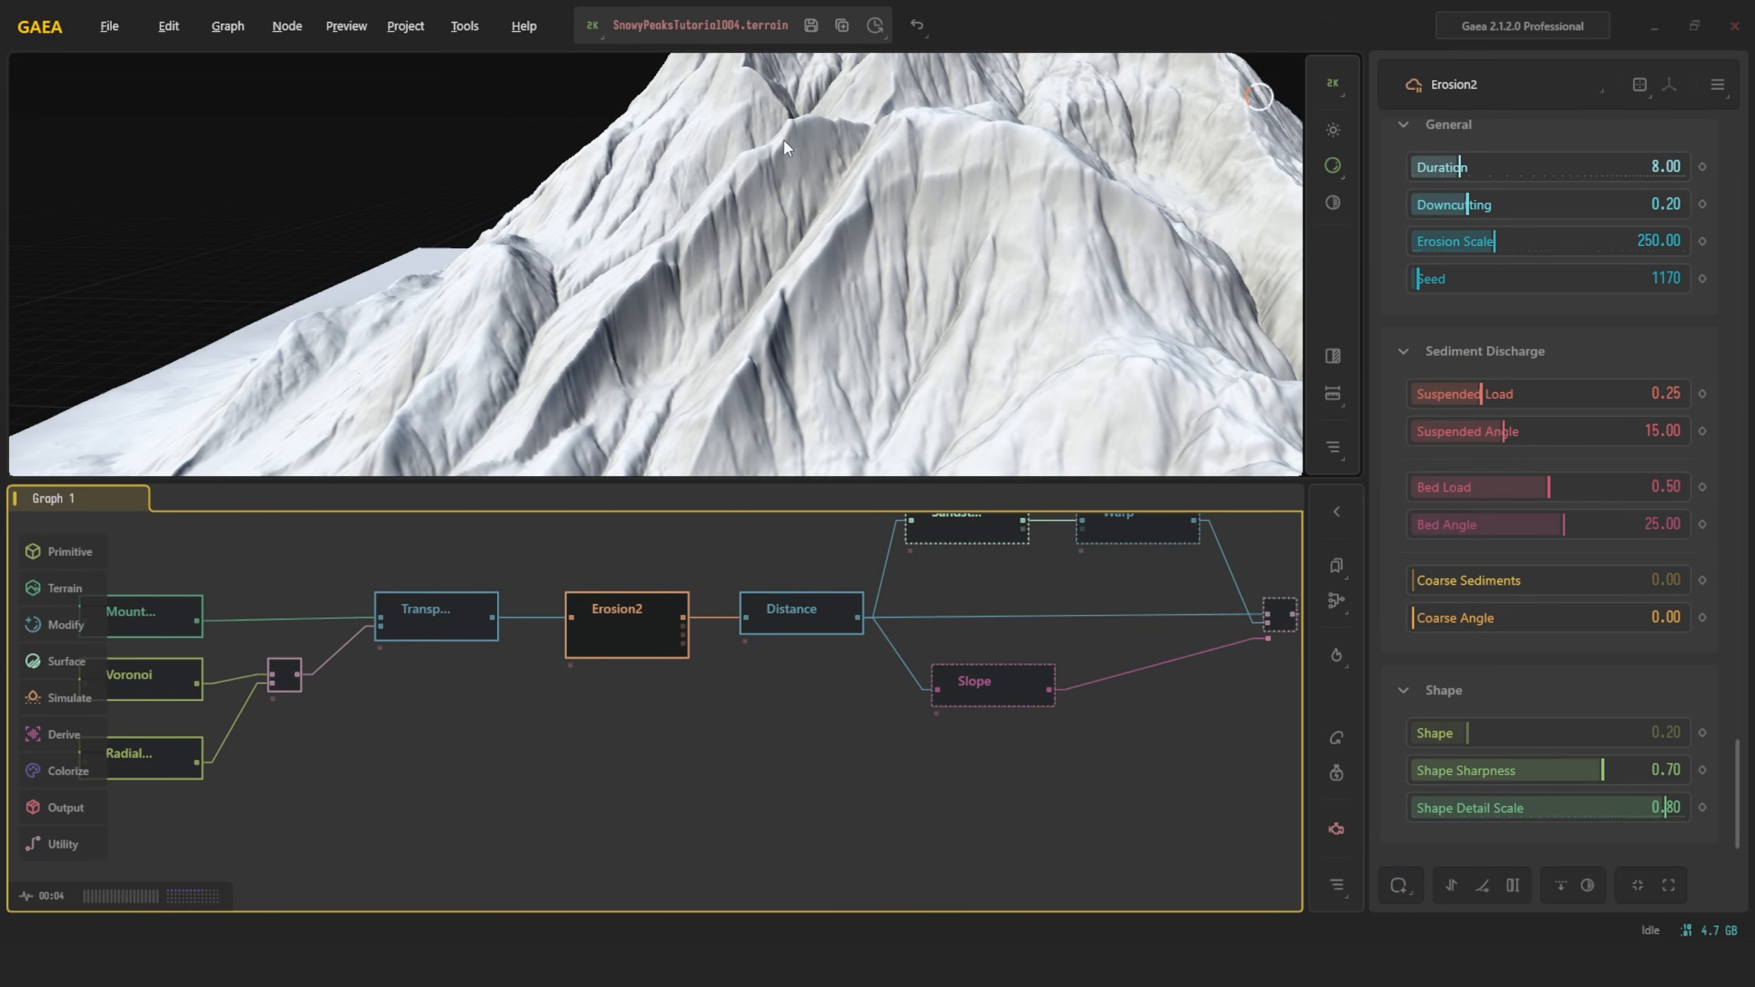
left_click_drag(905, 204, 846, 264, "alt")
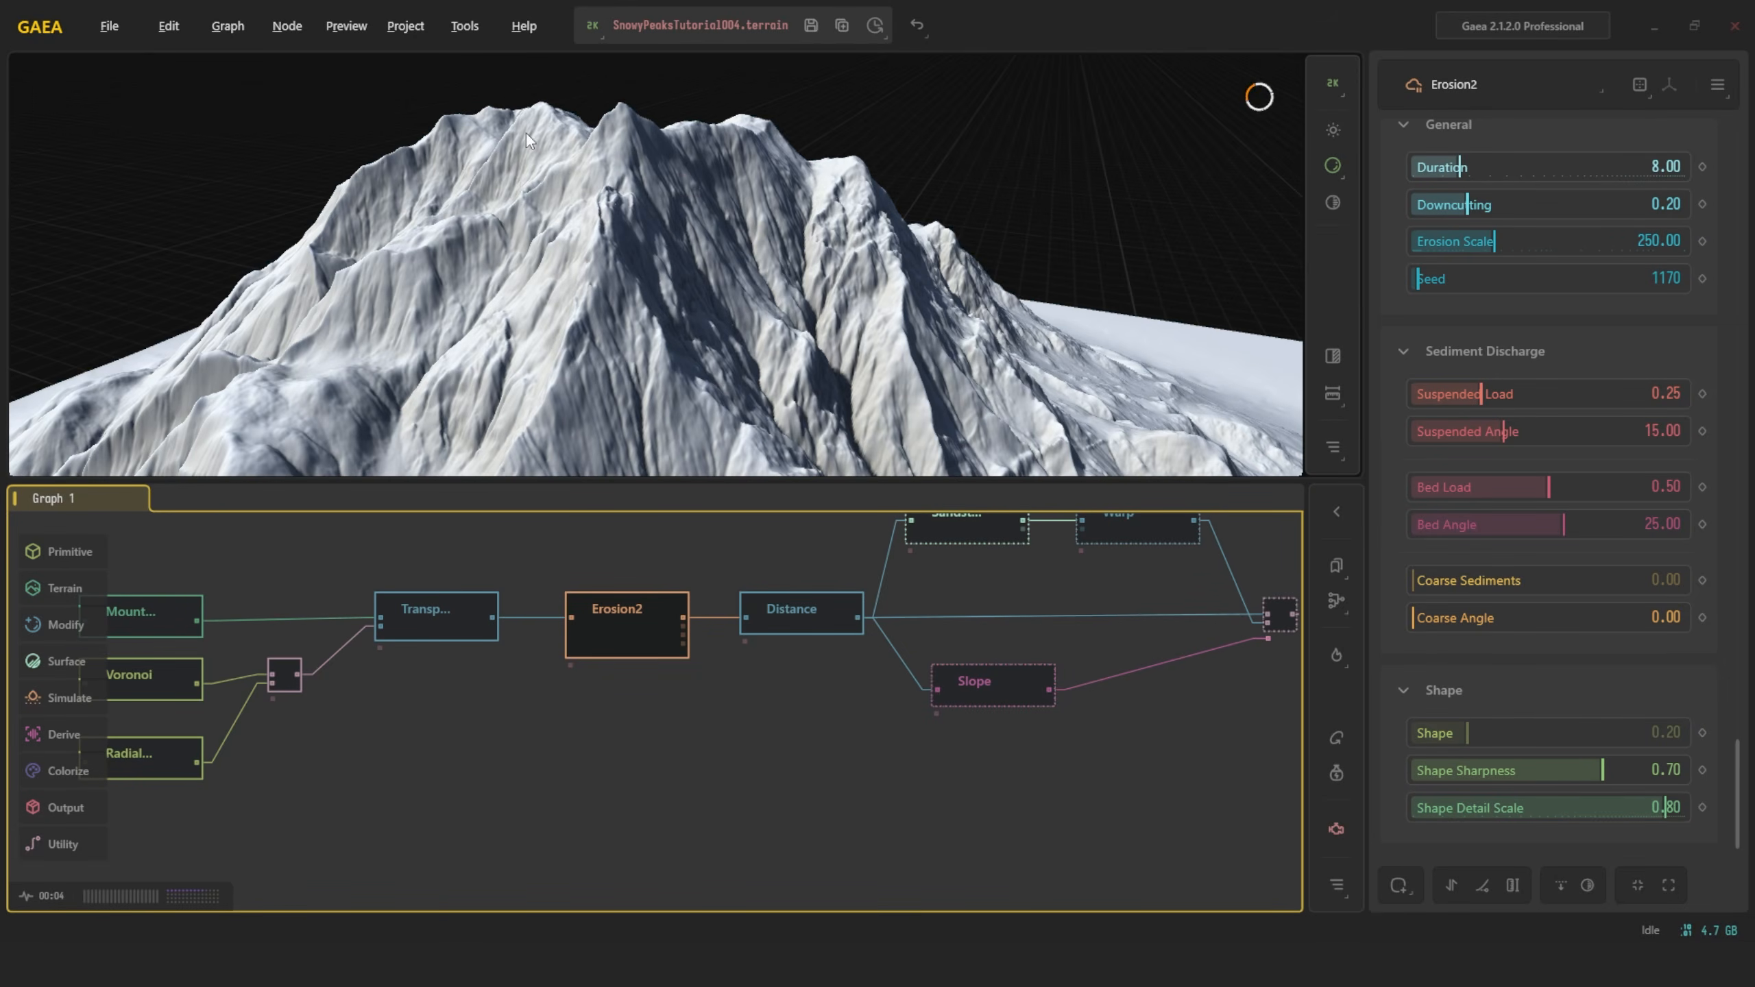
left_click(801, 607)
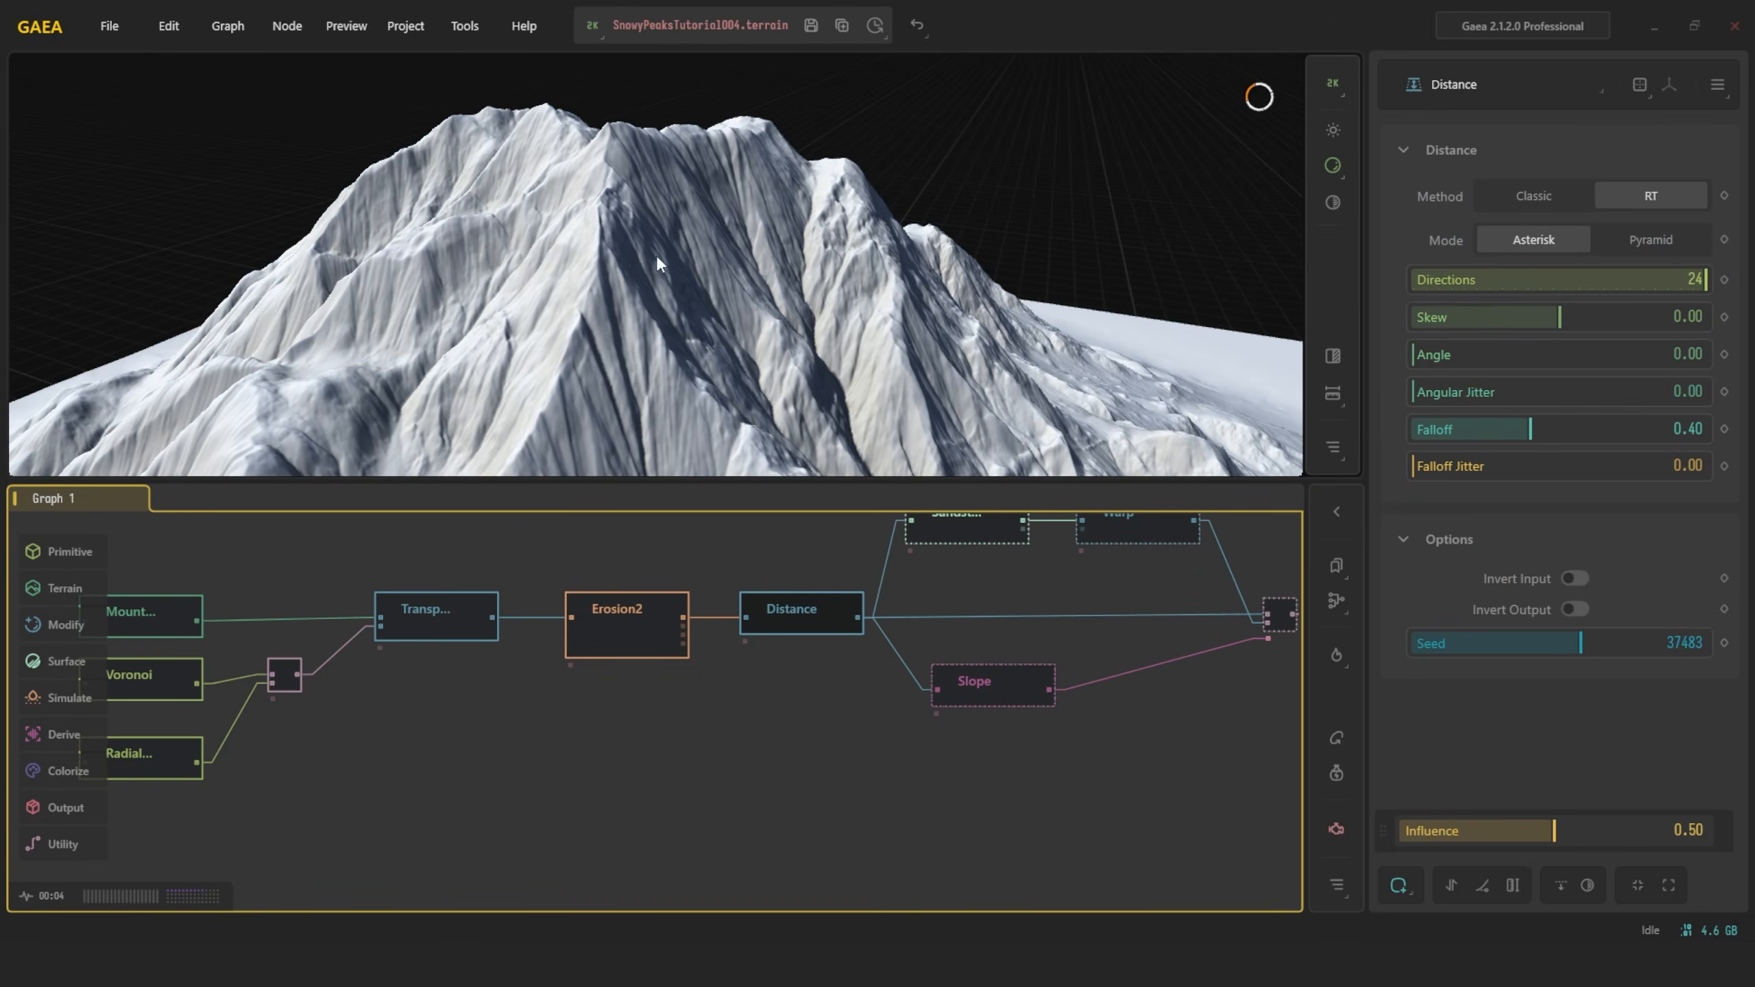
scroll(686, 260, "up", 5)
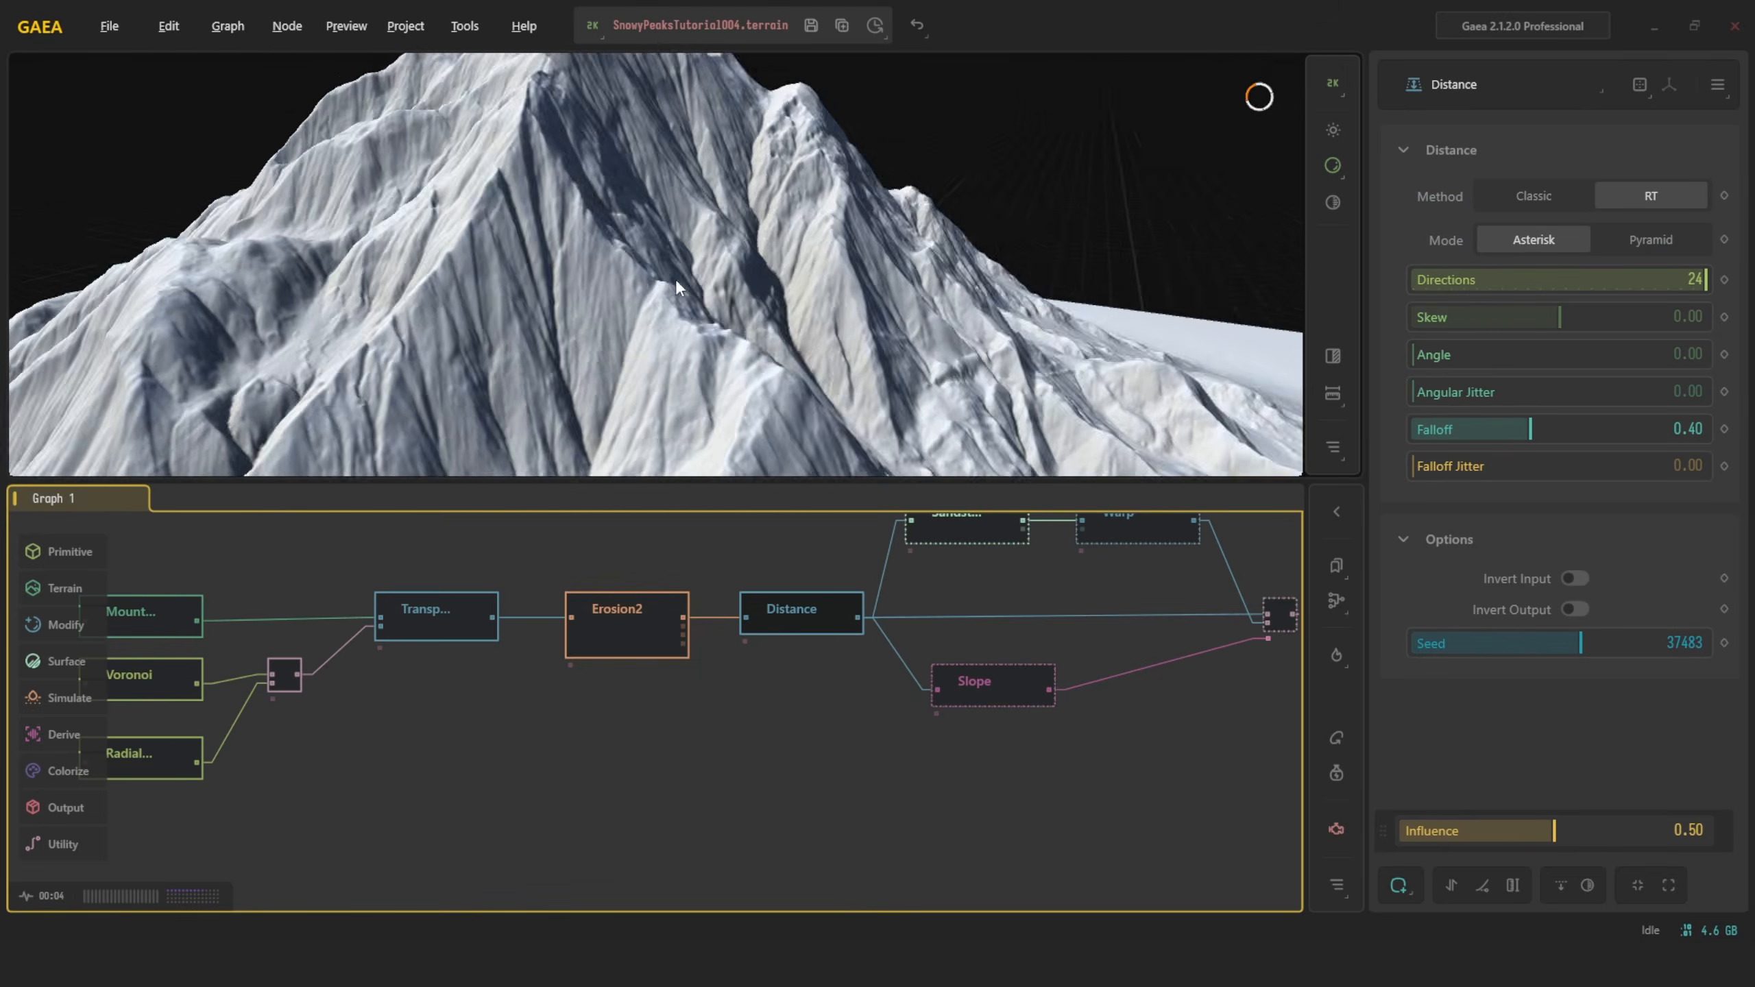
scroll(675, 278, "down", 5)
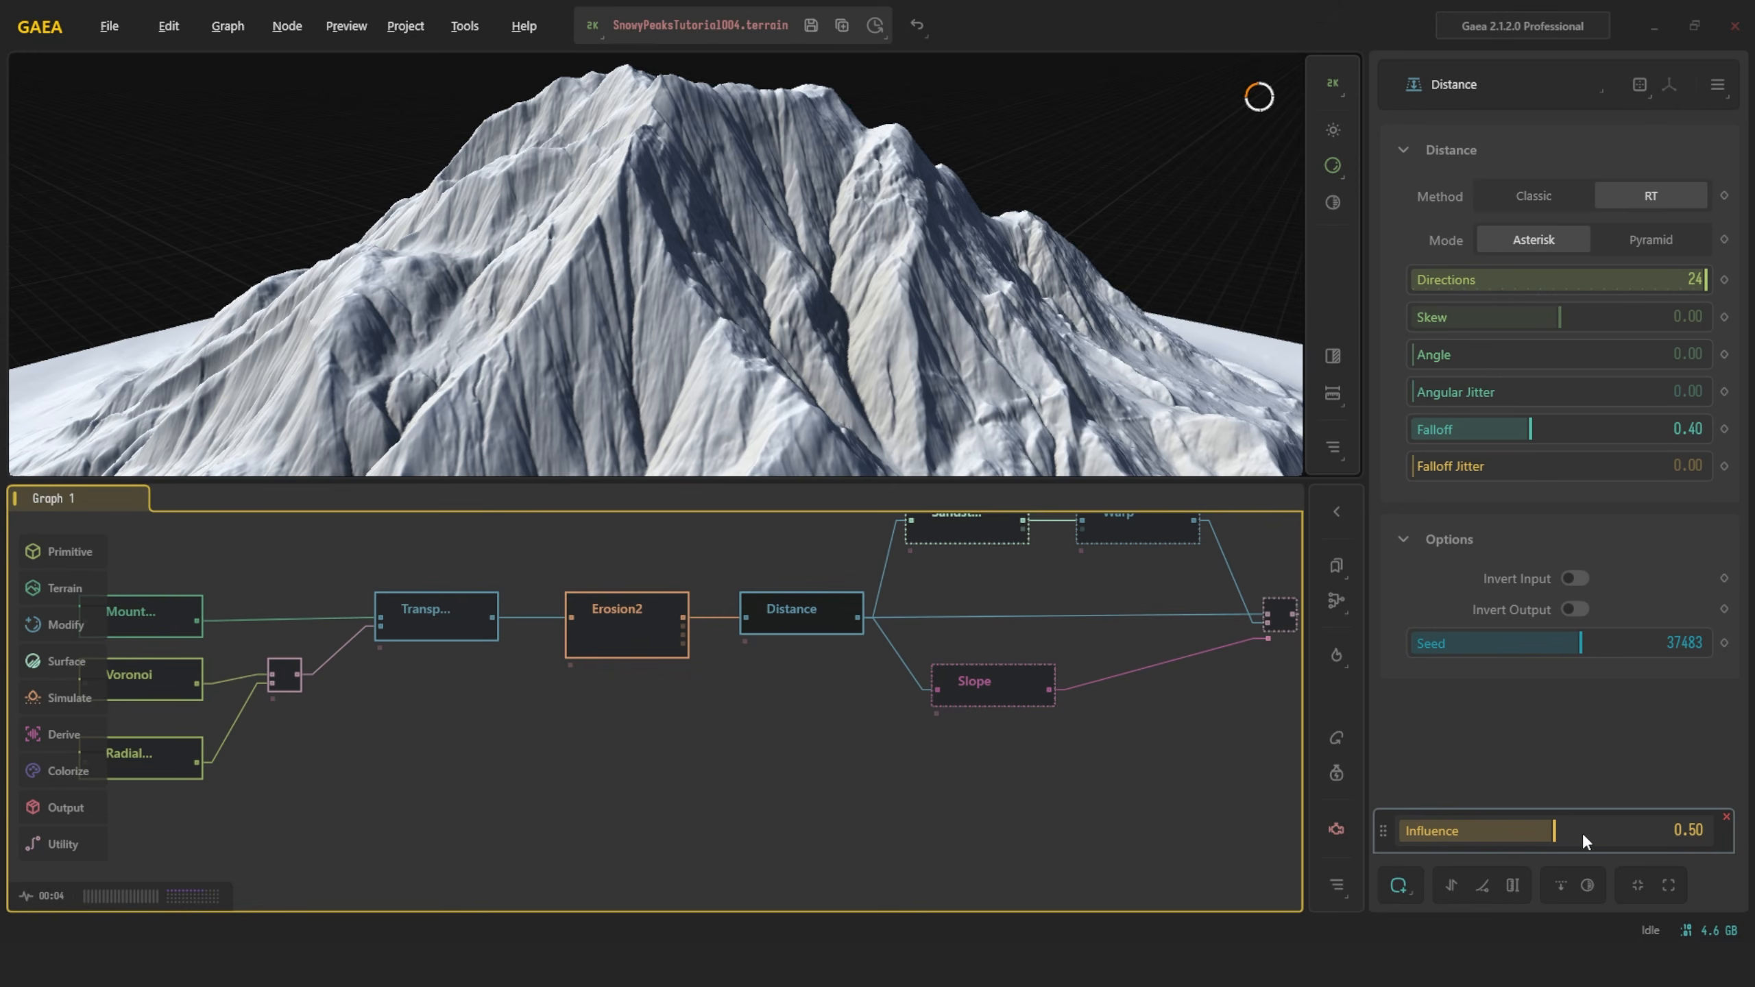
Test the Distance node's Influence at 1.00, restore it to 0.5, and view the list of available modifiers
left_click_drag(1554, 830, 1707, 830)
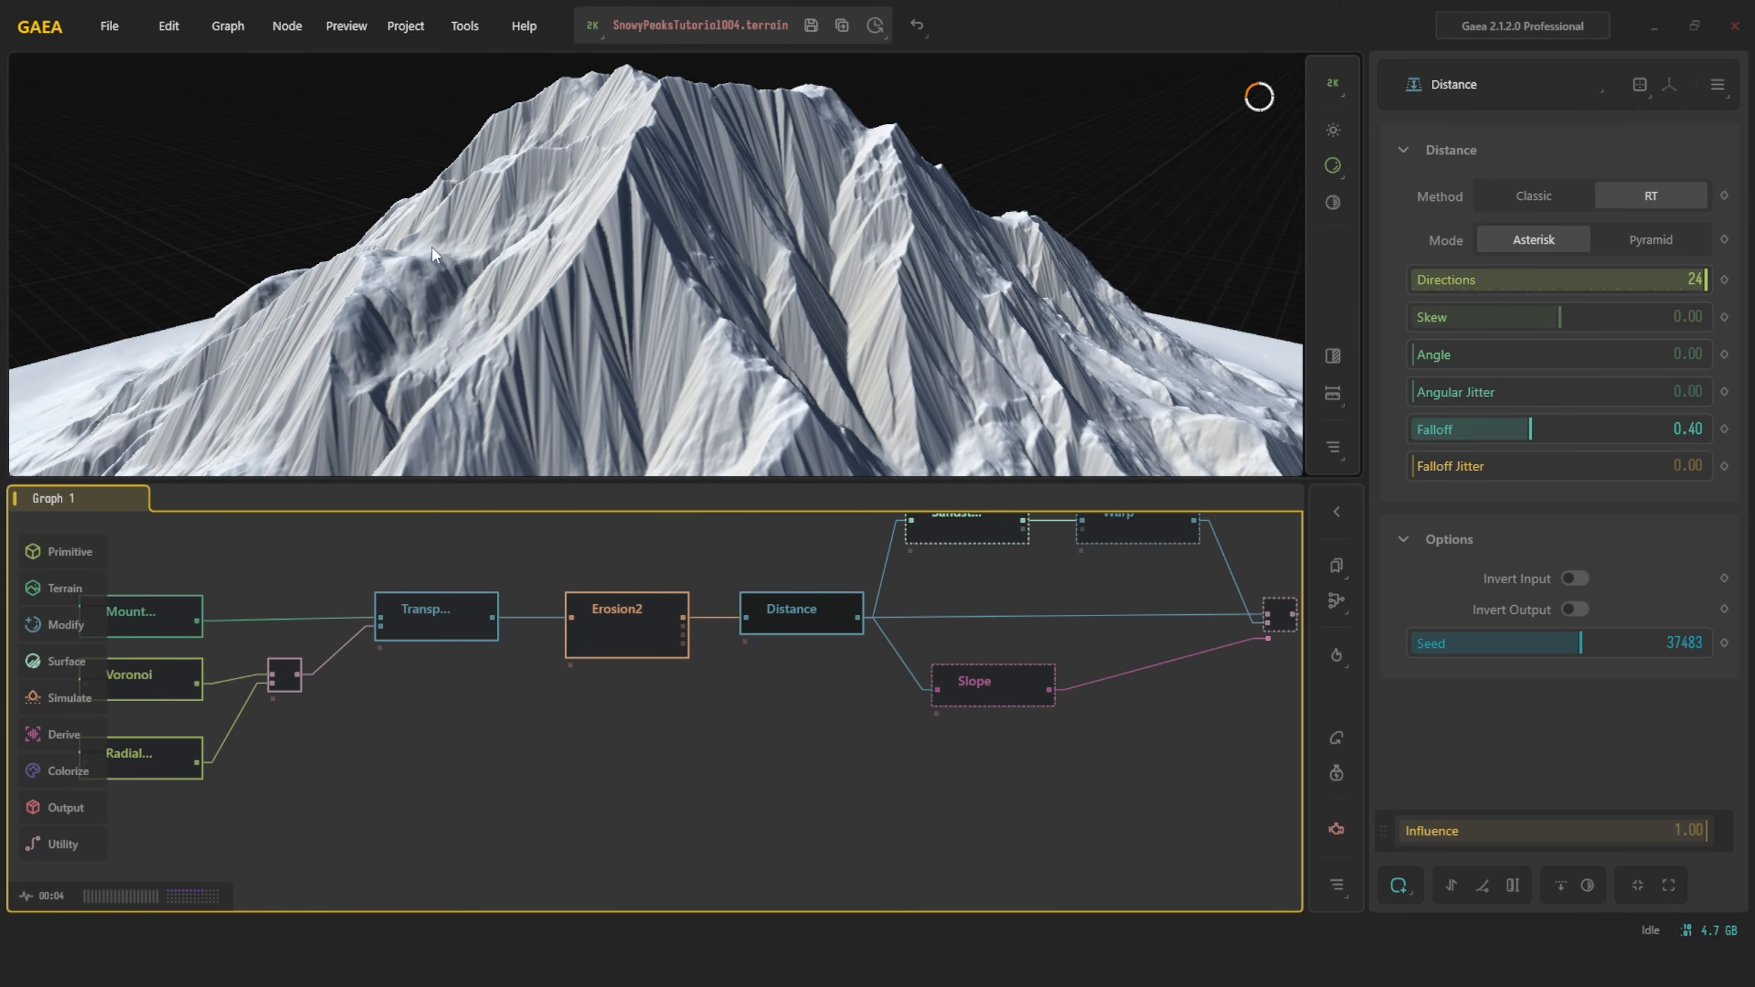
double_click(1691, 829)
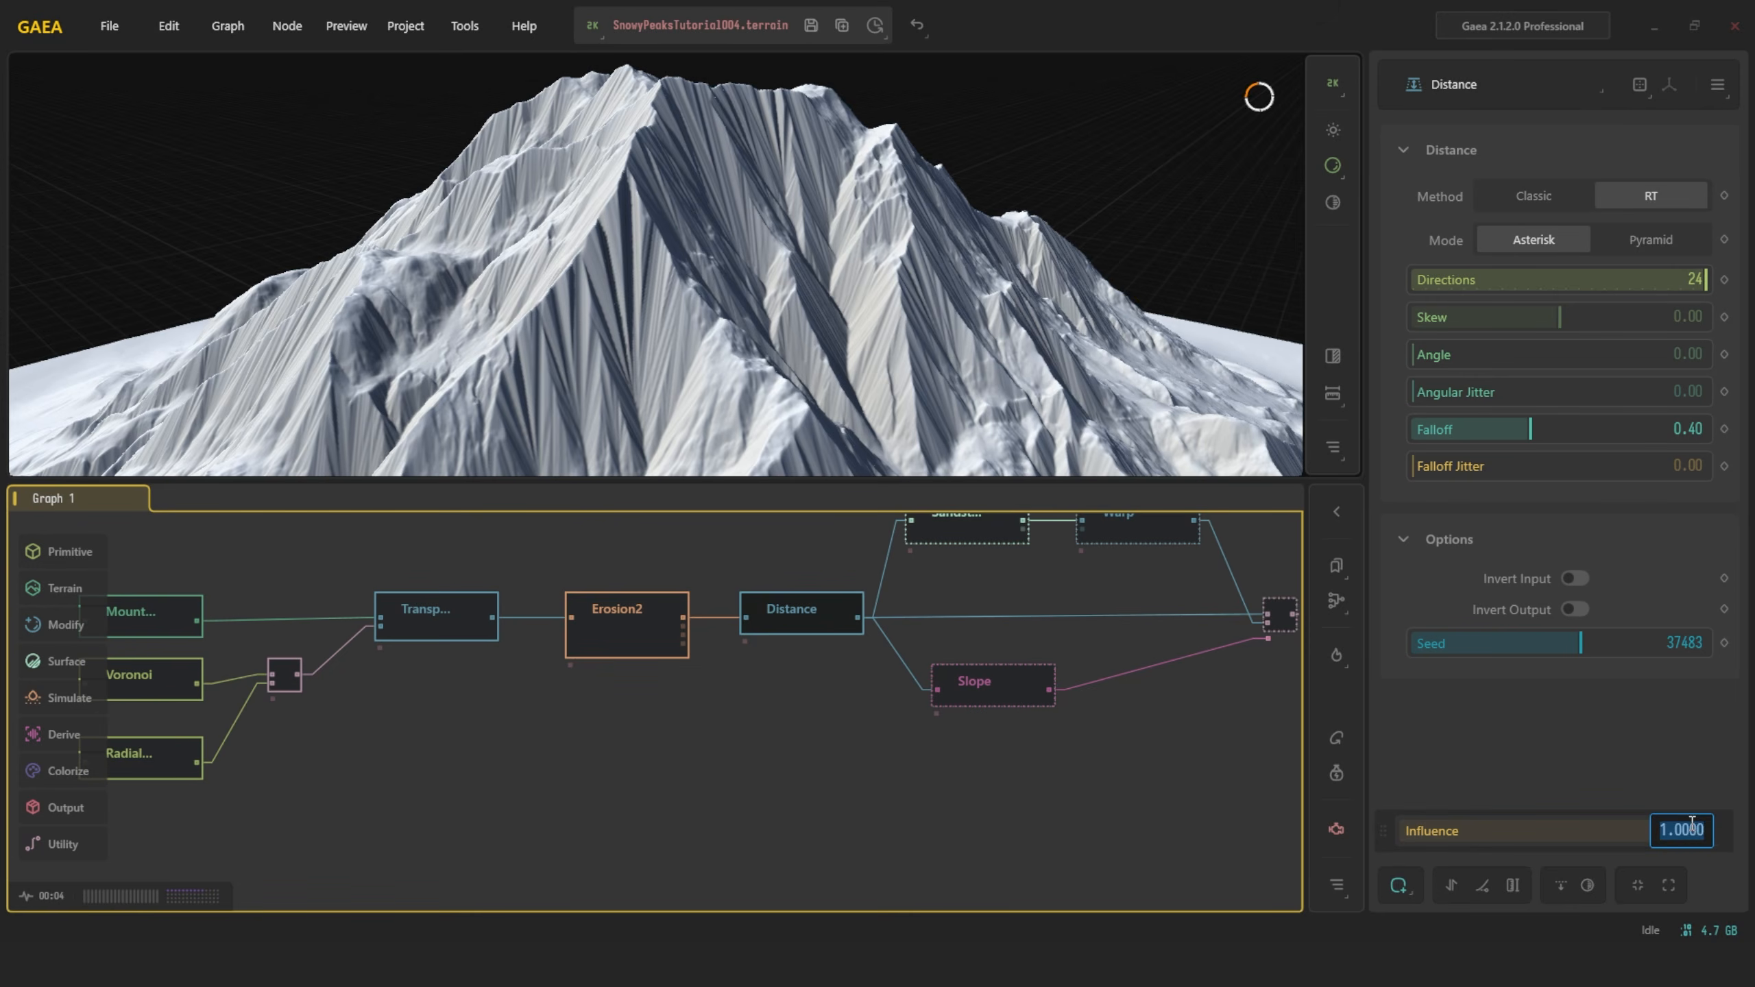
type("0.5")
key("Return")
left_click(1399, 885)
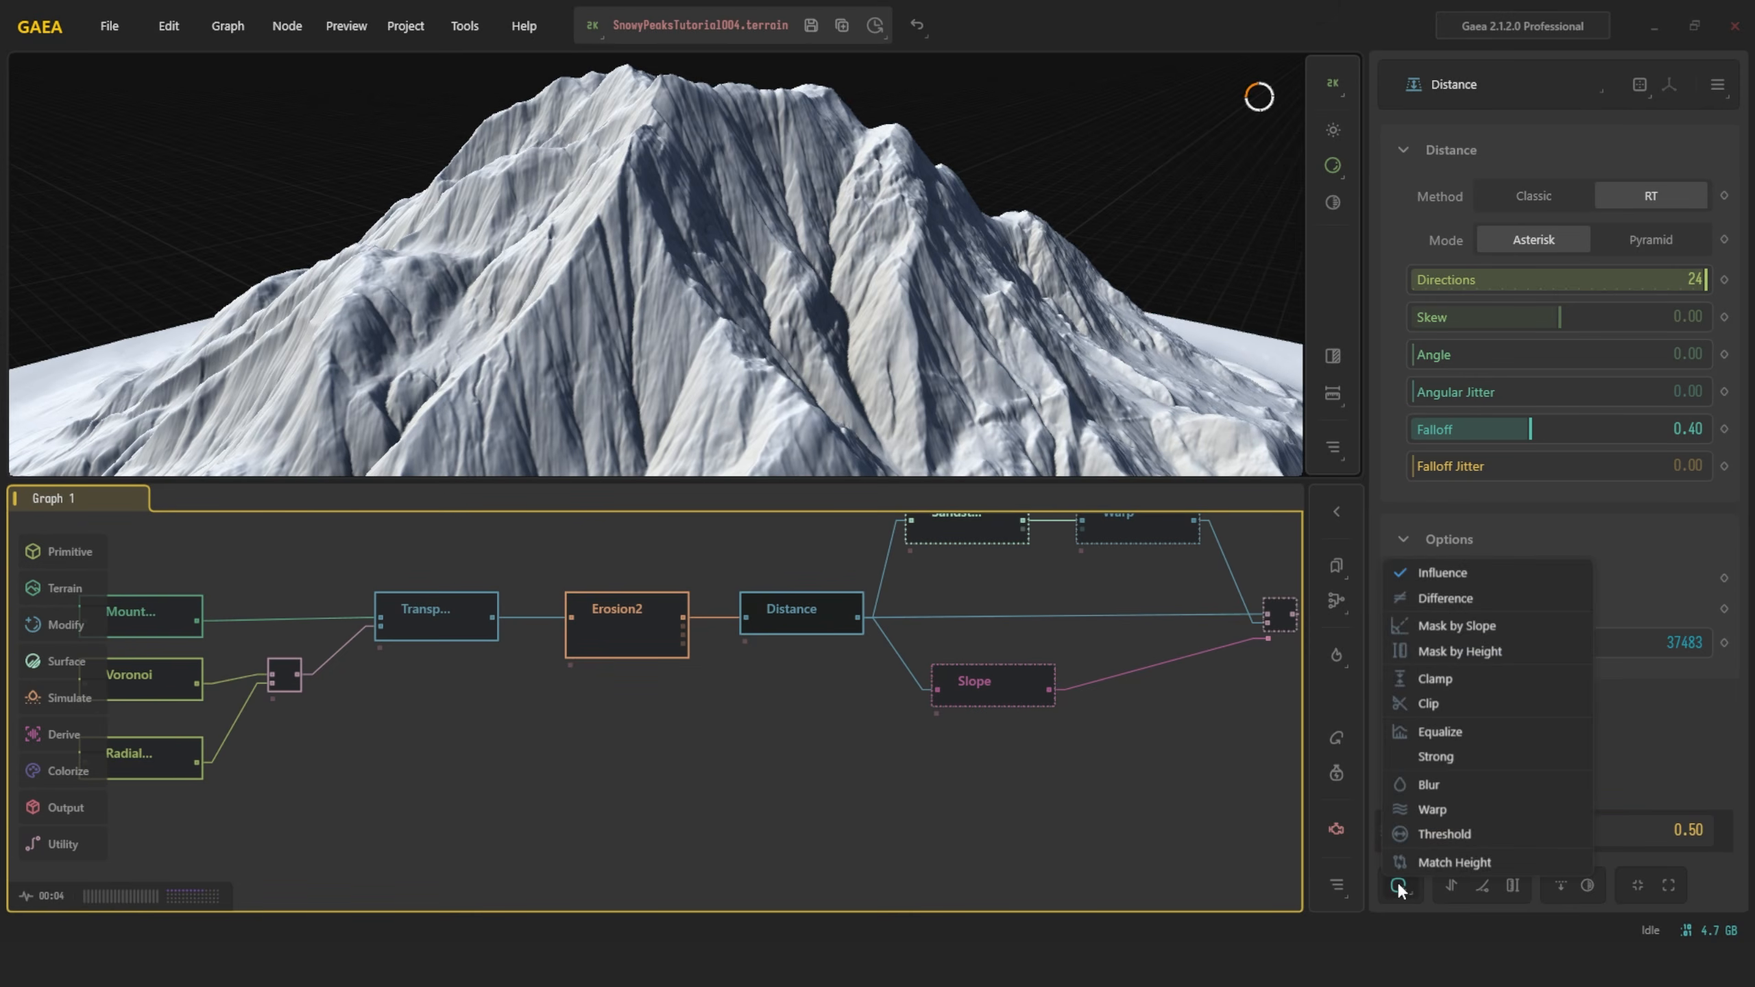
left_click(1394, 895)
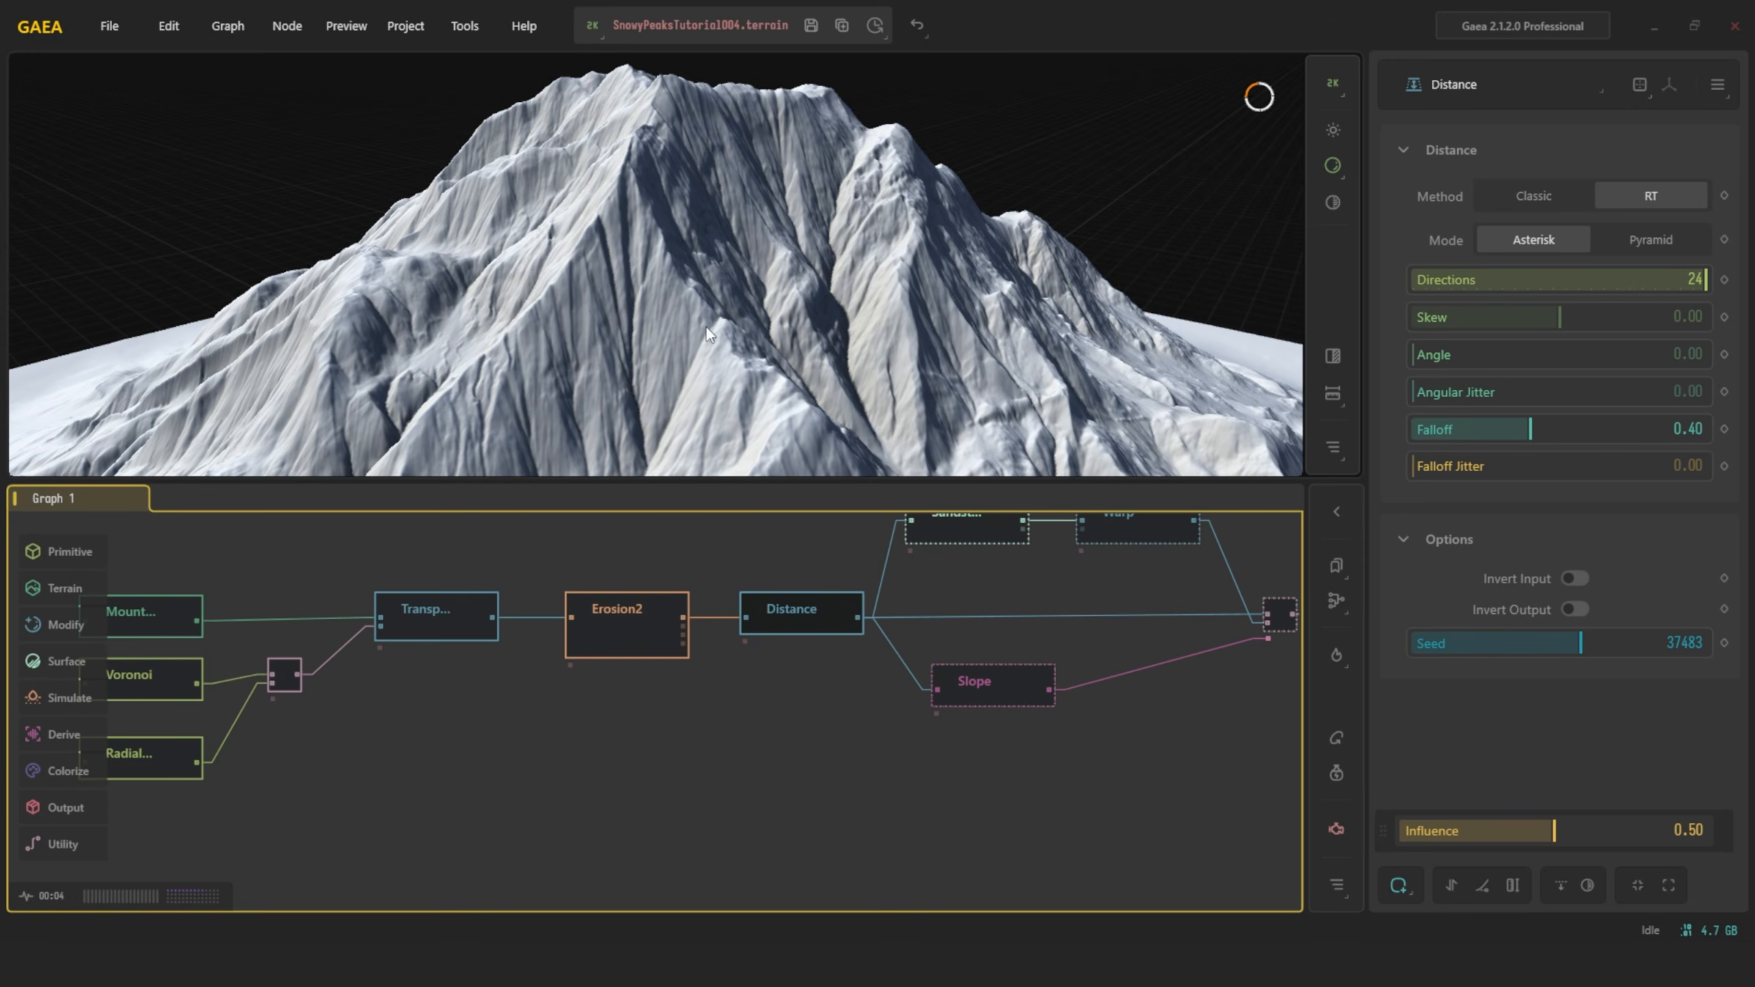
Preview the Sandstone node after Distance and inspect its layering across the mountain from several angles
middle_click_drag(892, 779, 831, 752)
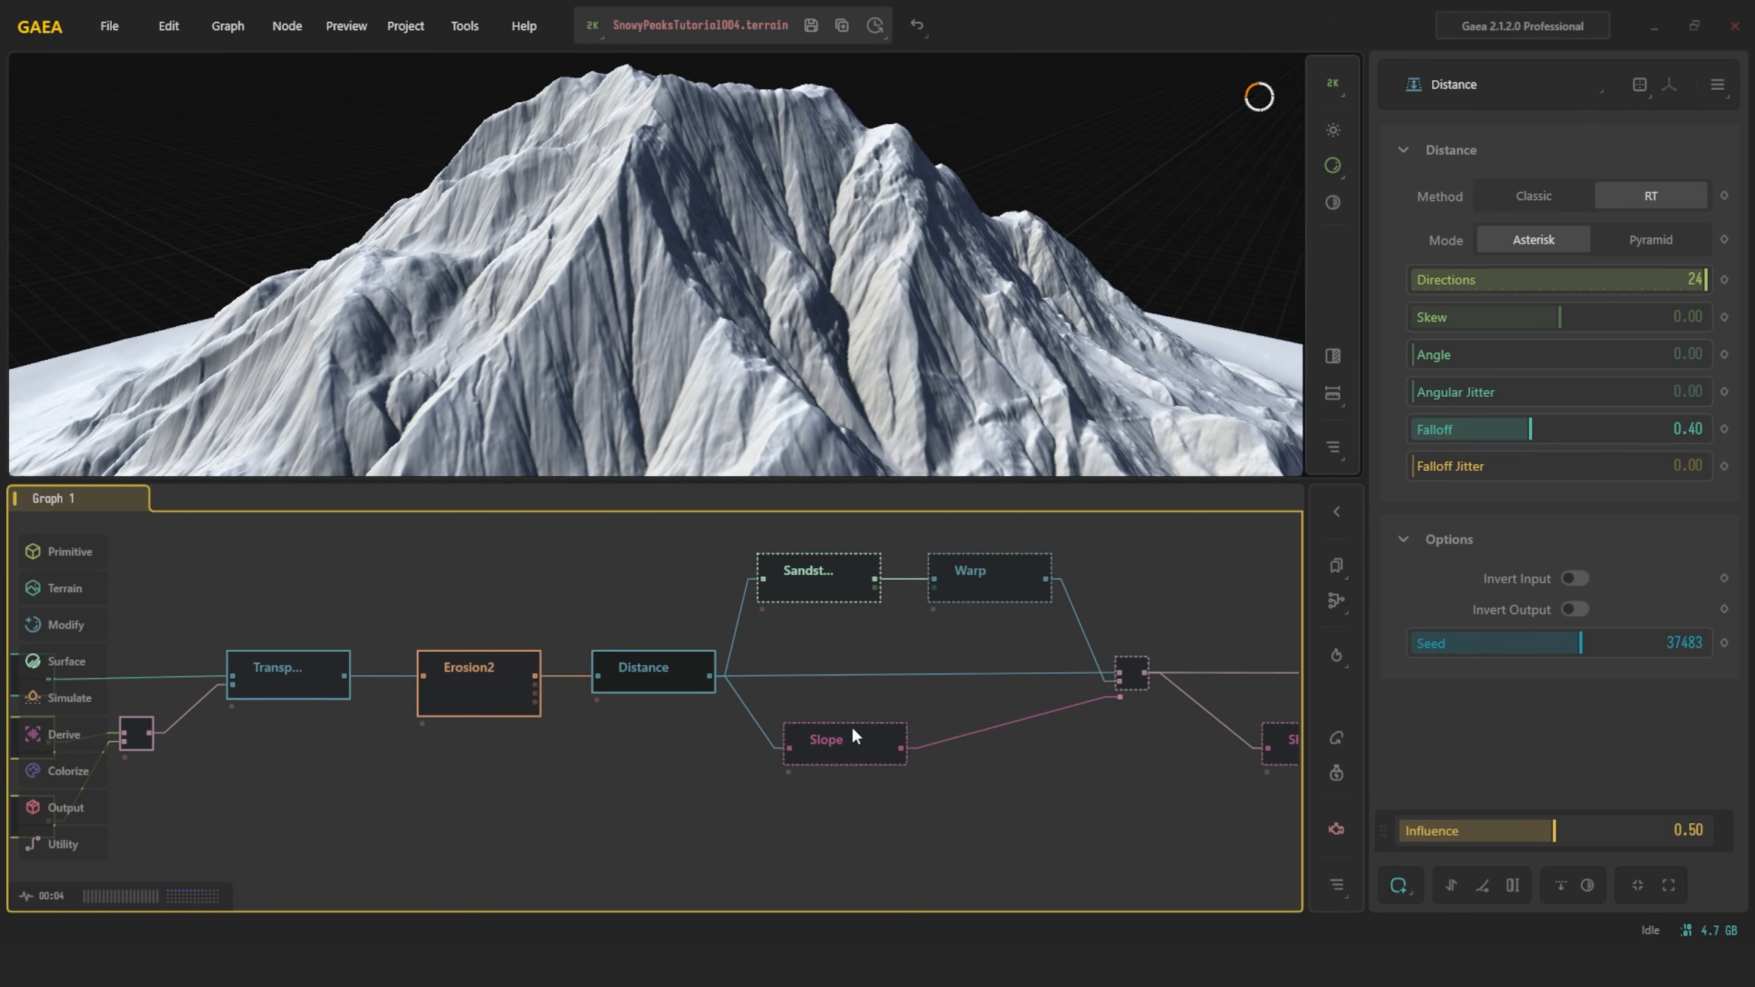
middle_click_drag(778, 566, 695, 602)
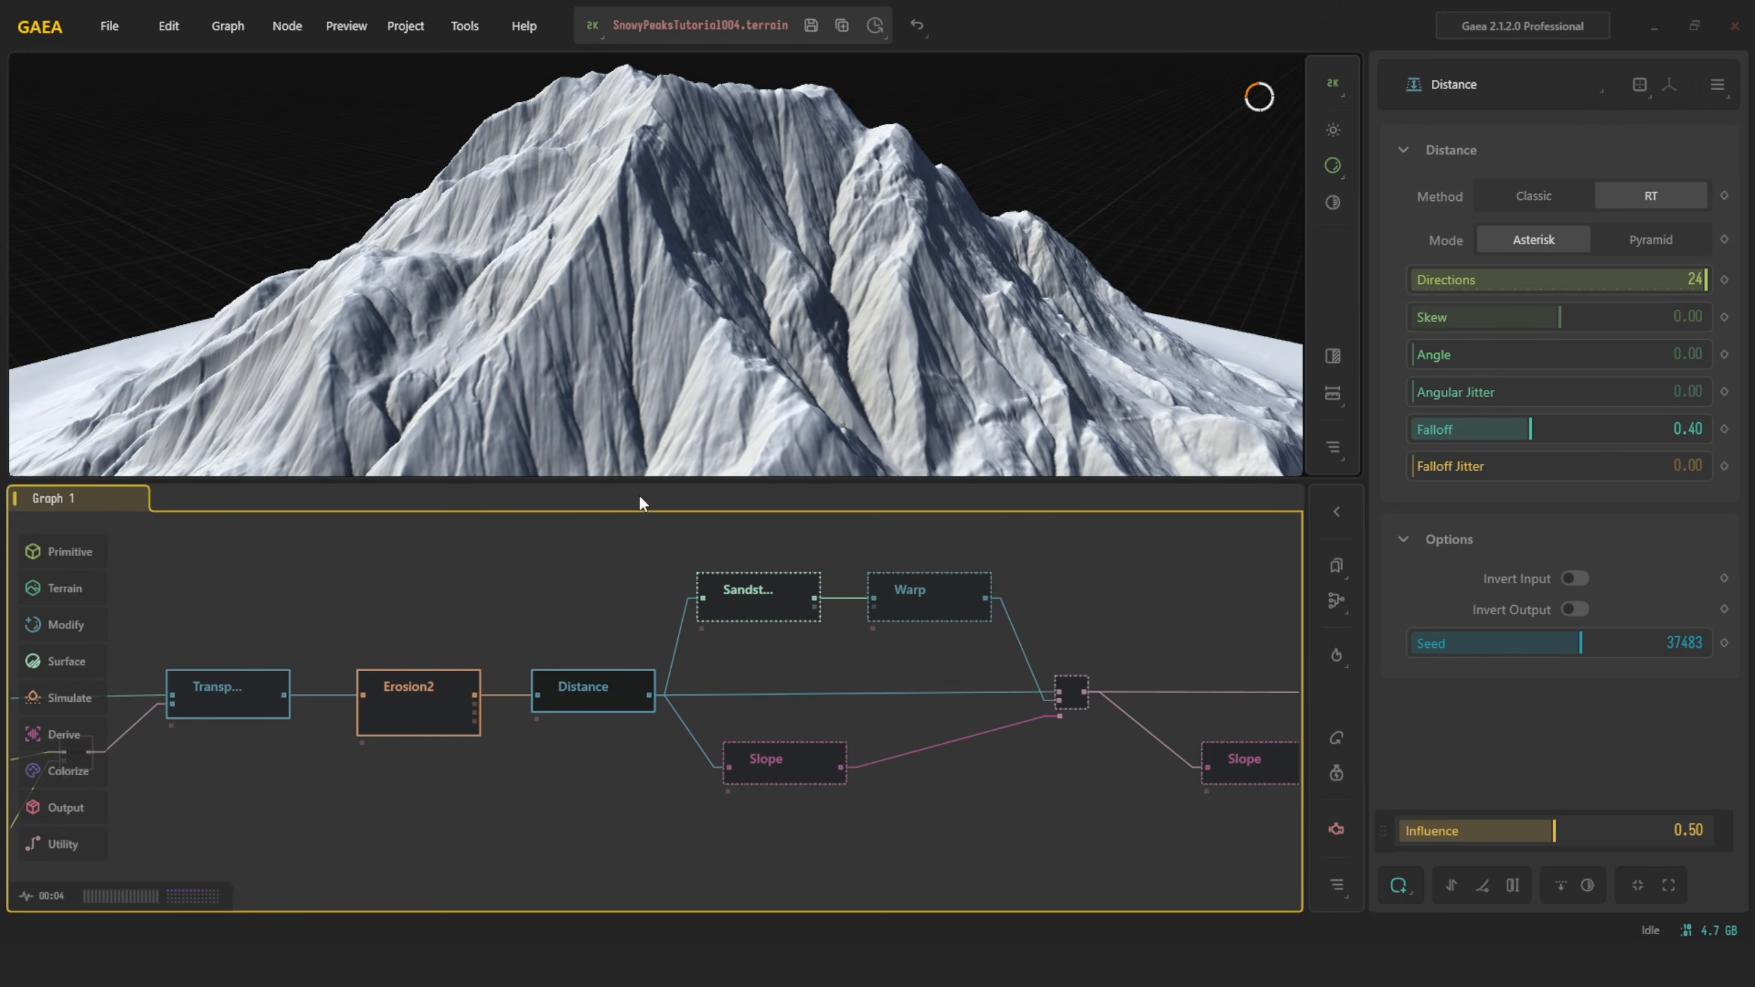
left_click(768, 593)
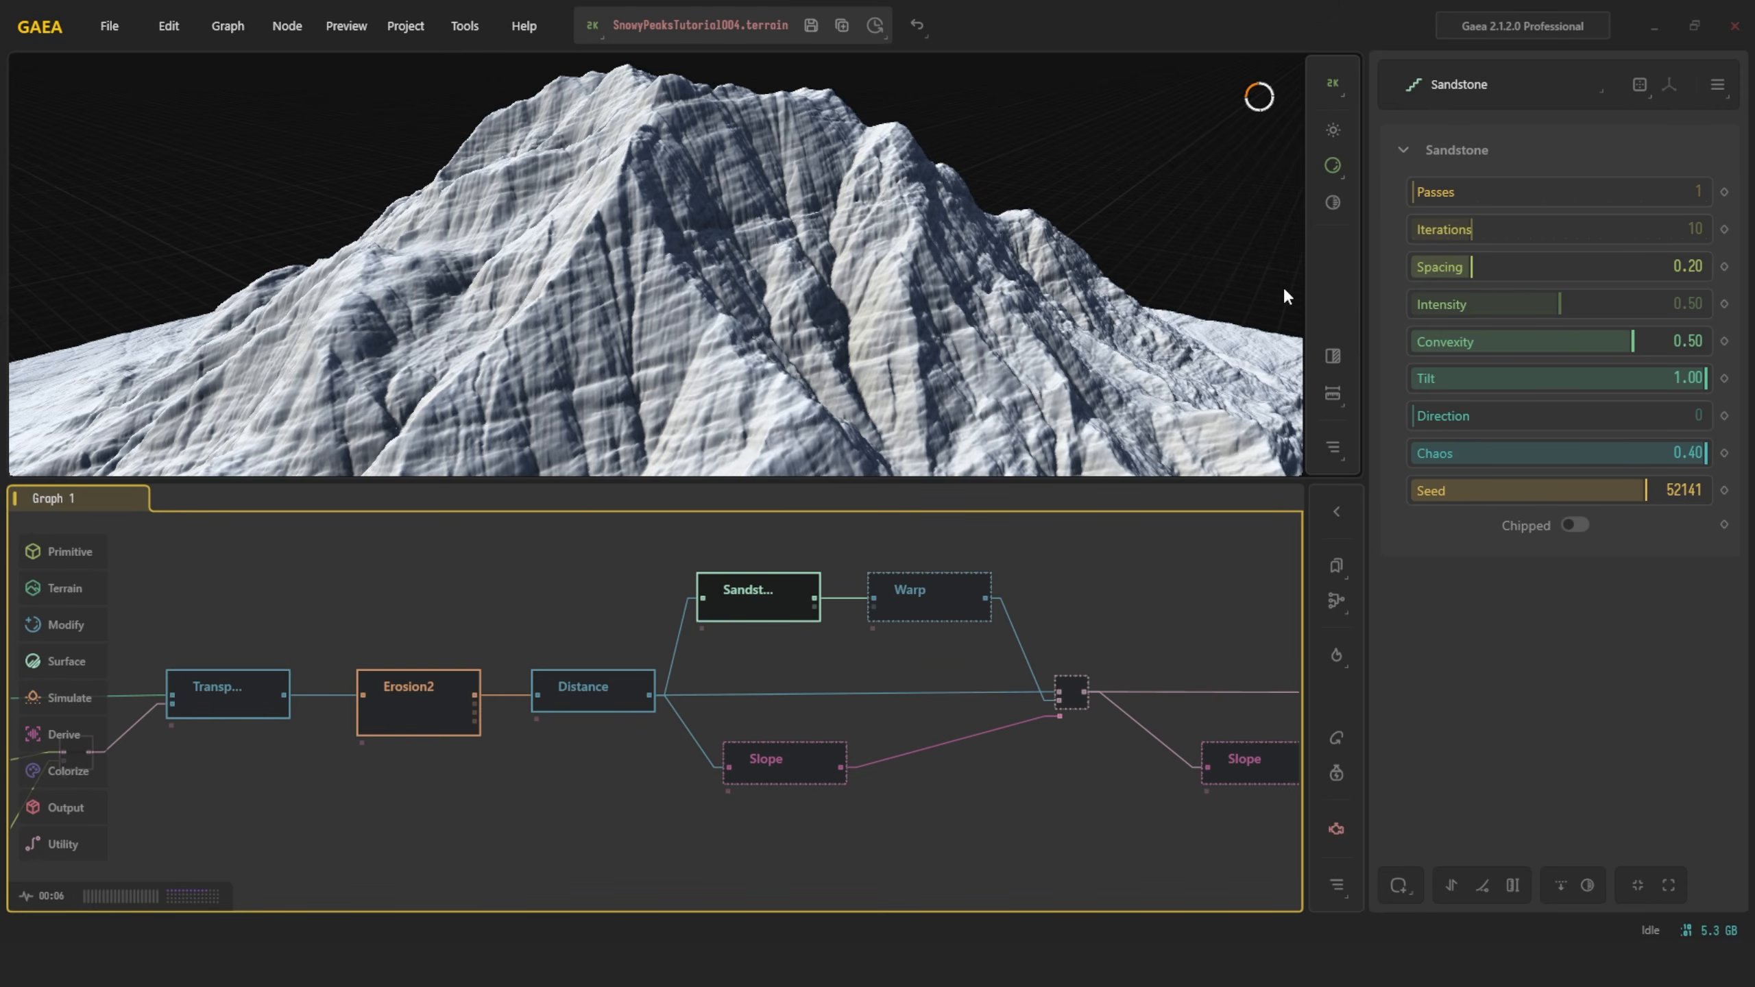
scroll(506, 278, "up", 3)
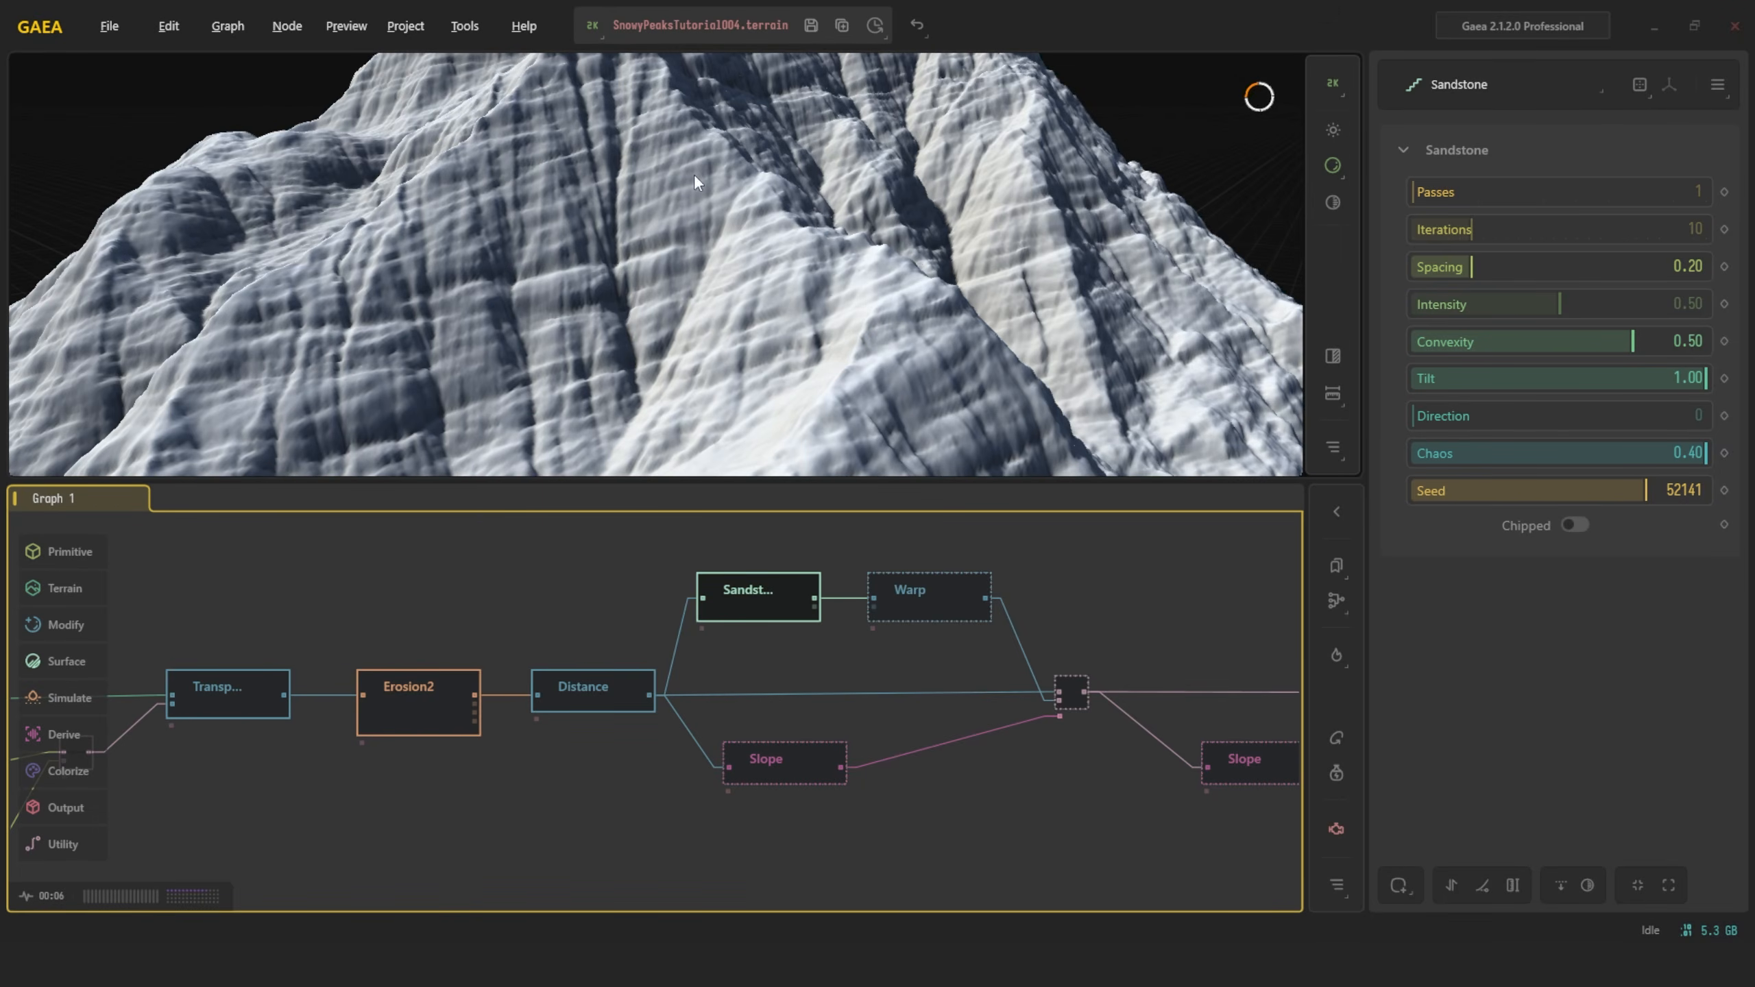
scroll(696, 232, "down", 3)
left_click_drag(694, 235, 659, 274)
scroll(675, 297, "up", 3)
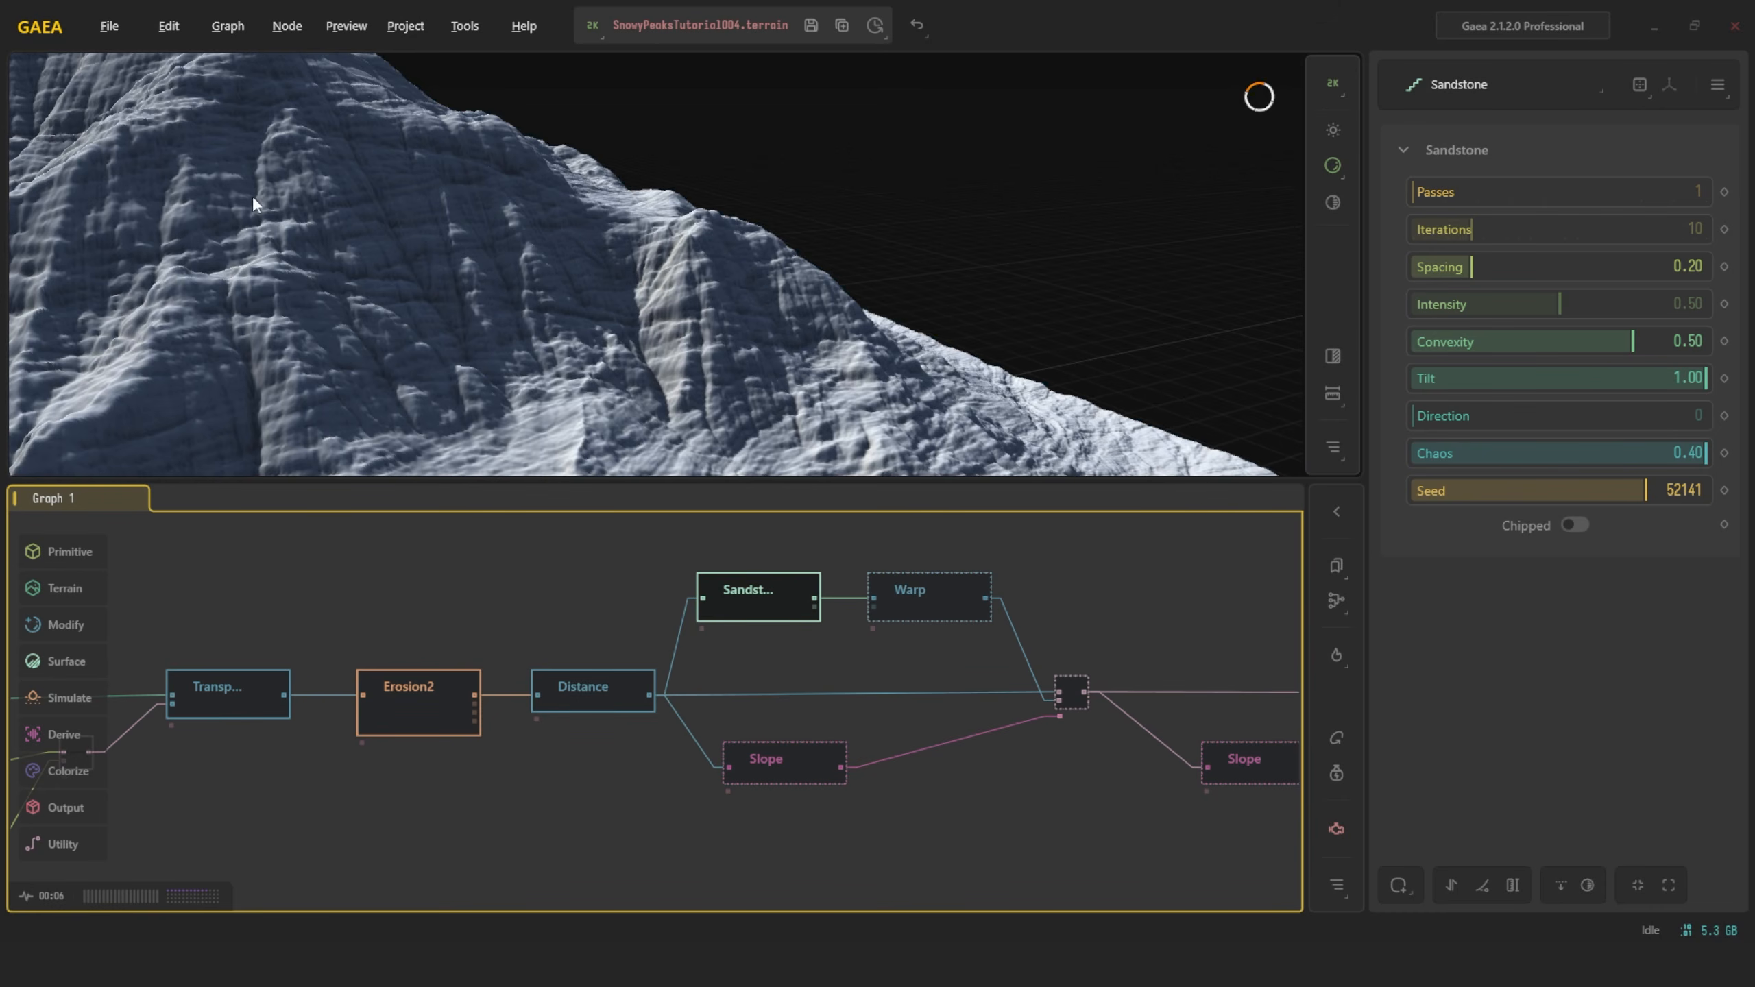
scroll(684, 272, "down", 3)
mouse_move(374, 266)
left_mouse_down()
mouse_move(795, 276)
mouse_move(670, 280)
mouse_move(699, 270)
mouse_move(689, 282)
left_mouse_up()
scroll(717, 273, "up", 3)
scroll(717, 272, "down", 3)
scroll(670, 280, "up", 3)
Compare the Sandstone output with the output of the Warp node that follows it
left_click(933, 596)
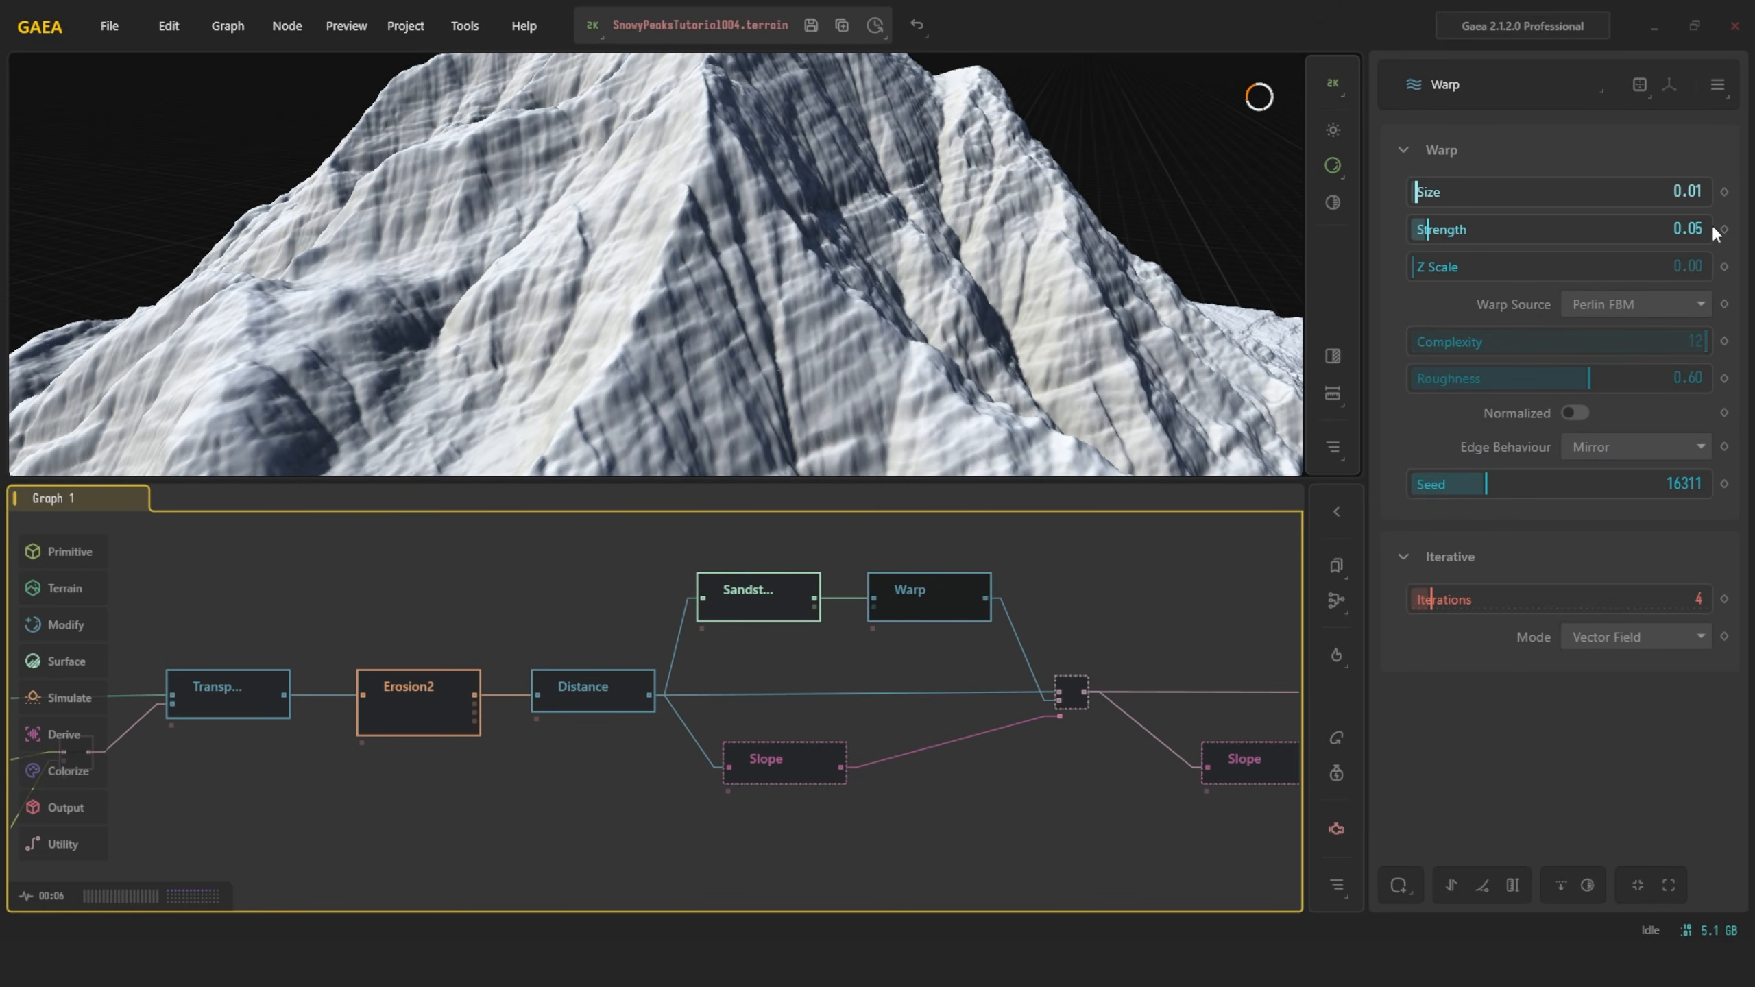
left_click(781, 601)
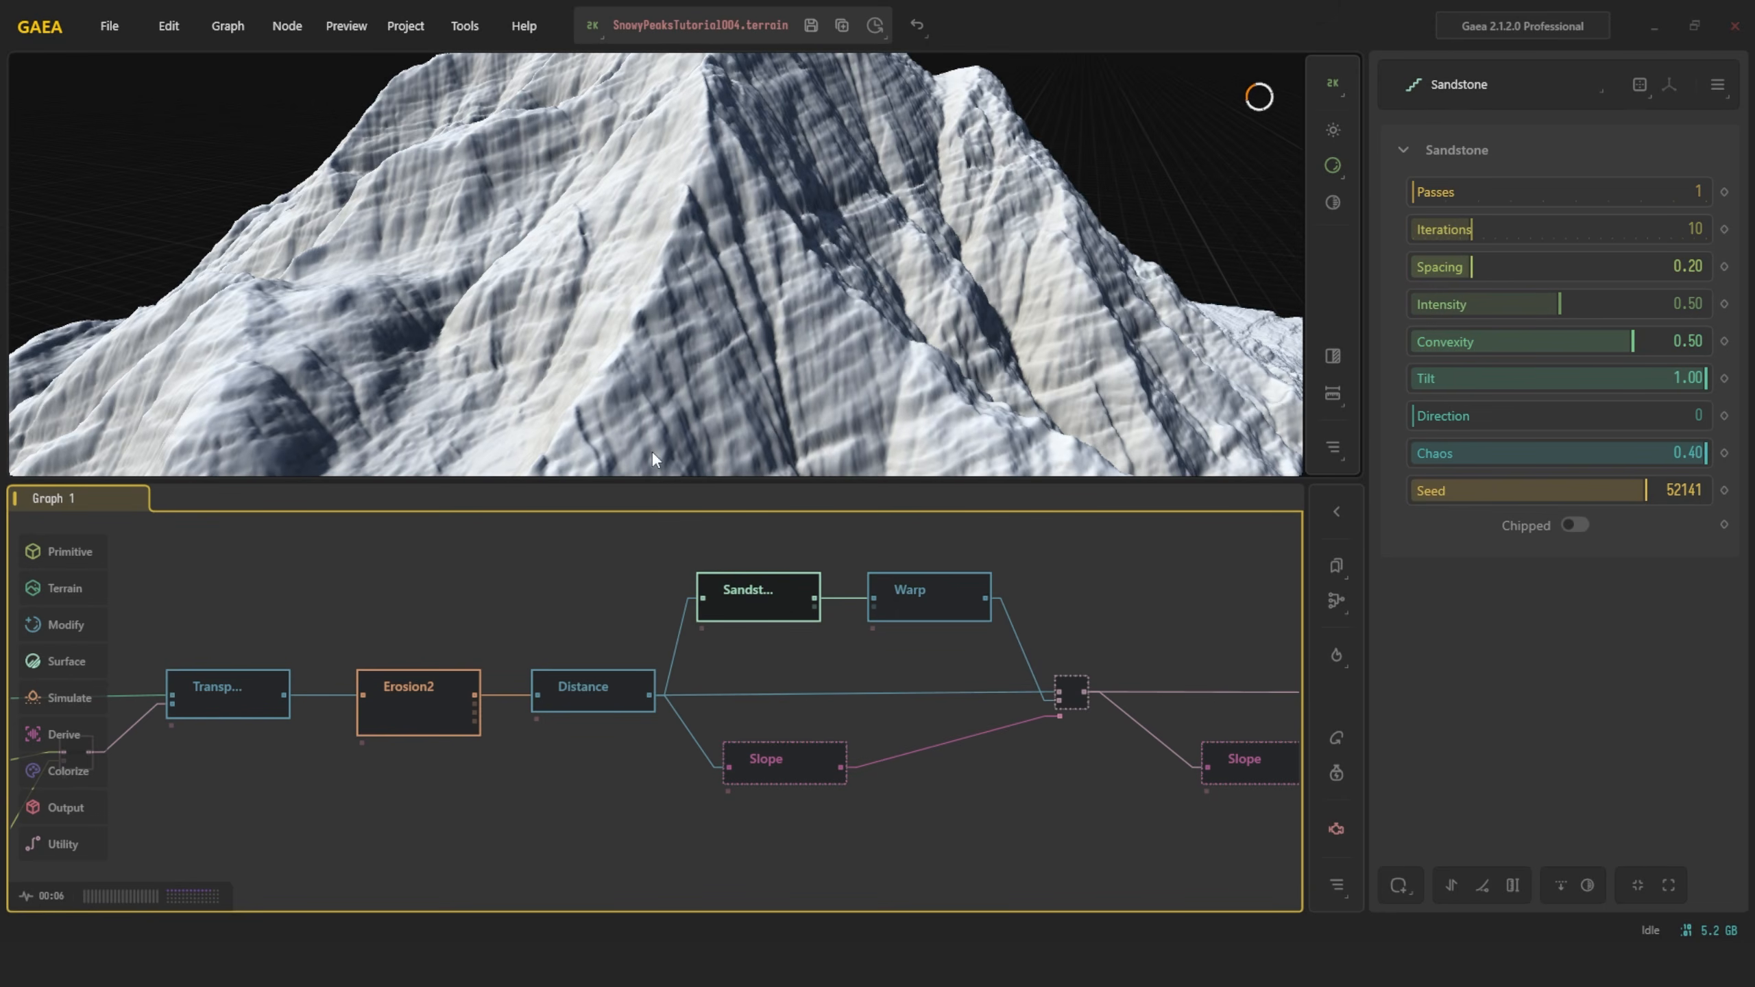
left_click(936, 589)
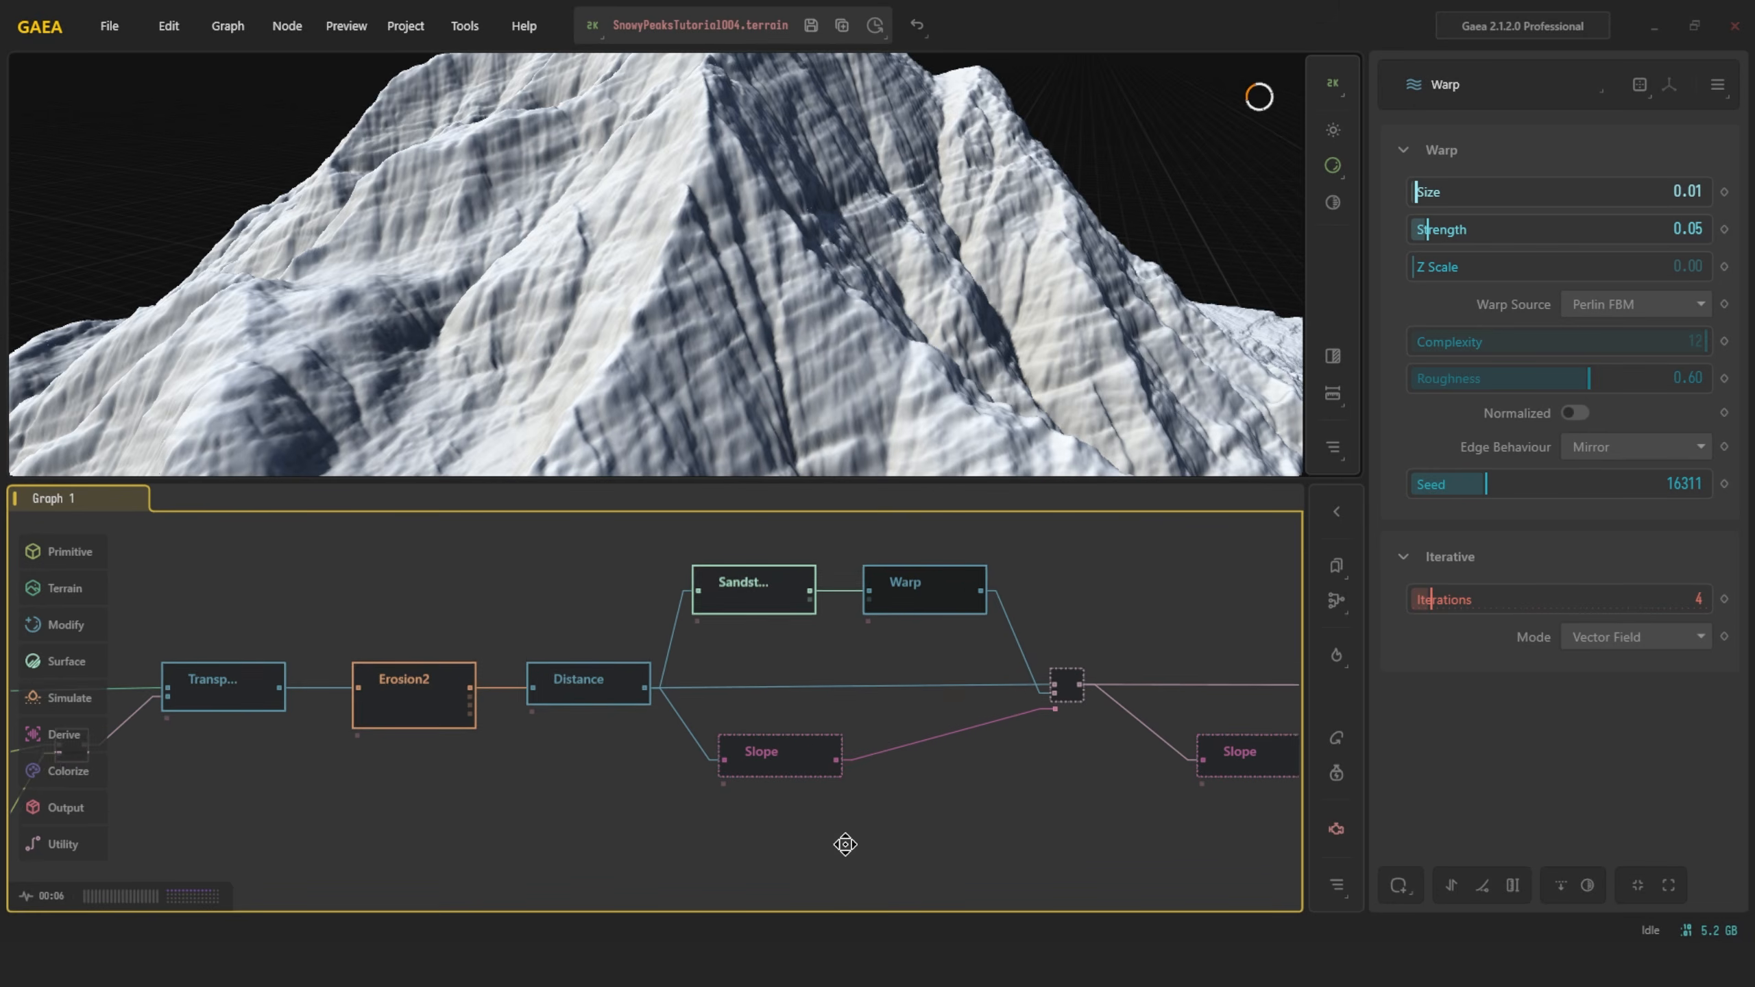
Preview the Slope mask feeding the Combine node and check its list of available modifiers
middle_click_drag(842, 839, 800, 830)
left_click(735, 750)
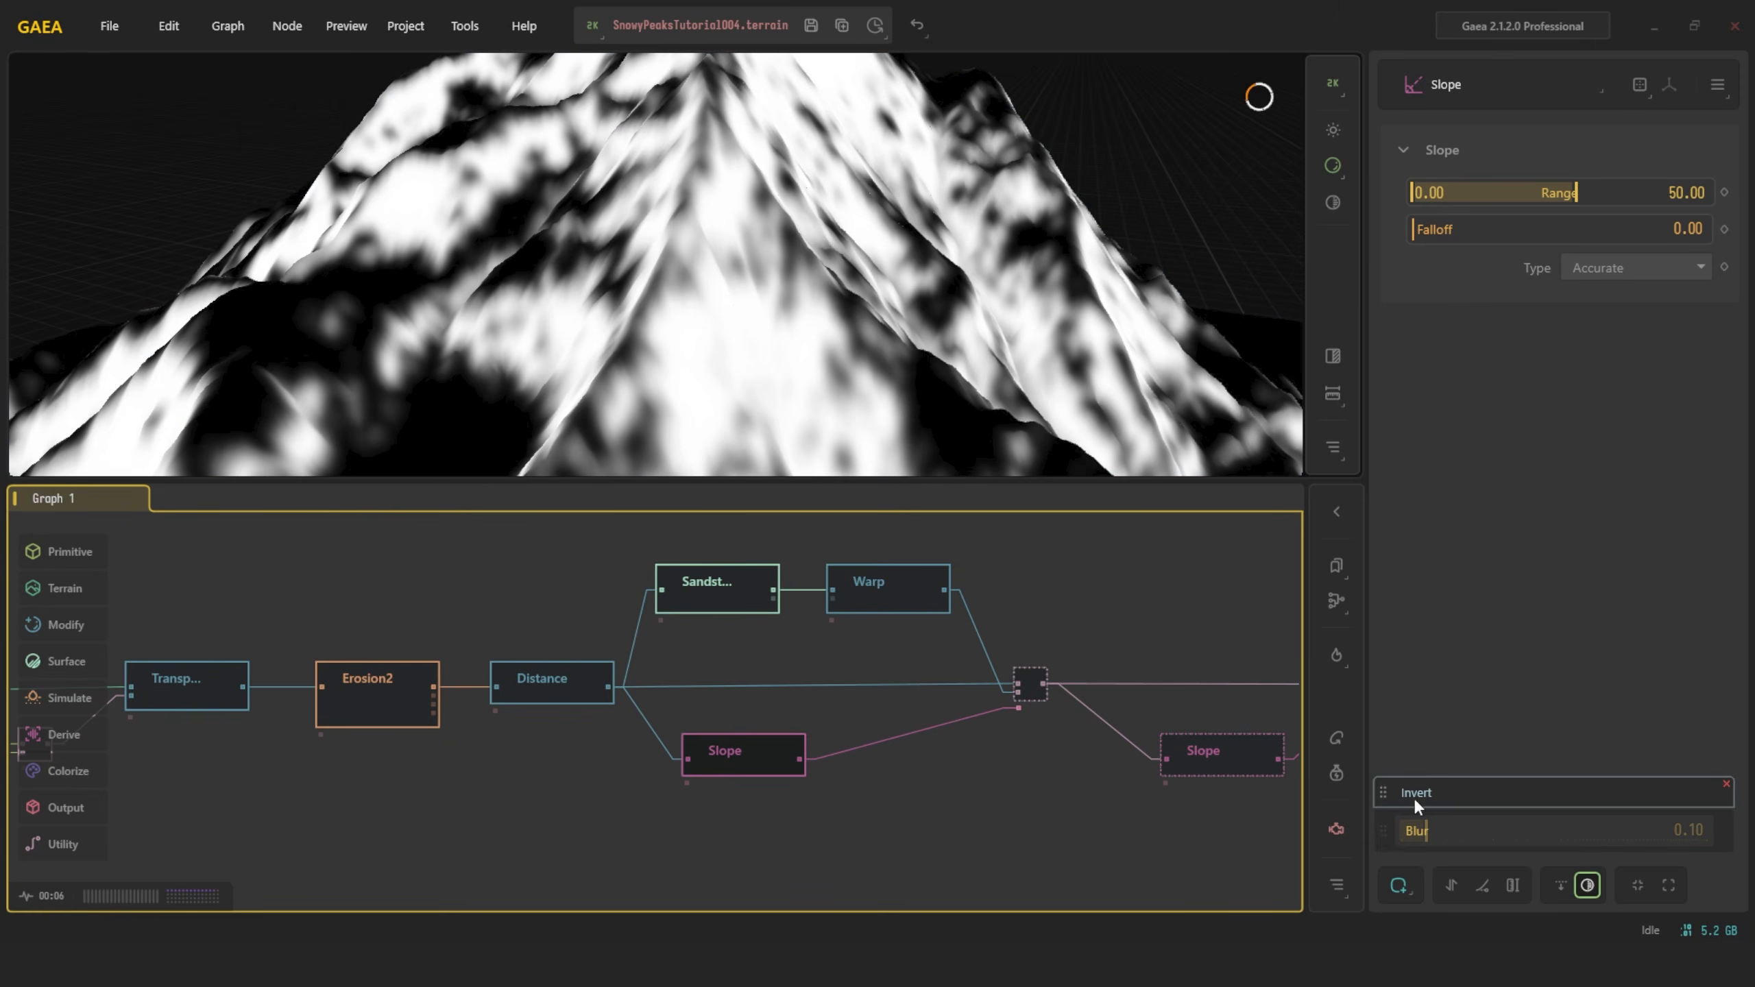
left_click(1399, 885)
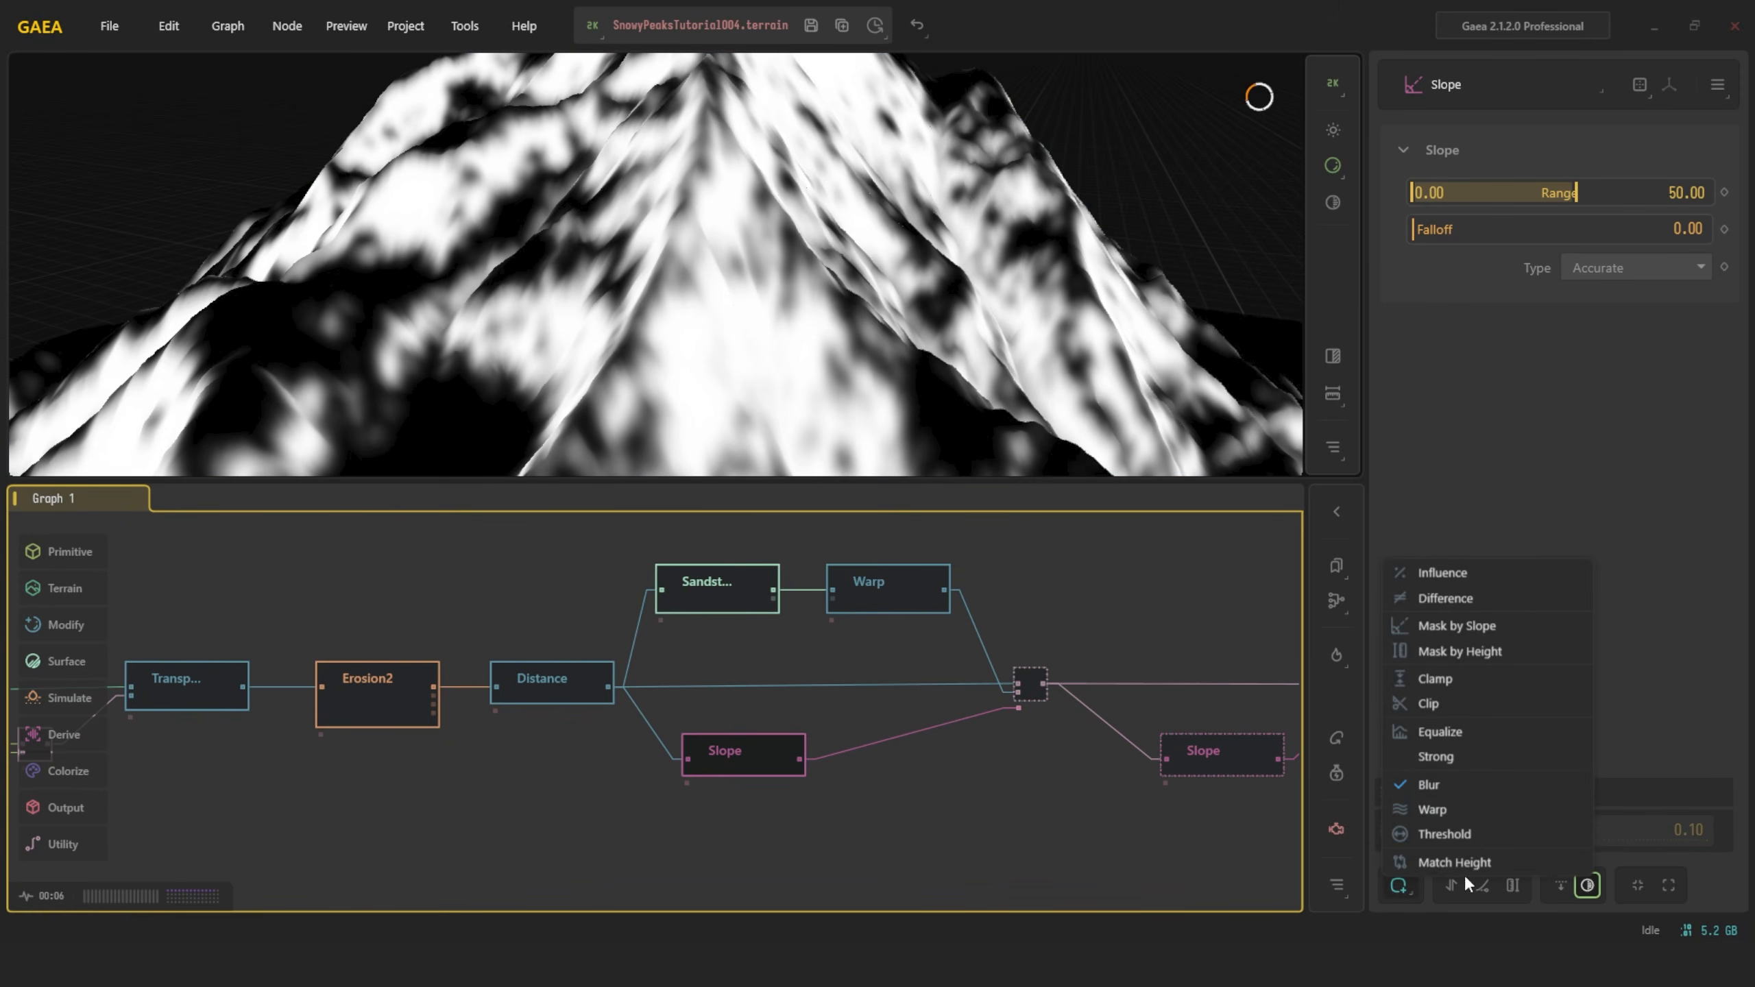
left_click(1401, 886)
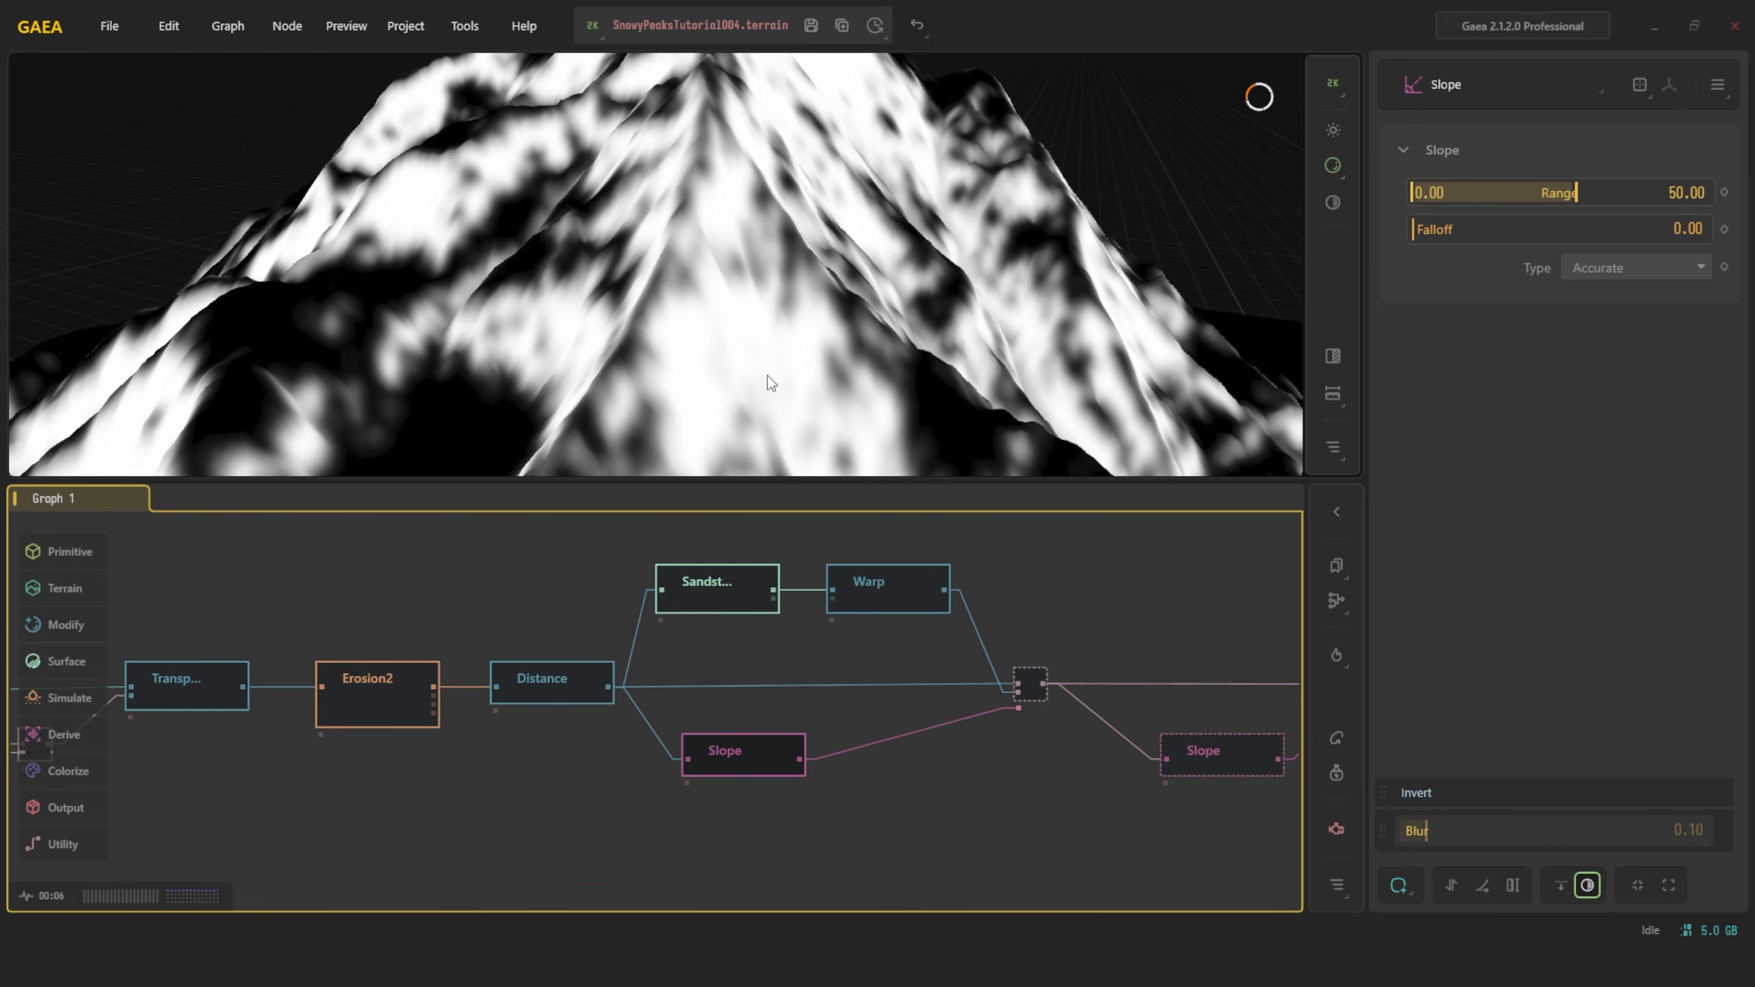
Compare the first Warp and Distance outputs with the Combine node that blends them
left_click(921, 596)
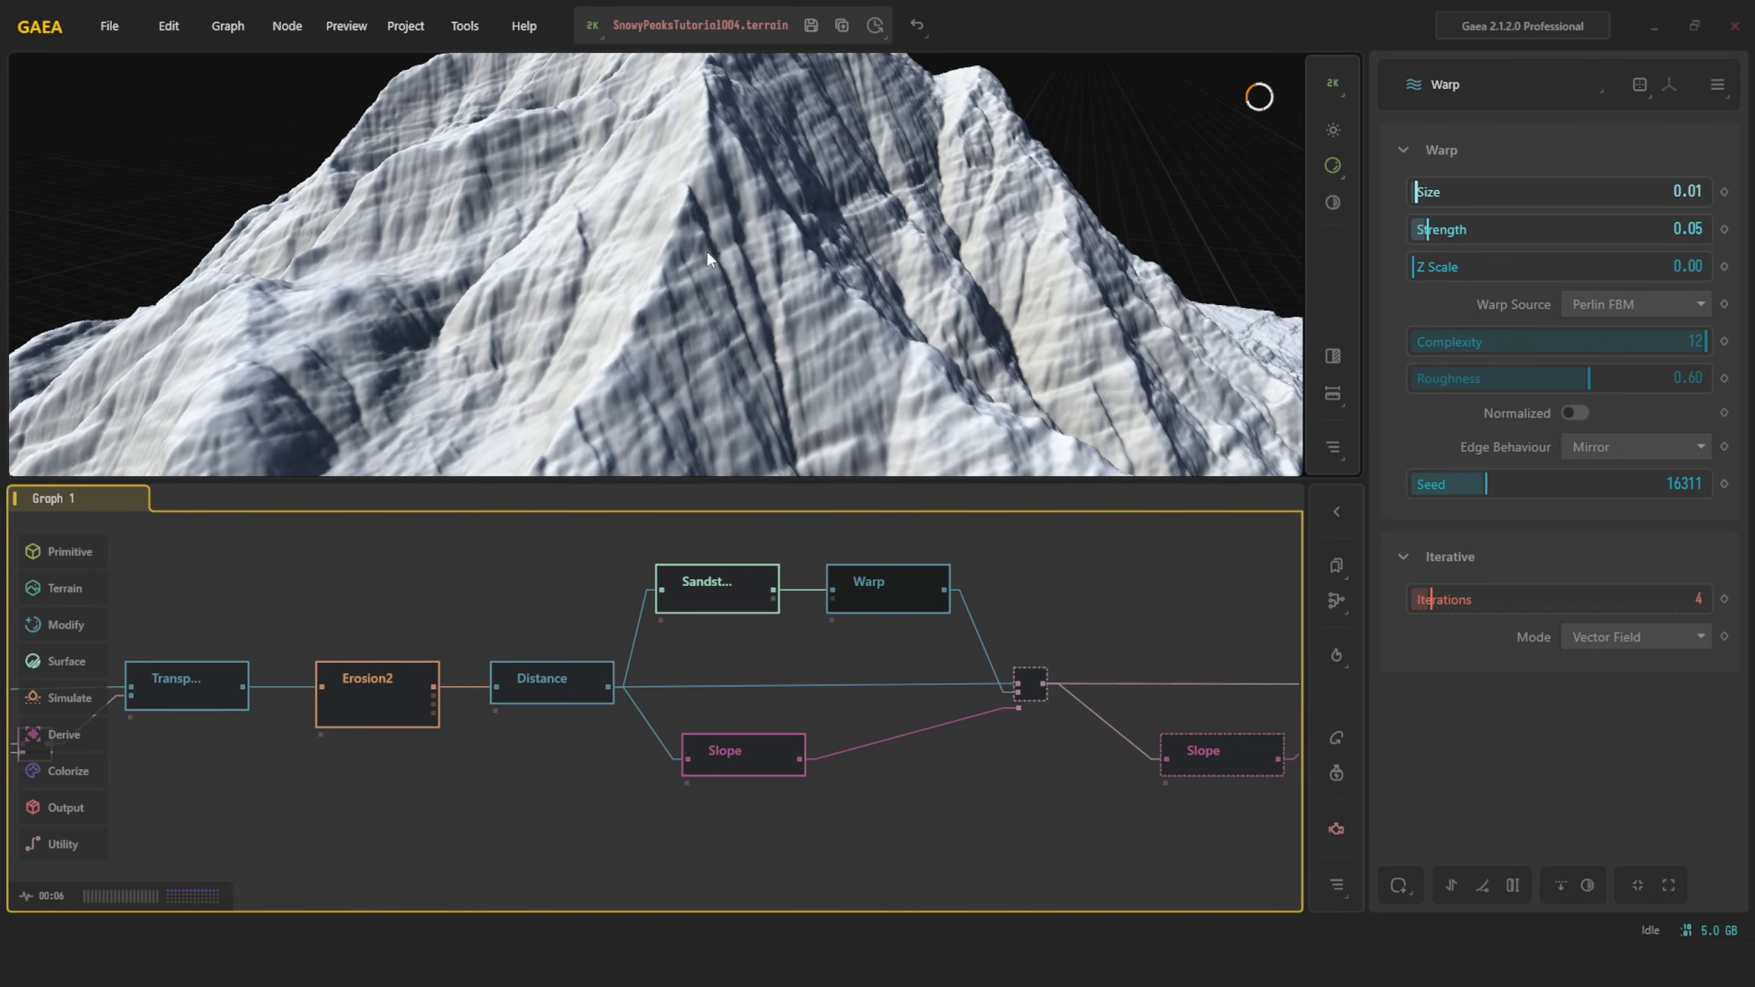
left_click(546, 684)
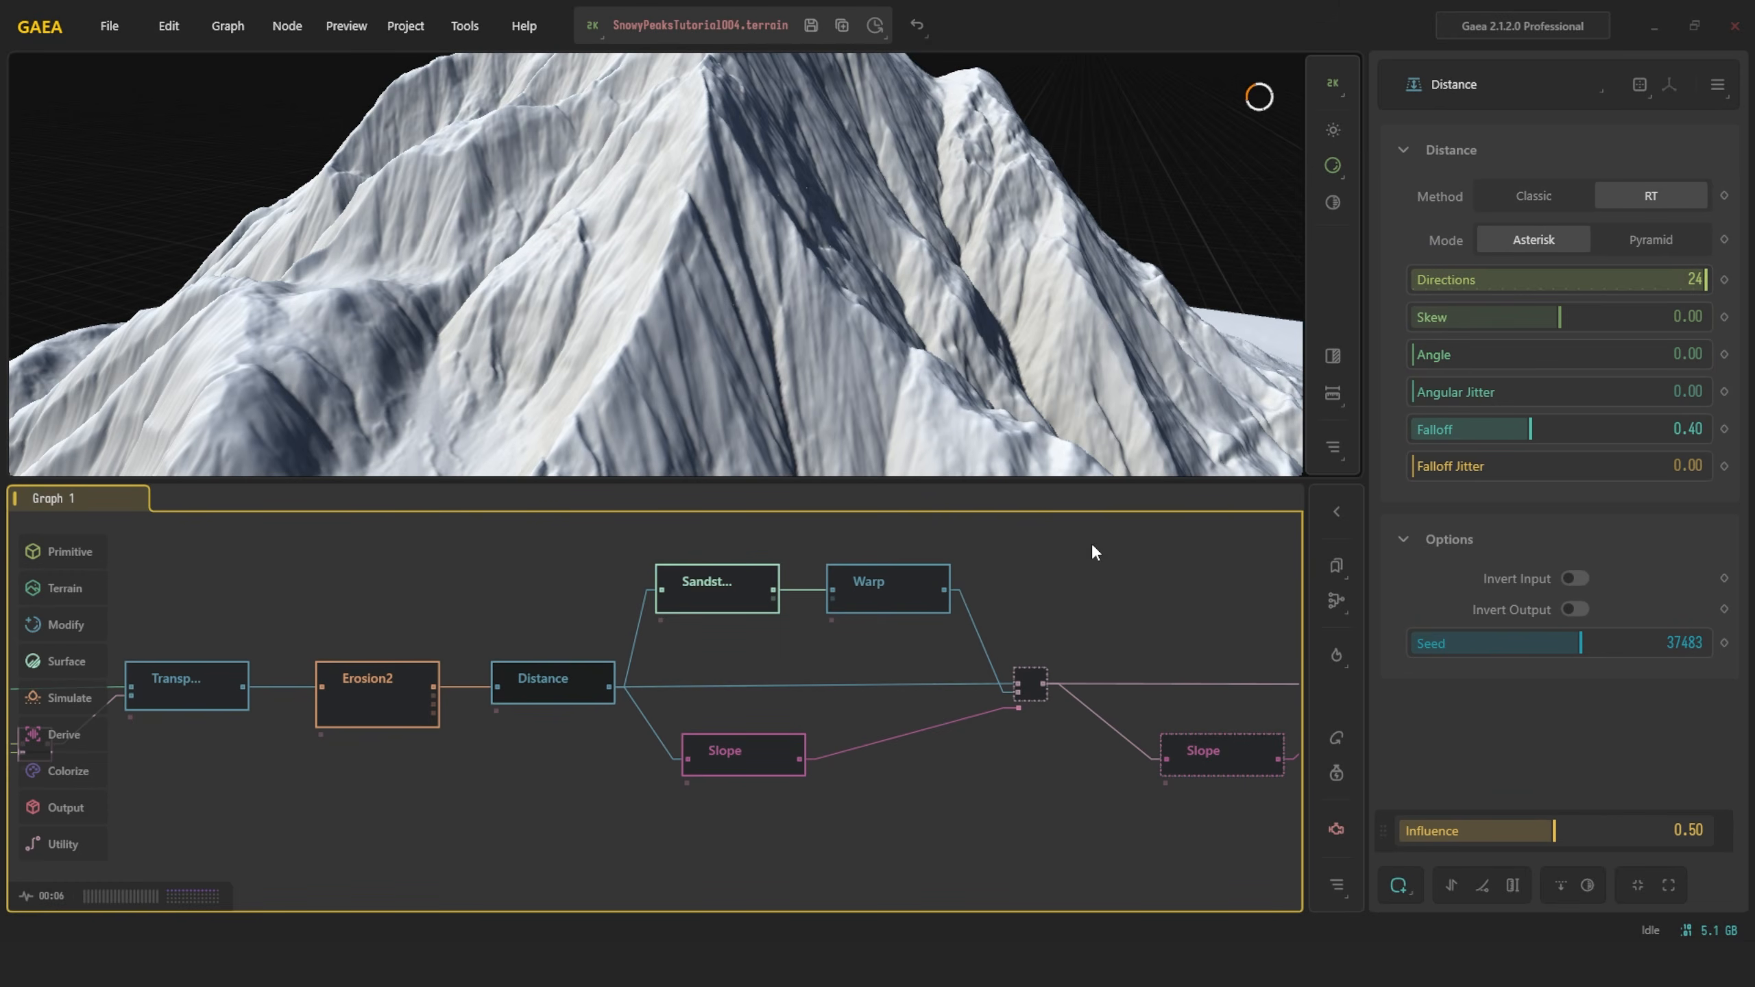
left_click(1037, 679)
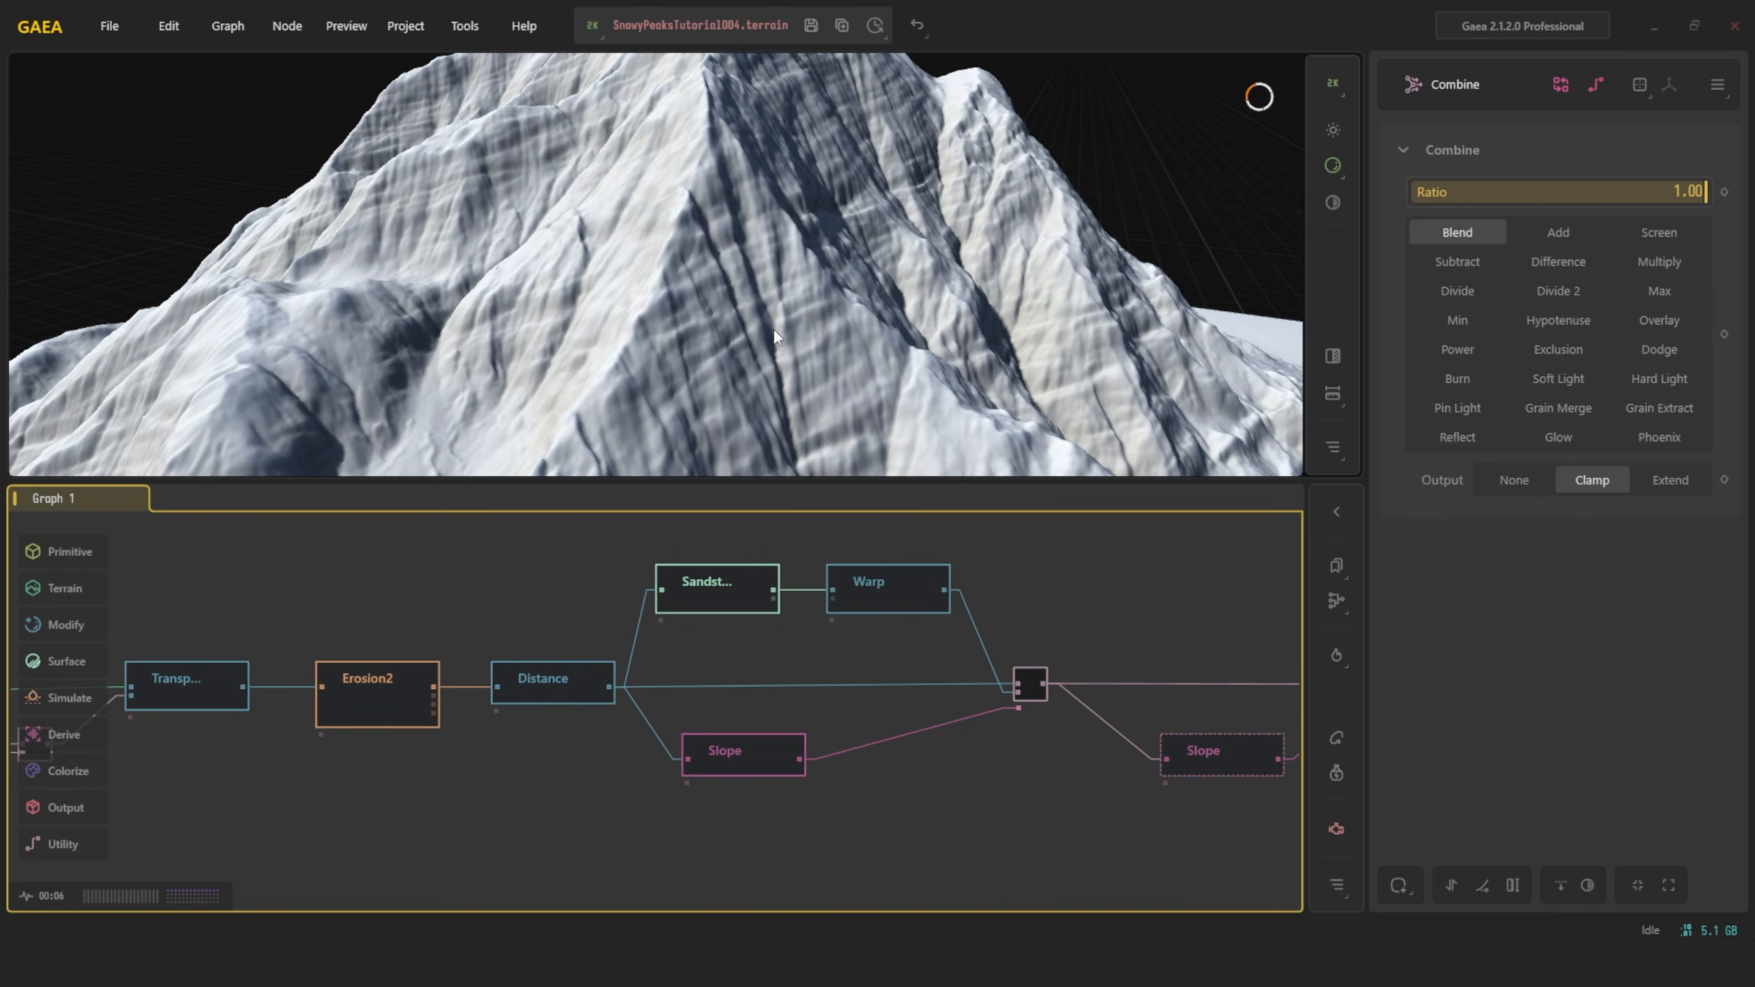
middle_click_drag(777, 337, 780, 272, "alt")
scroll(781, 272, "down", 3)
Compare the first Slope mask with the Combine output, inspecting the rock layering up close and from different angles
left_click(767, 768)
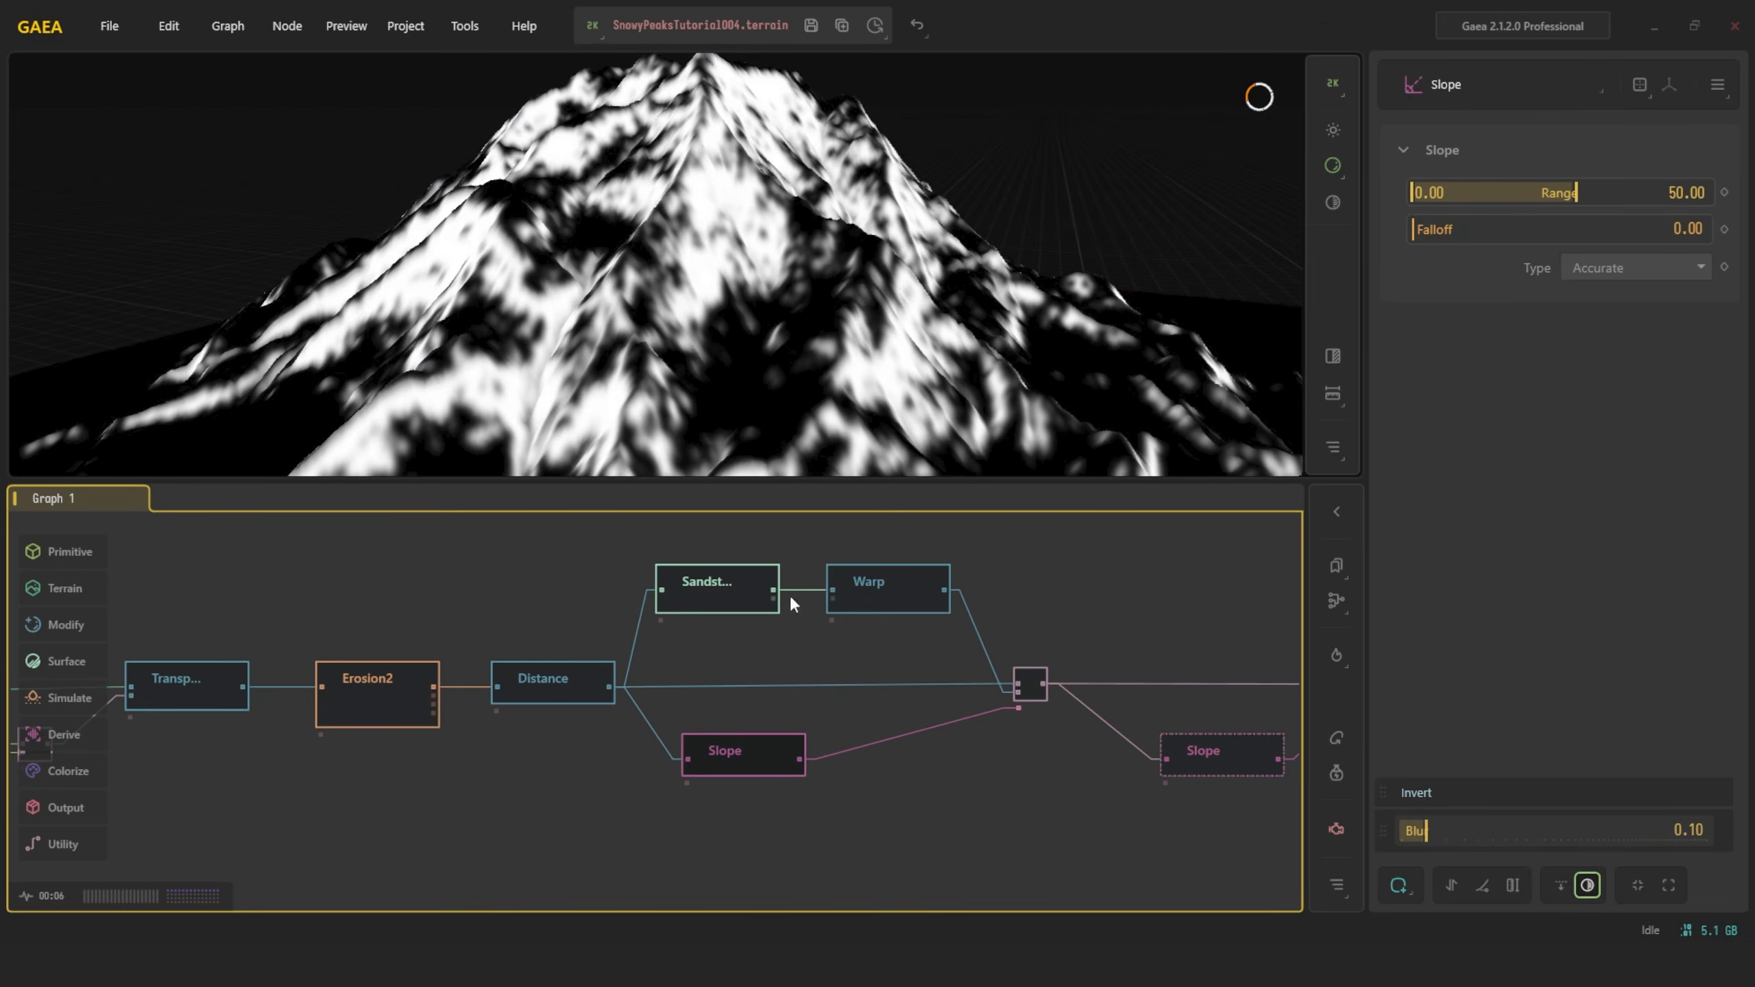
left_click(1038, 669)
scroll(763, 378, "up", 5)
scroll(757, 382, "down", 3)
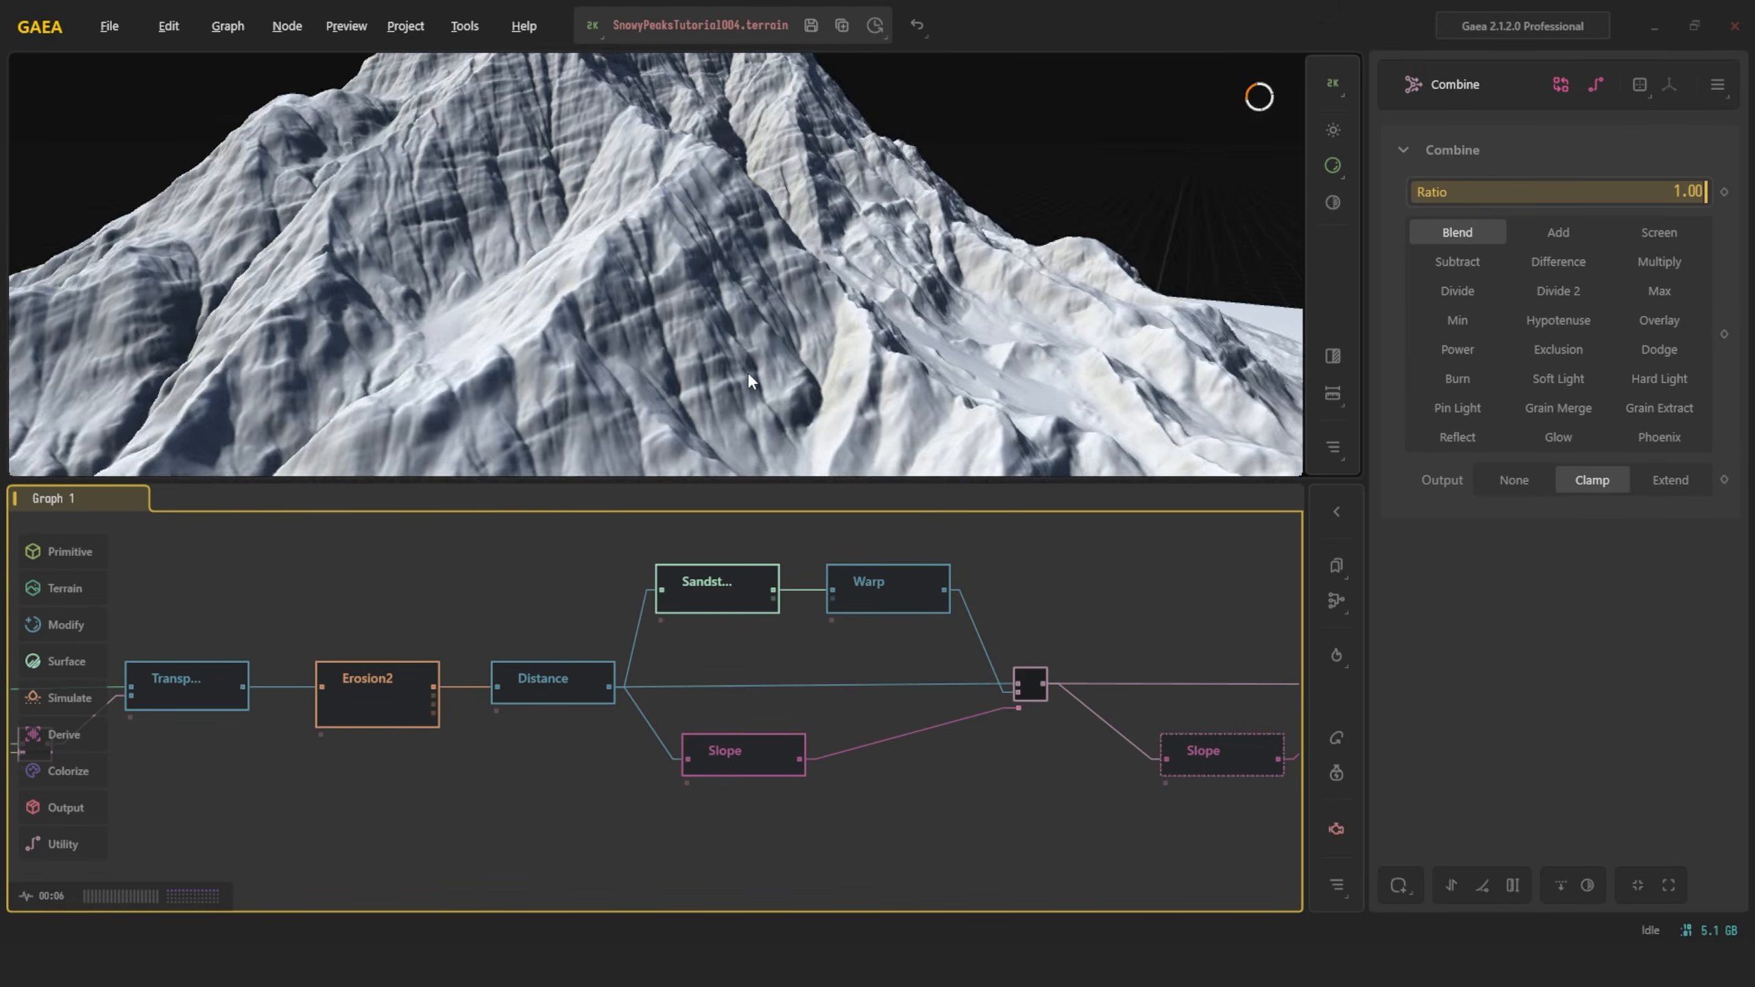
left_click_drag(747, 373, 585, 274, "alt")
scroll(609, 254, "down", 3)
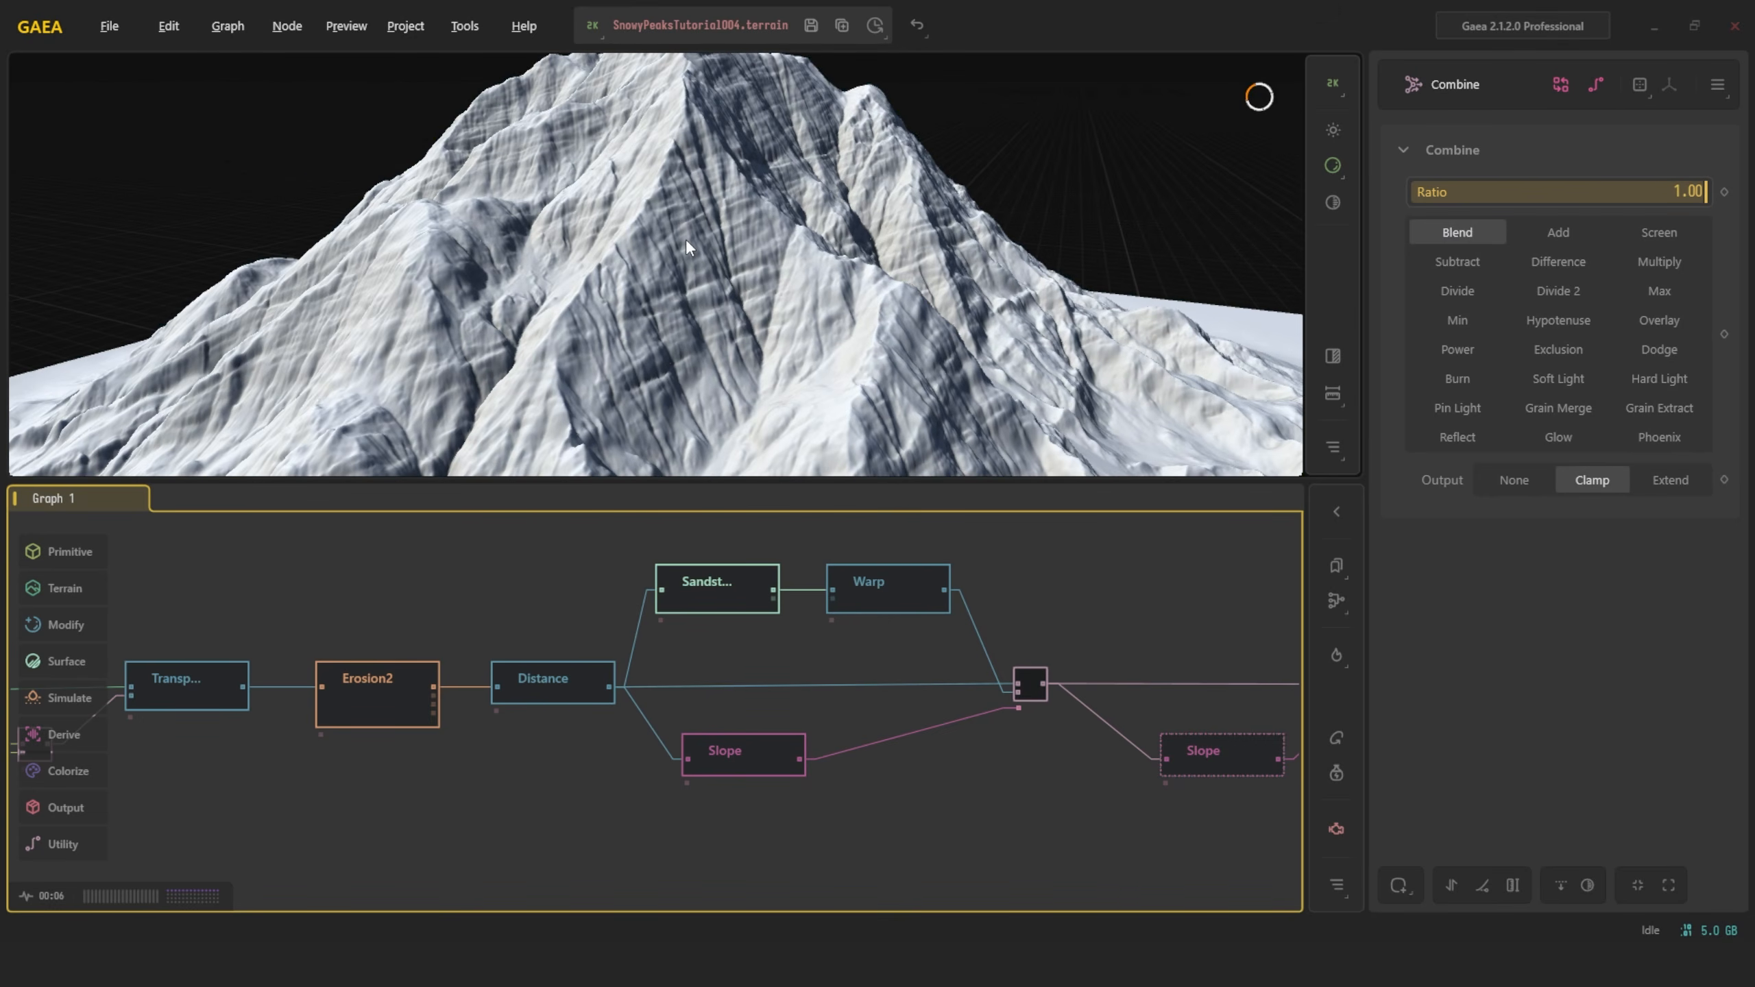
Preview the second Slope node's mask after Combine, and the output of the second Warp node it masks
middle_click_drag(997, 684, 511, 693)
scroll(512, 693, "down", 3)
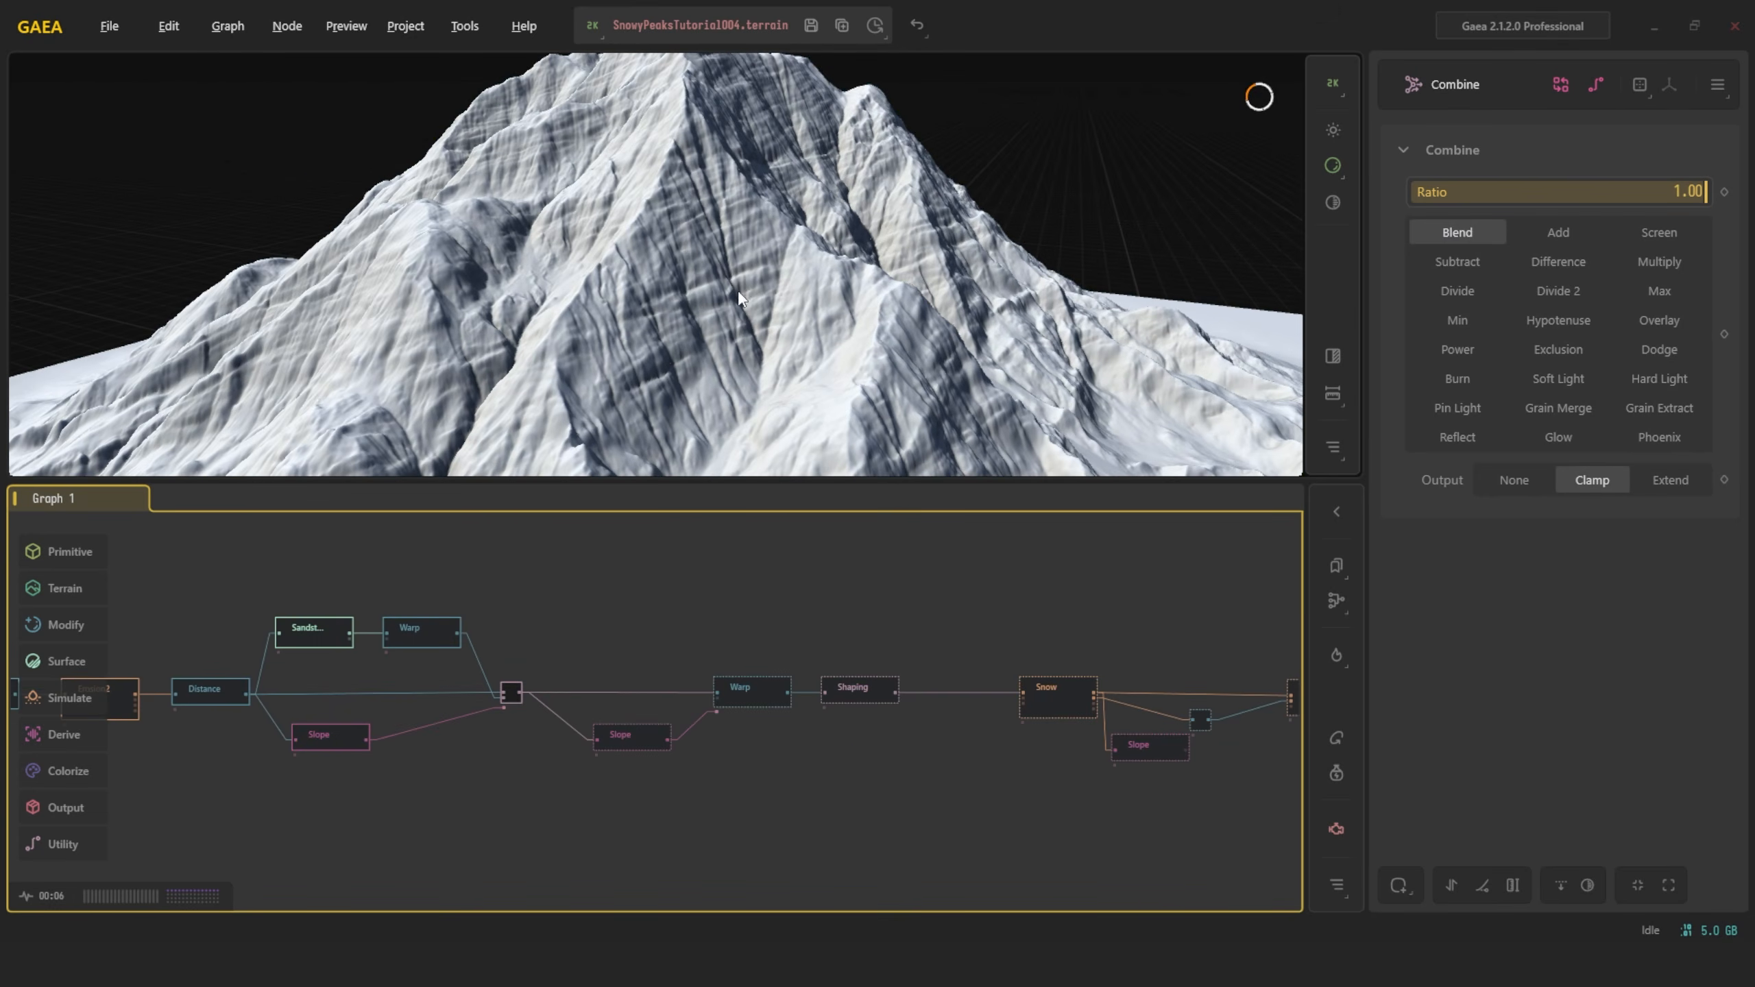
scroll(716, 345, "down", 3)
left_click_drag(716, 346, 705, 336, "alt")
scroll(705, 335, "up", 2)
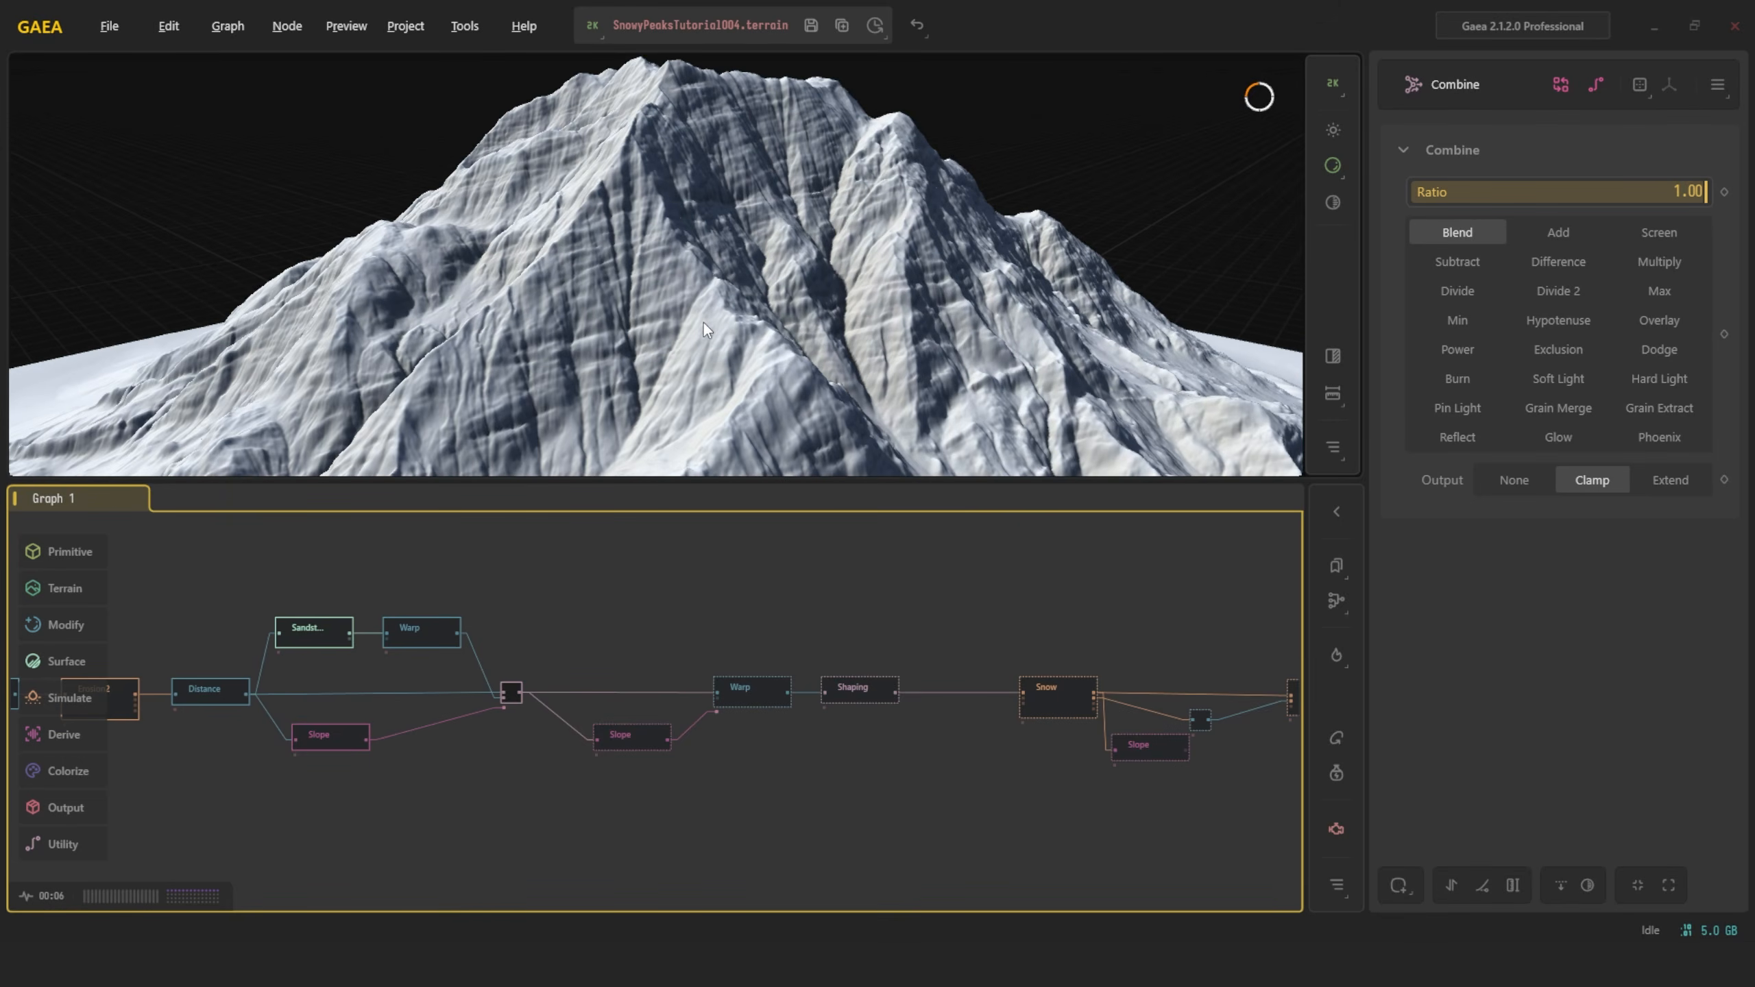
scroll(593, 685, "up", 4)
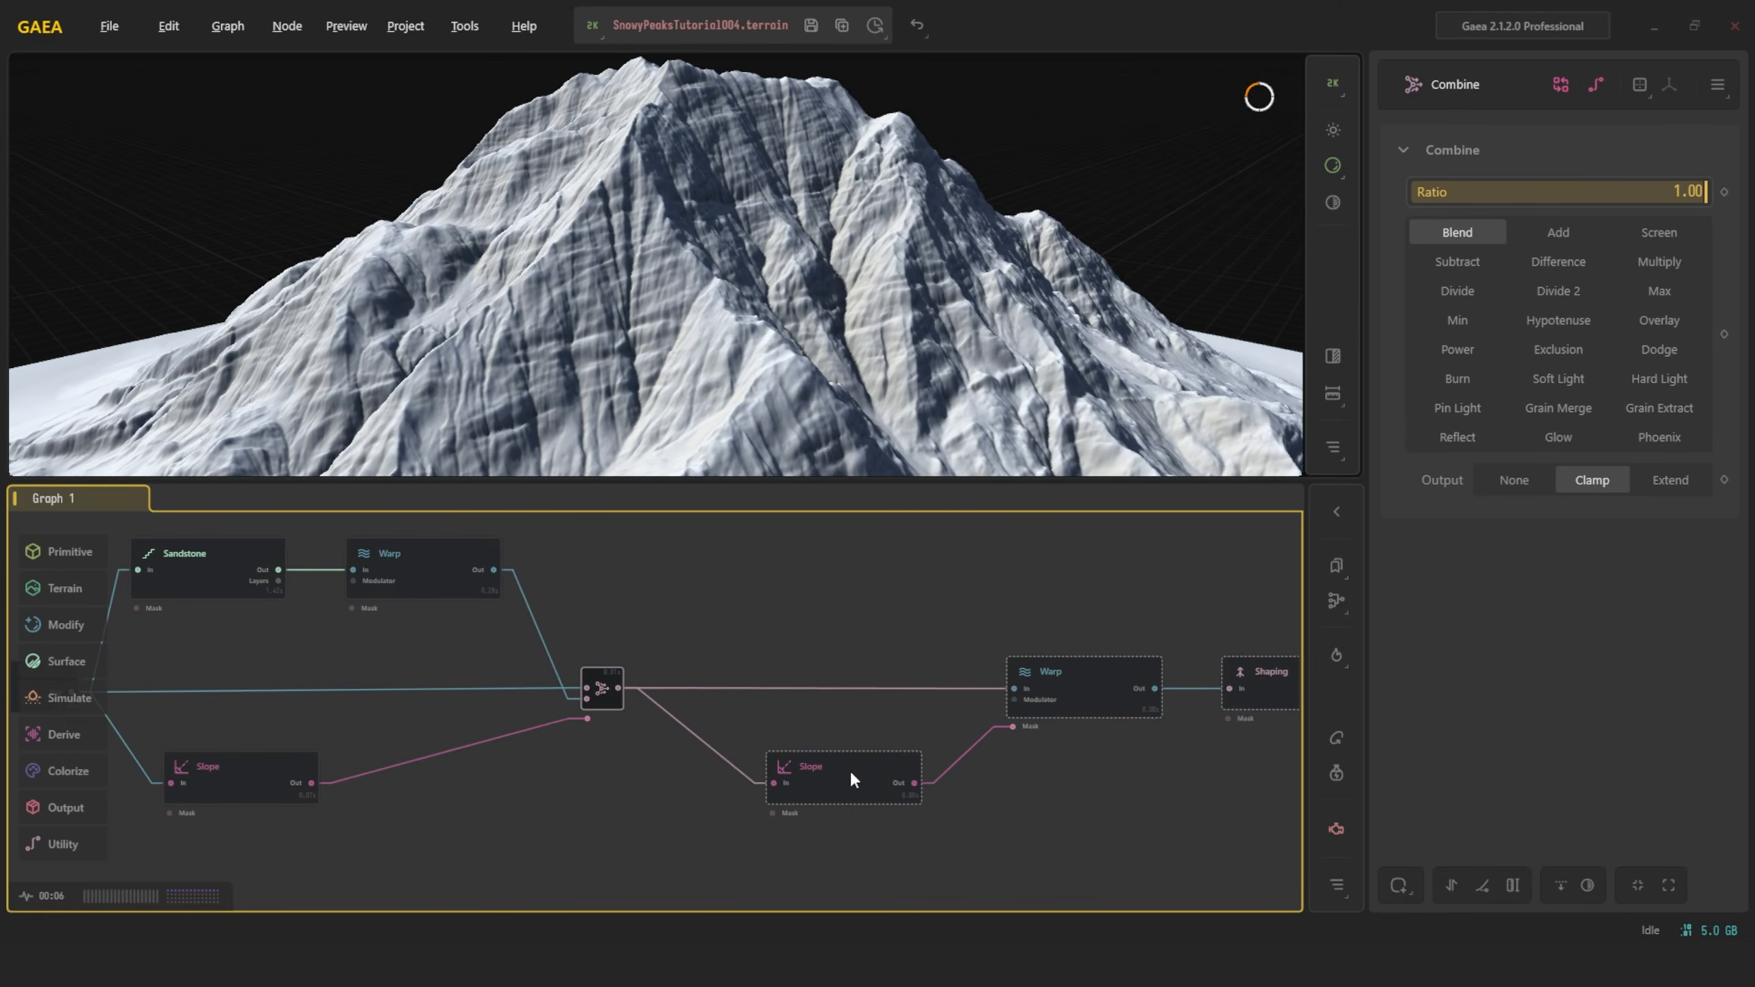
left_click(850, 768)
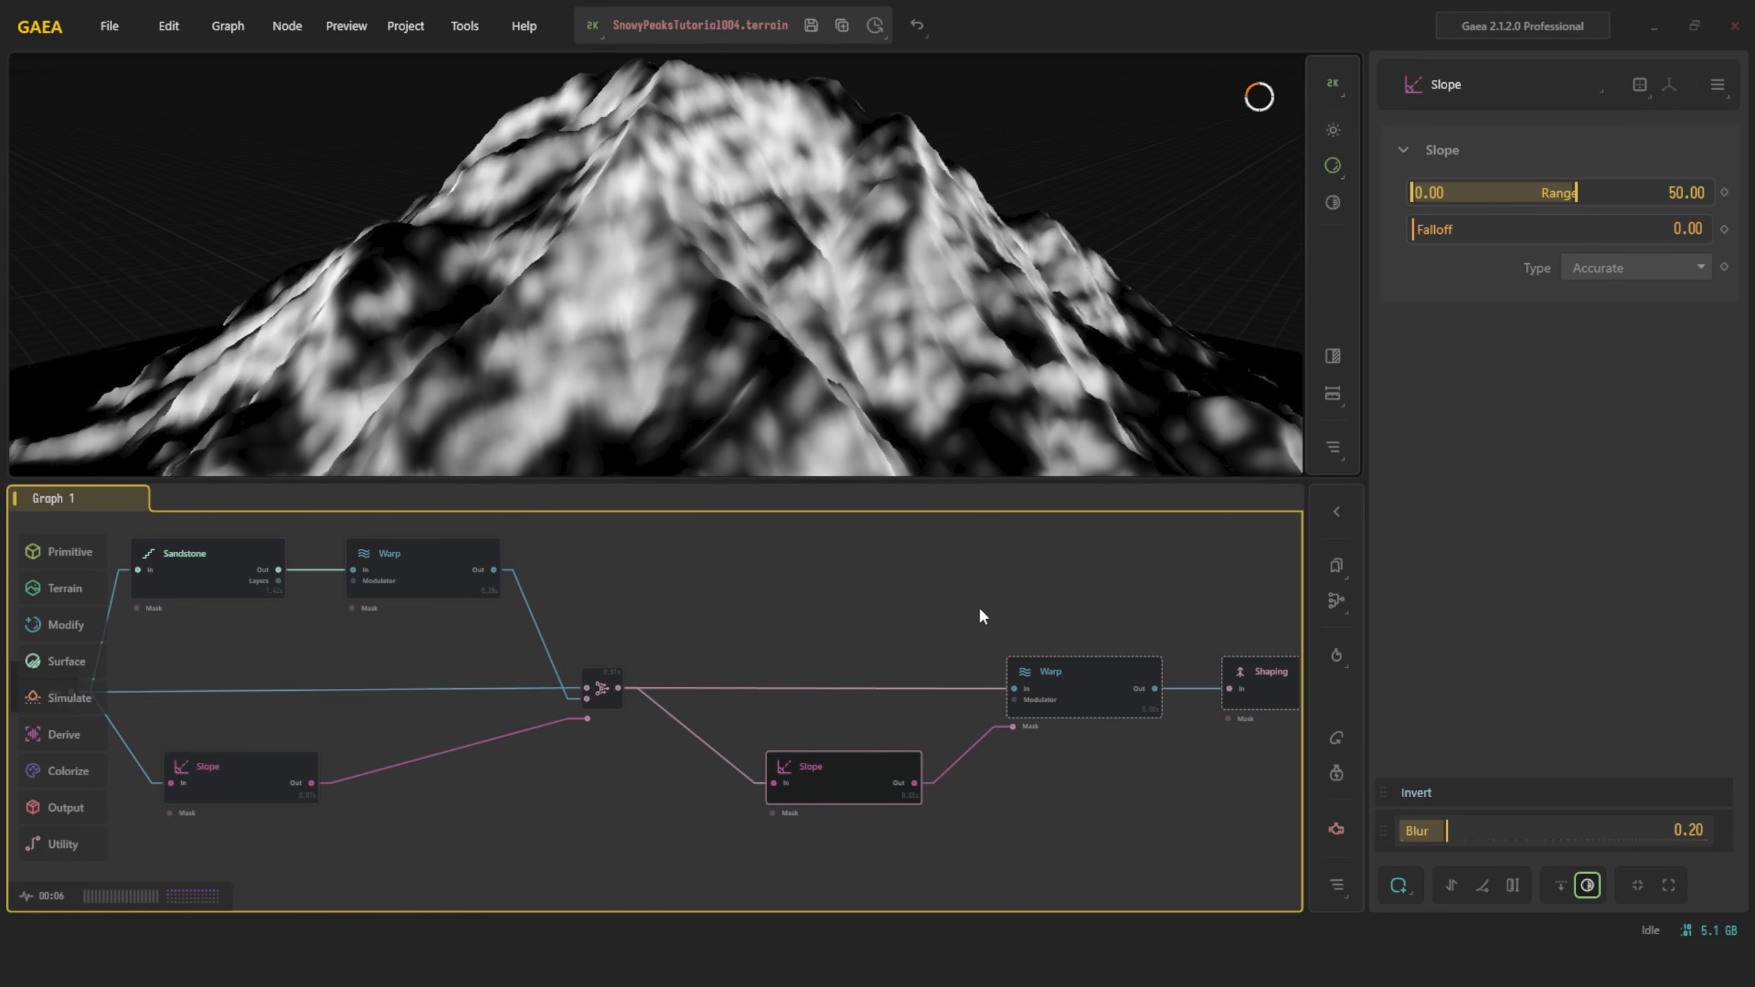
left_click(1094, 687)
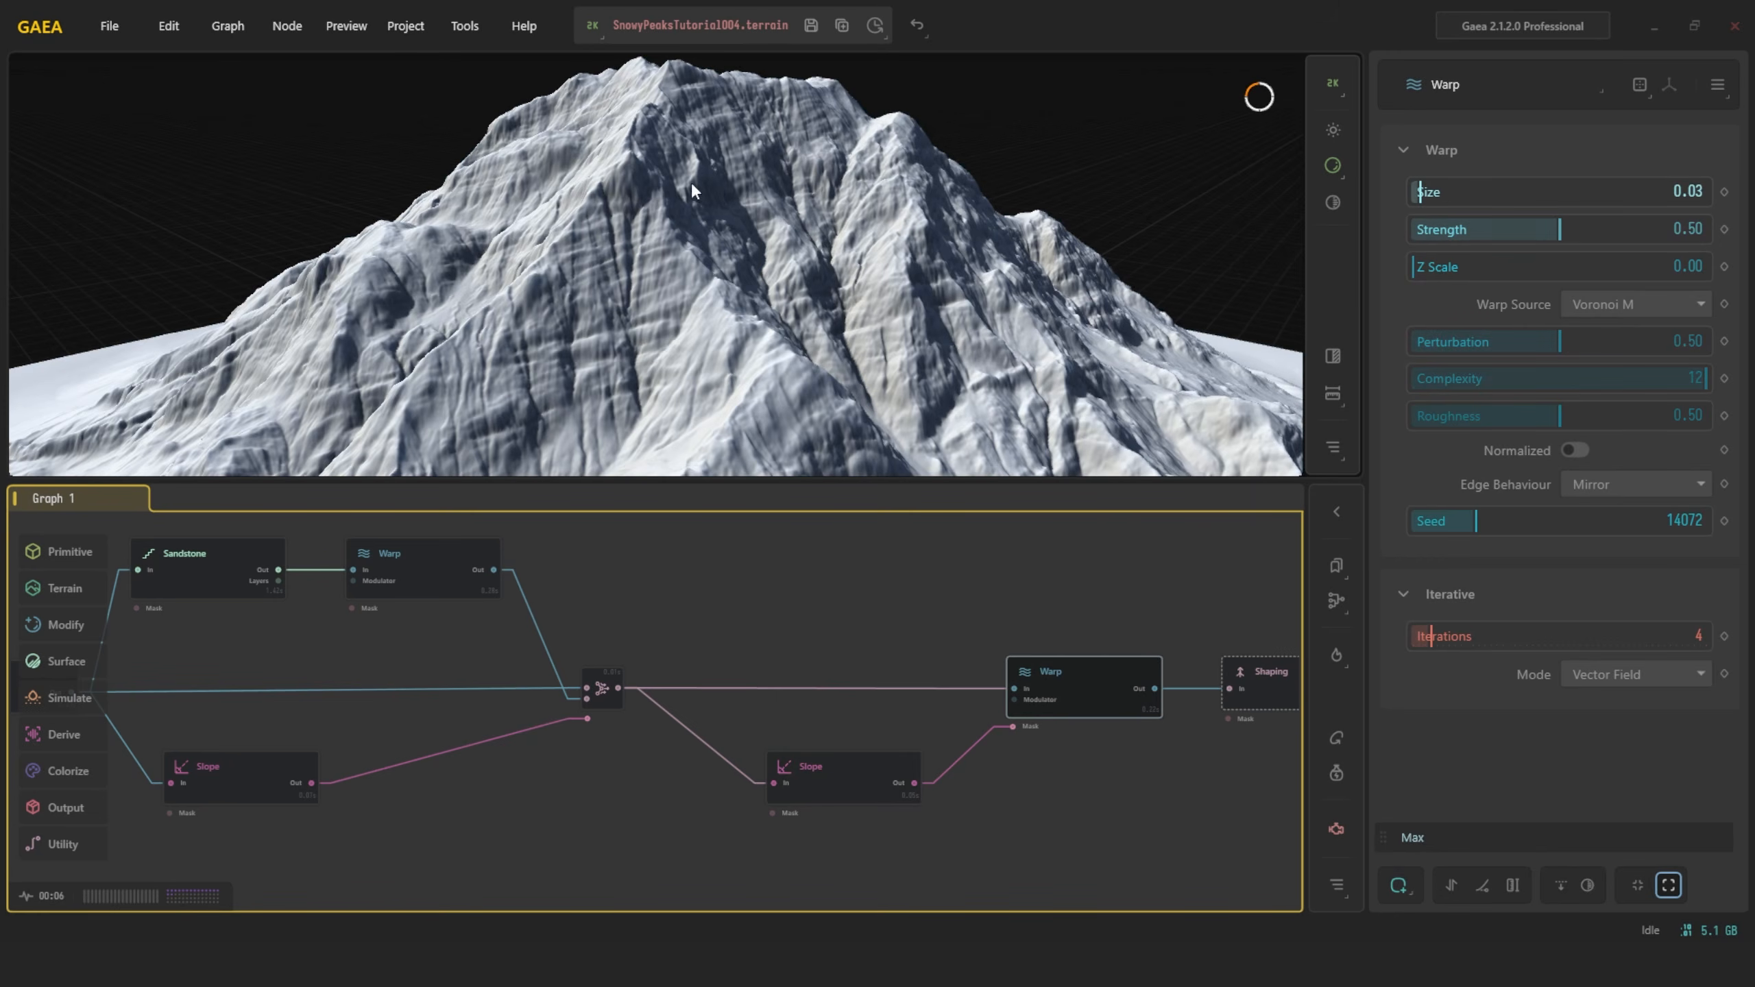
Check the exact Size value of the second Warp node without changing it
double_click(1681, 193)
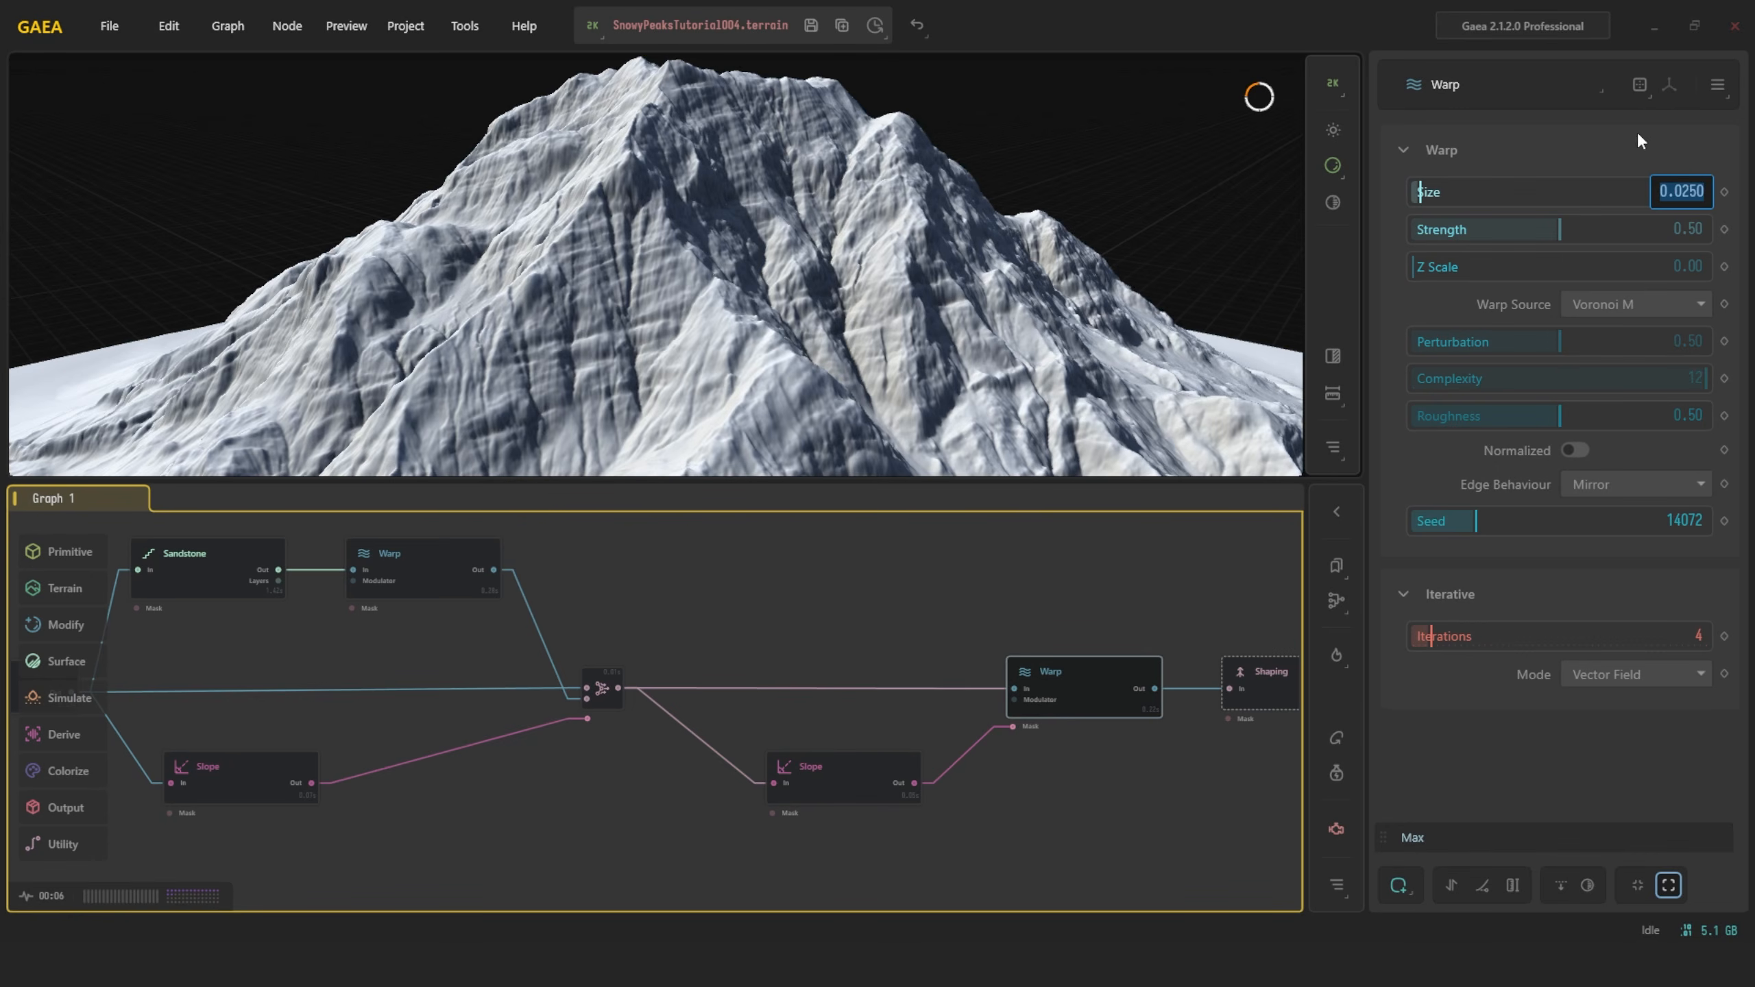
left_click(1628, 151)
left_click(1437, 151)
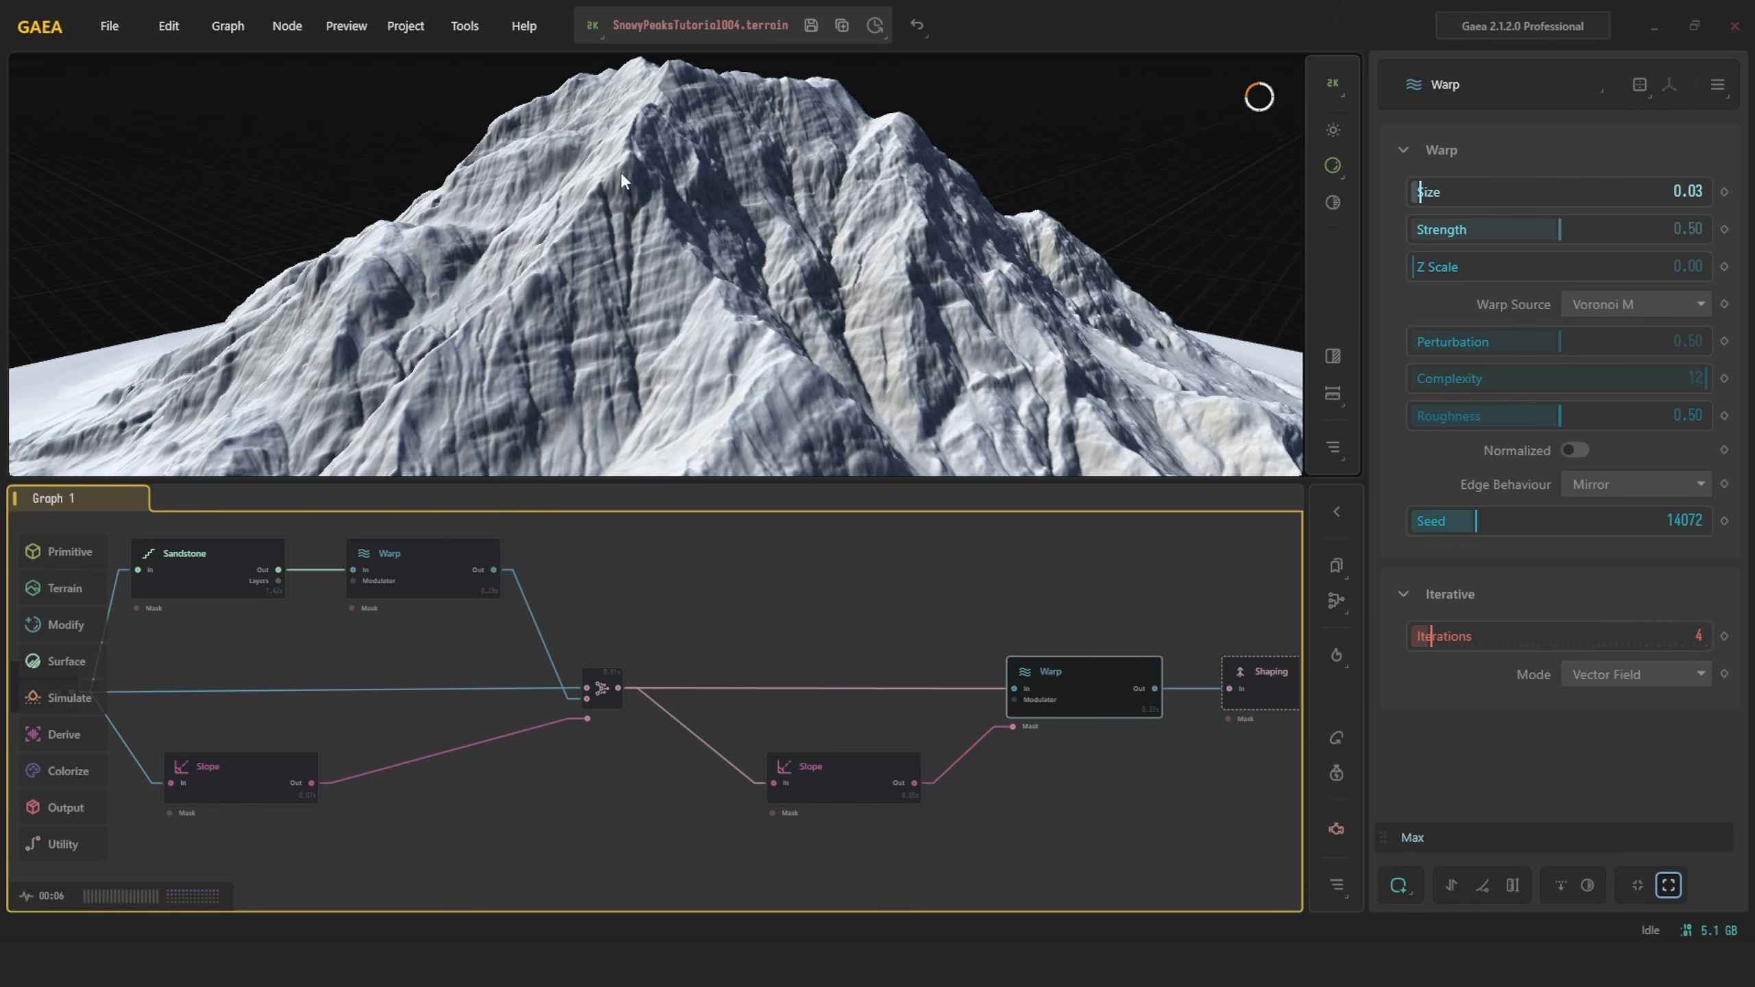
Compare the Combine node's output with the second Warp node's output on the mountain
left_click(602, 687)
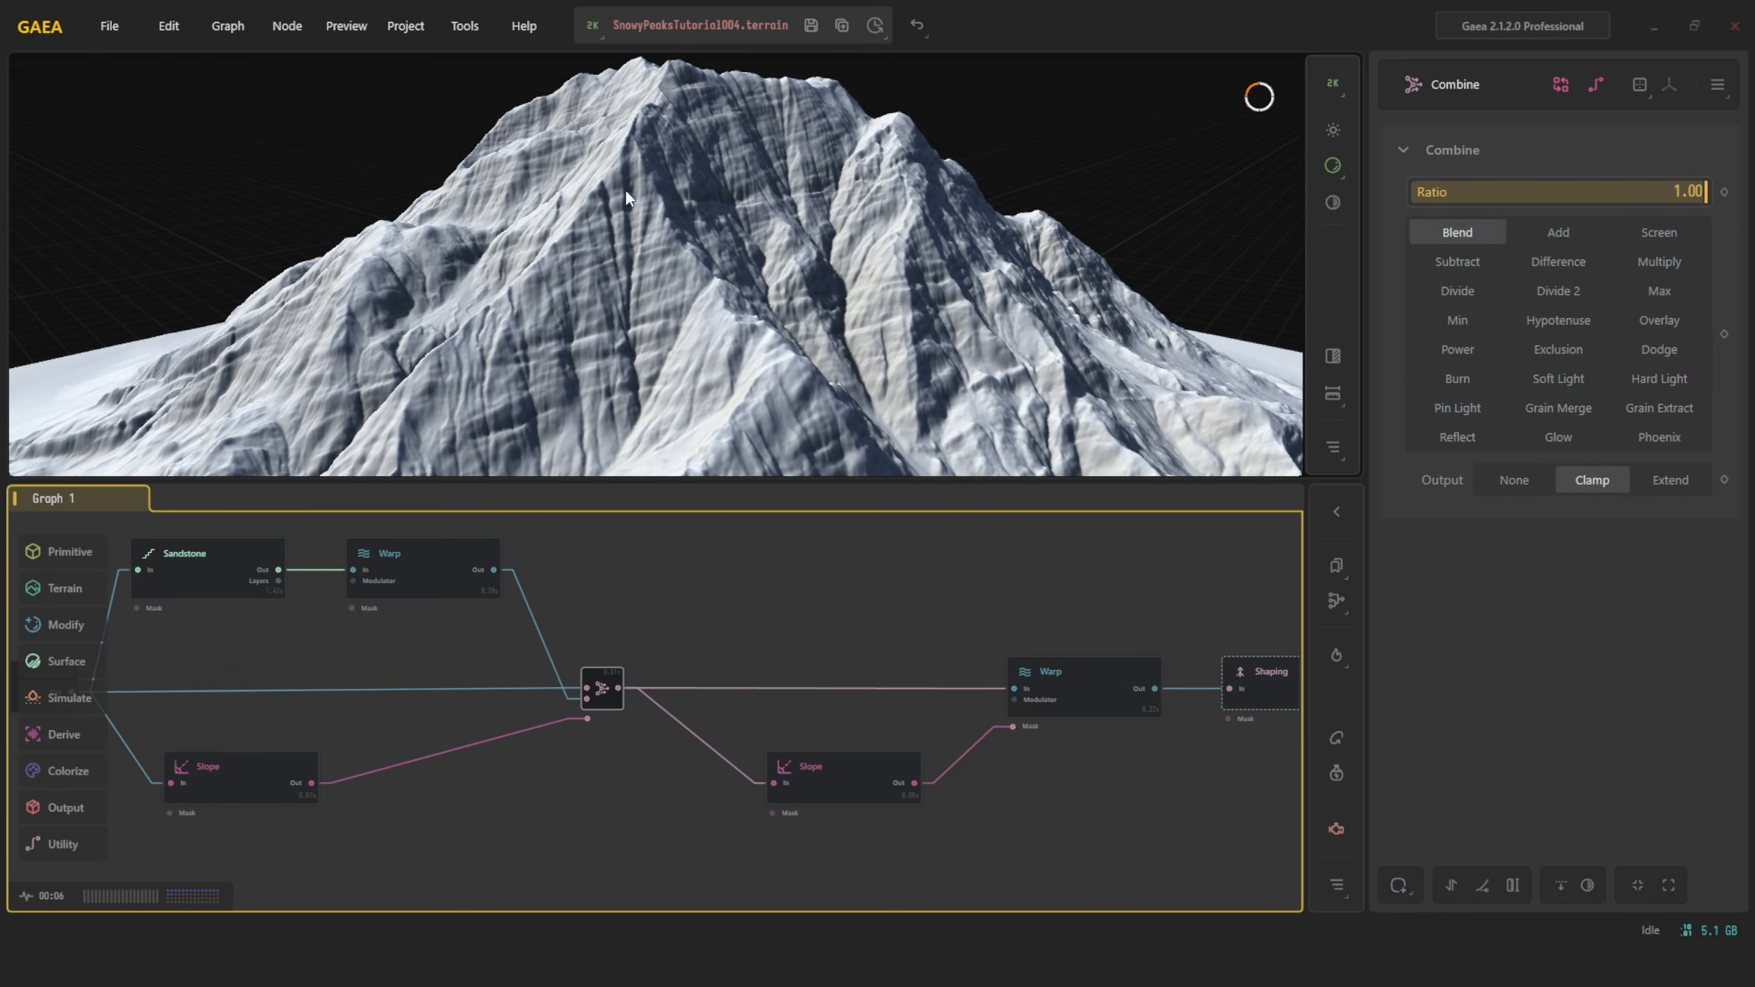
left_click(1094, 684)
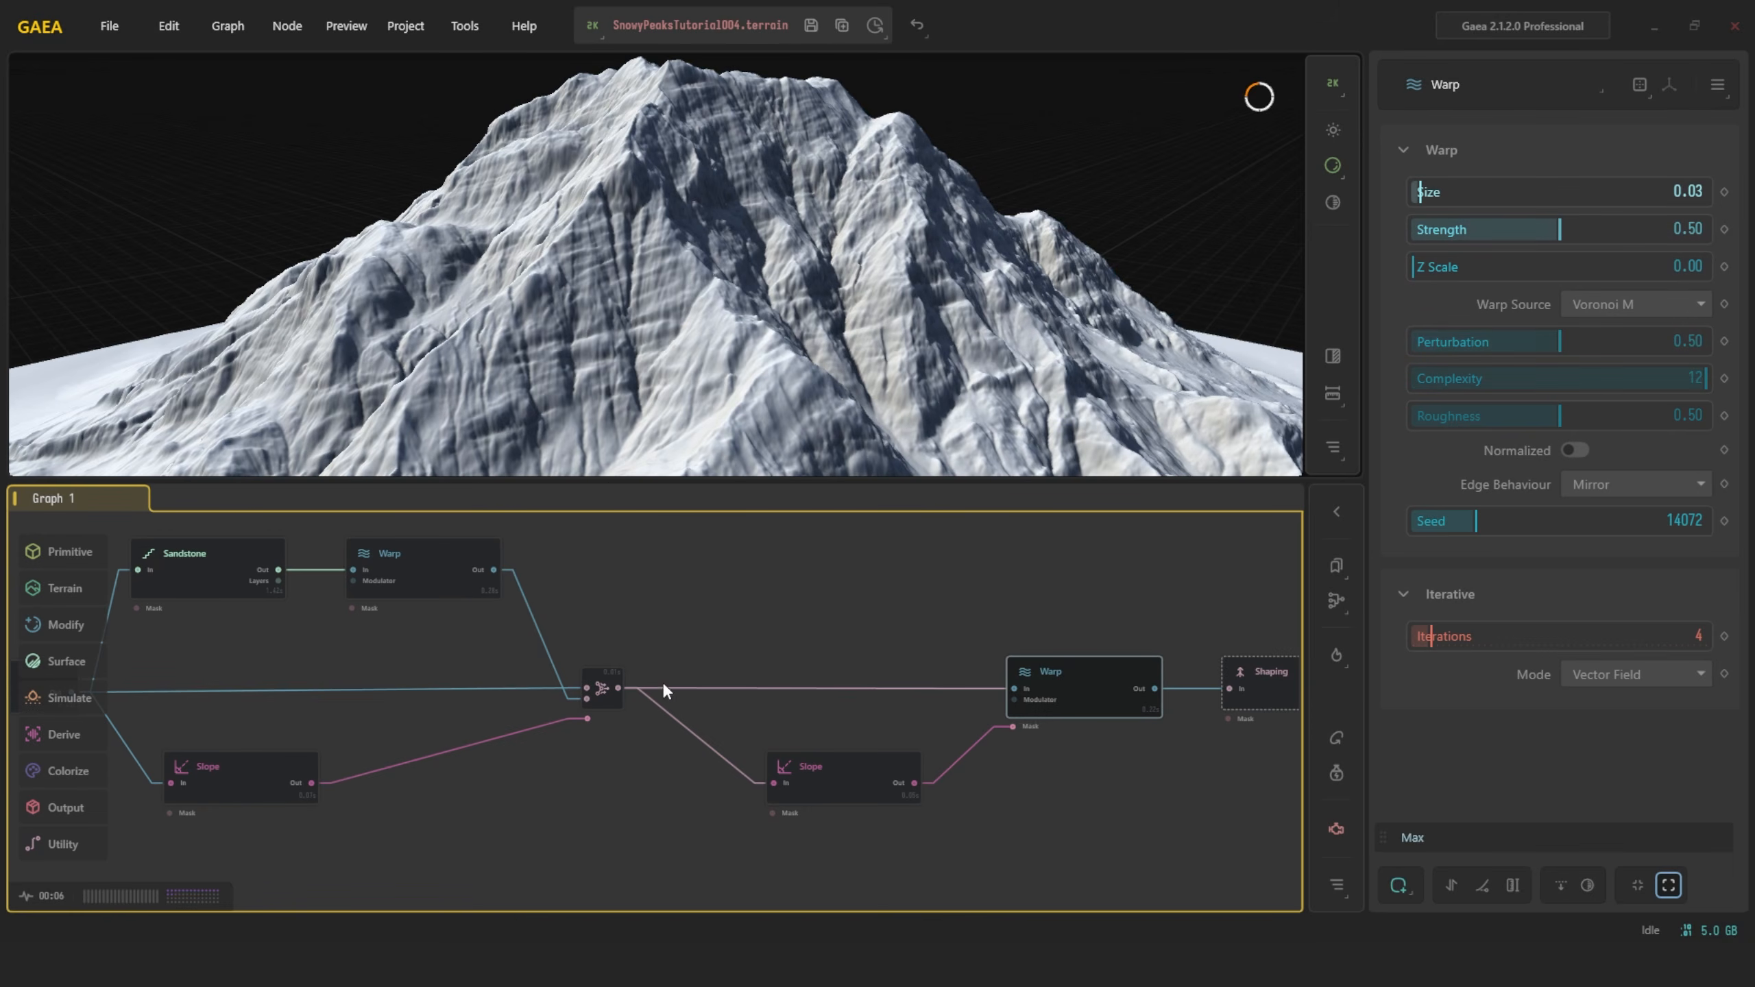
left_click(609, 688)
left_click(1073, 691)
Inspect the second Warp node's distortion of the rock layers around the mountain, up close and from several angles
scroll(728, 284, "down", 4)
mouse_move(729, 284)
left_mouse_down()
mouse_move(763, 272)
mouse_move(757, 300)
mouse_move(721, 280)
mouse_move(736, 297)
left_mouse_up()
scroll(754, 303, "up", 4)
scroll(722, 280, "up", 2)
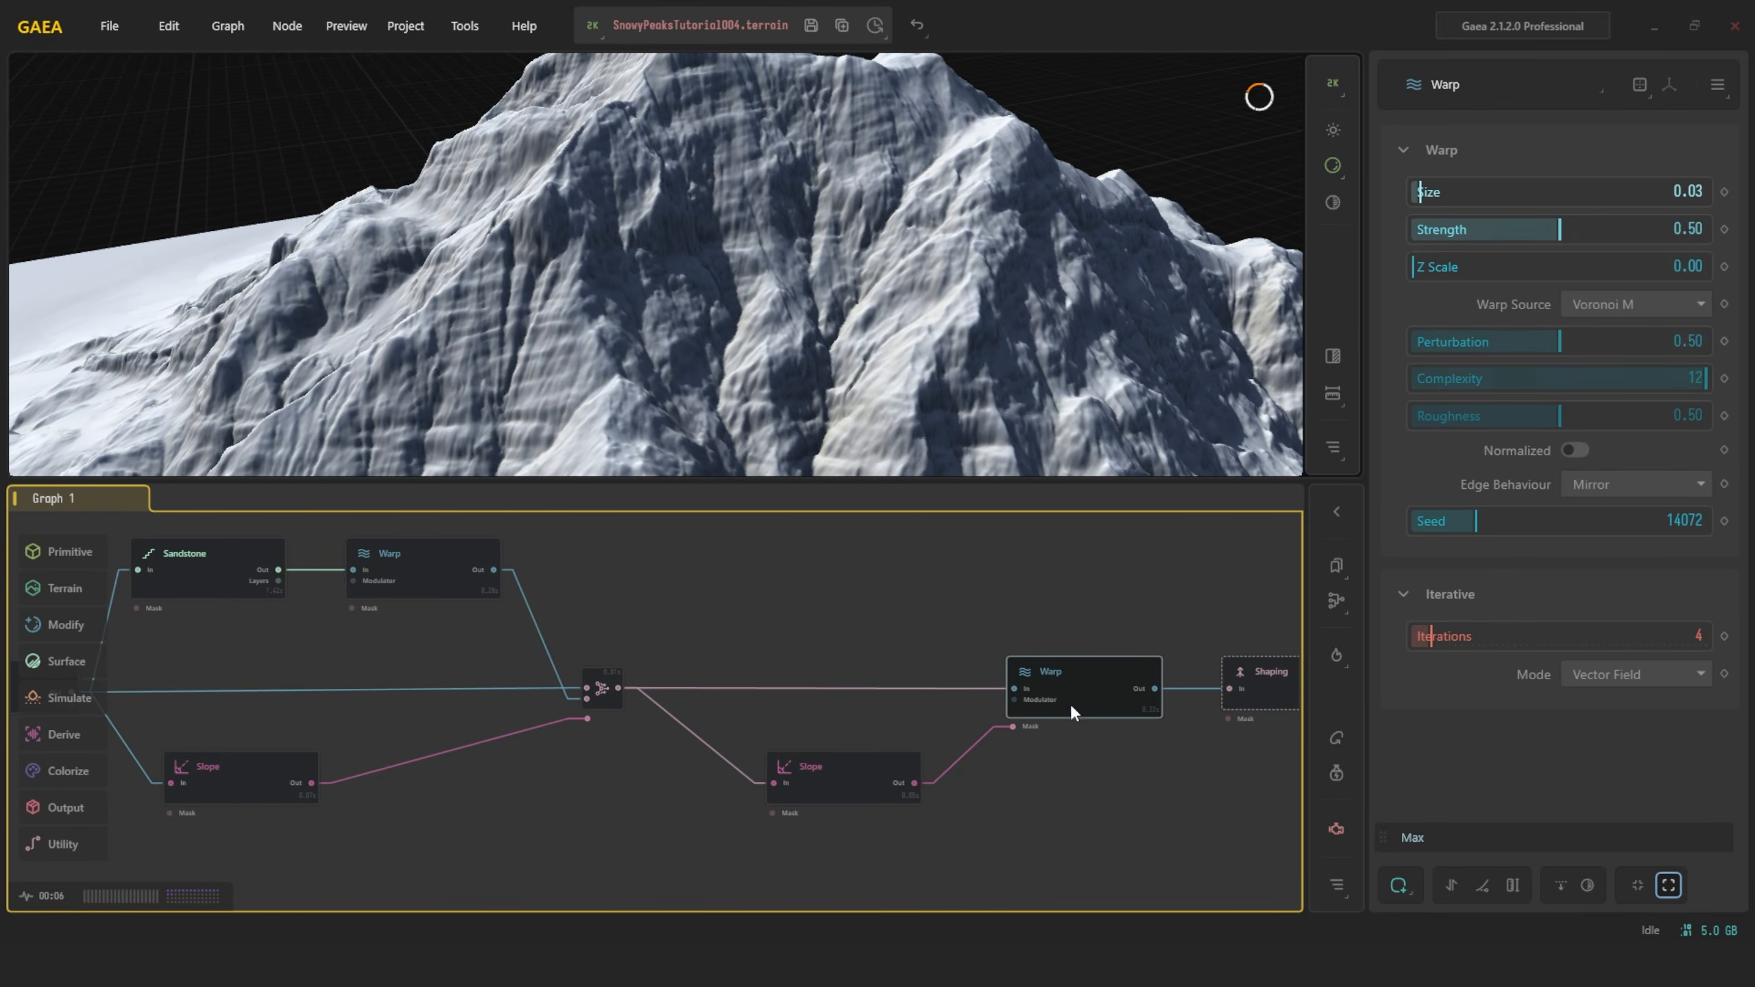
scroll(848, 365, "down", 4)
scroll(880, 377, "up", 4)
mouse_move(847, 365)
left_mouse_down()
mouse_move(881, 376)
mouse_move(857, 383)
left_mouse_up()
scroll(857, 383, "up", 1)
scroll(787, 105, "down", 4)
left_click_drag(765, 179, 751, 175)
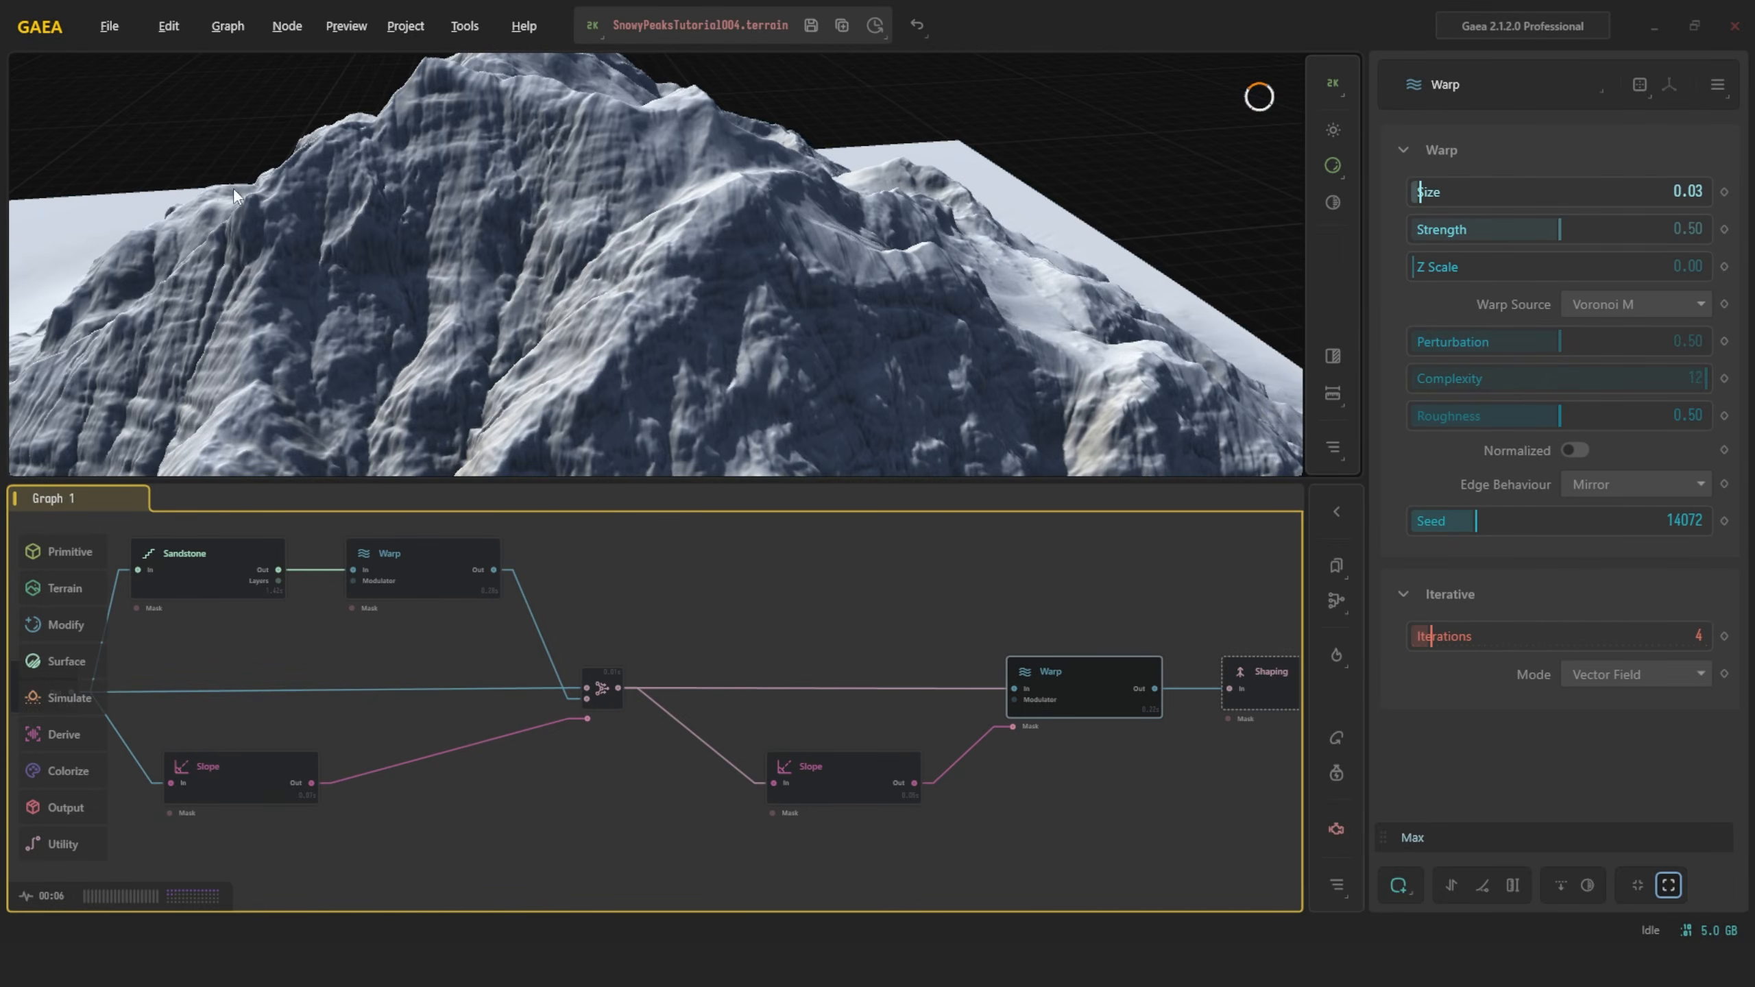
left_click_drag(552, 256, 693, 246)
scroll(748, 280, "up", 4)
scroll(749, 280, "down", 4)
scroll(693, 247, "up", 3)
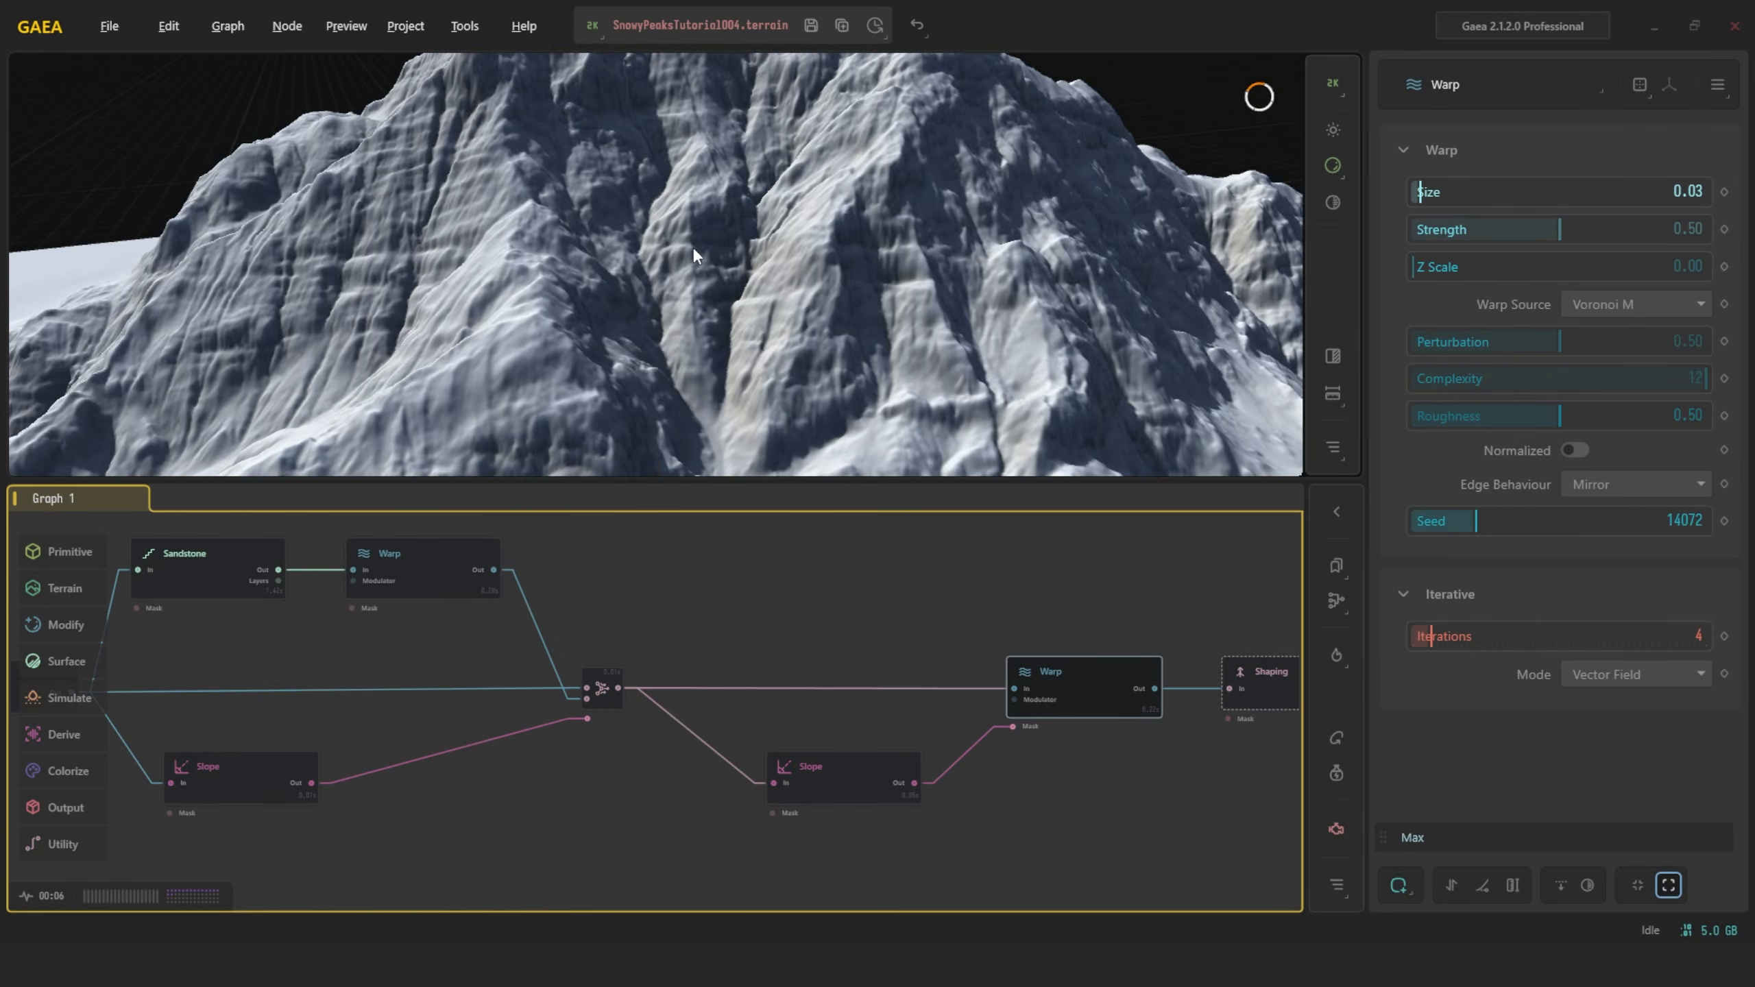
scroll(693, 245, "down", 2)
Compare the terrain before and after the second Warp node in a close view of the ridges
left_click(614, 676)
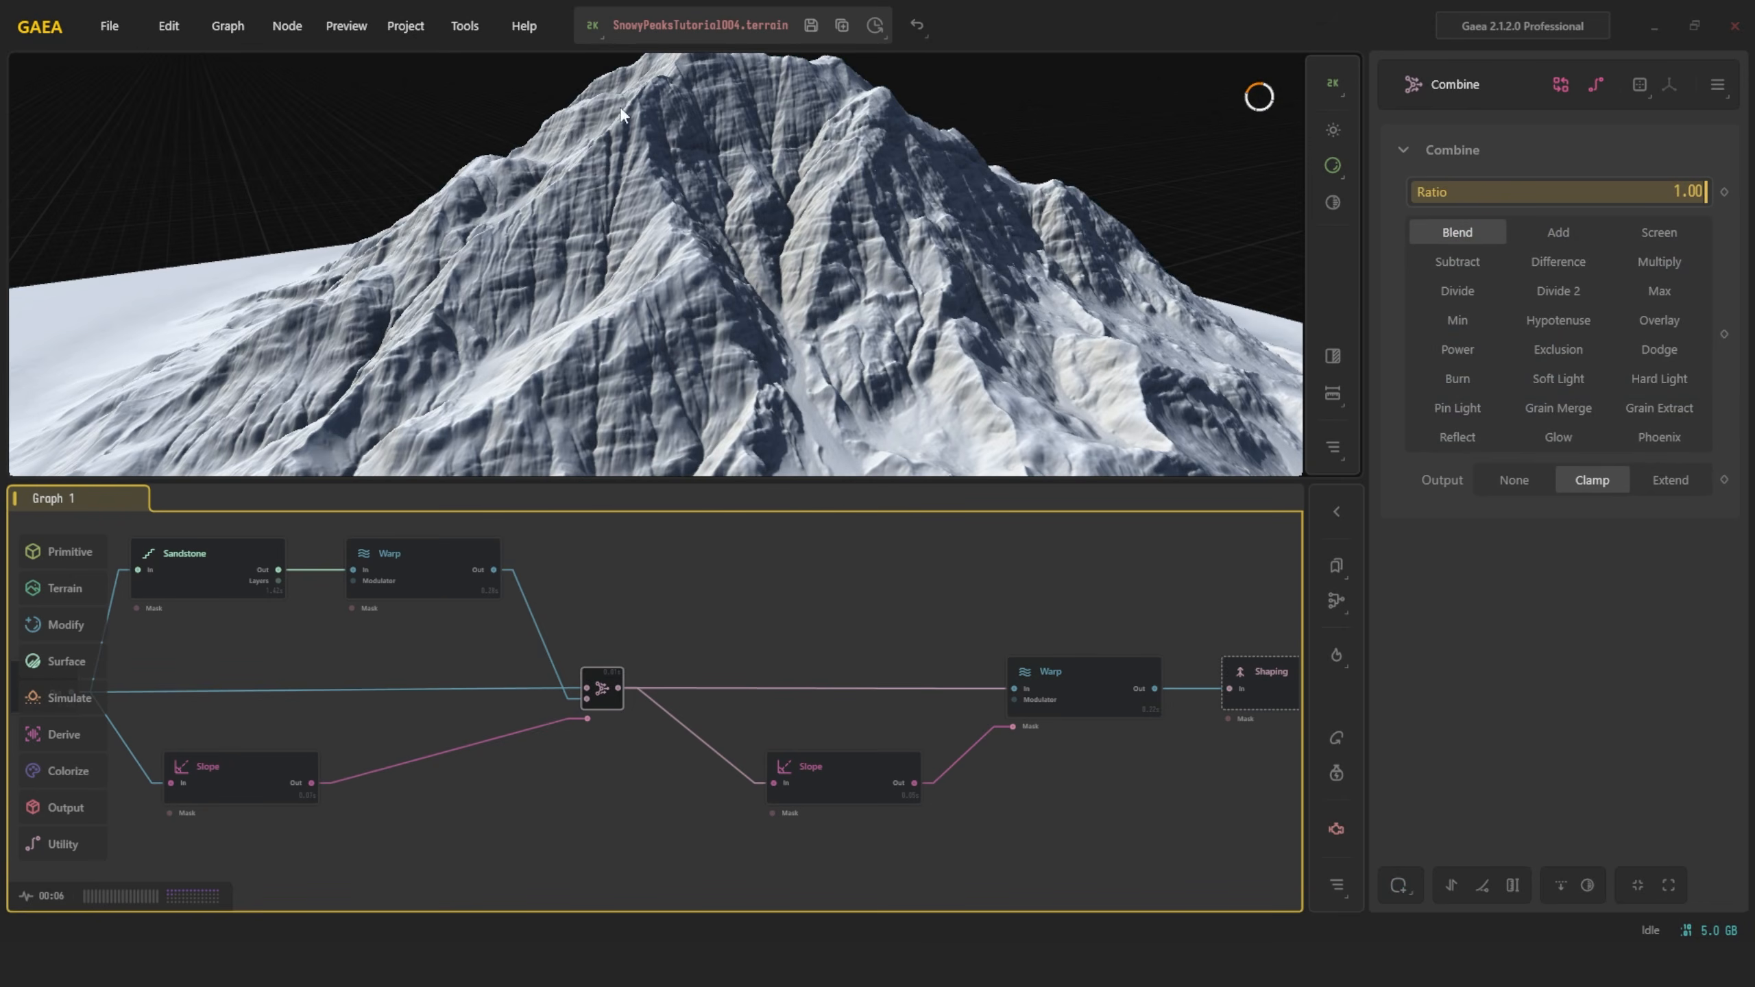
scroll(760, 192, "up", 3)
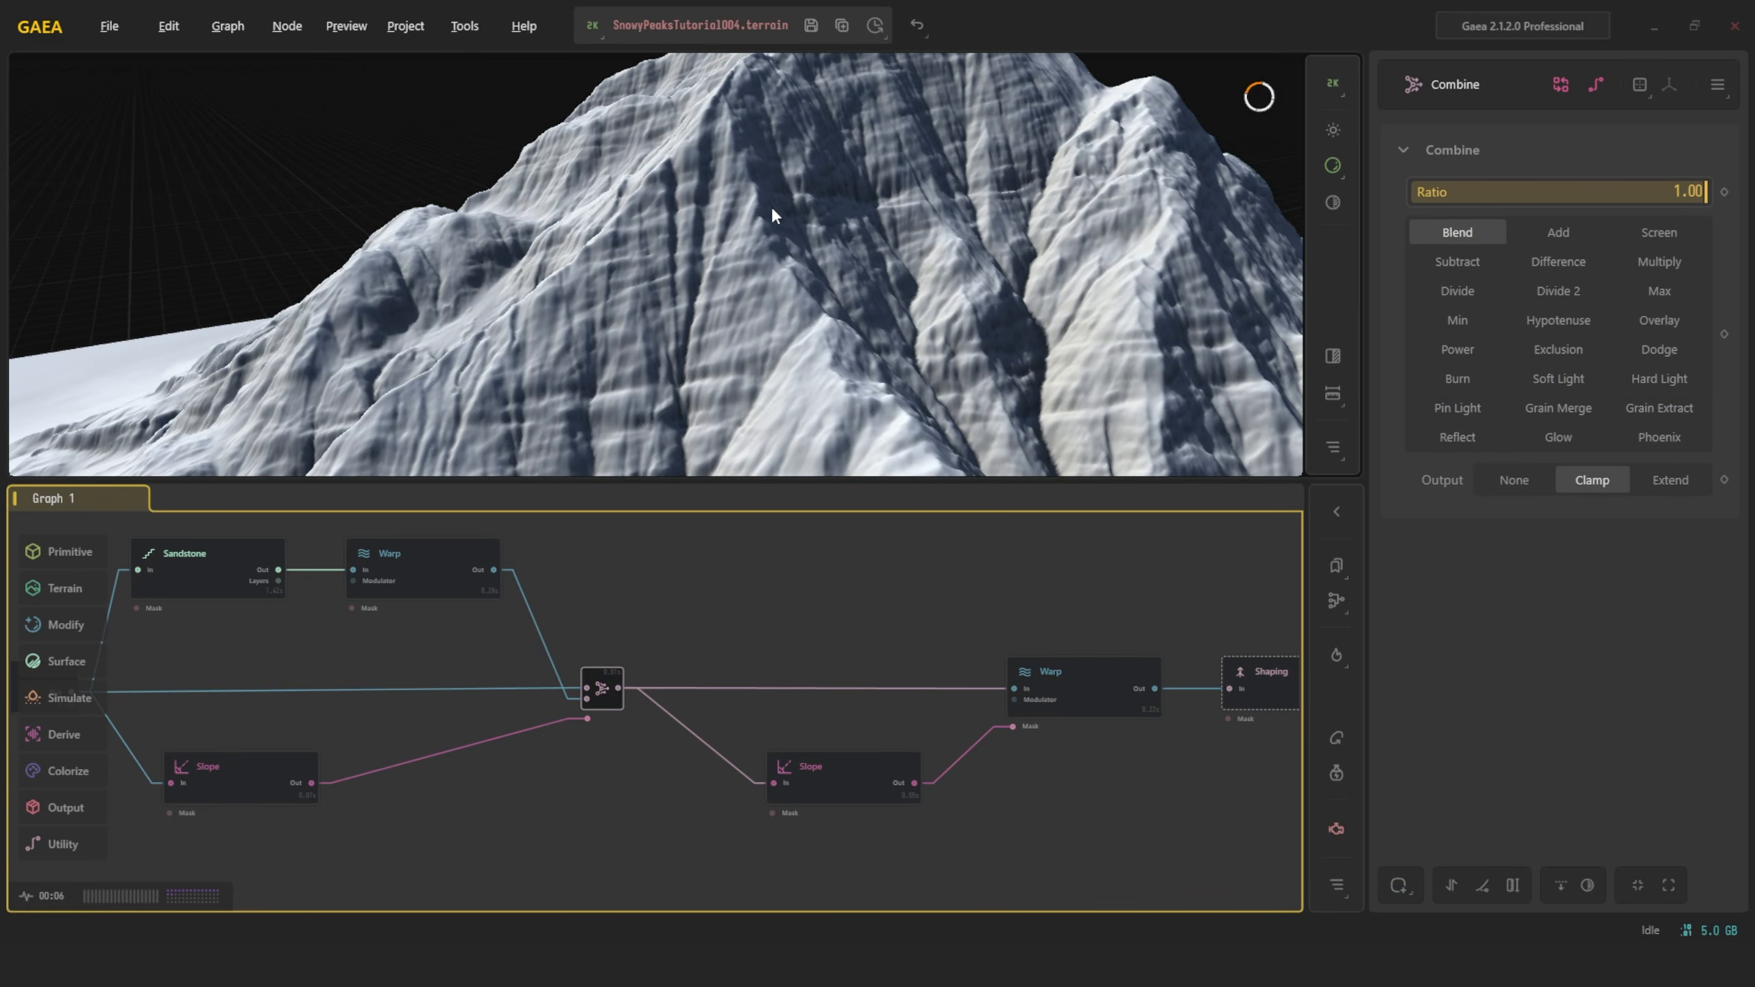
left_click(1061, 672)
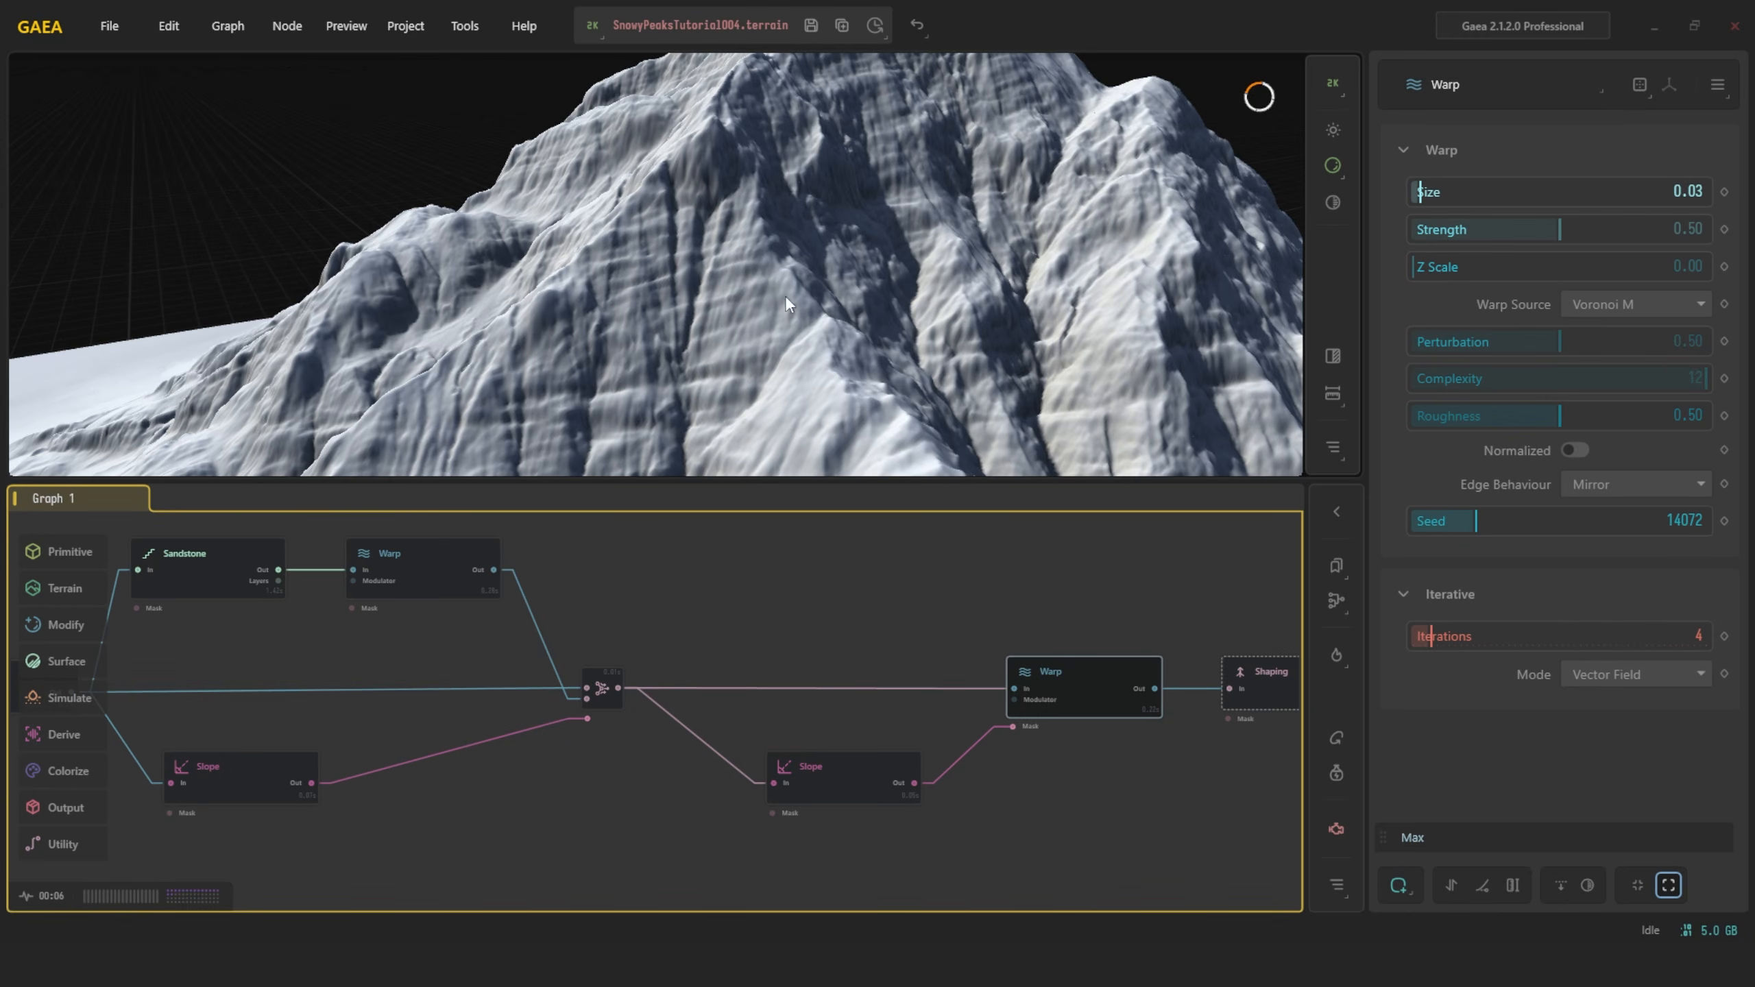
left_click_drag(813, 271, 840, 257)
Preview the Shaping node that follows the second Warp node
left_click_drag(966, 615, 759, 611)
left_click_drag(1006, 700, 696, 721)
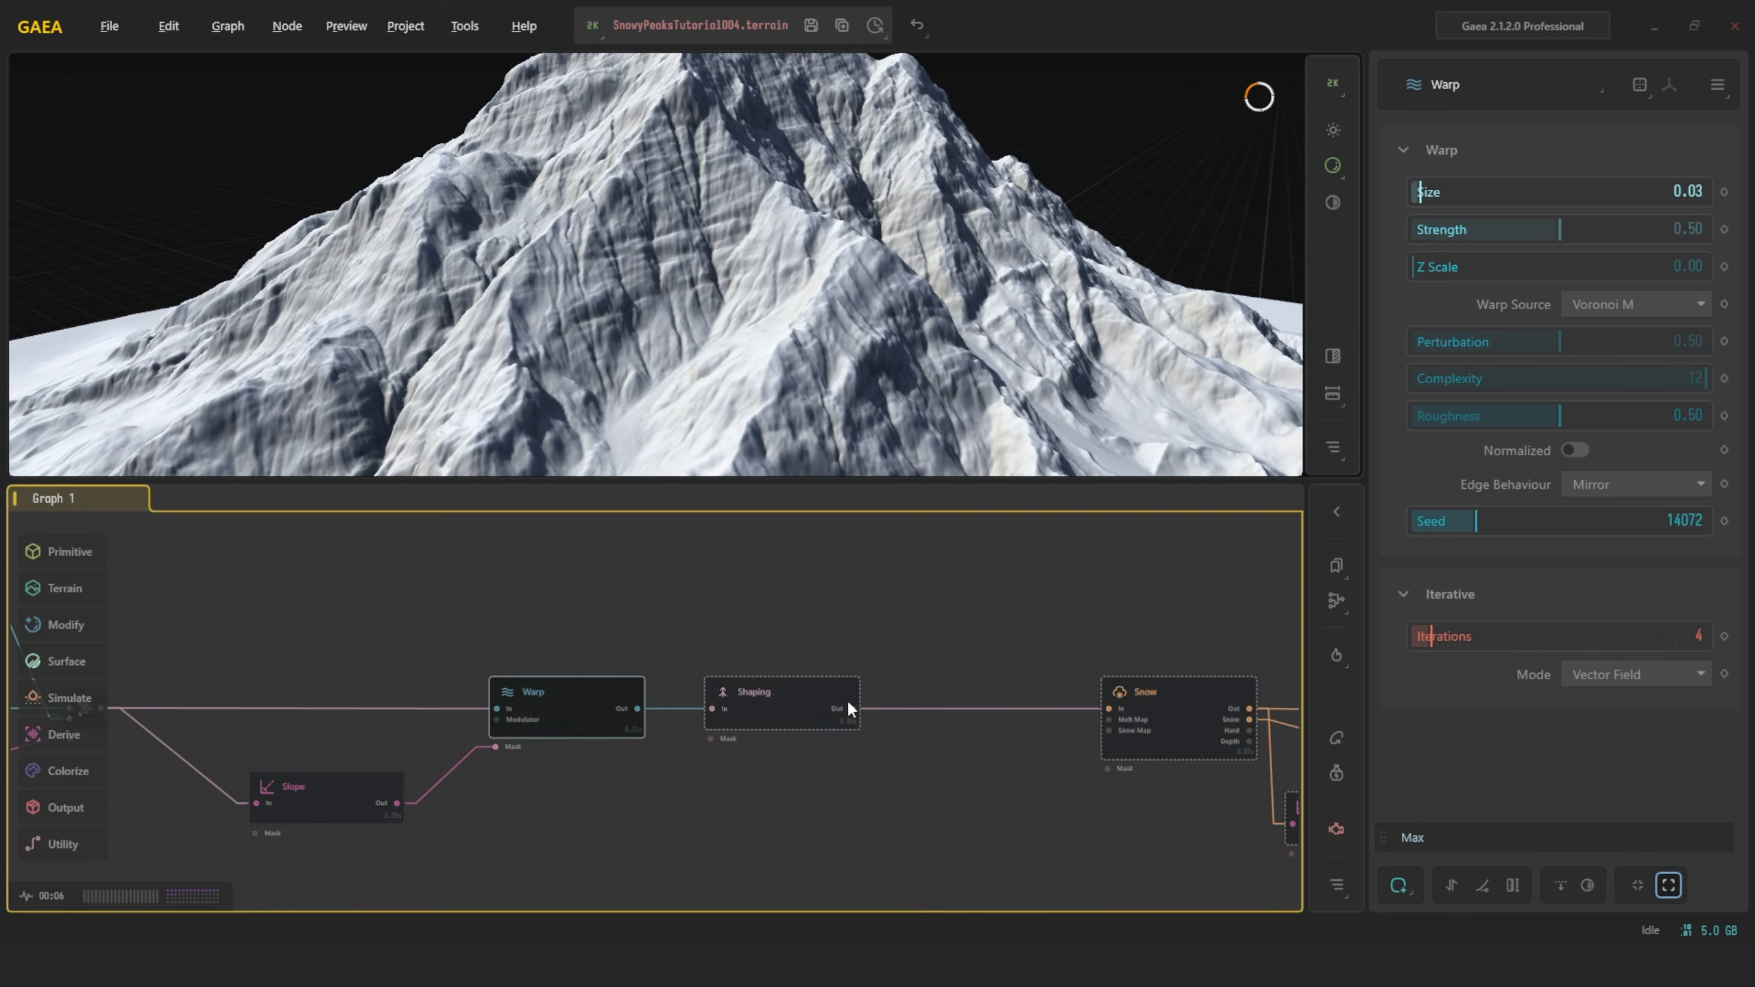
left_click(795, 696)
scroll(795, 697, "up", 3)
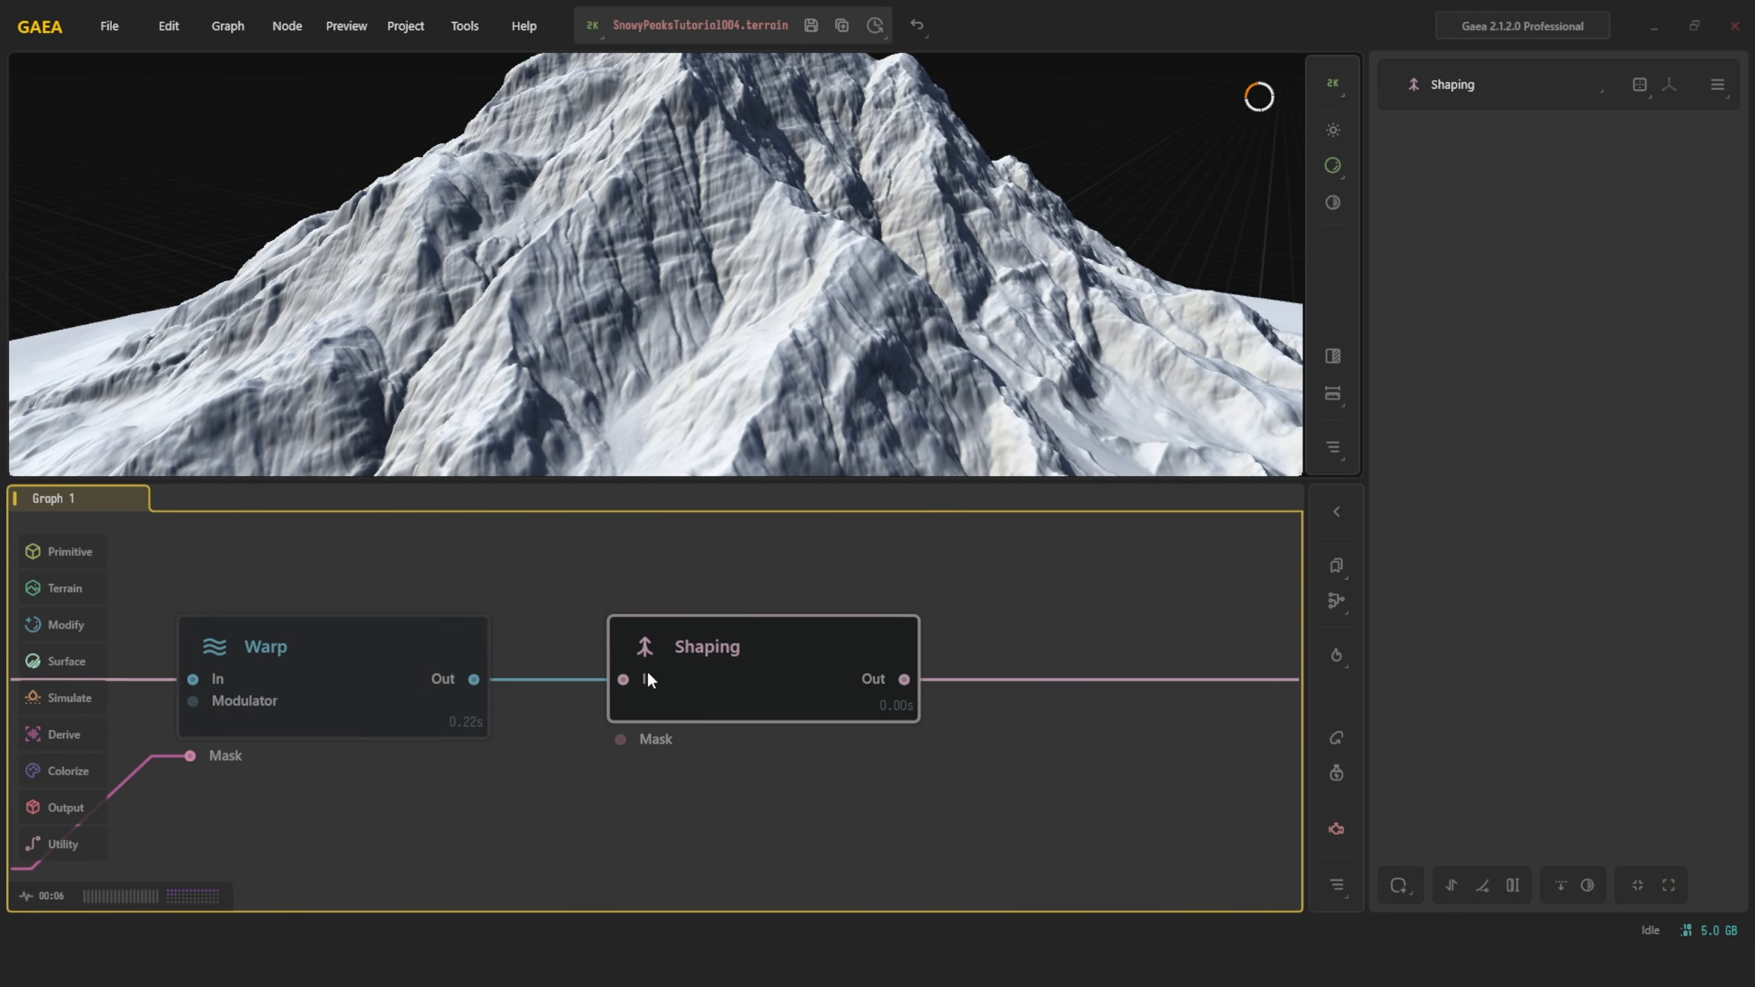
left_click_drag(609, 667, 614, 745)
left_click_drag(480, 758, 715, 592)
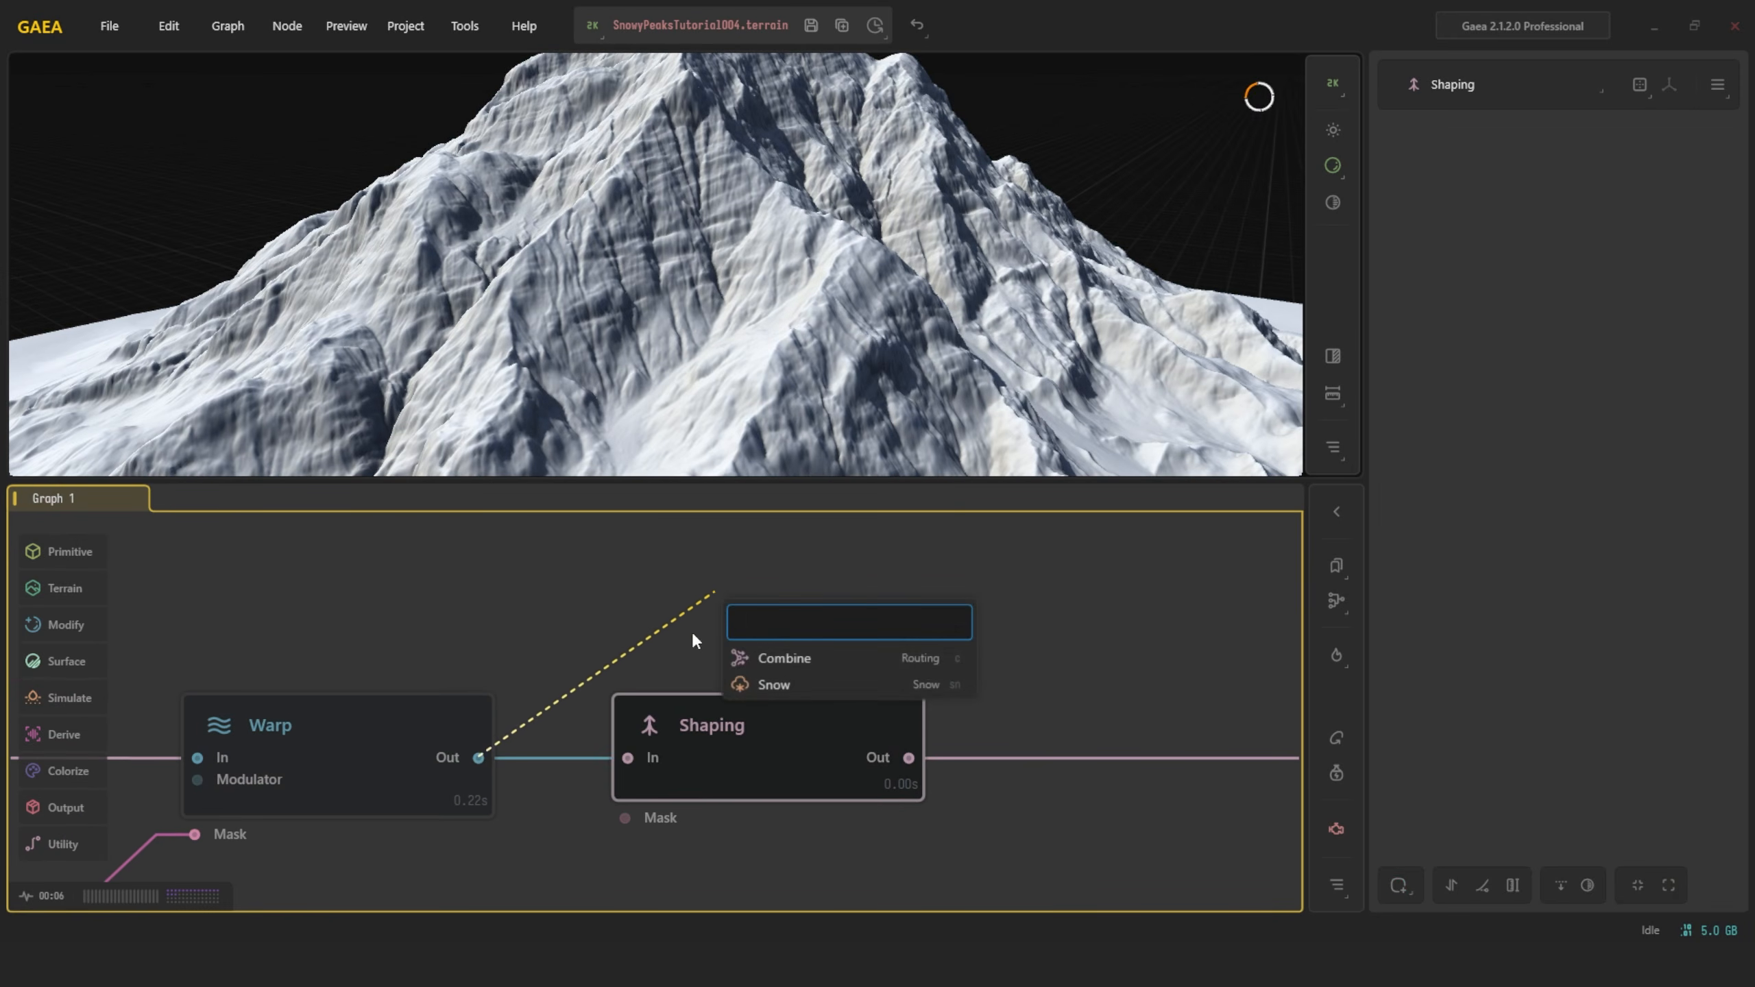
type("ch")
left_click(758, 760)
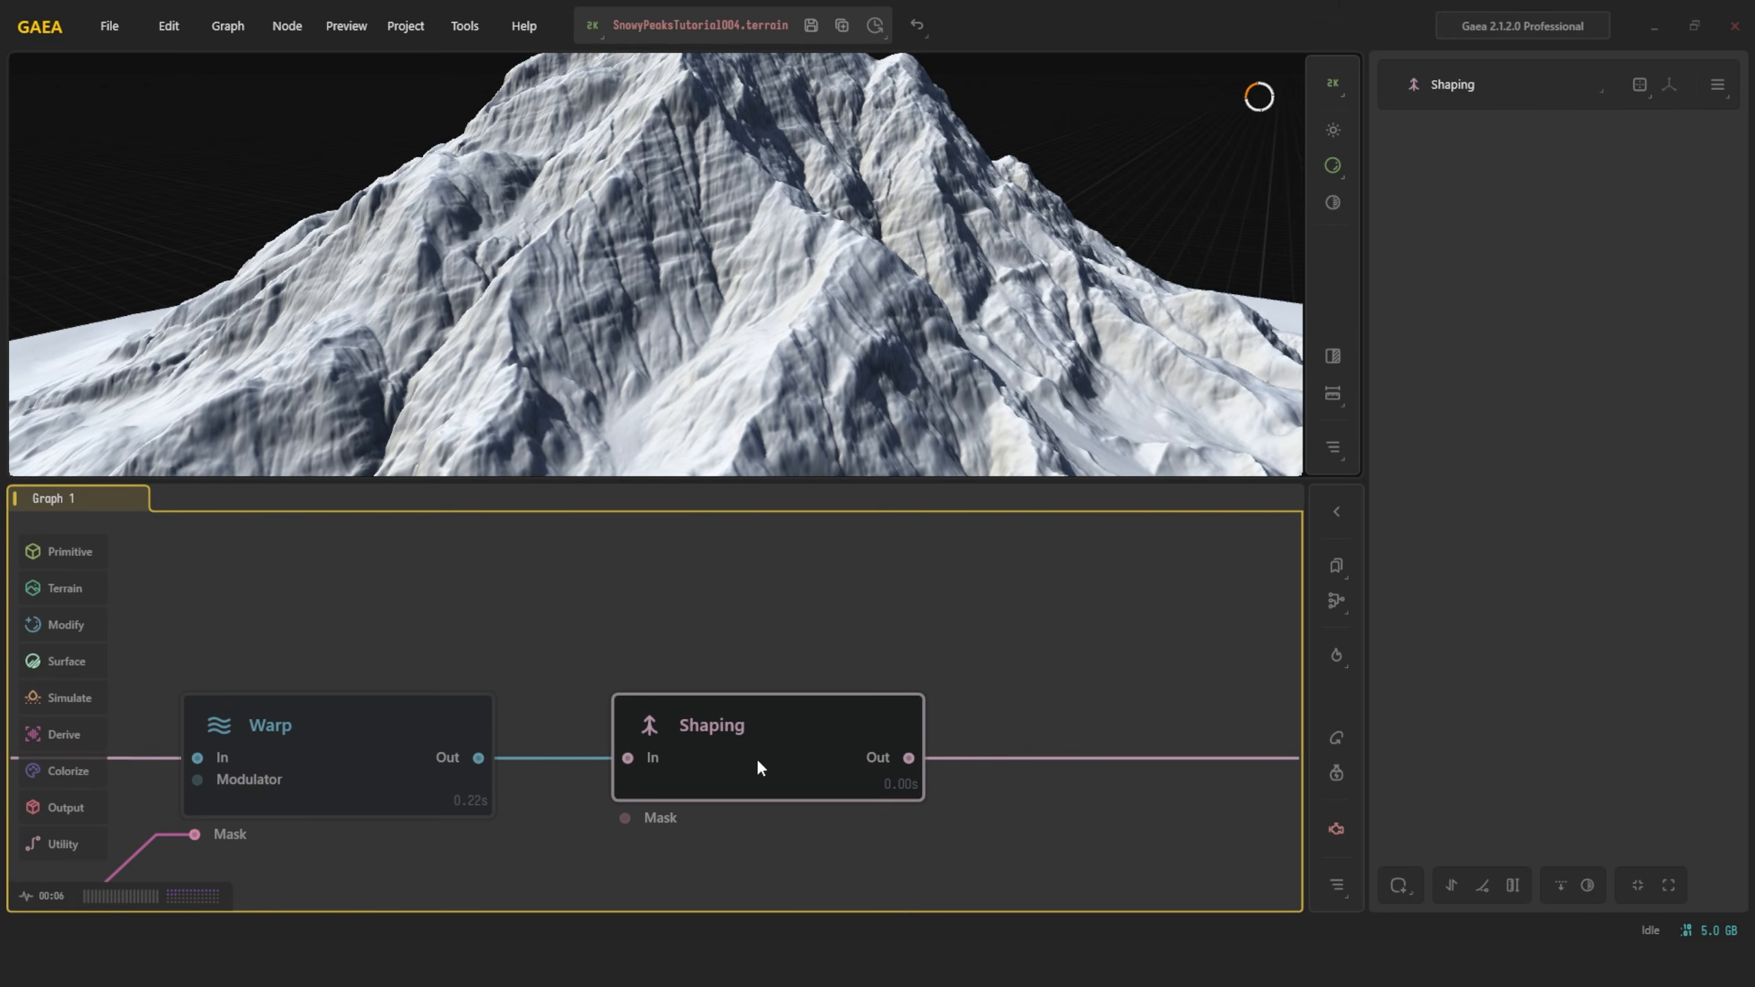
View the second Warp node's Insert chokepoint command, then reselect the Shaping node and survey the whole graph
left_click(447, 758)
right_click(417, 742)
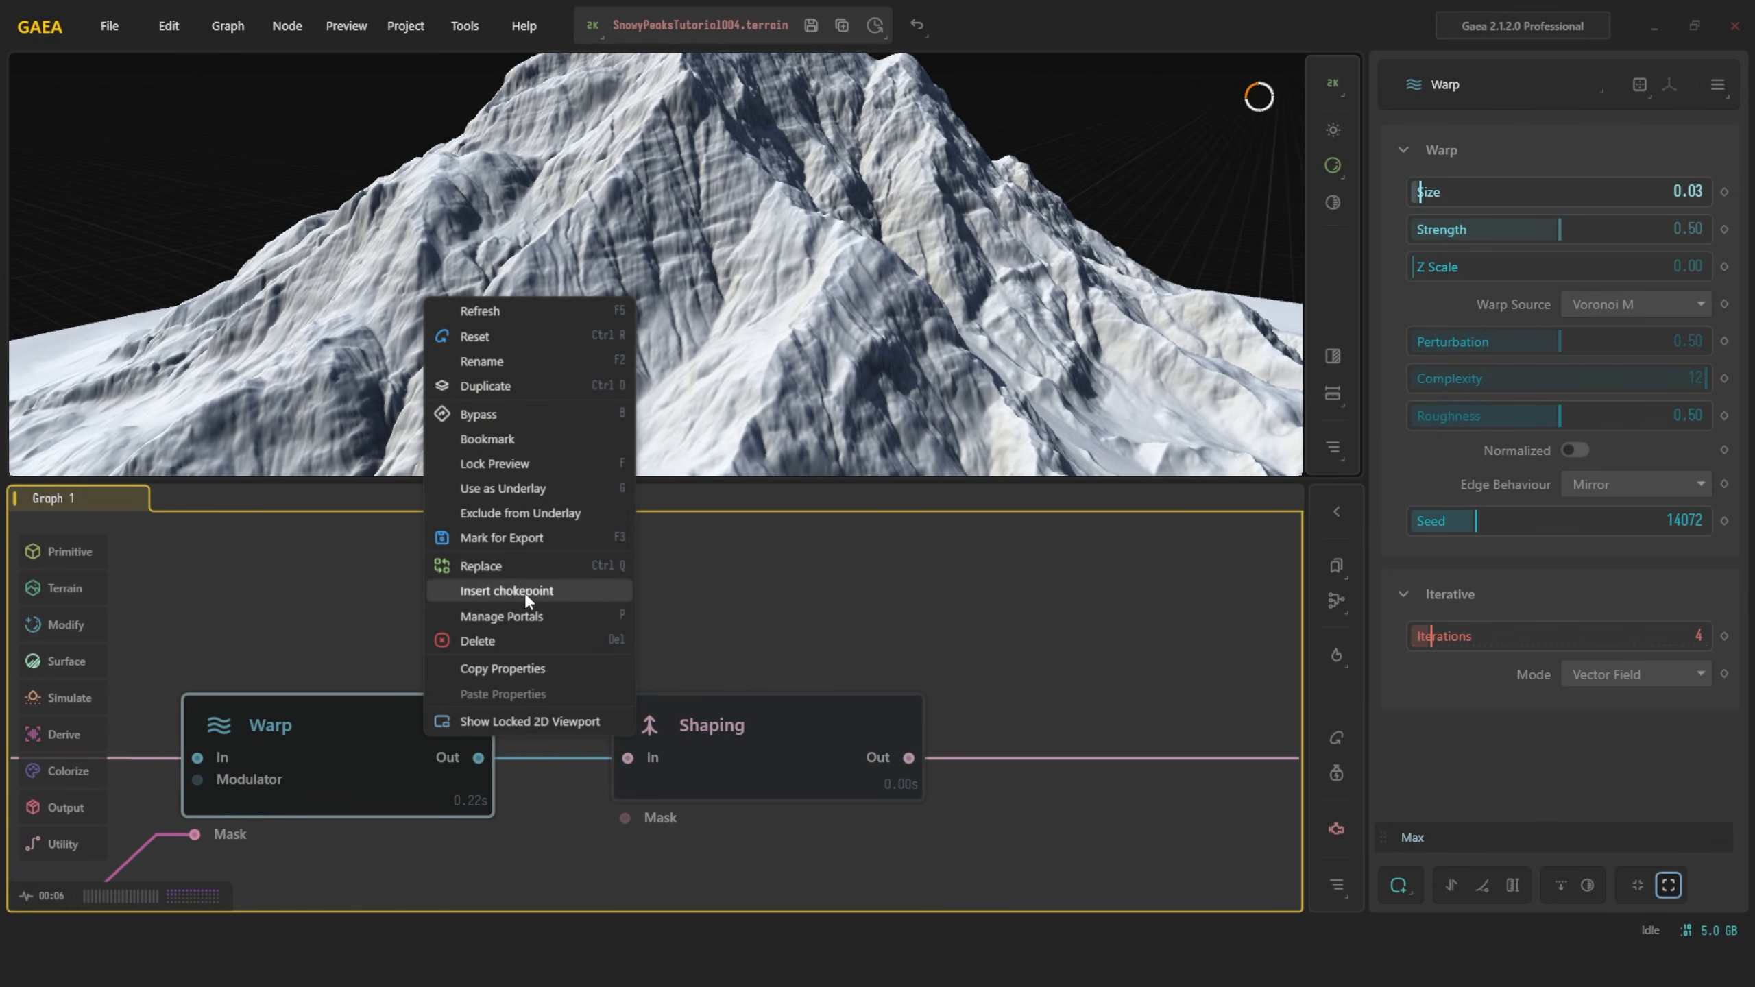
left_click(801, 711)
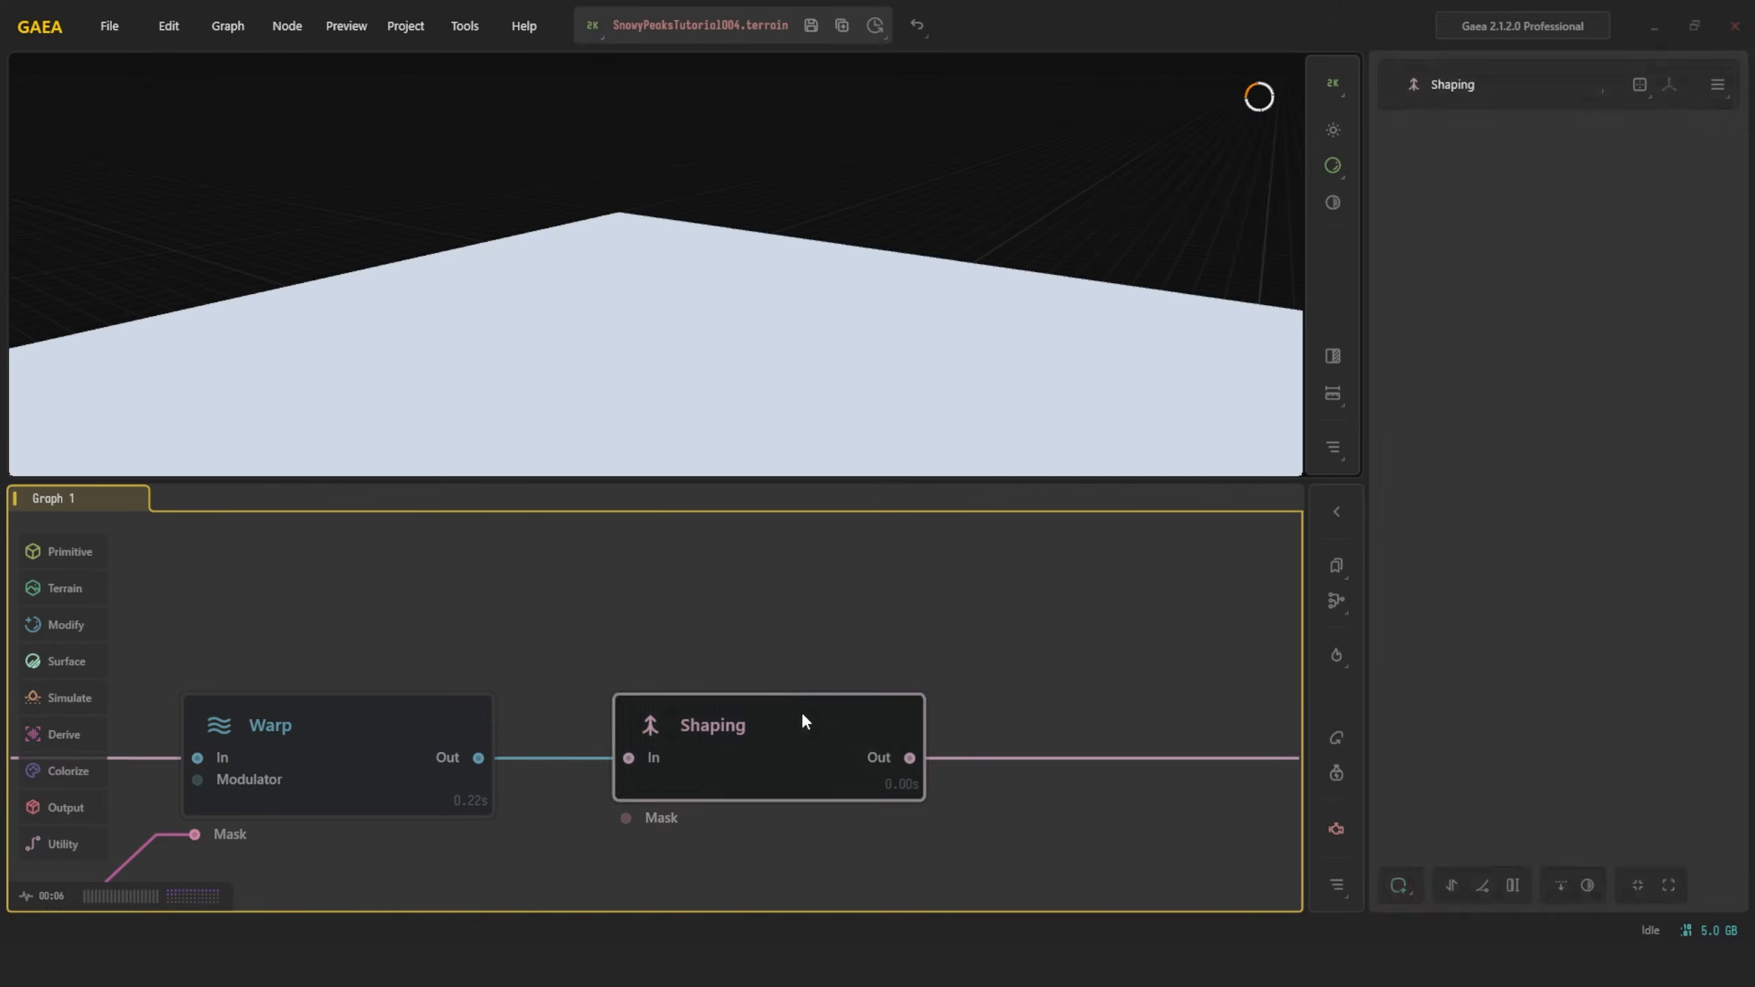
scroll(782, 641, "down", 8)
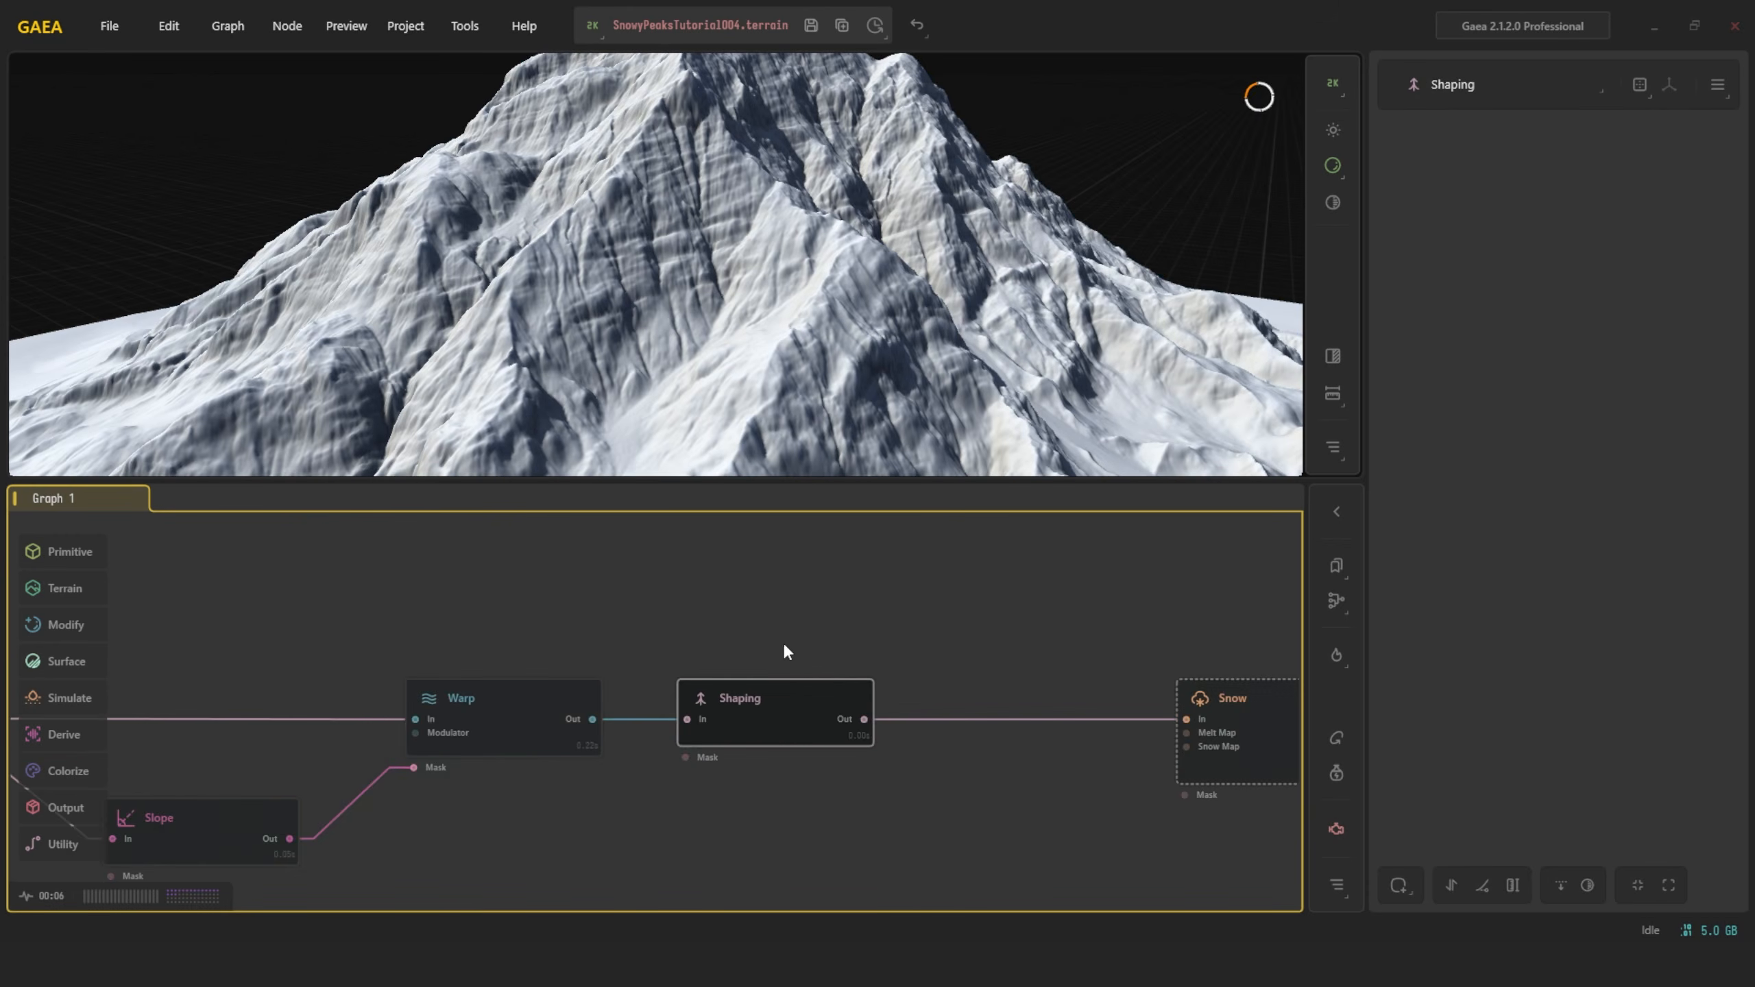
scroll(603, 738, "down", 4)
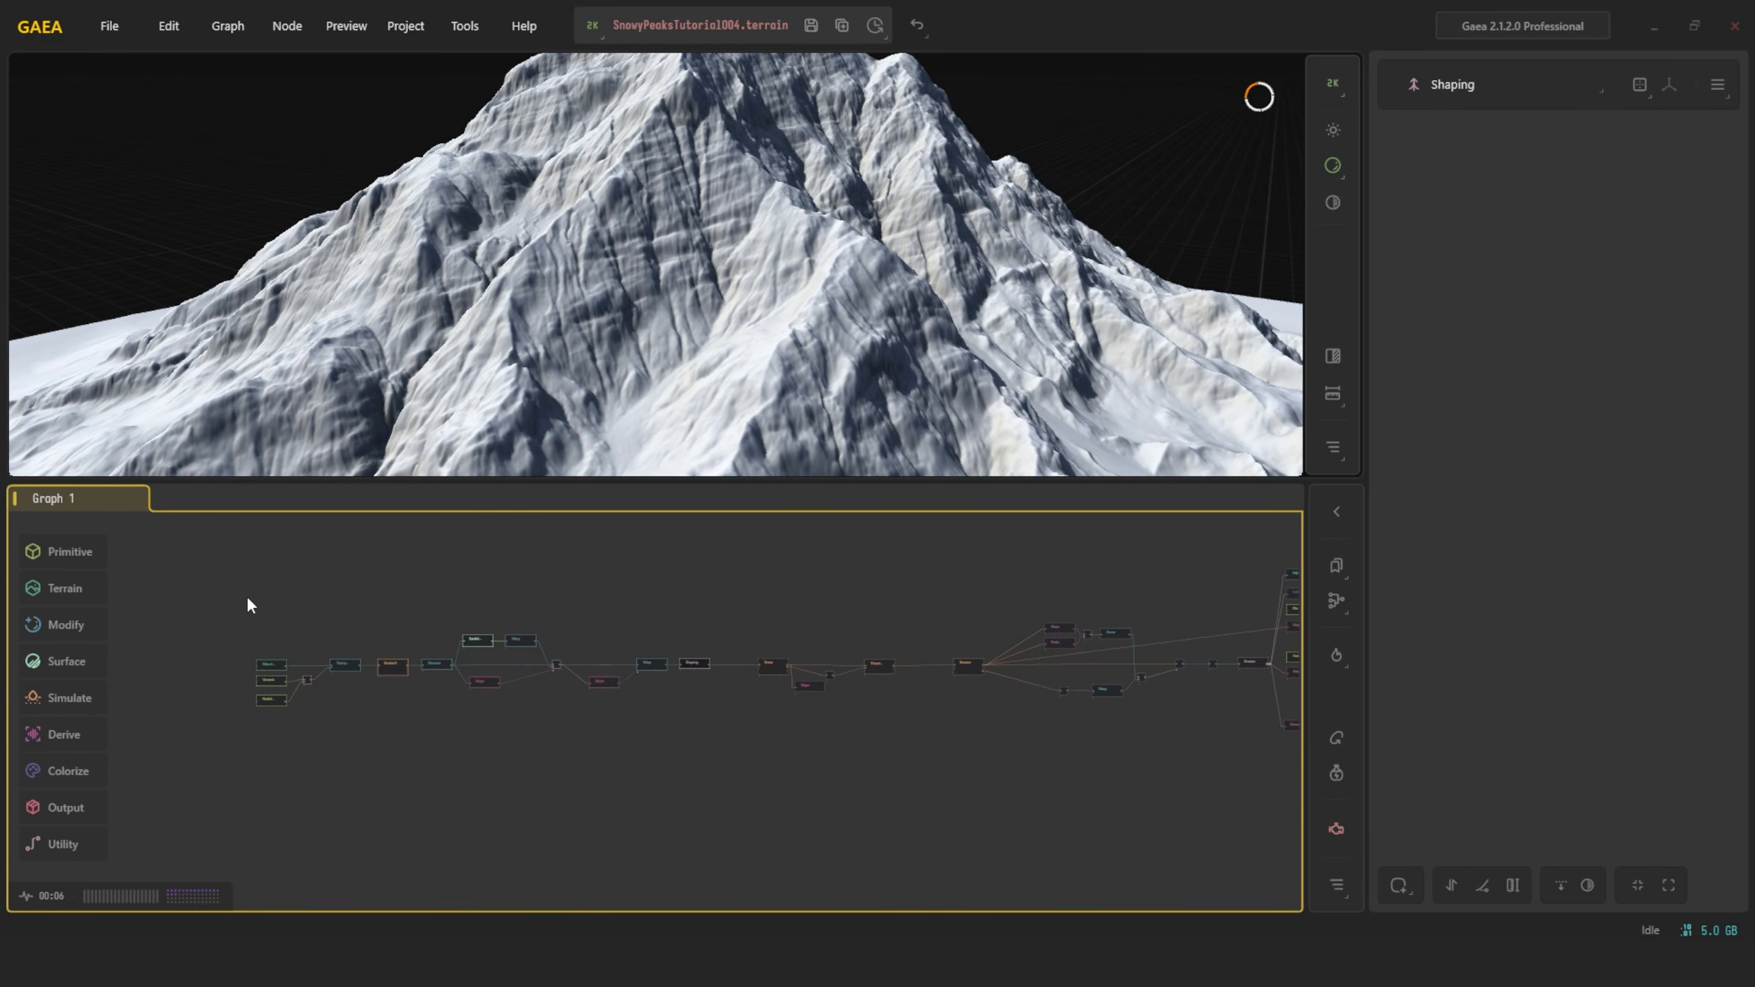
Survey the node graph from the second Warp and Shaping nodes to the output branches and back to the Snow node
middle_click_drag(724, 600, 650, 672)
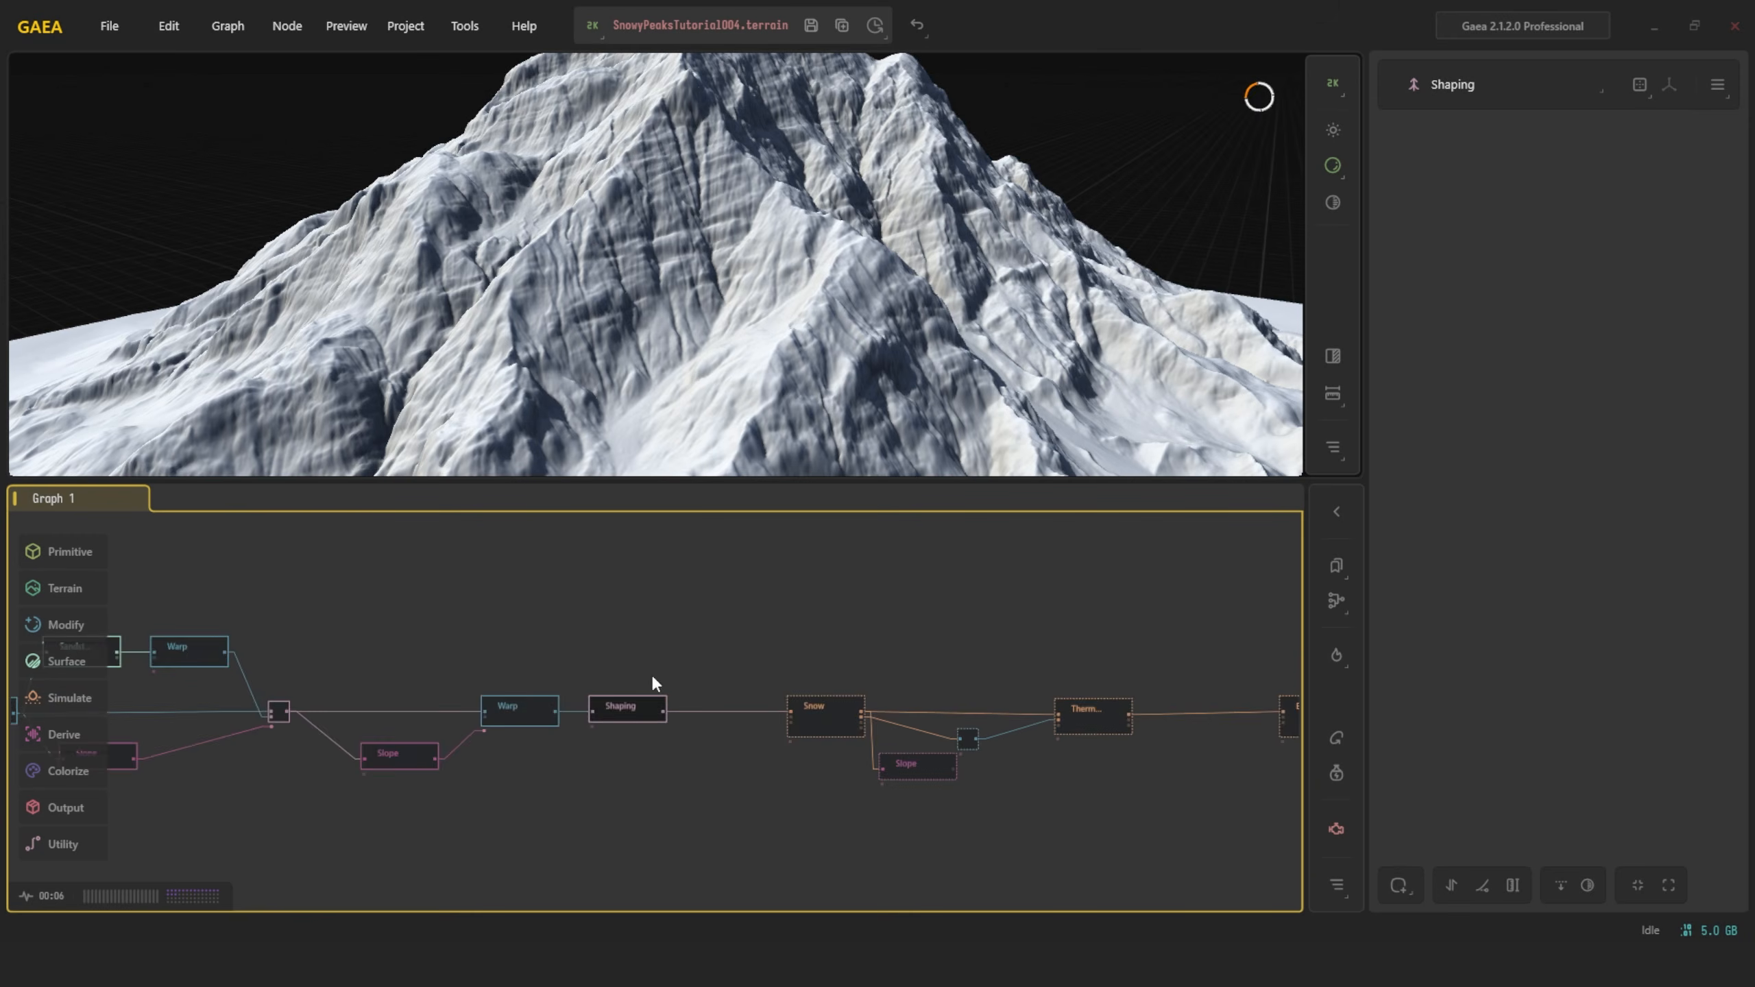
scroll(650, 672, "up", 4)
scroll(820, 707, "down", 5)
middle_click_drag(881, 667, 222, 681)
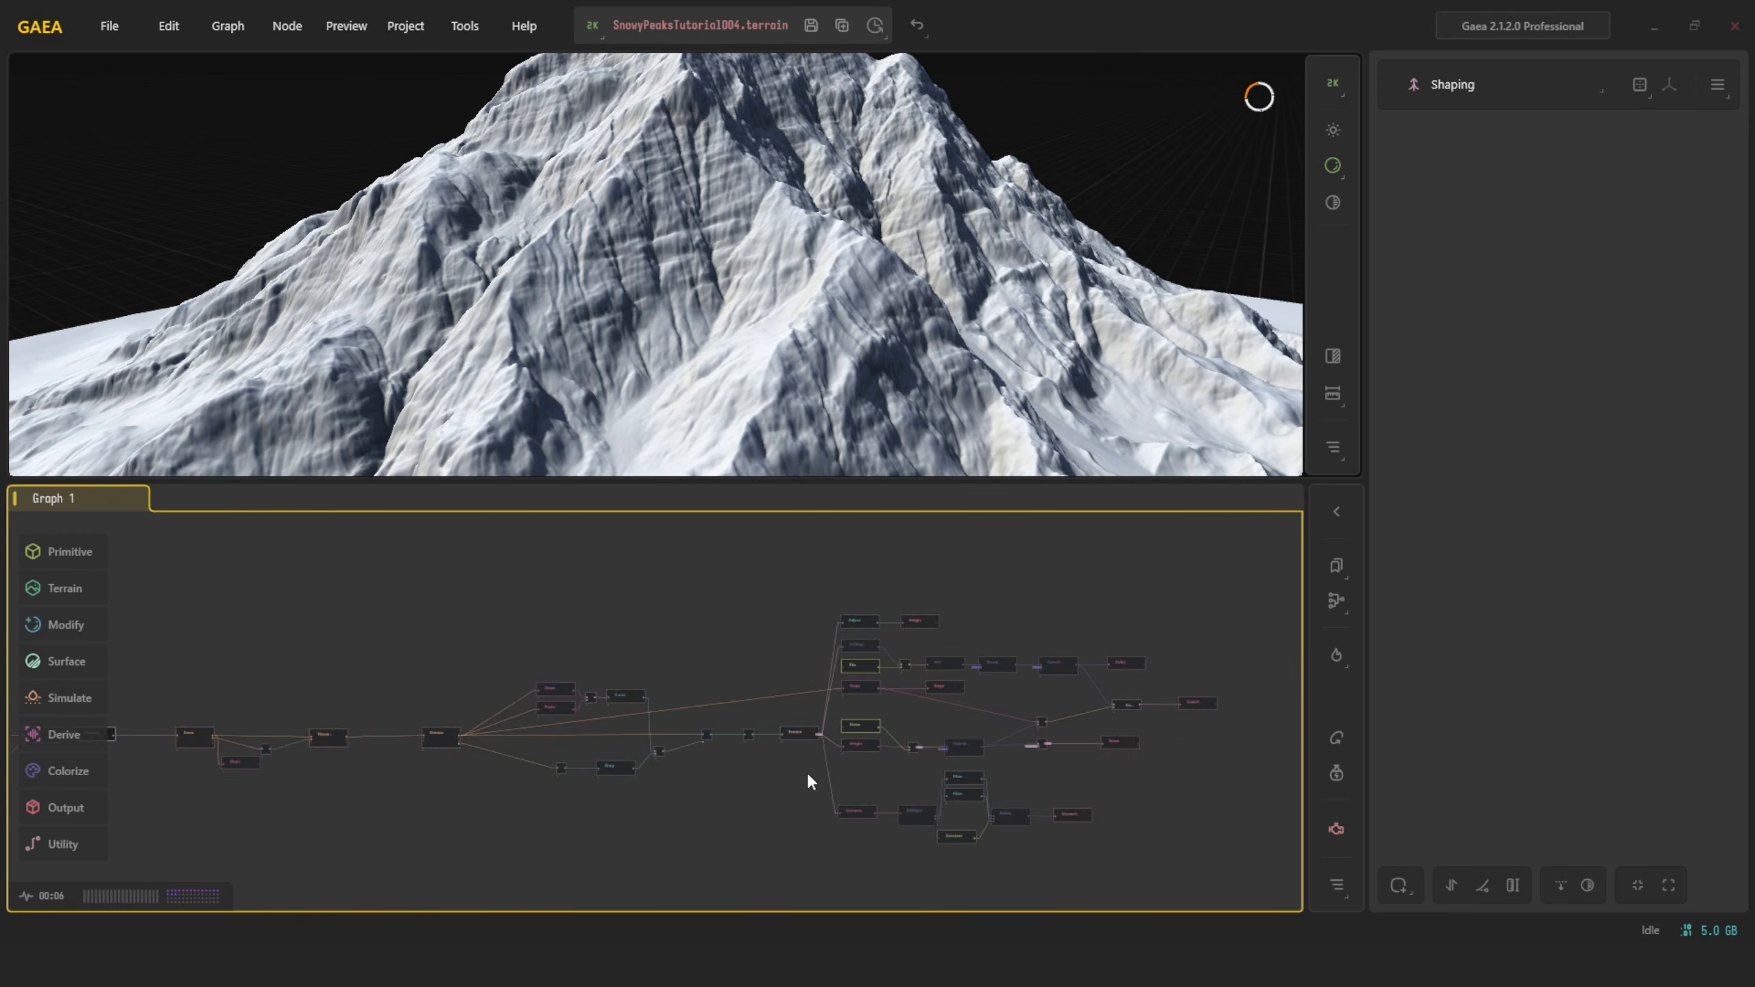
scroll(815, 774, "up", 3)
scroll(841, 705, "down", 3)
middle_click_drag(475, 711, 1128, 664)
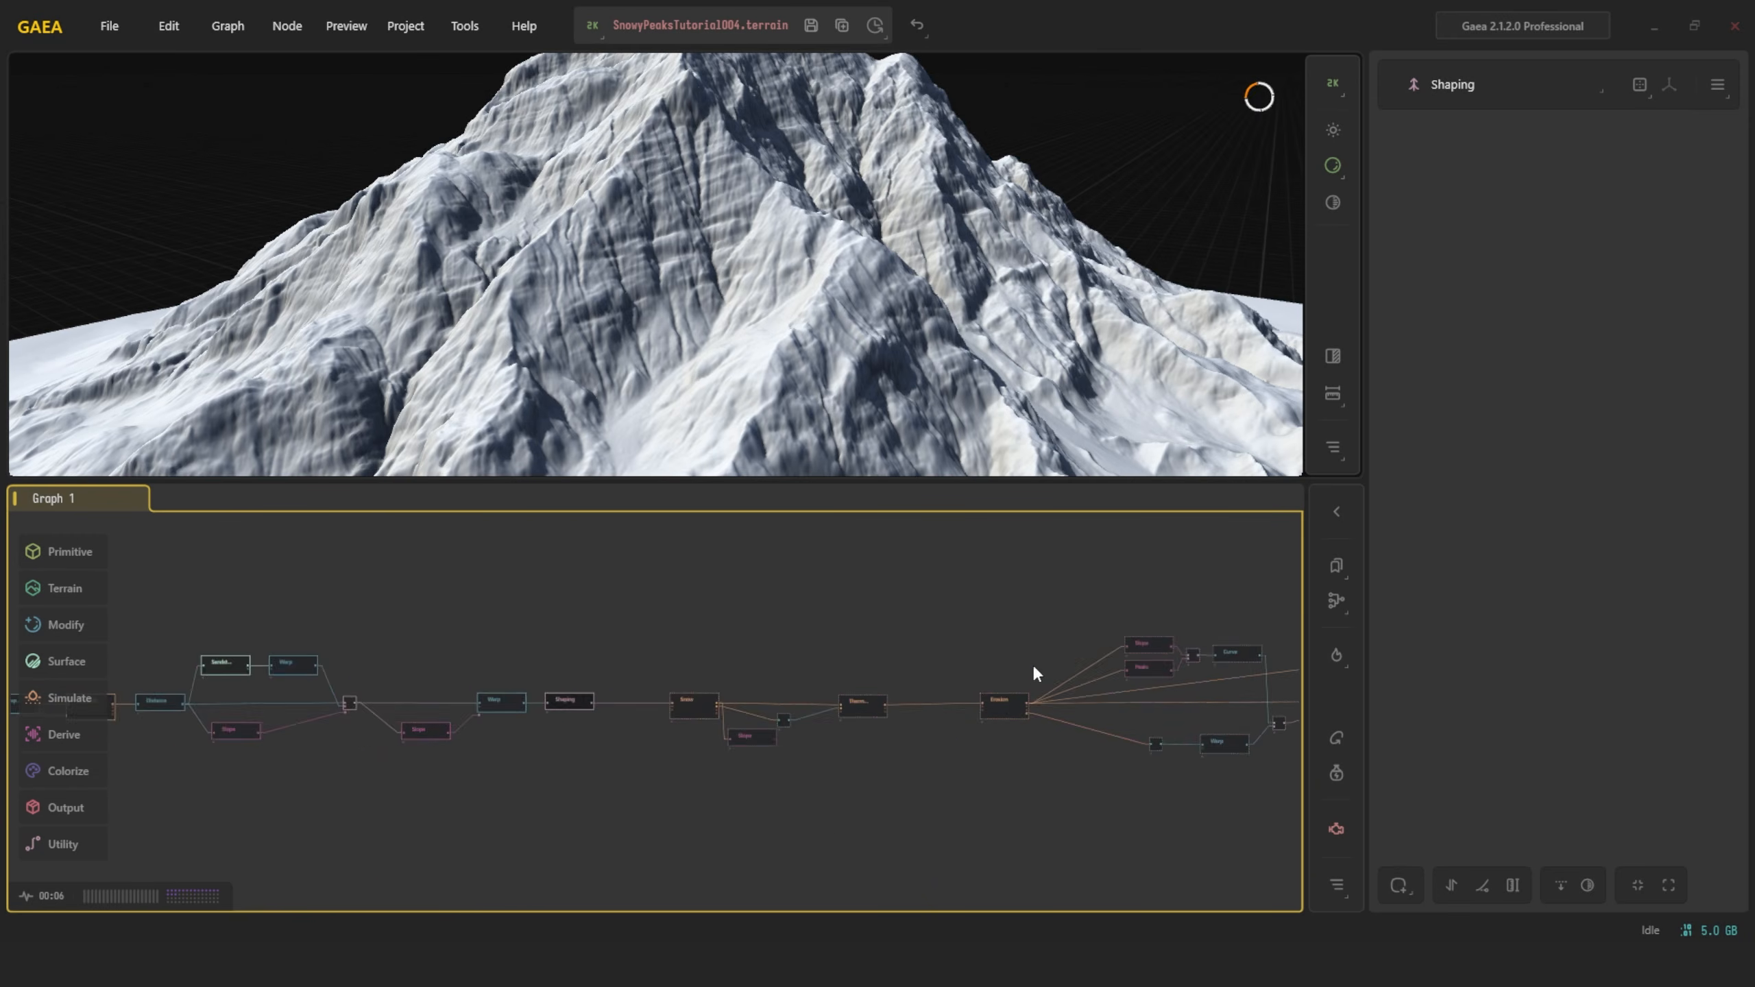
scroll(591, 710, "up", 4)
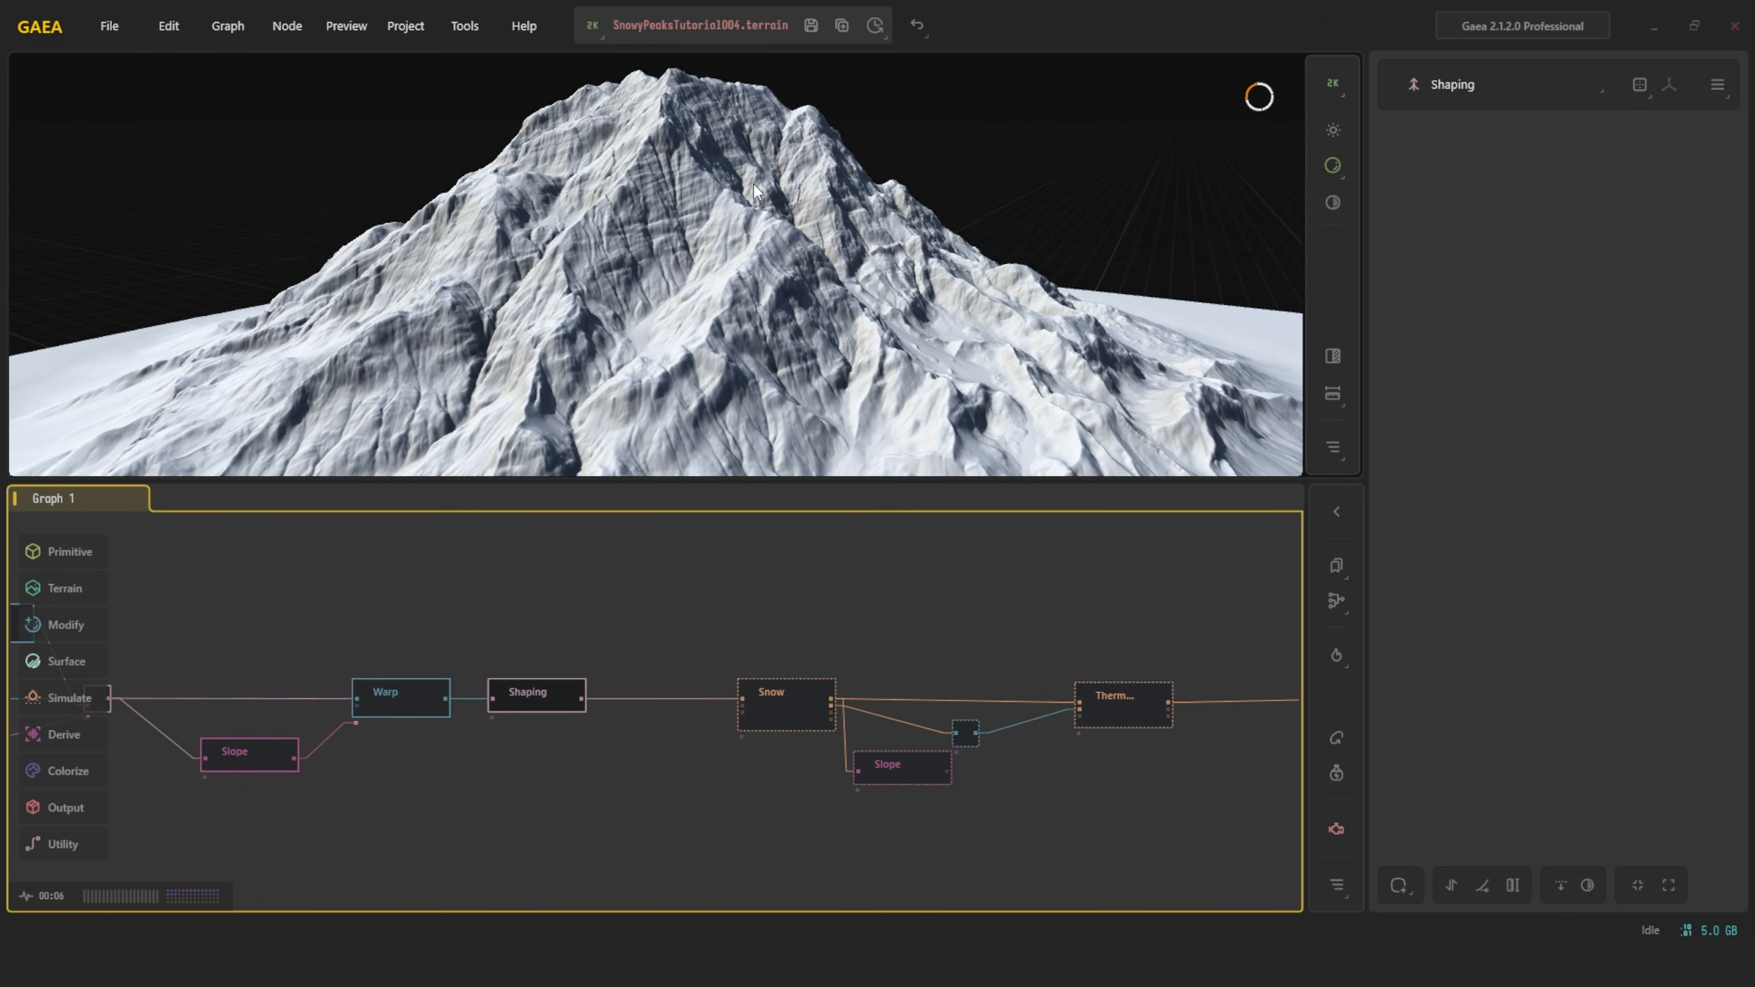
Preview the Snow node that follows Shaping and inspect its snow cover on the mountain up close
middle_click_drag(876, 587, 665, 585)
scroll(563, 706, "up", 3)
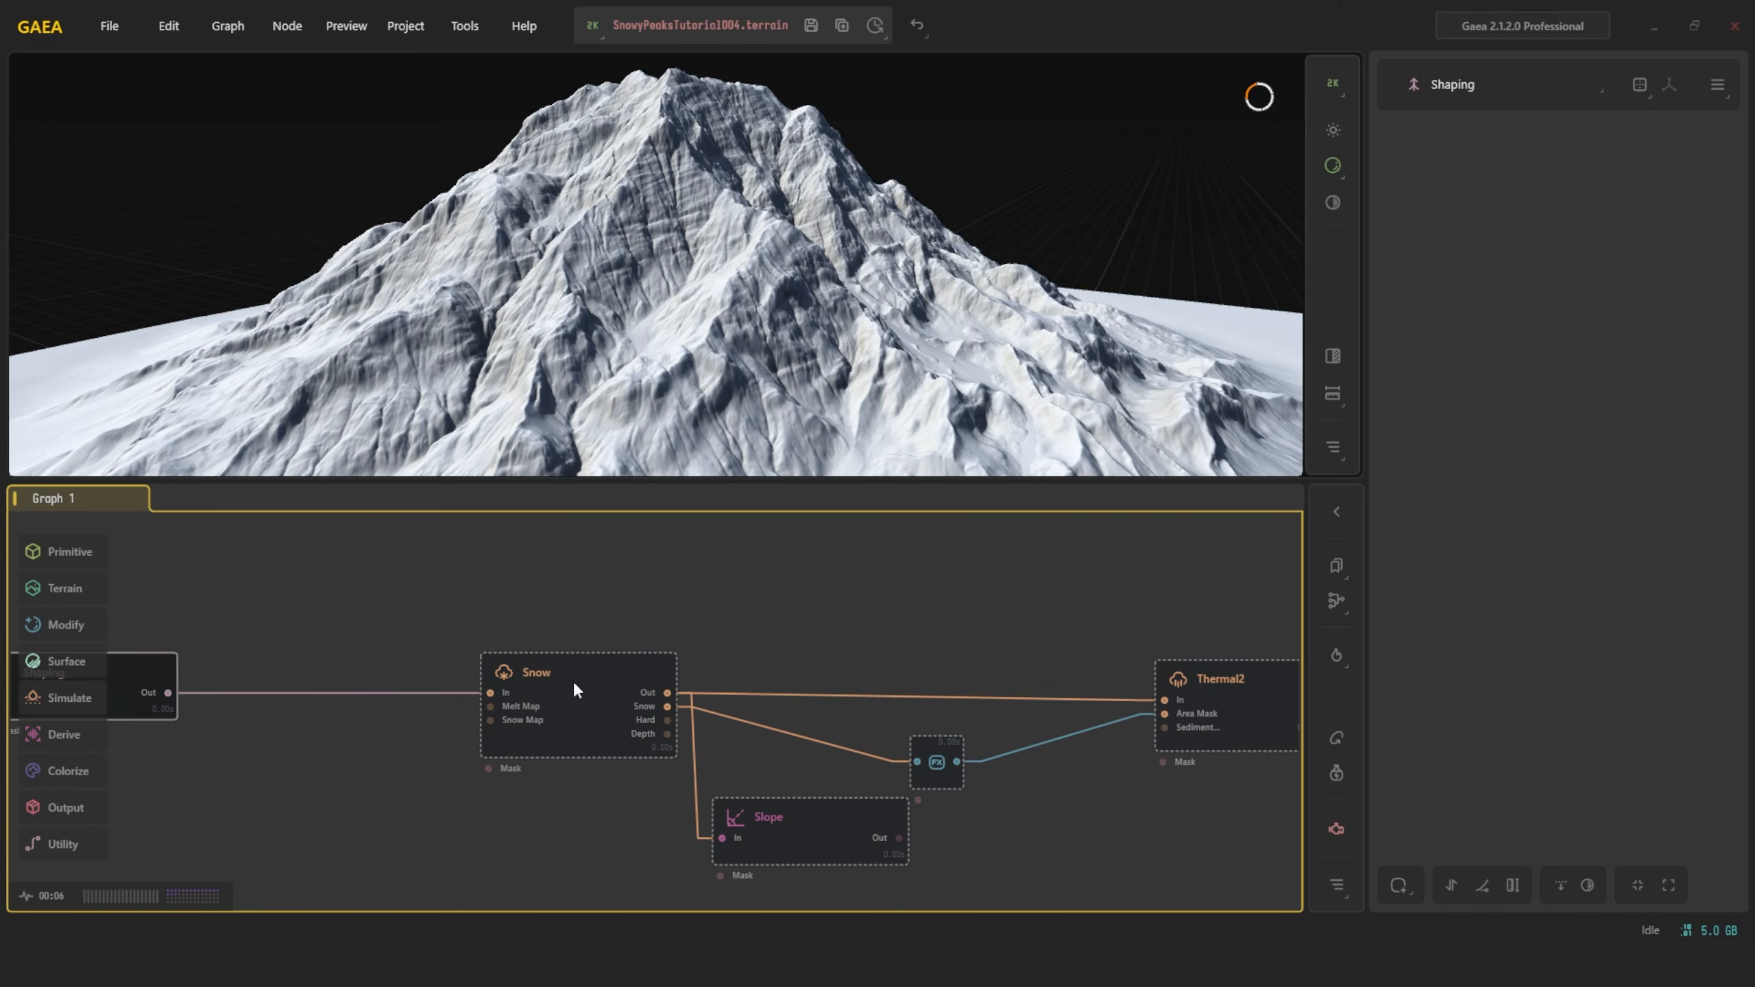
left_click(571, 686)
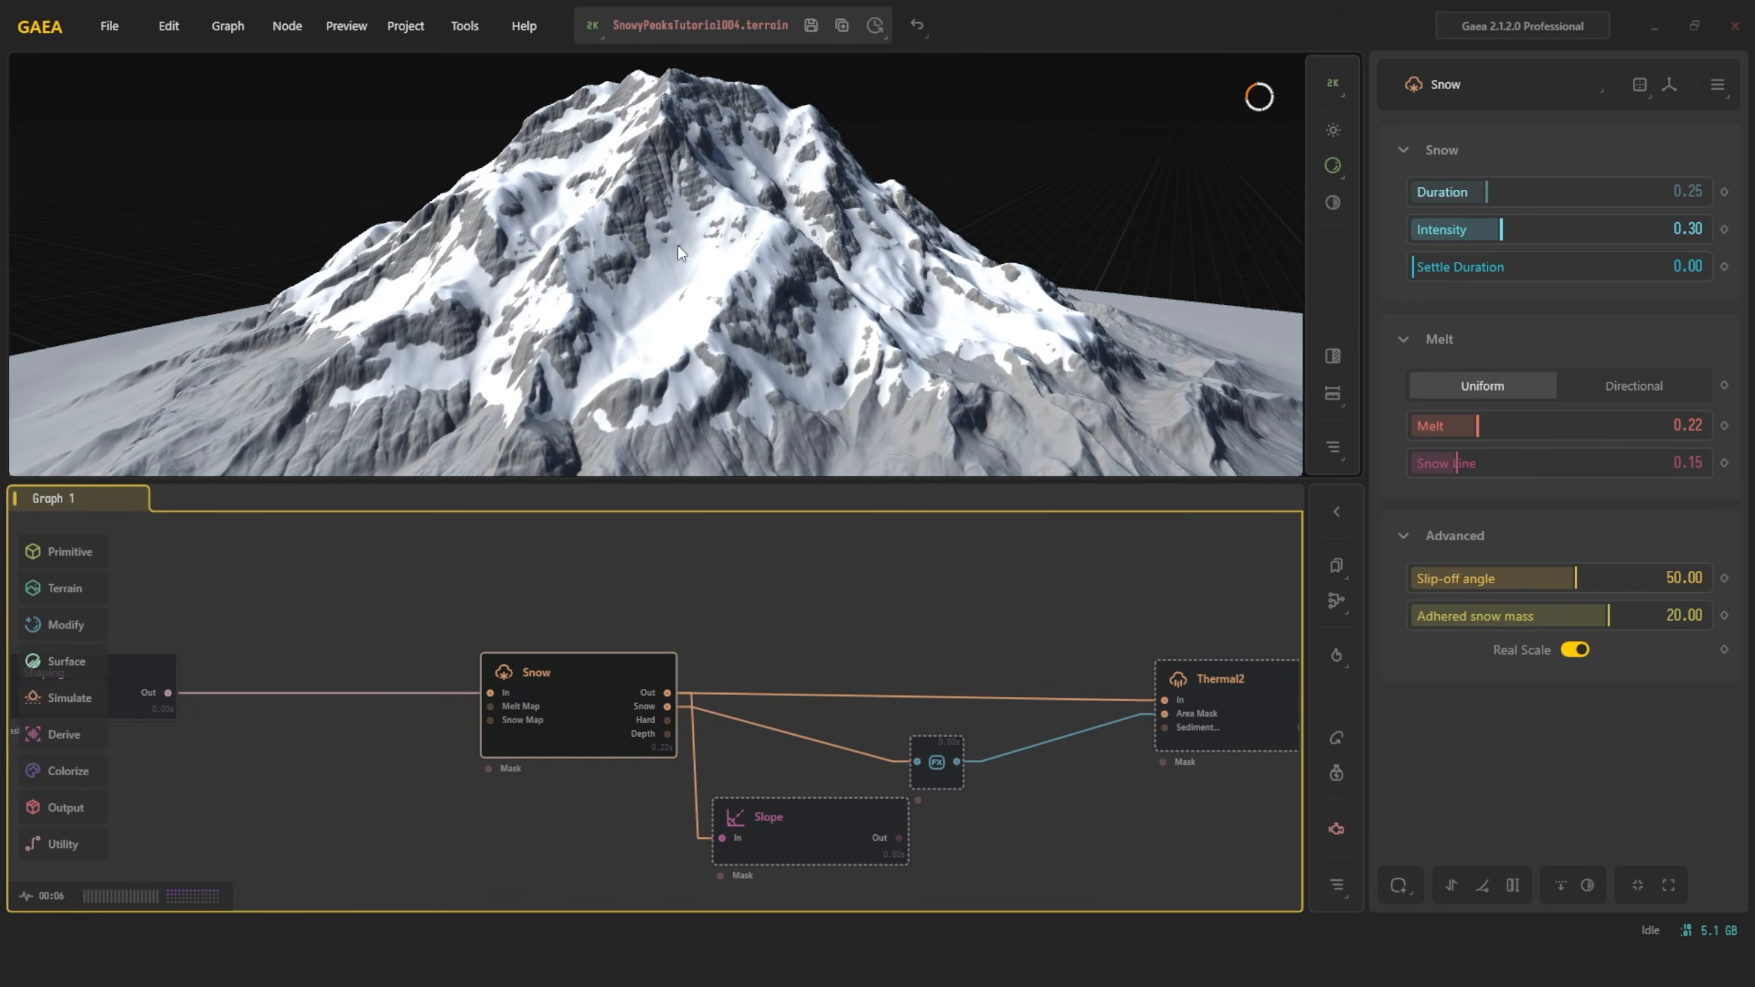
middle_click_drag(679, 302, 653, 351, "alt")
scroll(658, 321, "up", 3)
scroll(660, 325, "up", 2)
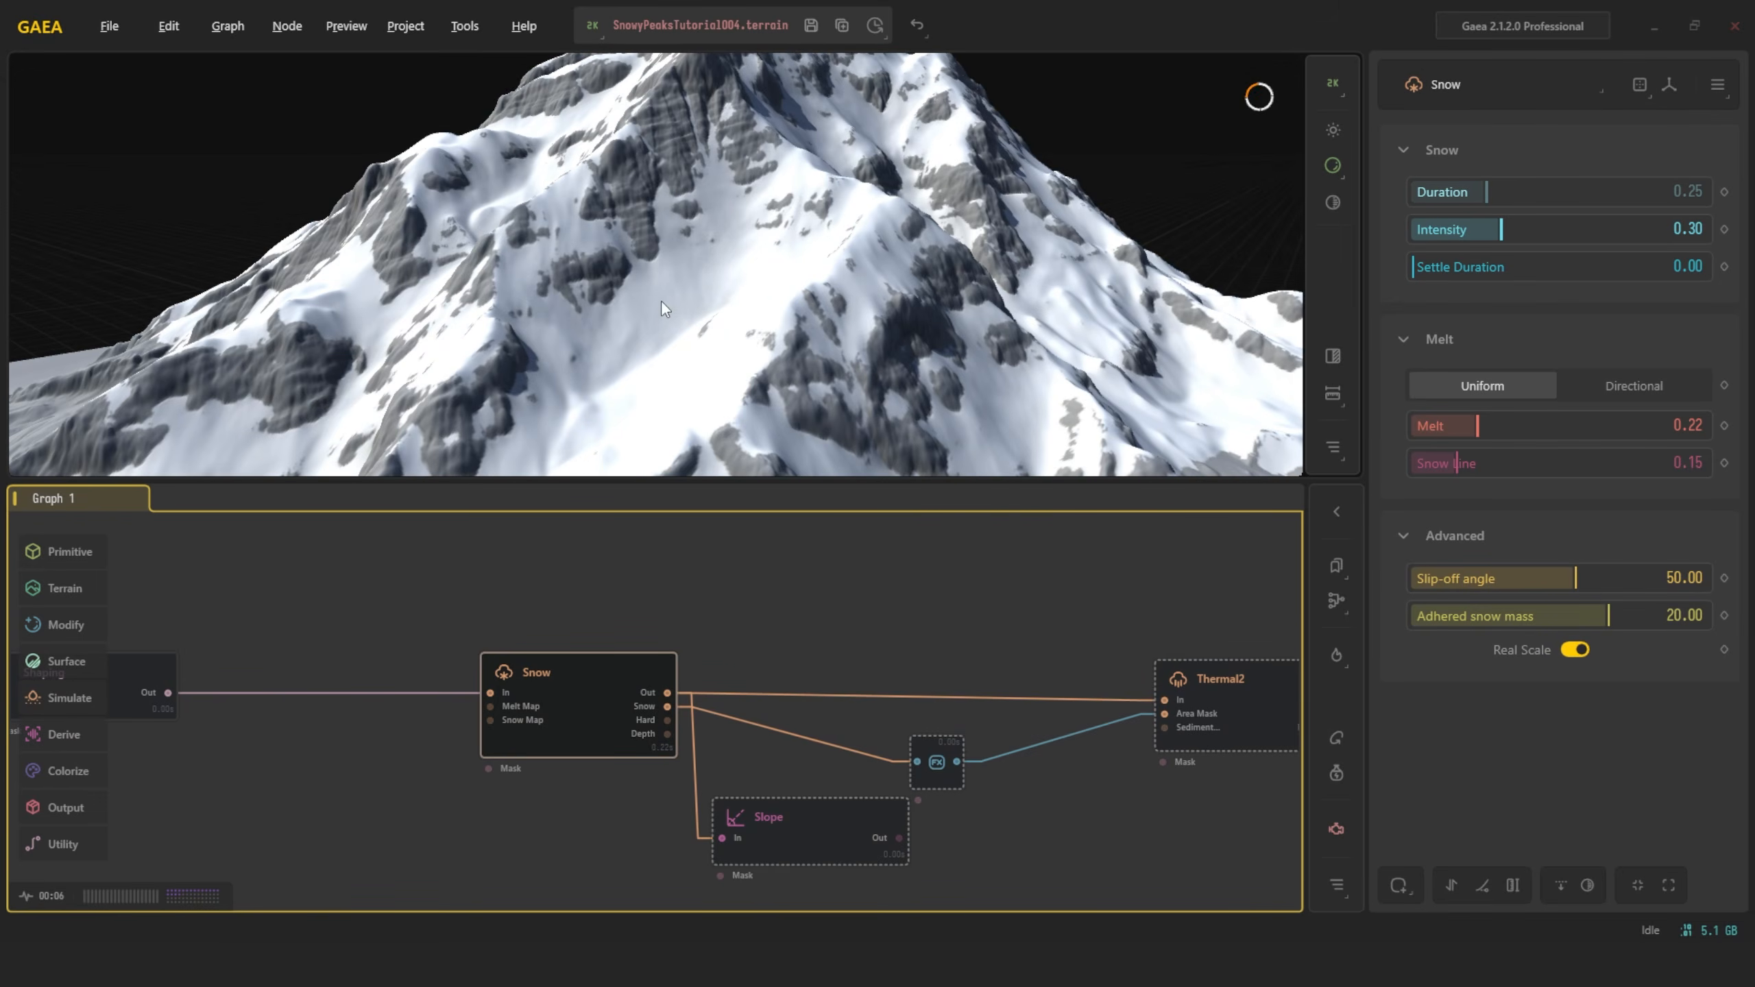
Examine the nodes between Shaping and Erosion, and inspect the snow around the rocks and ridges at close and far range
middle_click_drag(998, 676, 717, 686)
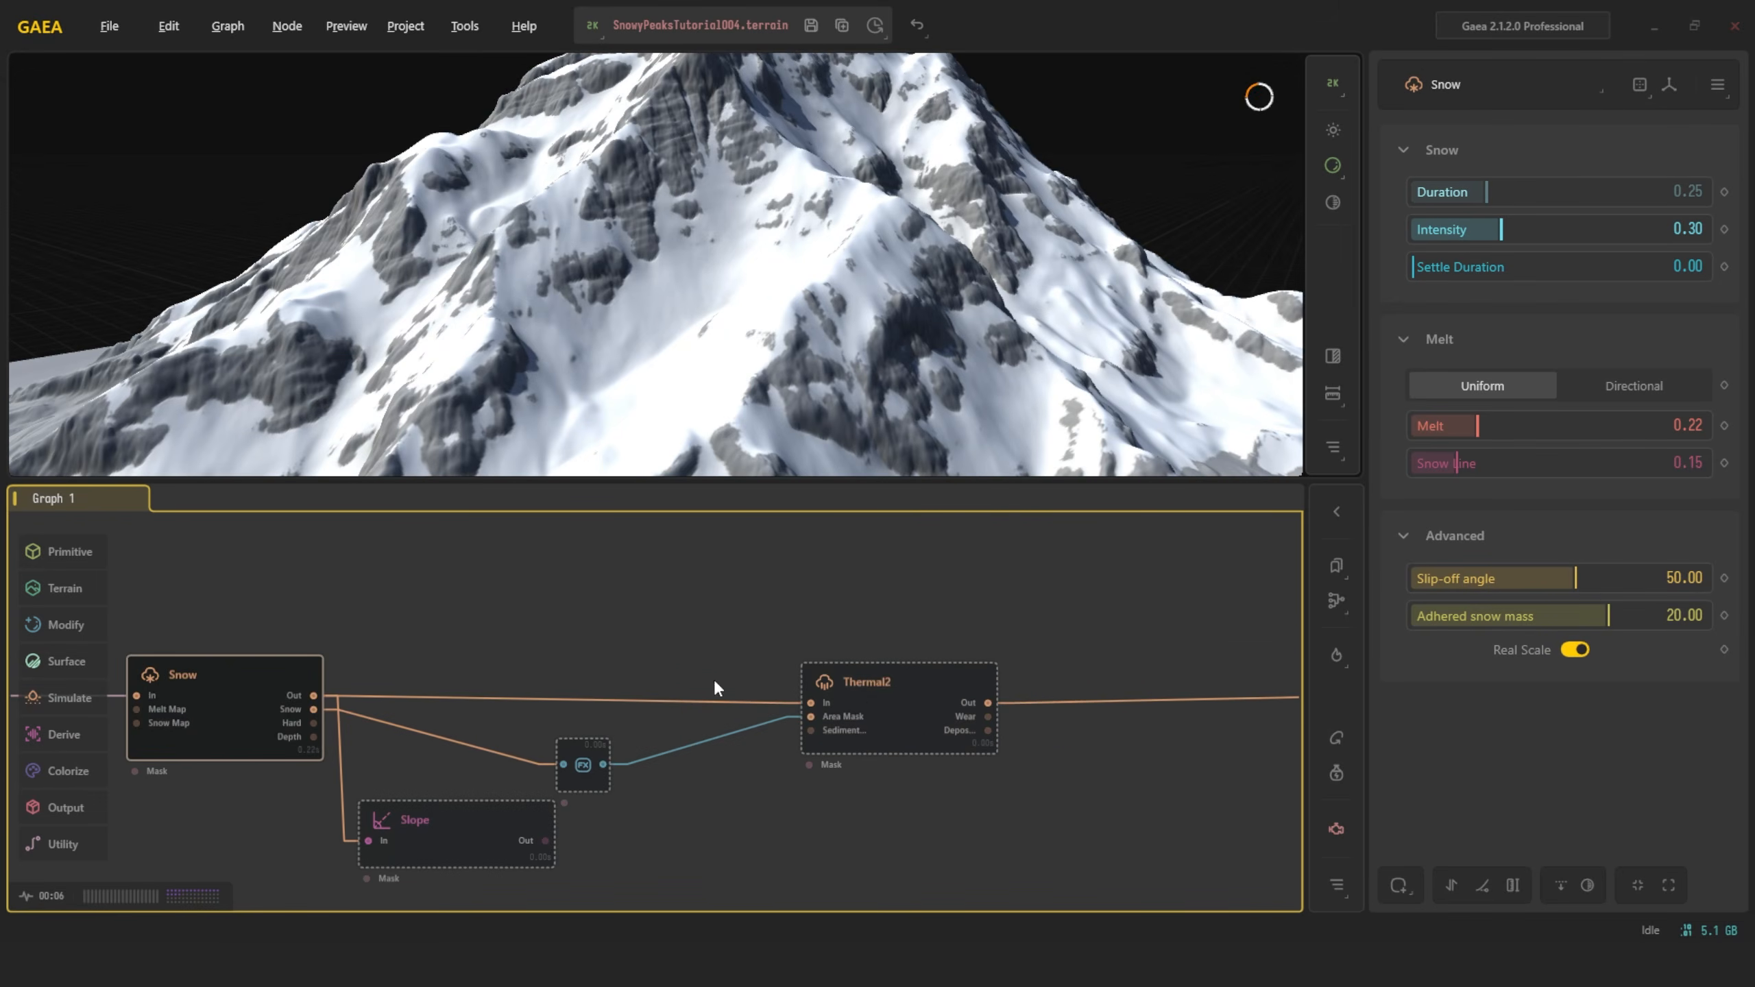
scroll(788, 594, "down", 3)
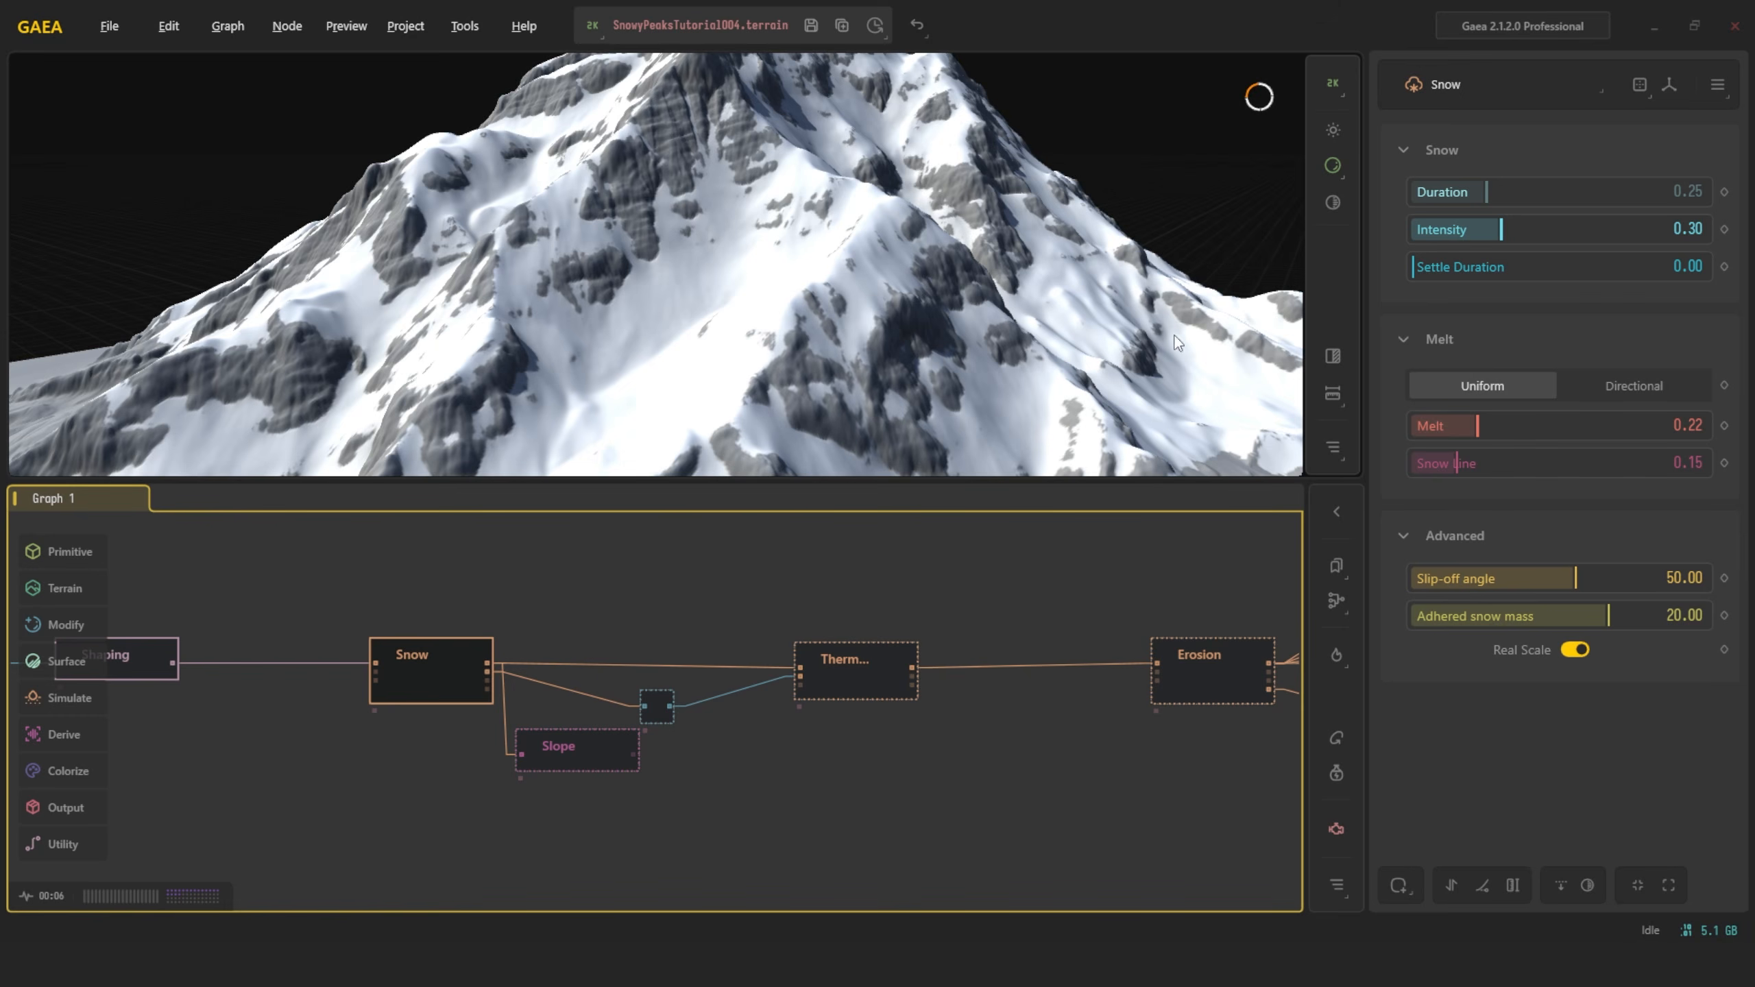
scroll(669, 311, "down", 5)
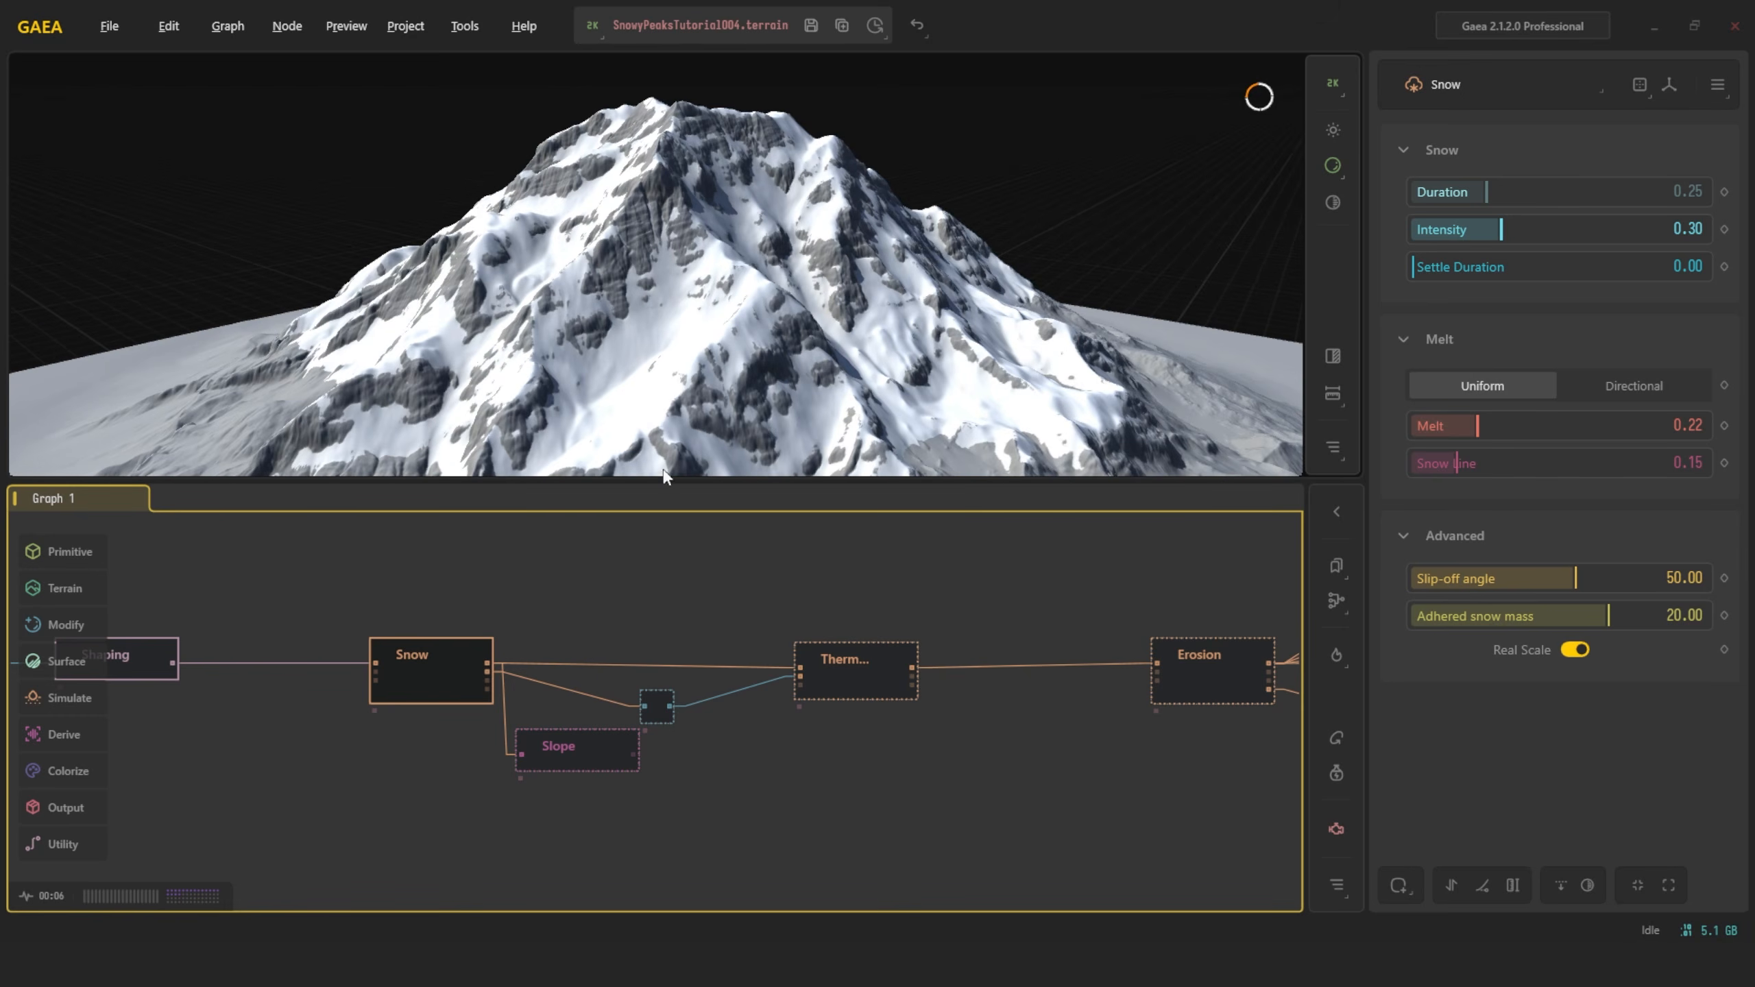
middle_click_drag(456, 587, 615, 600)
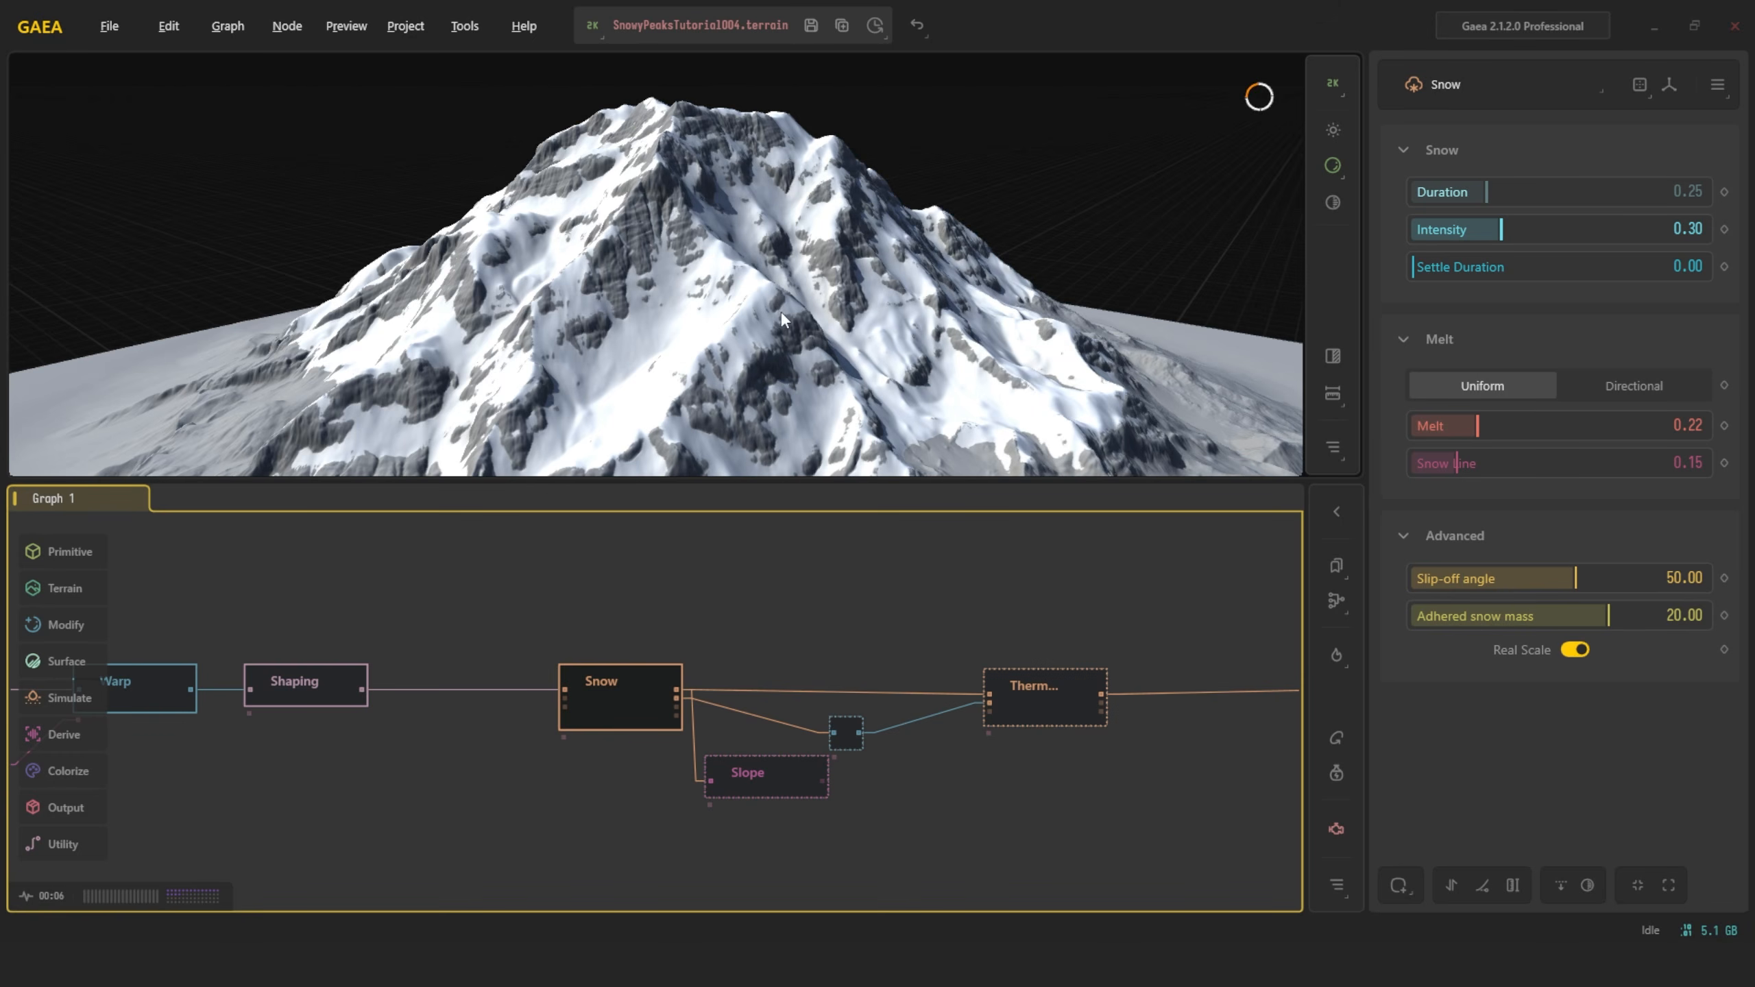
scroll(770, 197, "up", 5)
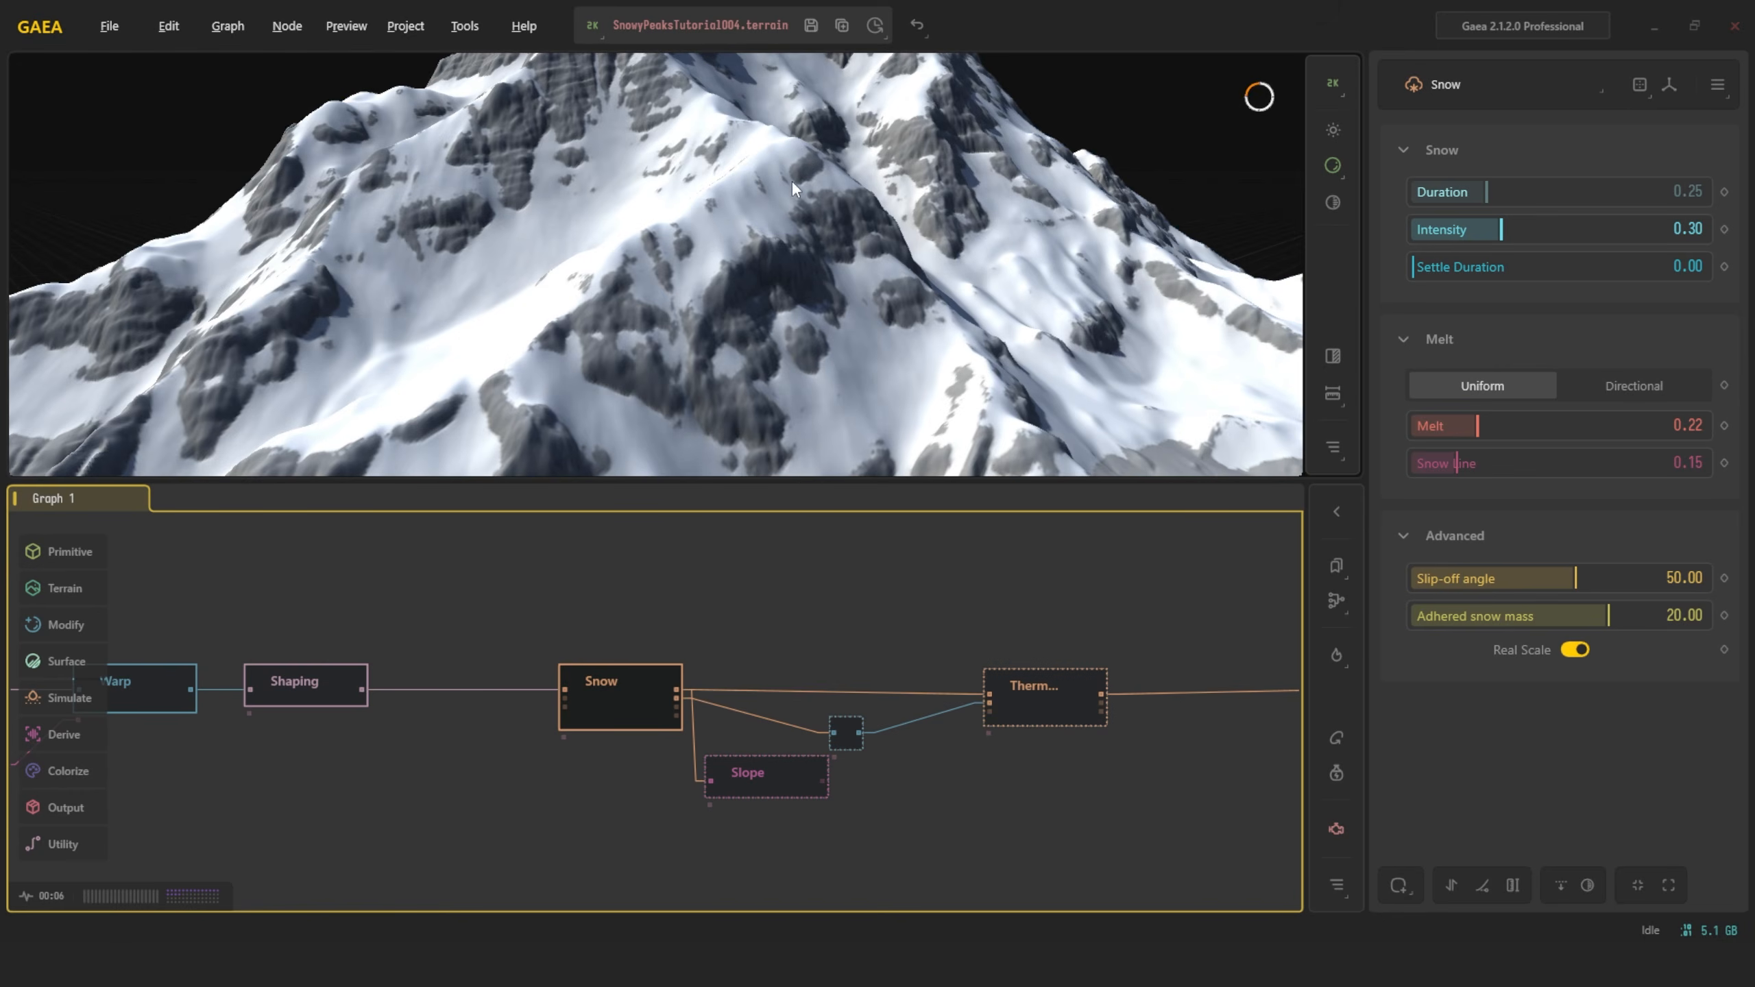
left_click_drag(792, 181, 810, 167)
scroll(809, 181, "up", 4)
middle_click_drag(809, 190, 806, 247)
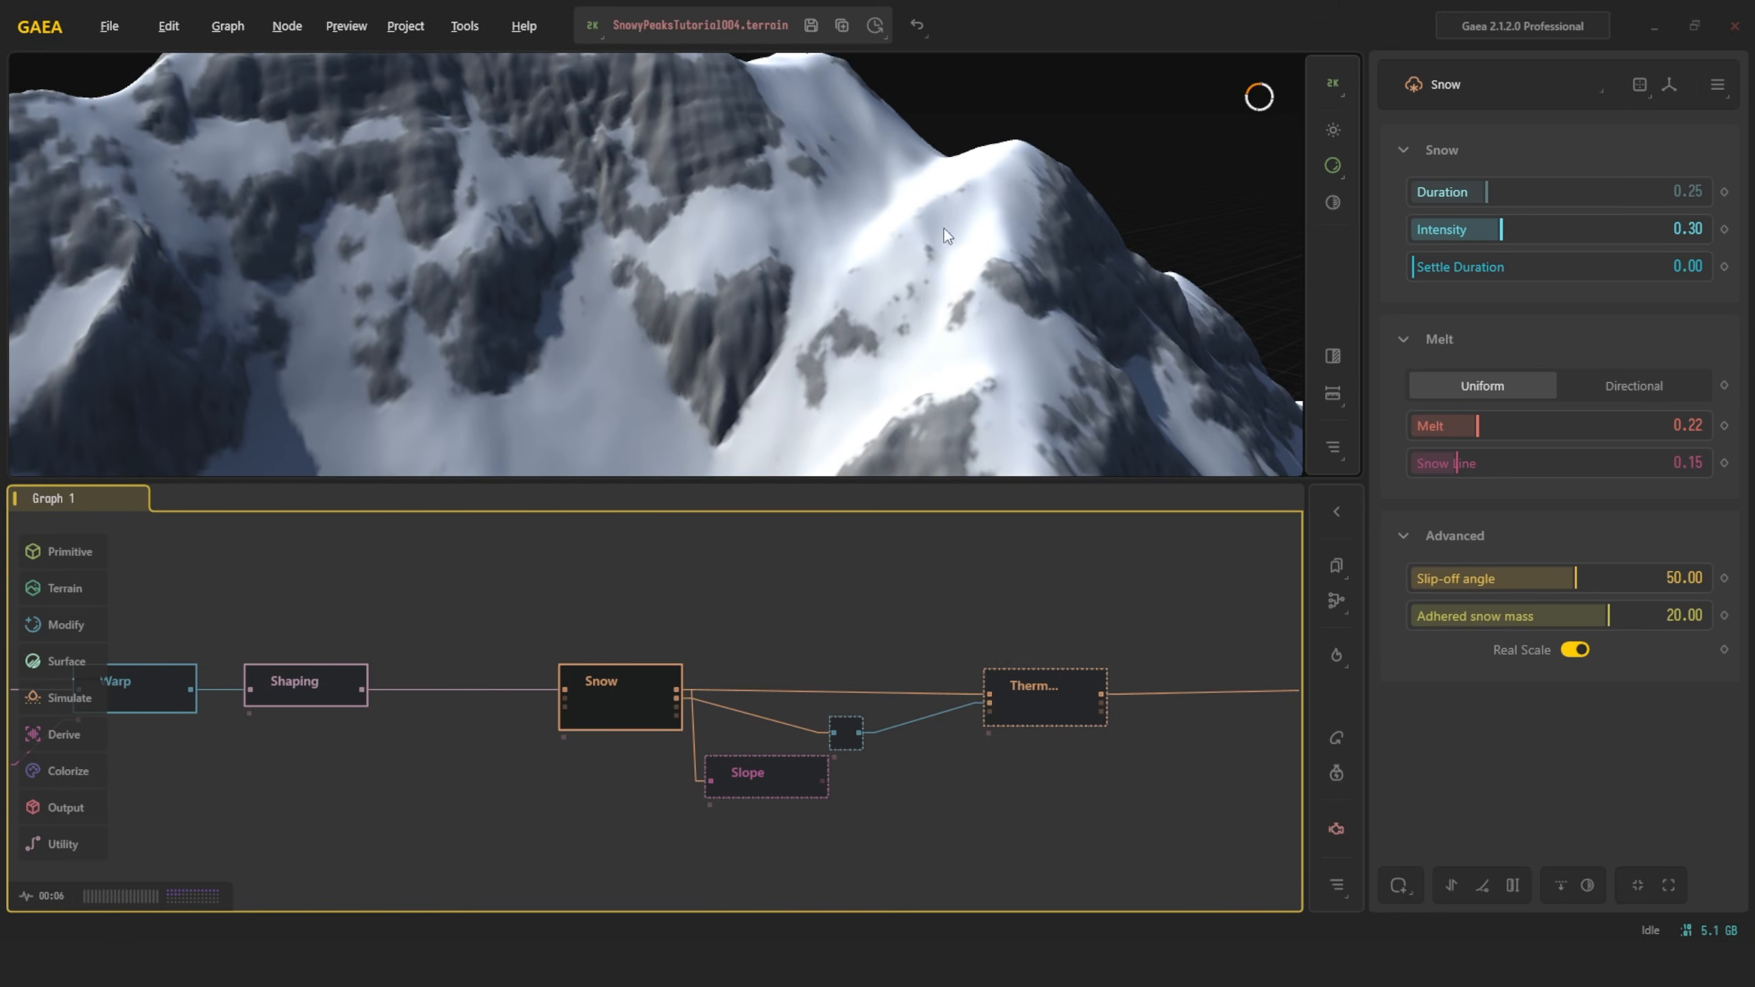
scroll(944, 232, "down", 5)
left_click_drag(939, 301, 815, 324)
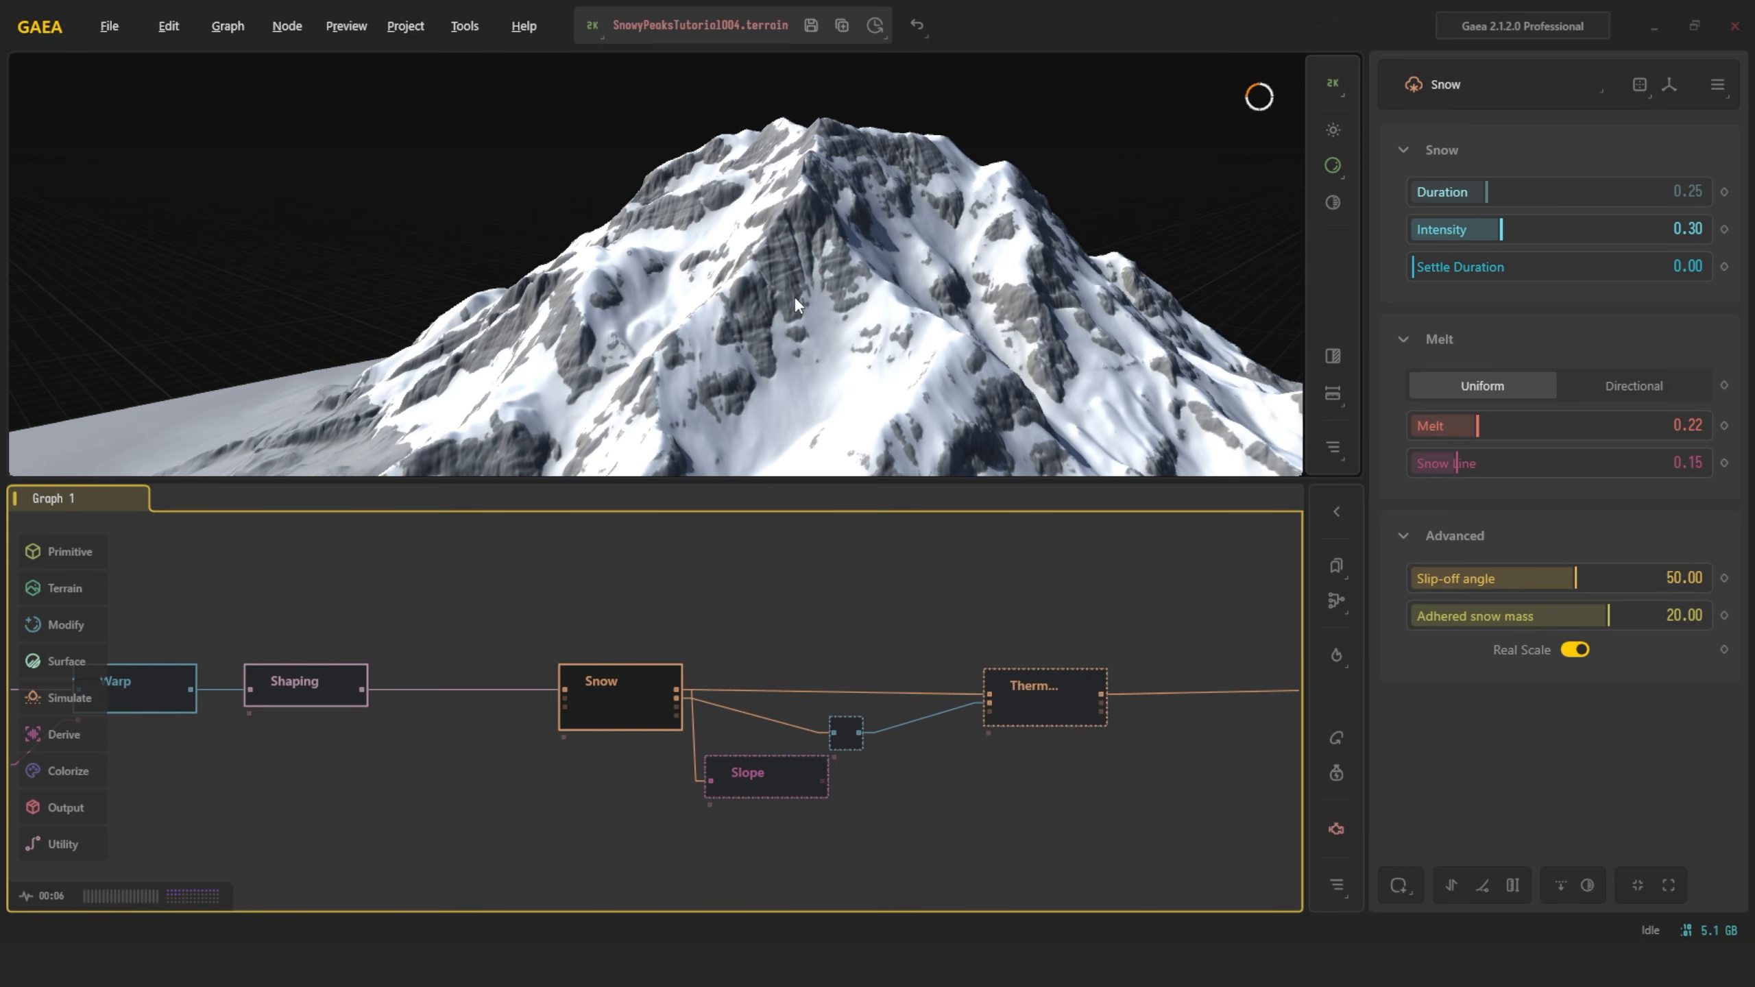
Try the Snow node's Melt at 0.00, restore it to 0.22, and inspect the snow patches around the mountain
left_click_drag(1466, 427, 1362, 427)
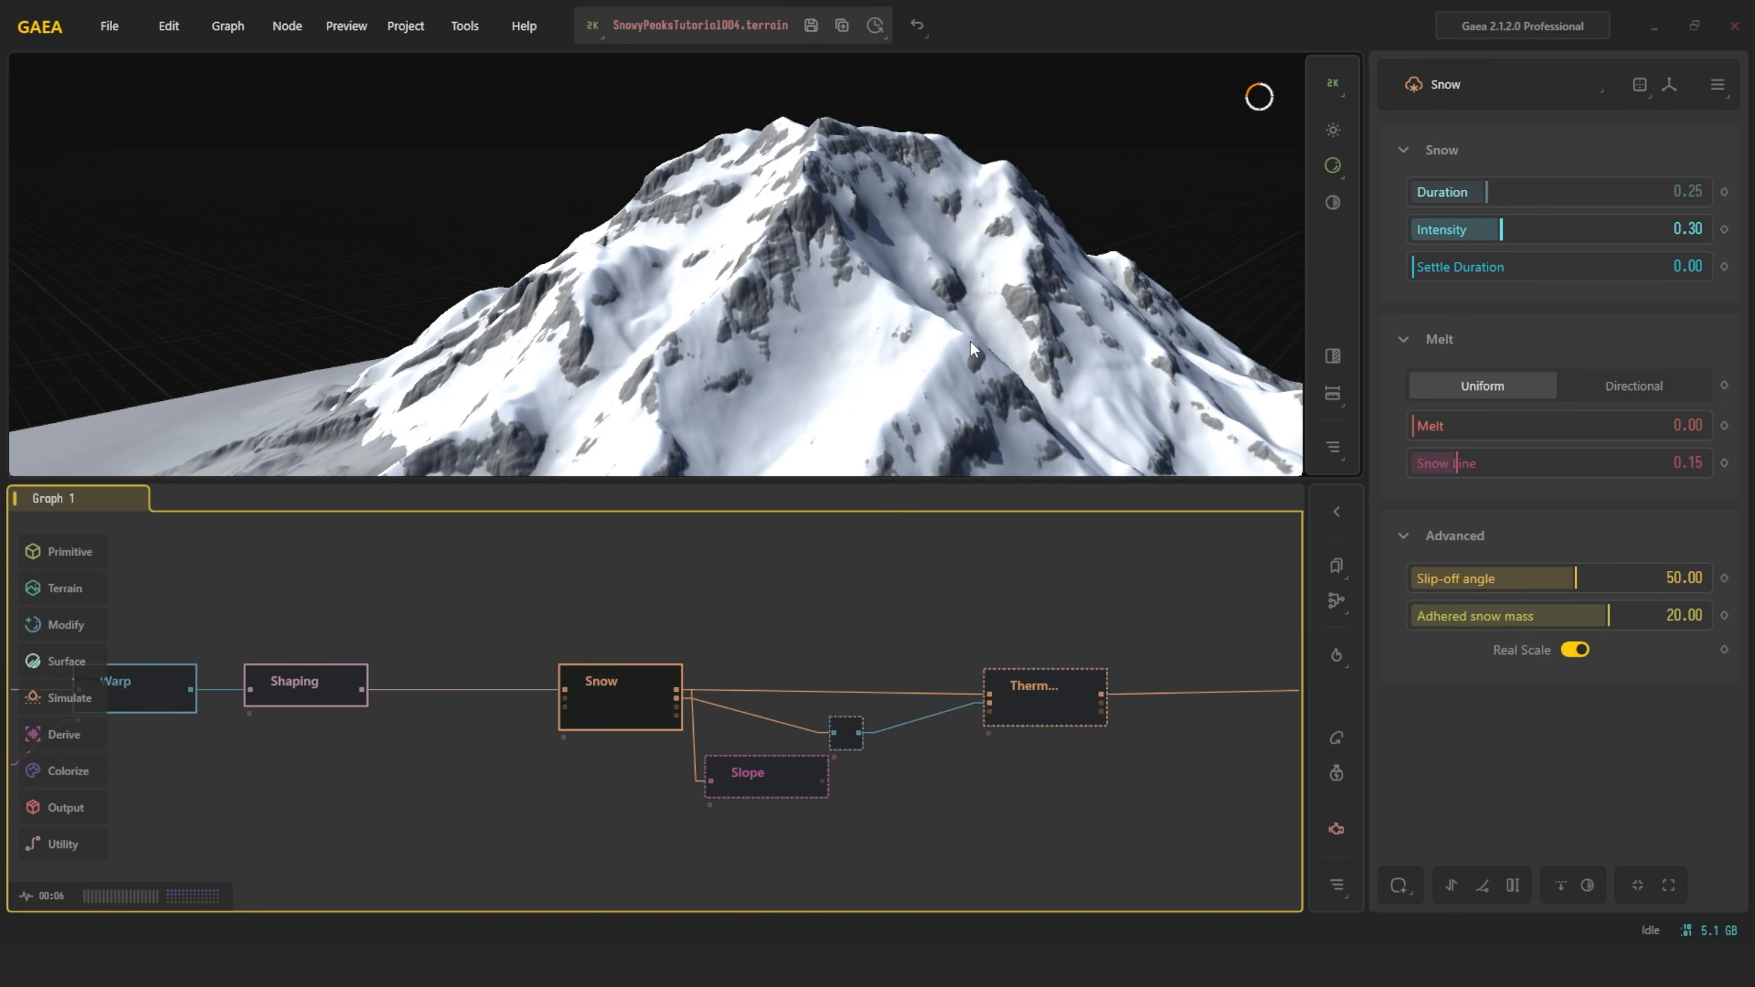
double_click(1637, 427)
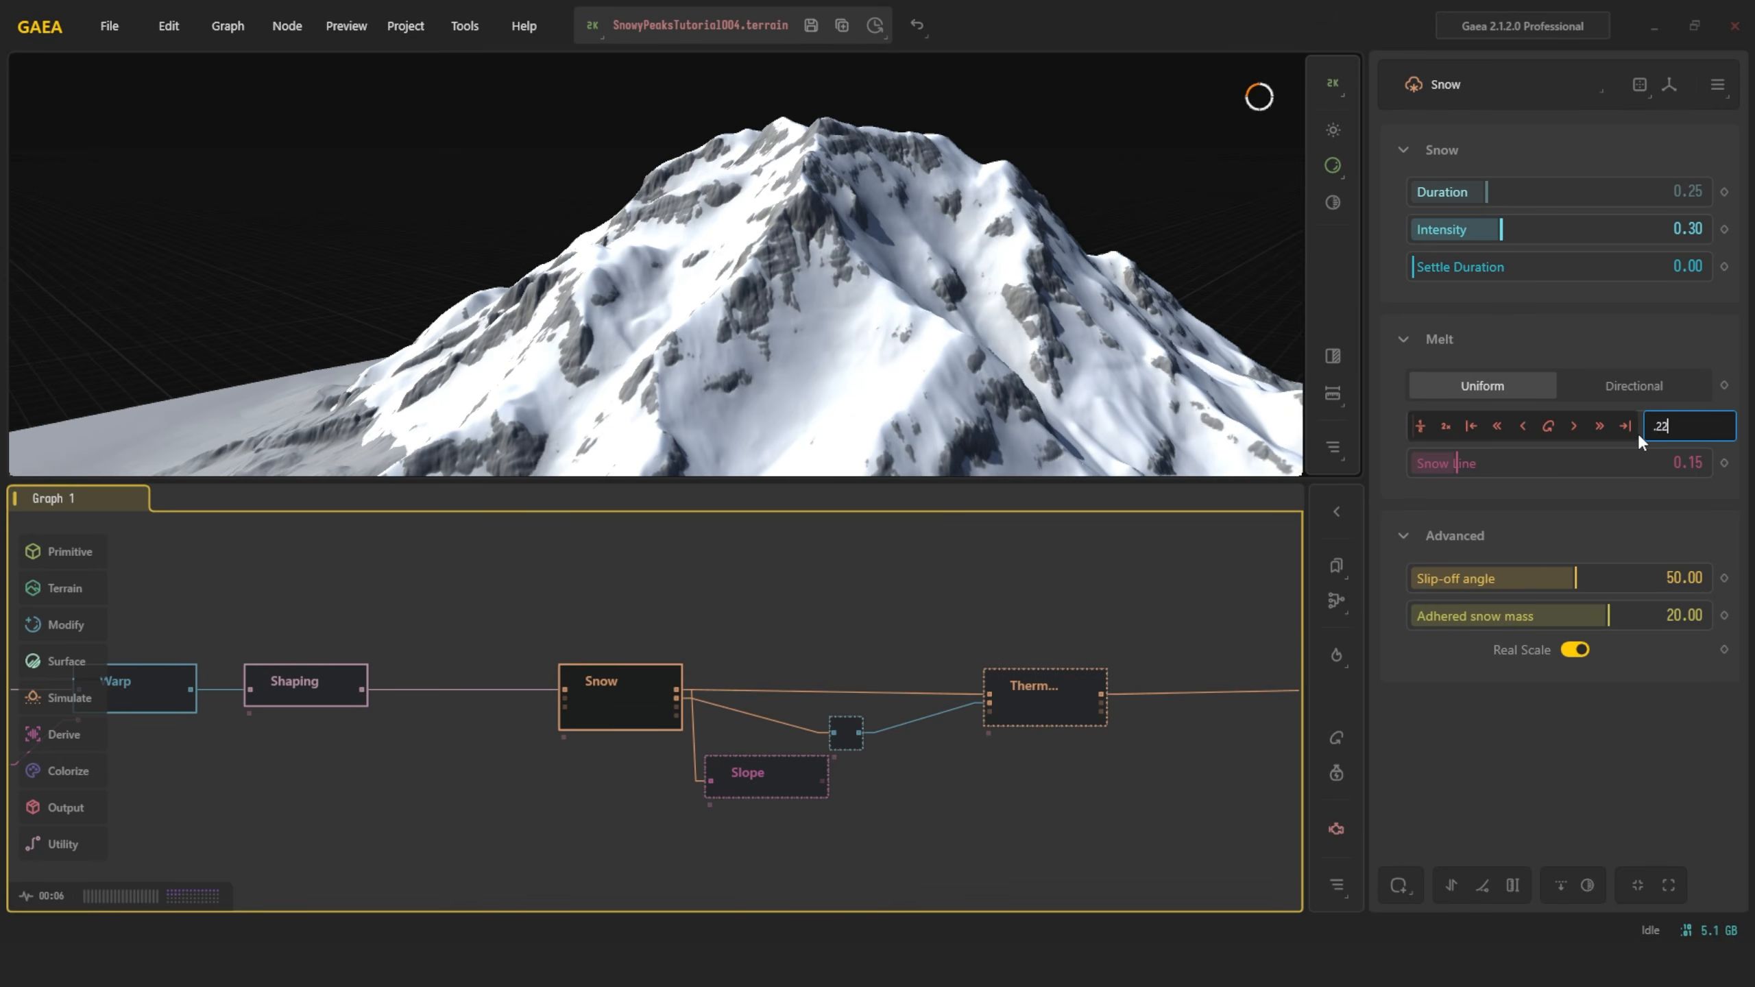
key("Return")
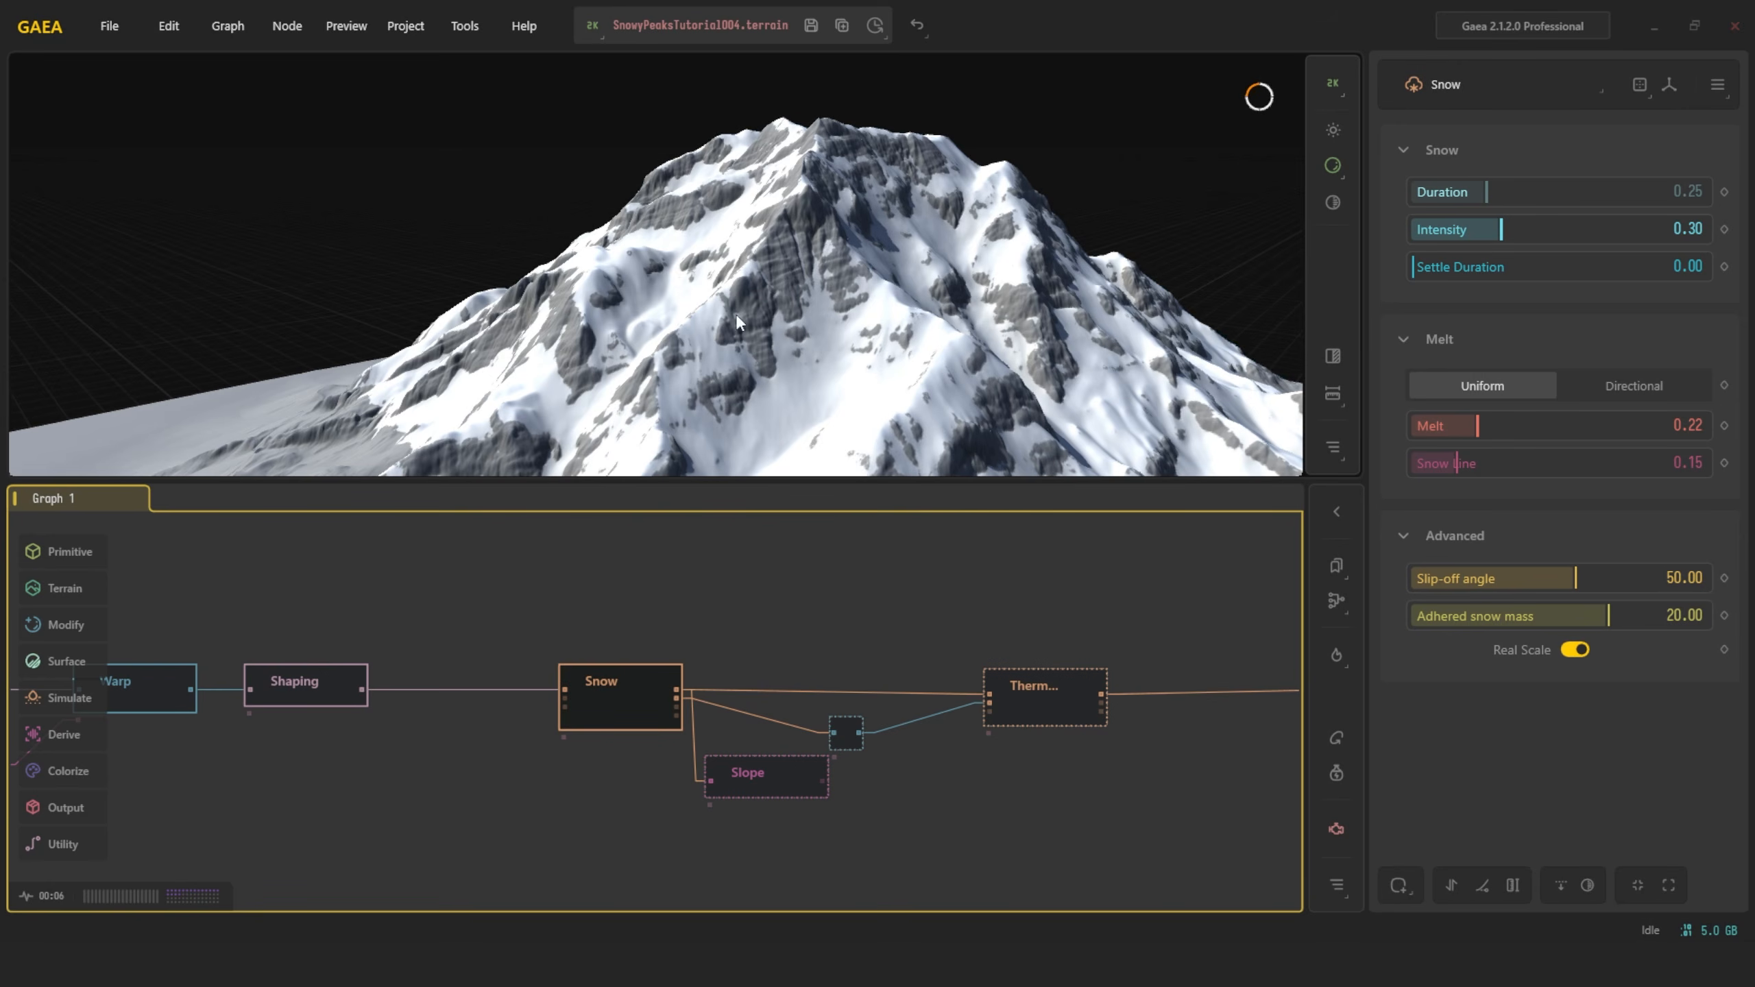
scroll(830, 348, "up", 5)
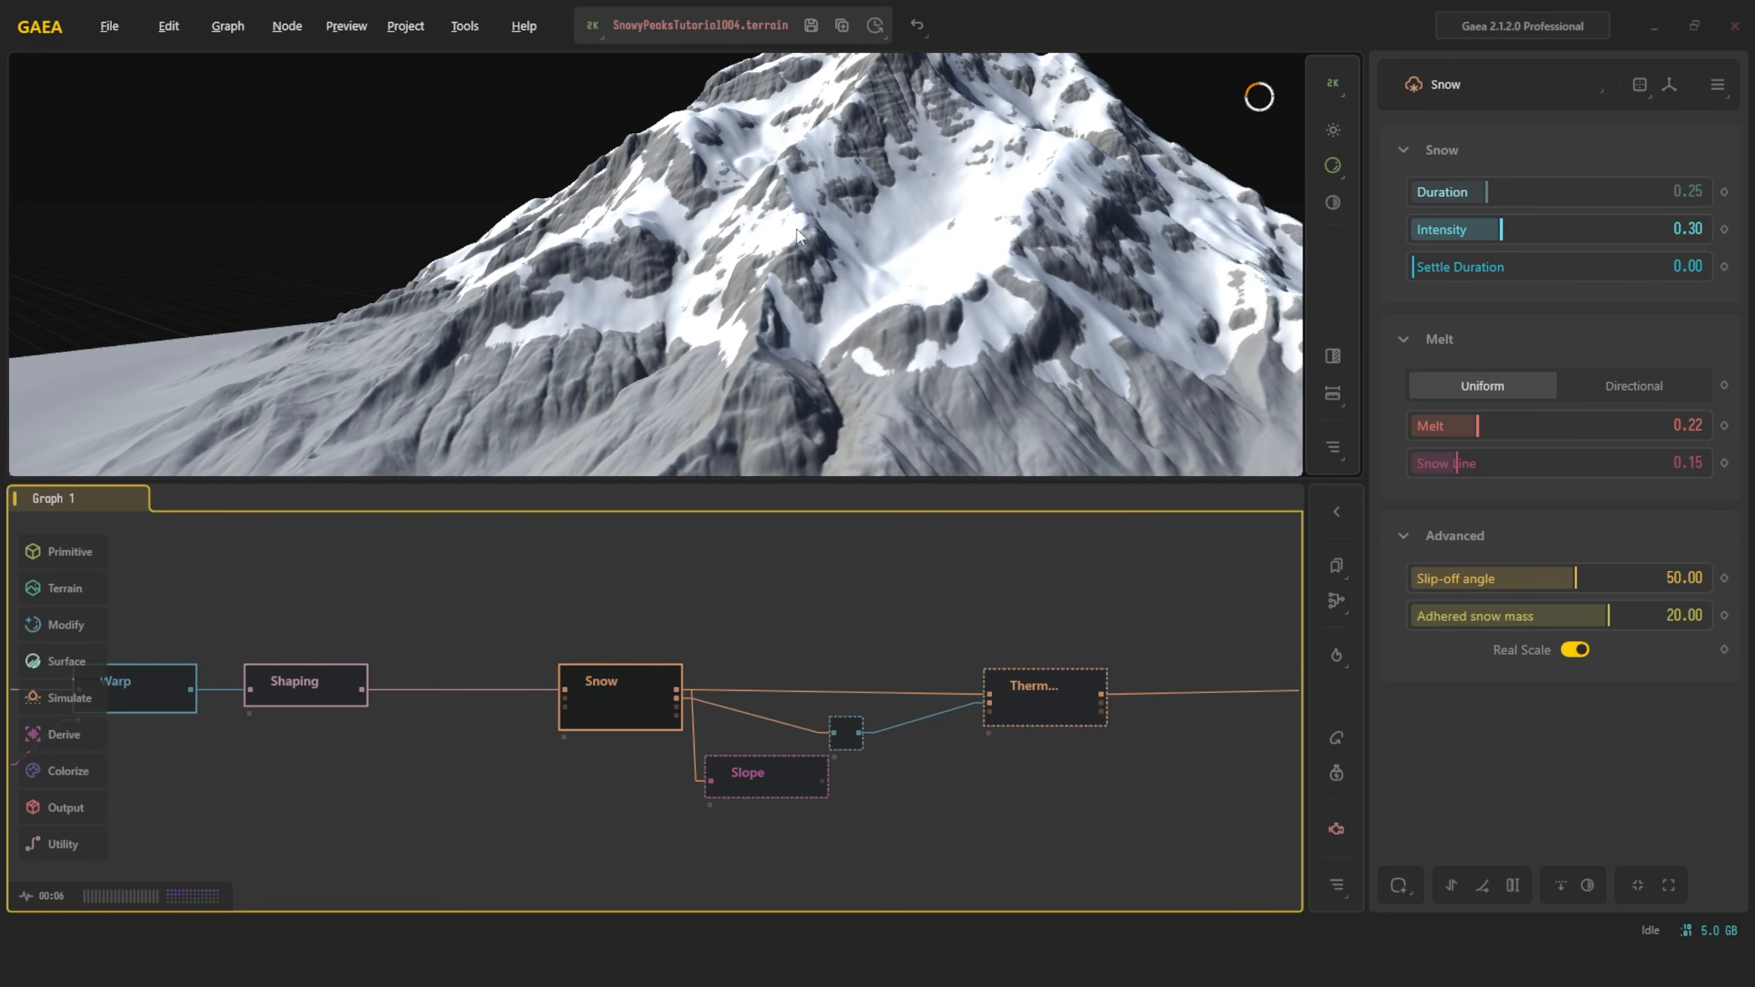
scroll(797, 229, "down", 5)
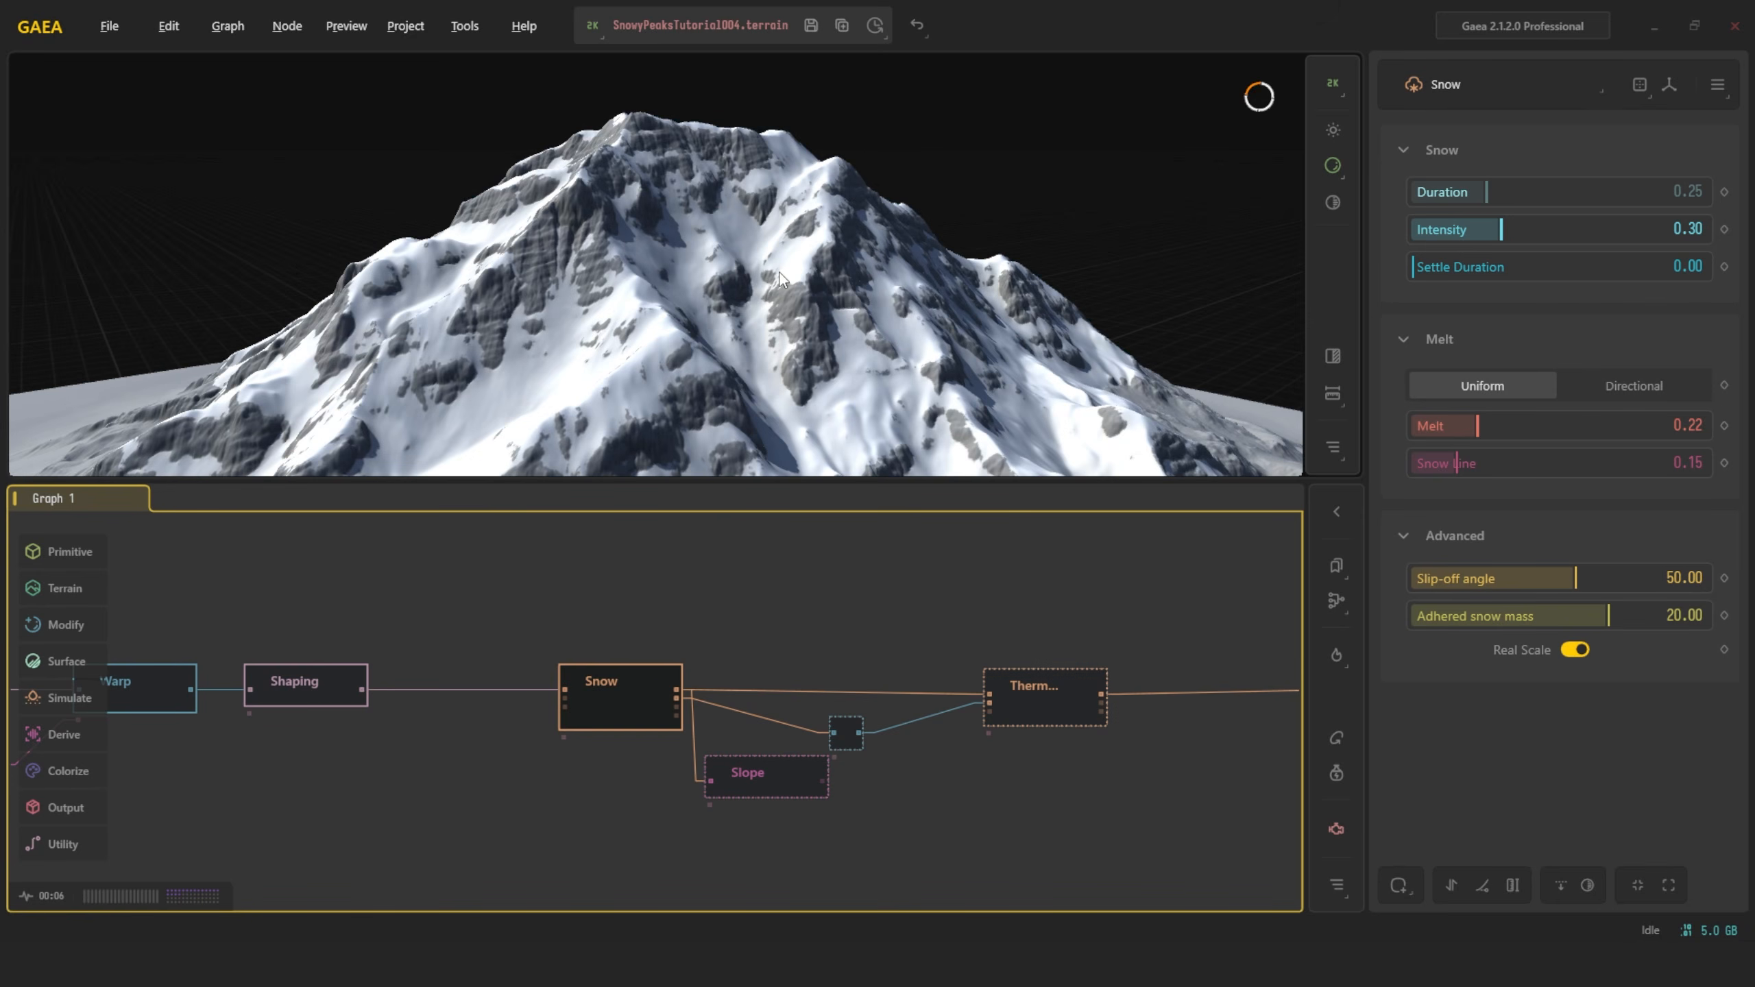
Preview the Slope node and the blurred snow mask in the Adjust node that feeds Thermal2's Area Mask
middle_click_drag(758, 615, 817, 578)
scroll(889, 702, "up", 2)
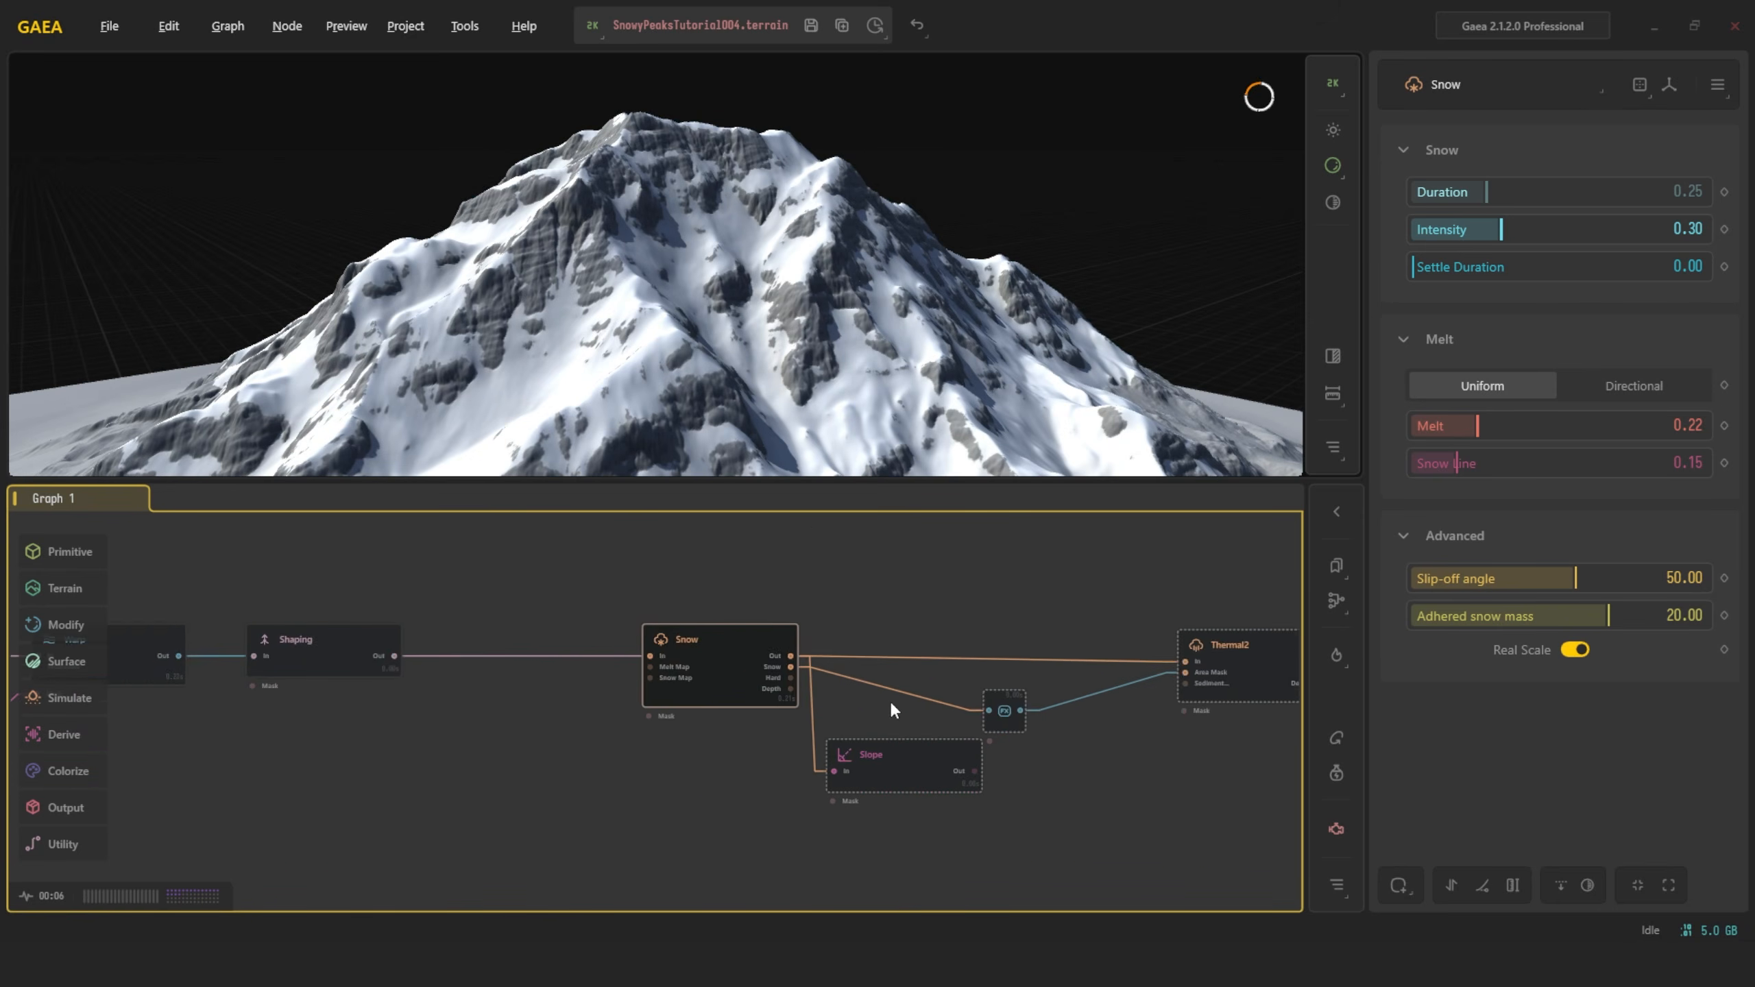
middle_click_drag(951, 657, 768, 645)
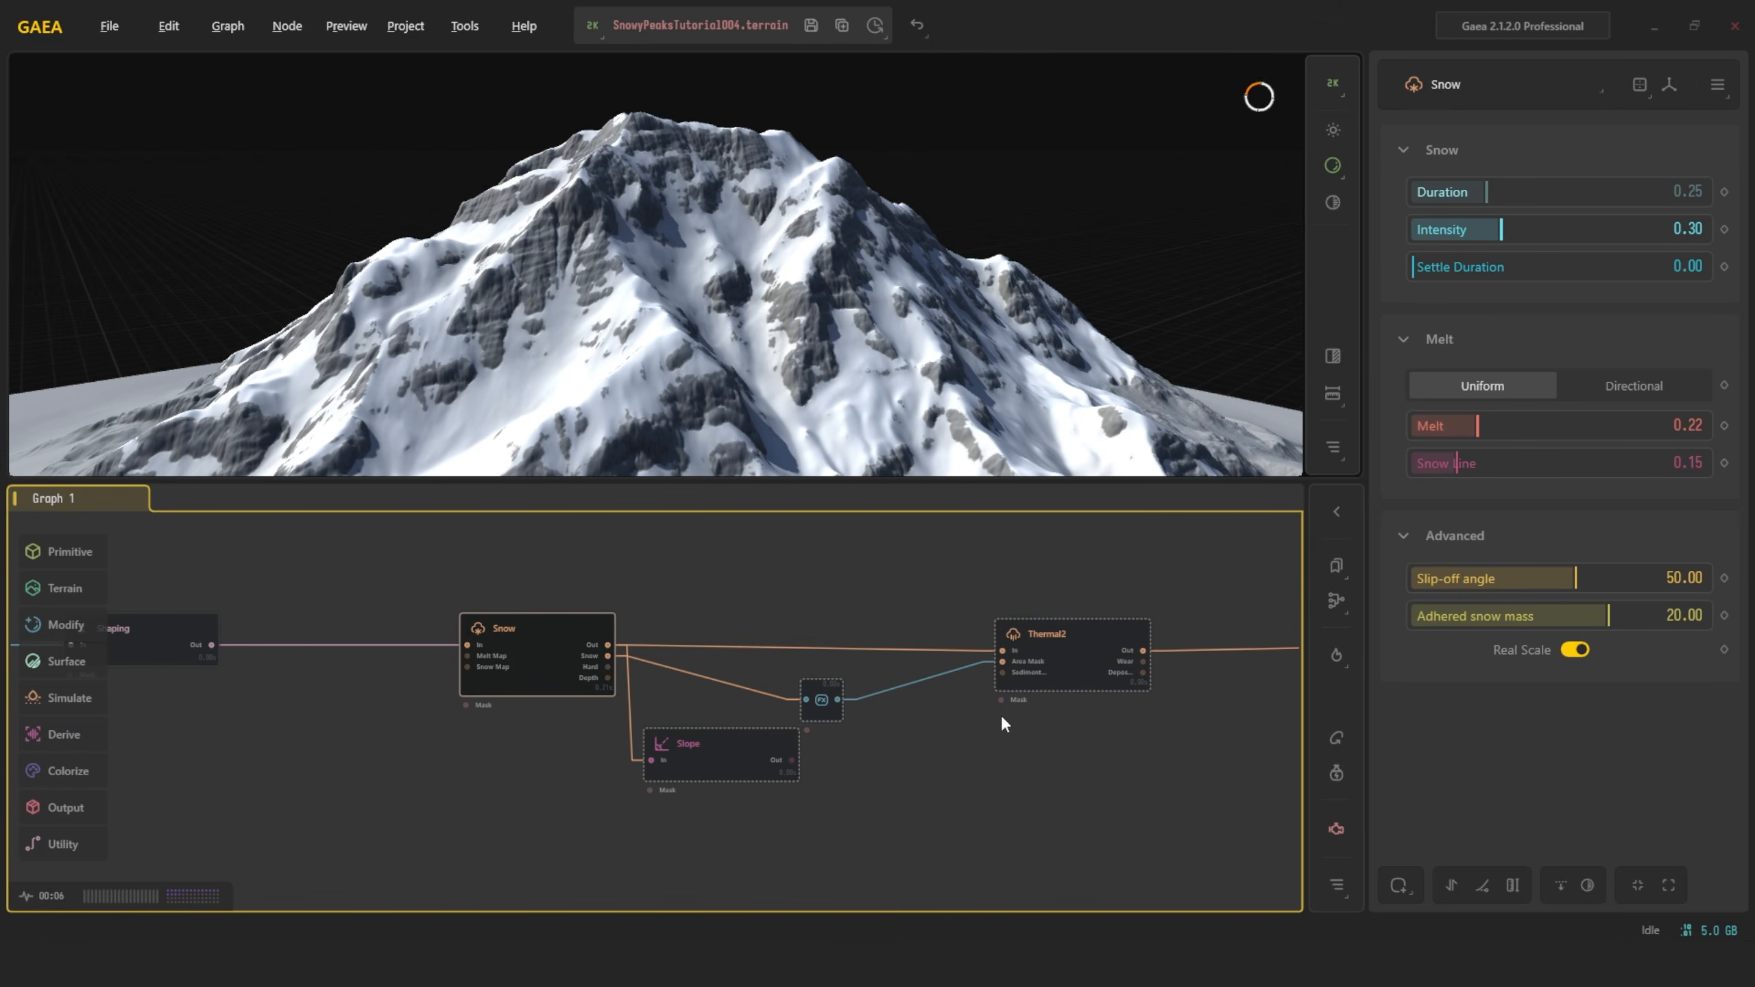
left_click(722, 758)
left_click(820, 702)
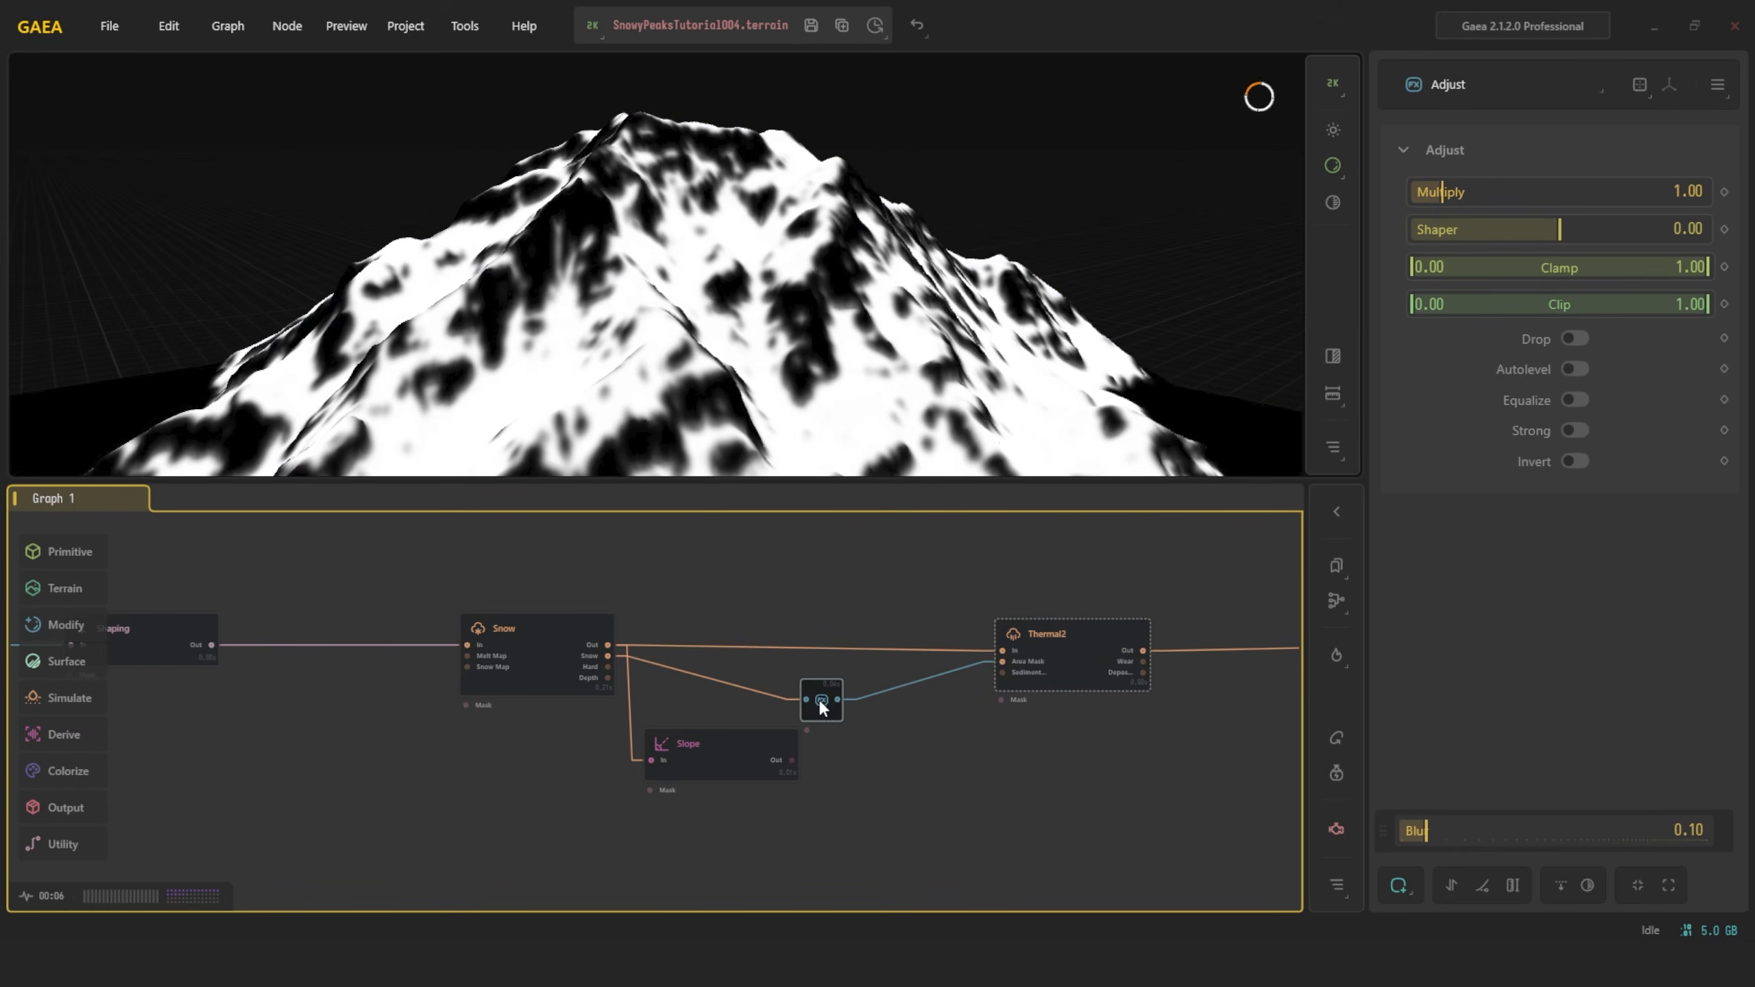
scroll(613, 669, "up", 3)
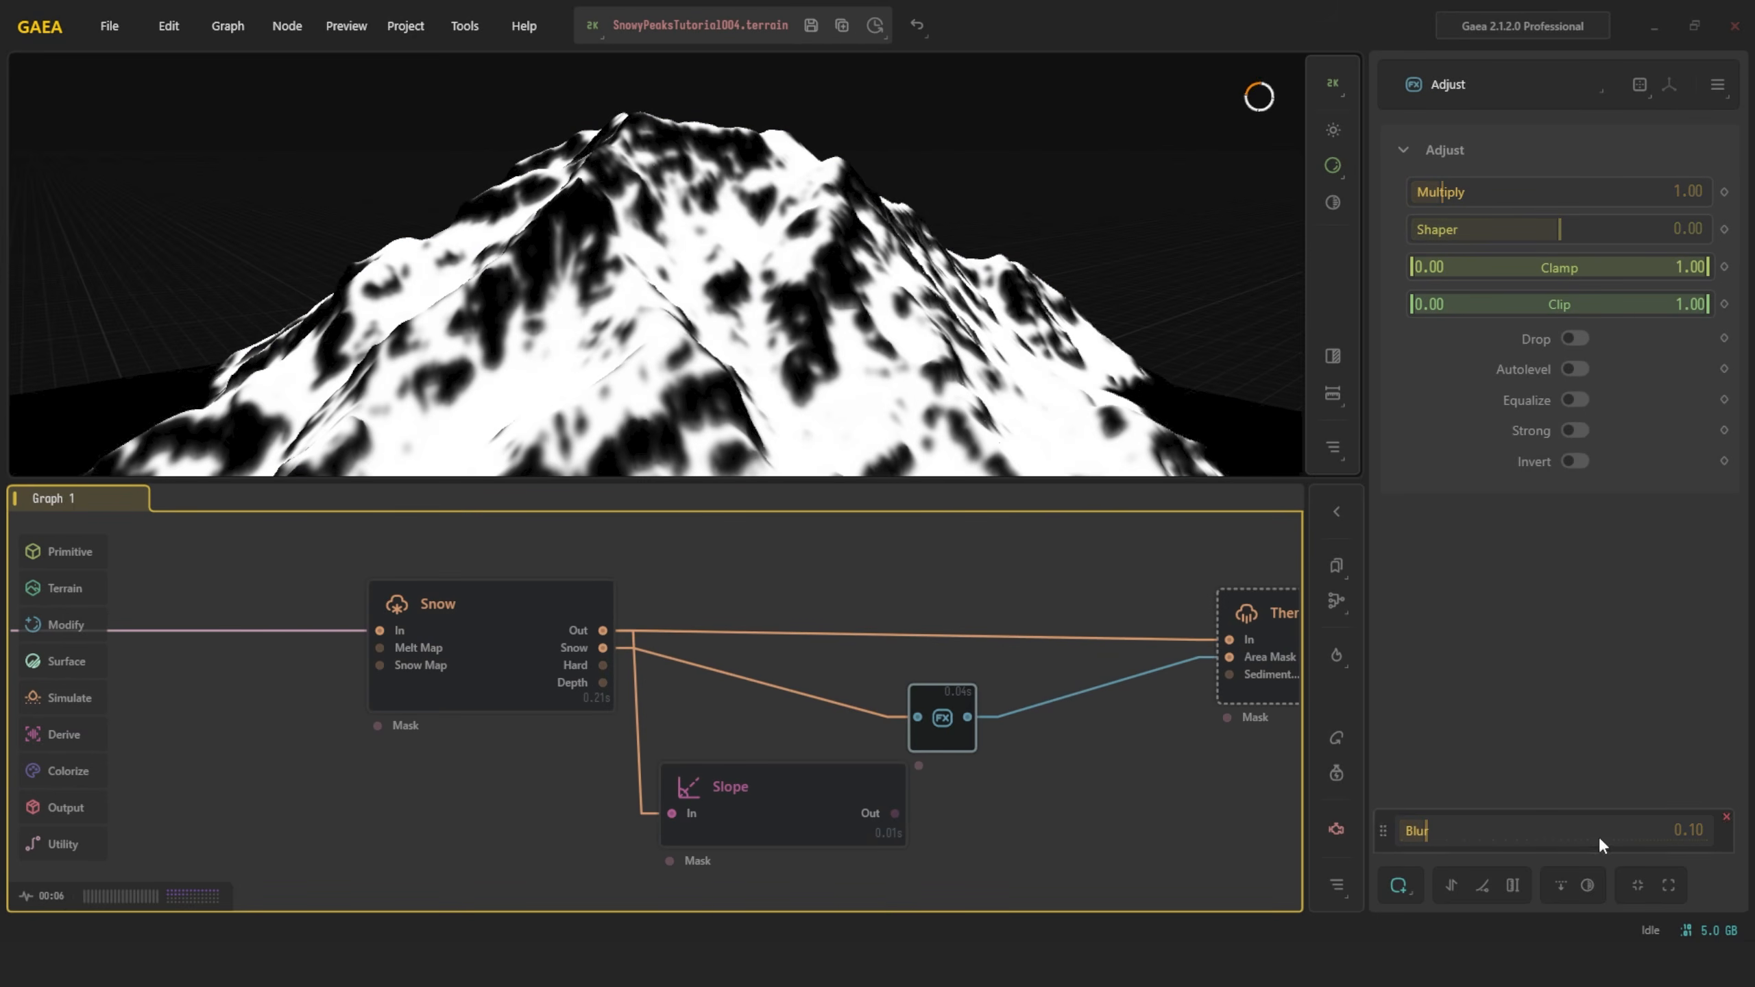
middle_click_drag(1156, 665, 941, 640)
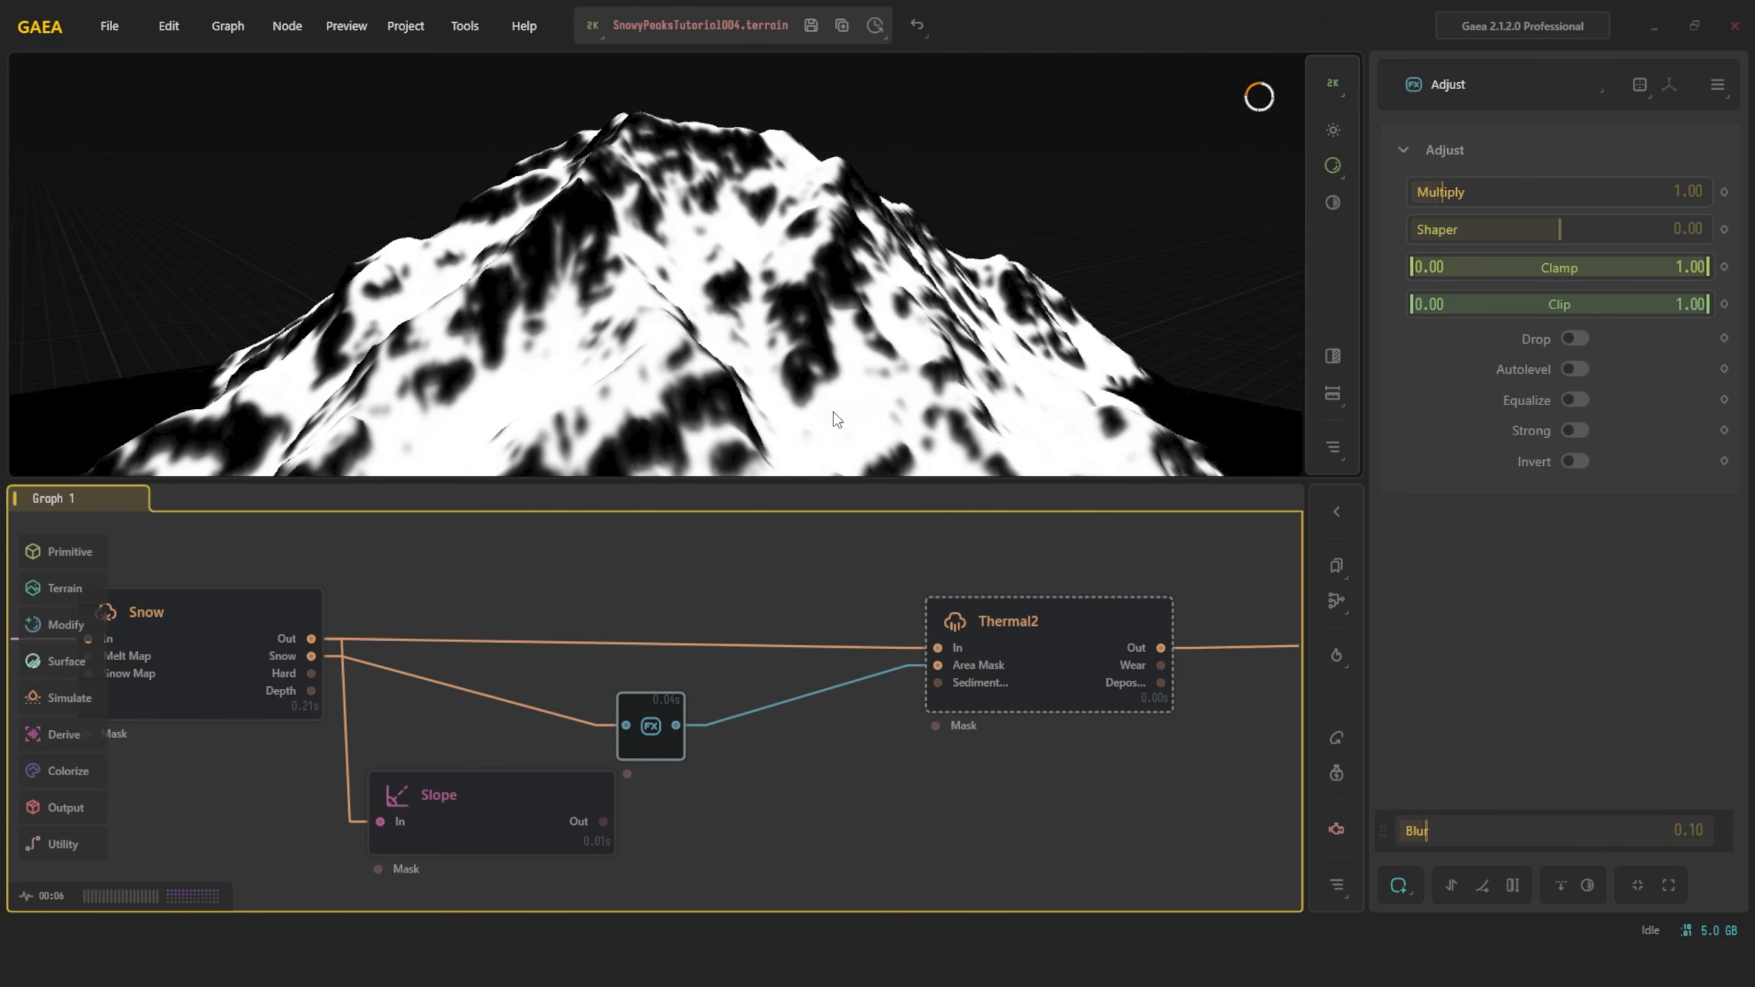
Compare the Snow node's result with the Thermal2 erosion on the mountain, up close and from another angle
left_click(195, 639)
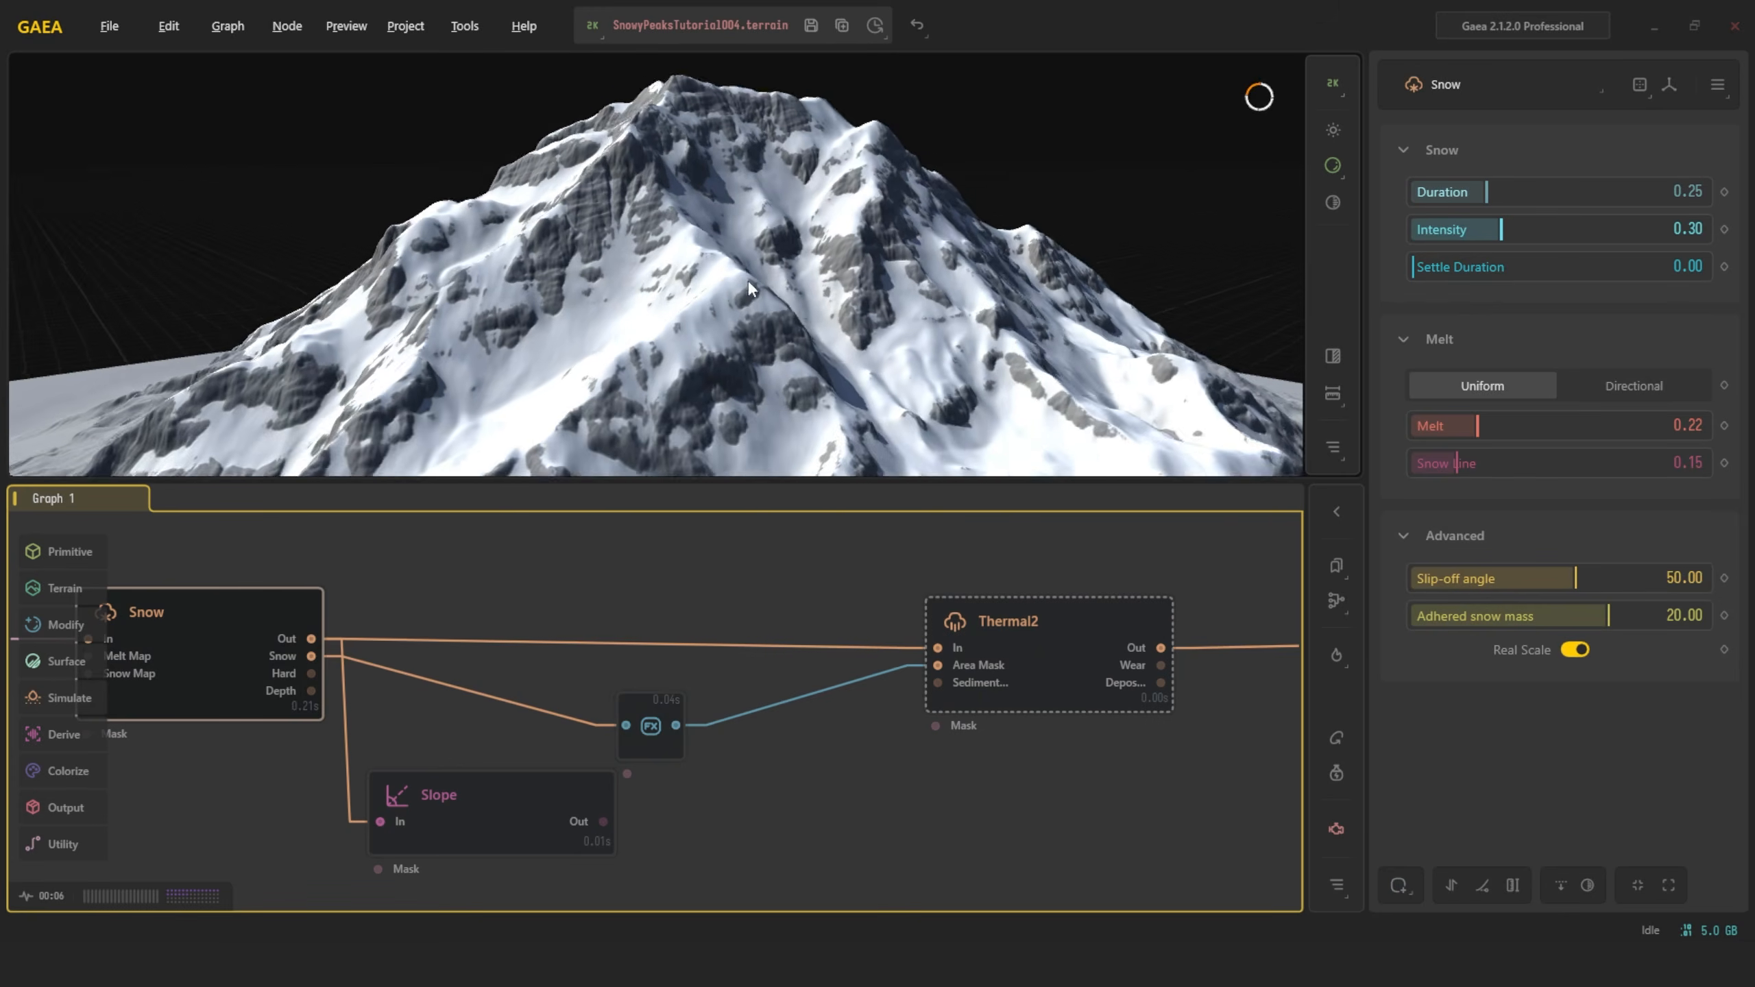
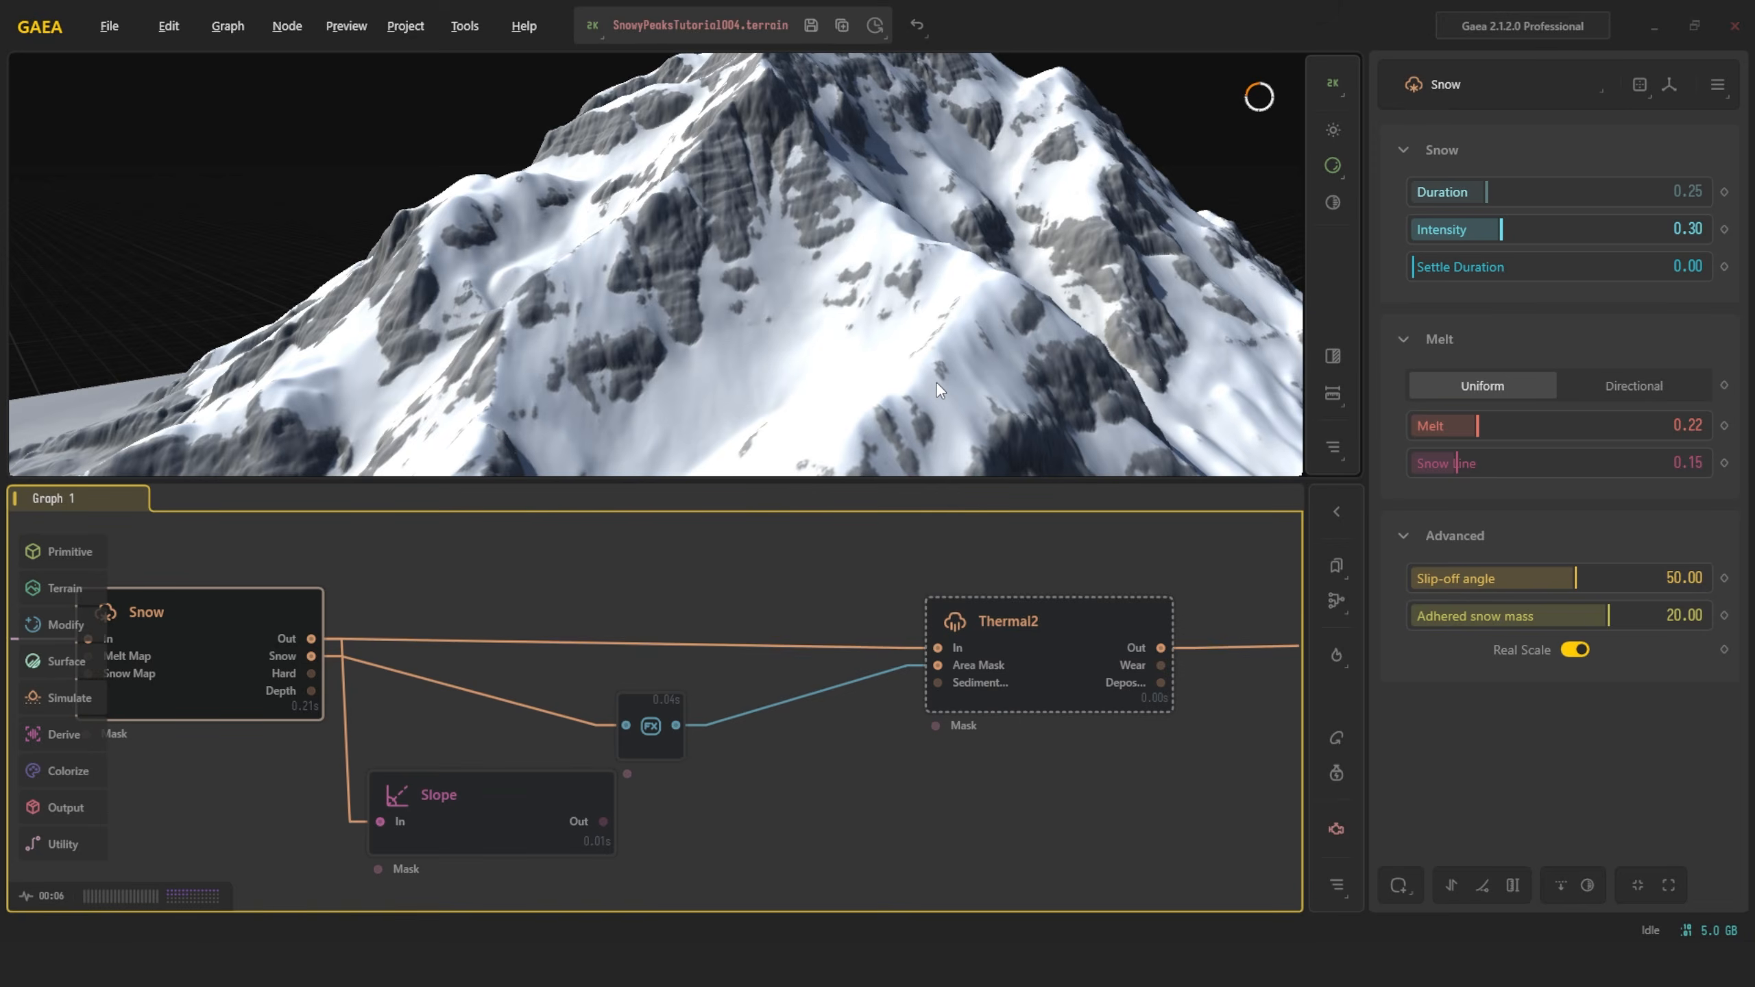
left_click(1041, 608)
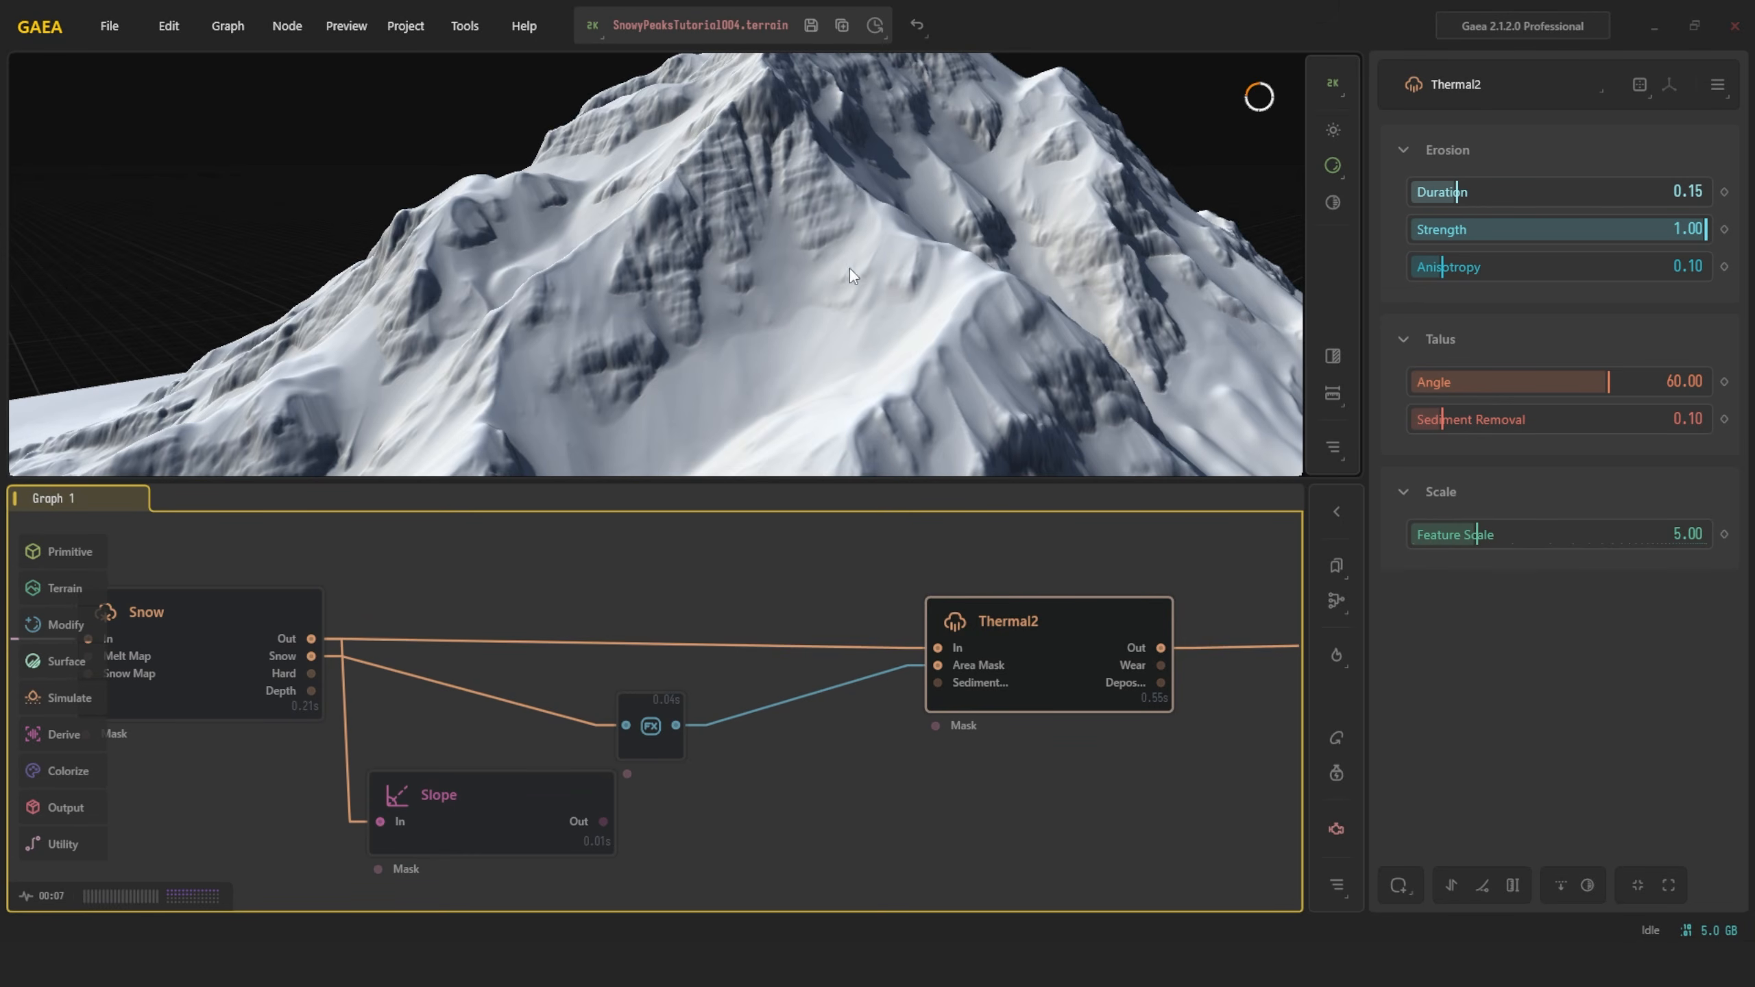
scroll(818, 307, "down", 5)
left_click_drag(818, 307, 758, 302, "alt")
scroll(799, 308, "up", 5)
scroll(799, 309, "down", 5)
scroll(733, 320, "up", 5)
middle_click_drag(575, 596, 754, 598)
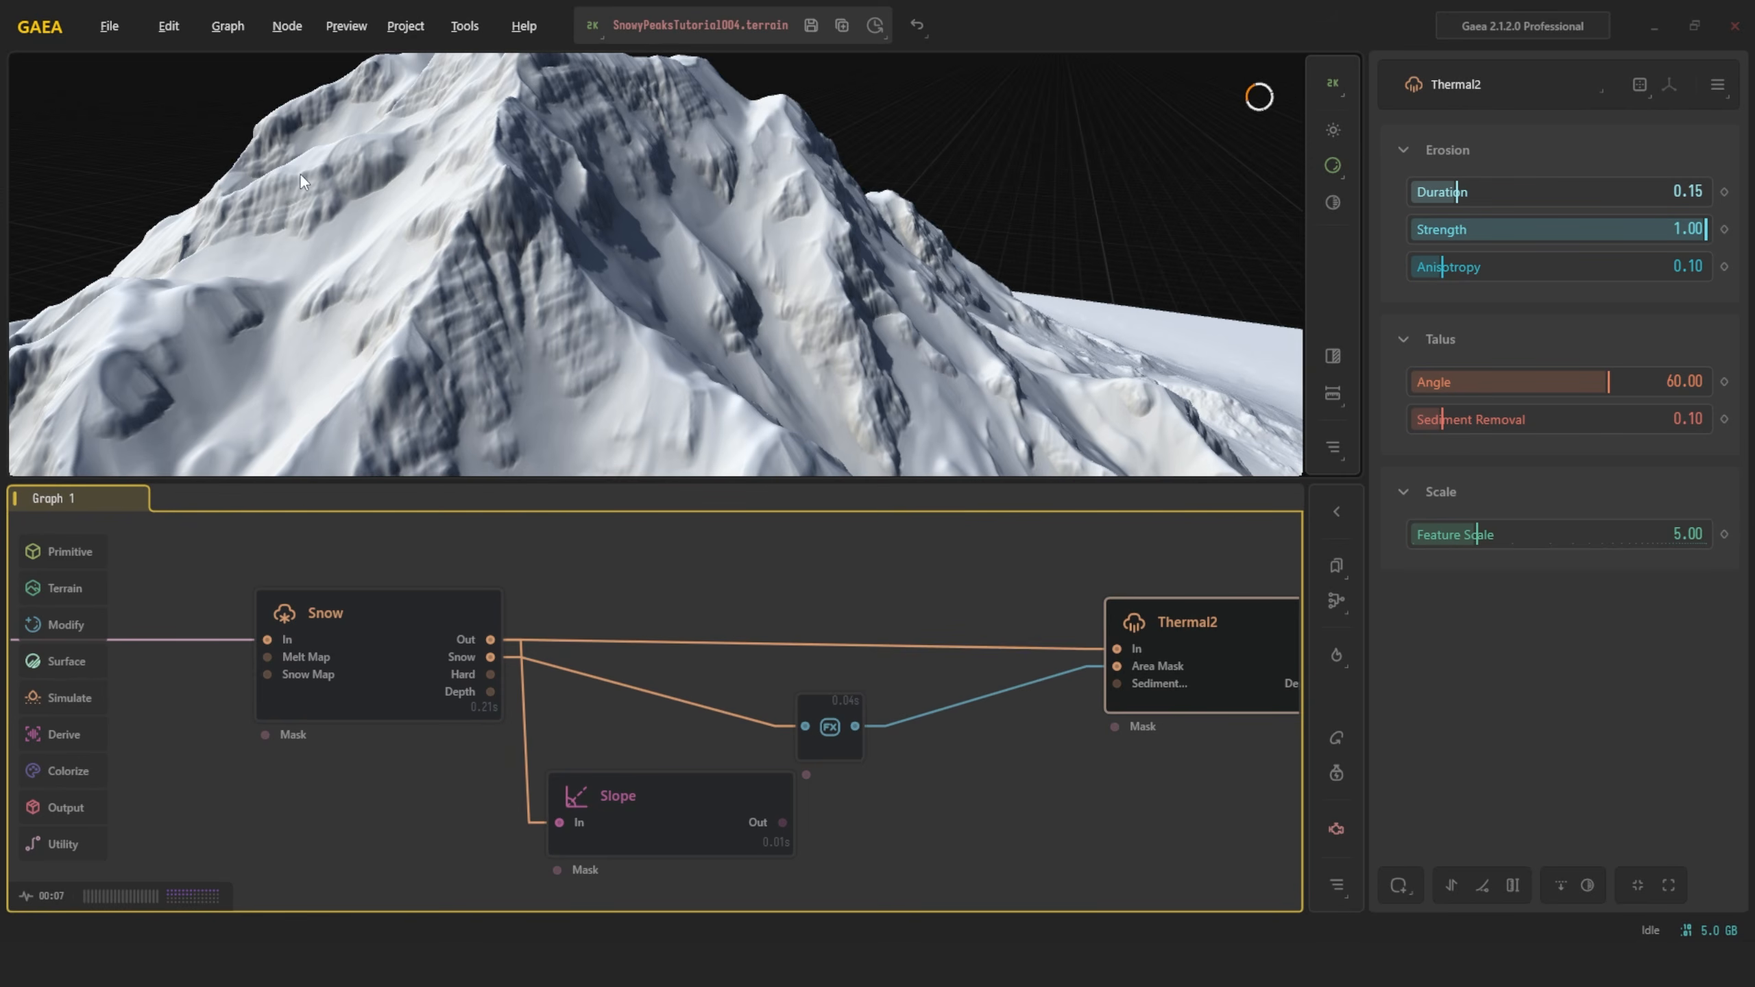
left_click(451, 619)
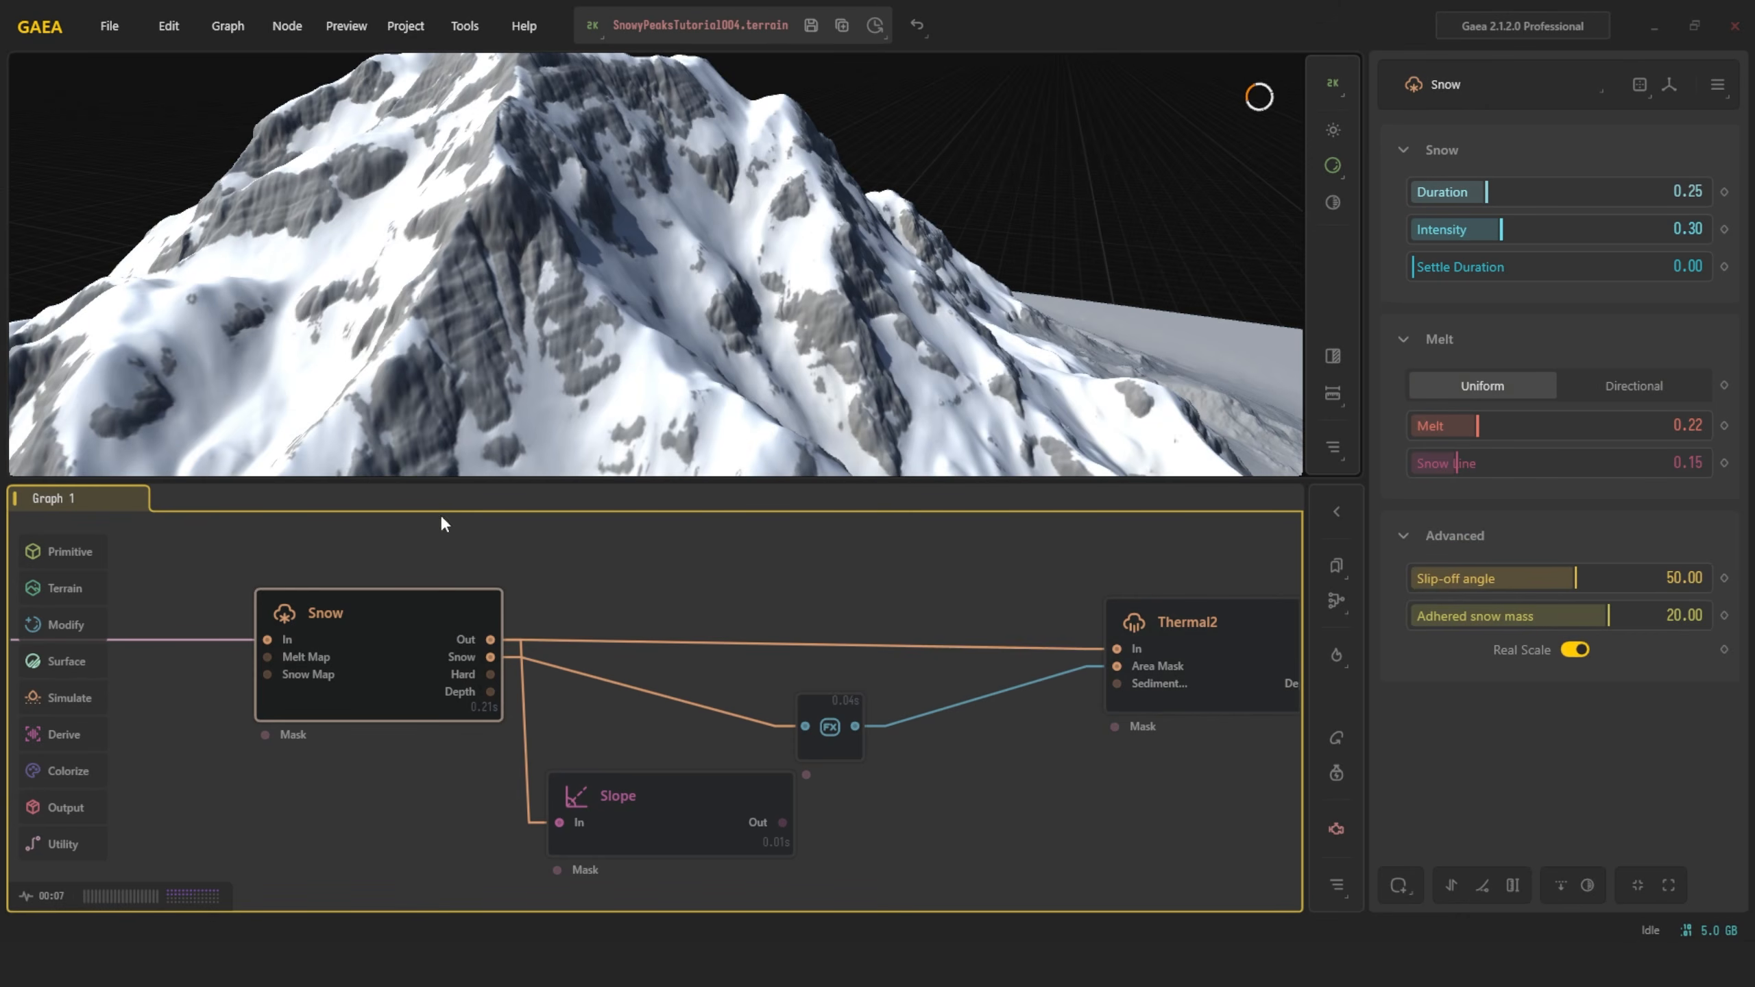
Connect the Slope node's output to the Thermal2 node's Area Mask input, replacing the Adjust node as the mask
left_click(849, 698)
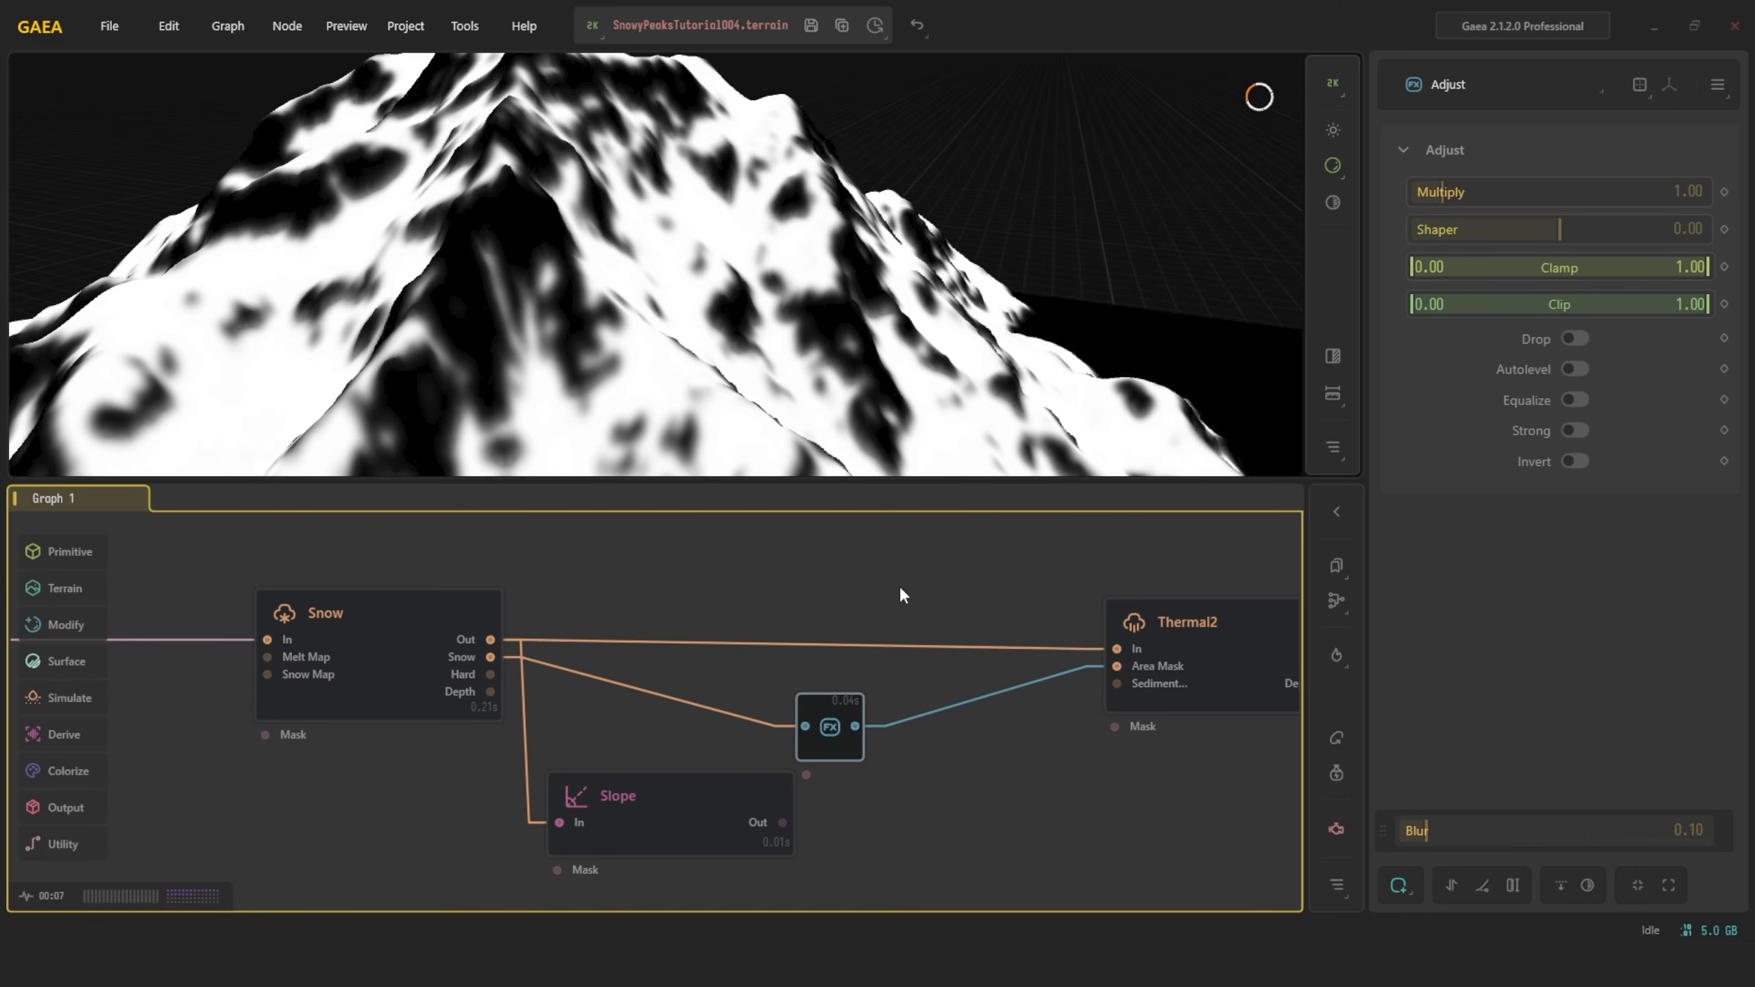
left_click(1193, 618)
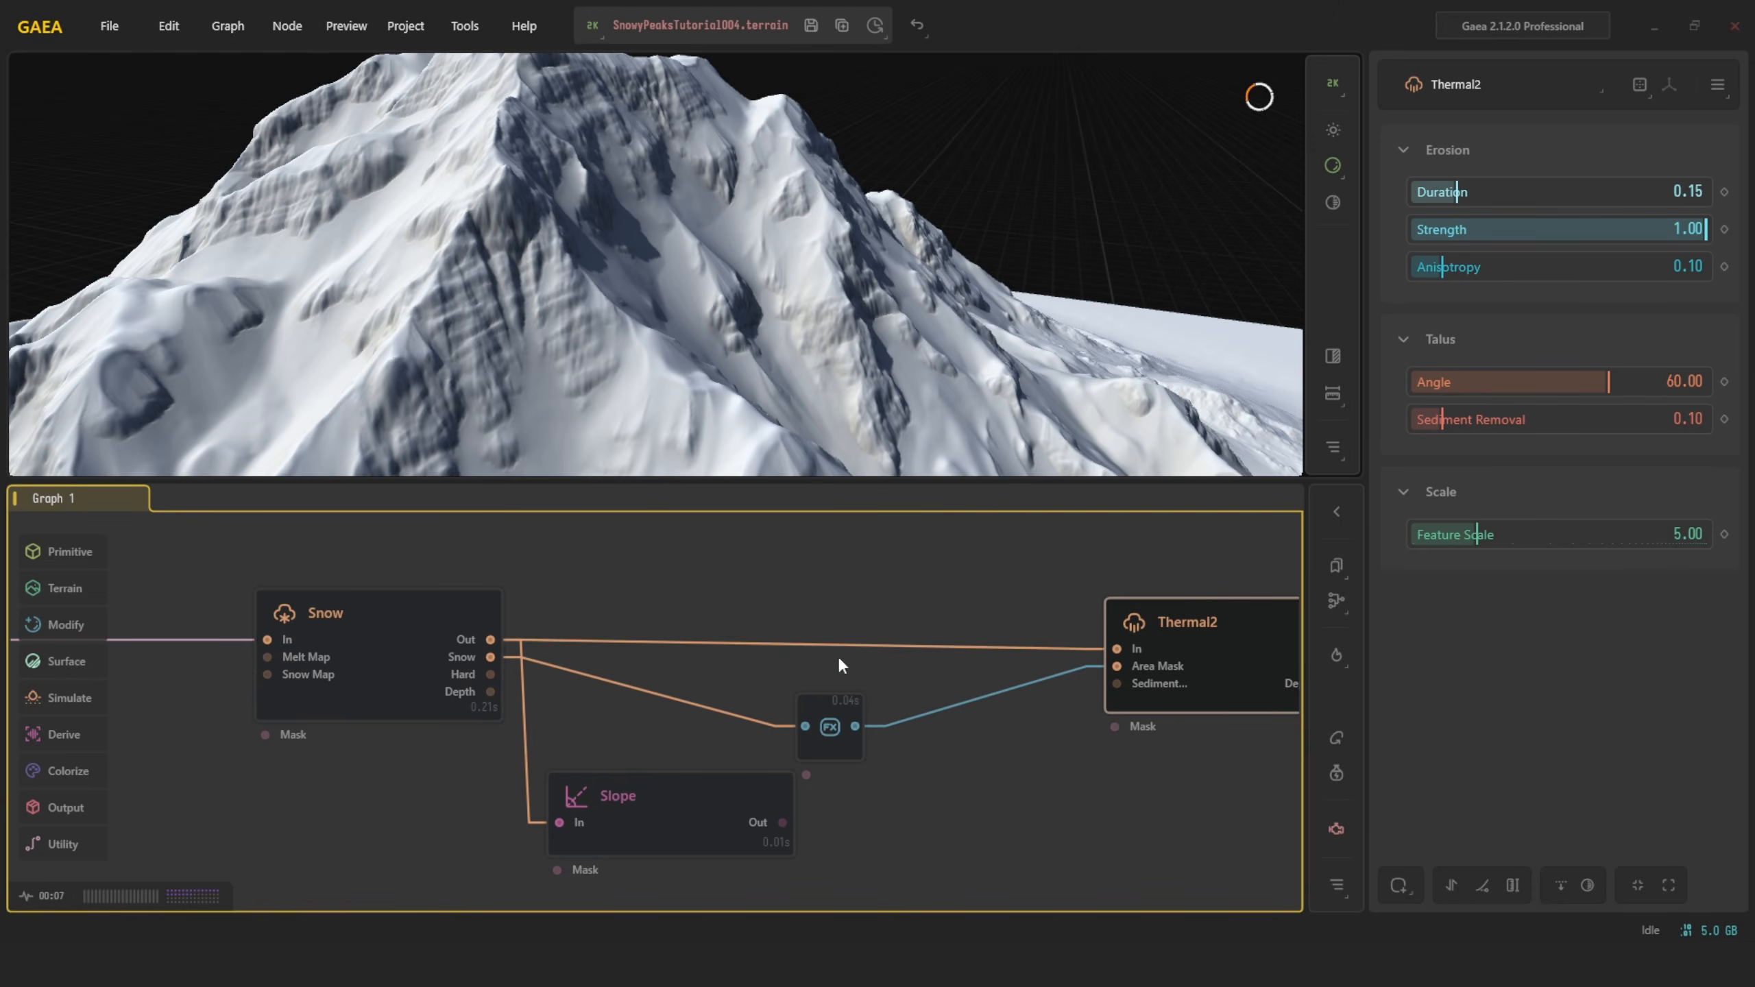
left_click(690, 830)
middle_click_drag(966, 735, 911, 665)
left_click_drag(666, 749, 1063, 595)
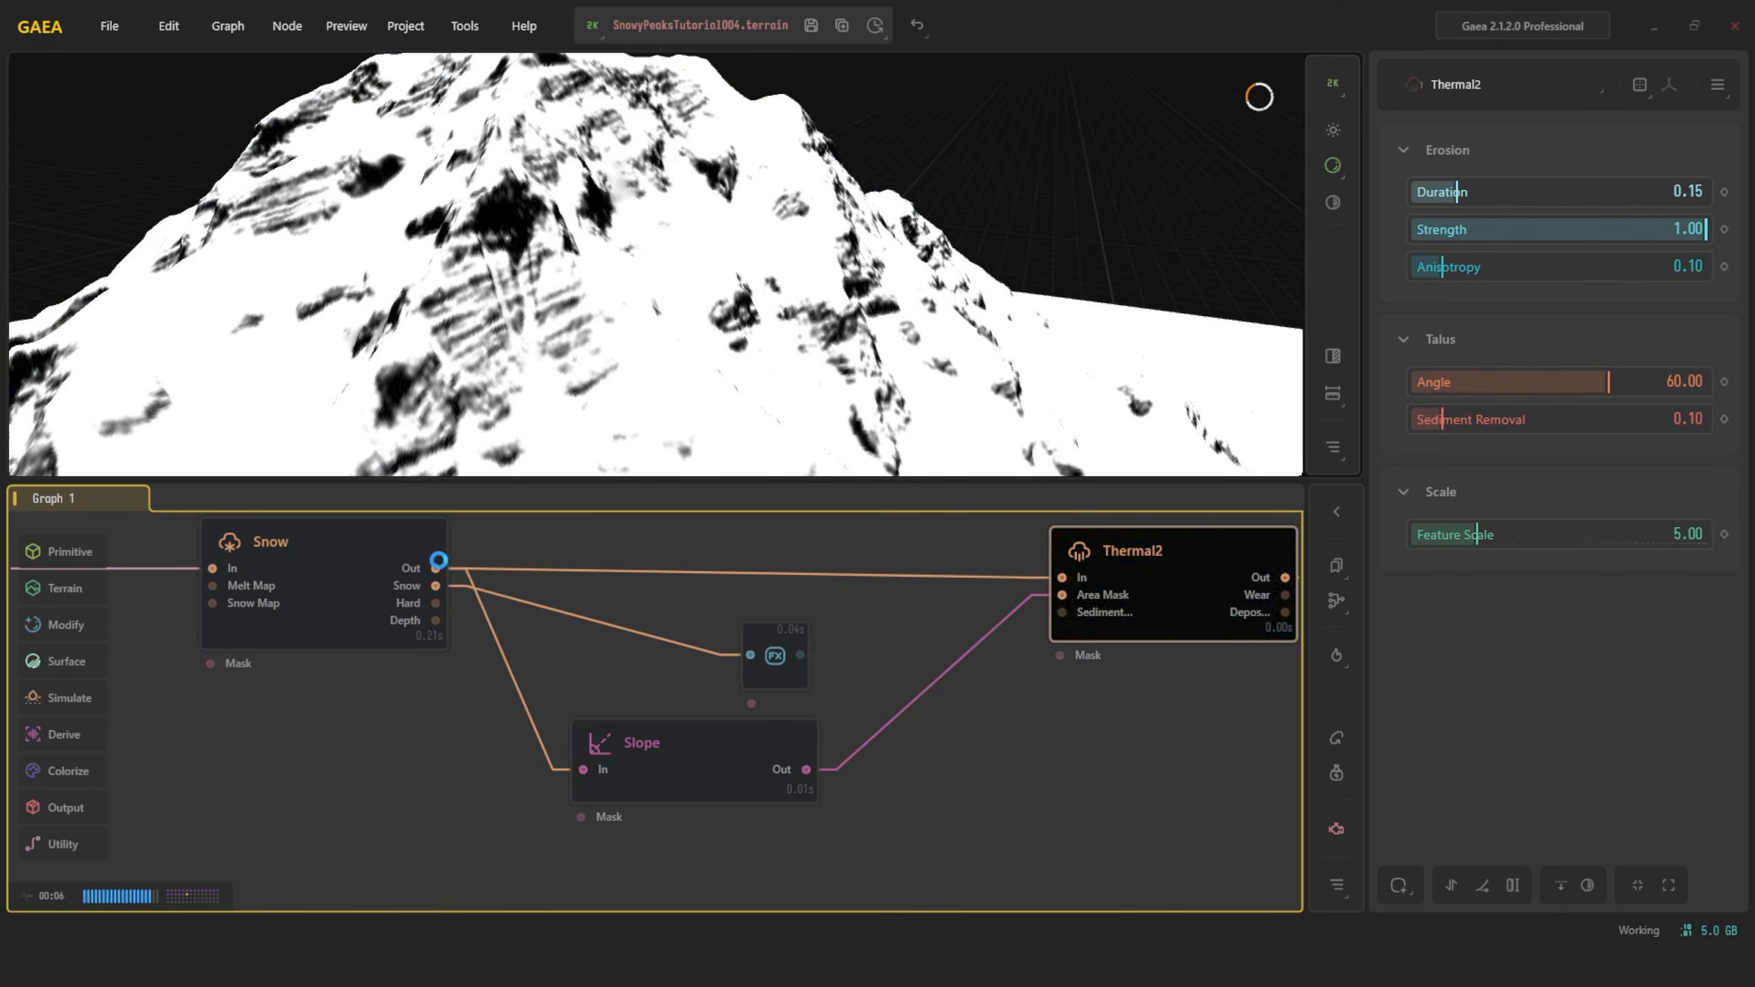
Examine the slope-masked Thermal2 result up close and compare it with the Slope mask and the Snow node's output
scroll(705, 320, "up", 3)
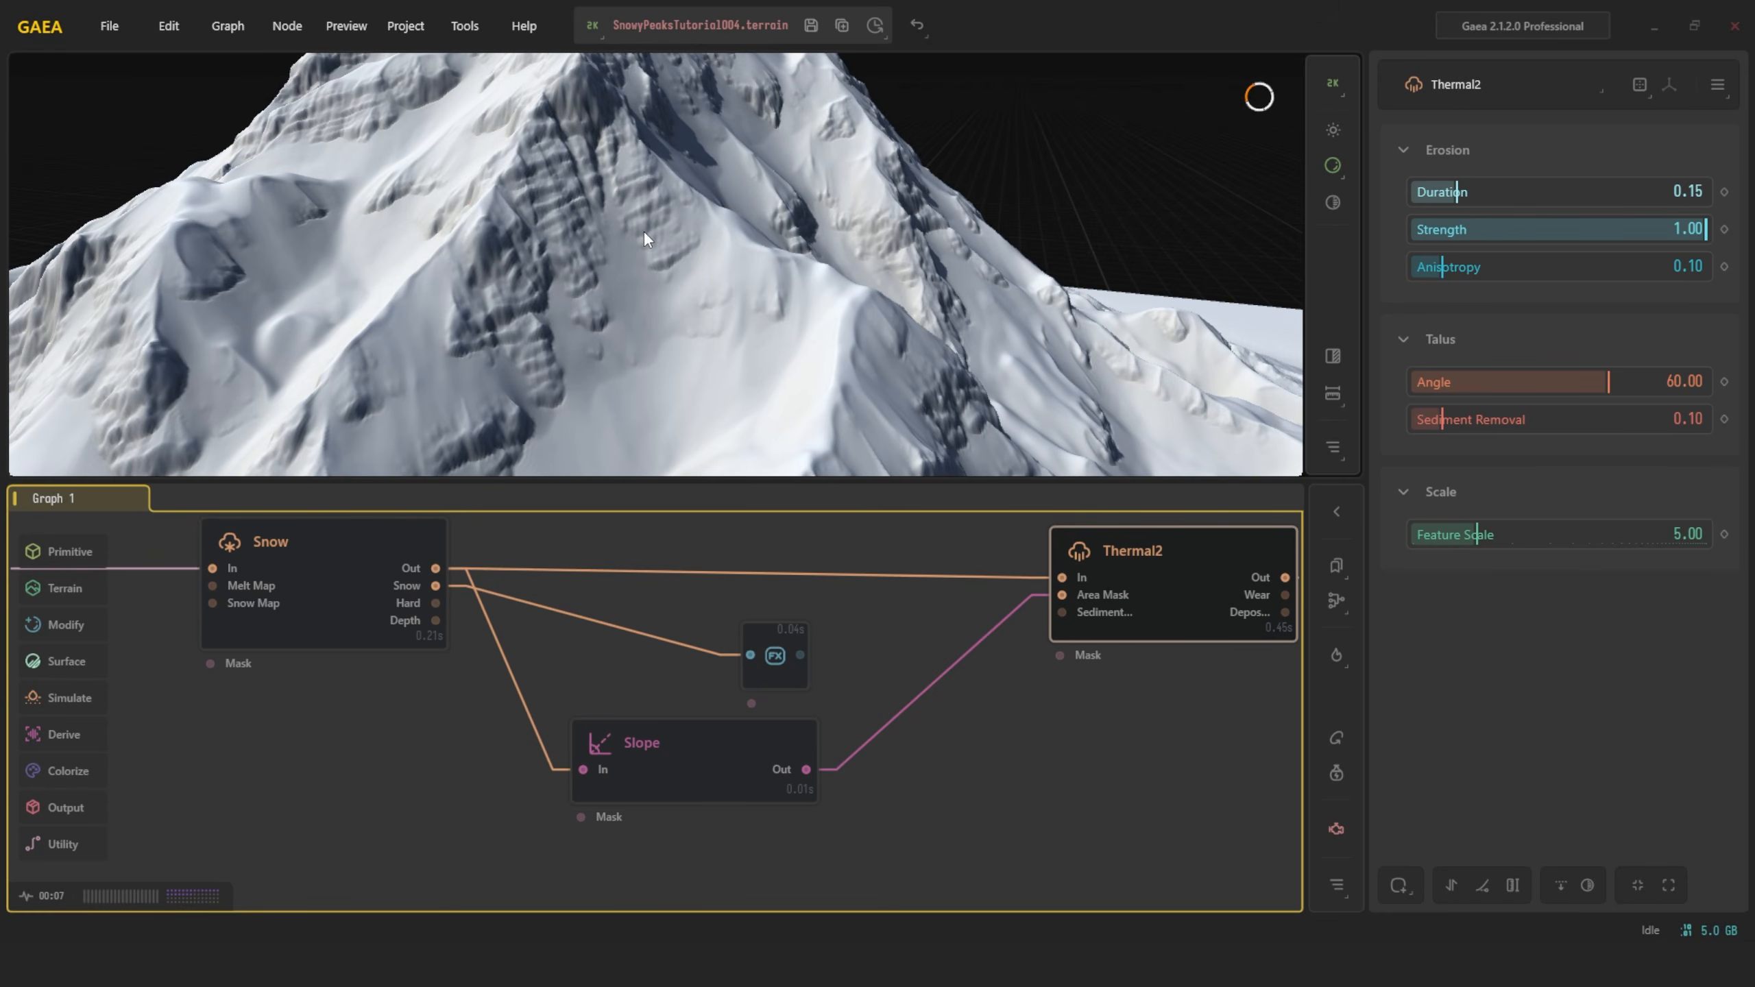
scroll(644, 235, "down", 5)
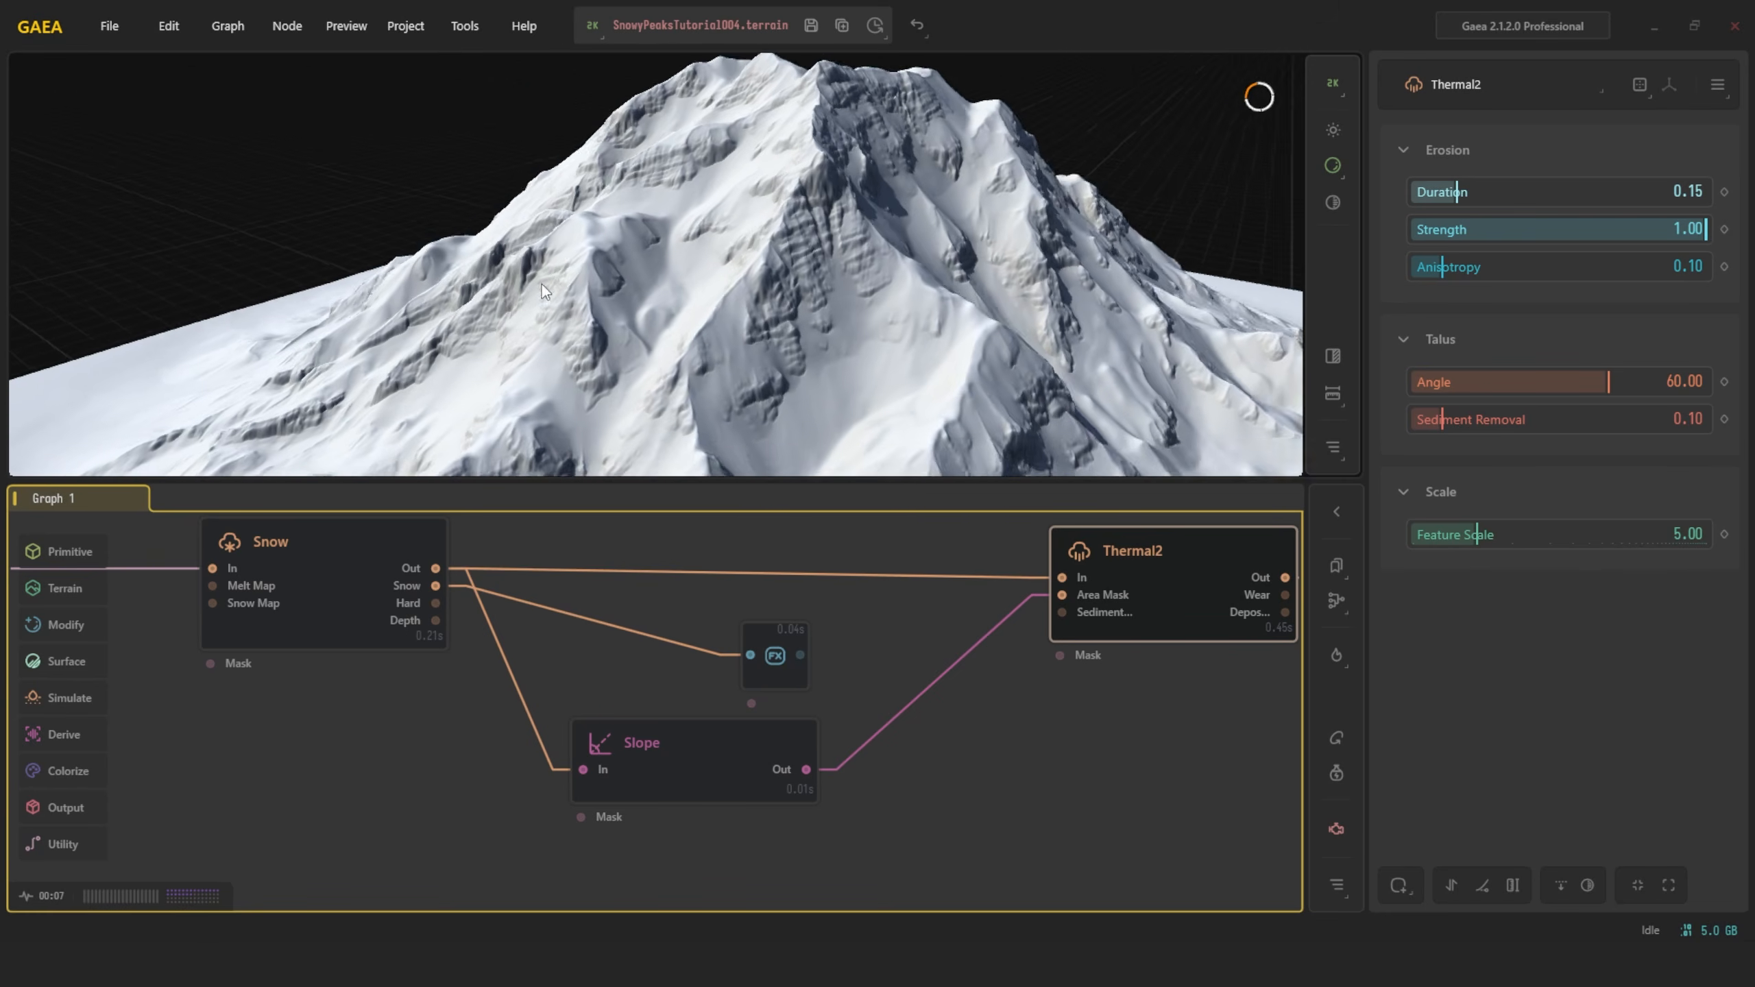
scroll(778, 339, "up", 3)
scroll(734, 294, "down", 4)
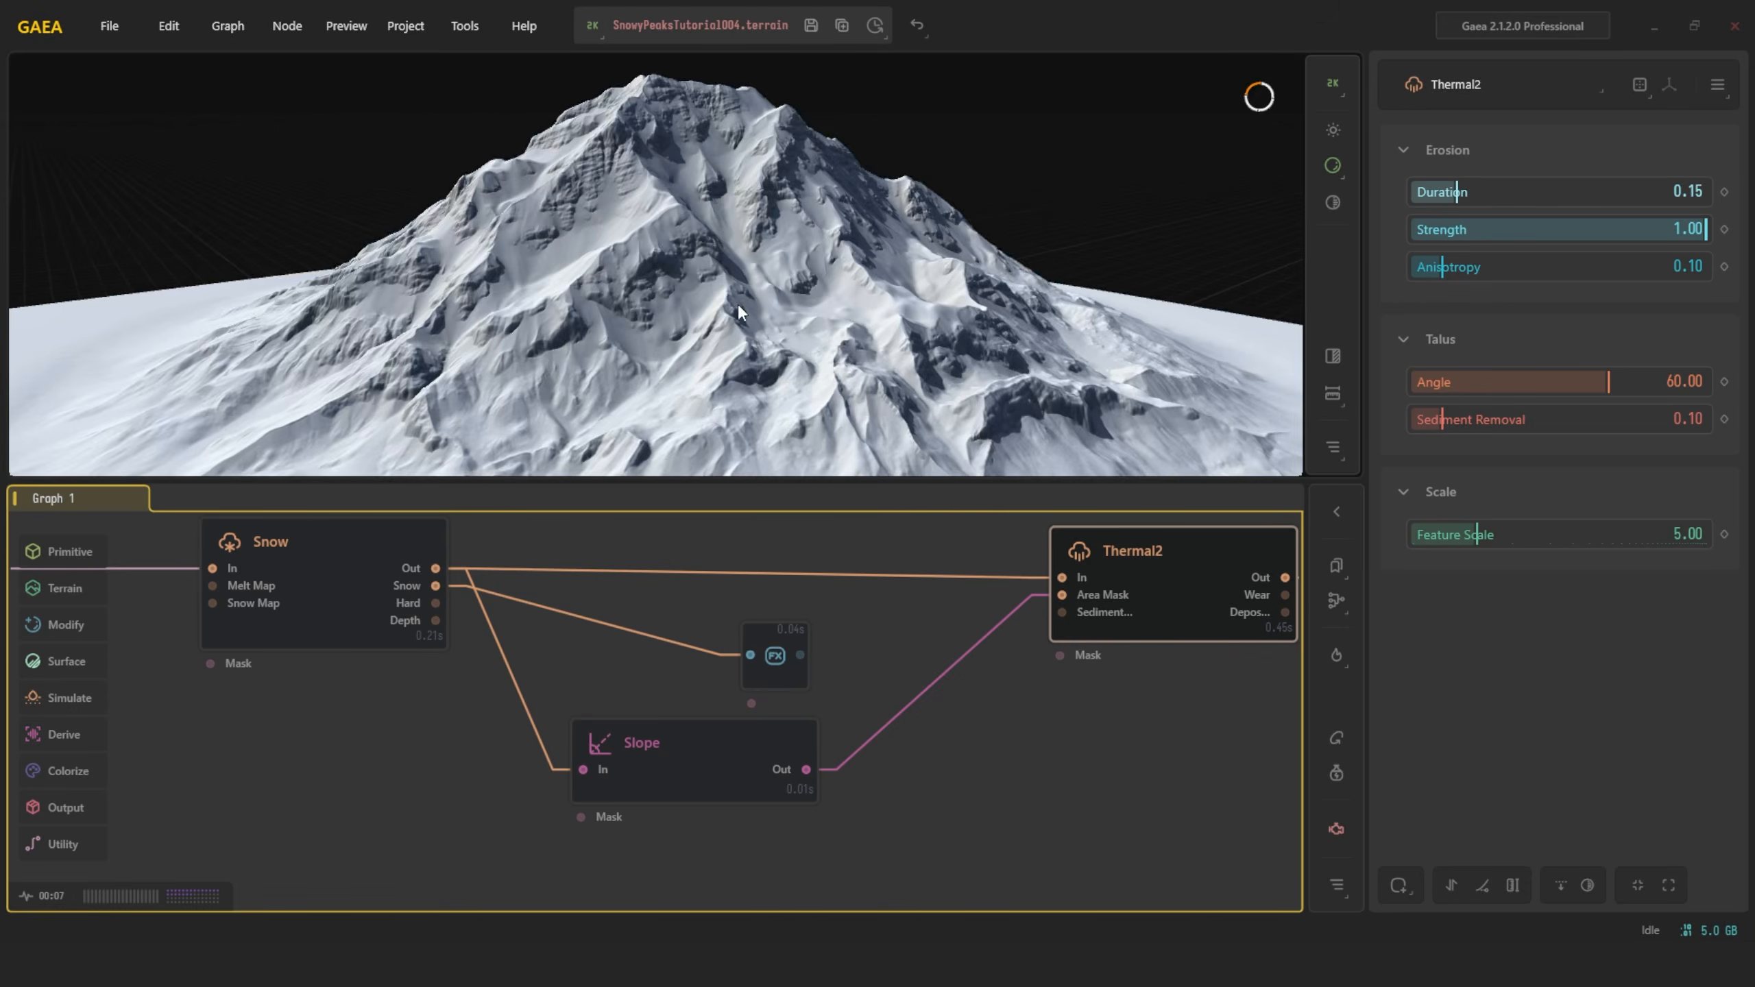
scroll(736, 312, "up", 3)
left_click(732, 744)
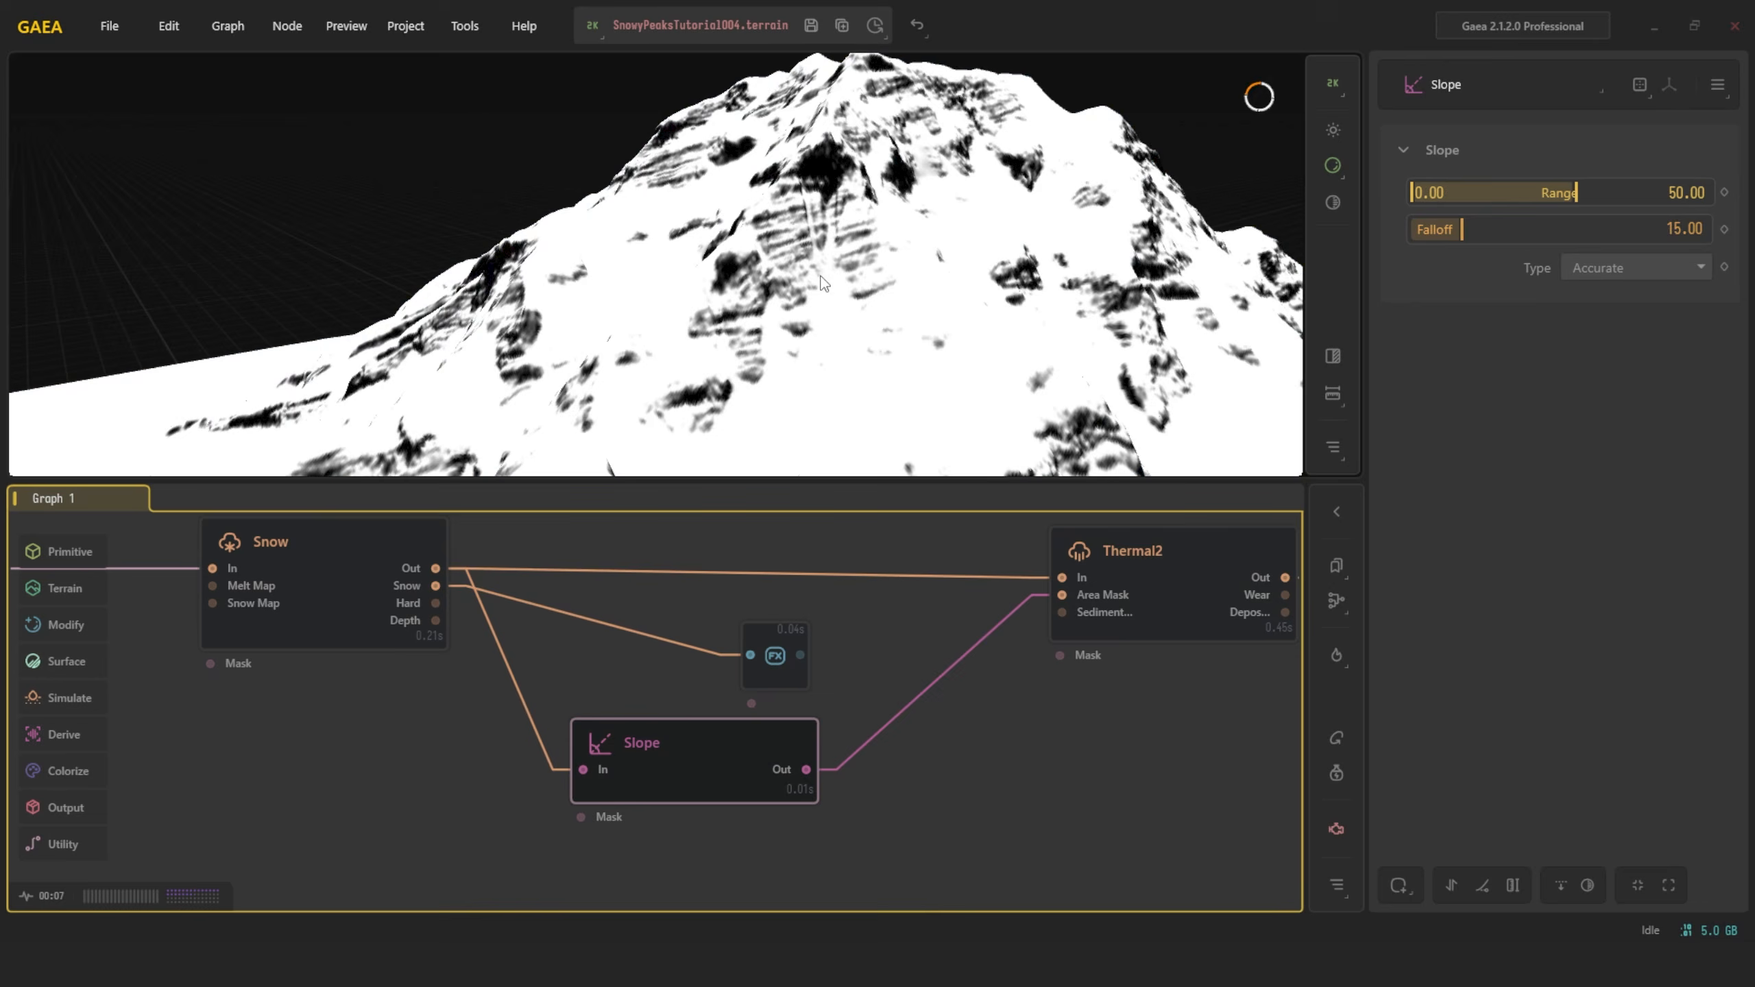
left_click(359, 563)
scroll(866, 314, "up", 4)
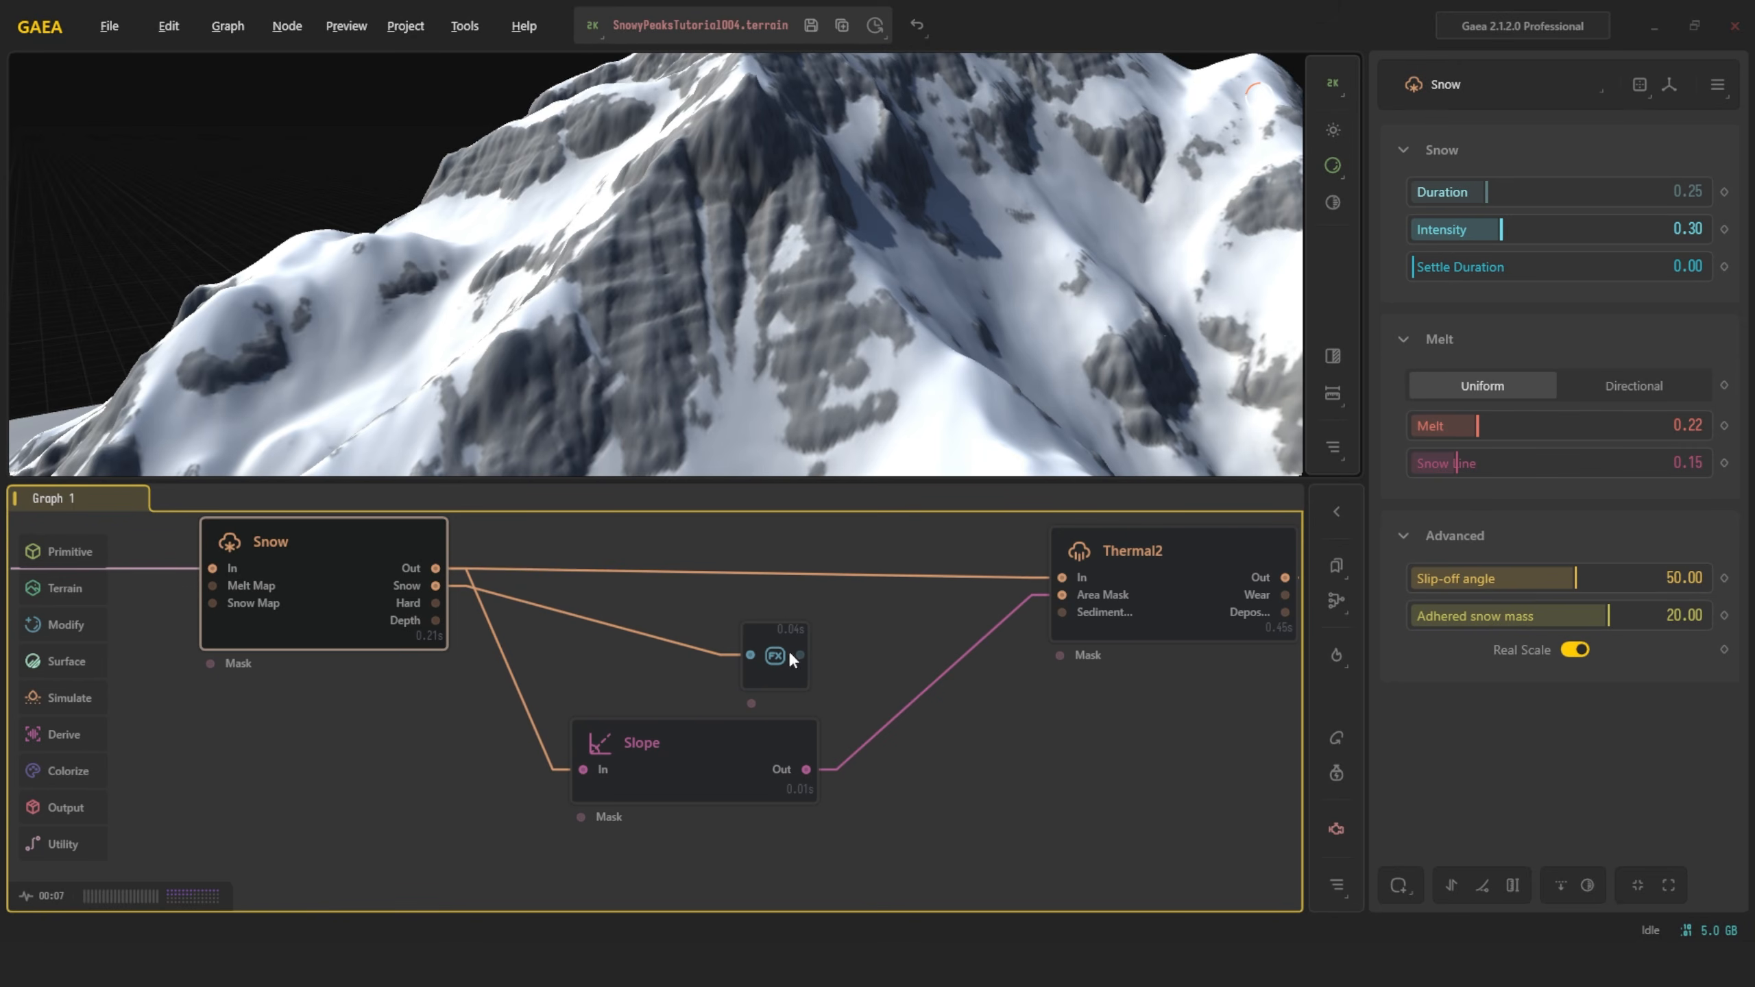
left_click(757, 741)
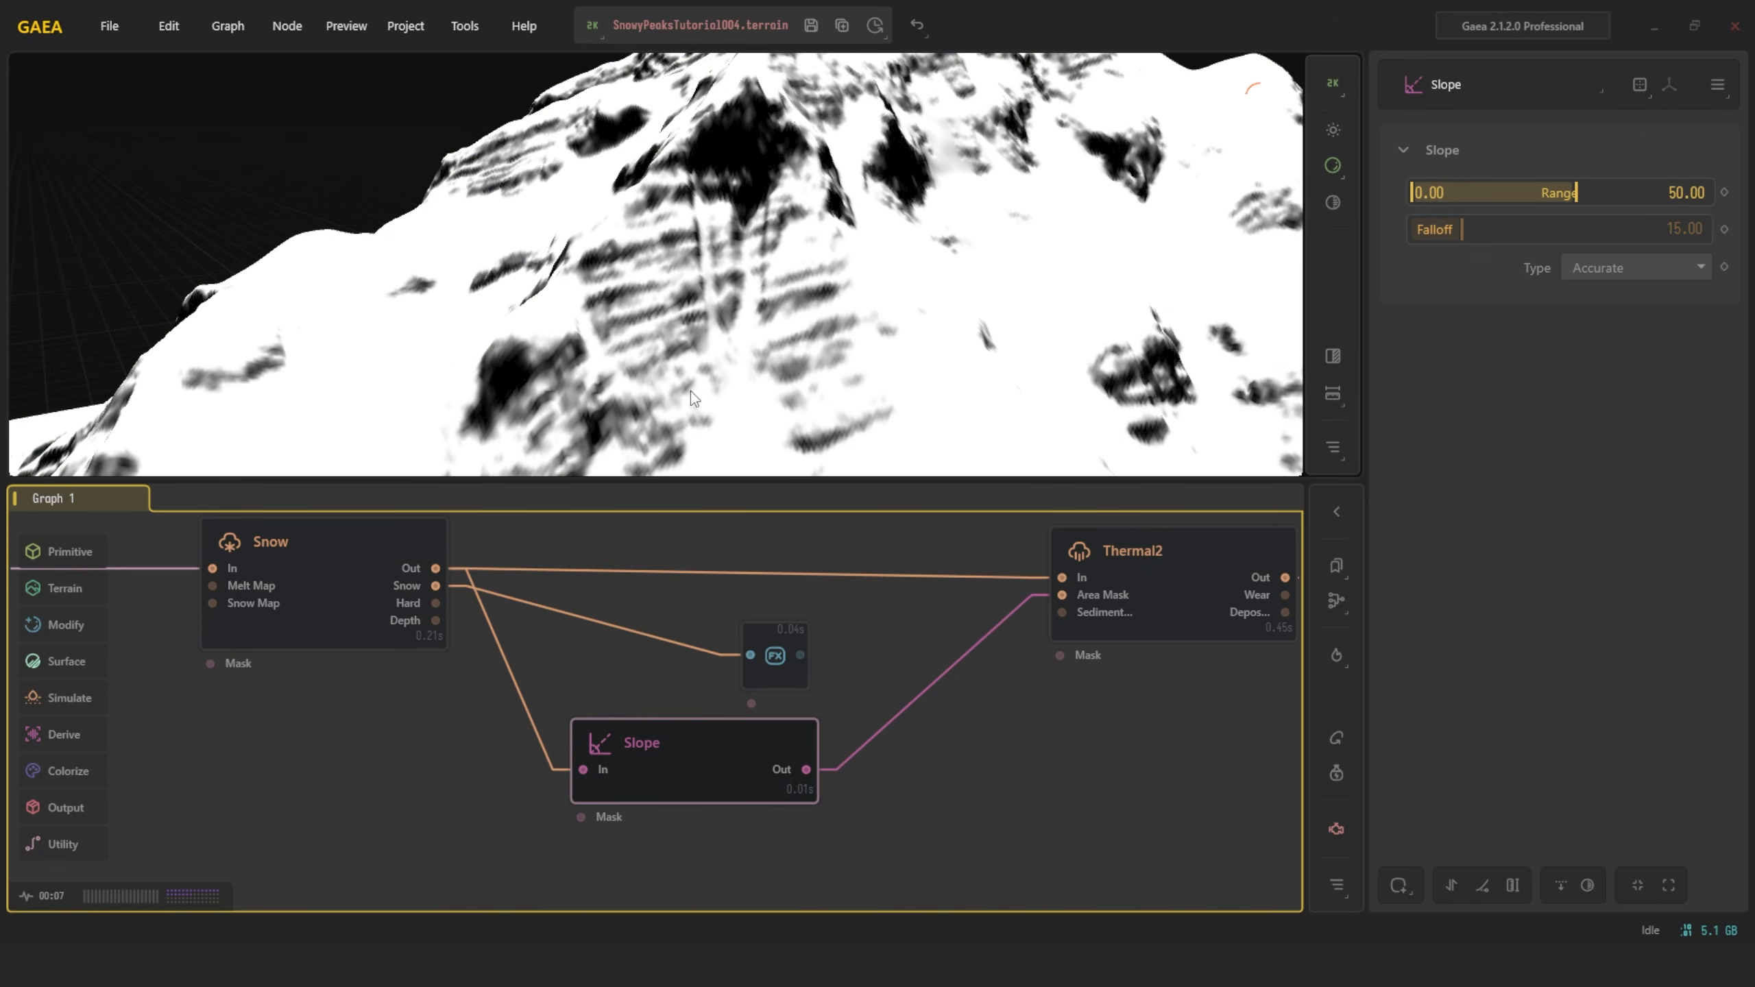
left_click(1156, 608)
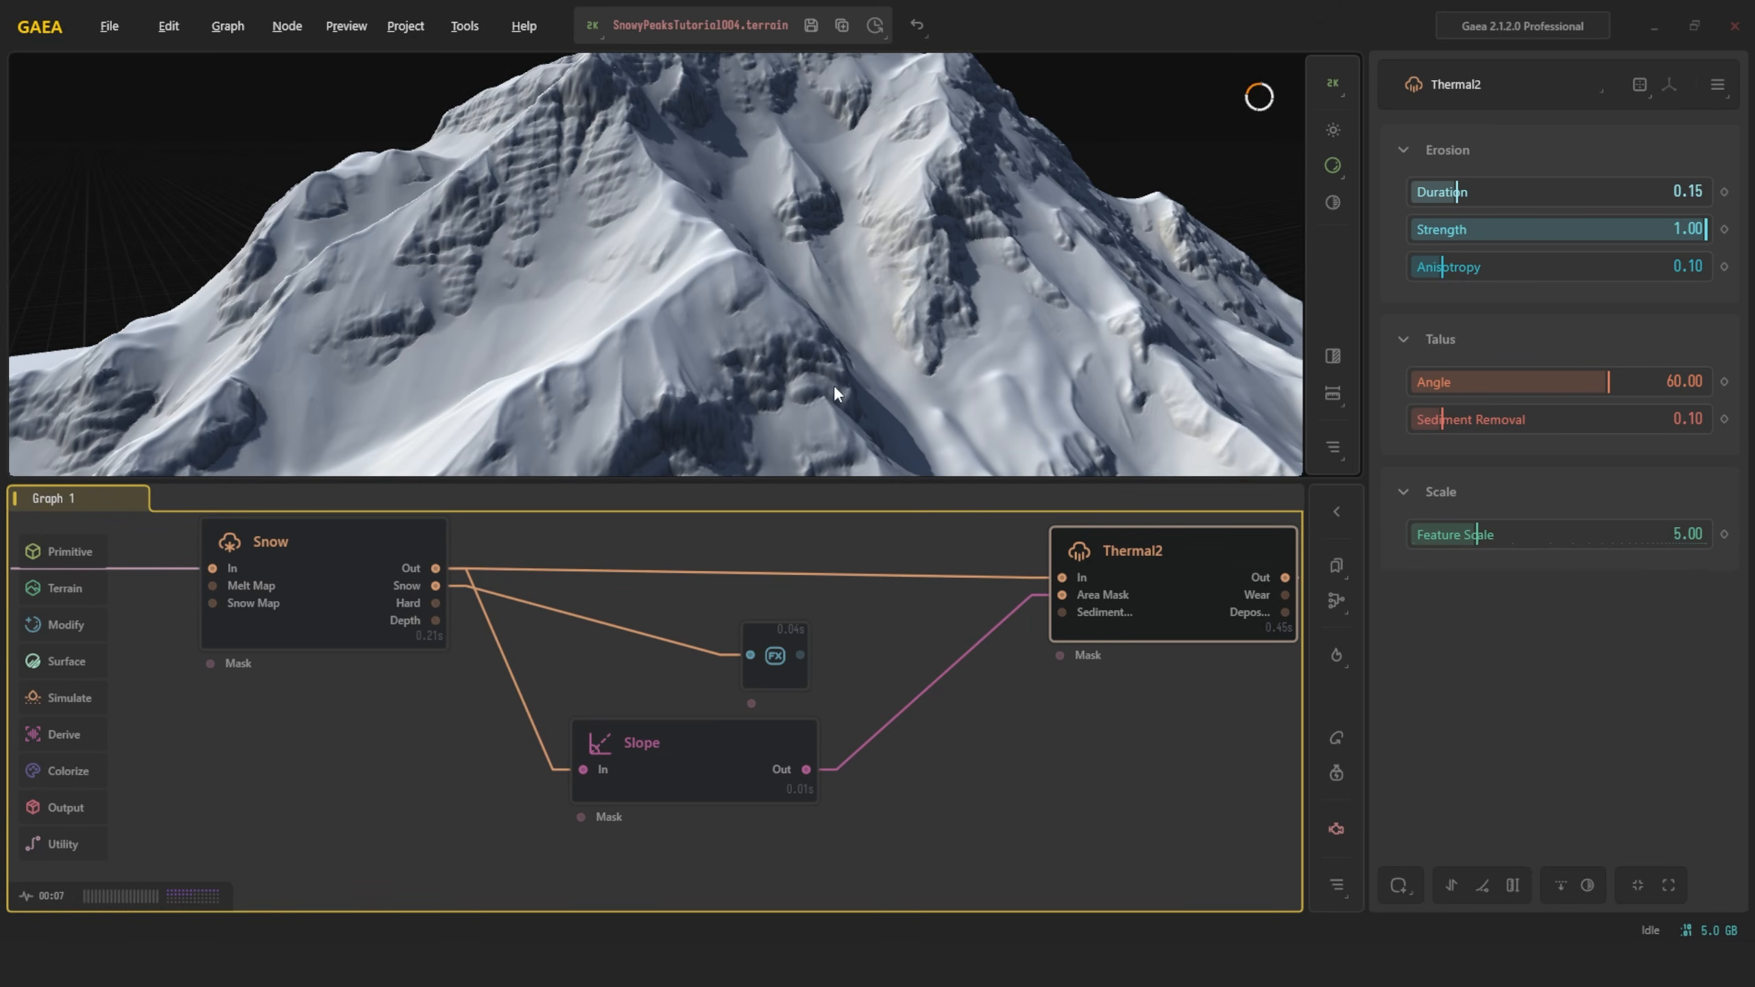
scroll(833, 376, "down", 5)
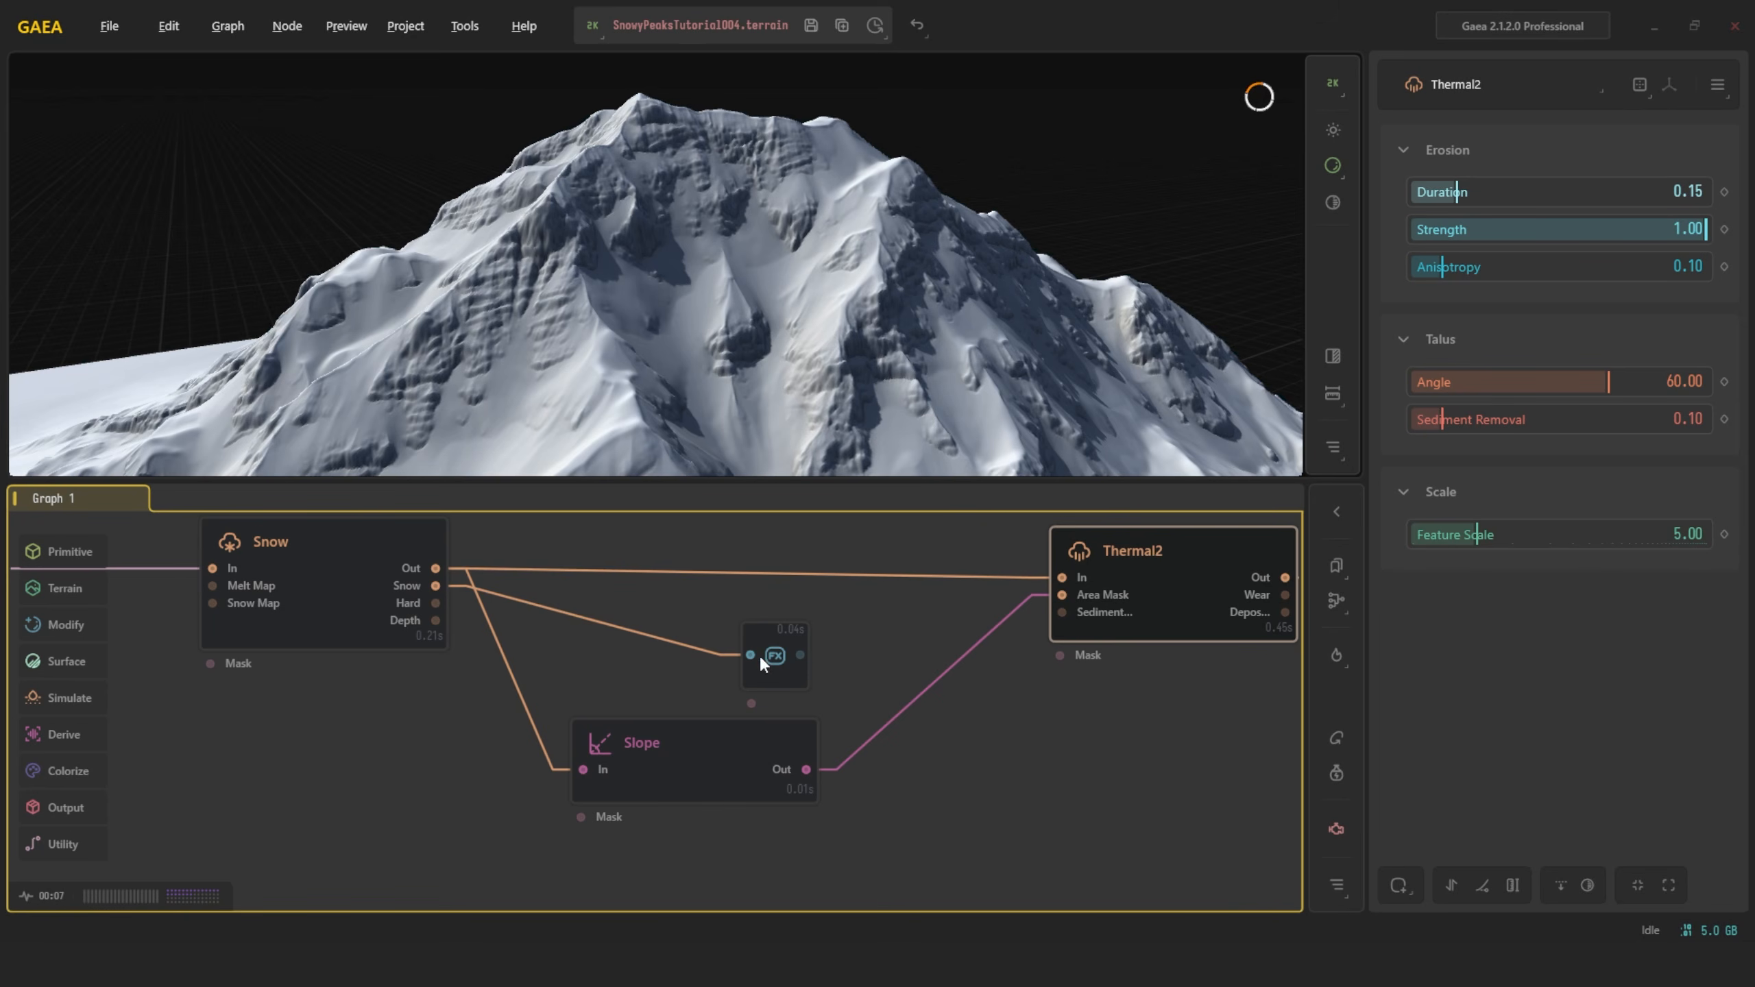
Reconnect the Adjust node's output to the Thermal2 node's Area Mask input and check the resulting erosion against the mask
left_click_drag(801, 654, 1057, 594)
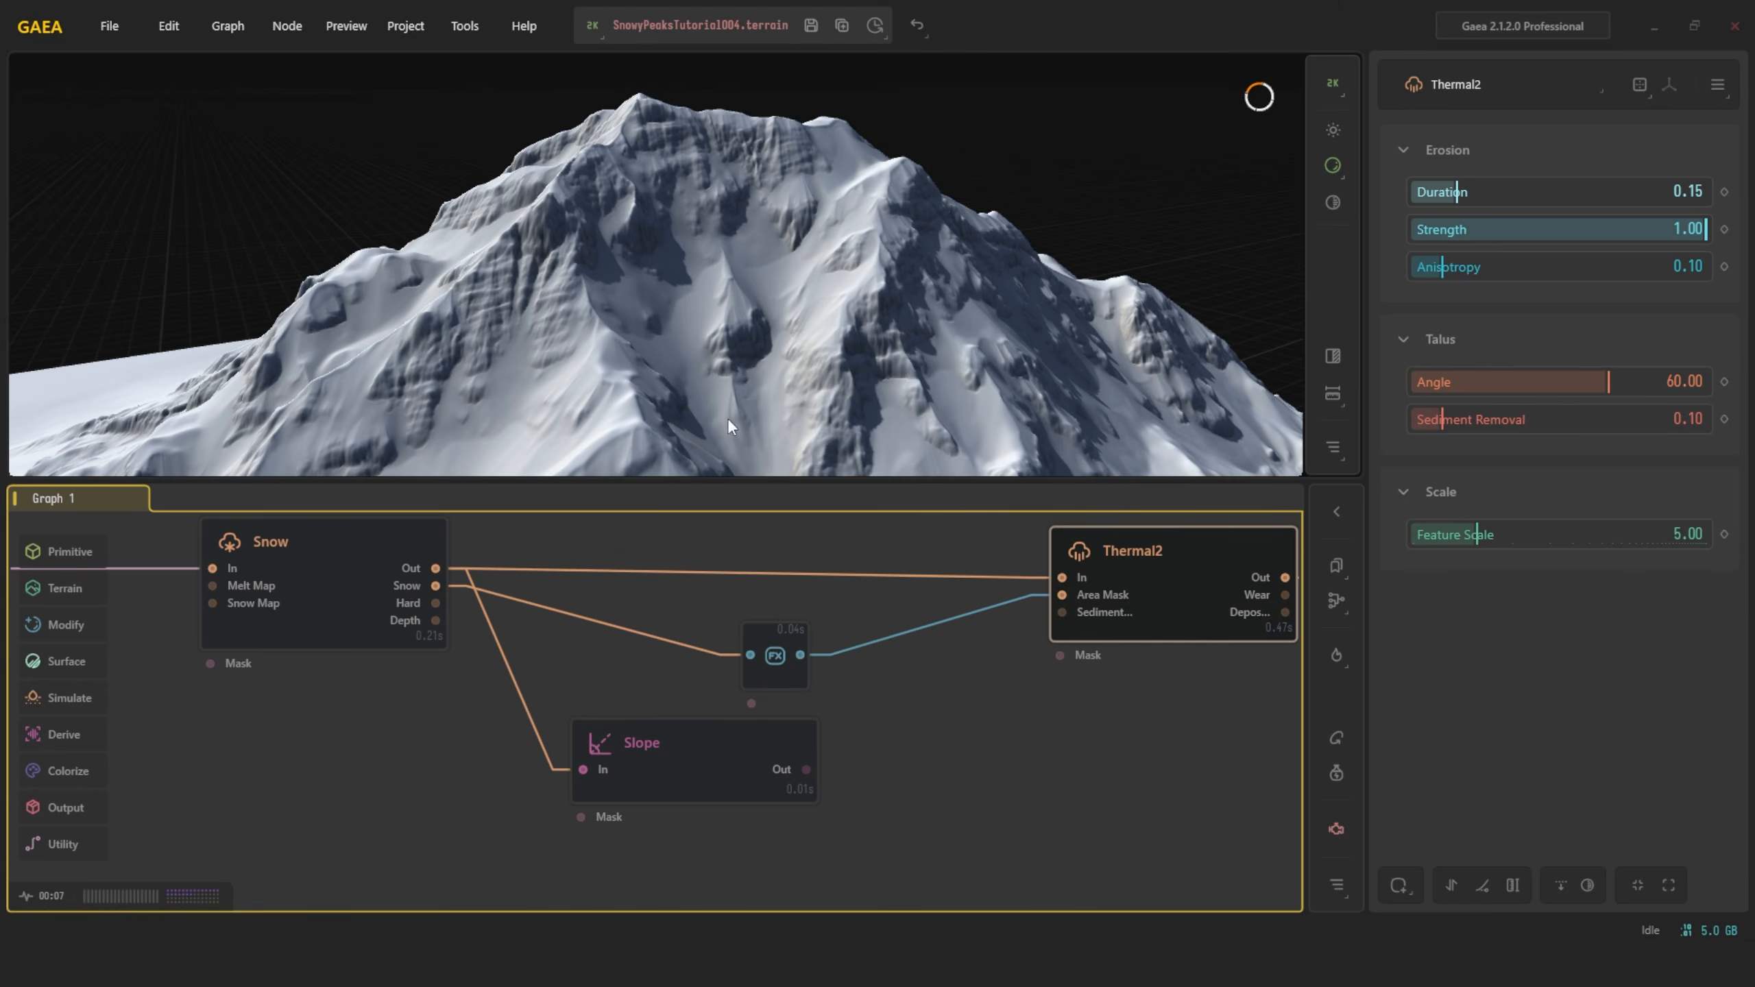
left_click_drag(712, 356, 756, 297, "alt")
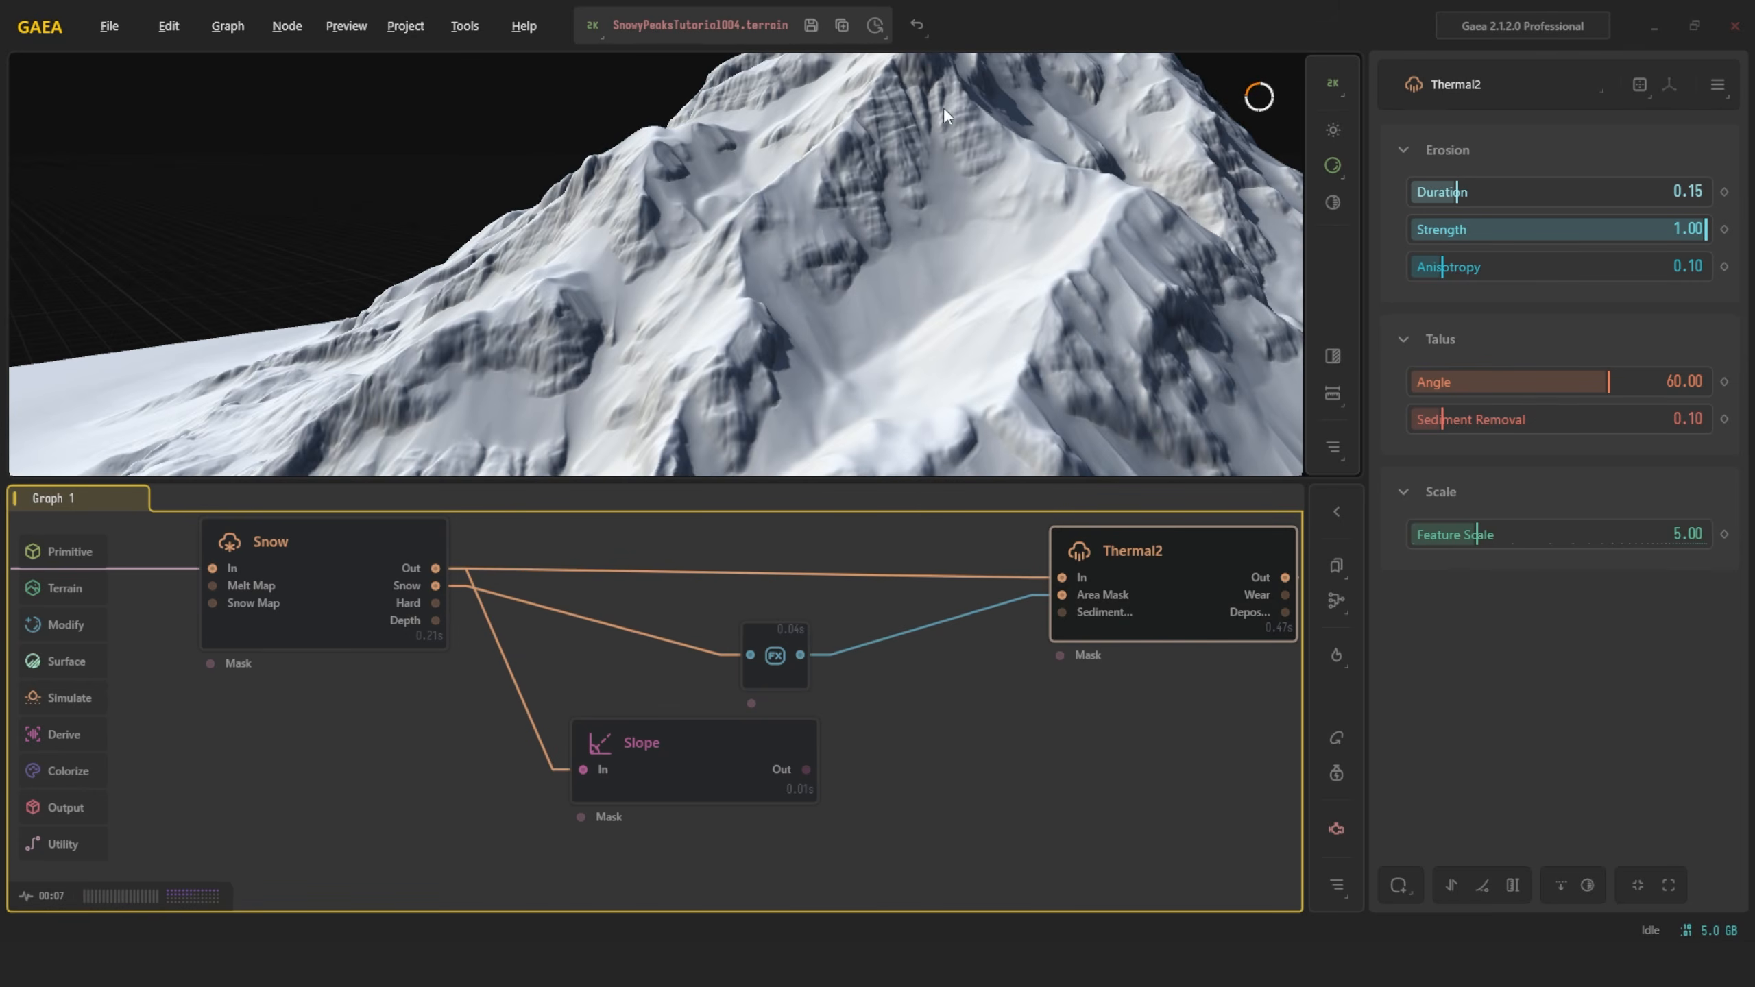
left_click_drag(930, 126, 698, 258, "alt")
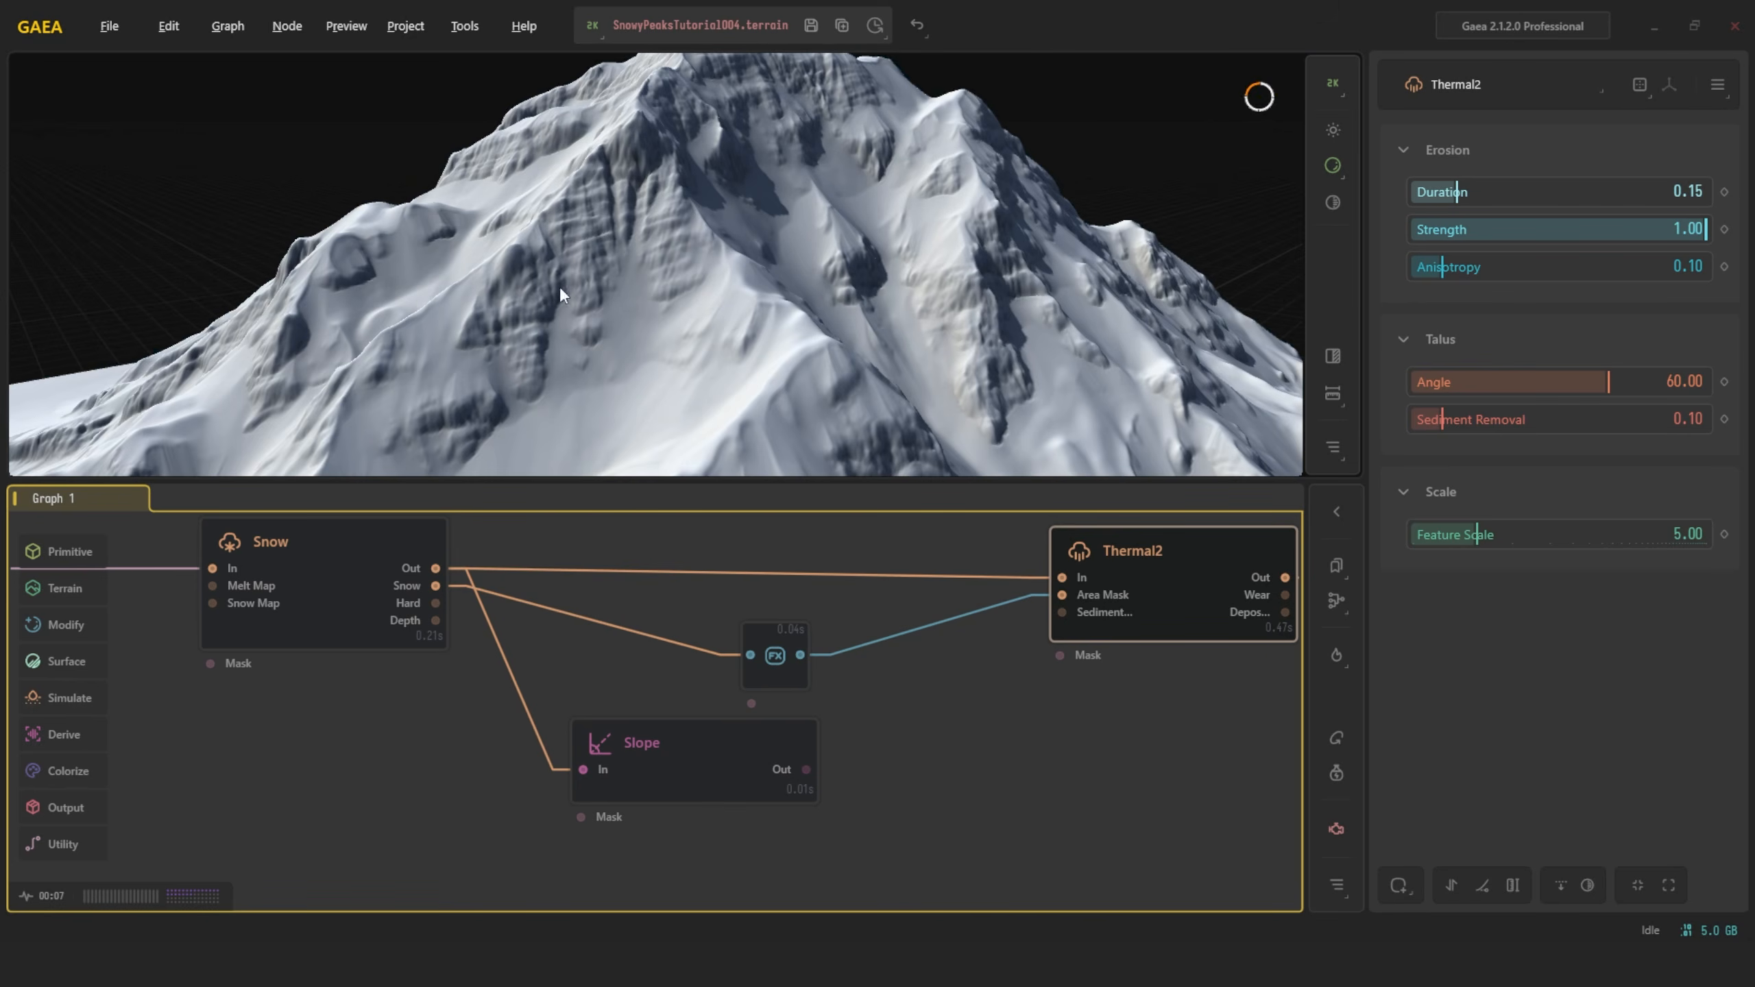
middle_click_drag(732, 545, 564, 547)
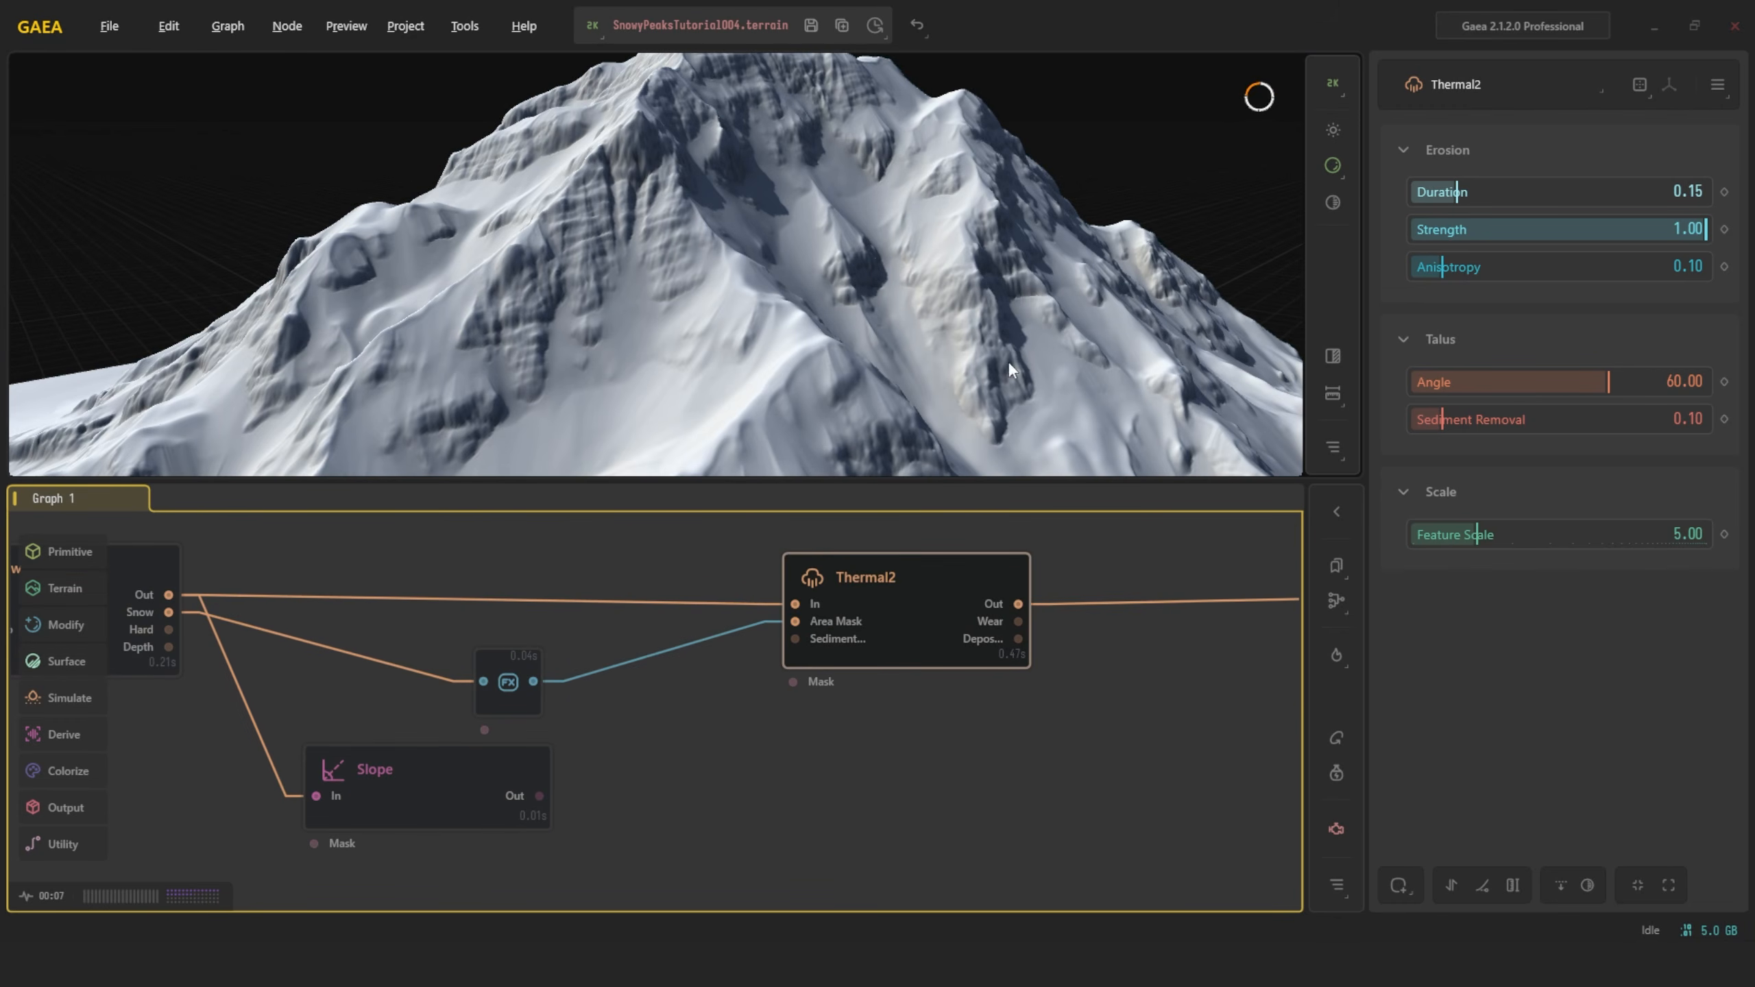
left_click(508, 682)
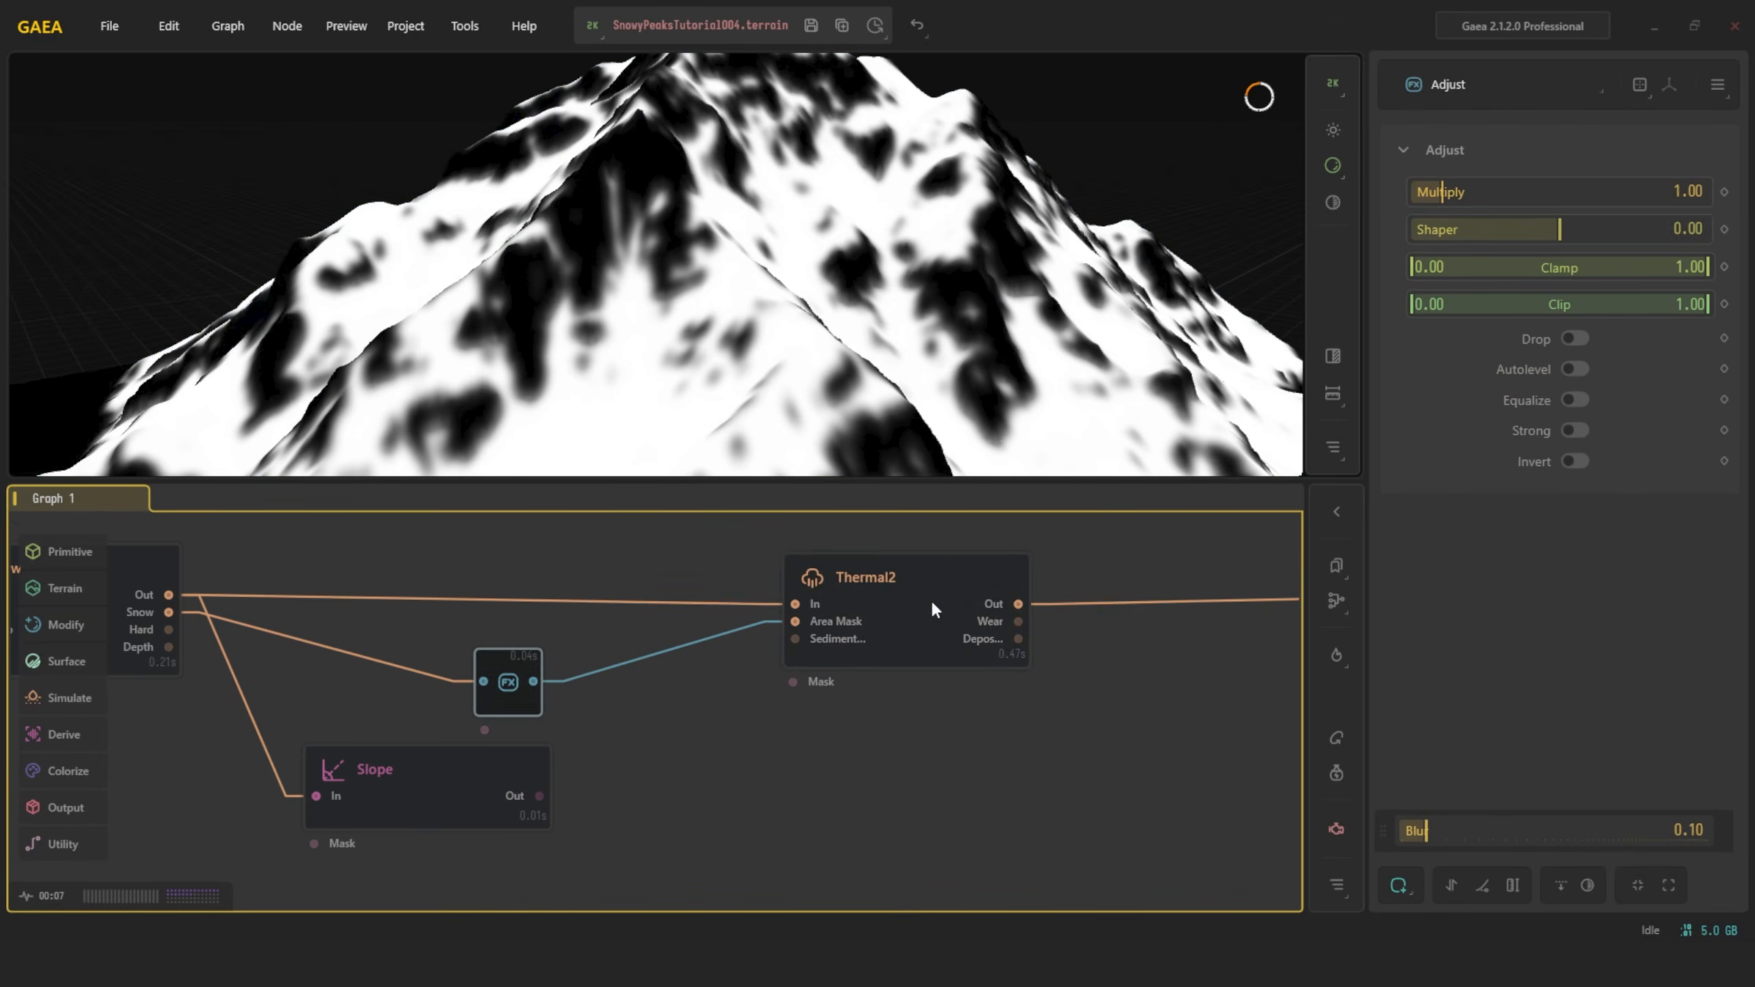
scroll(795, 623, "up", 3)
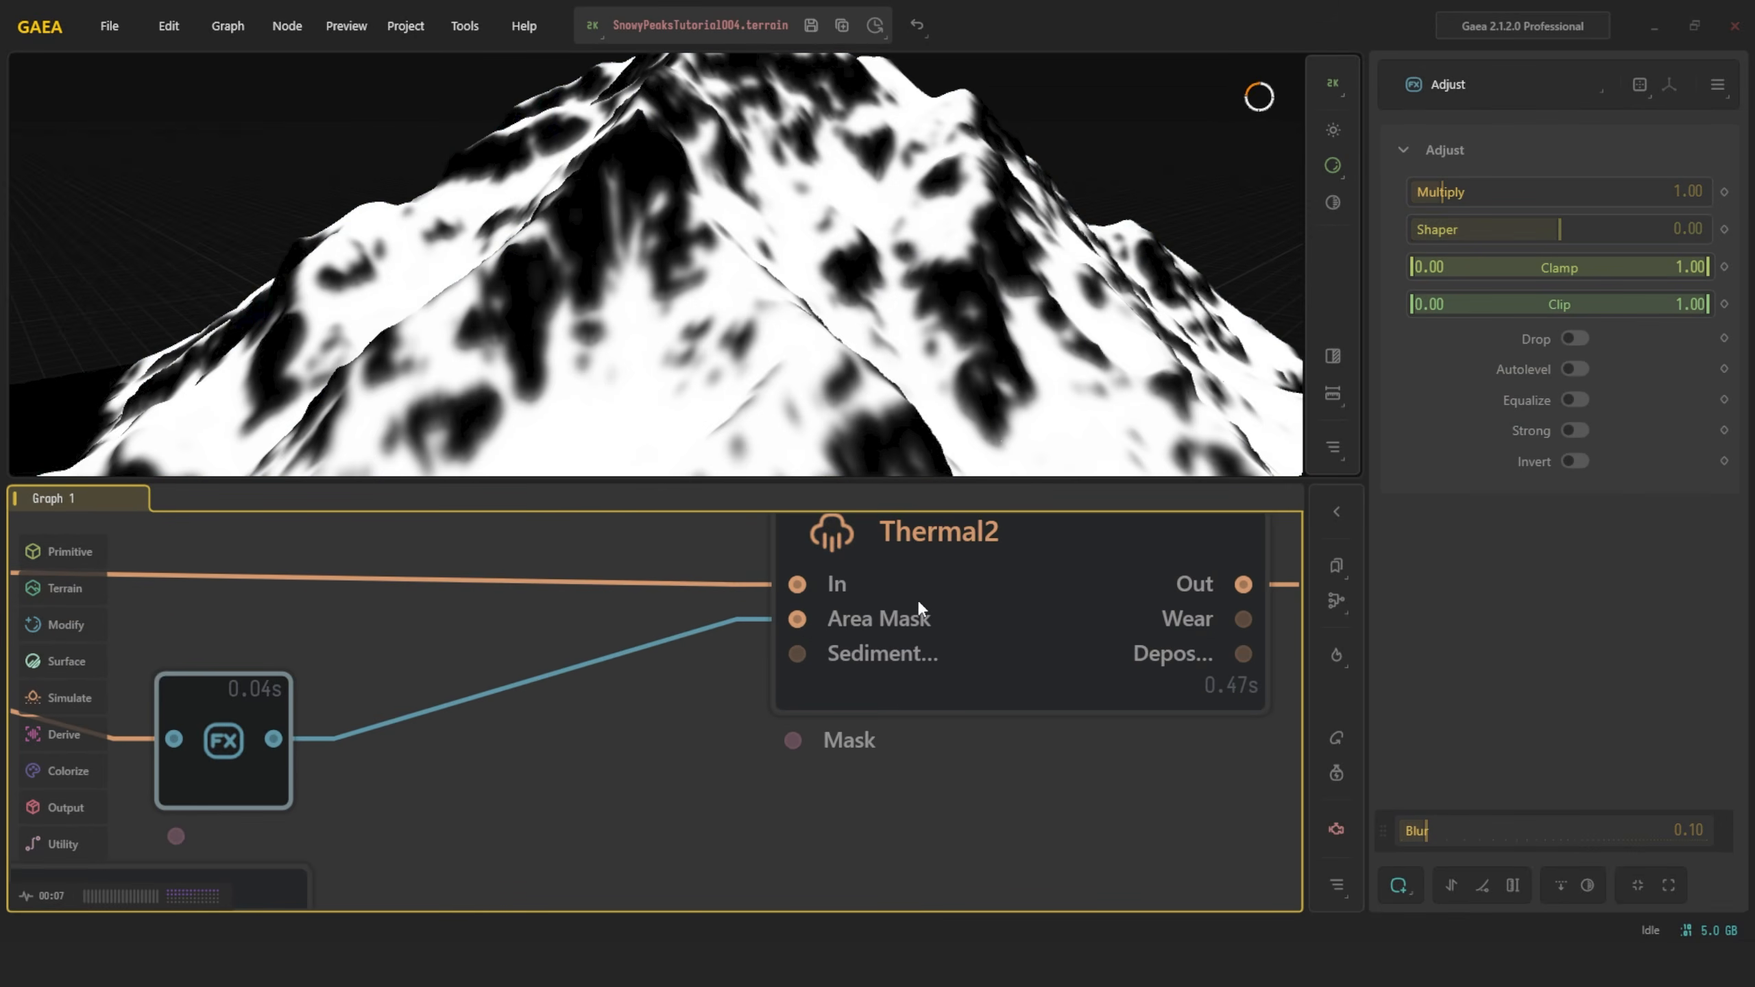
left_click(937, 587)
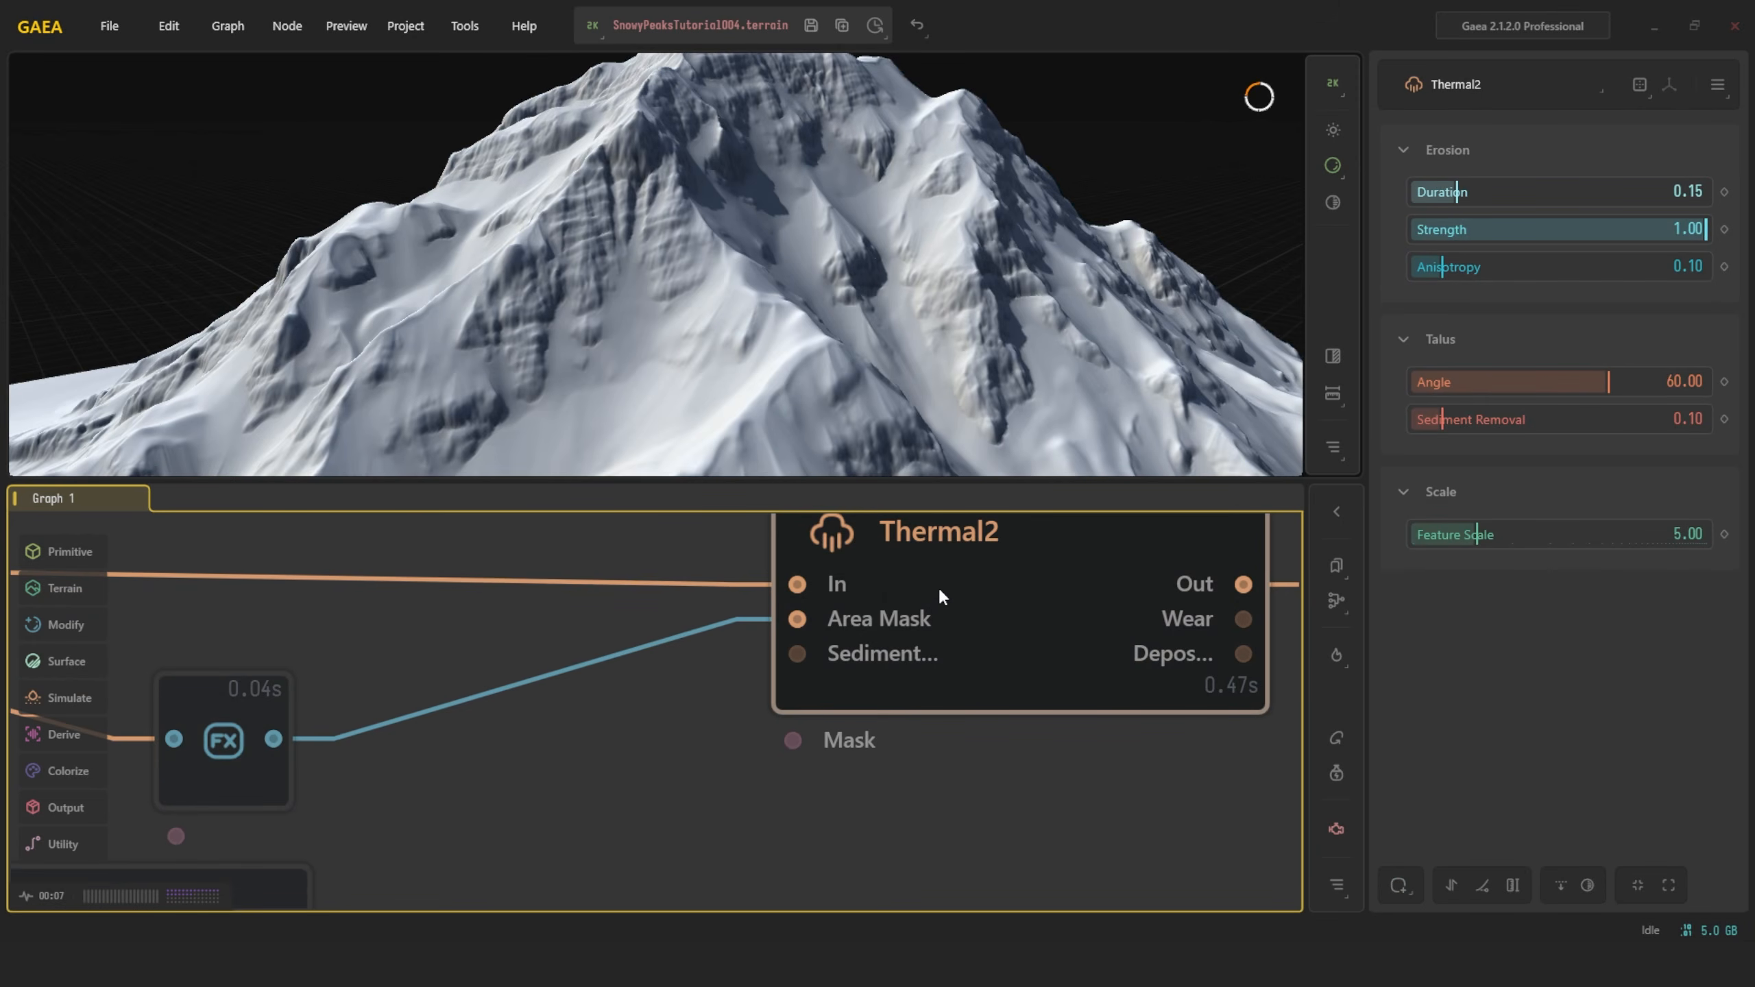
Add a second Thermal2 node above the first, feeding its In from Snow's Out and its Area Mask from the Adjust node
scroll(938, 586, "down", 5)
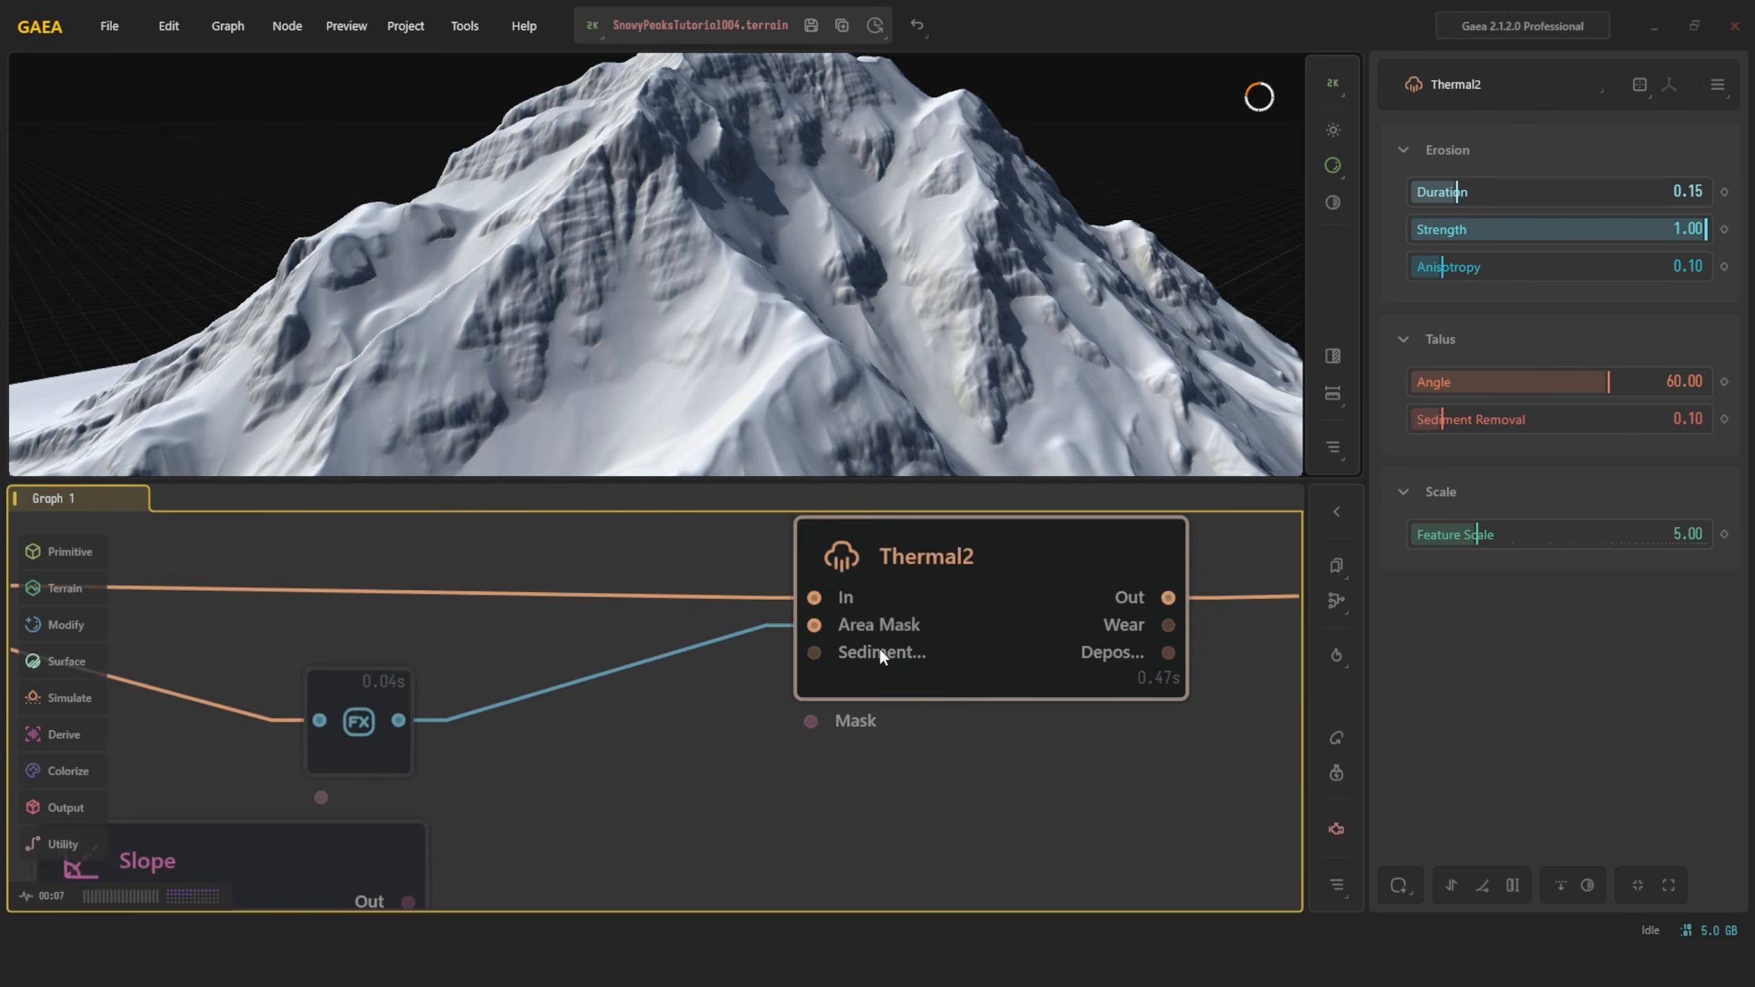
type("th")
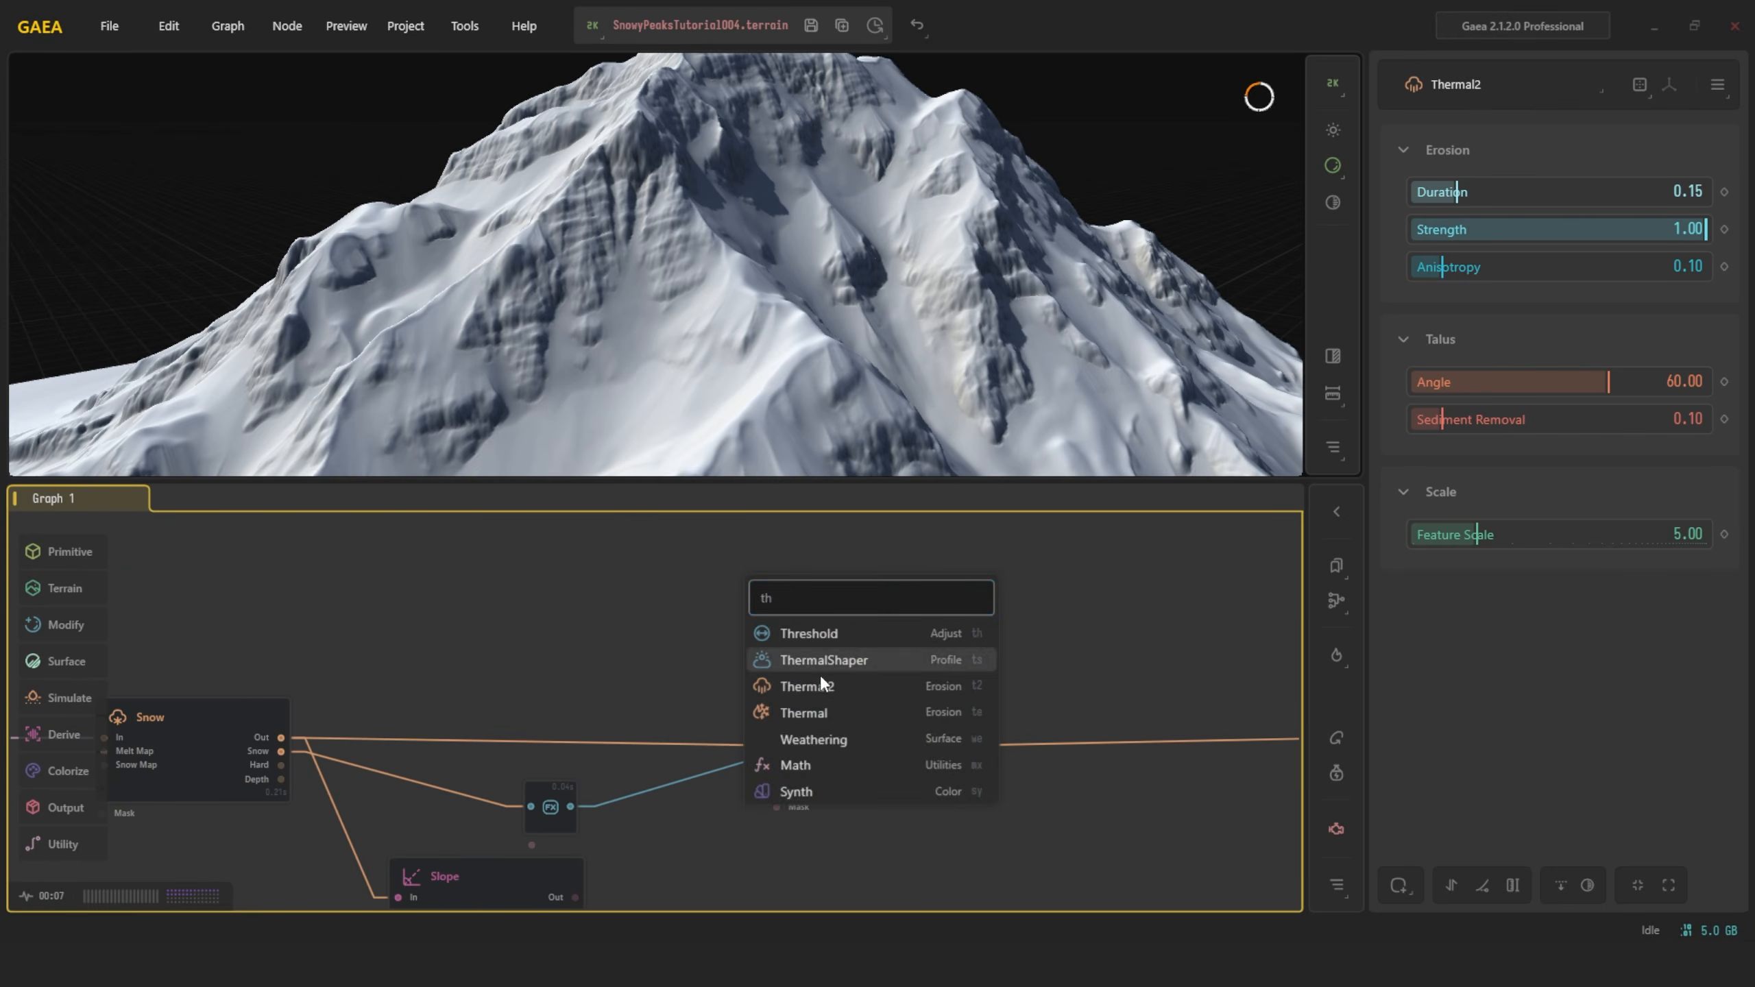
left_click(822, 686)
left_click_drag(280, 737, 747, 608)
left_click_drag(571, 807, 748, 621)
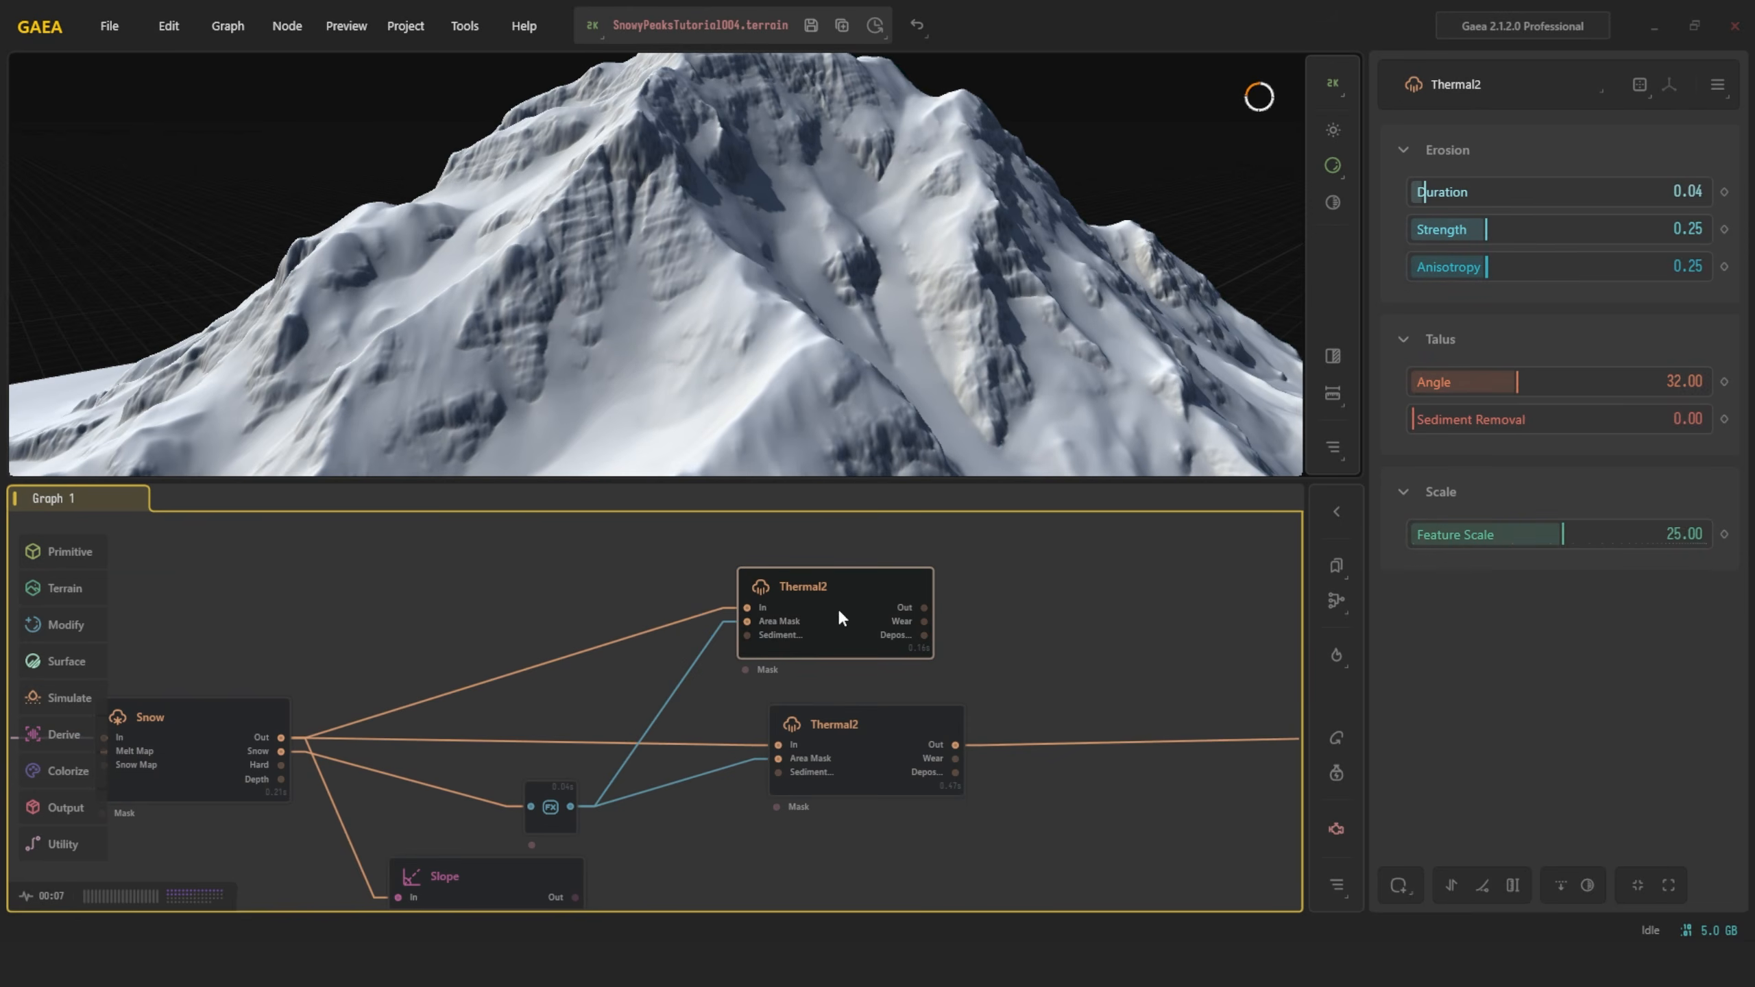
left_click_drag(860, 591, 850, 618)
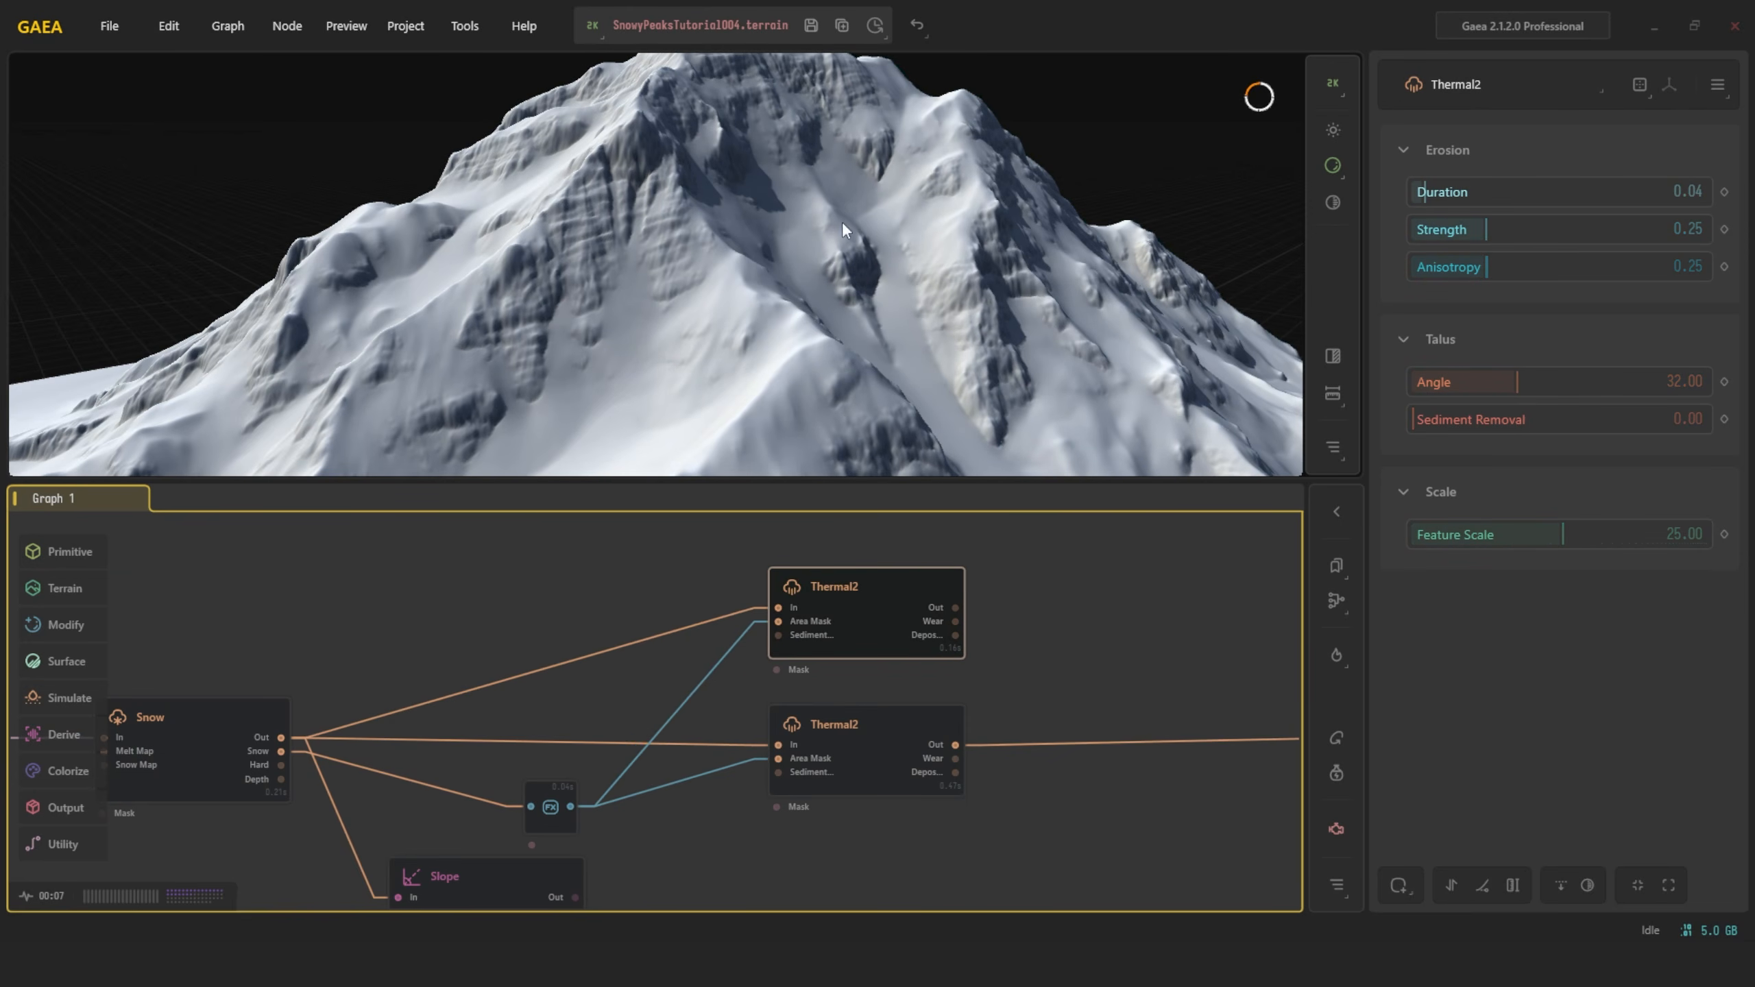
Compare the new Thermal2 node with the Snow output and set its Strength to 1.00 and Duration to 0.19
left_click(216, 716)
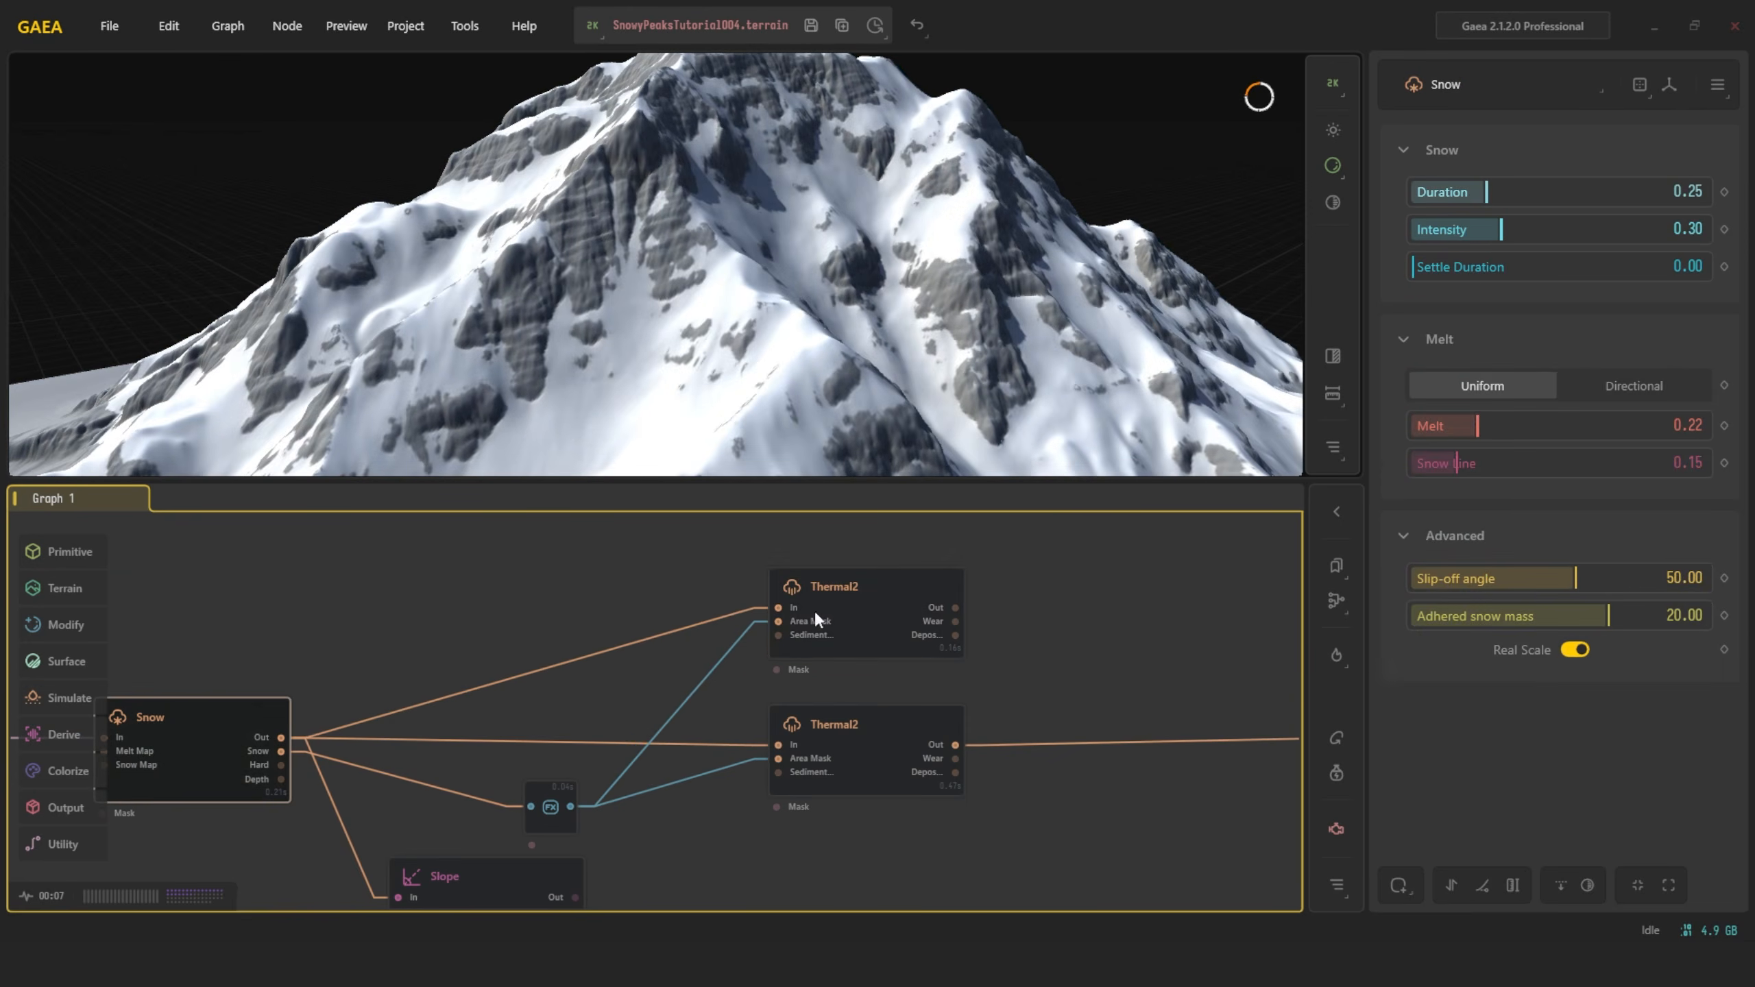
left_click(815, 609)
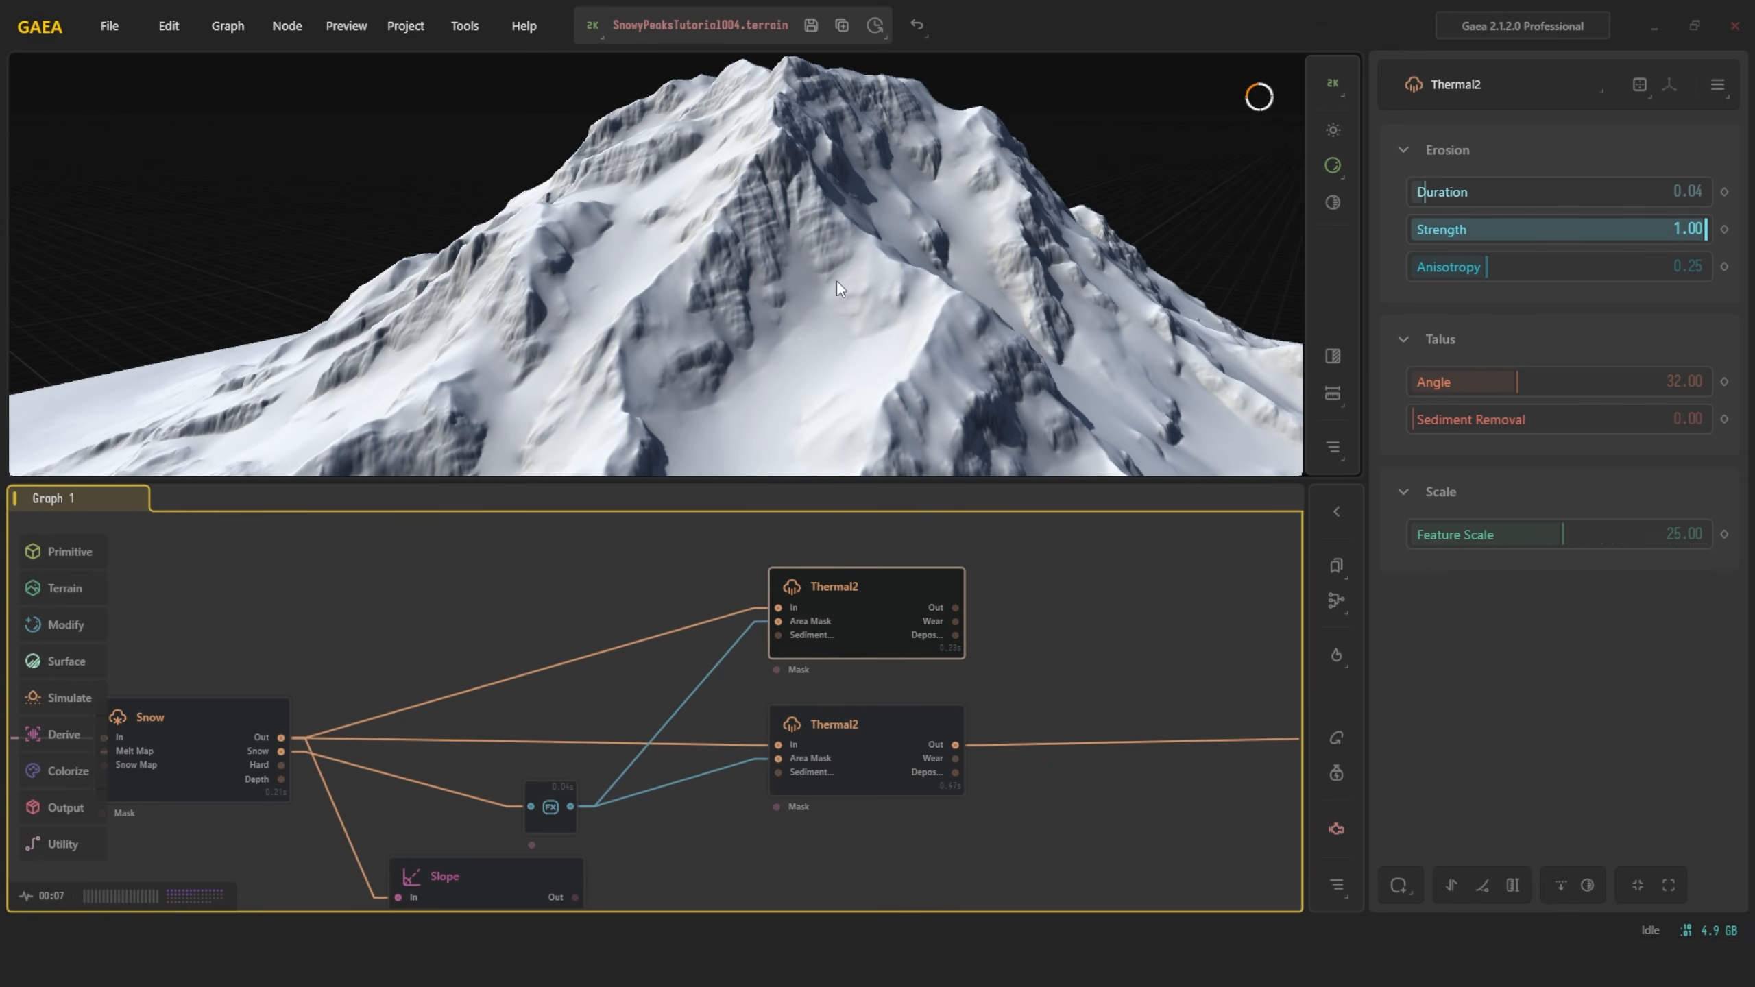
left_click_drag(1423, 187, 1469, 190)
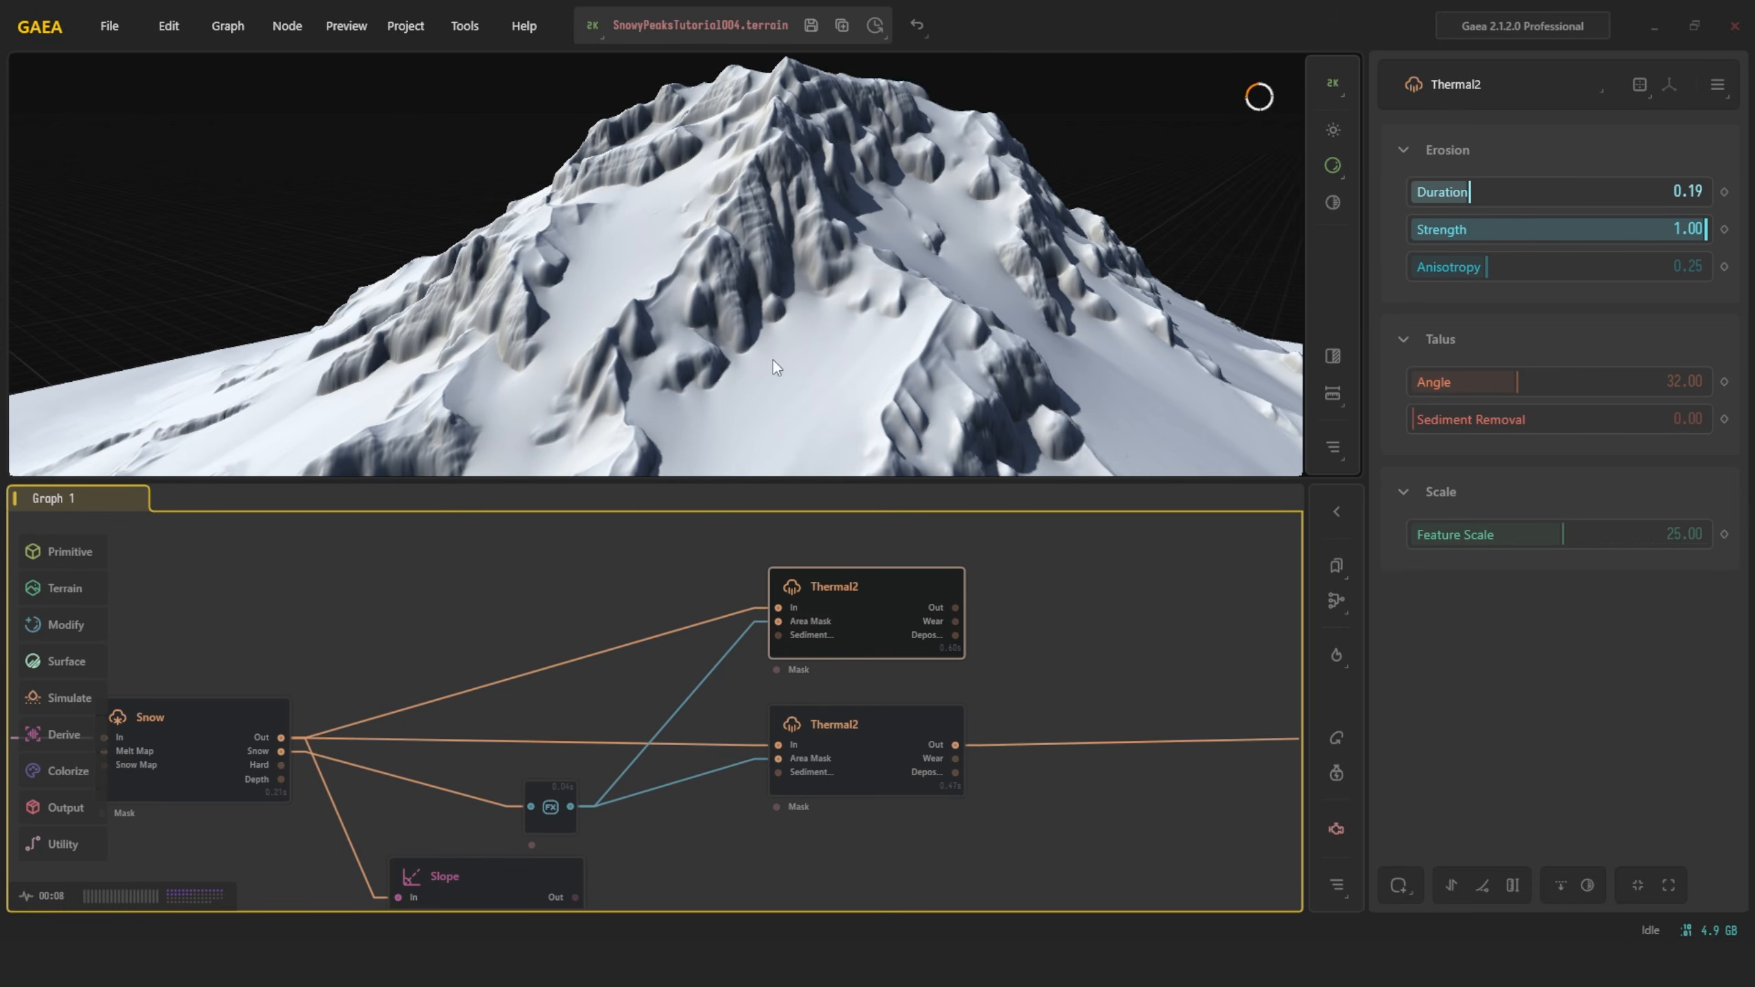
Set the new Thermal2 node's talus Angle to 90.00 and its Anisotropy to 0.11
left_click(551, 806)
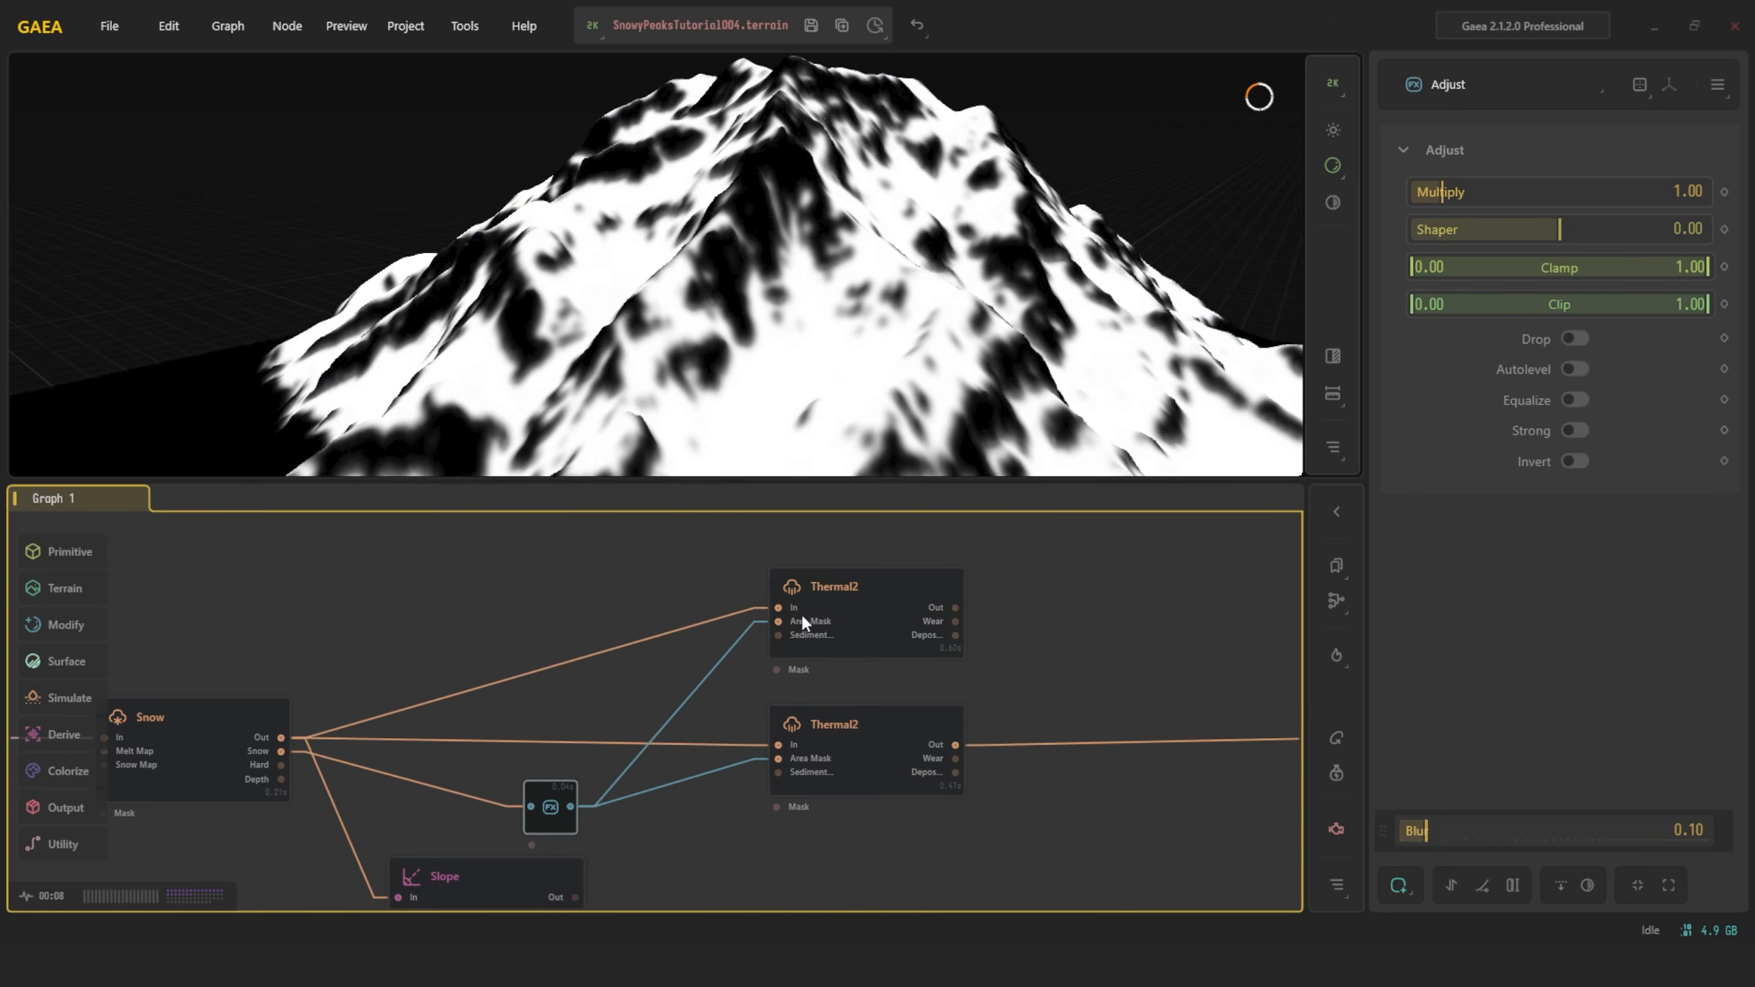
left_click(820, 599)
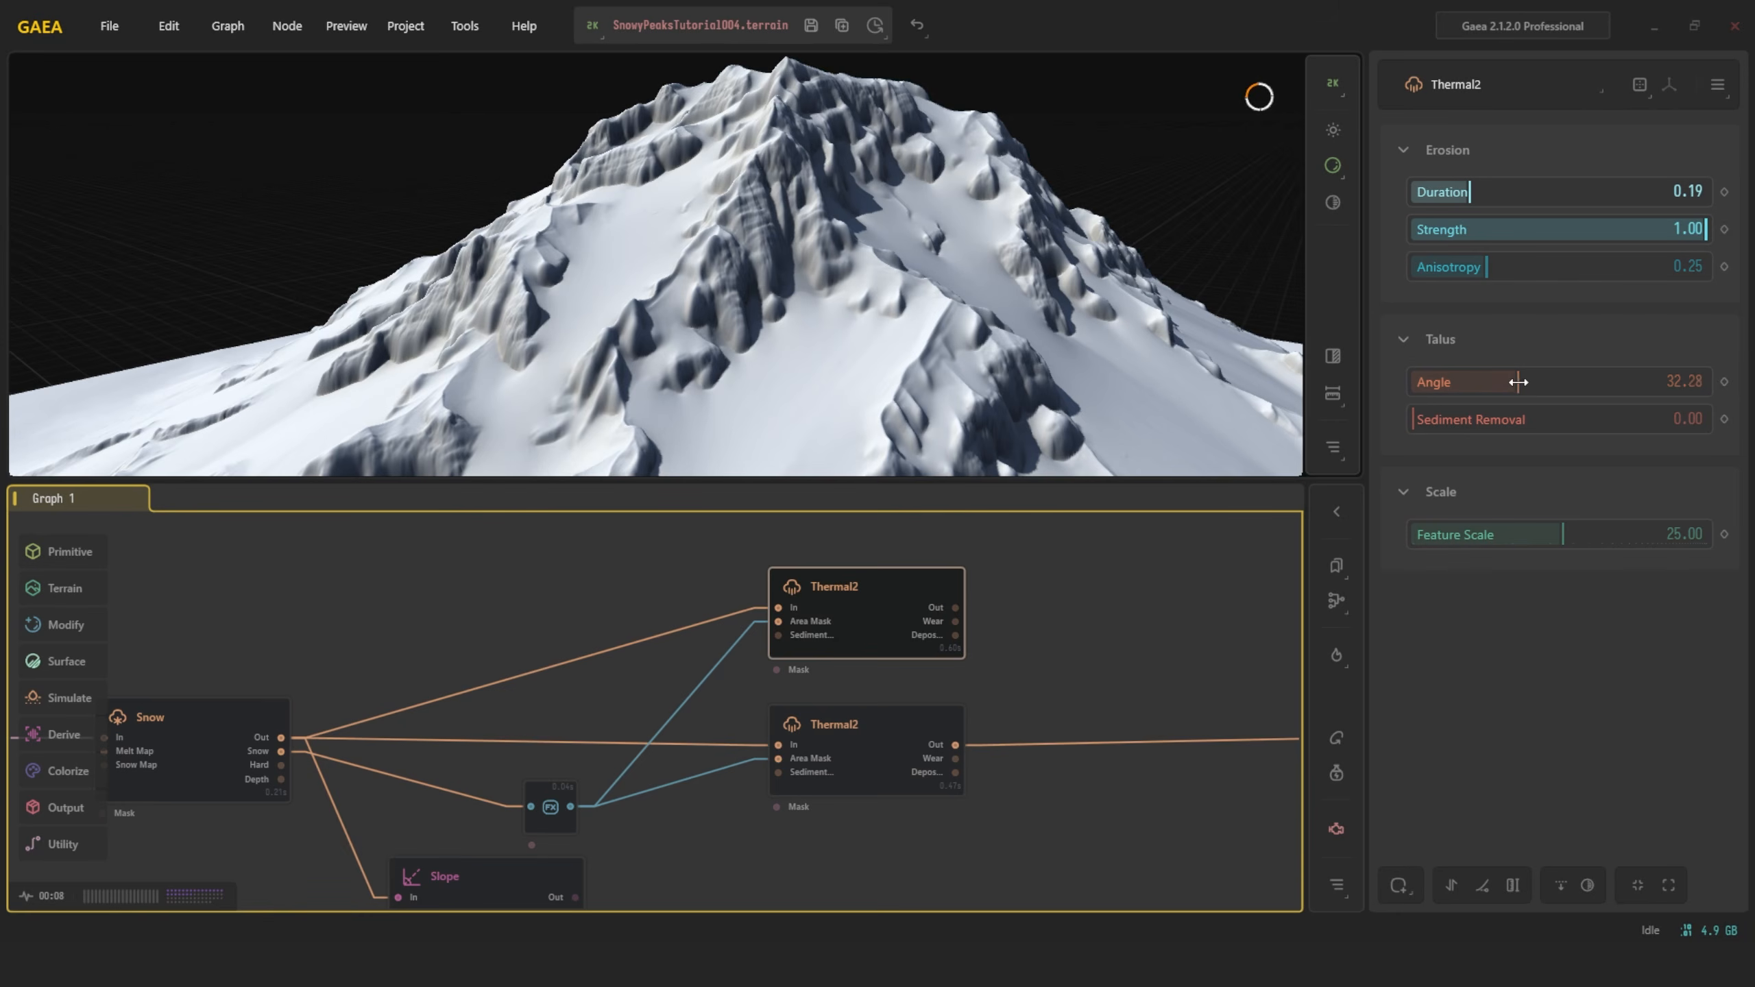
left_click_drag(1518, 382, 1706, 382)
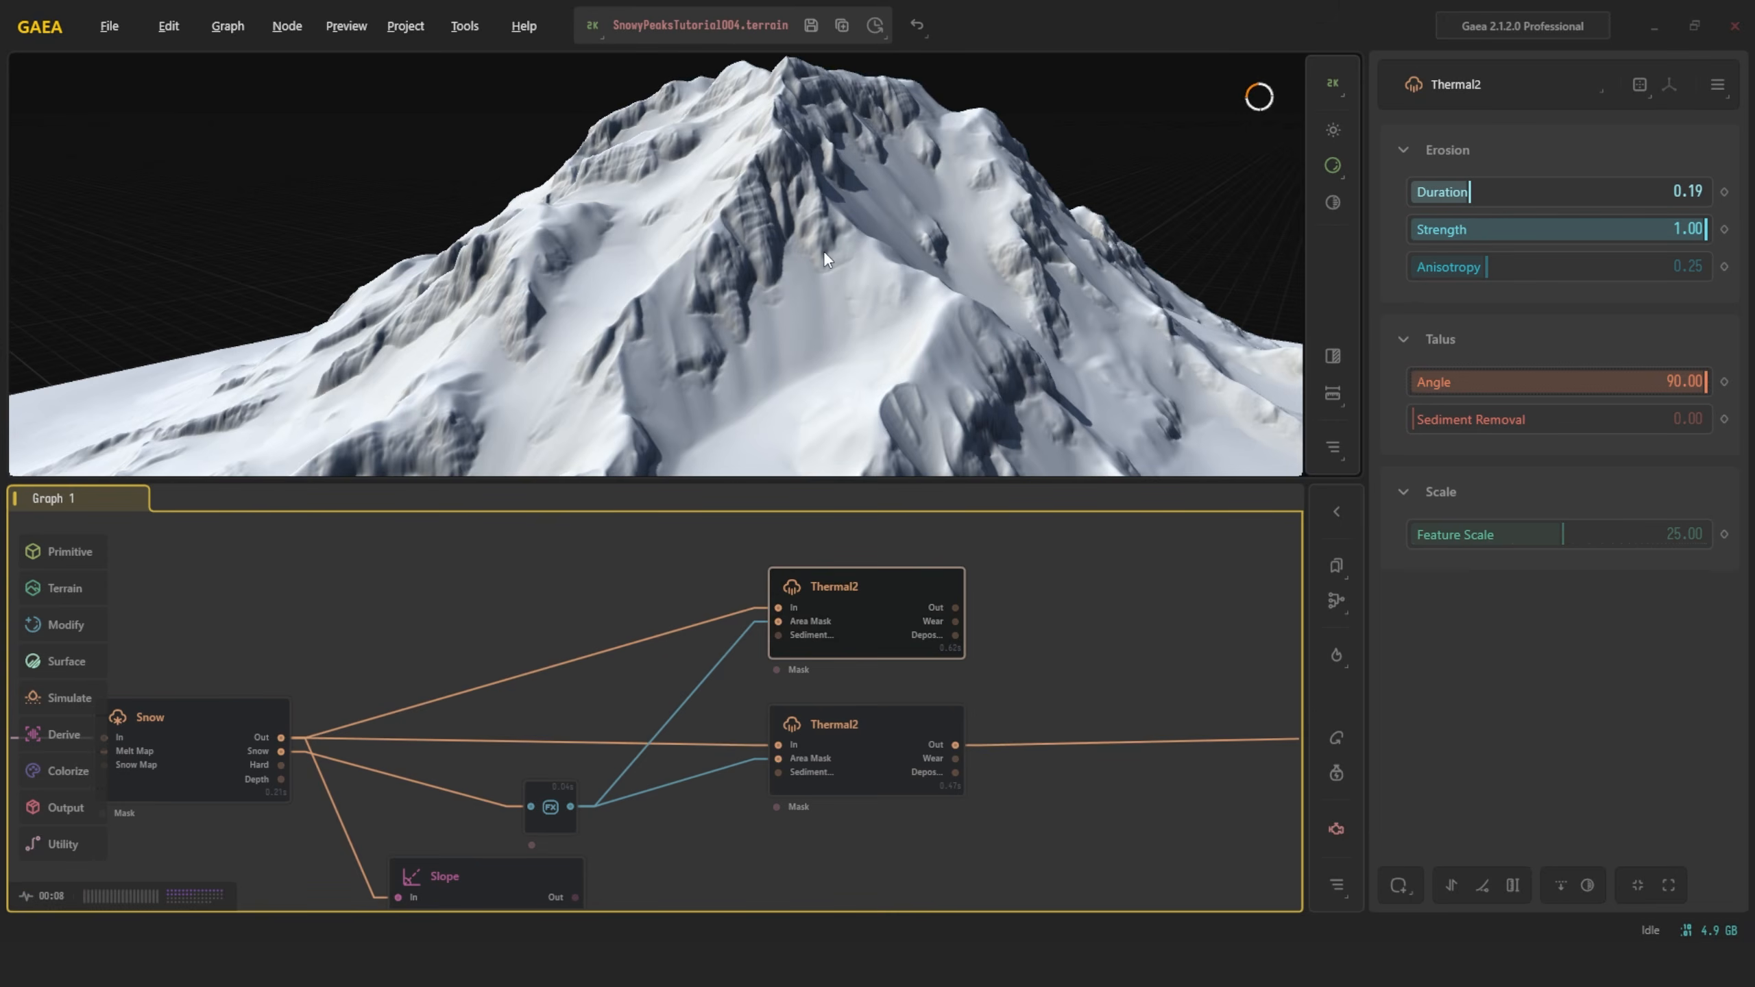
left_click_drag(823, 250, 814, 240)
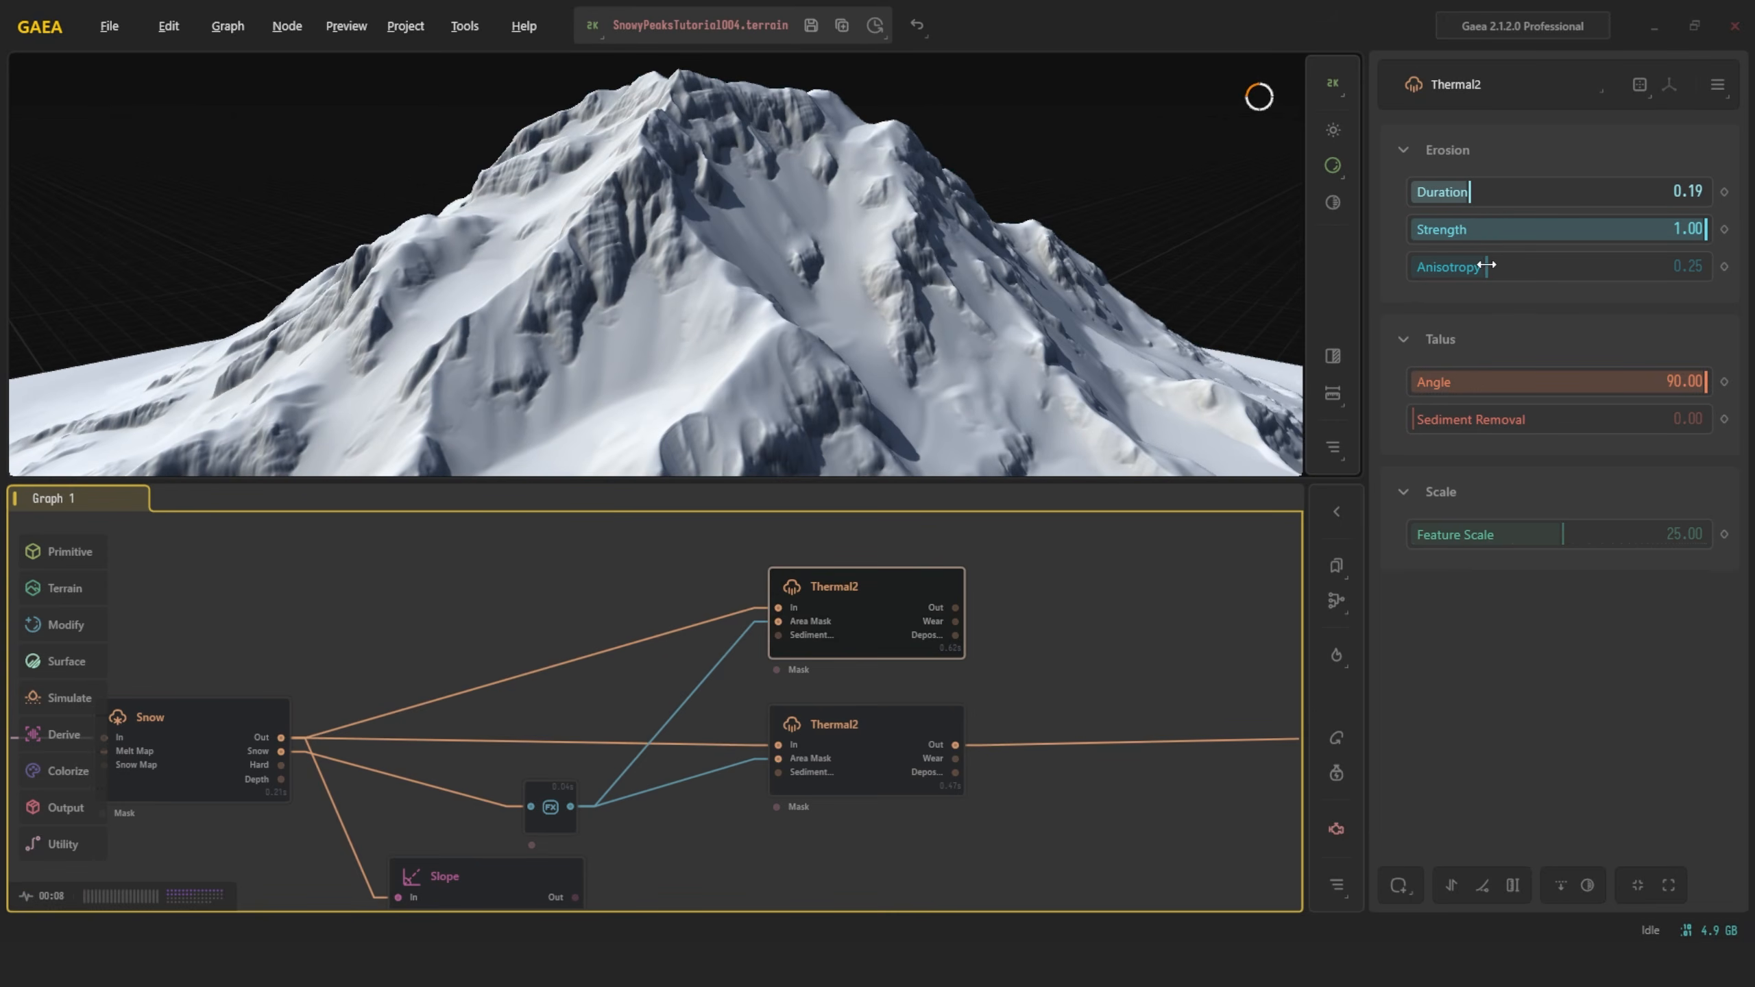
left_click_drag(1486, 264, 1444, 266)
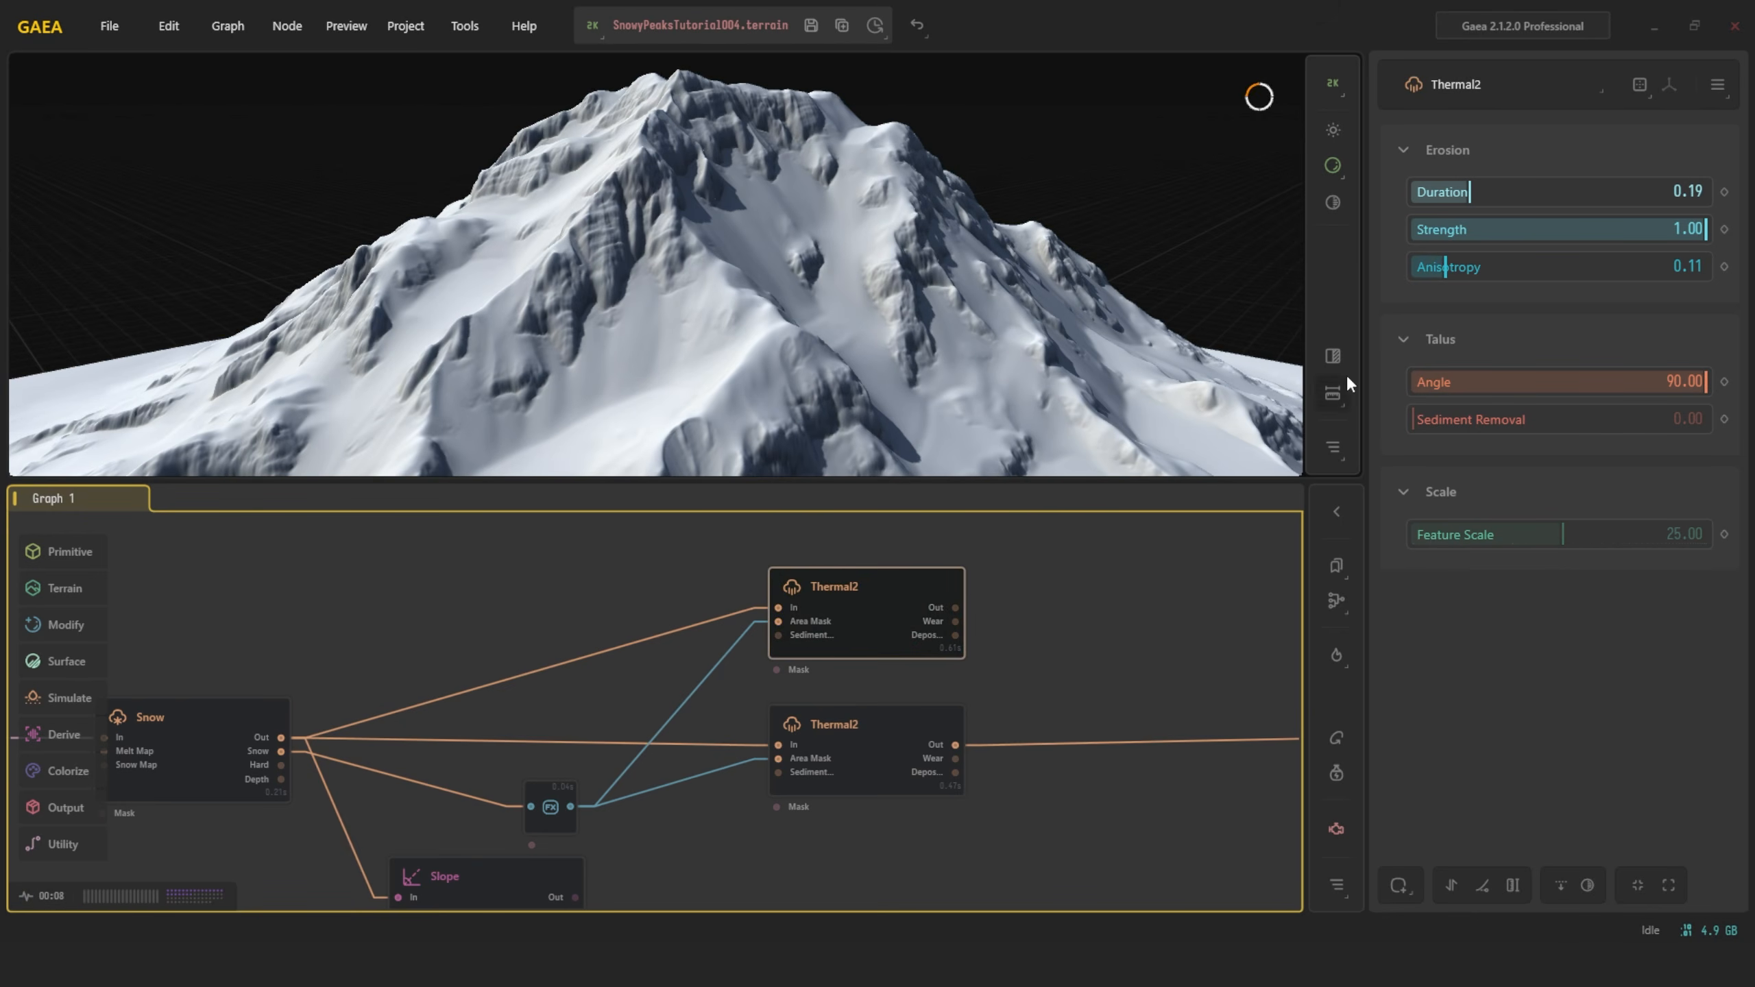
Set the new Thermal2 node's Sediment Removal to 0.12 and Feature Scale to 4.19
left_click_drag(731, 257, 775, 266, "alt")
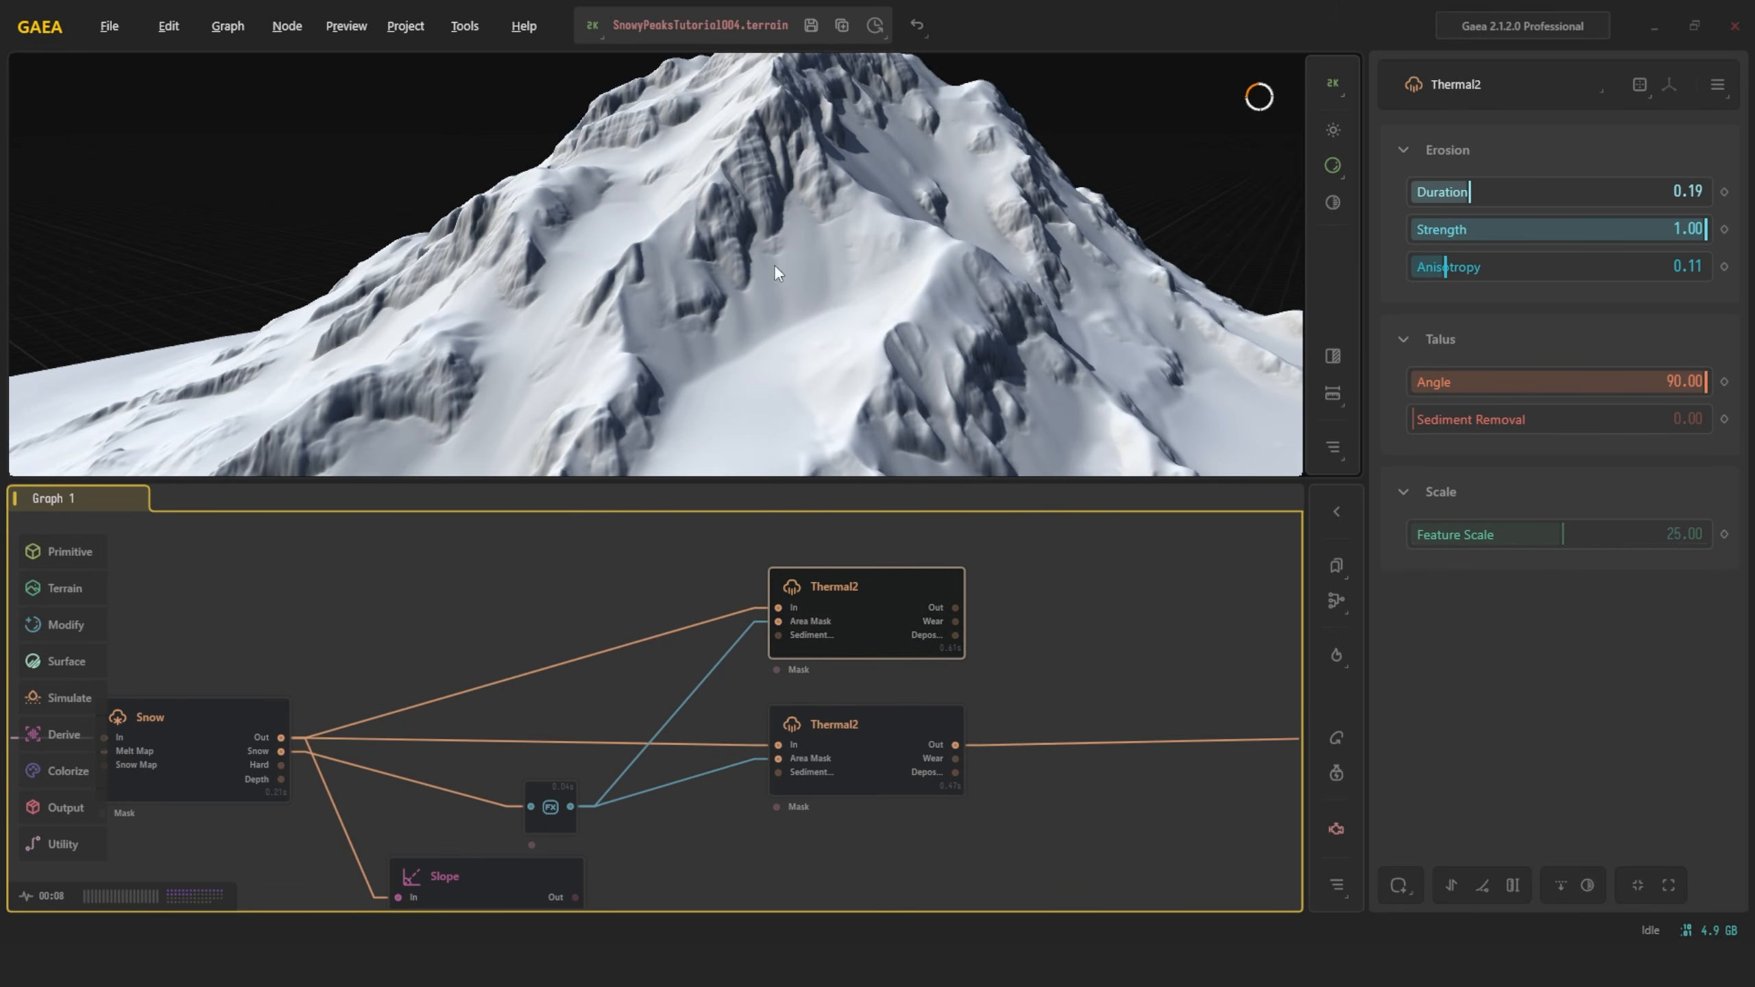
left_click_drag(1411, 420, 1448, 420)
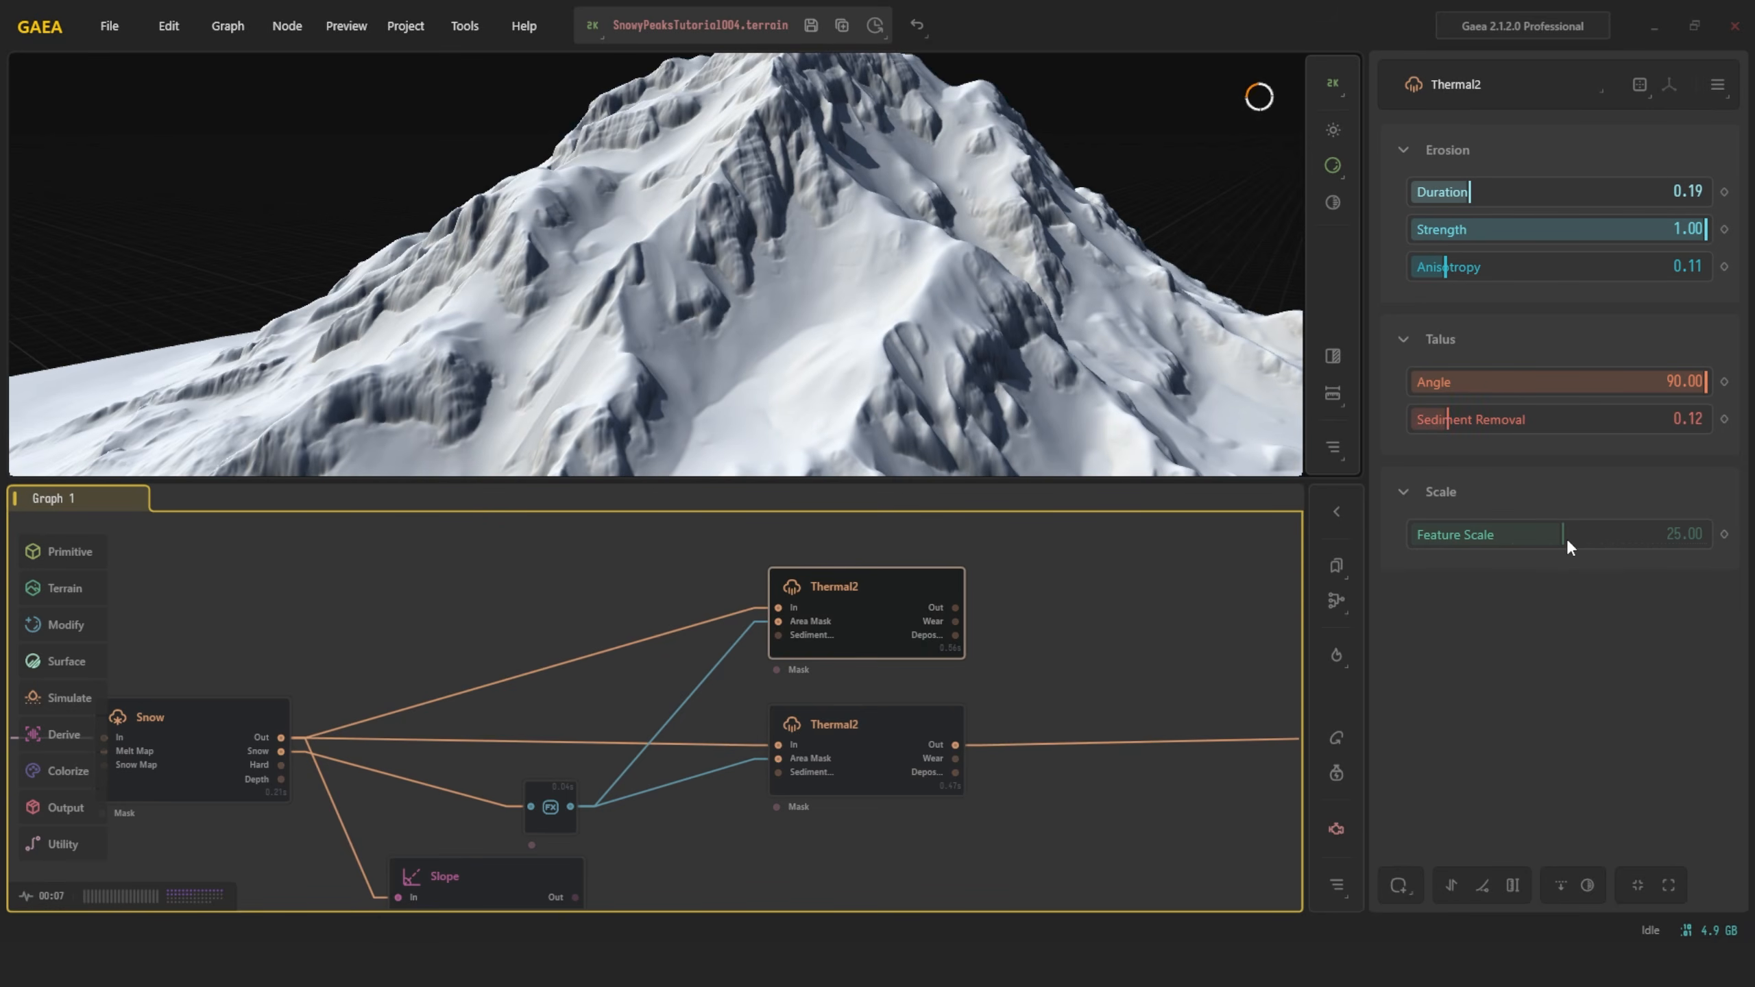
left_click_drag(1567, 540, 1469, 539)
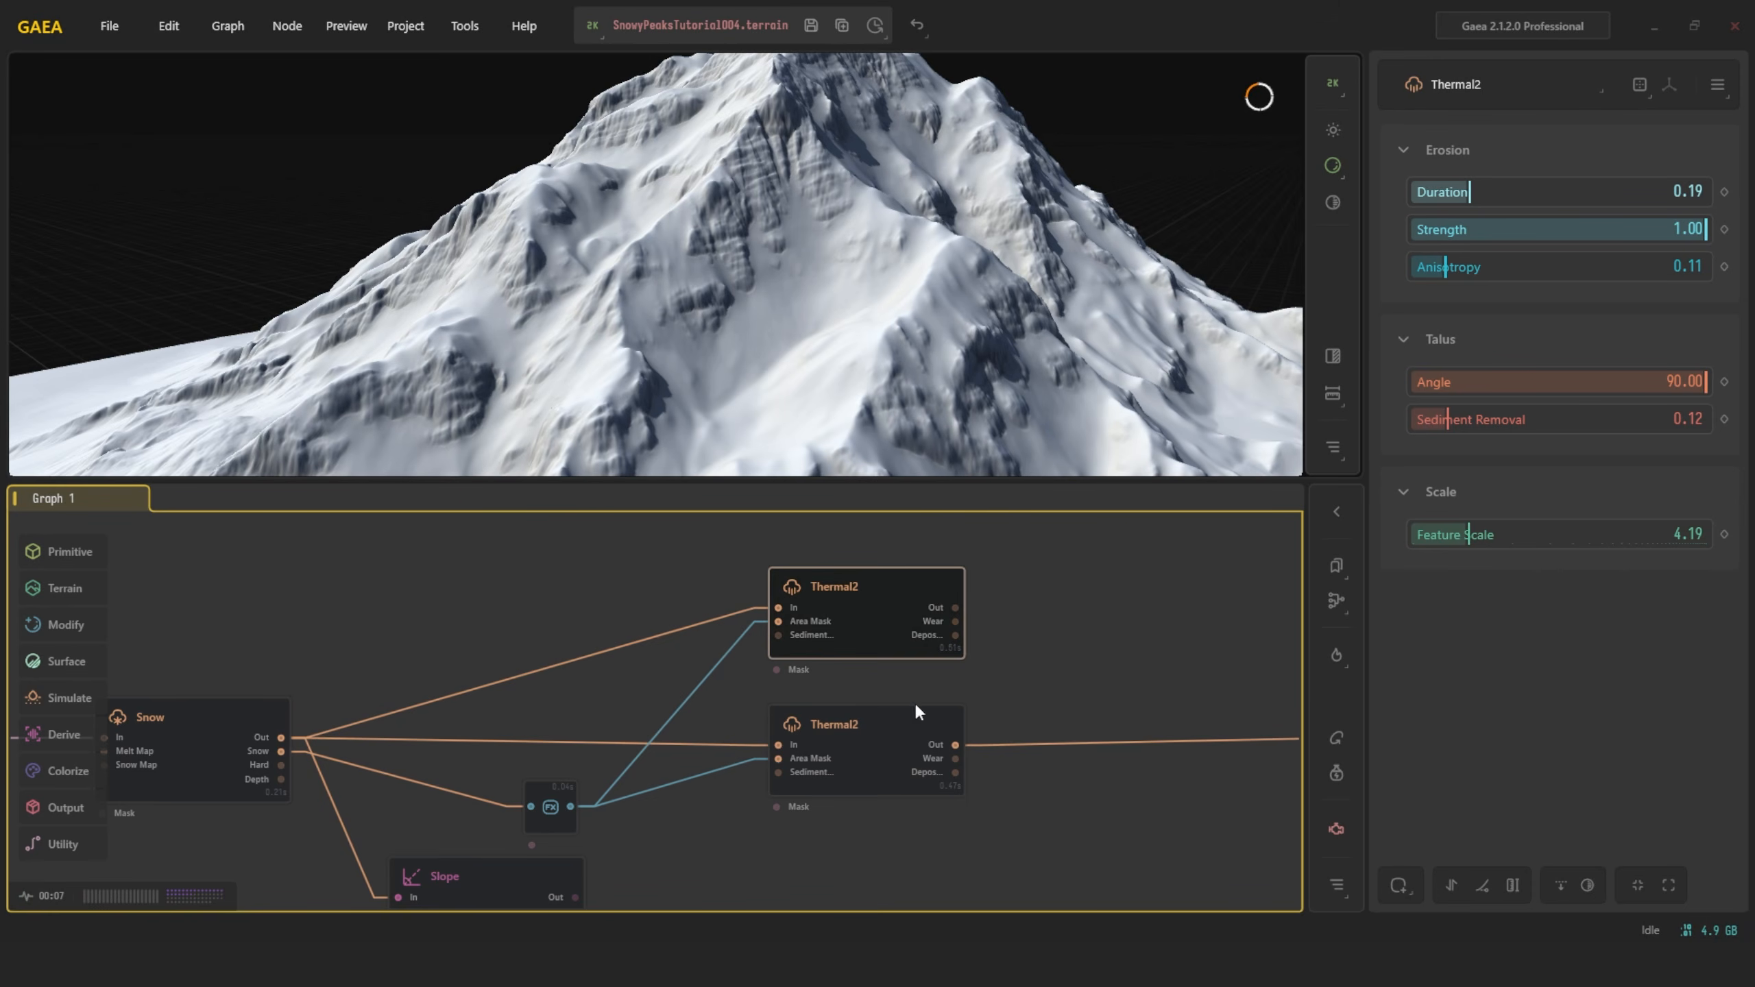
Set the upper Thermal2 node's Duration to 0.31 and Anisotropy to 0.15, and review the whole mountain
left_click_drag(883, 617, 883, 615)
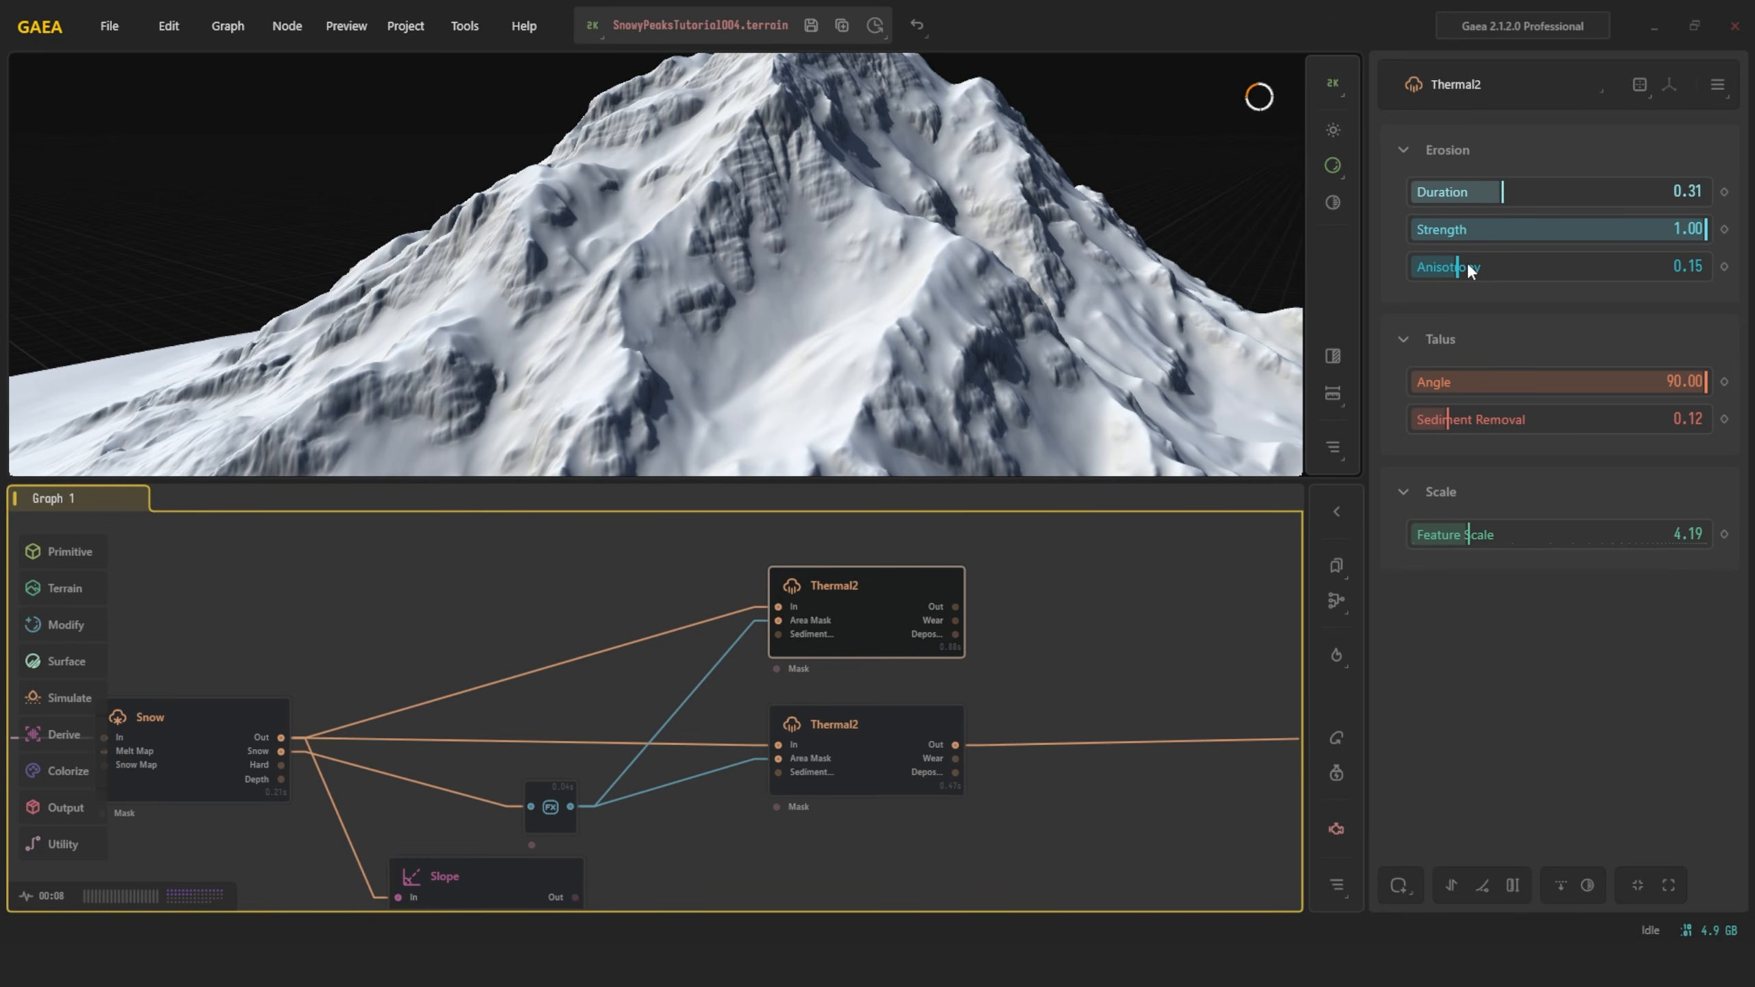
scroll(908, 244, "down", 3)
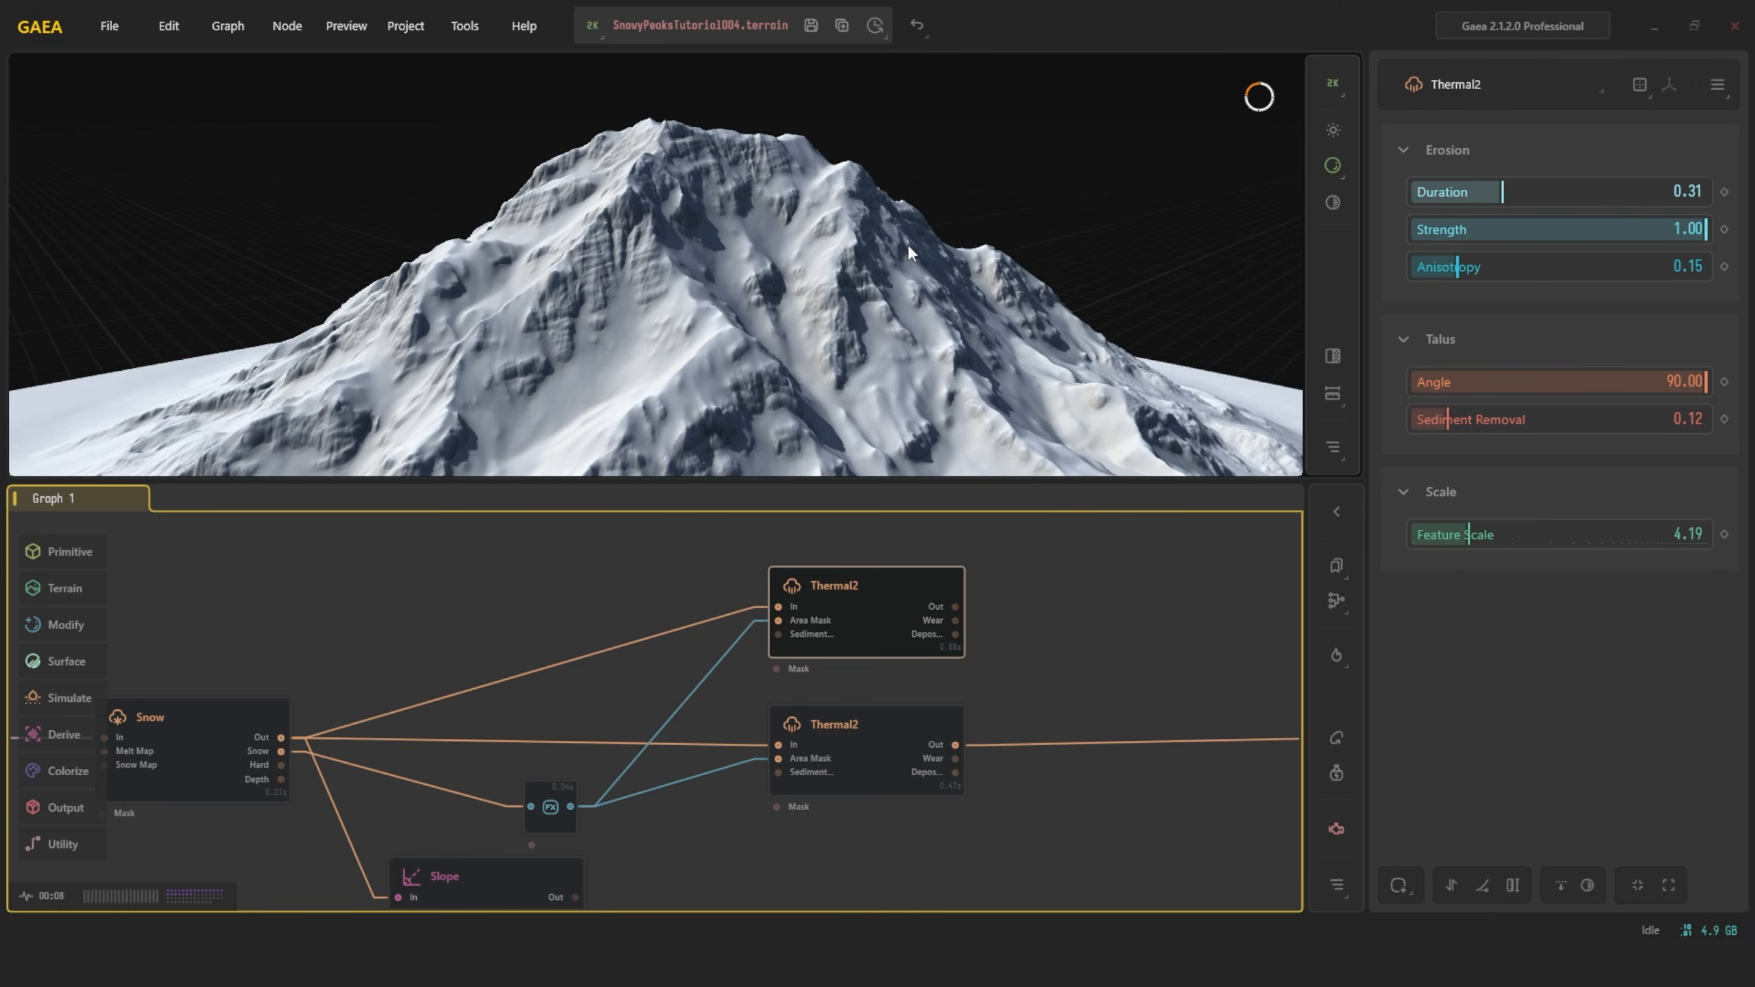
Set the upper Thermal2 node's Anisotropy to 0.02 and its Sediment Removal to 0.49
scroll(789, 258, "up", 5)
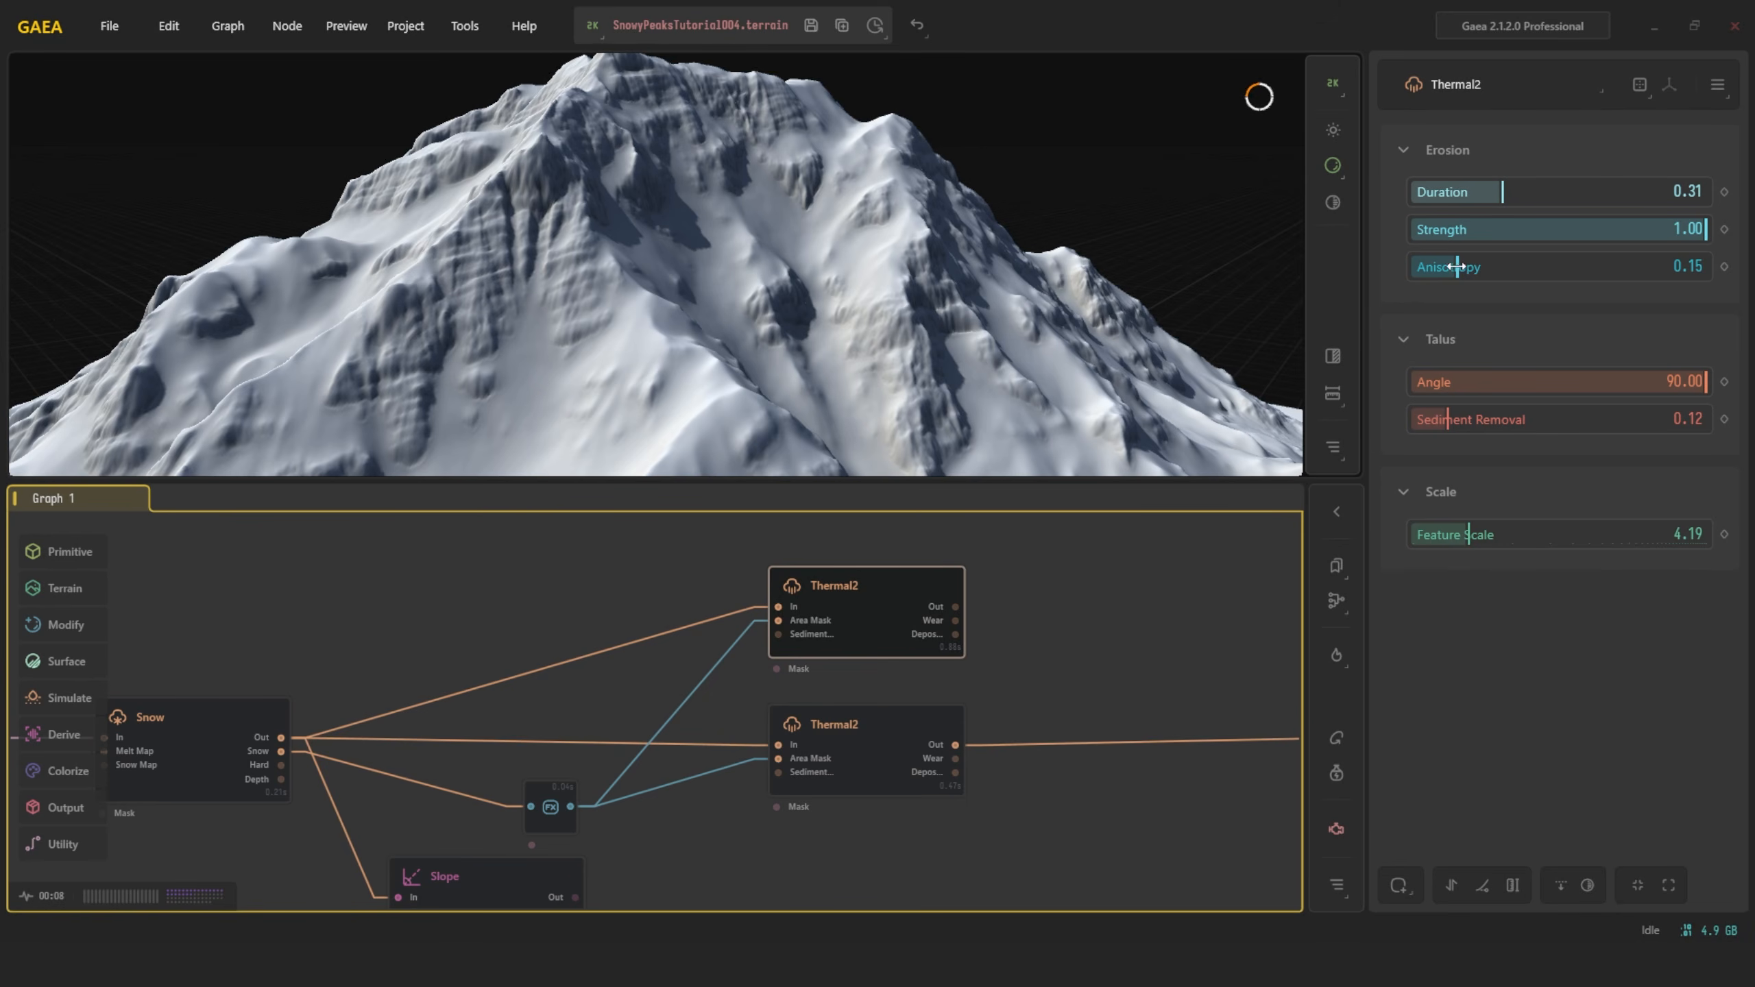
left_click_drag(1457, 266, 1422, 268)
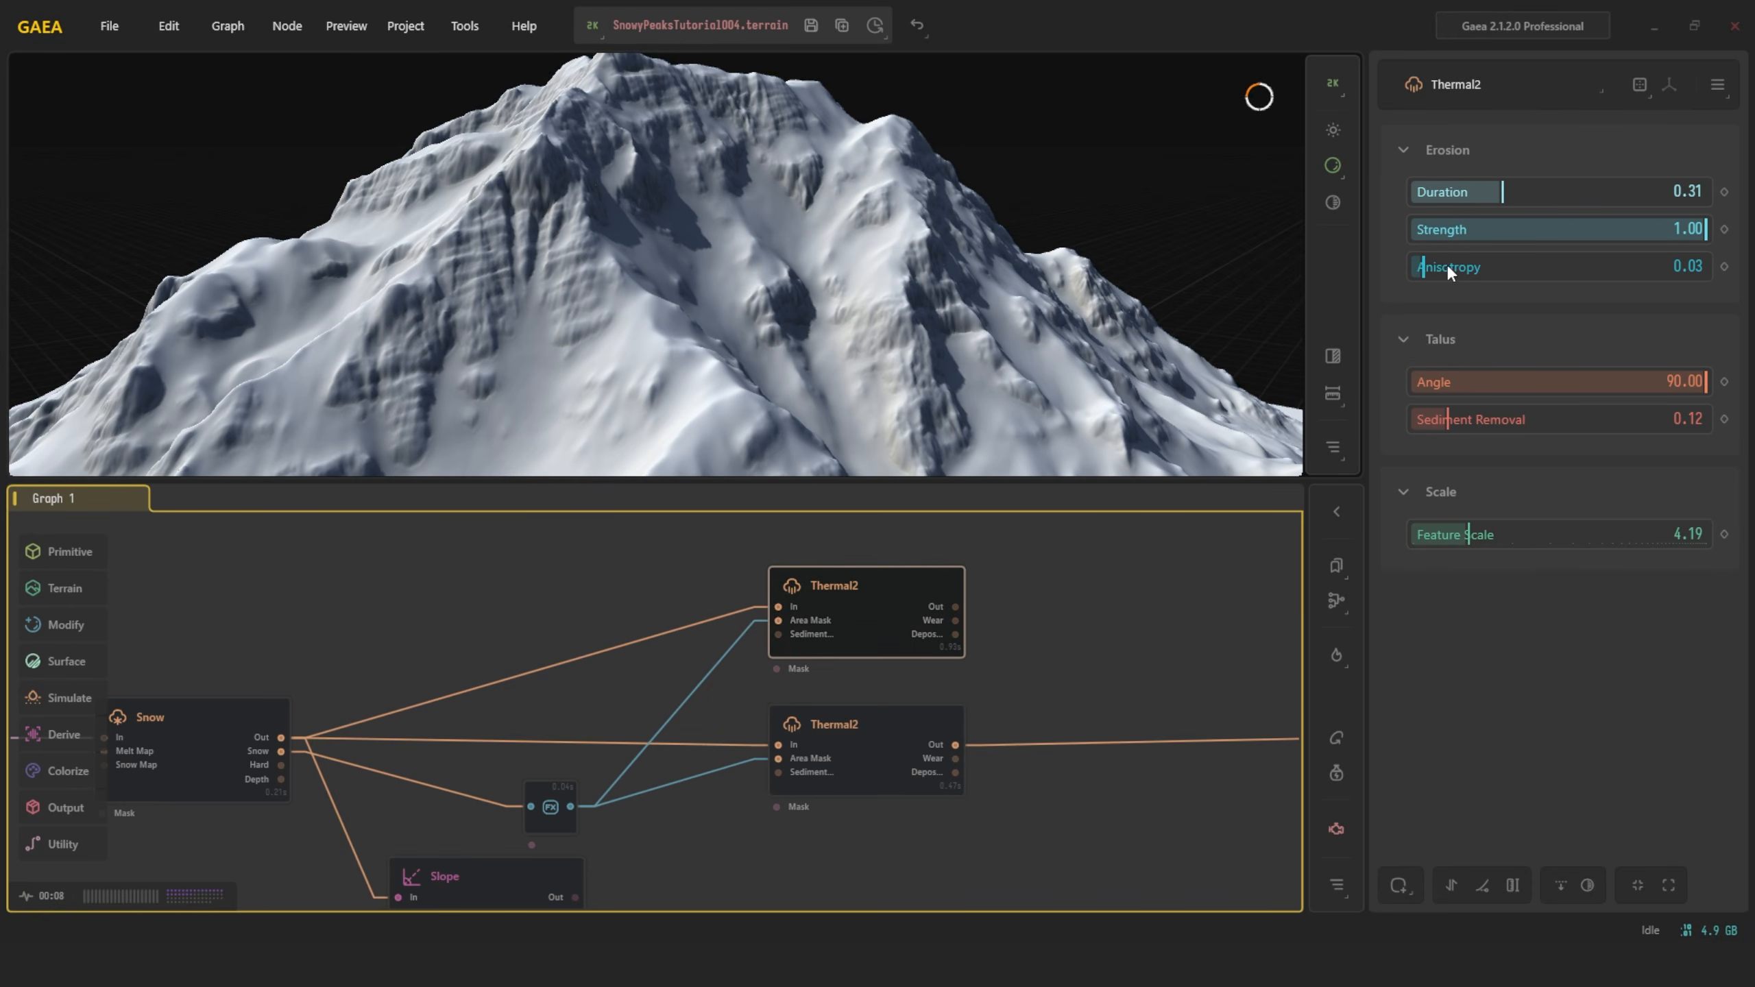
left_click_drag(1423, 267, 1417, 266)
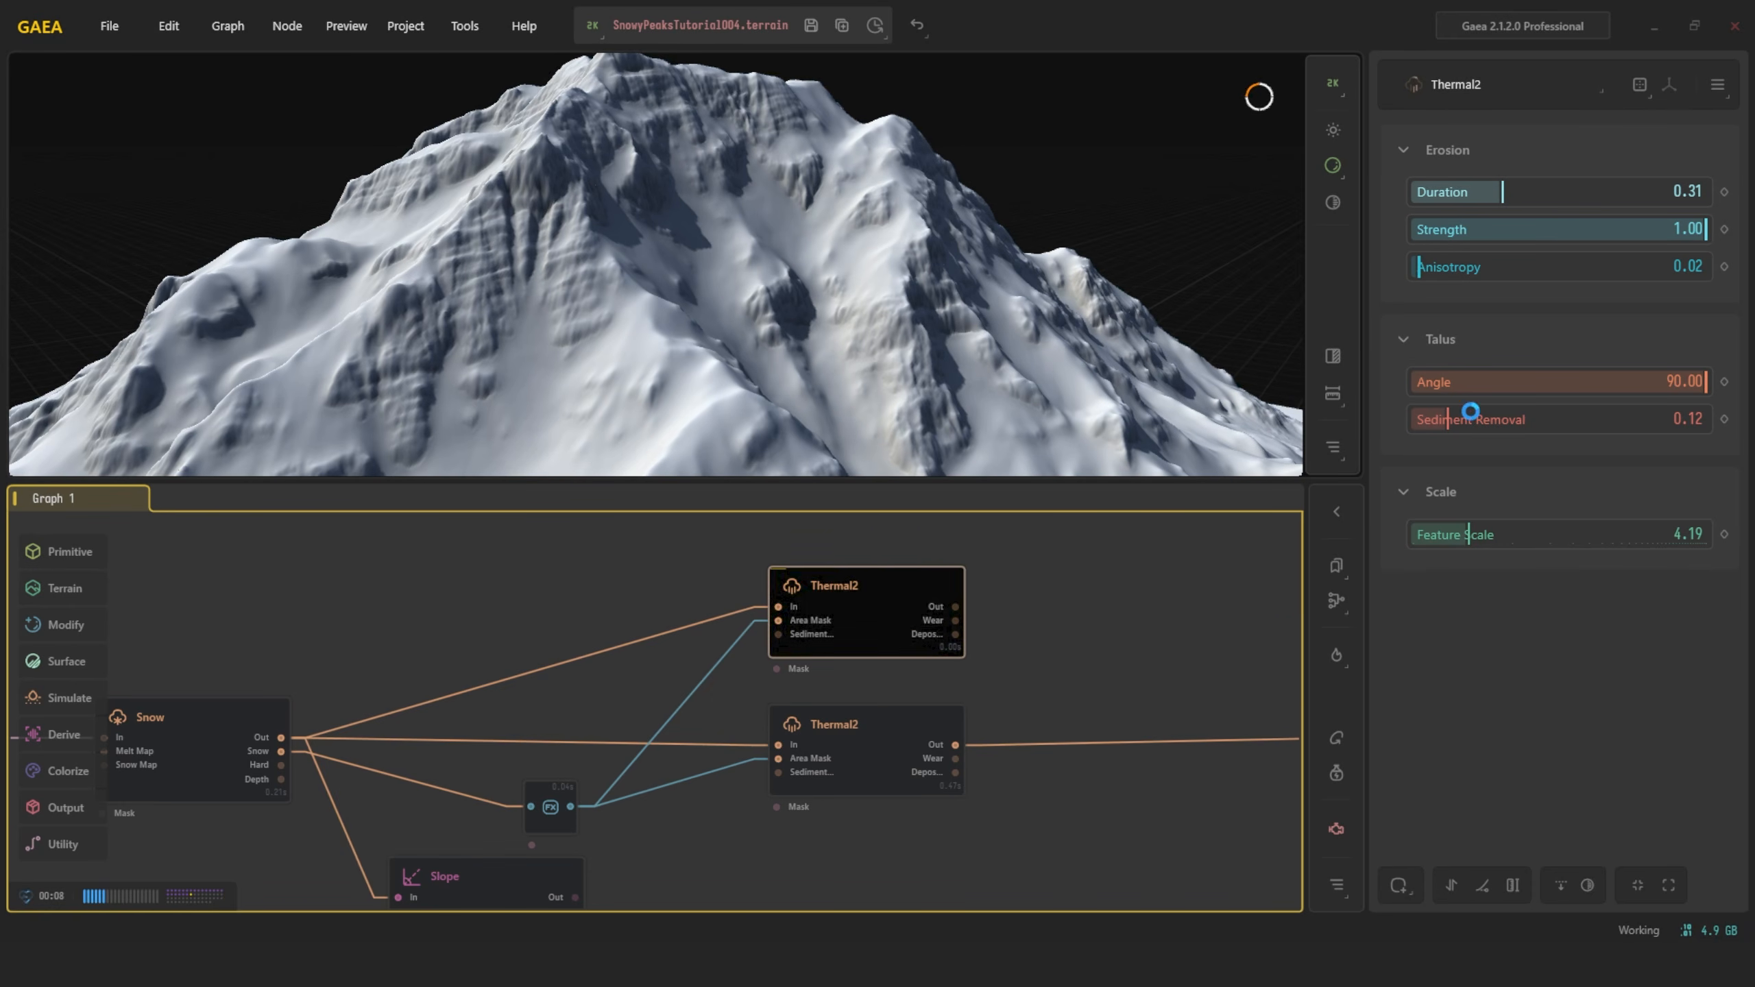
left_click_drag(1447, 419, 1557, 413)
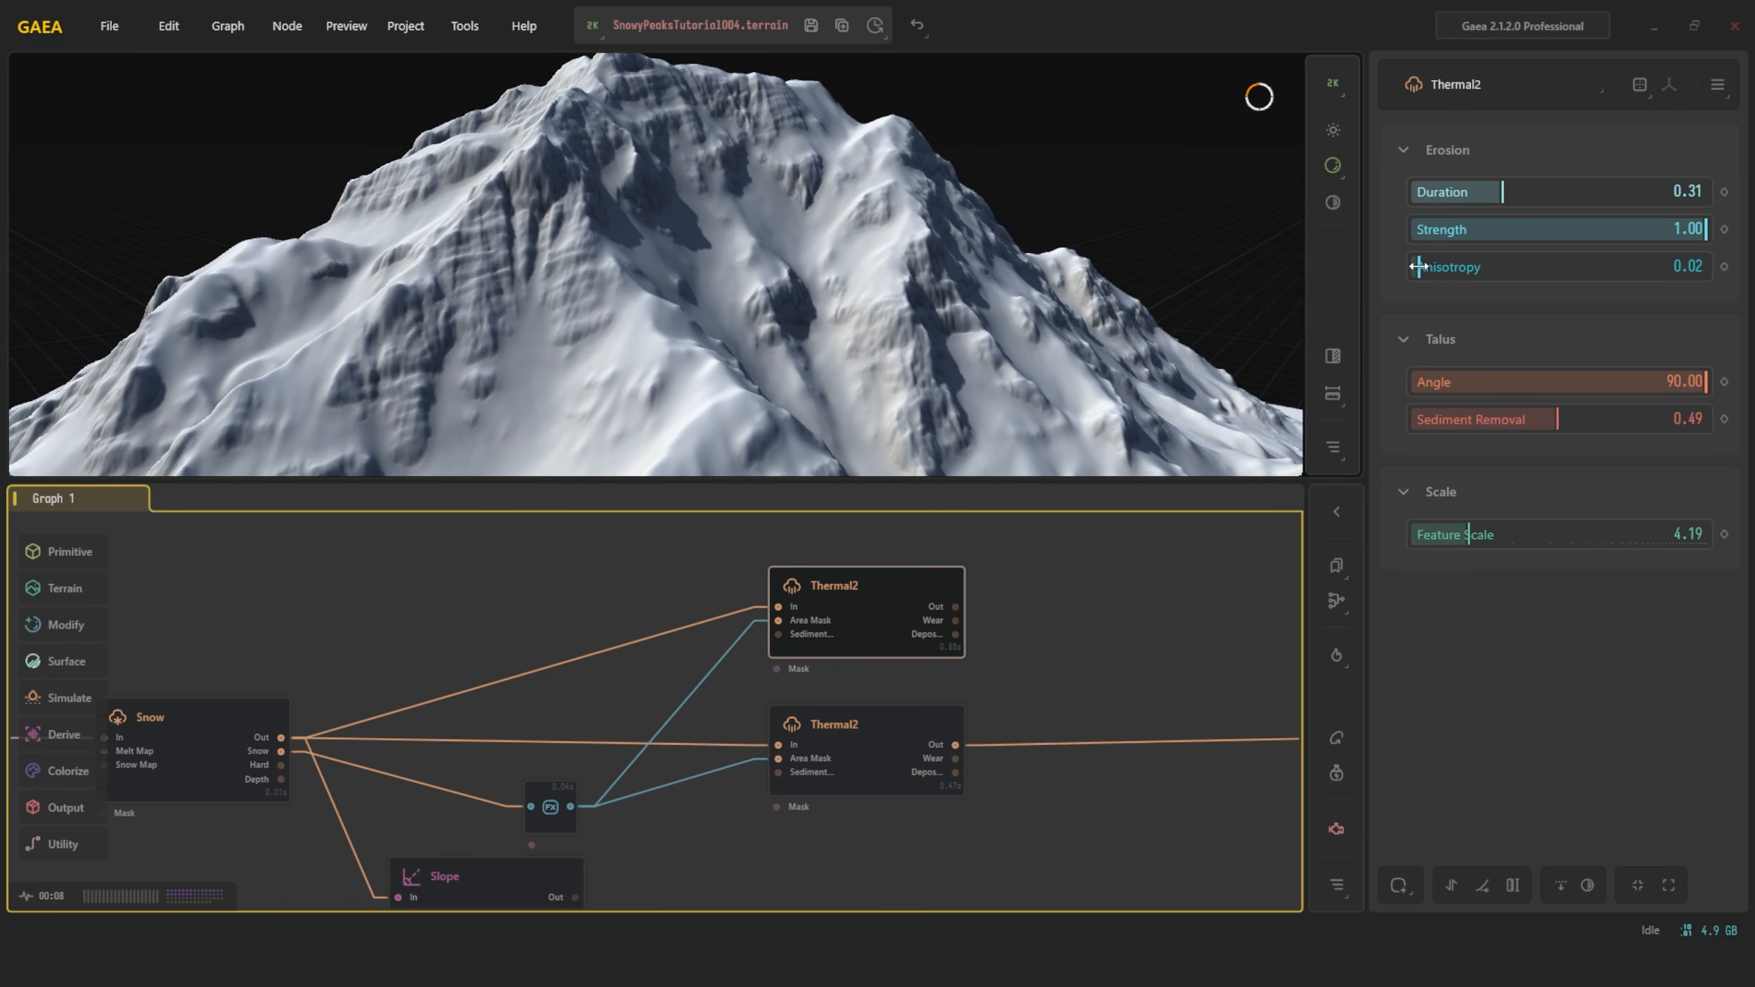
Try the upper Thermal2 node's Anisotropy at the maximum of 1.00, and reduce it to 0.05
left_click_drag(1418, 266, 1707, 266)
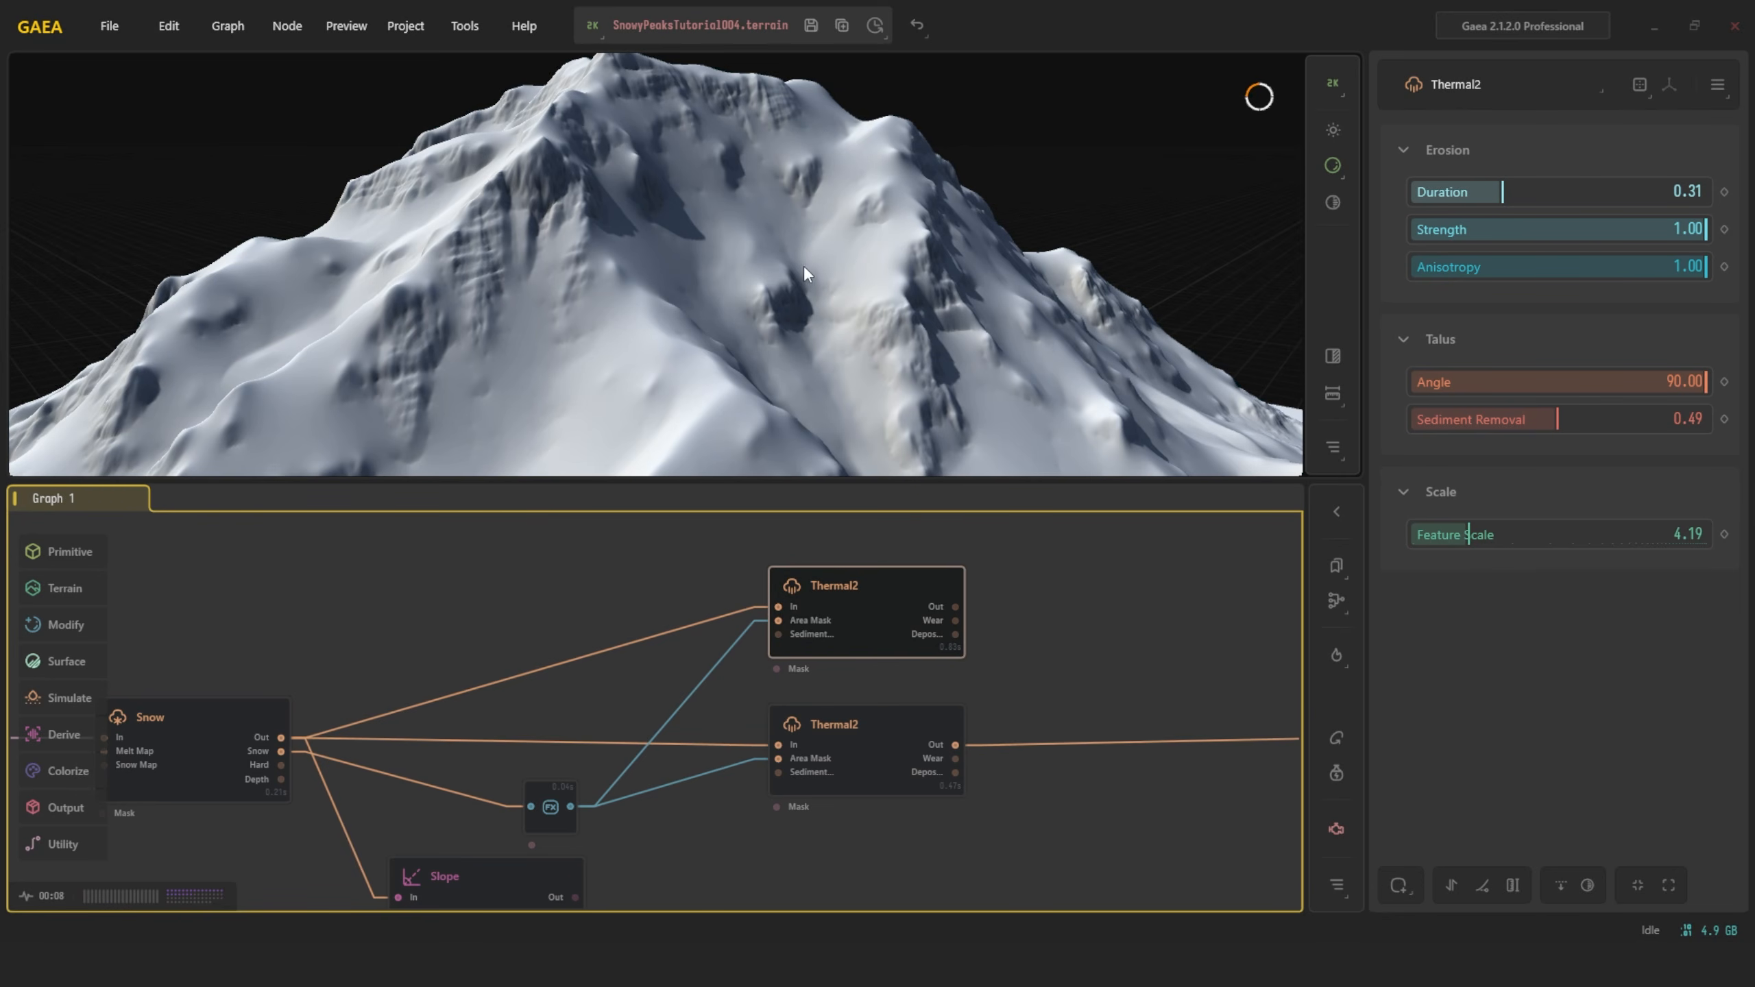
left_click_drag(815, 260, 780, 245, "alt")
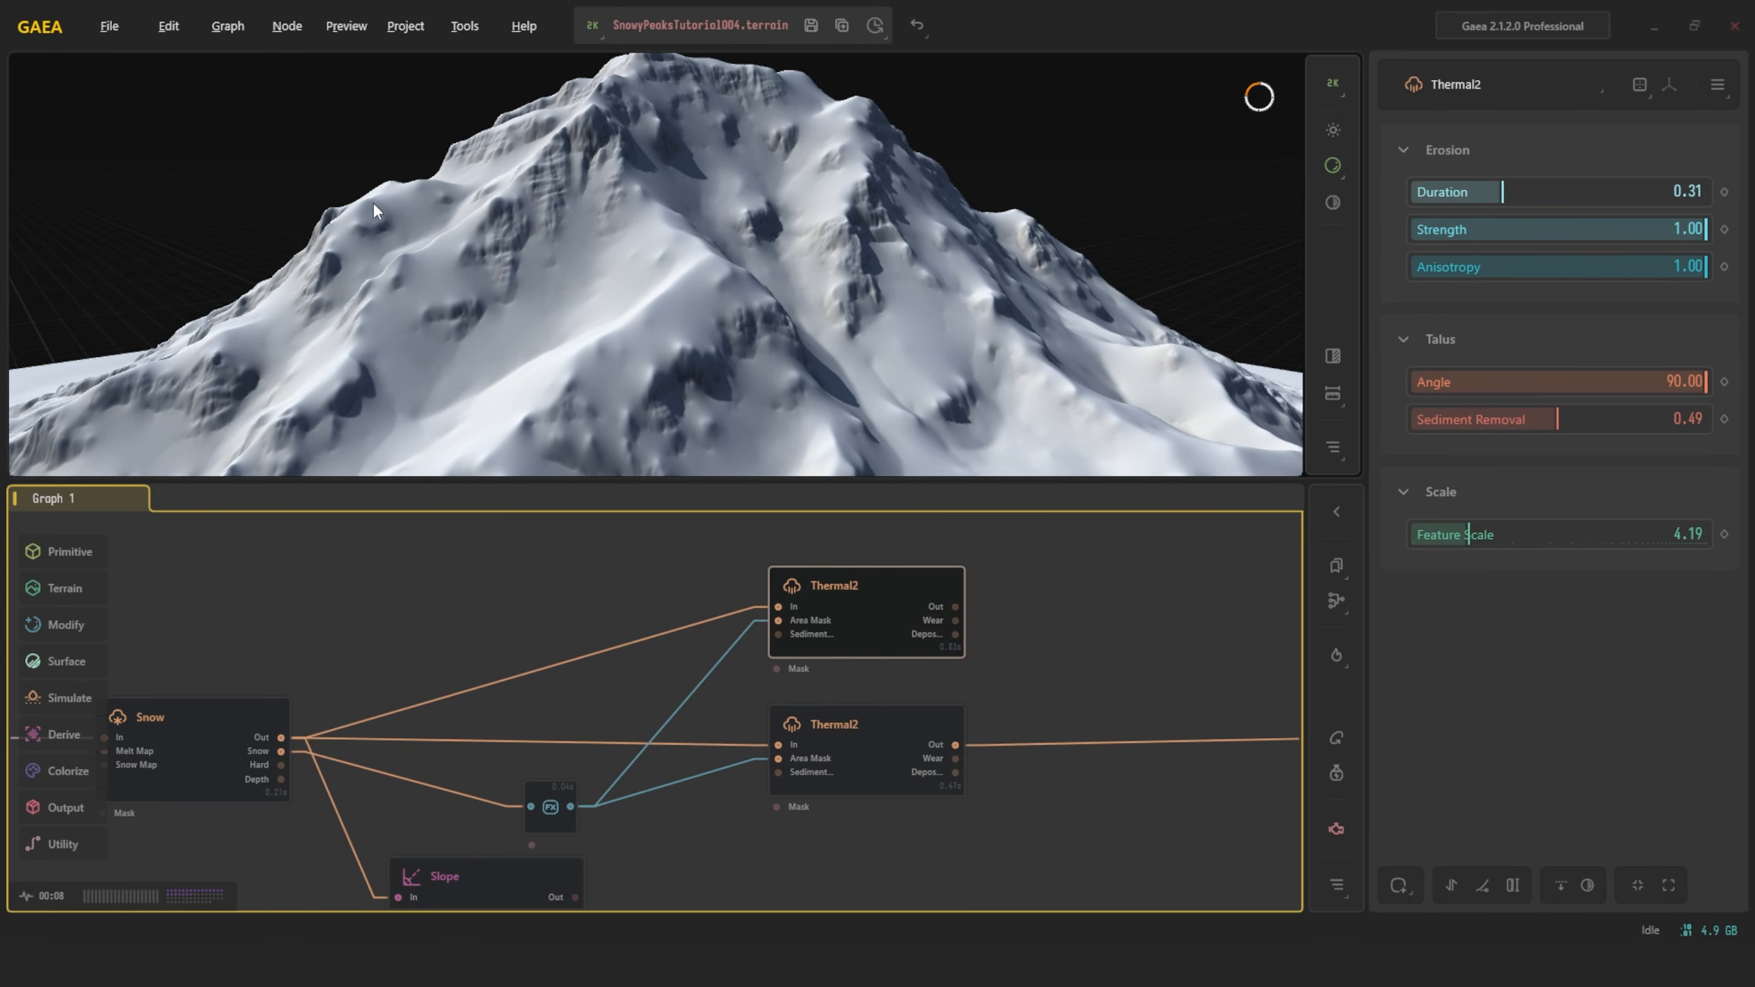
left_click_drag(1492, 267, 1428, 264)
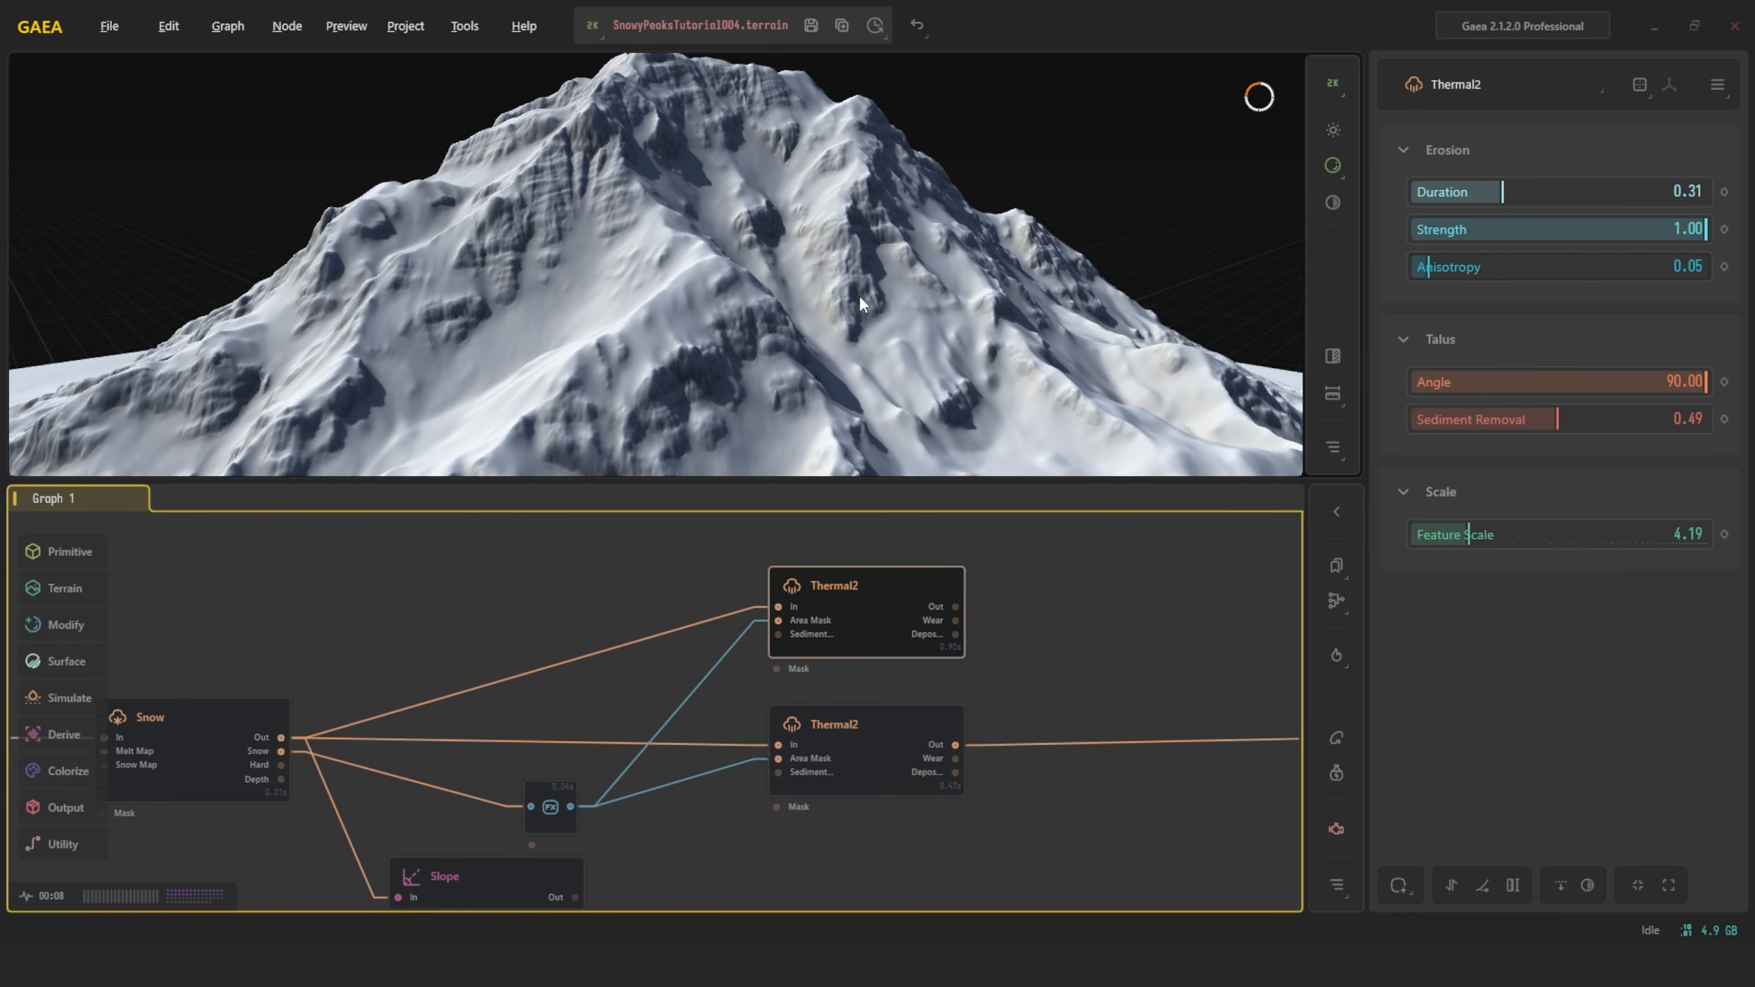
mouse_move(847, 305)
left_mouse_down()
mouse_move(853, 347)
mouse_move(847, 299)
left_mouse_up()
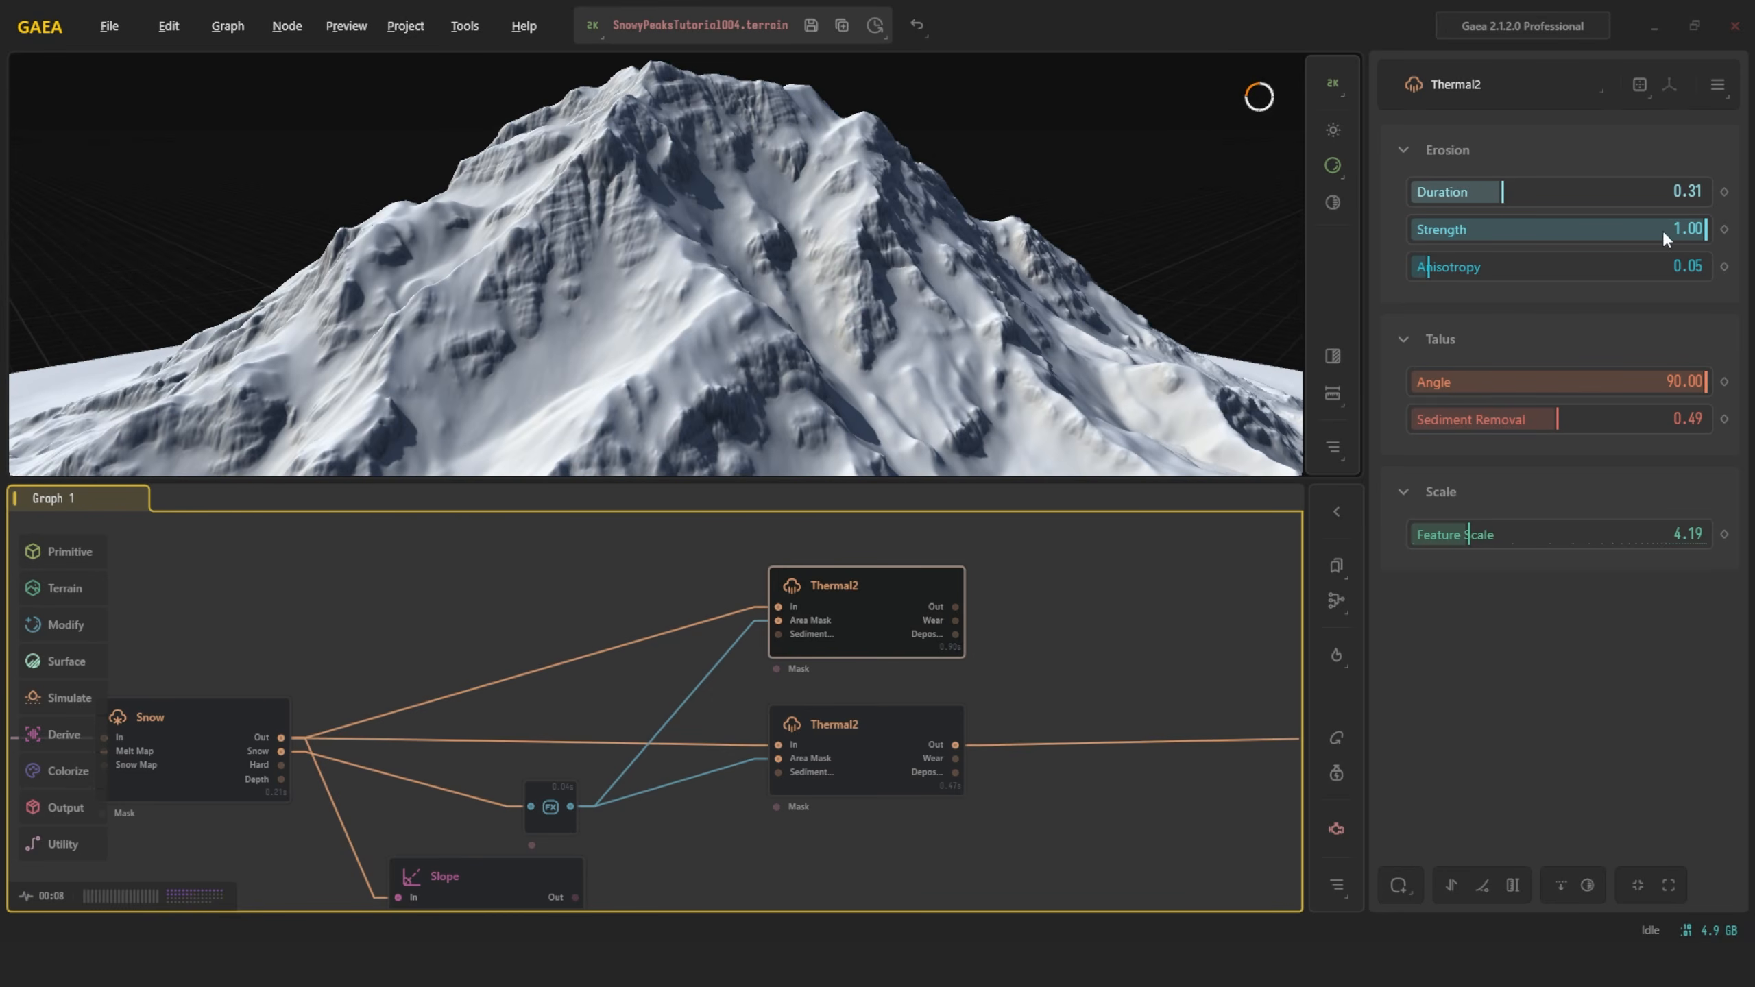
Delete the upper Thermal2 node and select the lower one for editing
left_click(891, 737)
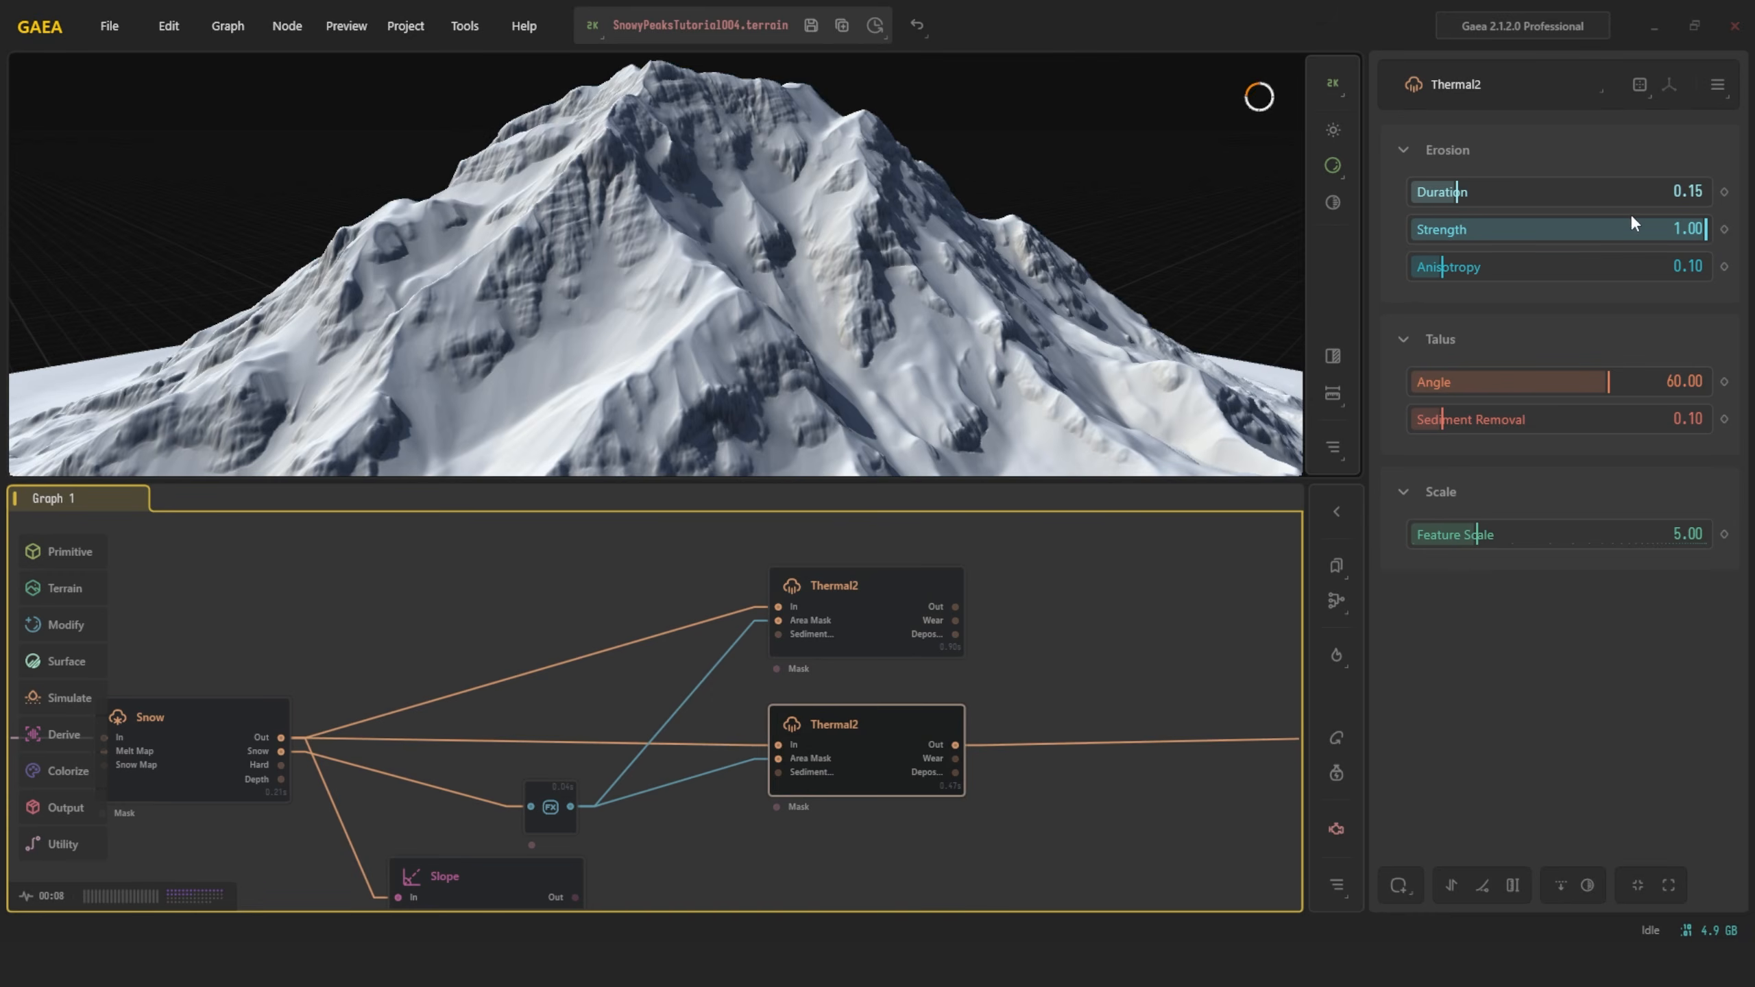
left_click(897, 668)
left_click(867, 752)
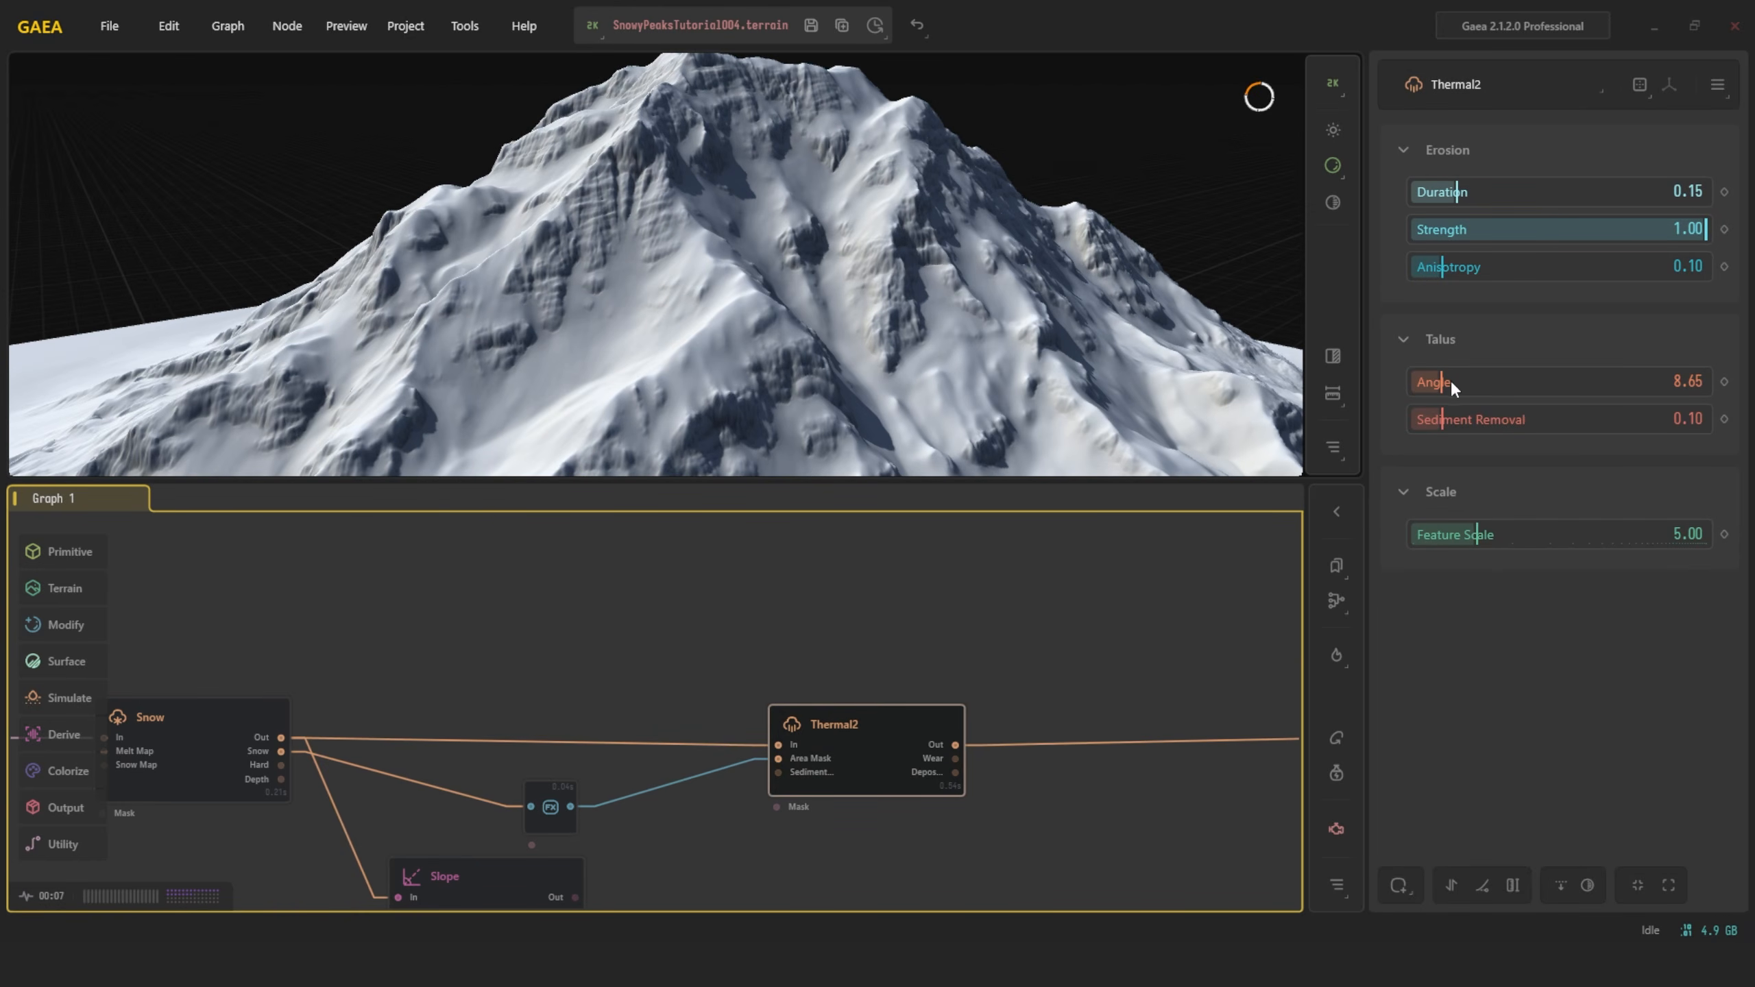
Try a talus Angle of 89.55 on the remaining Thermal2 node, with Sediment Removal at 0.00, 0.09 and 0.41
left_click_drag(1448, 377, 1705, 381)
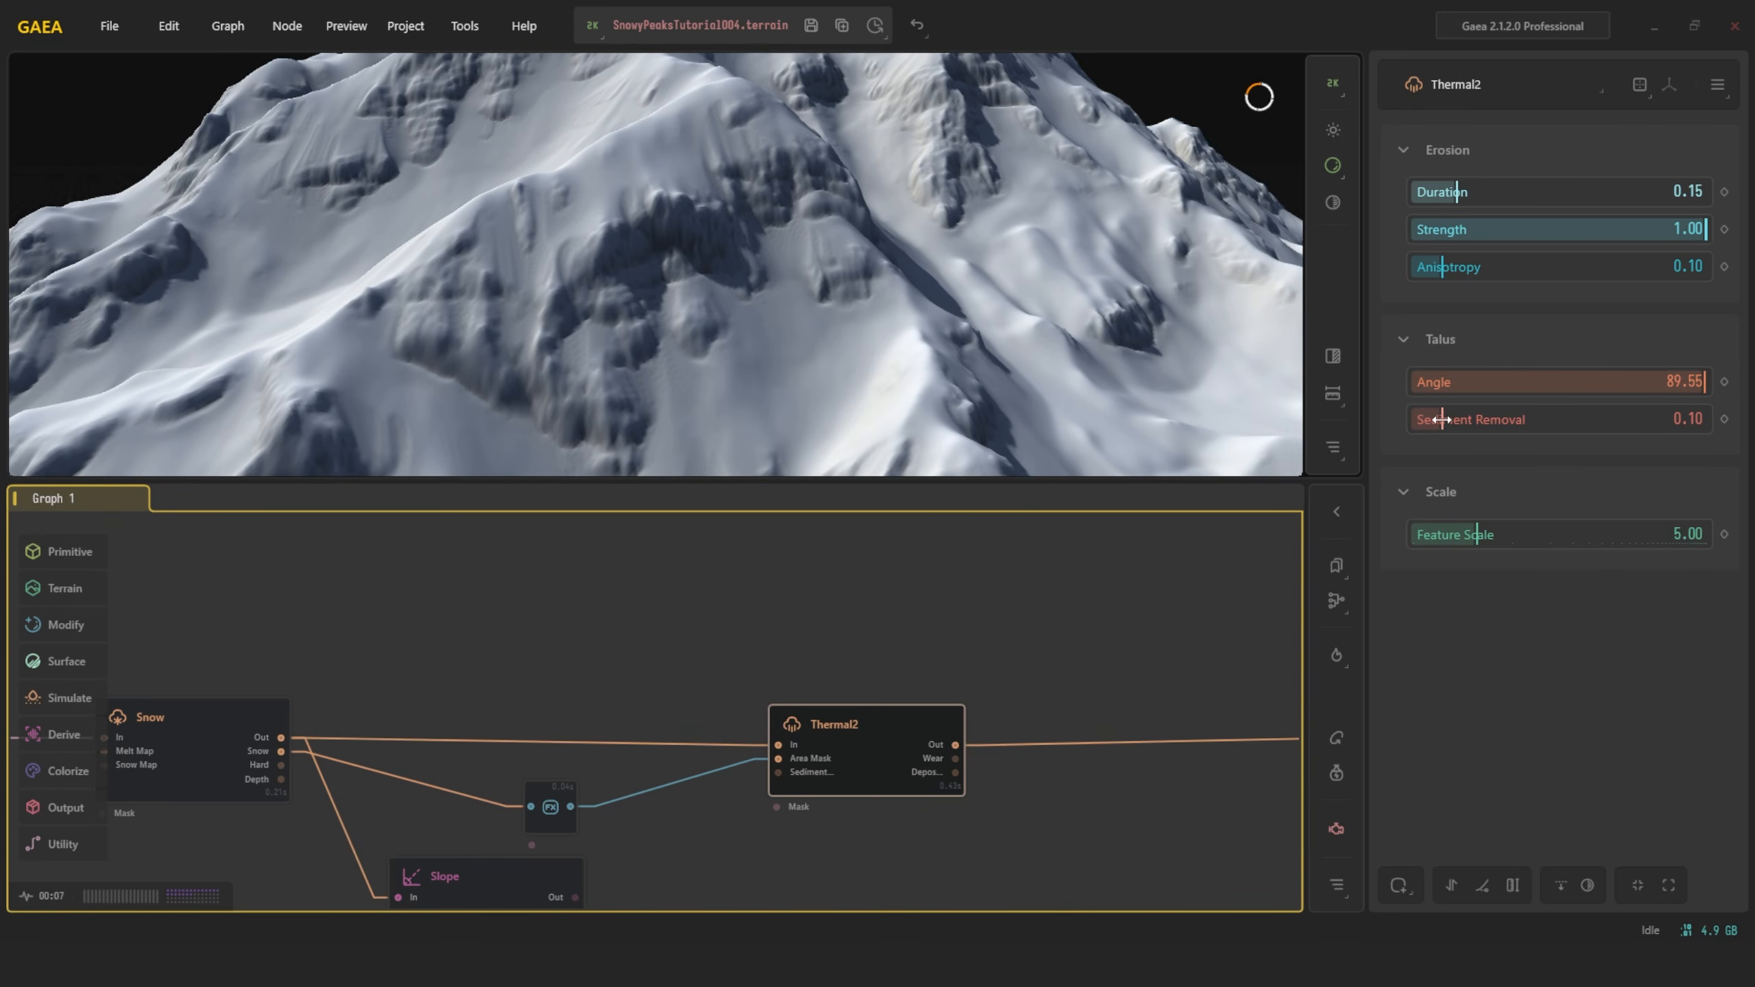
left_click_drag(1442, 419, 1409, 419)
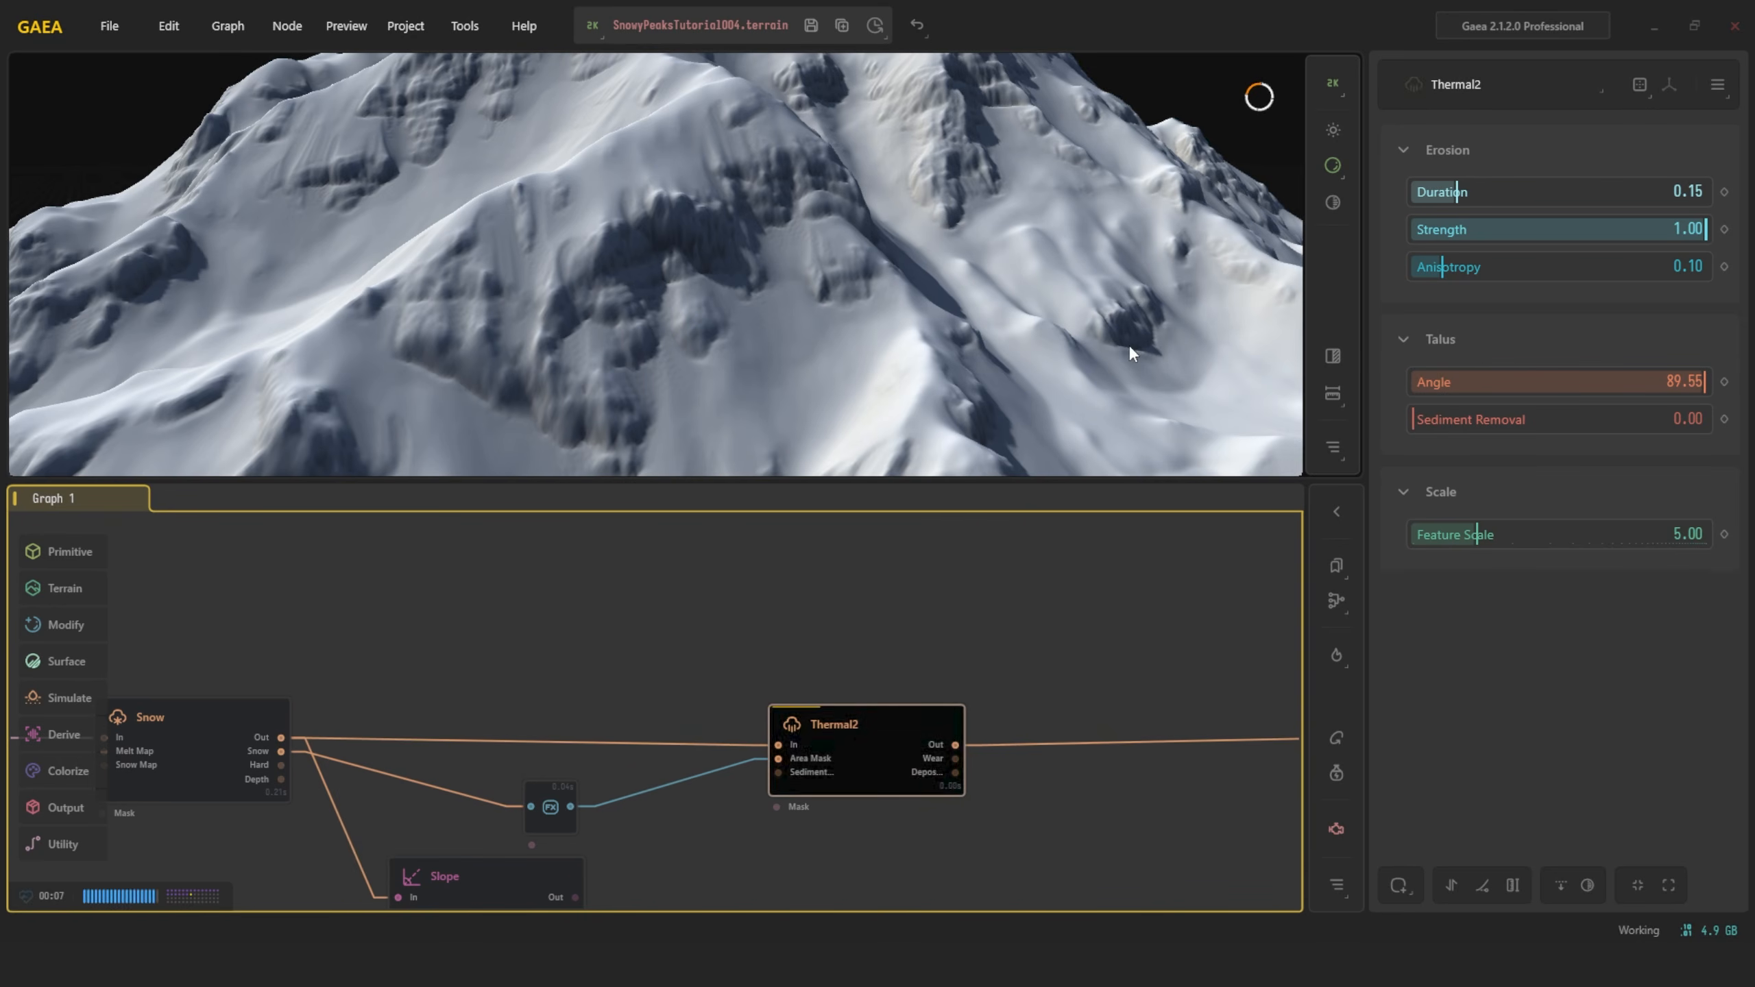
left_click(1436, 418)
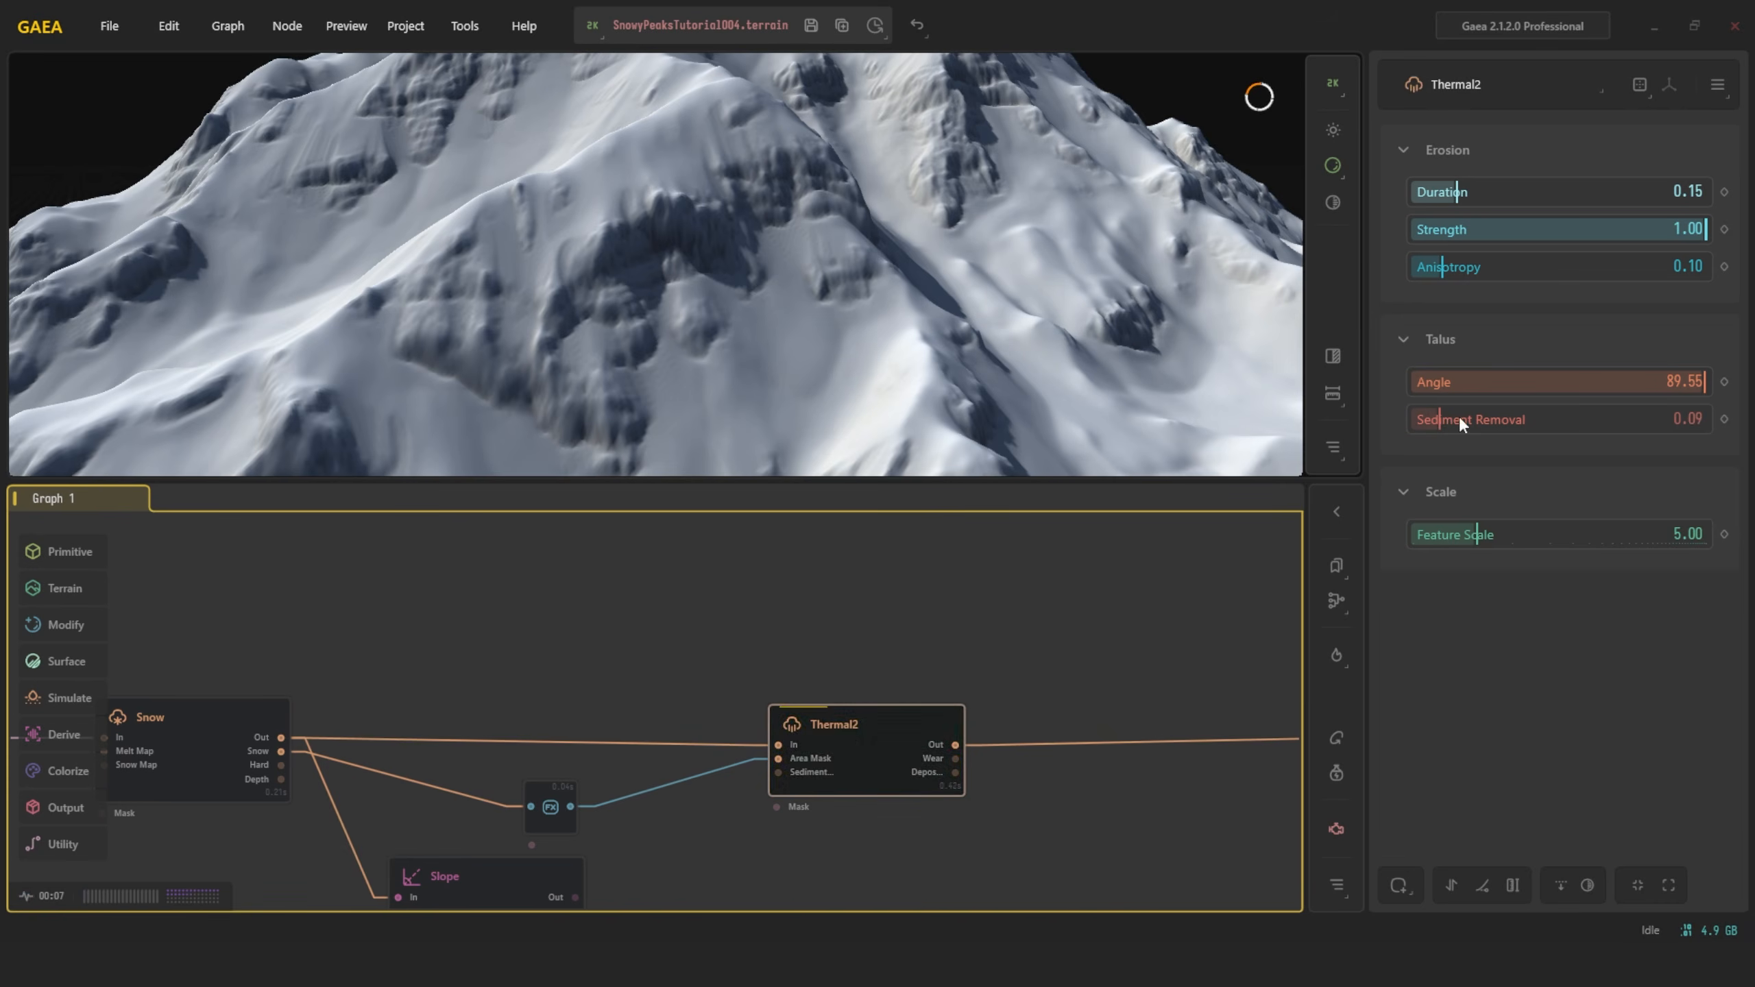
left_click(1465, 415)
left_click(1534, 417)
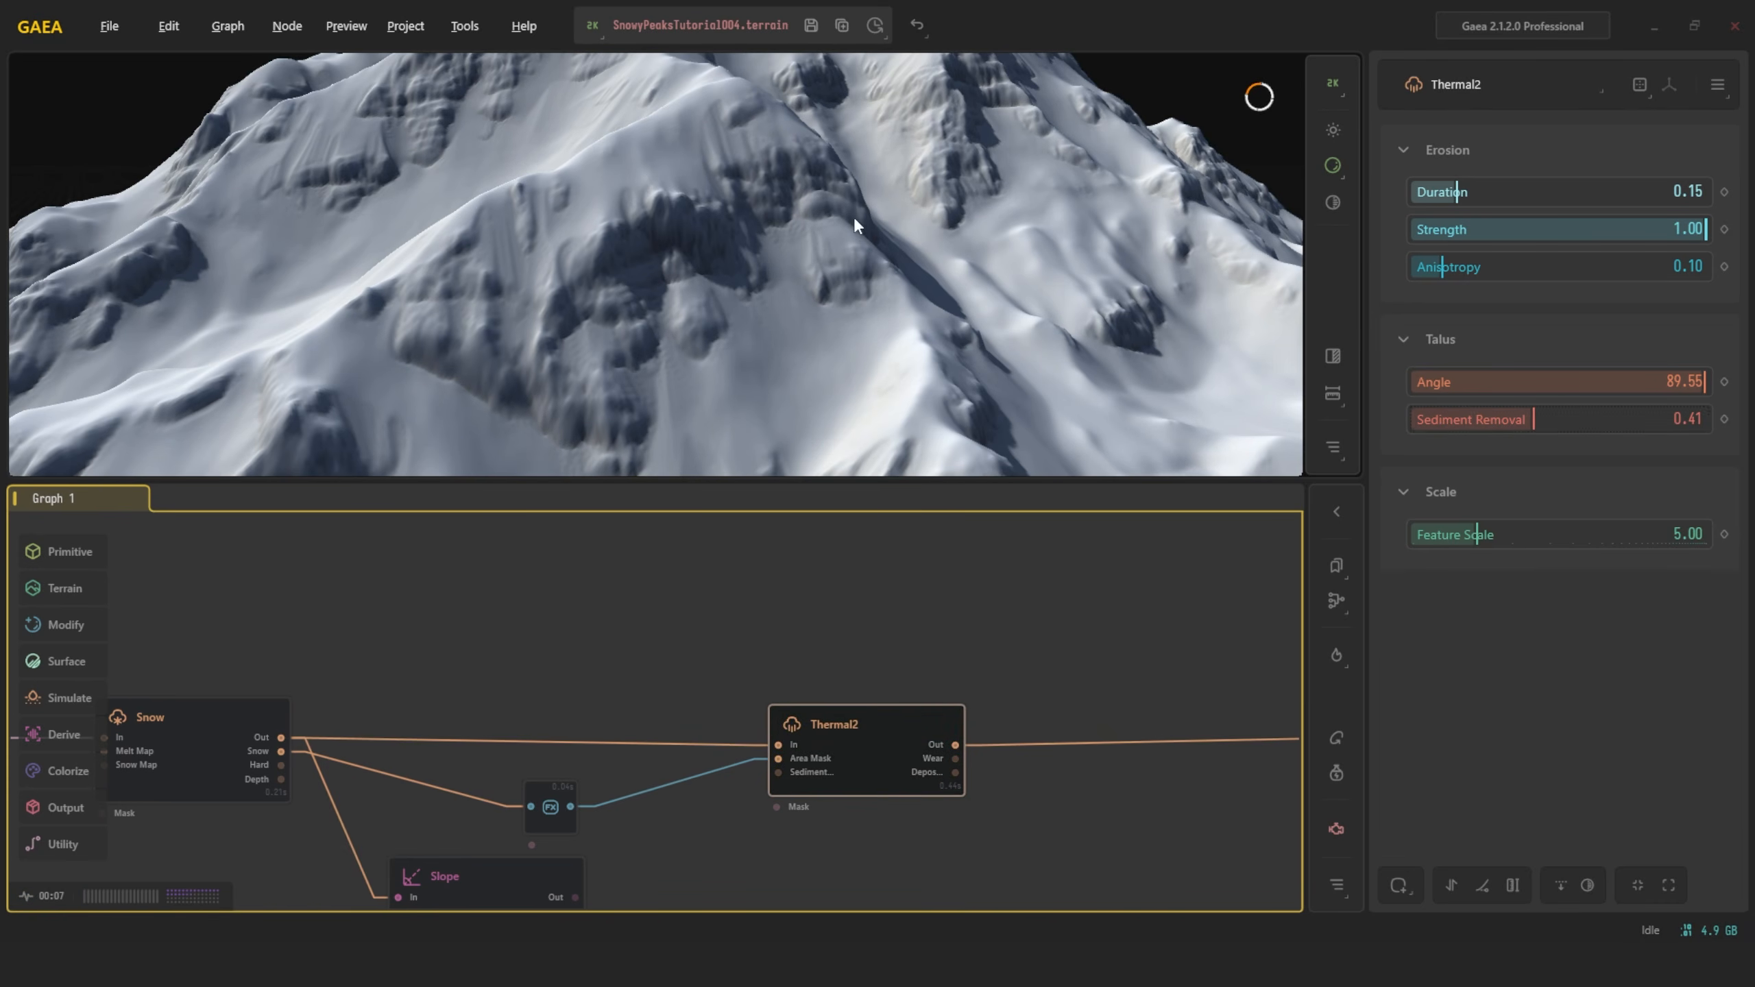
Set the Thermal2 node's Sediment Removal to 0.1 and its talus Angle to 60
scroll(860, 261, "down", 3)
left_click_drag(861, 266, 919, 294)
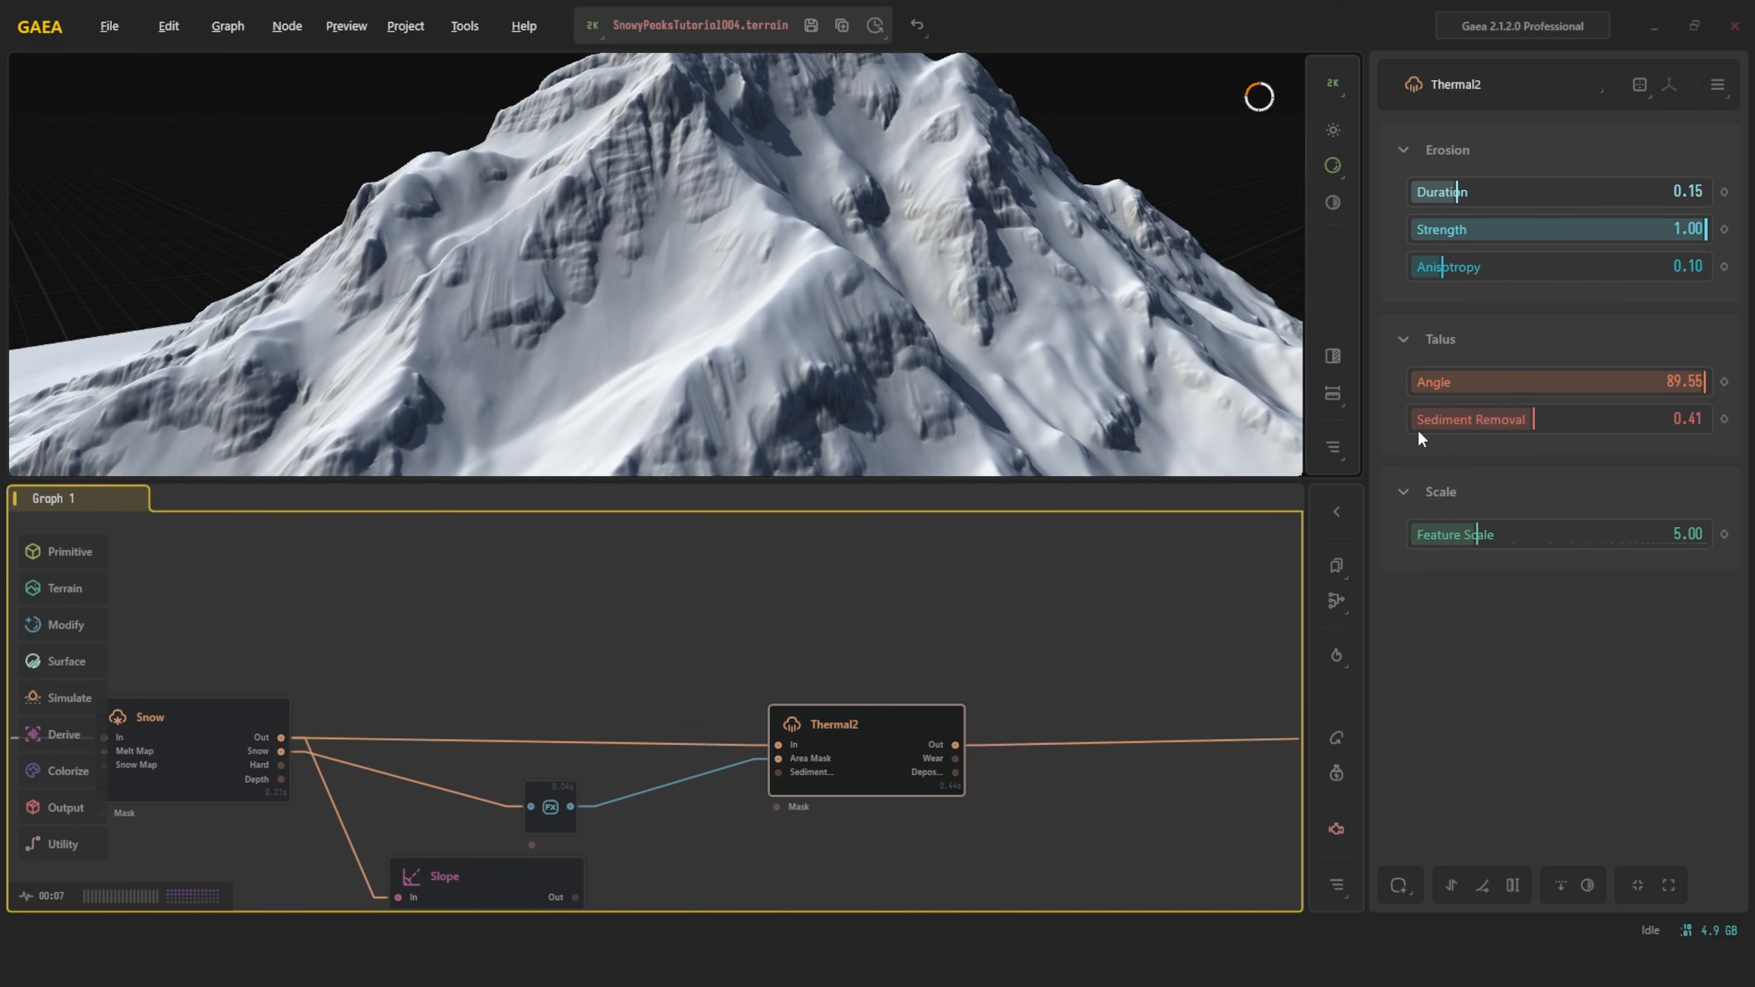
double_click(1654, 427)
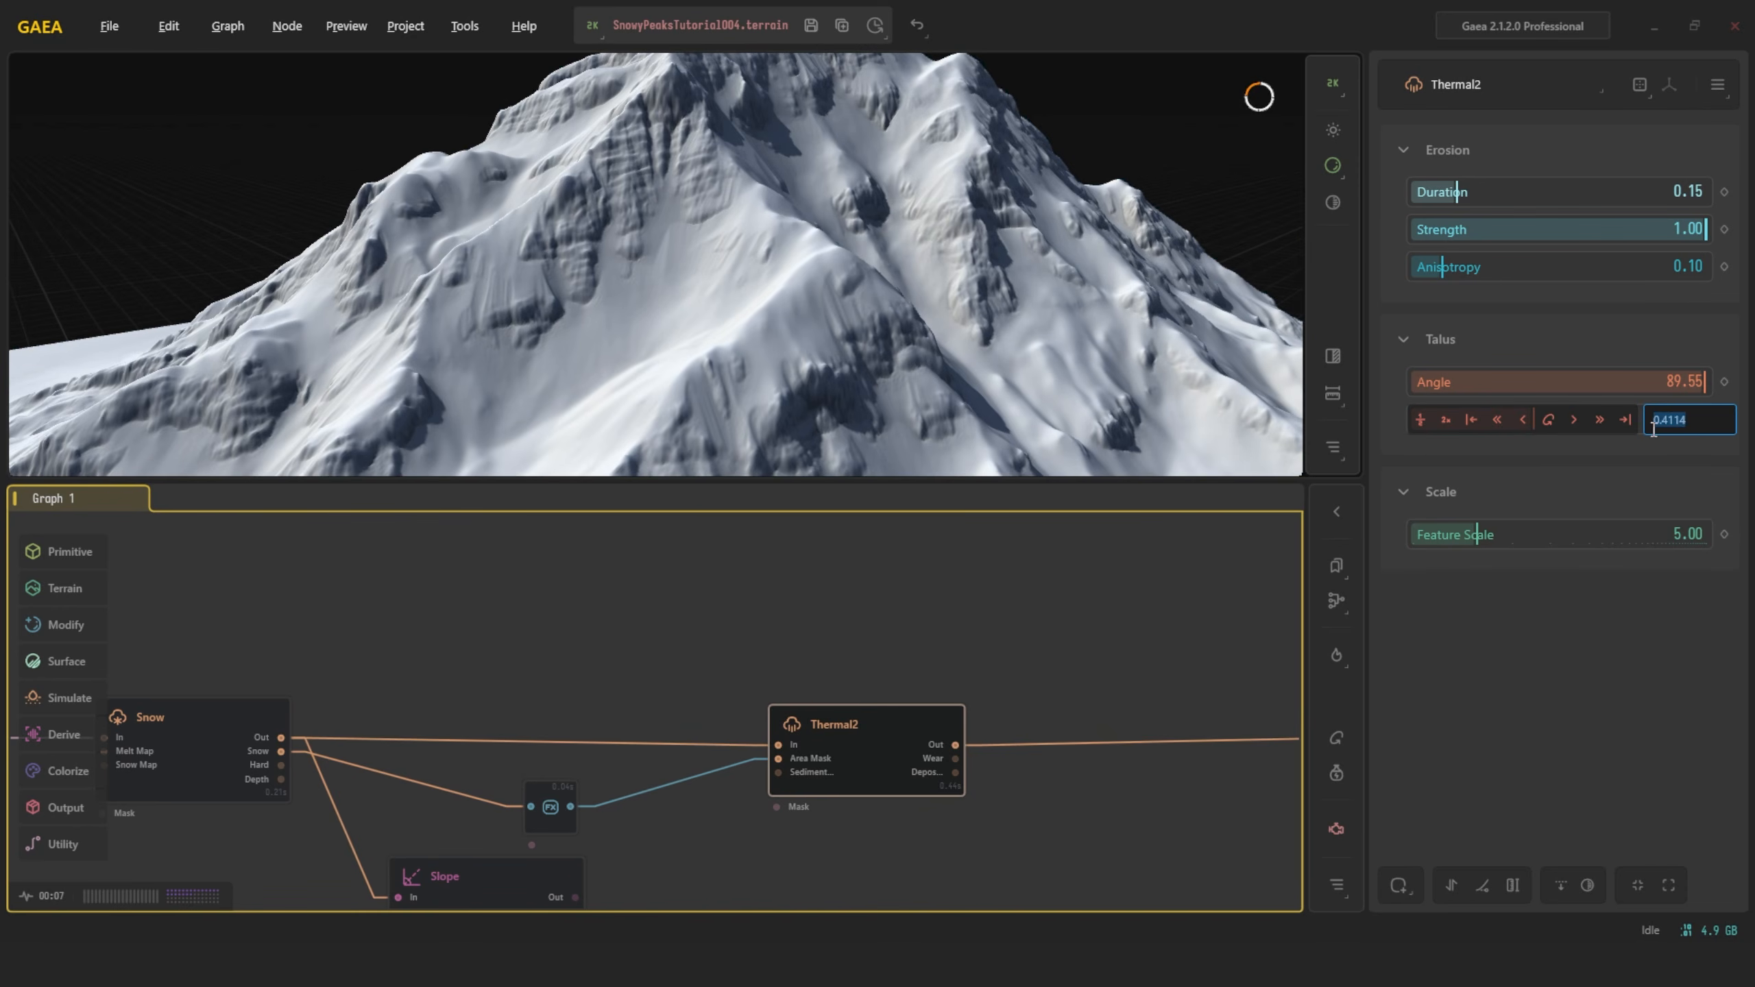
type("0.1")
key("Return")
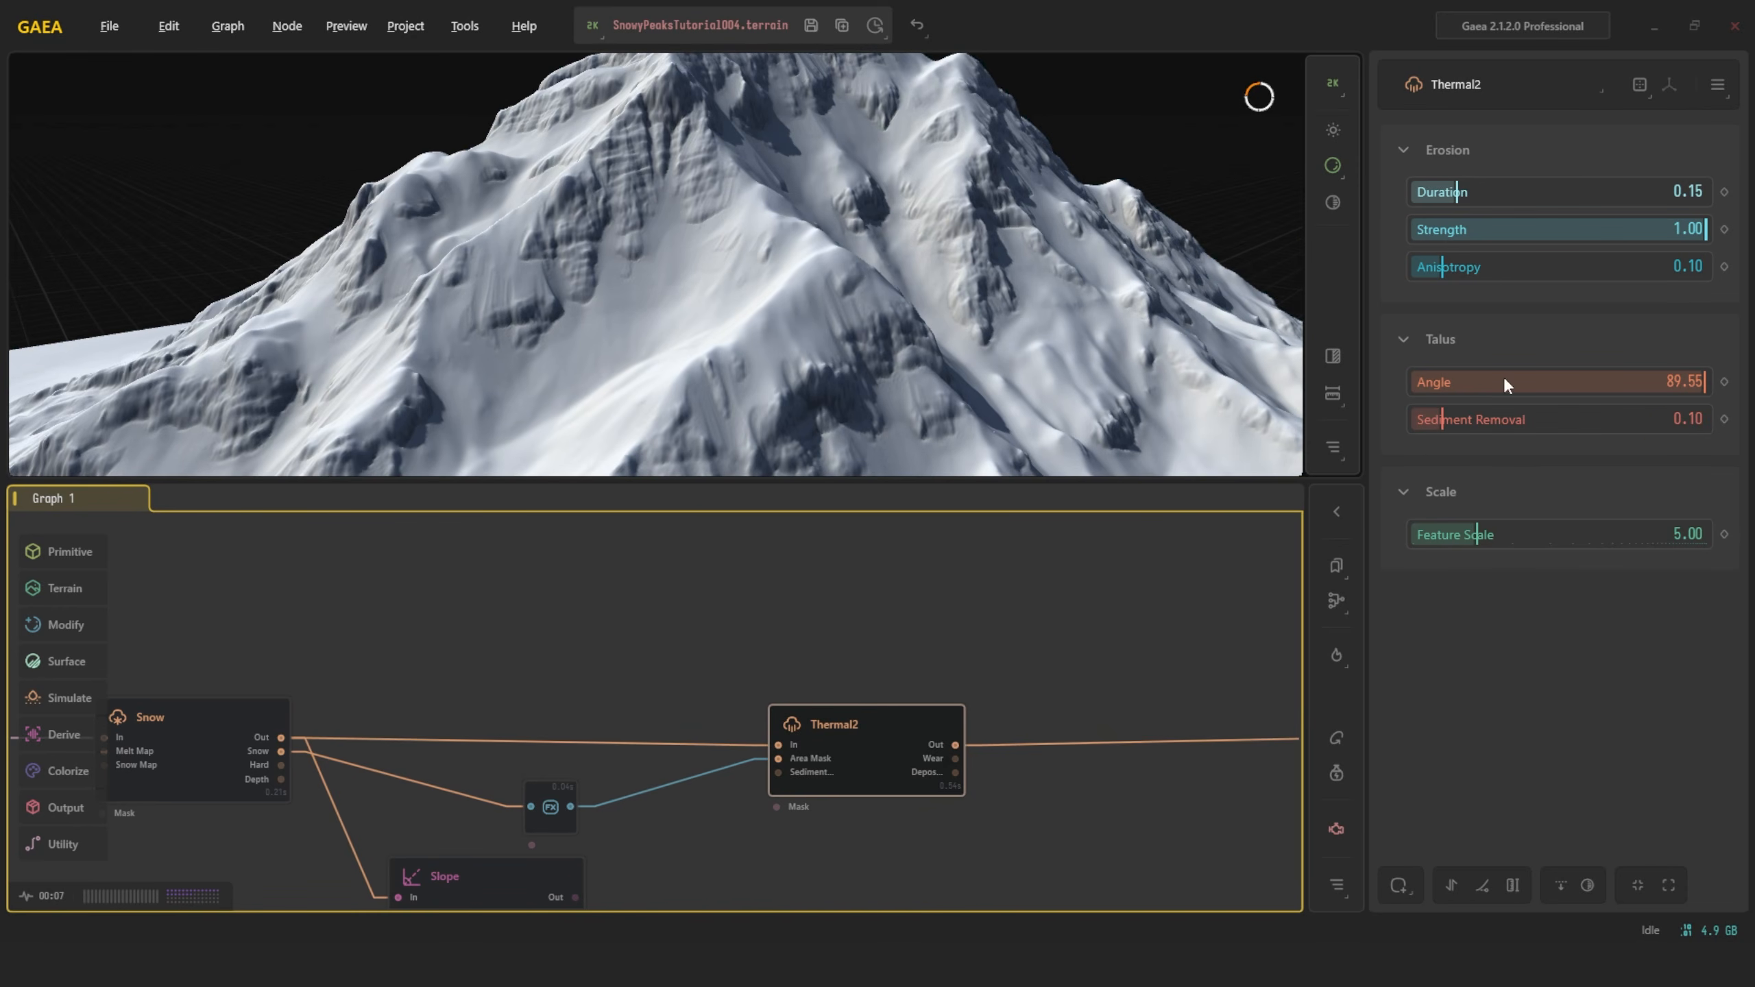
double_click(1673, 379)
type("60")
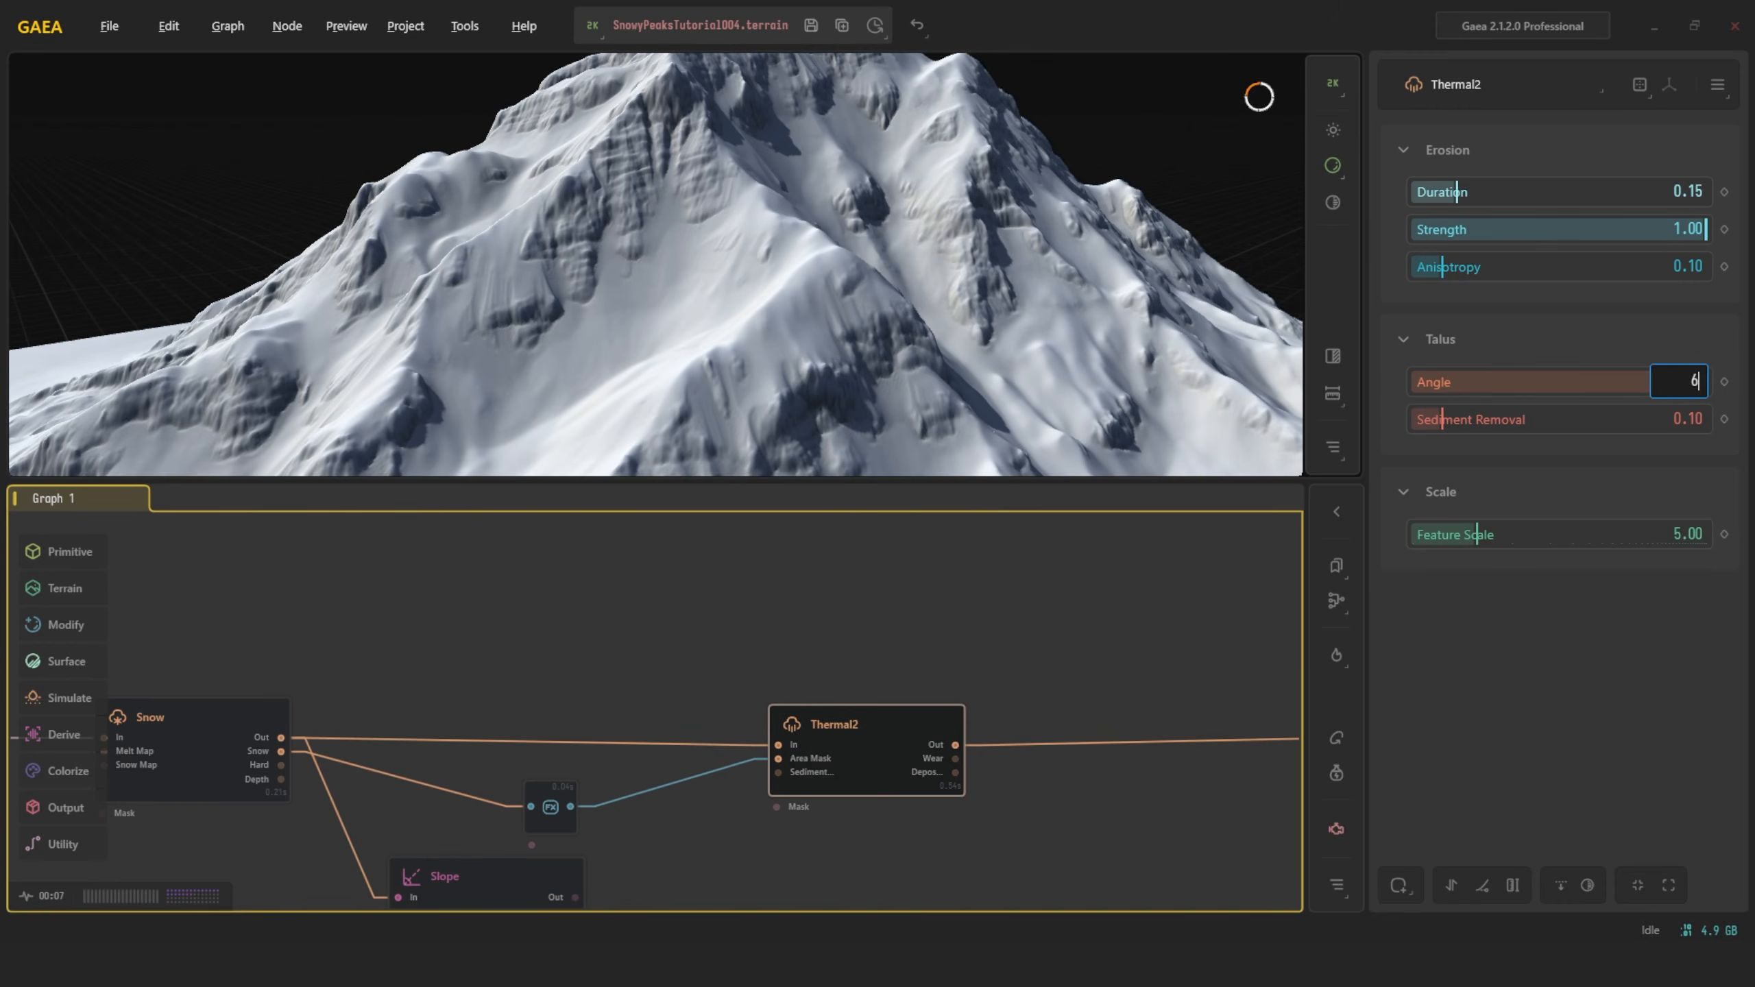
key("Return")
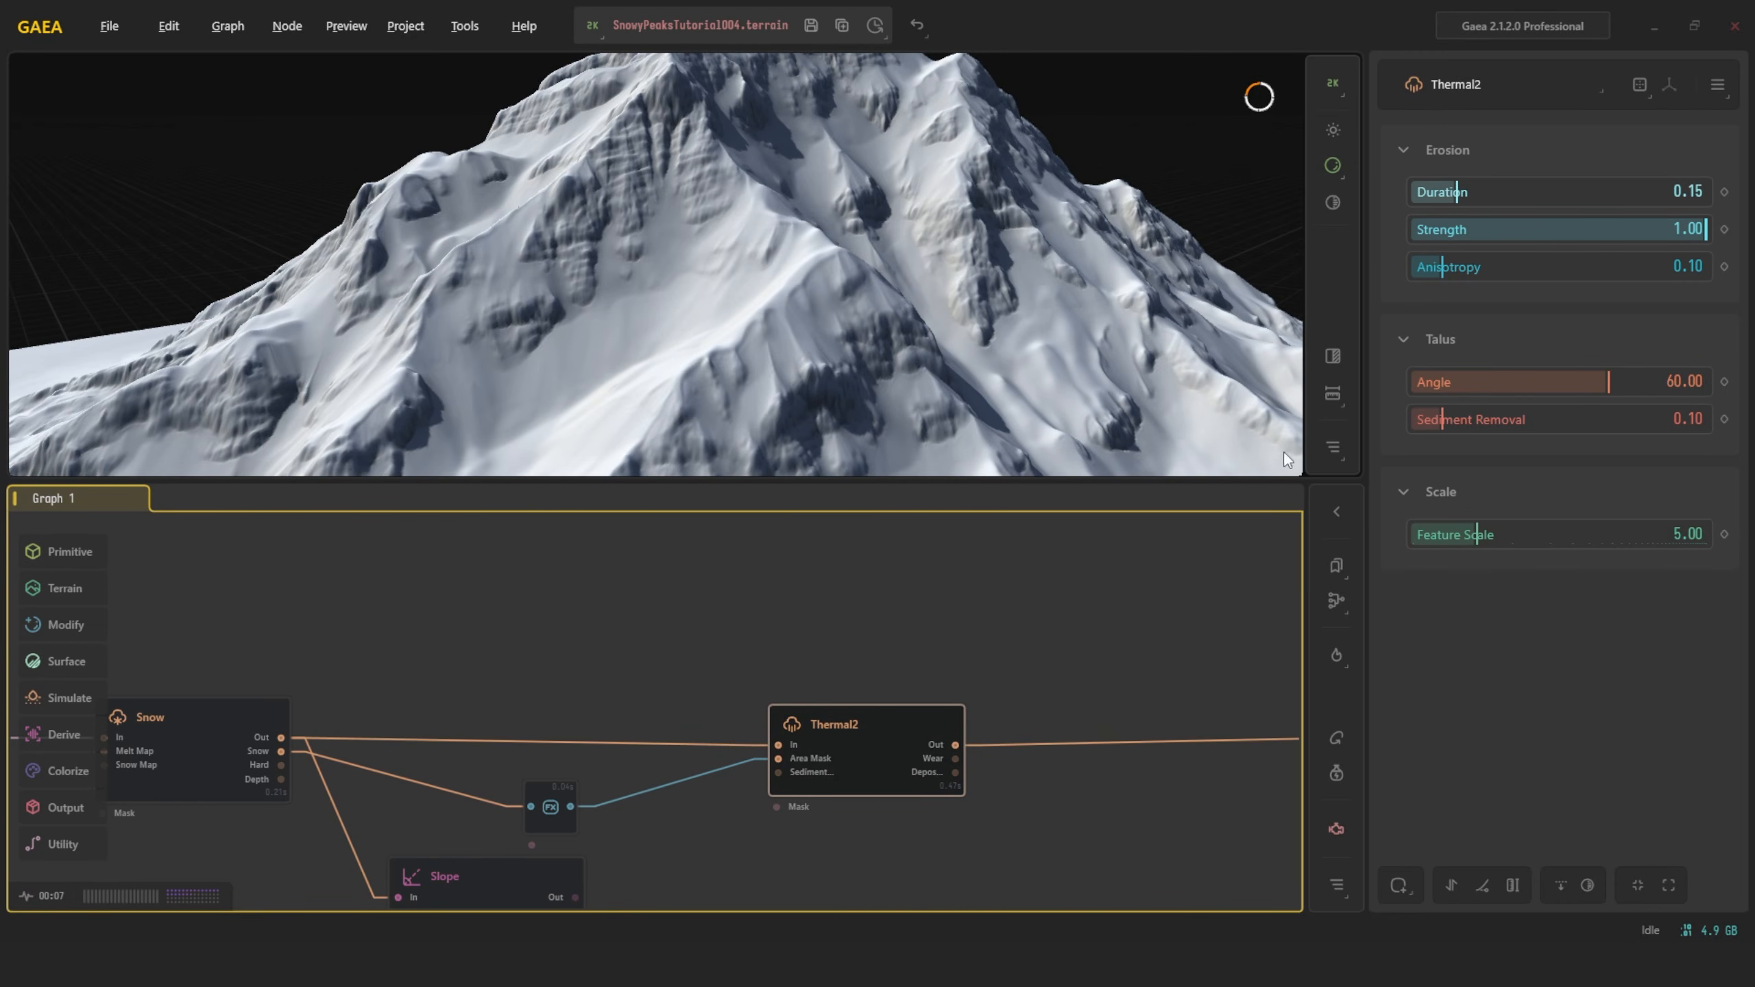
Try the Slope node's output as the Thermal2 node's Area Mask, with a Feature Scale of 22.04
scroll(888, 249, "down", 5)
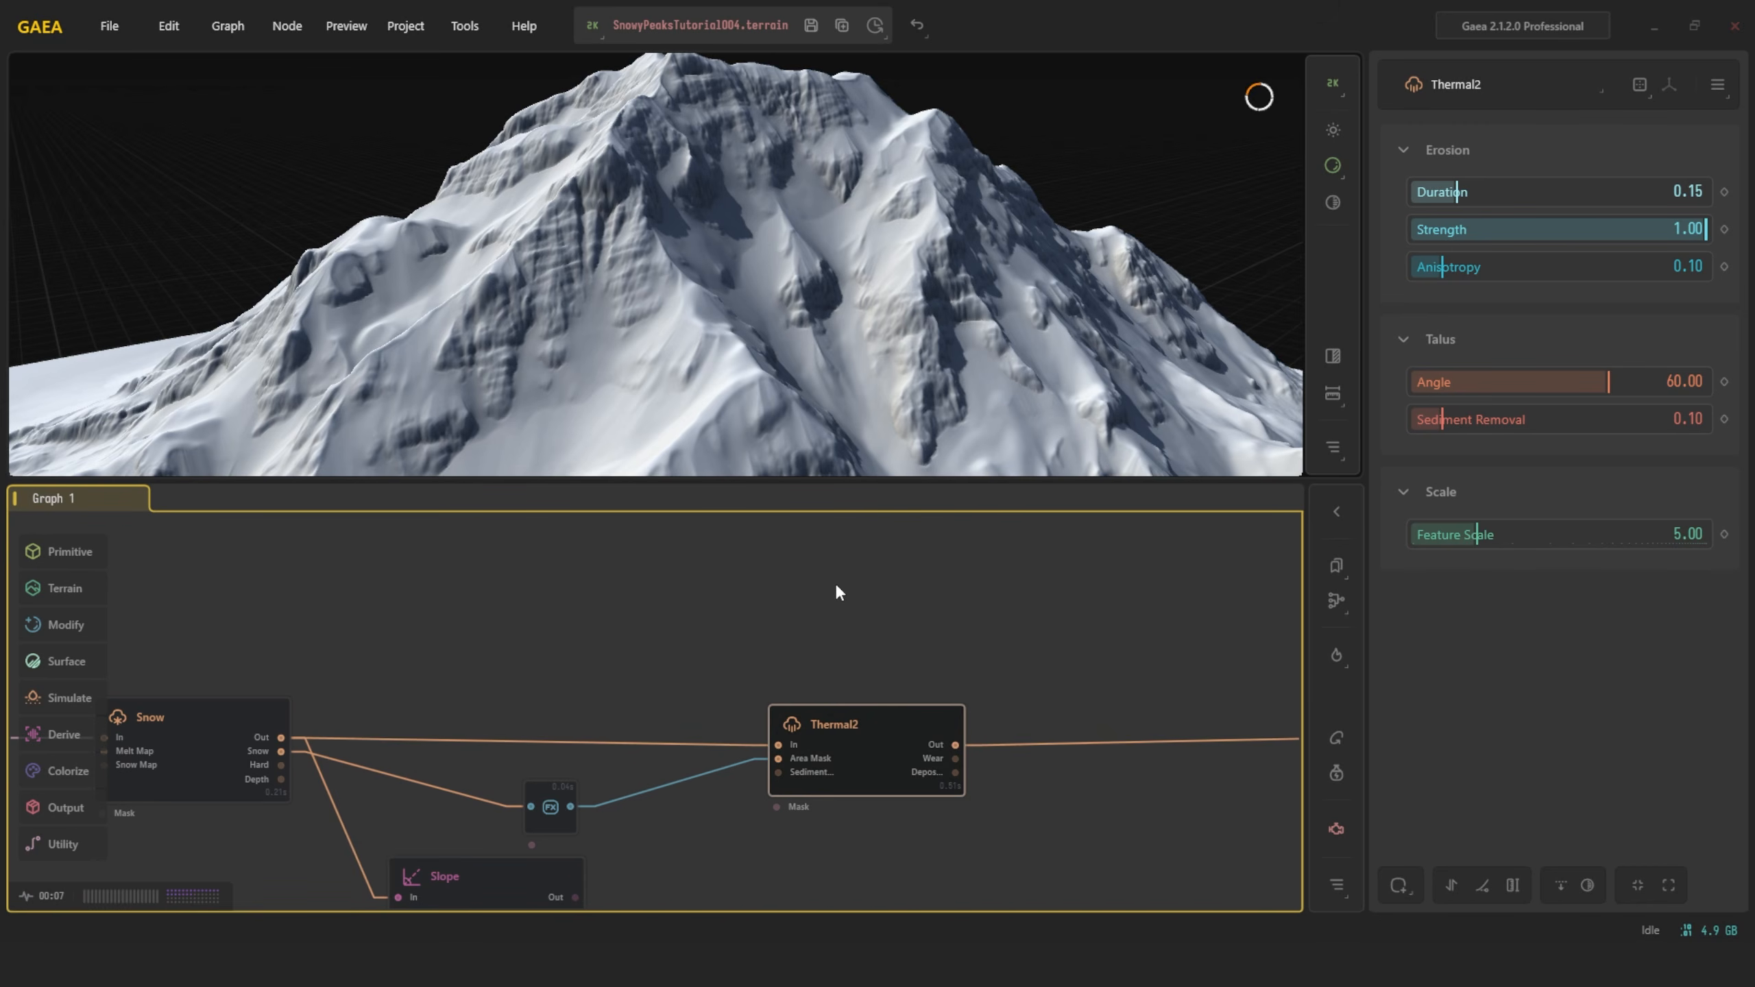
middle_click_drag(591, 865, 609, 790)
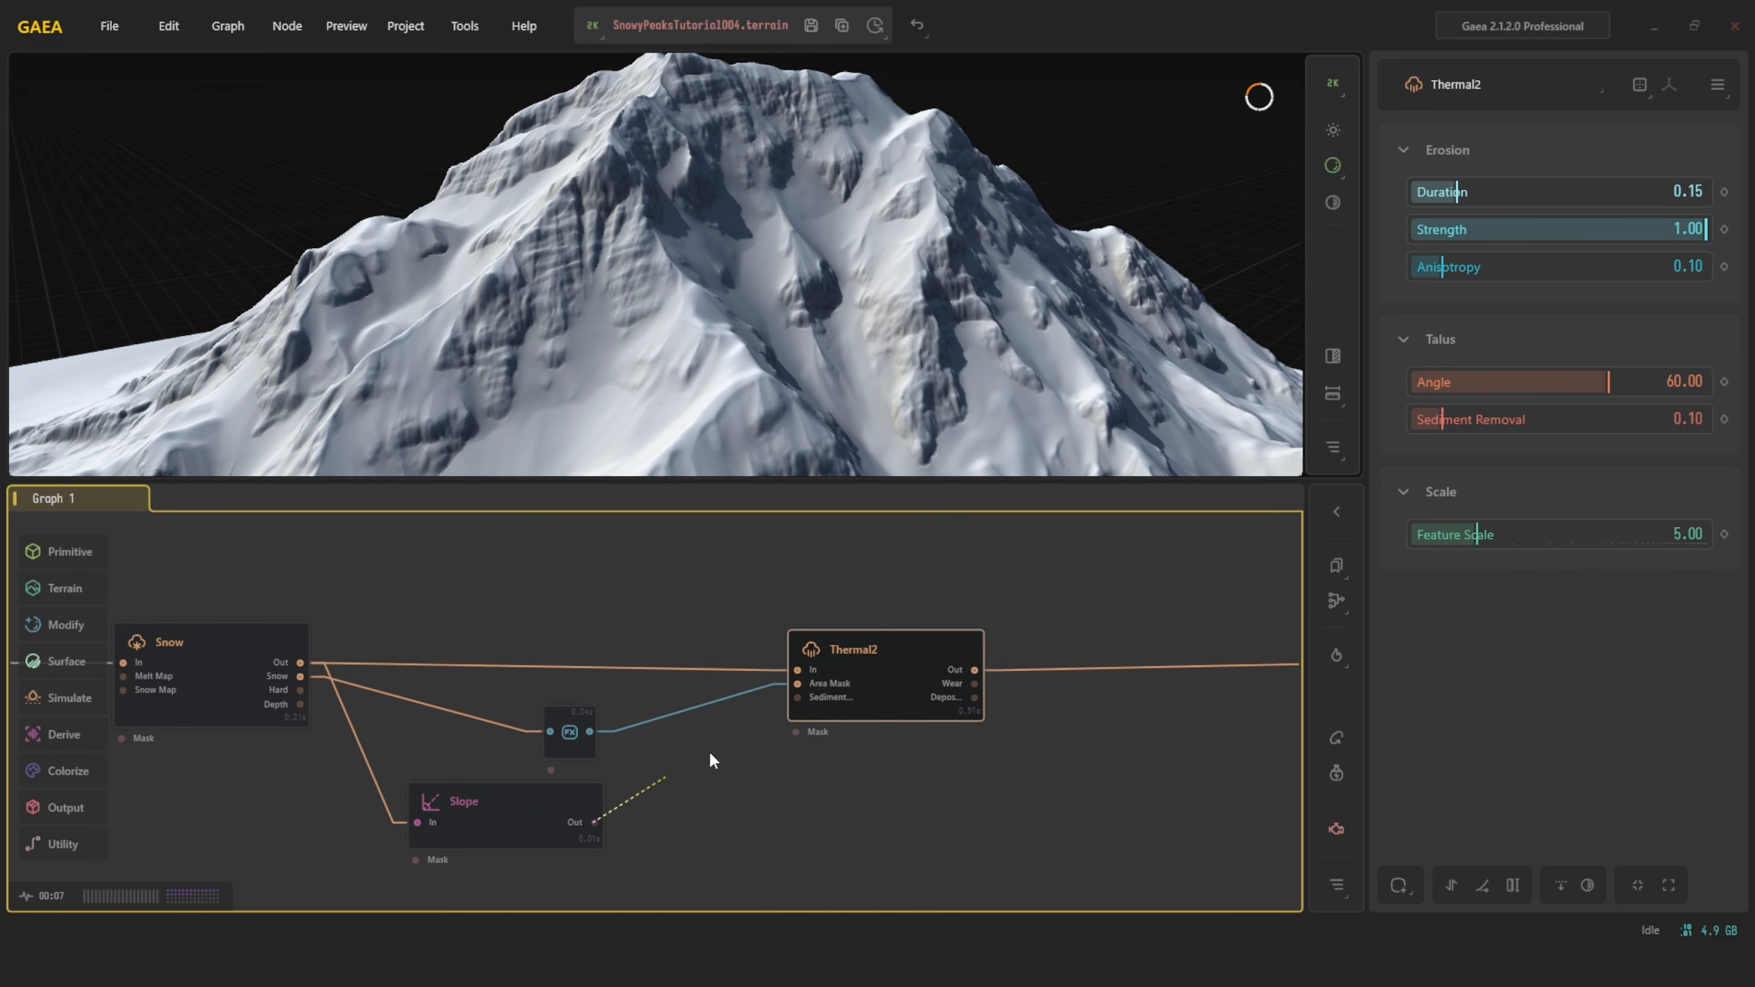
left_click_drag(711, 755, 796, 683)
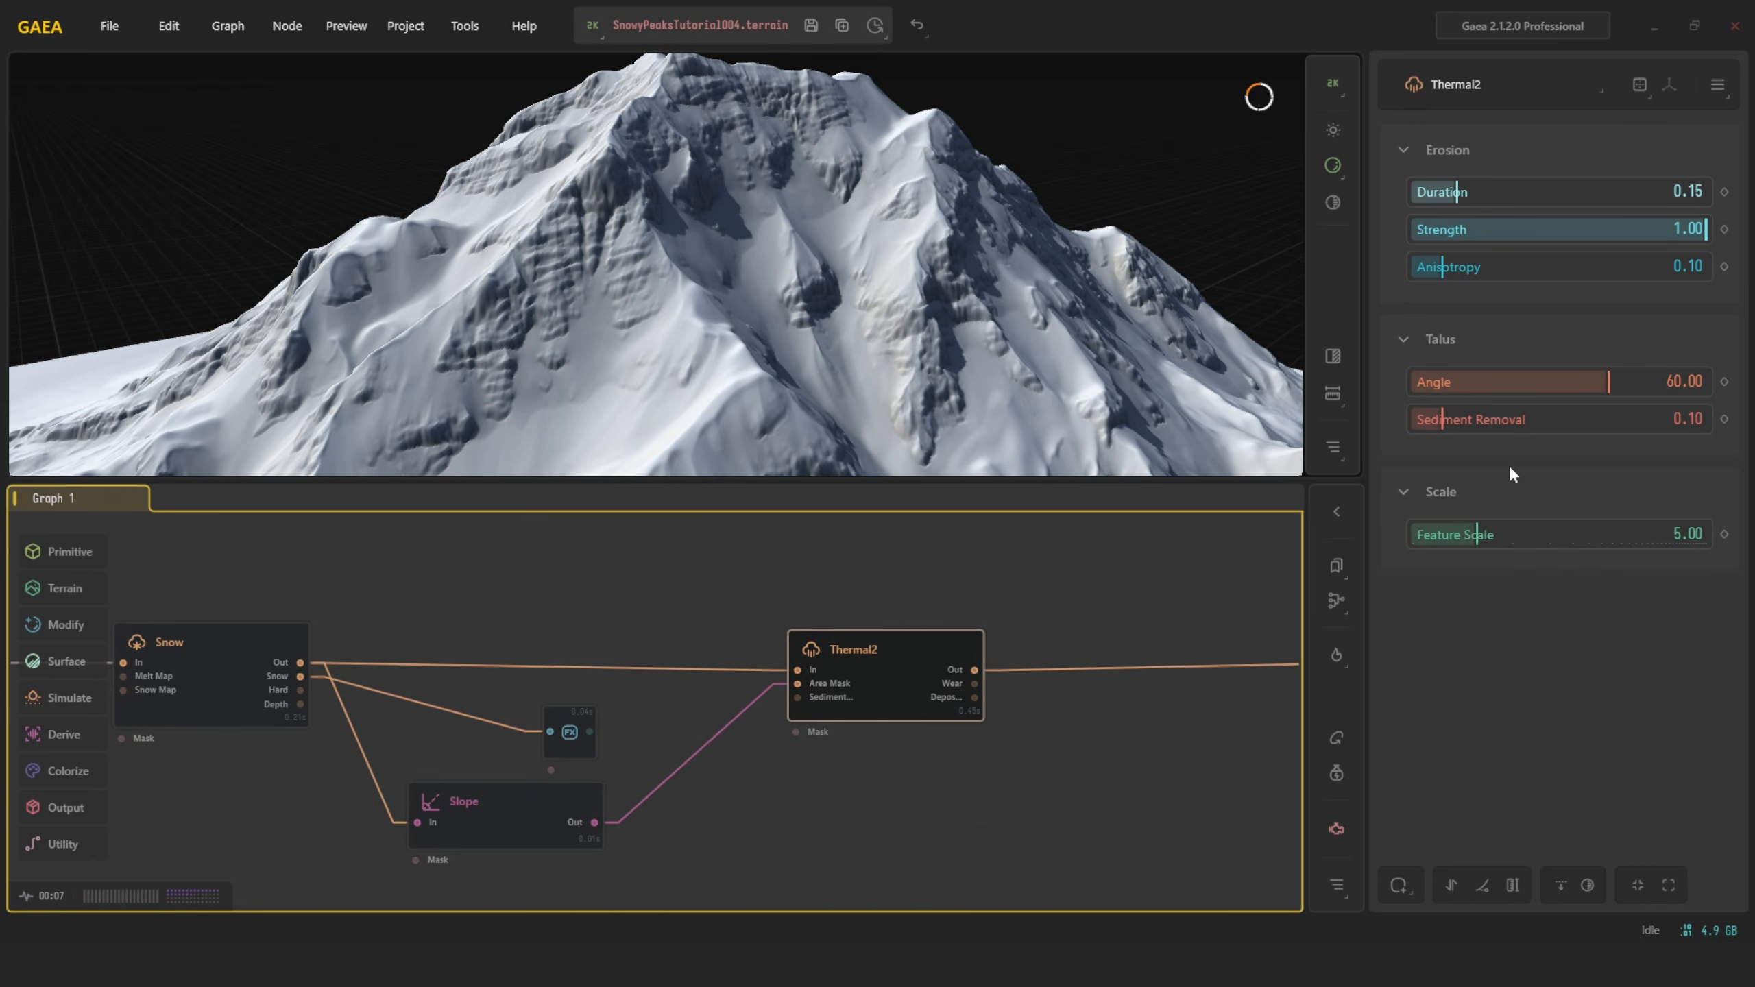
left_click_drag(1477, 534, 1556, 534)
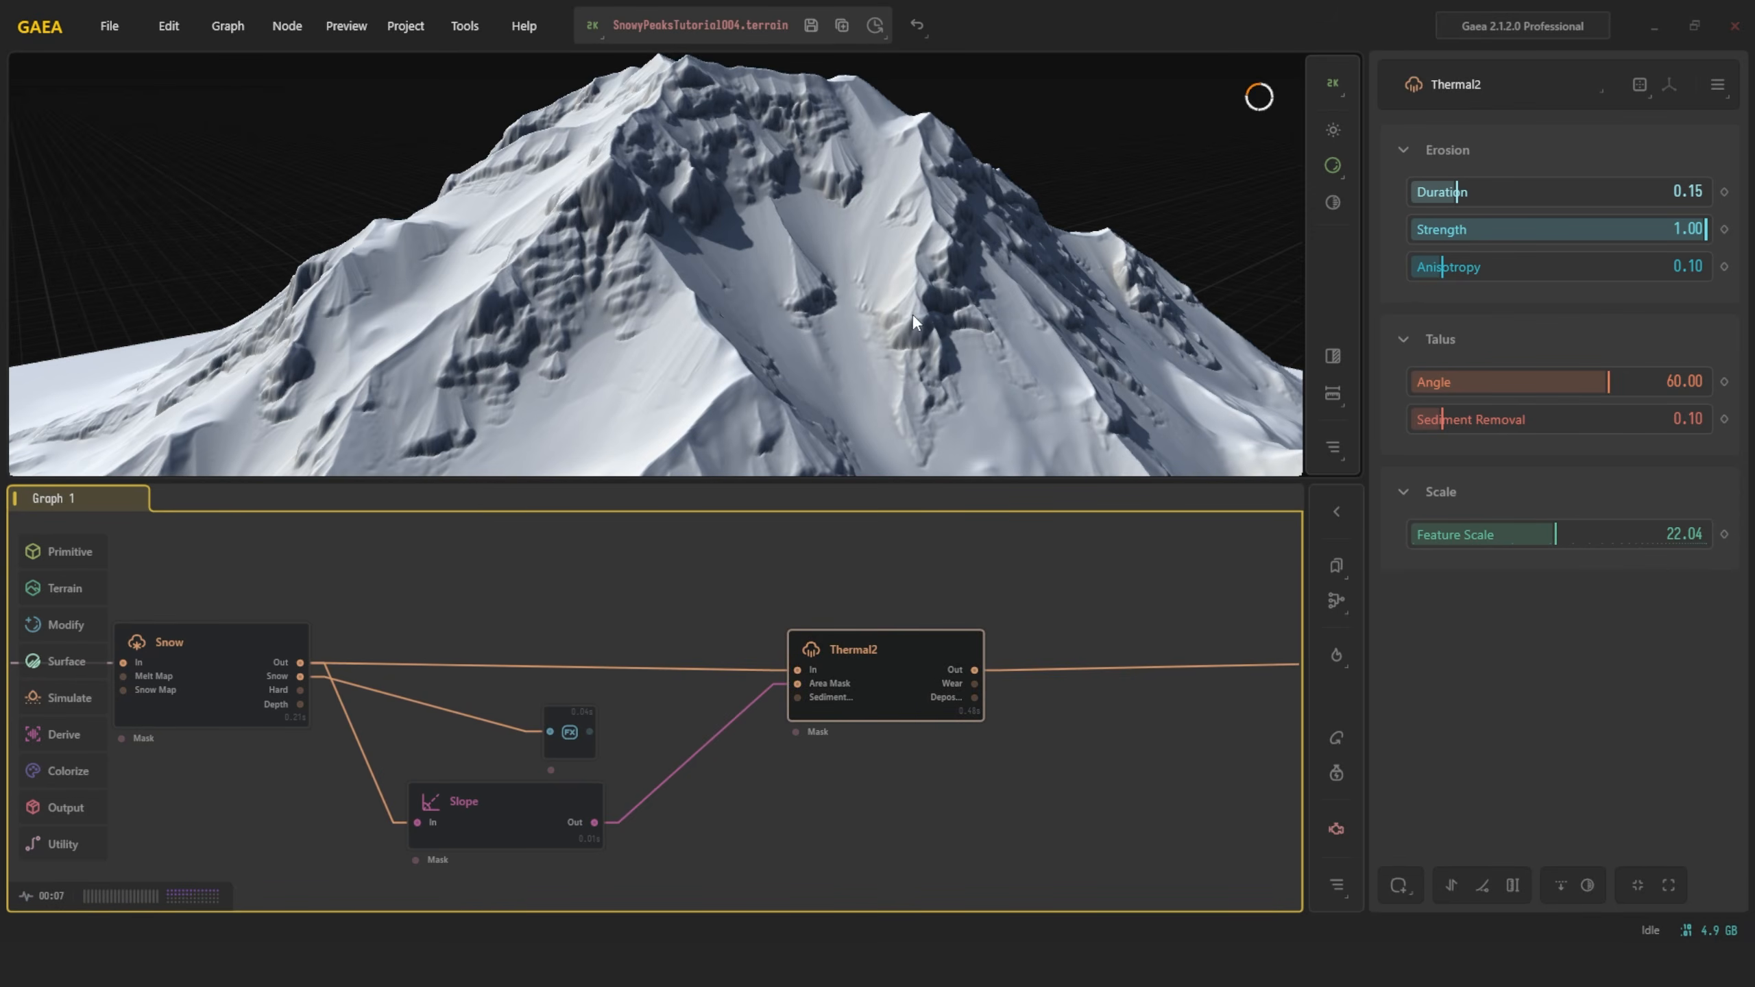
scroll(916, 310, "down", 5)
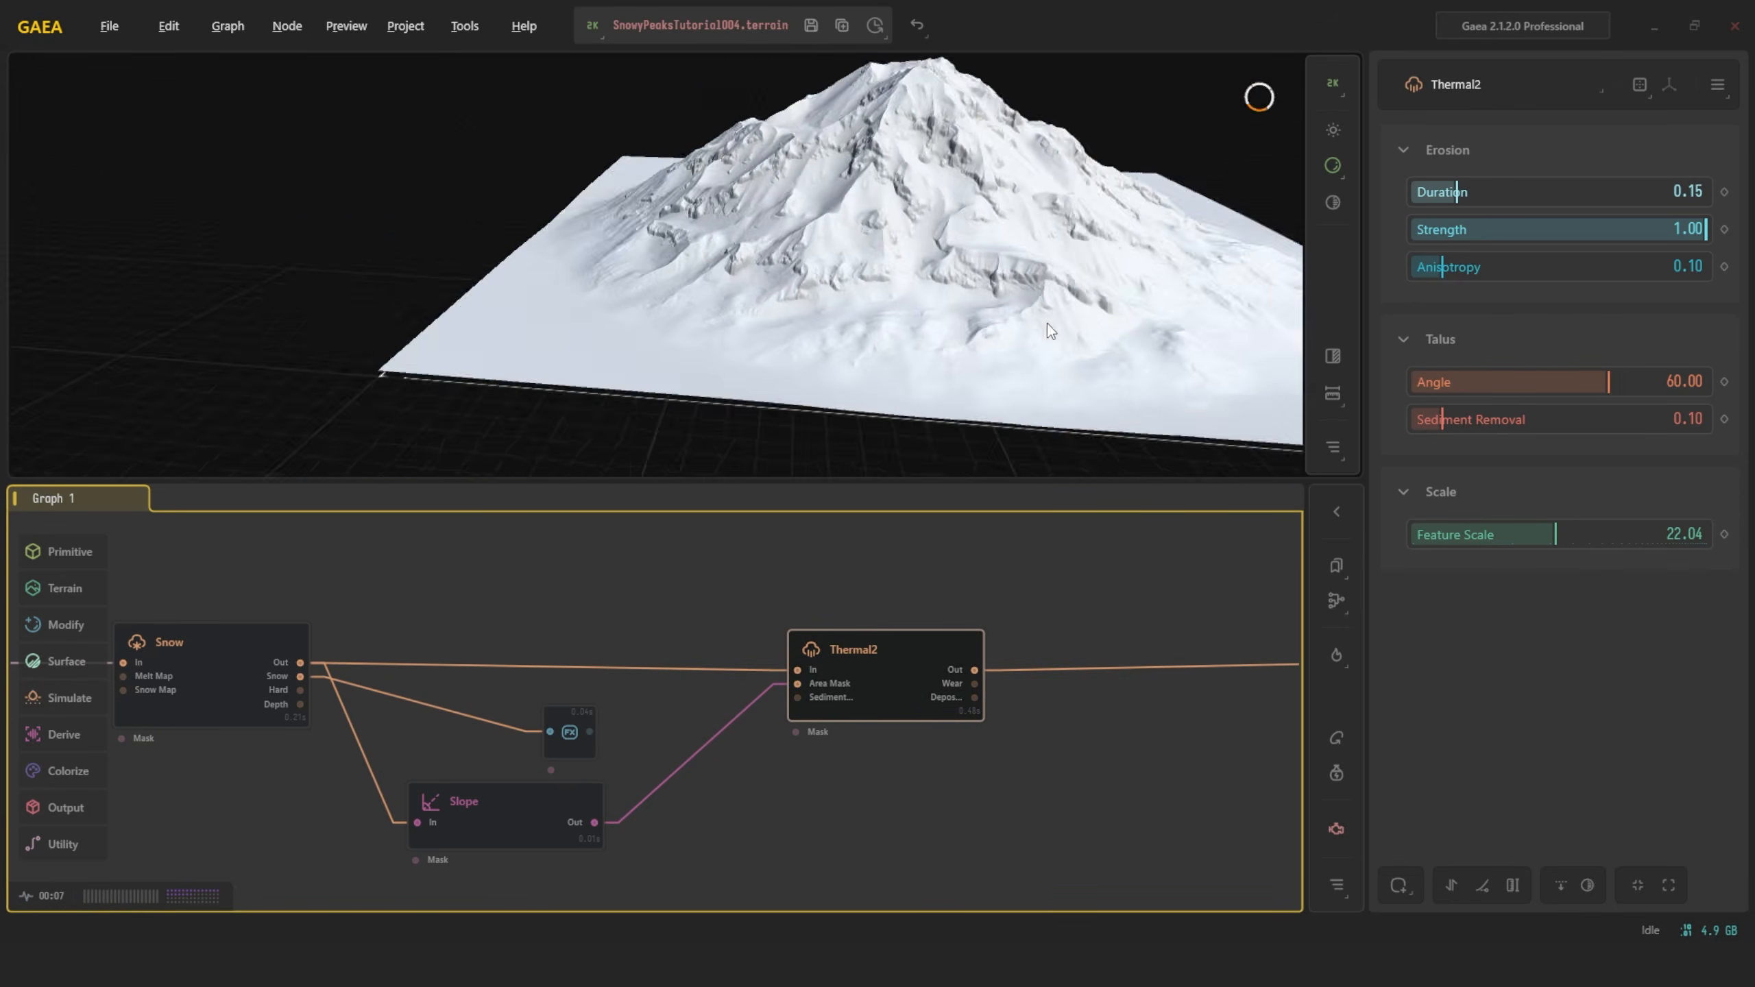
scroll(1006, 291, "up", 5)
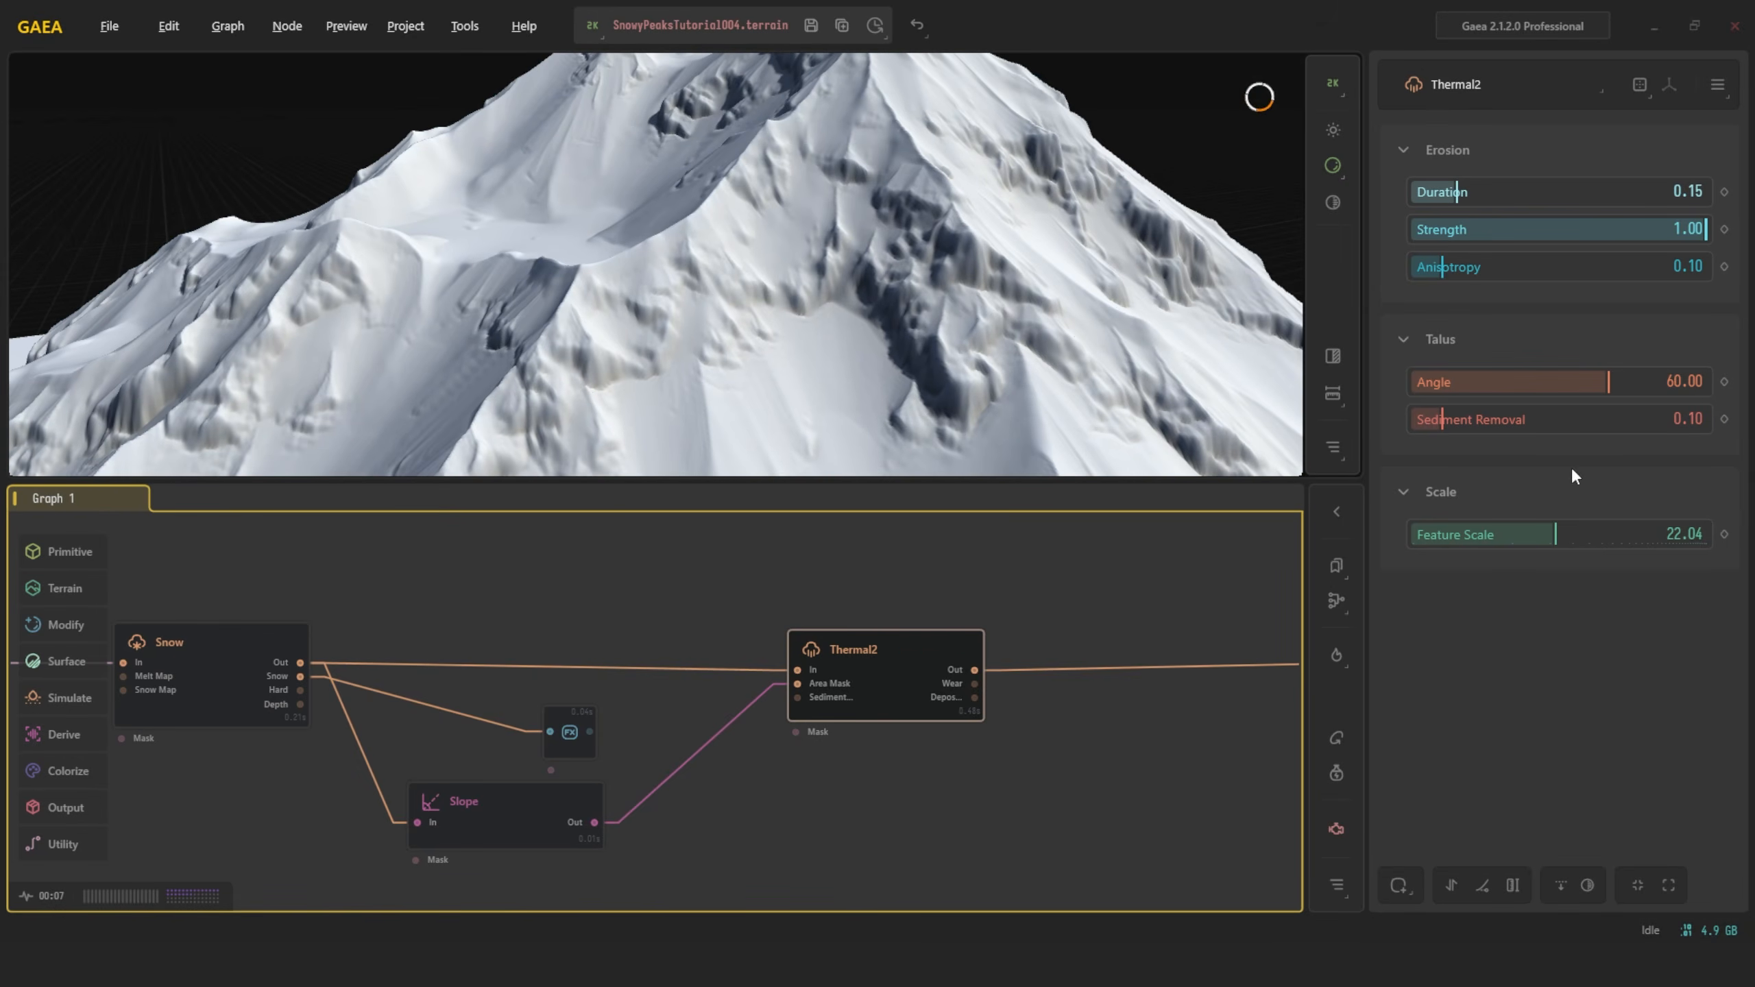
Reduce the Thermal2 node's Feature Scale to 5
left_click_drag(1556, 534, 1492, 533)
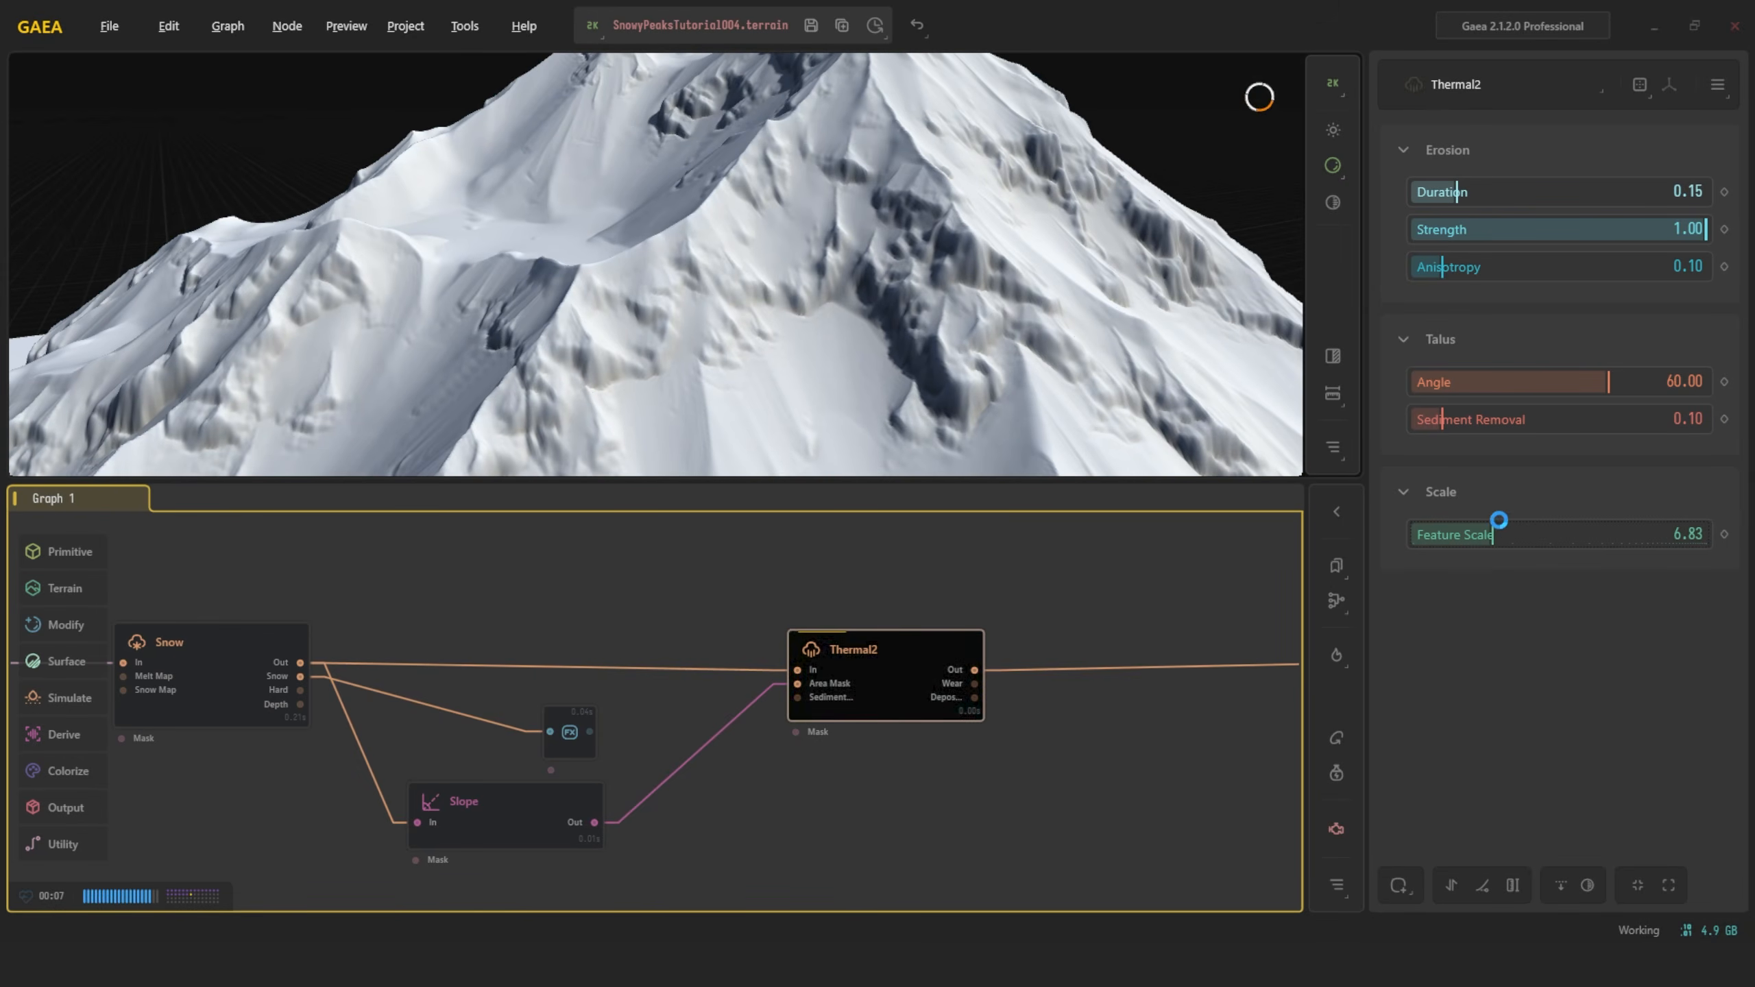
double_click(1631, 533)
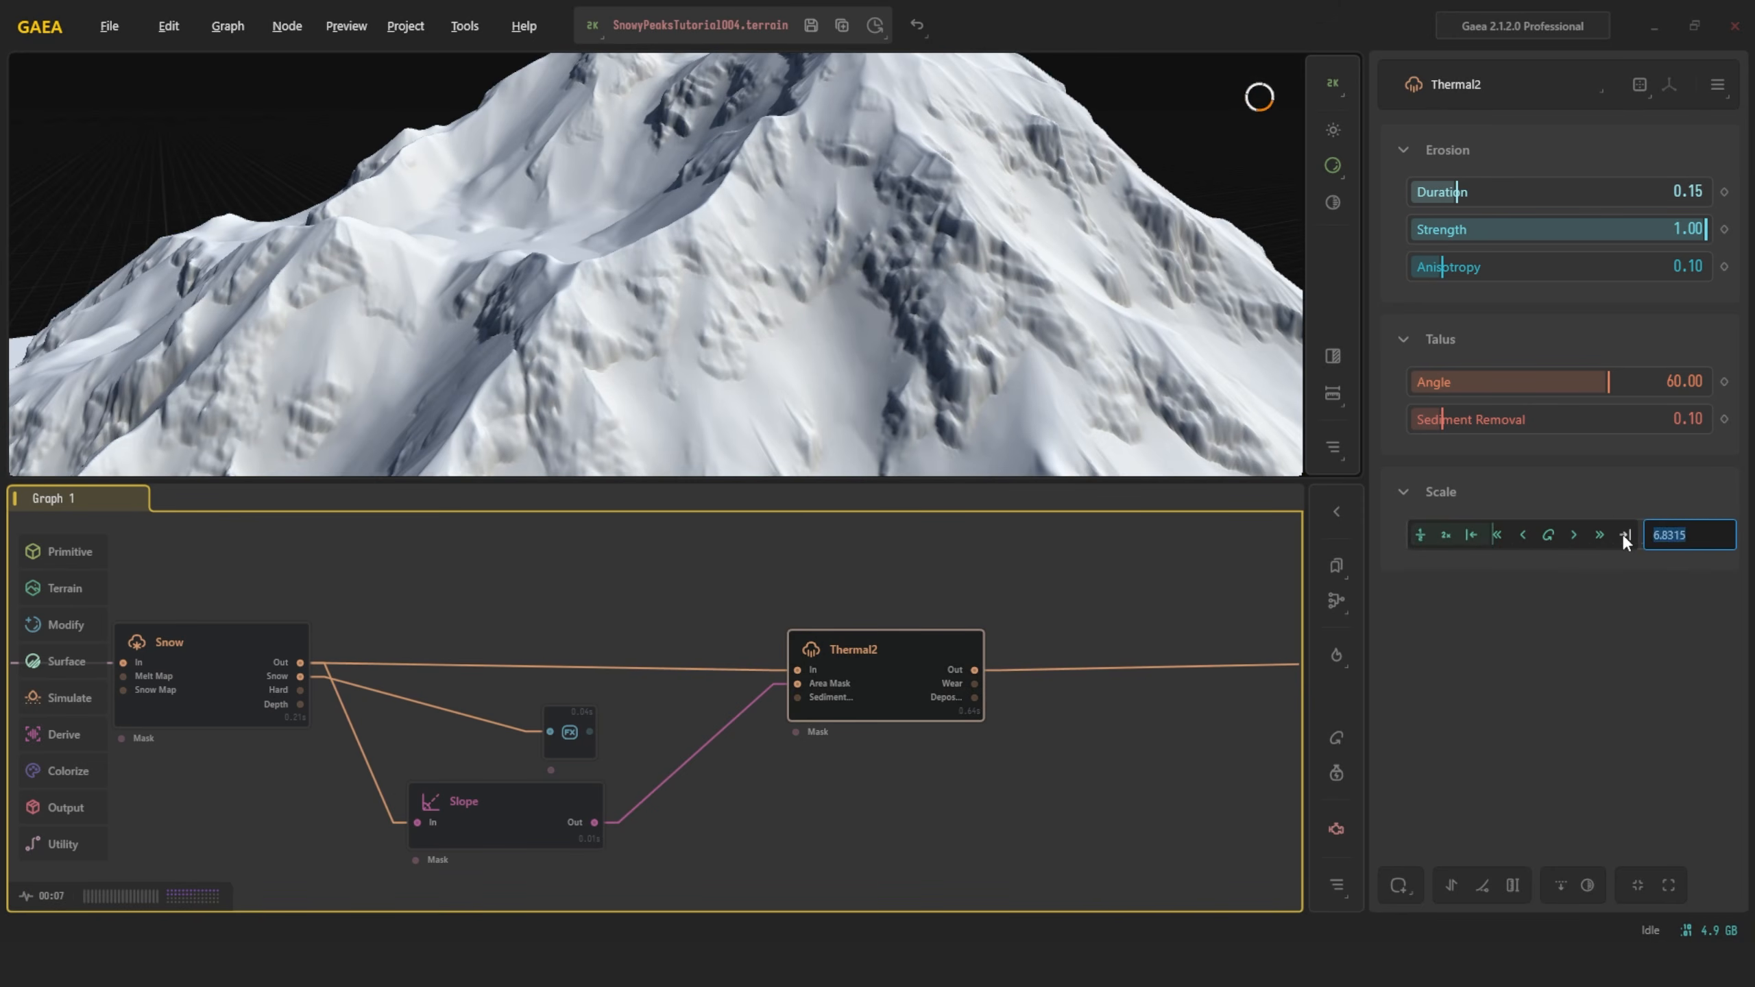
type("5")
key("Return")
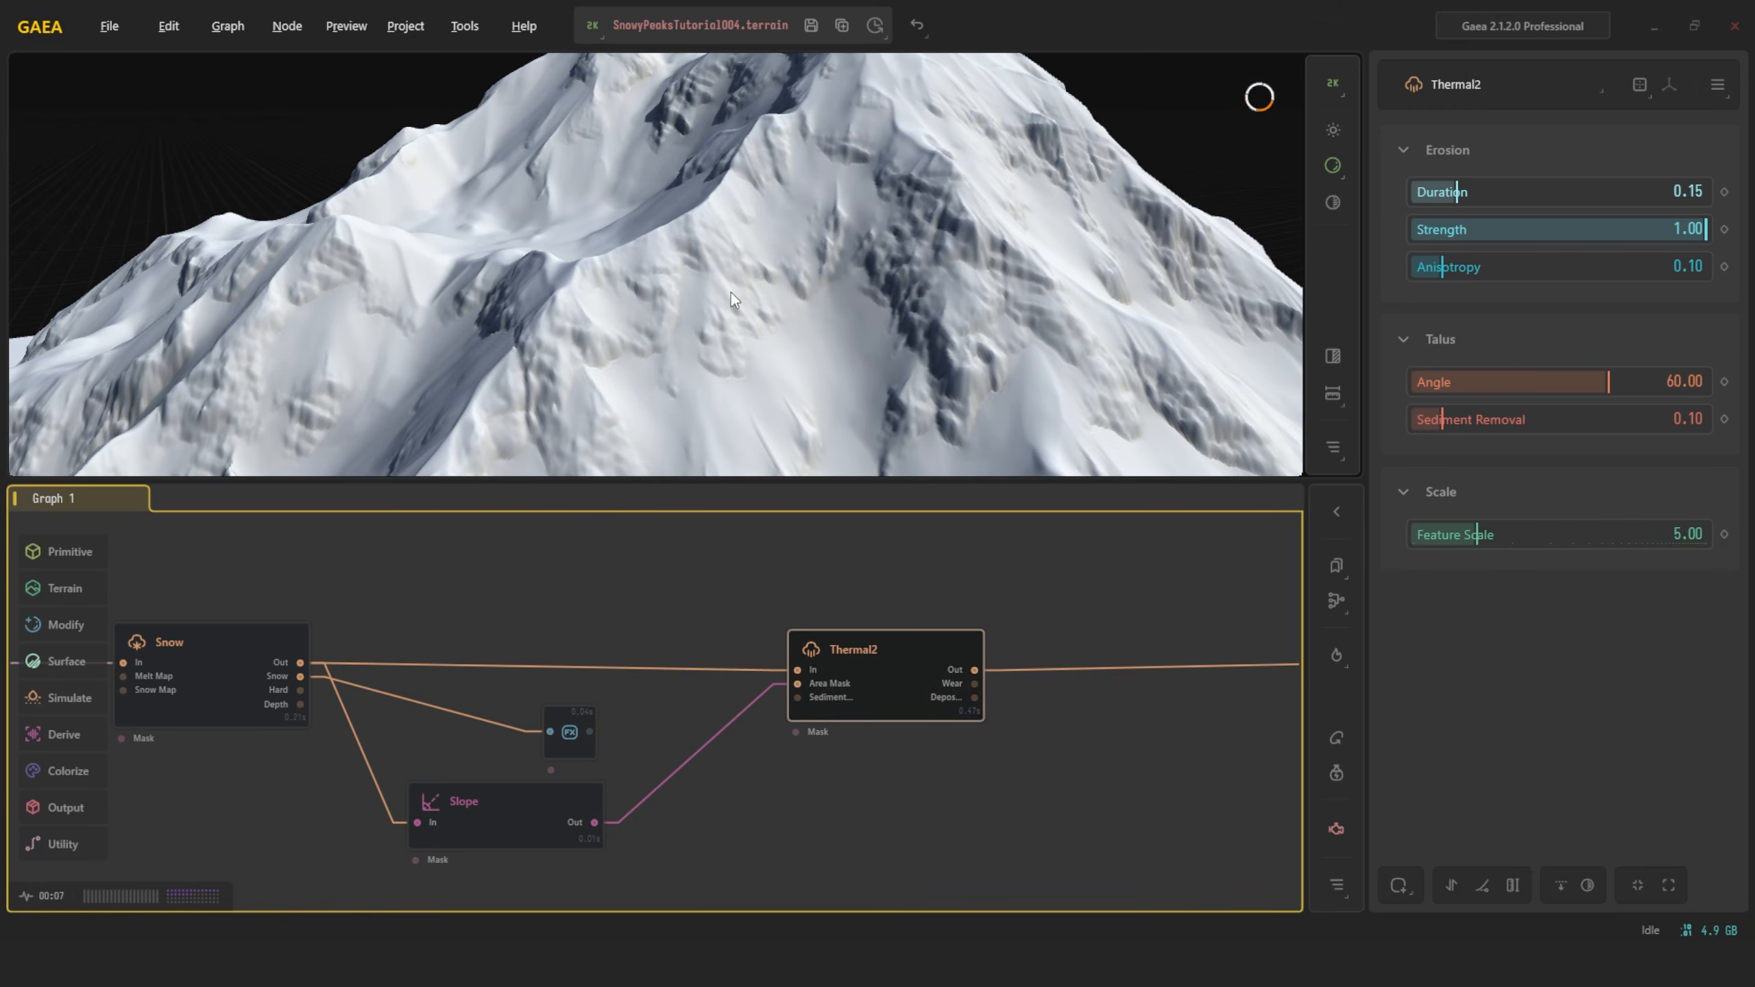
Review the slope-masked erosion on the mountain and reconnect the small FX node's output to the Thermal2 node's Area Mask
scroll(703, 295, "down", 5)
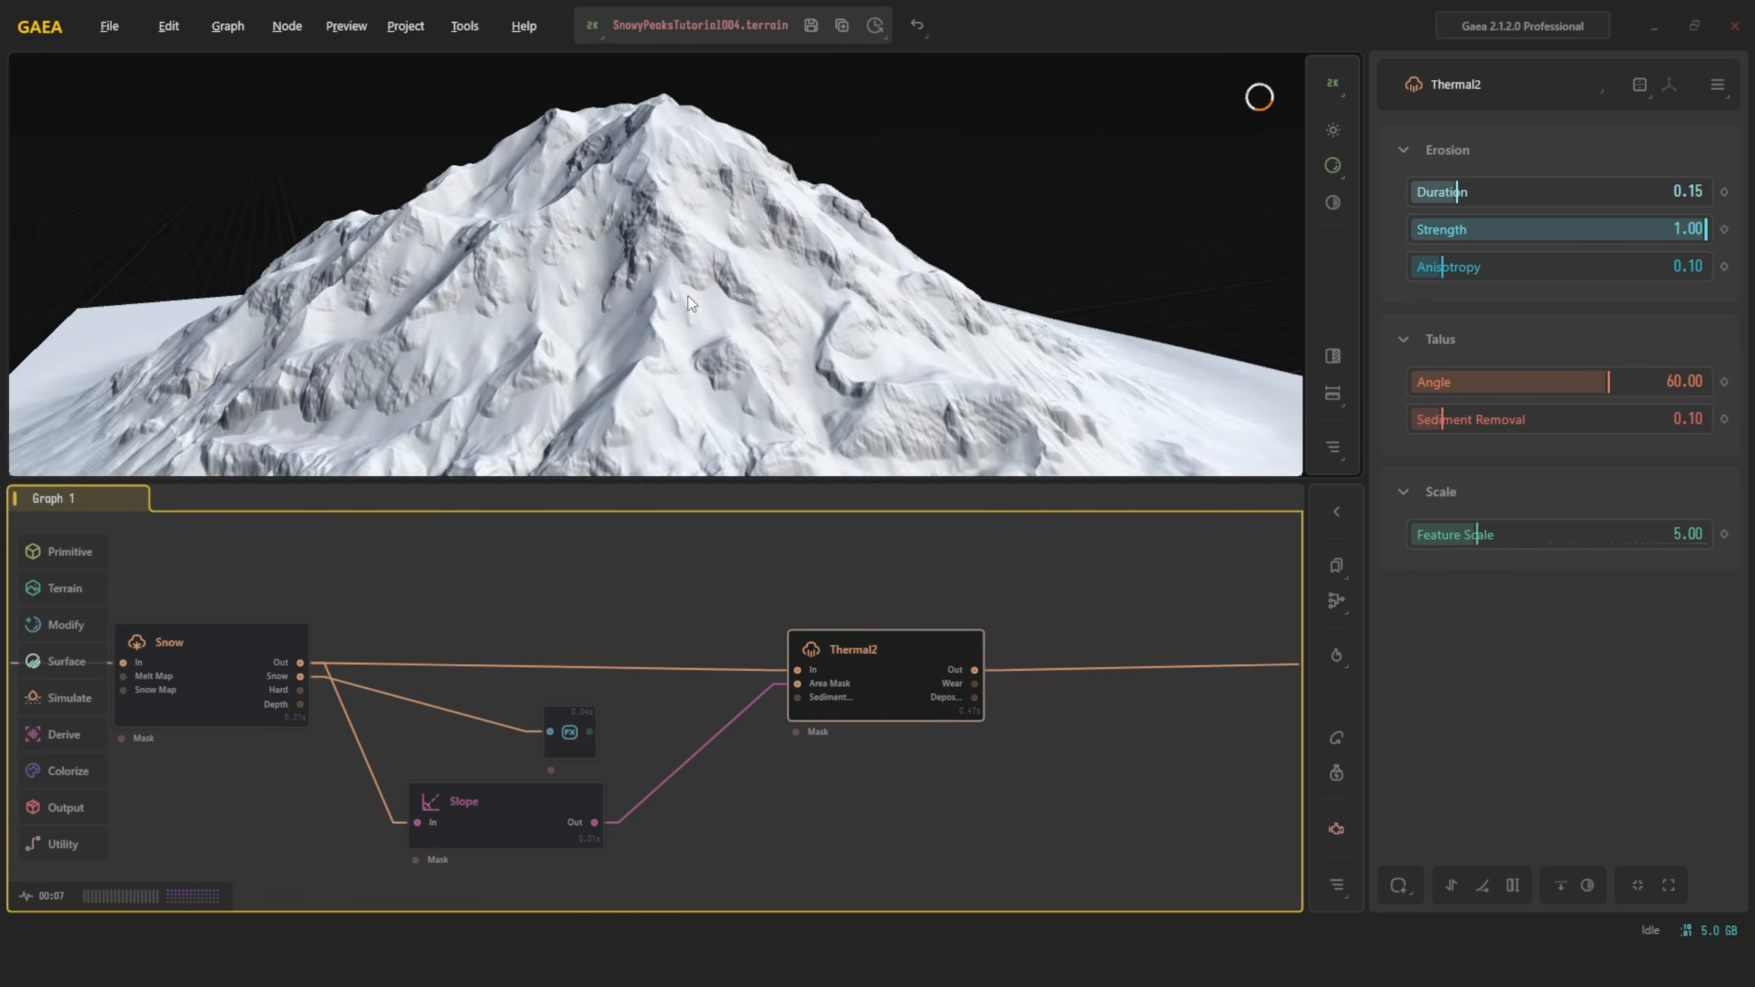
scroll(696, 297, "up", 5)
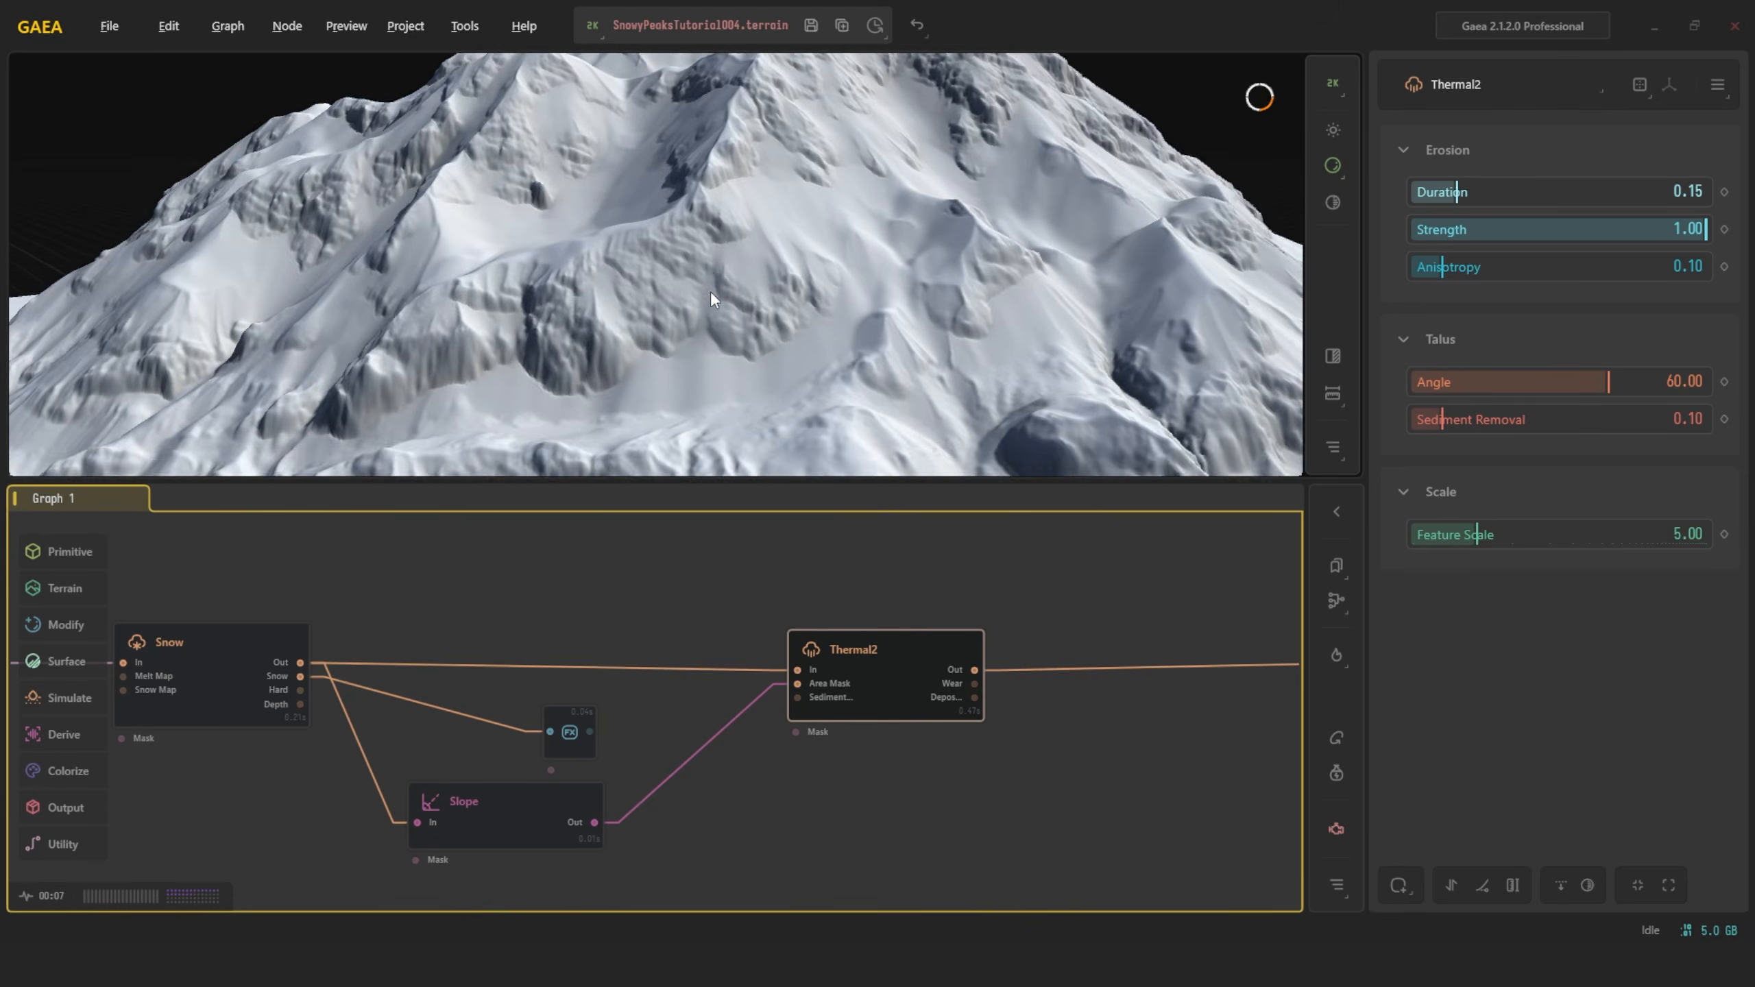
scroll(709, 318, "down", 6)
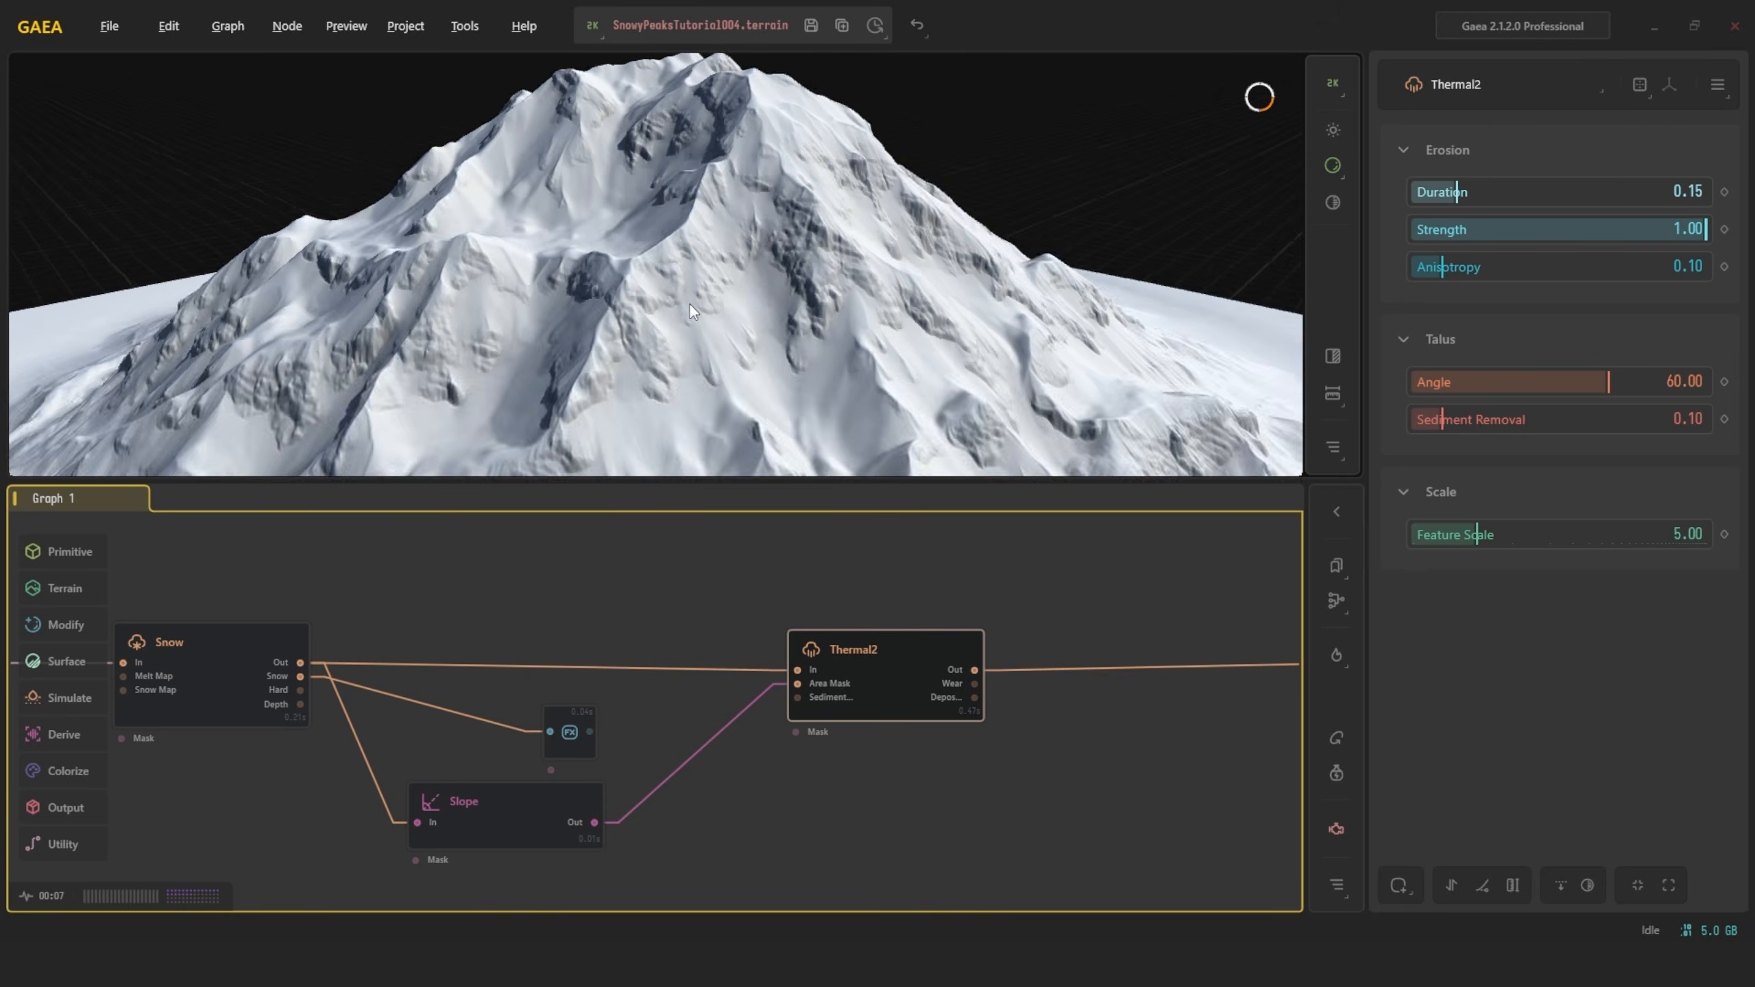
scroll(473, 329, "up", 5)
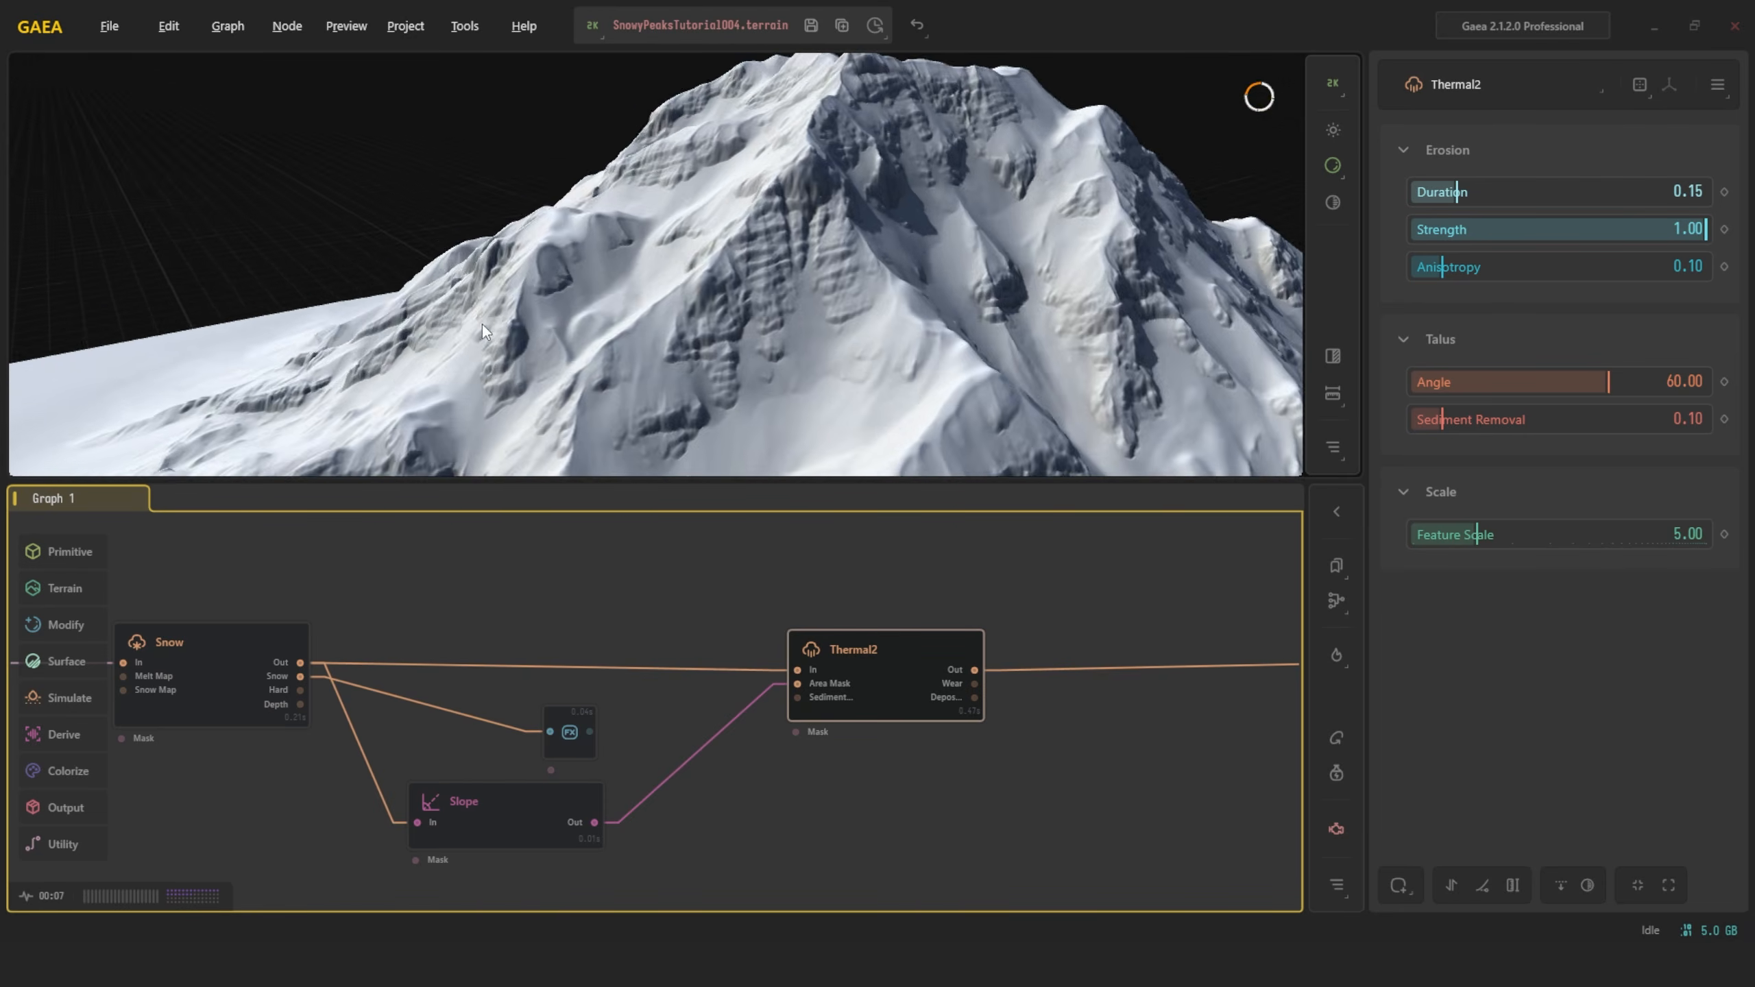
left_click_drag(469, 318, 493, 320)
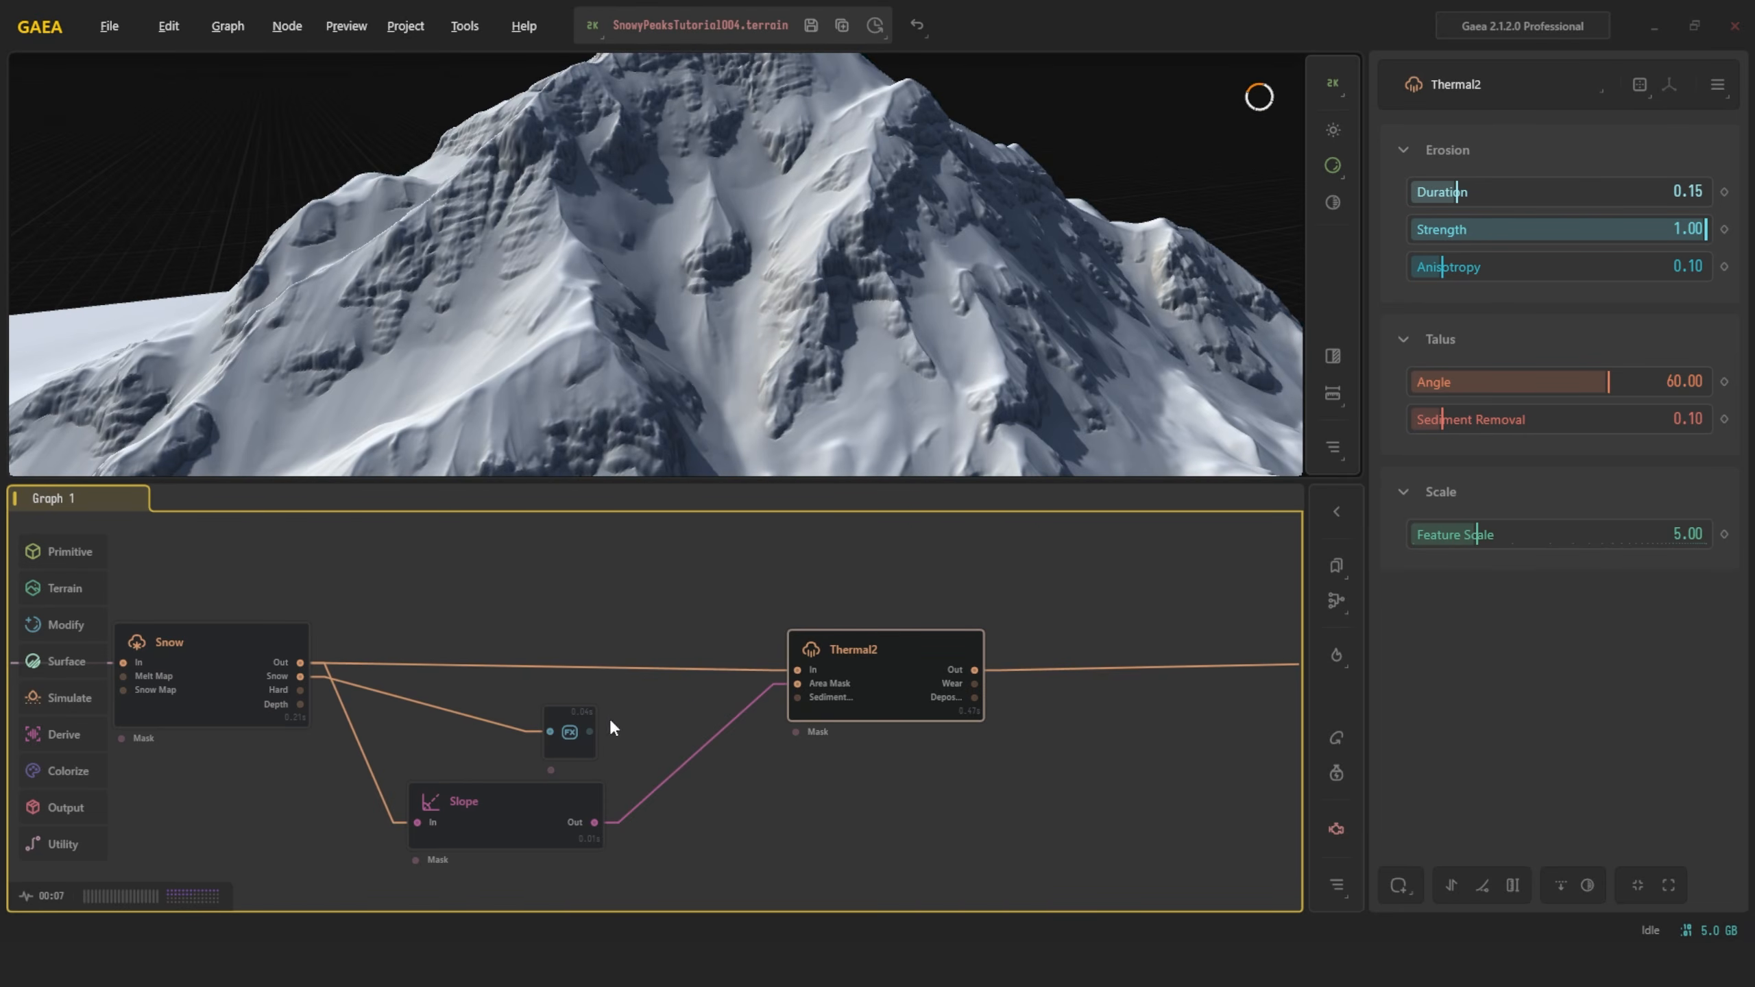
left_click_drag(621, 731, 798, 683)
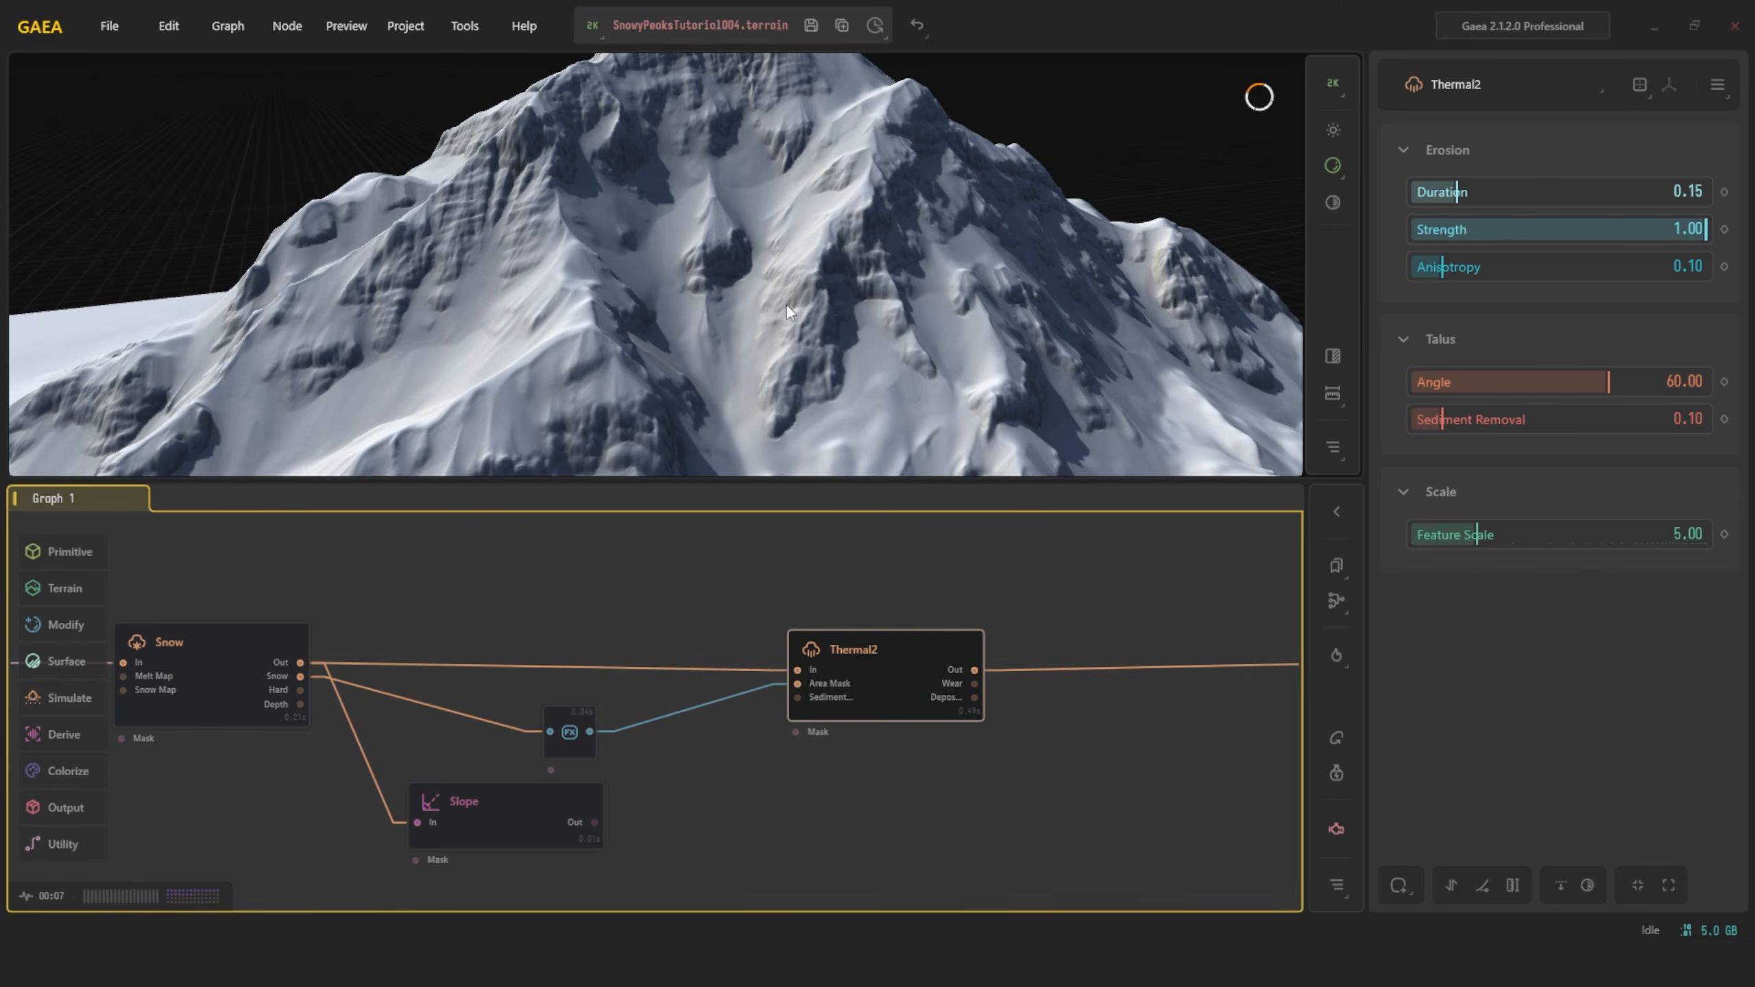
scroll(815, 315, "down", 3)
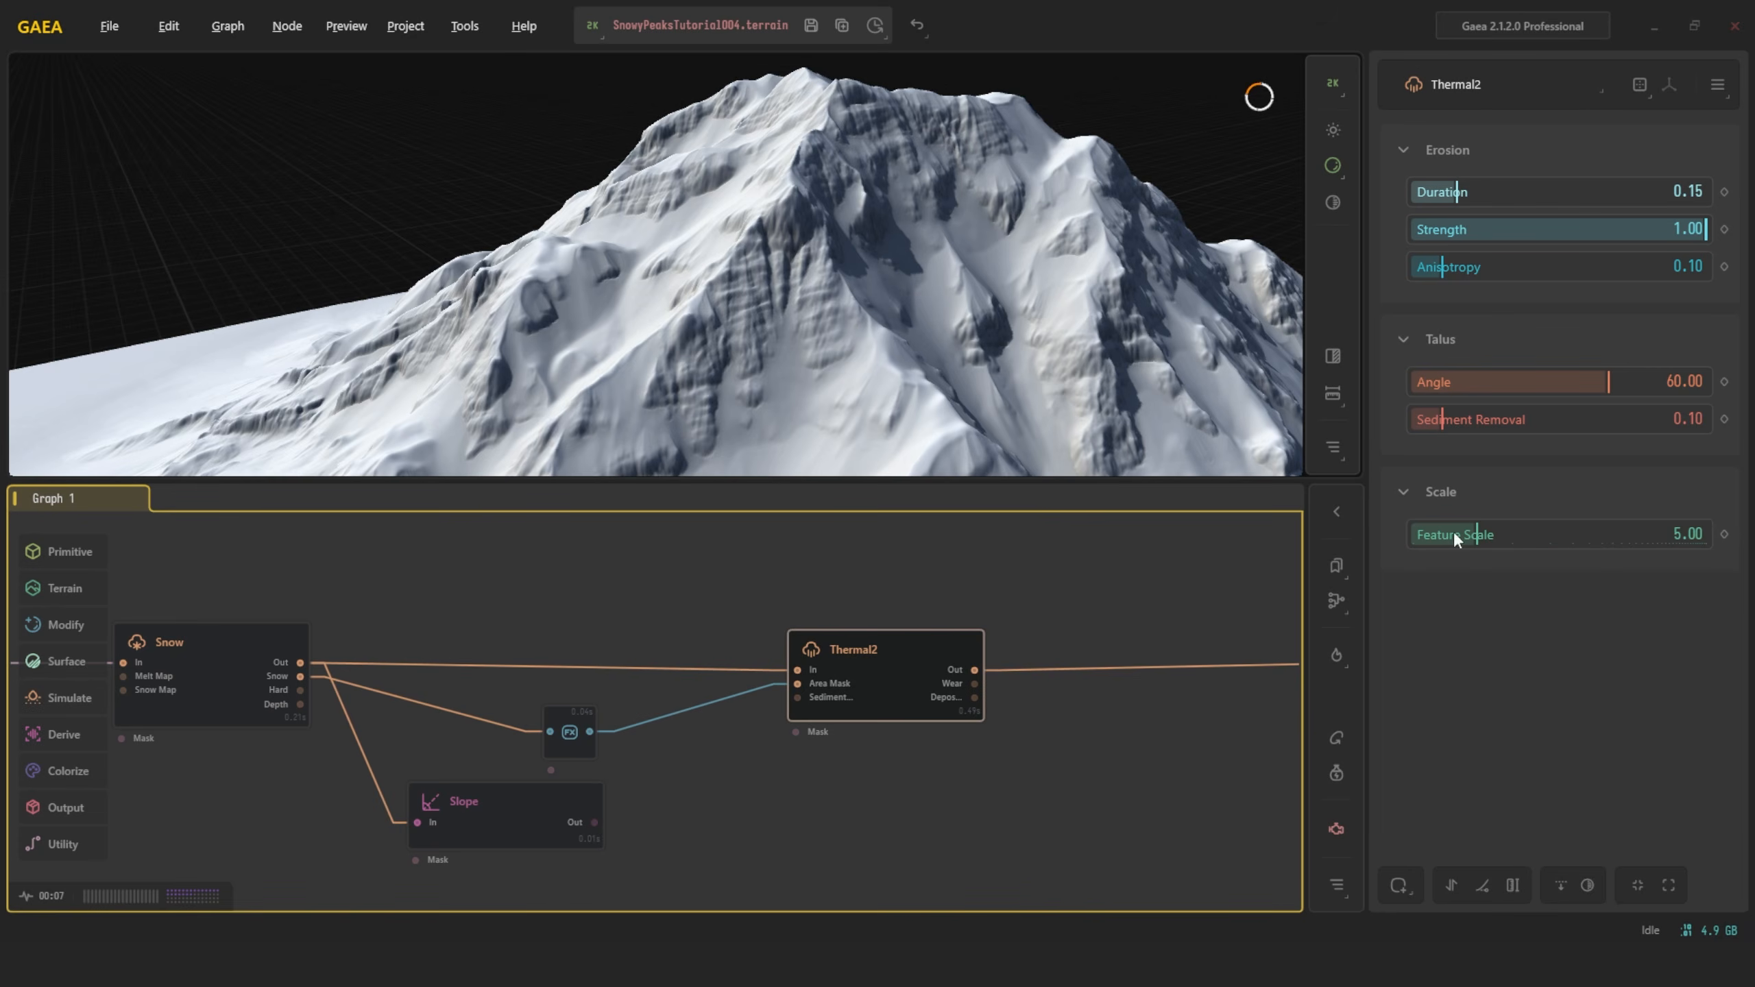
Try a Feature Scale of 23.53 on the Thermal2 node, and restore it to 5
left_click_drag(1454, 531, 1555, 532)
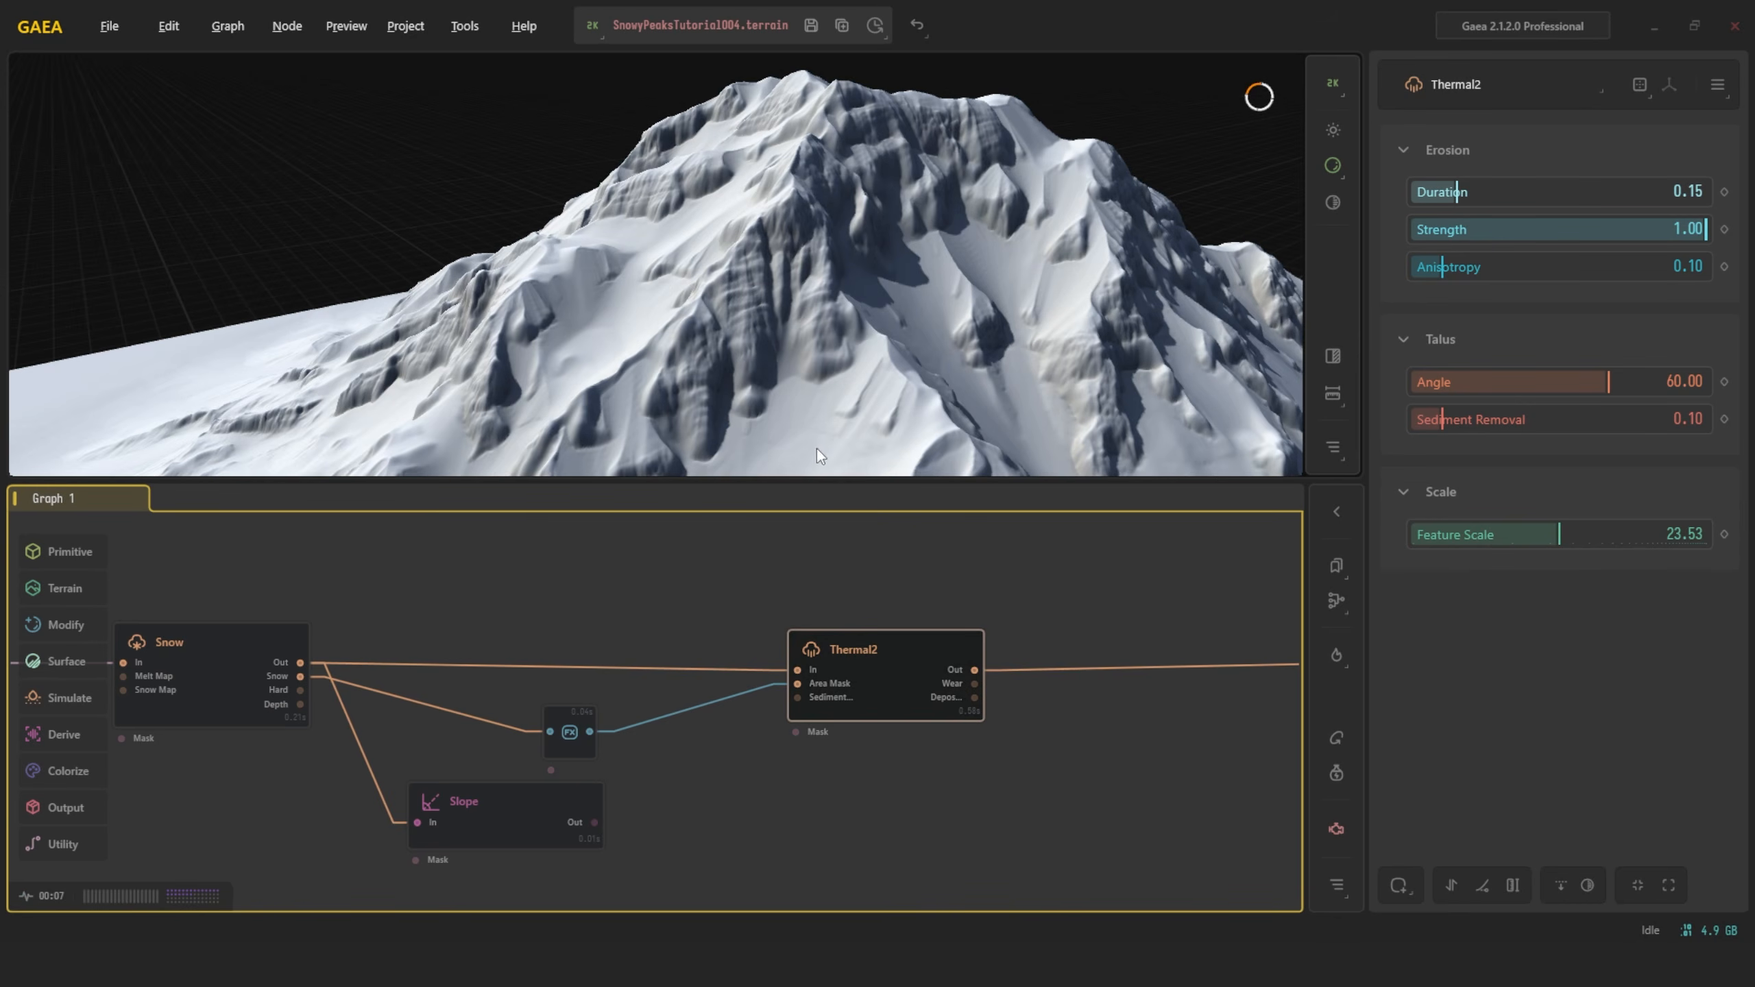
double_click(1632, 526)
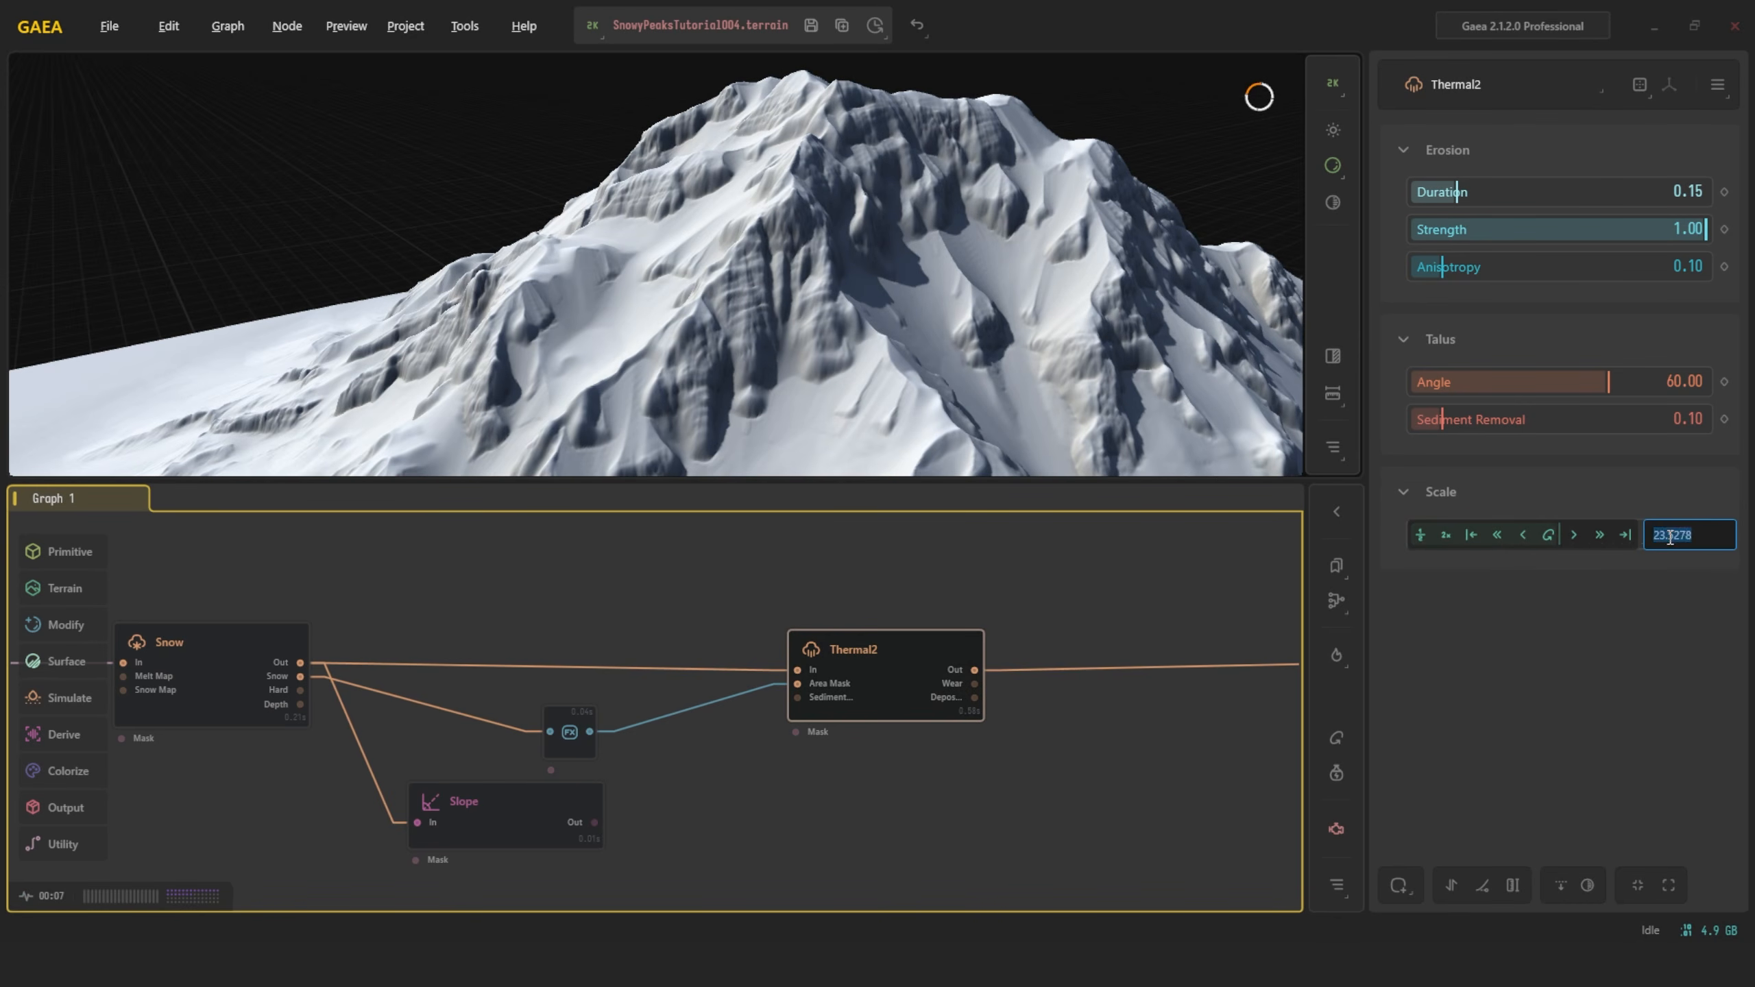
type("5")
key("Return")
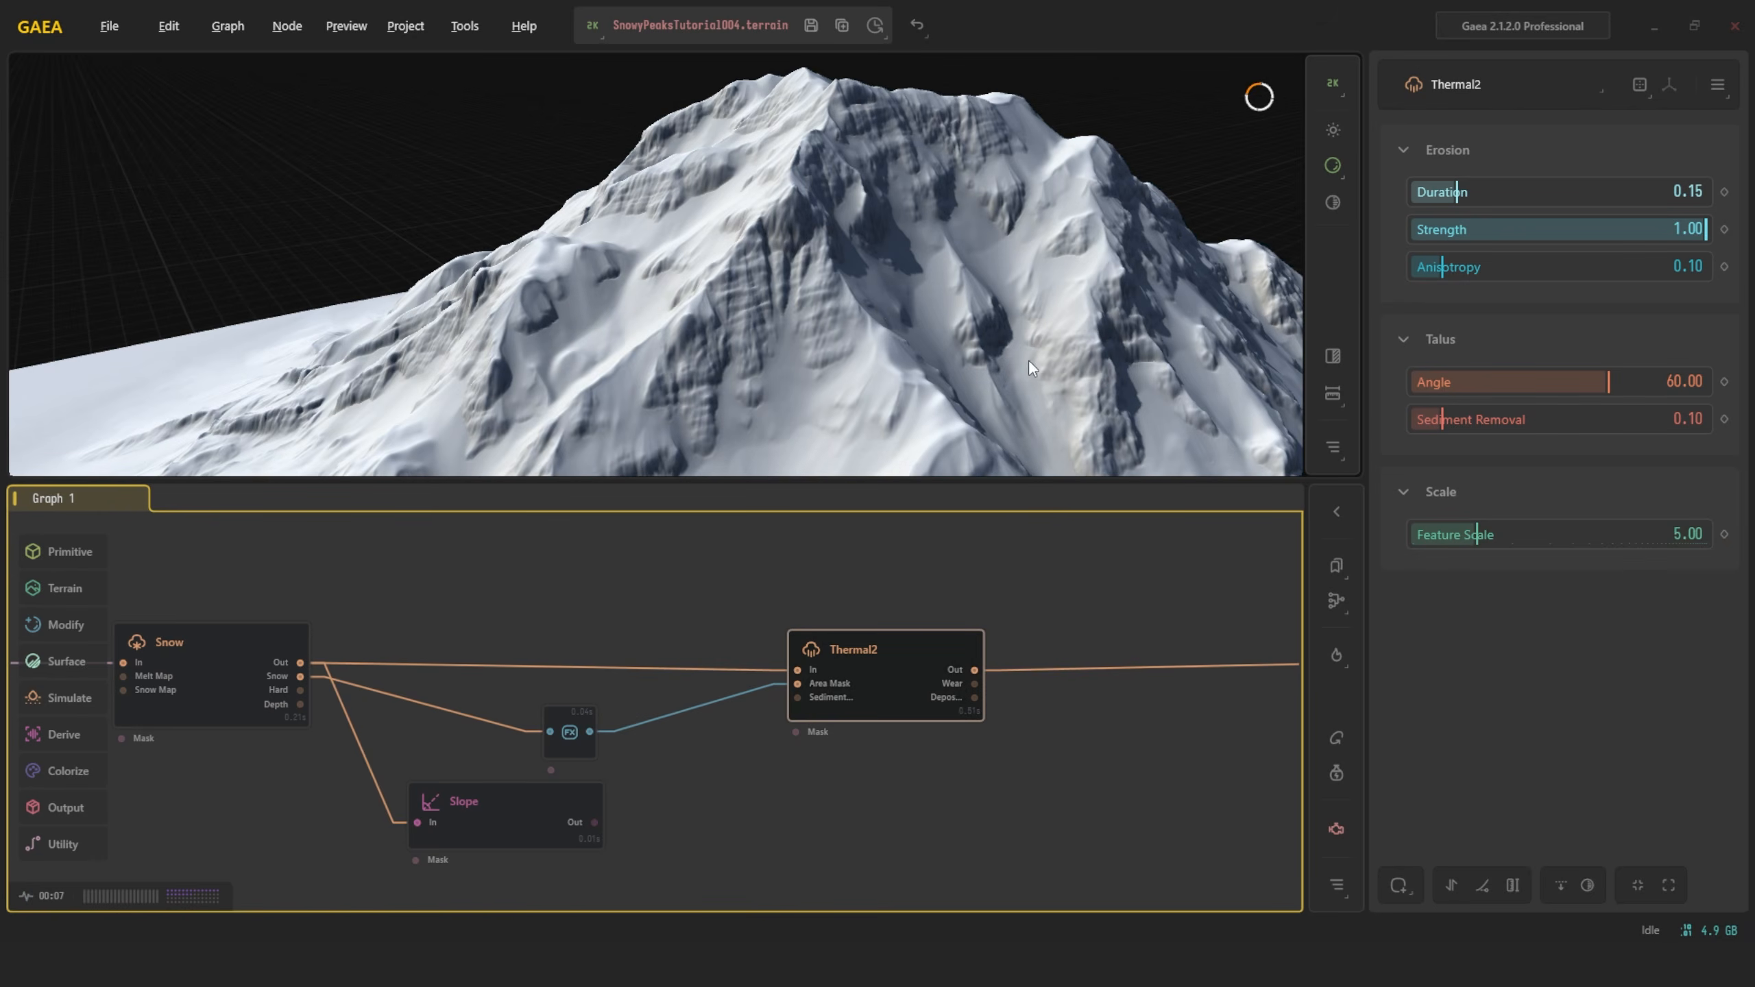
left_click_drag(879, 303, 925, 299)
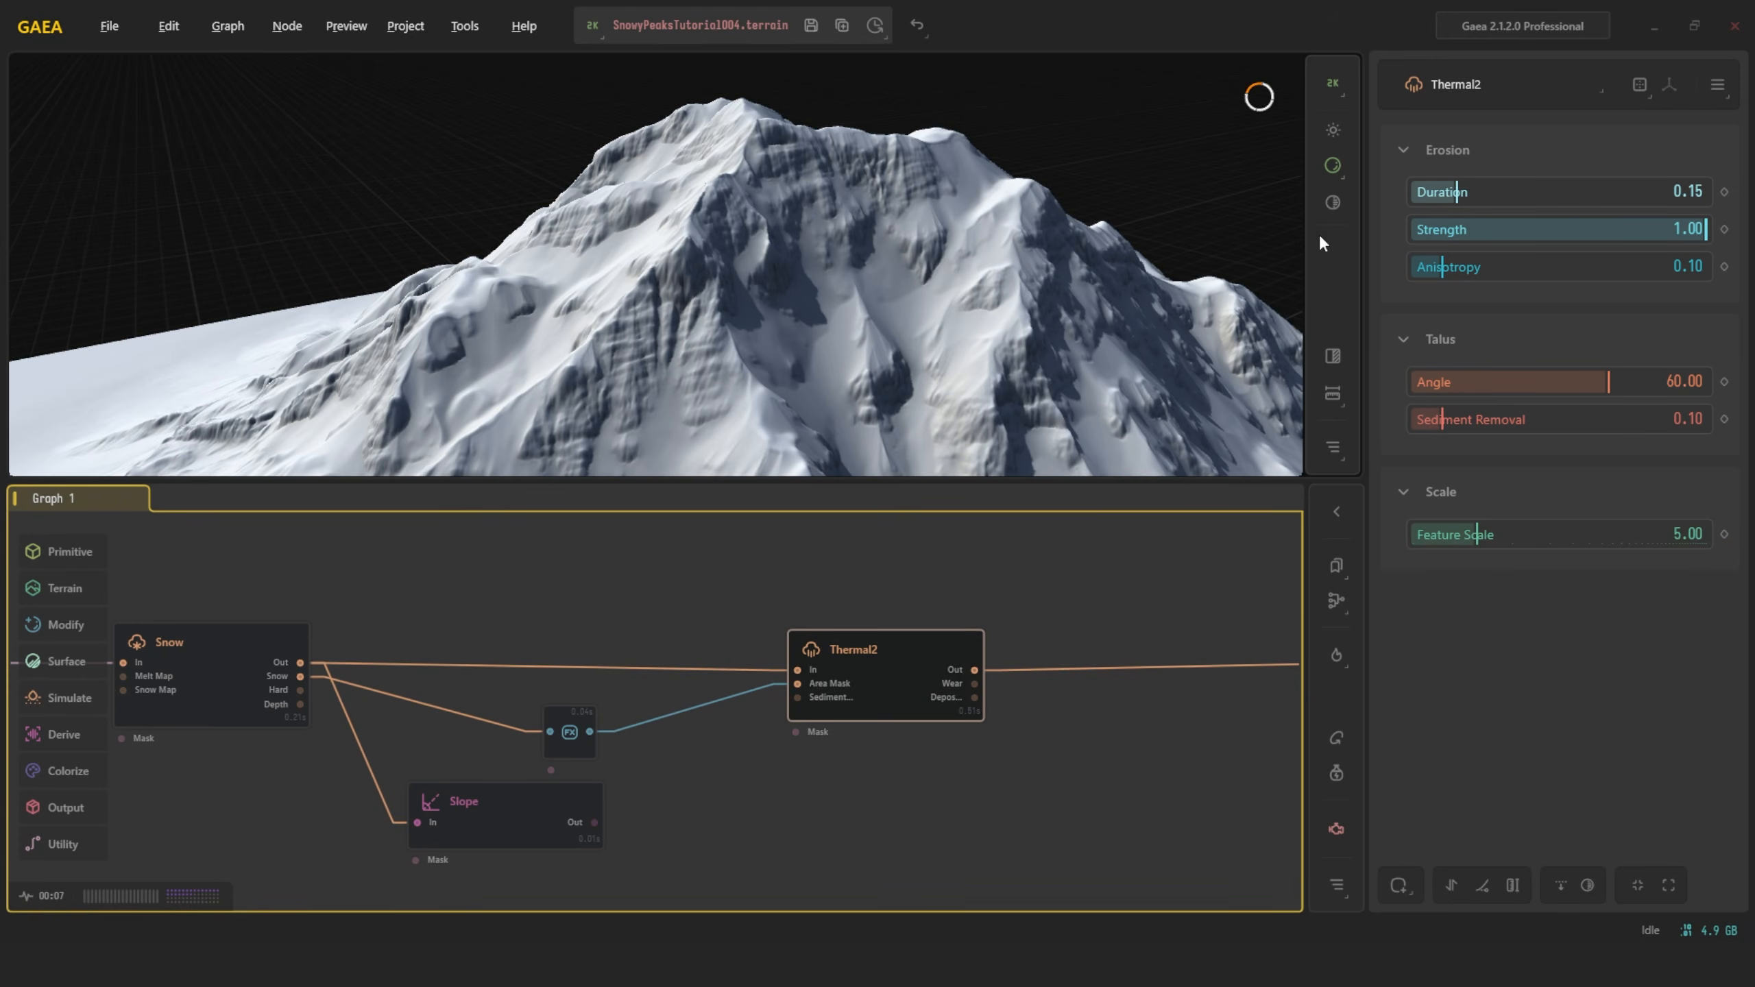
Compare the Thermal2 node's result with the downstream Erosion node's result on the mountain
middle_click_drag(1034, 588, 668, 610)
scroll(669, 610, "down", 1)
scroll(669, 610, "down", 1)
middle_click_drag(868, 654, 667, 656)
scroll(718, 663, "up", 1)
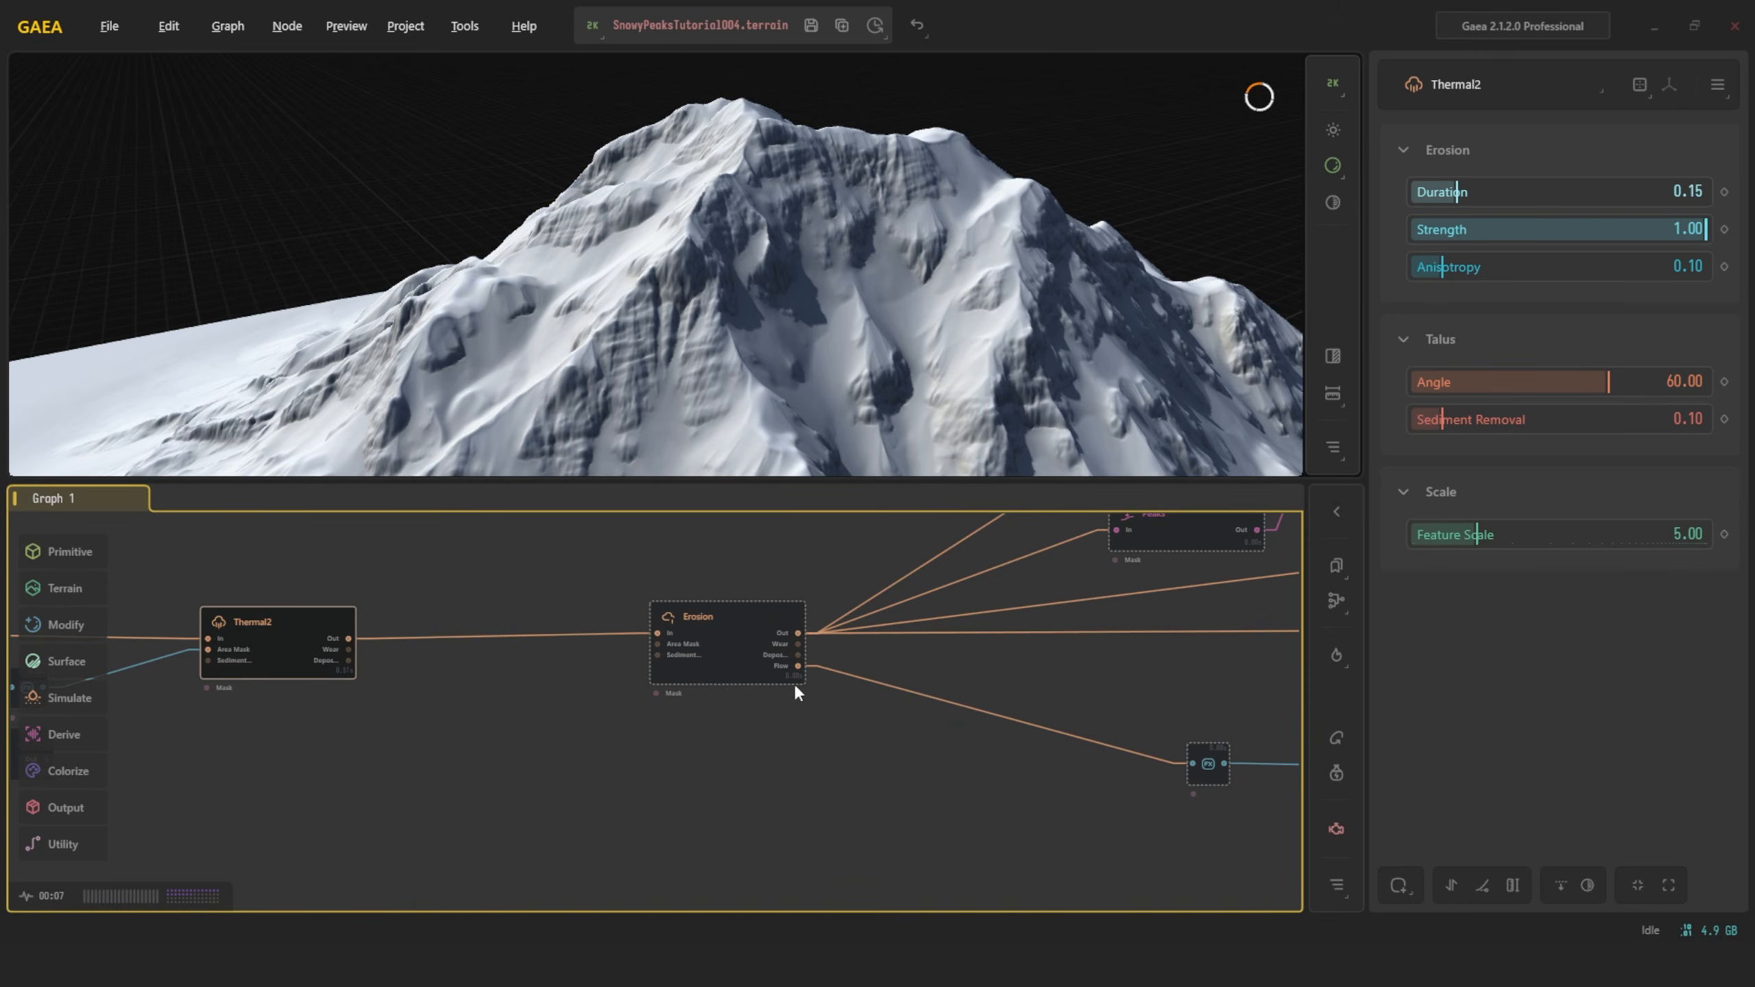
scroll(794, 681, "down", 2)
middle_click_drag(822, 637, 823, 648)
middle_click_drag(823, 648, 824, 692)
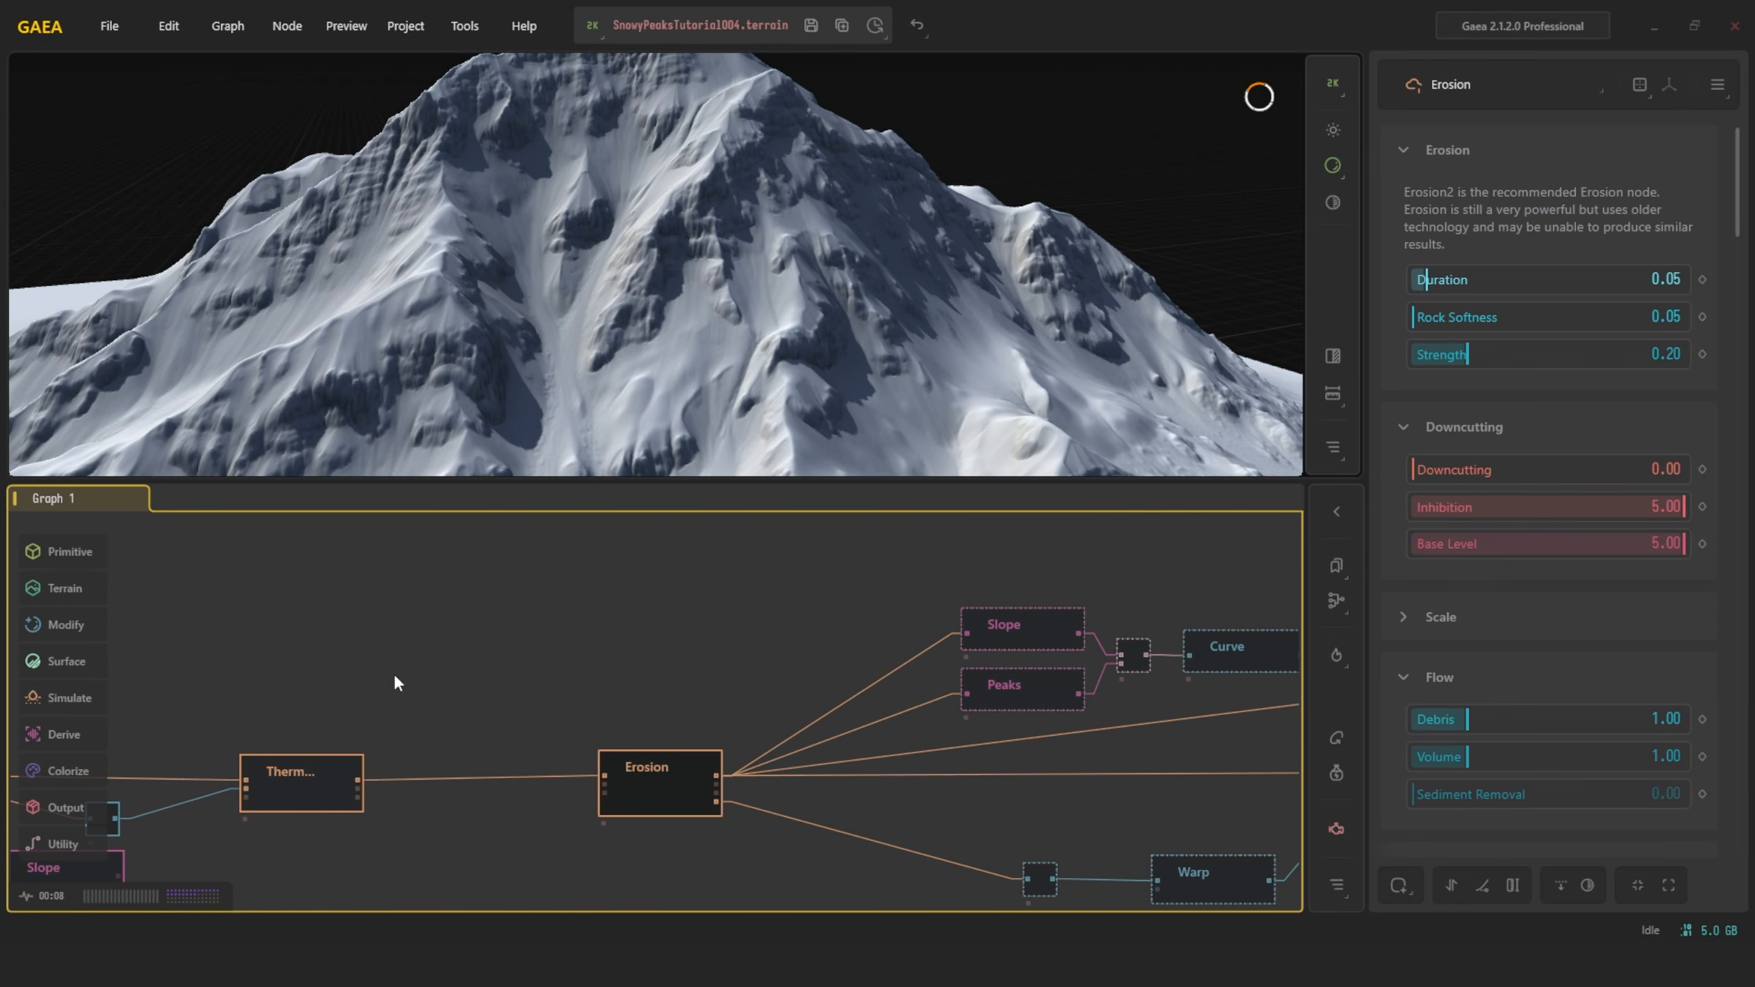
left_click(352, 796)
left_click(654, 806)
left_click_drag(669, 359, 1039, 304)
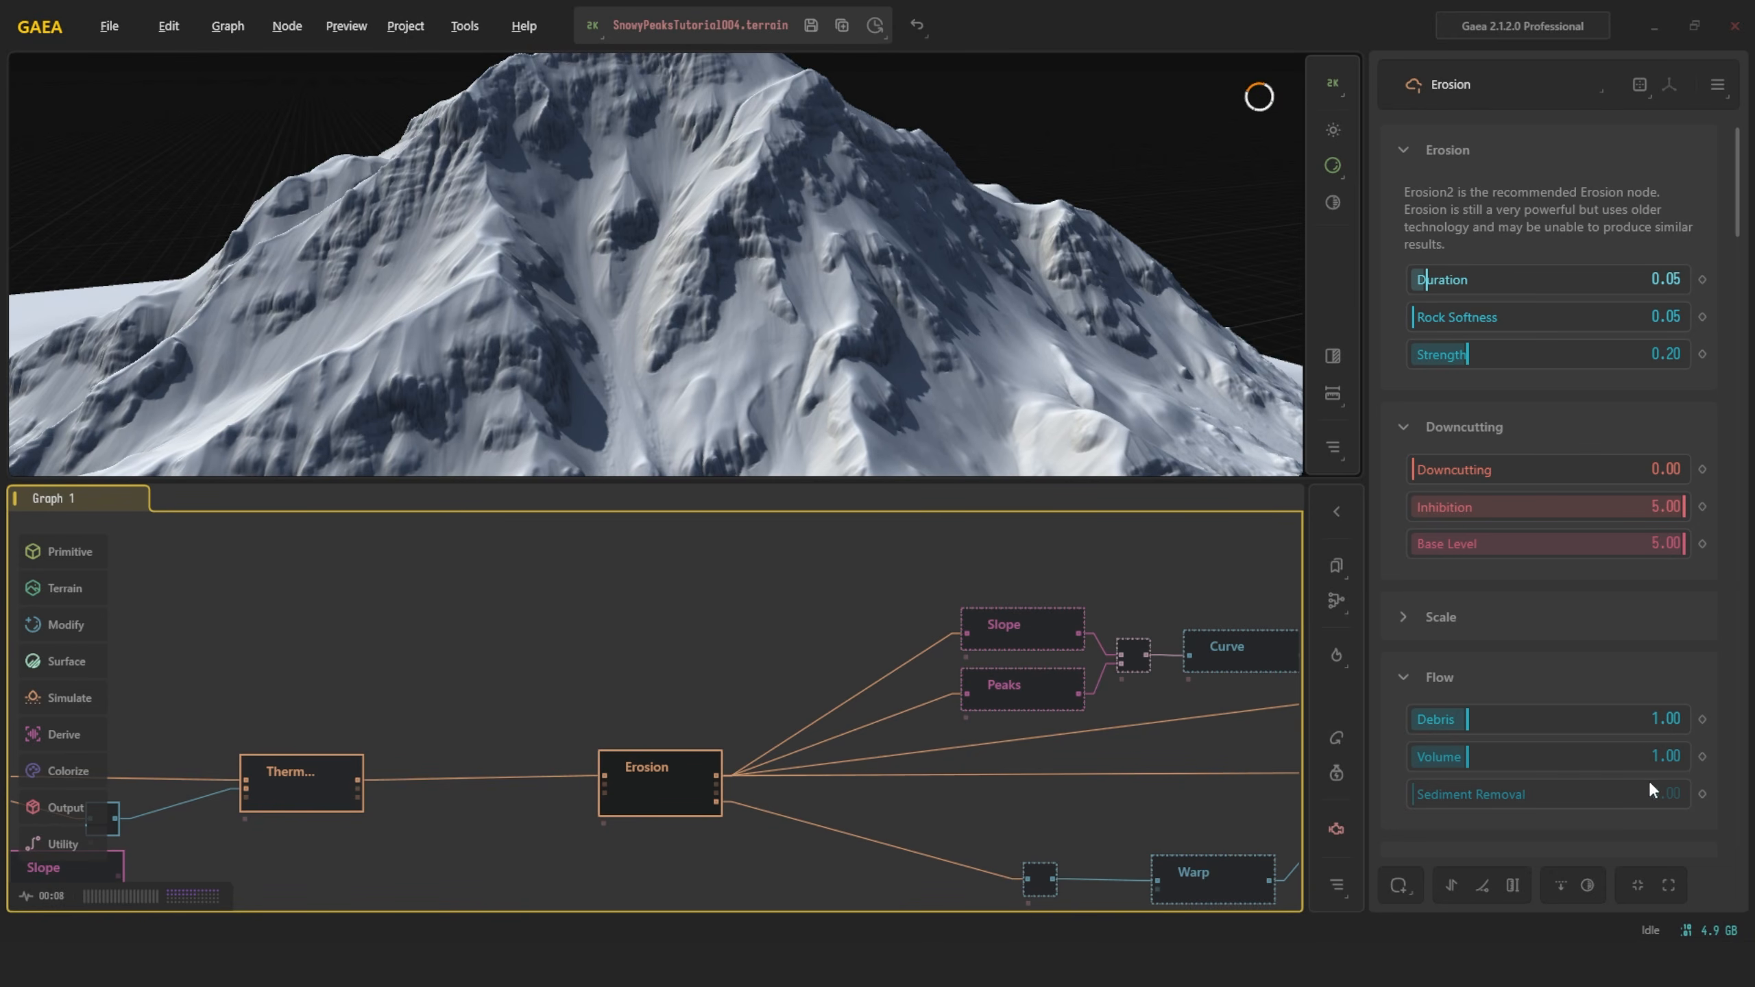
left_click_drag(811, 208, 740, 327)
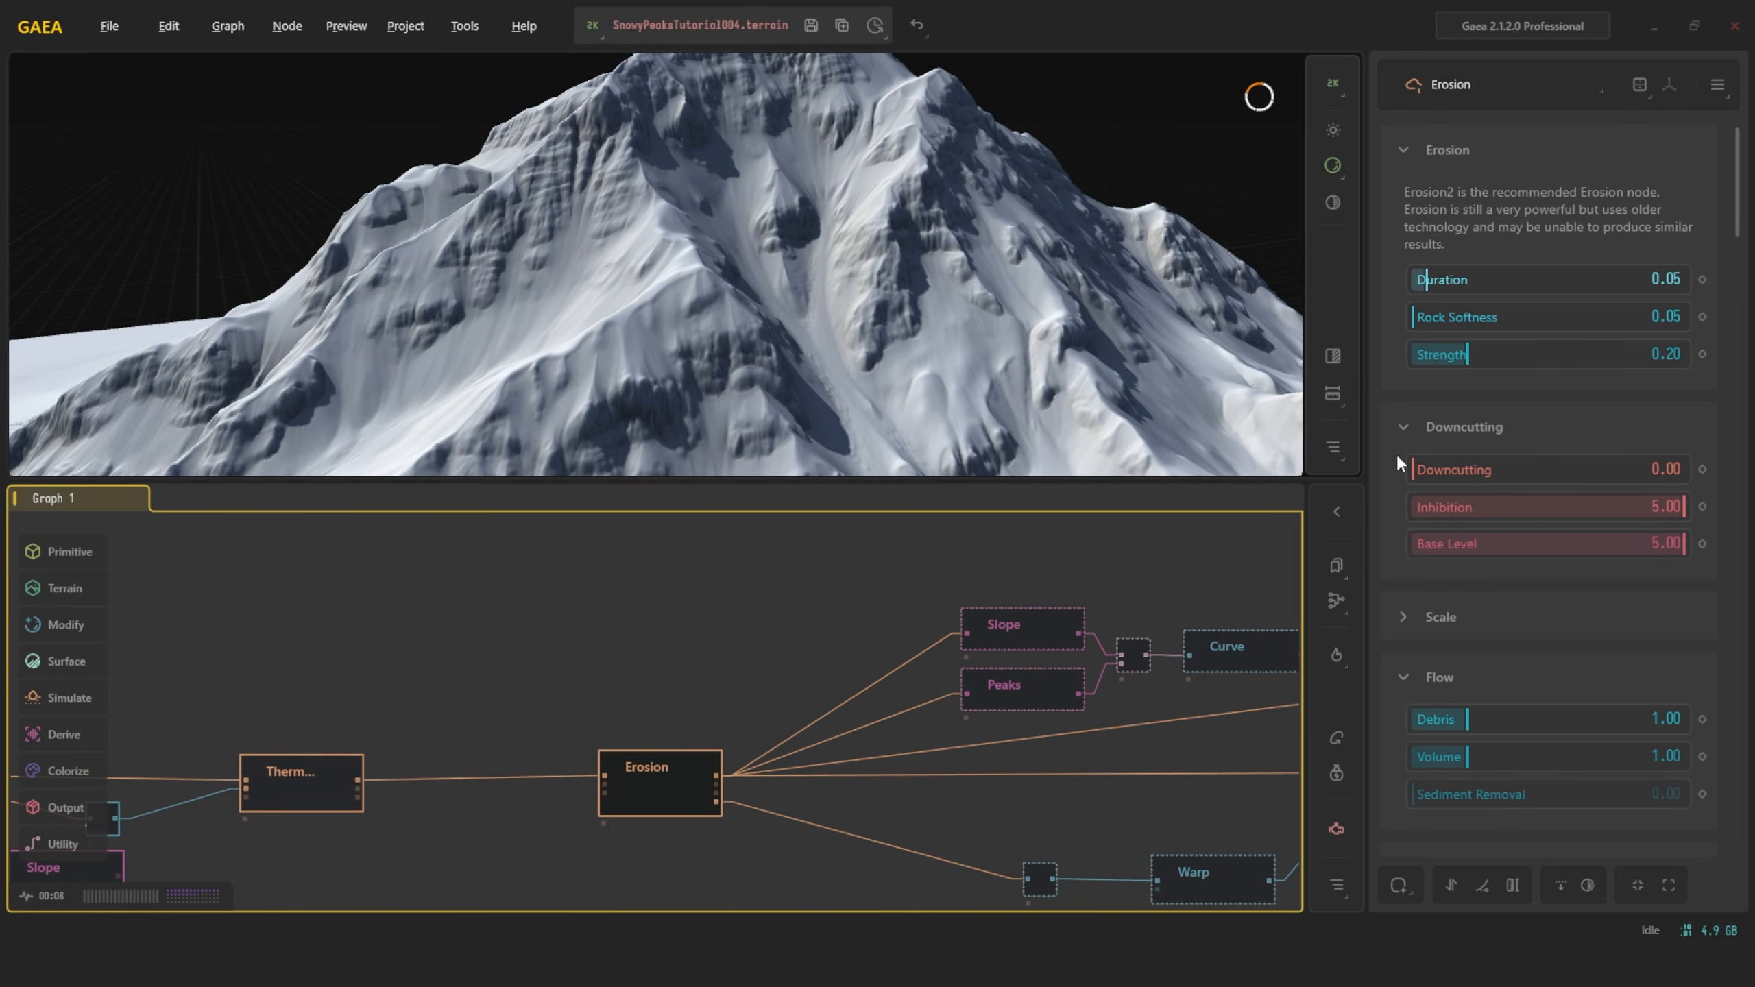
Examine the Erosion node's effect on the ridges, snow slopes and rock faces from several angles and distances
scroll(943, 284, "down", 3)
left_click_drag(943, 284, 786, 265)
scroll(962, 304, "up", 5)
scroll(961, 303, "down", 5)
scroll(882, 330, "up", 3)
scroll(816, 294, "up", 3)
scroll(815, 269, "up", 4)
scroll(814, 271, "down", 3)
scroll(804, 280, "up", 3)
scroll(786, 264, "down", 2)
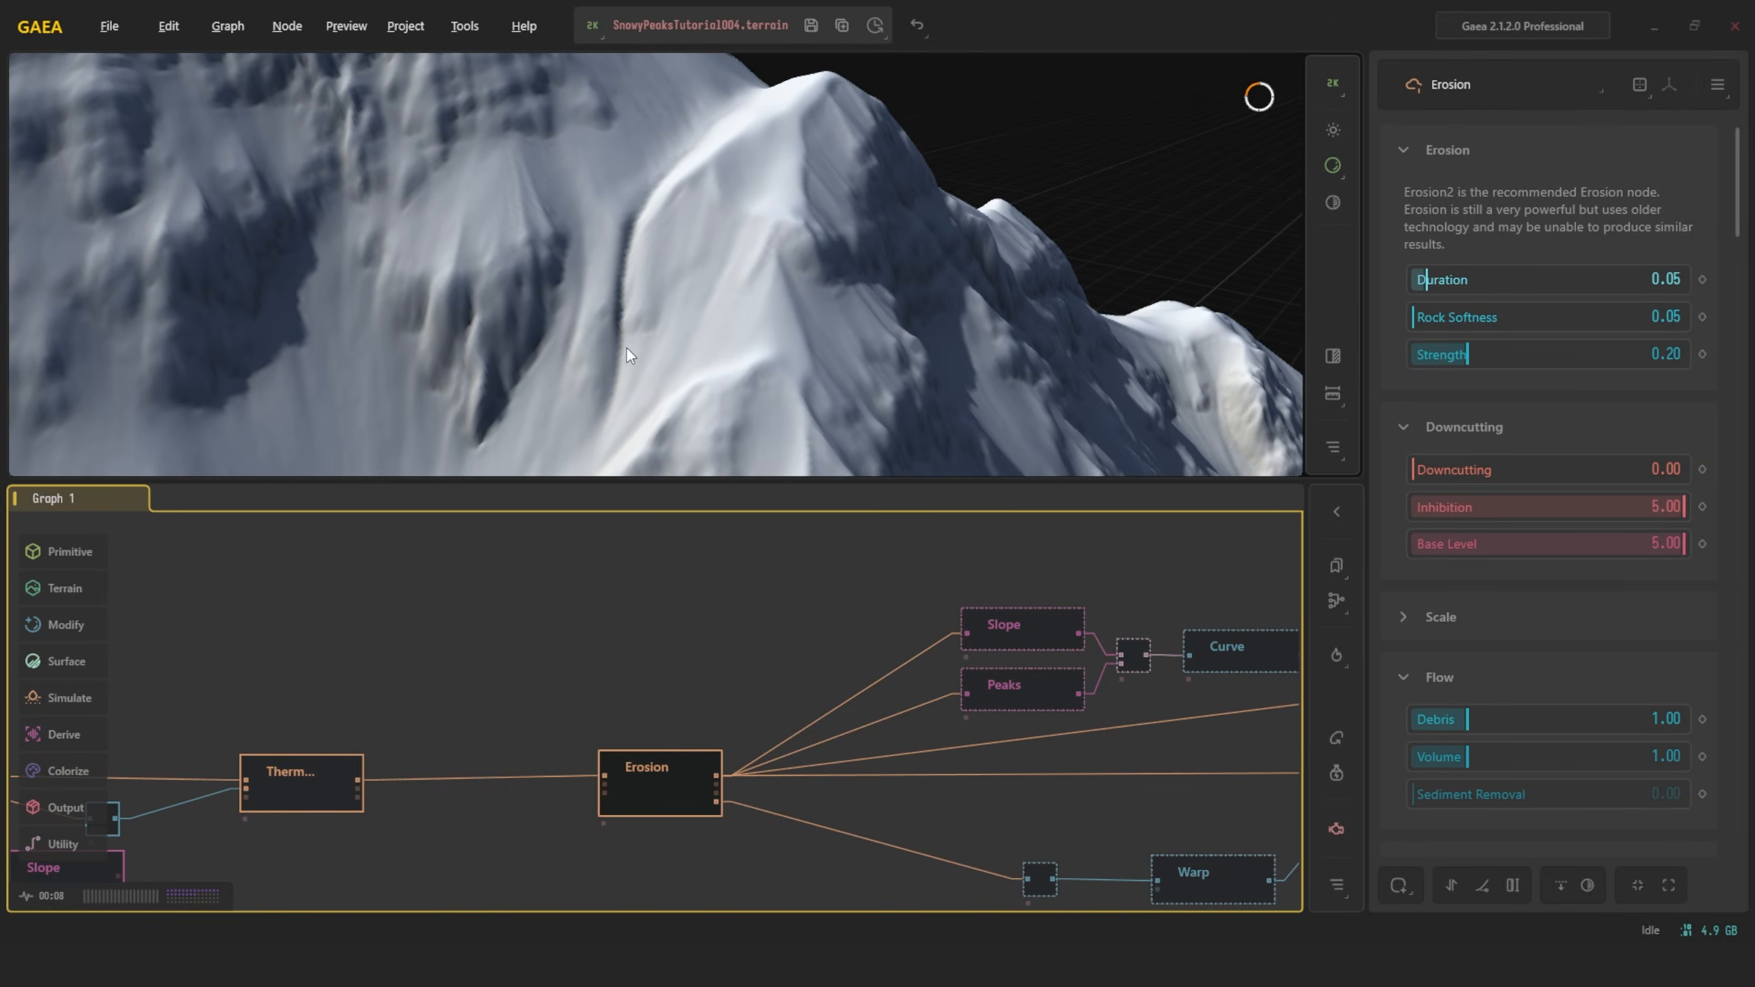
scroll(738, 312, "down", 3)
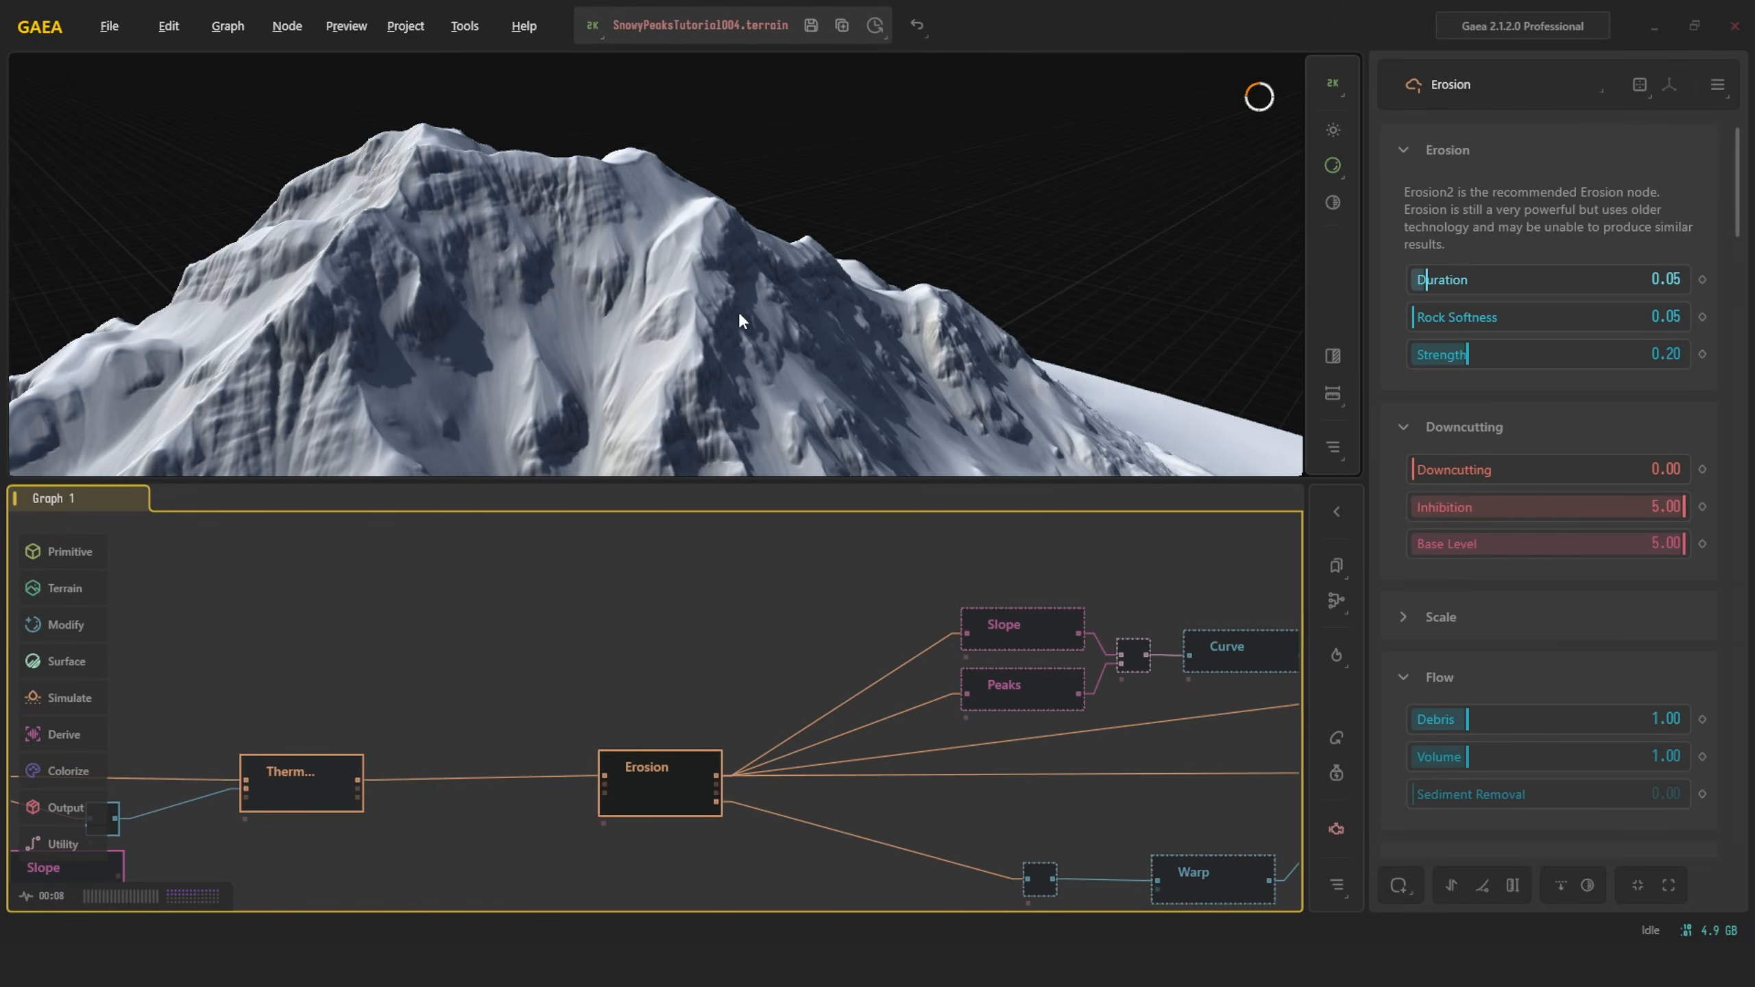
scroll(749, 283, "up", 6)
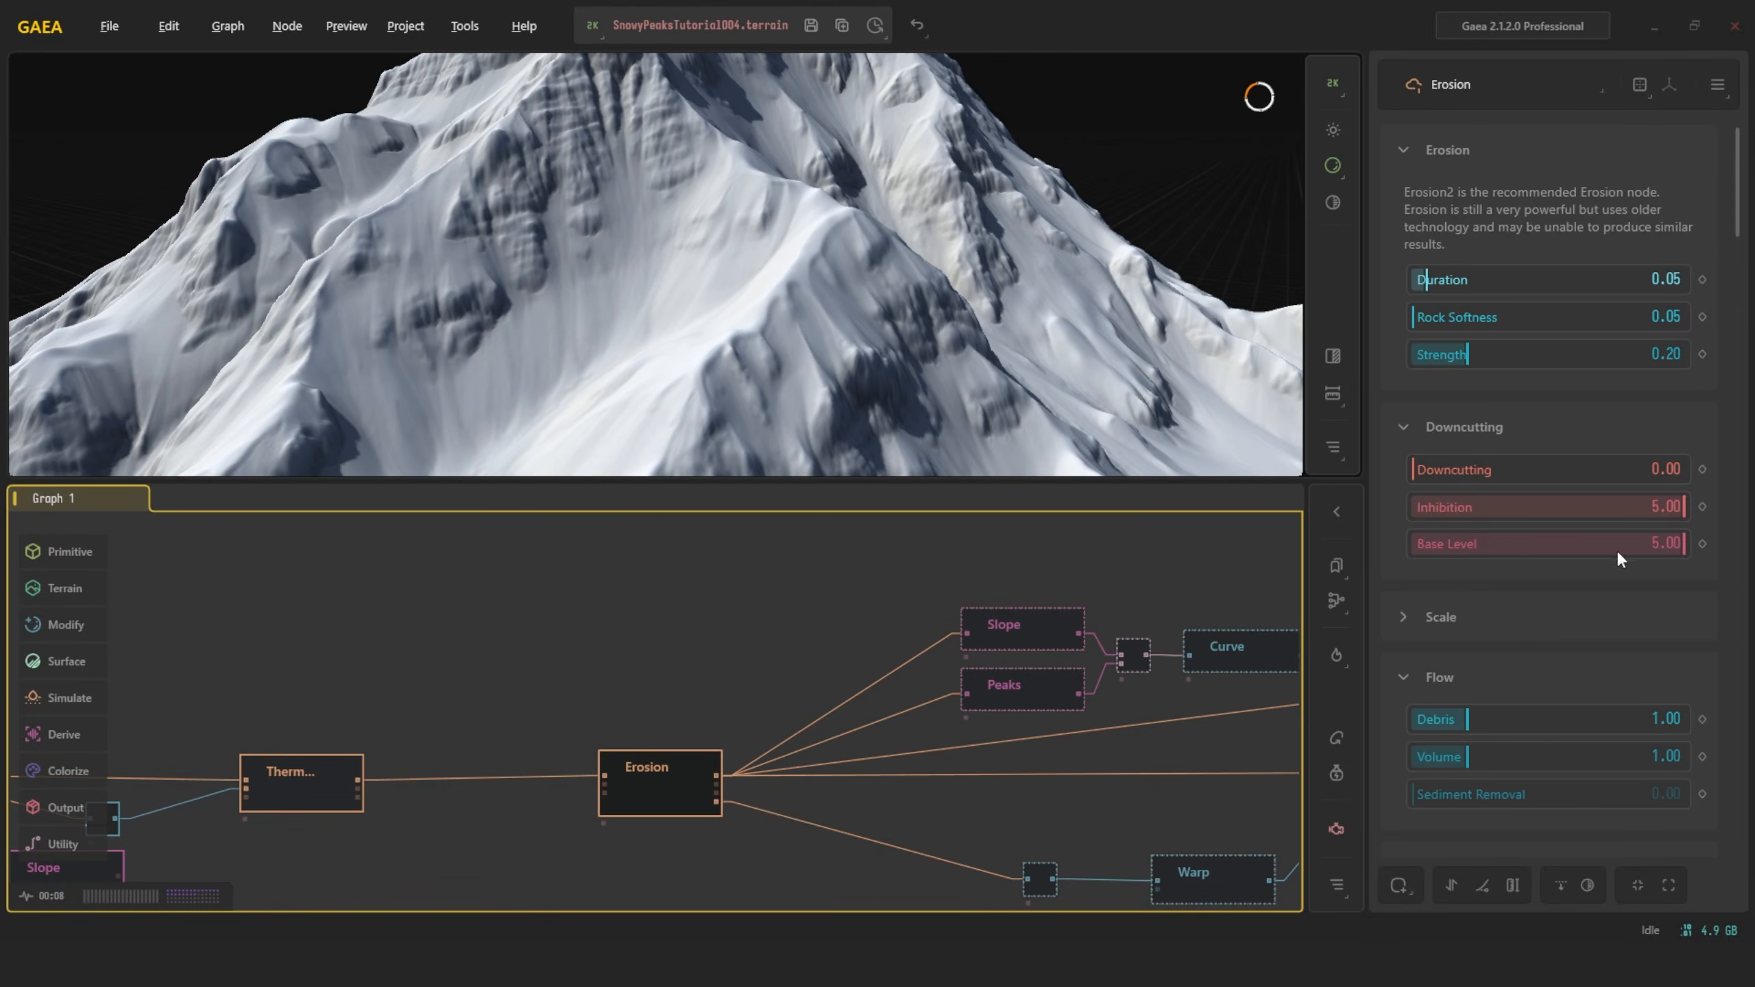
scroll(762, 189, "down", 3)
left_click_drag(761, 190, 701, 263)
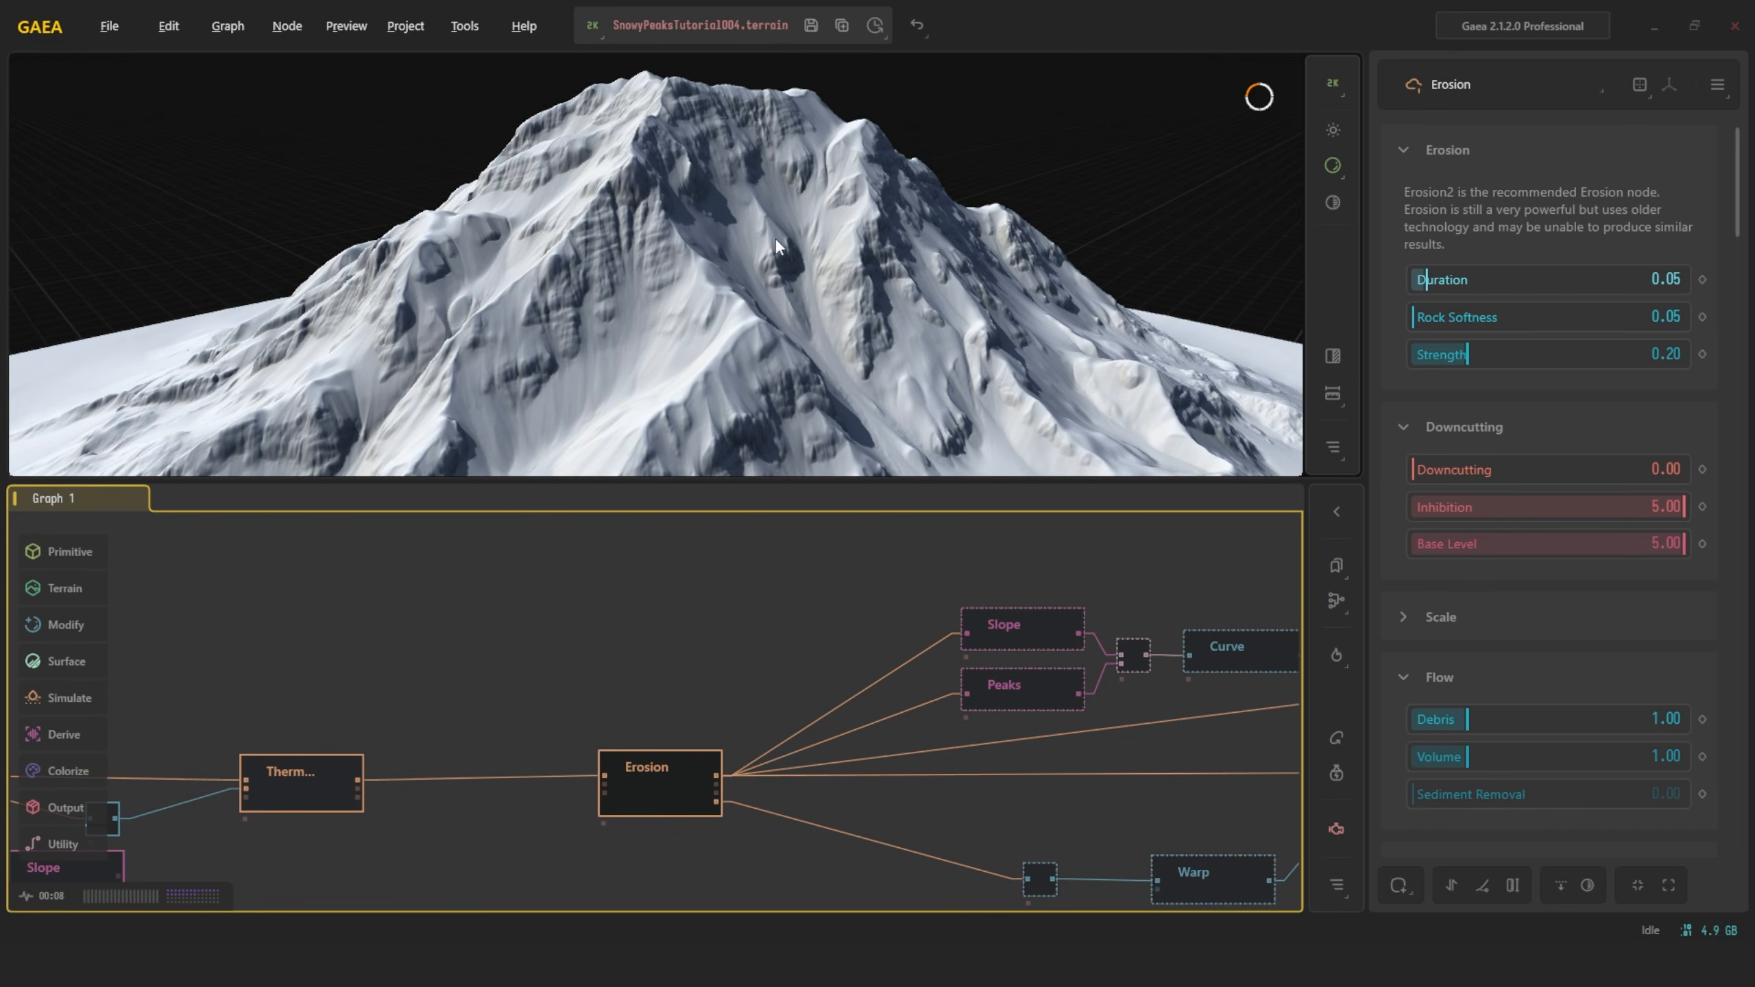
left_click_drag(802, 200, 790, 230)
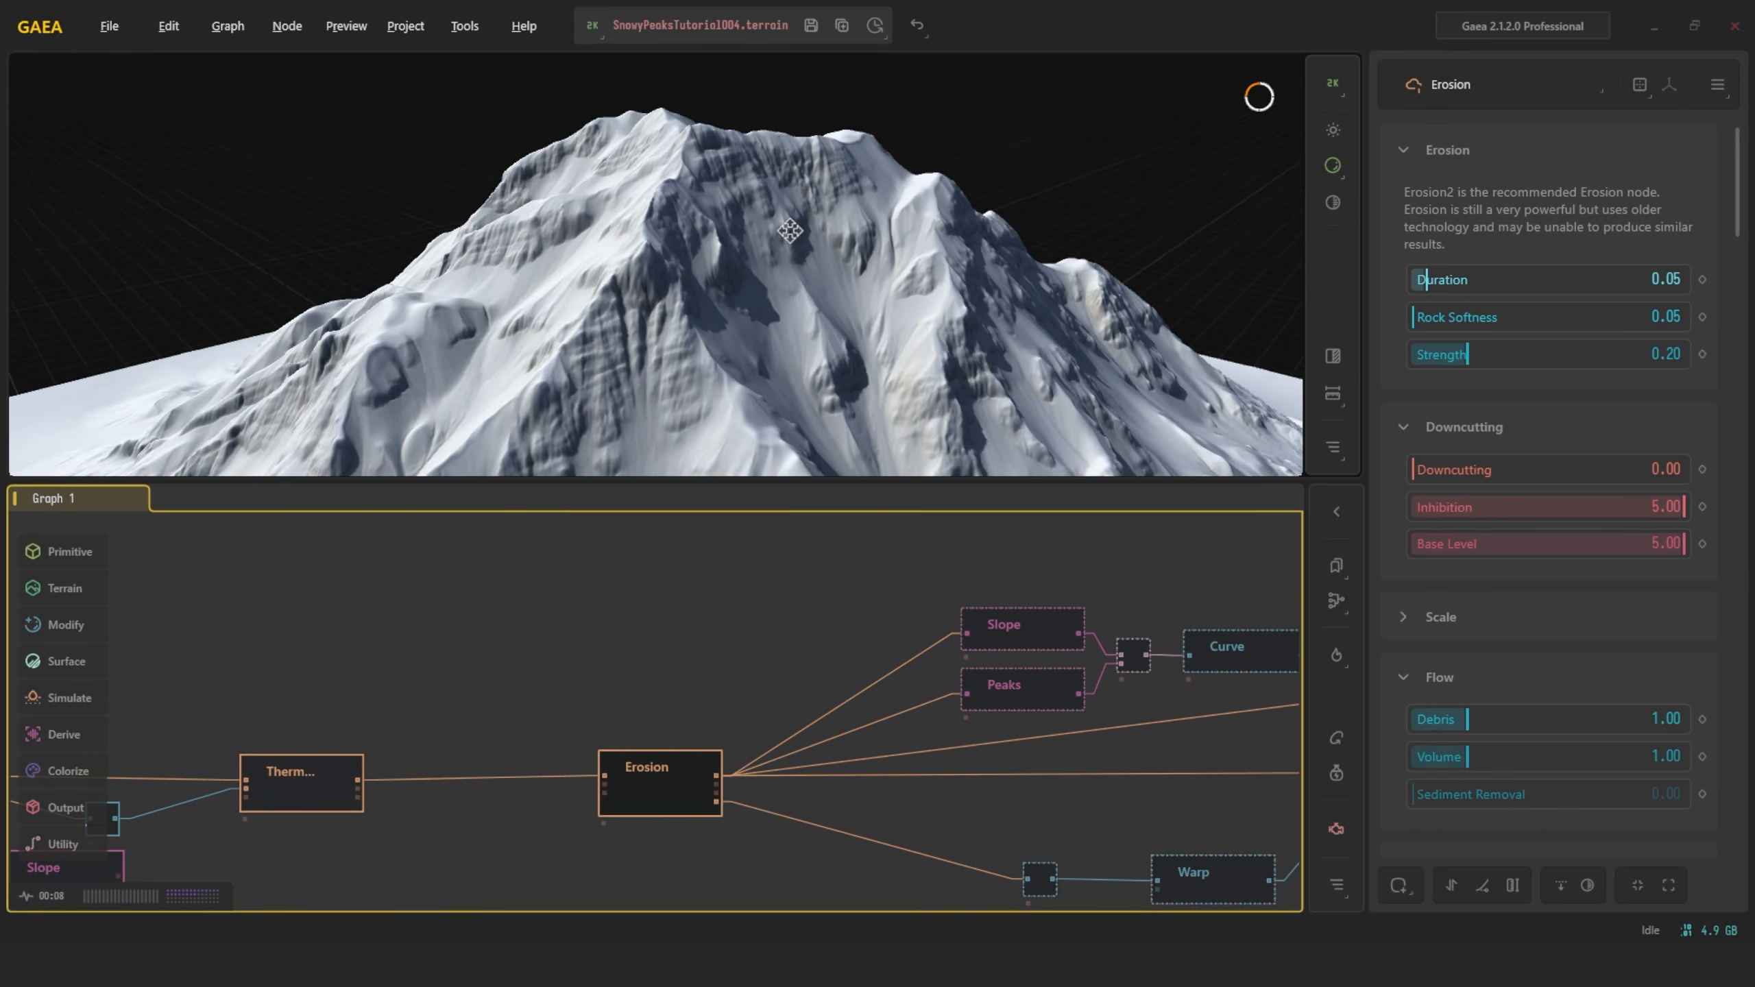
left_click_drag(731, 296, 827, 242)
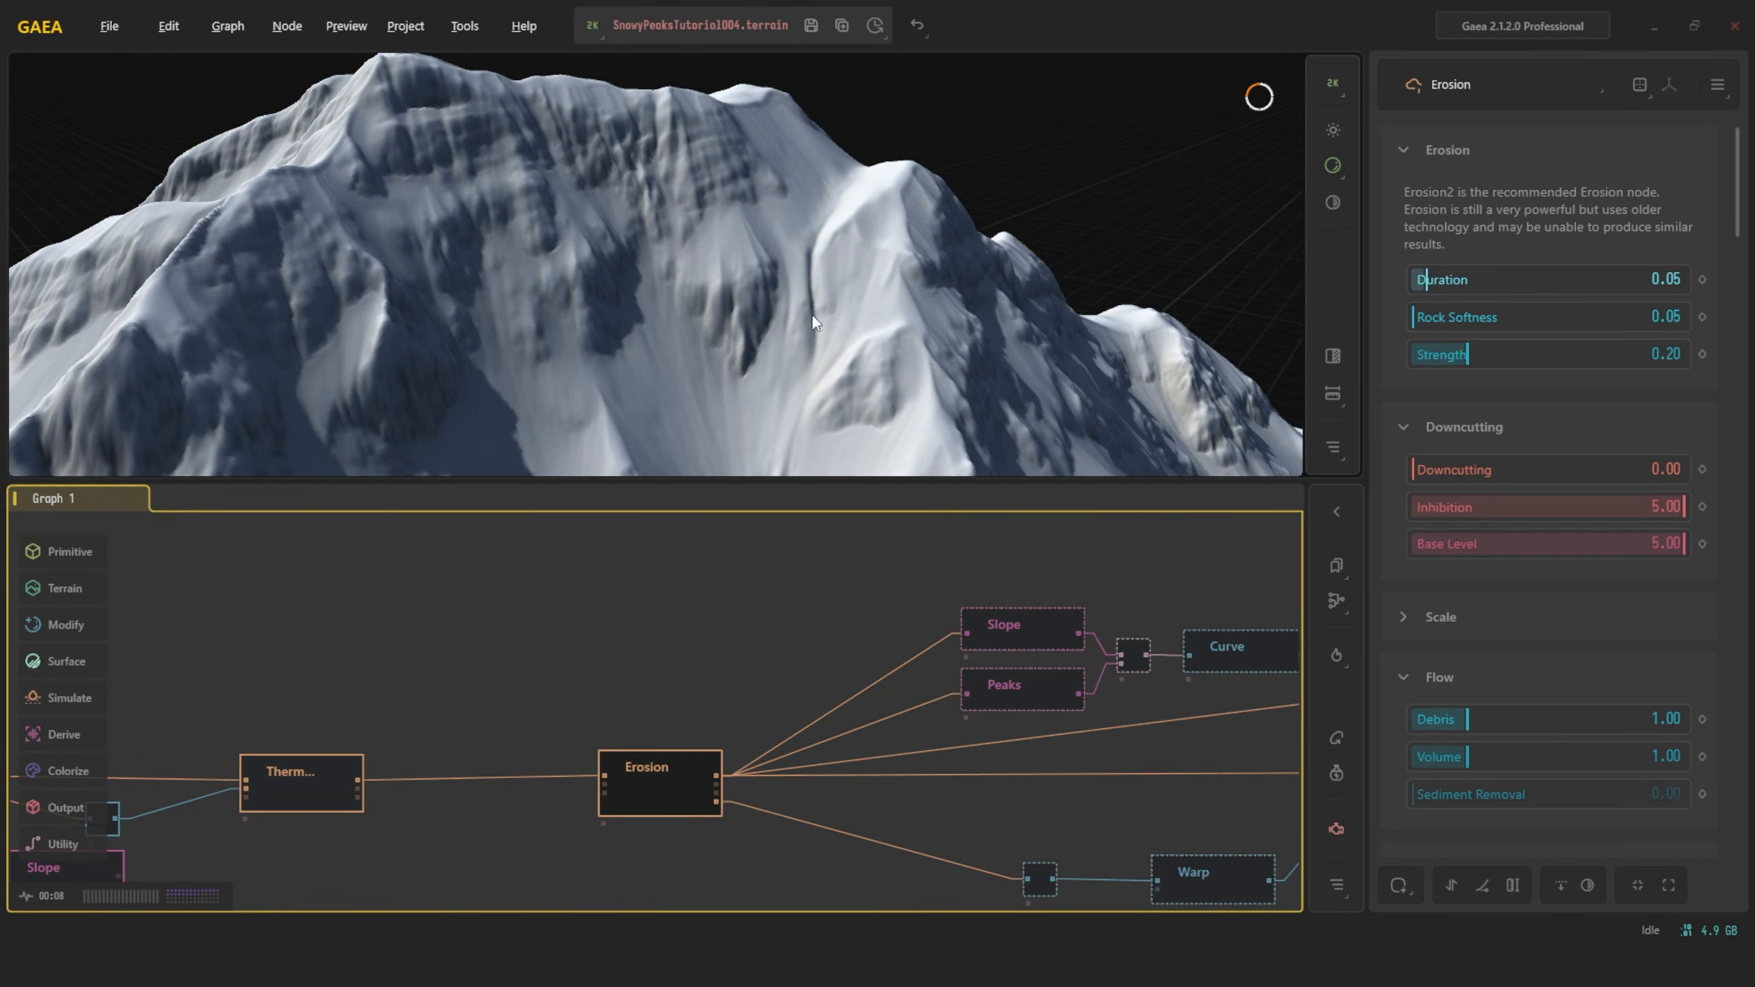
scroll(798, 303, "down", 4)
left_click_drag(798, 303, 811, 274)
scroll(811, 274, "up", 2)
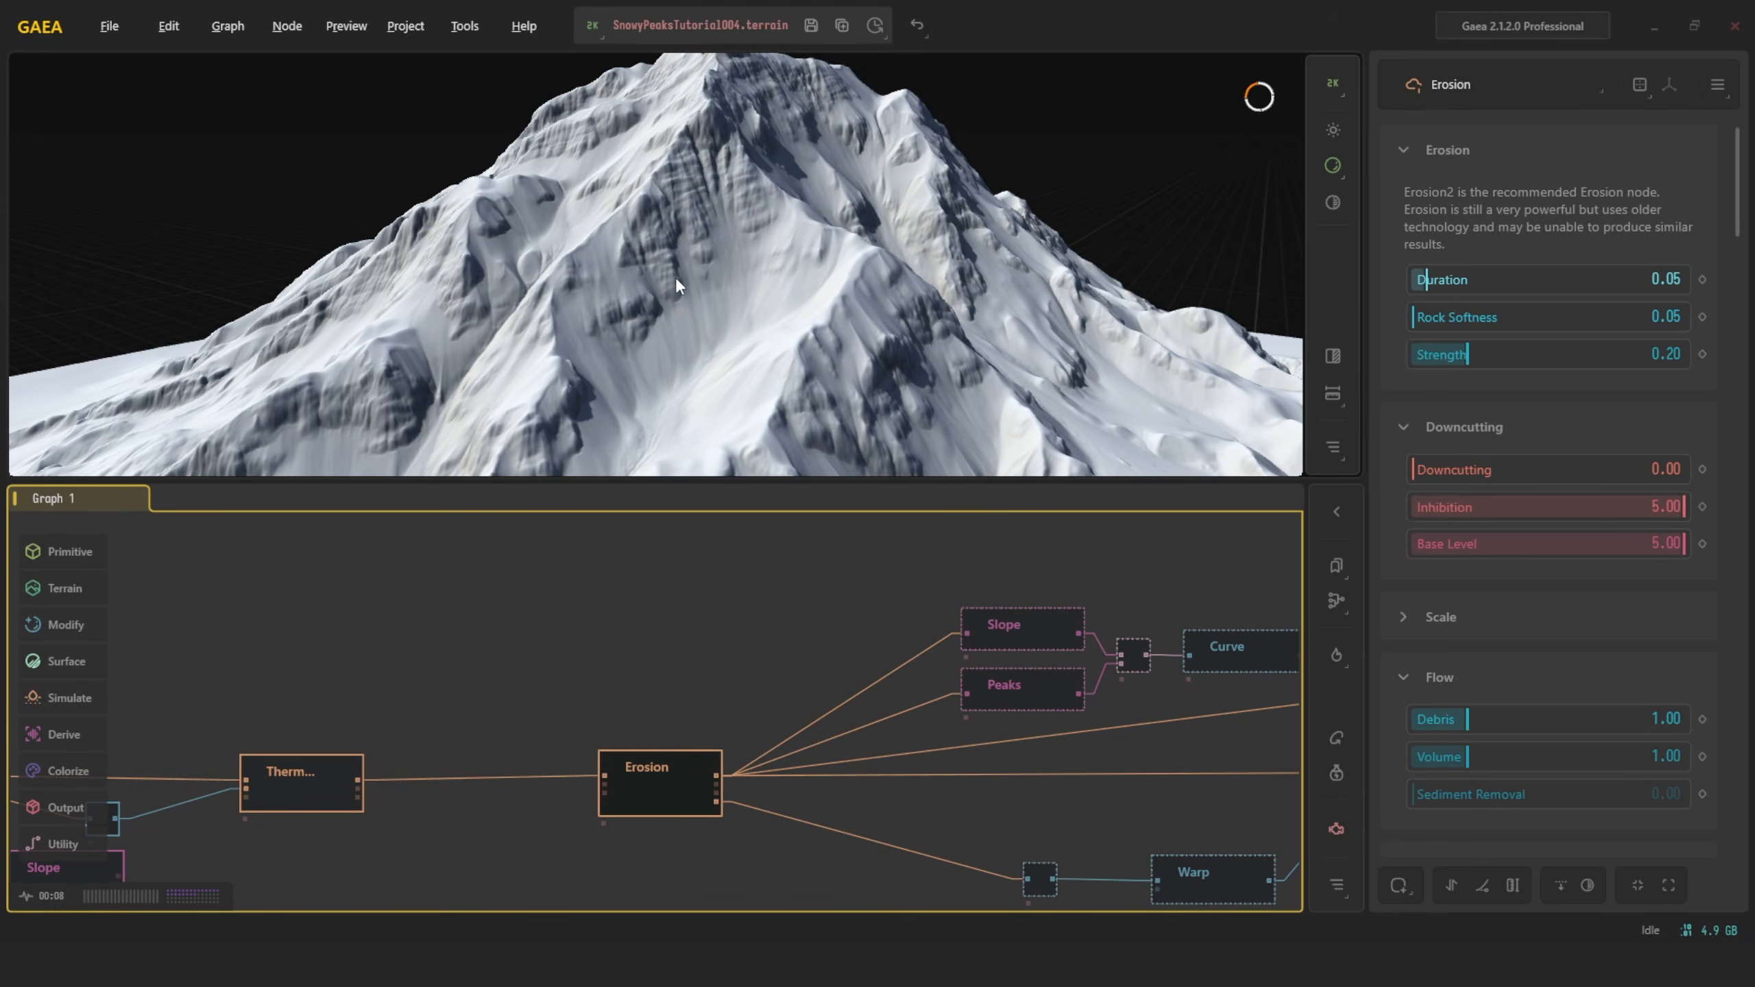
left_click_drag(676, 279, 671, 263)
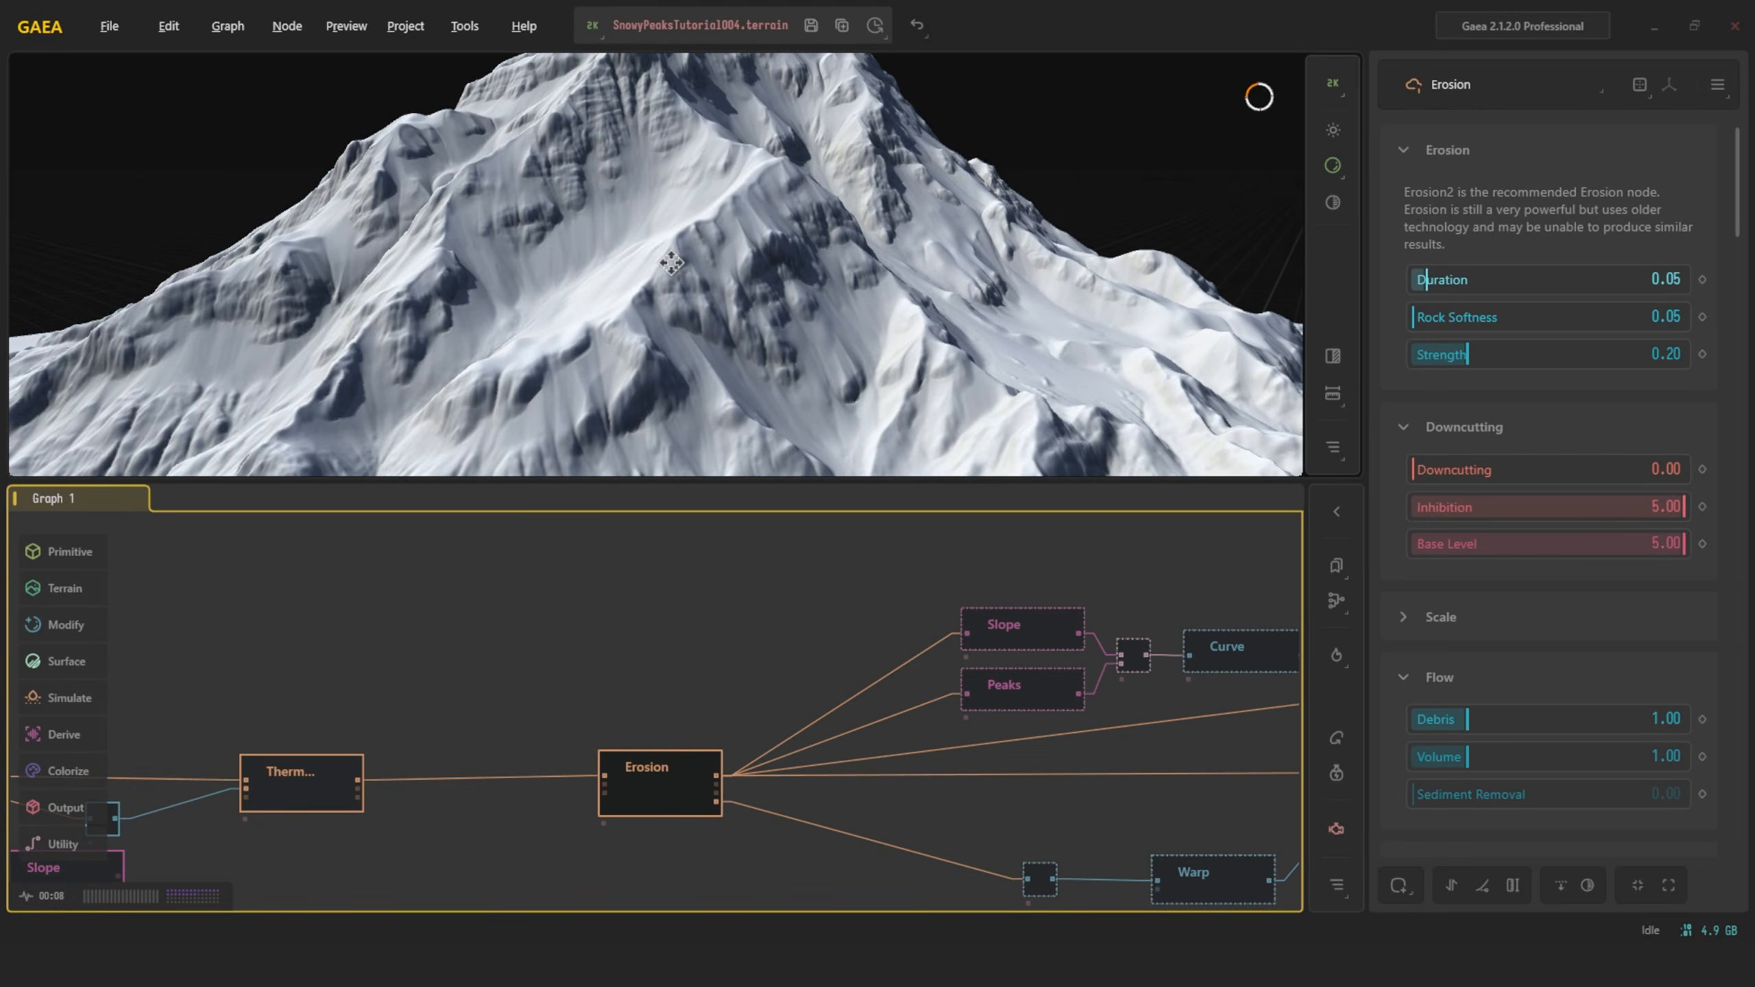
scroll(671, 262, "up", 3)
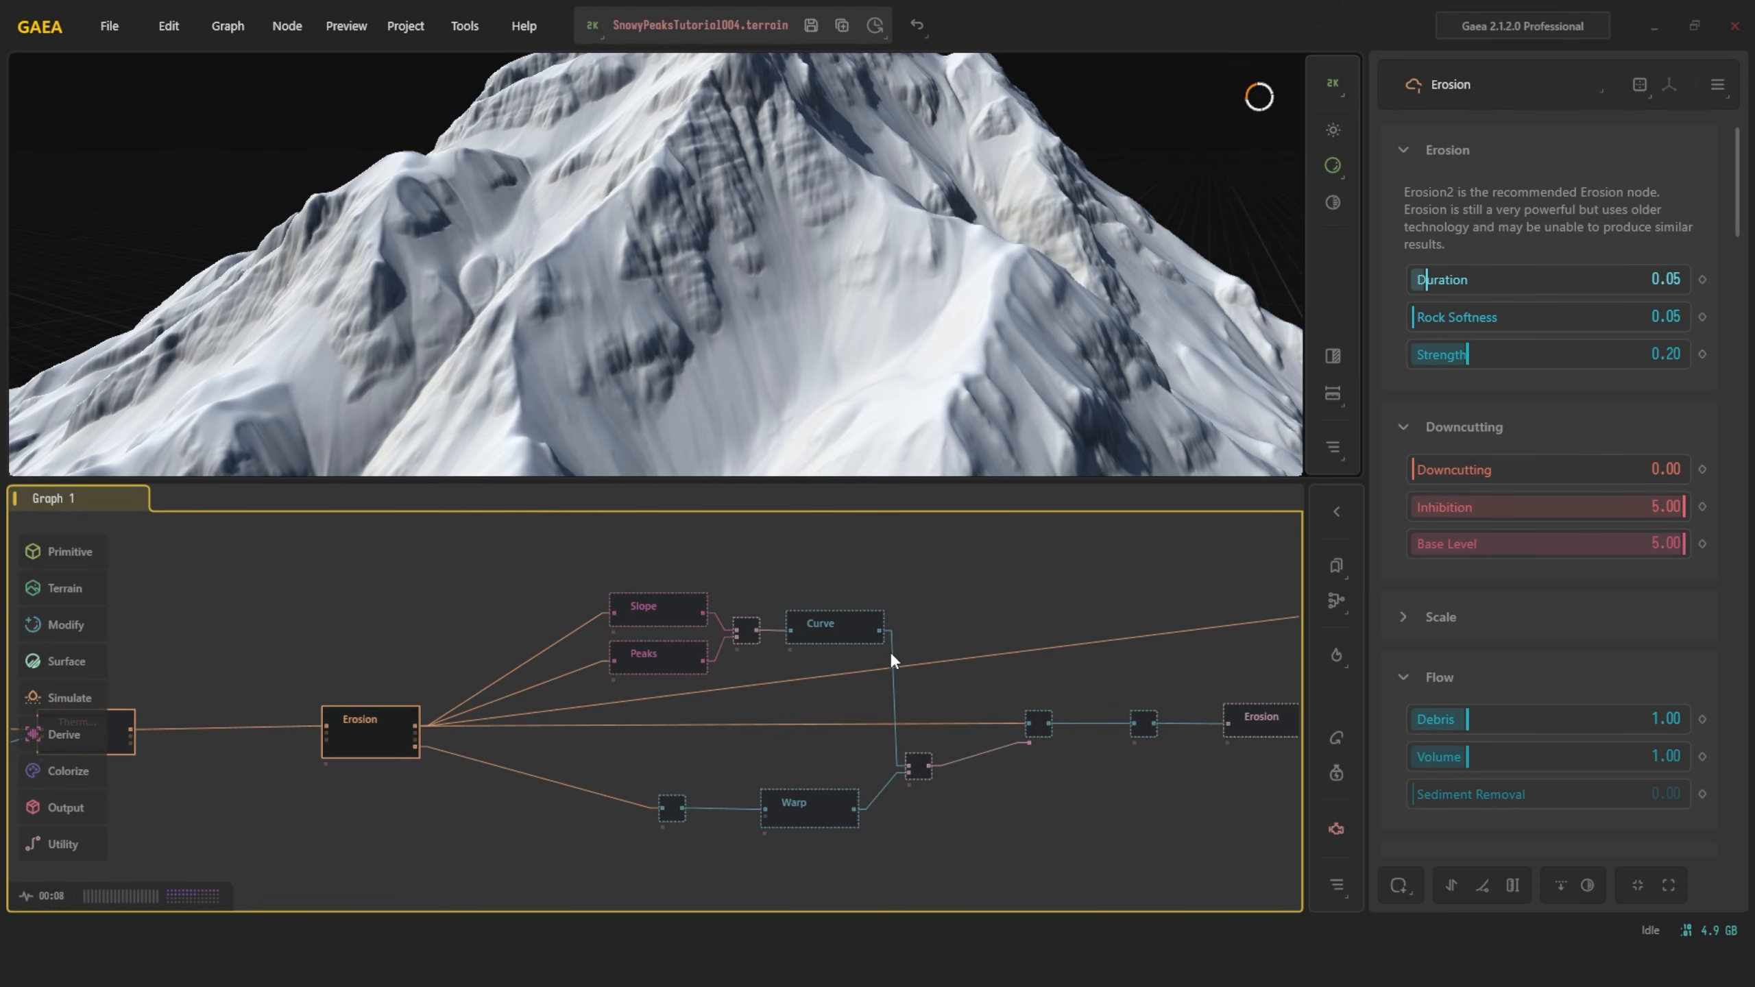
Preview the Peaks mask and the Slope mask derived from the Erosion node's output
scroll(912, 650, "down", 2)
scroll(714, 663, "up", 2)
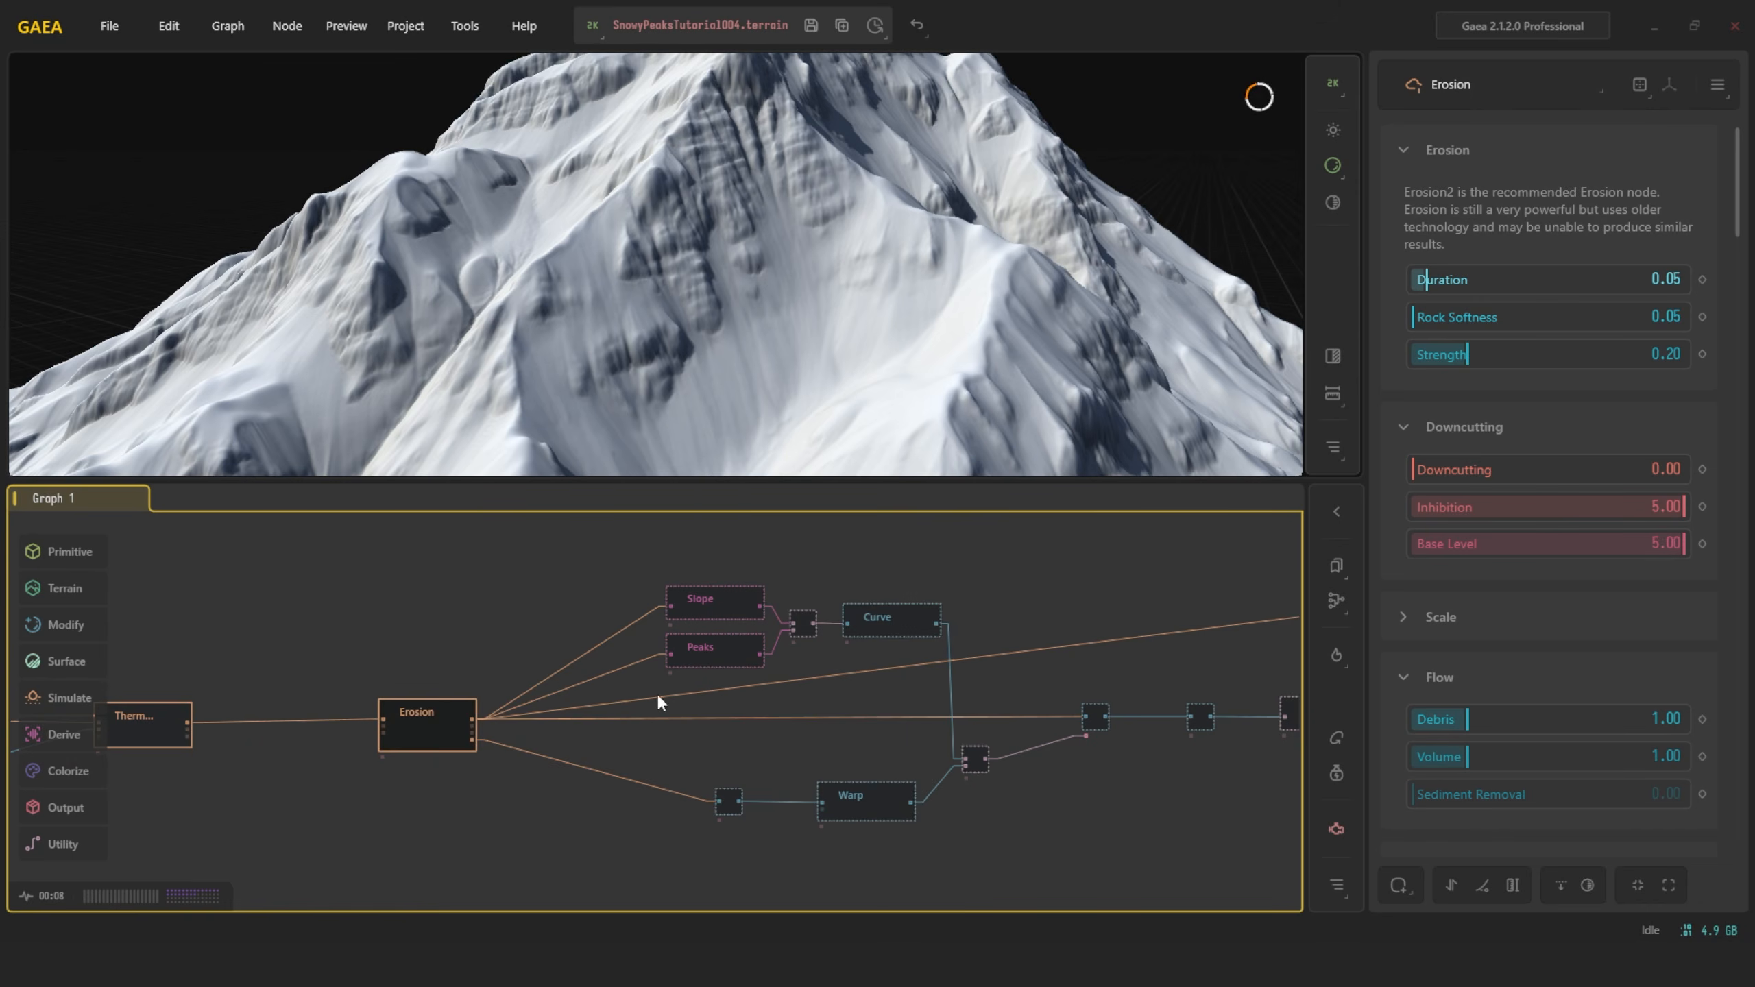
scroll(660, 697, "up", 3)
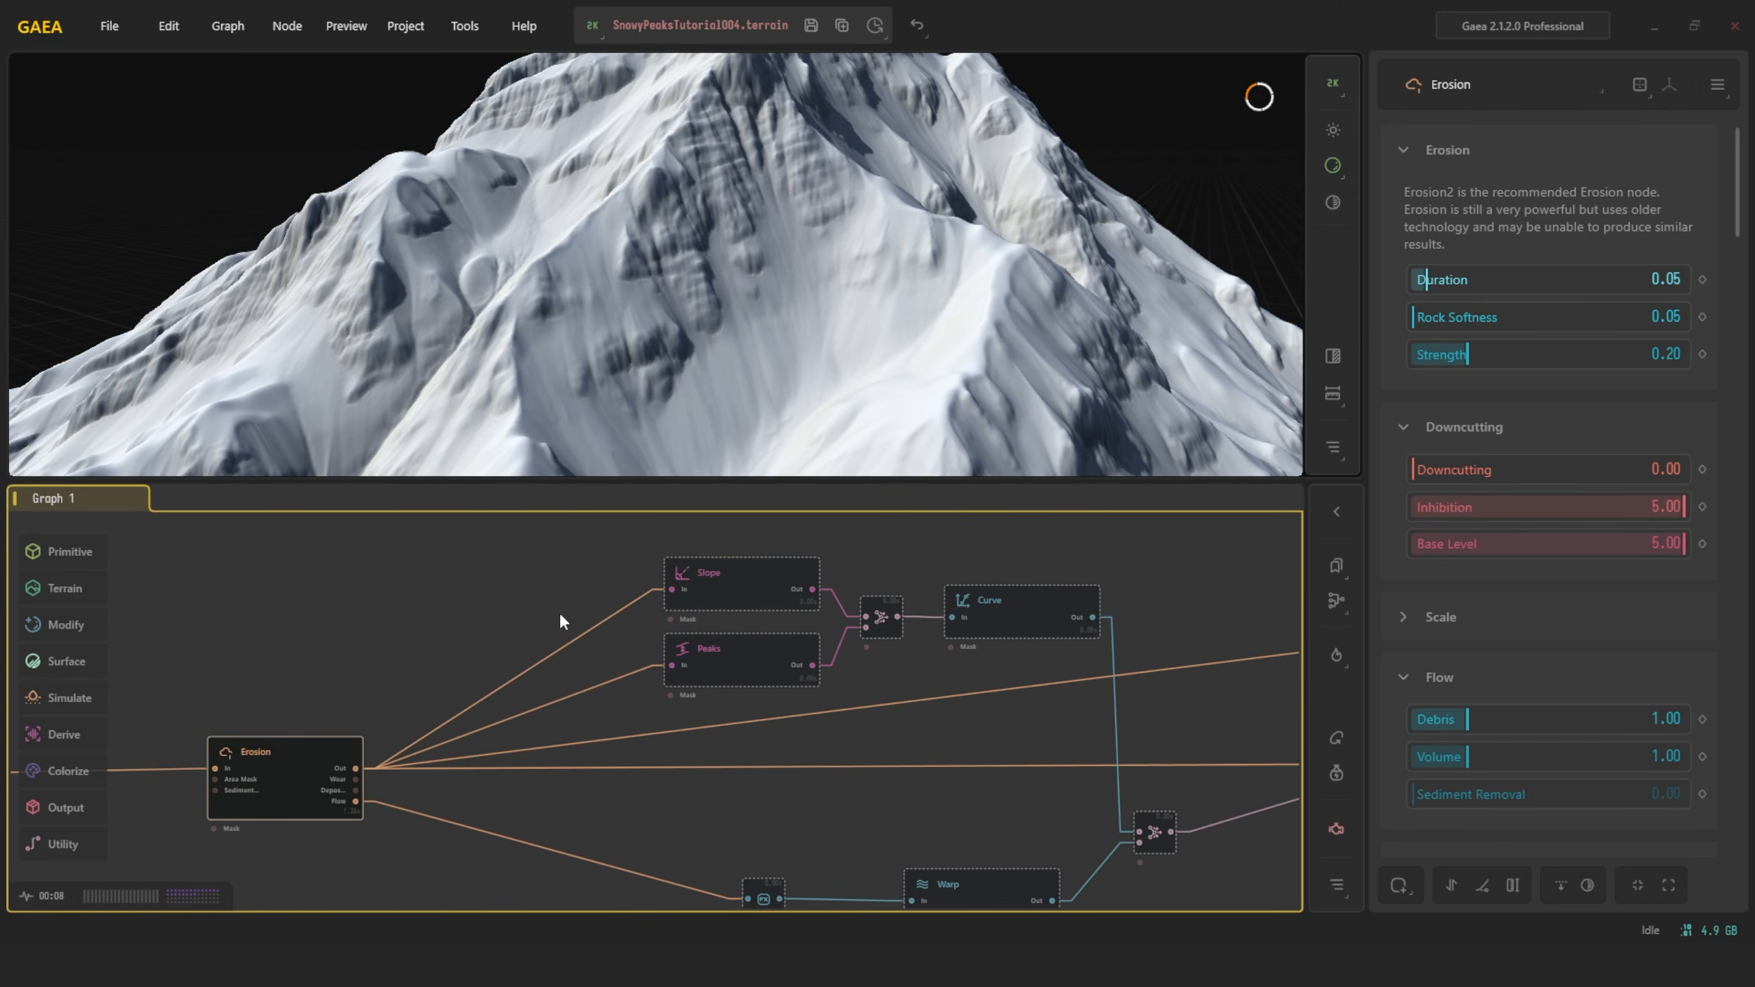
left_click(749, 672)
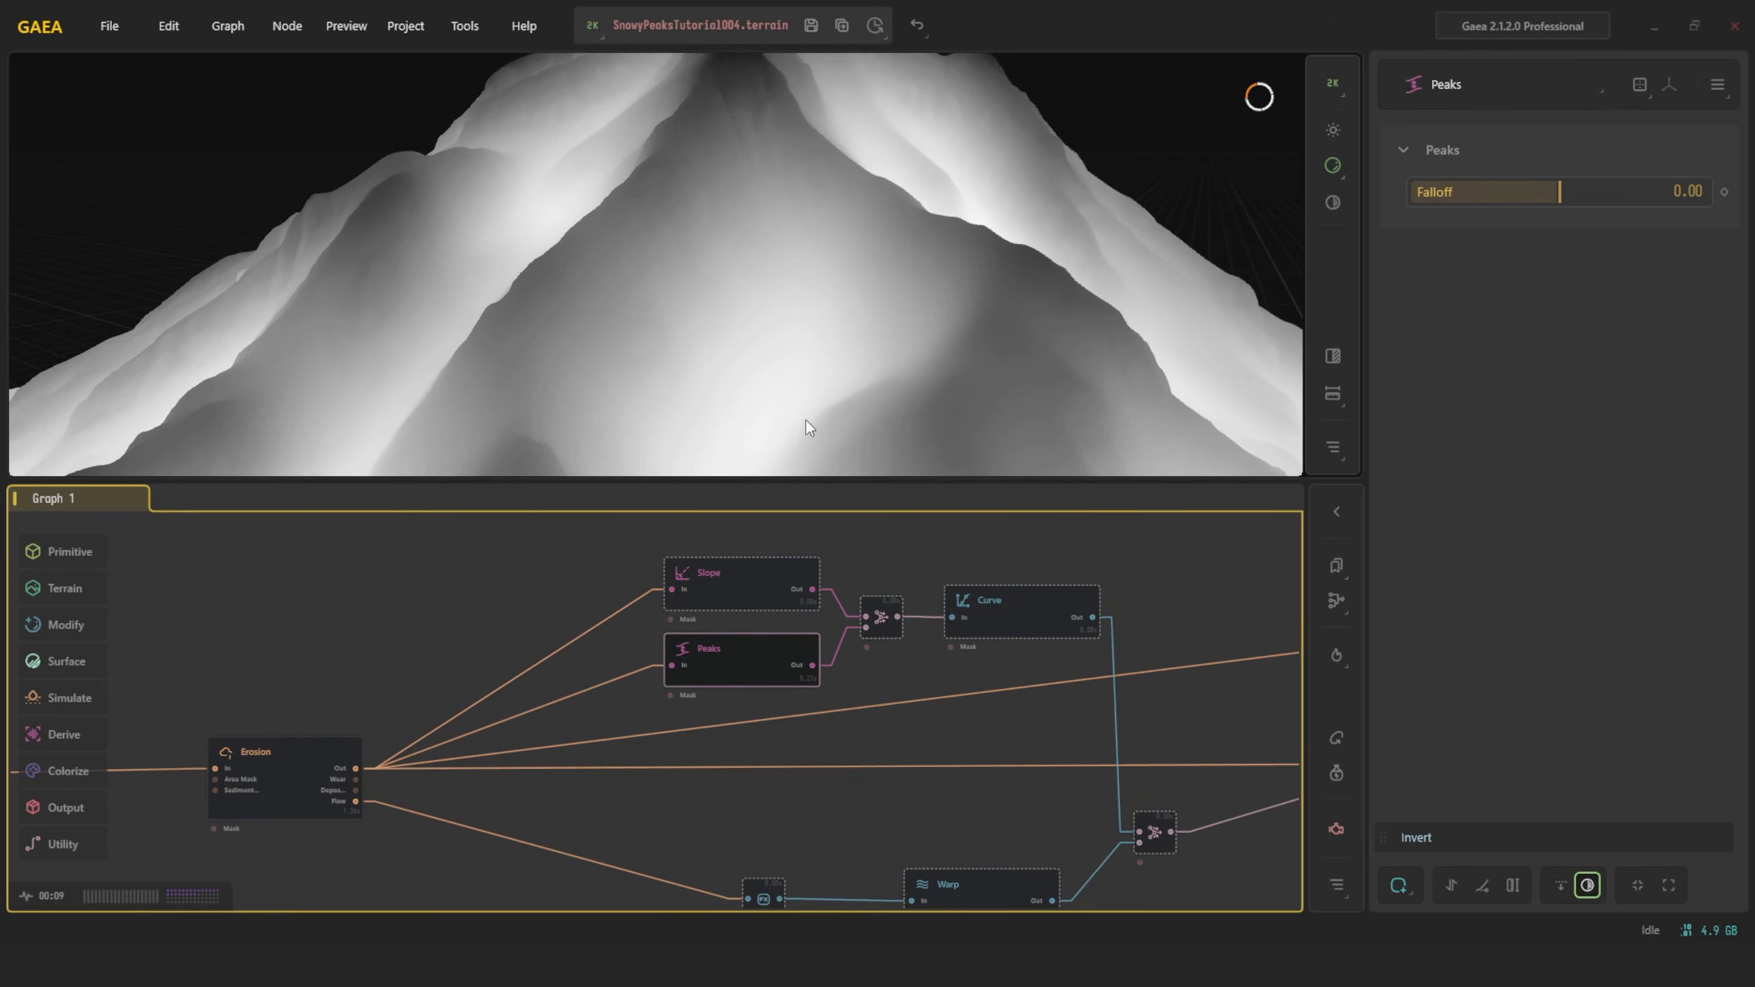
scroll(781, 287, "down", 5)
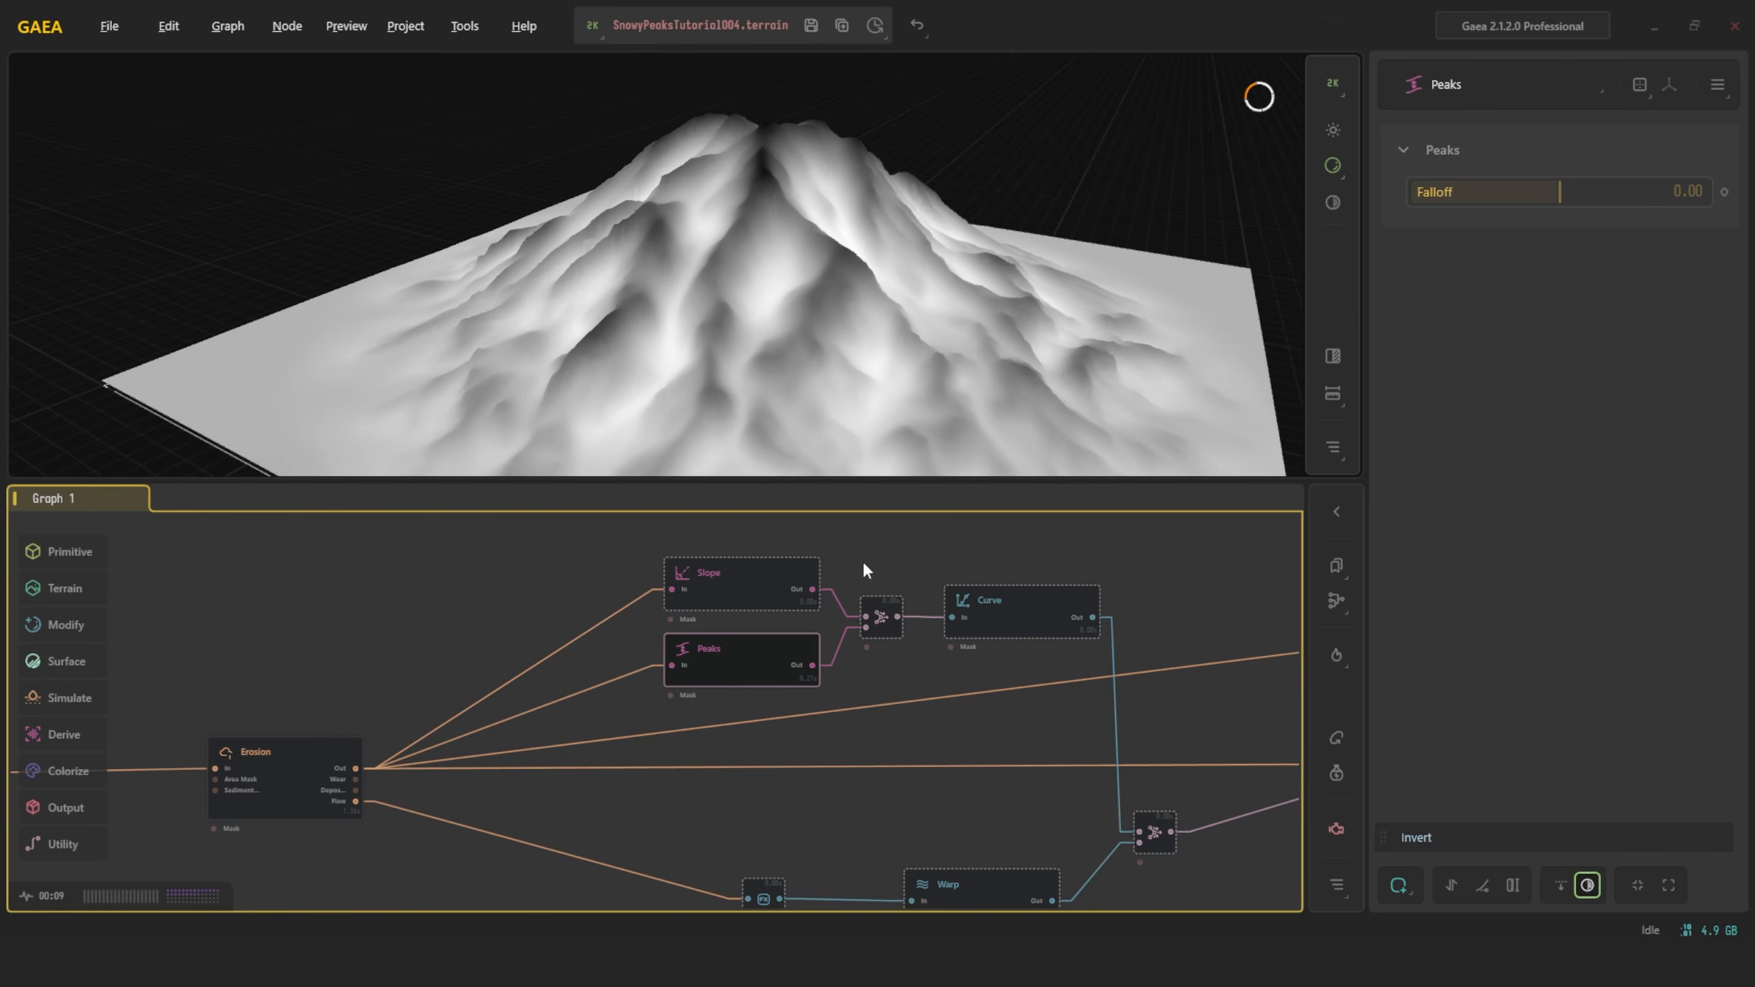
left_click(747, 587)
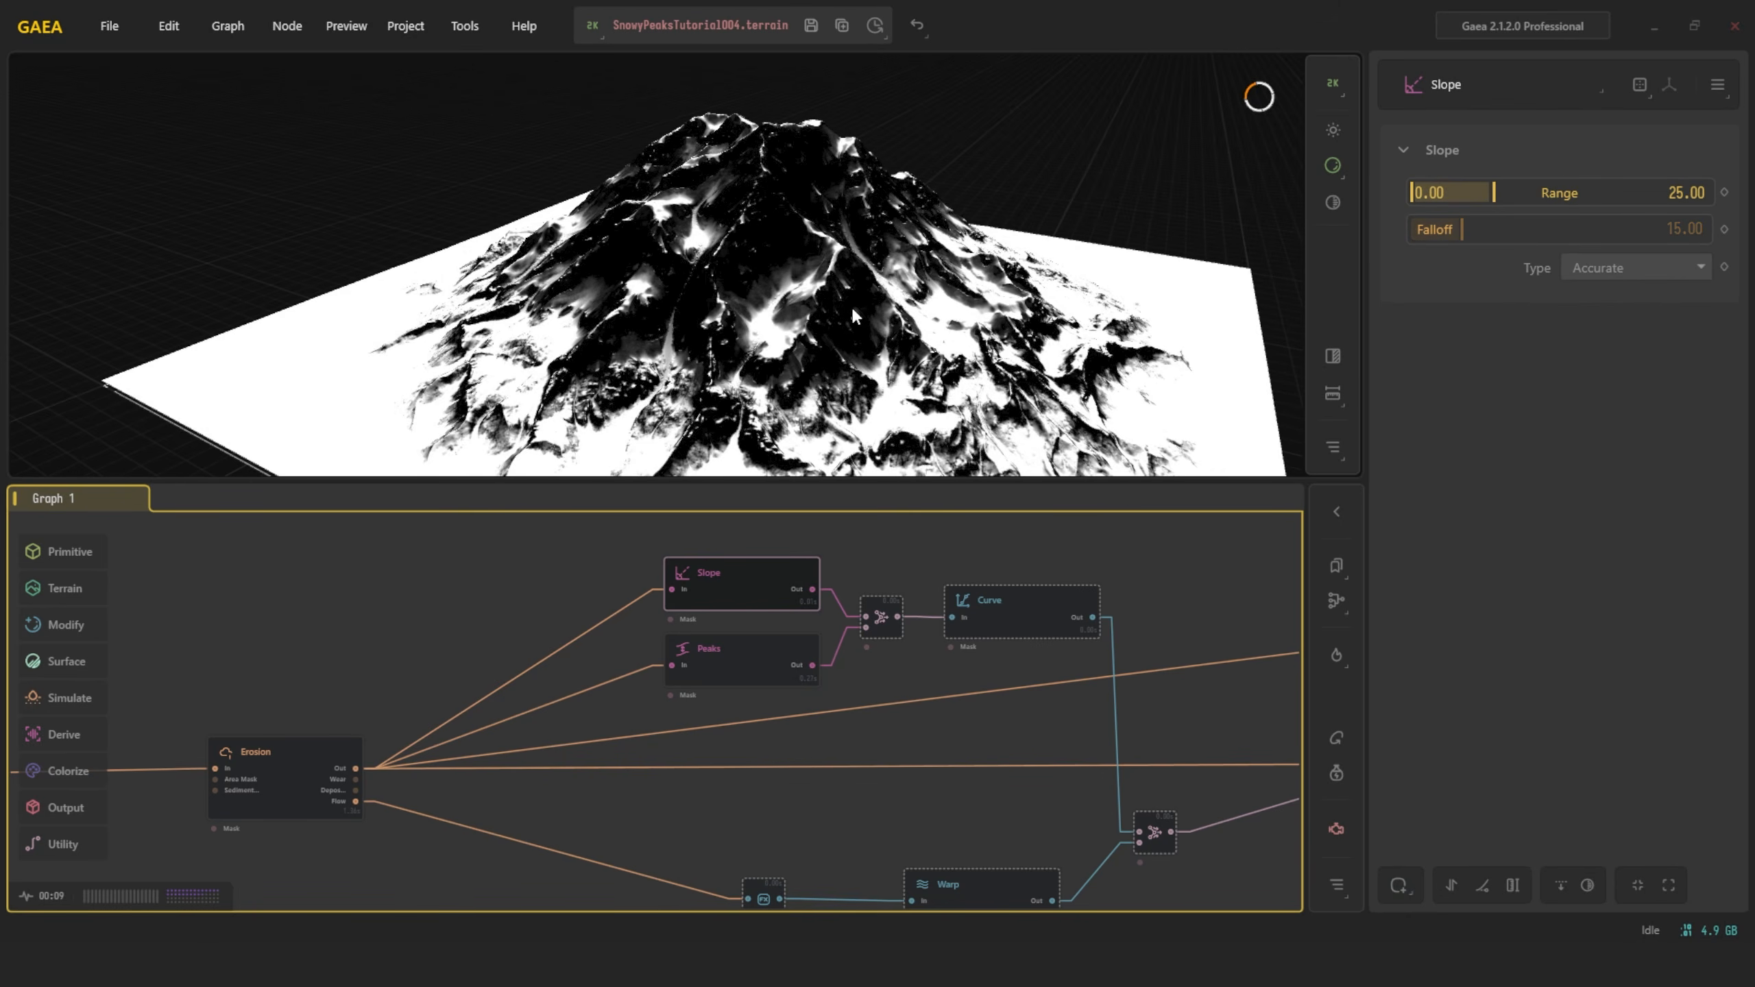
left_click_drag(827, 312, 635, 320)
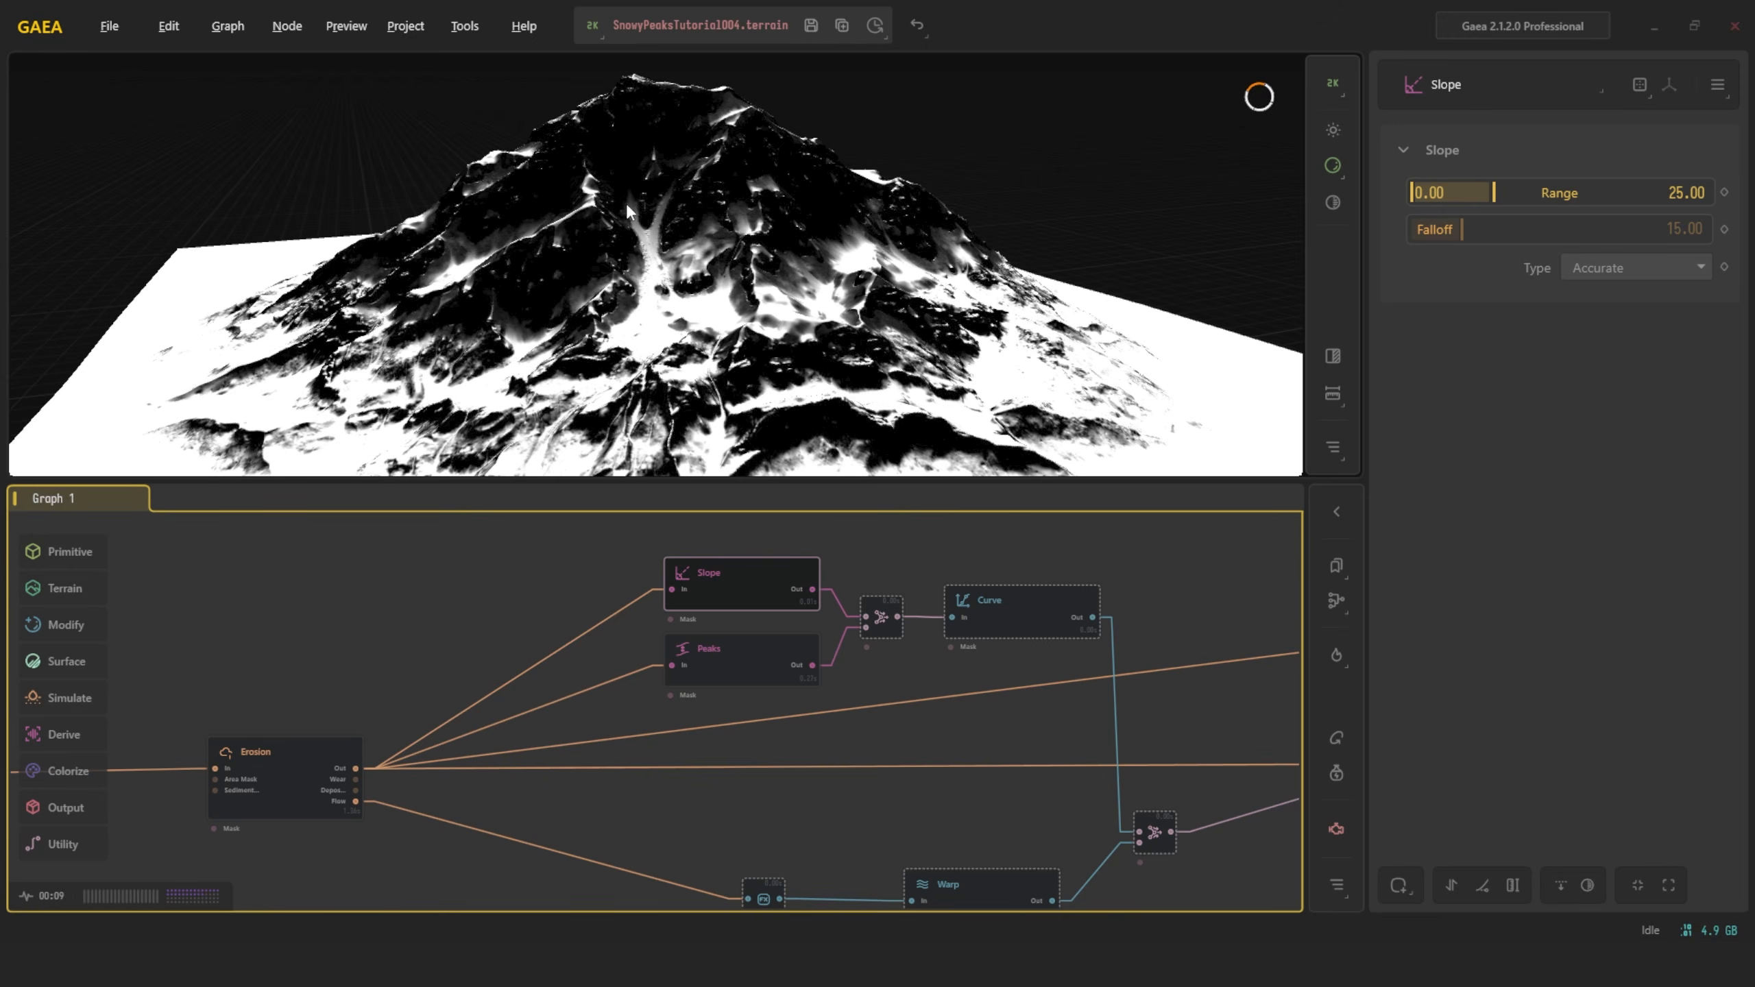
Preview the Combine node that multiplies the Slope and Peaks masks, and the Curve node that follows it
left_click(881, 609)
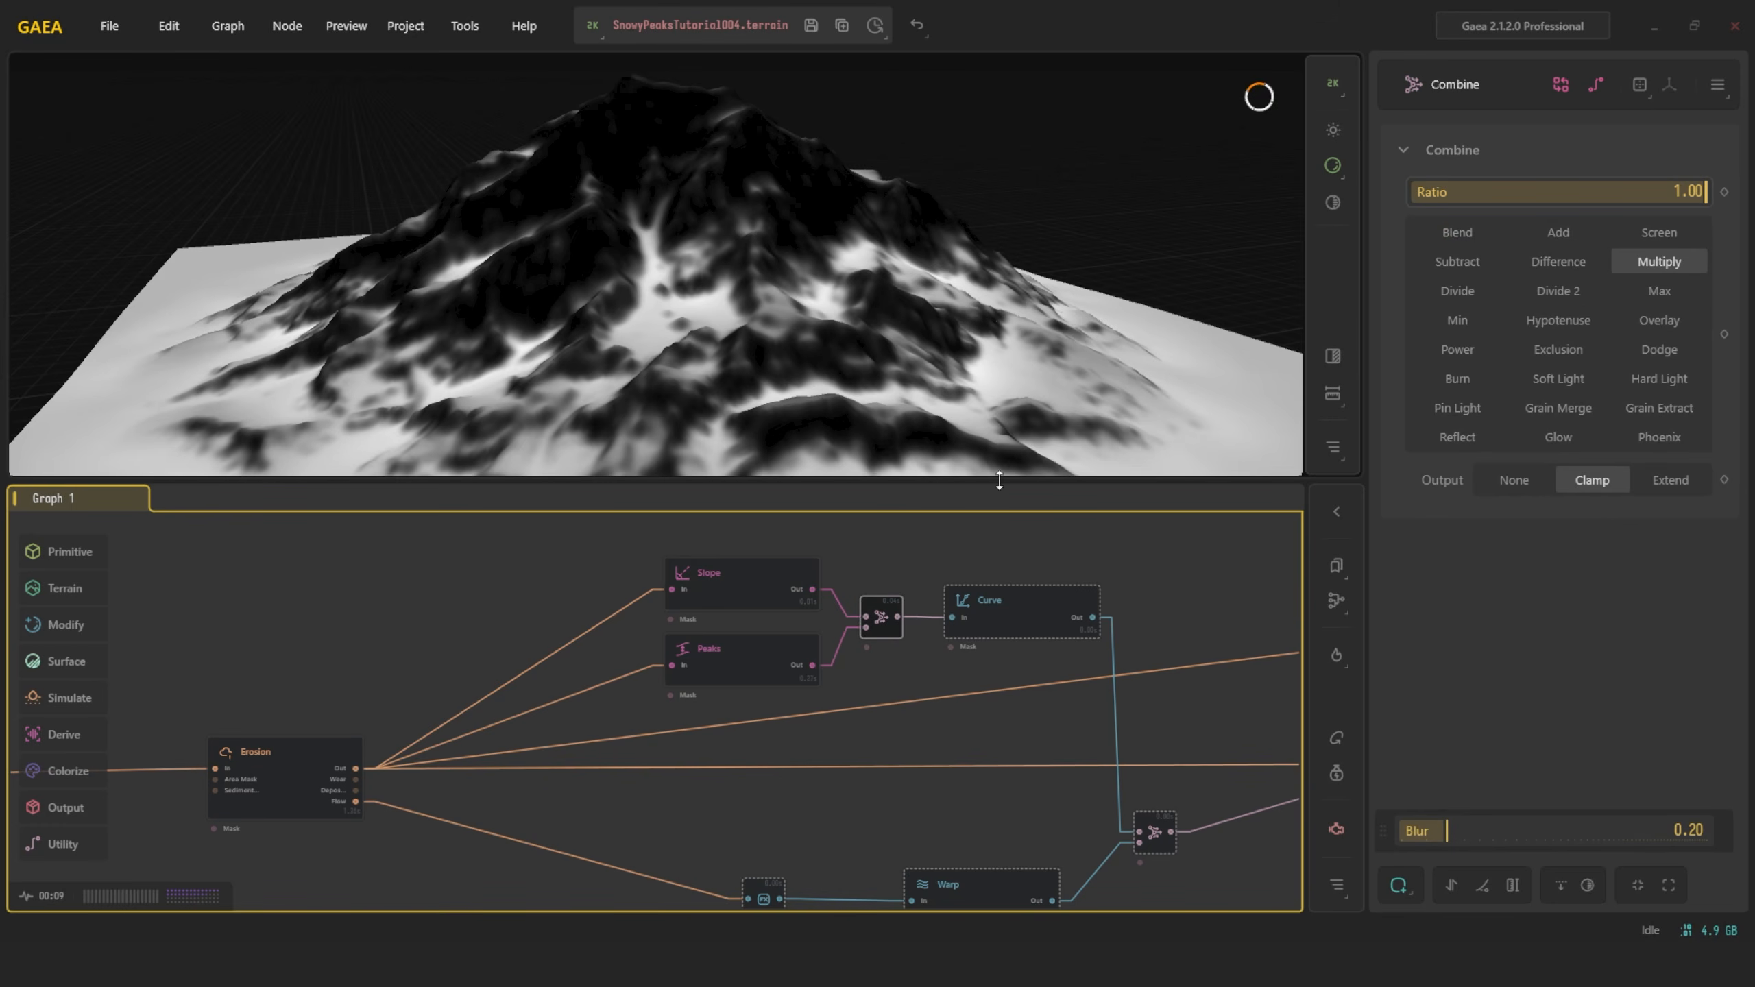
left_click(1022, 628)
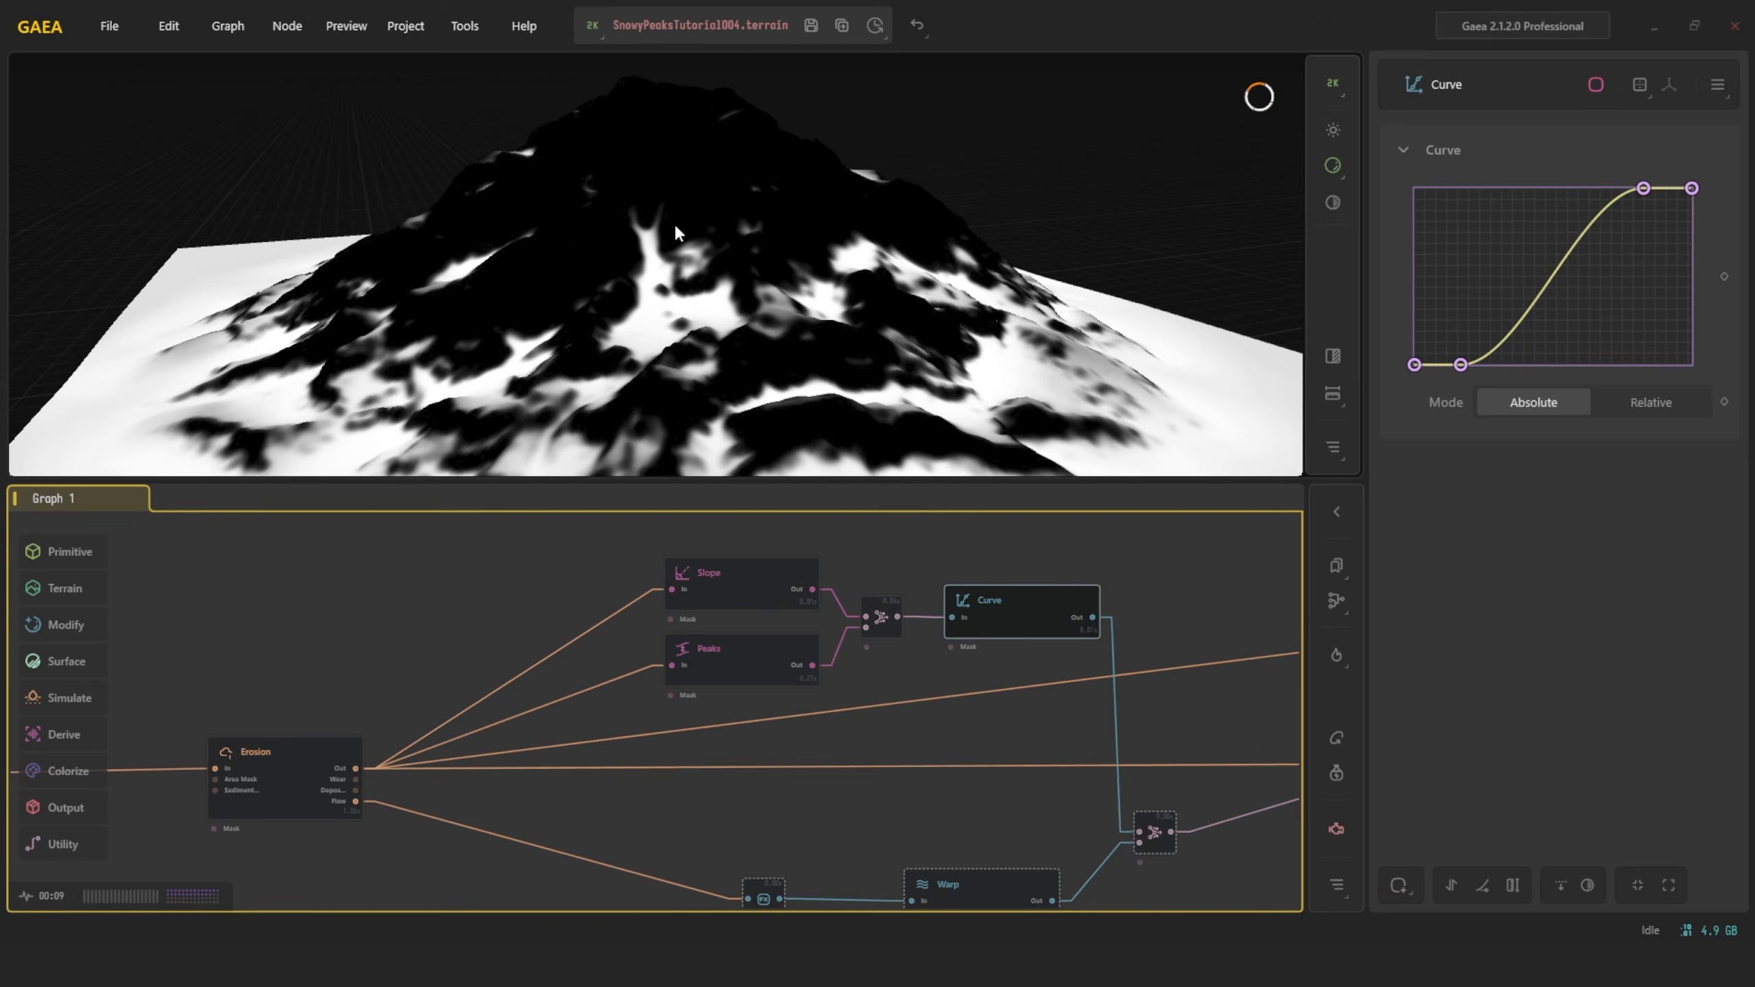
mouse_move(611, 324)
left_mouse_down()
mouse_move(633, 432)
mouse_move(617, 305)
left_mouse_up()
Preview the Erosion node's terrain and its Flow output passed through the Adjust node
middle_click_drag(752, 761, 902, 644)
left_click(447, 654)
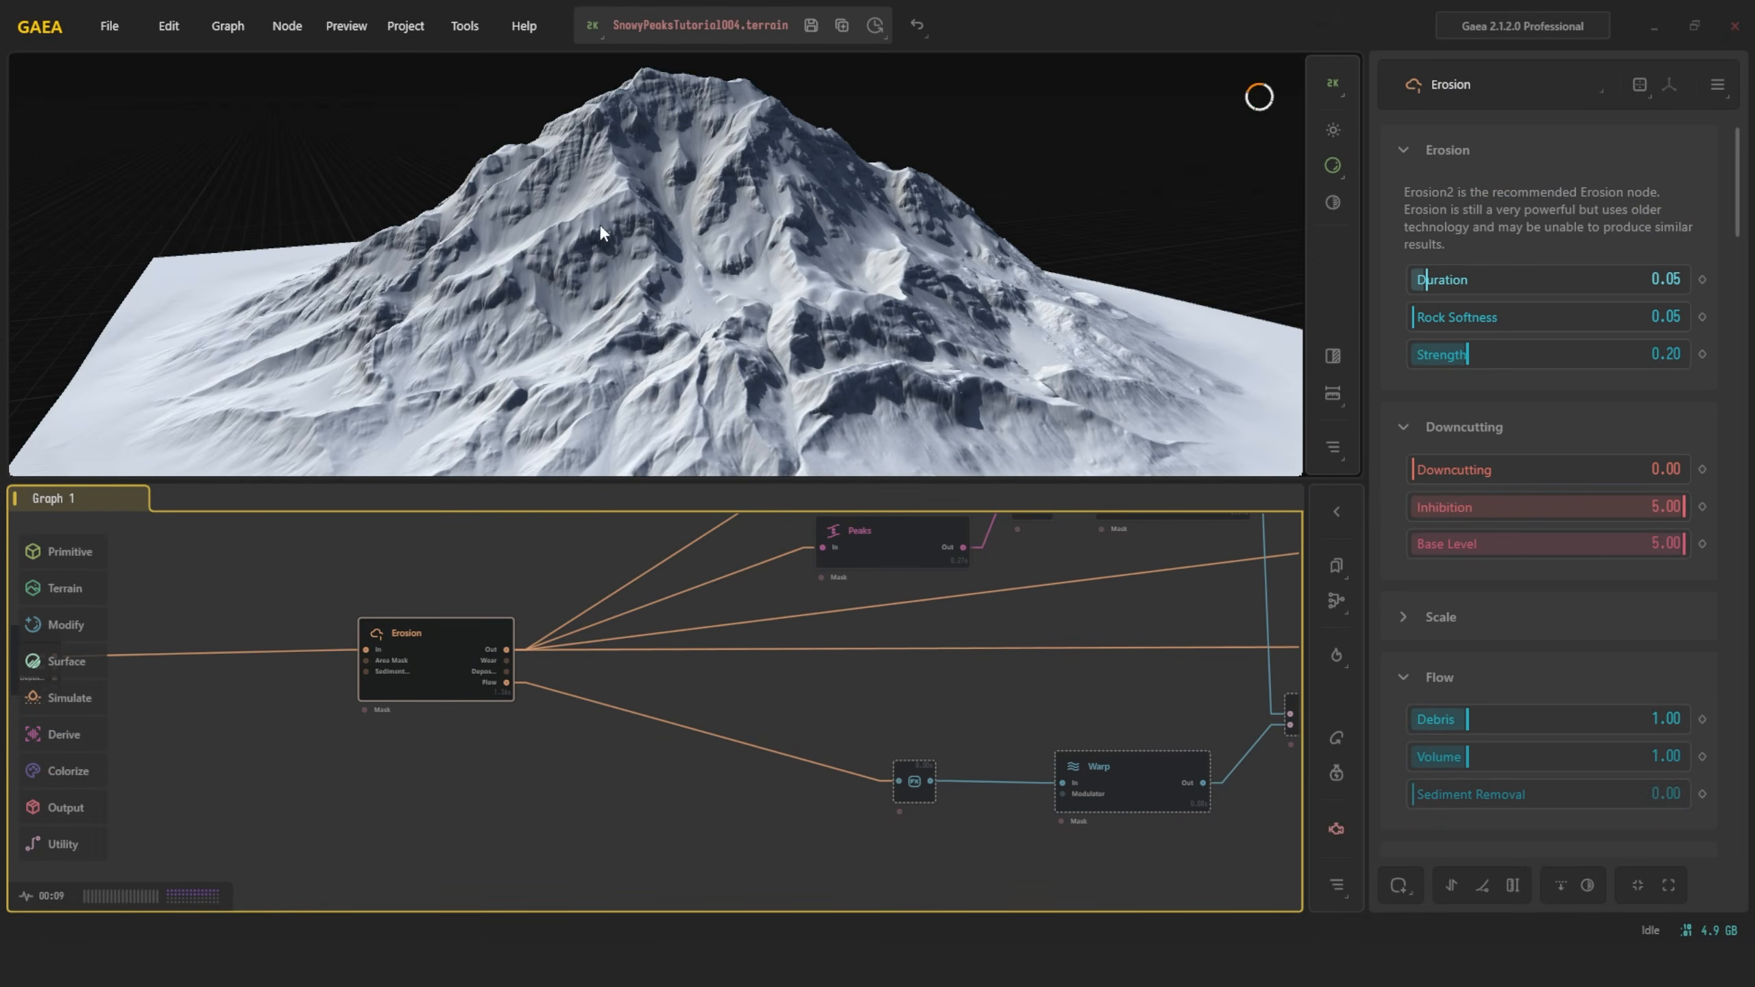
scroll(491, 686, "up", 4)
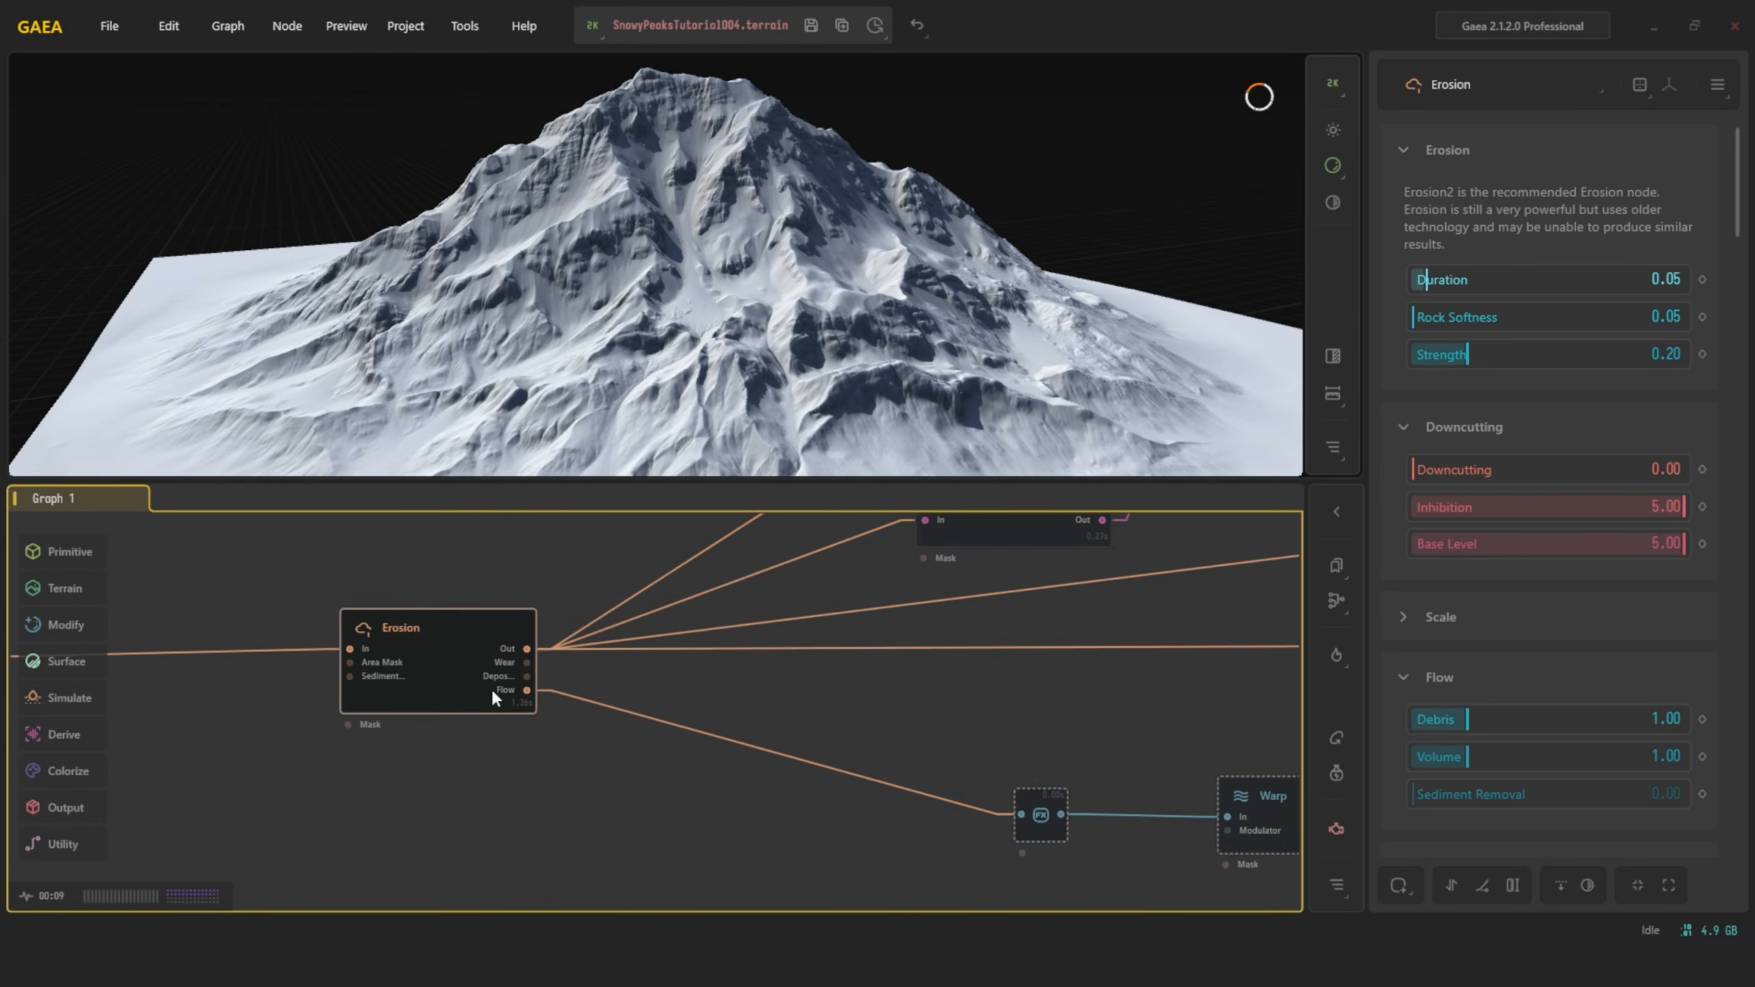
middle_click_drag(971, 785, 519, 691)
left_click(891, 790)
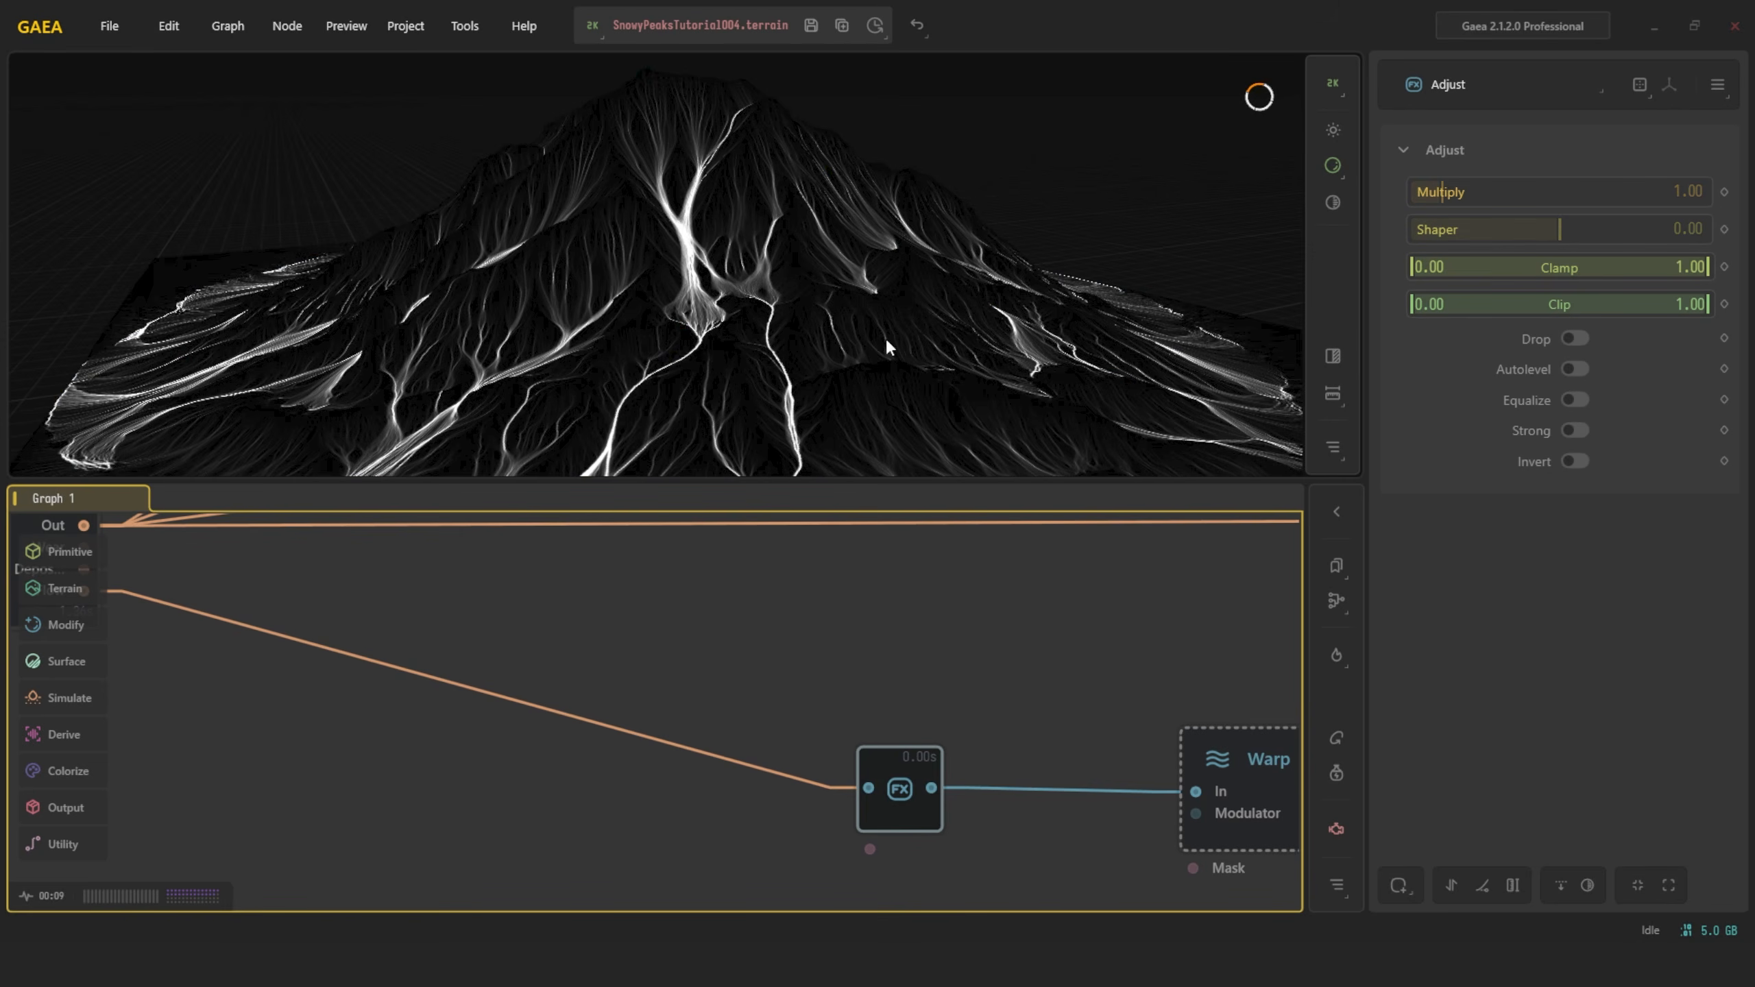
scroll(936, 730, "up", 2)
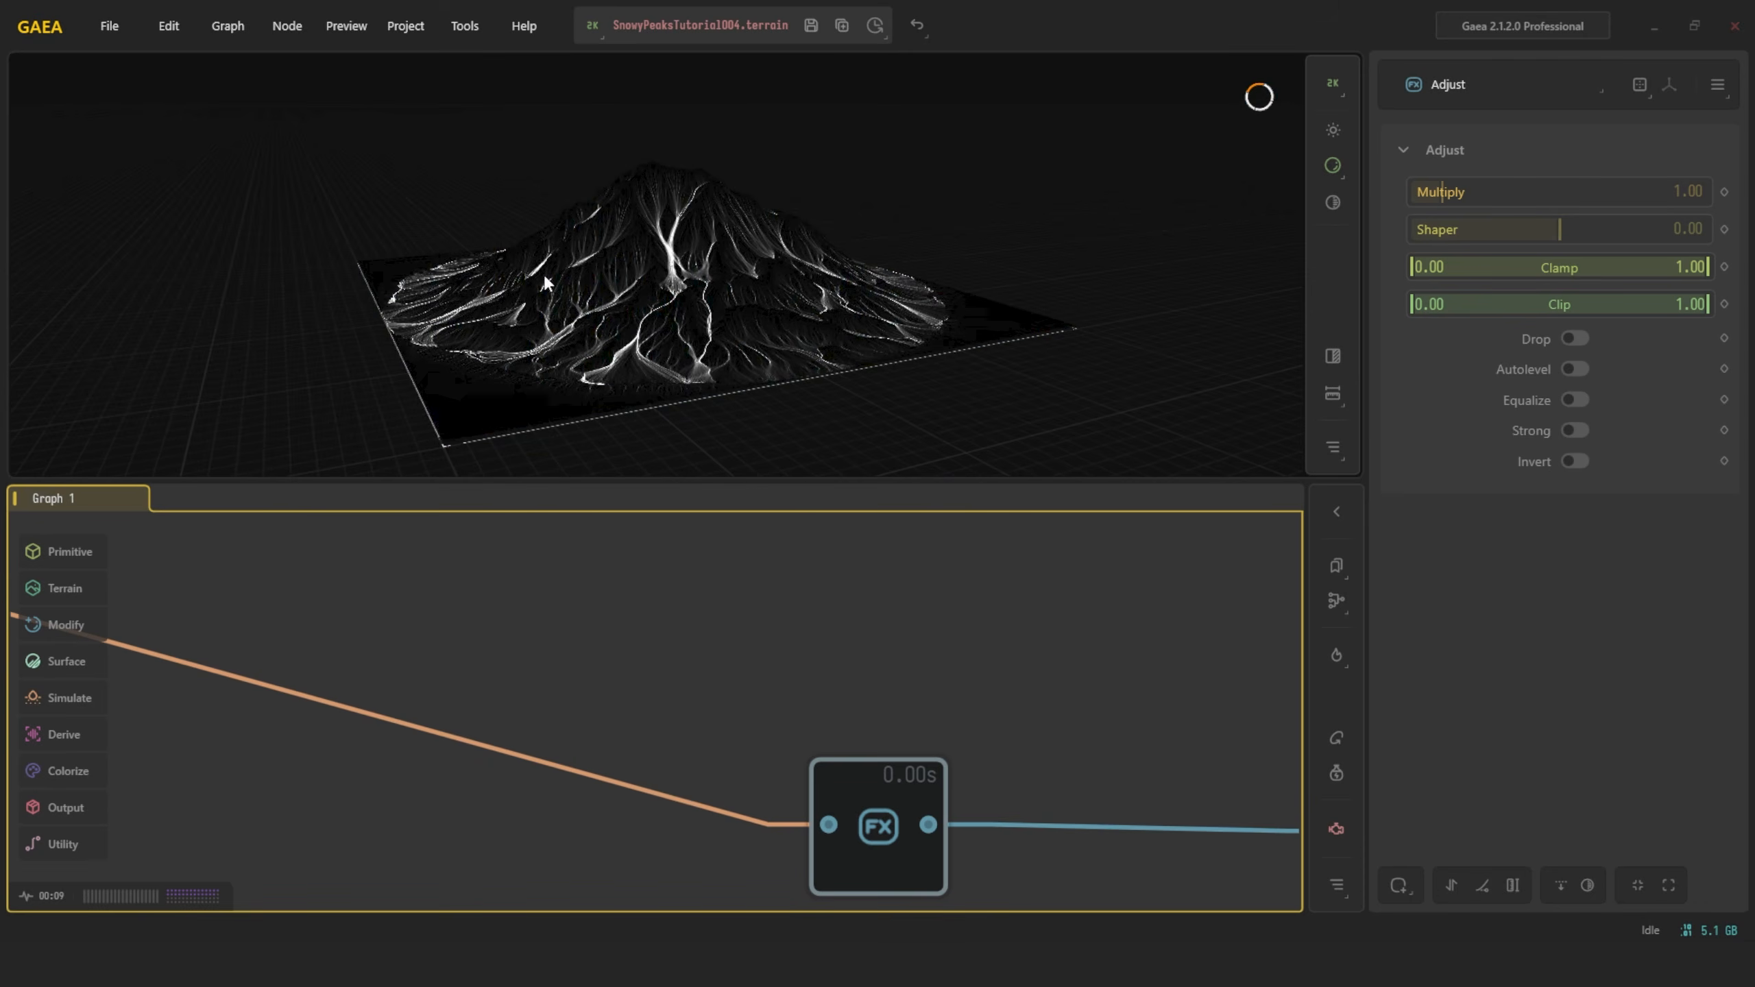
scroll(719, 266, "up", 5)
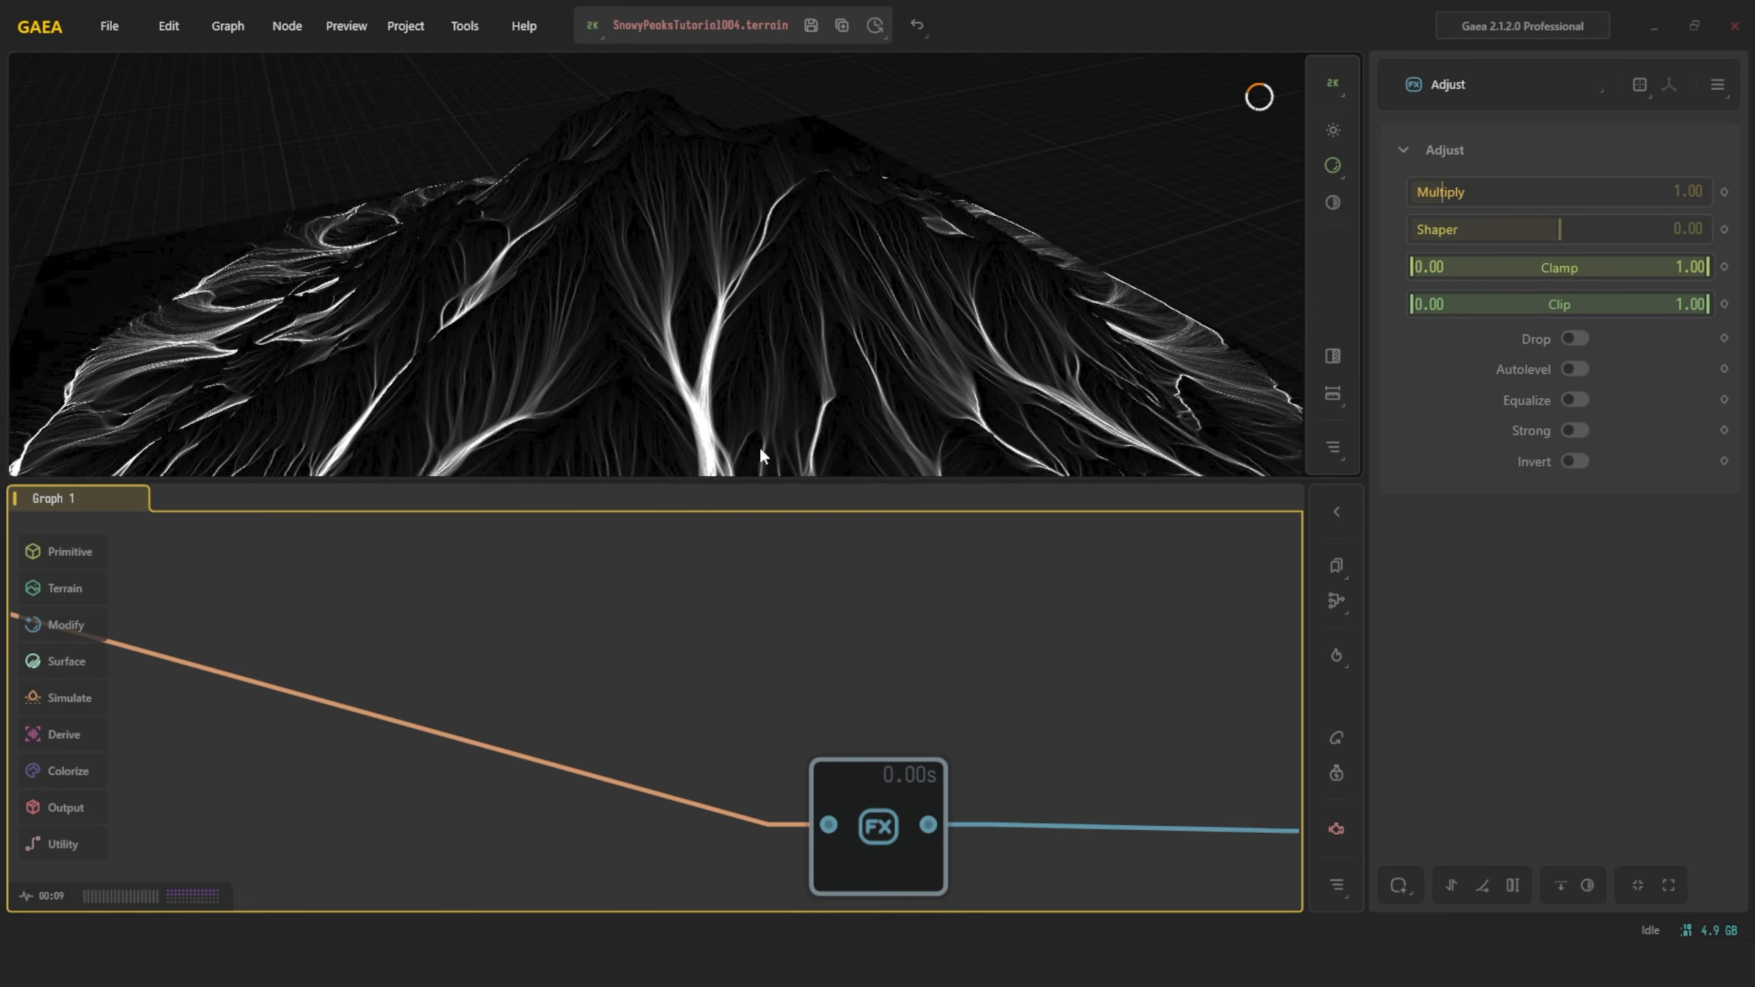
Preview the Warp node's distortion of the adjusted flow map up close
scroll(1058, 707, "down", 1)
left_click(906, 733)
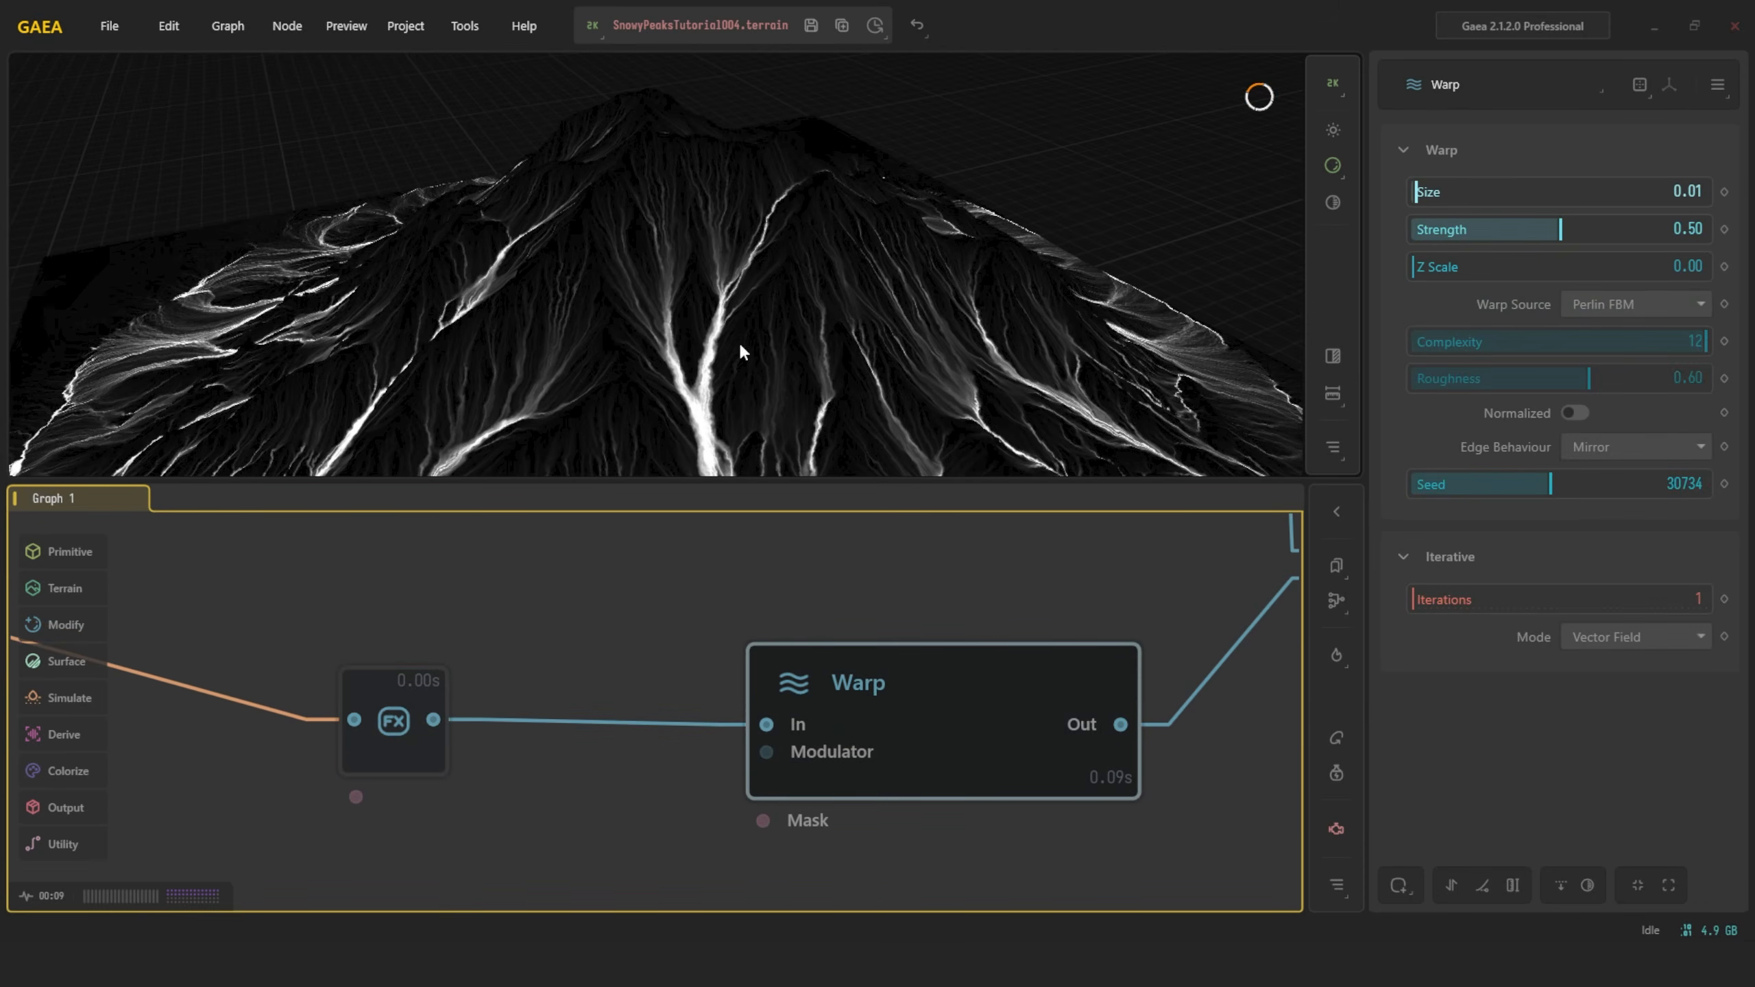
scroll(755, 244, "up", 5)
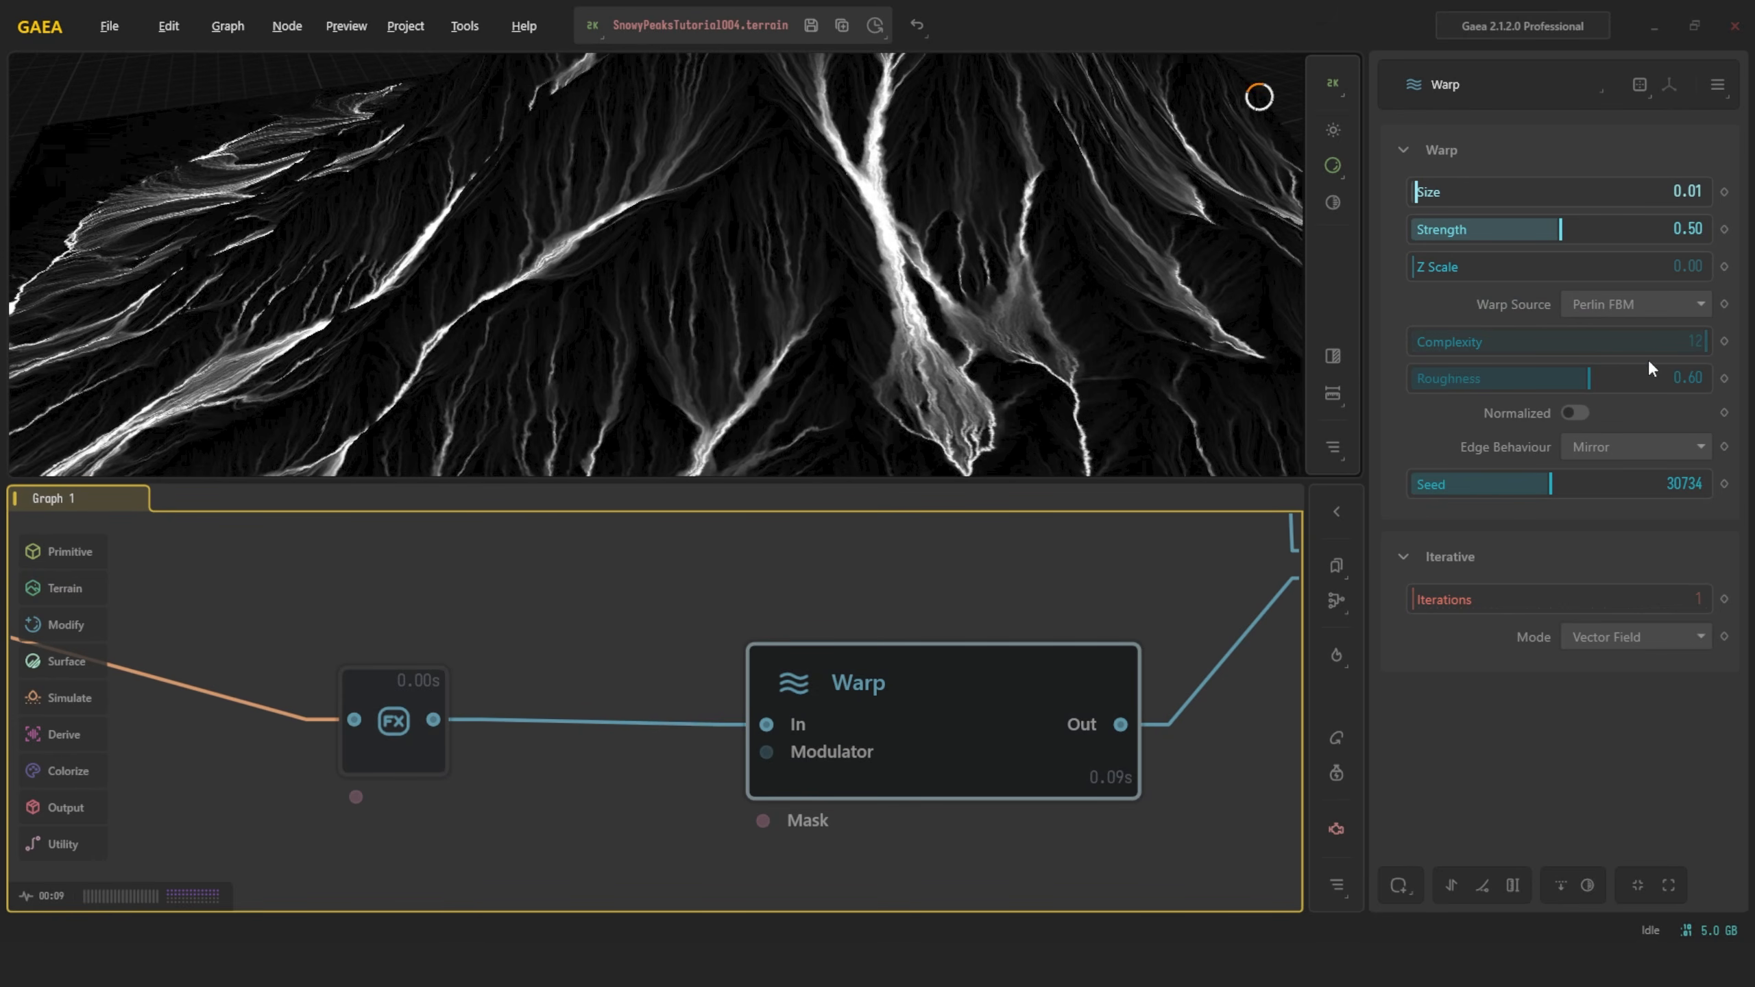
Inspect the Combine node that multiplies the Curve node's mask with the warped flow map, checking the Curve node feeding it
middle_click_drag(1038, 600, 650, 685)
scroll(650, 684, "down", 1)
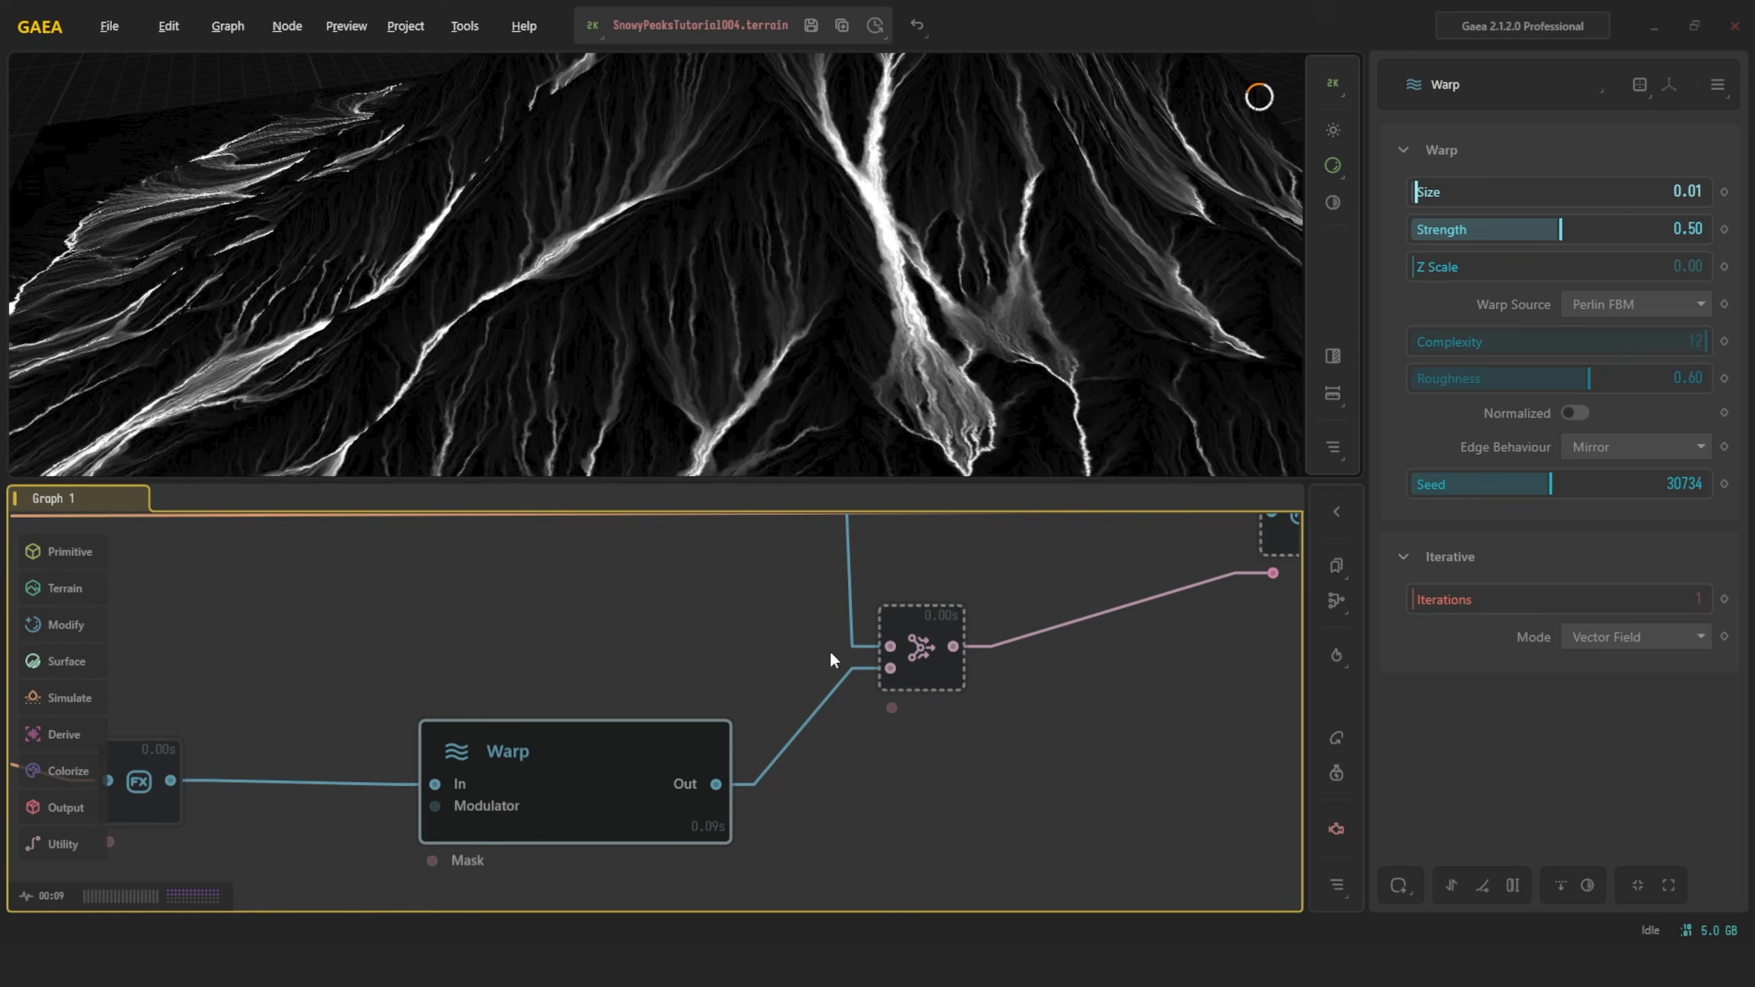
left_click(933, 654)
middle_click_drag(885, 586, 870, 744)
scroll(870, 745, "down", 3)
middle_click_drag(880, 577, 899, 706)
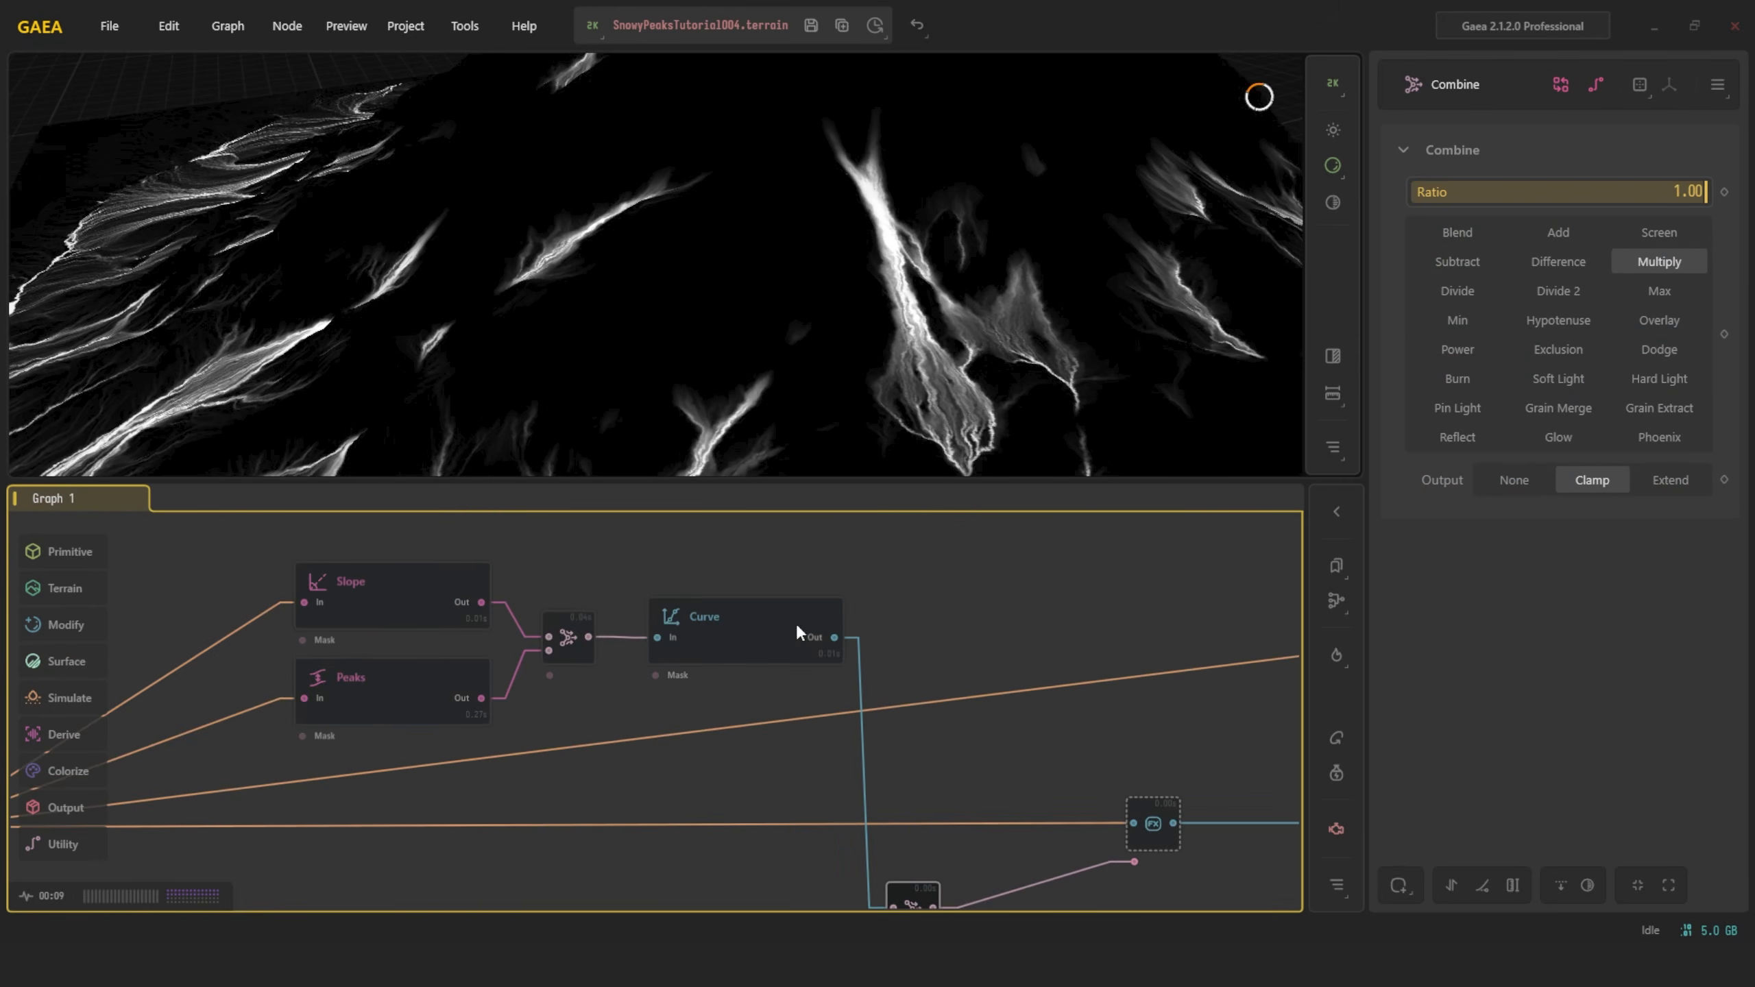
left_click(773, 612)
middle_click_drag(902, 871, 898, 827)
left_click(898, 825)
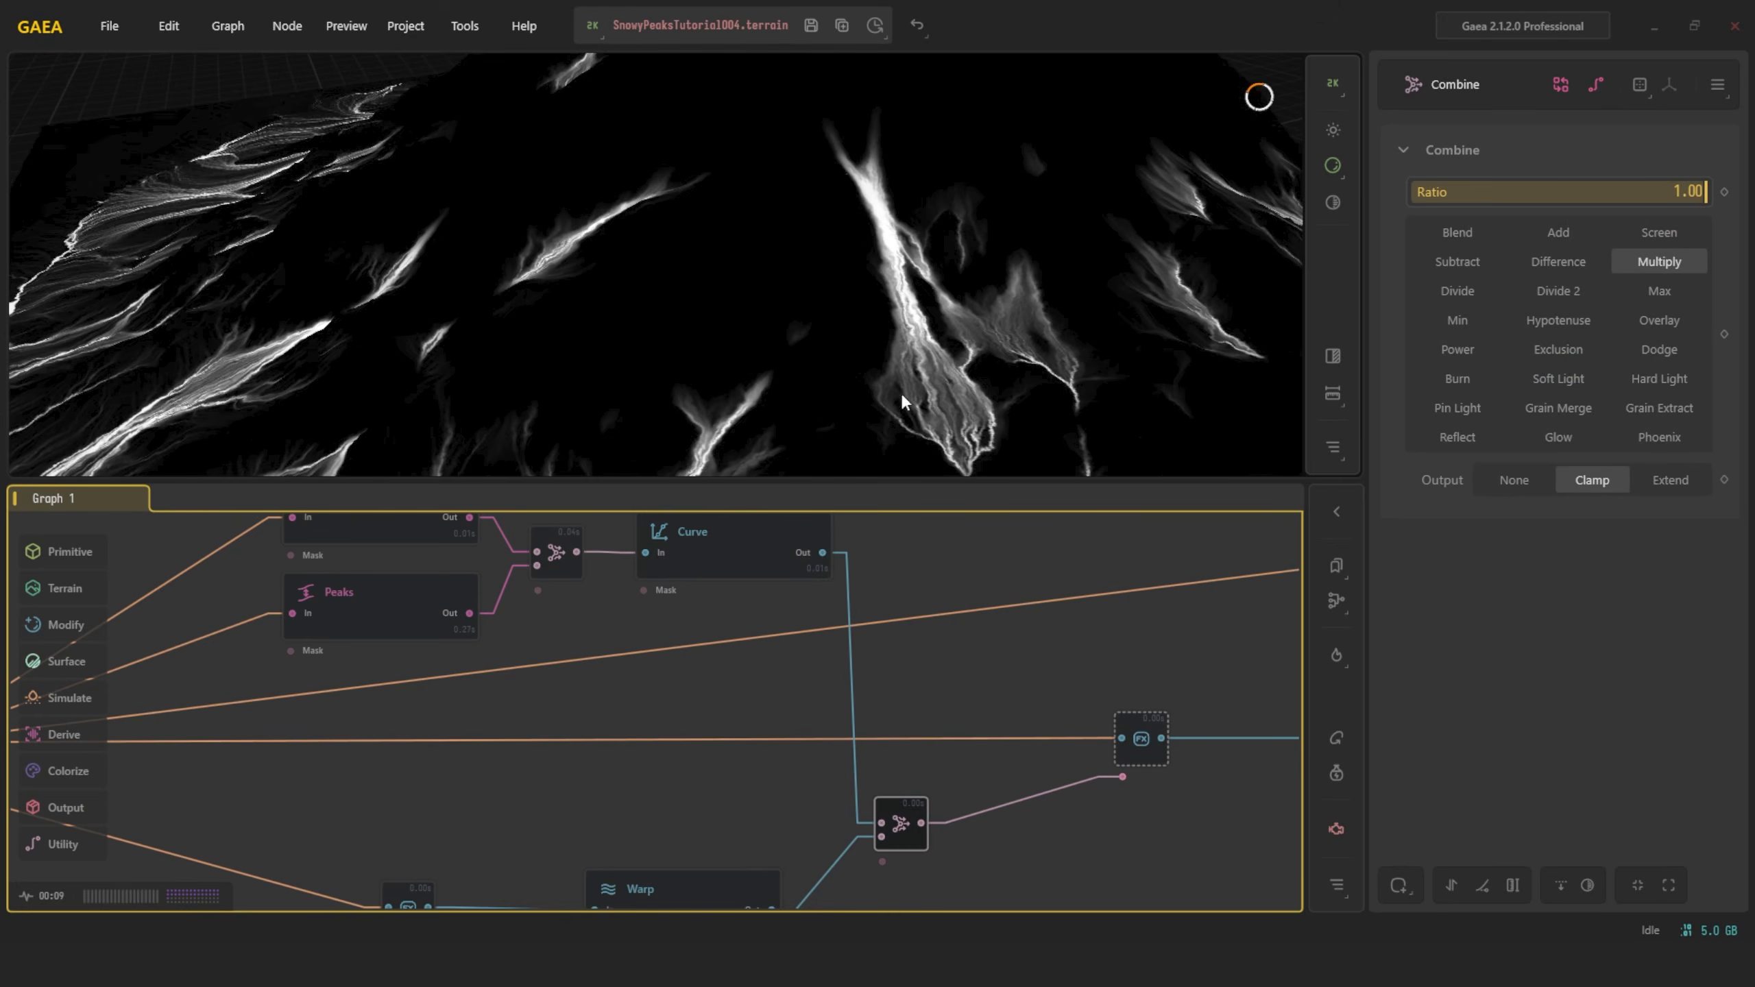
Examine the multiplied flow mask on the terrain and preview the Adjust node that uses it as its mask
left_click_drag(558, 292, 710, 425)
middle_click_drag(1125, 694, 850, 739)
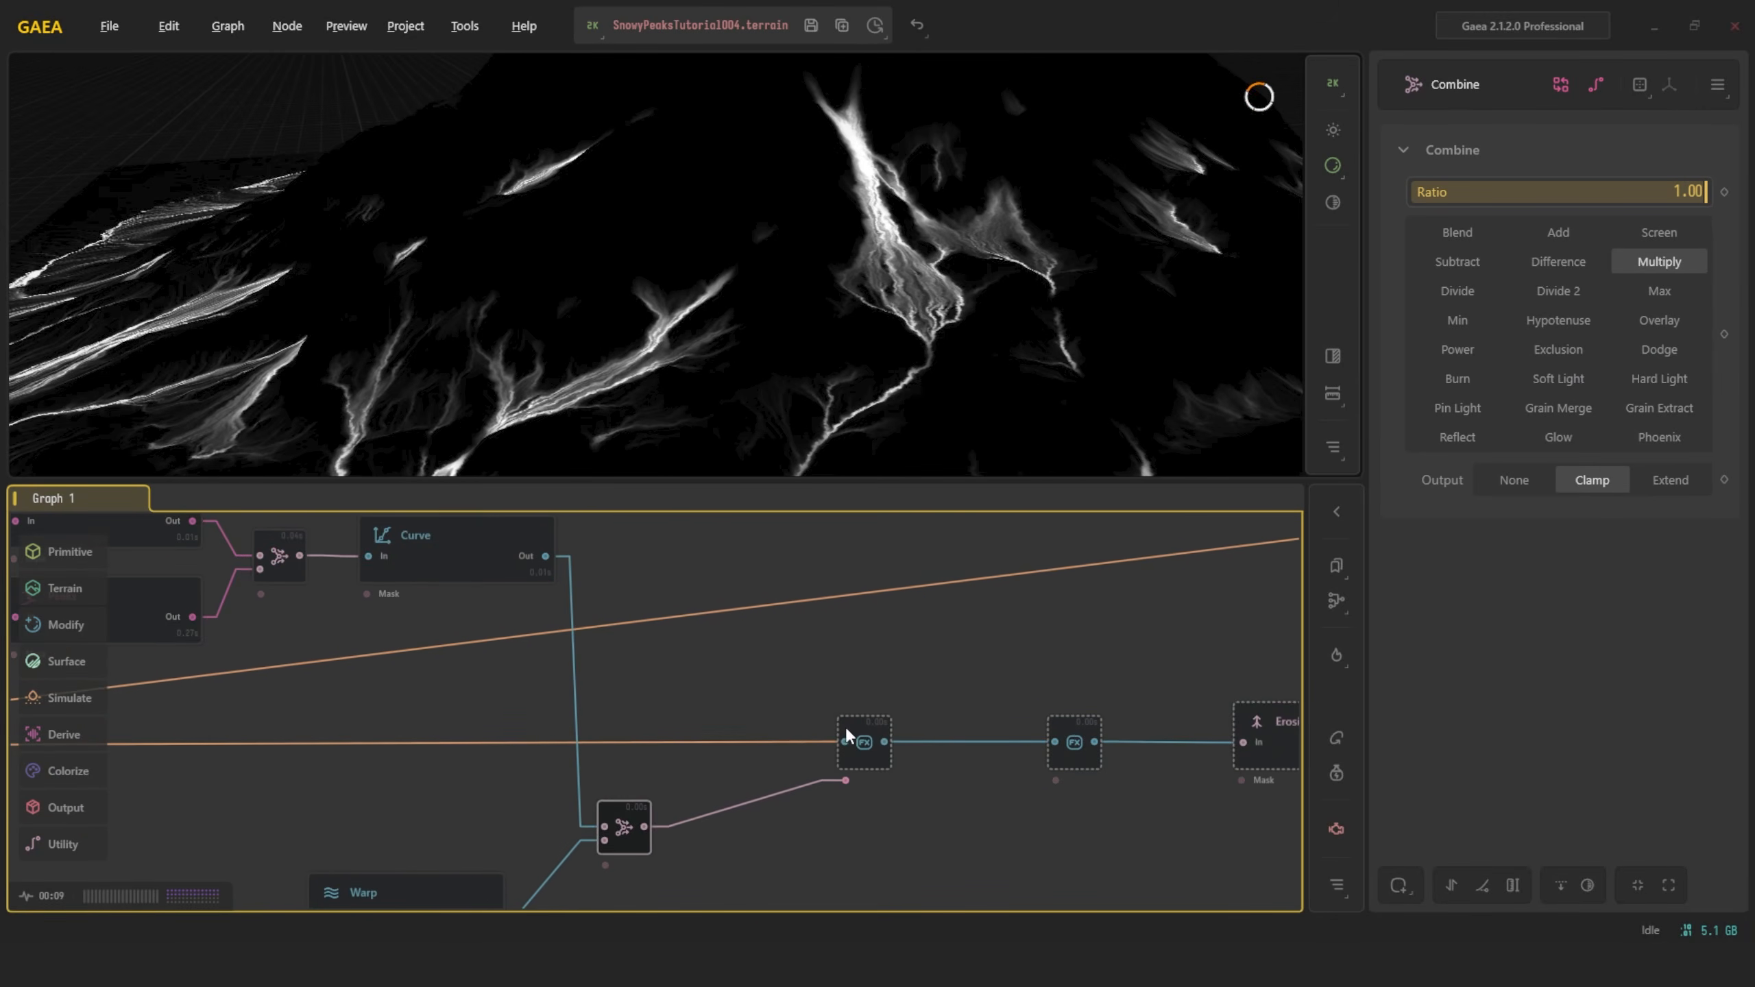
left_click(863, 742)
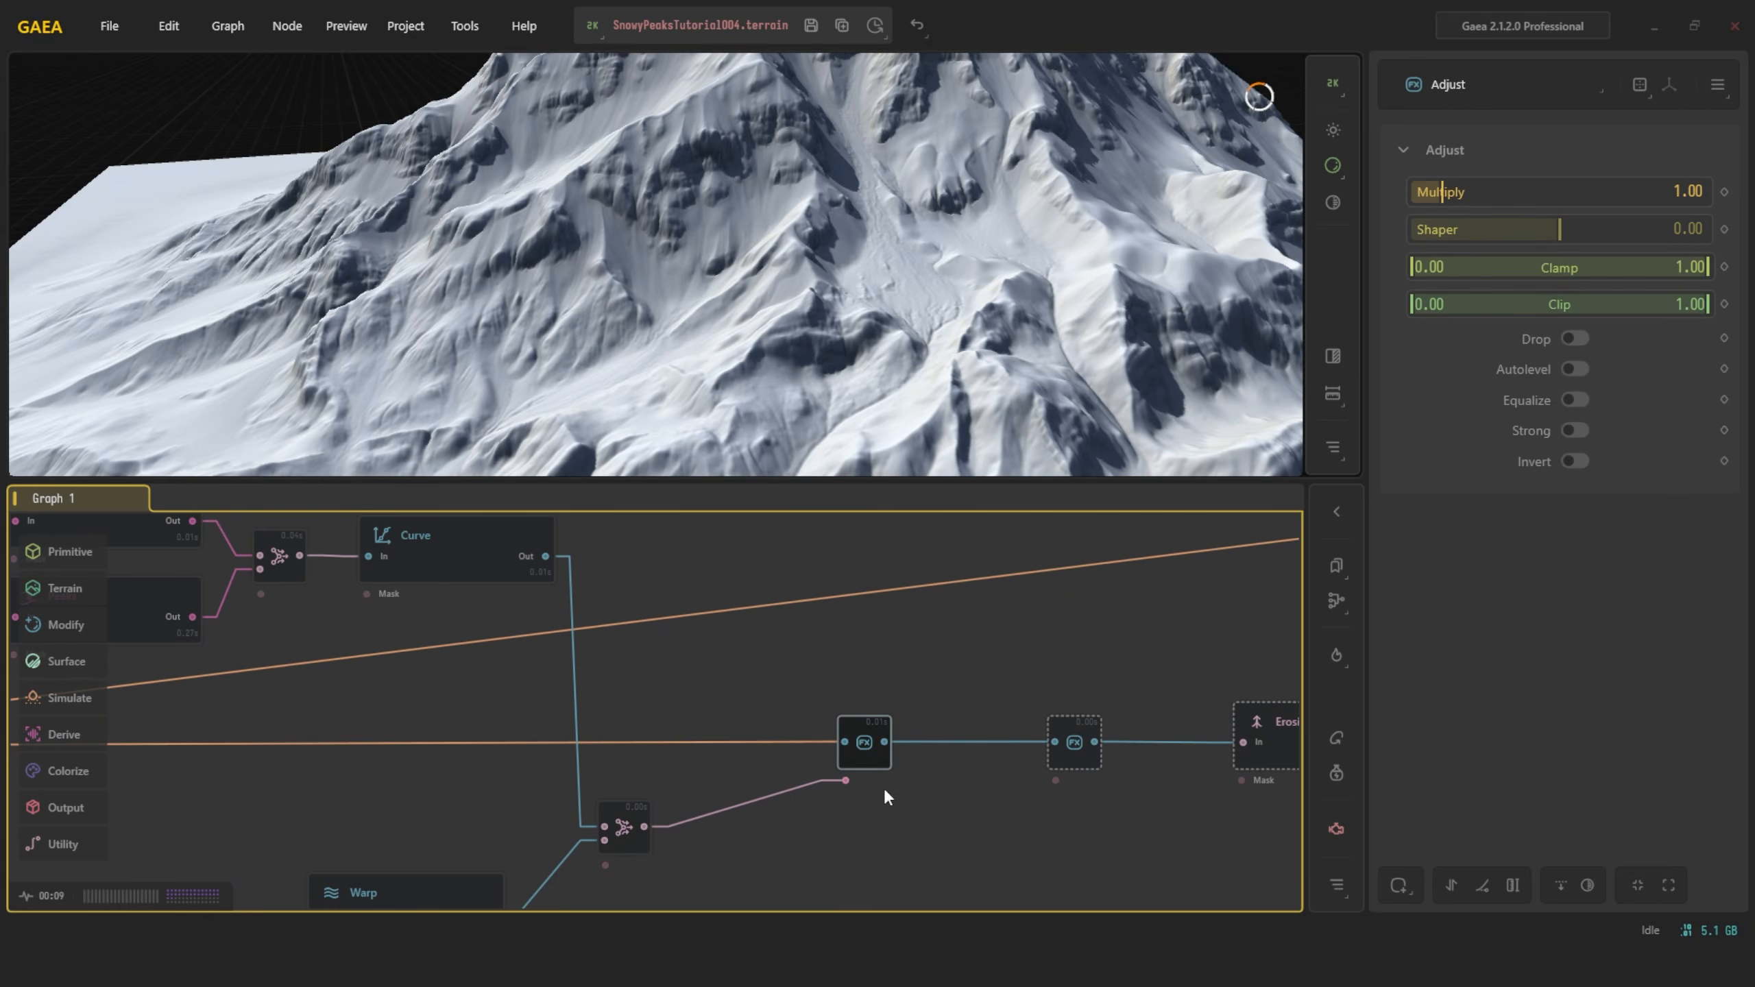
scroll(884, 787, "up", 3)
middle_click_drag(724, 826, 908, 694)
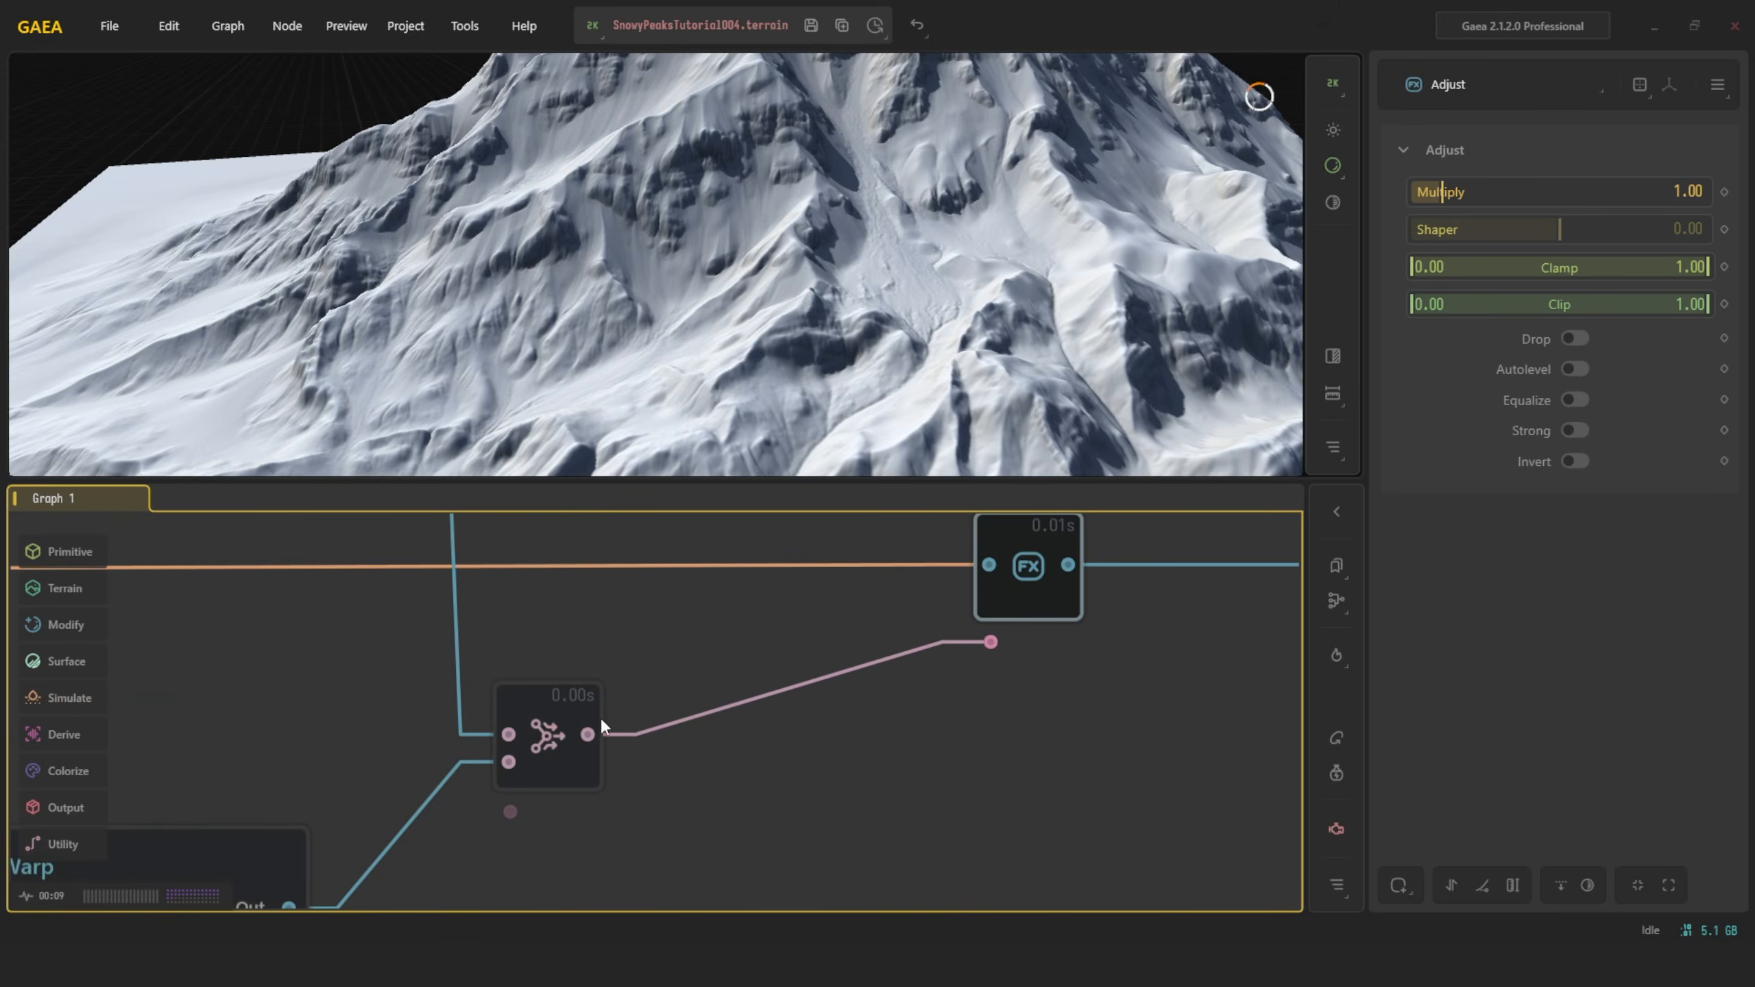
left_click(581, 716)
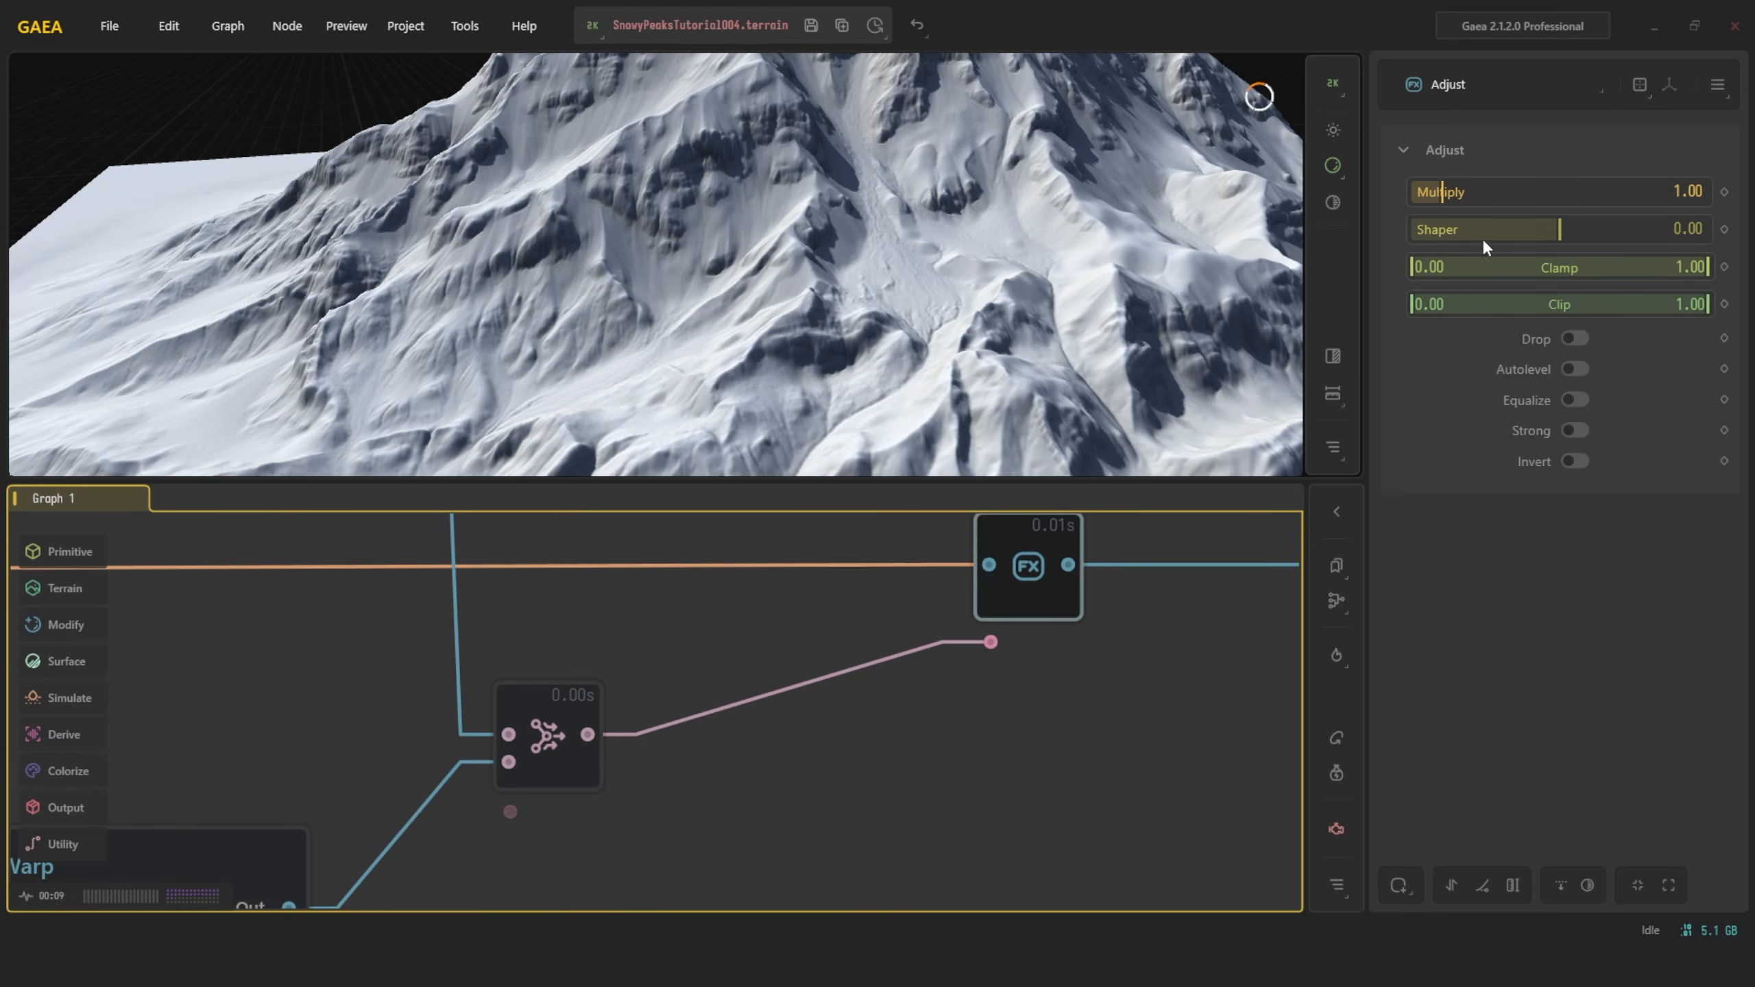
Set the Multiply value of the masked Adjust node to 0.99, viewing the snow gully up close
double_click(1658, 191)
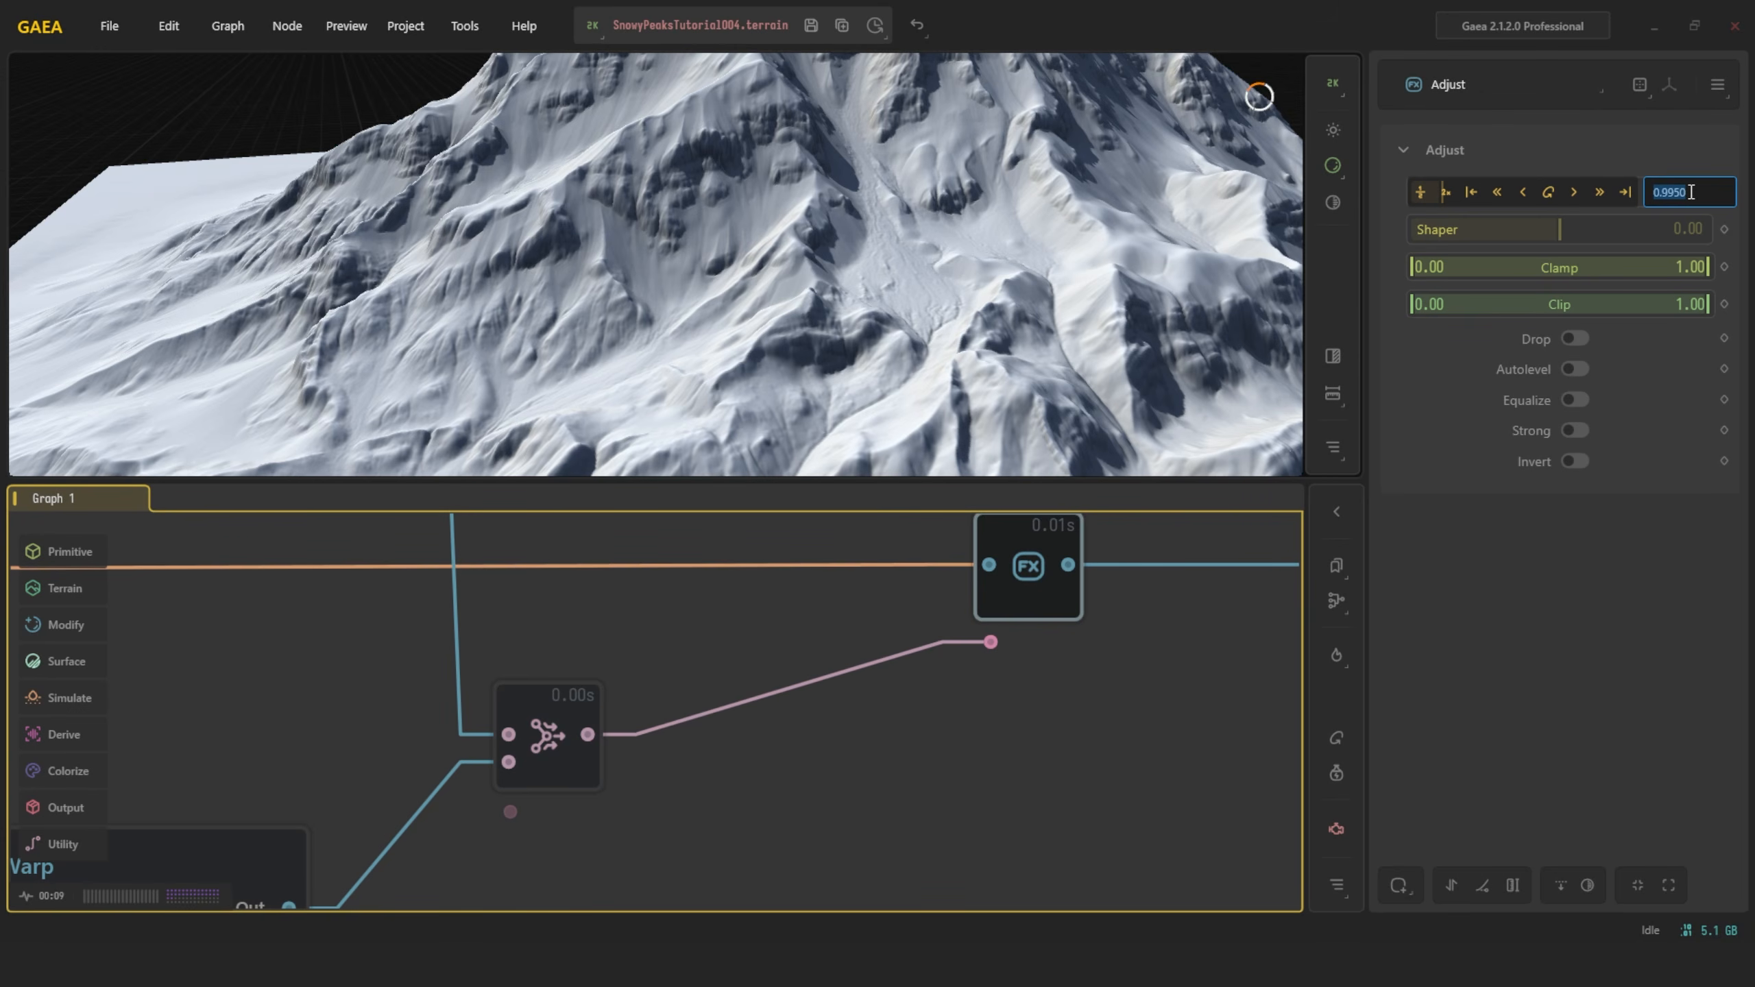
left_click(982, 747)
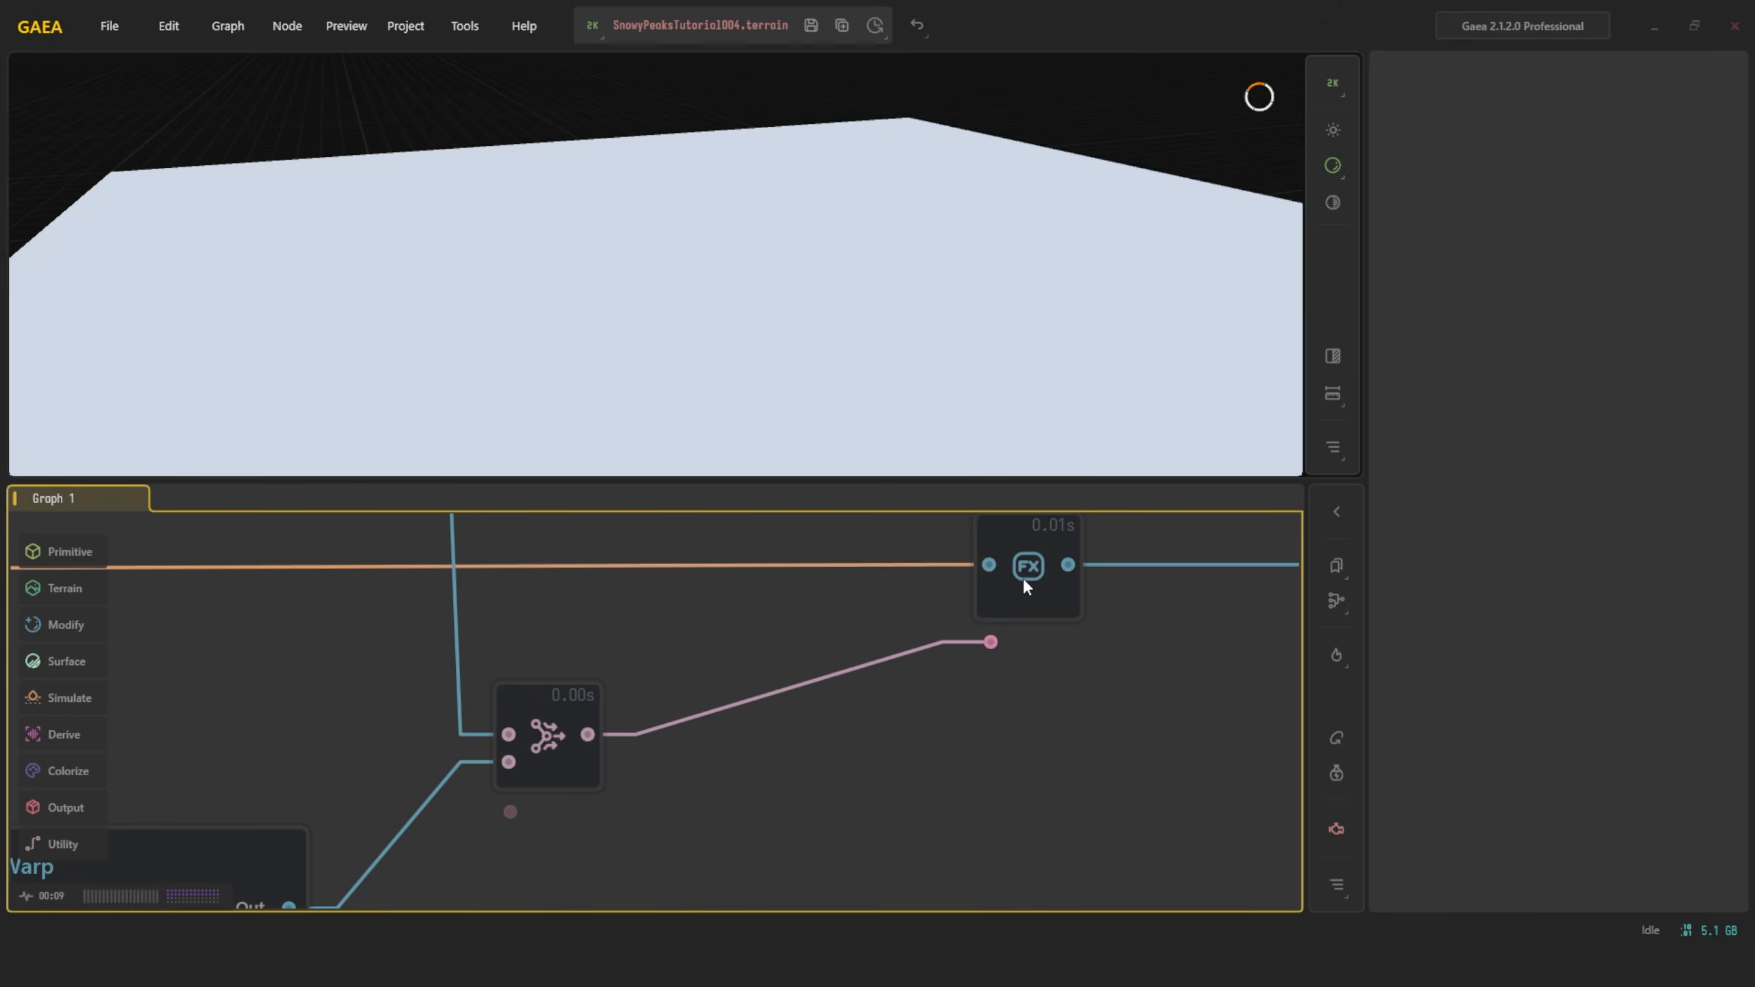
left_click(1023, 577)
left_click_drag(866, 195, 832, 267, "alt")
scroll(658, 255, "up", 5)
left_click(1676, 195)
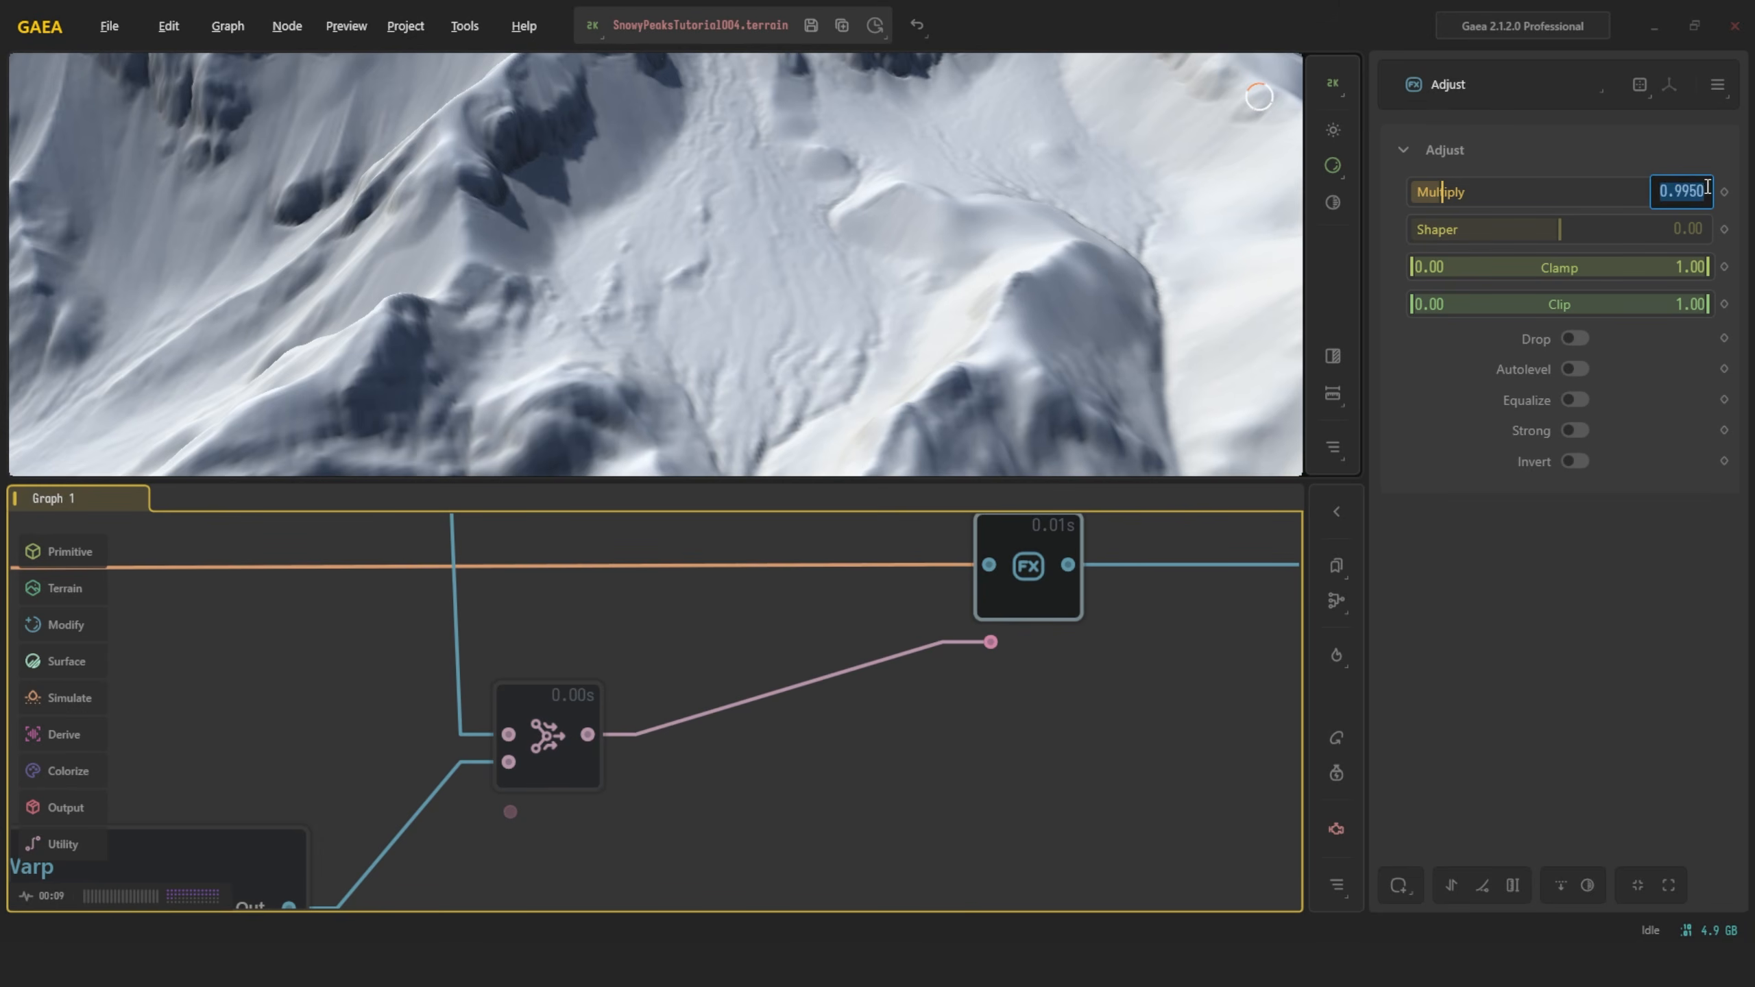
left_click(1701, 192)
key("Return")
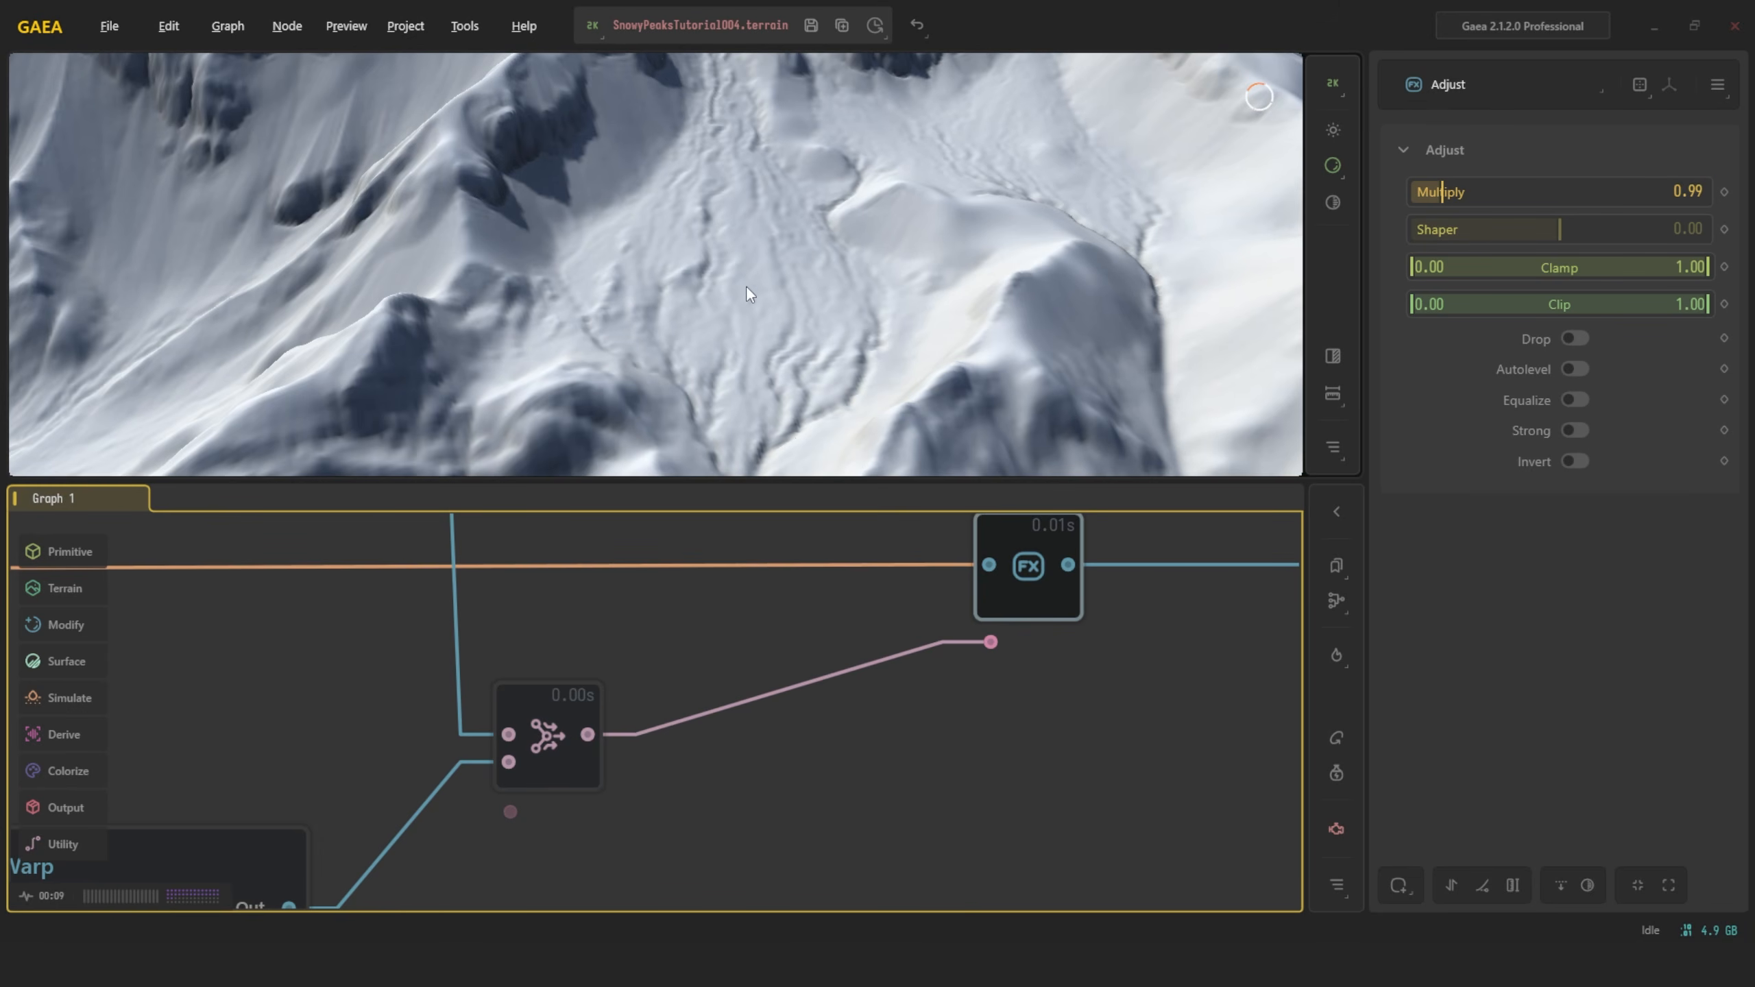
Inspect the masked snow detail across the mountain and preview the second Adjust node's terrain from several angles
scroll(748, 285, "down", 5)
left_click_drag(748, 285, 869, 166)
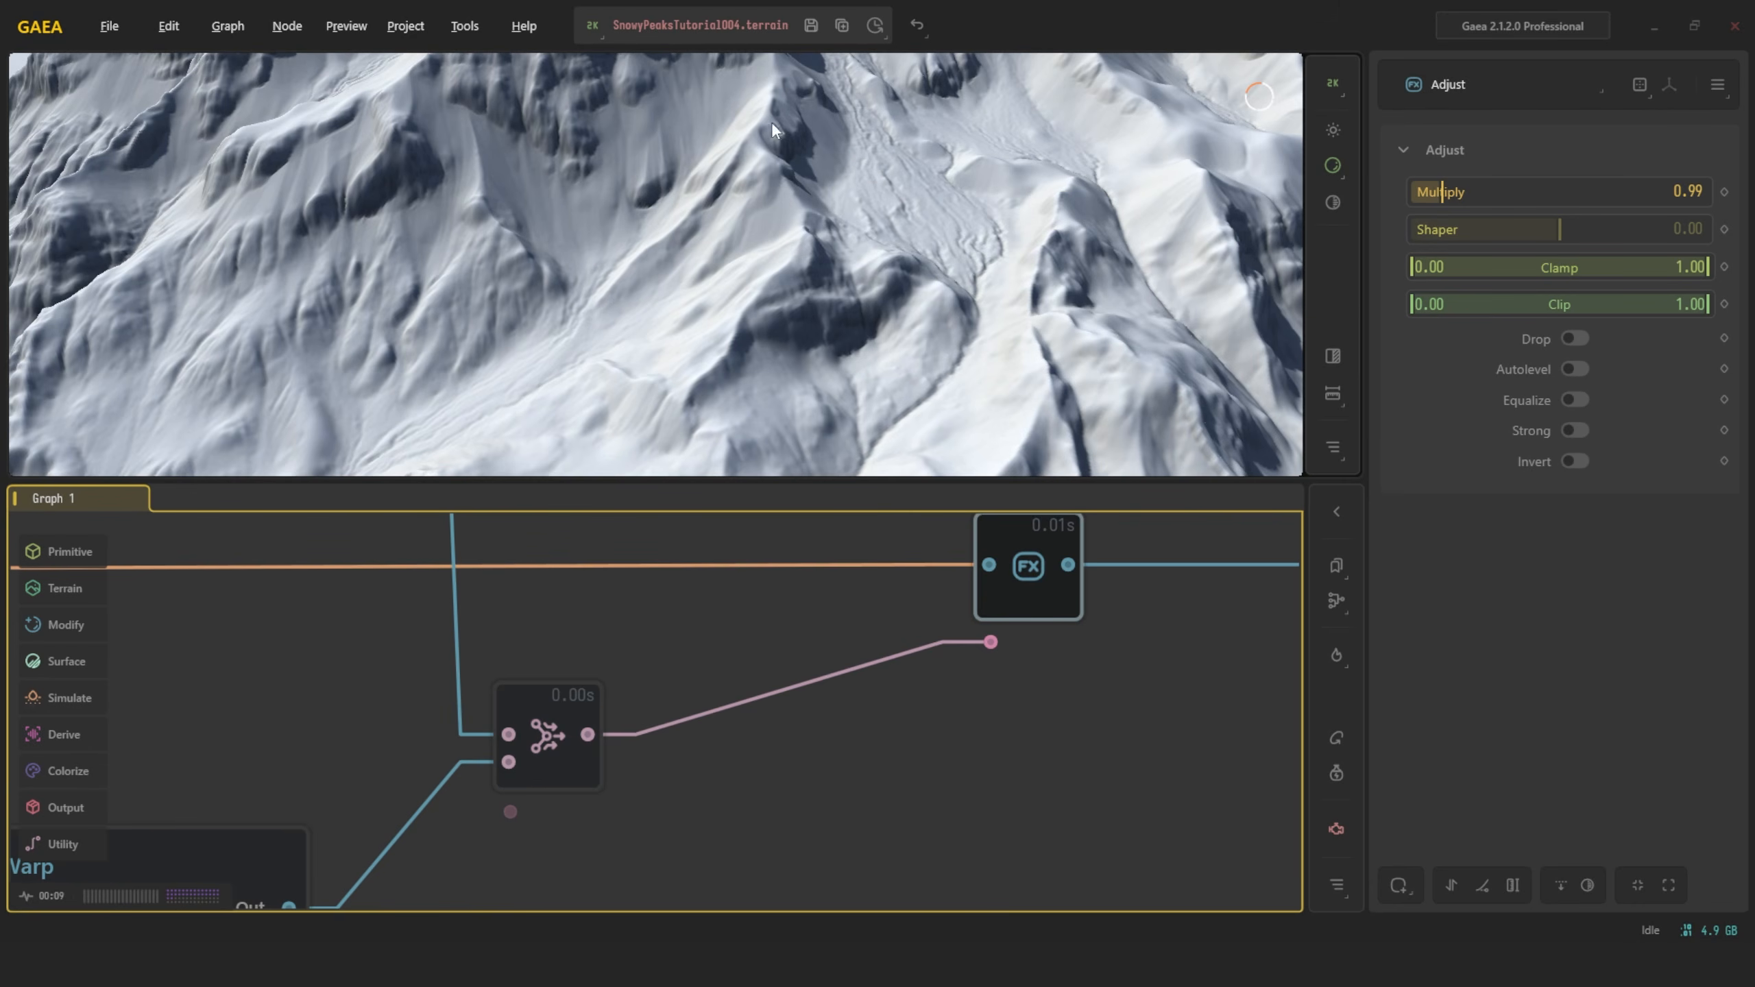
left_click_drag(771, 121, 945, 220)
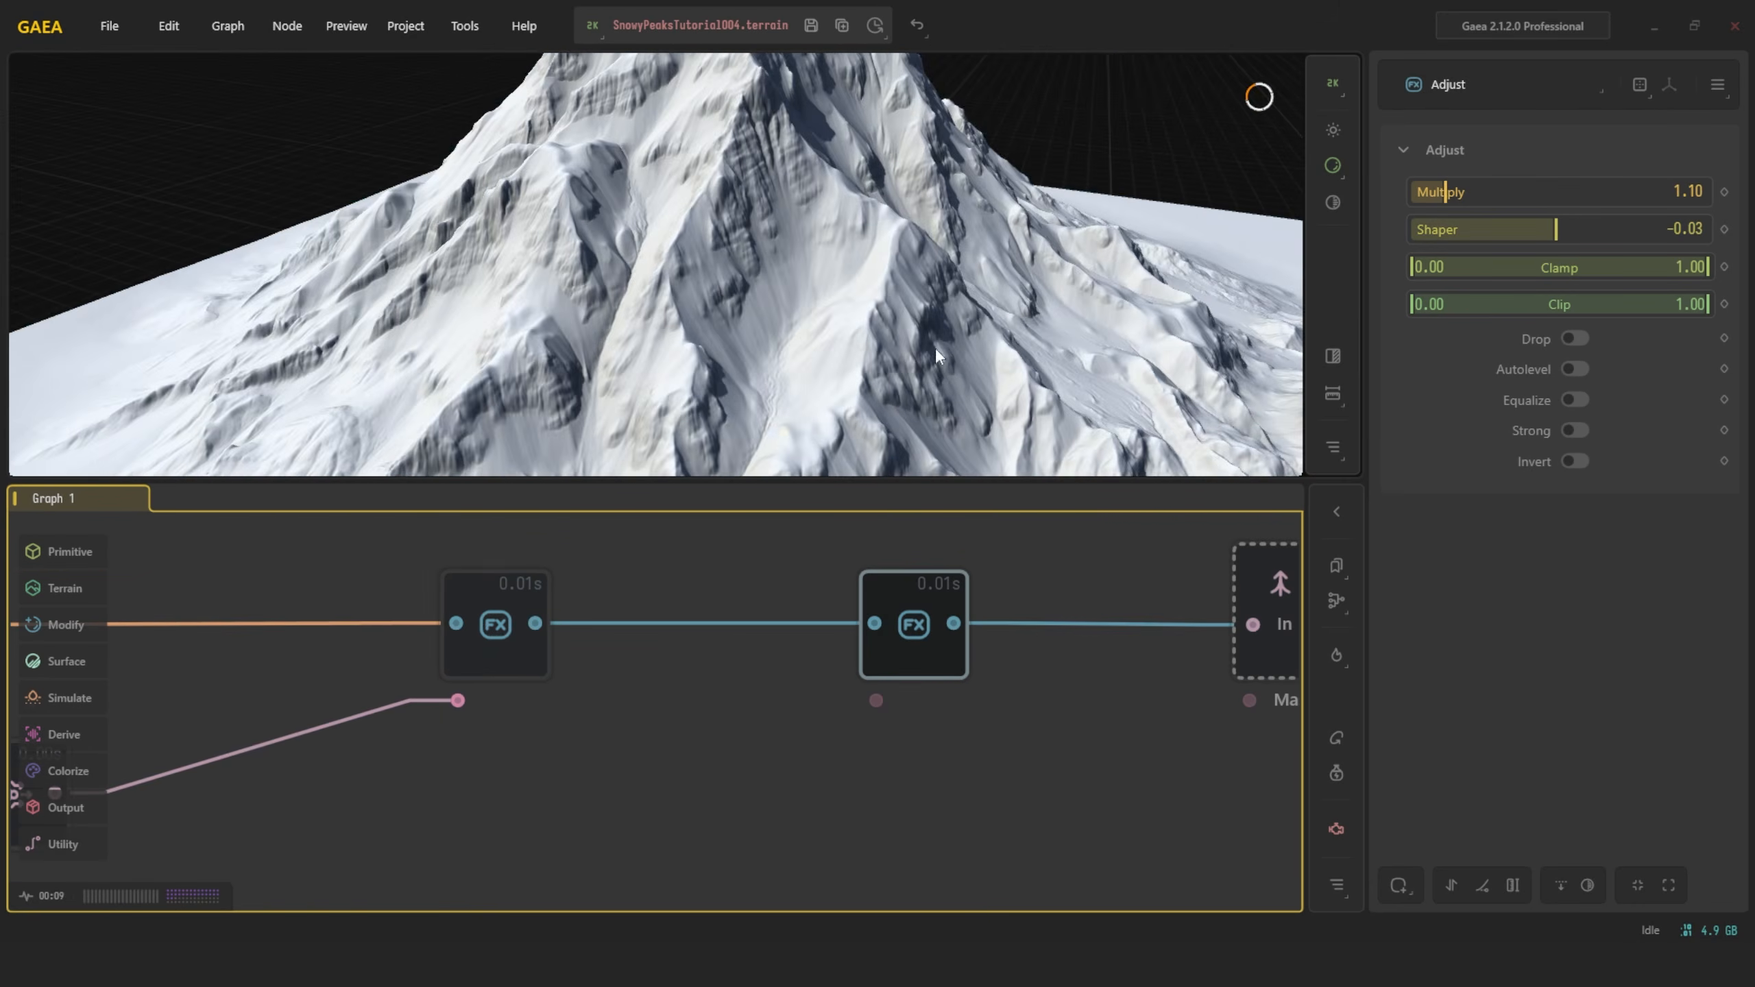
scroll(937, 351, "down", 2)
mouse_move(936, 349)
left_mouse_down()
mouse_move(887, 313)
mouse_move(935, 363)
left_mouse_up()
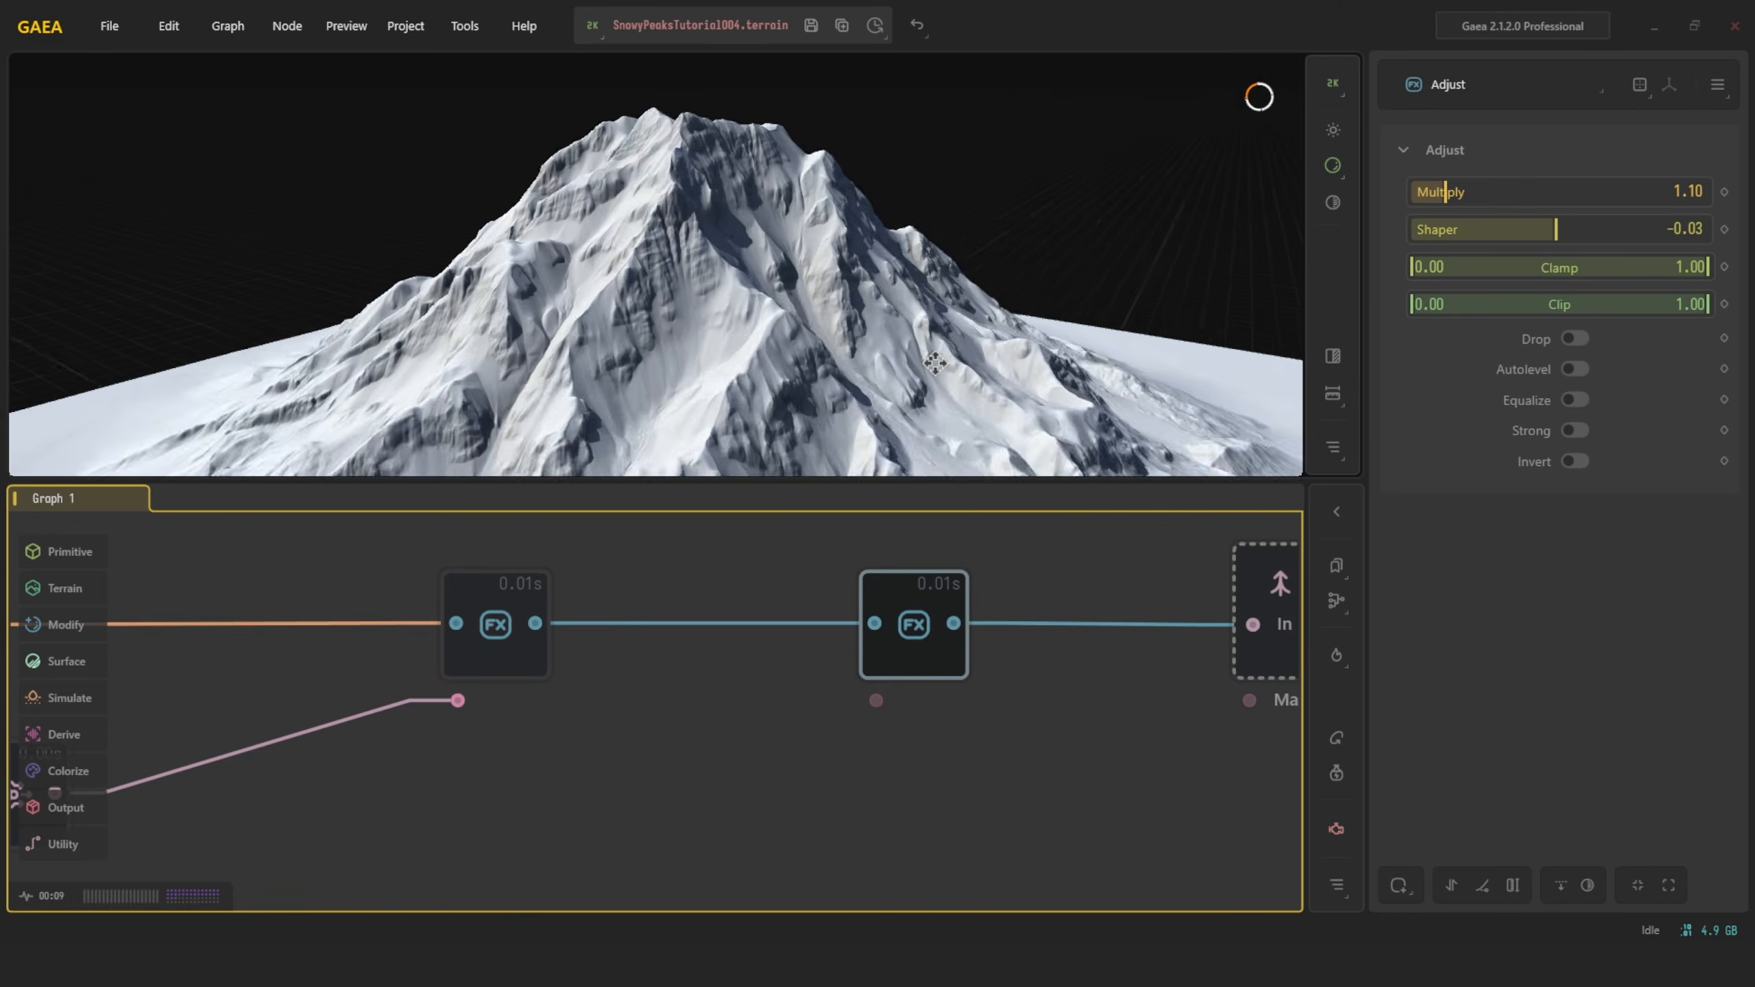
scroll(935, 363, "up", 2)
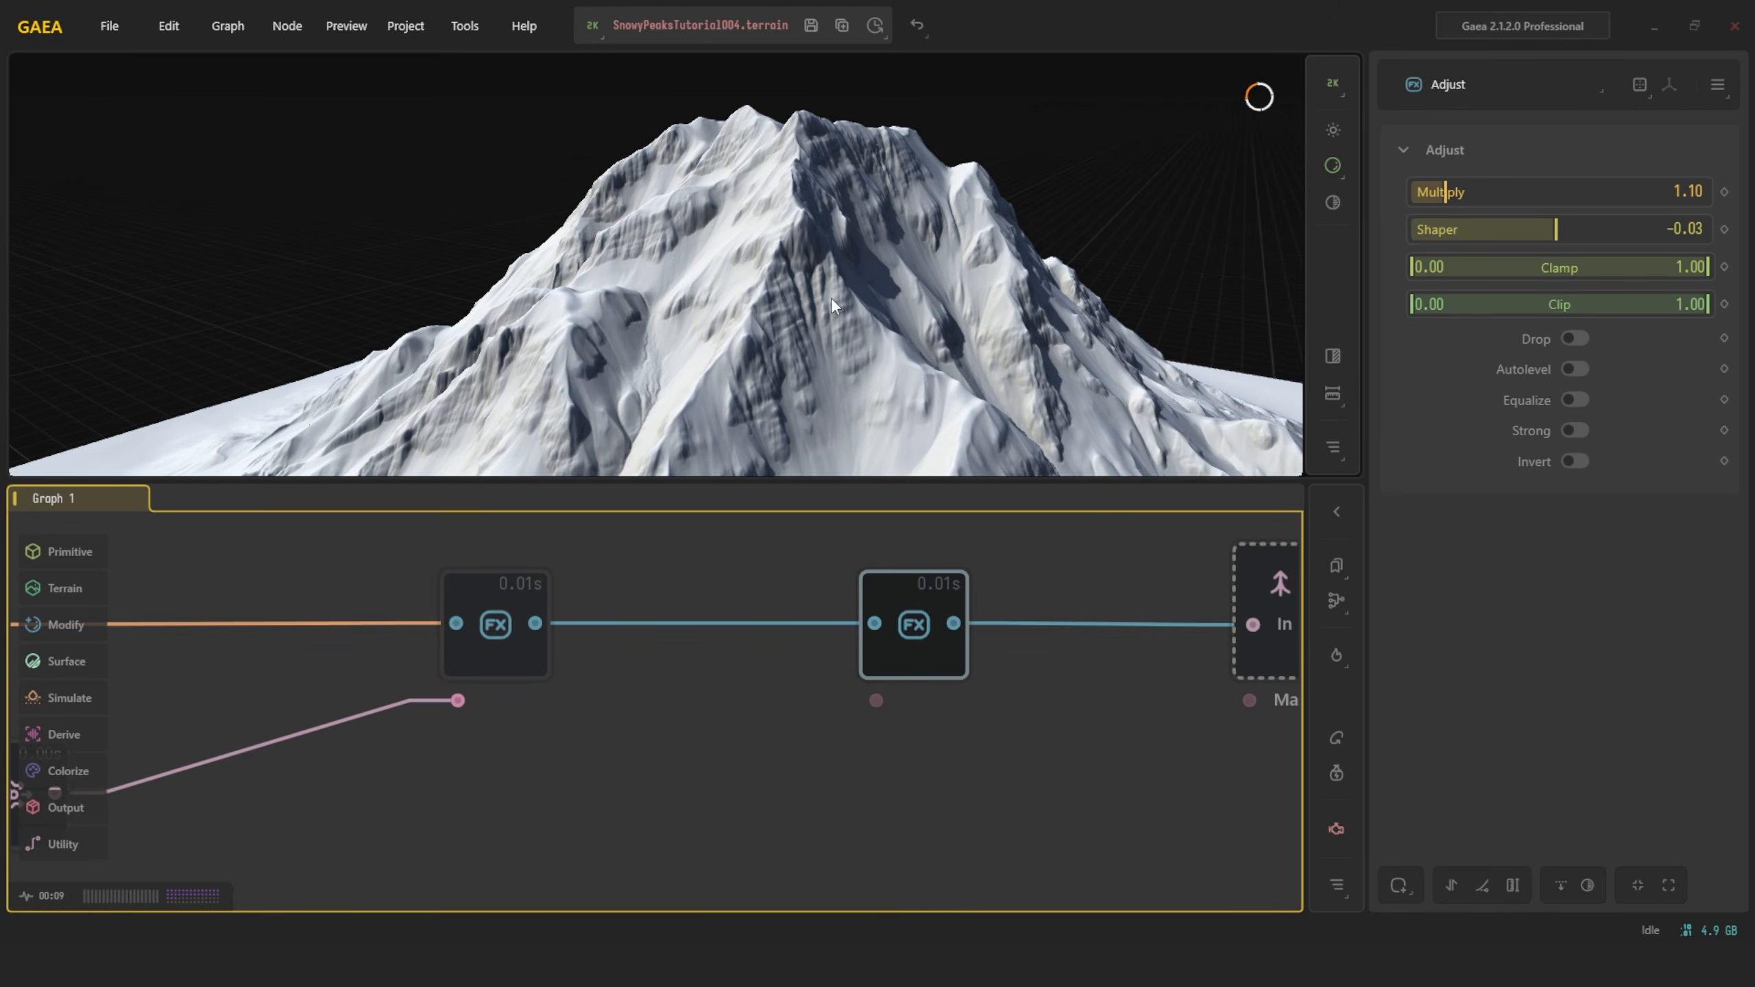
scroll(795, 643, "down", 5)
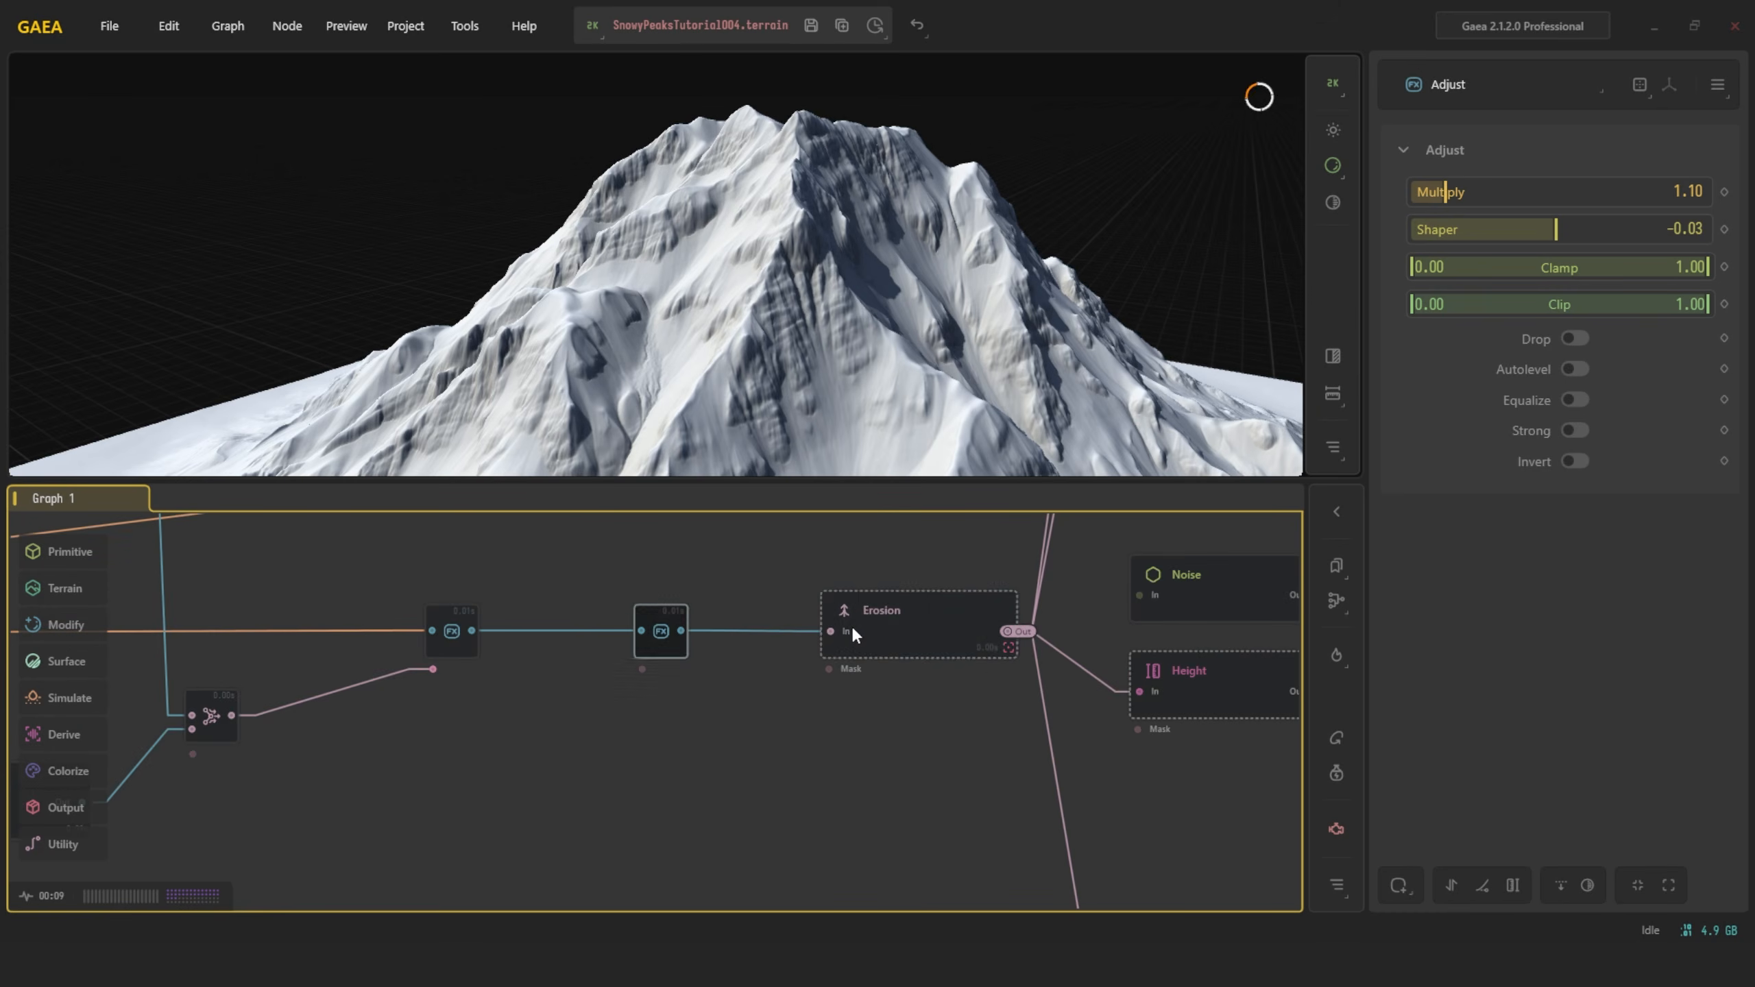
Preview the Erosion routing node after the second Adjust node and survey the branches it feeds
left_click(913, 631)
scroll(906, 636, "up", 3)
scroll(788, 633, "down", 2)
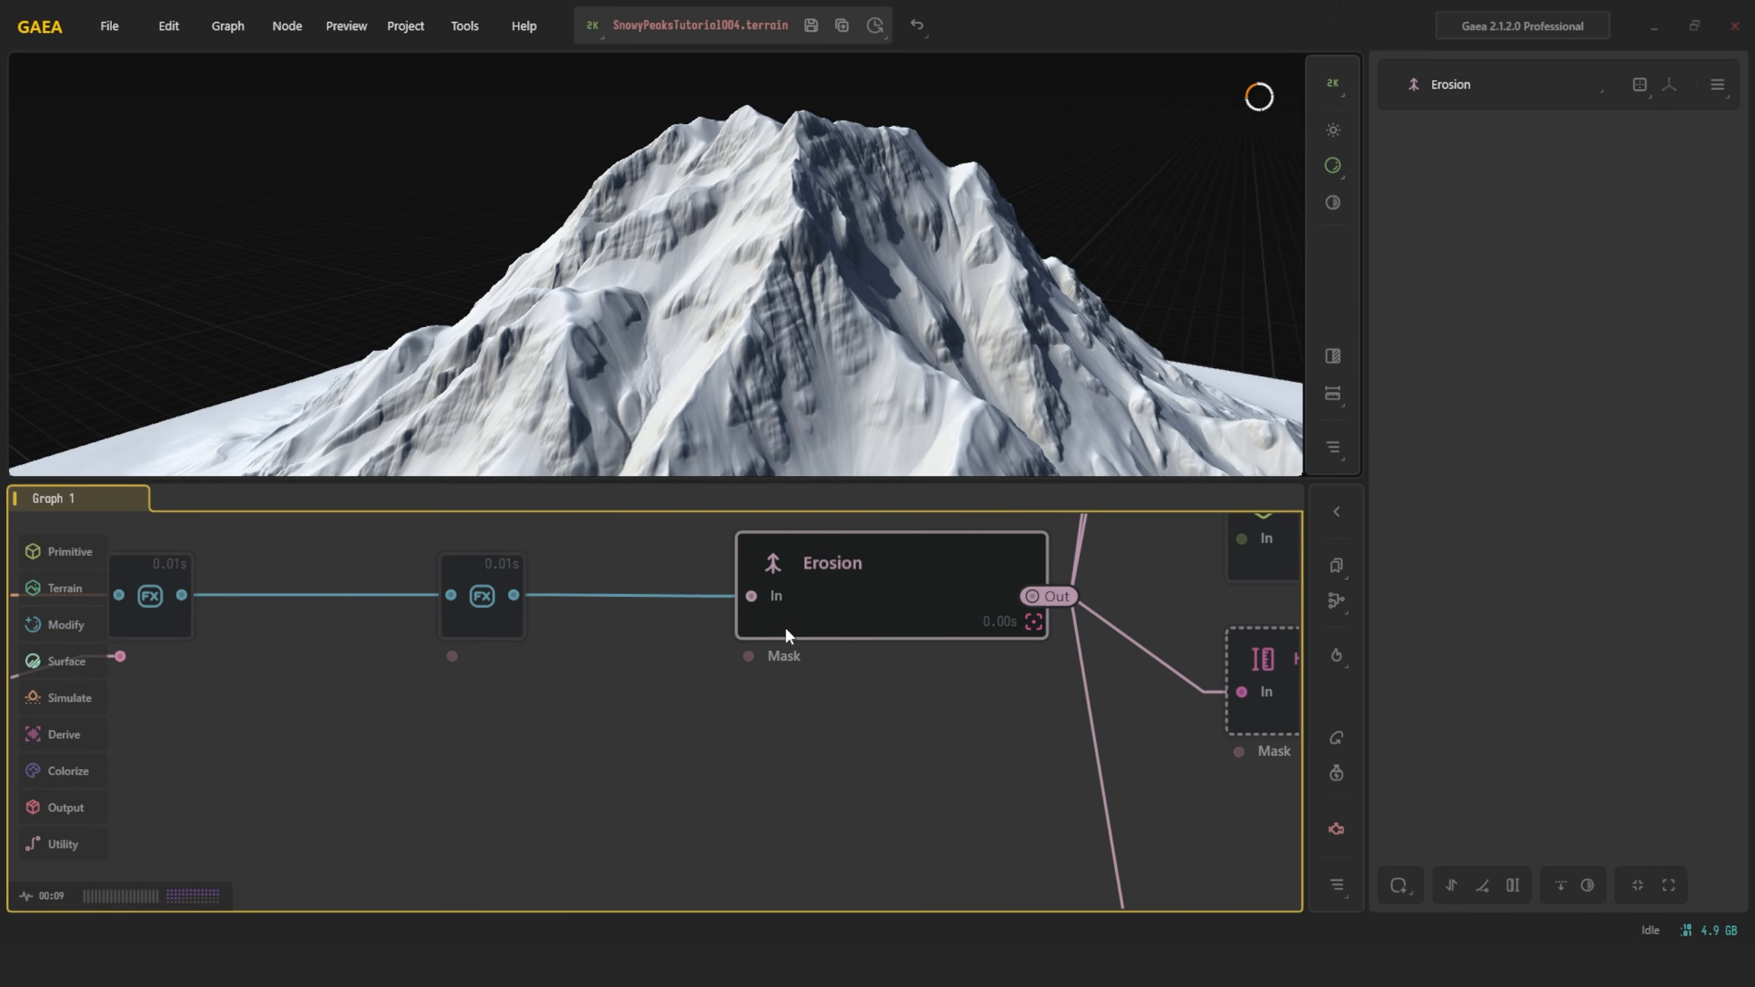
scroll(1006, 599, "down", 4)
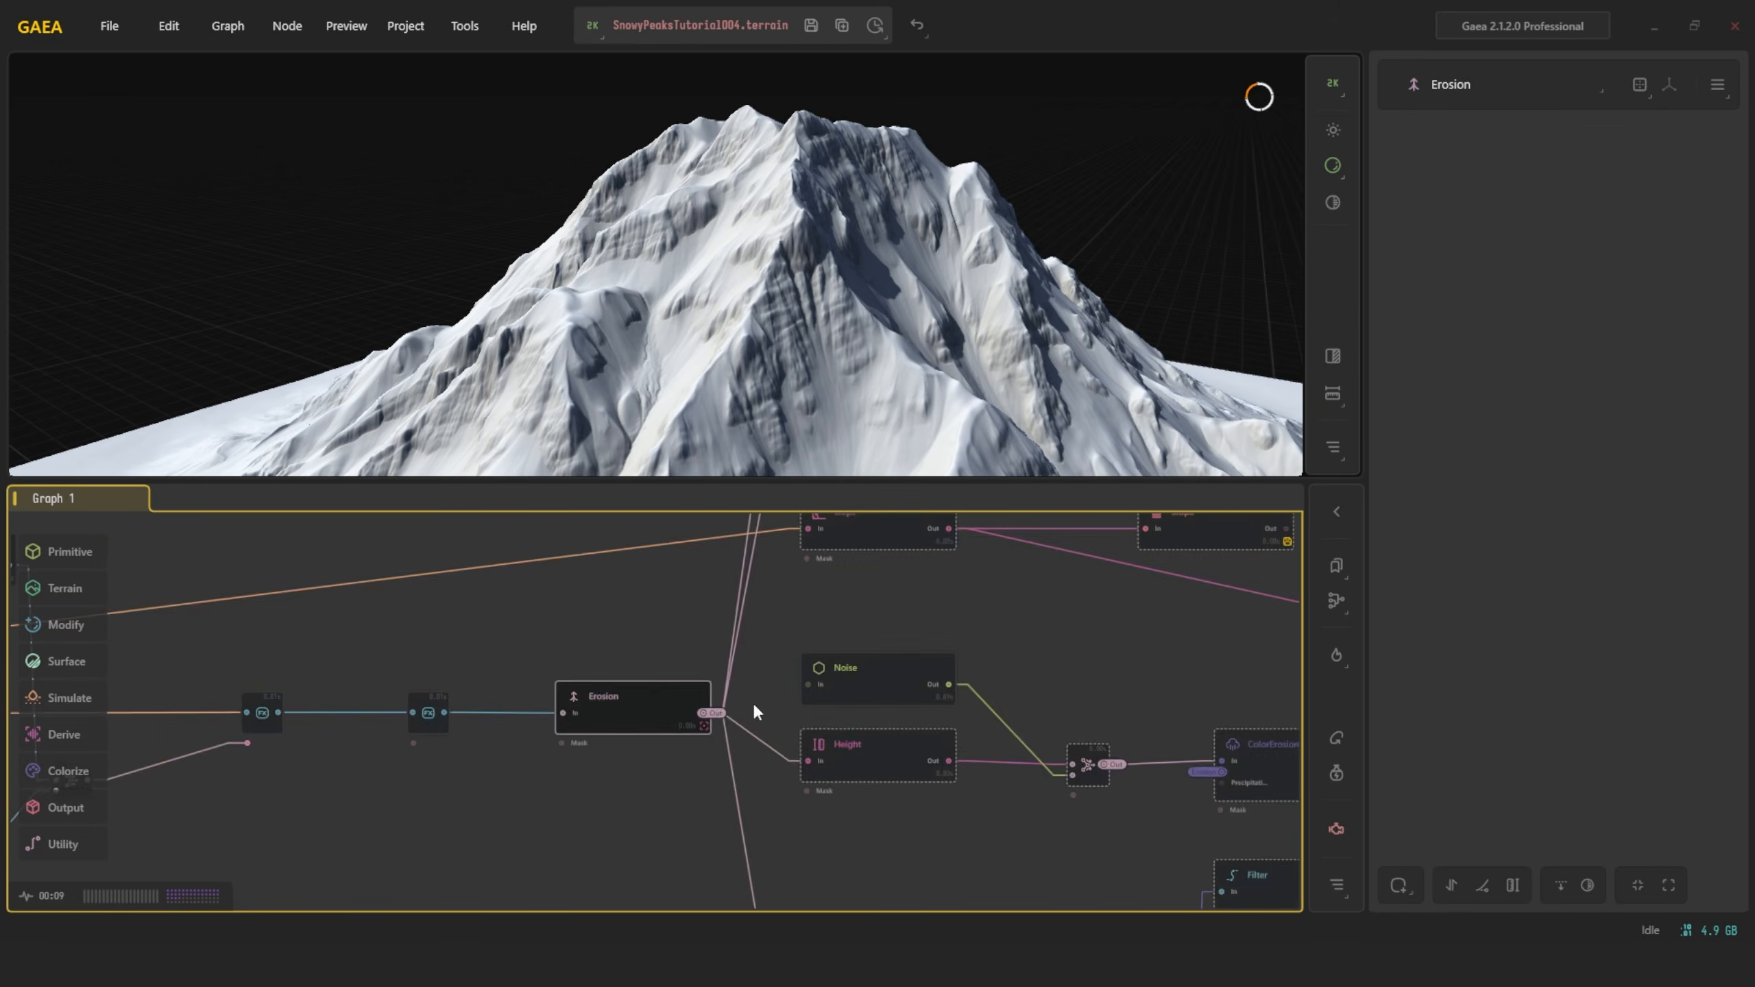
scroll(754, 711, "down", 3)
scroll(627, 811, "down", 1)
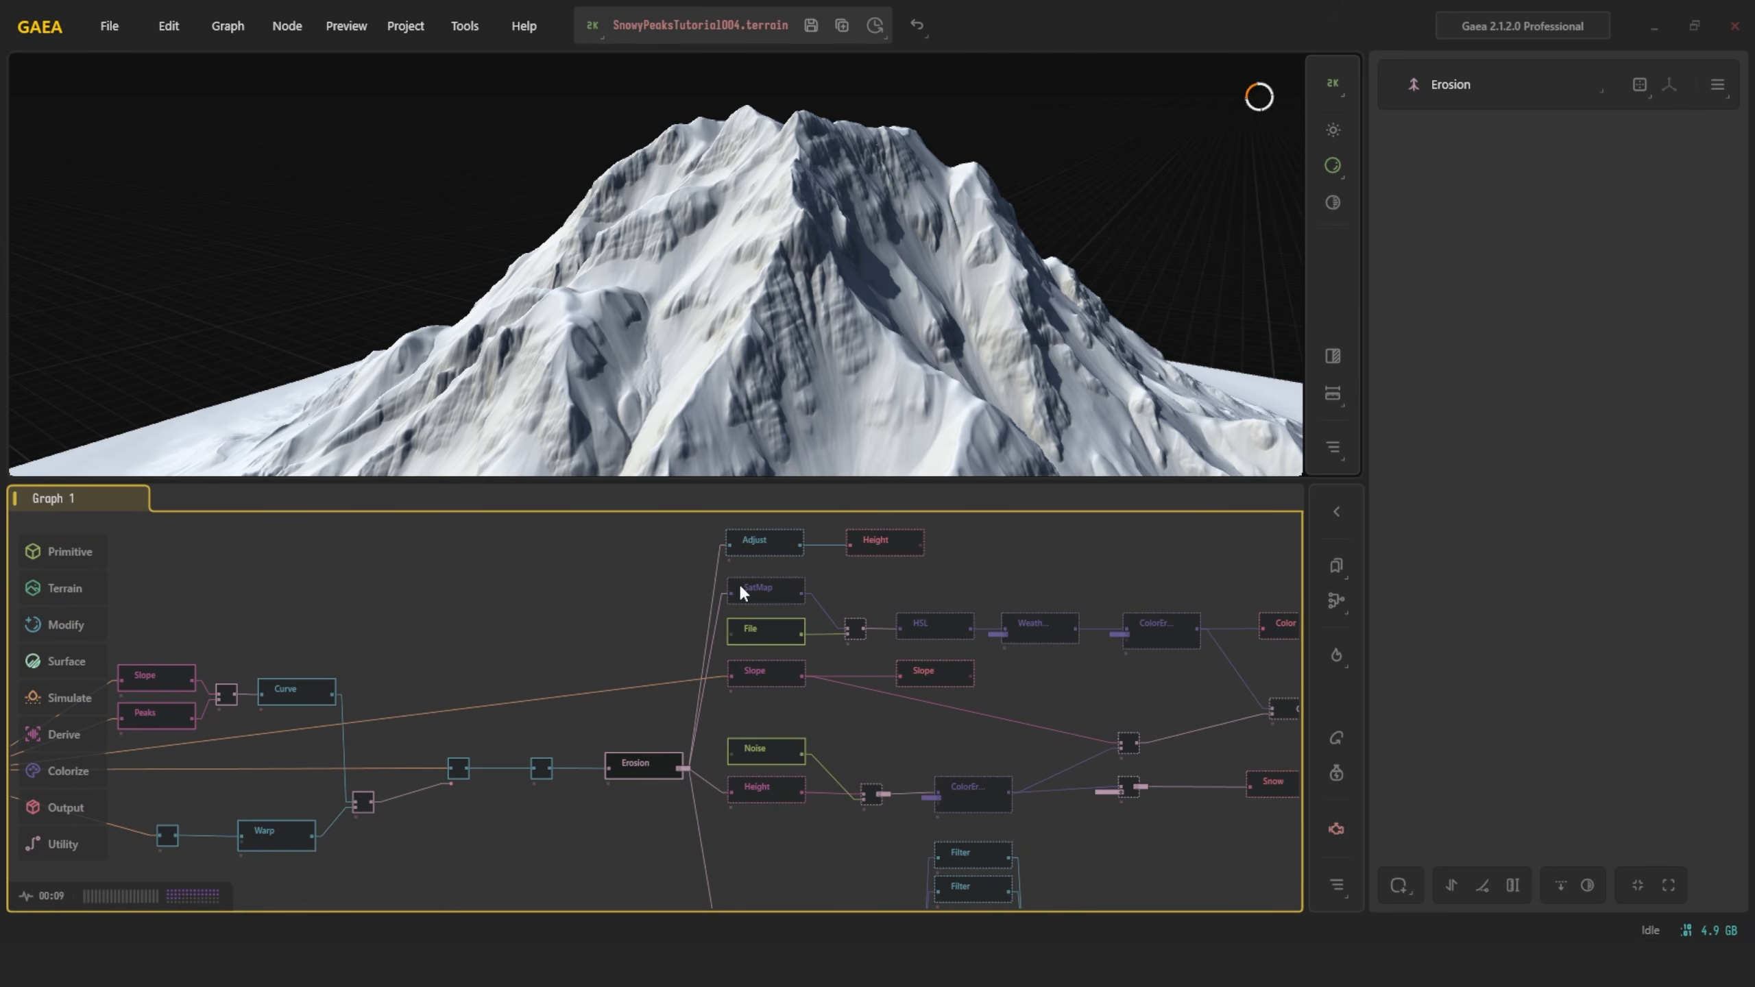
Preview the downstream Slope mask and the simulation Erosion node it is taken from
middle_click_drag(481, 652, 802, 603)
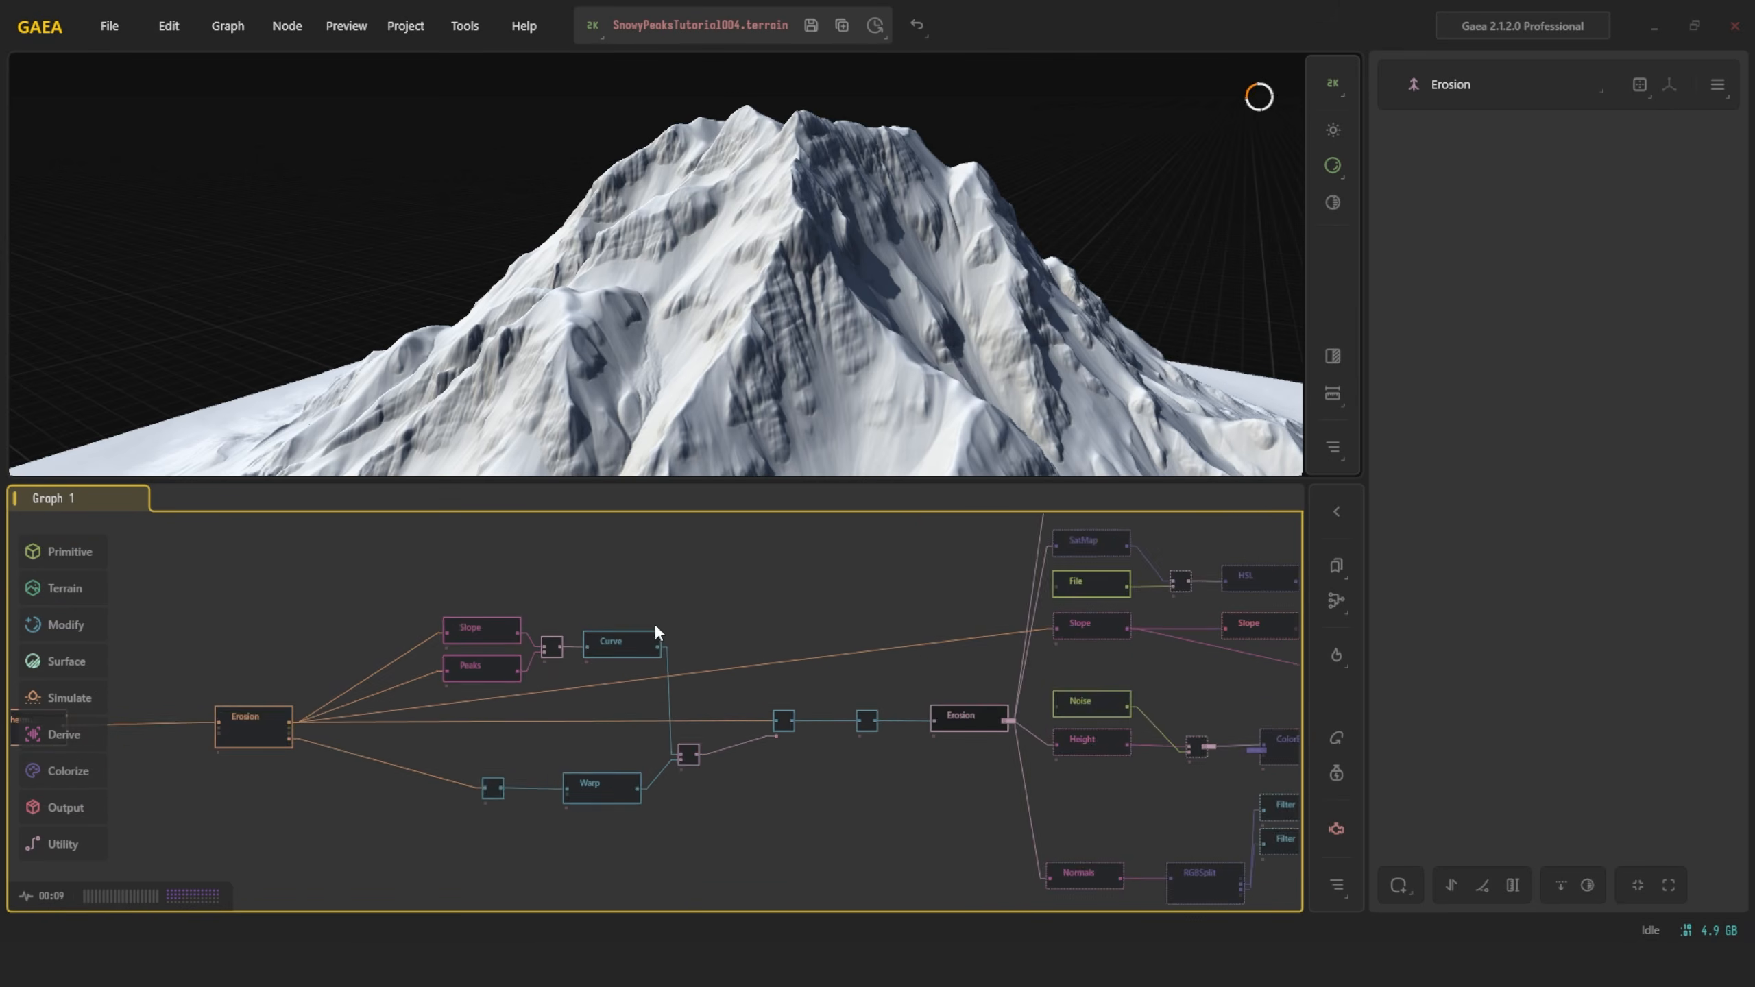
scroll(603, 625, "up", 2)
left_click(1229, 629)
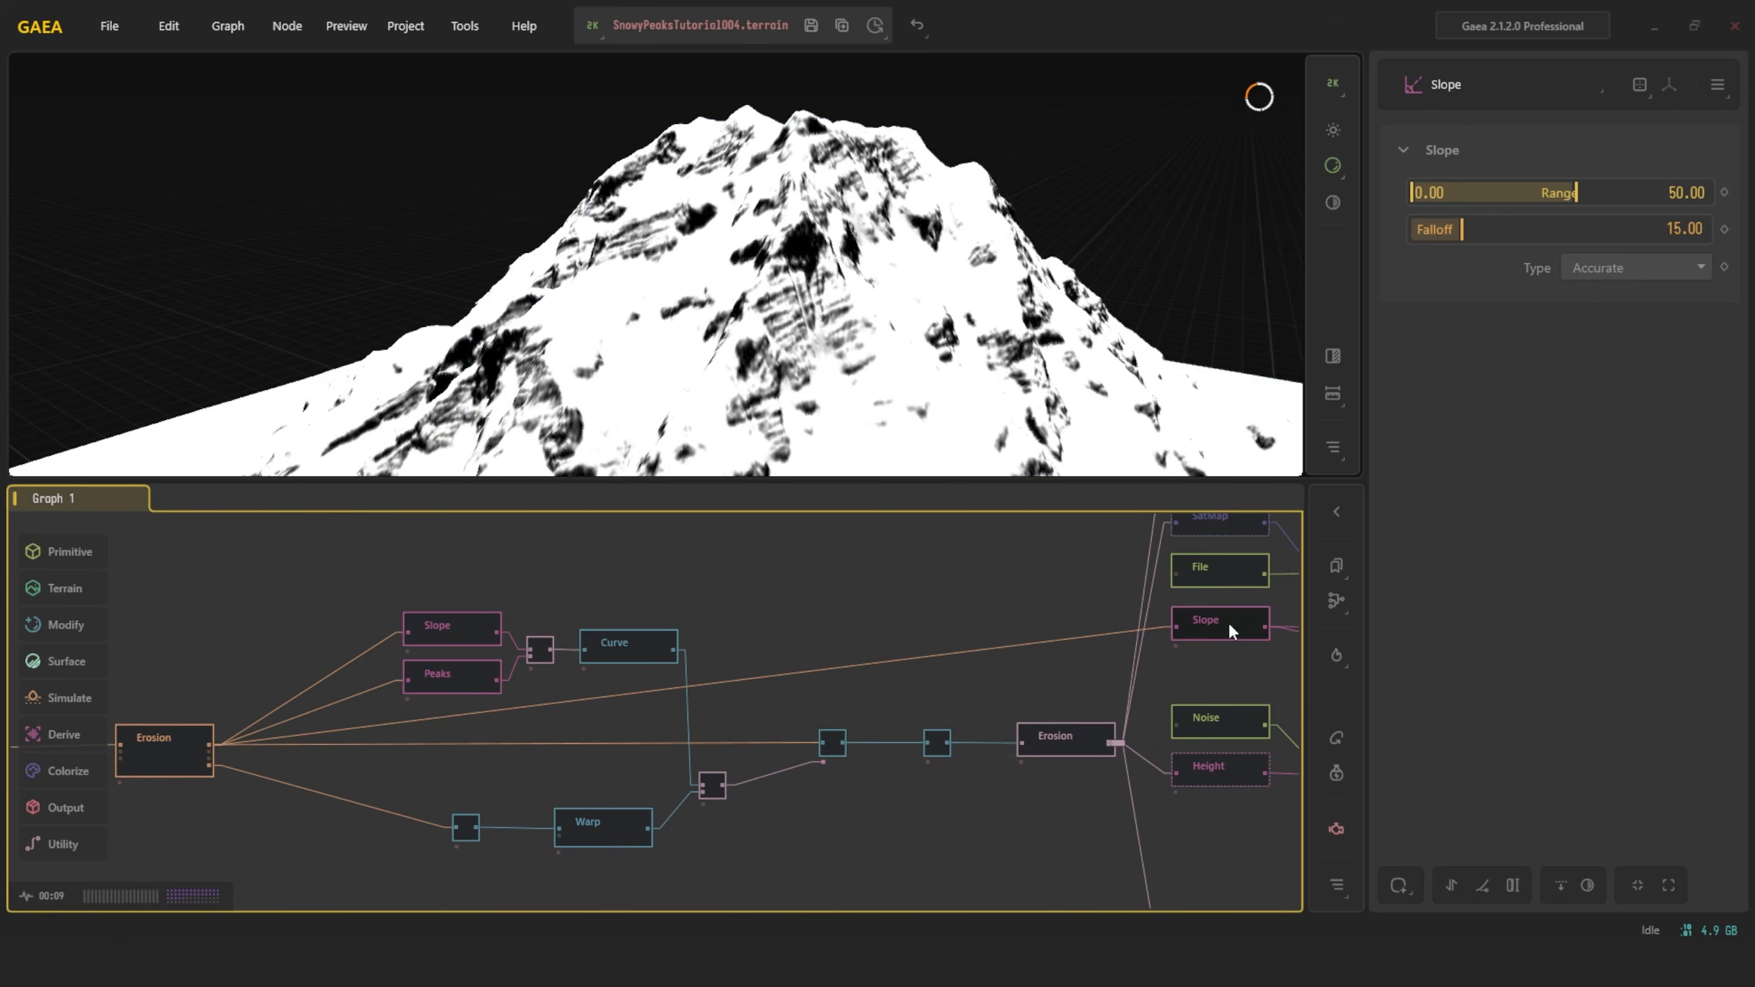
left_click(156, 732)
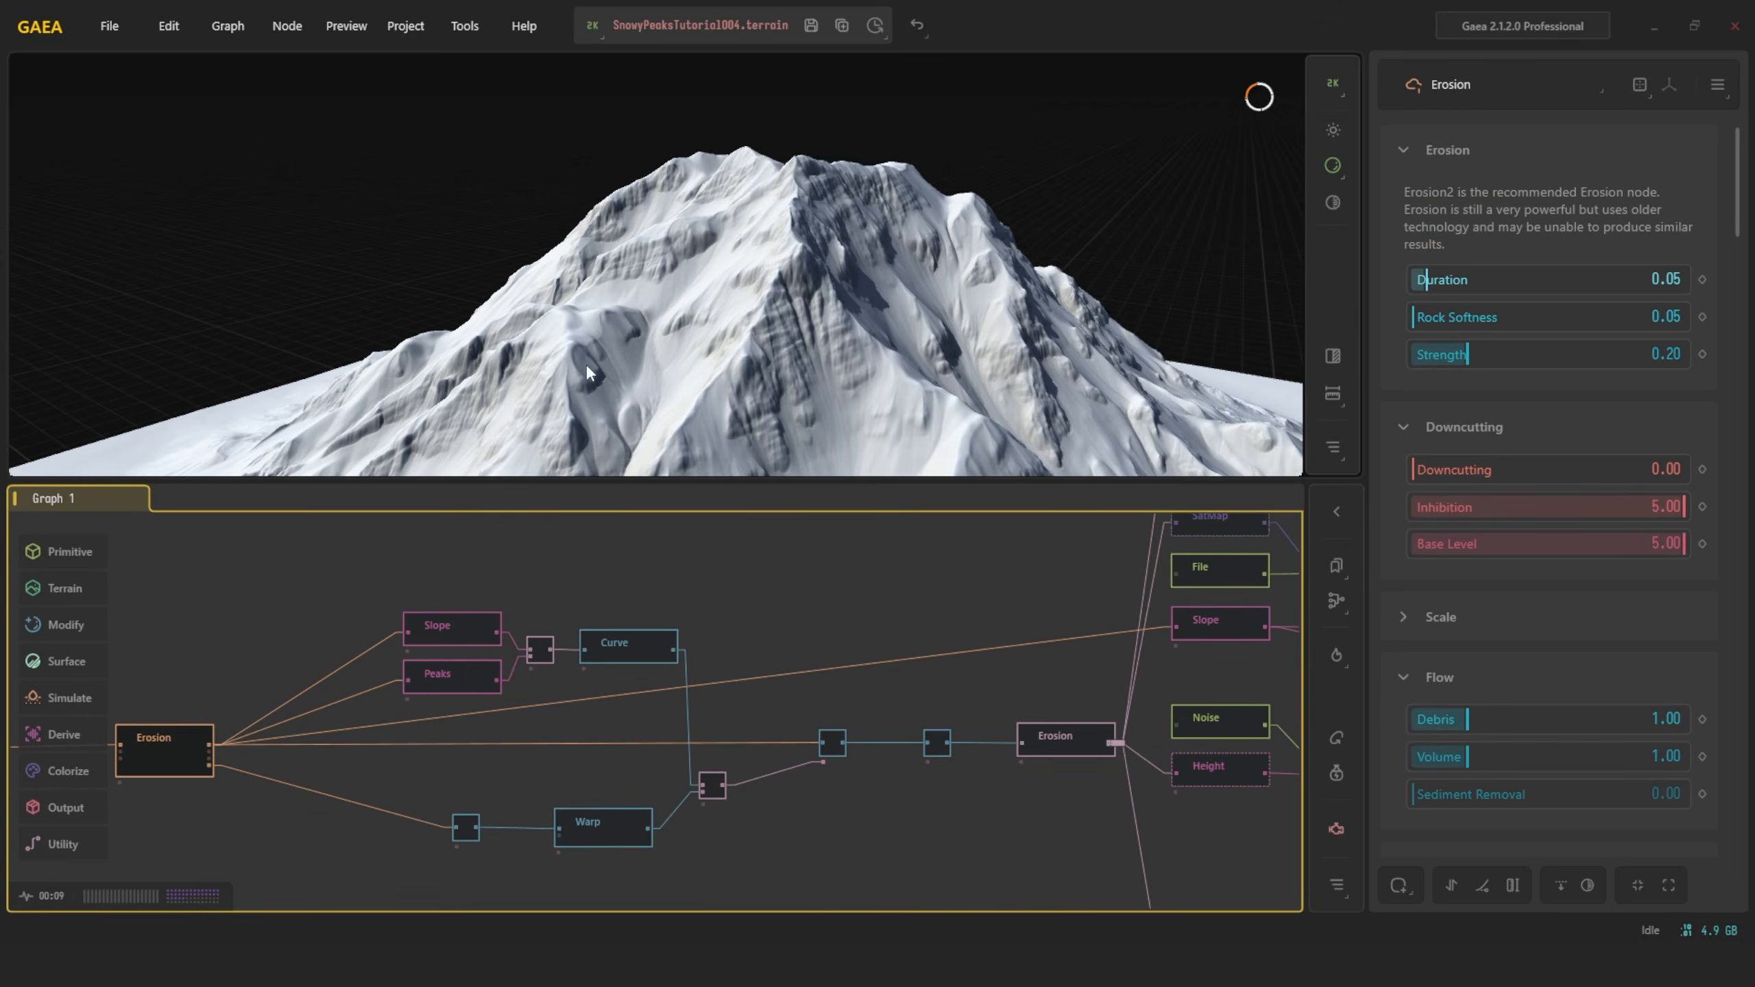
Examine the simulation Erosion node's terrain up close, before the two Adjust nodes are applied
scroll(978, 735, "up", 4)
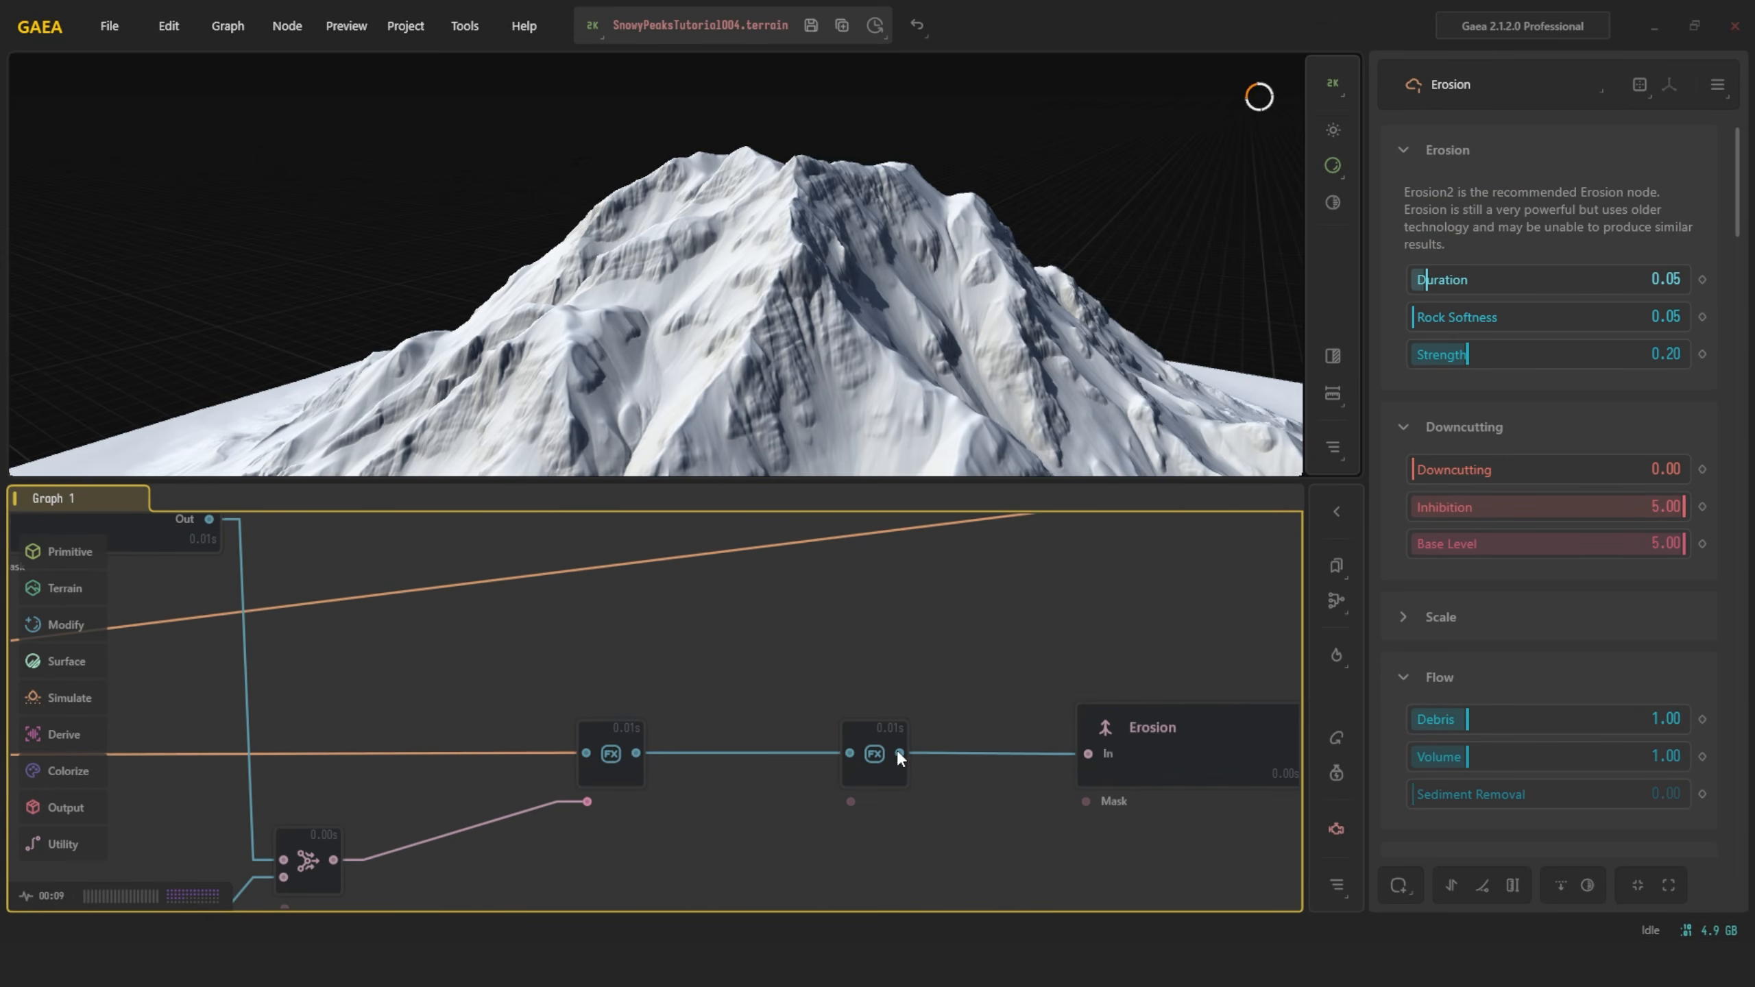
scroll(842, 400, "down", 4)
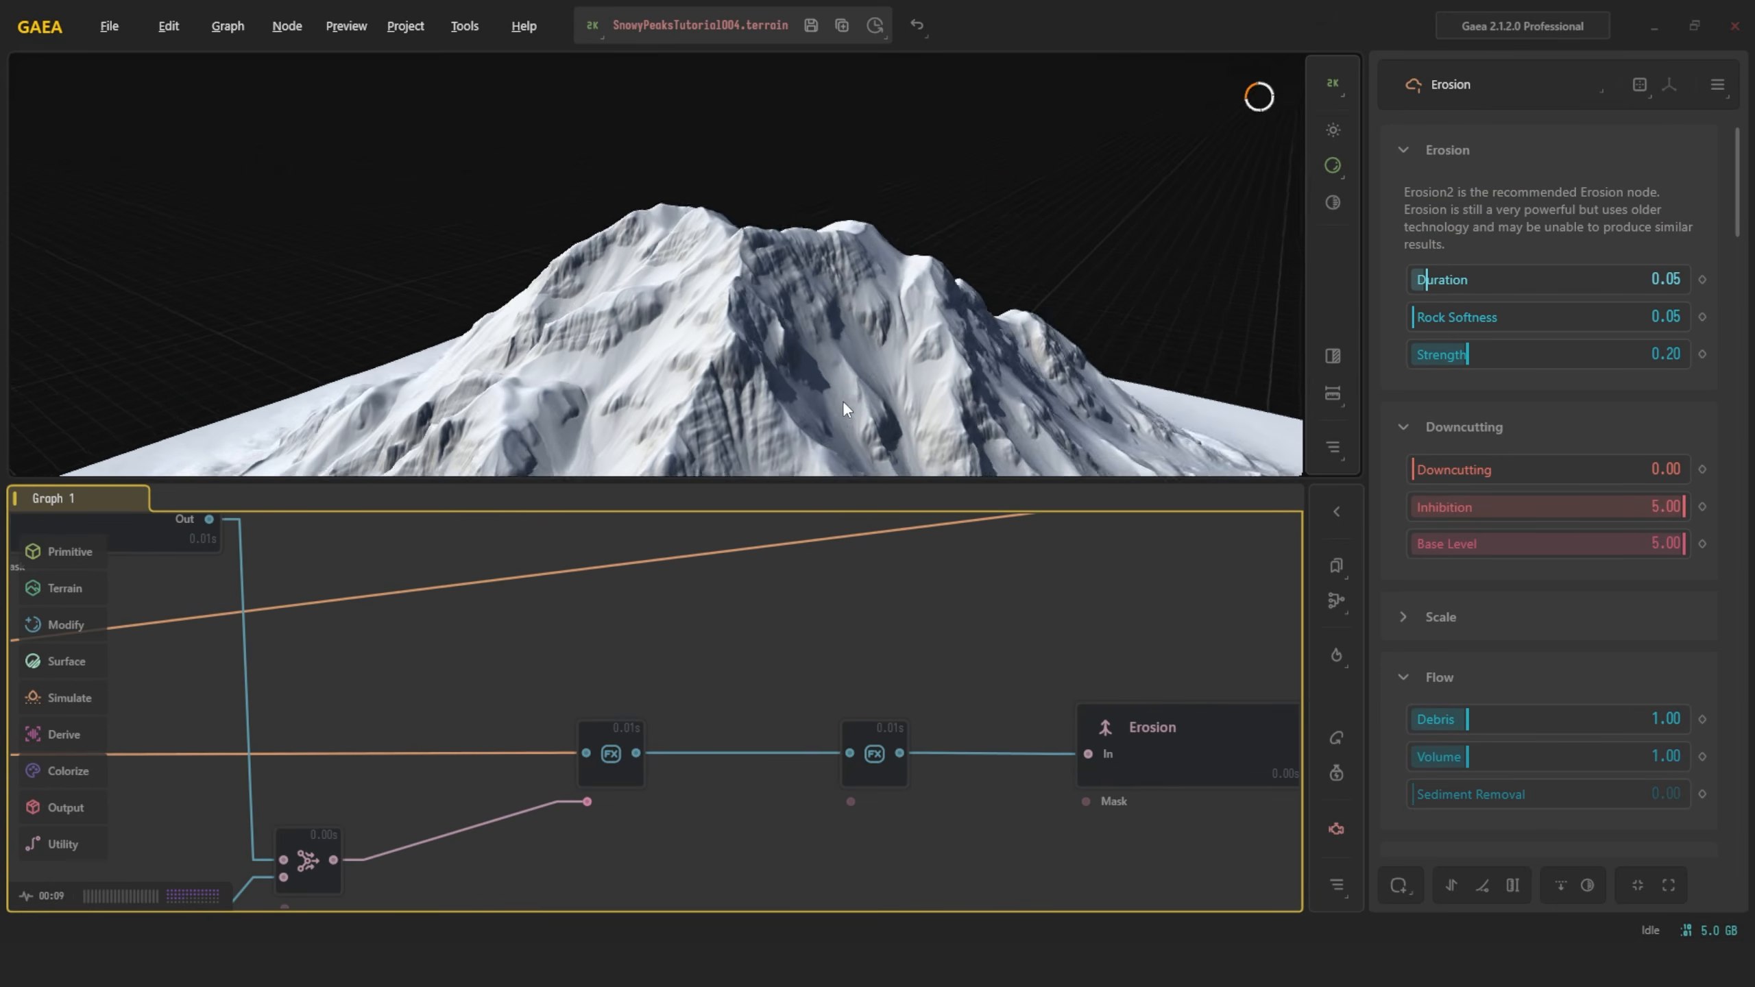
left_click_drag(842, 394, 810, 377)
scroll(844, 369, "up", 6)
scroll(809, 377, "up", 4)
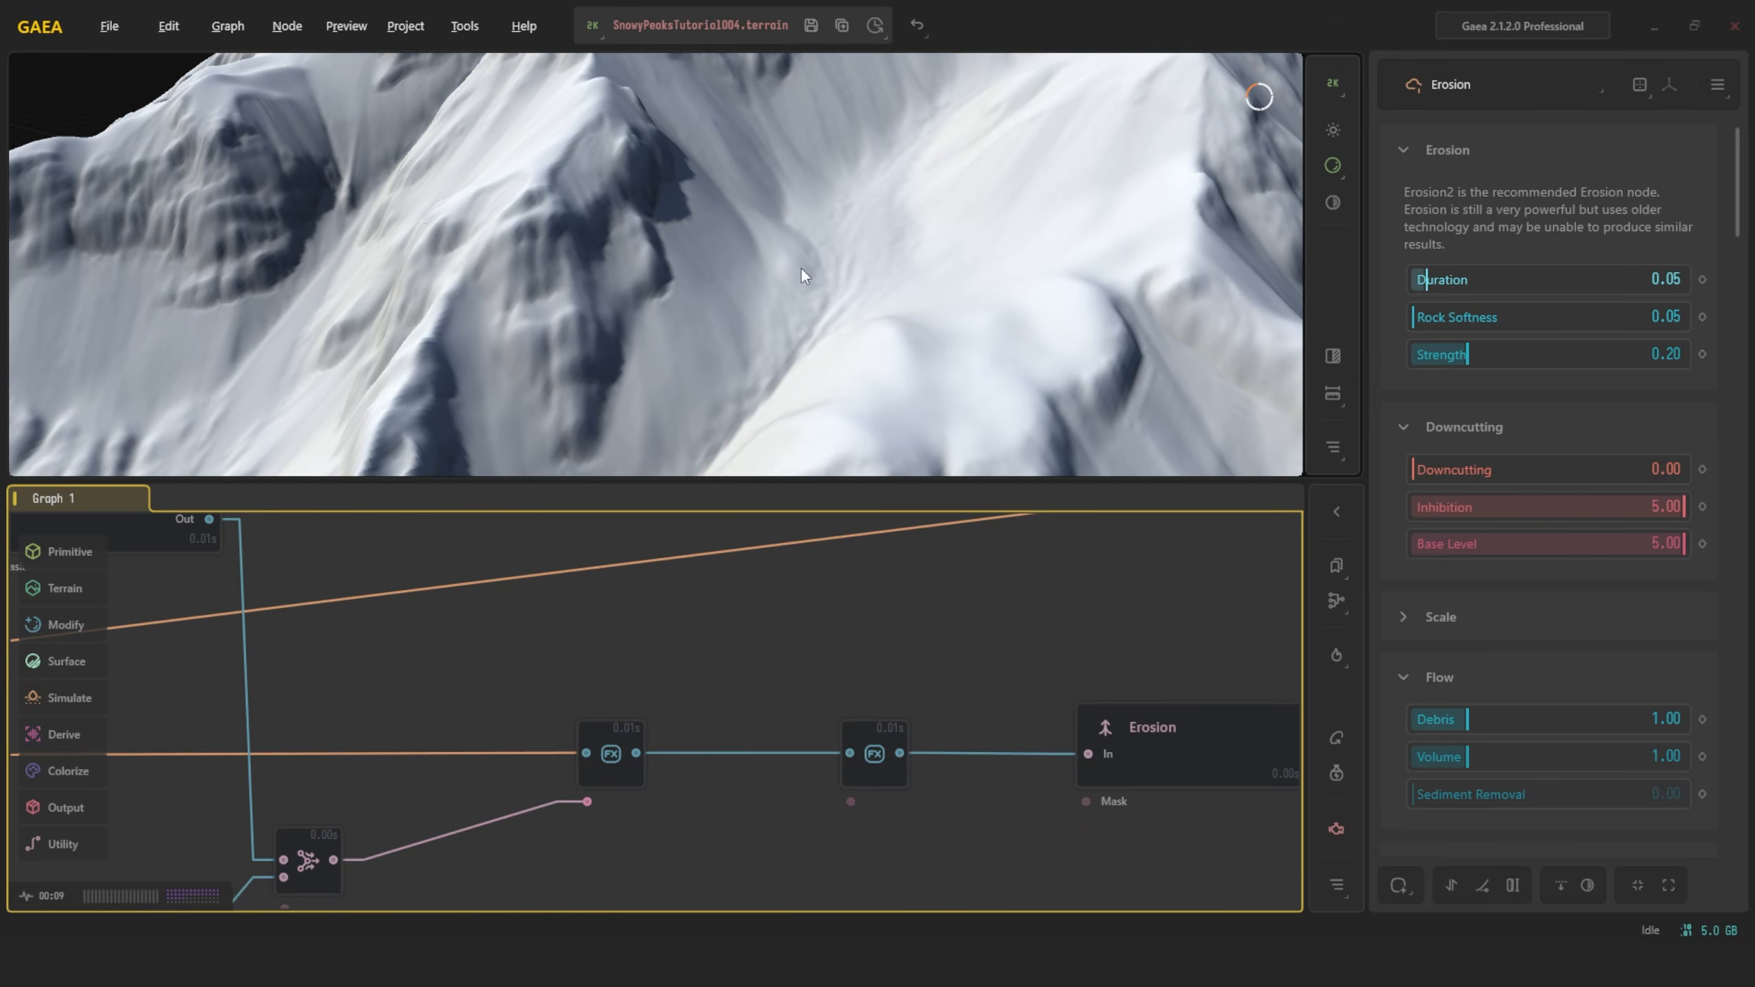
scroll(848, 235, "down", 8)
scroll(730, 299, "up", 5)
left_click_drag(788, 297, 730, 308)
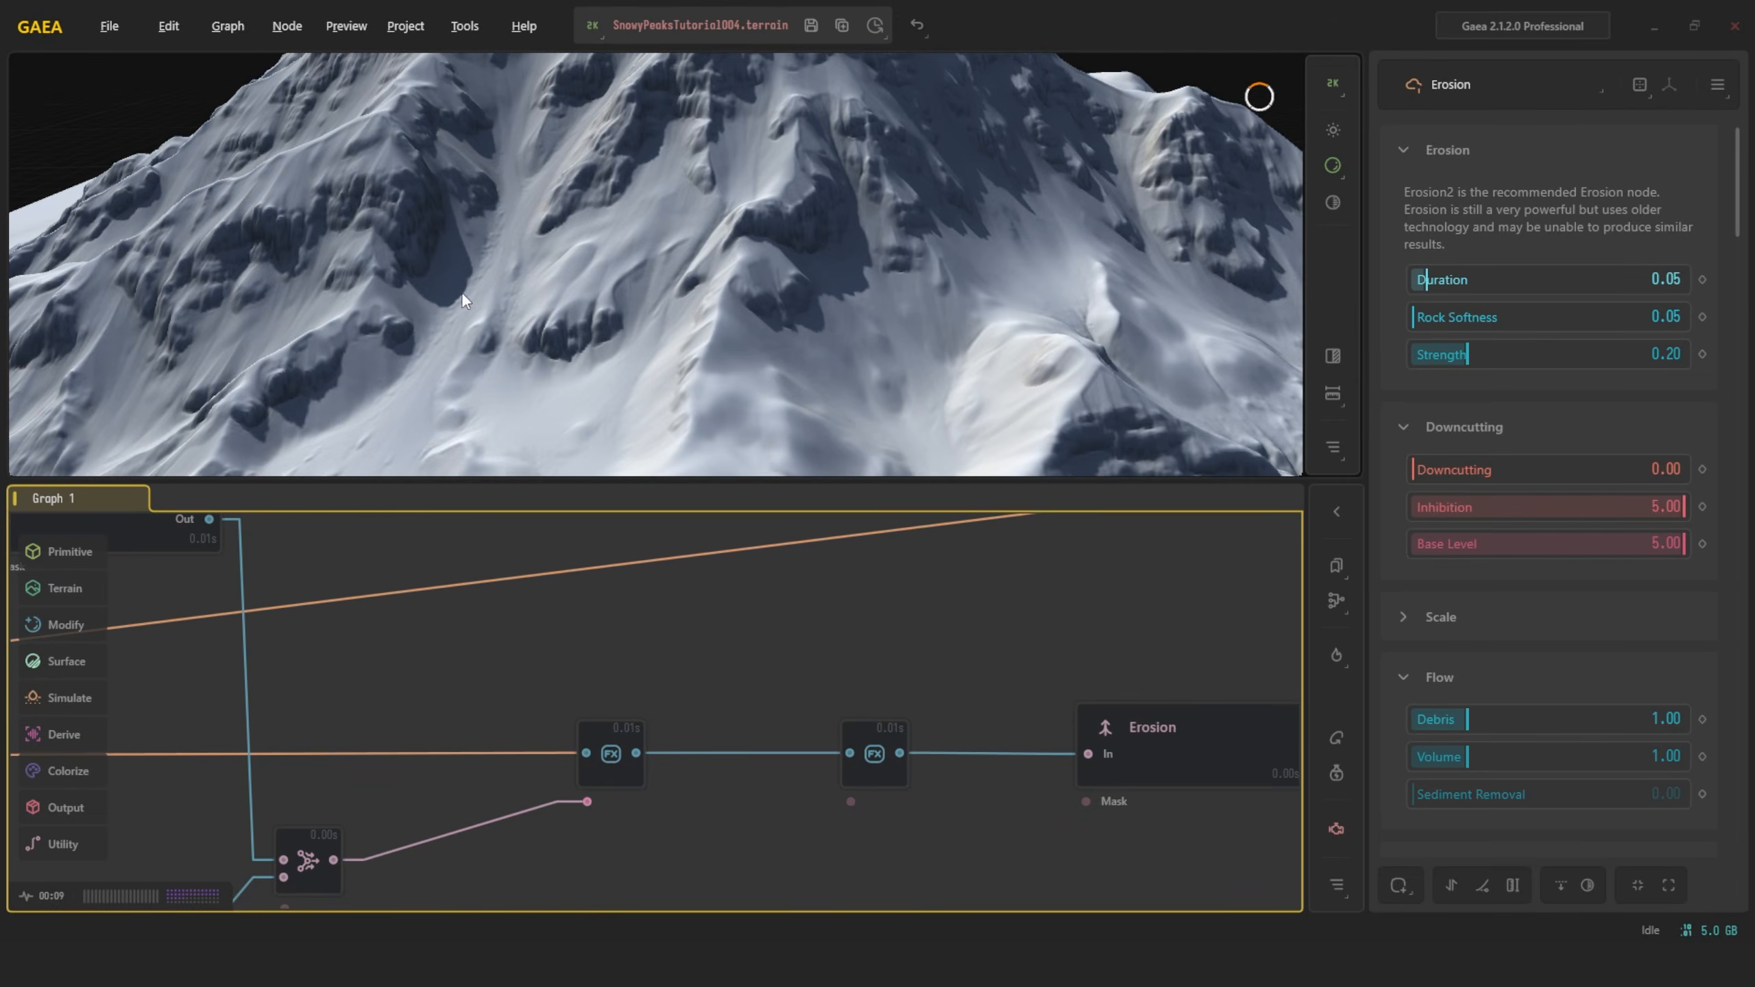
Compare it with the terrain of the Erosion routing node after the two Adjust nodes, checking the gully detail
left_click(1136, 741)
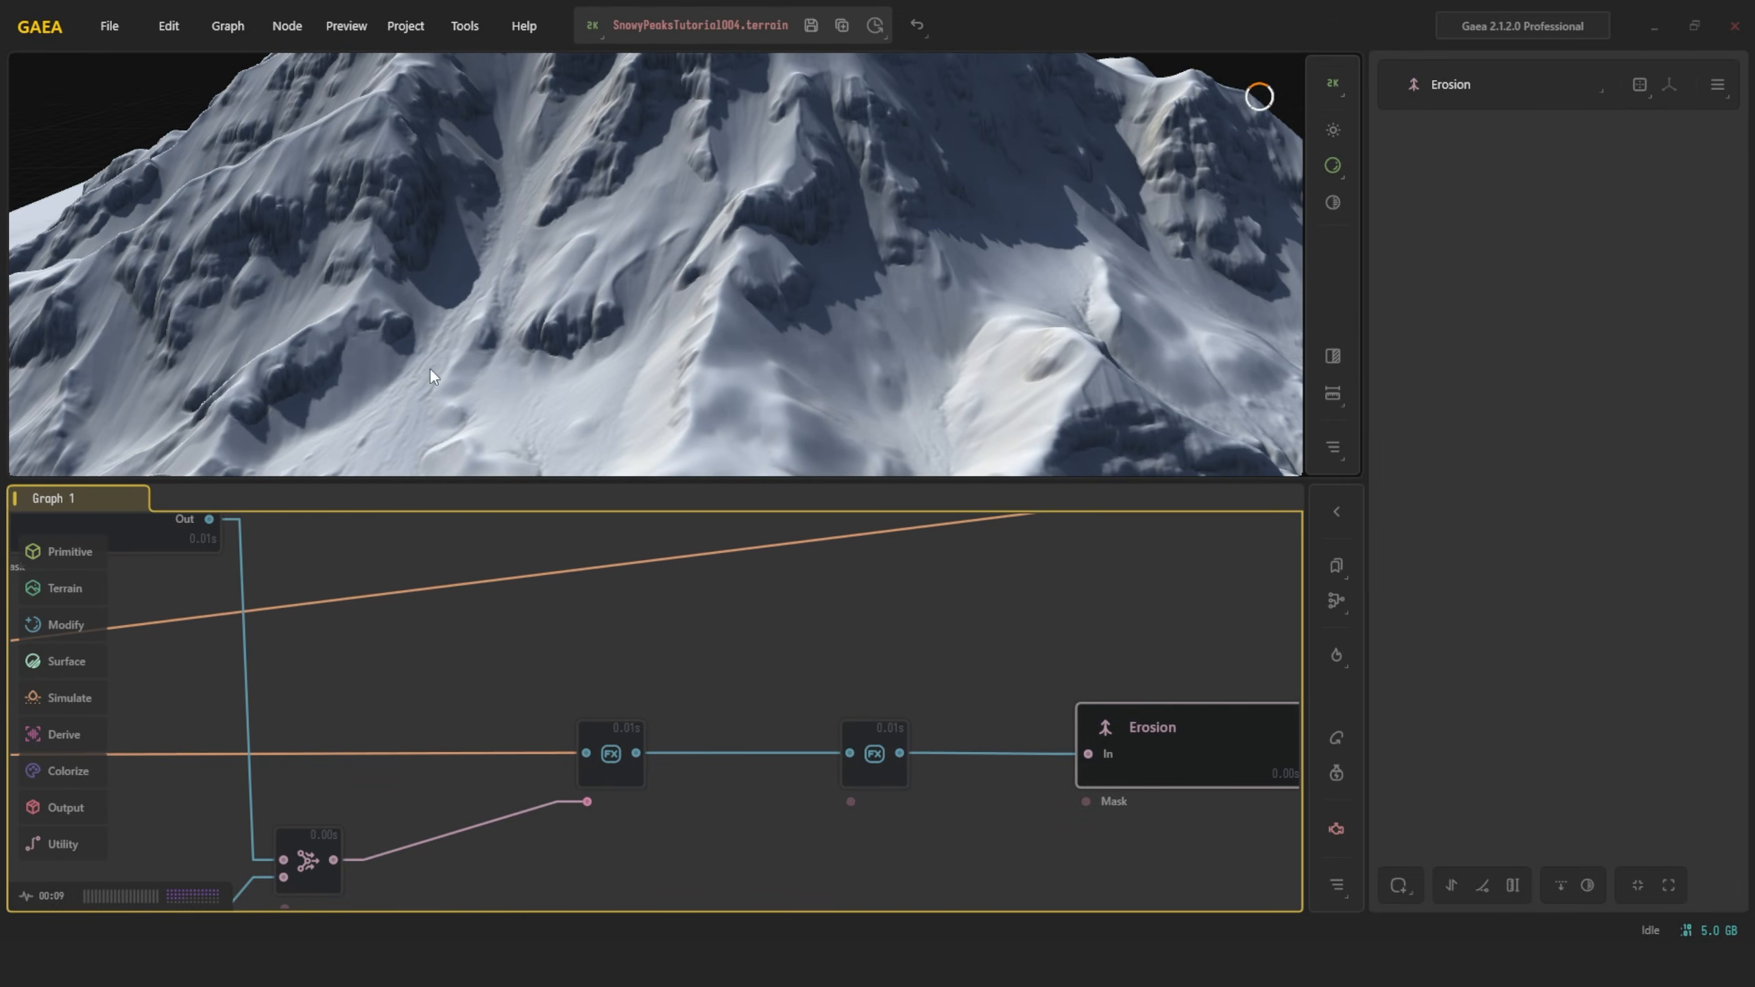
scroll(689, 335, "down", 6)
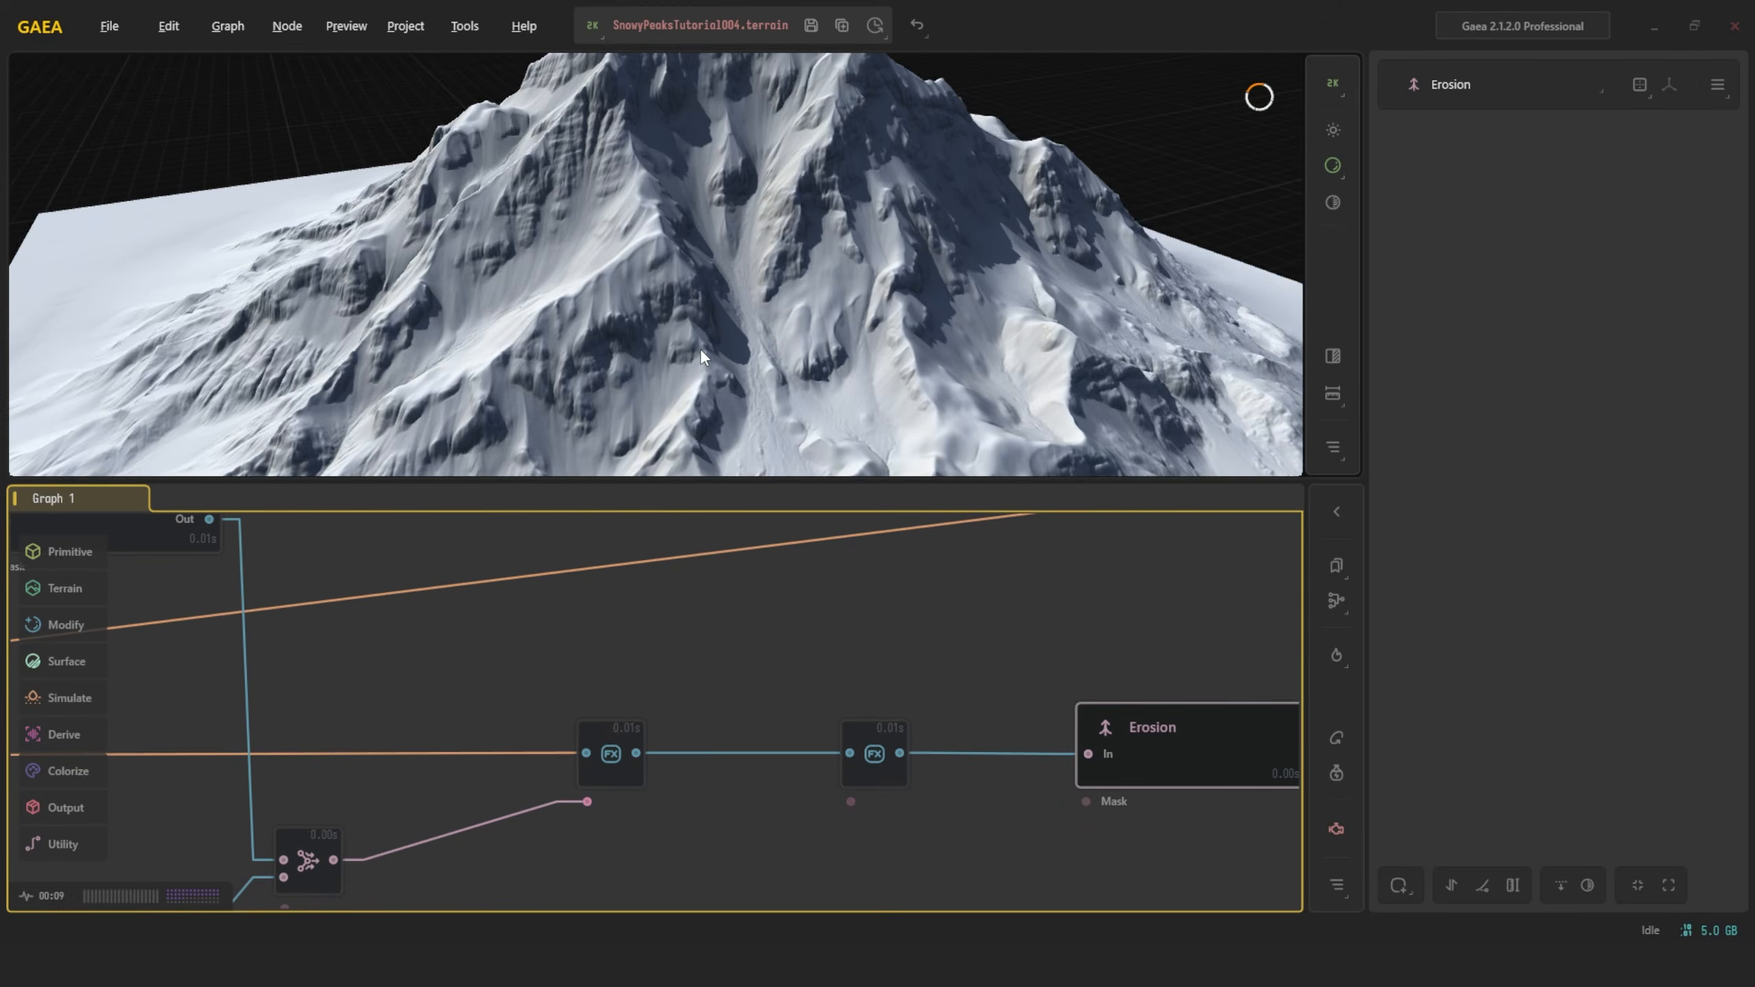
scroll(744, 310, "up", 4)
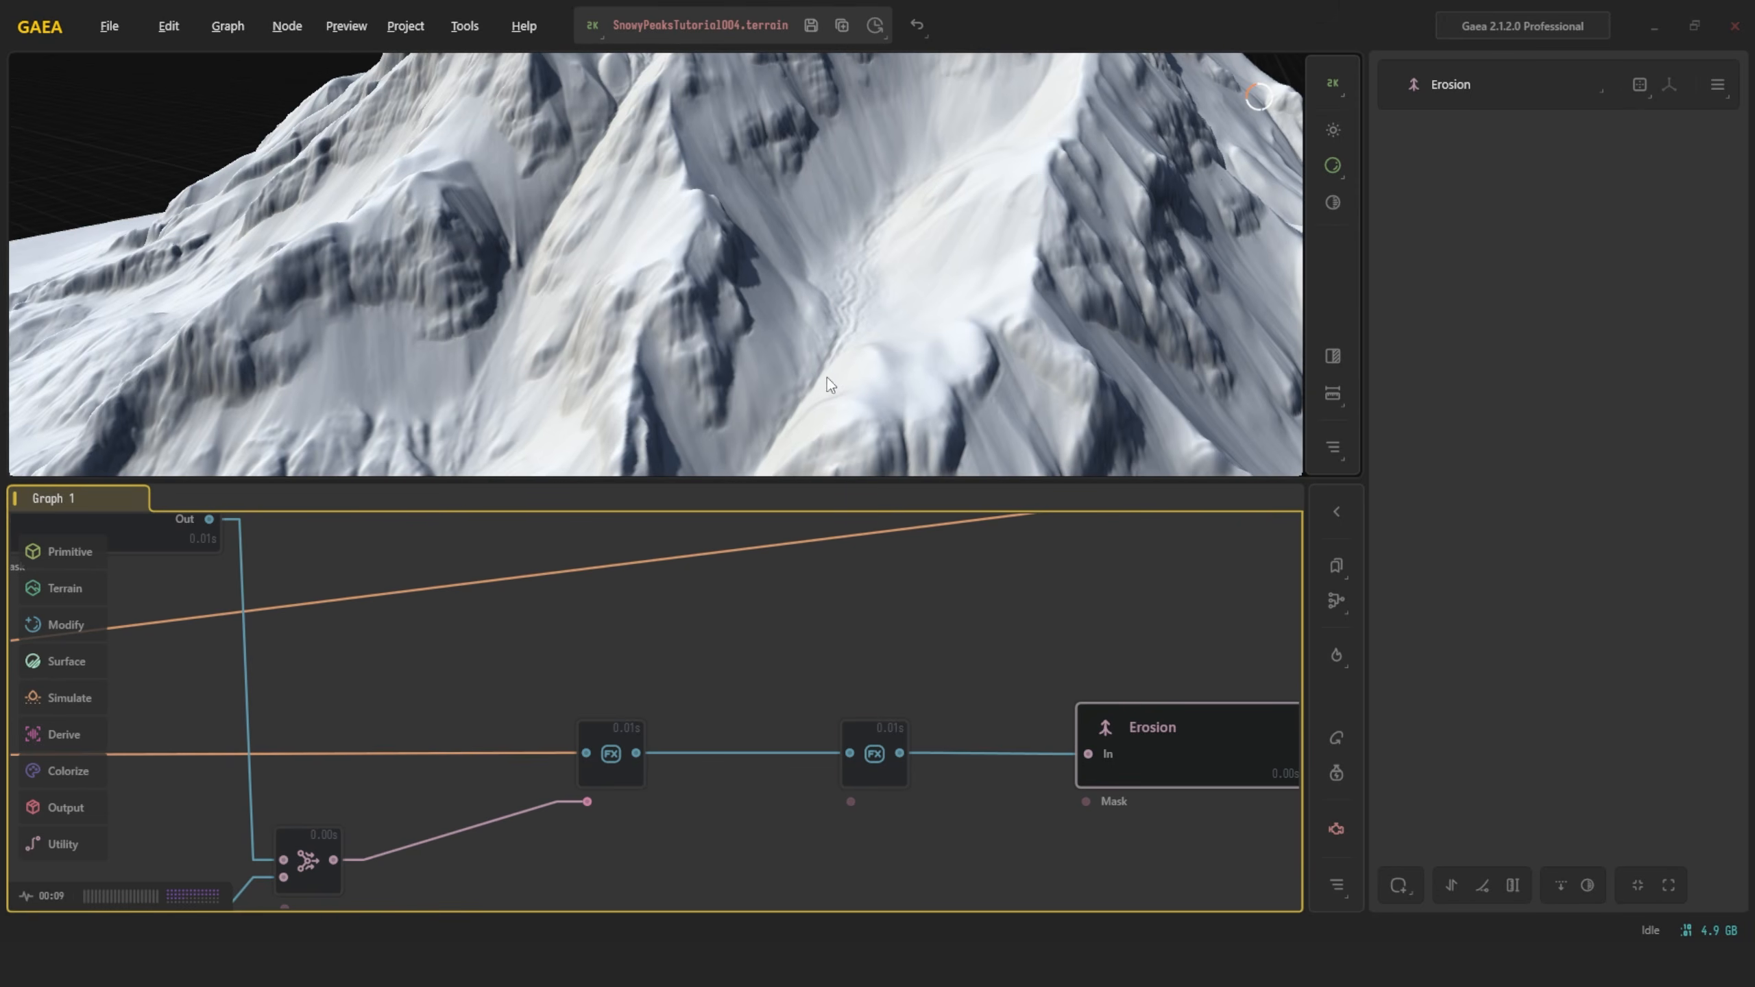
scroll(853, 290, "down", 3)
Trace the graph back to the simulation Erosion node and follow its direct link to the downstream Slope node
middle_click_drag(428, 604, 1106, 602)
scroll(498, 649, "down", 3)
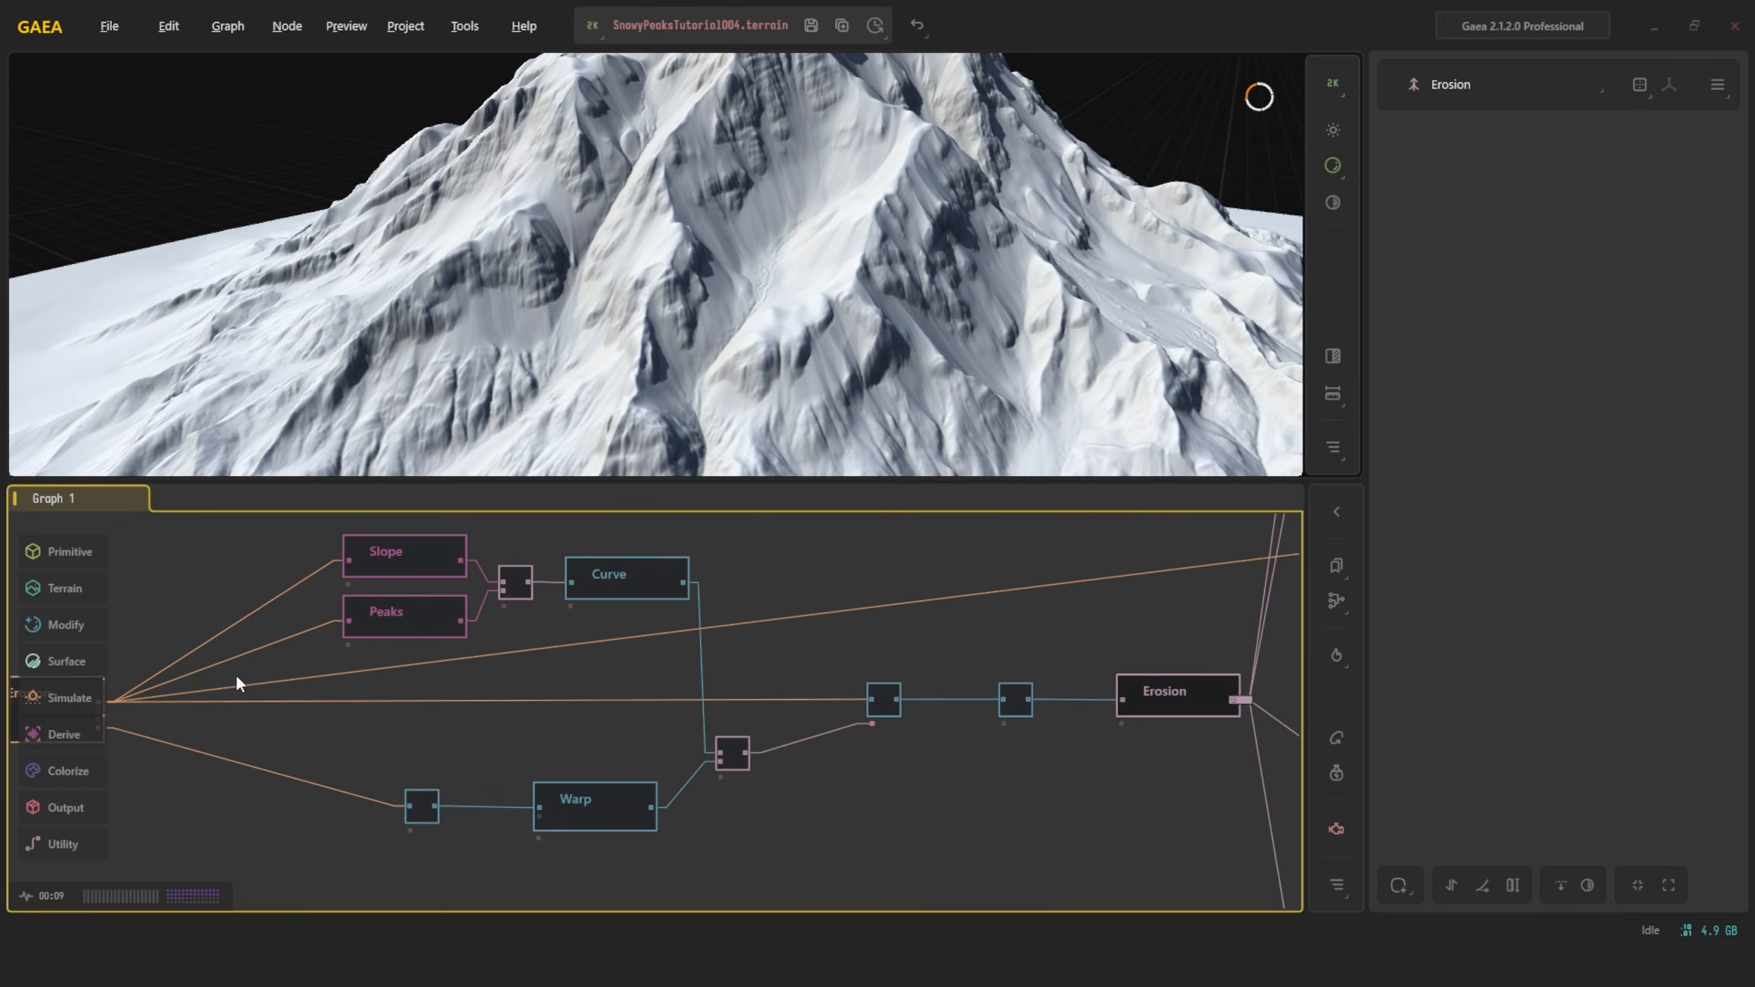
middle_click_drag(236, 675, 419, 684)
left_click(218, 707)
middle_click_drag(1069, 588, 581, 696)
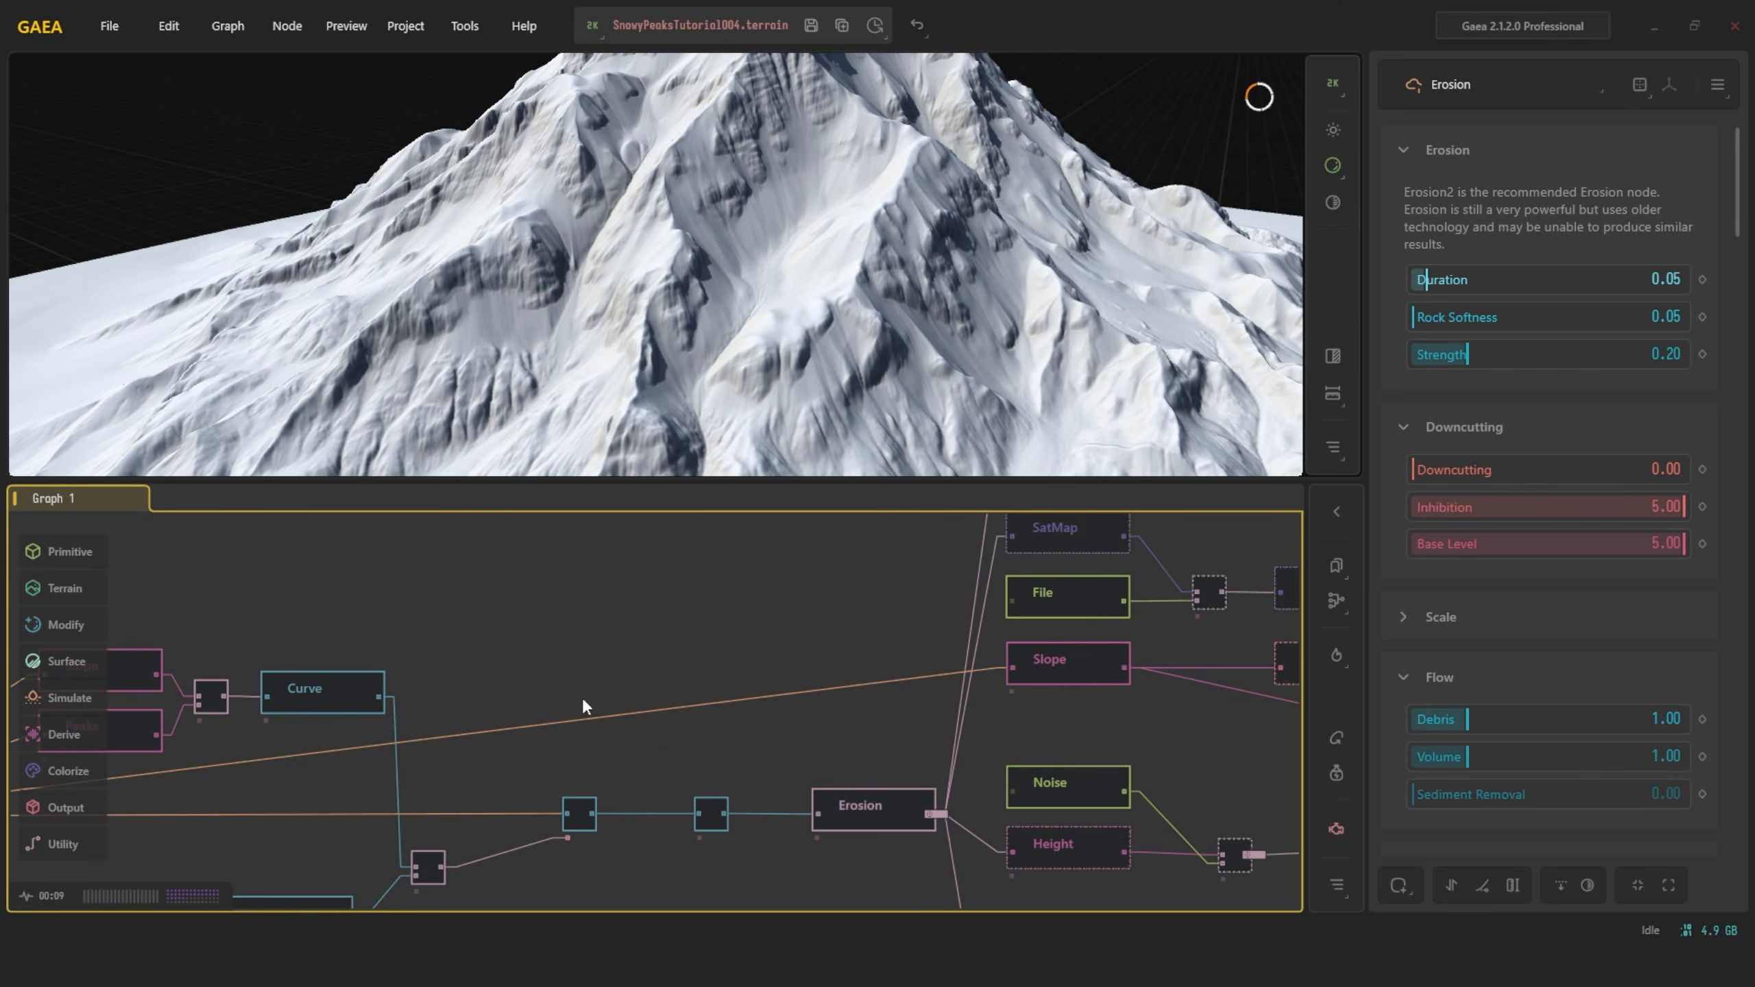
scroll(898, 654, "down", 3)
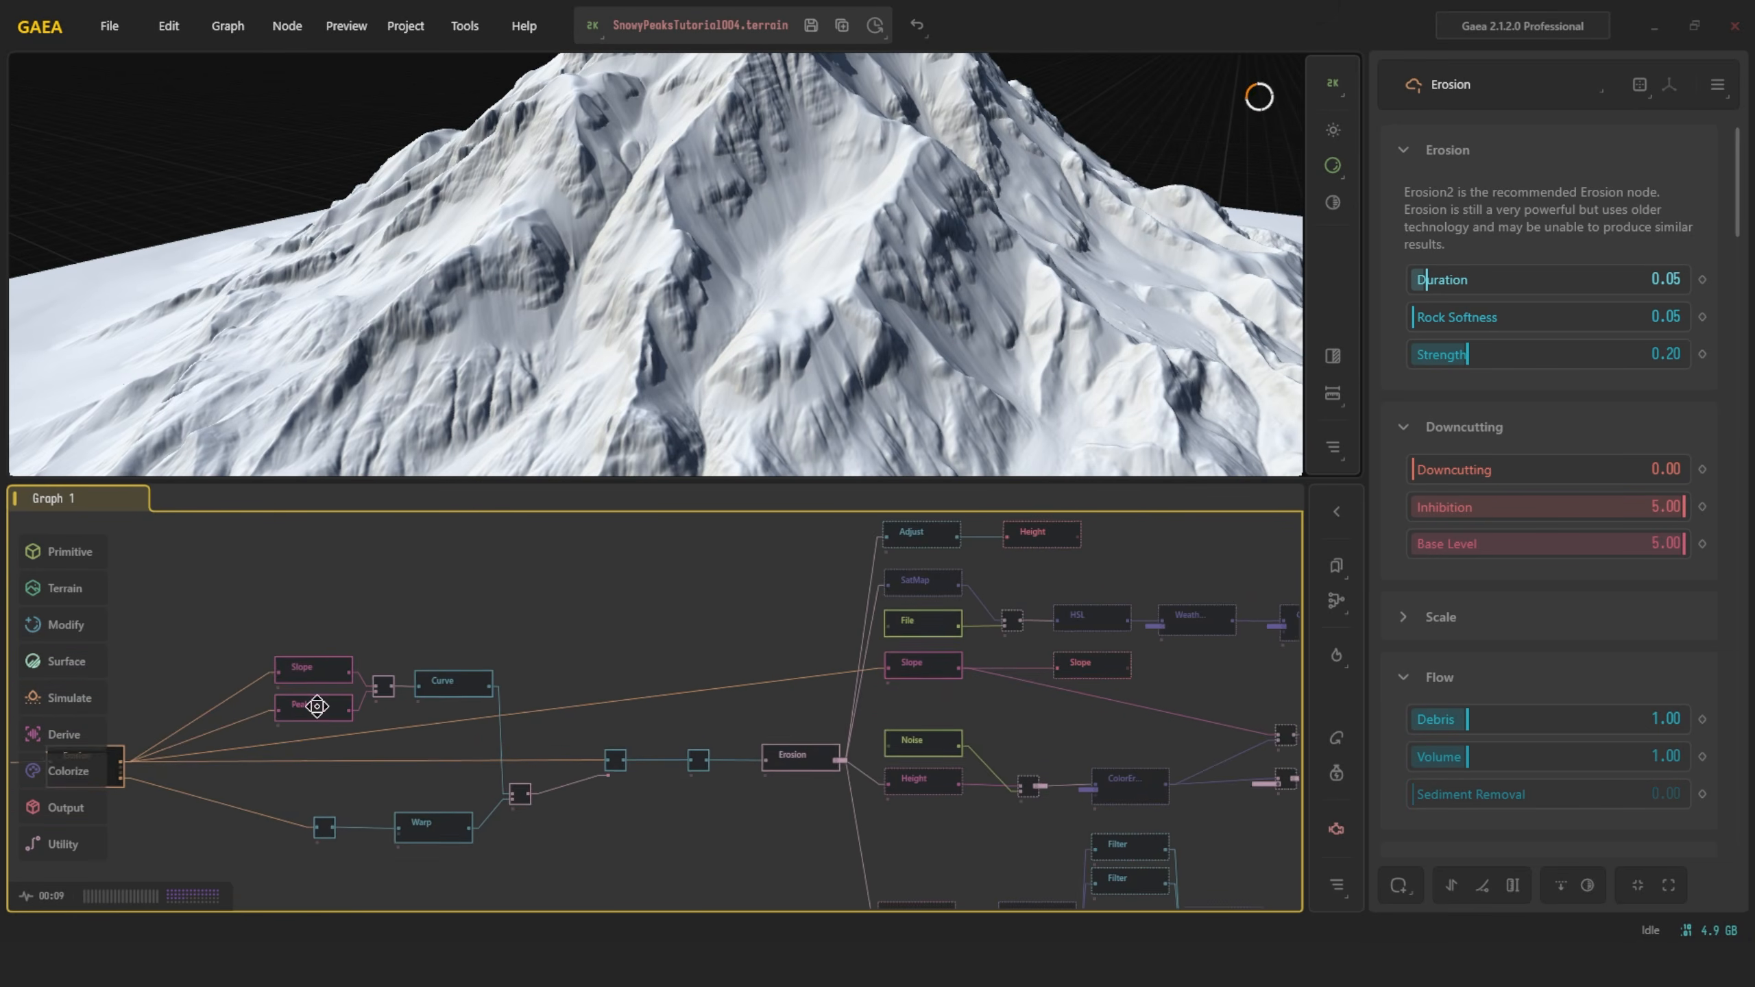
Select the Erosion routing node again and survey the height, color, slope, snow and normals output branches
left_click(906, 750)
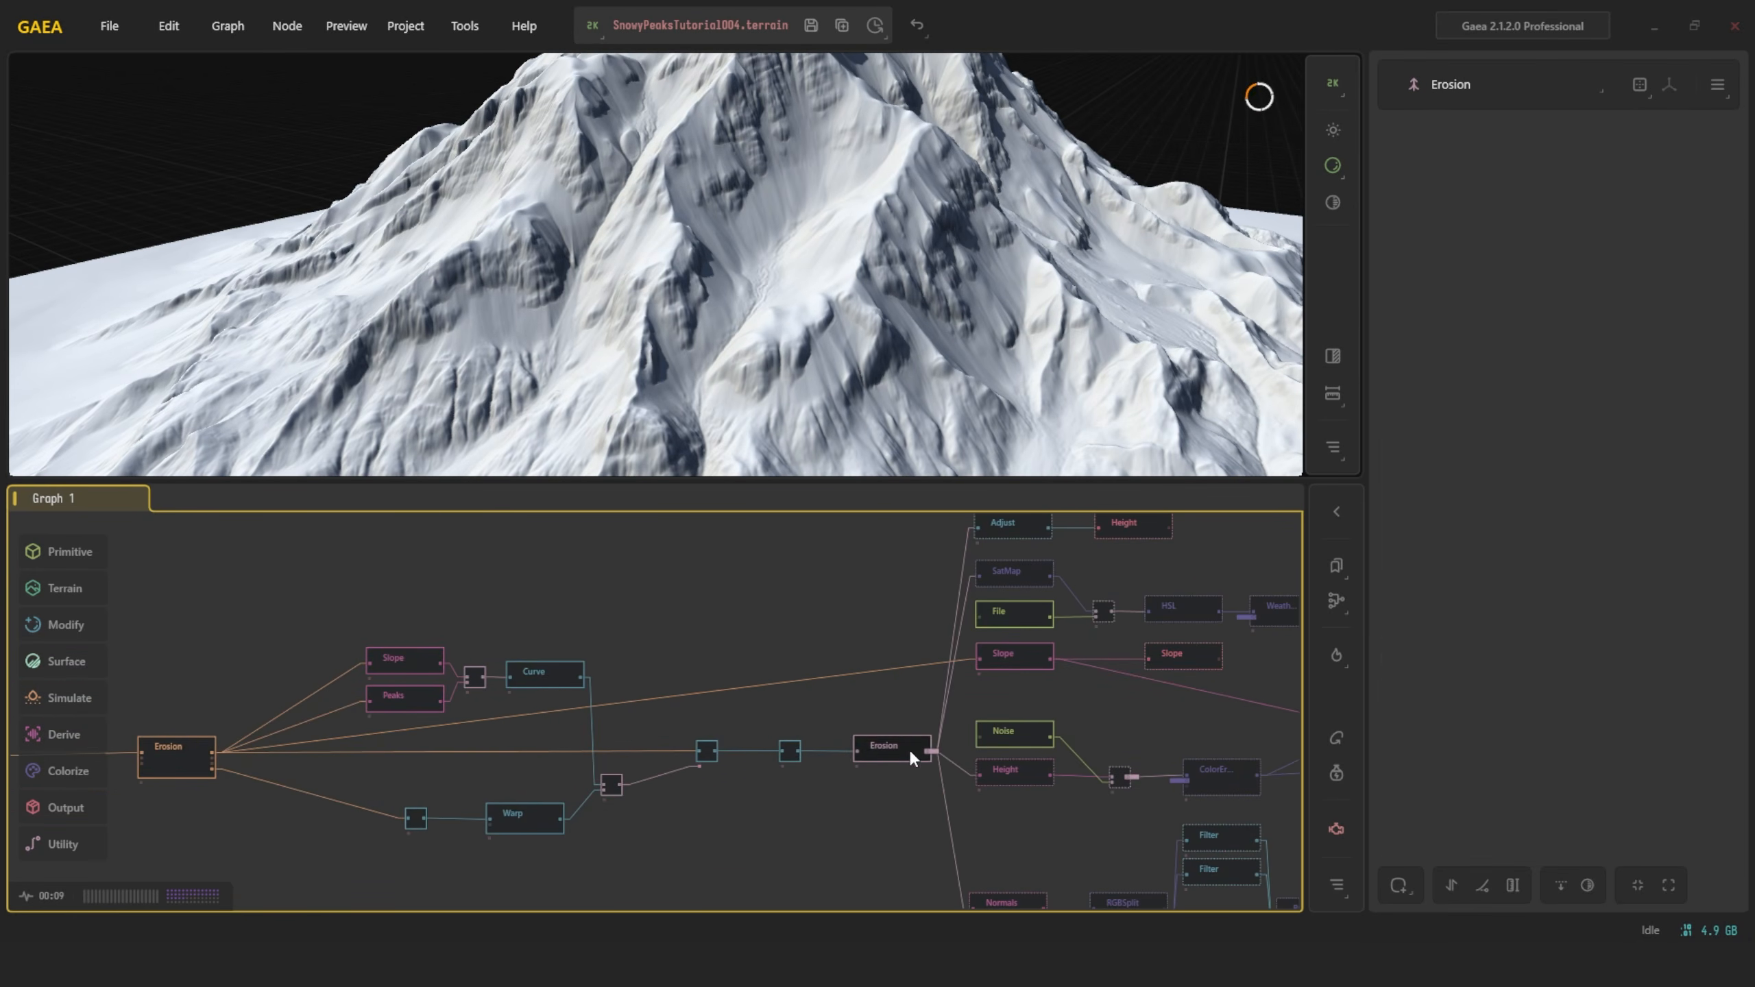
scroll(911, 747, "up", 5)
scroll(1125, 632, "down", 3)
middle_click_drag(1126, 626, 800, 829)
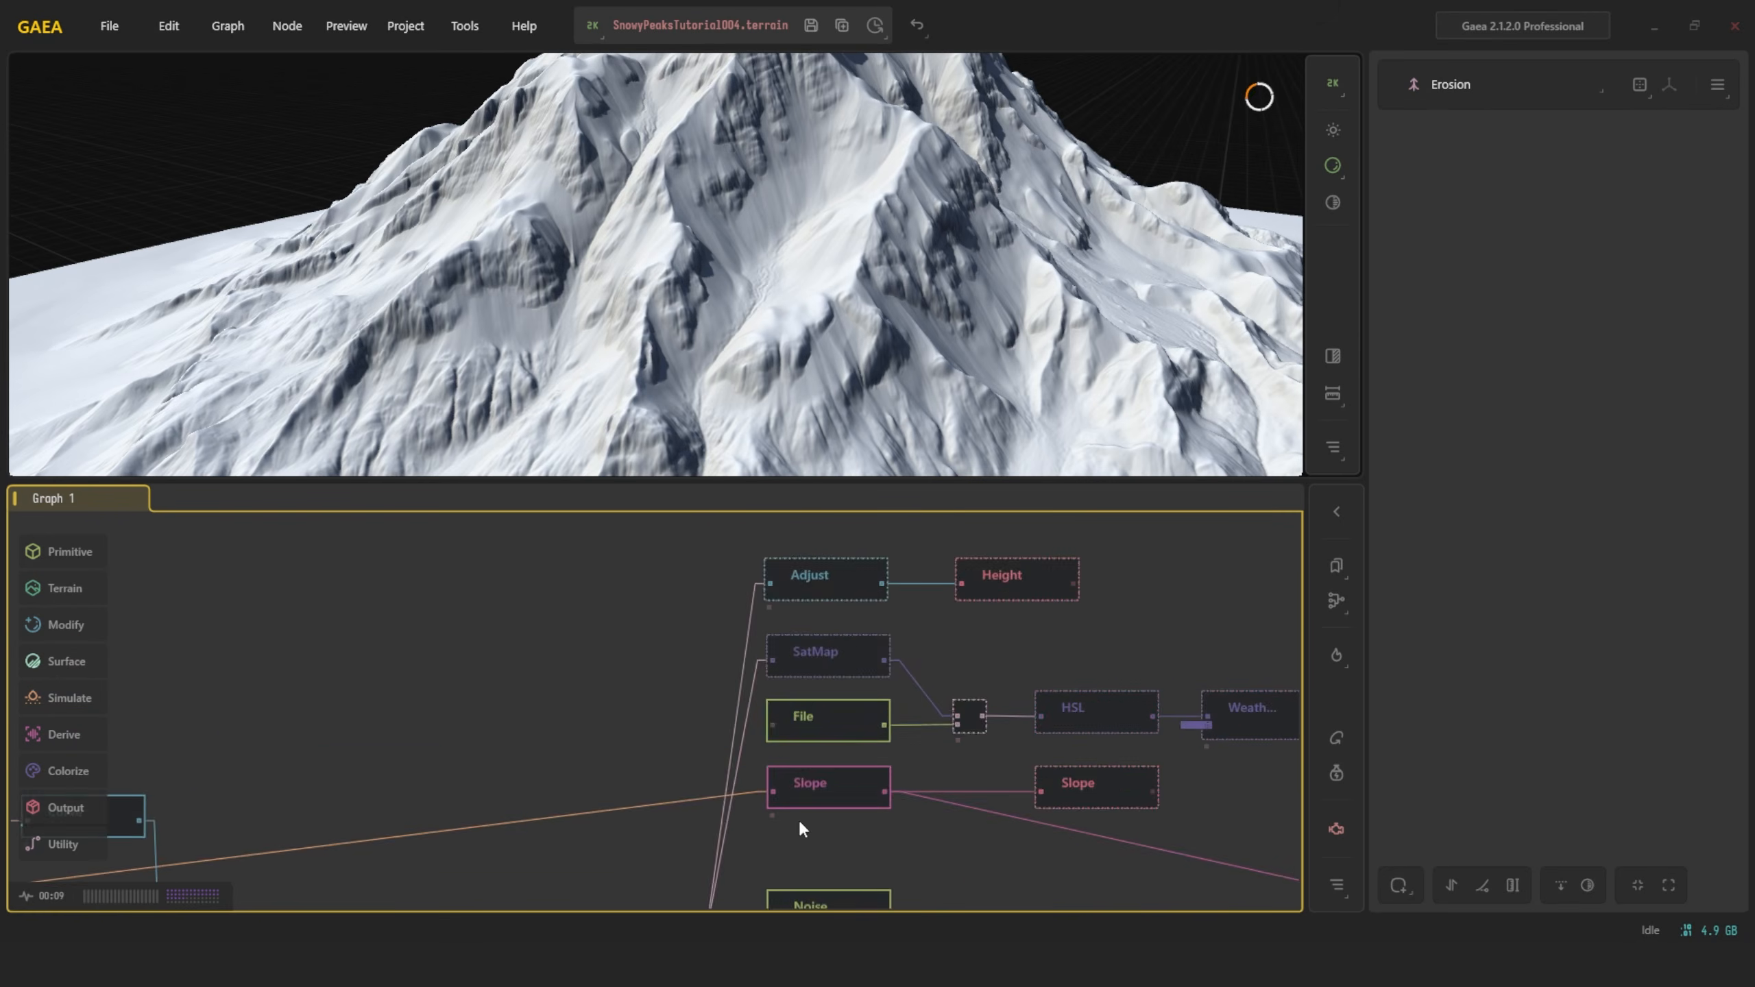
scroll(802, 823, "down", 3)
middle_click_drag(927, 847, 749, 710)
scroll(779, 661, "down", 2)
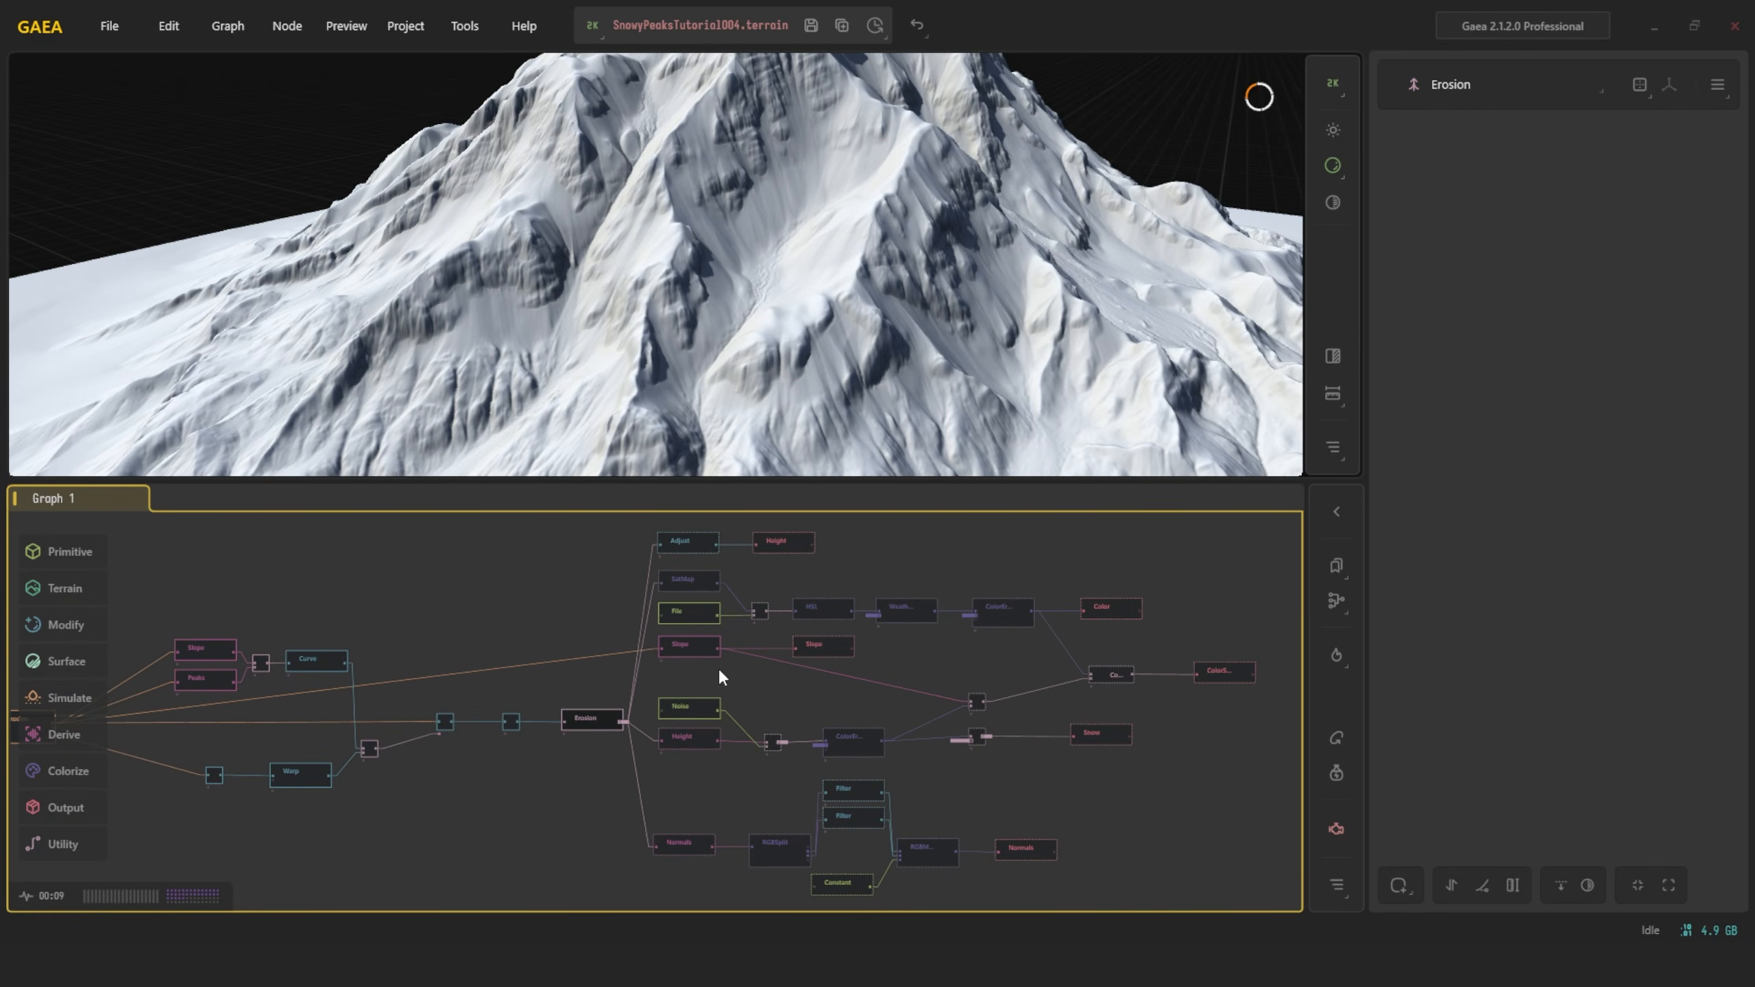
middle_click_drag(780, 637, 701, 665)
scroll(622, 596, "up", 3)
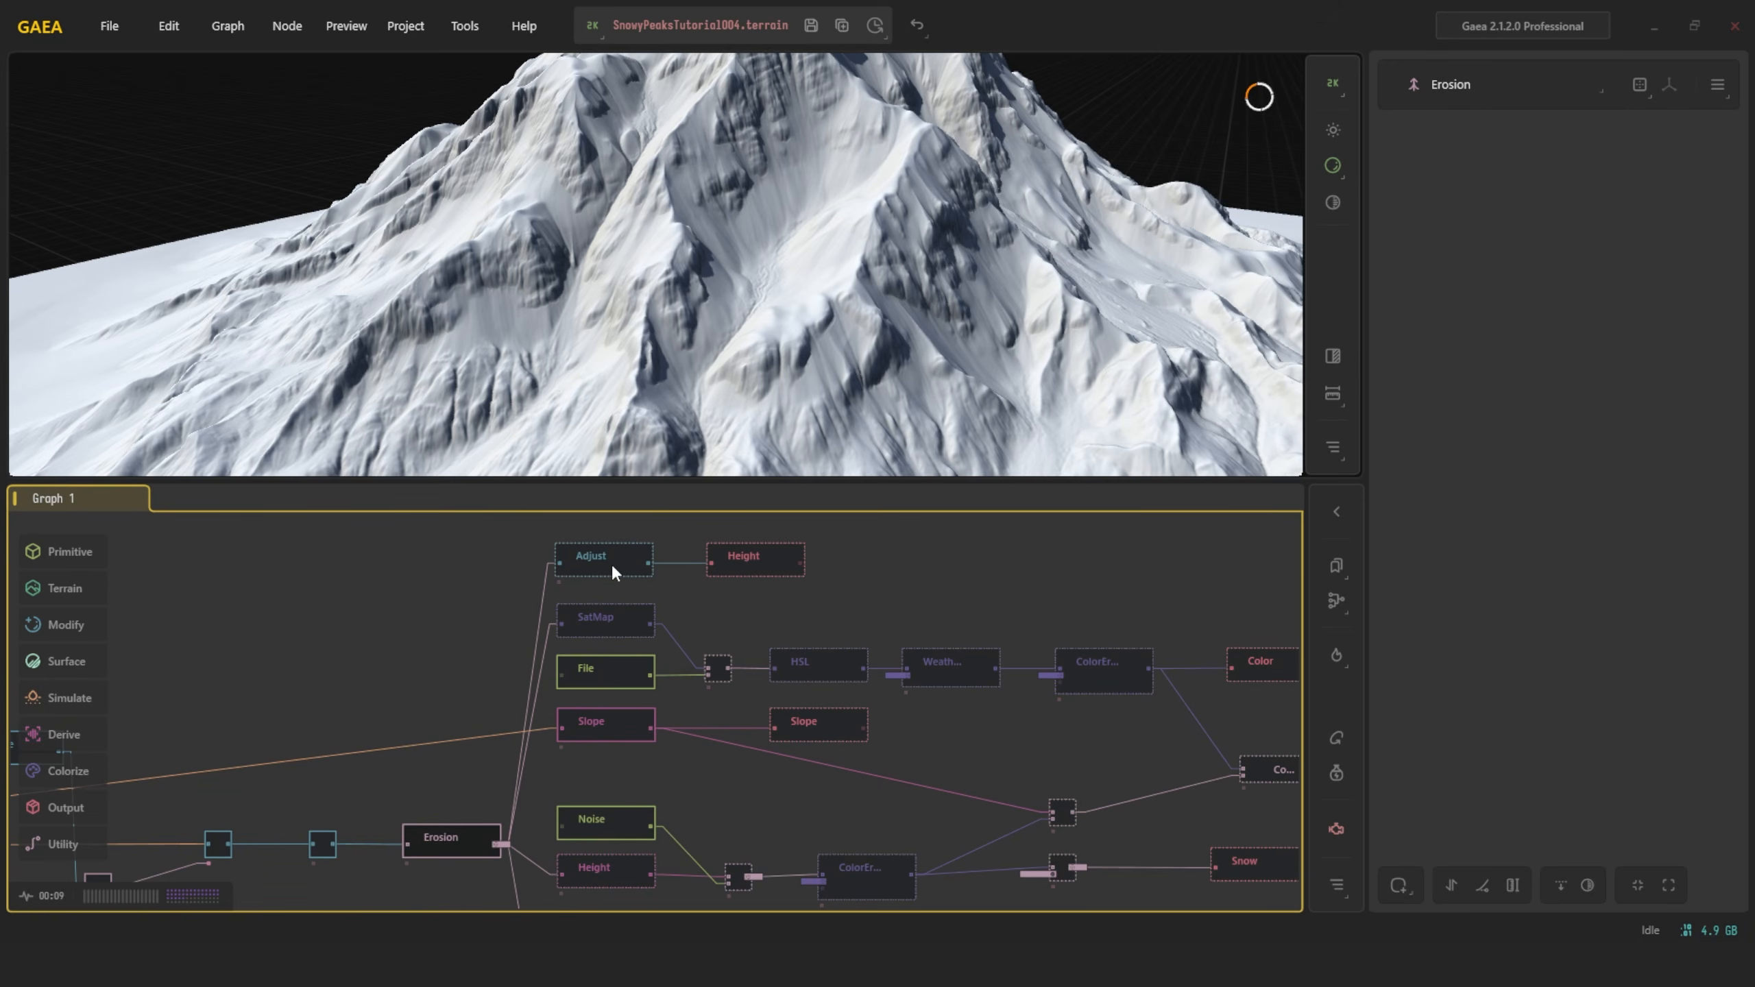
Inspect the Adjust node in the height branch and the EXR export settings of its Height output node
left_click(612, 563)
left_click(725, 567)
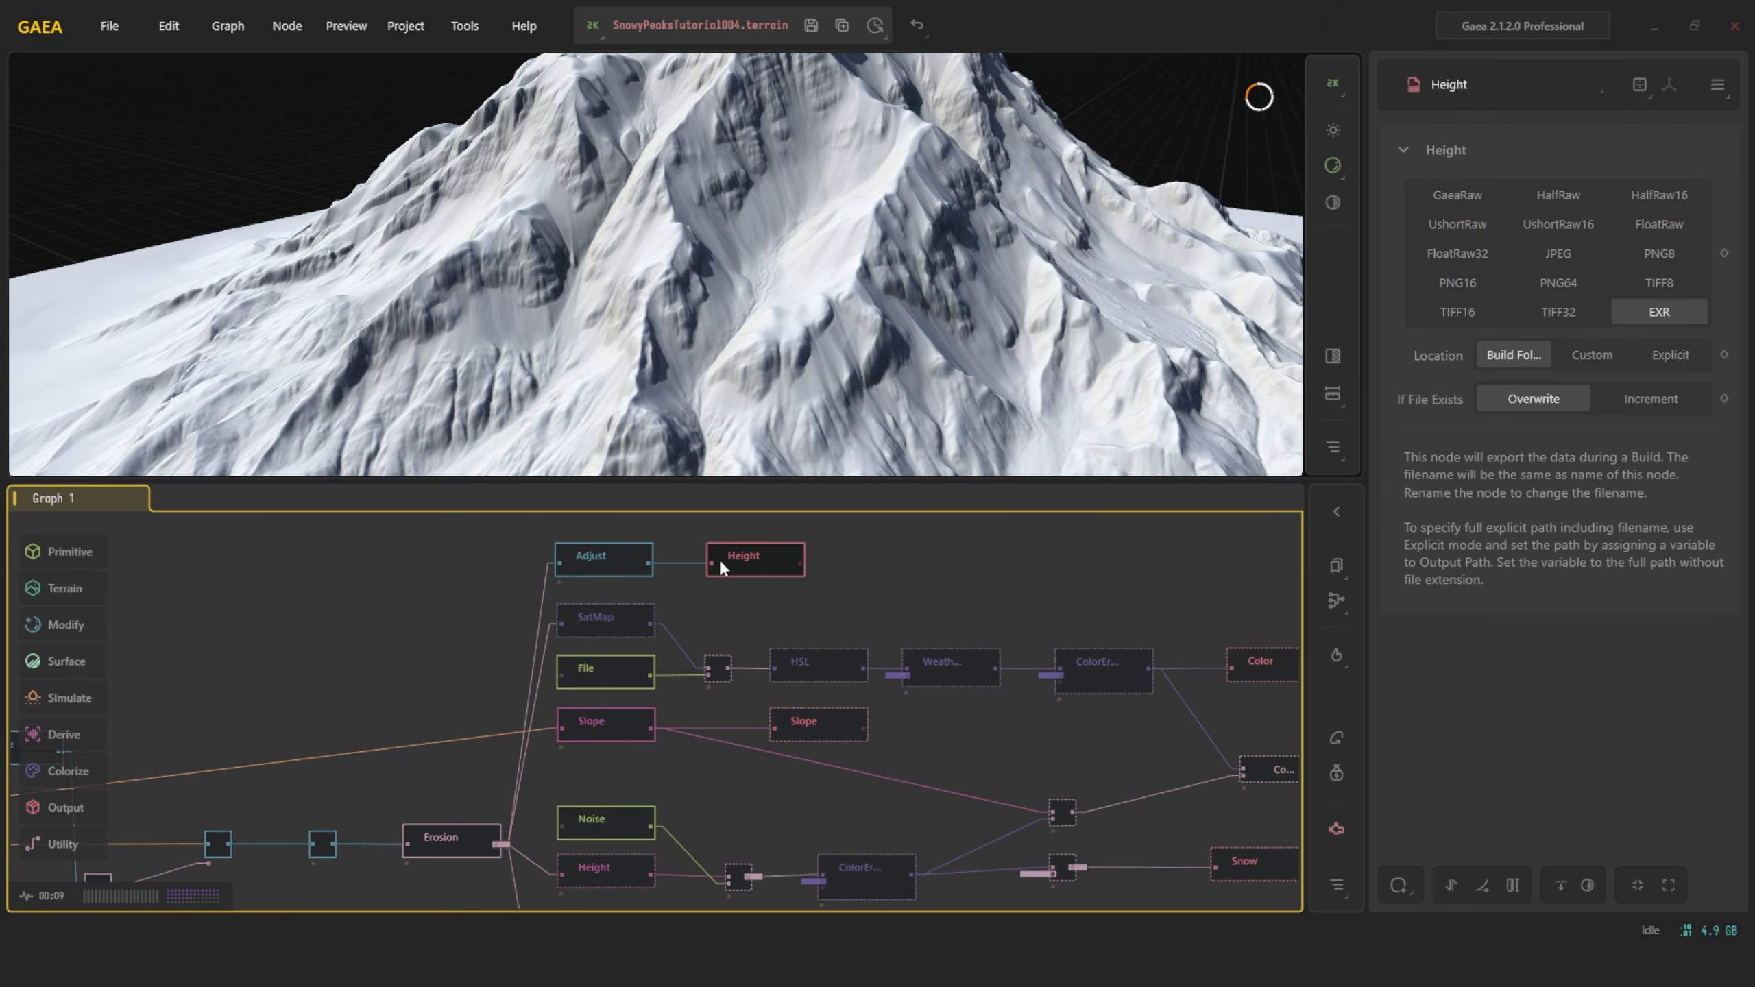
left_click(593, 578)
left_click(764, 575)
scroll(760, 566, "up", 5)
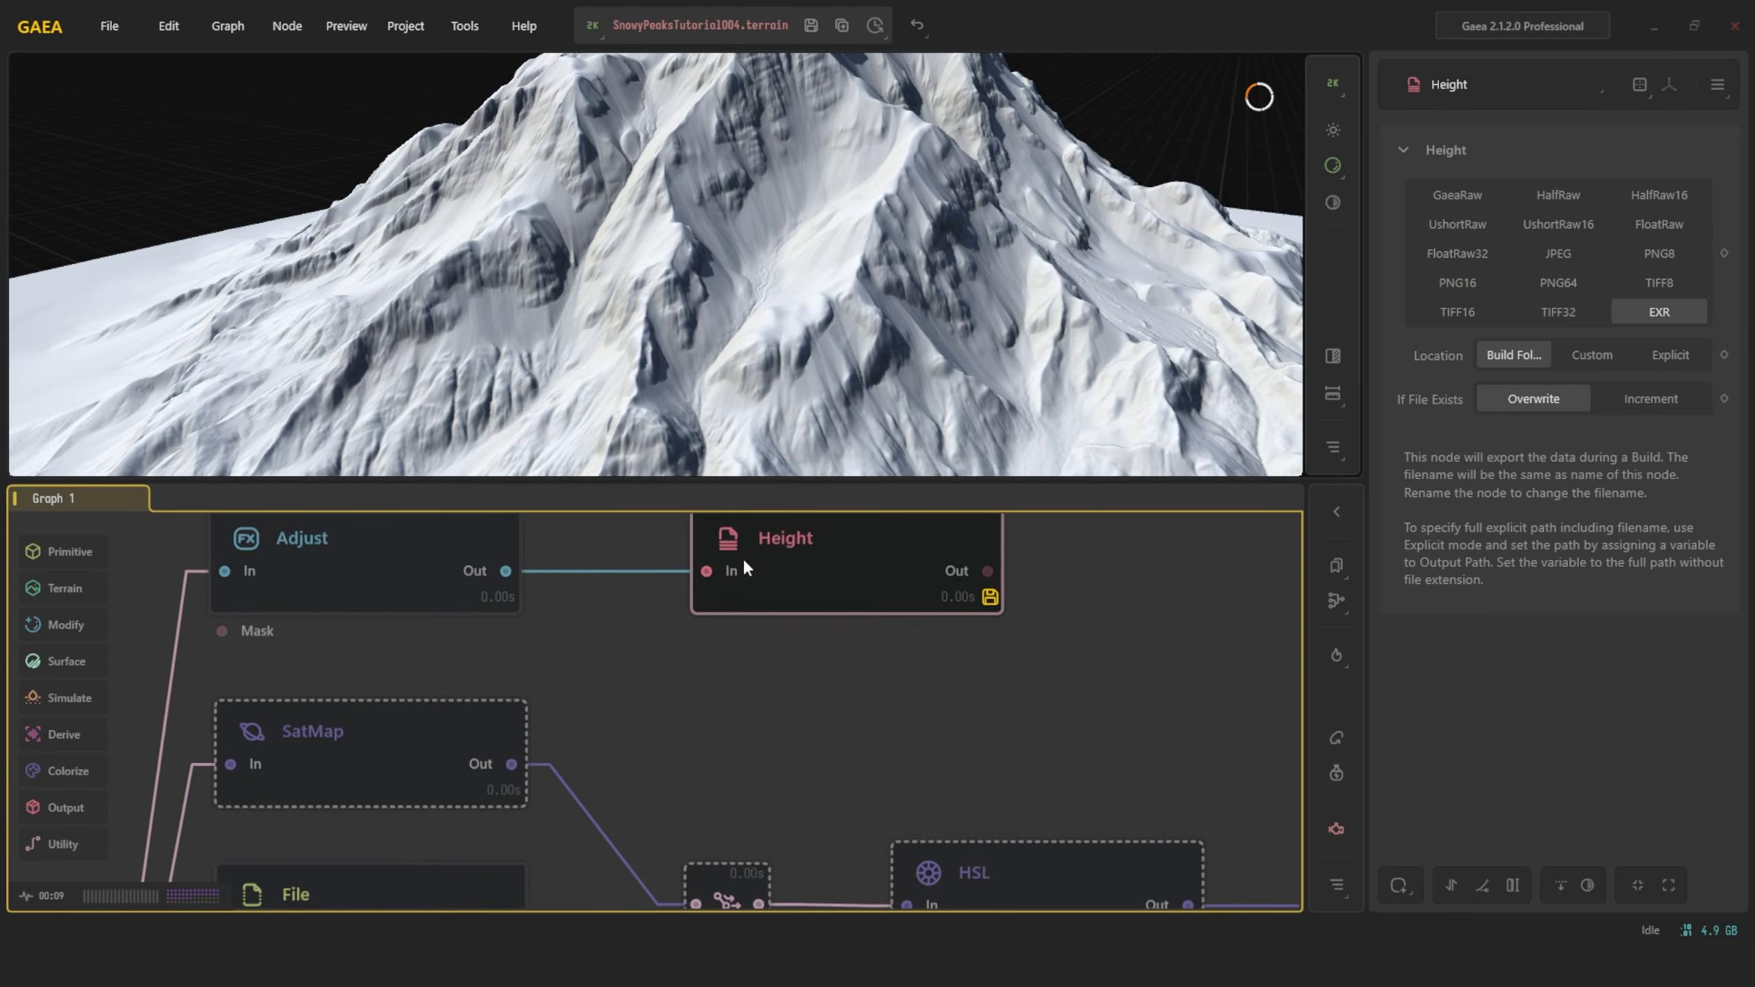
Move the Height output node farther from the Adjust node so it lines up with the HSL node below
left_click_drag(798, 649, 1018, 609)
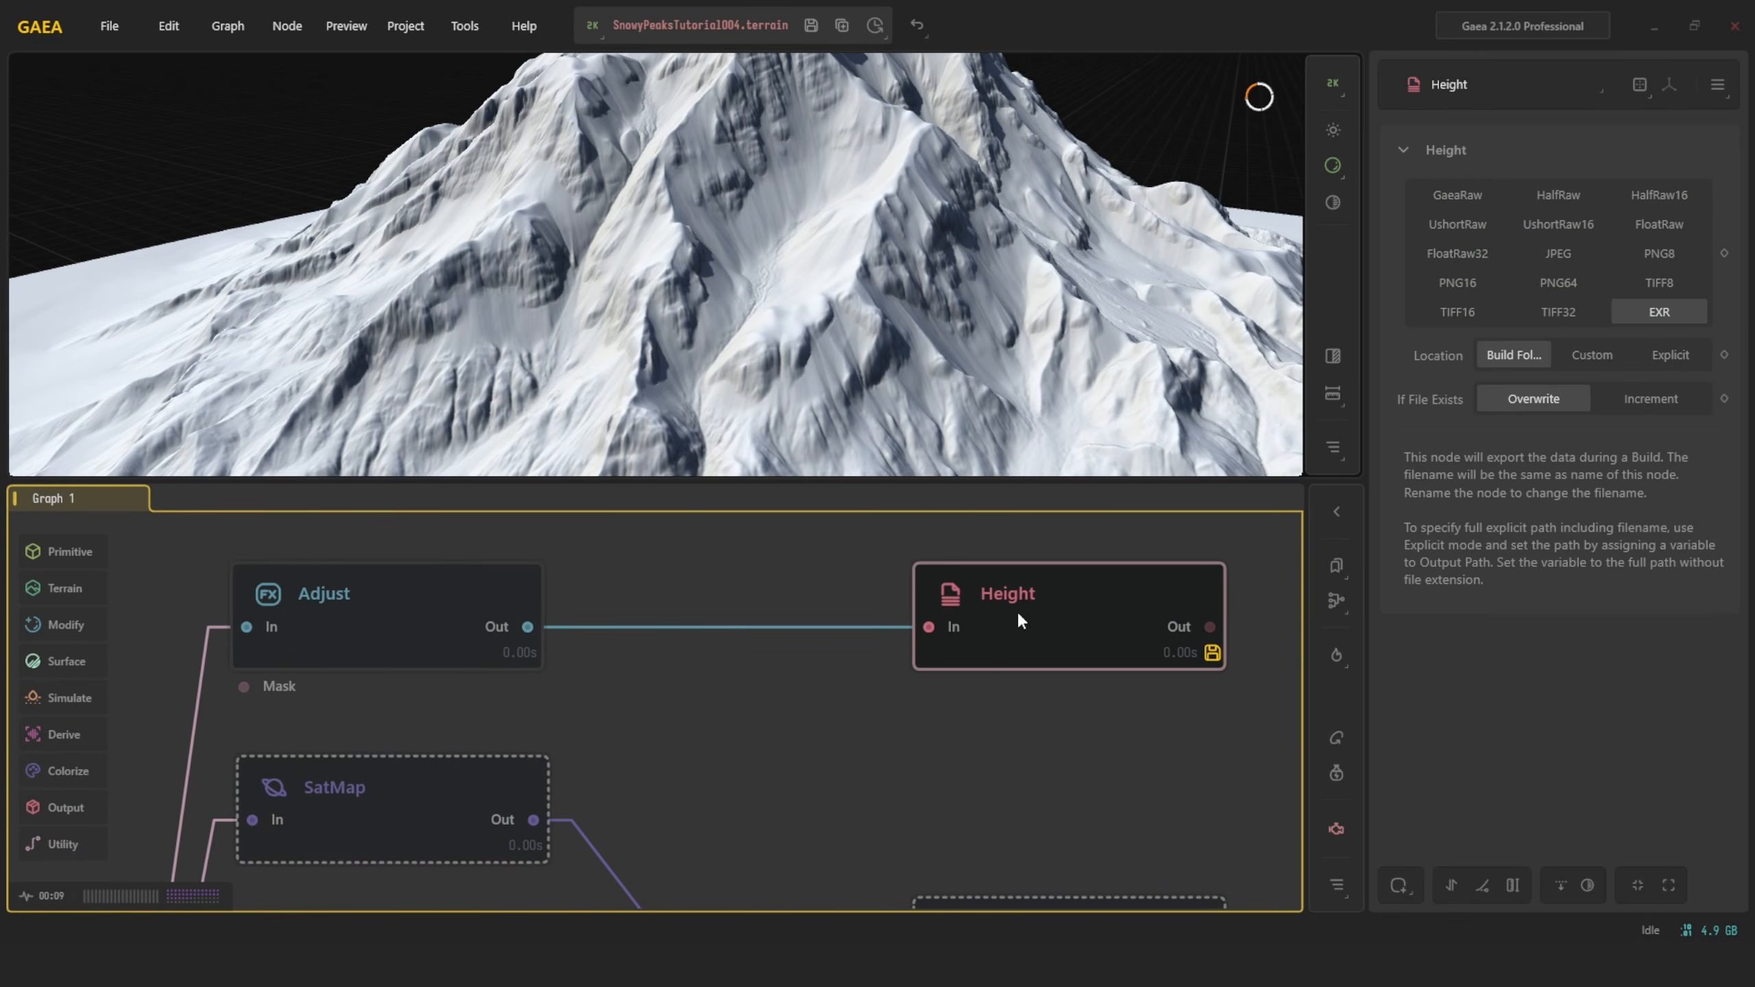
middle_click_drag(1050, 744, 650, 671)
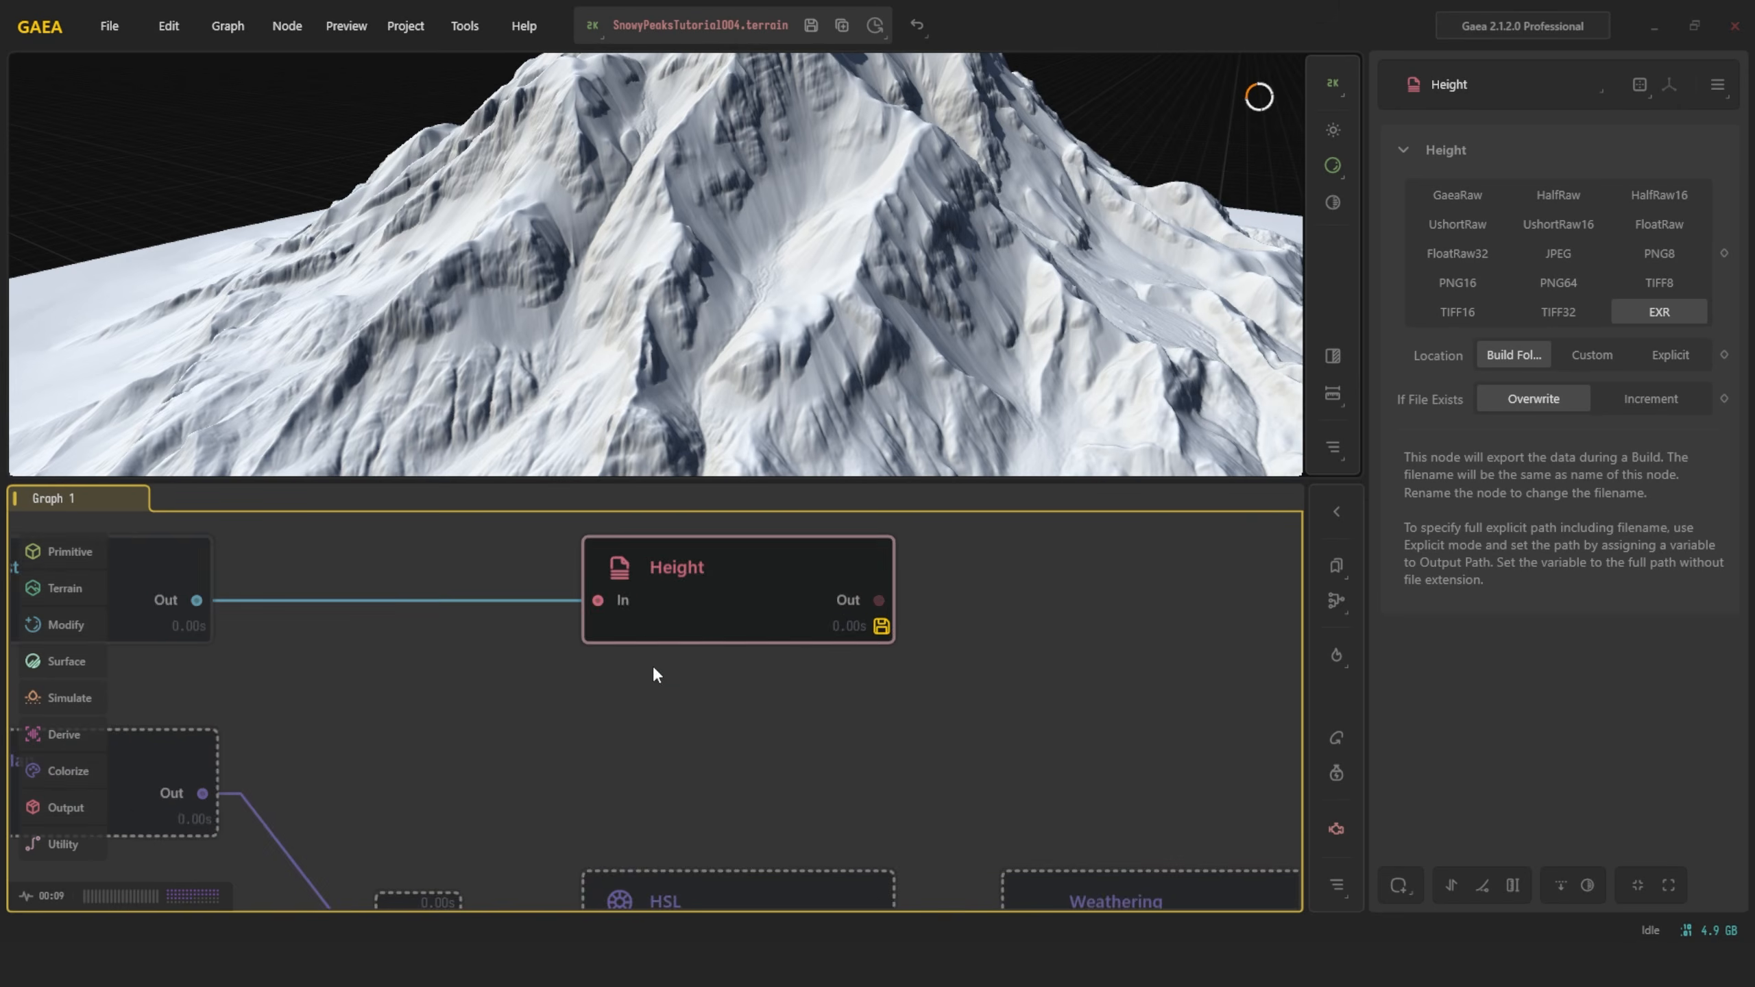
scroll(648, 639, "down", 2)
middle_click_drag(360, 628, 533, 628)
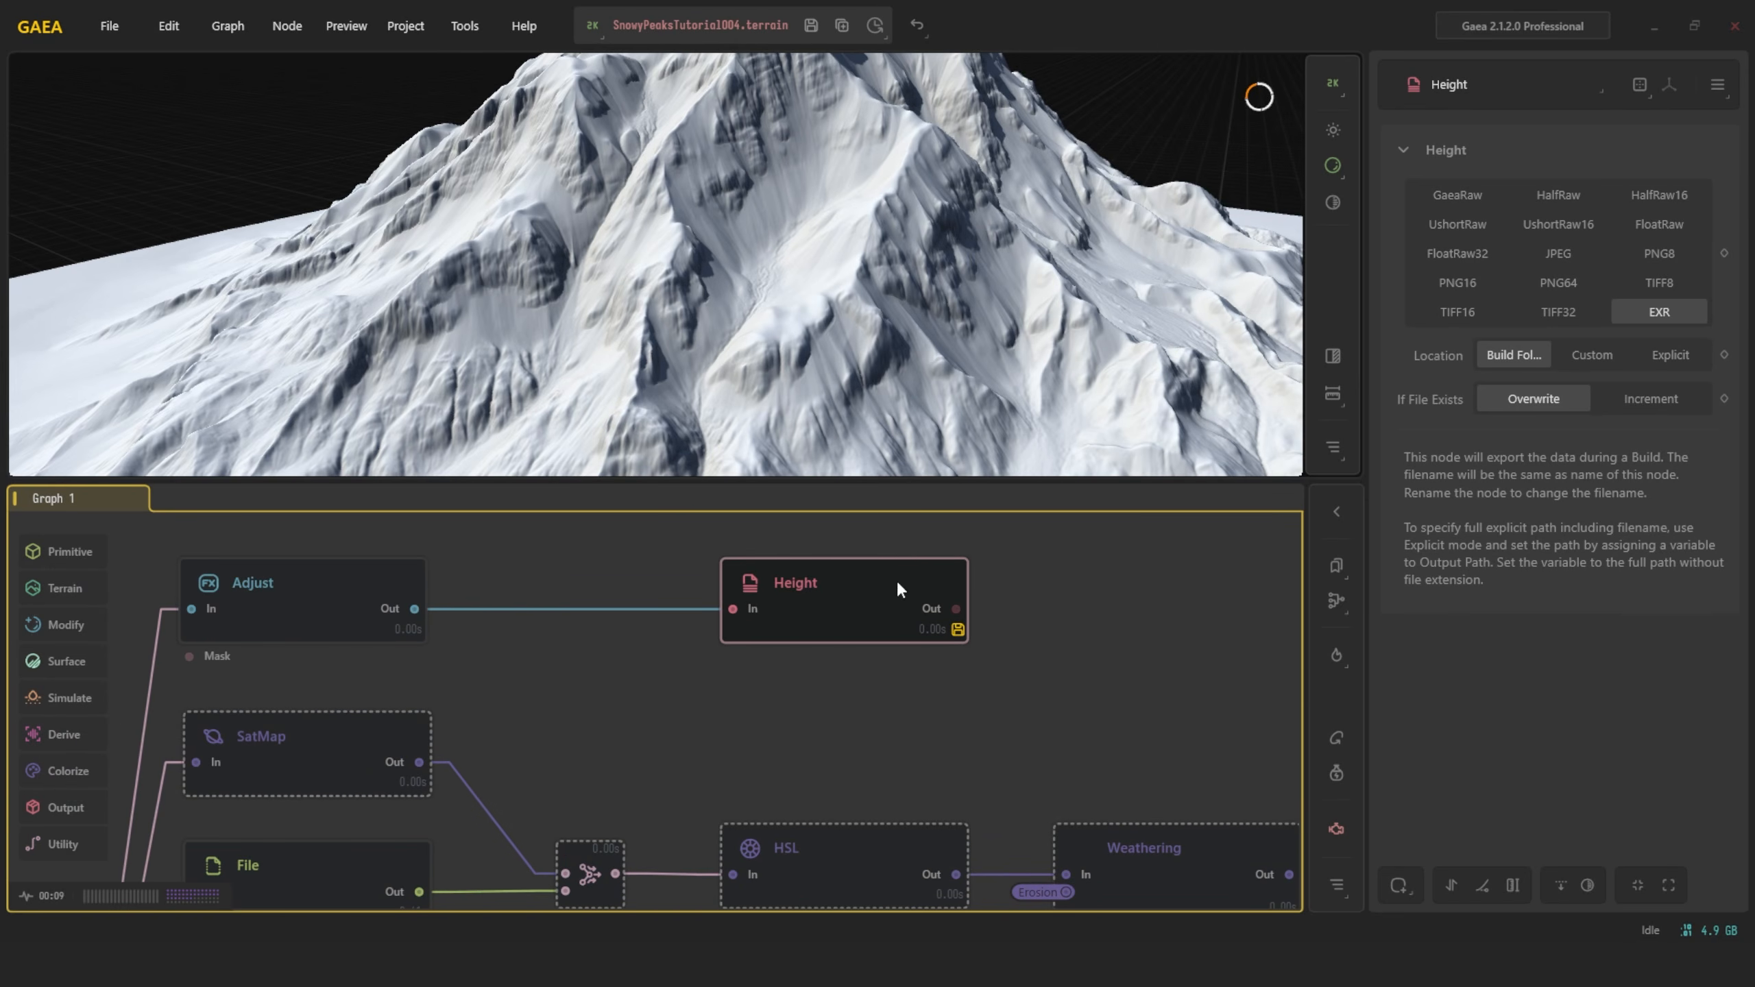
scroll(1002, 716, "down", 2)
middle_click_drag(869, 733, 856, 632)
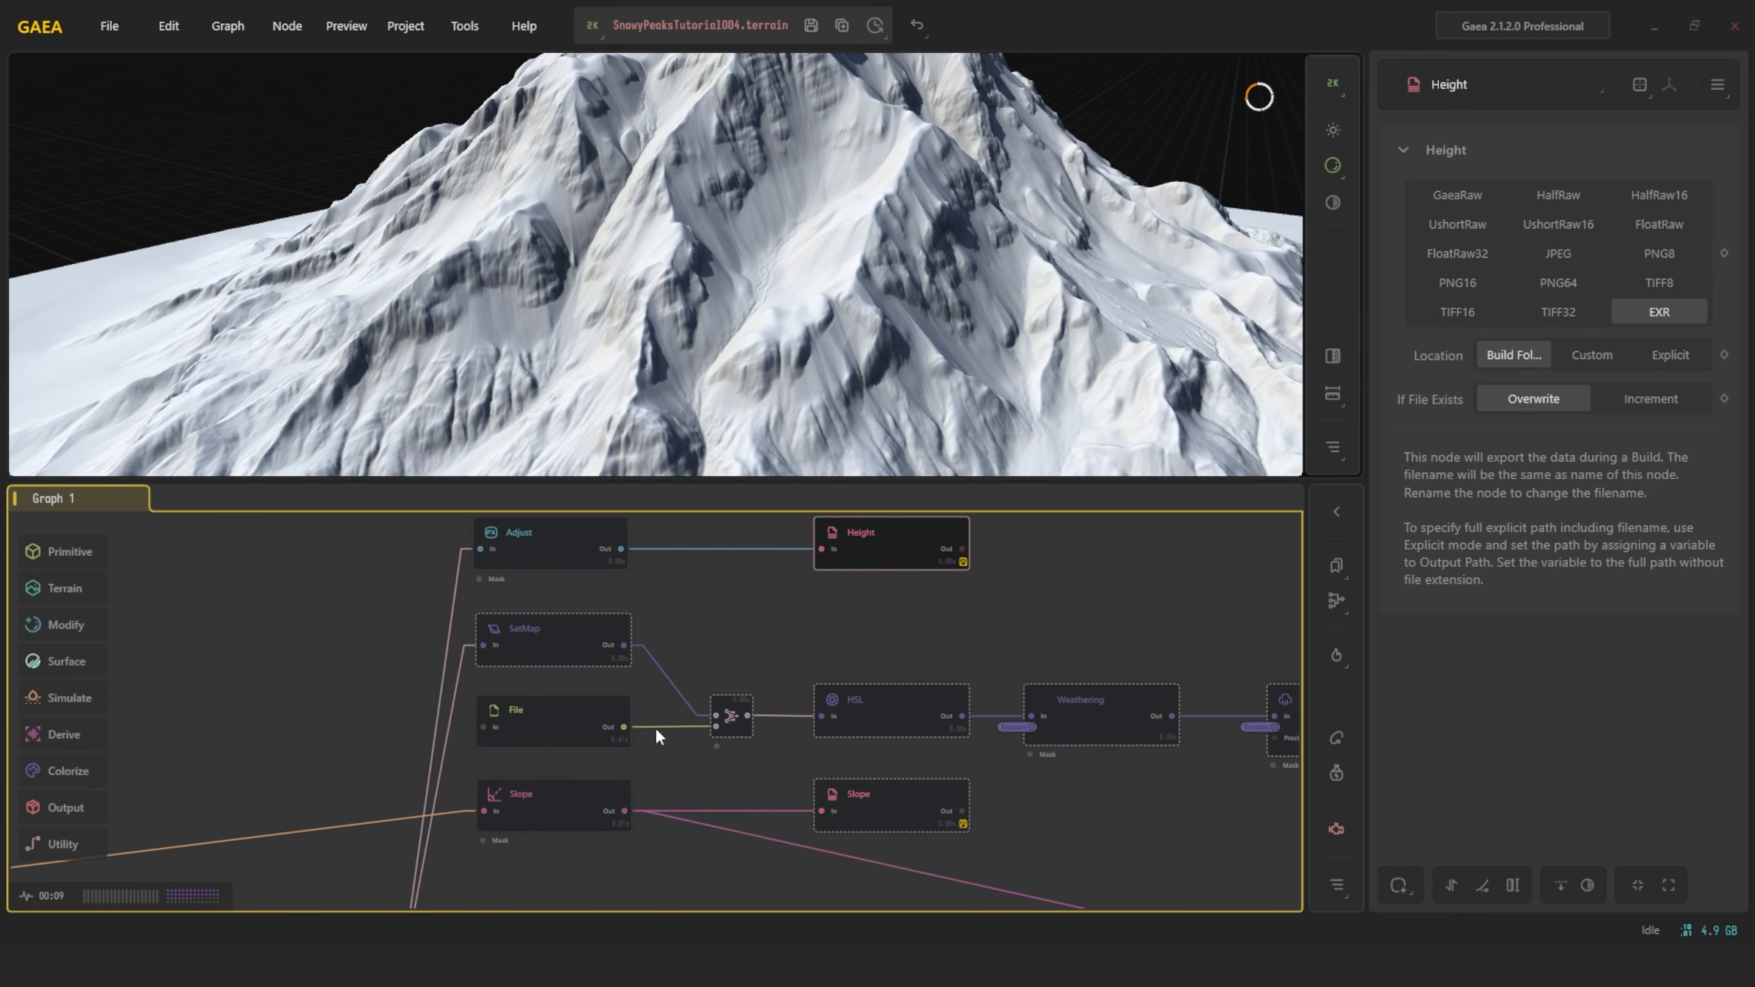
Select the File node holding the rock albedo image and examine its texture on the terrain from near and far
middle_click_drag(655, 727, 603, 606)
scroll(593, 635, "down", 2)
left_click(595, 634)
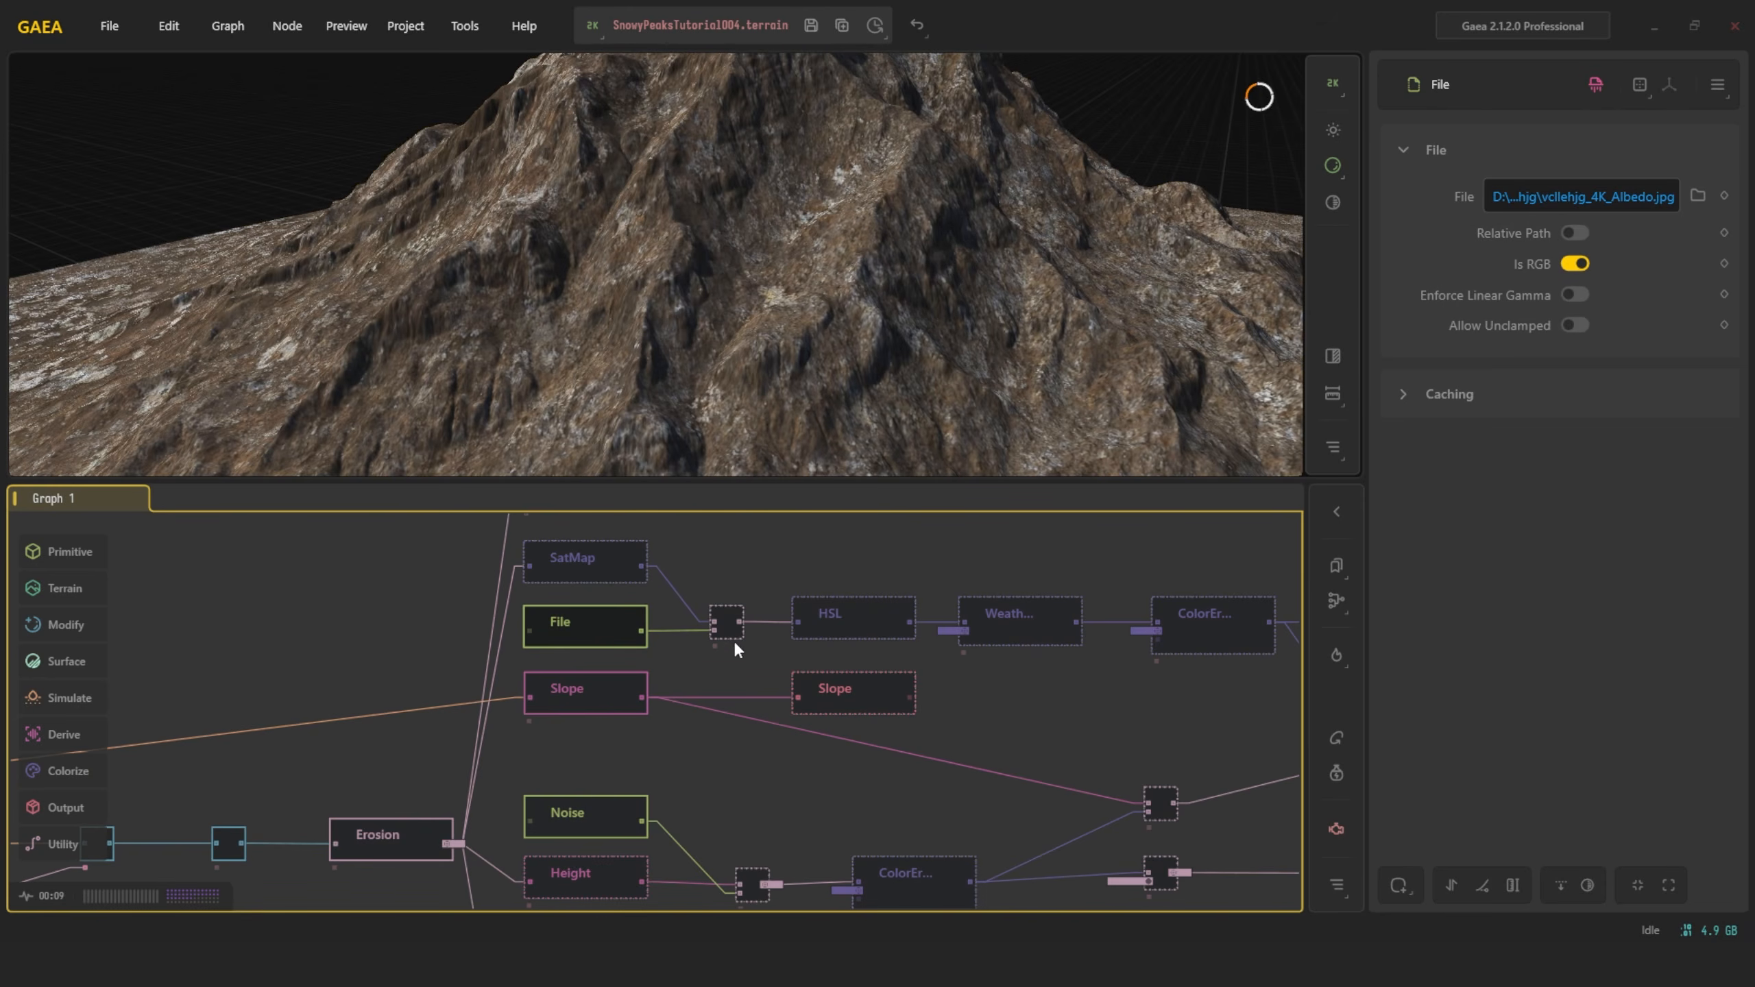
scroll(677, 656, "up", 2)
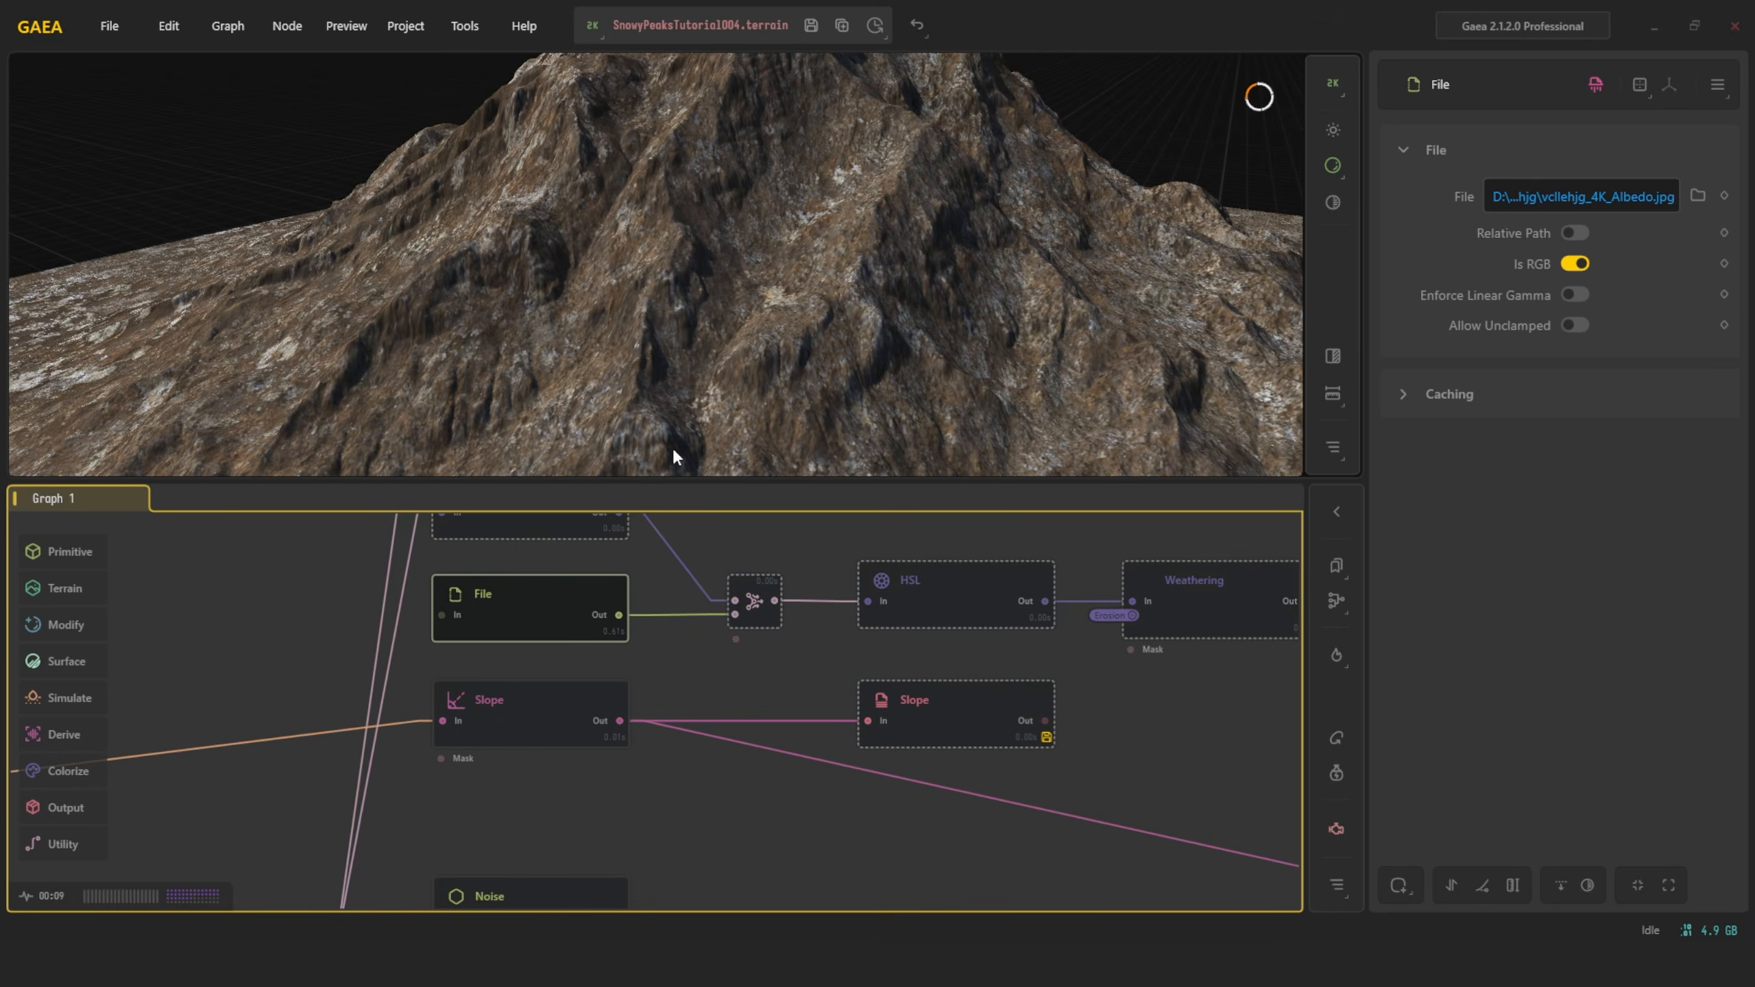
scroll(757, 339, "down", 2)
left_click_drag(755, 291, 890, 511)
scroll(797, 382, "down", 2)
left_click_drag(797, 382, 659, 242)
scroll(822, 351, "up", 4)
scroll(736, 354, "down", 4)
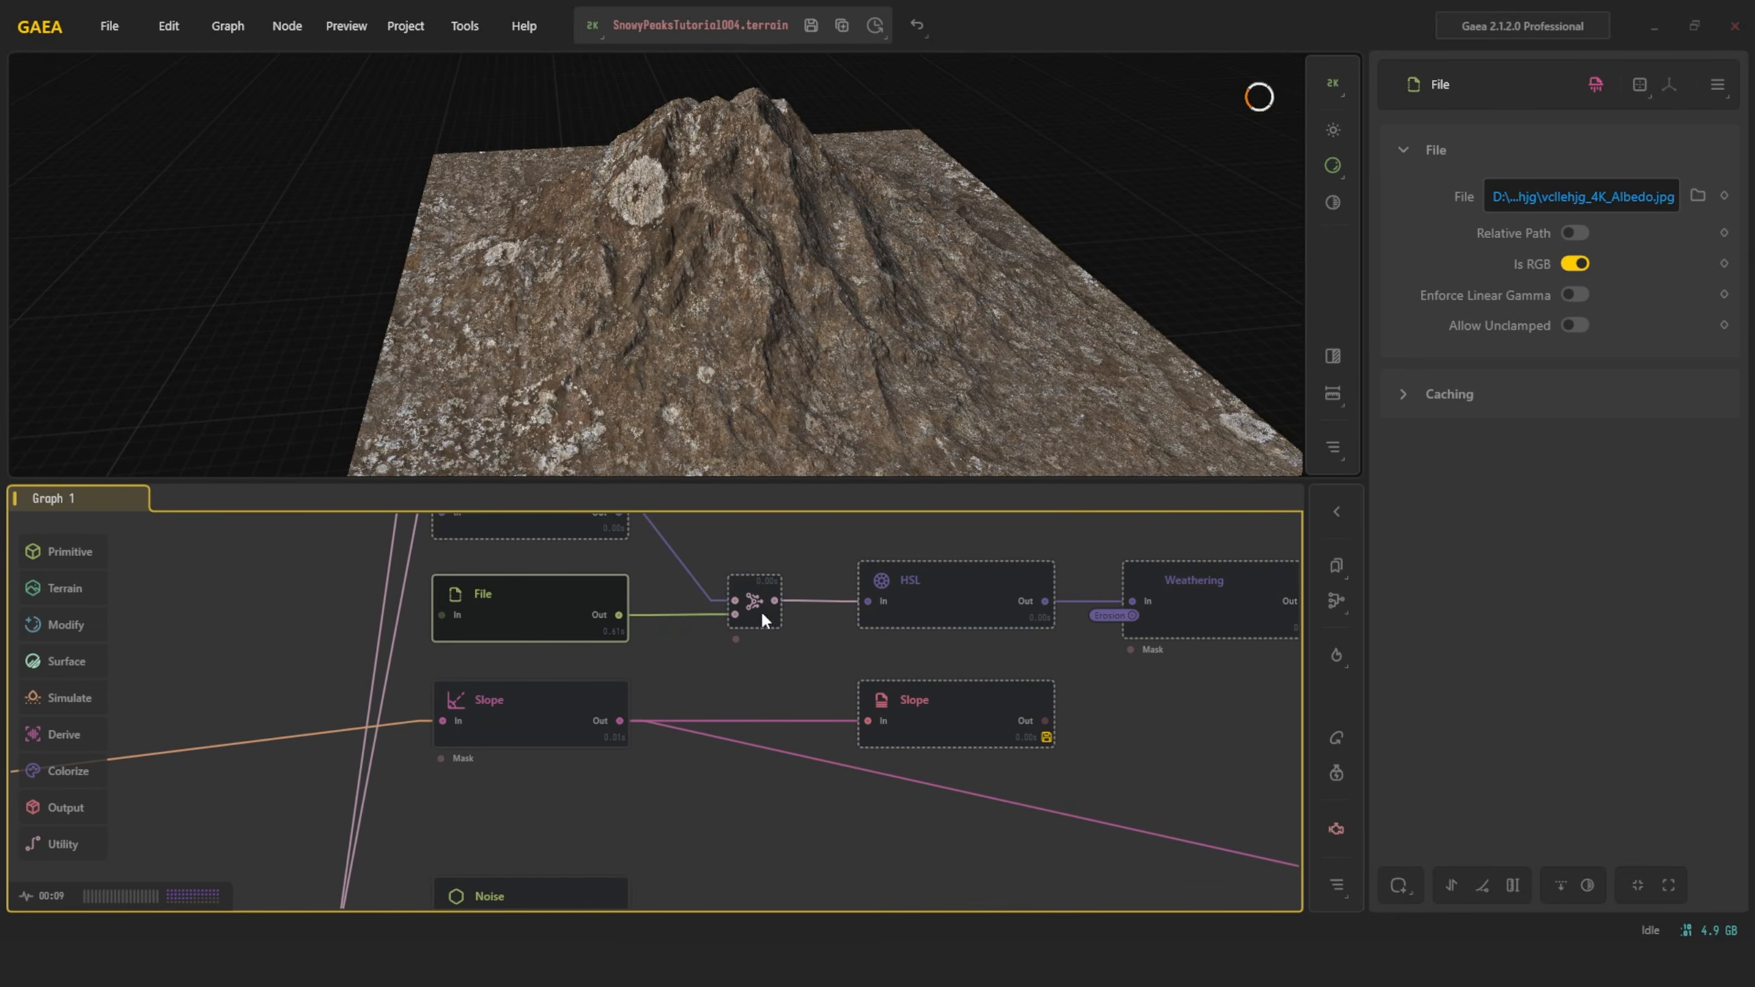
Compare the SatMap coloring with the result of the Combine node that blends it with the File texture
left_click(760, 609)
middle_click_drag(678, 567, 788, 641)
left_click(653, 554)
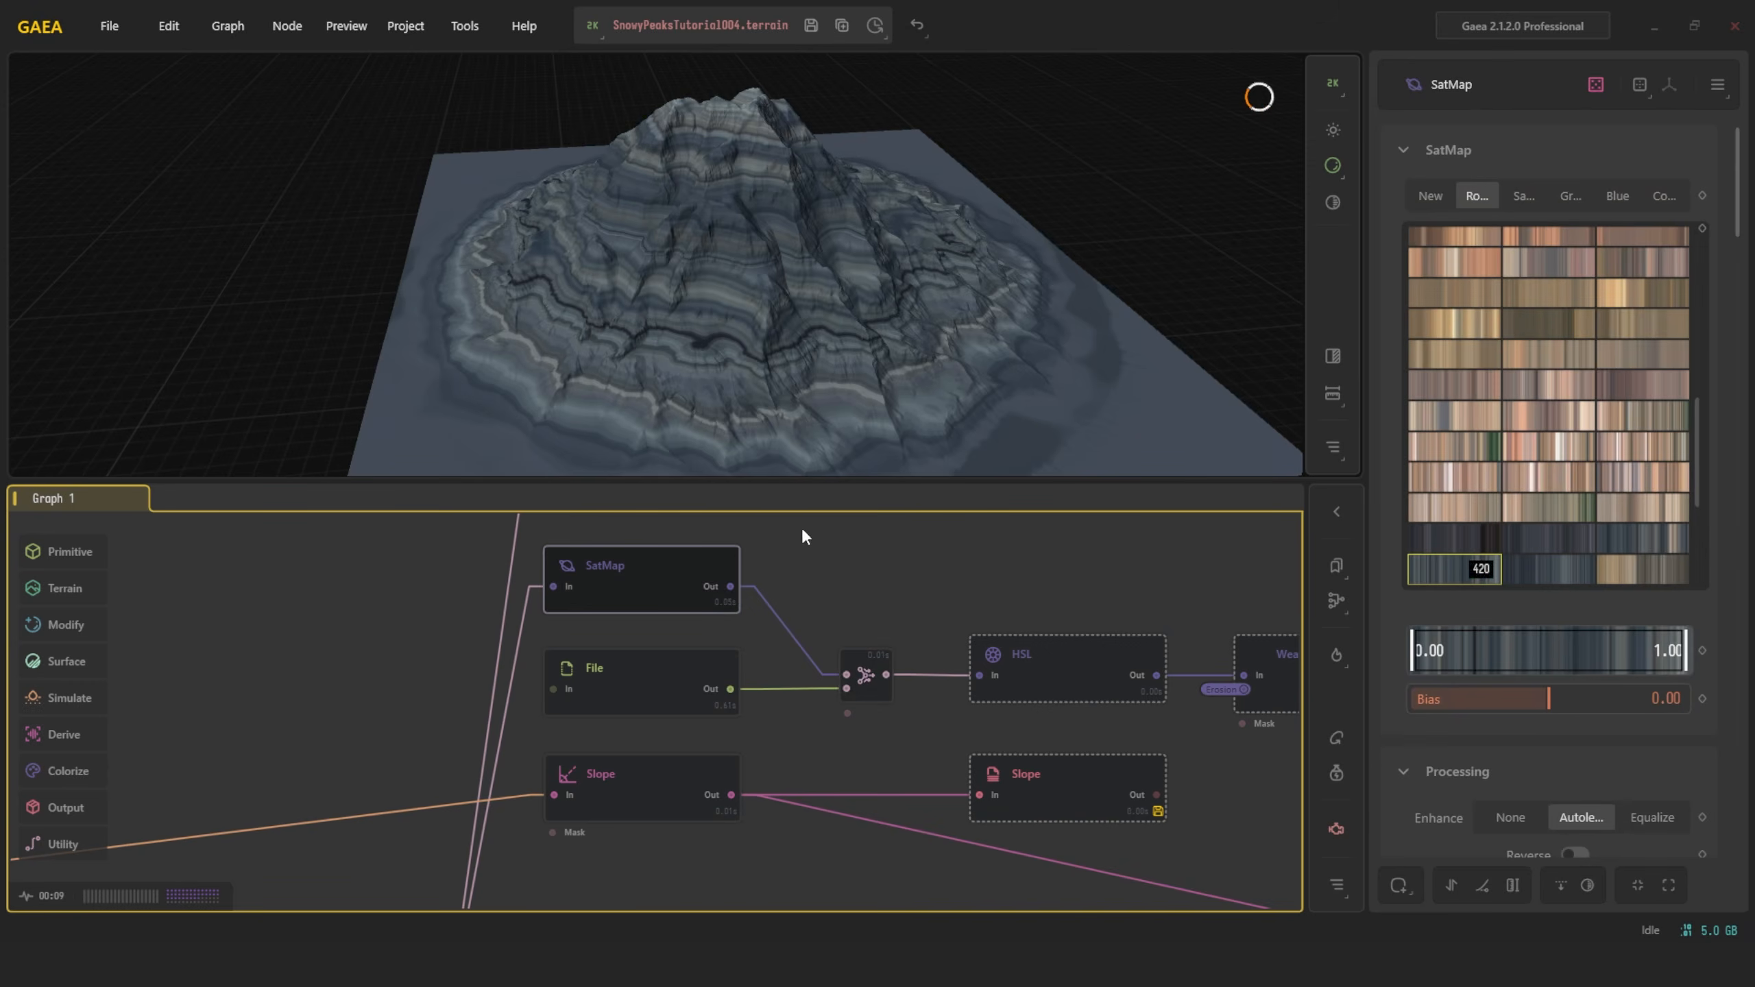
left_click(871, 671)
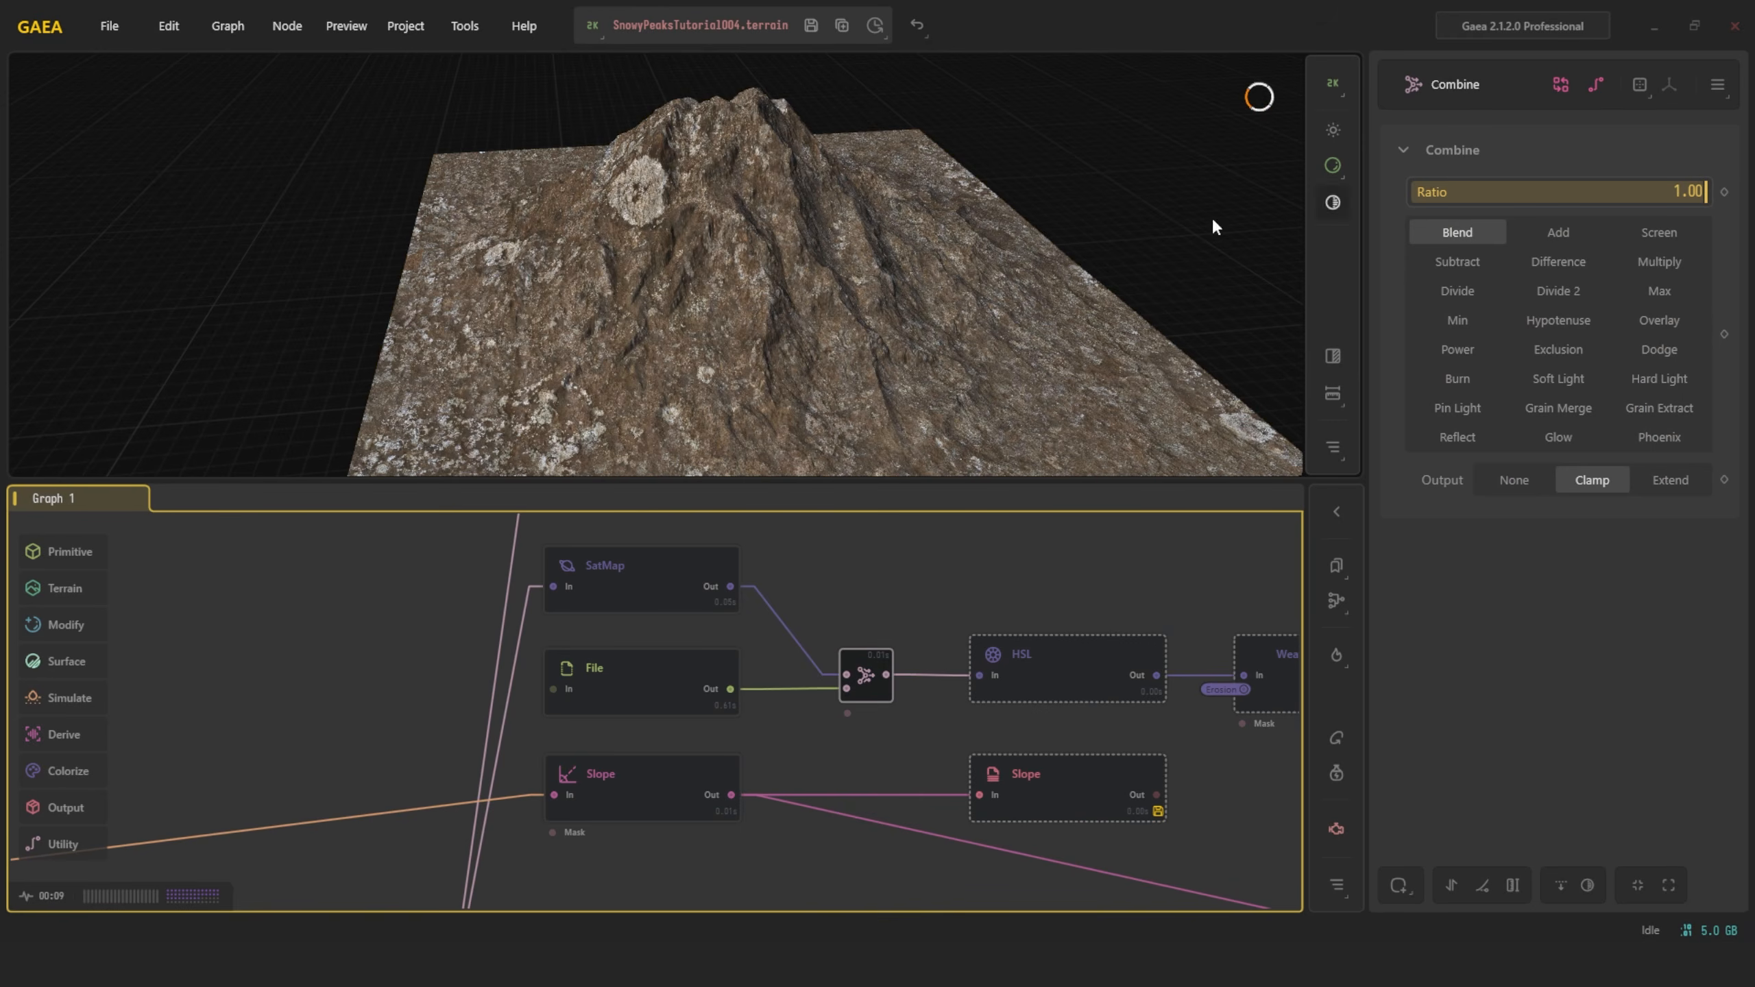
Try a Ratio of about 0.69 on the Combine node's Blend mode, returning it to 1.00
left_click(1551, 194)
left_click(1616, 196)
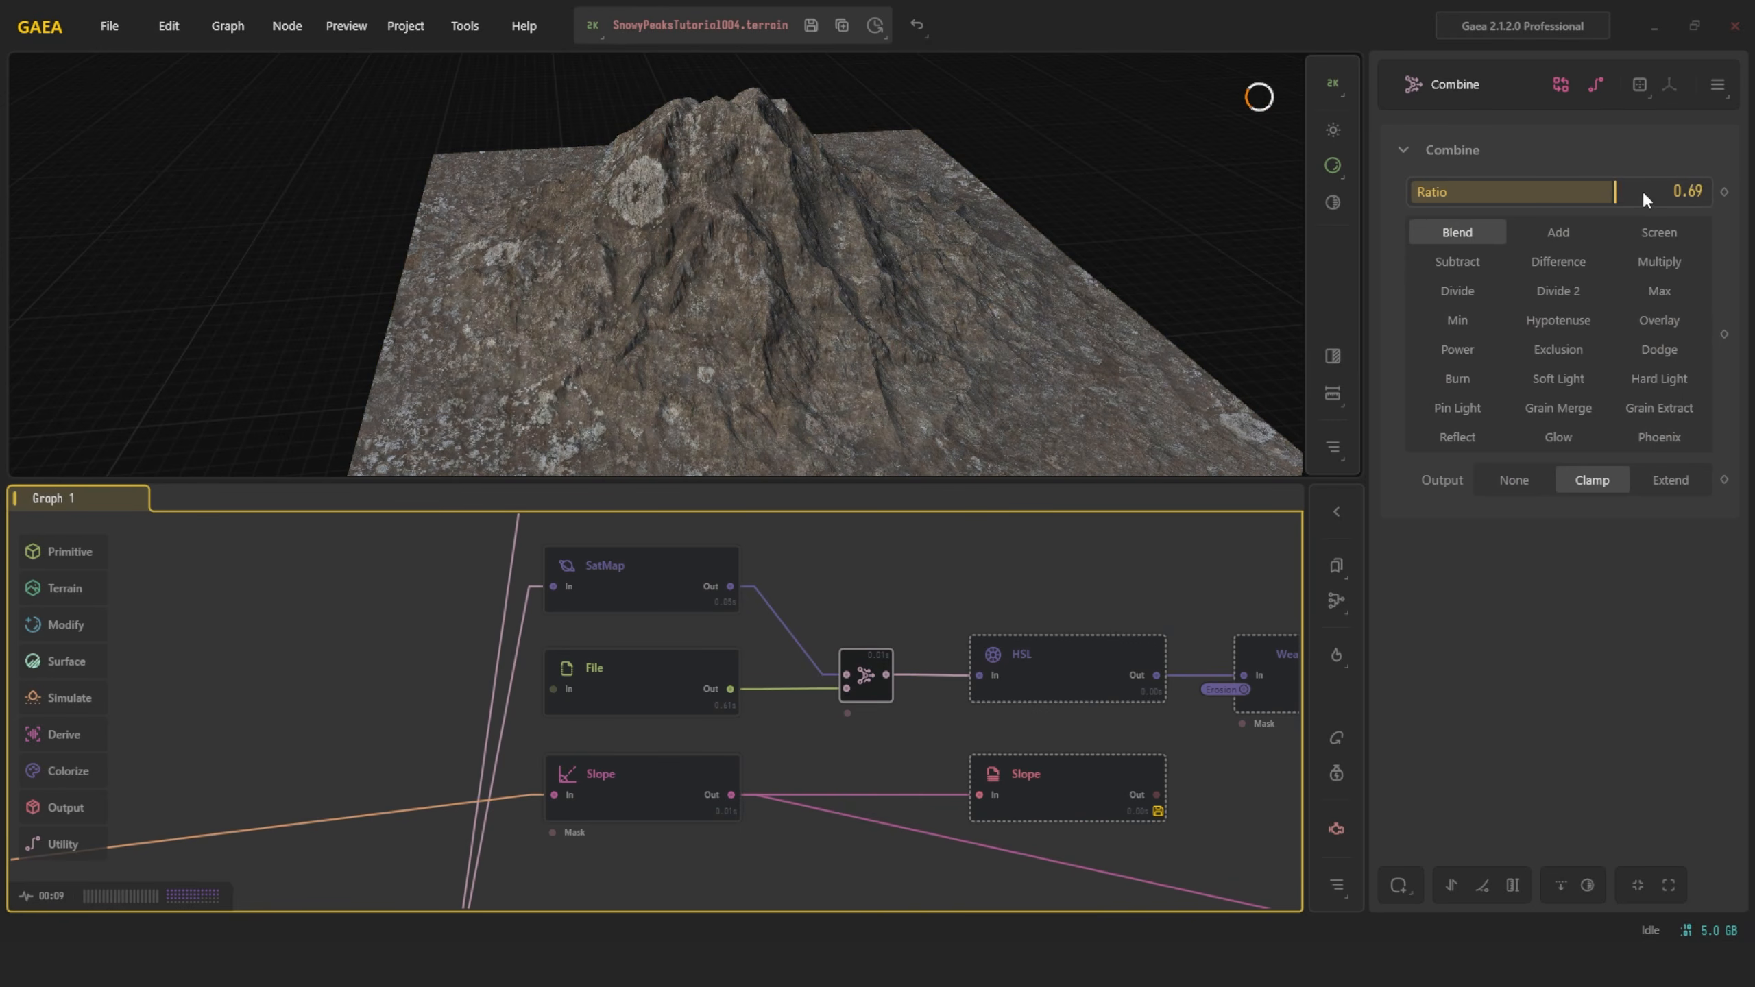
left_click_drag(1645, 195, 1733, 197)
Follow the color branch to the Weathering node and examine its effect on the ridges and its Erosion portal input
middle_click_drag(970, 519, 879, 519)
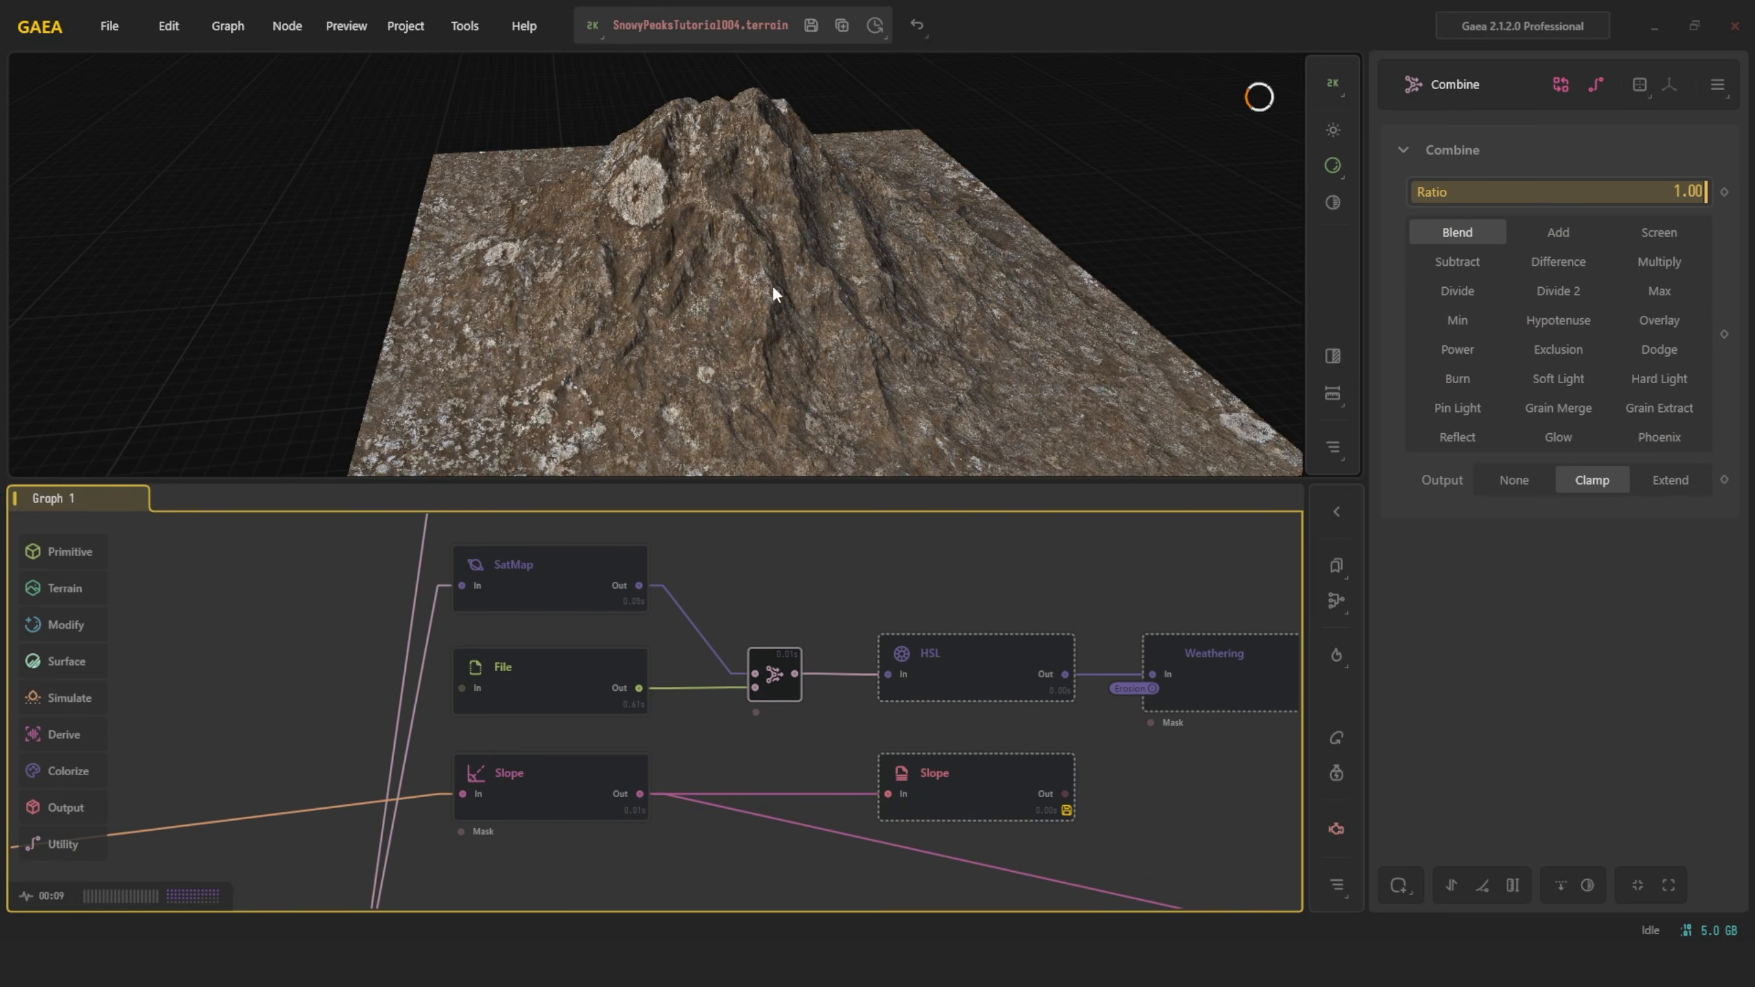
left_click_drag(659, 297, 818, 385)
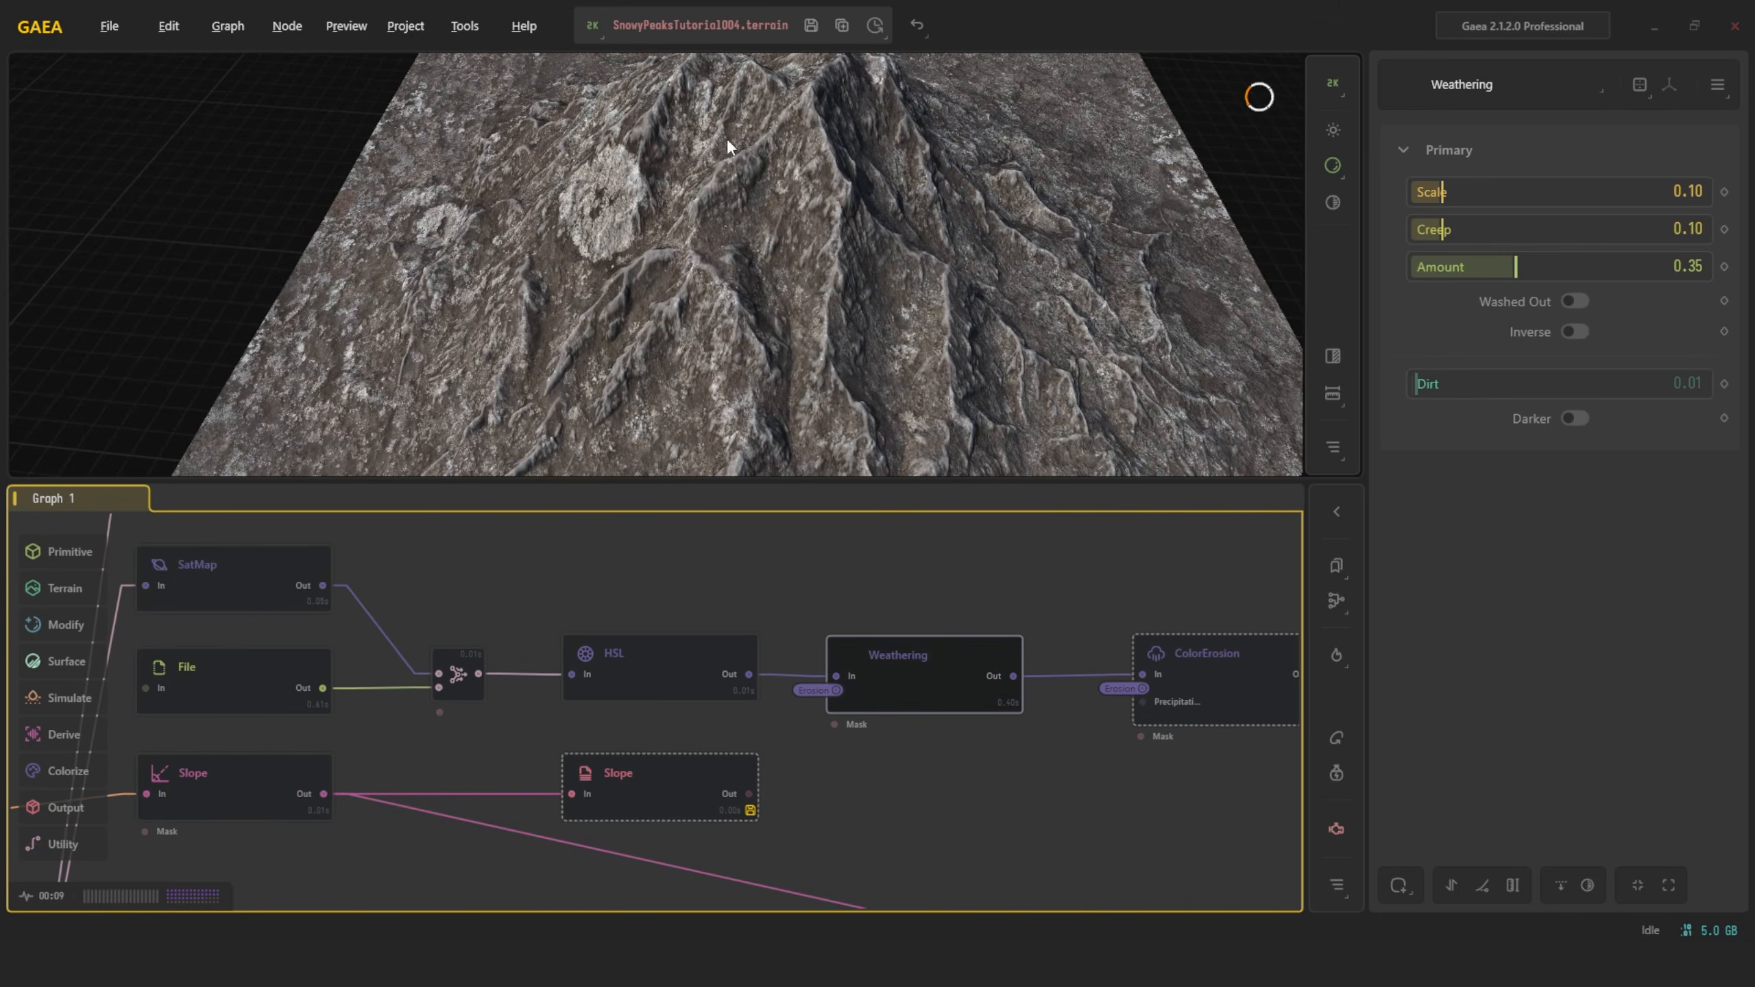
left_click_drag(794, 188, 814, 226)
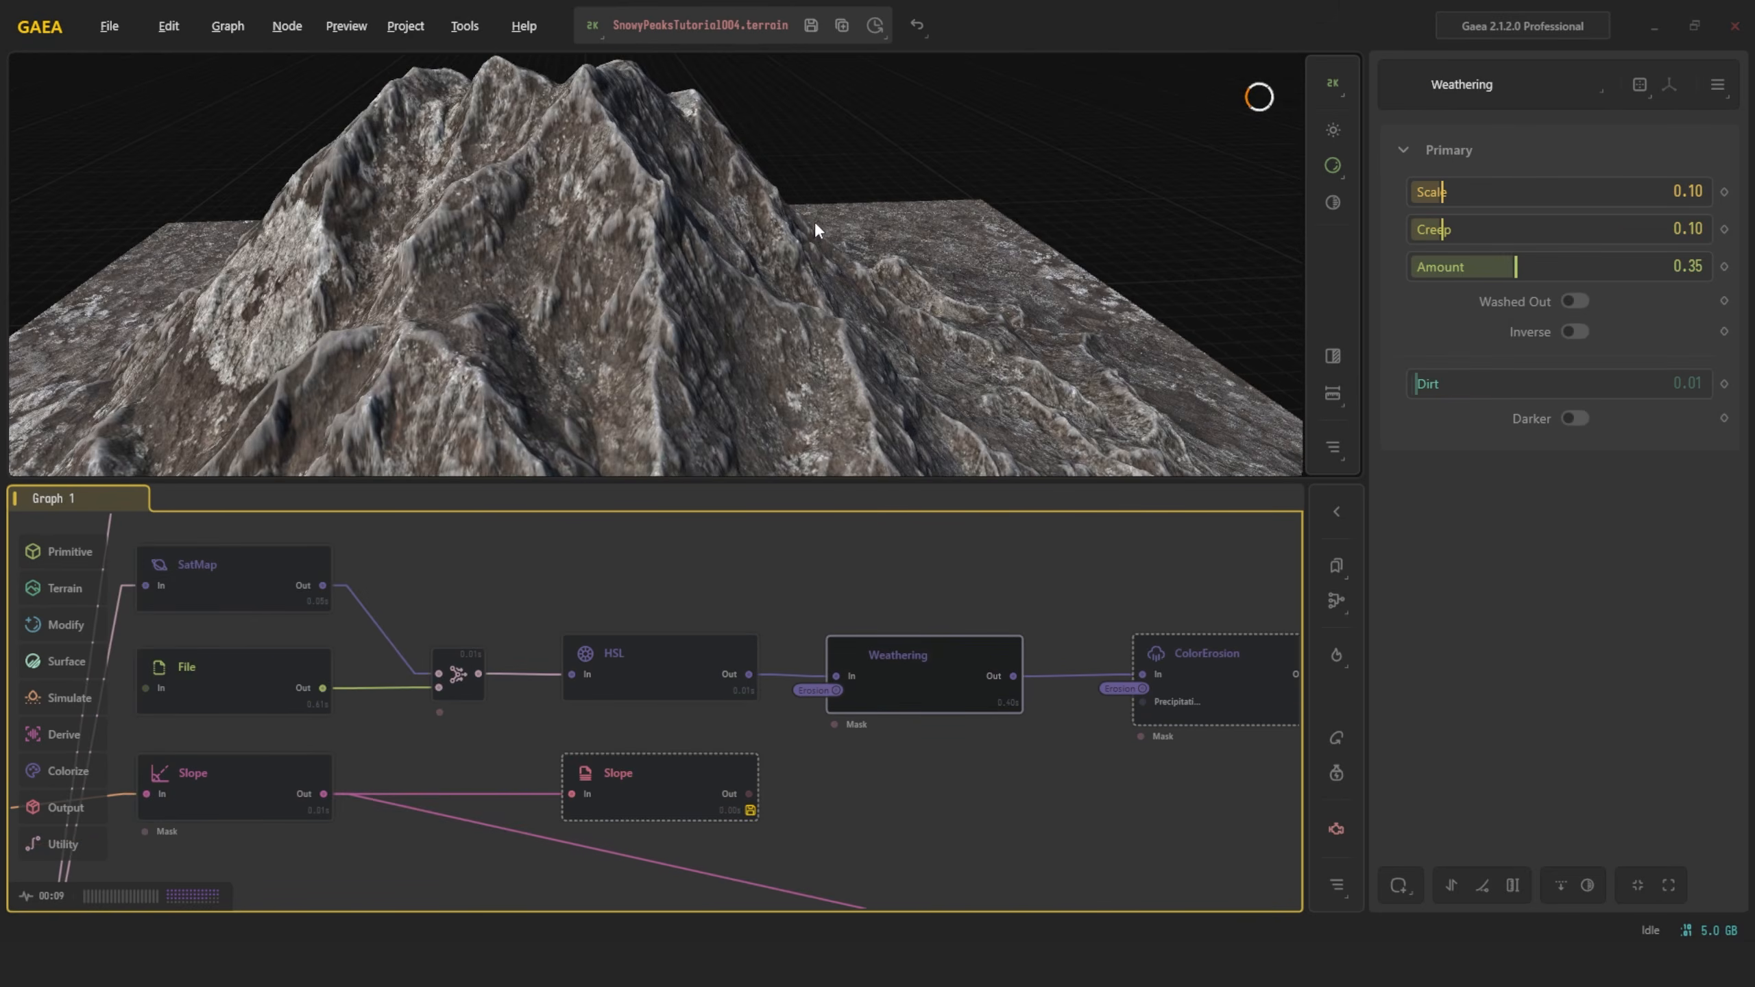
scroll(798, 749, "up", 4)
scroll(848, 644, "down", 5)
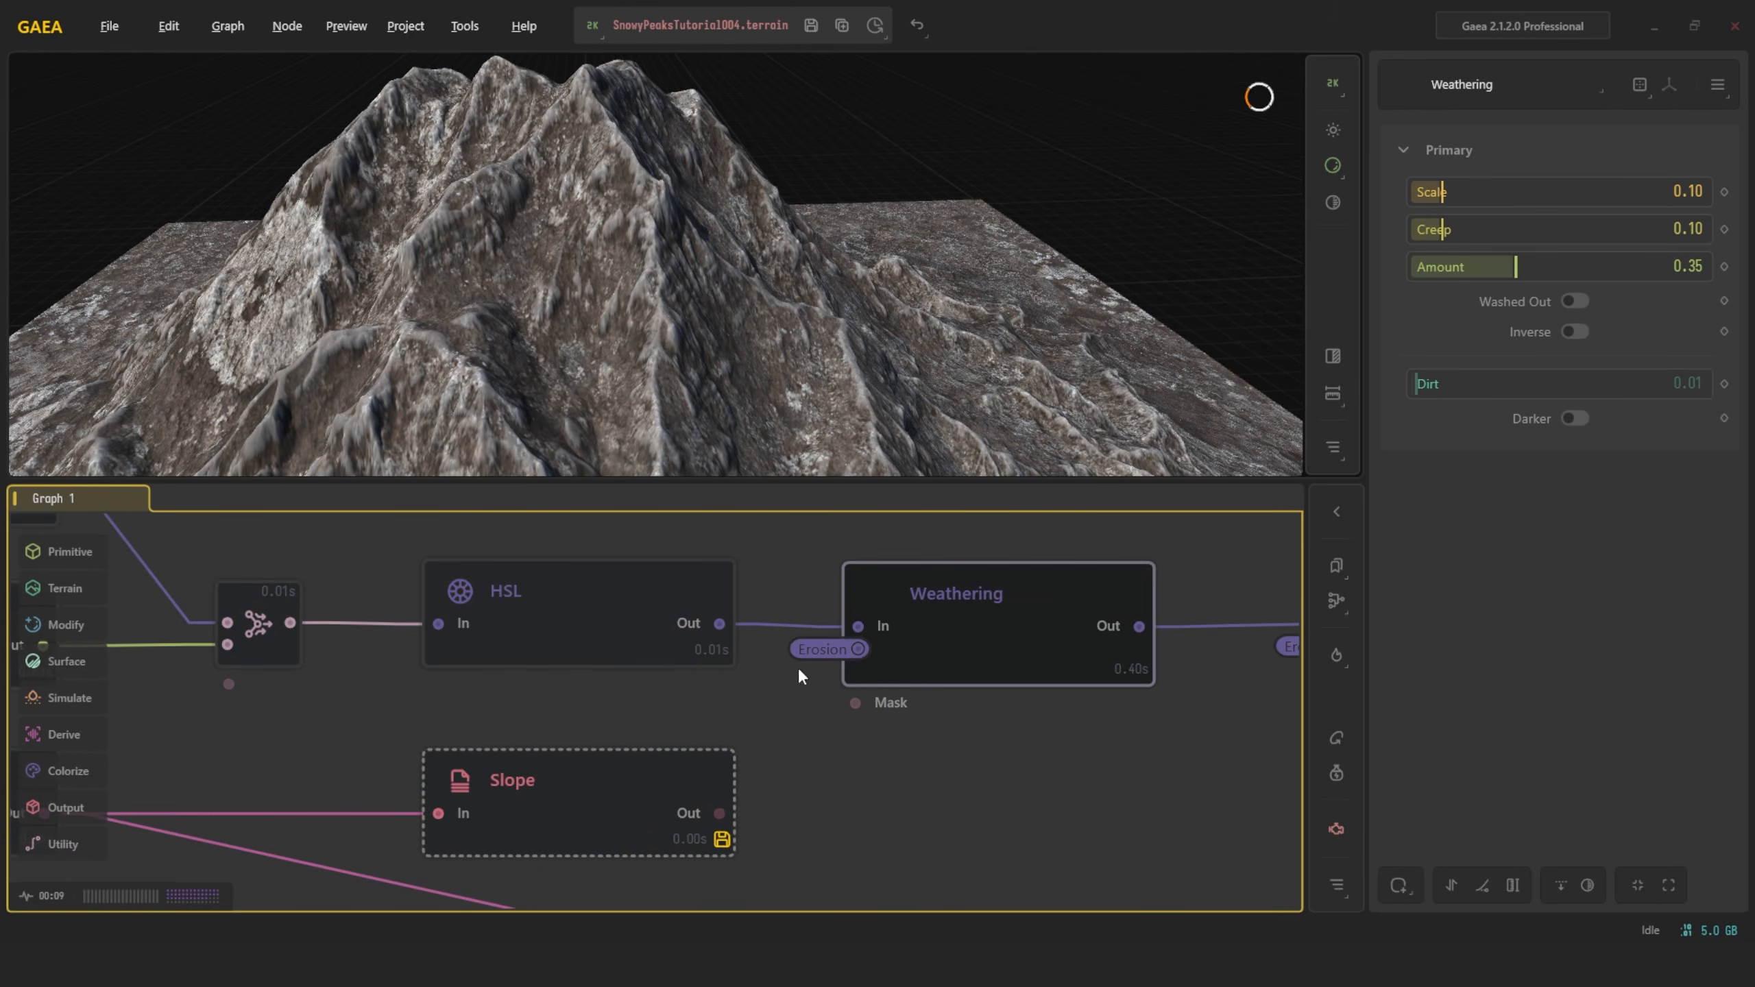
Trace the portal back to the Erosion routing node and view the portal options for its output
scroll(439, 691, "up", 4)
left_click(471, 707)
scroll(829, 574, "down", 2)
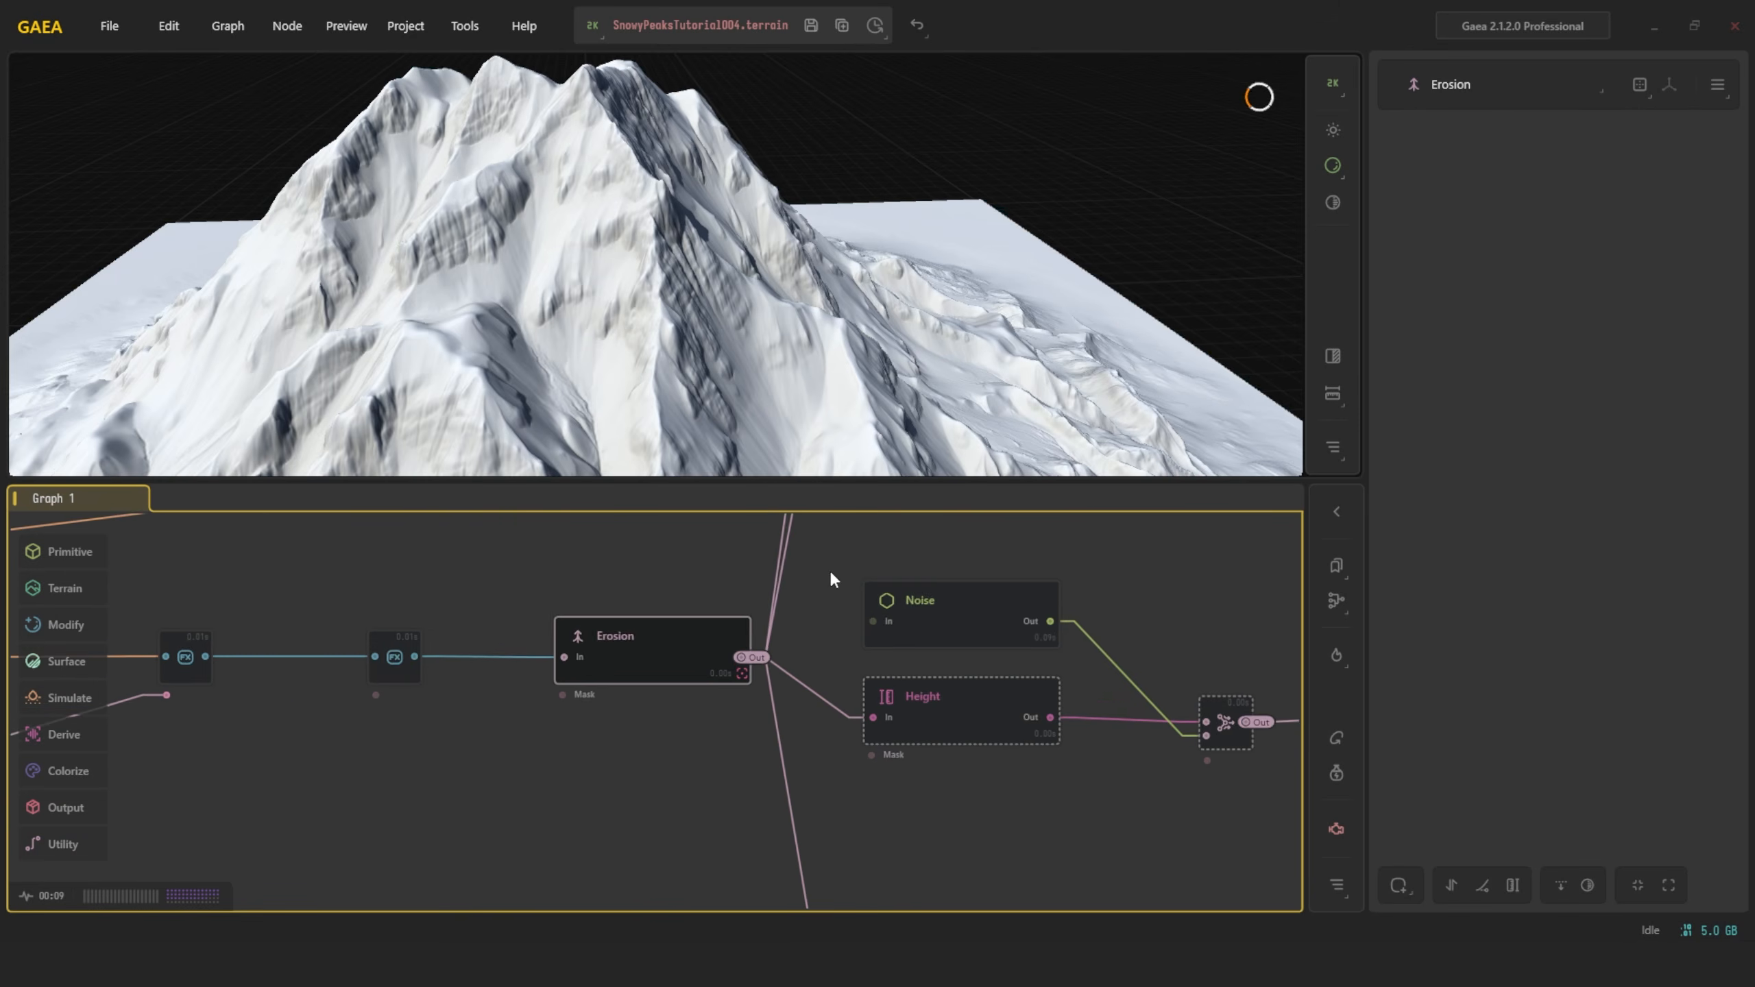
right_click(604, 658)
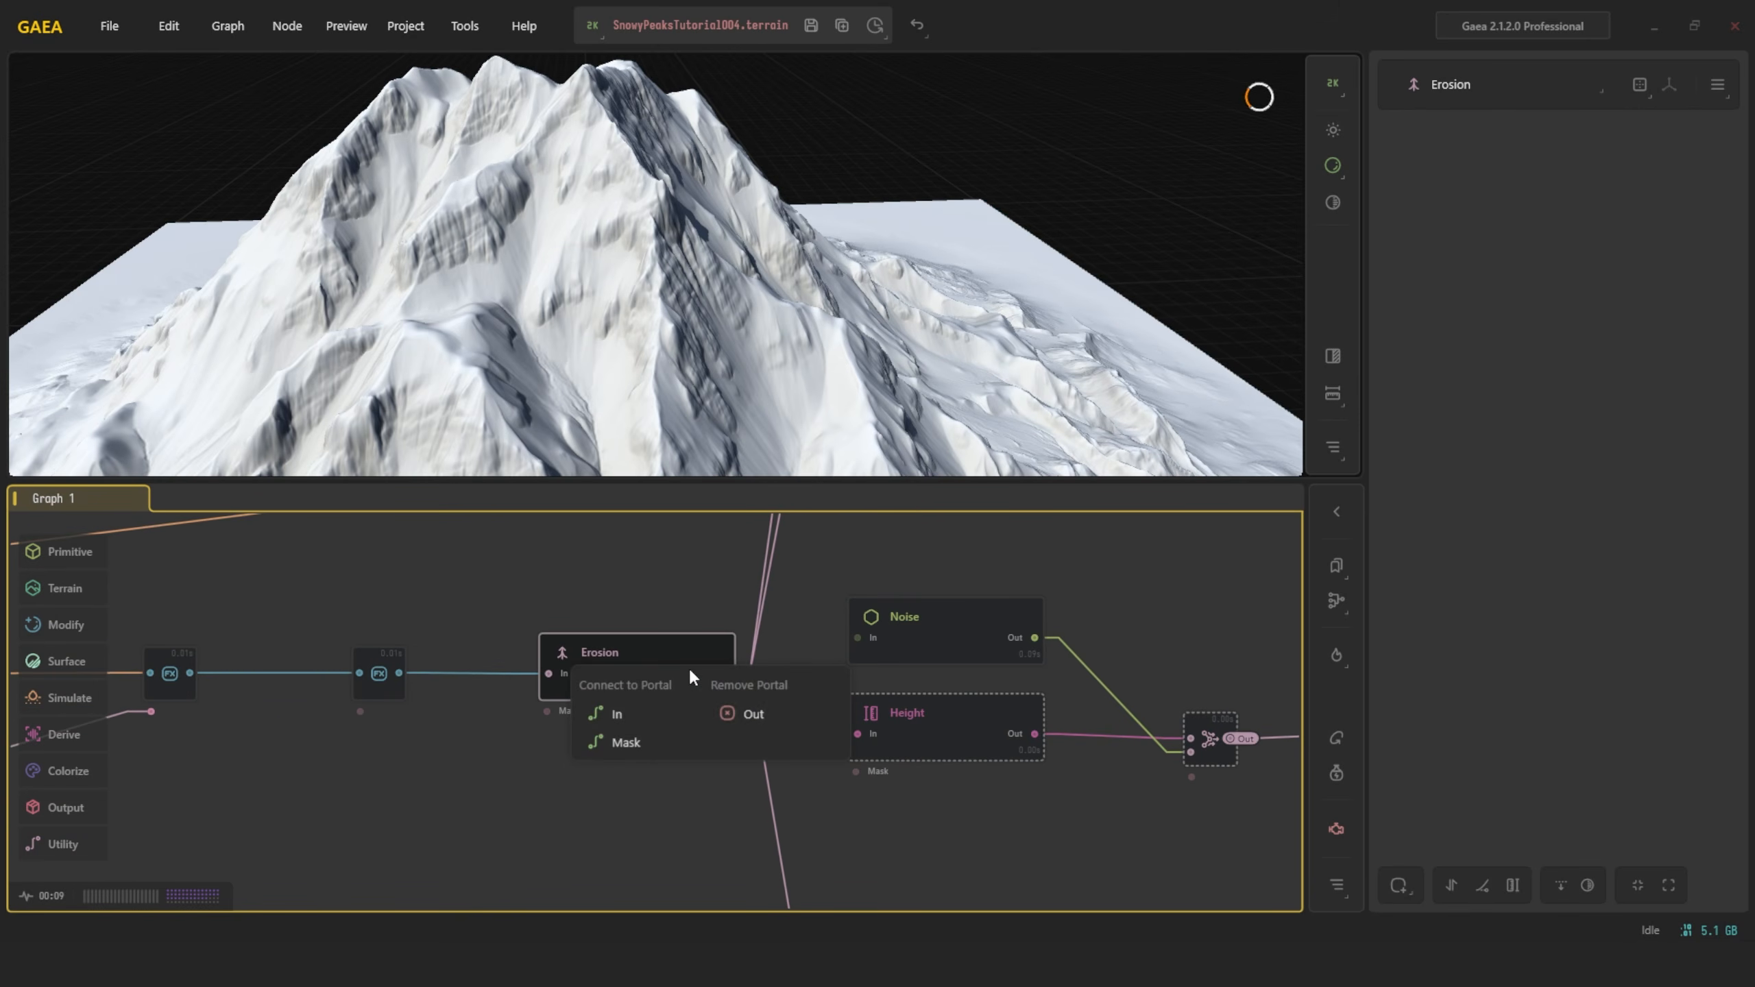
left_click(754, 716)
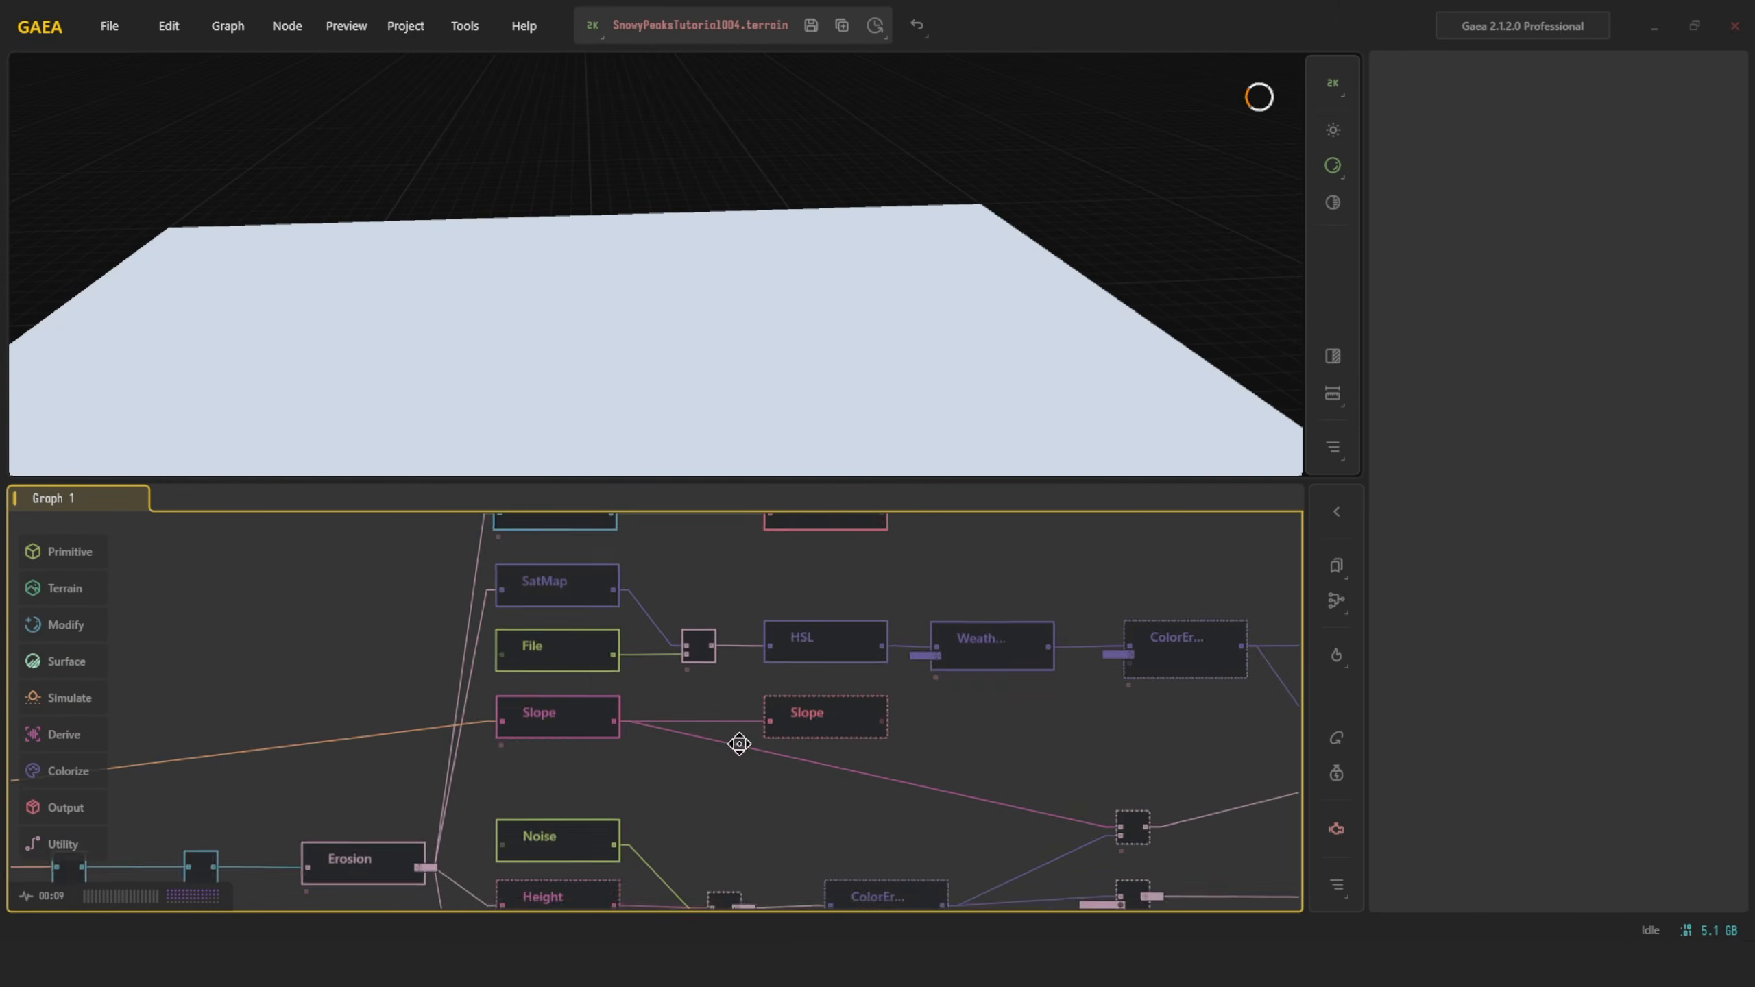
View the Weathering node's portal connection options, including its Height portal link, and close them
left_click(912, 657)
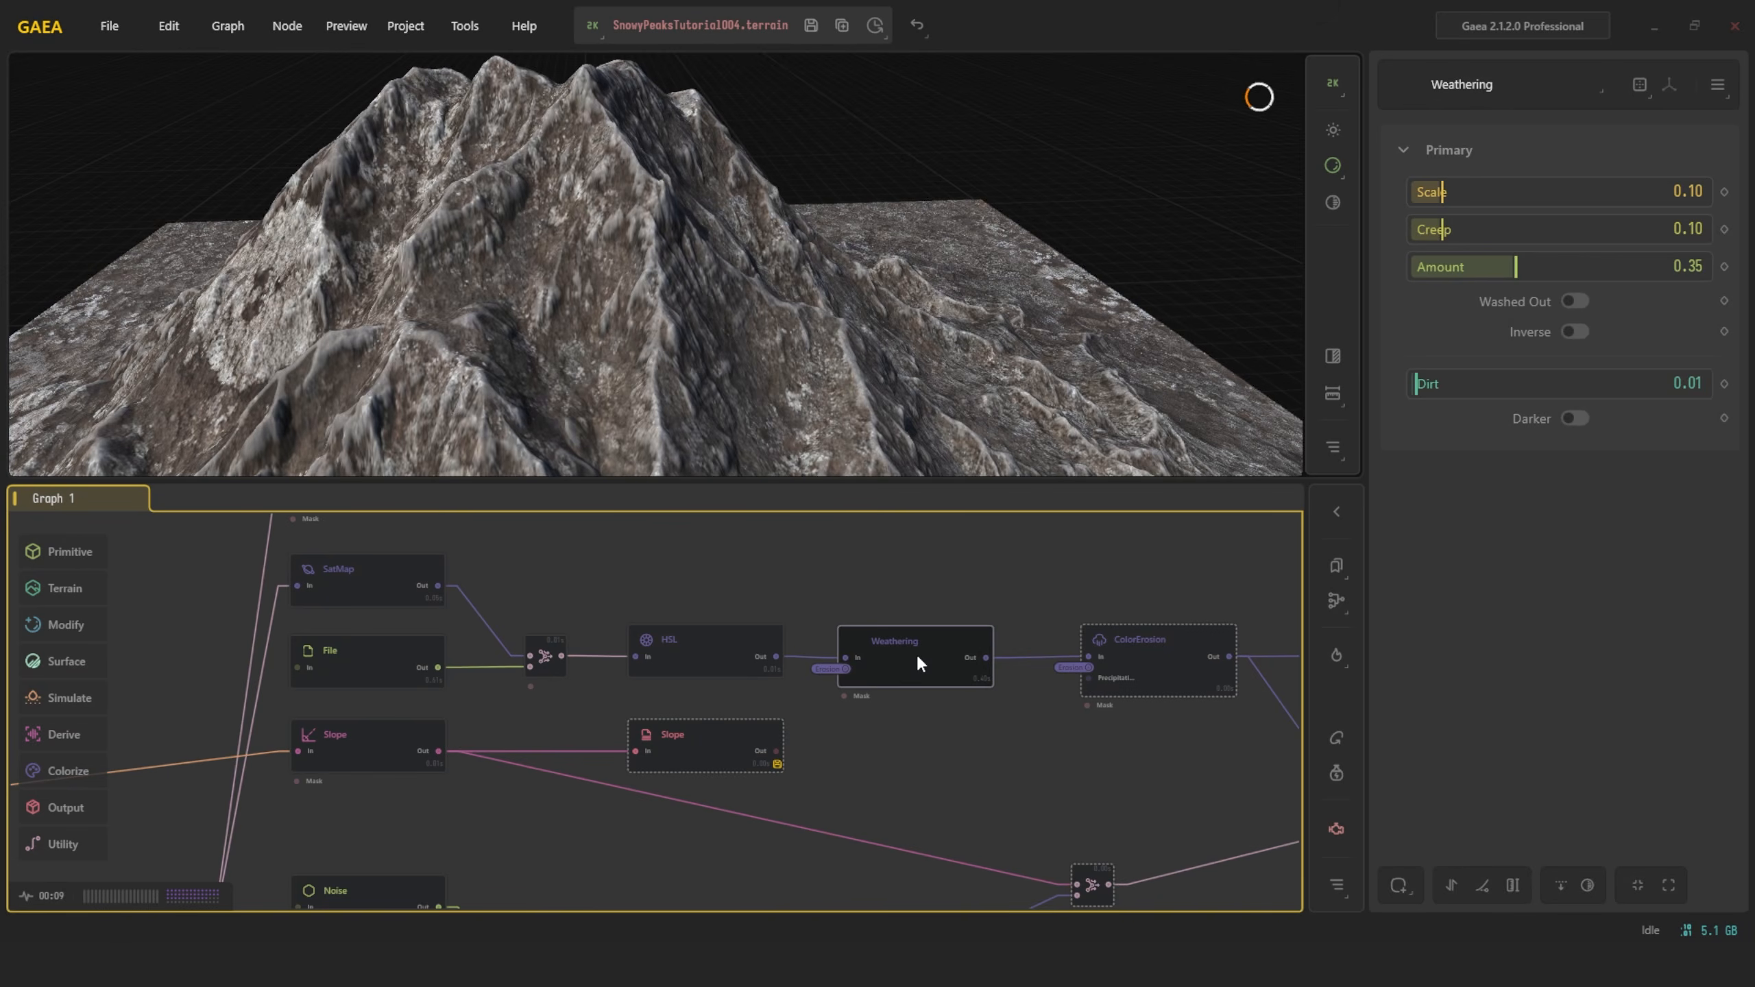
right_click(916, 651)
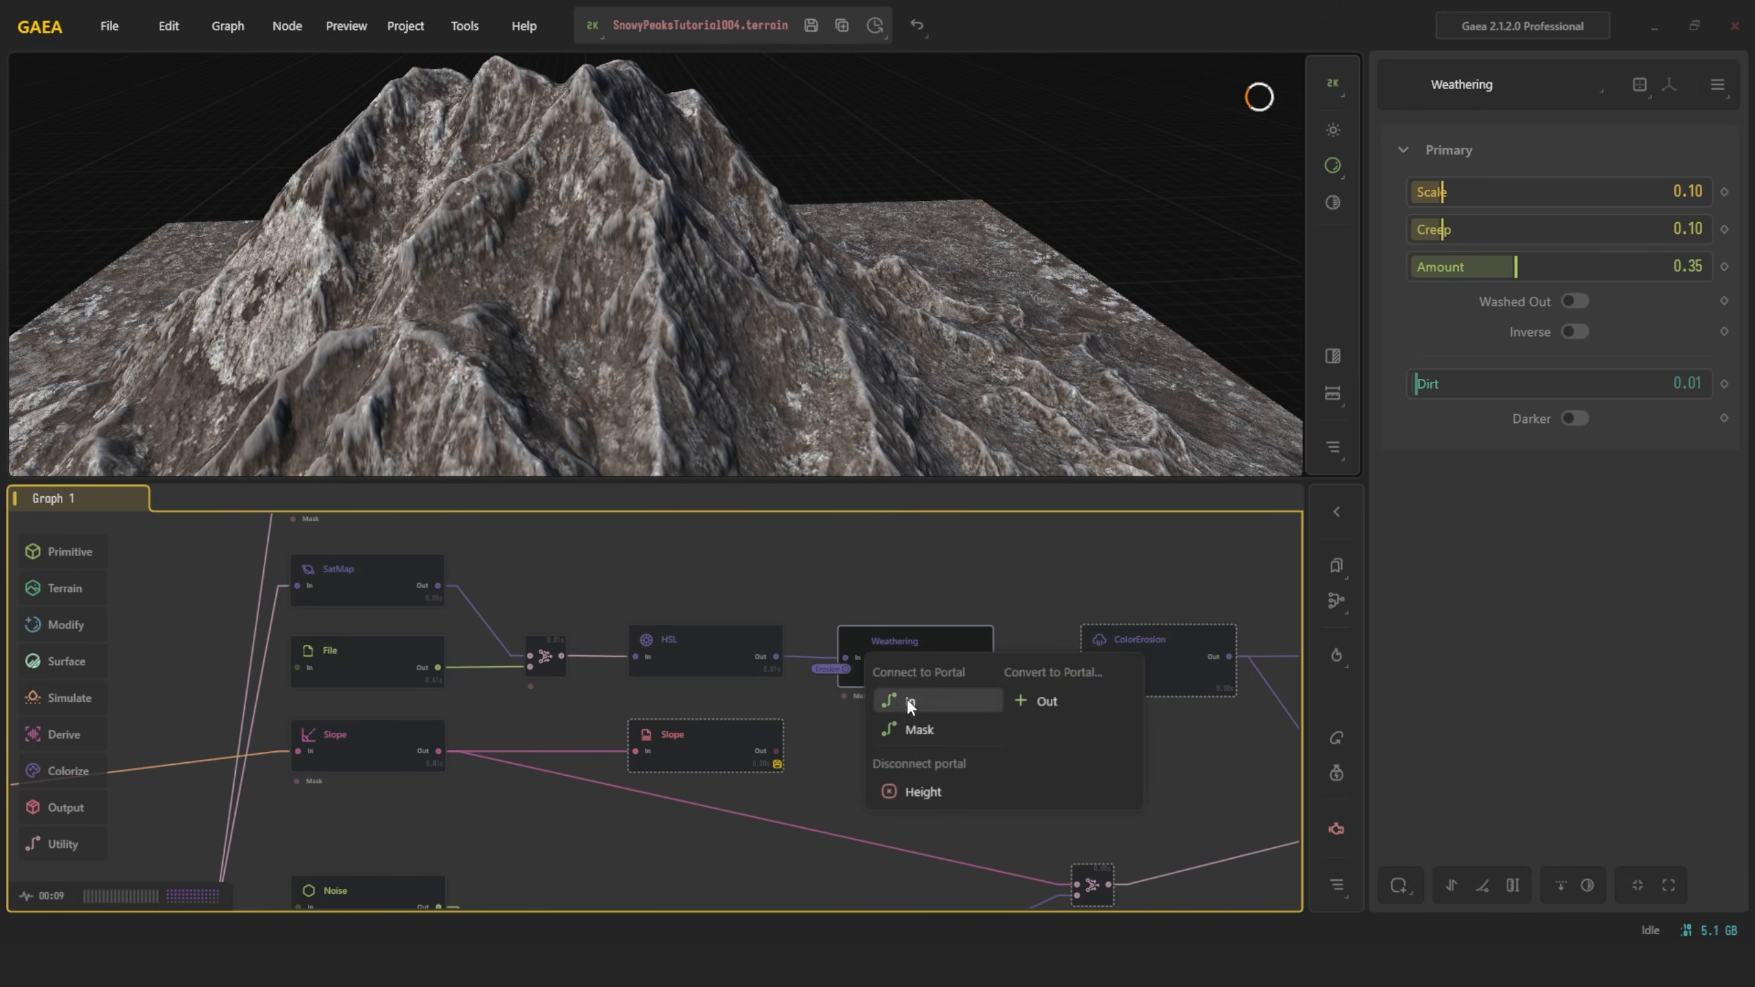
left_click(846, 607)
Compare the HSL result with the Weathering result, examining the weathered ridges up close from several angles
scroll(622, 637, "up", 2)
left_click(723, 665)
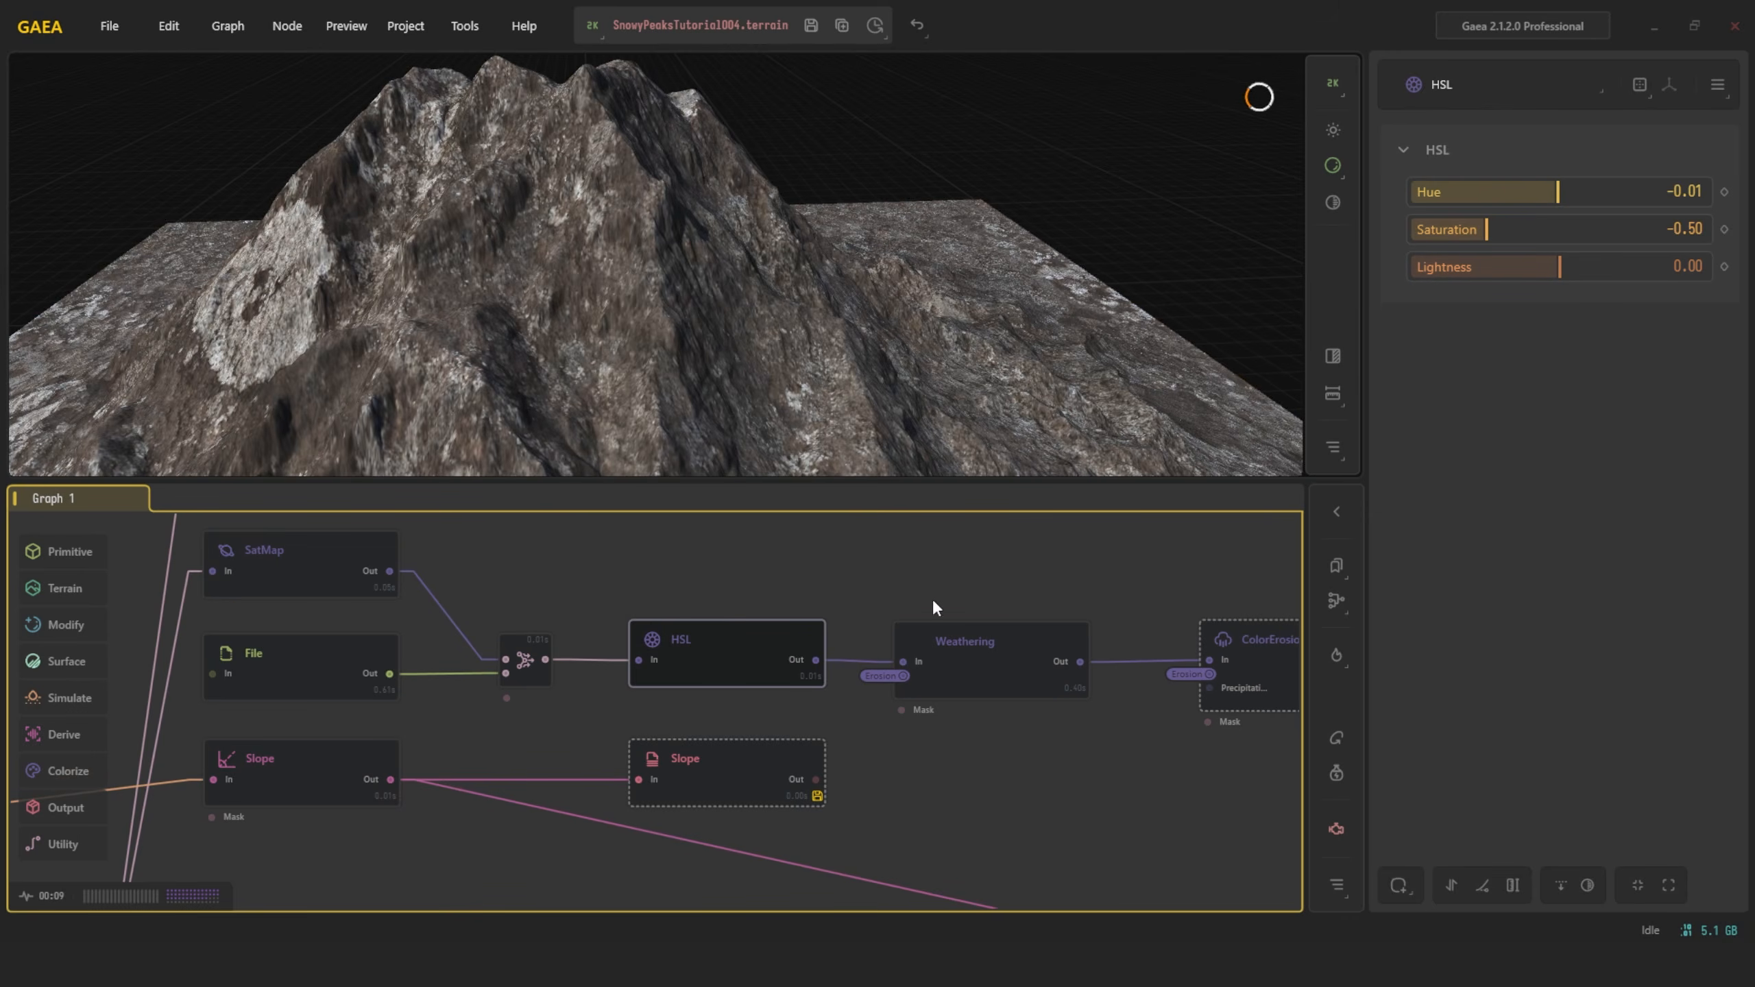
left_click(993, 658)
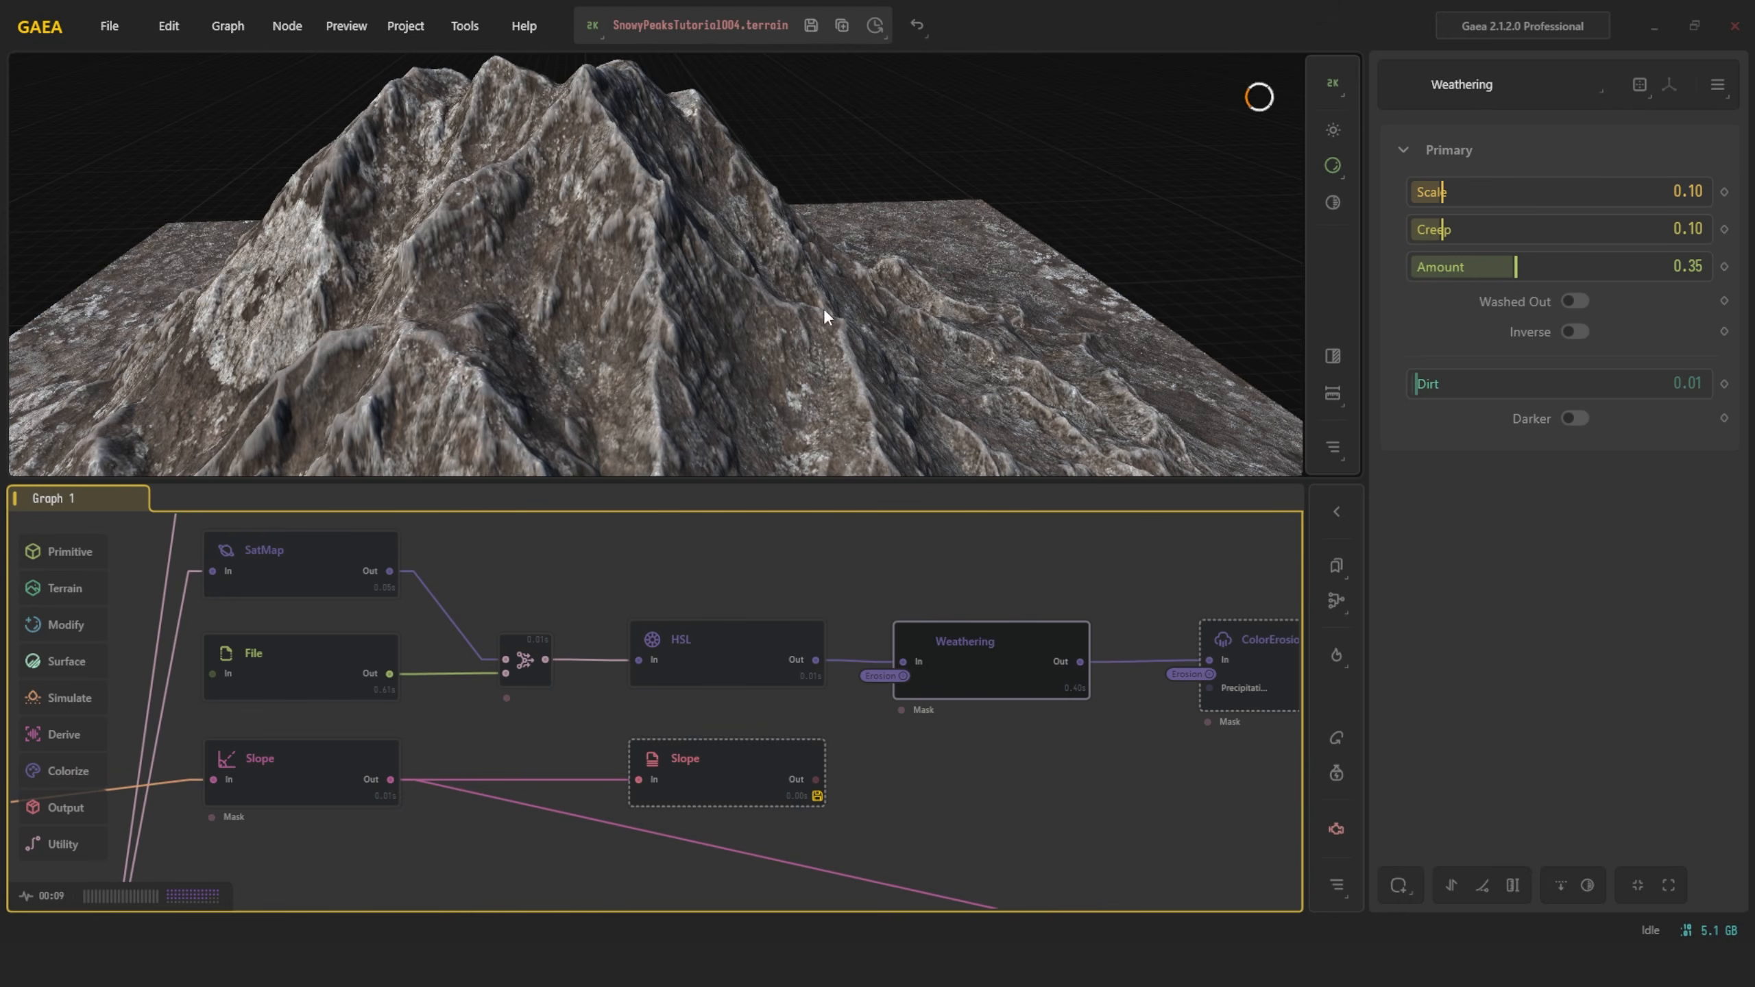
key("alt")
left_click_drag(780, 327, 332, 230, "alt")
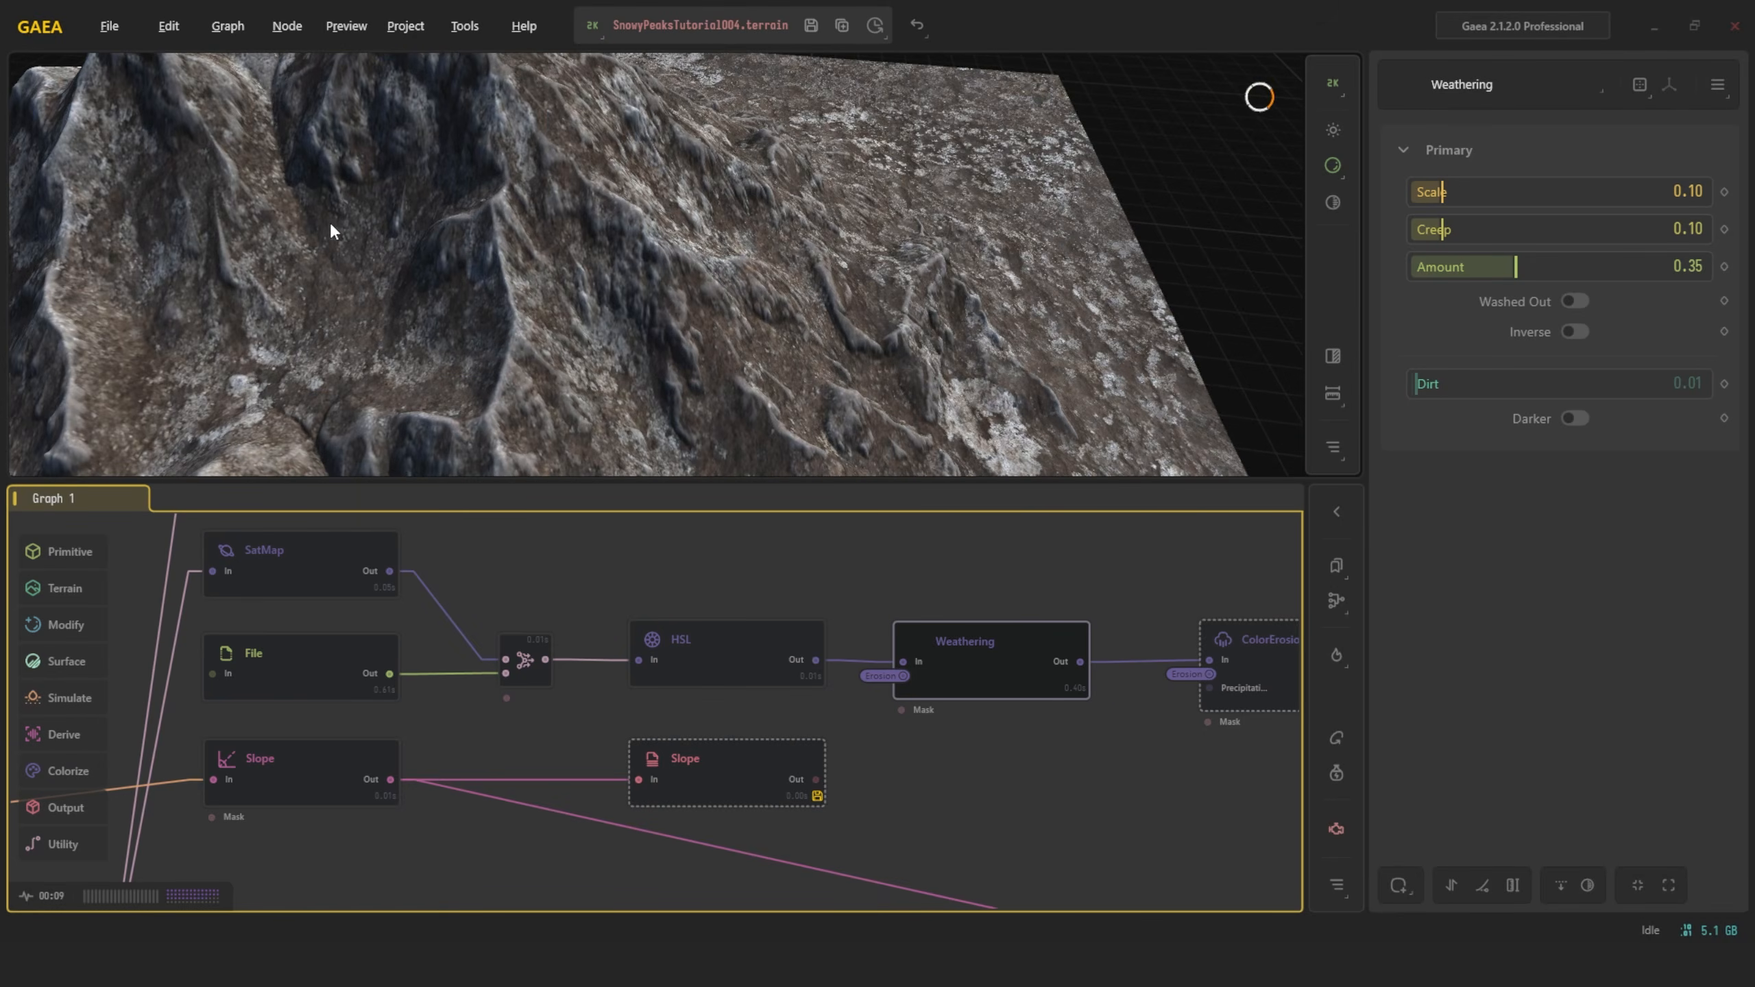
mouse_move(472, 308)
left_mouse_down("alt")
mouse_move(530, 289)
mouse_move(493, 276)
mouse_move(495, 307)
left_mouse_up("alt")
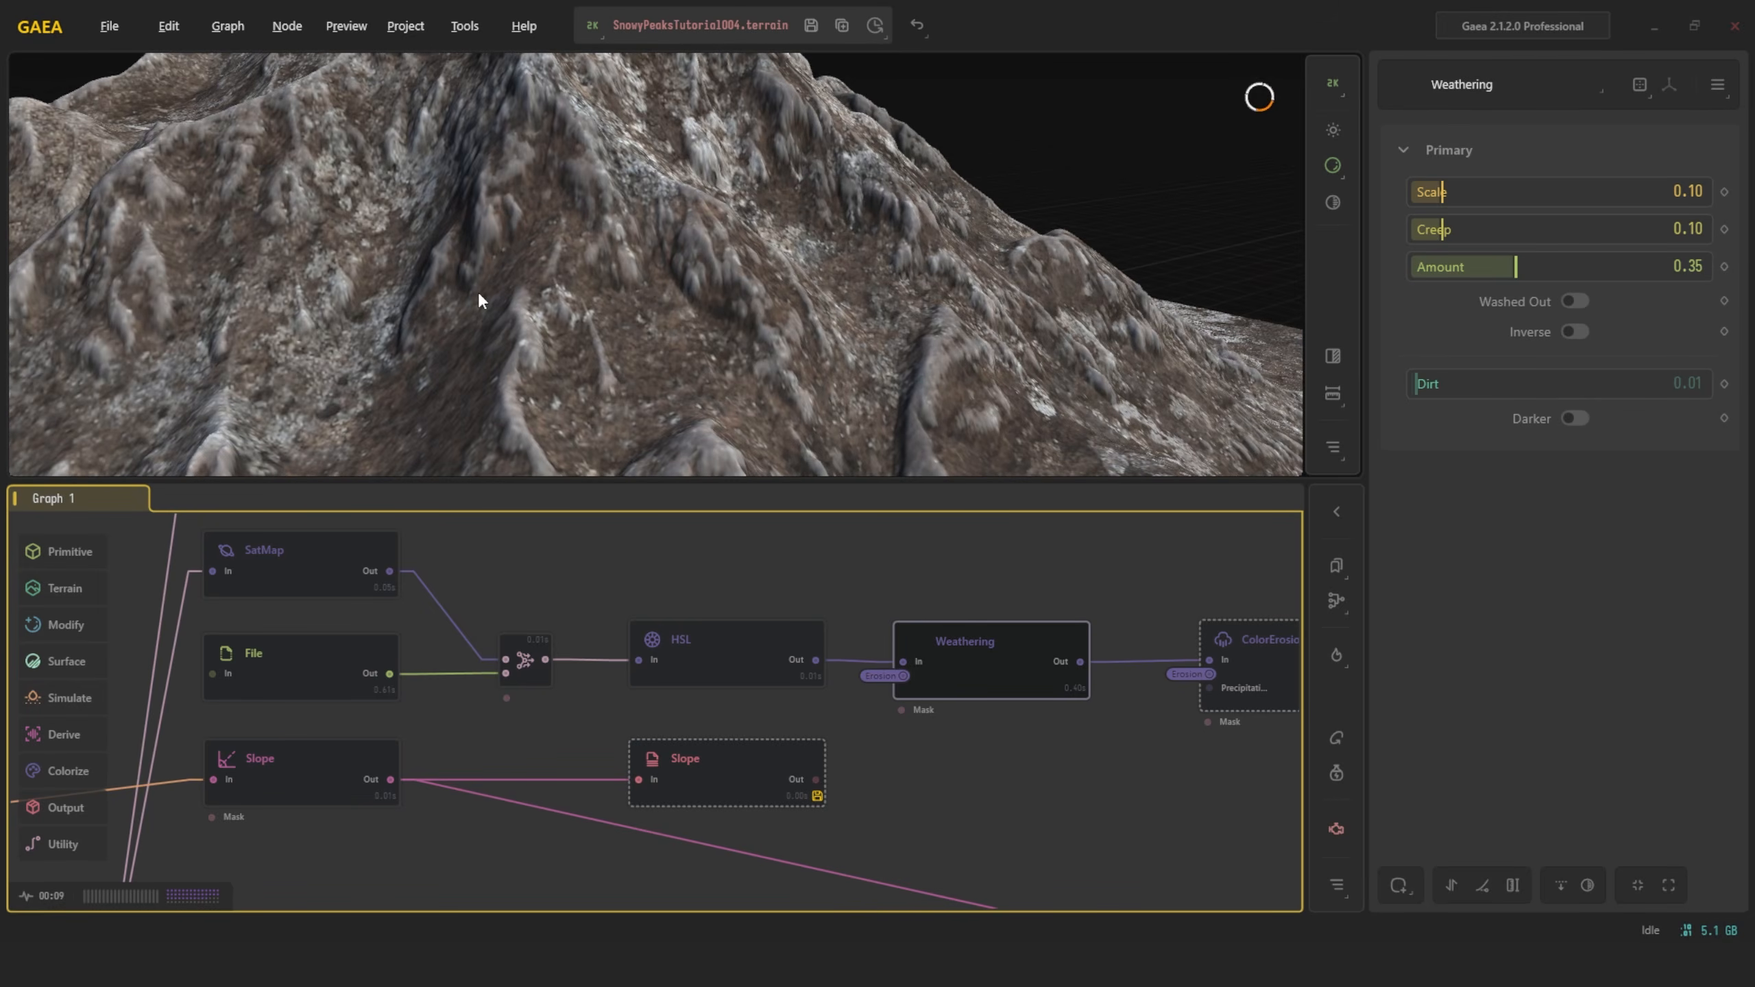
Inspect the ColorErosion node's result, checking the sediment flow colors across the slopes and valleys
scroll(540, 232, "down", 5)
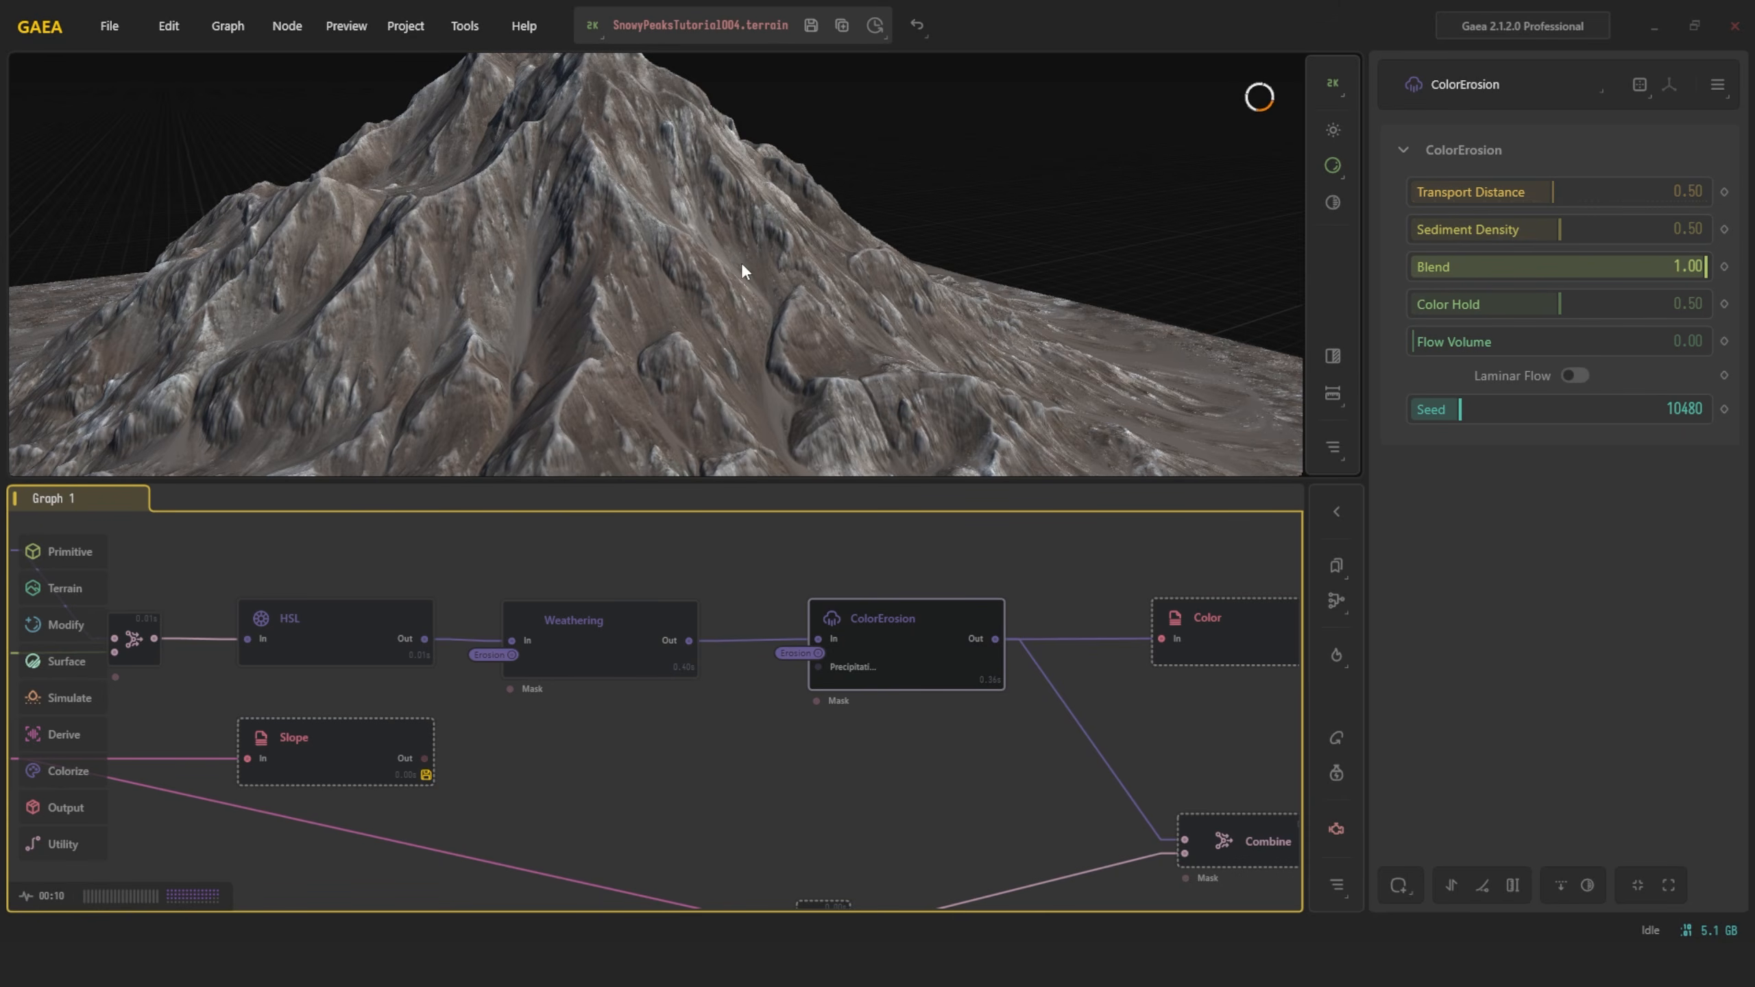
left_click_drag(724, 261, 696, 316, "alt")
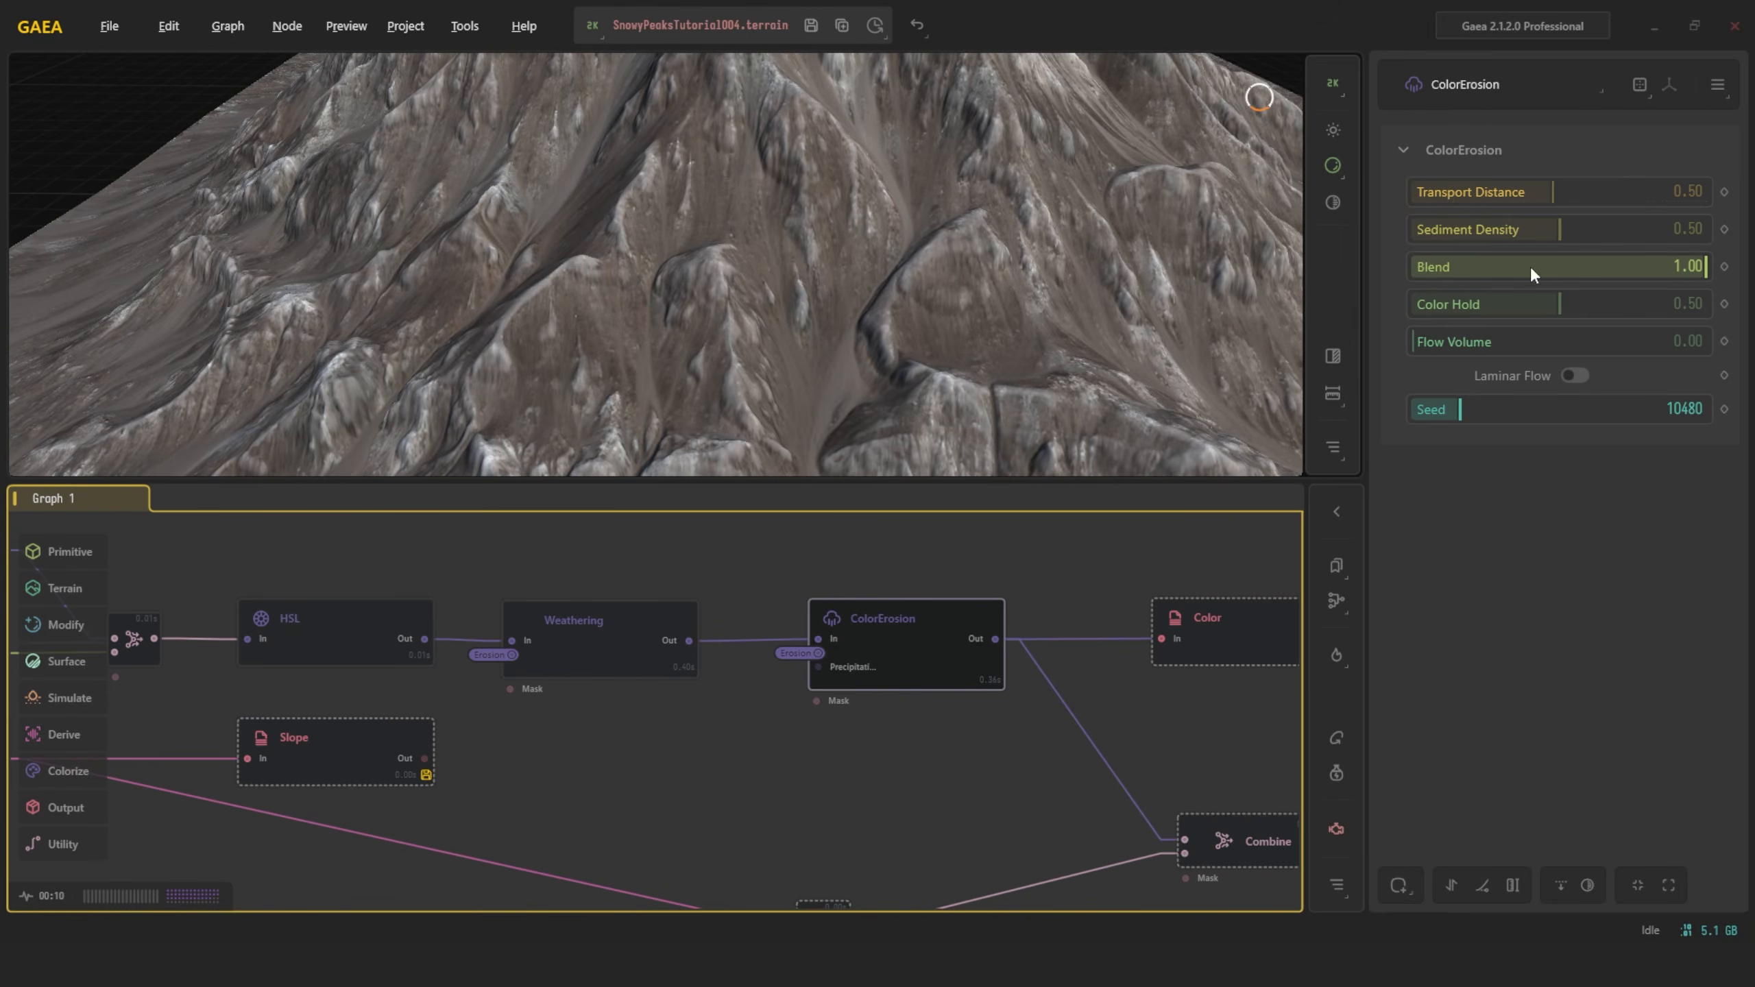
scroll(993, 195, "down", 6)
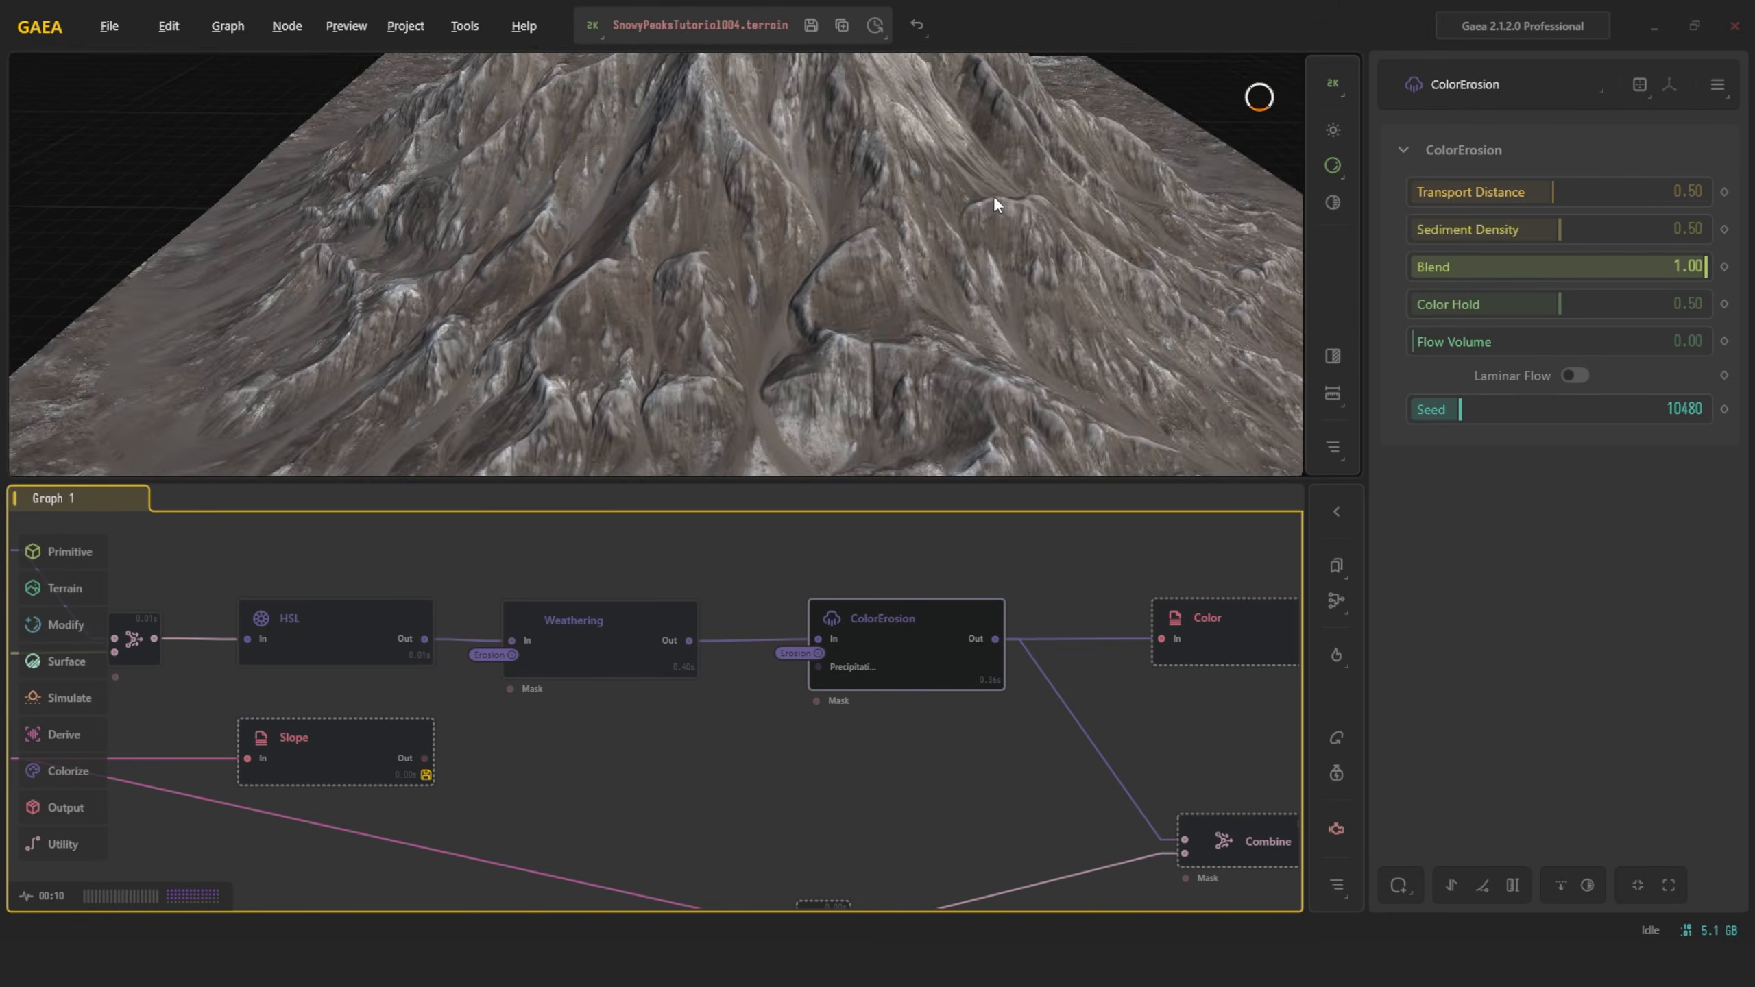
left_click_drag(993, 195, 830, 249, "alt")
scroll(830, 249, "up", 3)
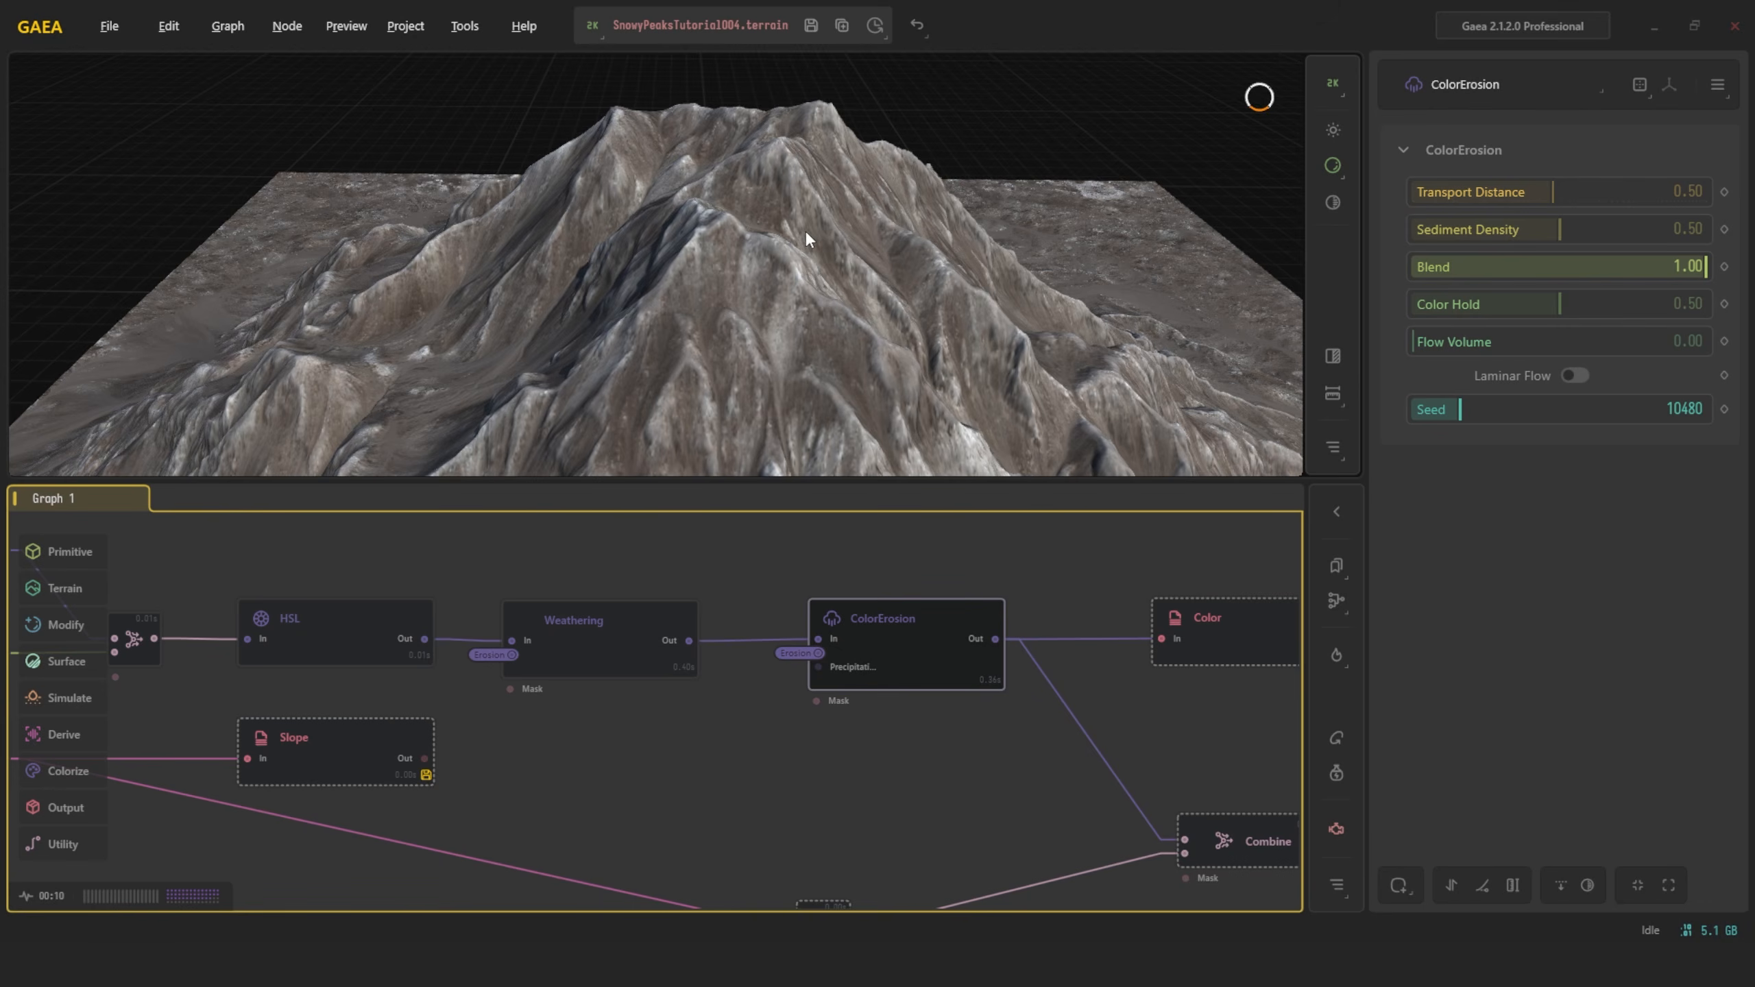
scroll(783, 286, "up", 5)
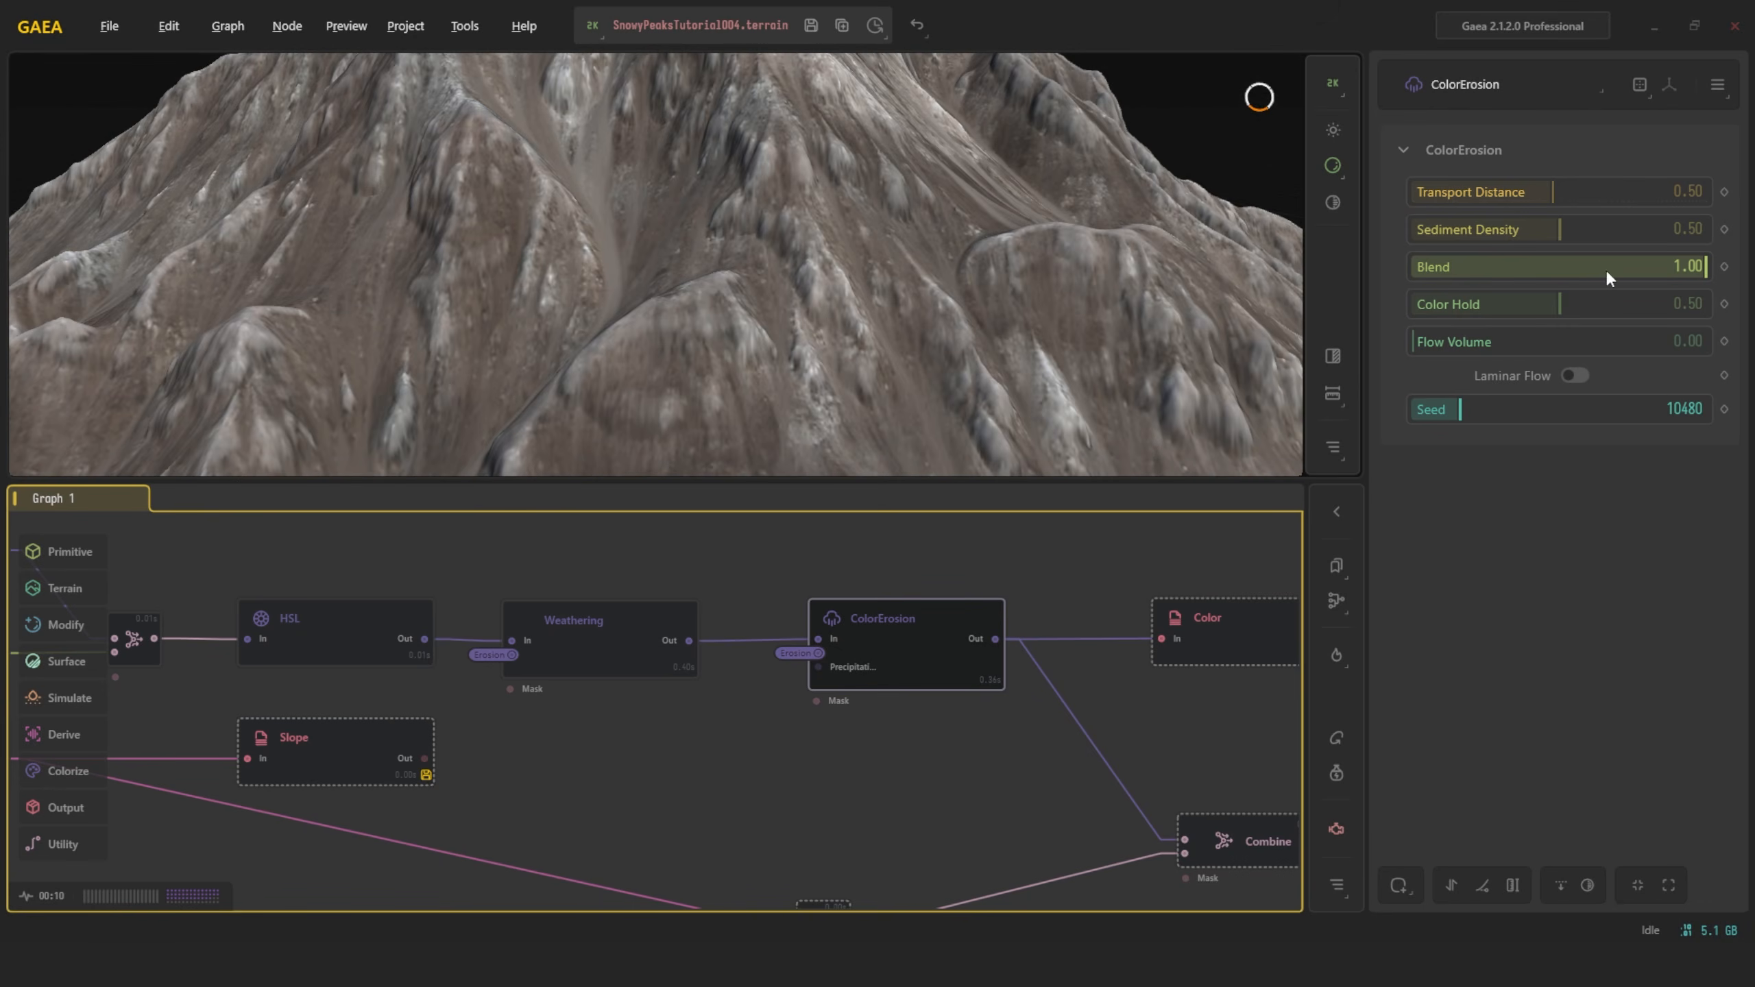
Try a ColorErosion Blend of 0.50, inspect the rock texture detail, and restore Blend to 1.00
left_click_drag(1701, 266, 1558, 293)
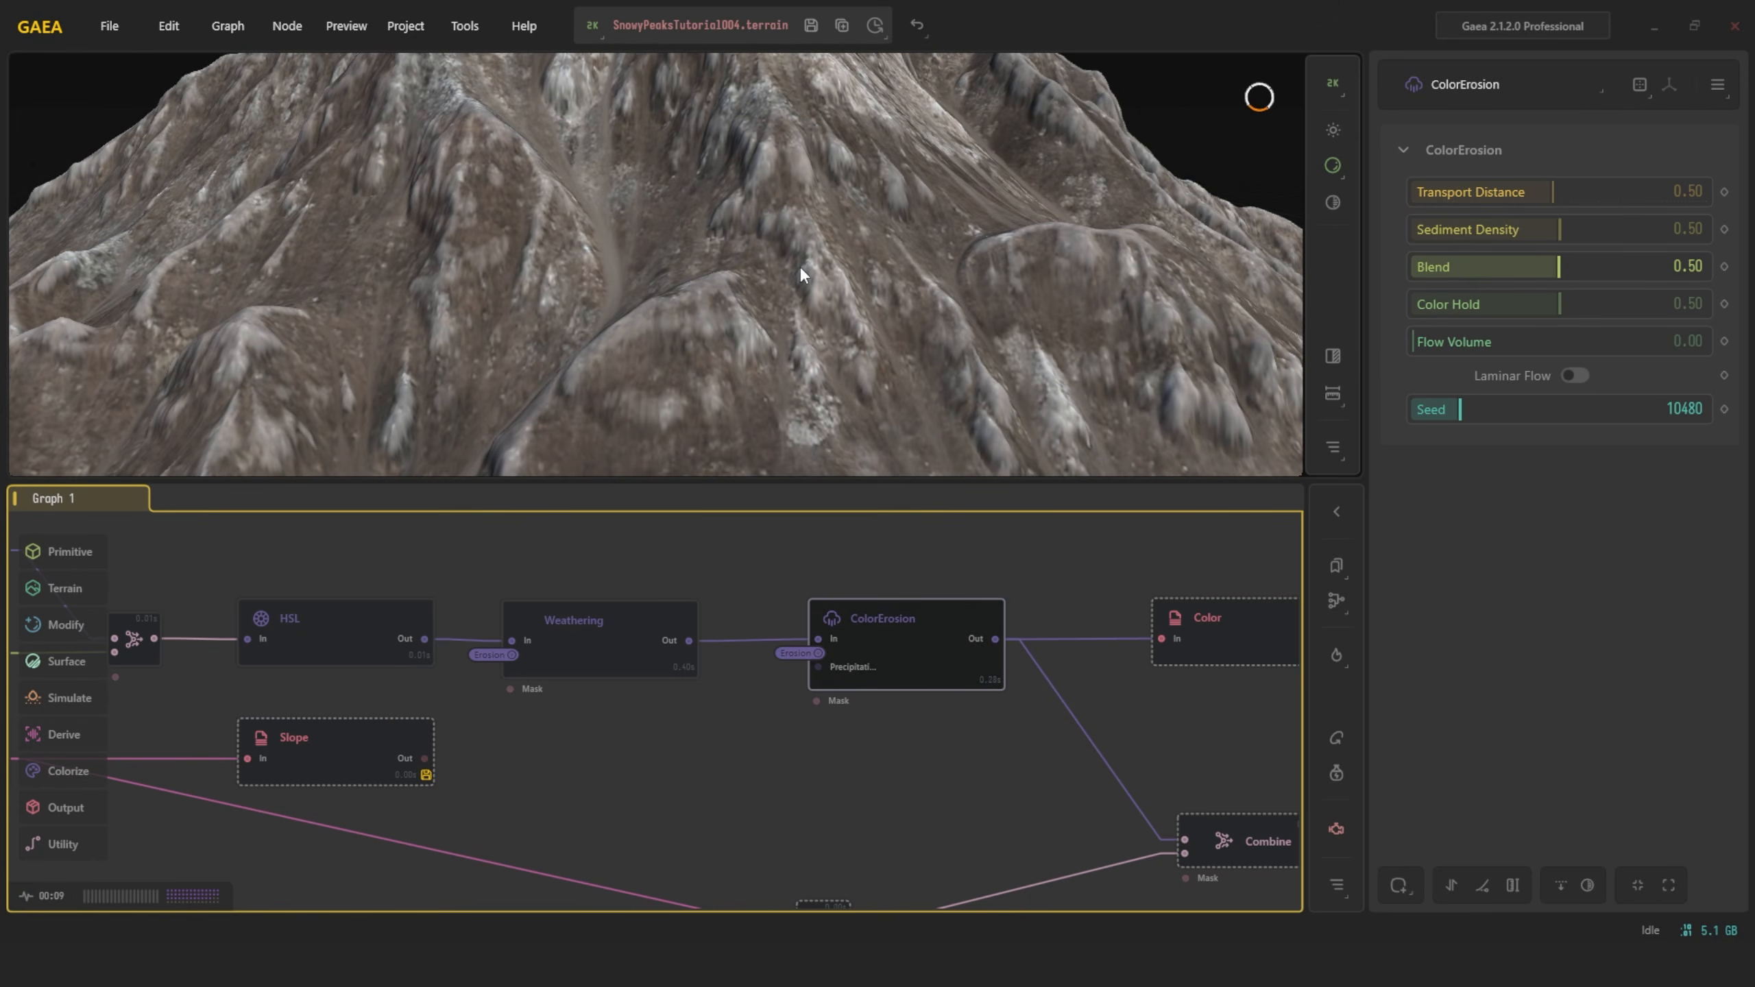
scroll(806, 318, "down", 5)
left_click_drag(807, 321, 922, 296, "alt")
scroll(856, 406, "up", 5)
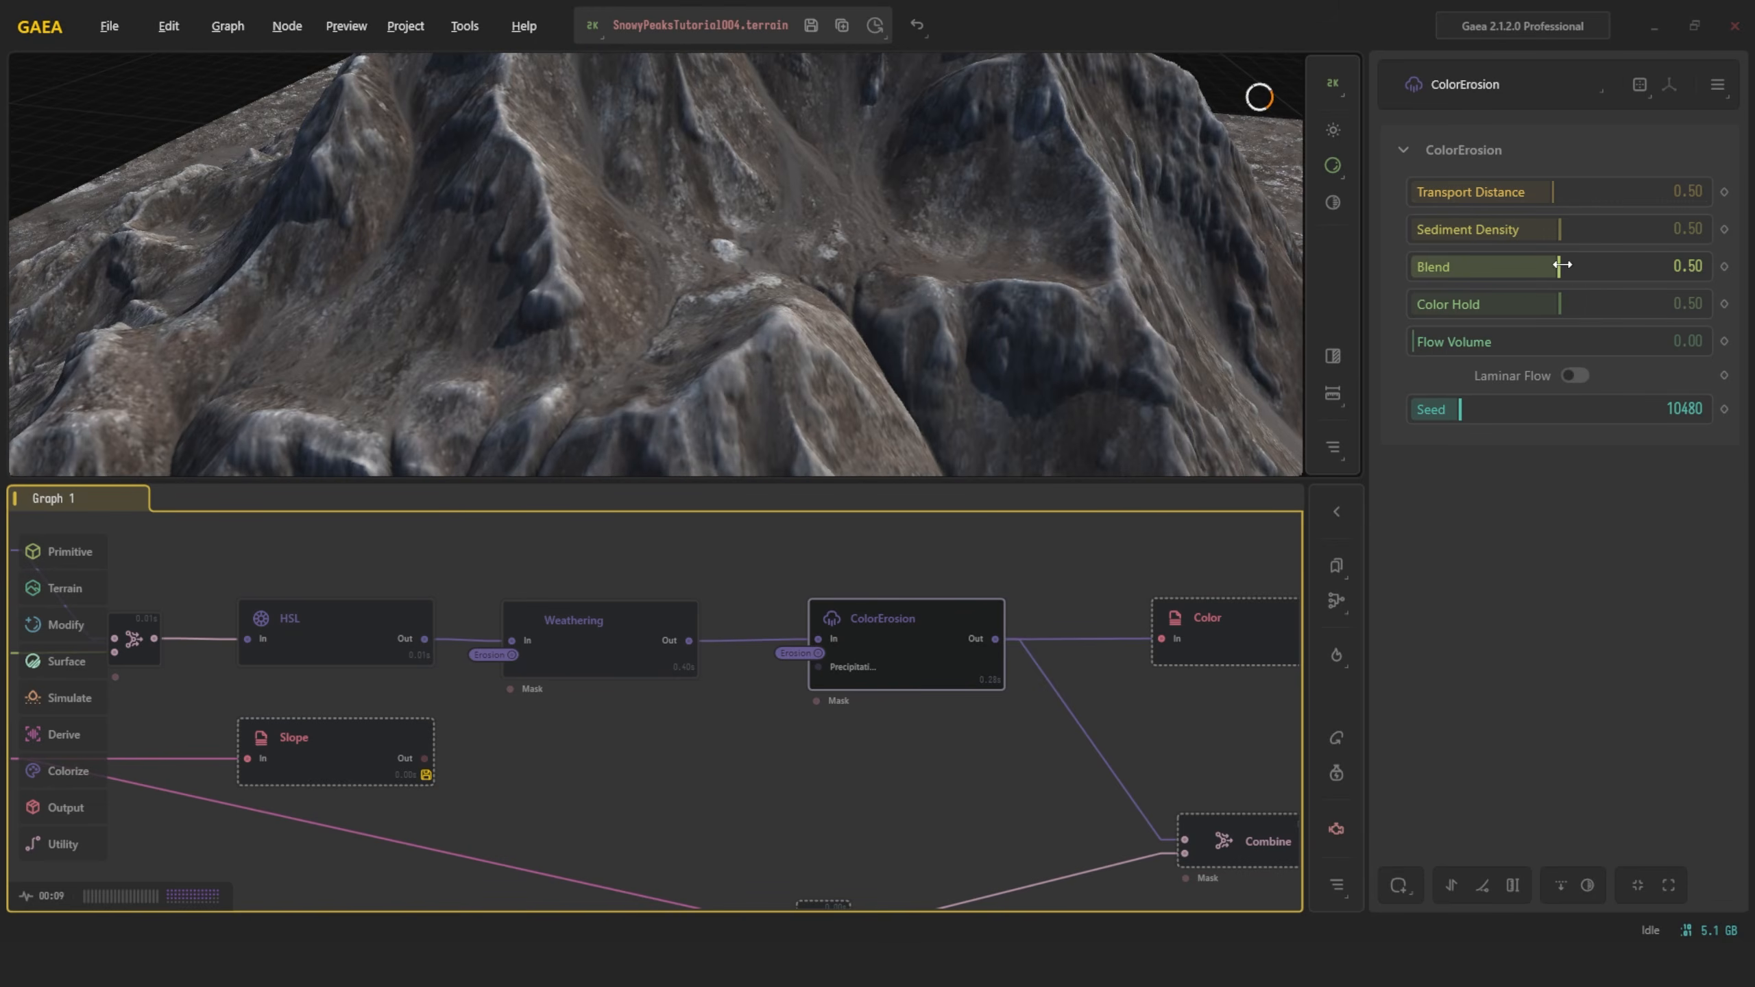
left_click_drag(1559, 266, 1706, 266)
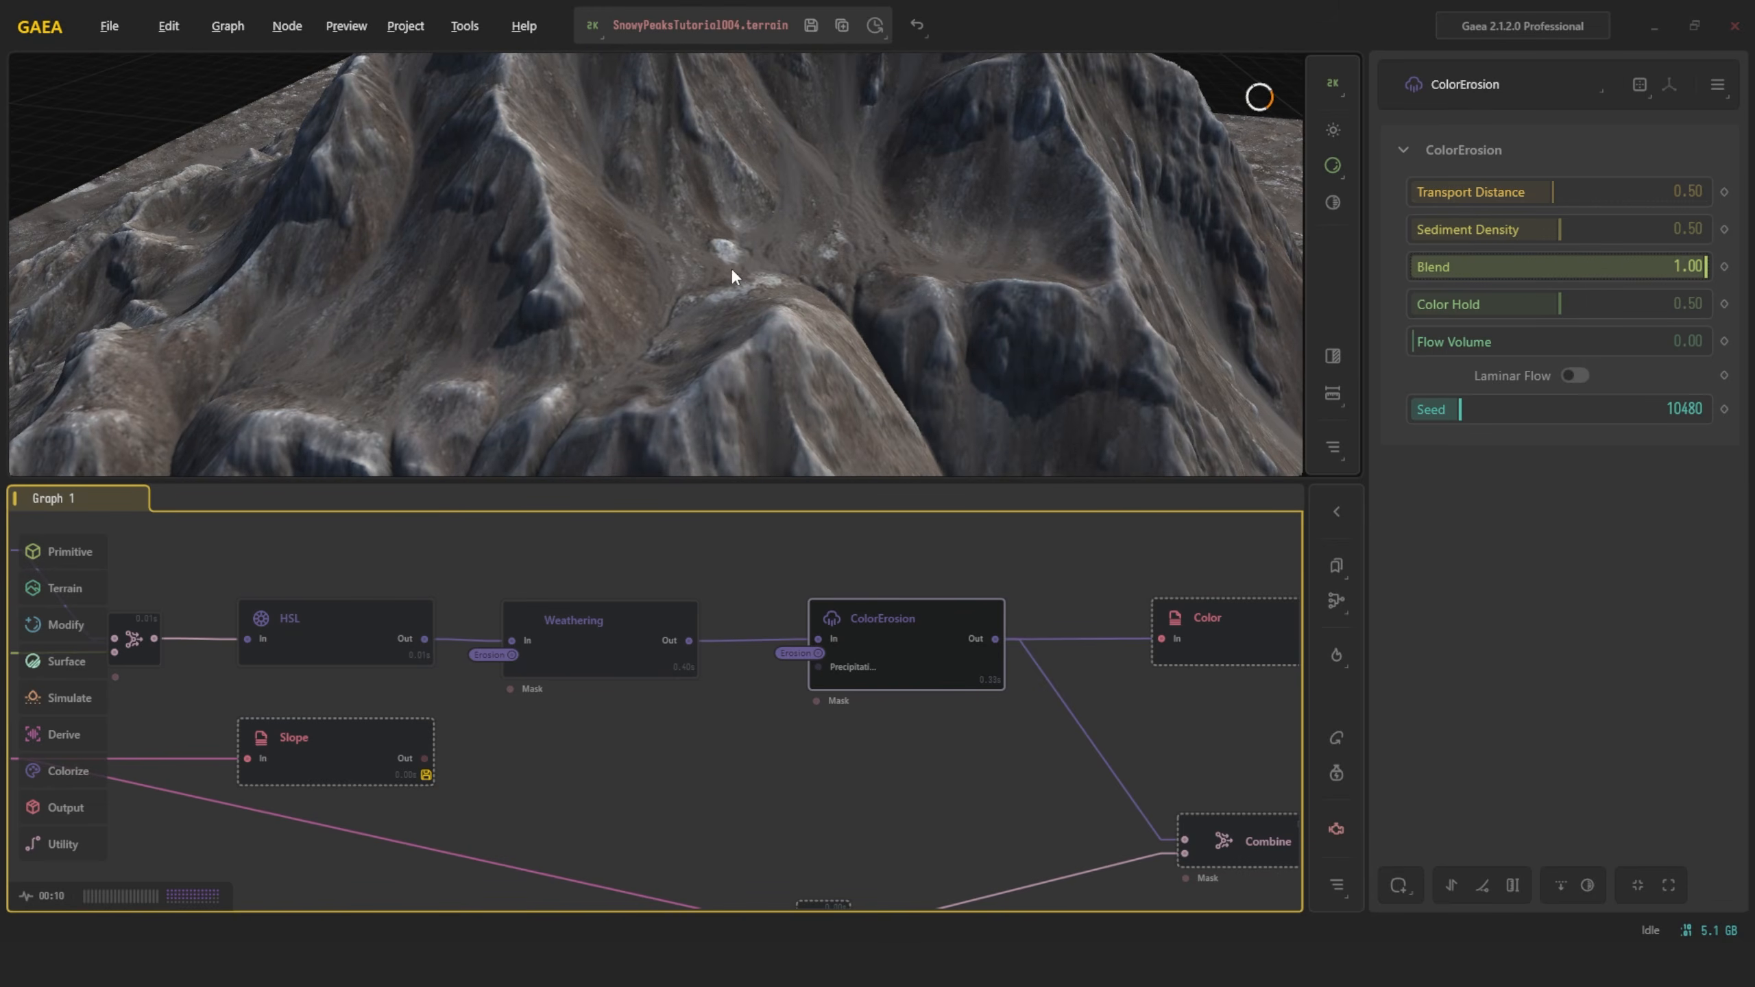
Examine the fully blended ColorErosion streaks on the mountain's slopes, valleys and base from several angles
left_click_drag(776, 282, 731, 246)
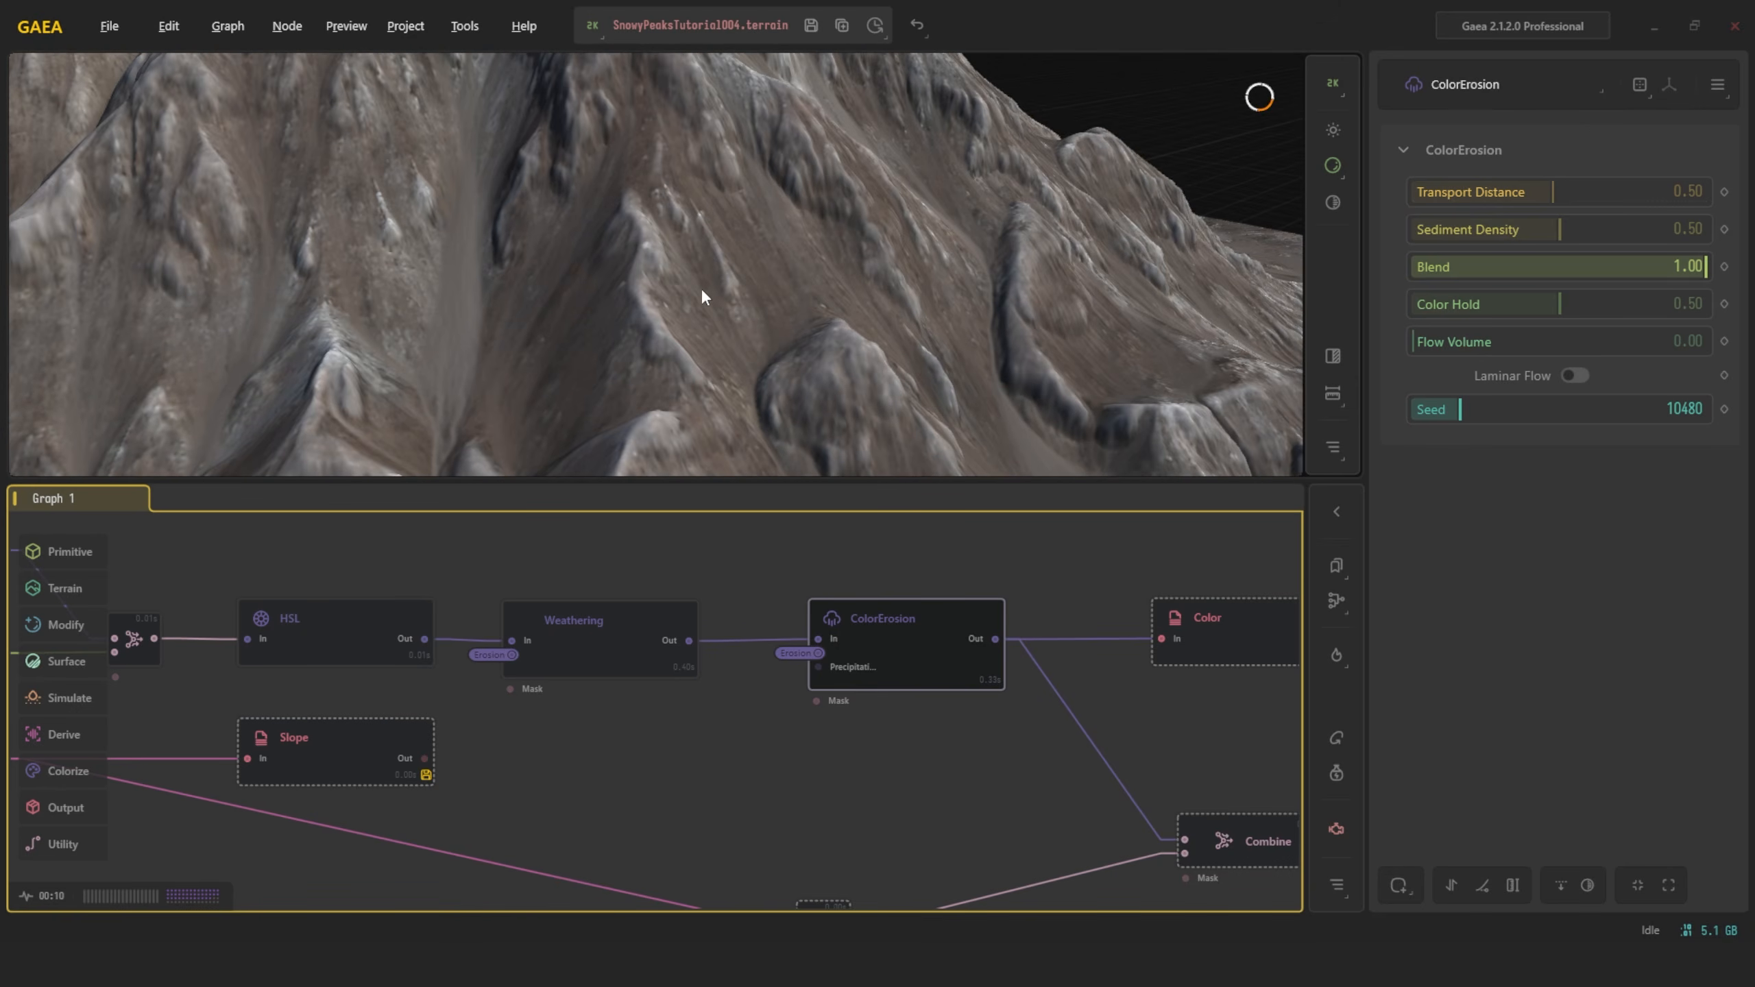
scroll(732, 279, "down", 4)
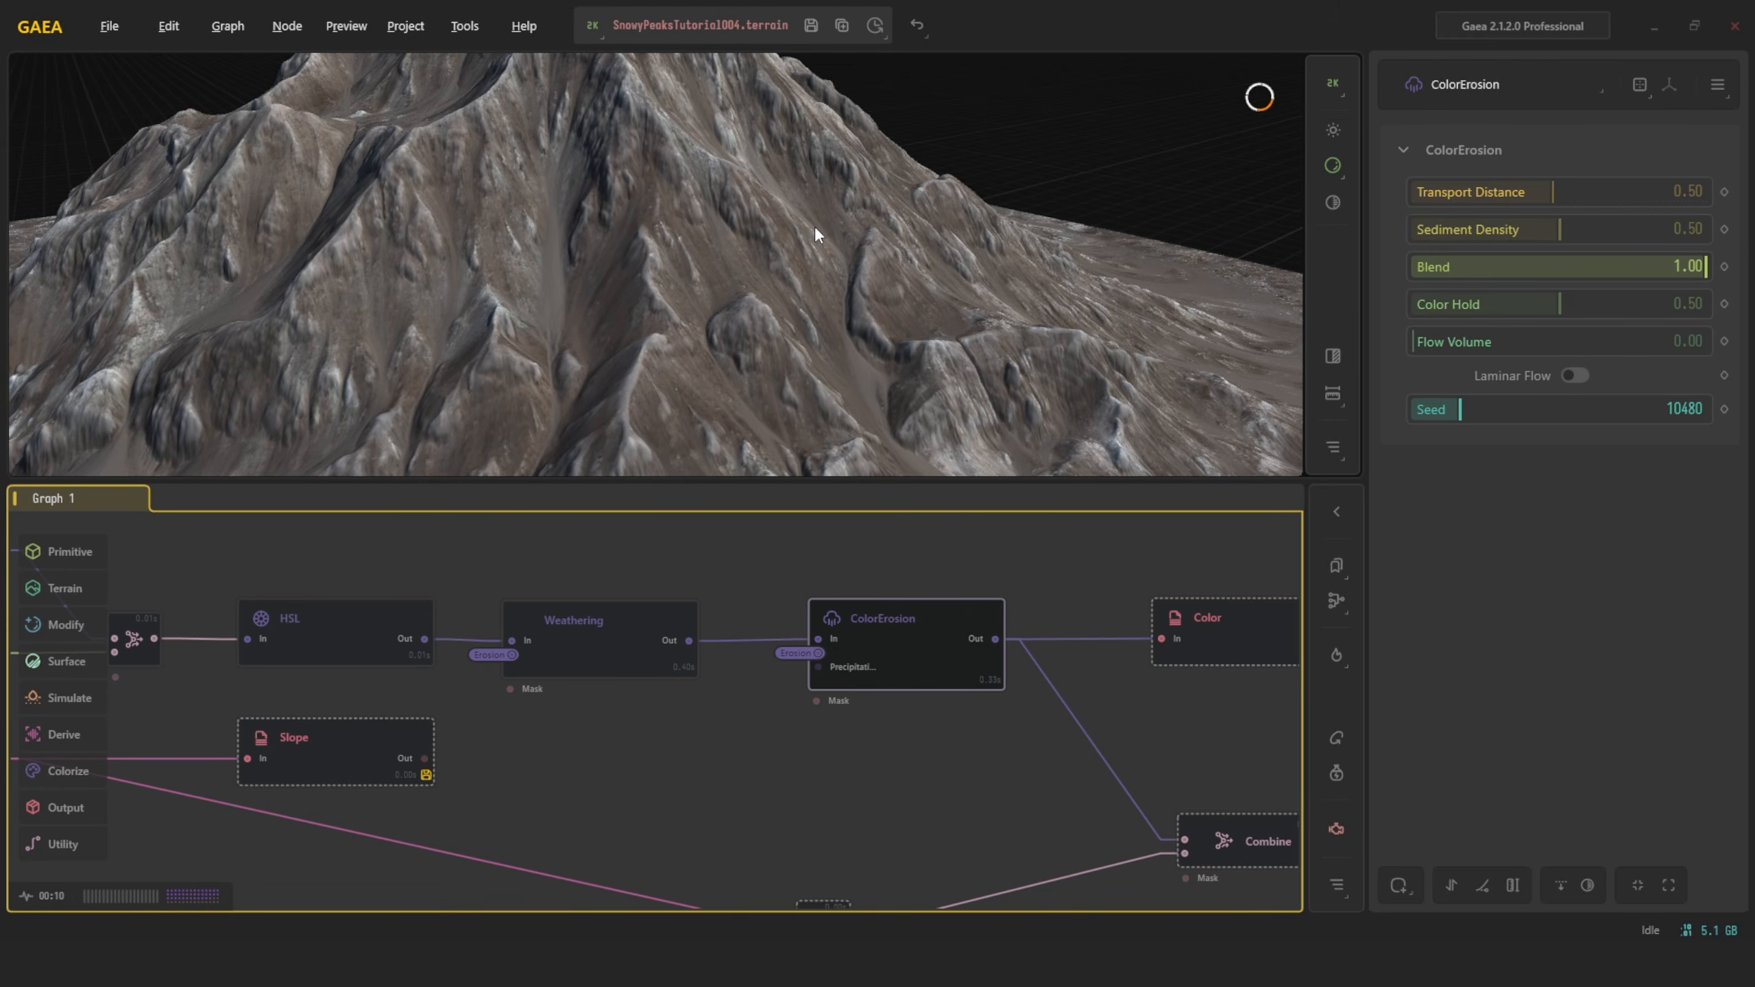
scroll(815, 227, "down", 4)
left_click_drag(815, 226, 759, 268)
middle_click_drag(759, 268, 751, 233)
scroll(758, 236, "up", 4)
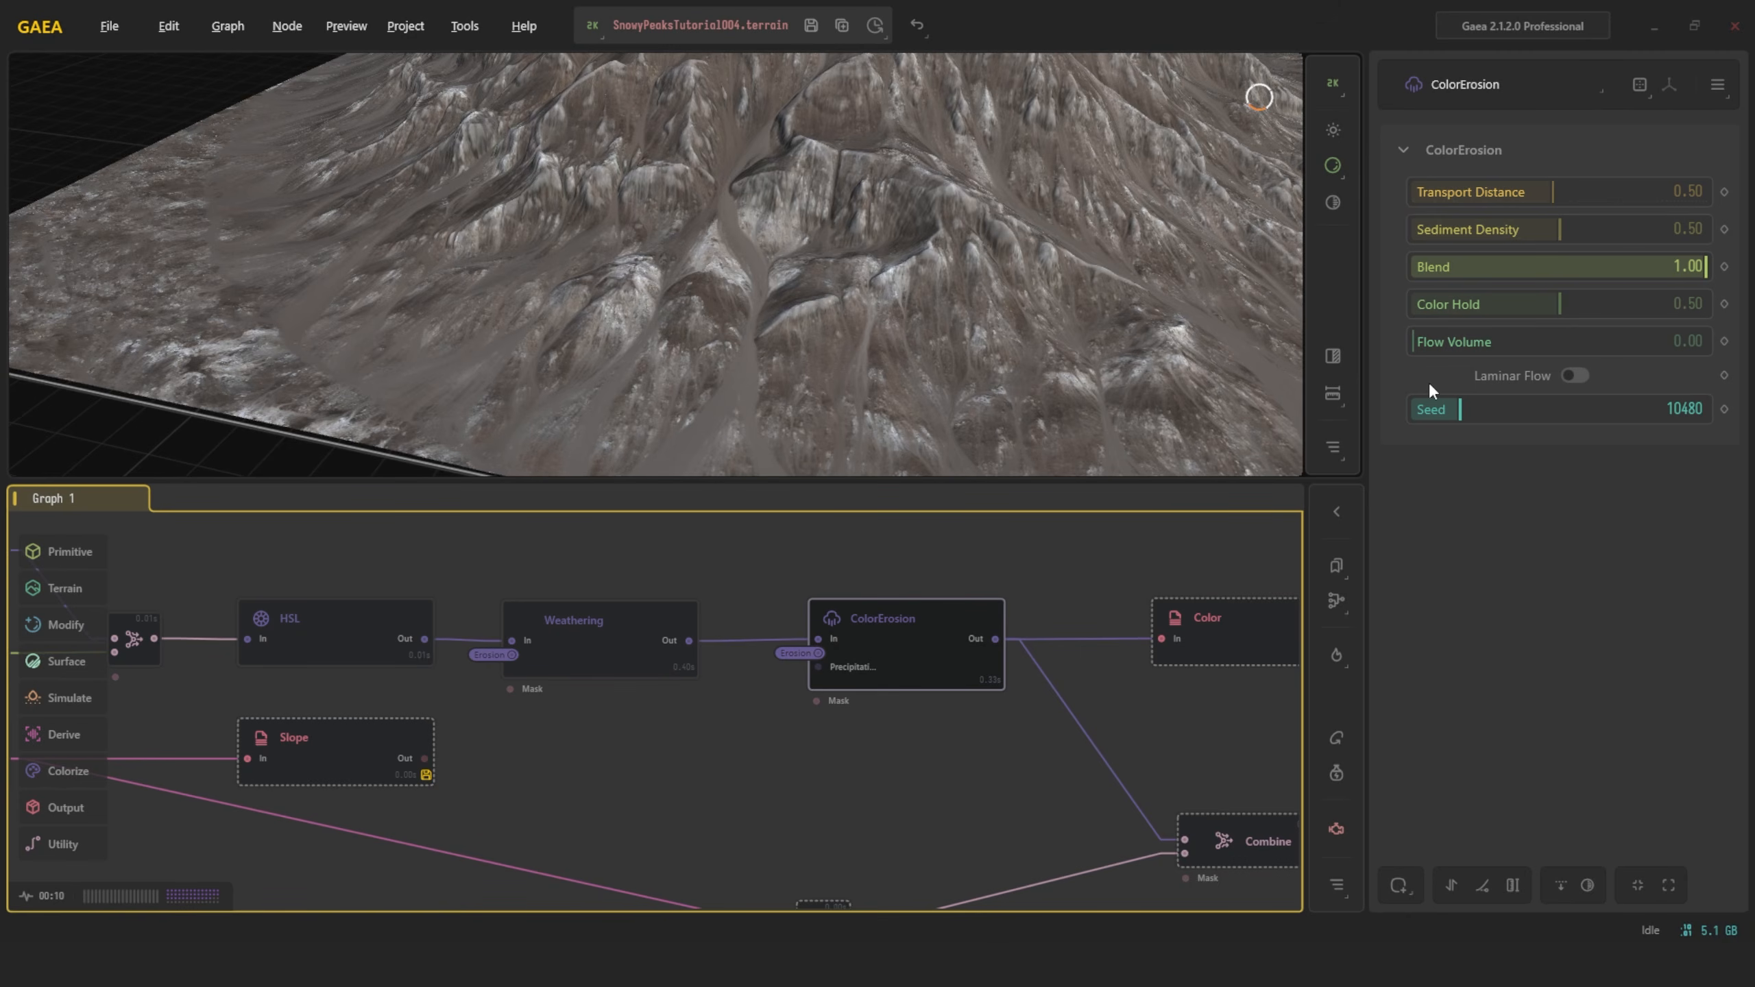
Try adjusting ColorErosion's Flow Volume, return it to 0.00, and check the slope coloring up close
left_click_drag(1457, 340, 1381, 345)
left_click_drag(1081, 177, 689, 311)
scroll(688, 311, "up", 5)
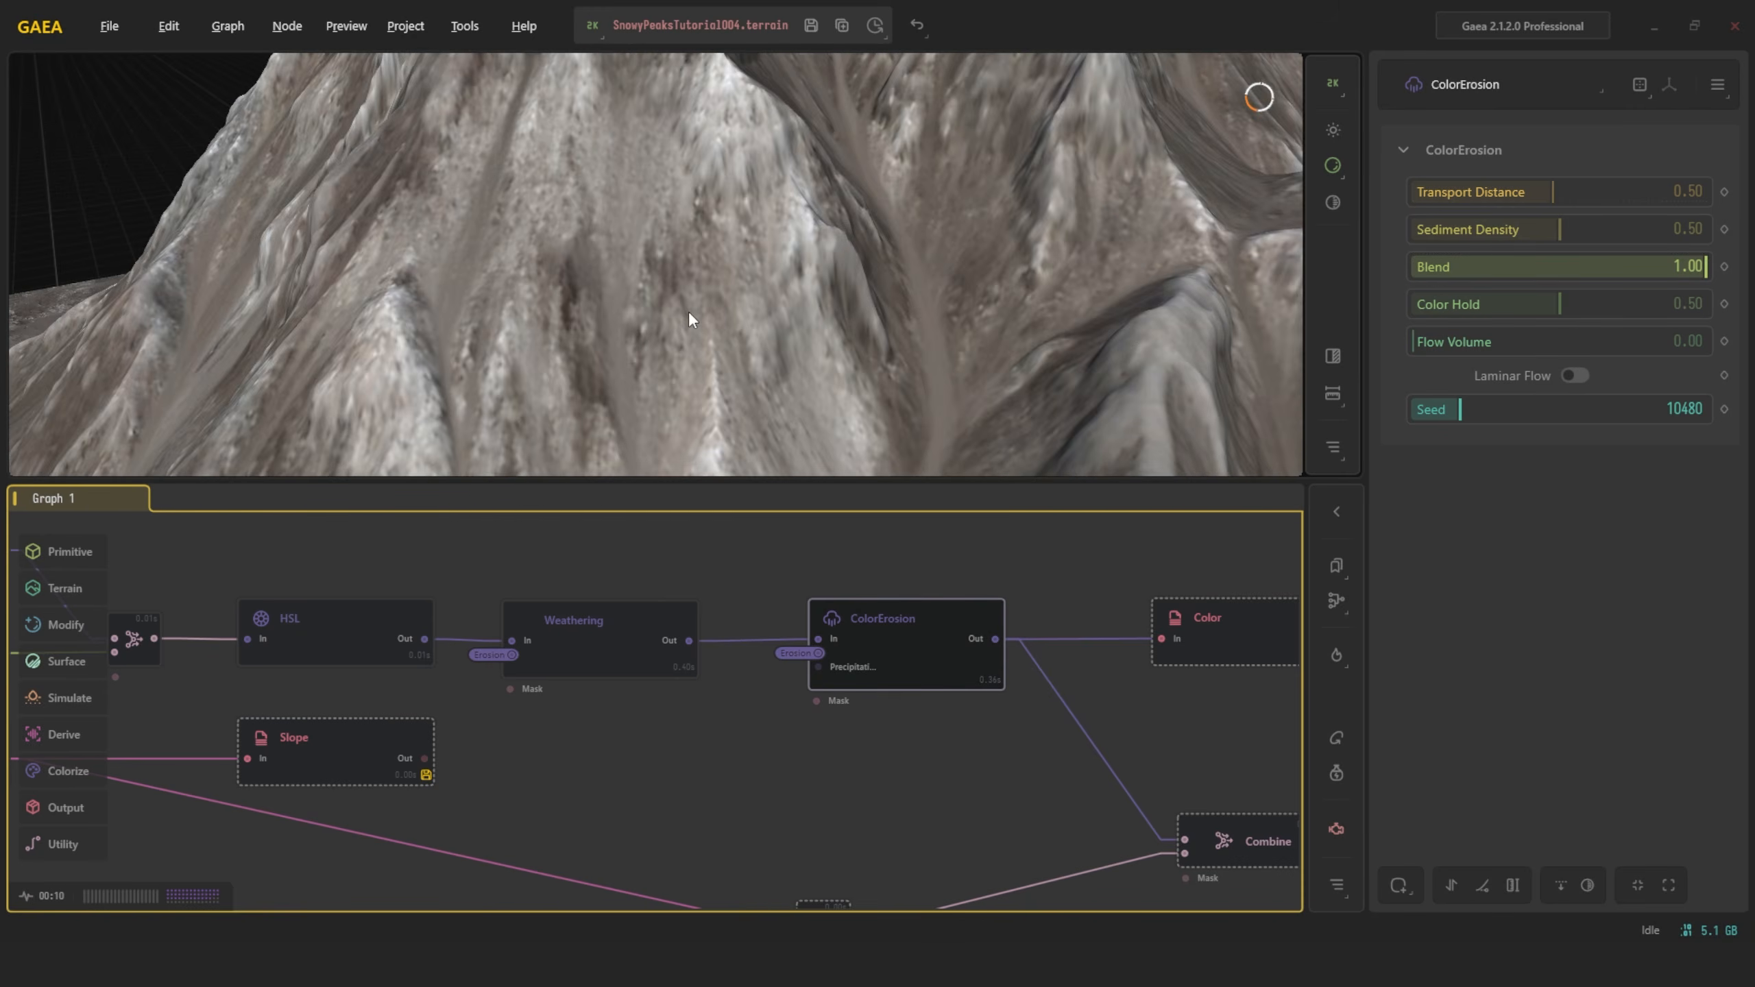
Inspect the Height node's mask on the mountain, along with its Range, Falloff and Warp modifier settings
scroll(691, 311, "down", 5)
left_click_drag(645, 780, 822, 658)
left_click_drag(581, 671, 780, 725)
scroll(660, 703, "down", 6)
mouse_move(611, 747)
left_mouse_down()
mouse_move(643, 700)
mouse_move(772, 675)
left_mouse_up()
scroll(681, 691, "up", 4)
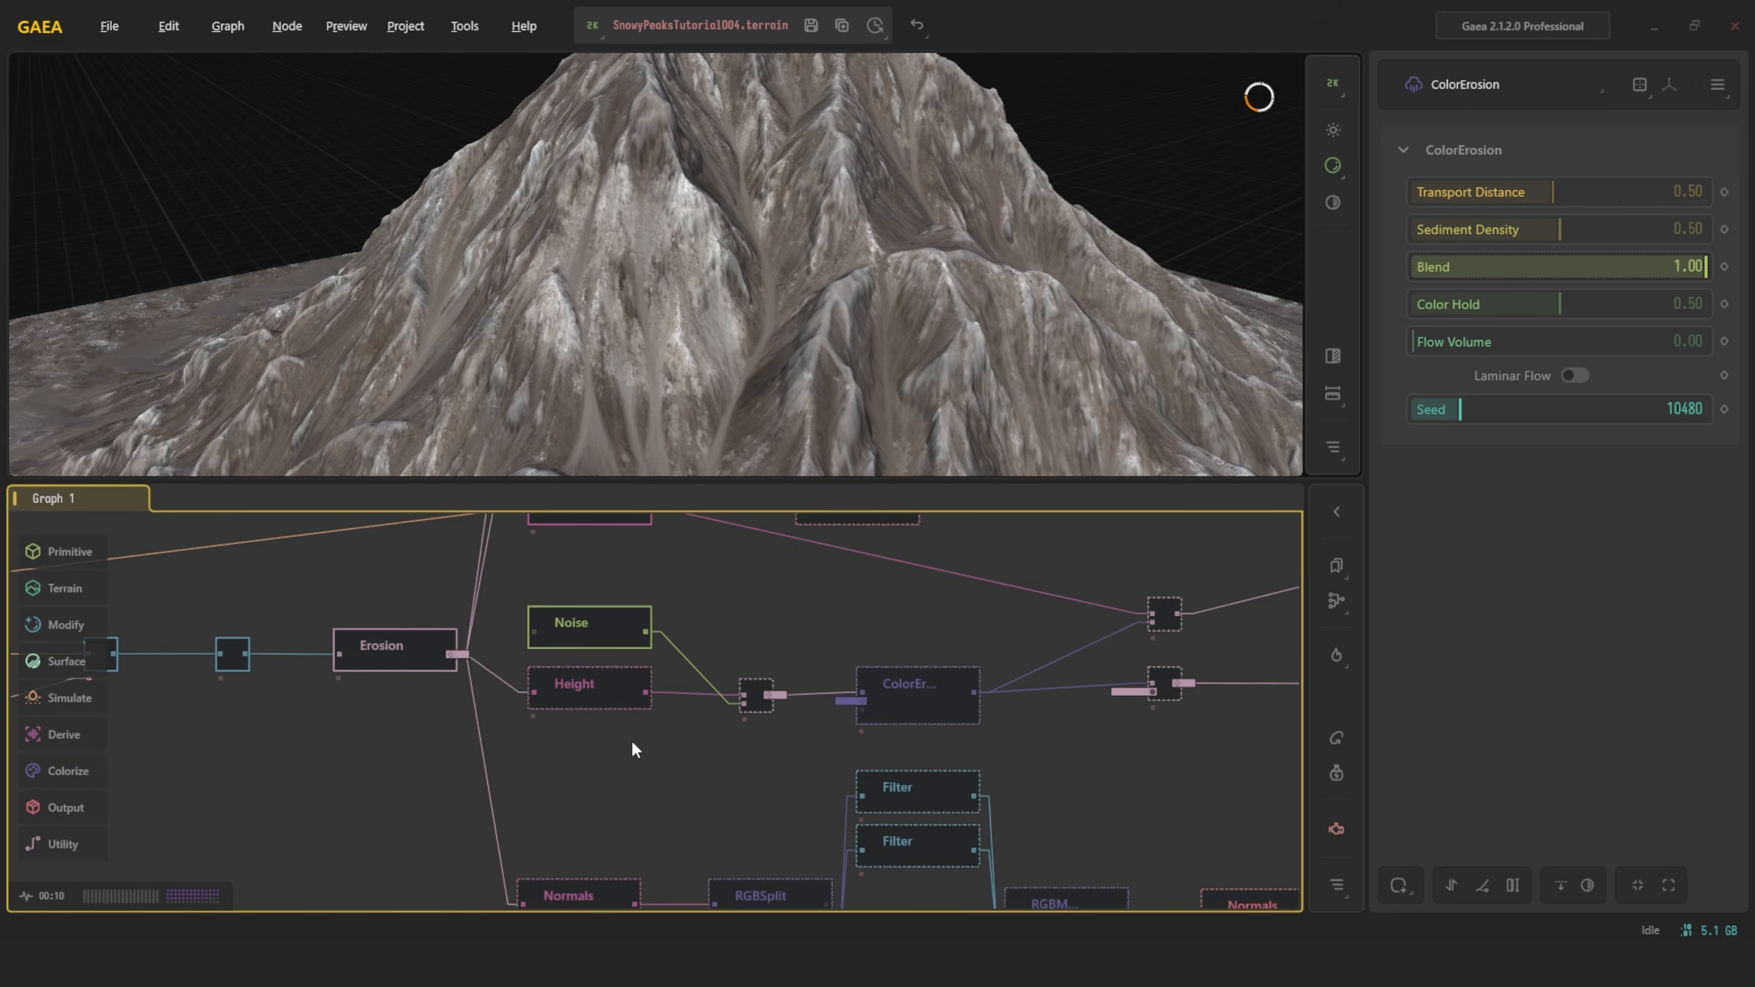
left_click_drag(634, 748, 684, 681)
left_click(718, 661)
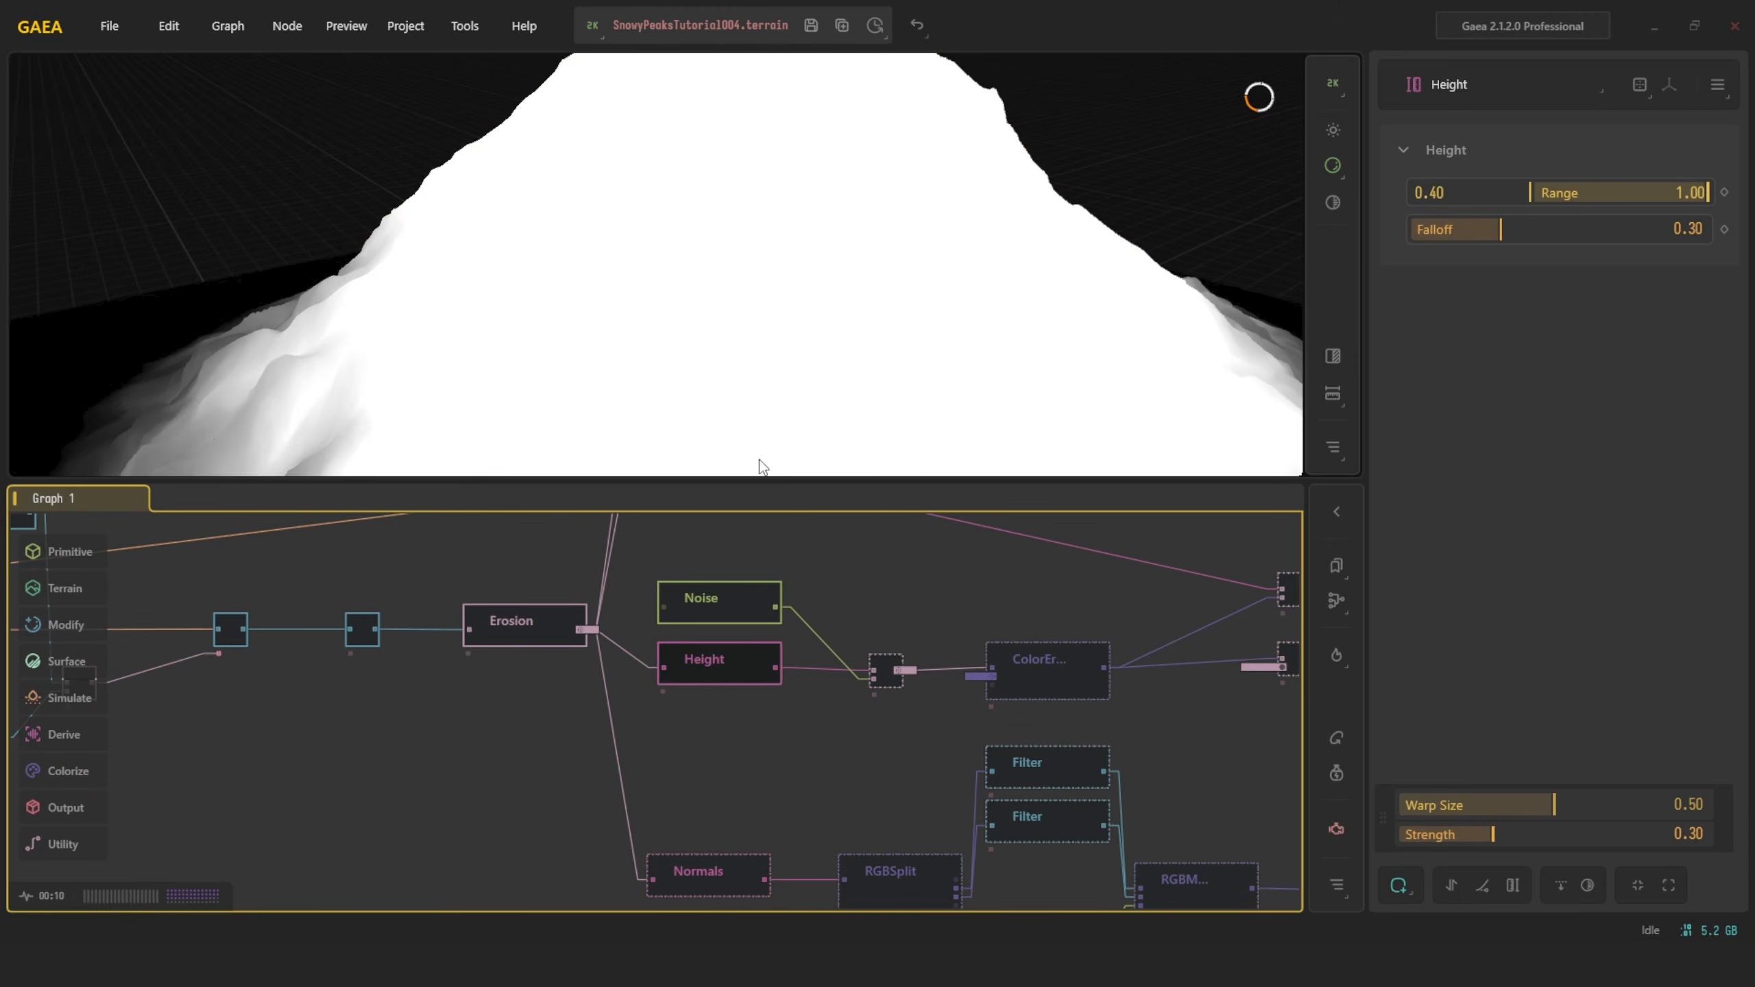
left_click_drag(772, 353, 833, 343)
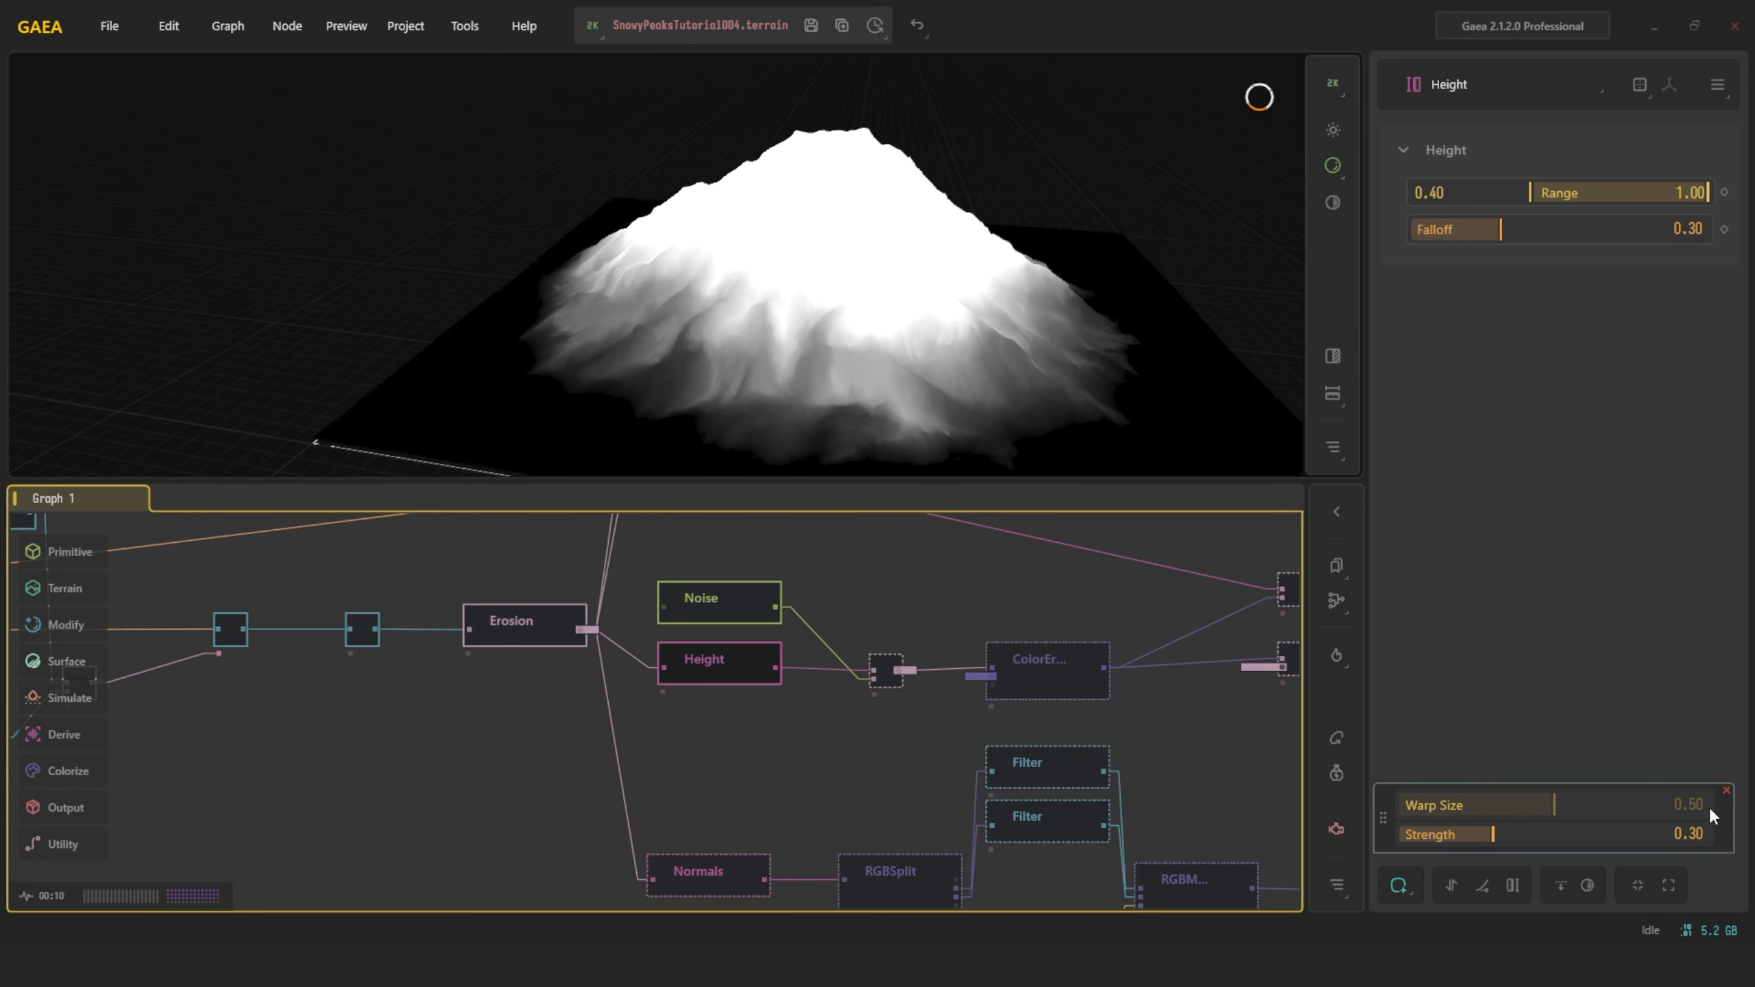
left_click(1399, 885)
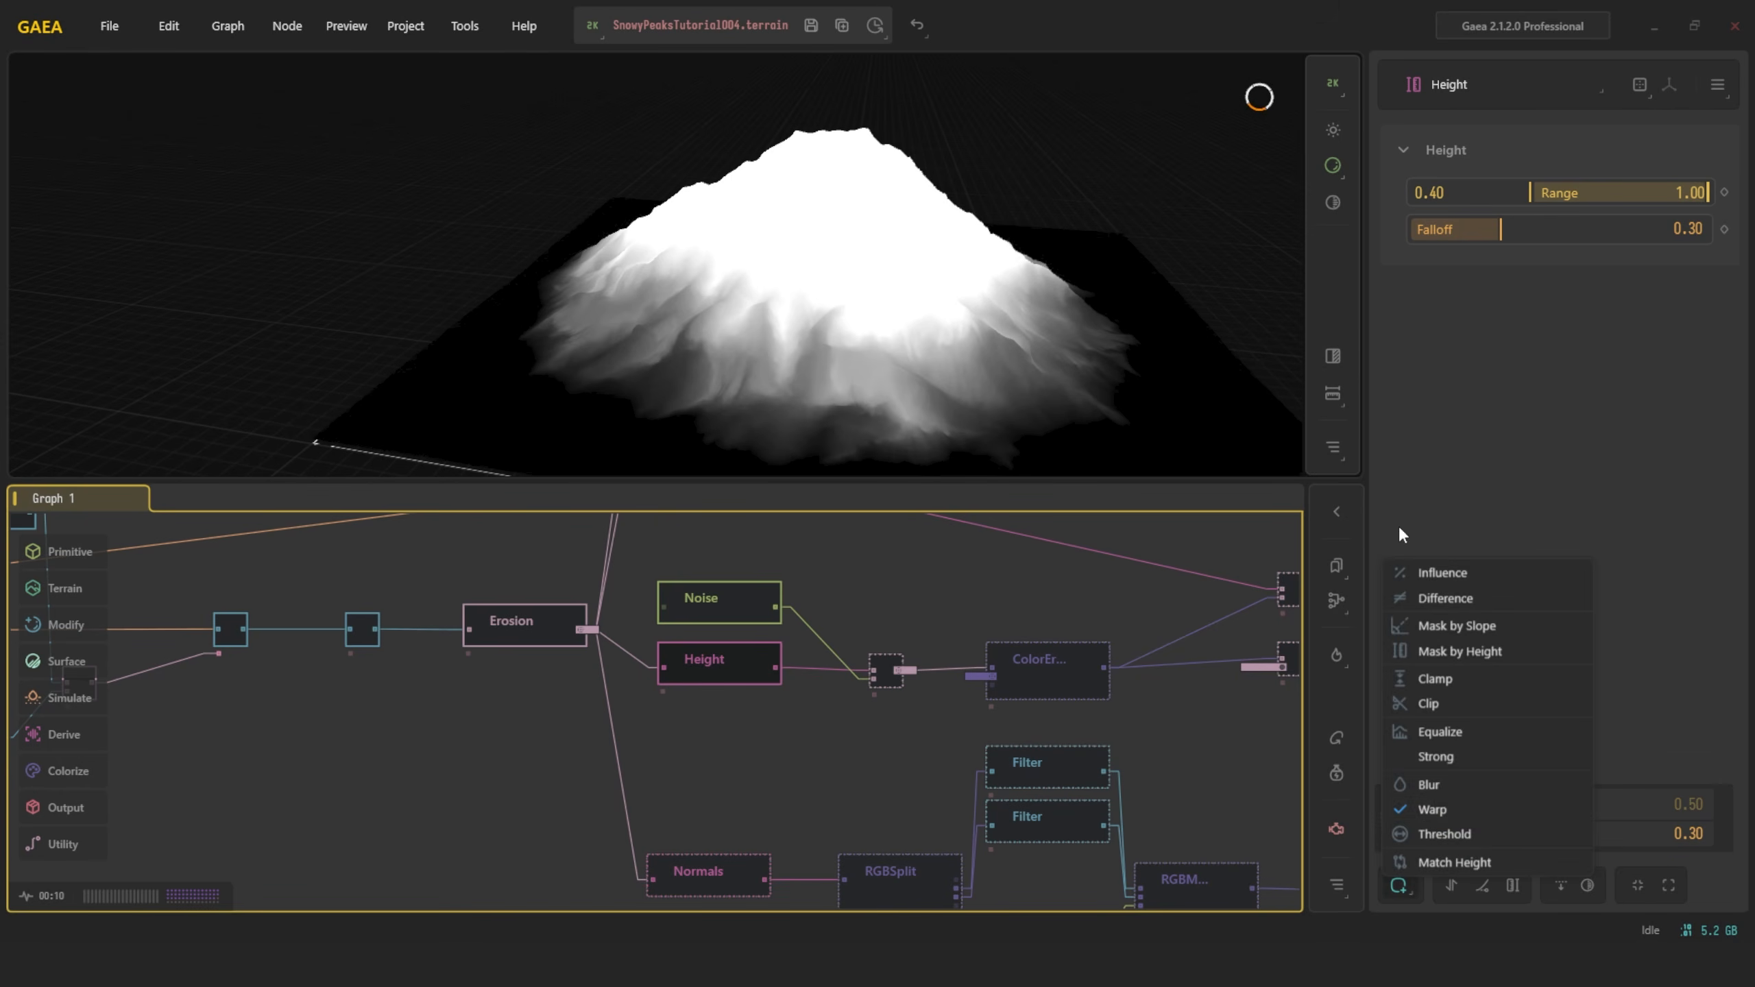
left_click(1711, 623)
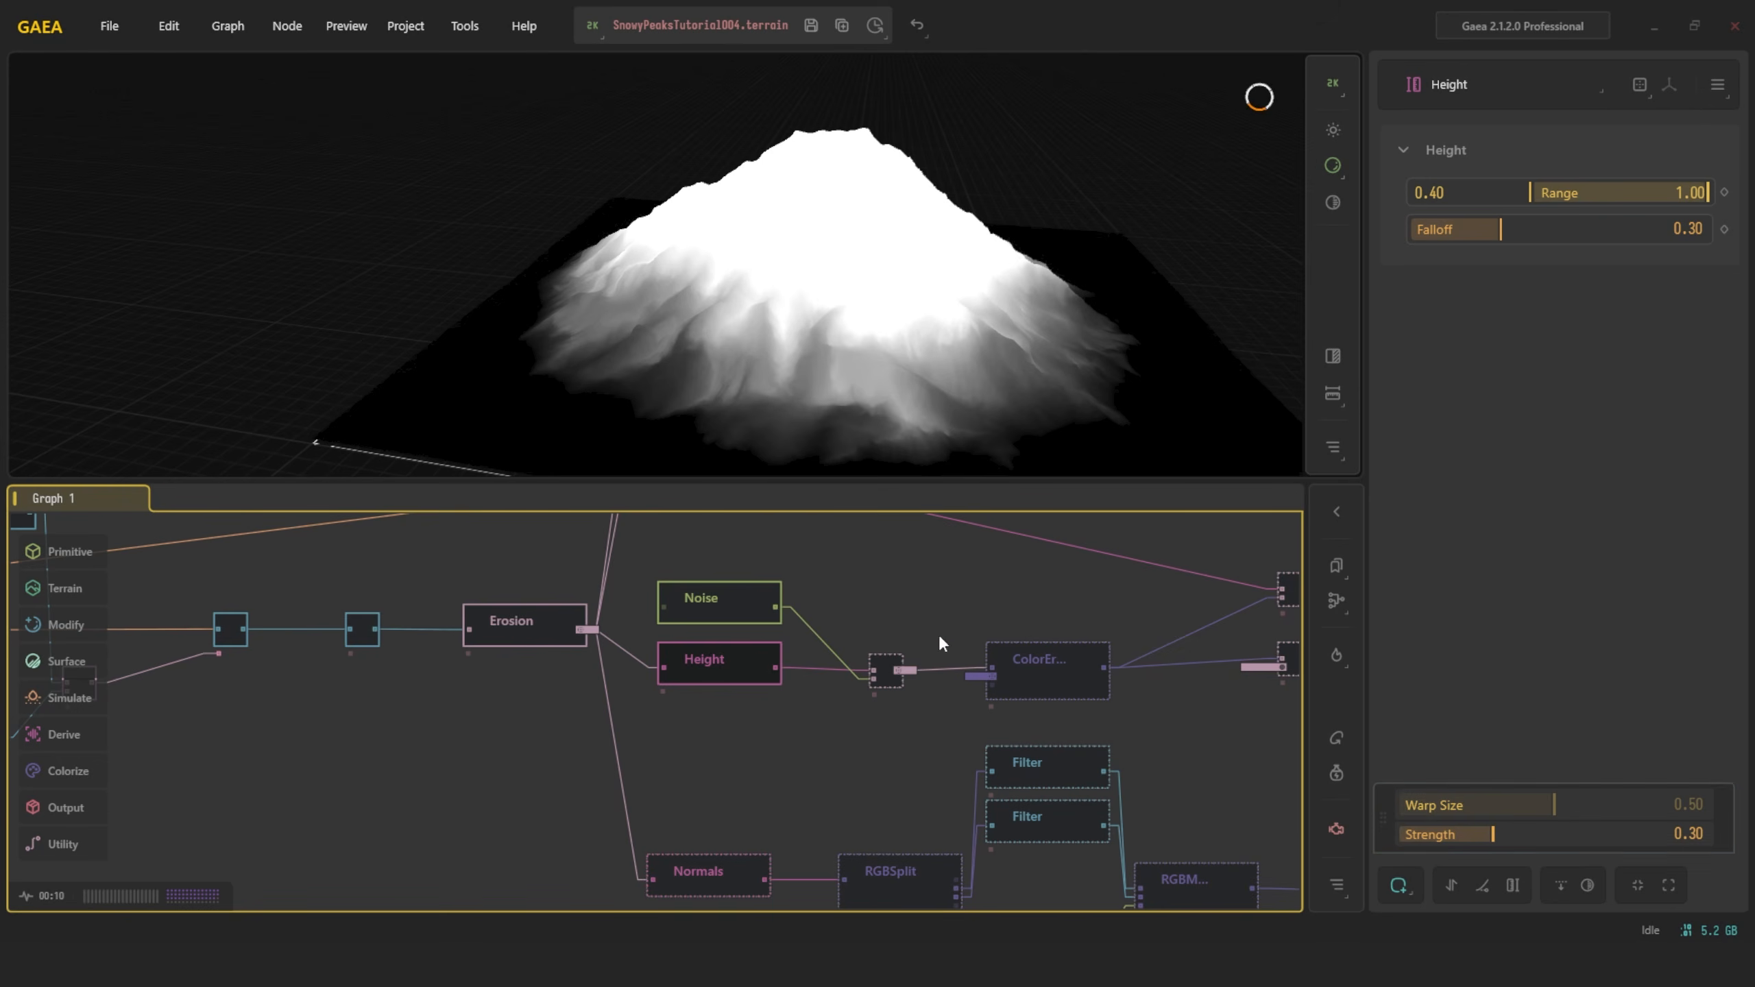
Inspect the Perlin Noise node that feeds the height mask, viewing its pattern up close on the terrain
middle_click_drag(899, 790, 826, 719)
scroll(795, 730, "up", 3)
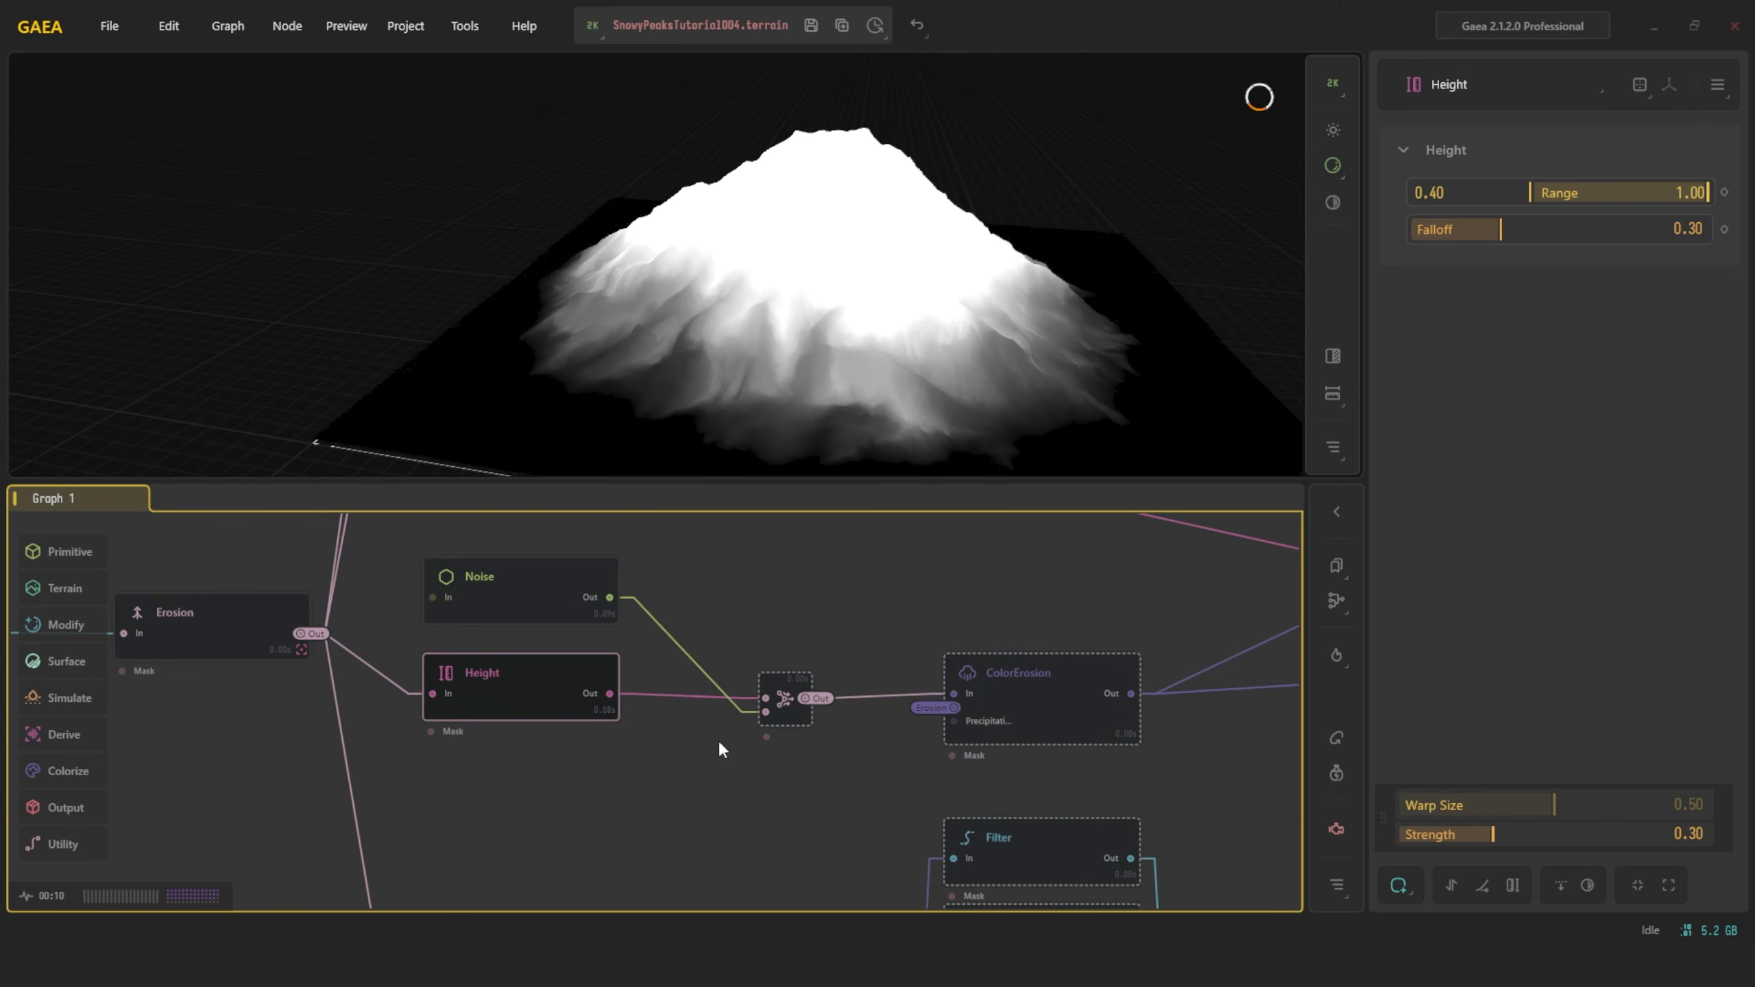
left_click(556, 595)
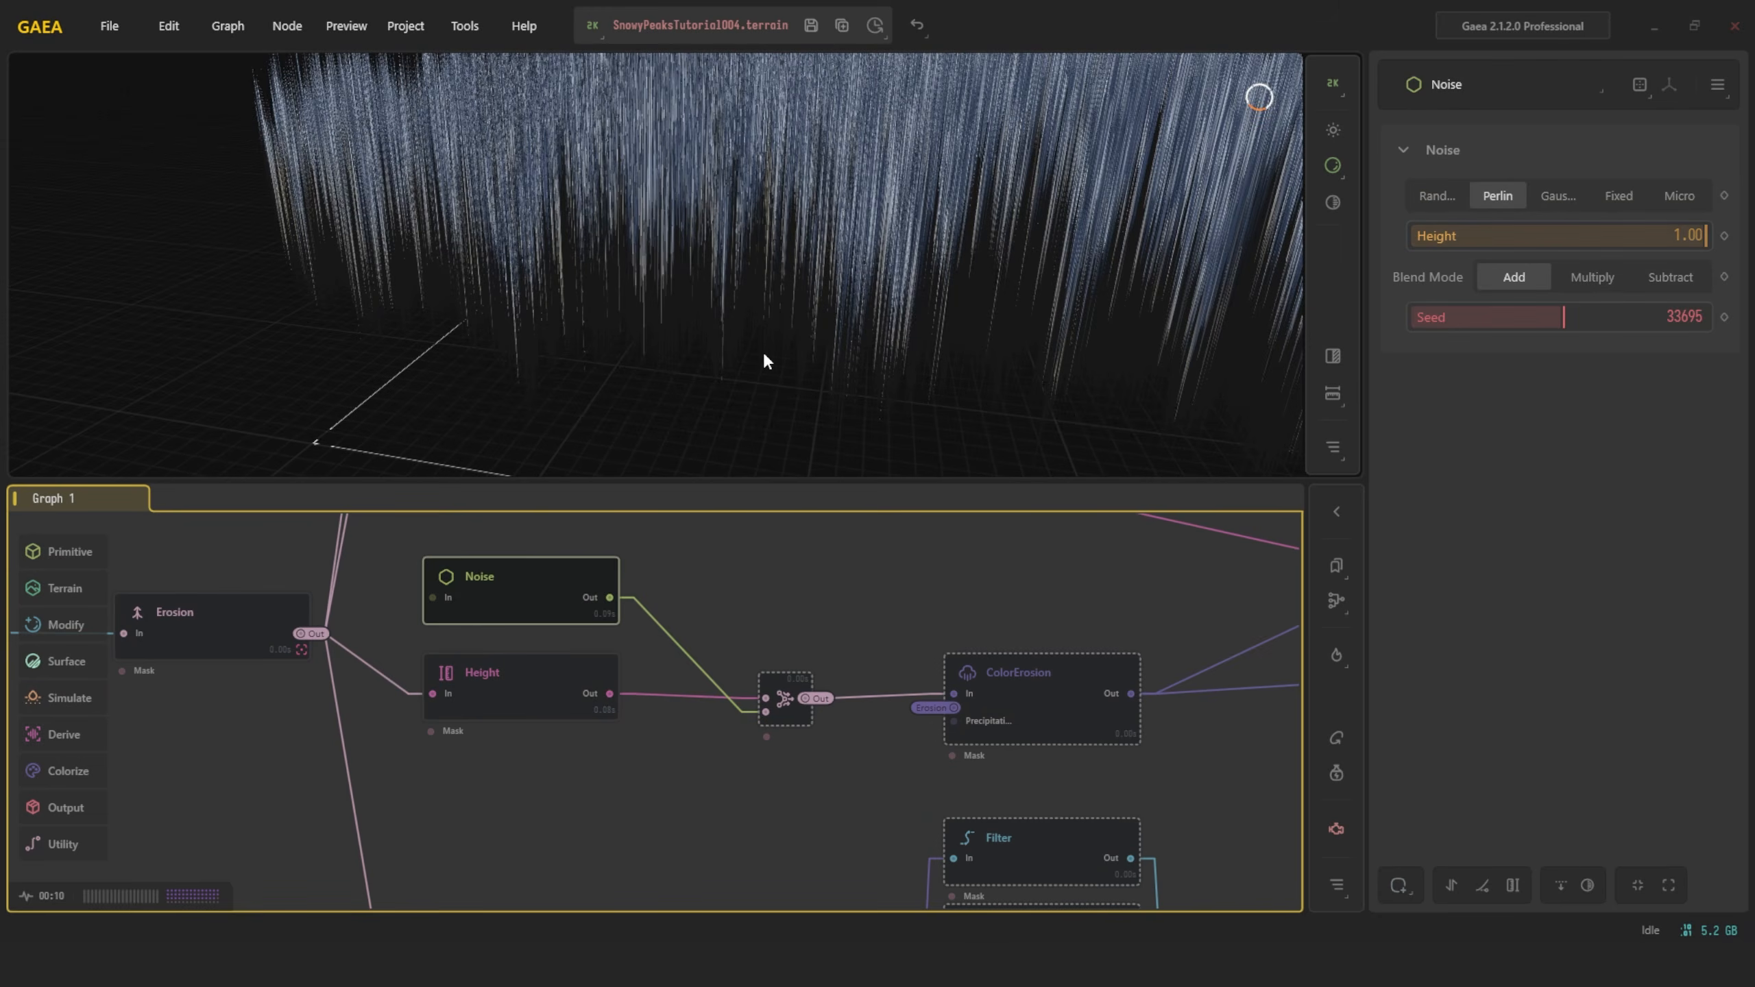
left_click_drag(820, 277, 827, 404)
scroll(827, 392, "up", 5)
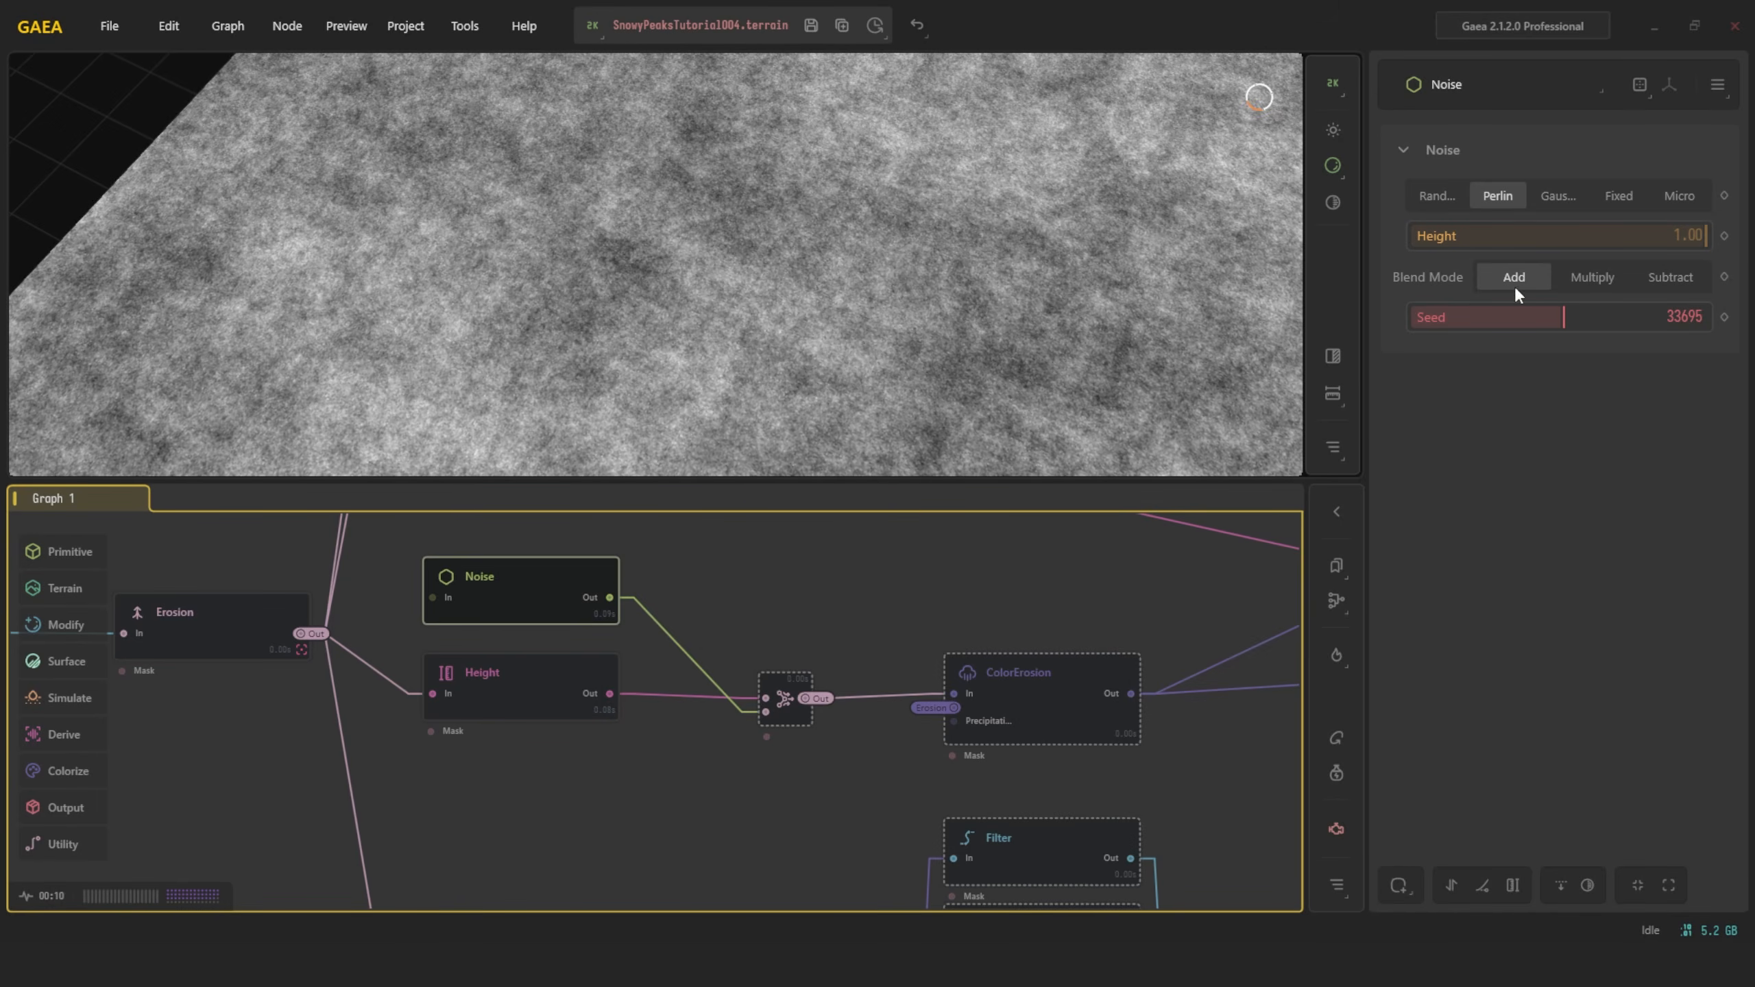
Review the Dodge Combine of Height and Noise, and align its node with the Height and ColorErosion nodes
left_click(783, 698)
scroll(905, 309, "down", 5)
left_click_drag(905, 309, 814, 289)
scroll(859, 248, "up", 4)
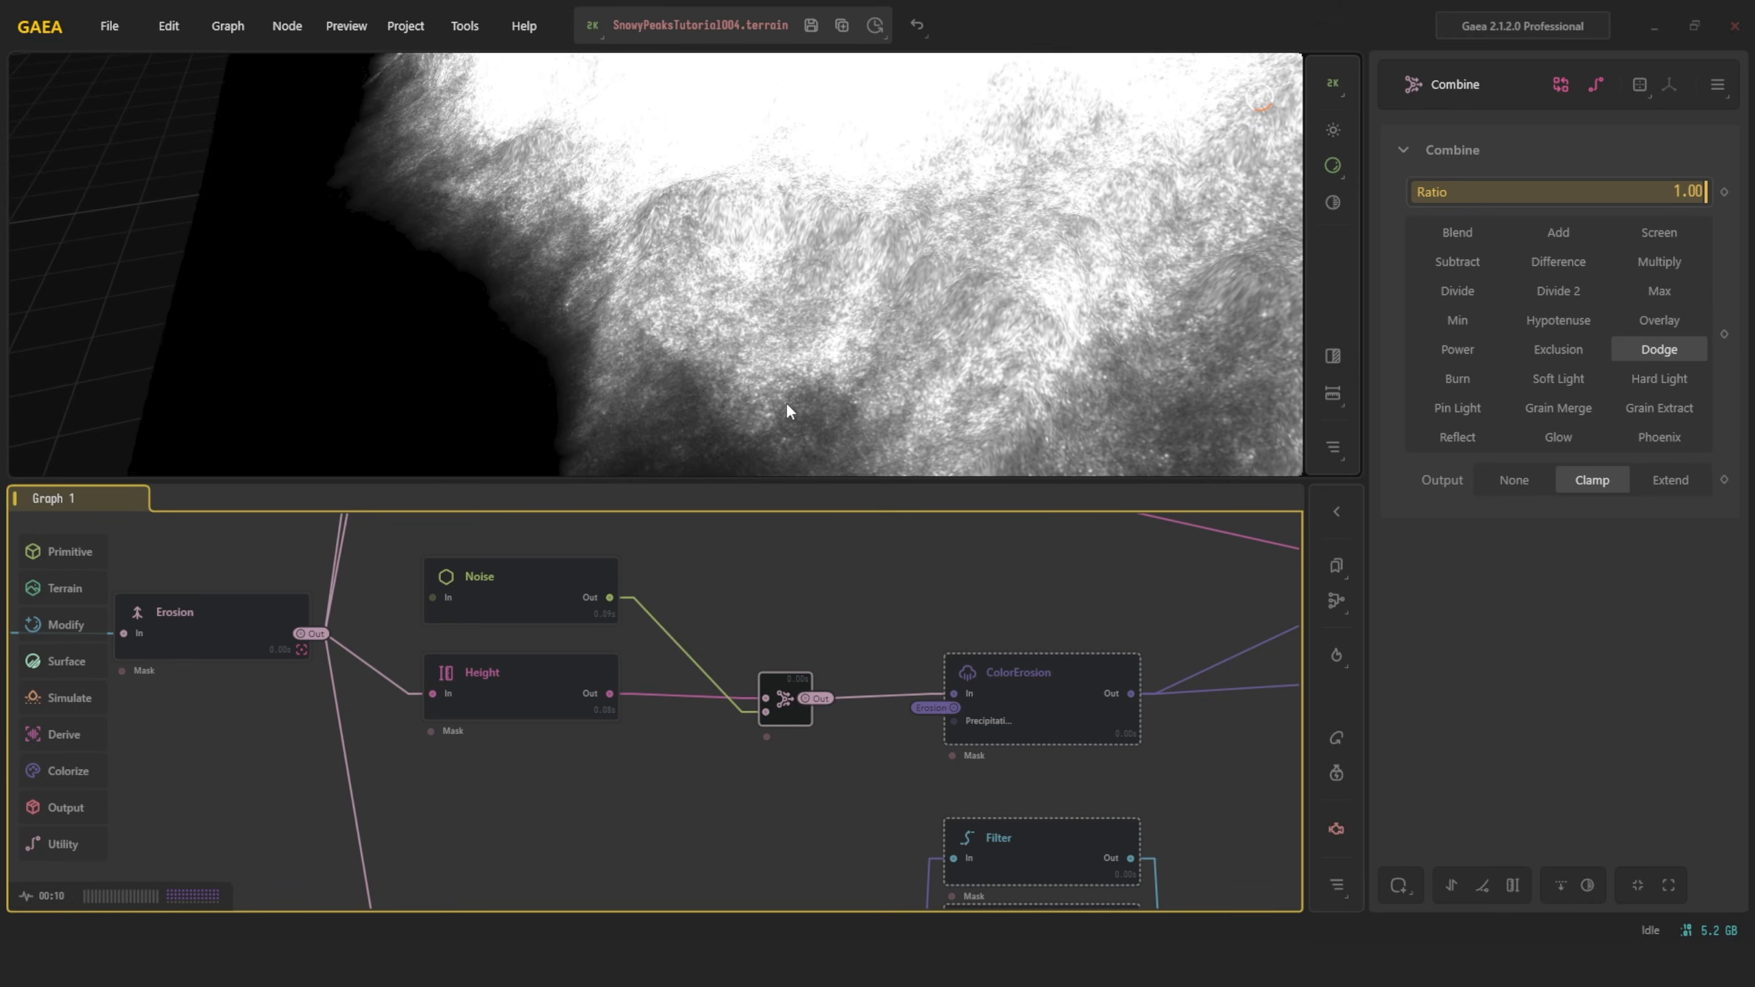
left_click_drag(790, 701, 790, 696)
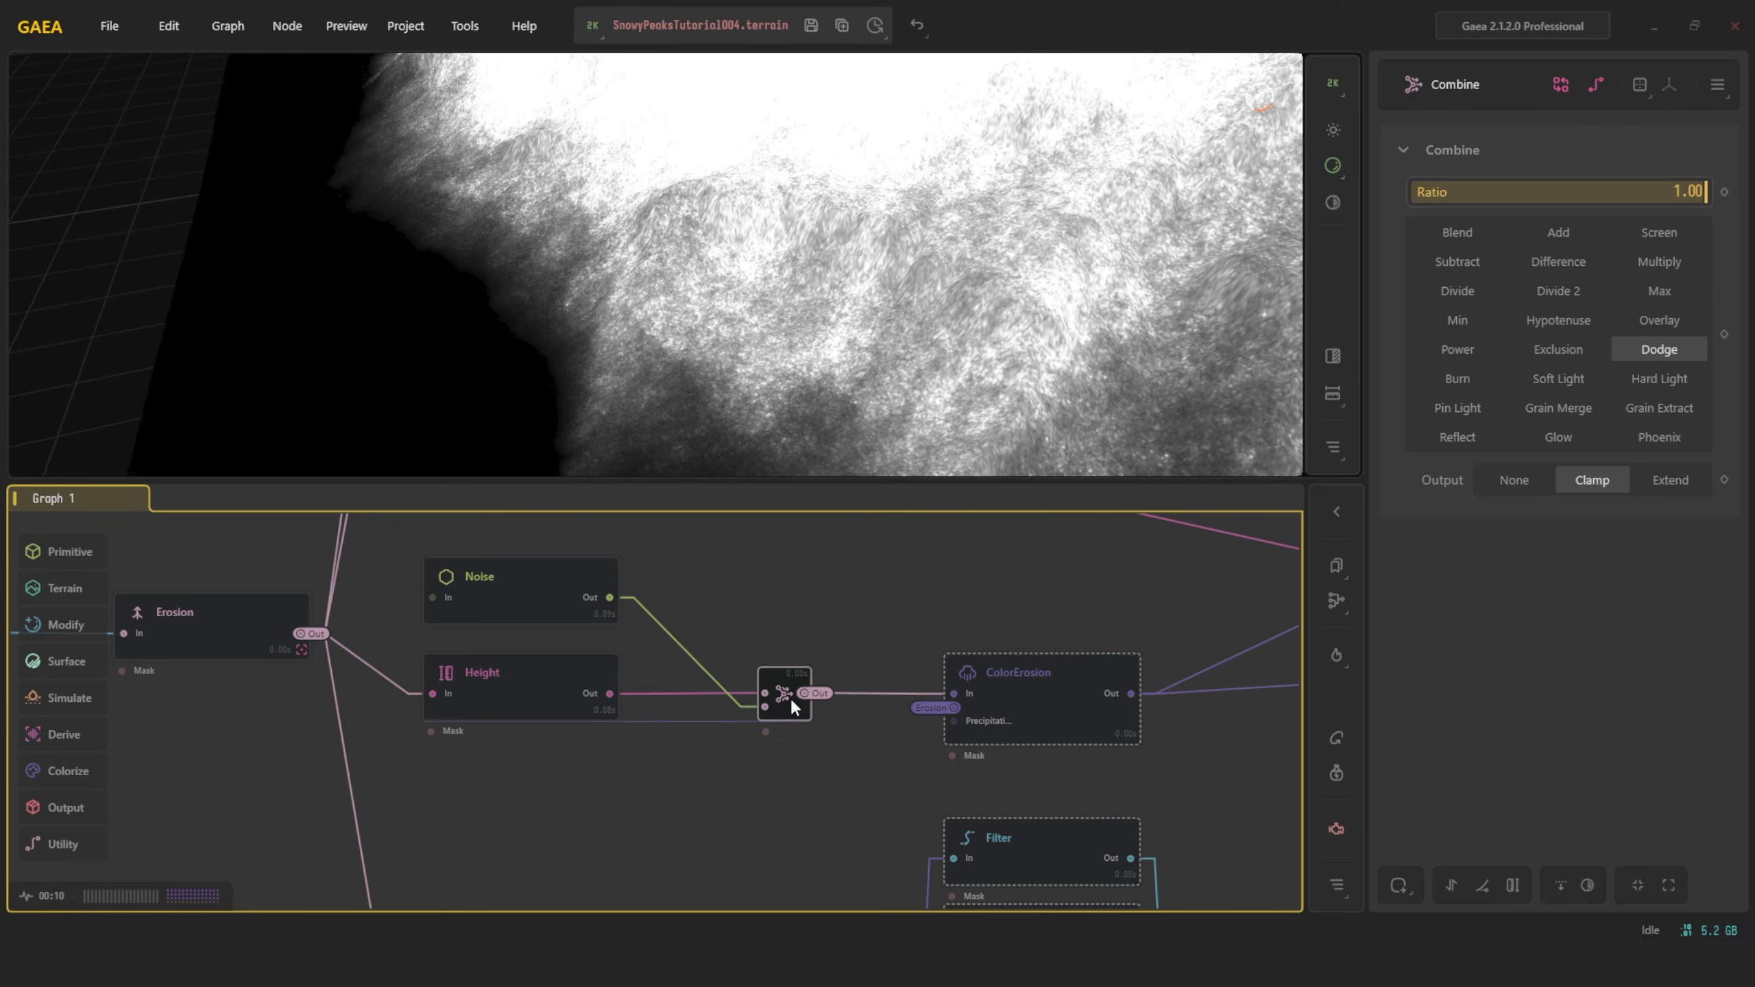
Examine the noisy edge of the combined height mask around the mountain's lower slopes from several angles
scroll(845, 304, "down", 4)
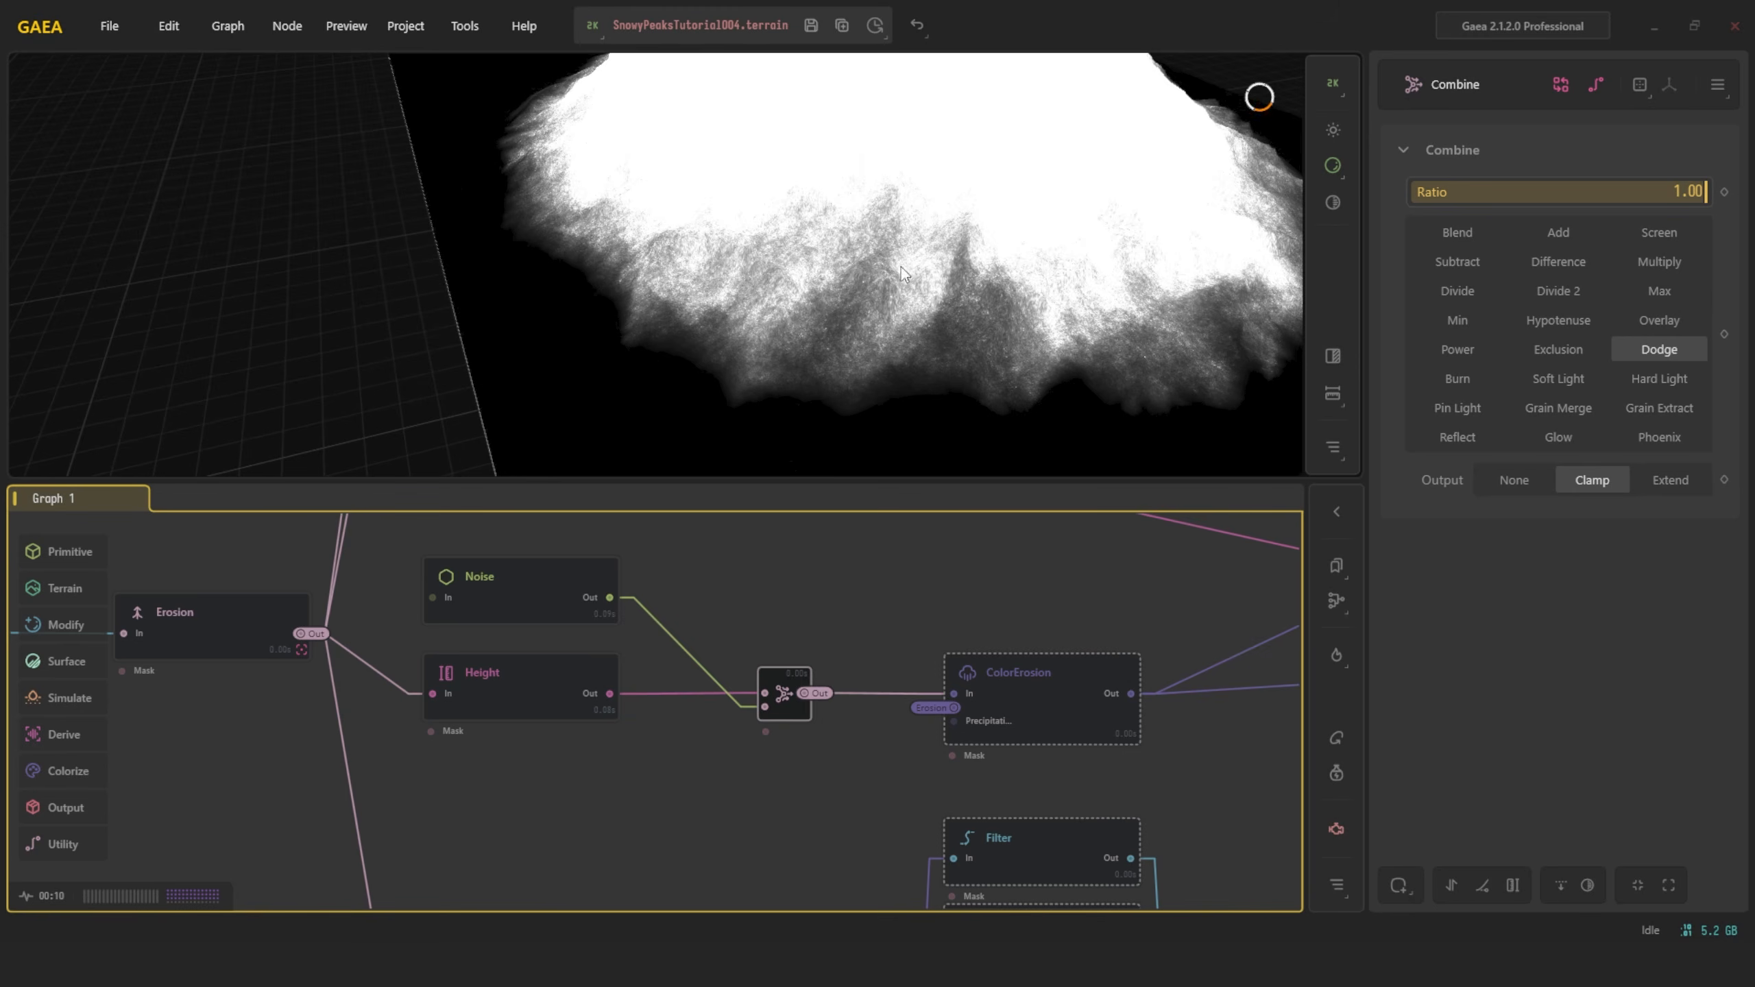
left_click_drag(915, 315, 905, 220)
middle_click_drag(905, 220, 867, 218)
left_click_drag(866, 218, 735, 107)
scroll(712, 380, "up", 6)
scroll(745, 255, "down", 4)
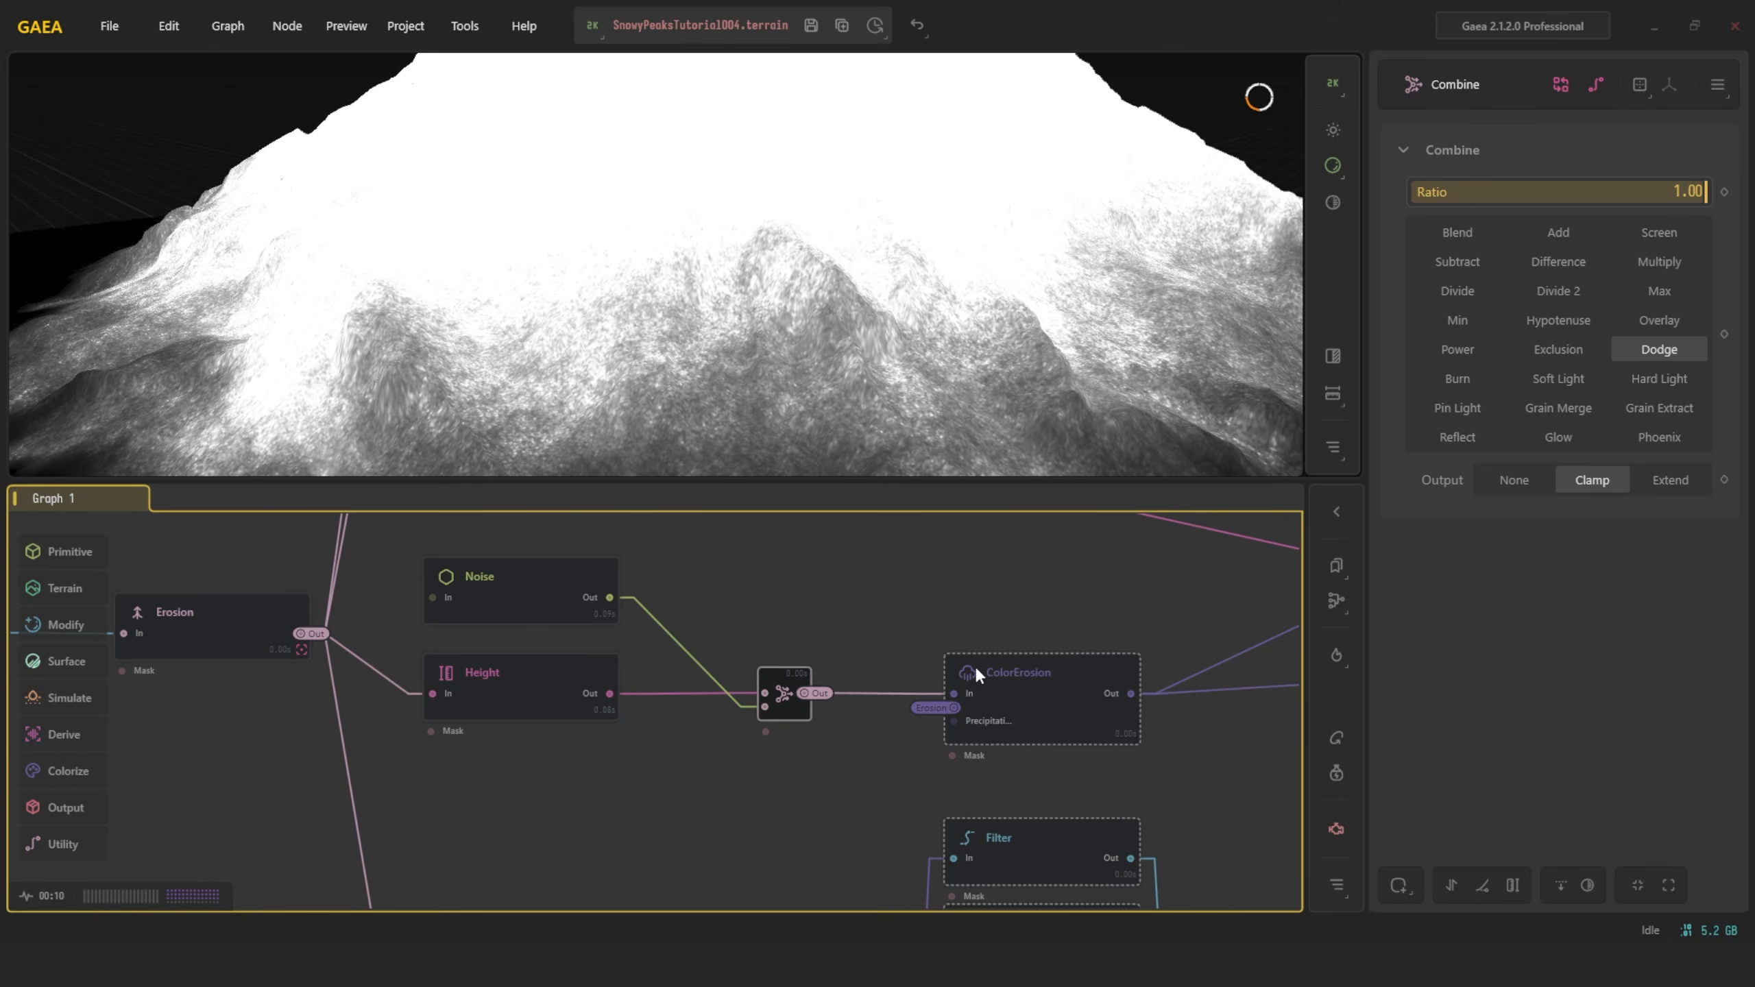
Inspect the snow branch's ColorErosion node, checking its settings, Erosion precipitation input and the flow streaks on the mask
middle_click_drag(842, 642, 611, 607)
scroll(675, 649, "up", 2)
left_click(792, 665)
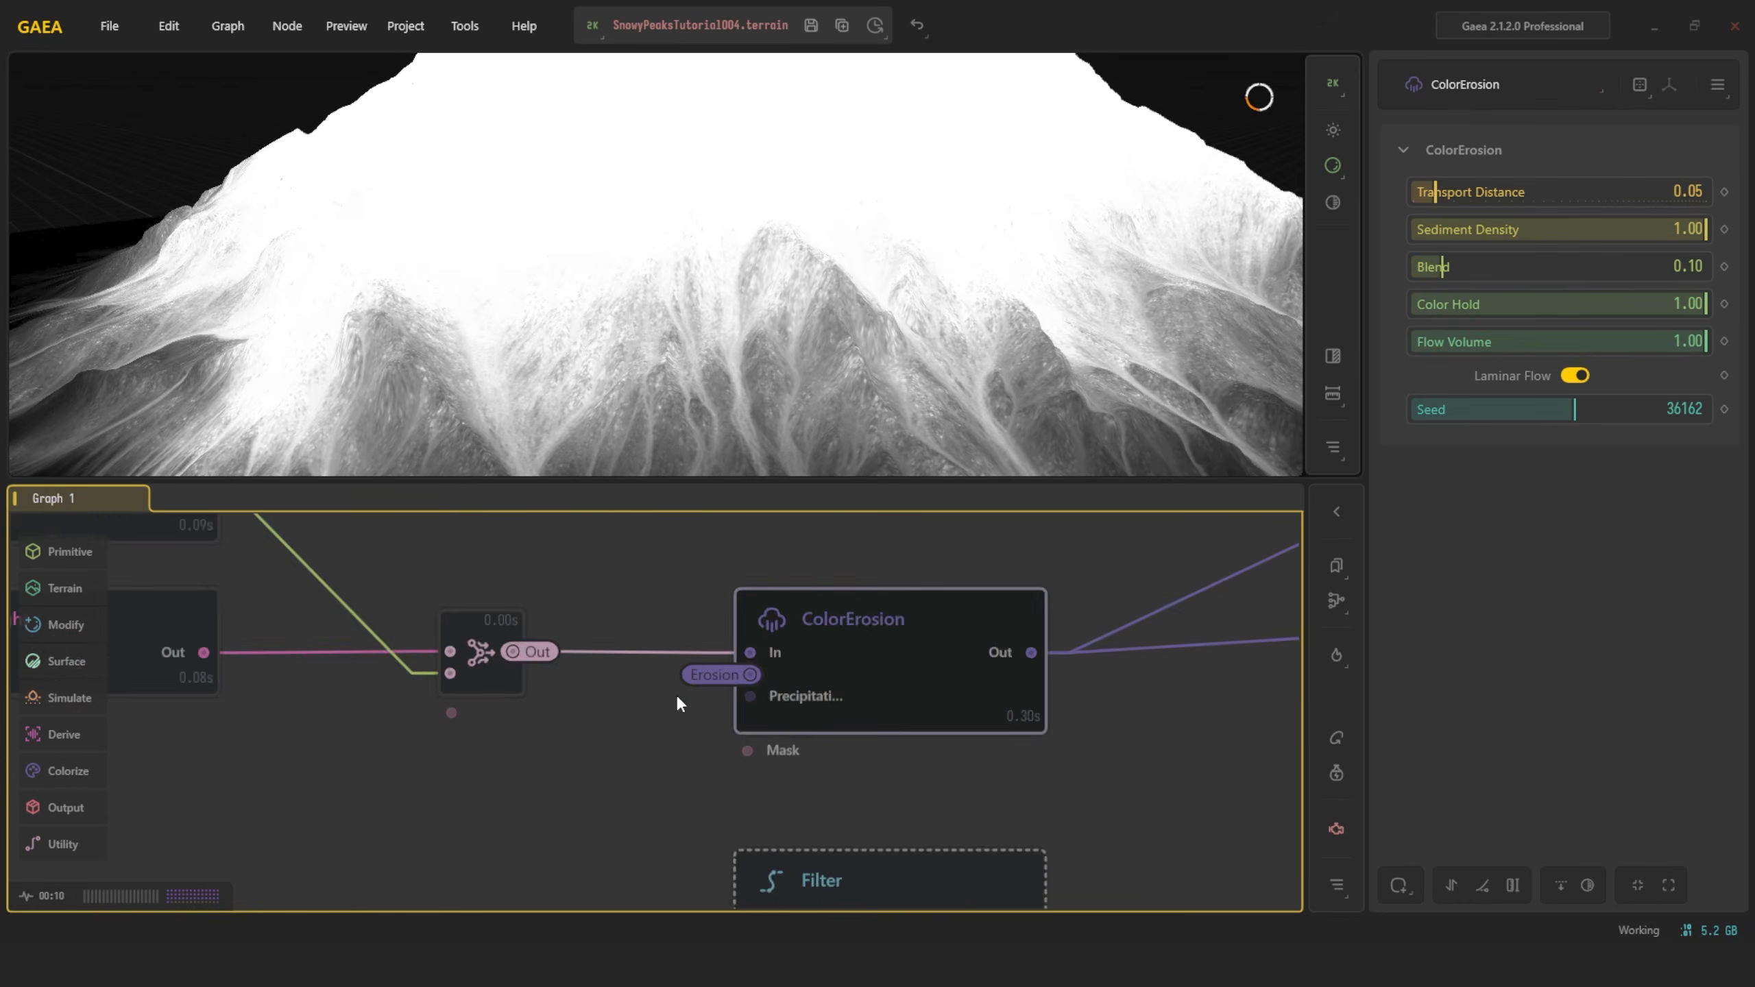
scroll(674, 692, "up", 2)
scroll(678, 672, "down", 3)
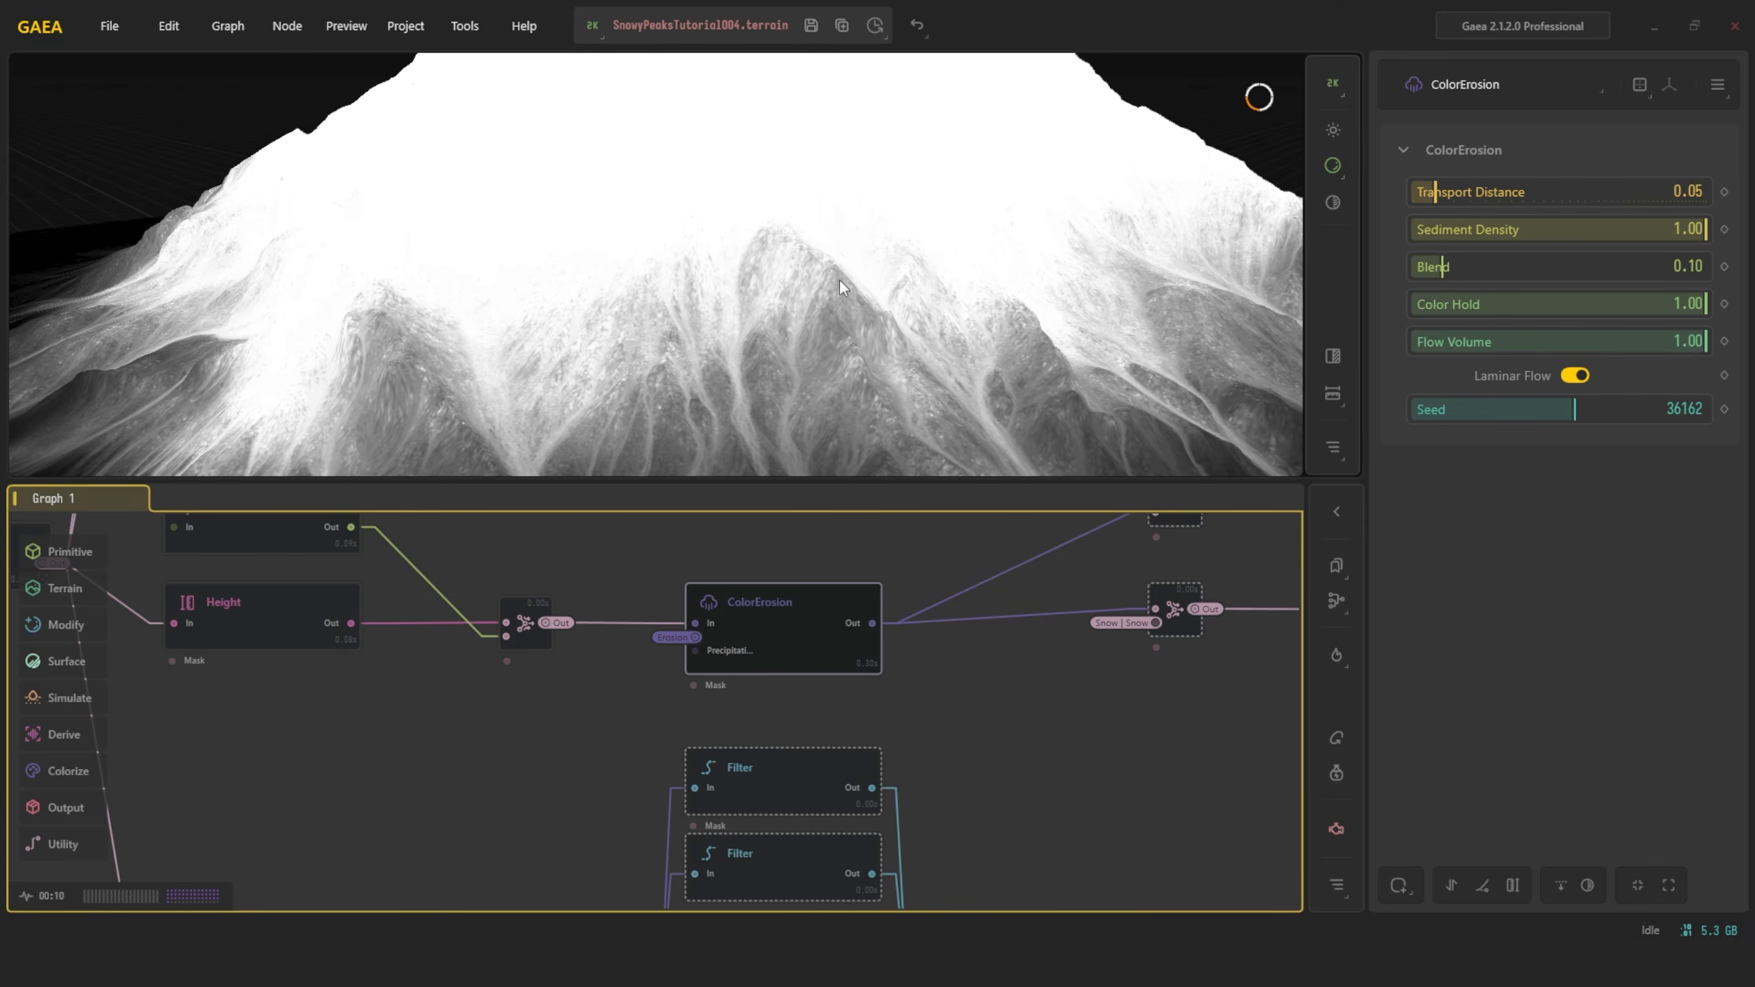
scroll(835, 266, "down", 3)
left_click_drag(835, 263, 756, 296, "alt")
scroll(815, 238, "down", 3)
scroll(755, 295, "up", 3)
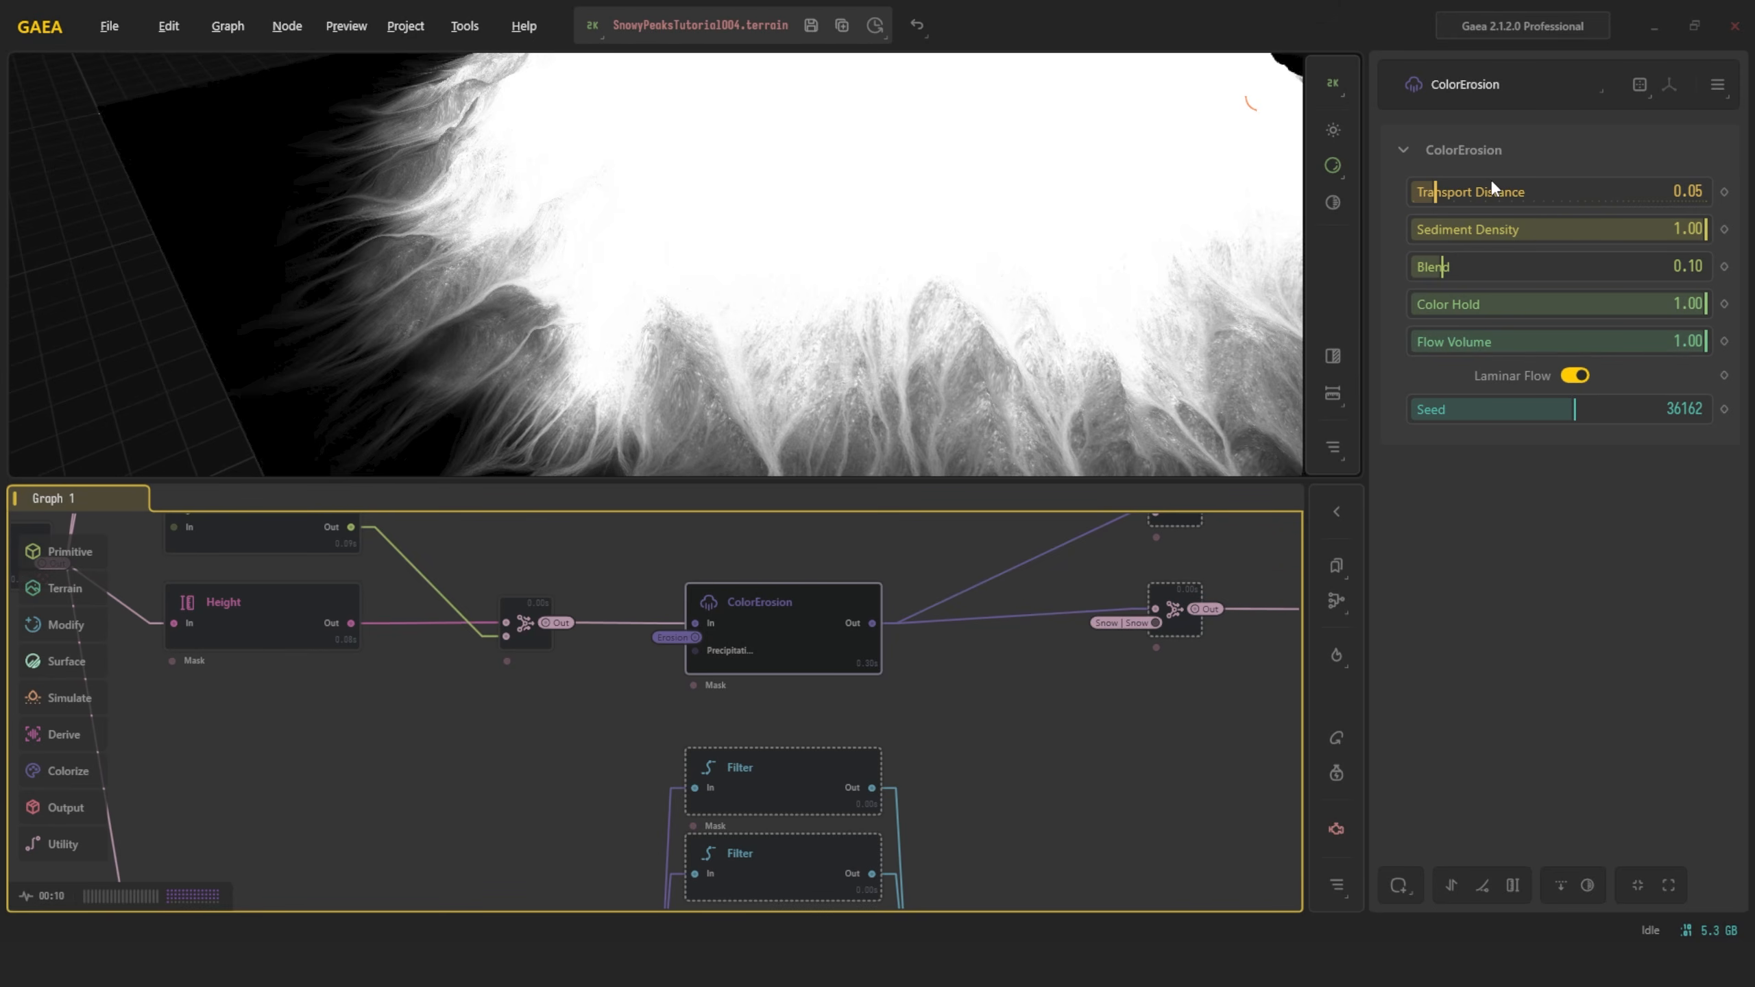
Try a ColorErosion Transport Distance of 0.86, examine the longer snow flows, and restore the value to 0.05
left_click_drag(1479, 192, 1607, 191)
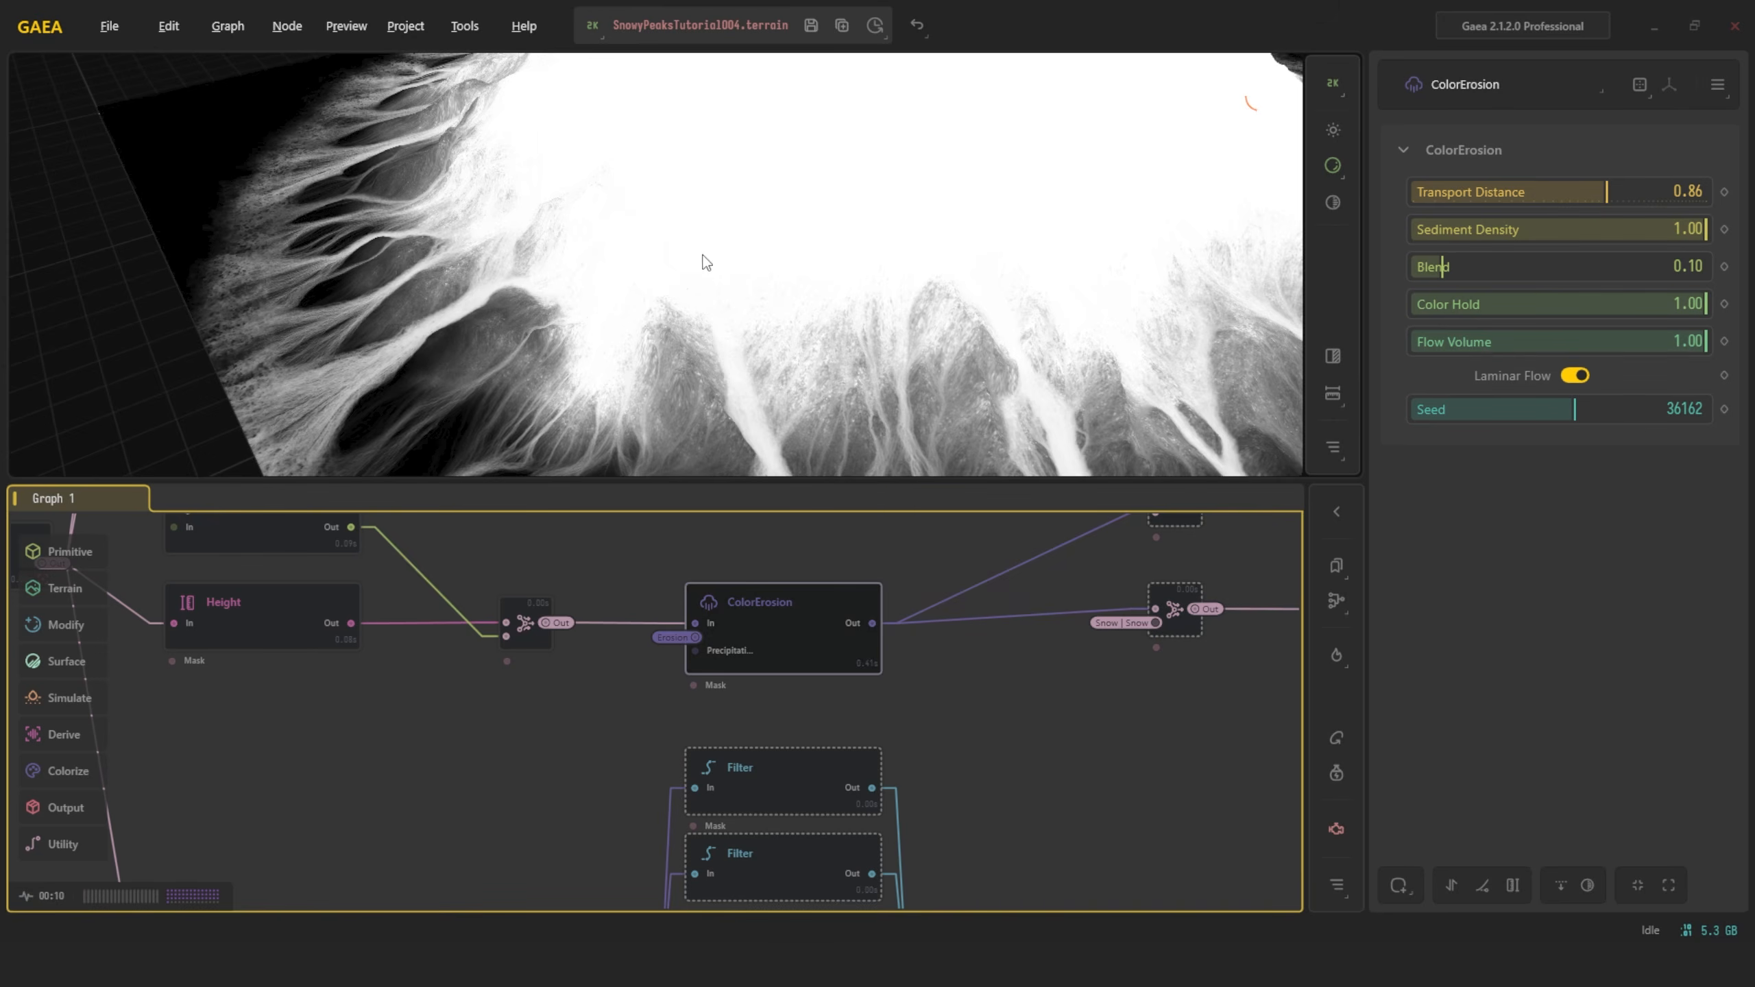
scroll(683, 362, "down", 3)
left_click_drag(683, 362, 752, 285, "alt")
scroll(763, 271, "up", 3)
scroll(760, 264, "down", 3)
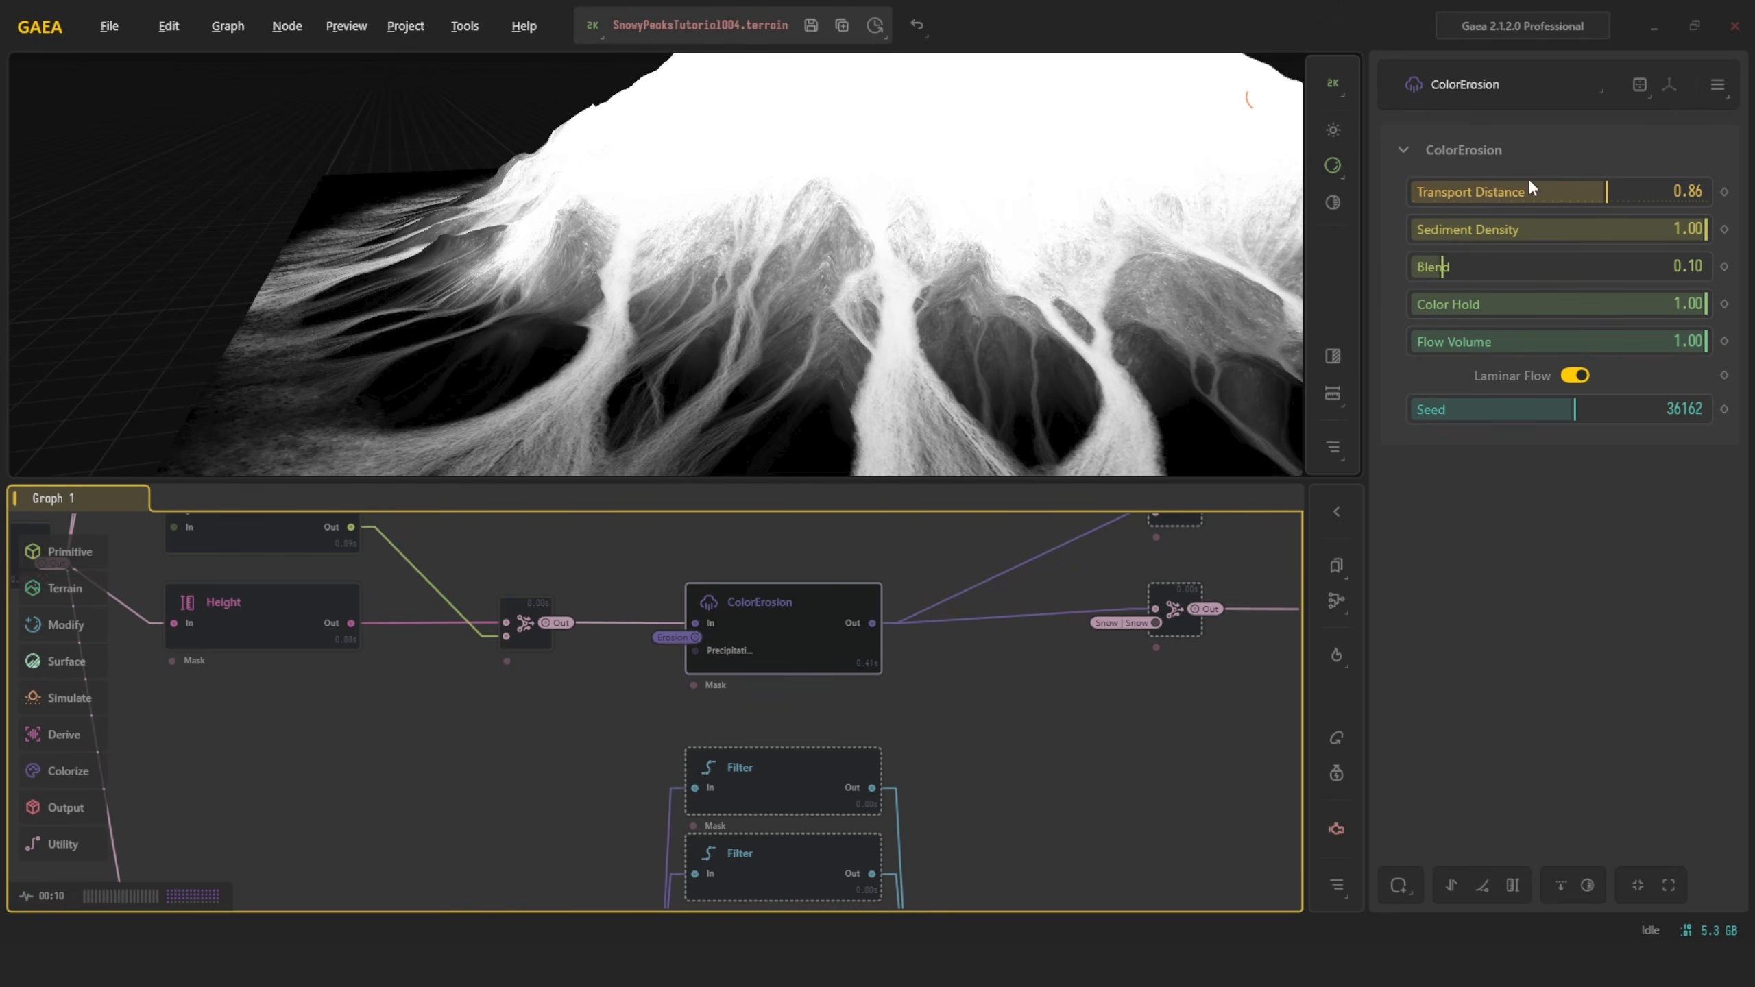
double_click(1667, 187)
type(".0")
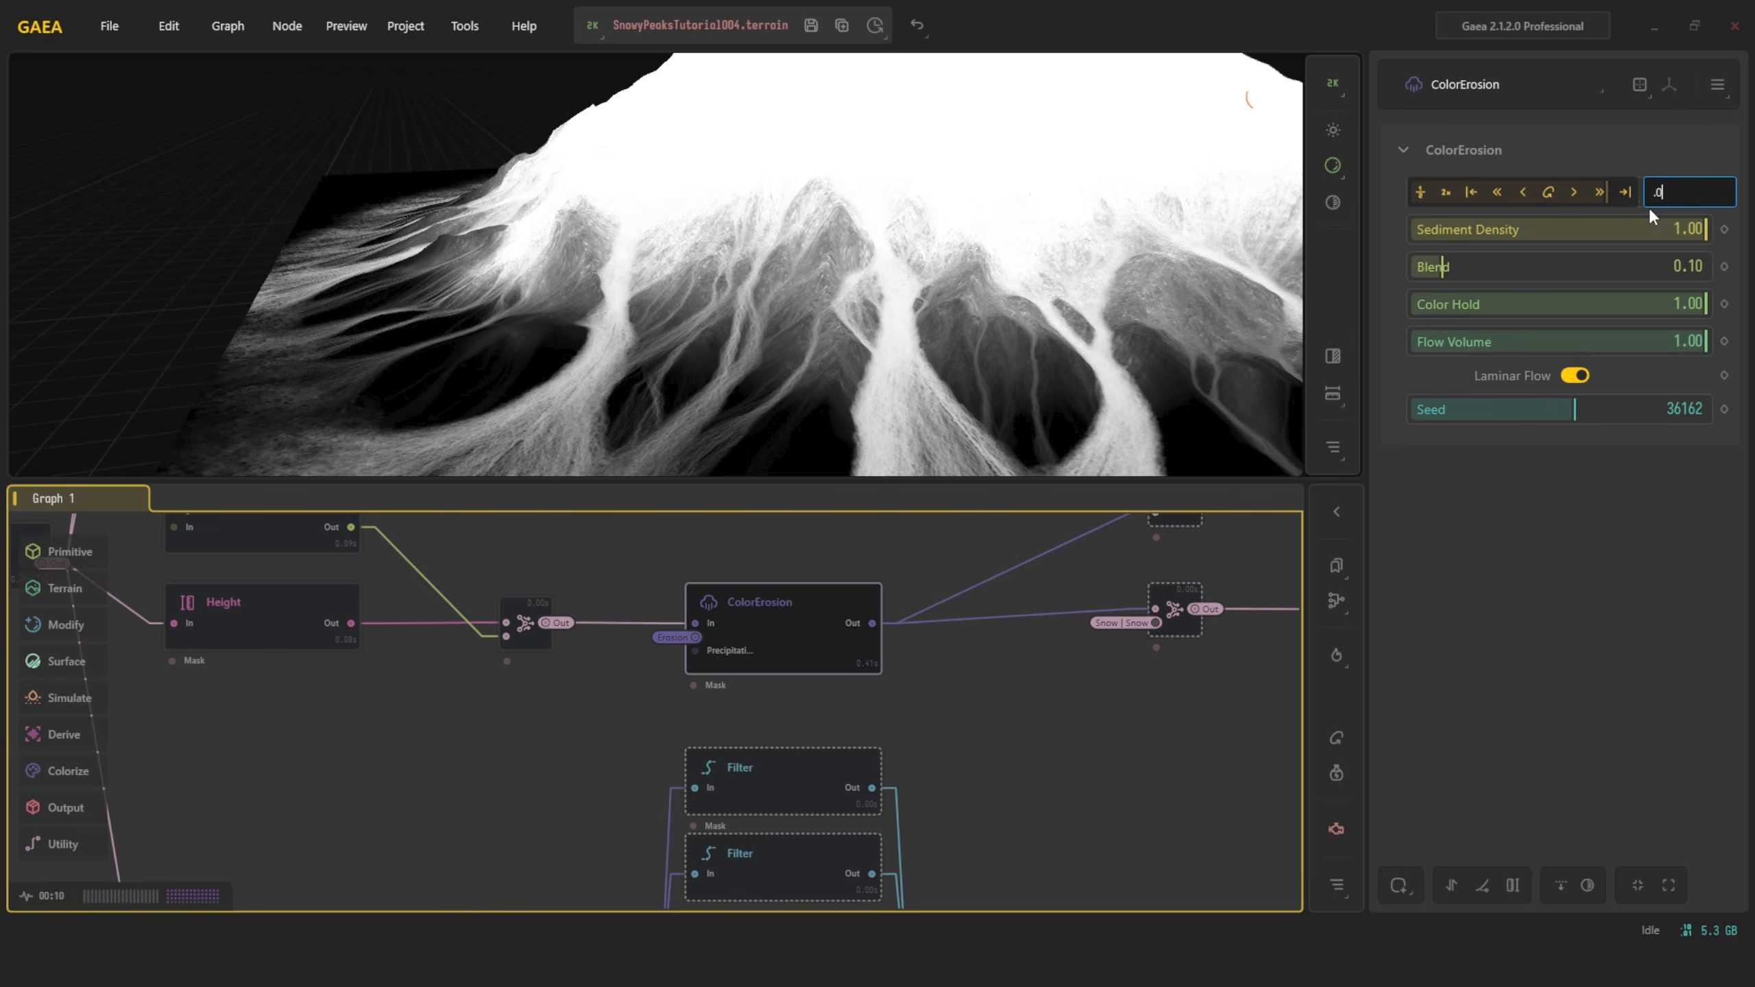
type("5")
key("Return")
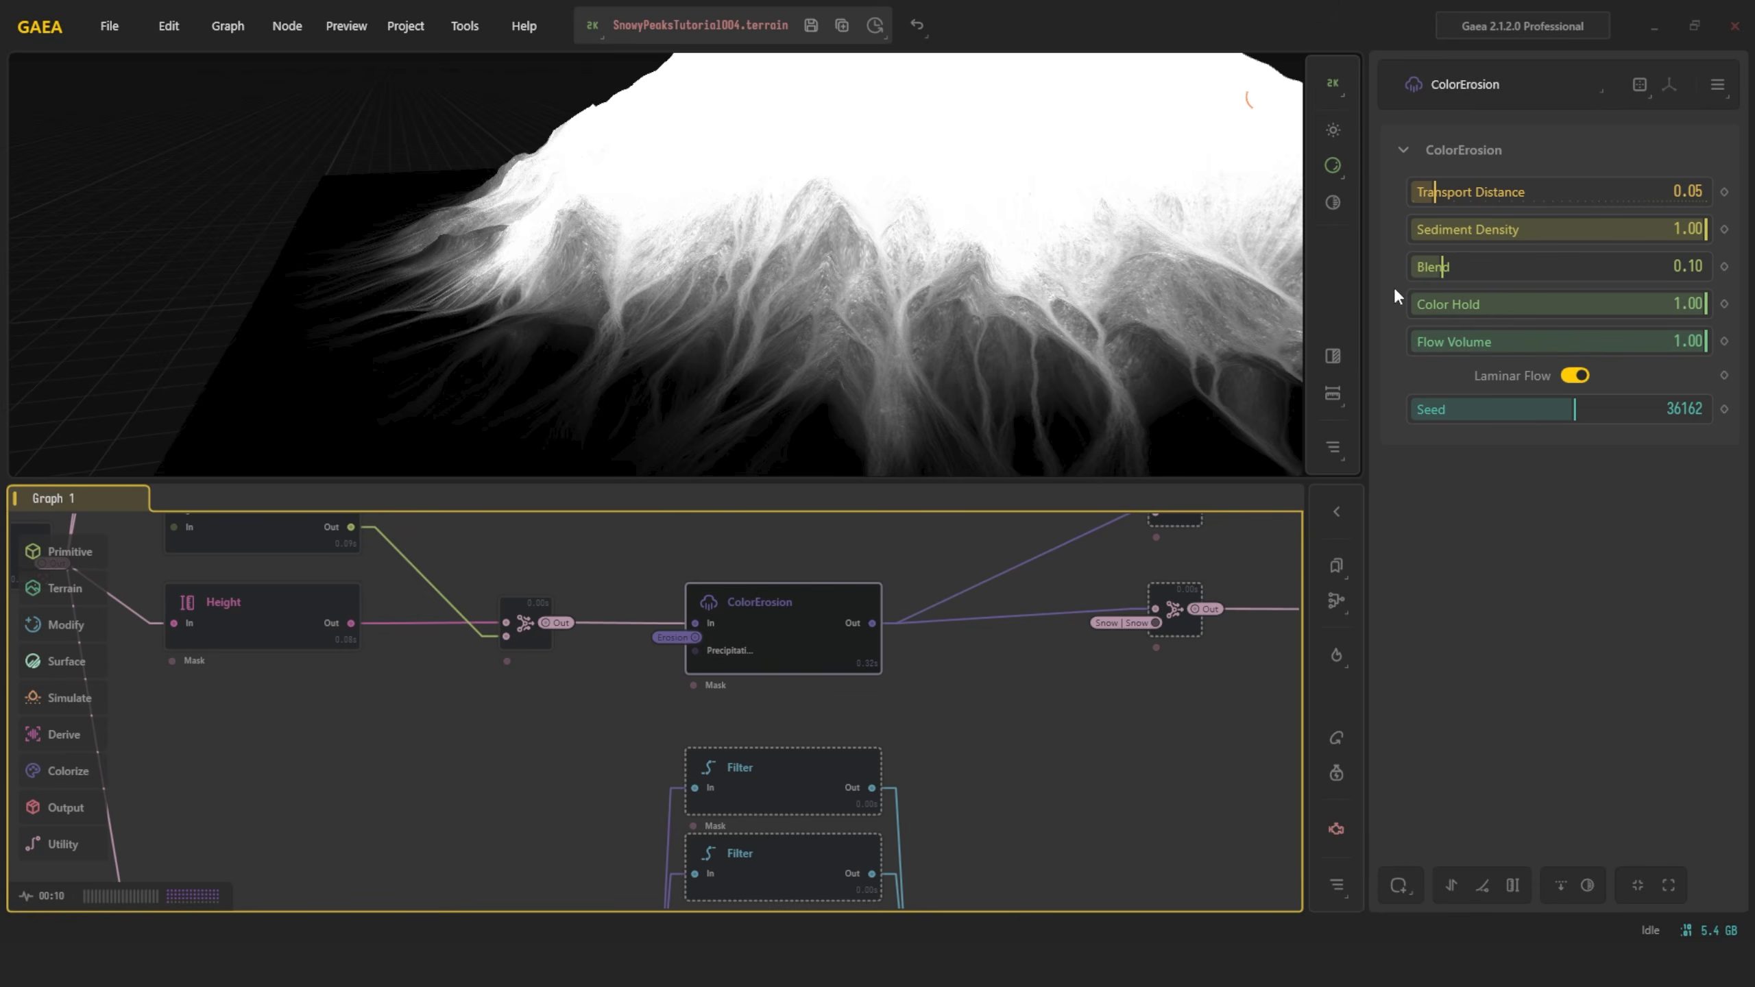
Try a ColorErosion Blend of 1.00, restore it to 0.10, and check the streaked snow mask up close
left_click_drag(1560, 266, 1713, 267)
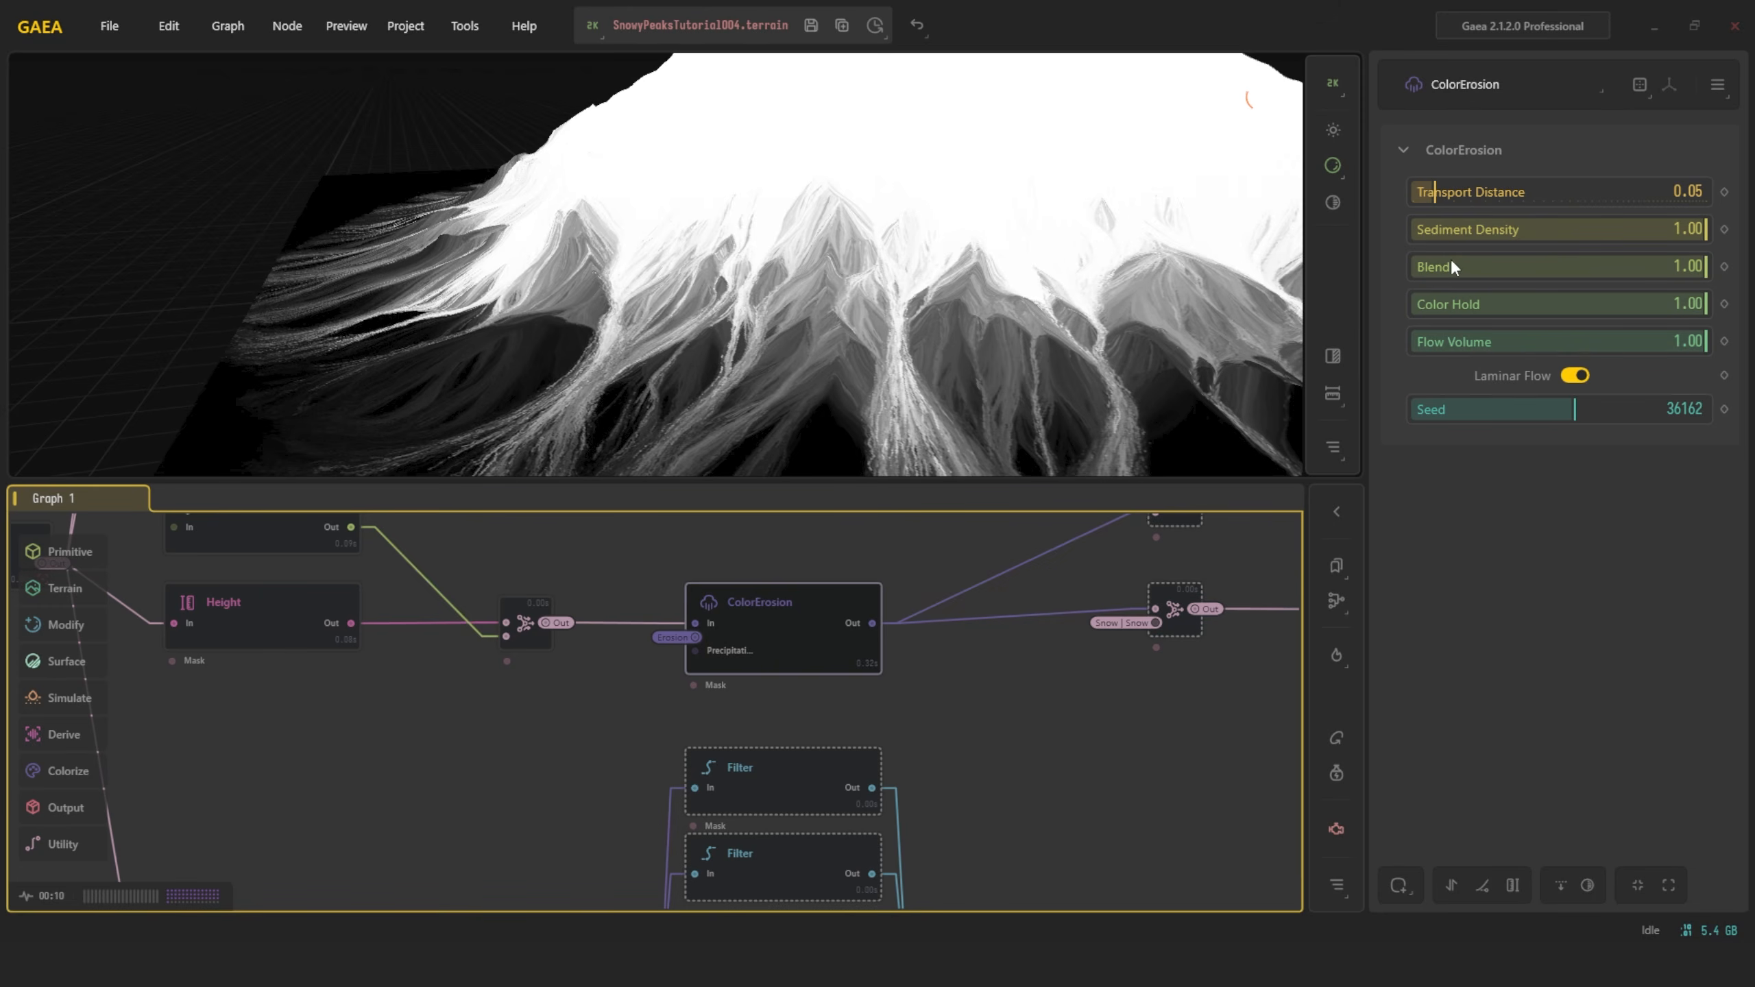
double_click(1670, 265)
key("BackSpace")
type(".")
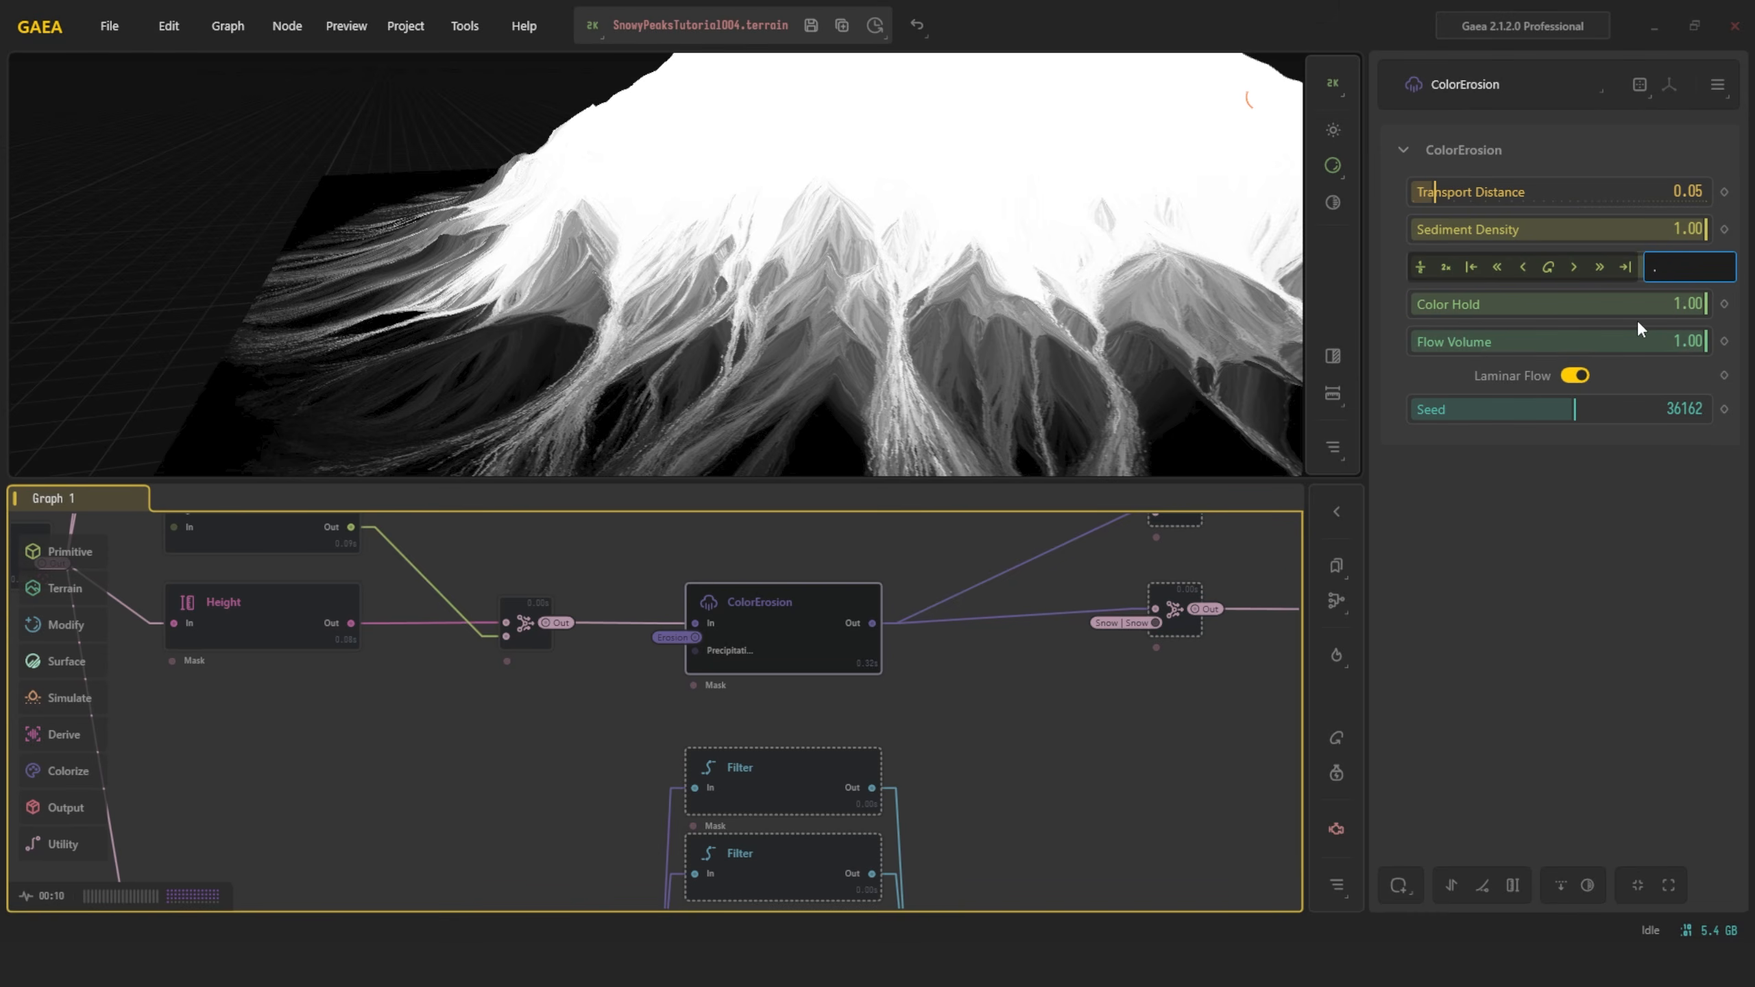
type("1")
key("Return")
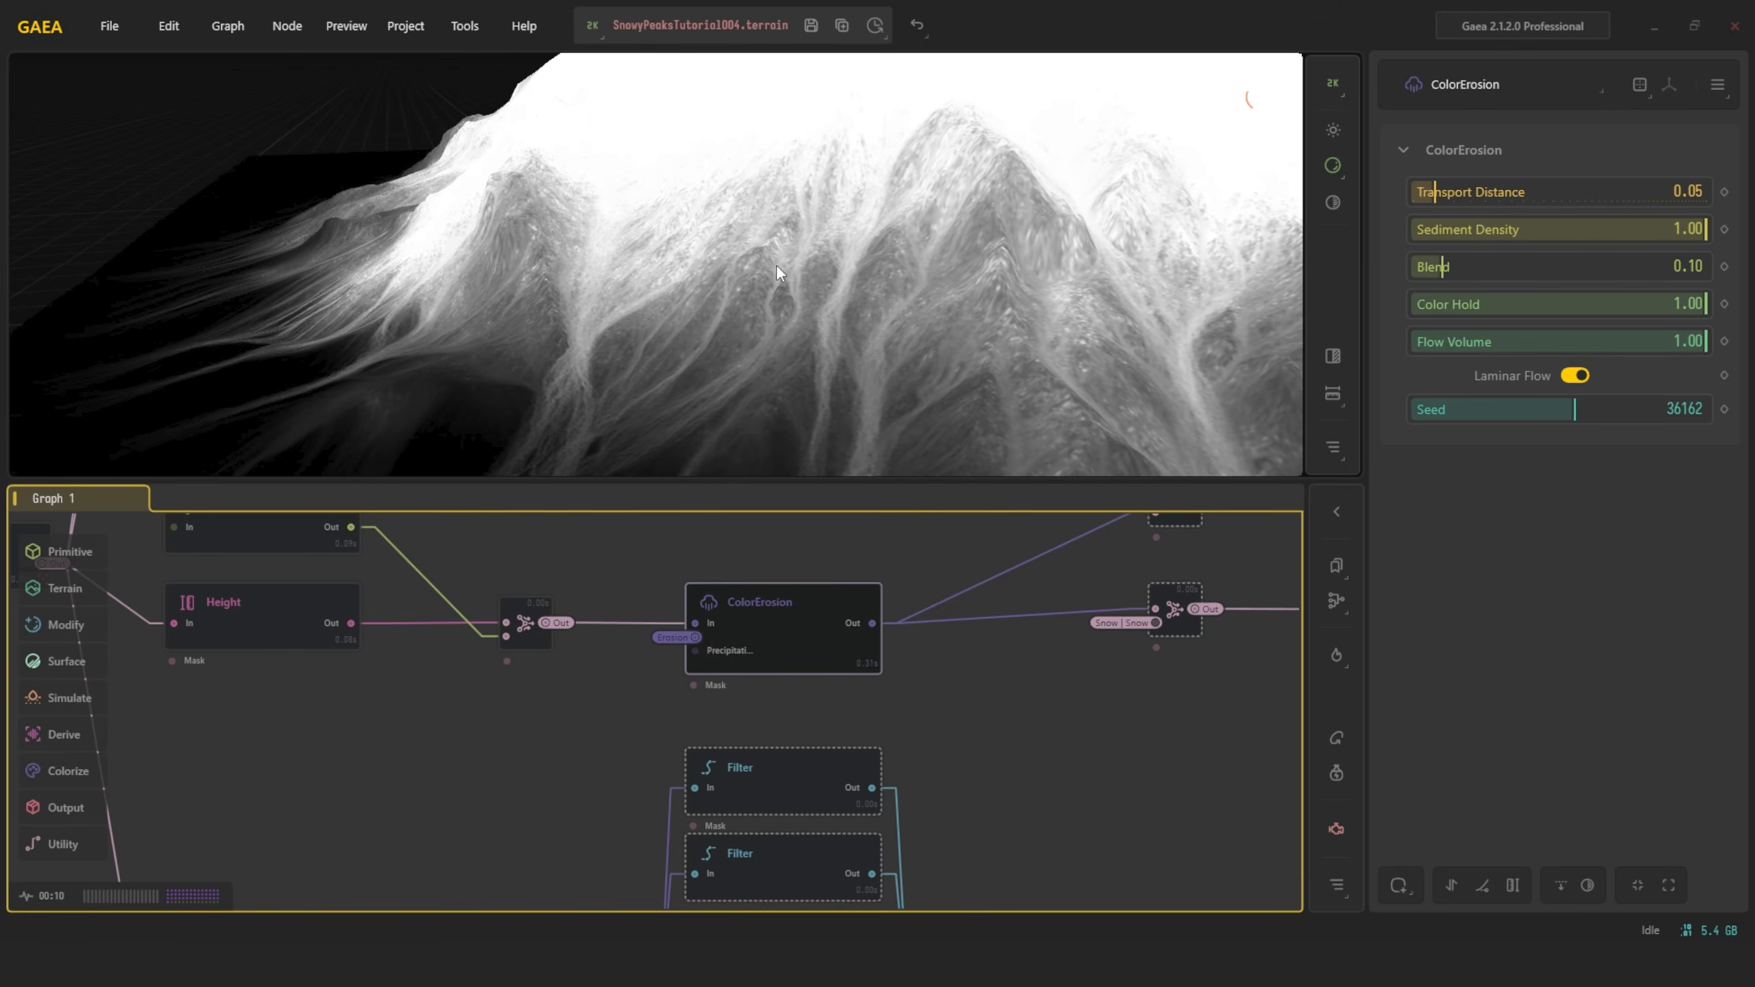
left_click_drag(776, 264, 779, 306)
left_click_drag(932, 362, 853, 291)
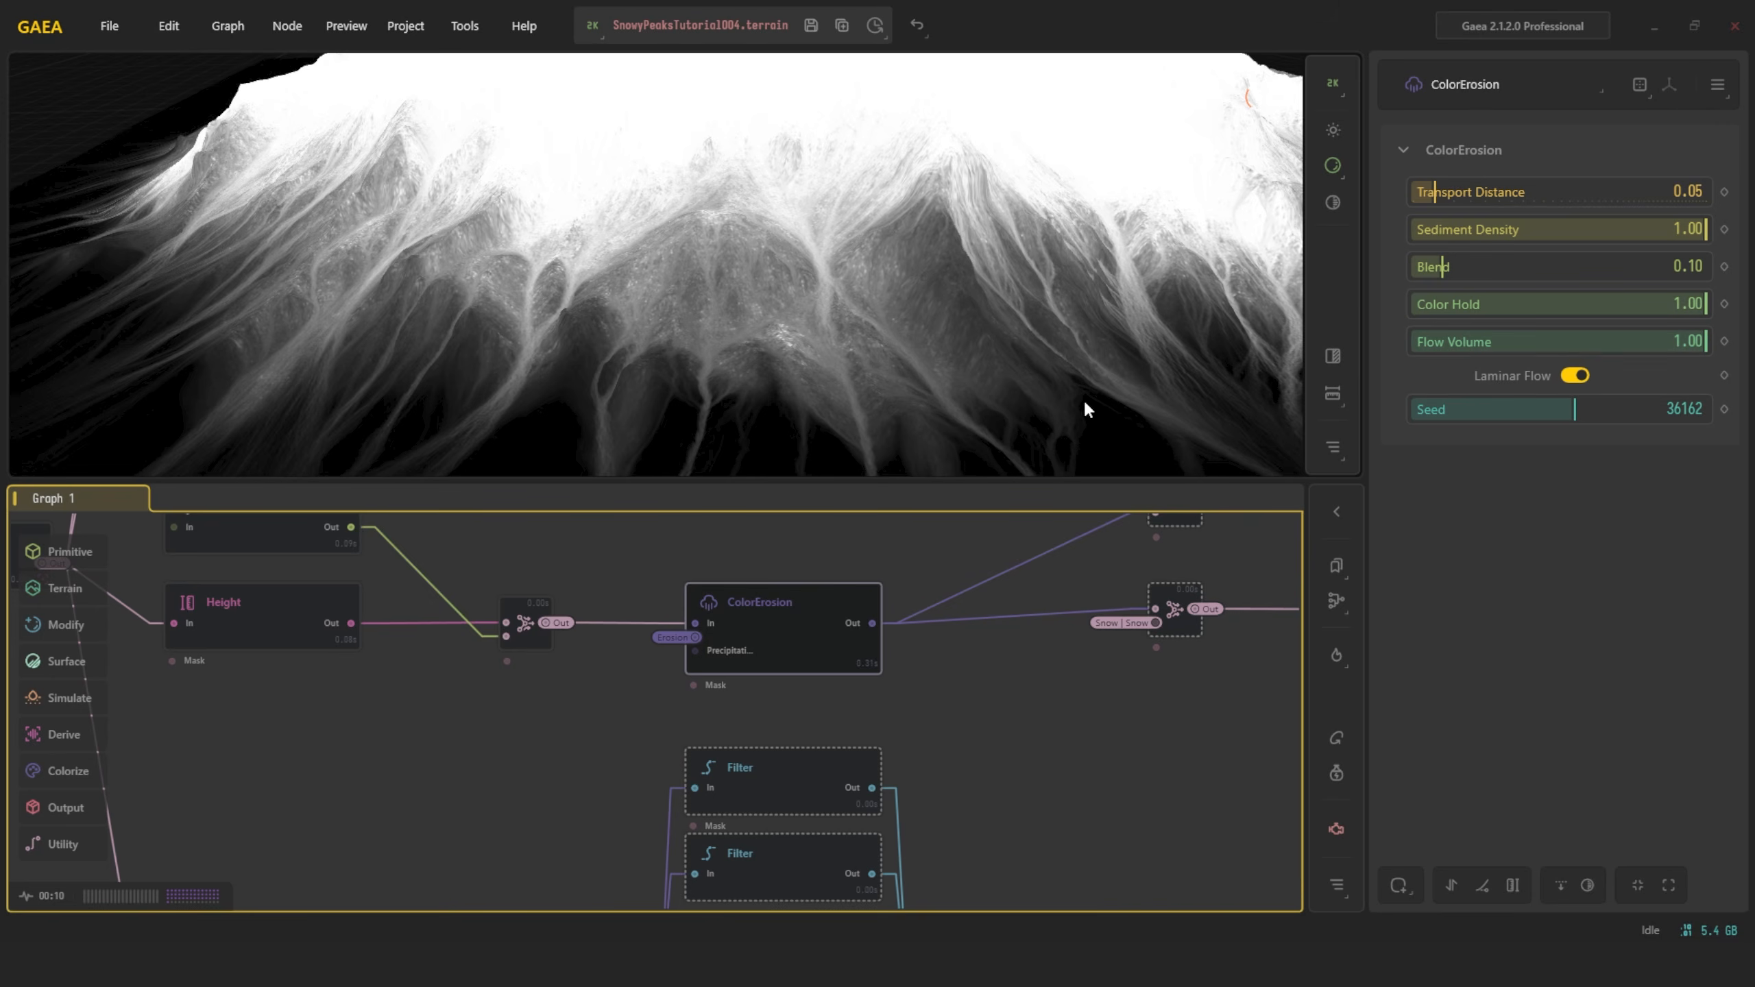
Inspect the Snow output node's JPEG export settings and compare its mask with the ColorErosion result
middle_click_drag(1016, 705, 851, 763)
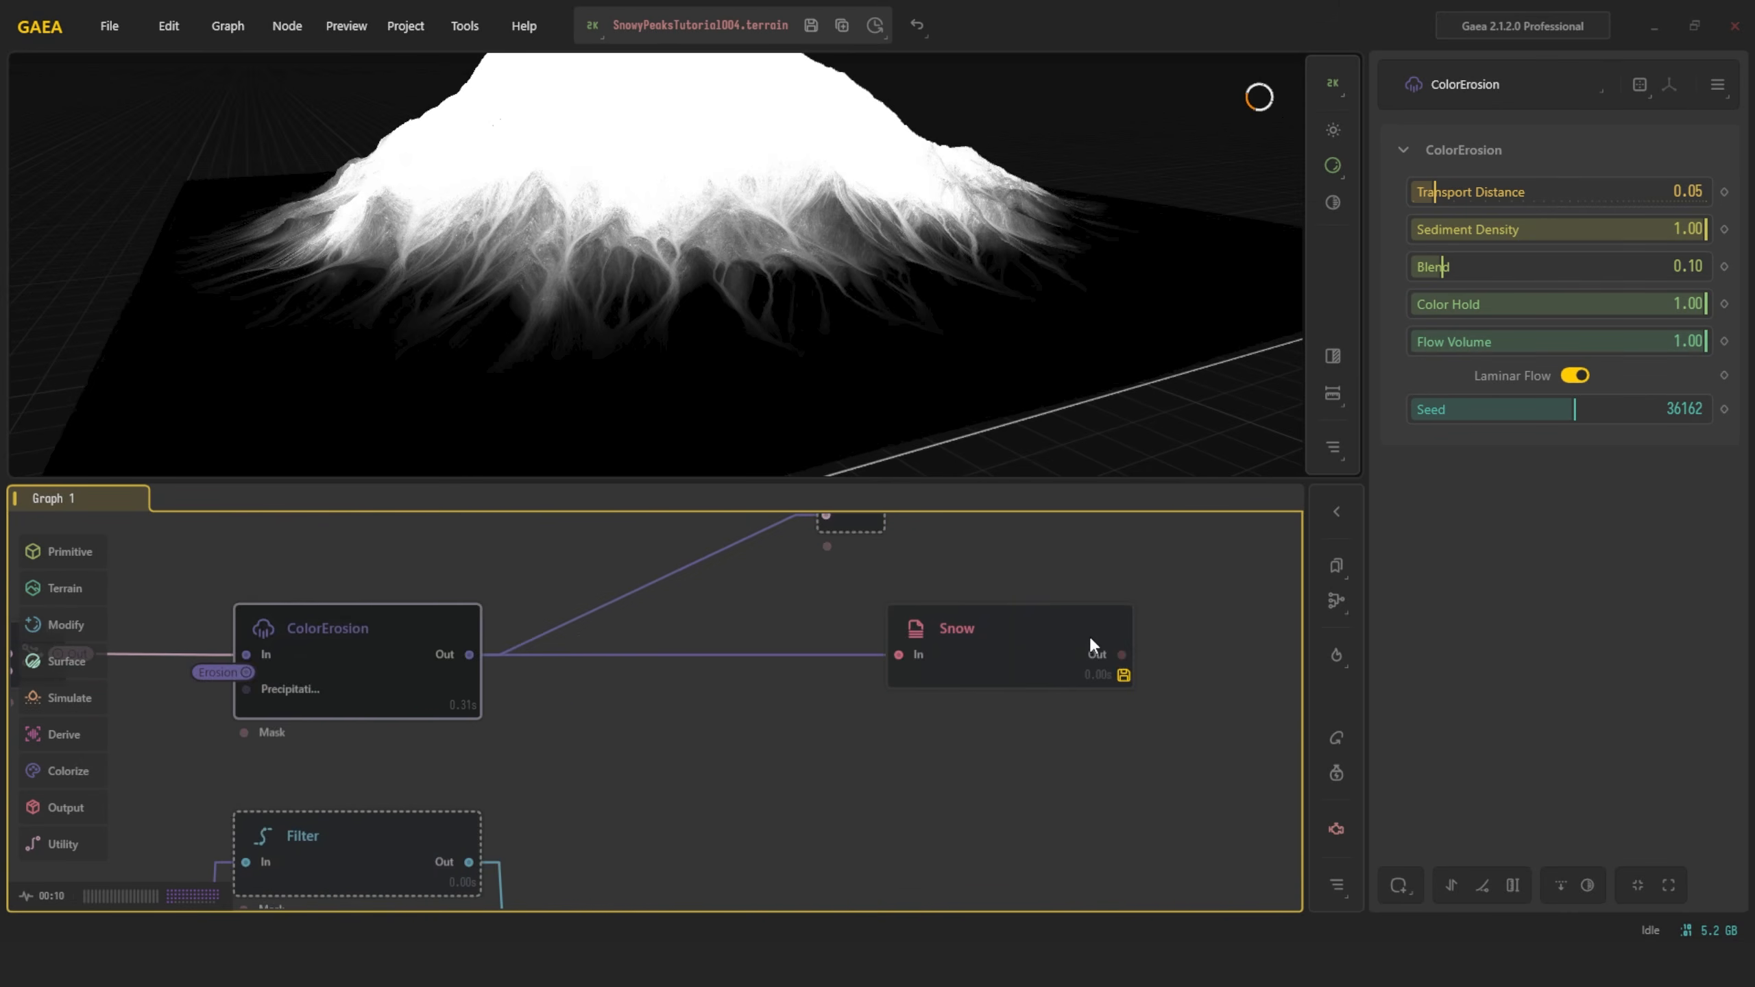
left_click(1050, 645)
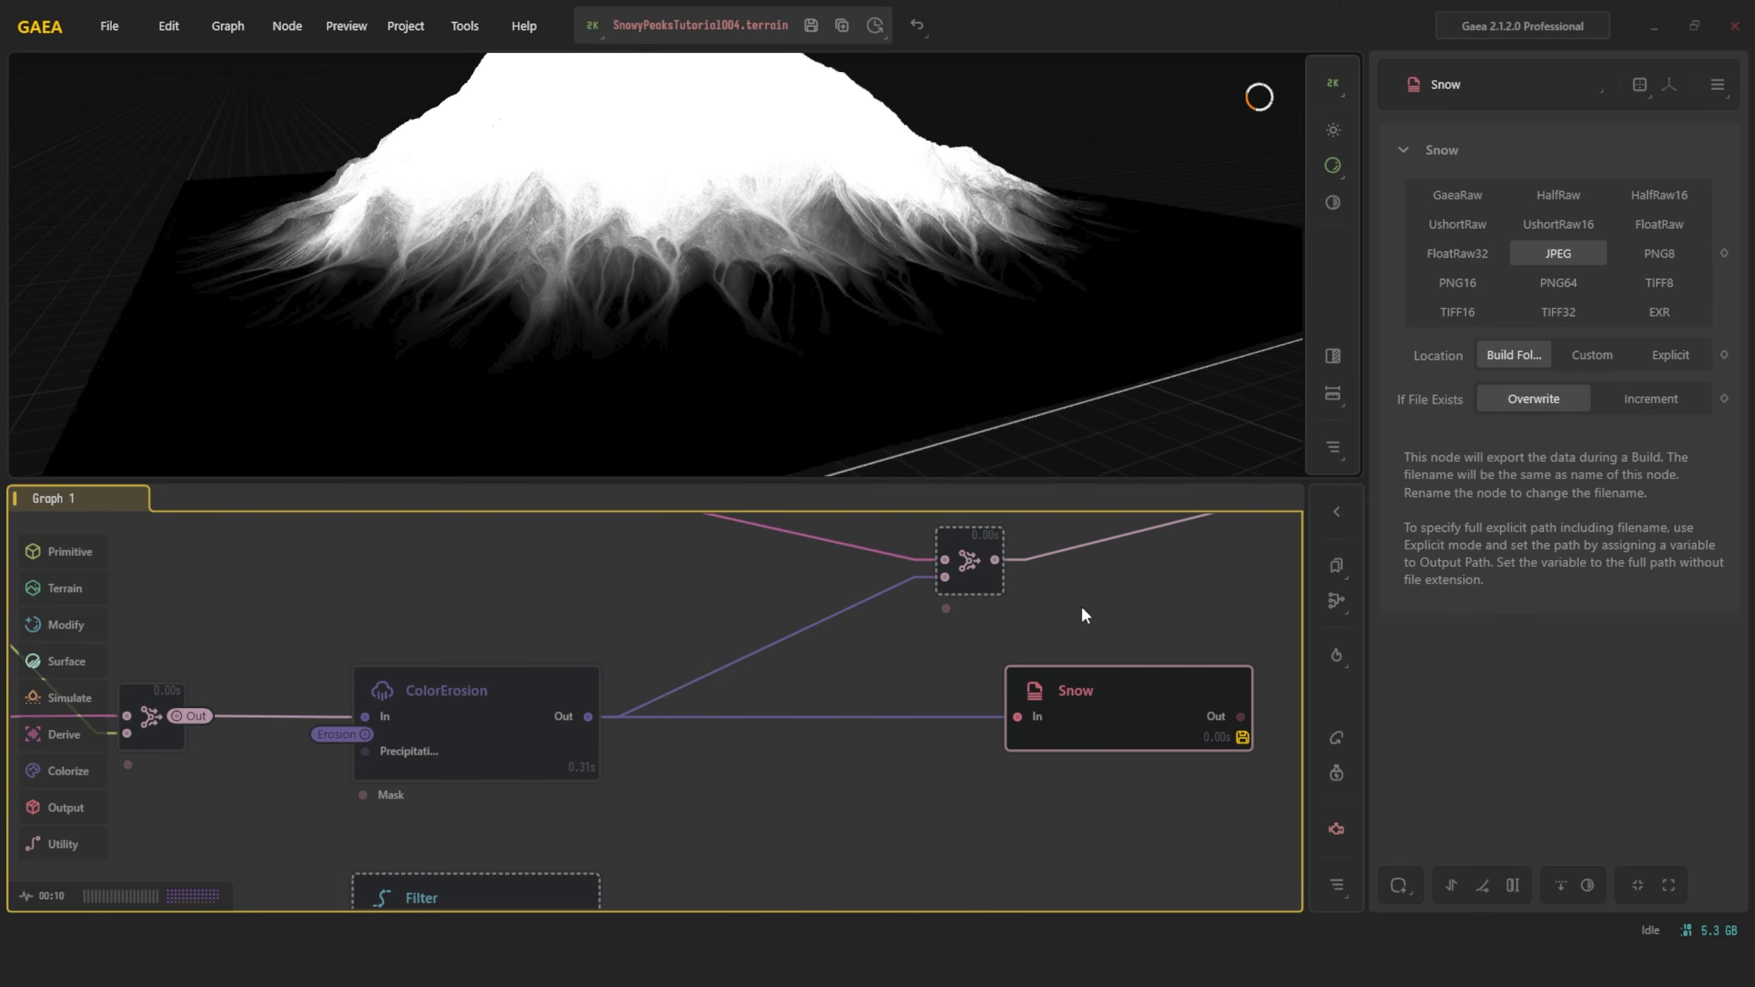
left_click(500, 700)
left_click(1078, 692)
left_click_drag(778, 181, 678, 263)
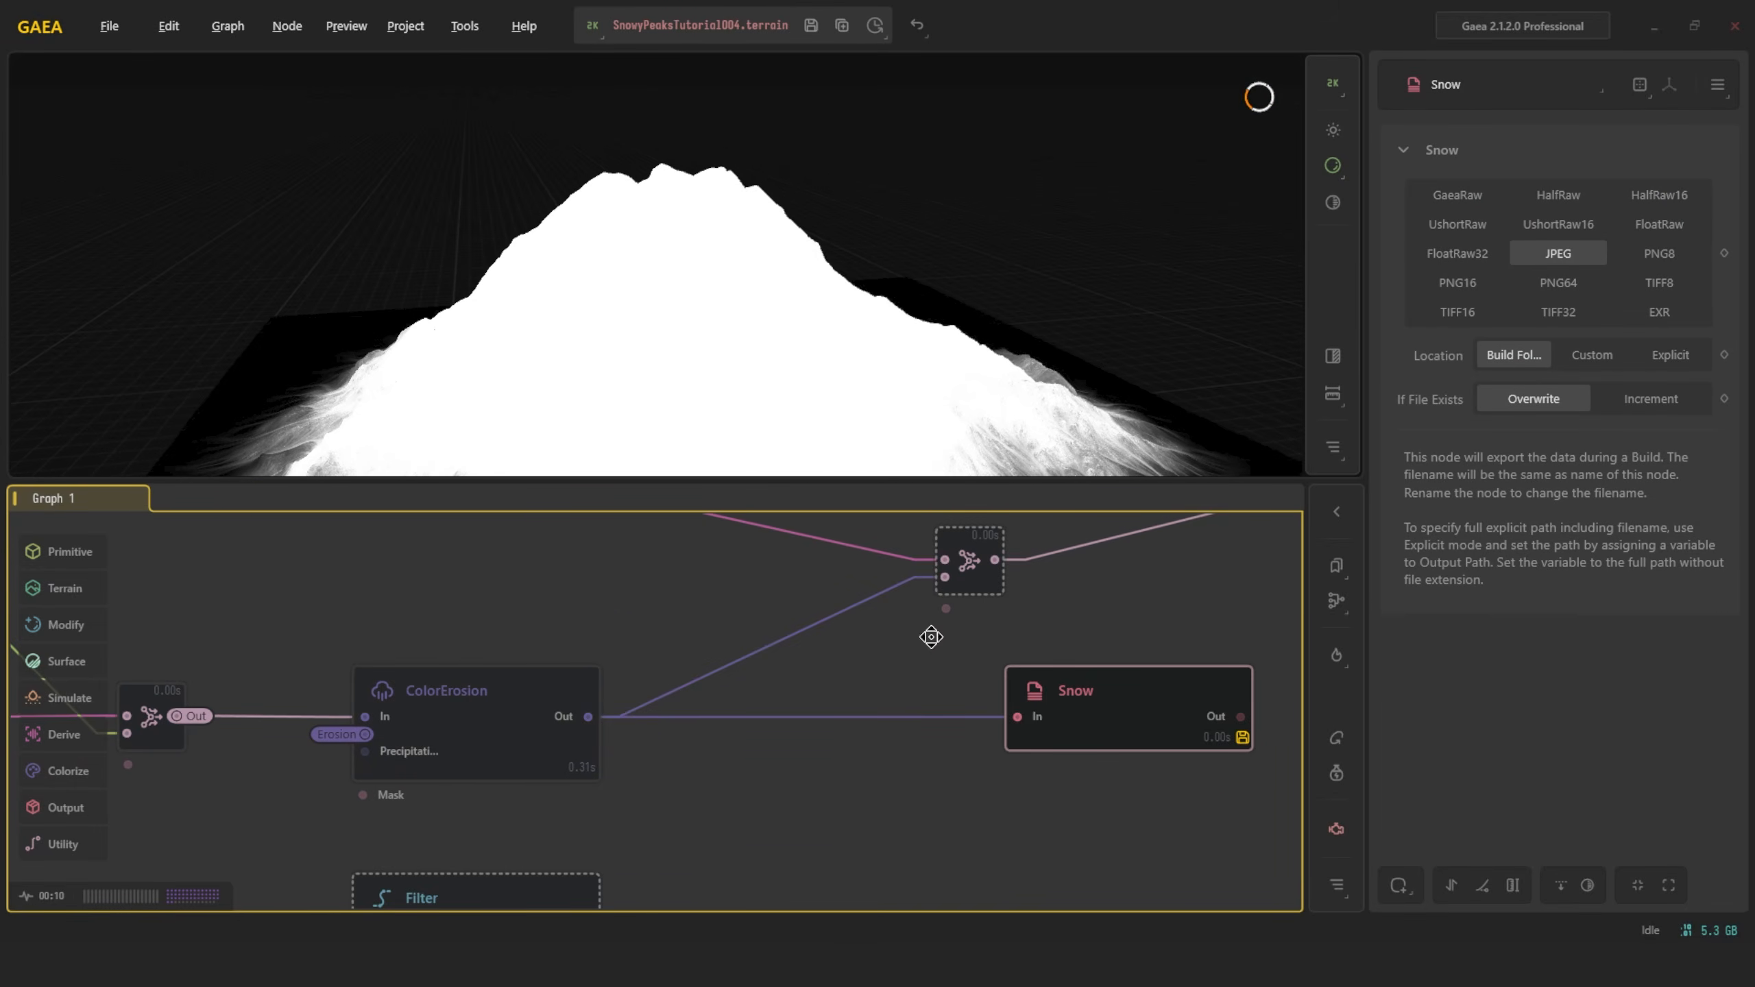
Examine the Slope output node's PNG16 export and the Slope node's Range, Falloff and mask on the mountain
middle_click_drag(931, 638, 928, 750)
scroll(928, 750, "down", 4)
middle_click_drag(477, 580, 717, 629)
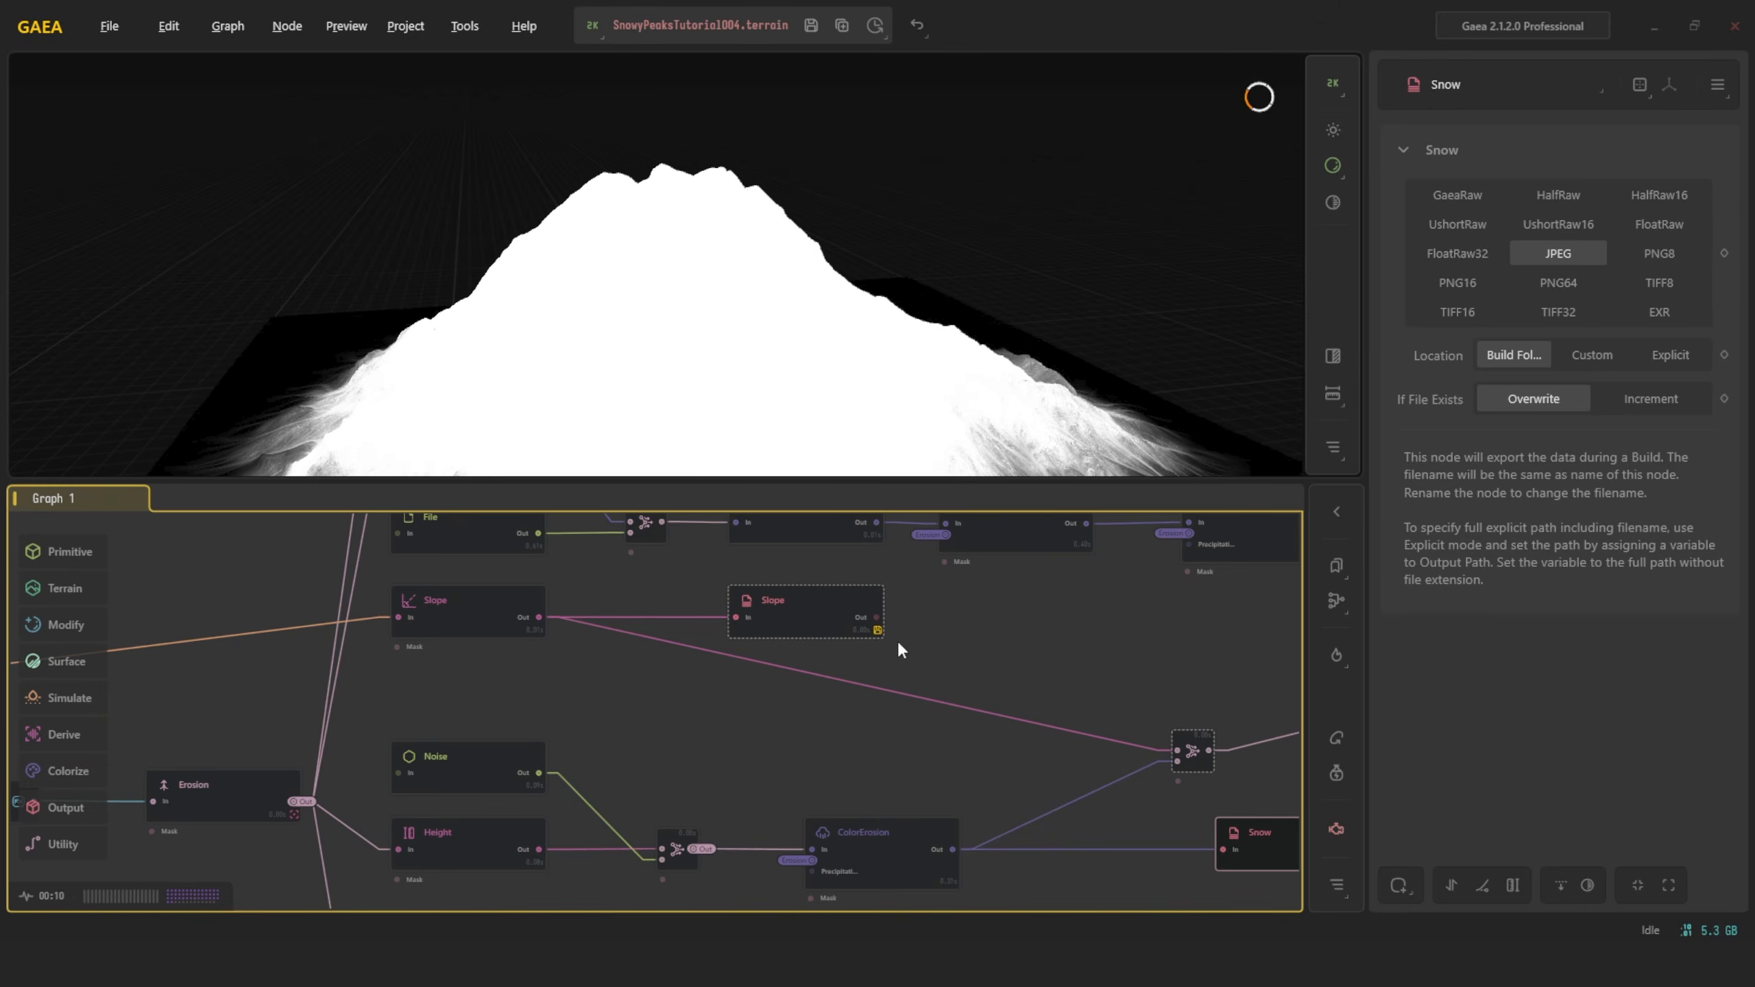
middle_click_drag(898, 643, 826, 623)
left_click(711, 576)
middle_click_drag(405, 576, 705, 527)
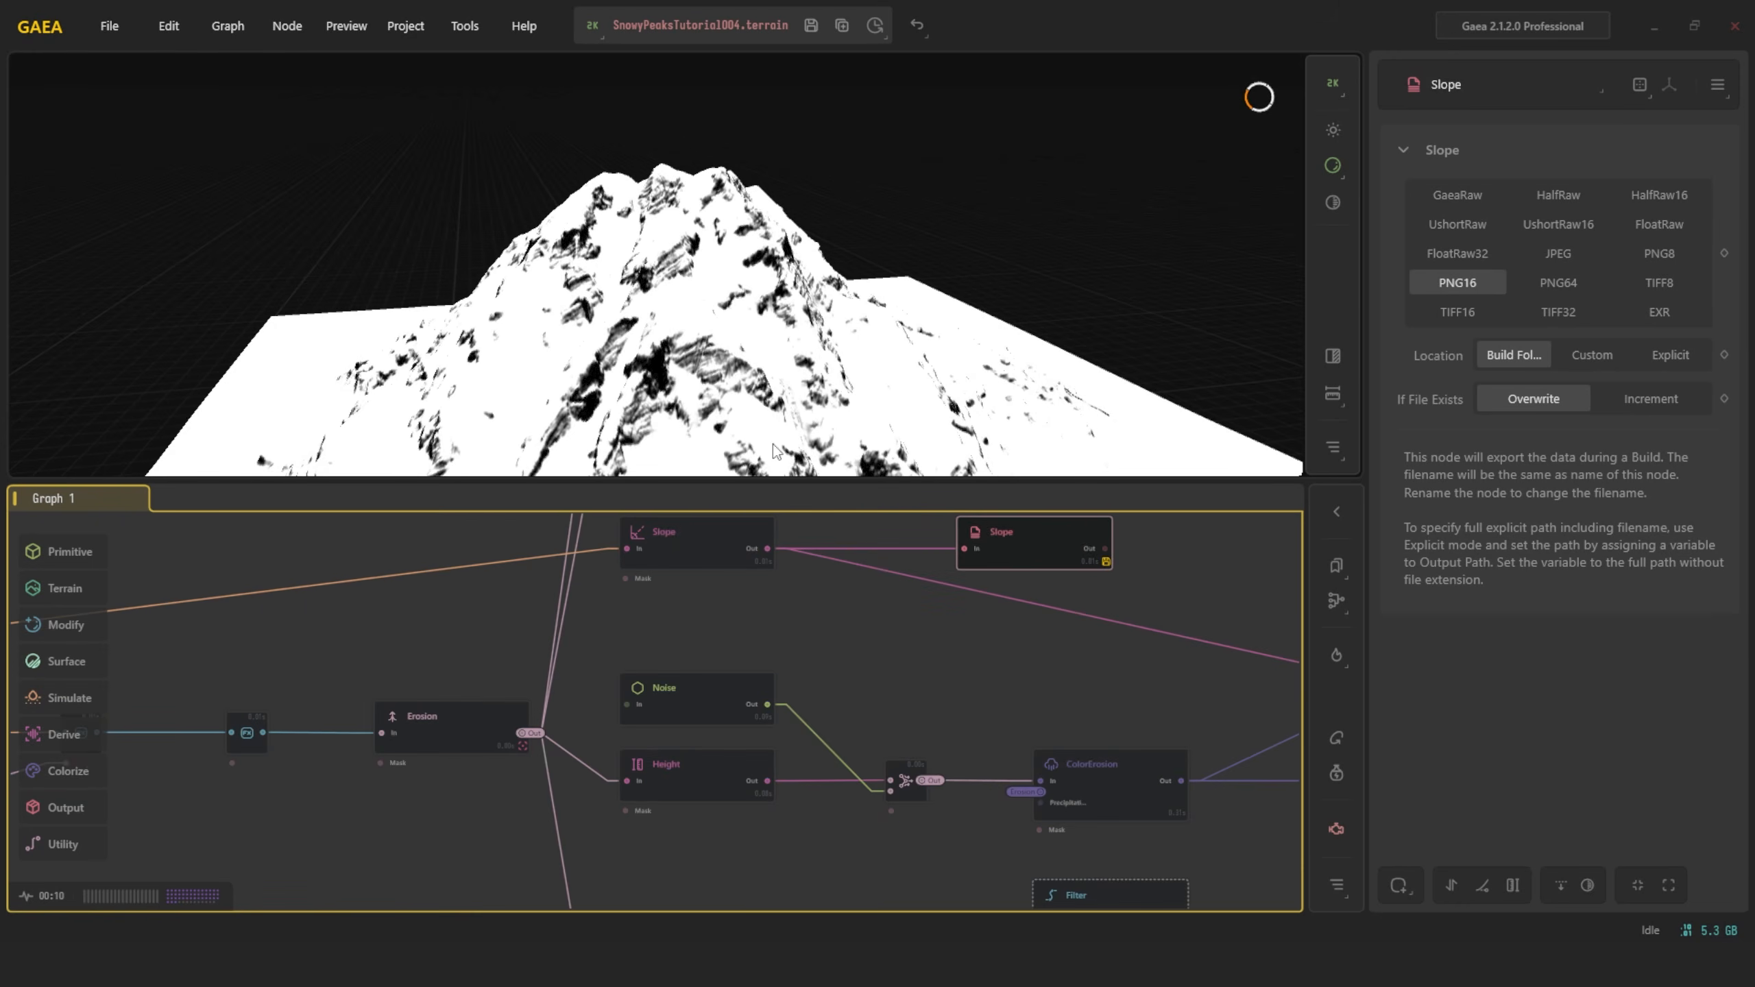
scroll(743, 325, "up", 3)
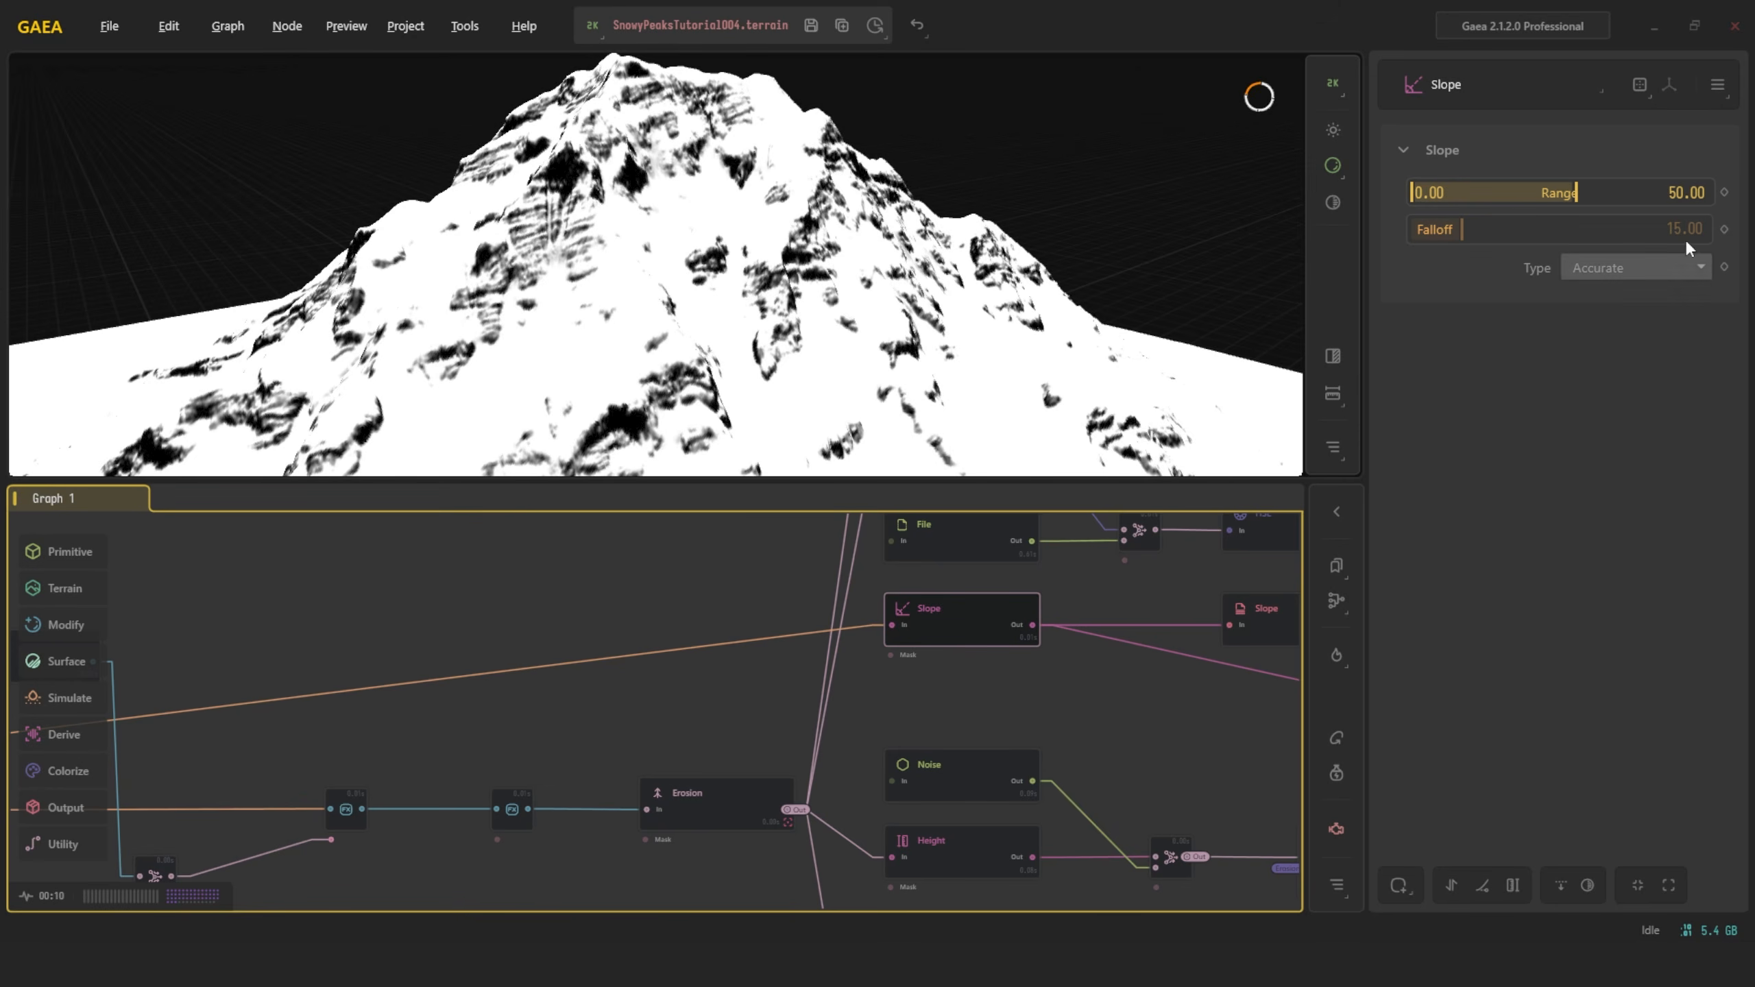
Try a Slope Falloff of 26.35 and restore it to 15
left_click(1499, 230)
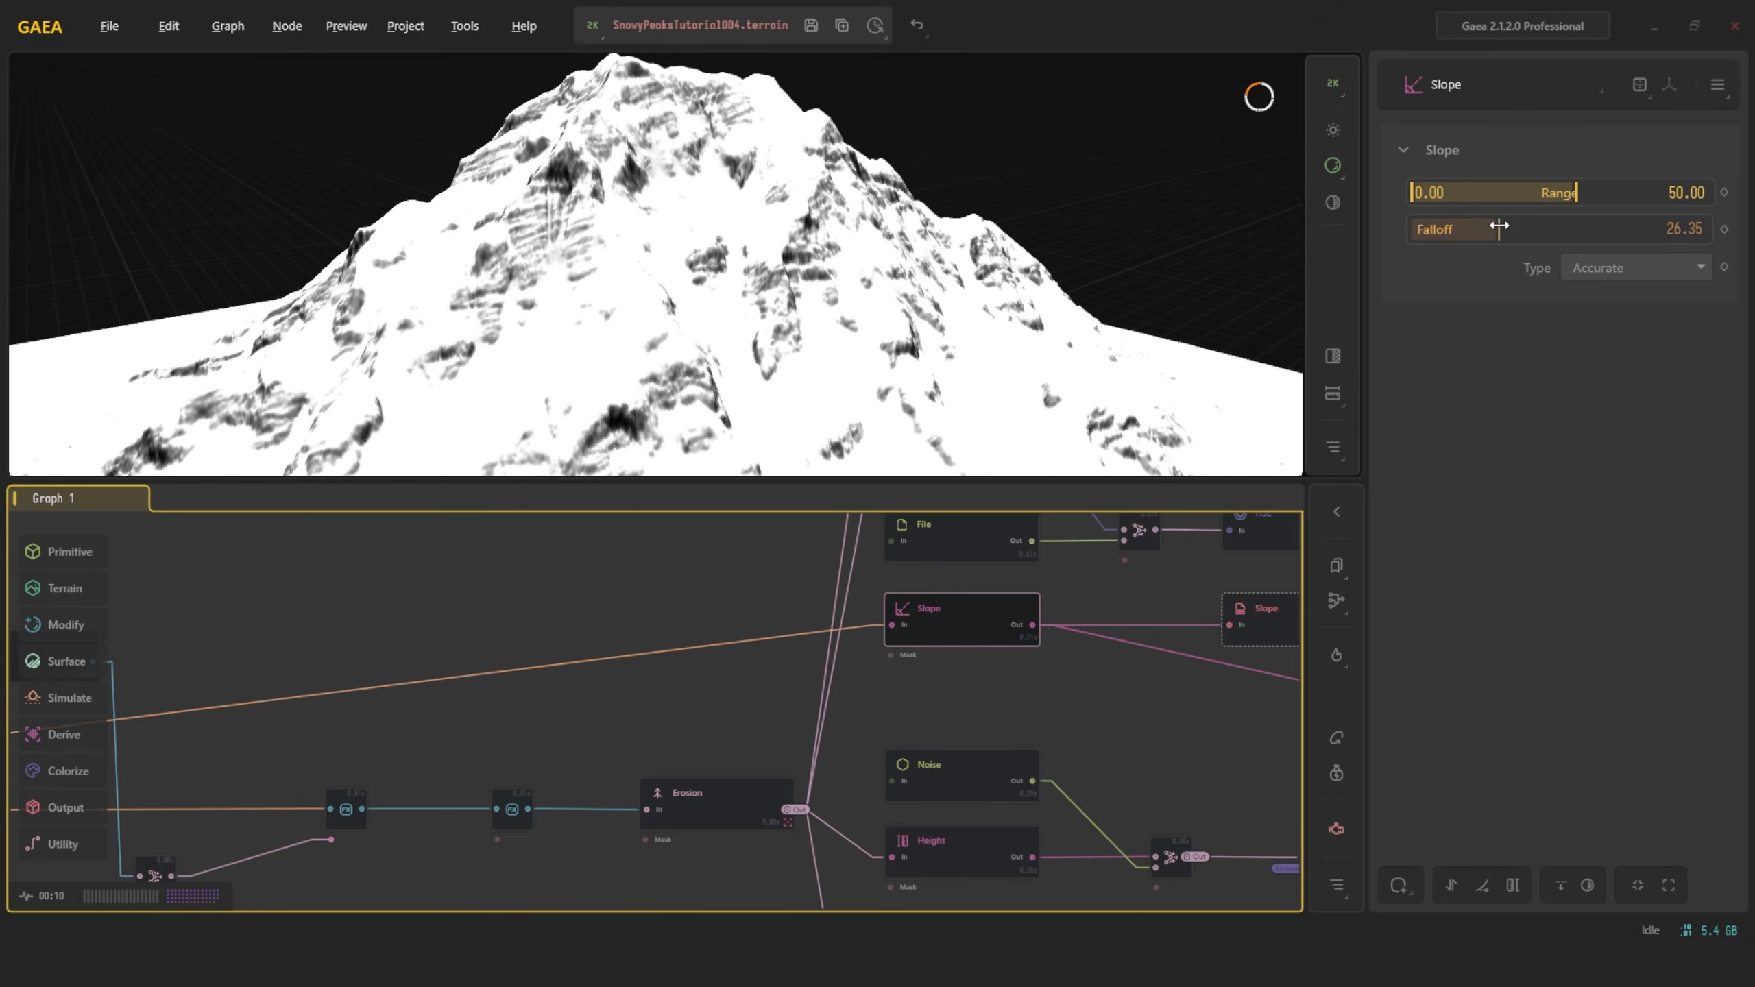
double_click(1704, 235)
type("15")
key("Return")
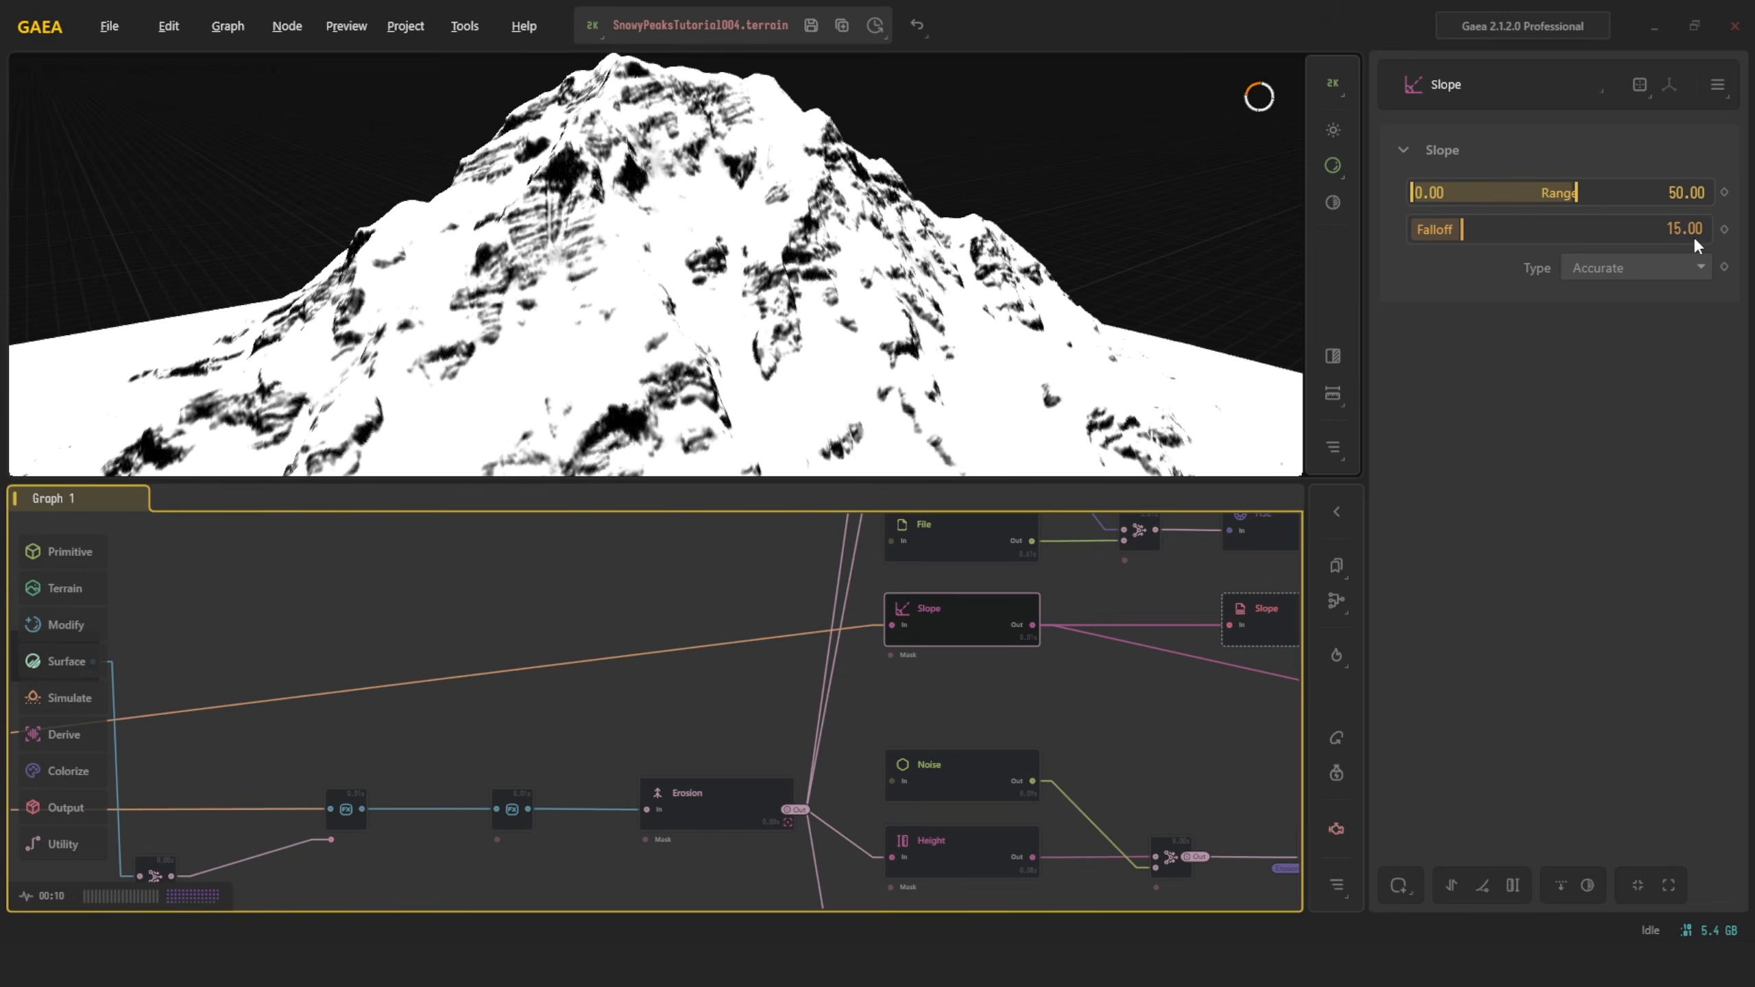
Inspect the Multiply Combine of the slope and snow masks, and compare it with the ColorErosion mask
middle_click_drag(1265, 693, 979, 595)
left_click(960, 693)
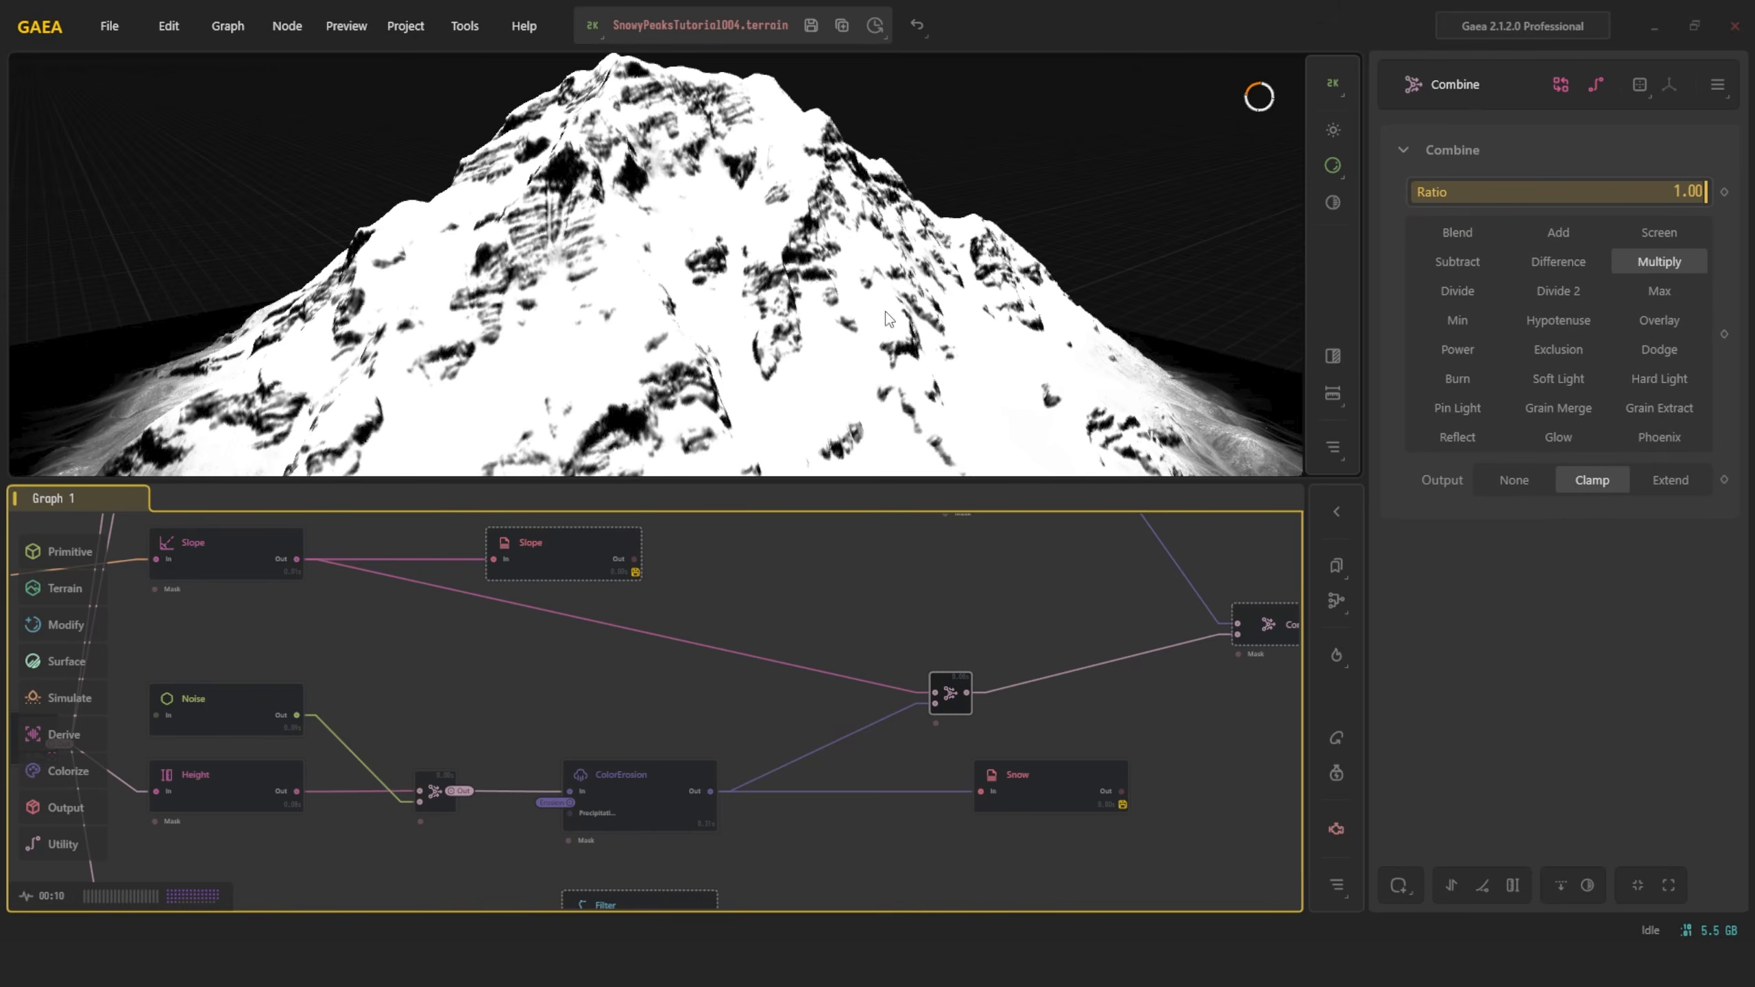
scroll(890, 320, "down", 5)
scroll(1078, 636, "down", 2)
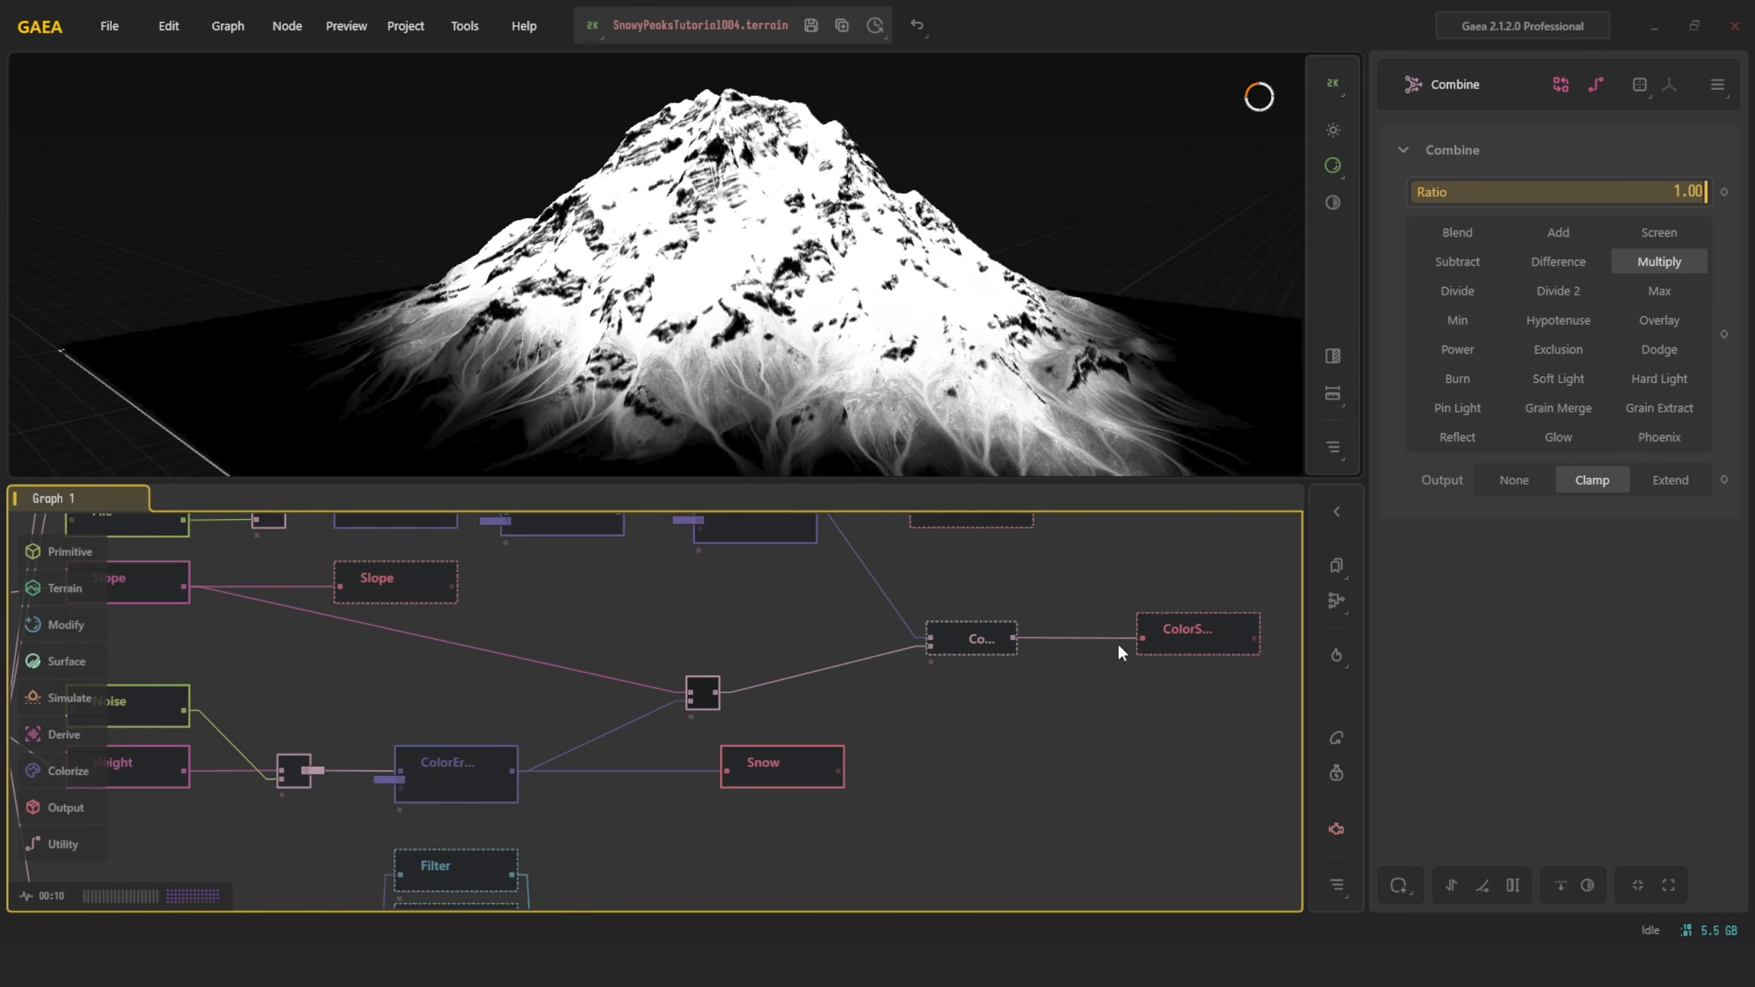
scroll(656, 757, "up", 2)
middle_click_drag(654, 761, 862, 710)
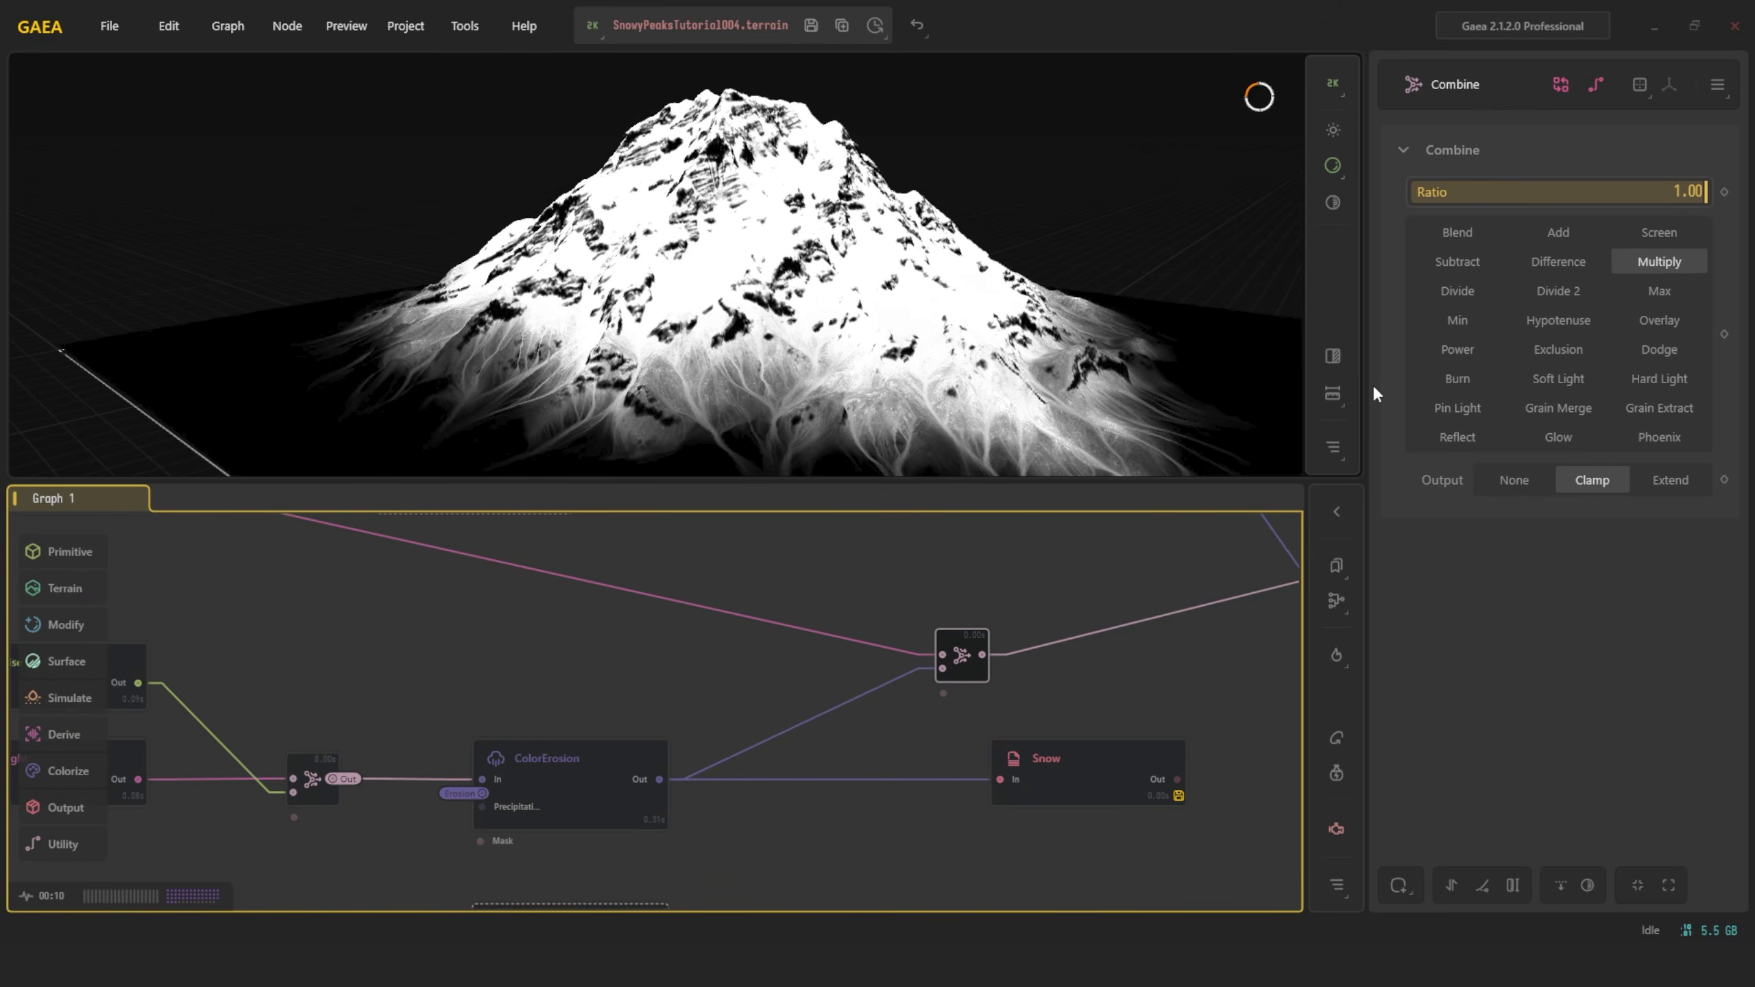
left_click(637, 769)
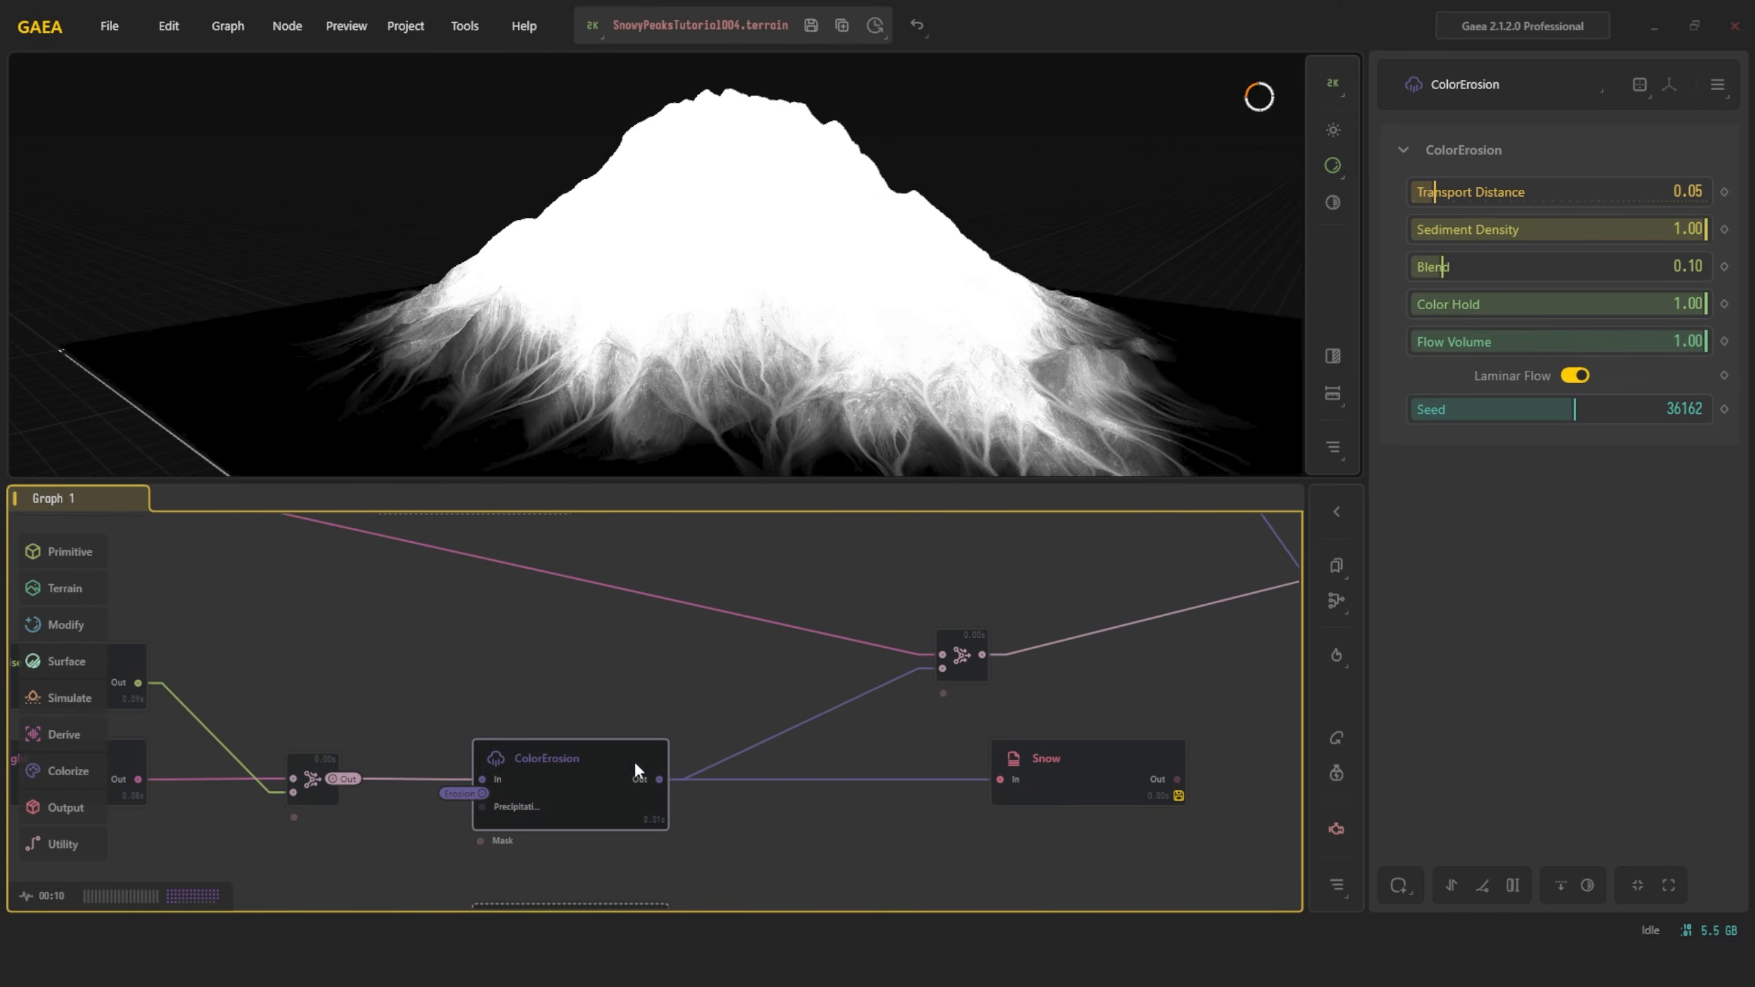
Inspect the Screen Combine of the snow mask and rock colors, and compare it with the Color output node
left_click(966, 658)
middle_click_drag(1042, 572, 735, 677)
left_click(1030, 687)
middle_click_drag(949, 592, 959, 747)
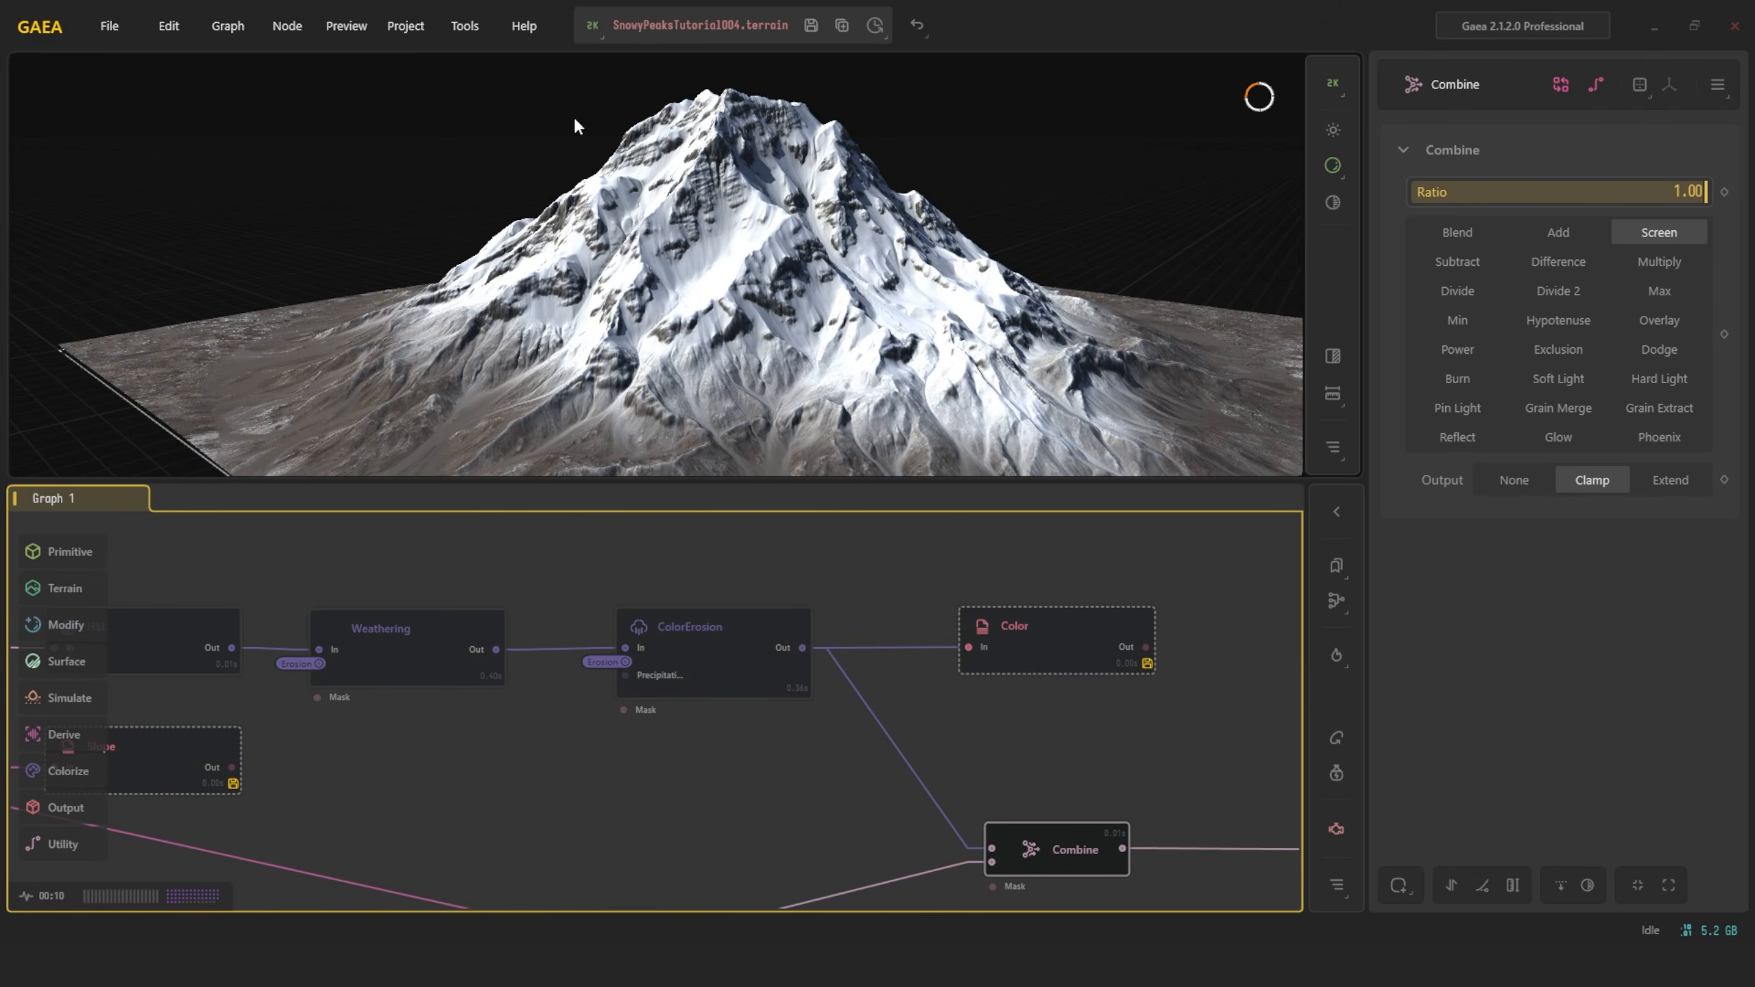
left_click(1015, 618)
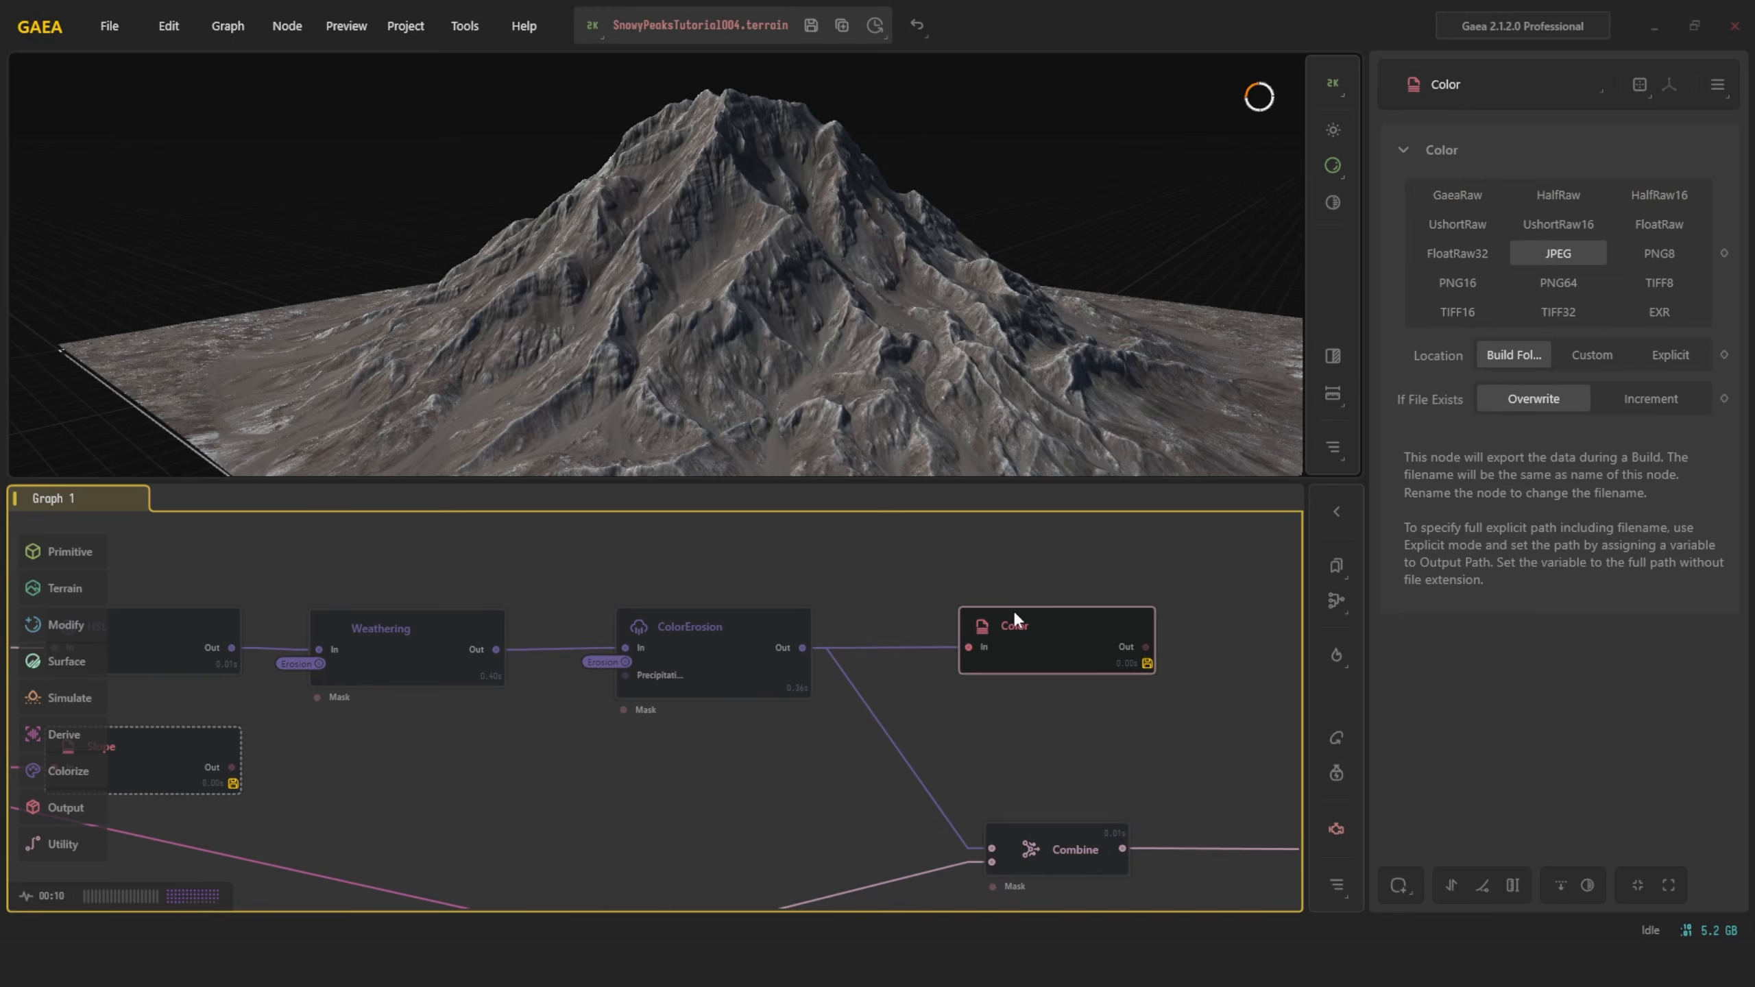
left_click(1037, 831)
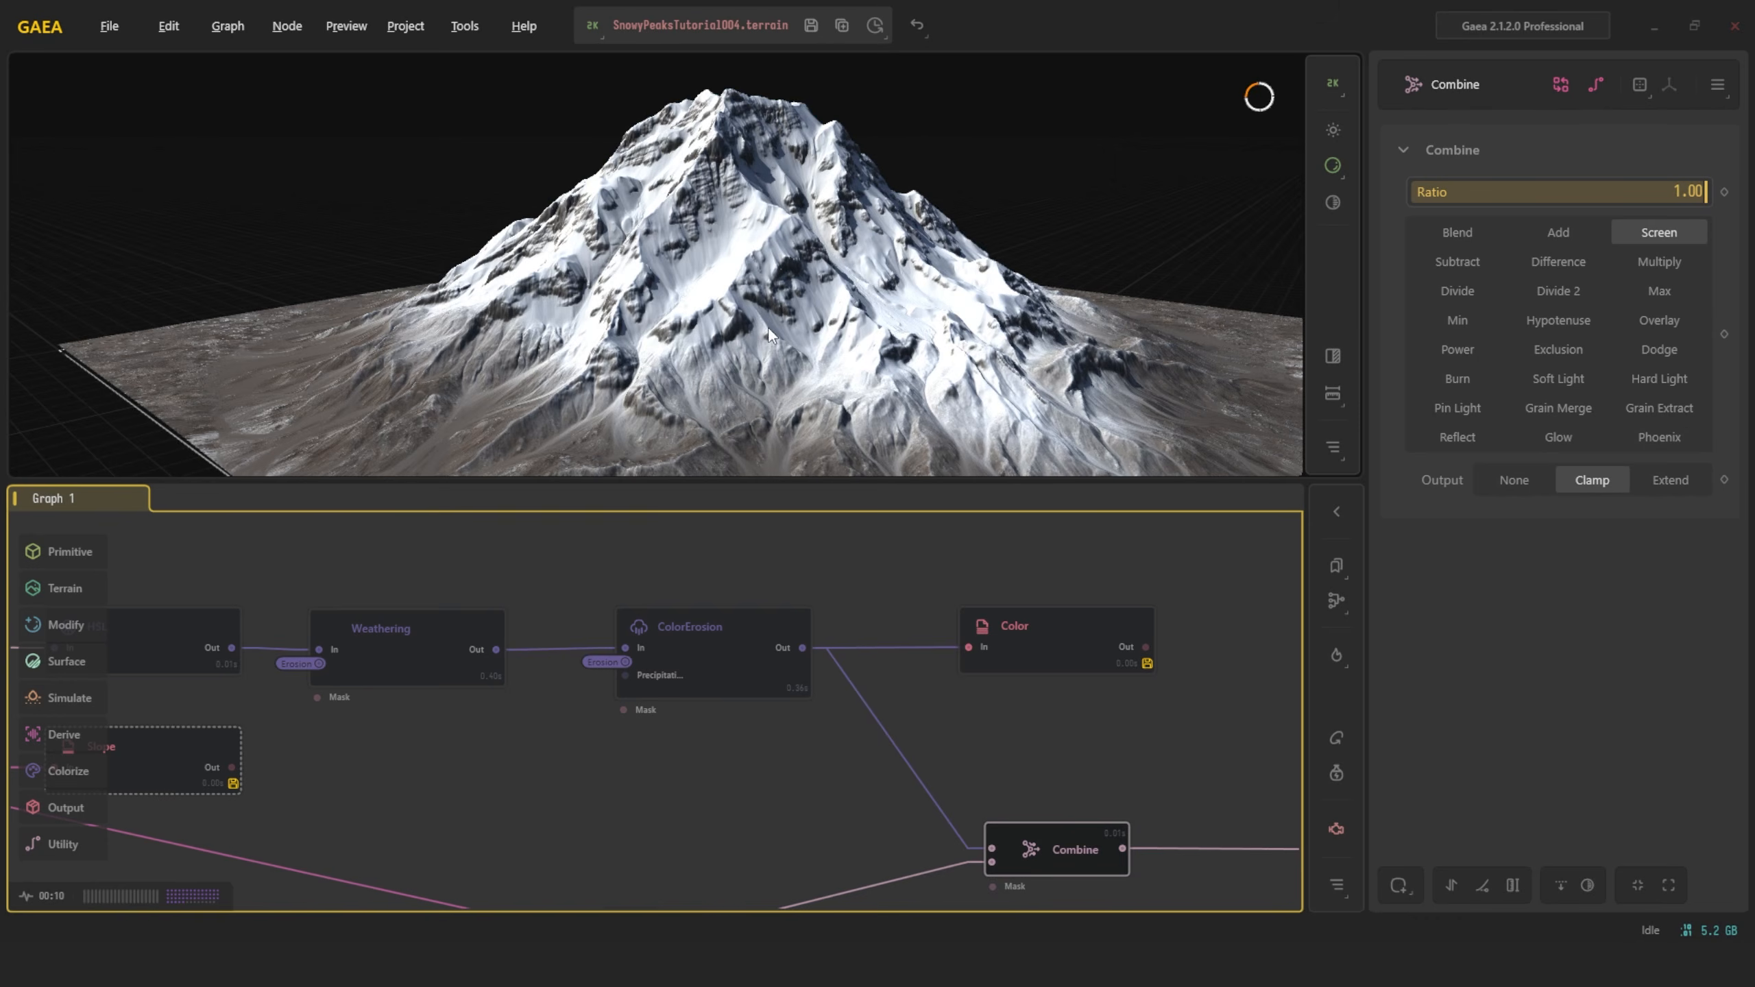
Examine the ColorSnow output node's export settings and view its snow texture up close on the mountain
scroll(721, 590, "down", 3)
middle_click_drag(1124, 722, 894, 663)
left_click(930, 711)
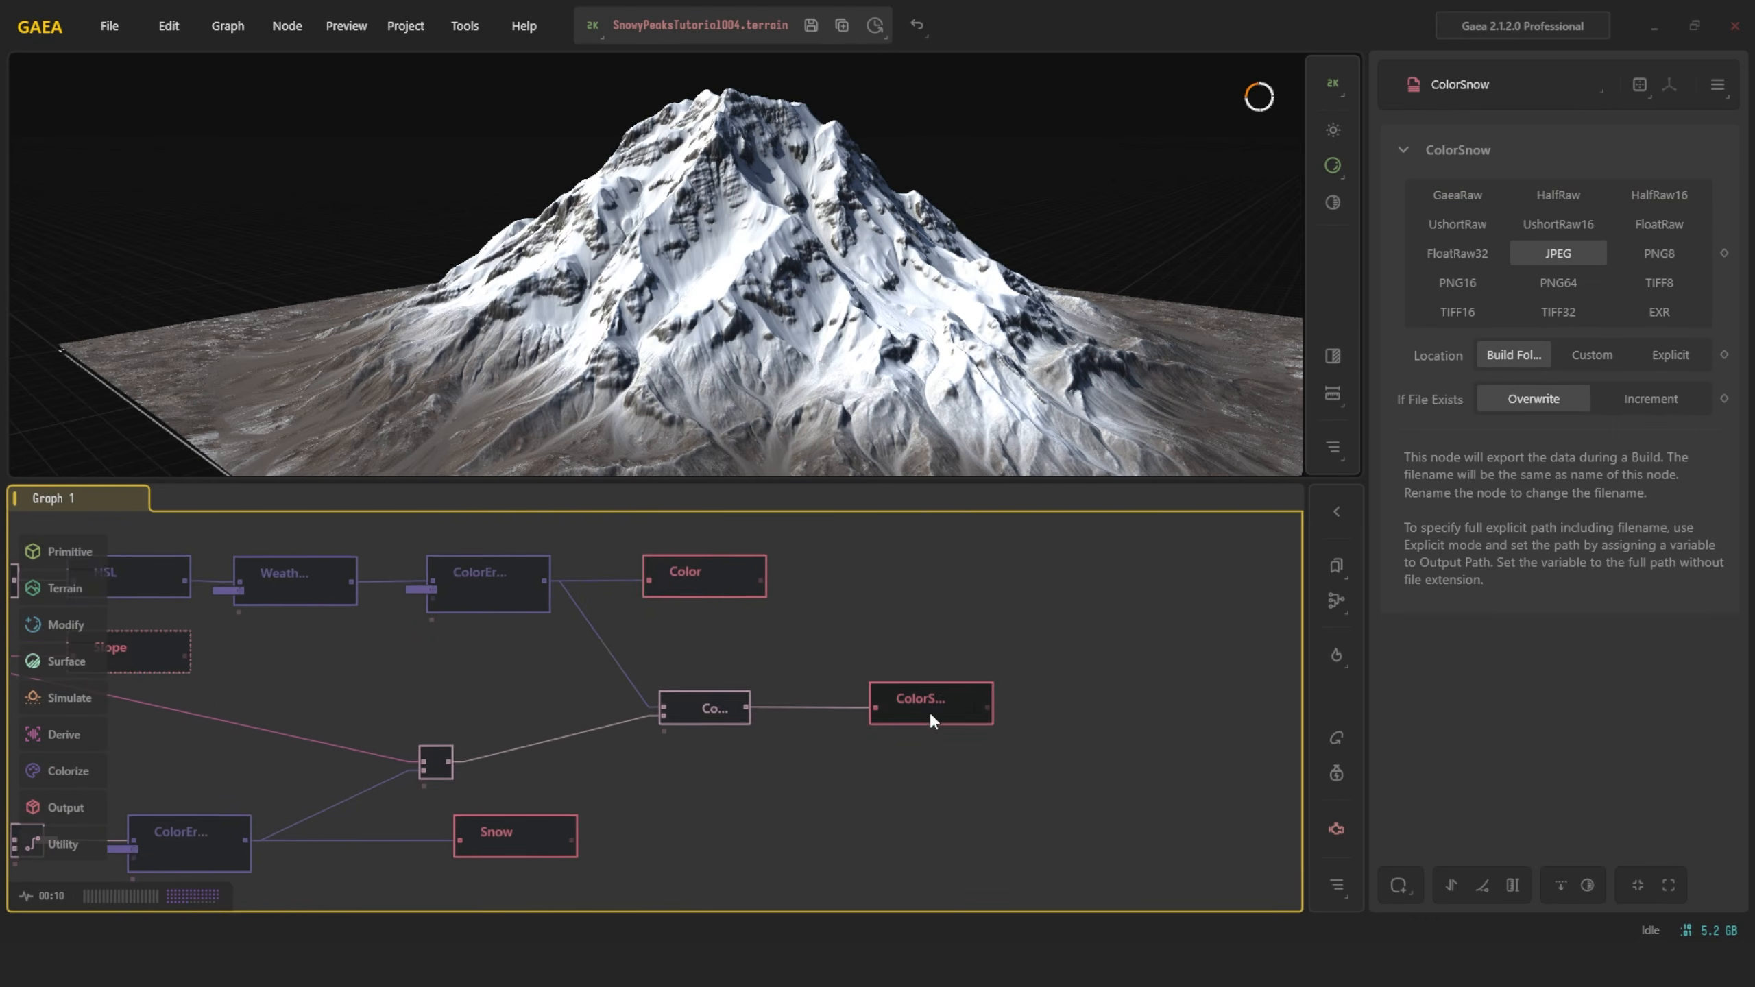
scroll(929, 711, "up", 3)
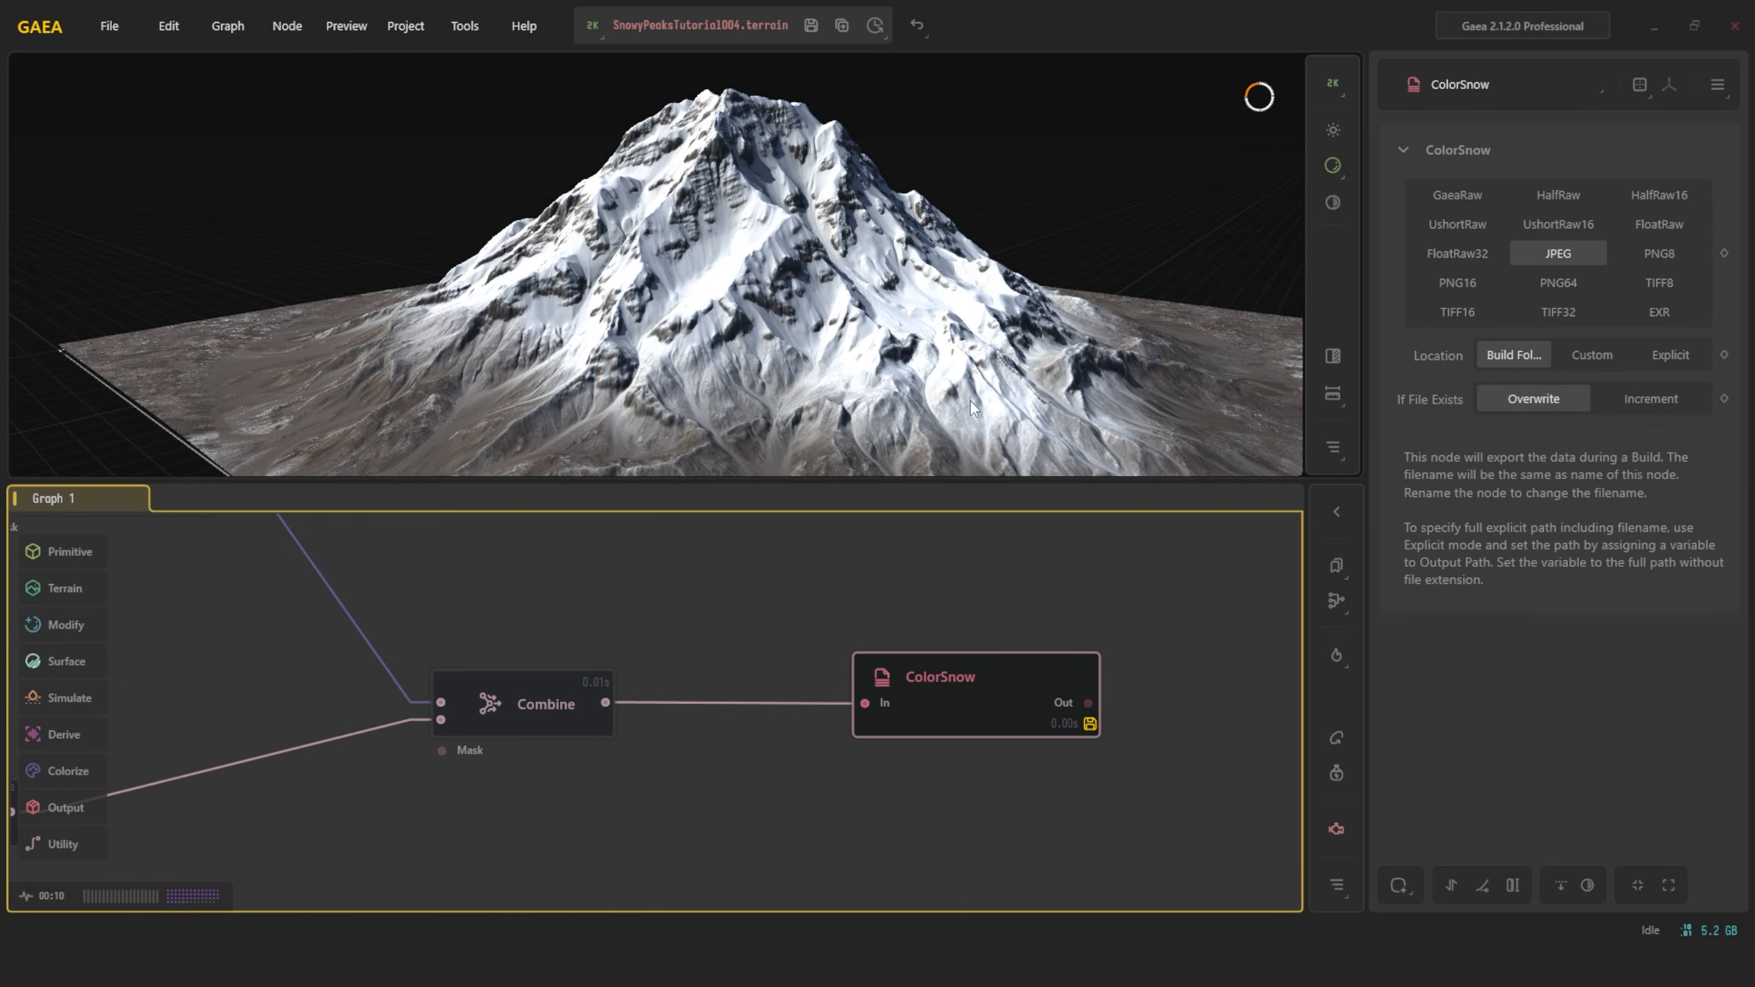
scroll(899, 532, "down", 5)
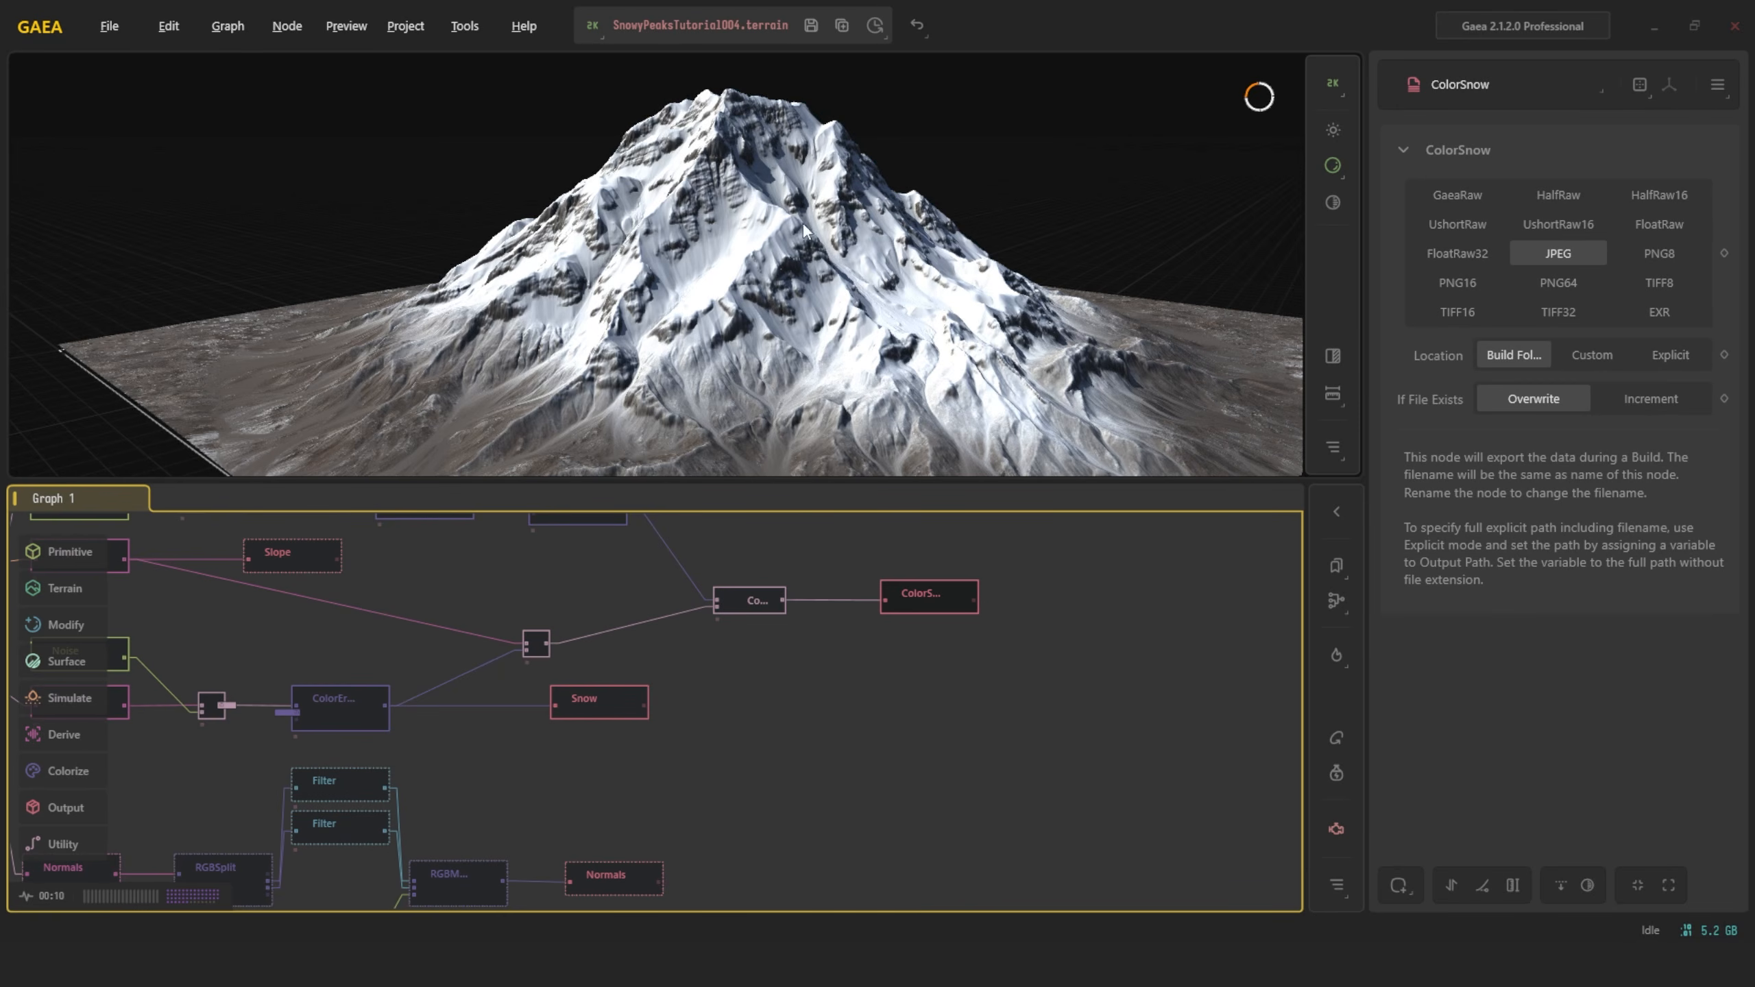
left_click_drag(807, 231, 798, 325)
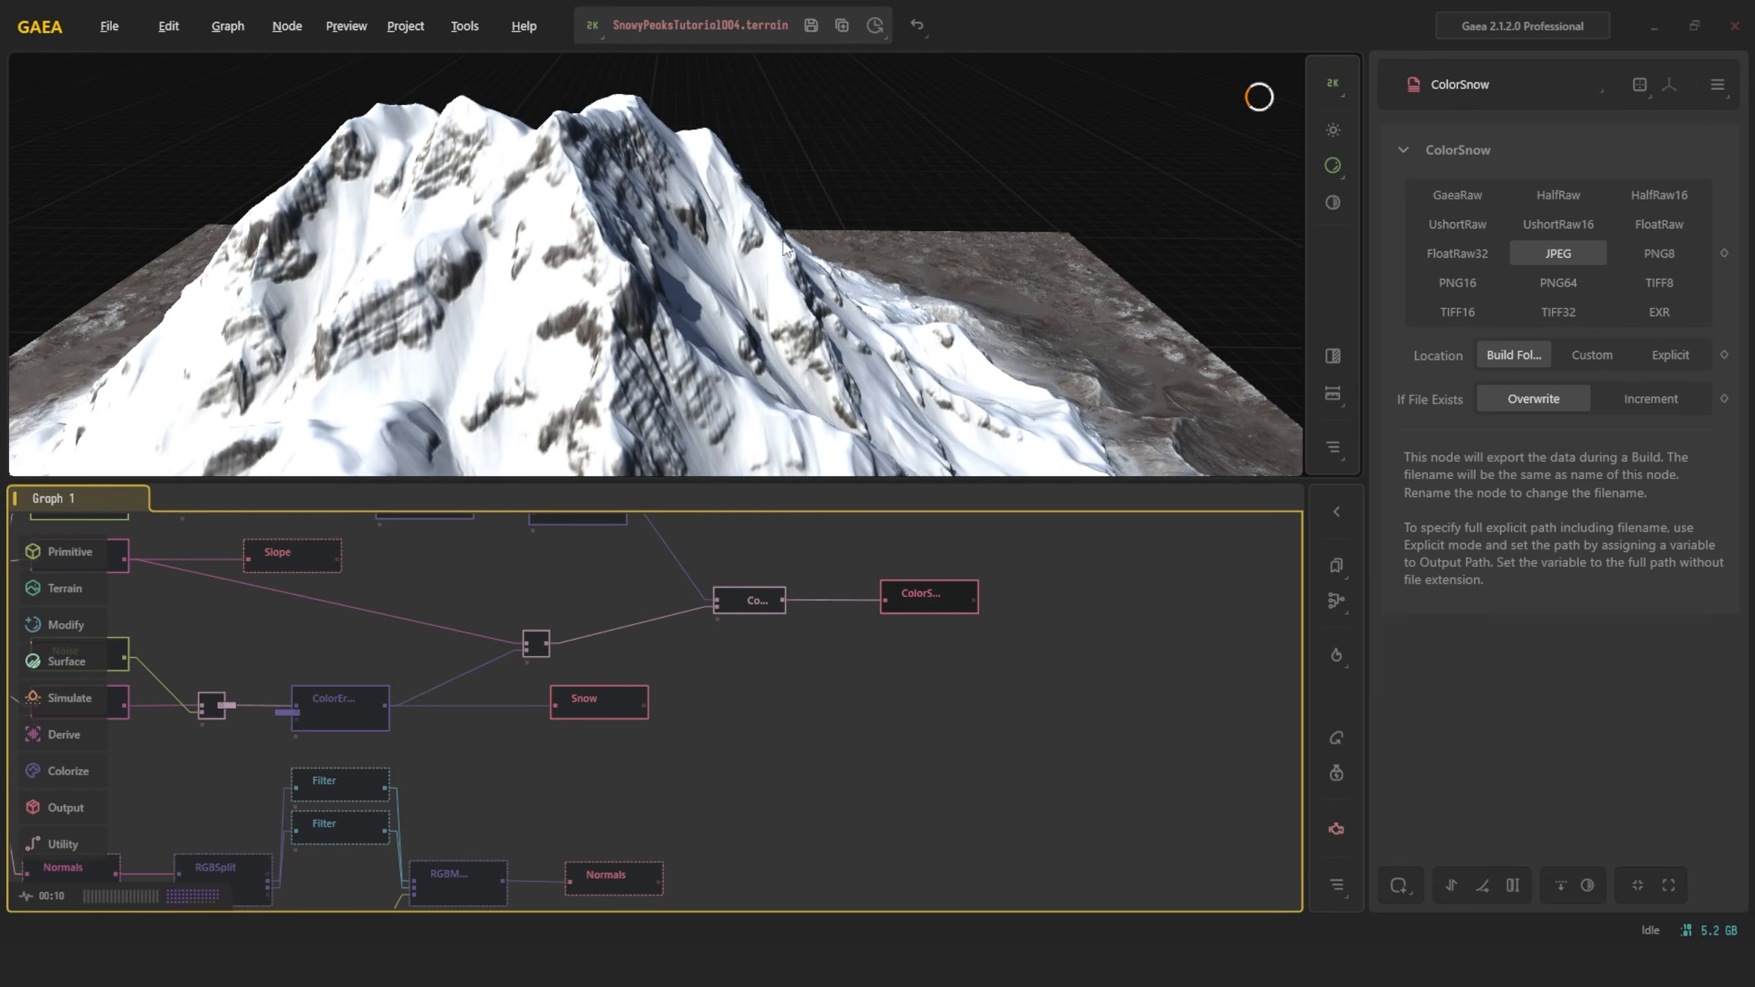
Recheck the Slope output node's mask against the Slope node's Range and Falloff settings
left_click(316, 549)
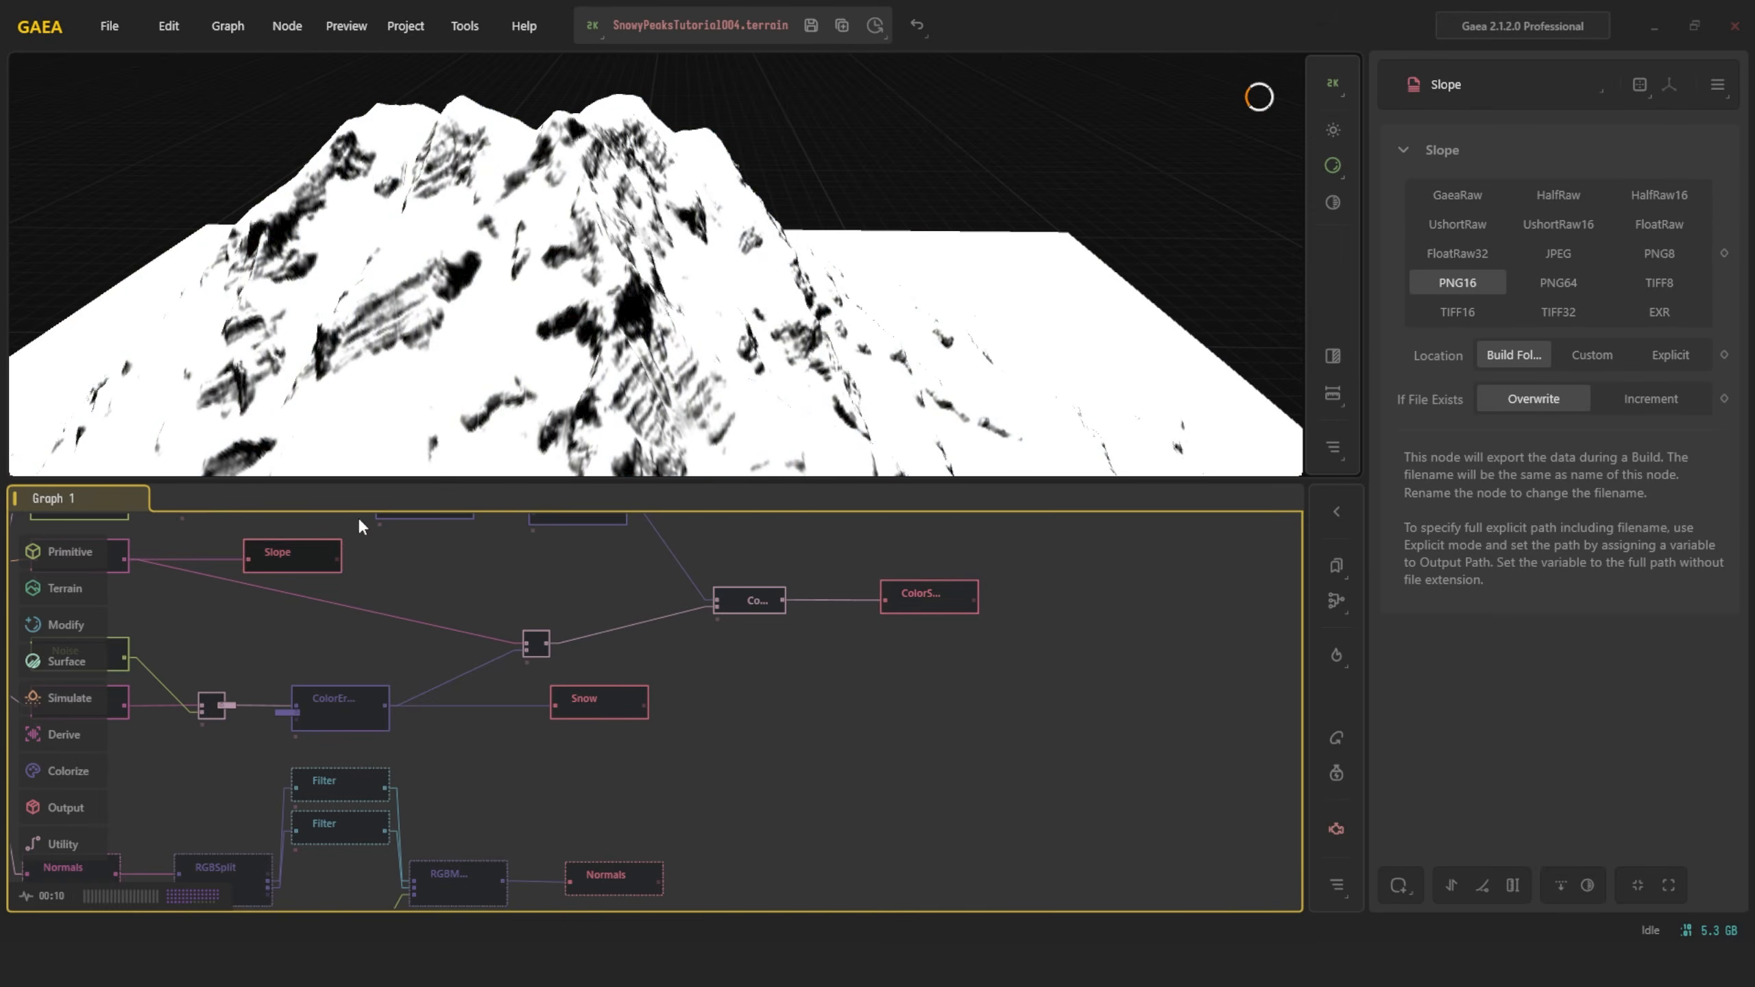
middle_click_drag(357, 516, 683, 577)
left_click(579, 602)
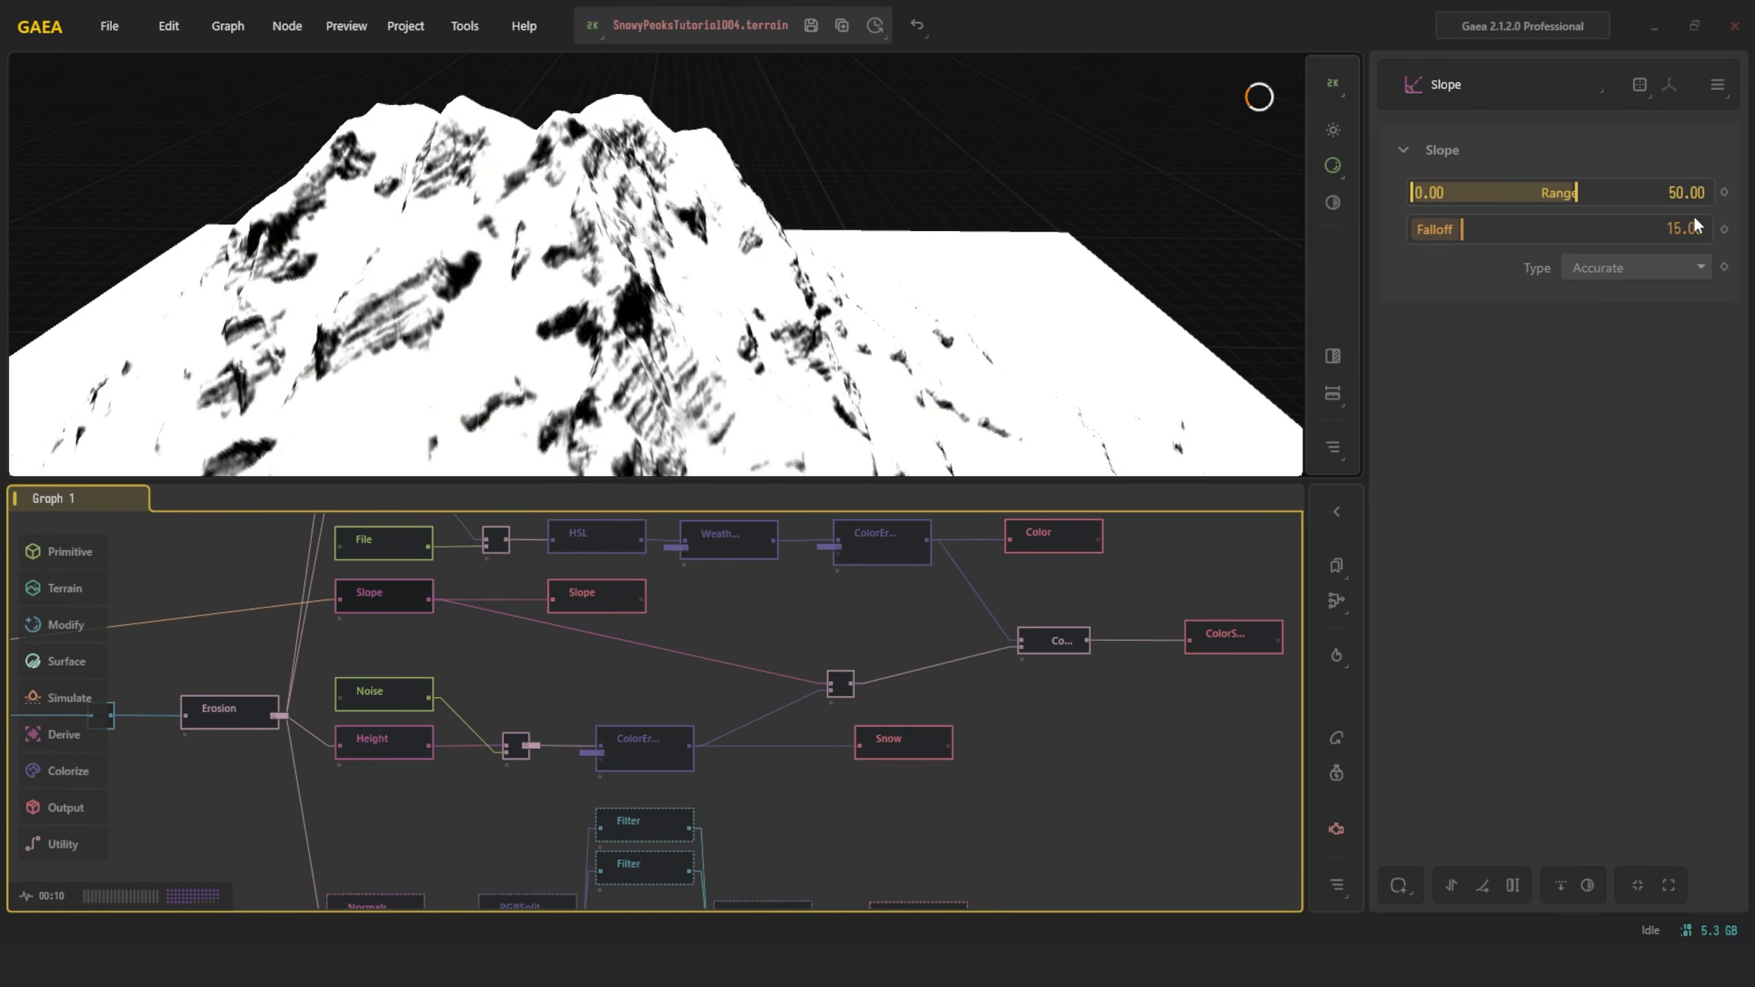
left_click(604, 592)
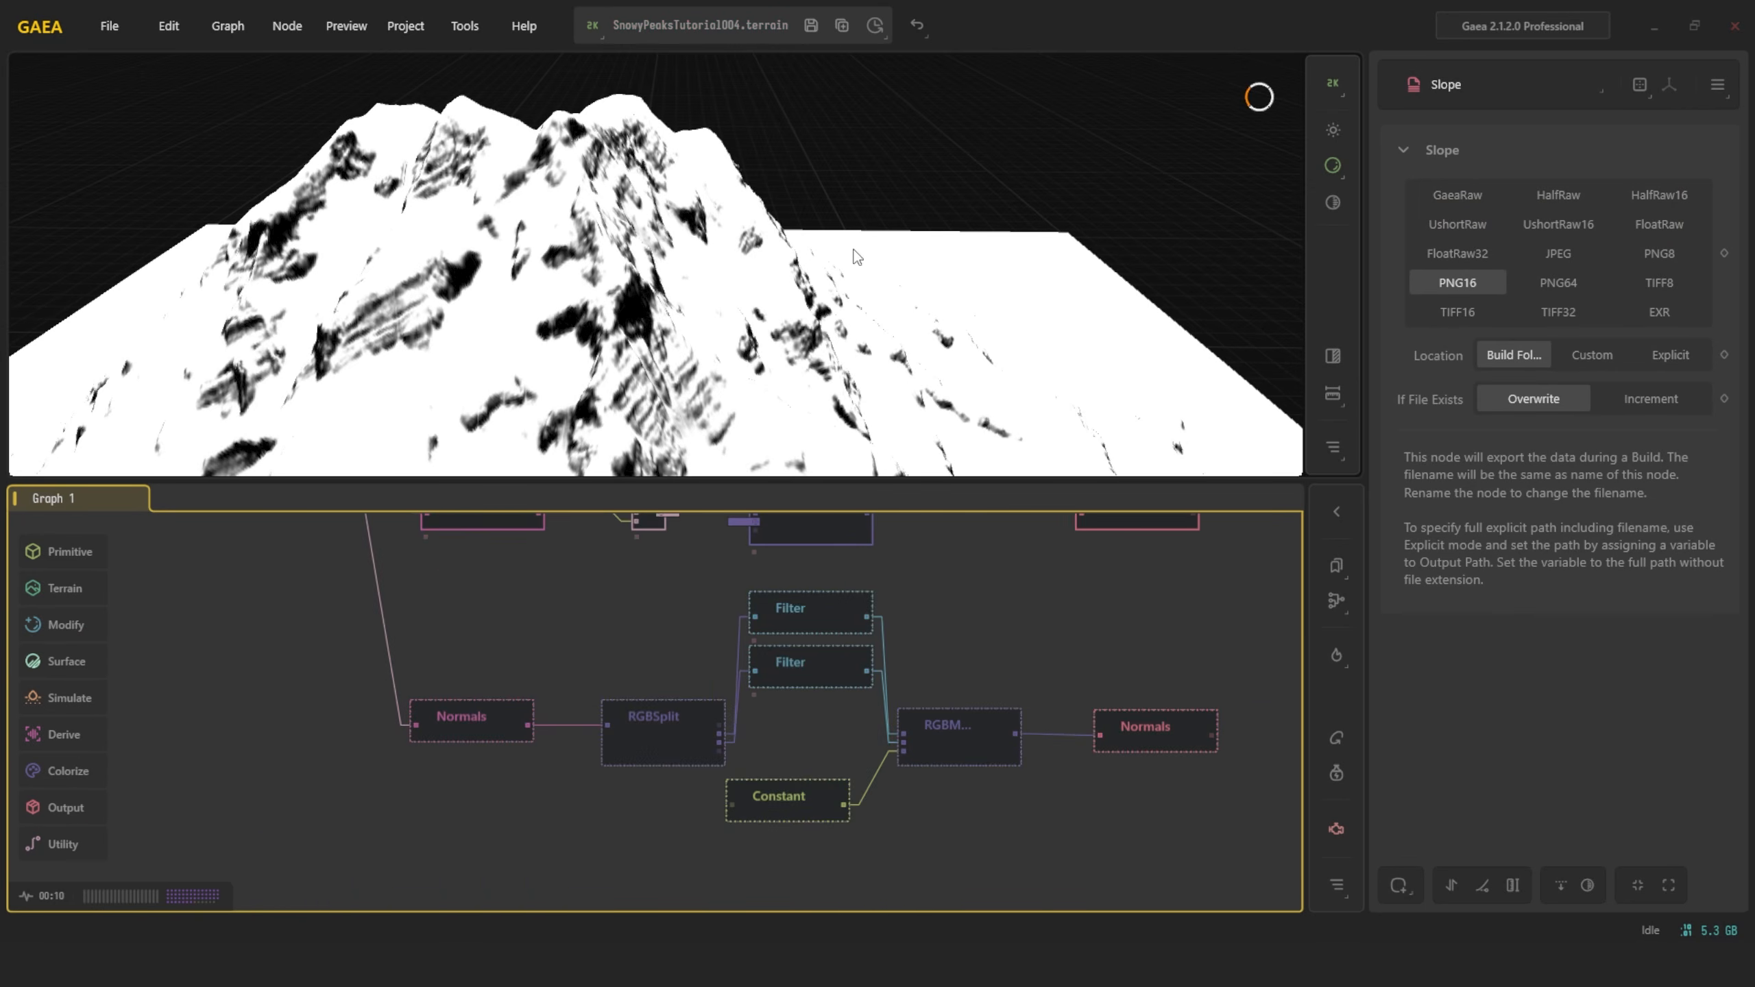
Inspect the Normals node's settings and colors on the terrain, and how RGBSplit separates its channels
scroll(779, 670, "down", 1)
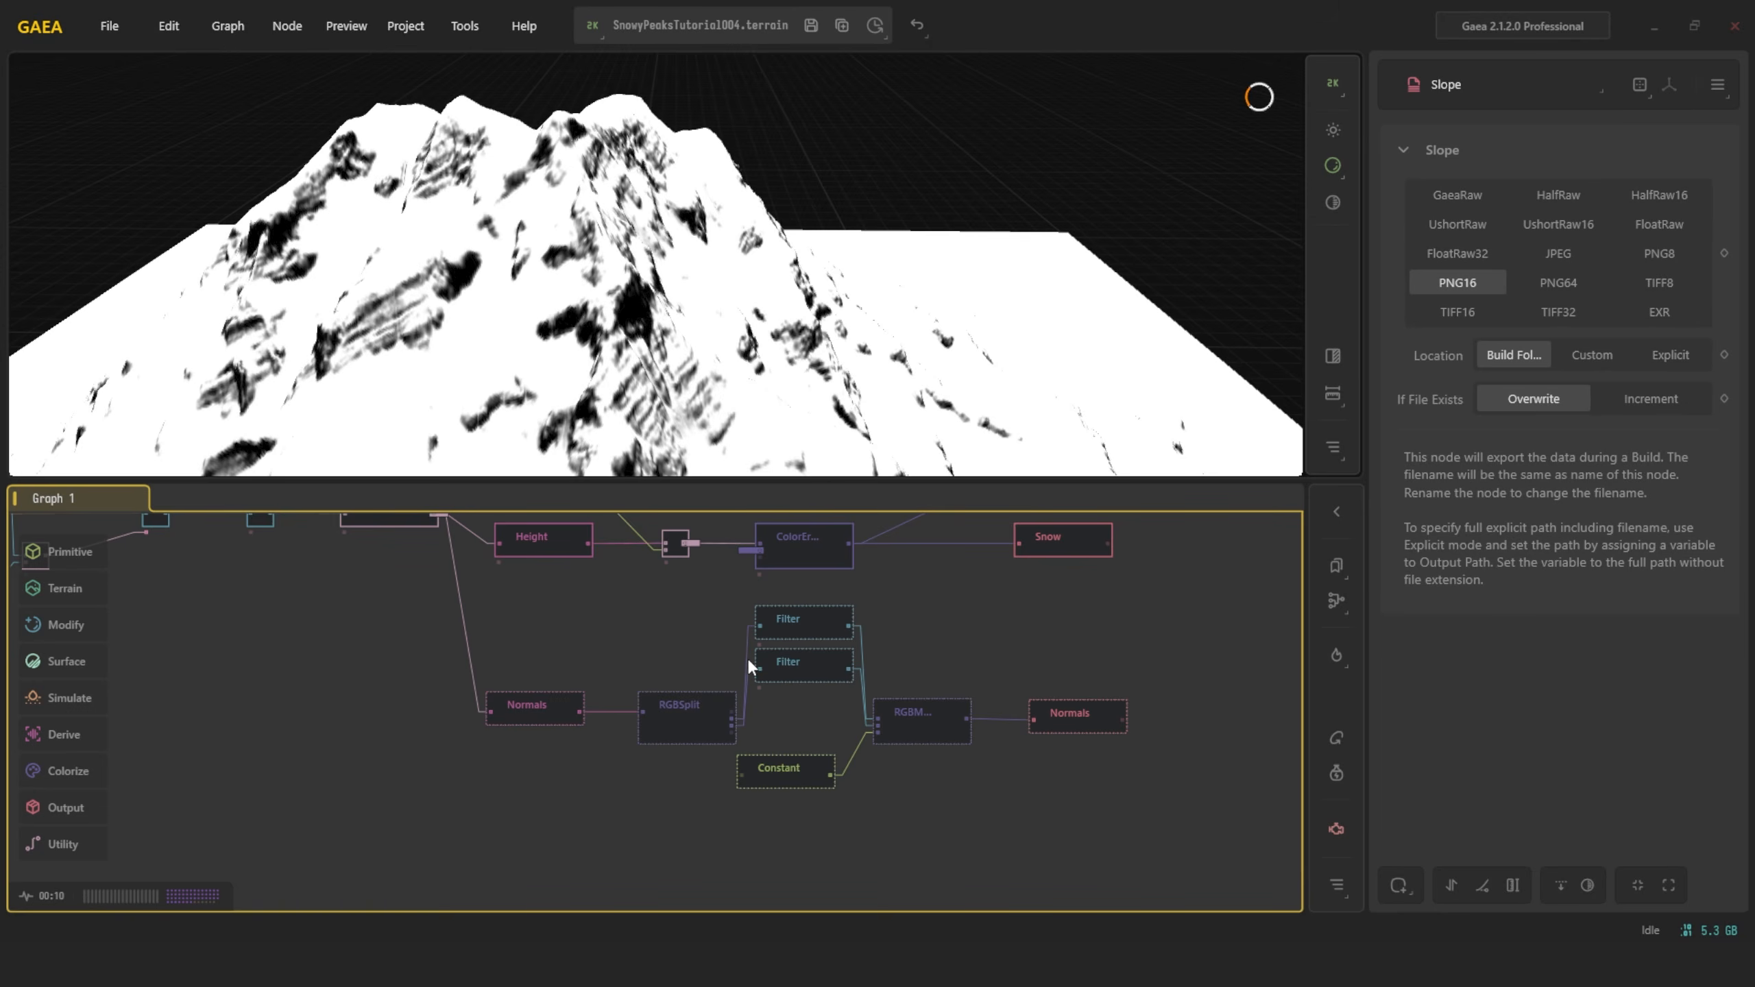
left_click(539, 704)
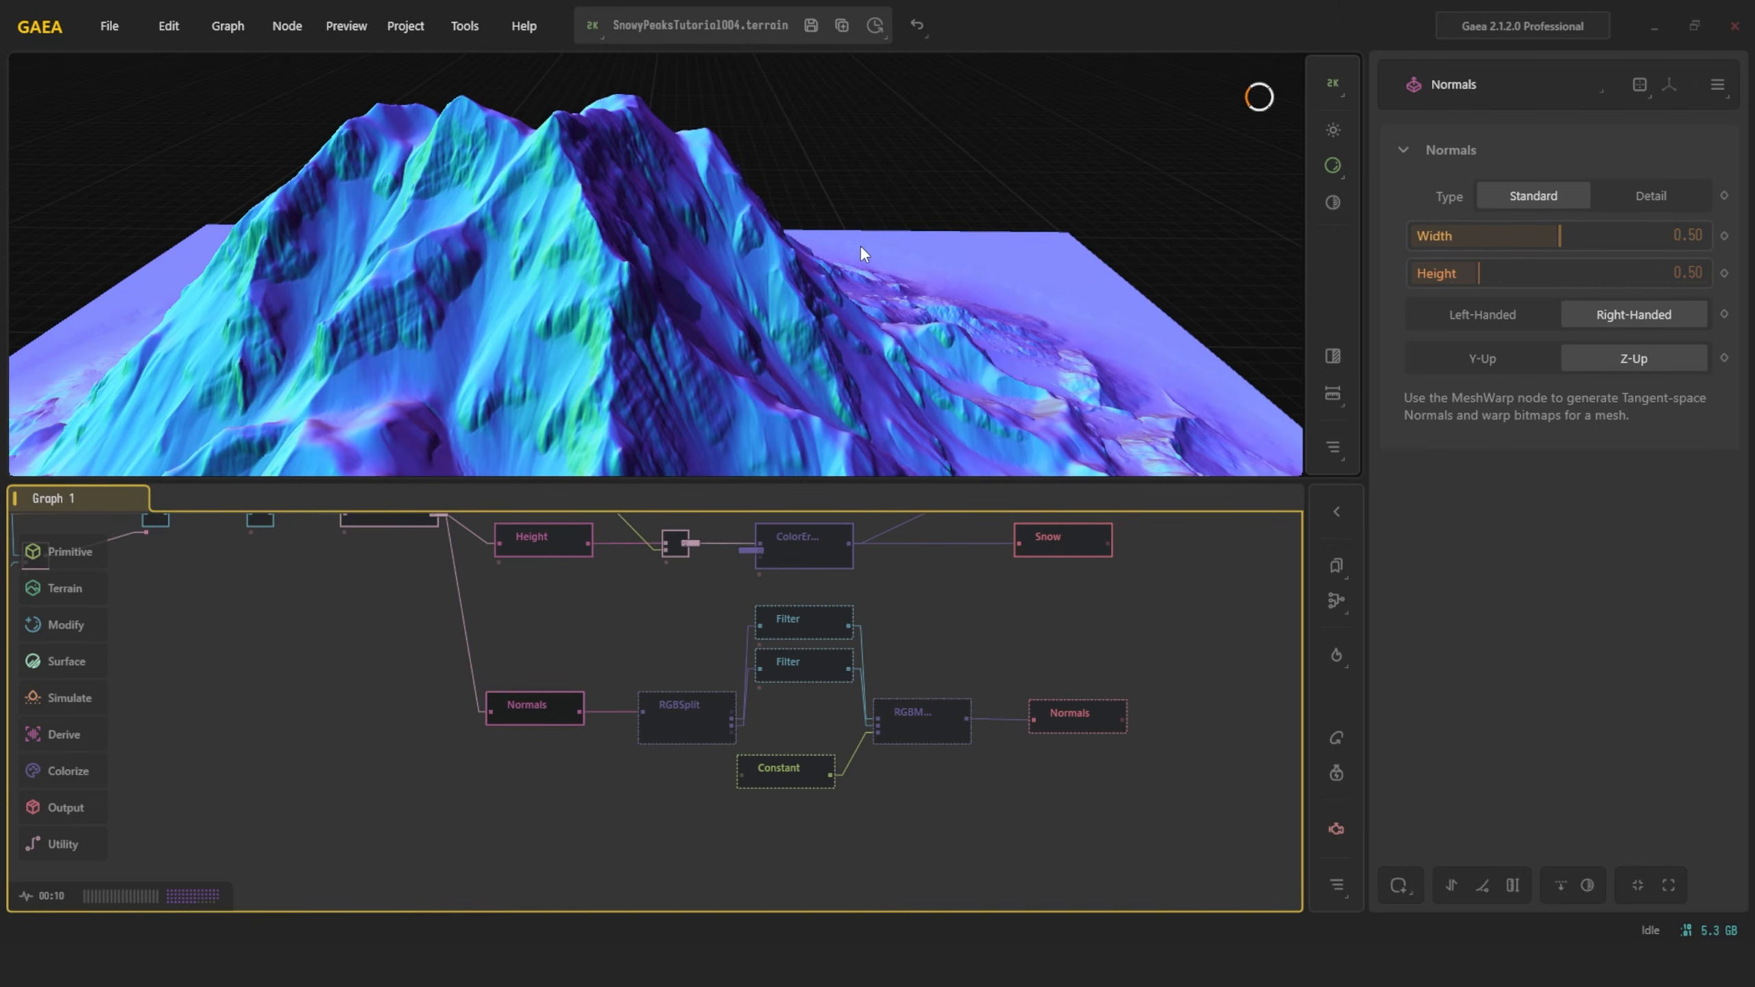
scroll(816, 350, "up", 5)
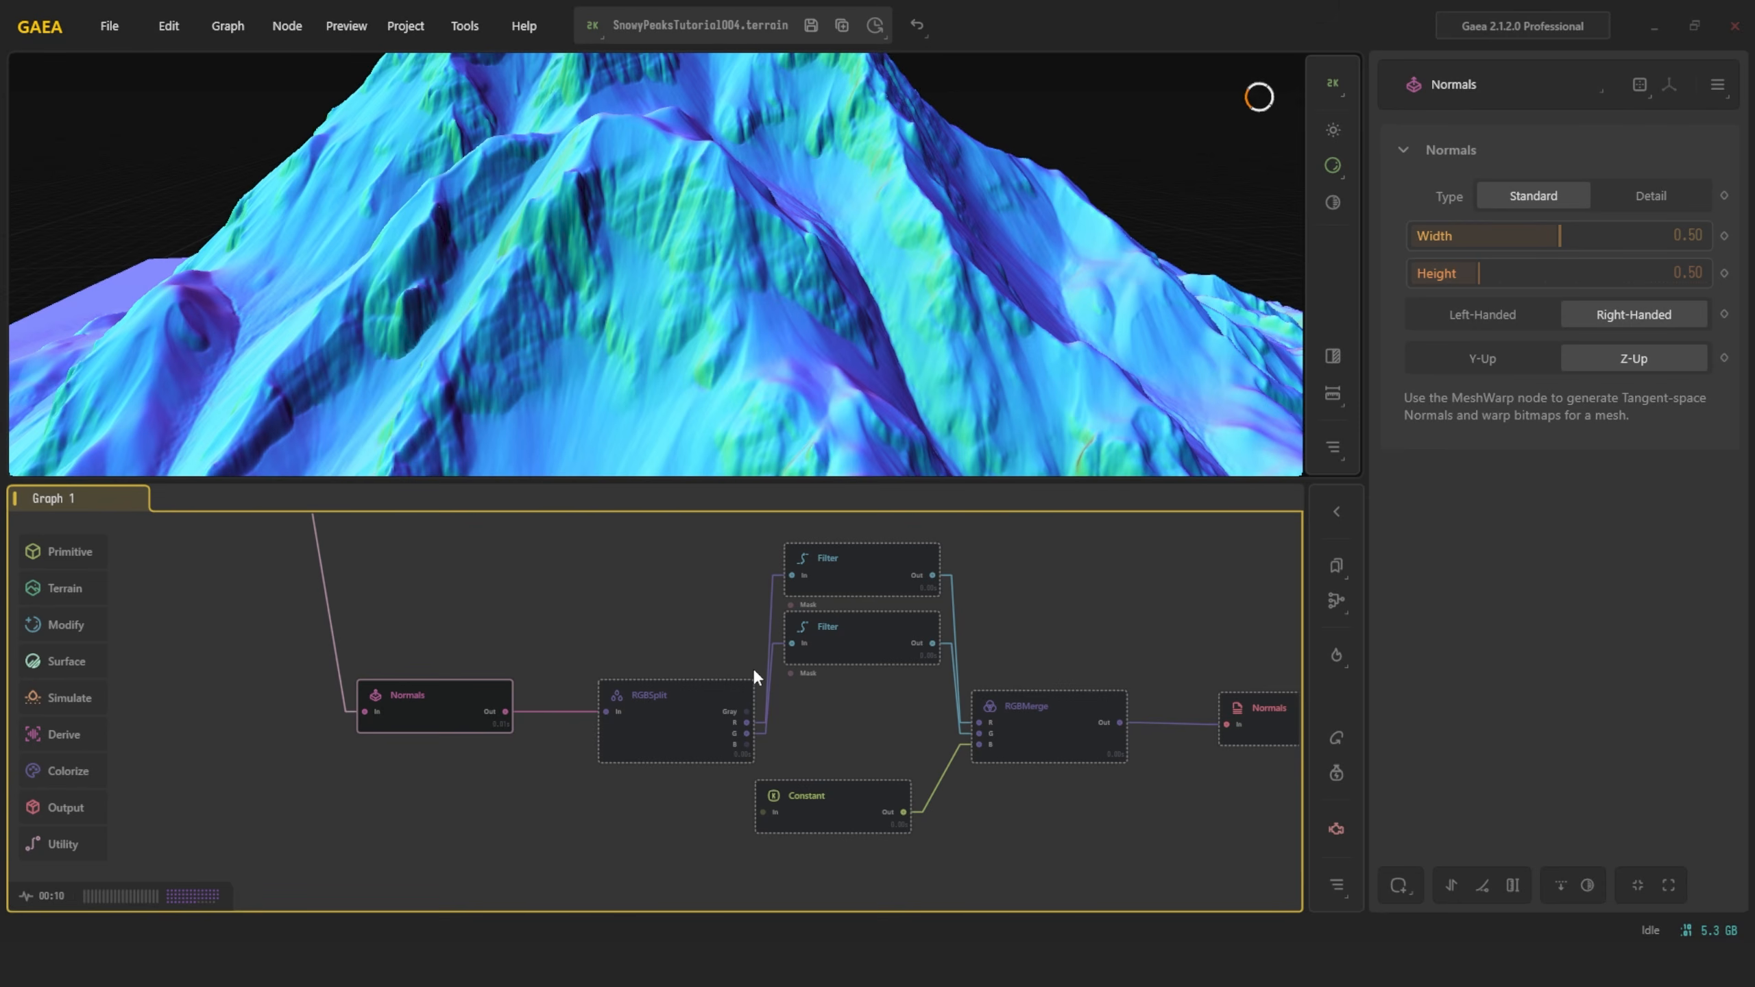
left_click(696, 716)
scroll(766, 735, "up", 2)
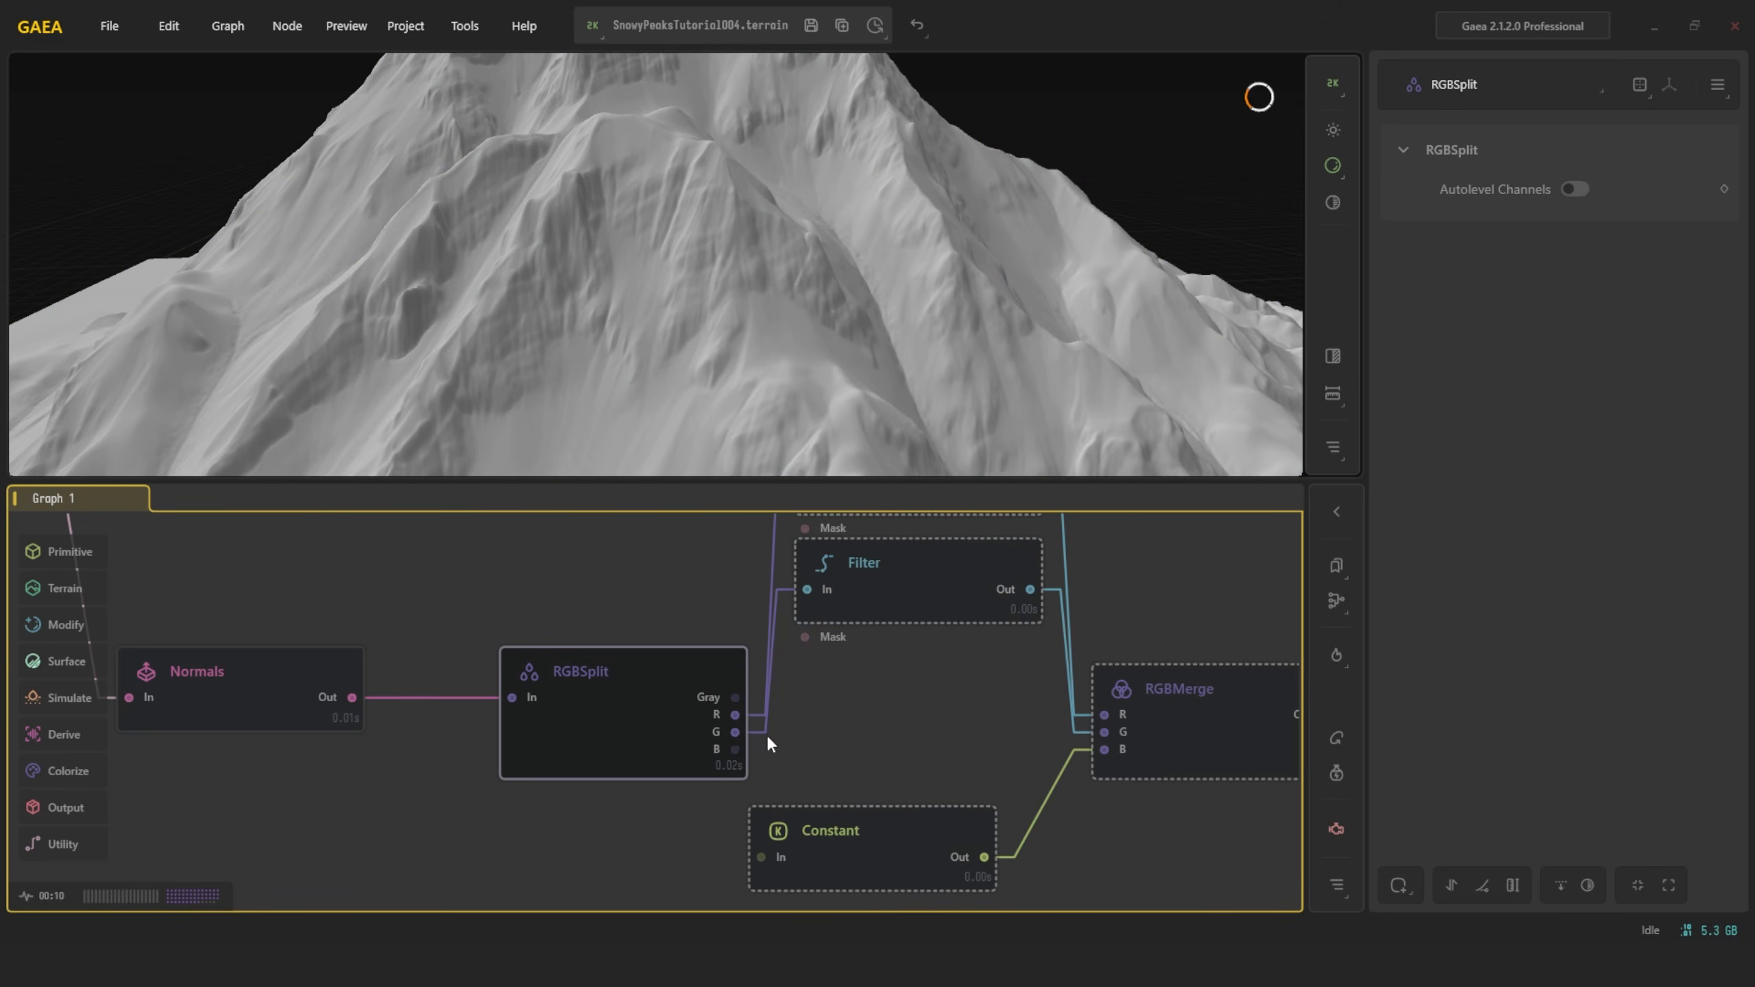
scroll(867, 673, "down", 3)
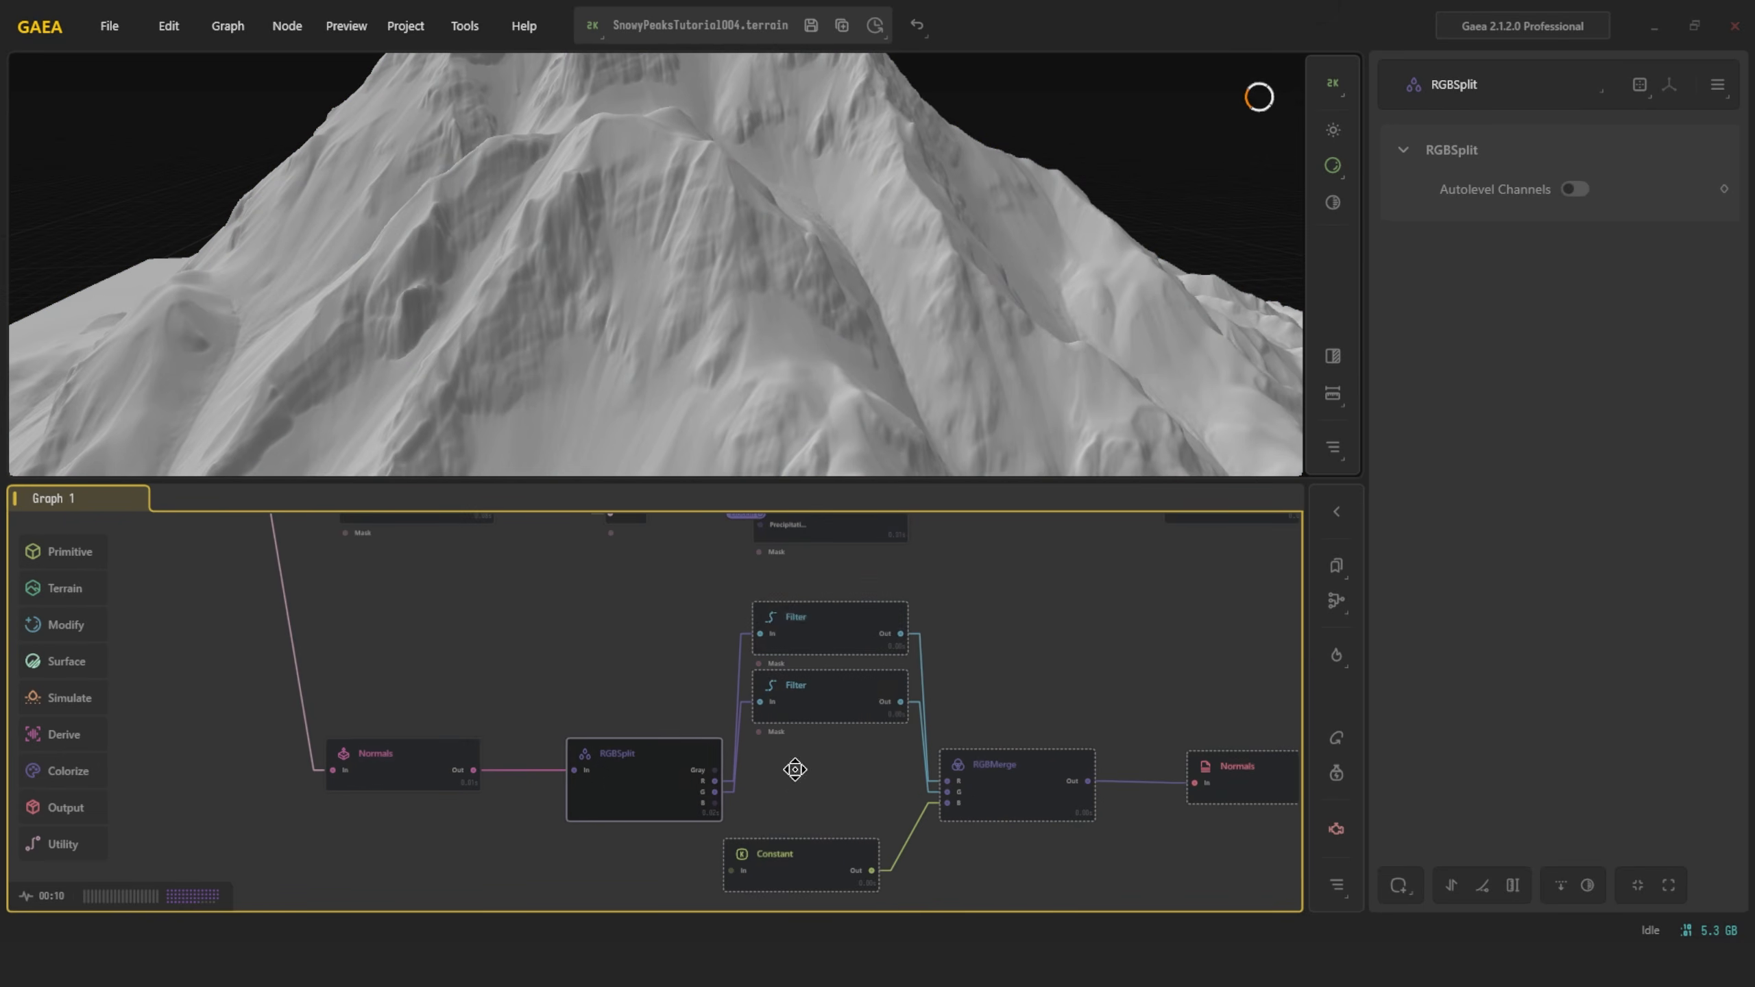
Examine the Frequency of the two High Pass Filter nodes and the Height of the Constant node feeding RGBMerge
left_click(823, 621)
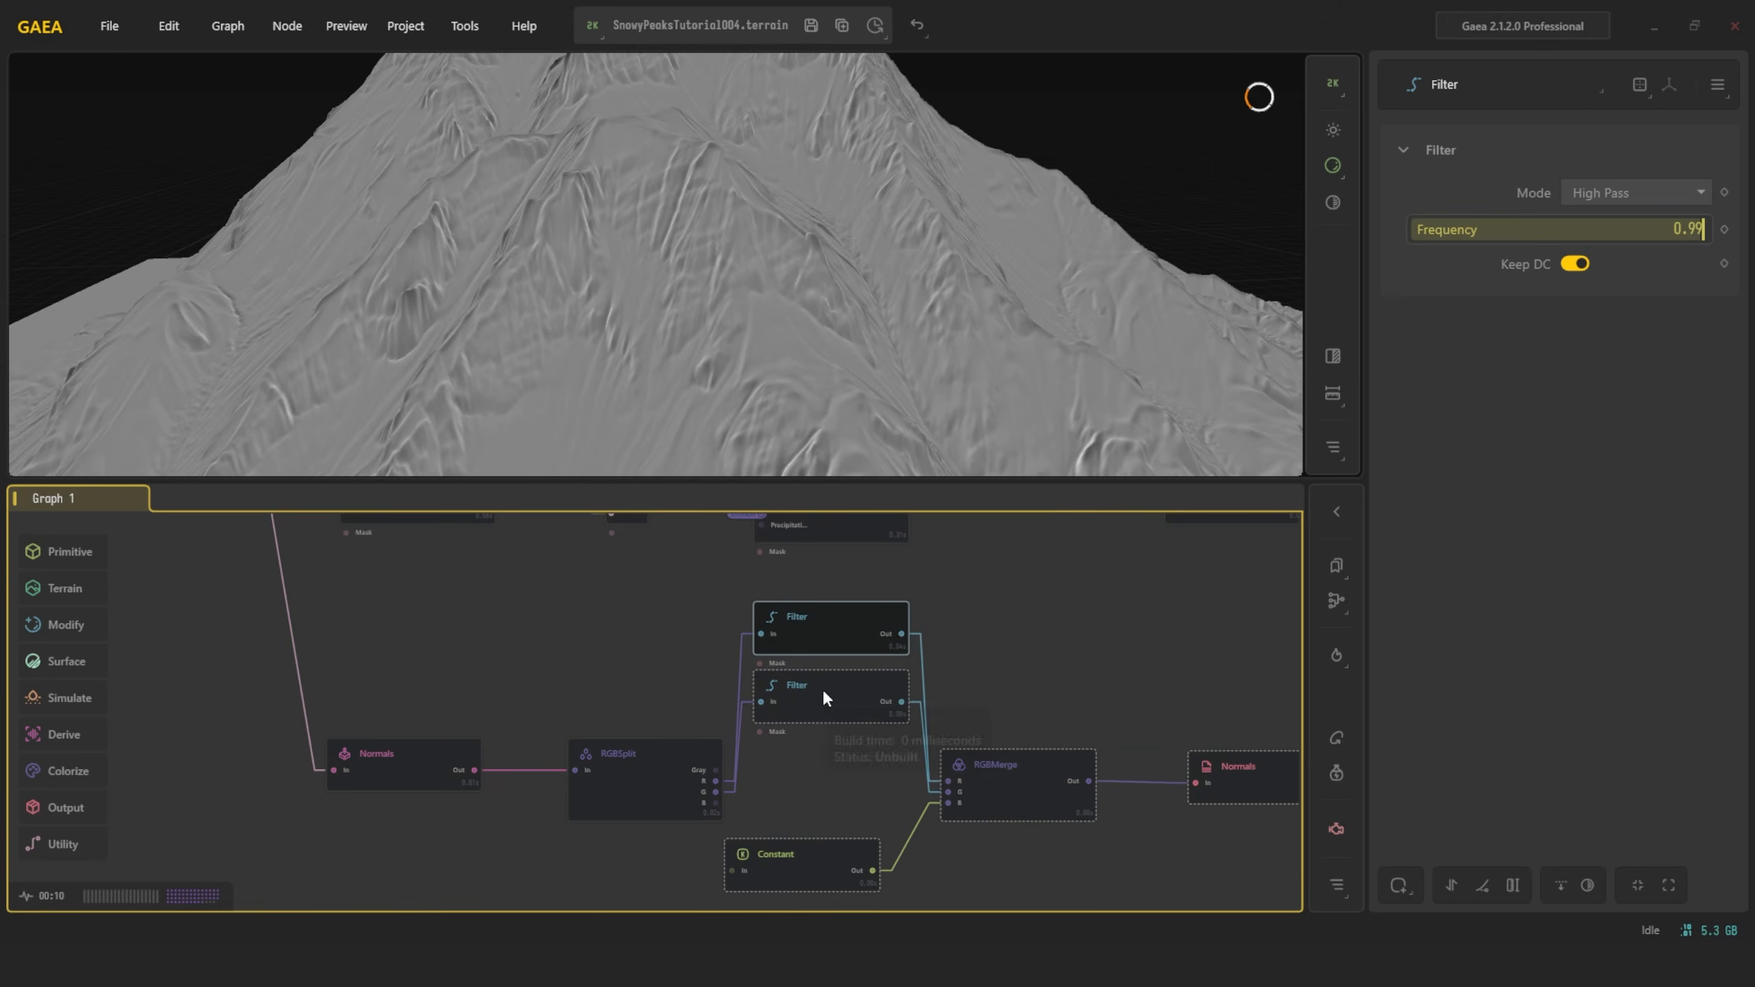
double_click(1700, 232)
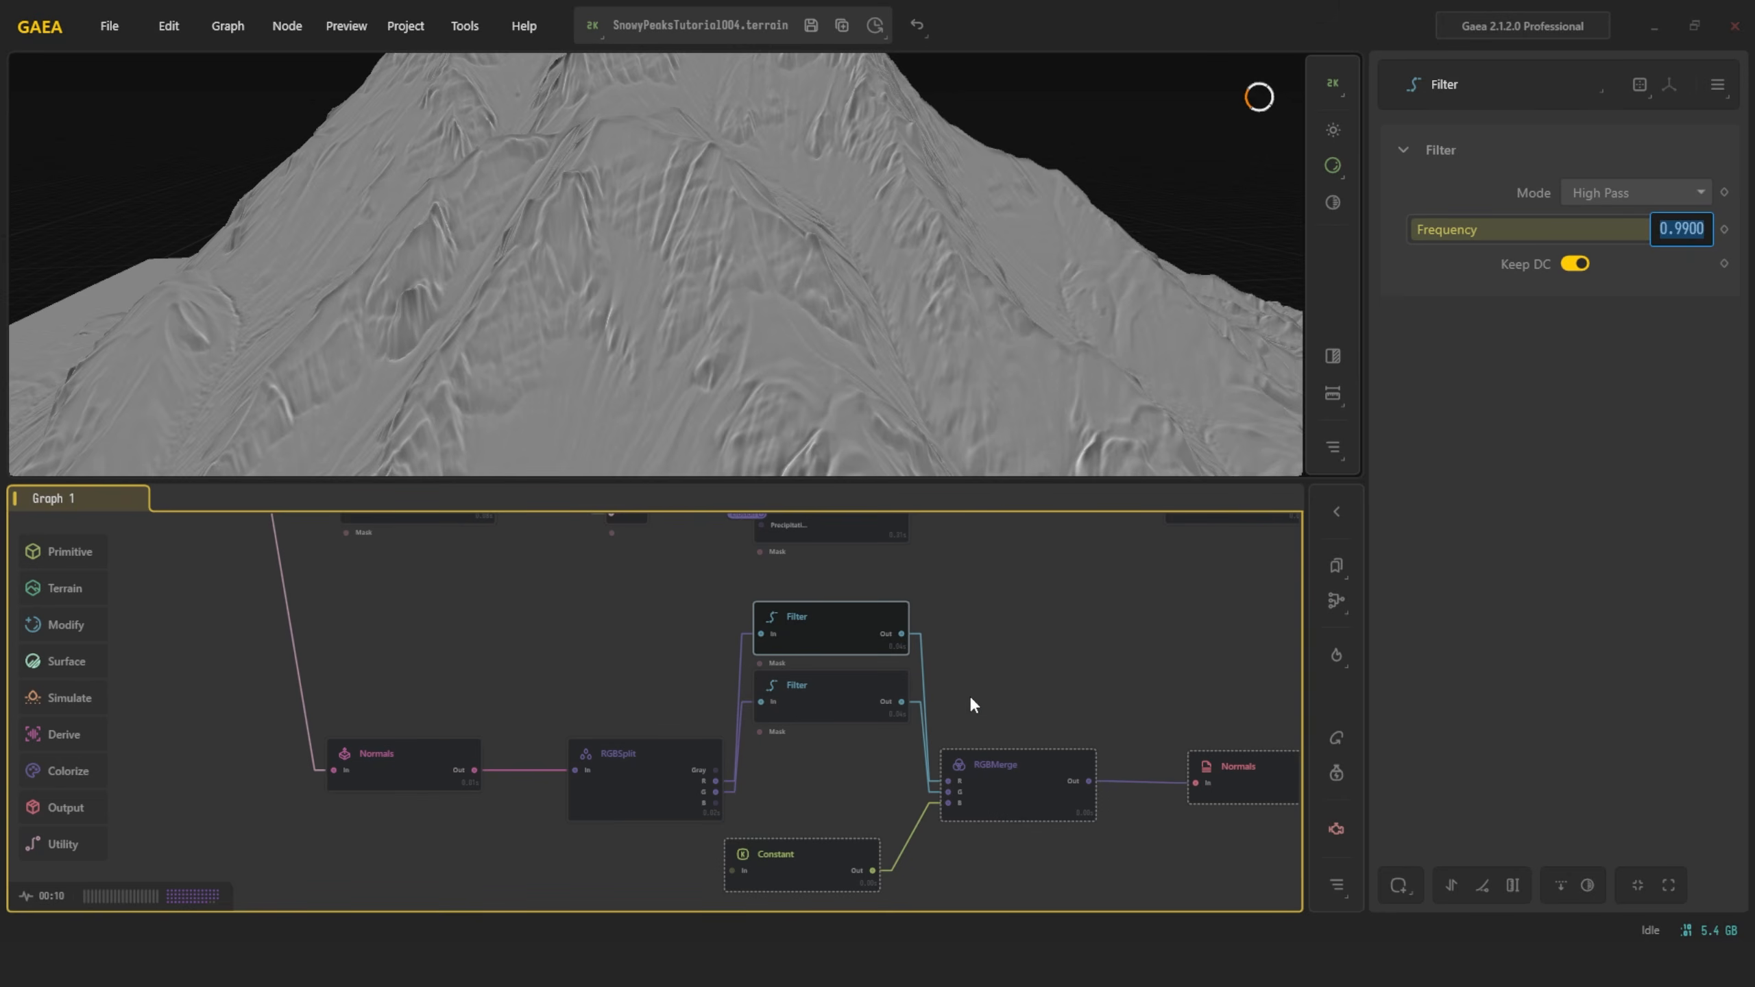
left_click(878, 713)
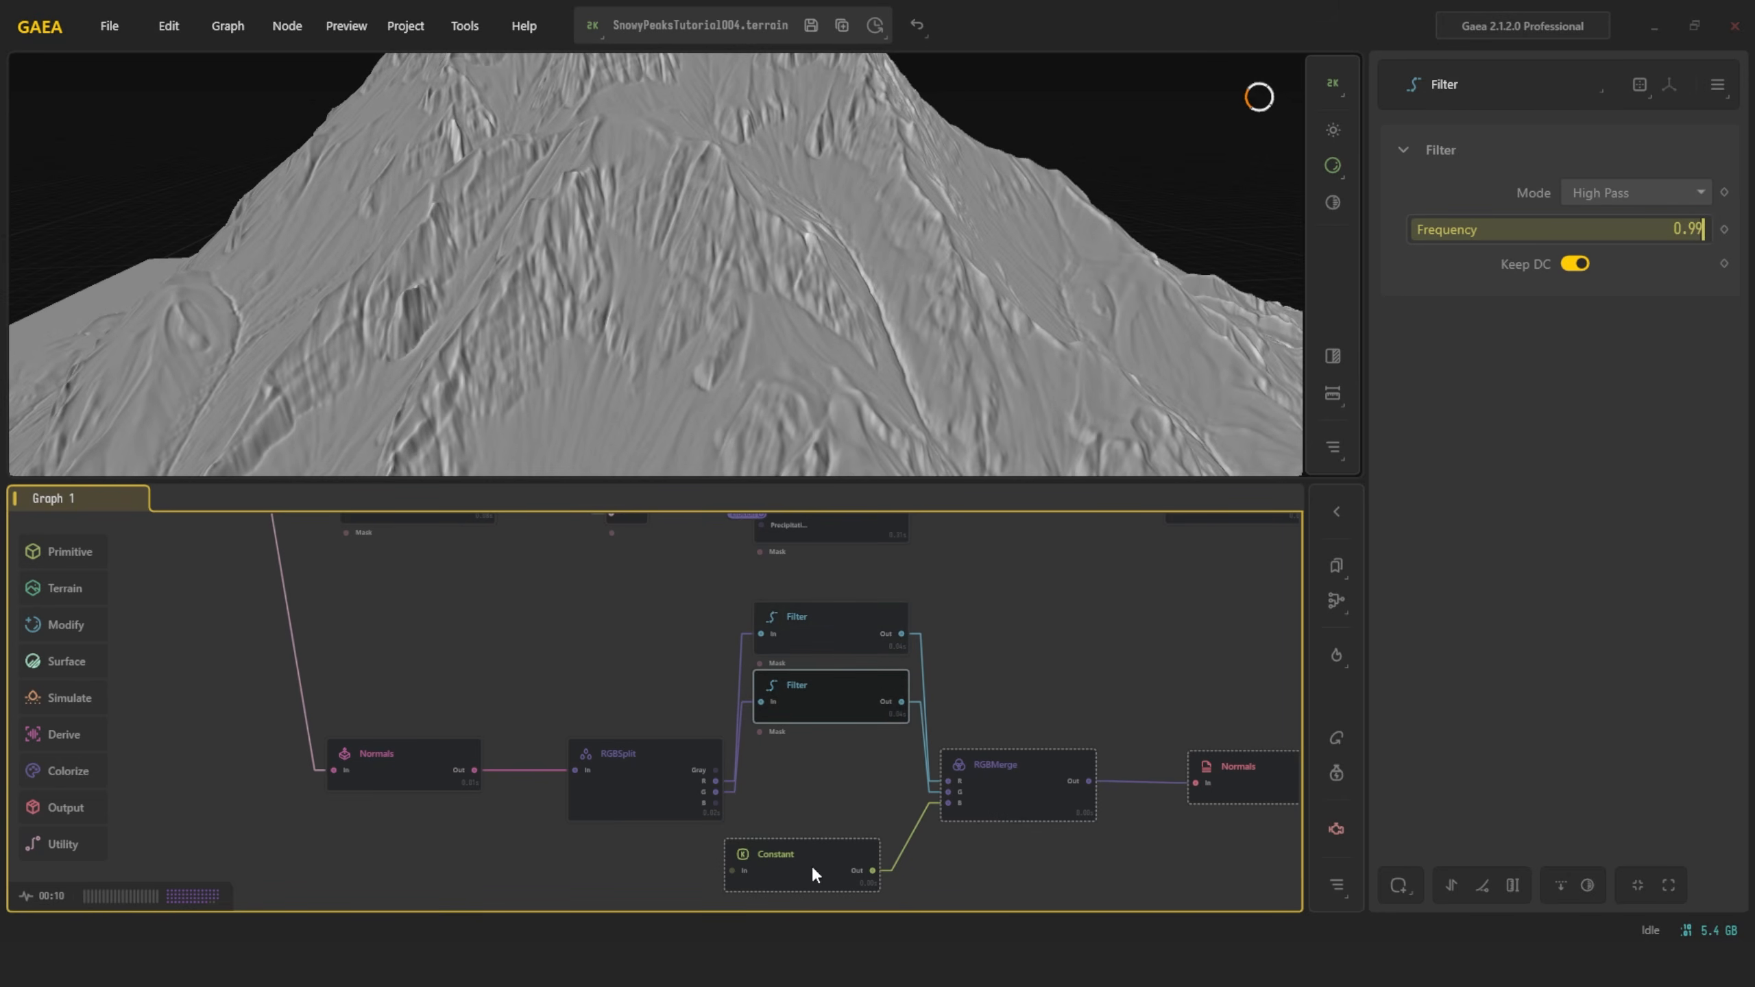
middle_click_drag(812, 873, 795, 803)
left_click(809, 802)
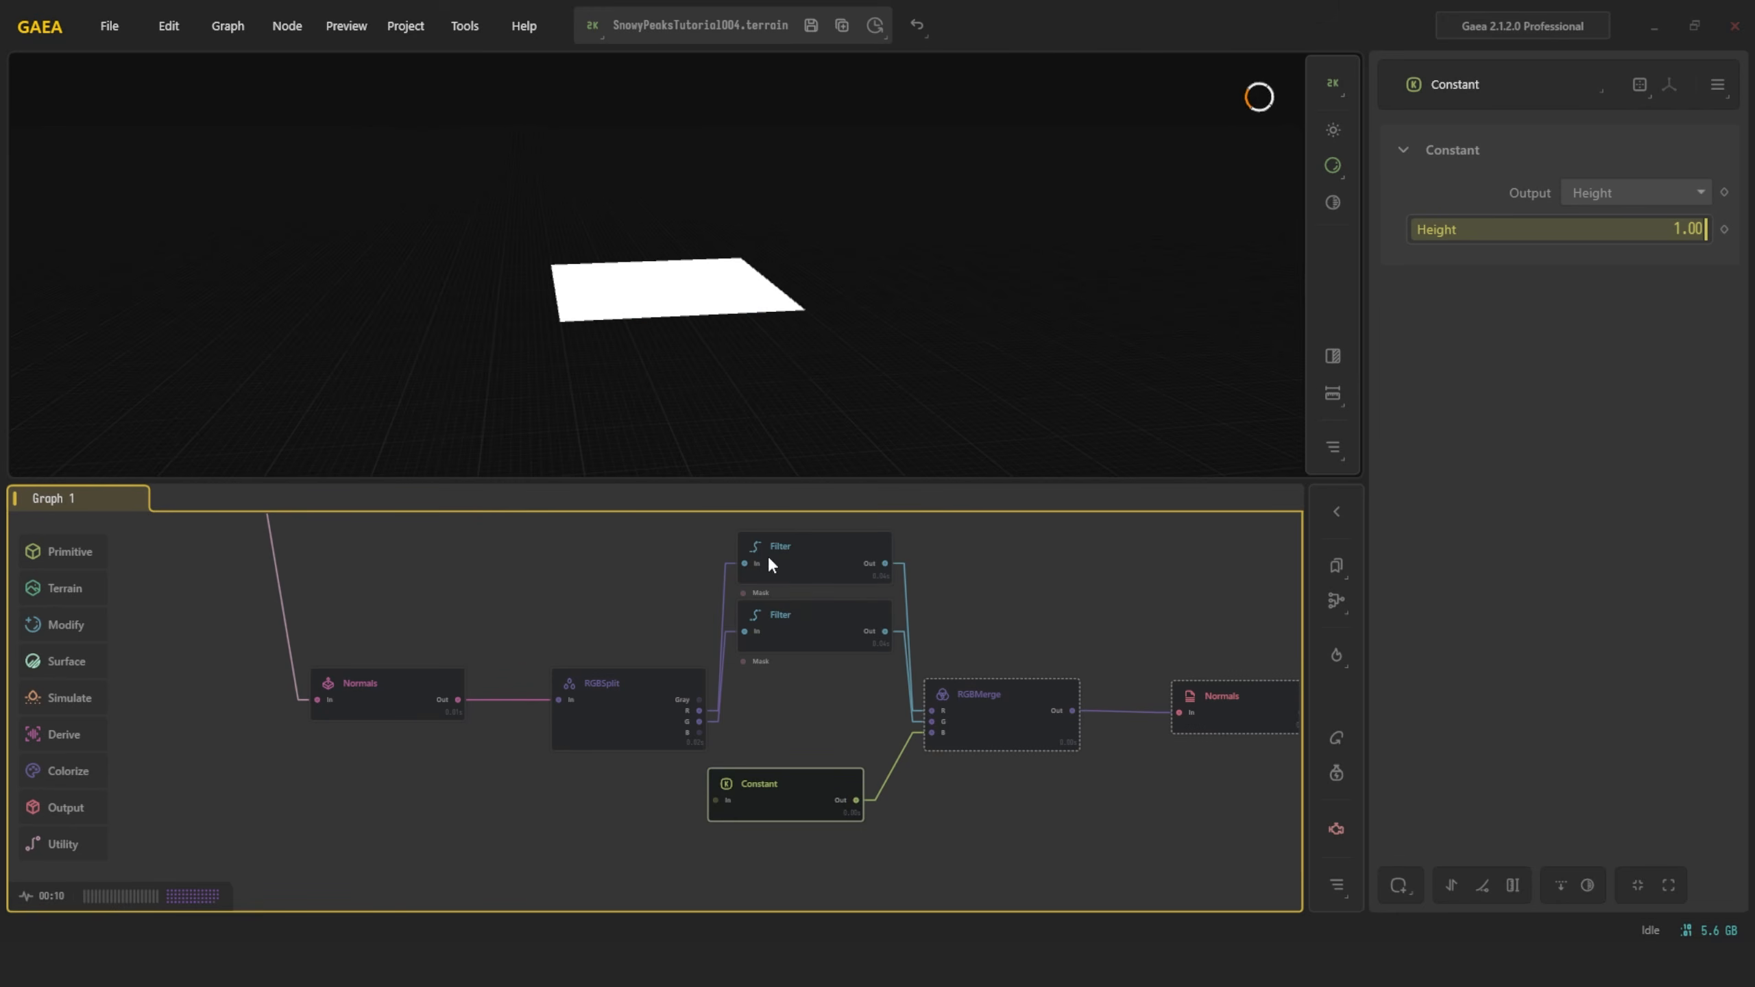
Inspect the RGBMerge node's recombined normal map up close on the mountain
left_click(1011, 713)
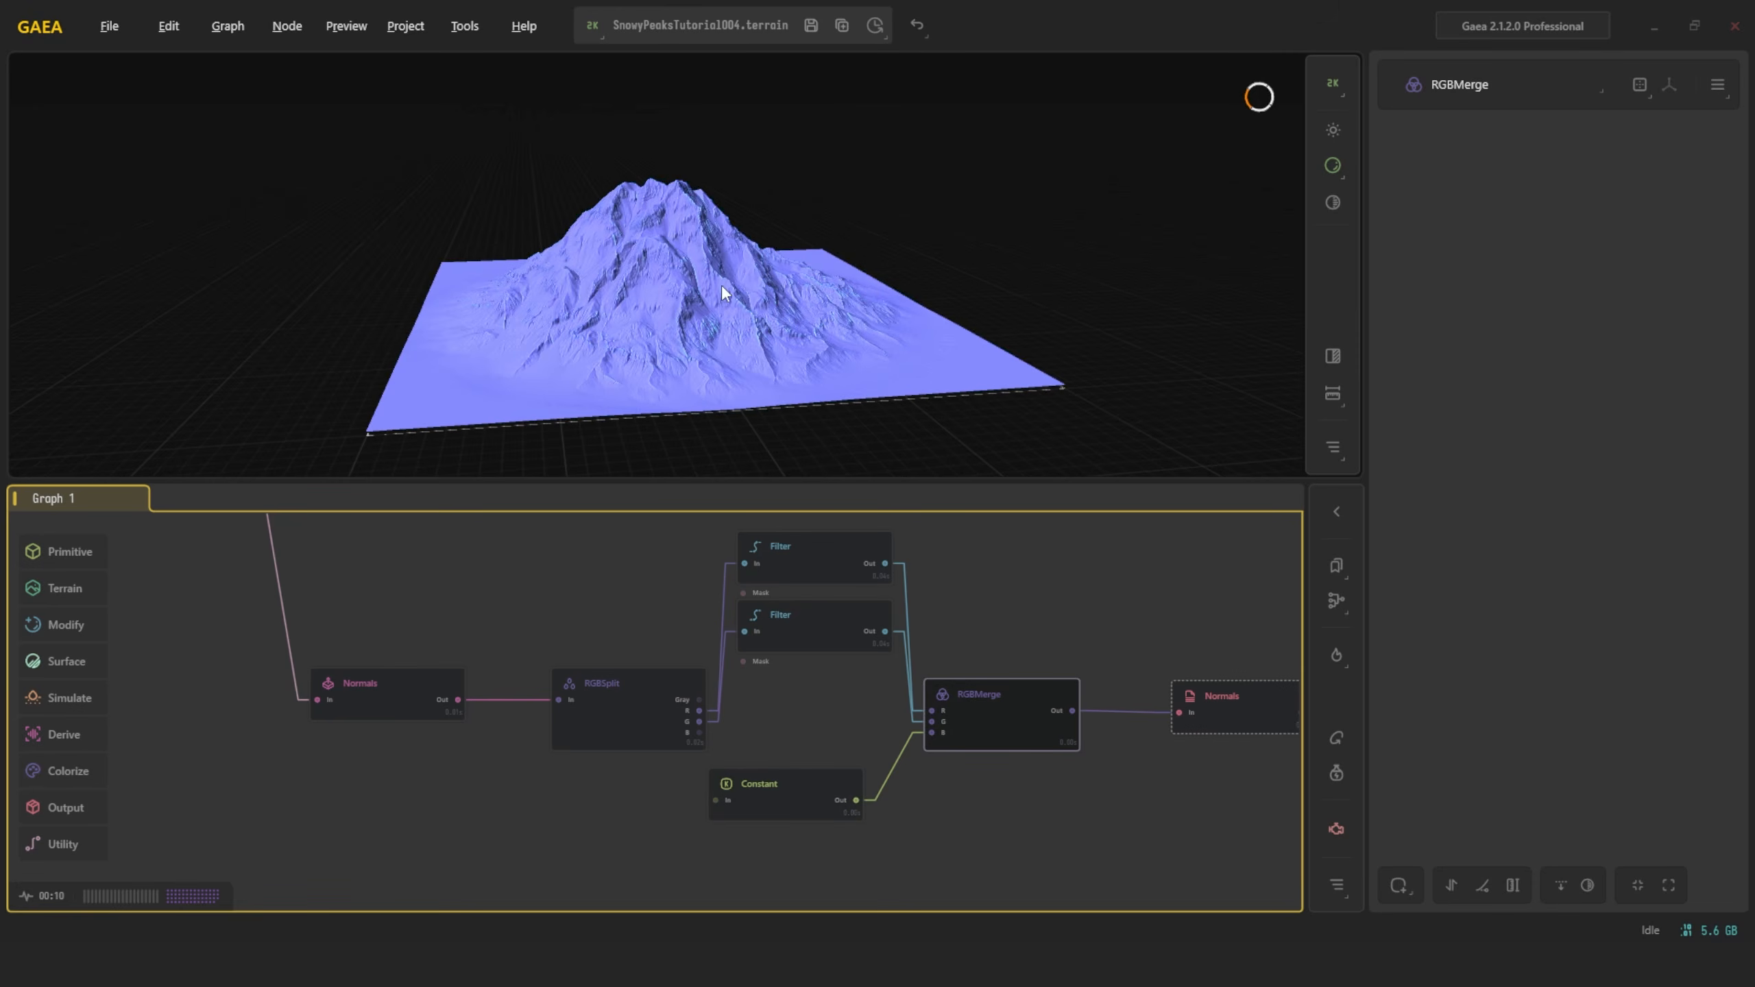
scroll(692, 341, "up", 5)
mouse_move(692, 341)
left_mouse_down()
mouse_move(617, 372)
mouse_move(707, 333)
mouse_move(676, 339)
left_mouse_up()
scroll(676, 345, "down", 5)
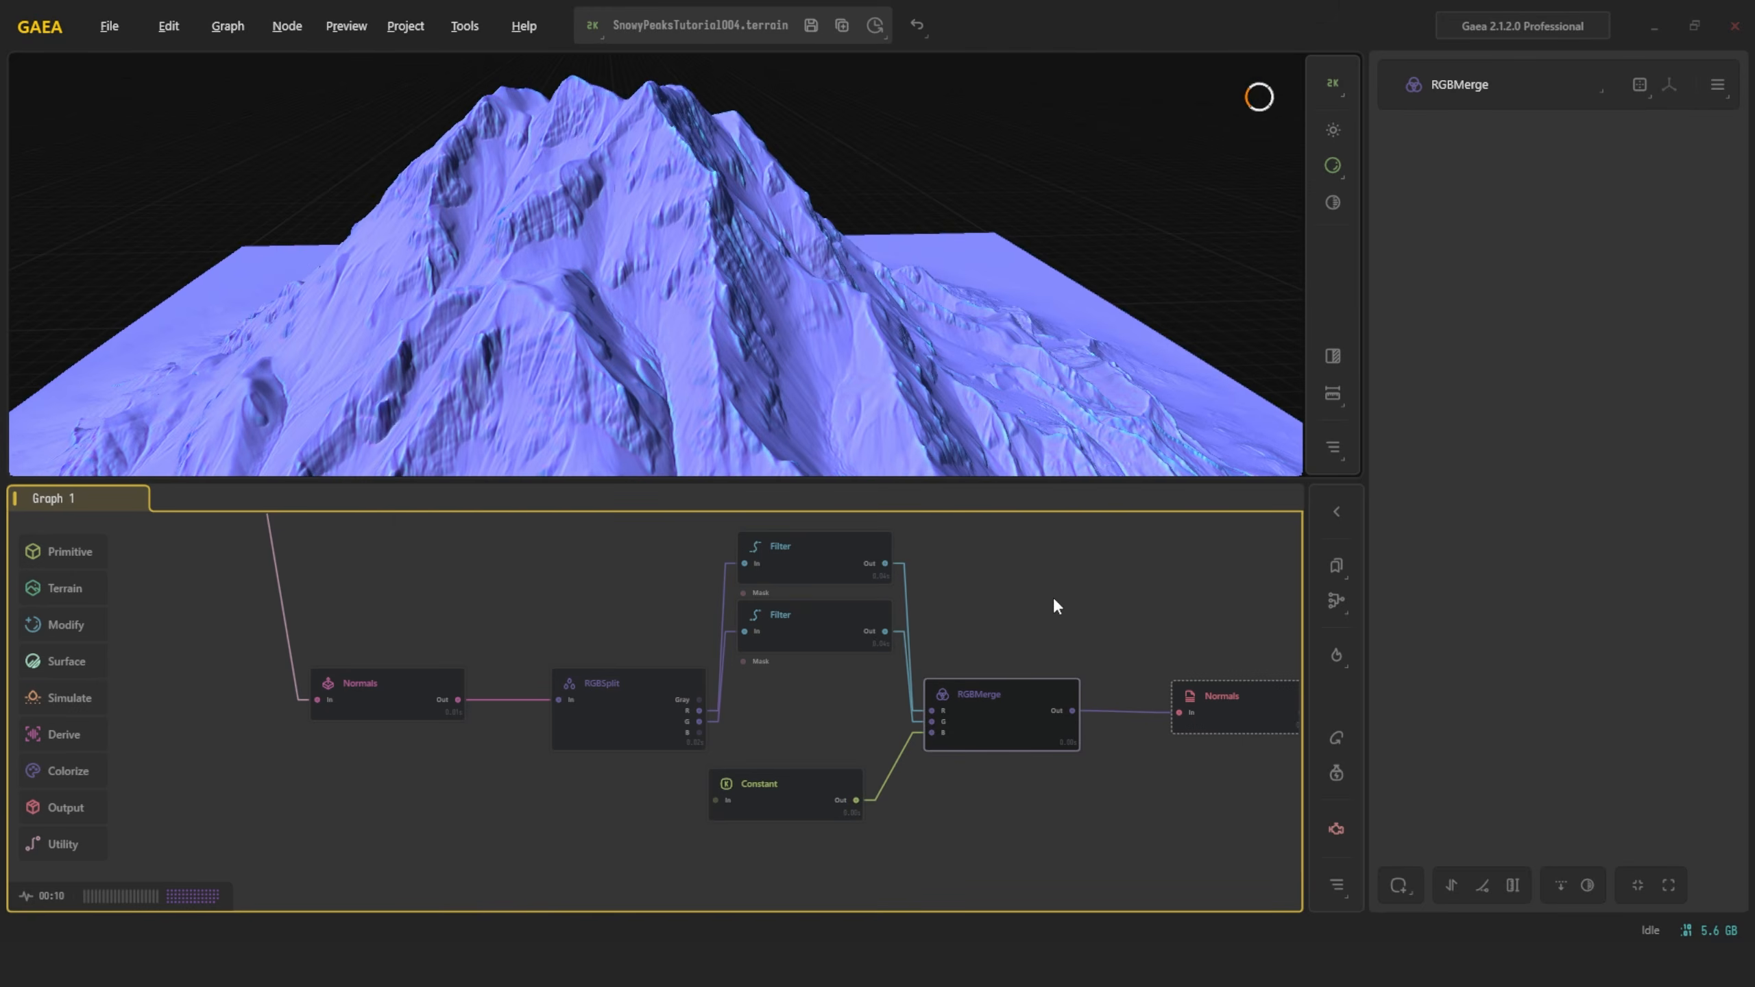
Review the Normals output node's export settings and view its normal map from another side of the mountain
middle_click_drag(1199, 665, 853, 640)
left_click(856, 651)
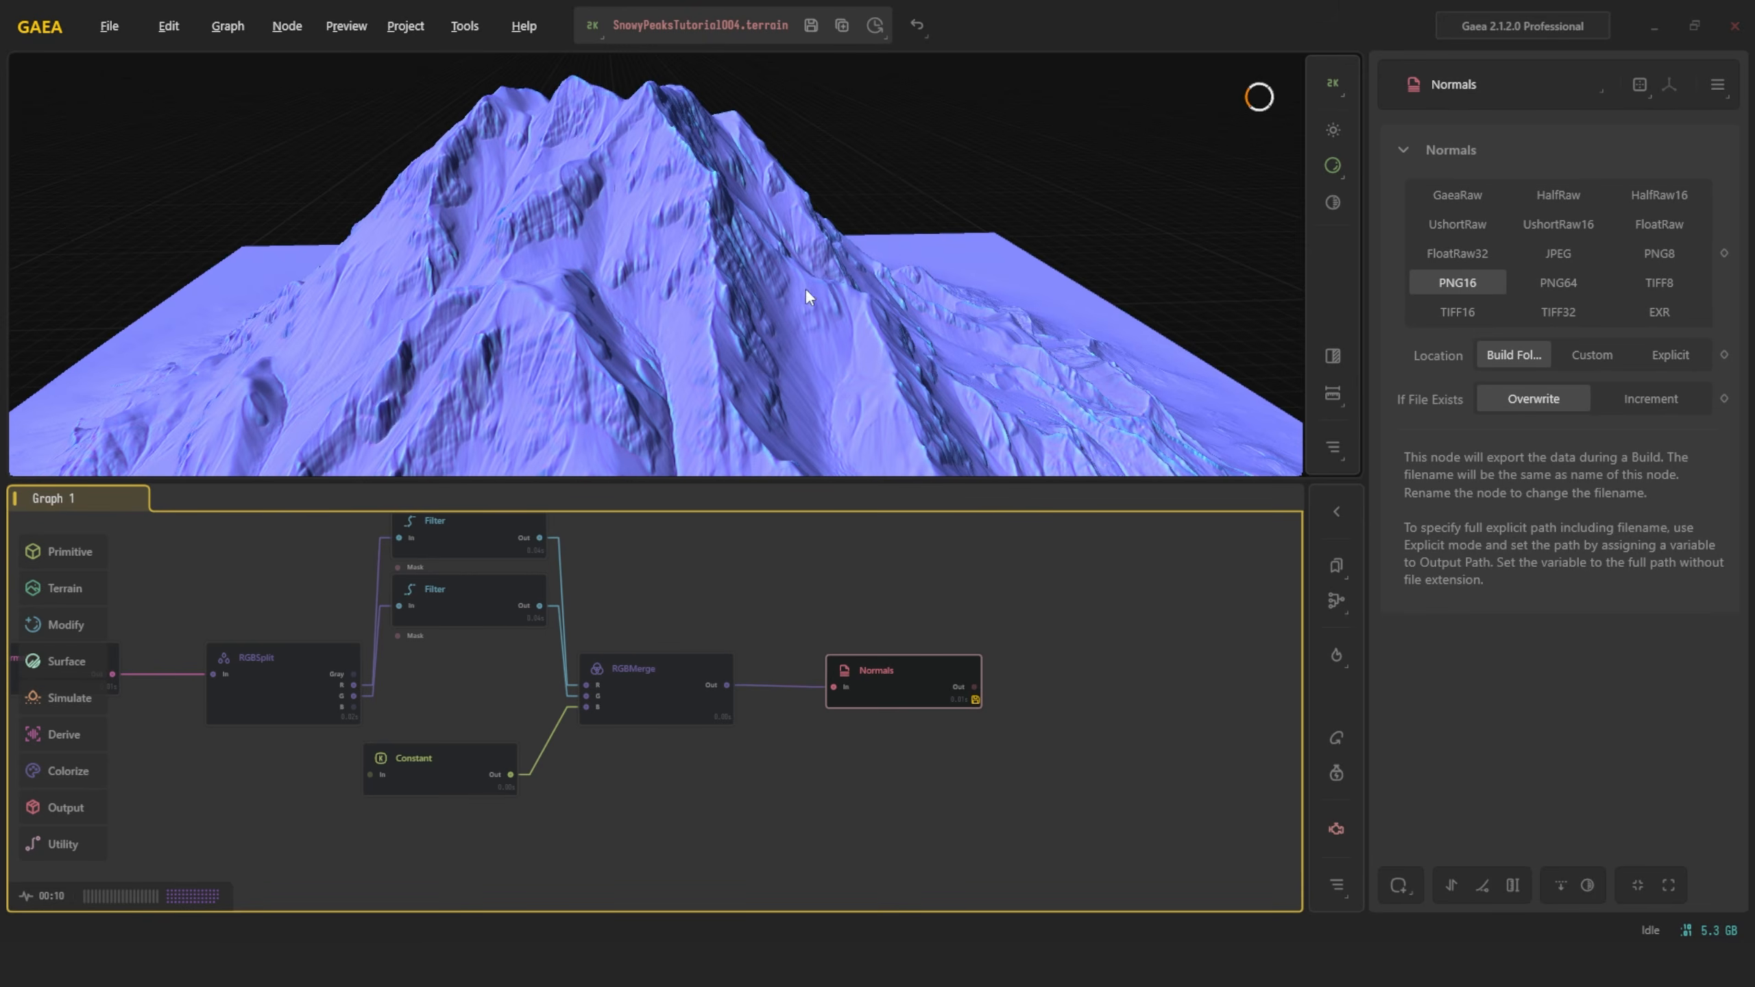
left_click_drag(805, 290, 787, 250)
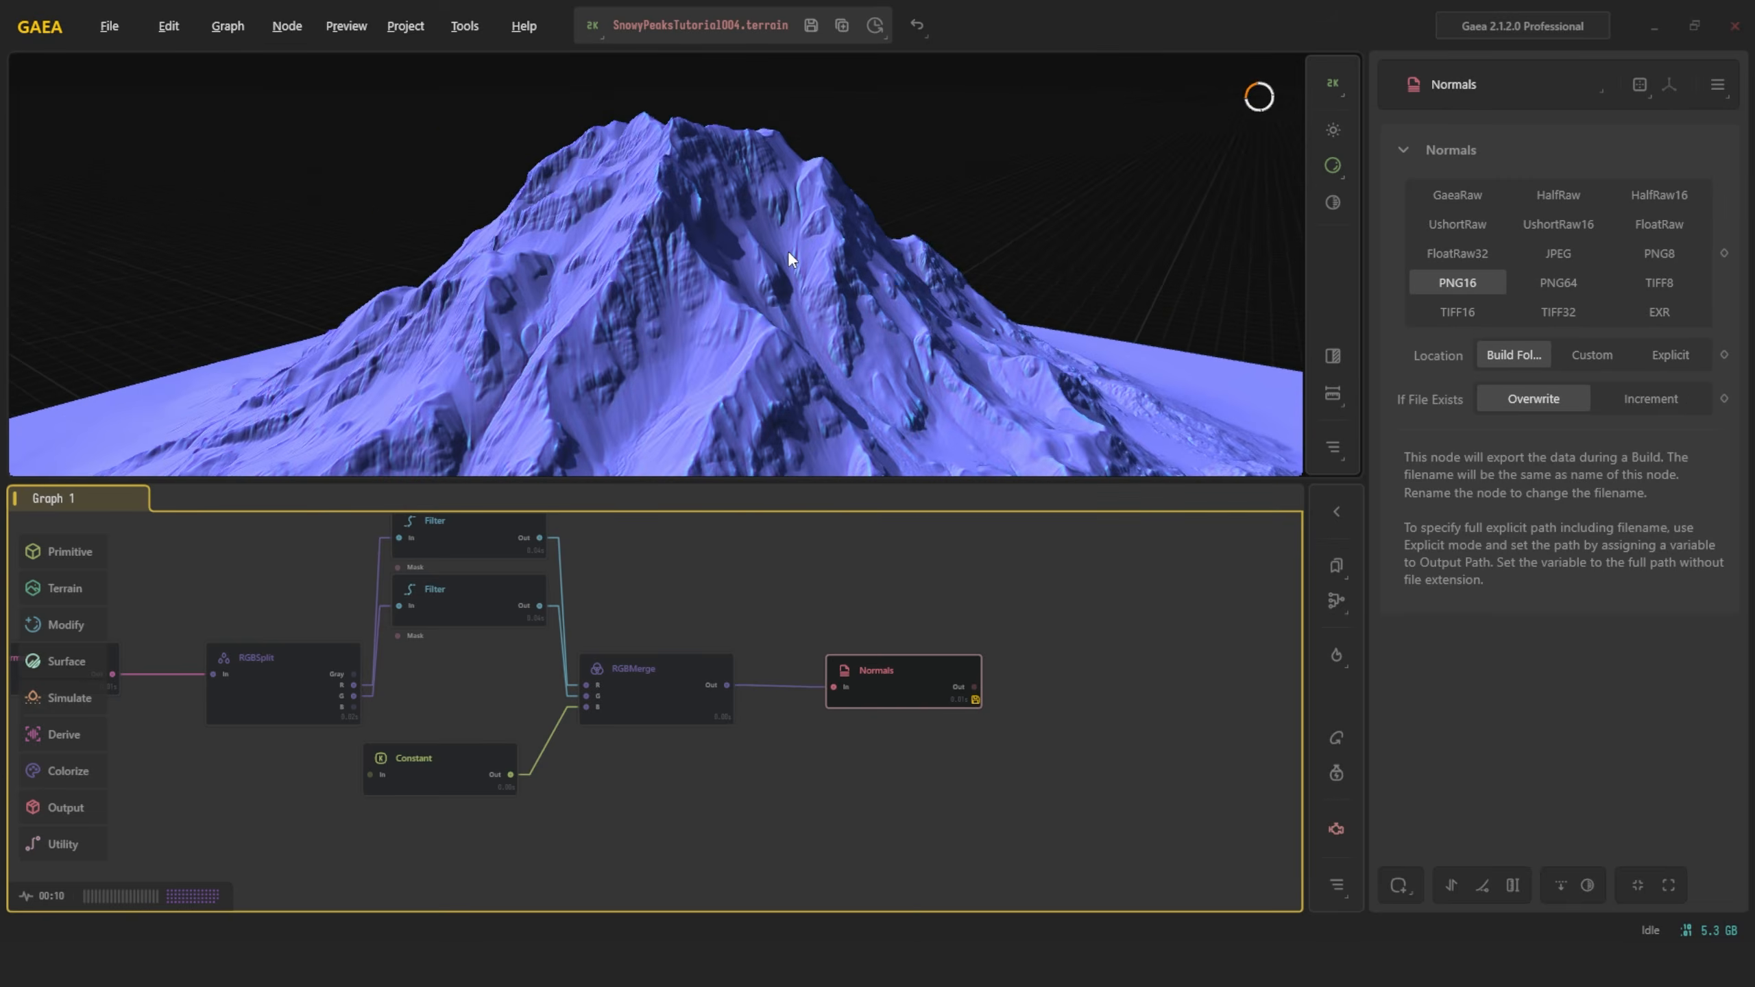
middle_click_drag(787, 249, 788, 215)
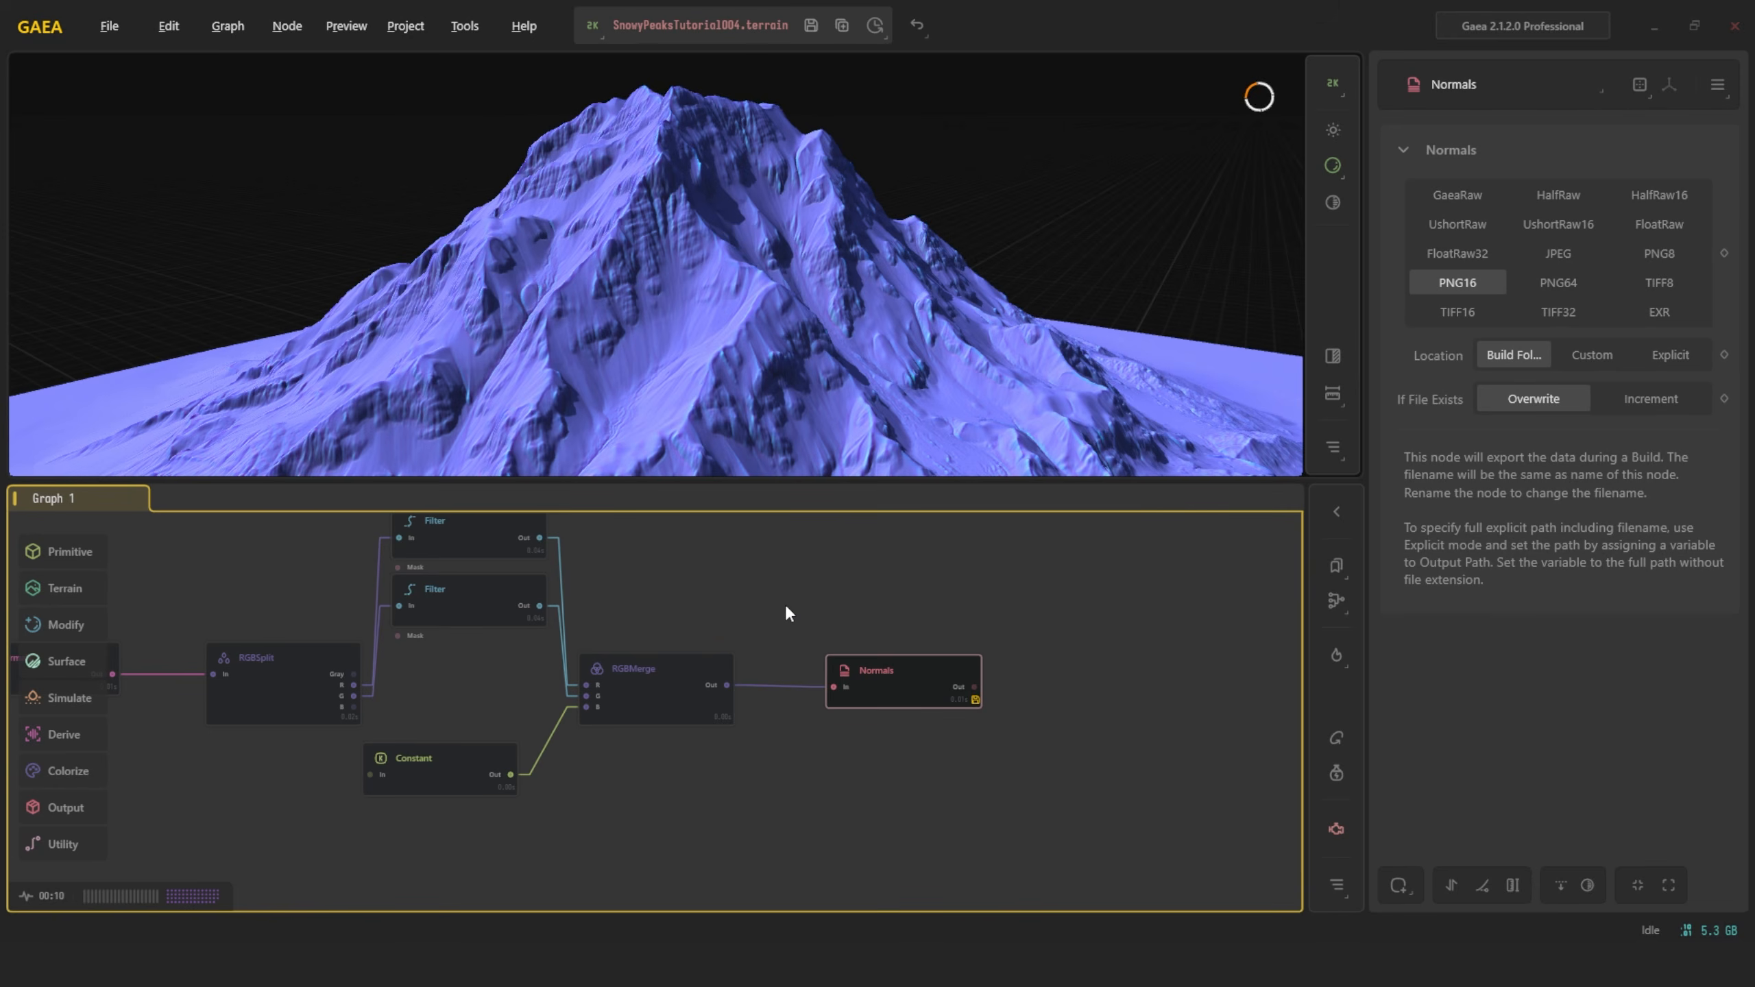
Review the normals branch alongside the other output branches, and view the ColorSnow result on the whole mountain
scroll(785, 602, "down", 5)
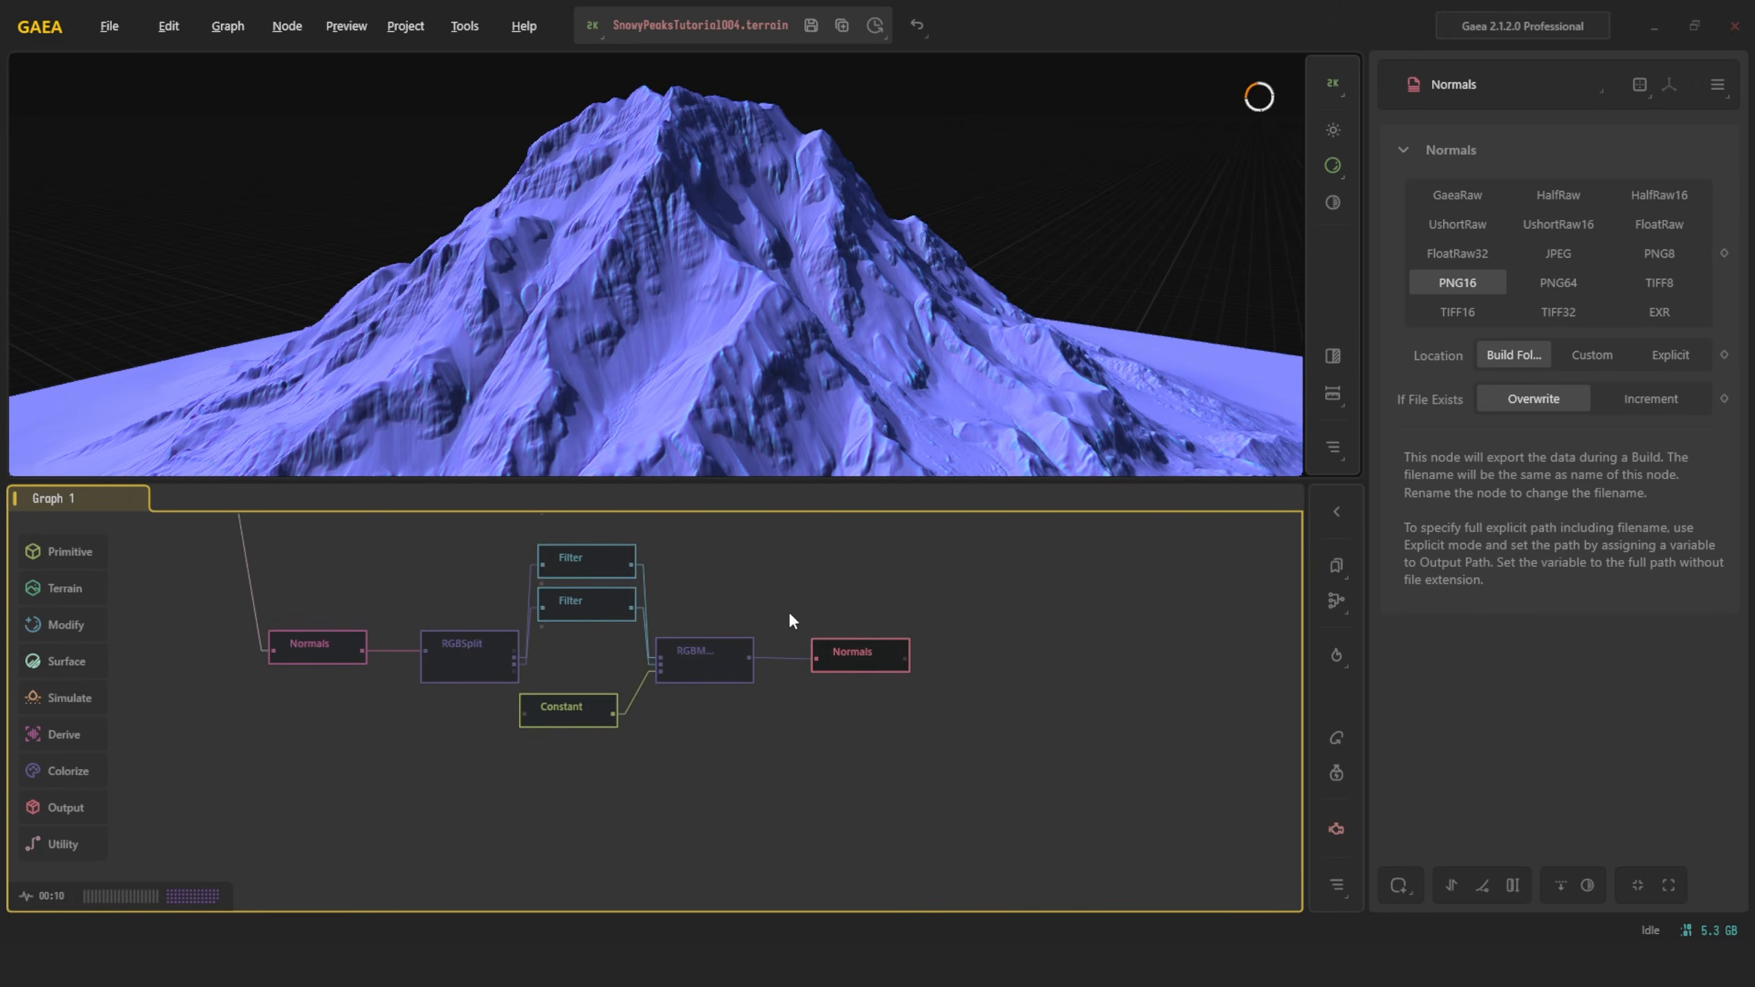
scroll(968, 738, "up", 2)
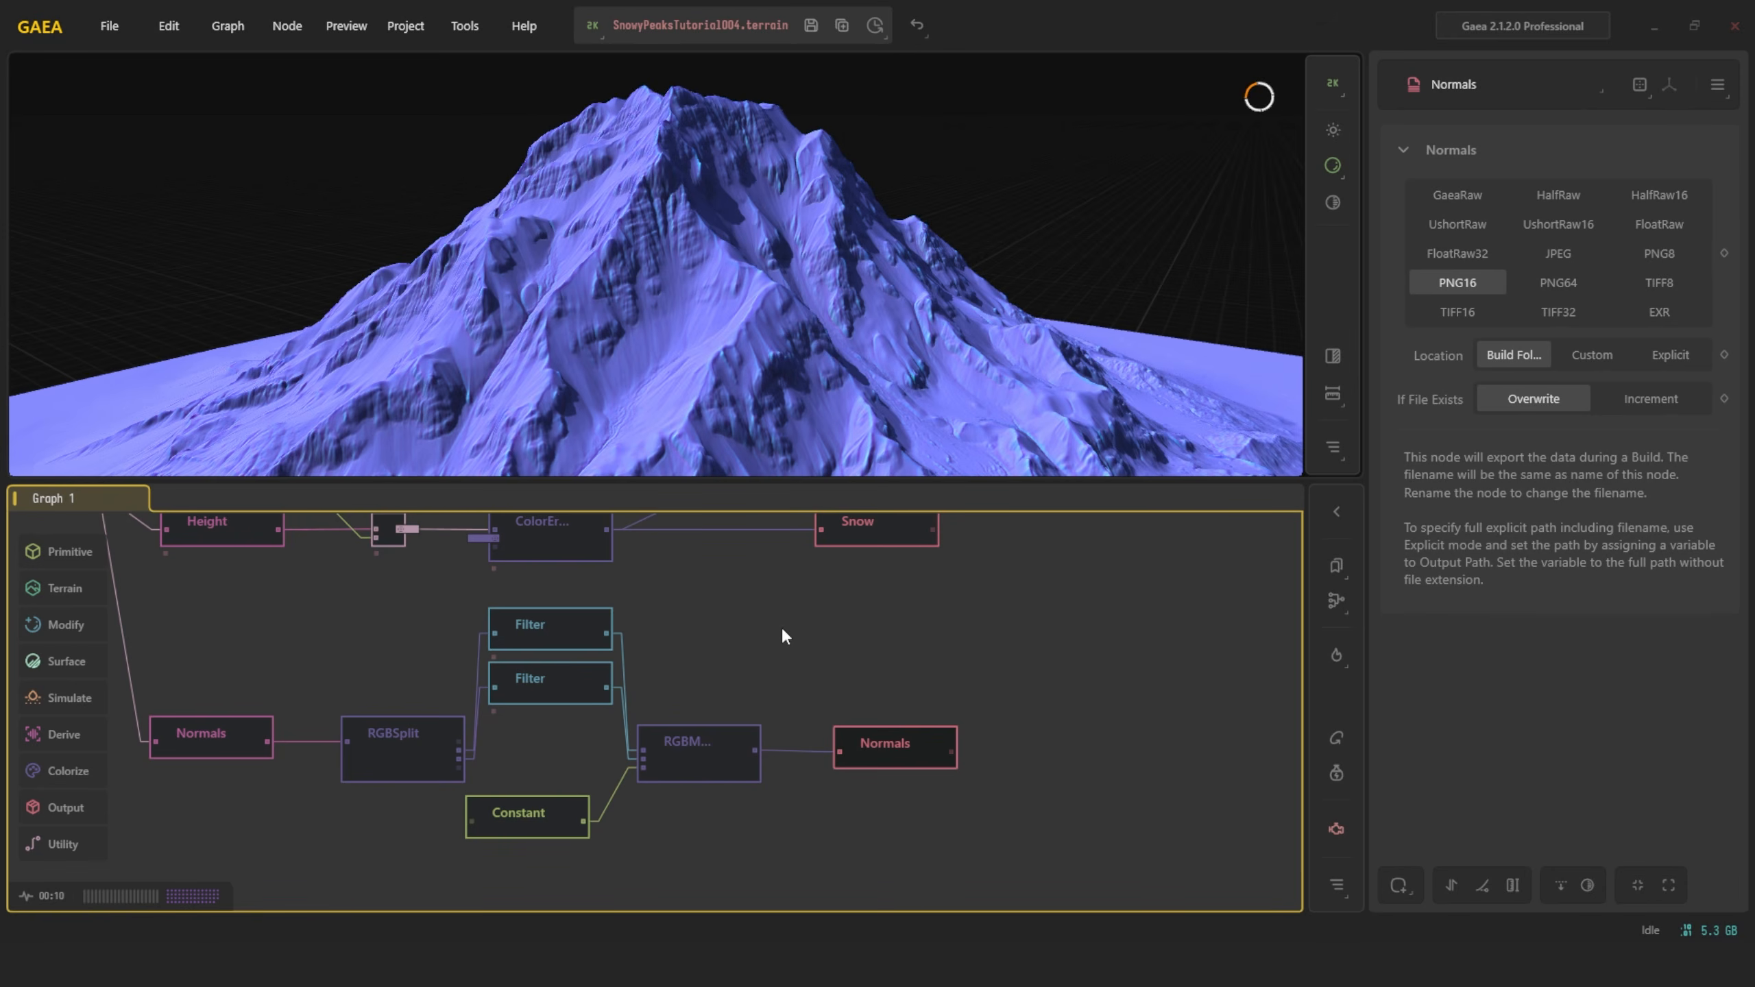
scroll(782, 628, "down", 3)
middle_click_drag(727, 603, 721, 739)
left_click(1105, 622)
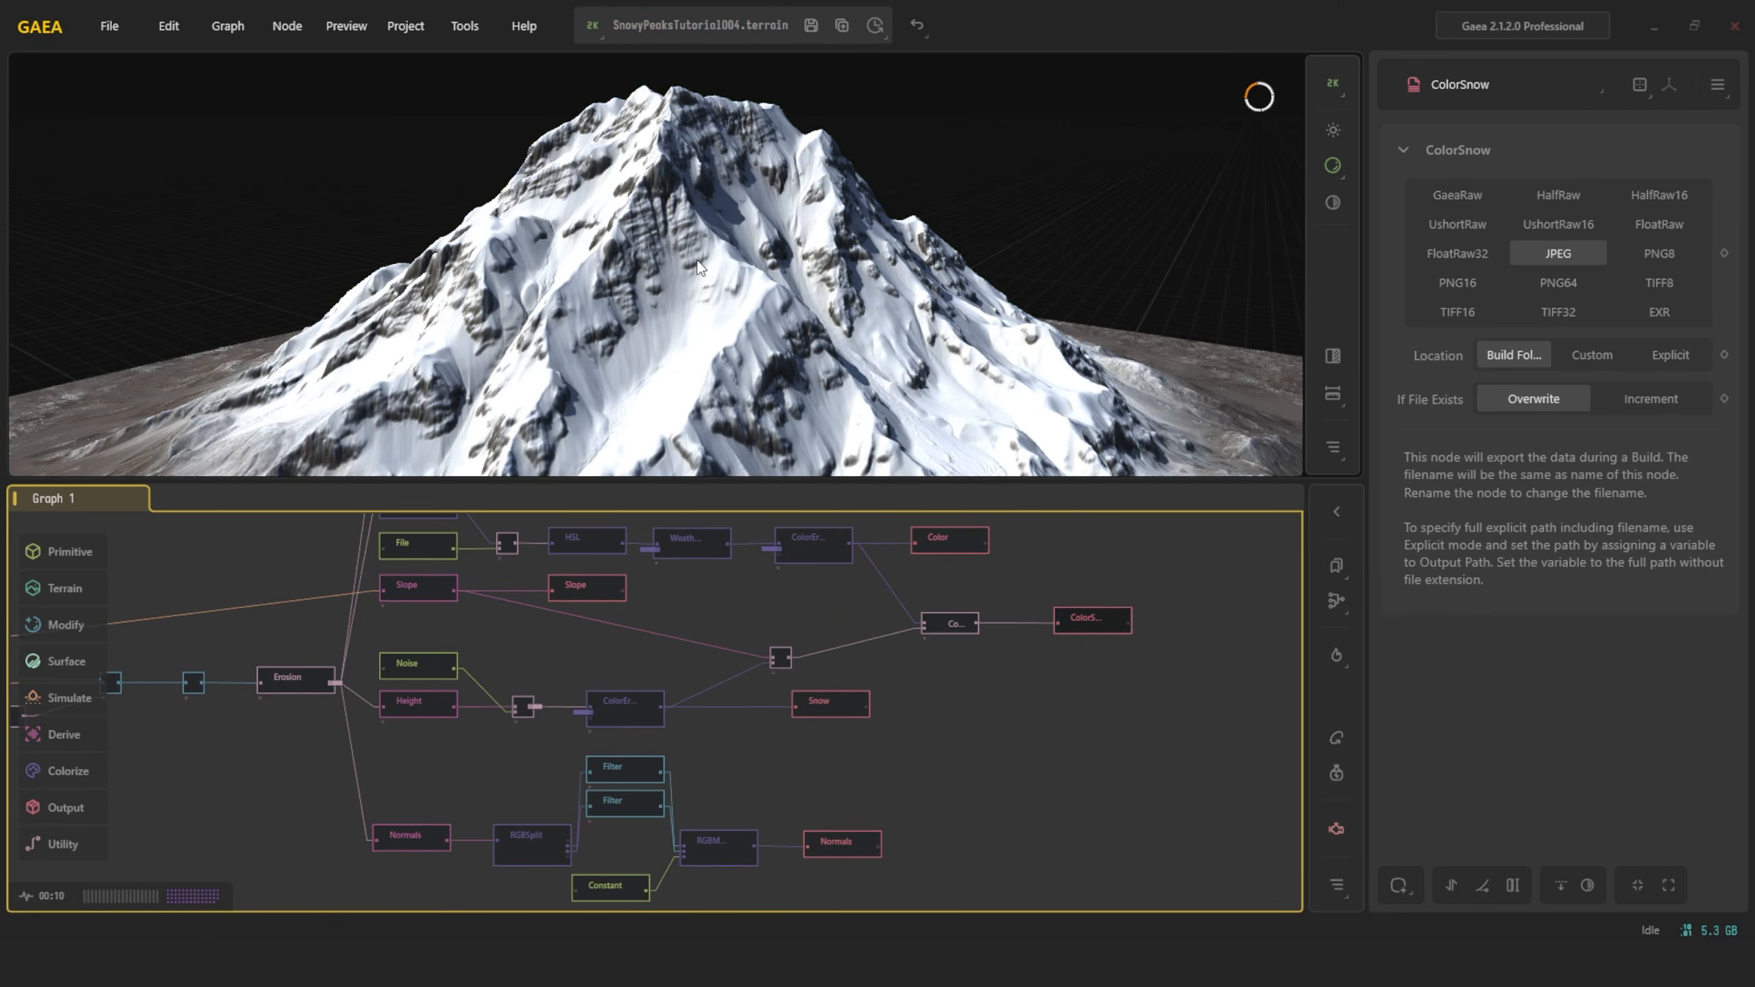
left_click_drag(732, 264, 739, 248)
scroll(740, 241, "down", 2)
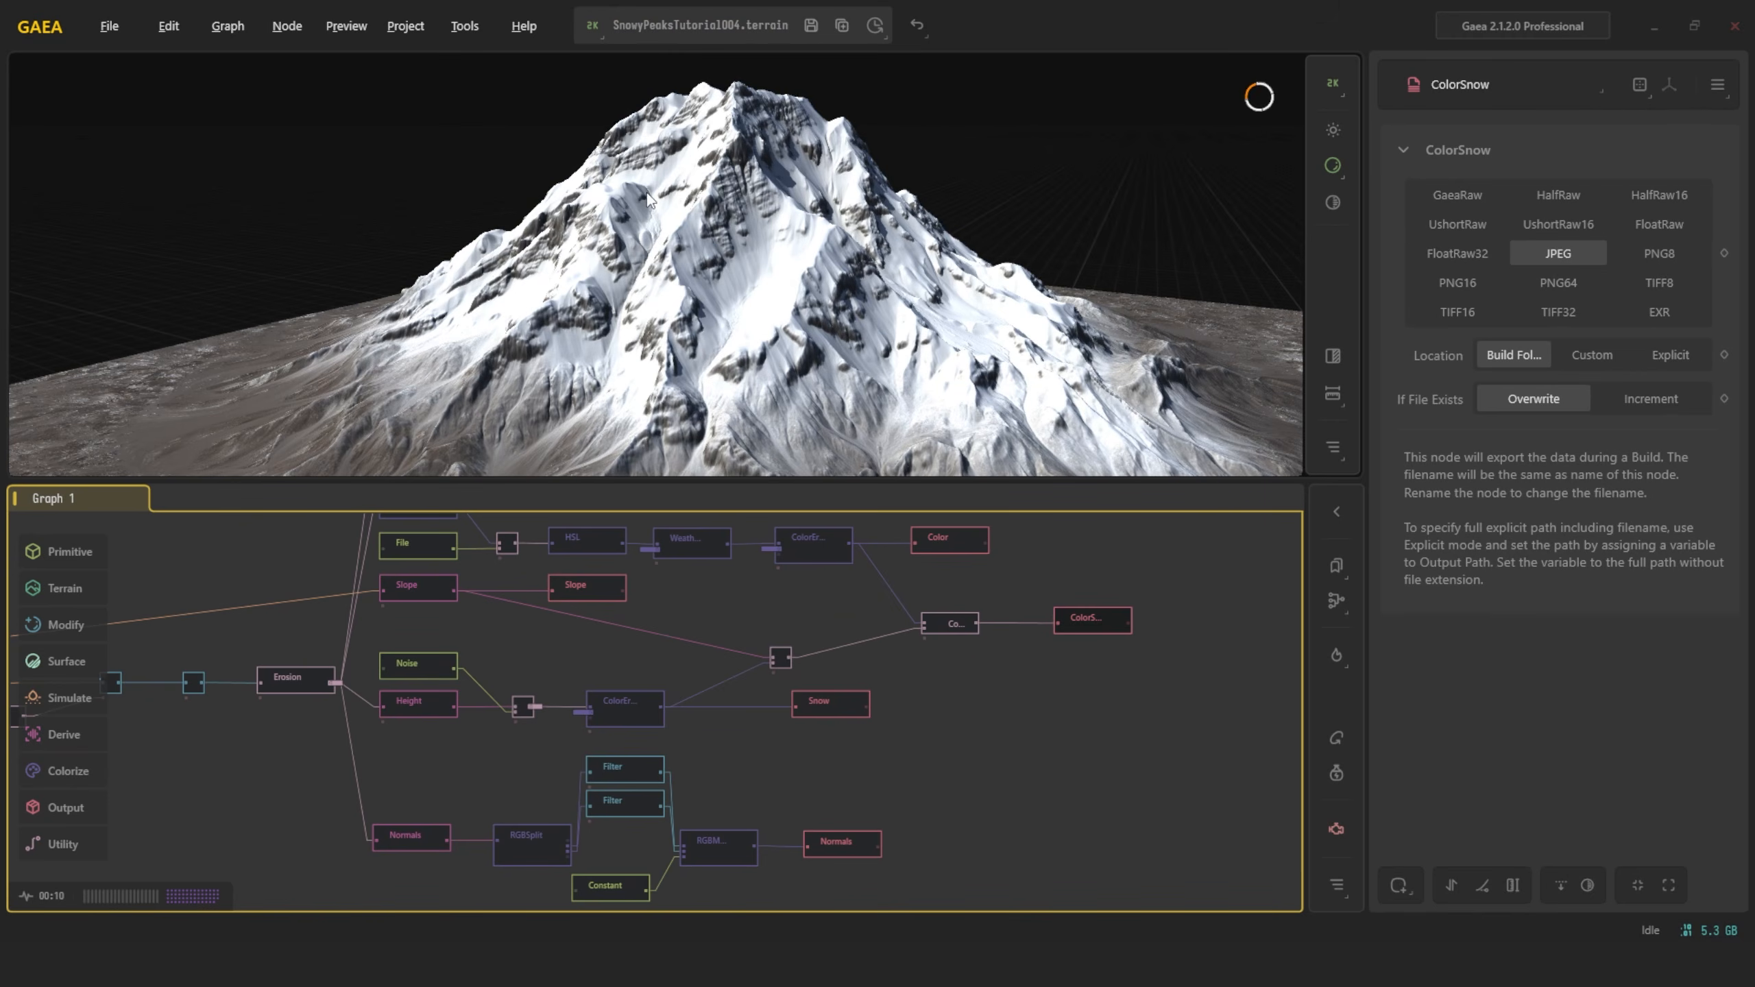